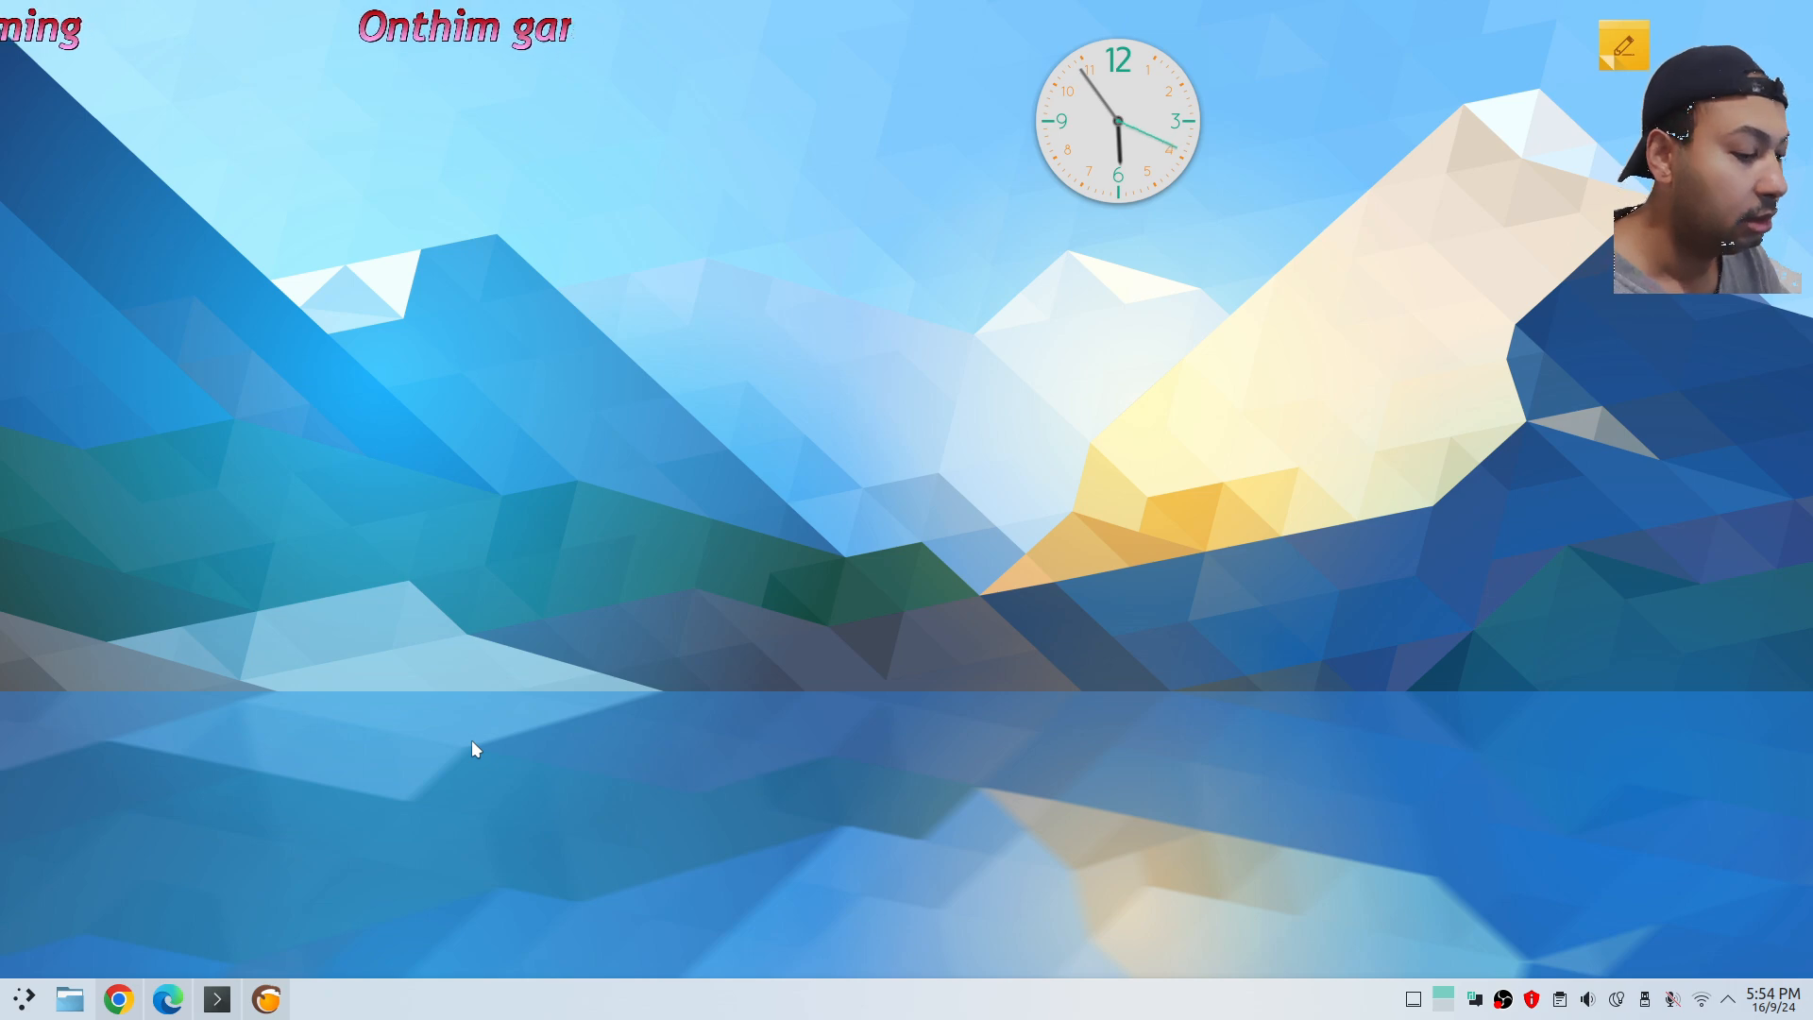
Switch to the Lutris Wine library and browse the Wolfenstein game's files
key("alt+space")
left_click(267, 998)
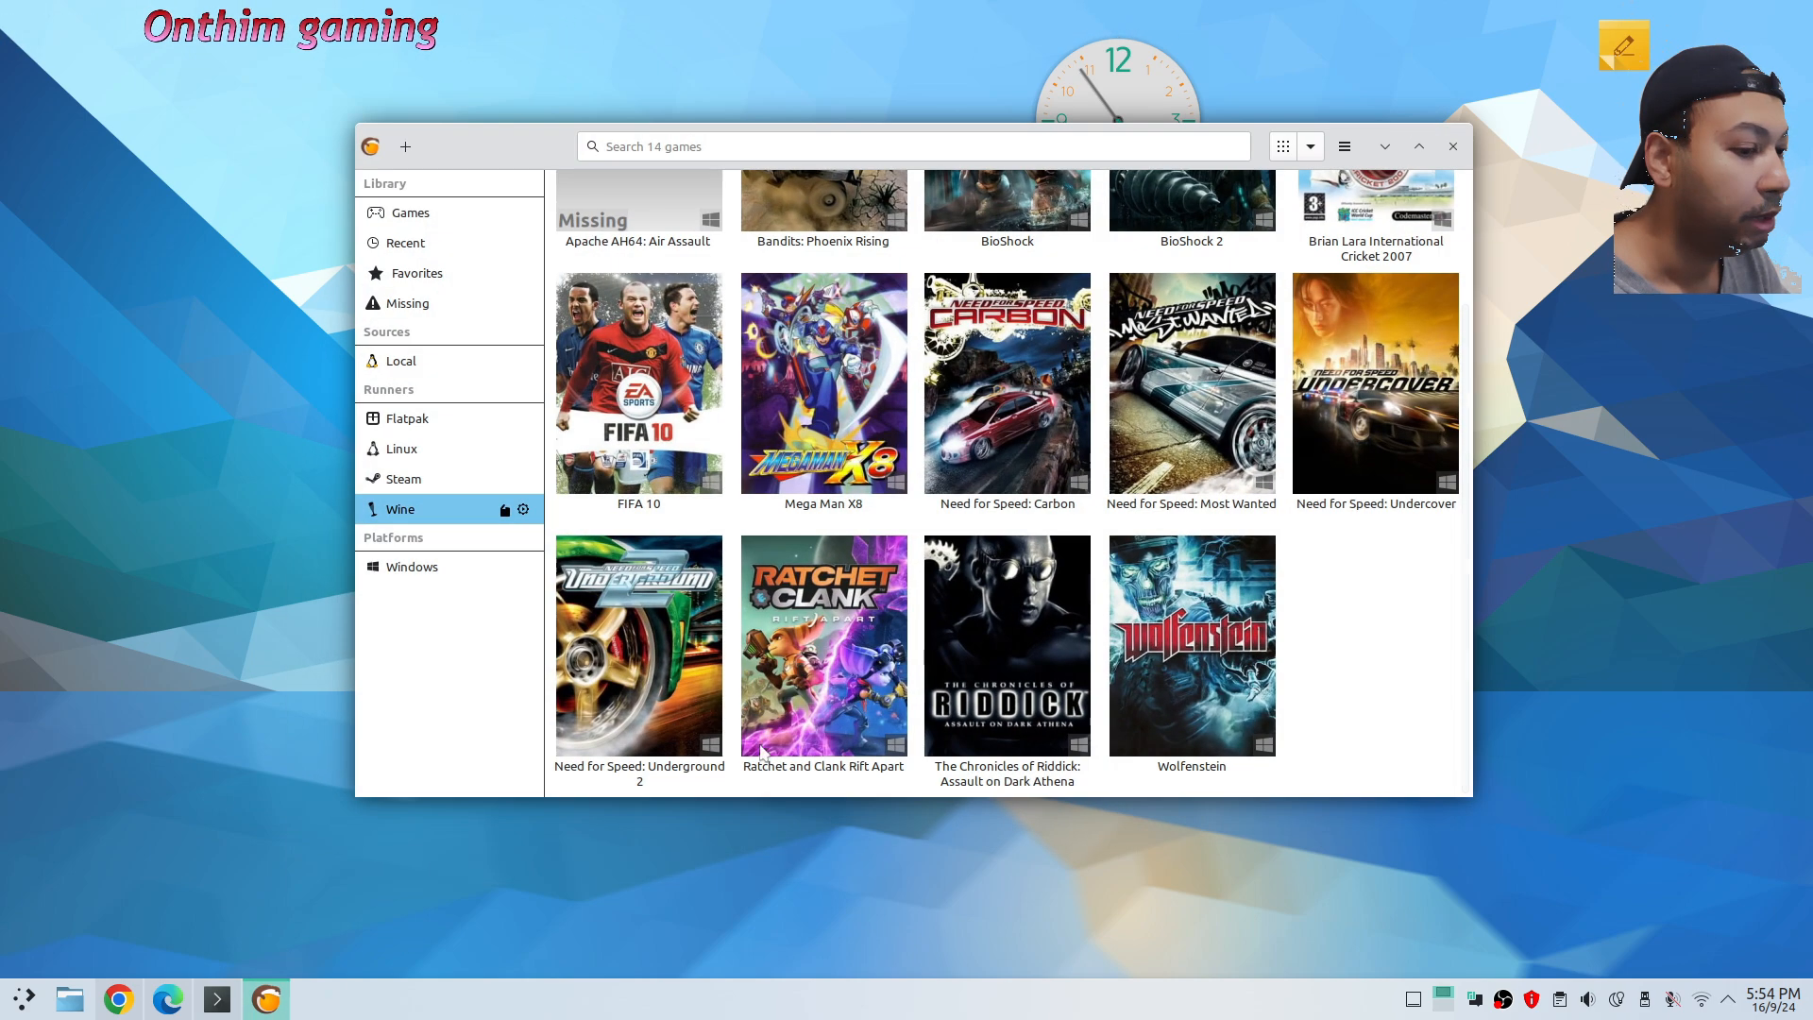
right_click(1199, 668)
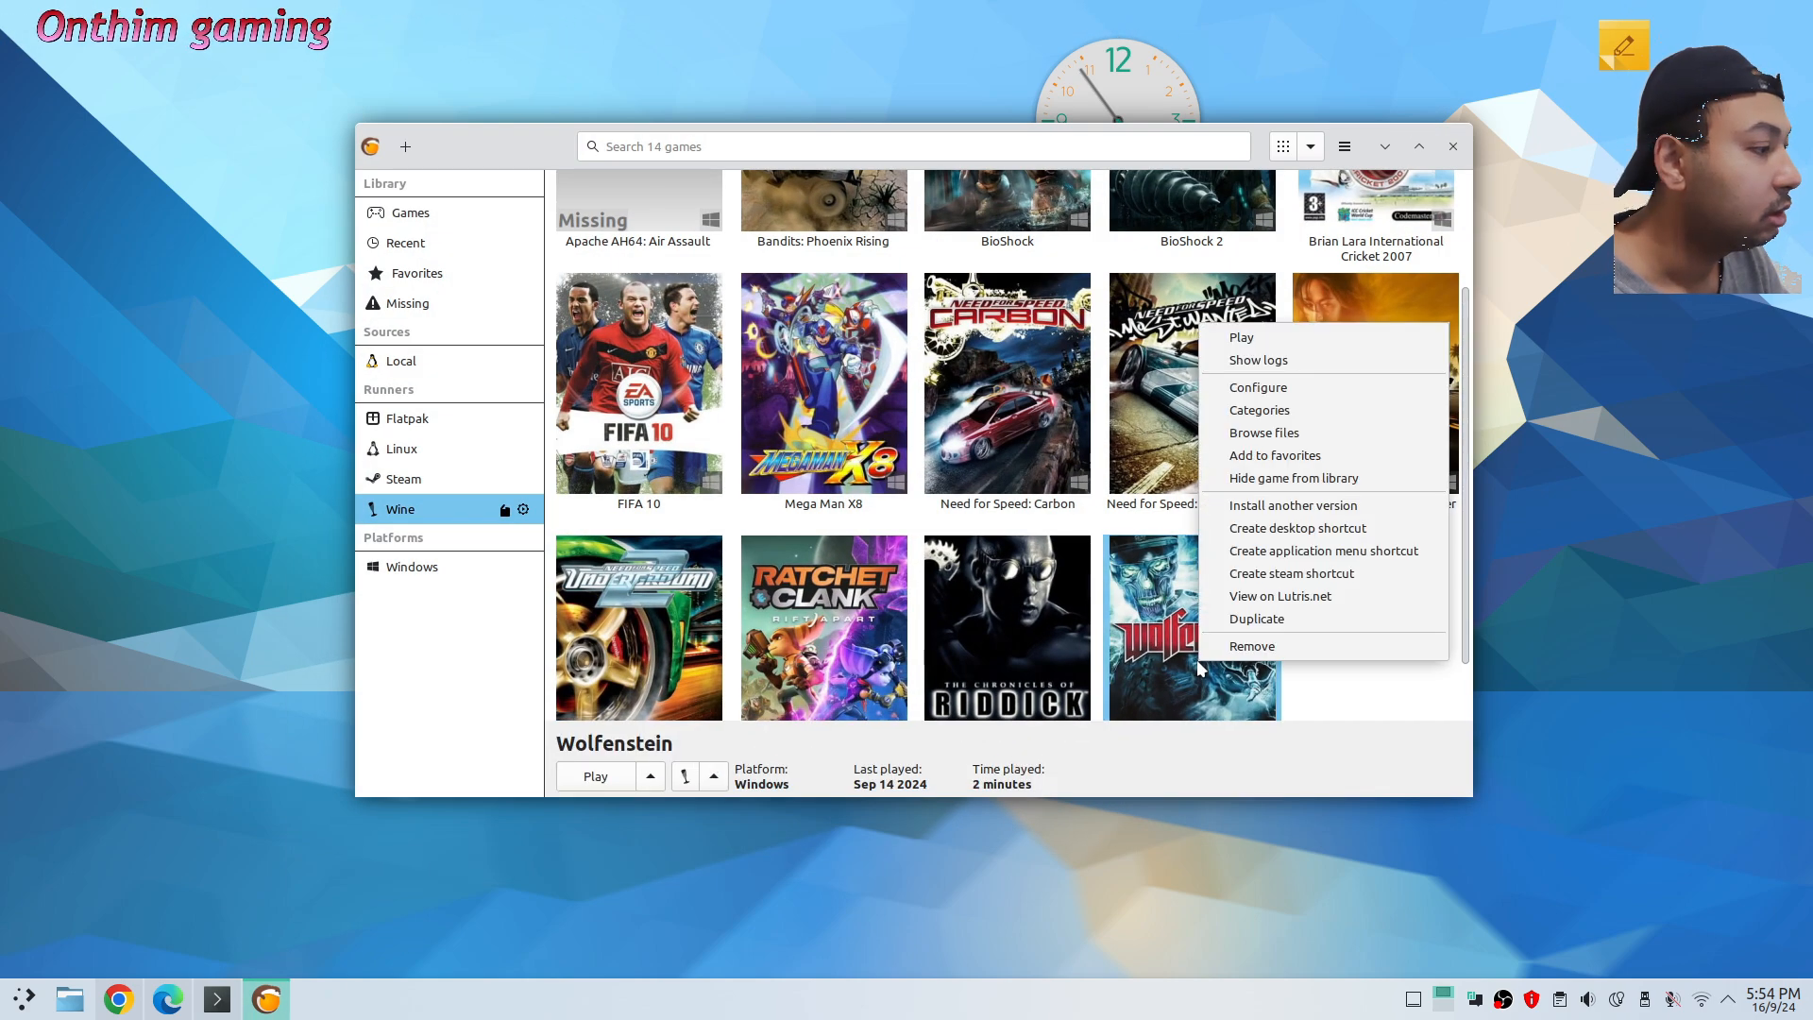
left_click(1339, 432)
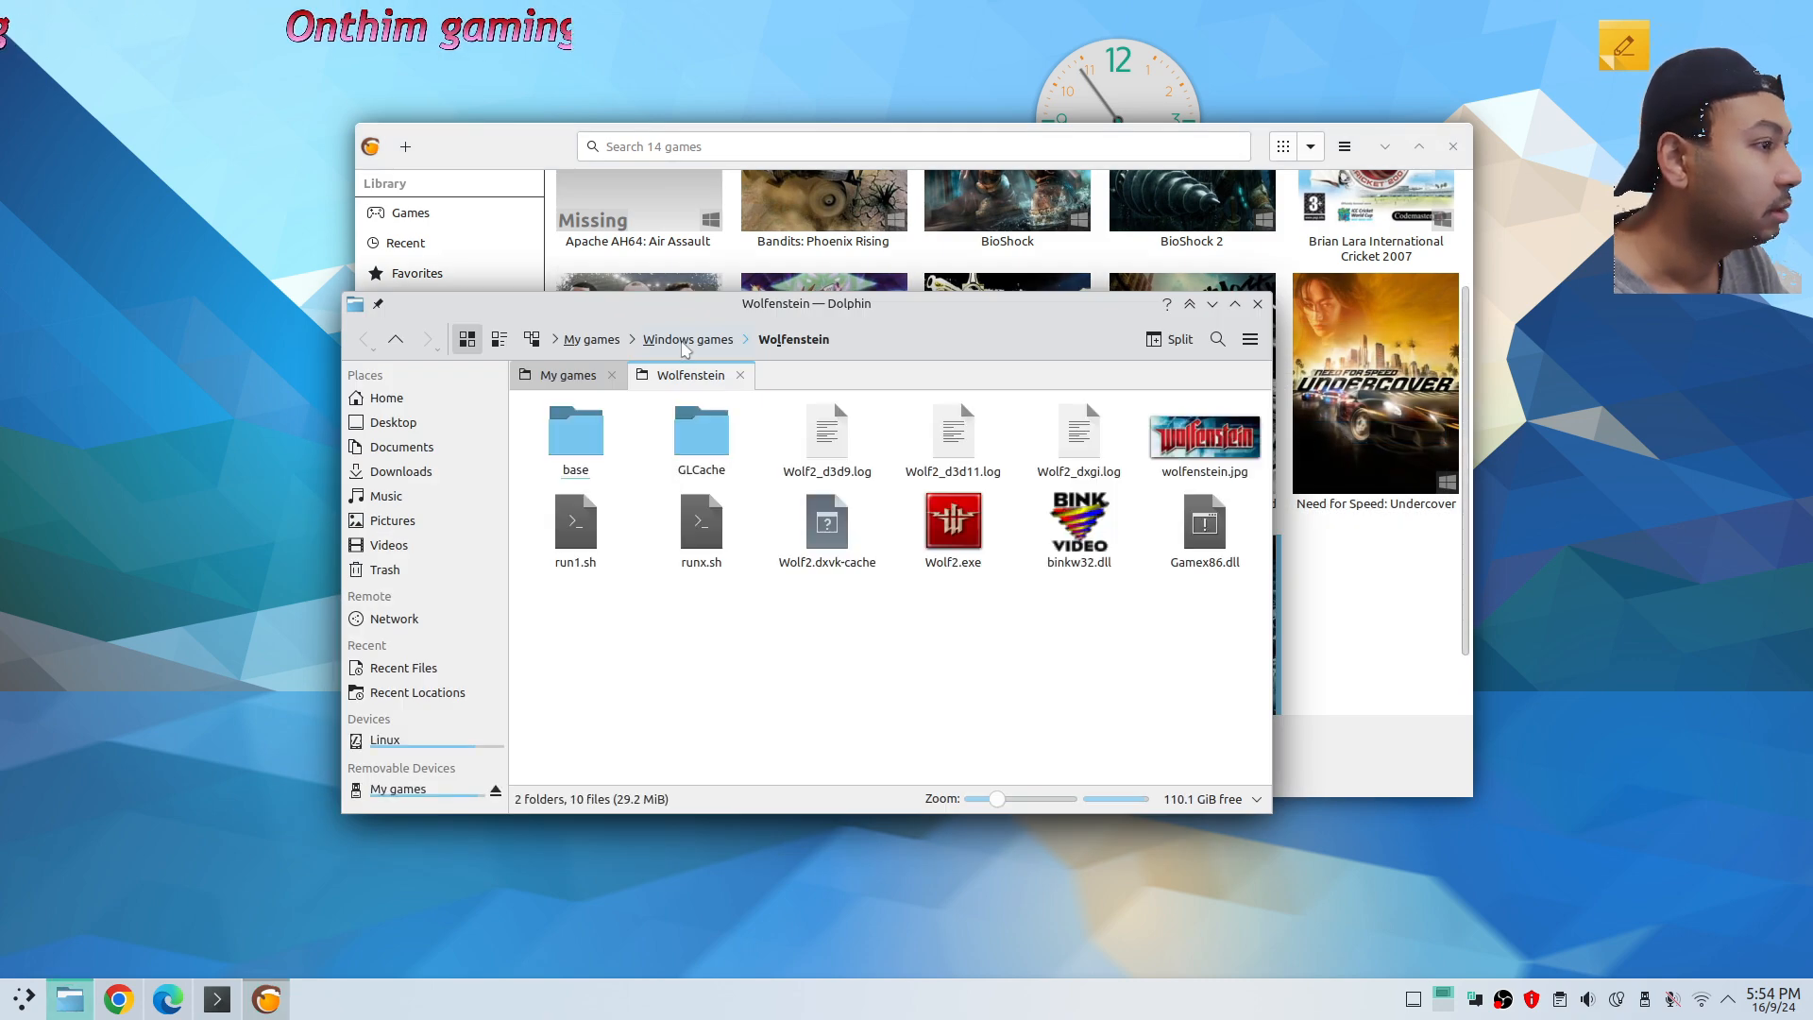
Close the Wolfenstein folder tab and browse the Windows games folder on the My games drive
left_click(740, 375)
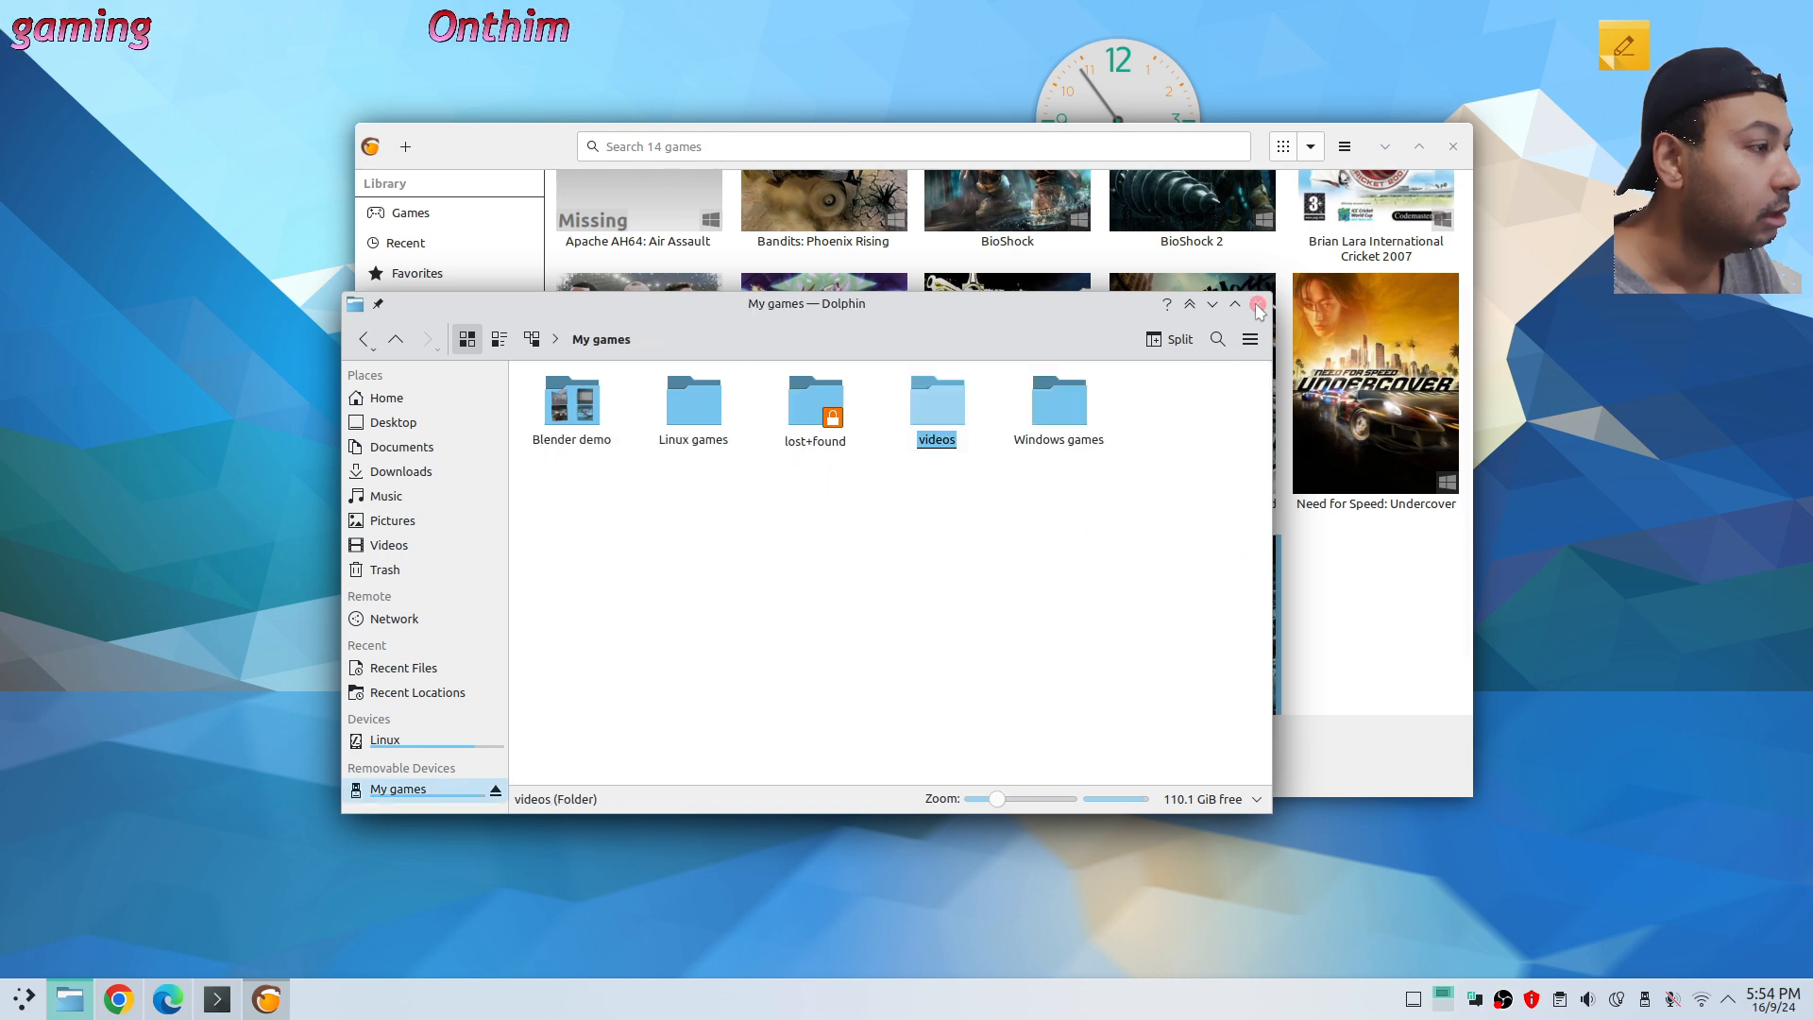
left_click(1058, 404)
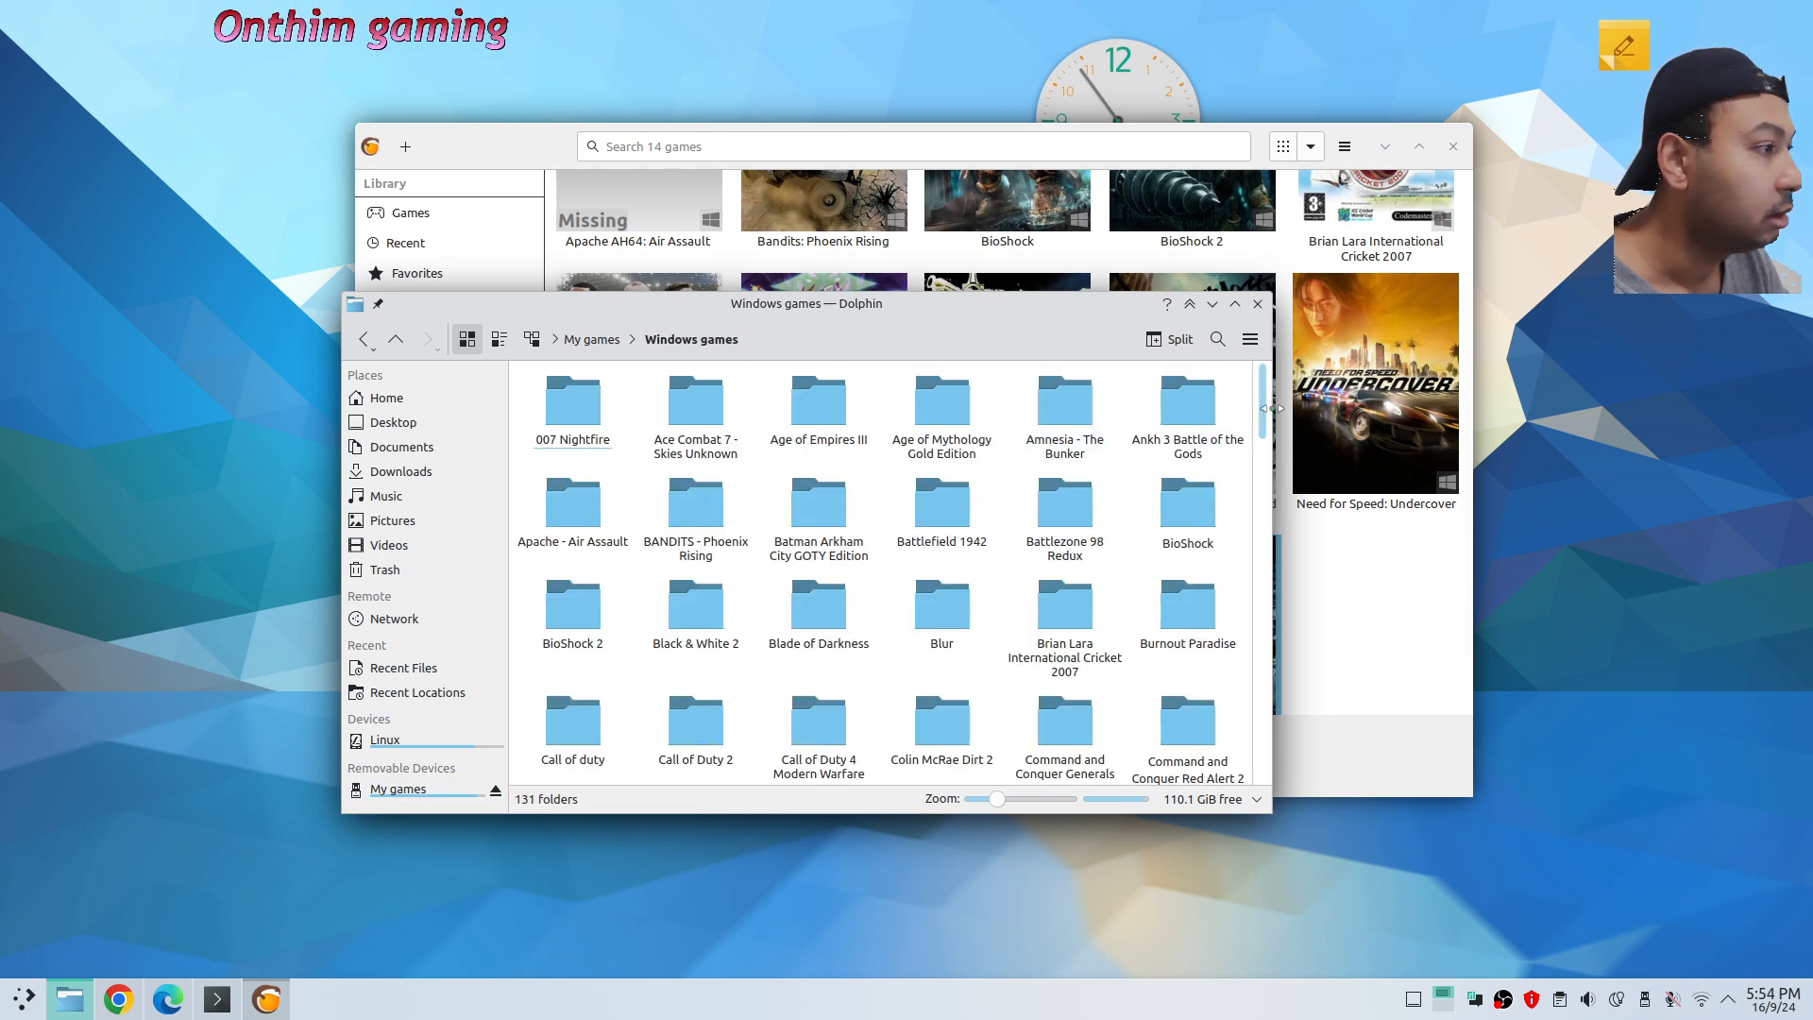
left_click_drag(1263, 421, 1249, 546)
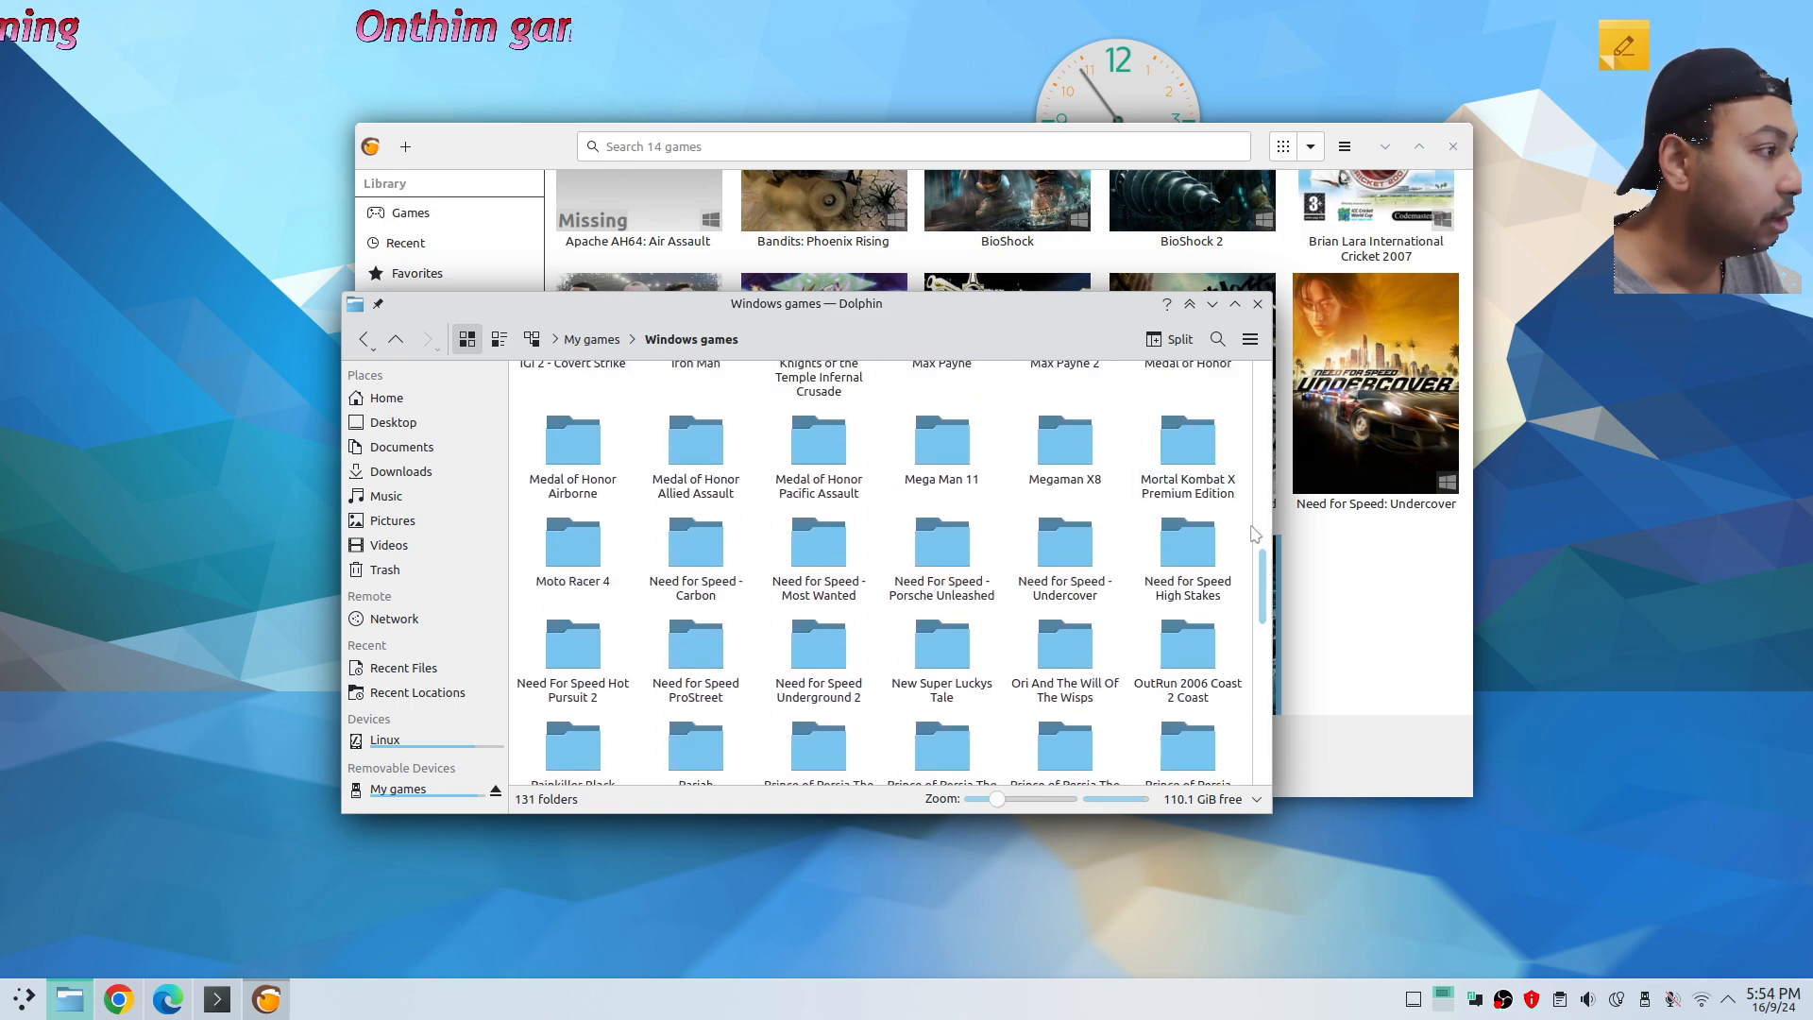
Select FIFA 10 in the Lutris library and place the Windows games folder window over the library's lower part
left_click(1340, 627)
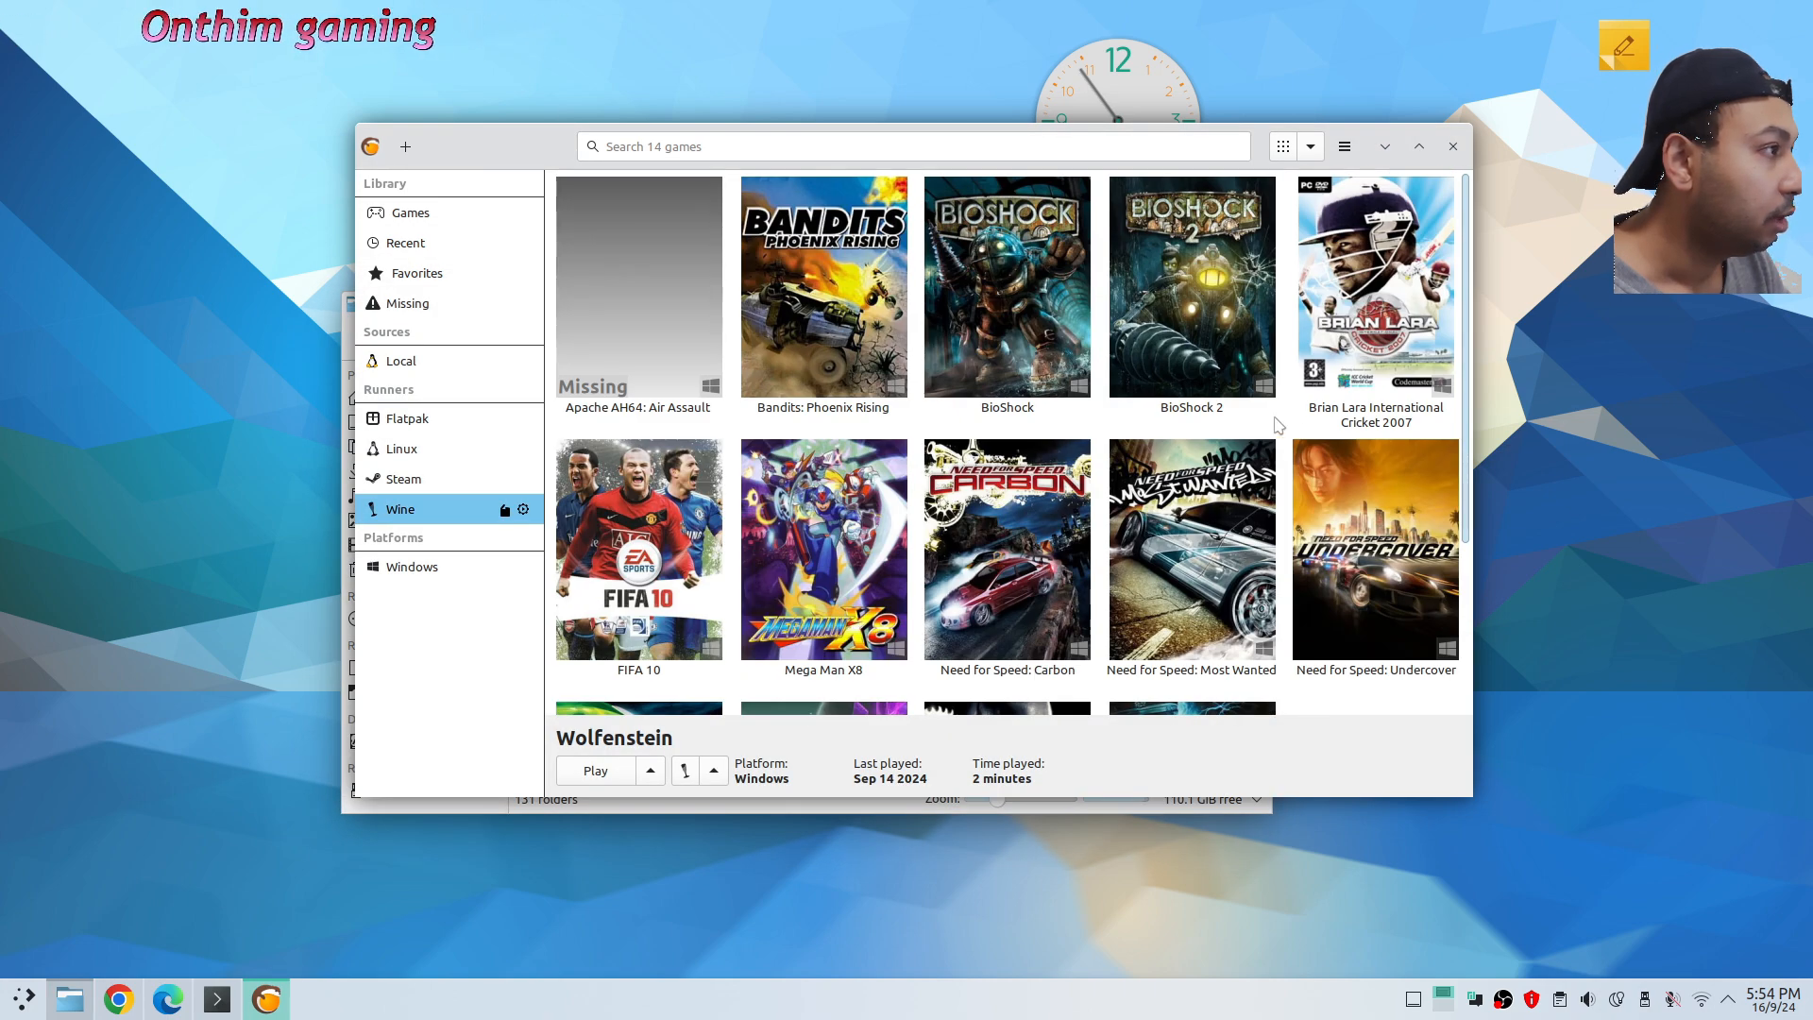
left_click(703, 533)
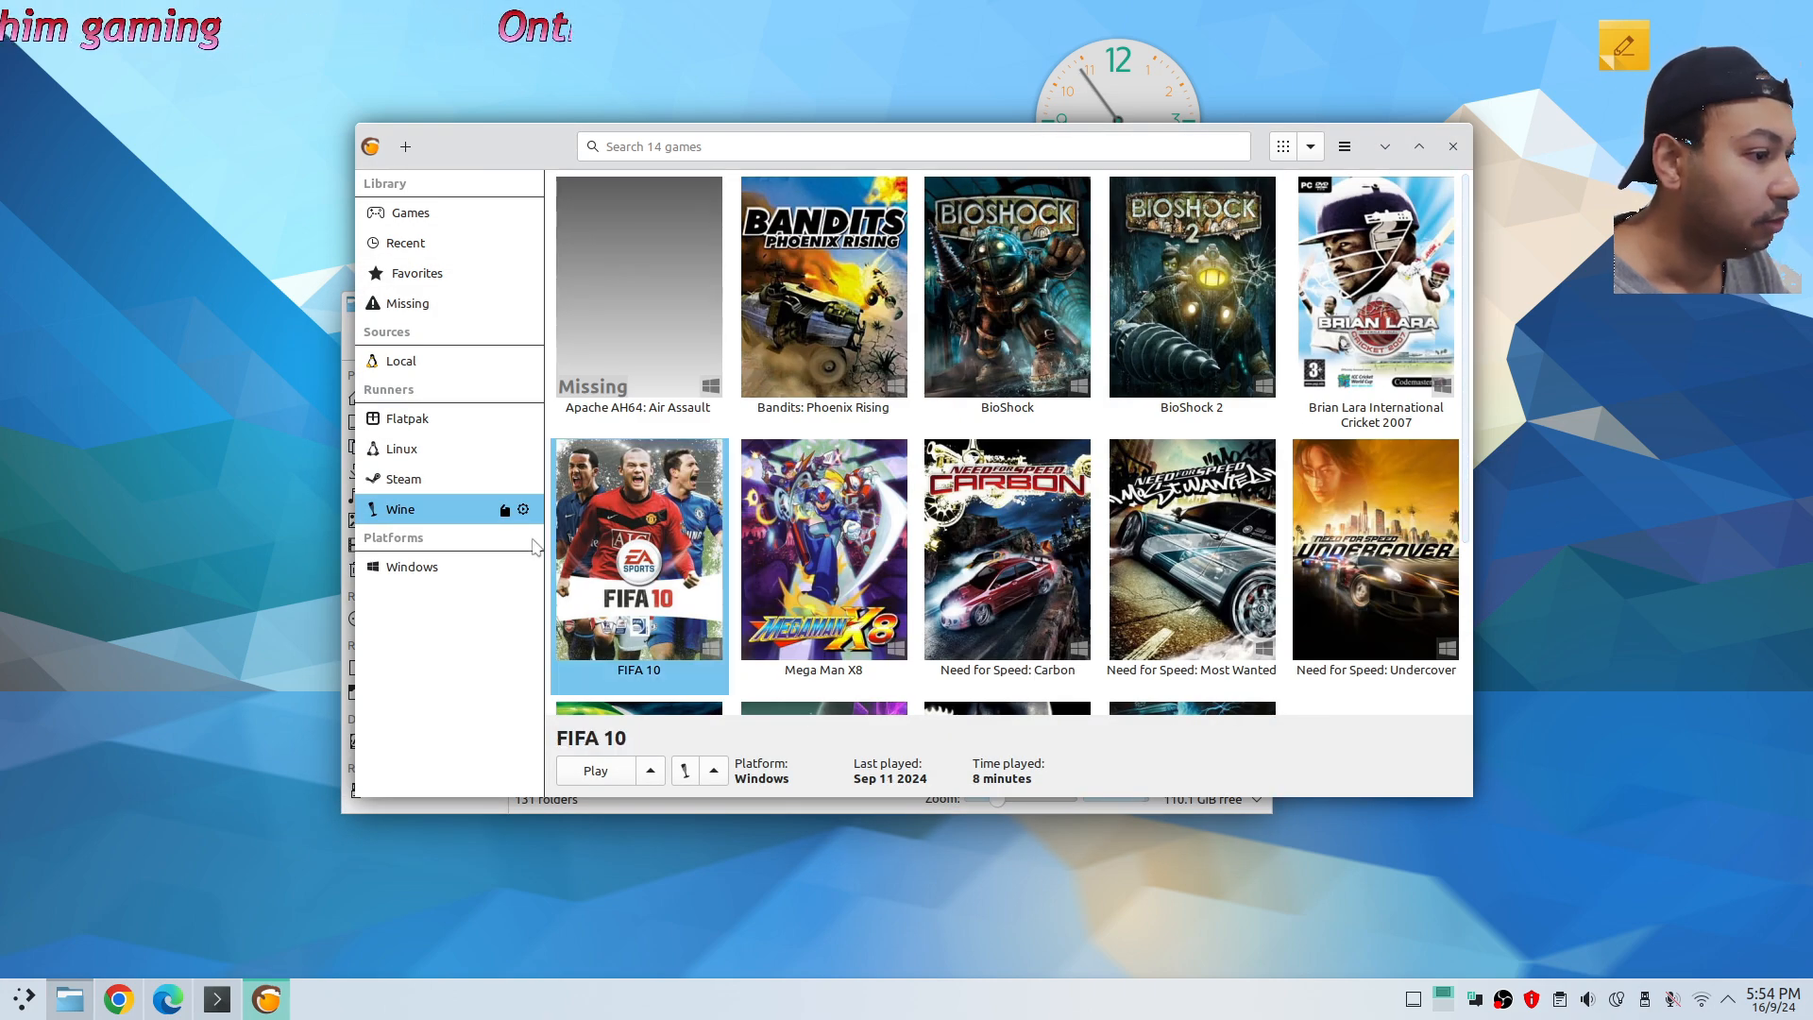
left_click(776, 803)
left_click_drag(887, 311, 705, 406)
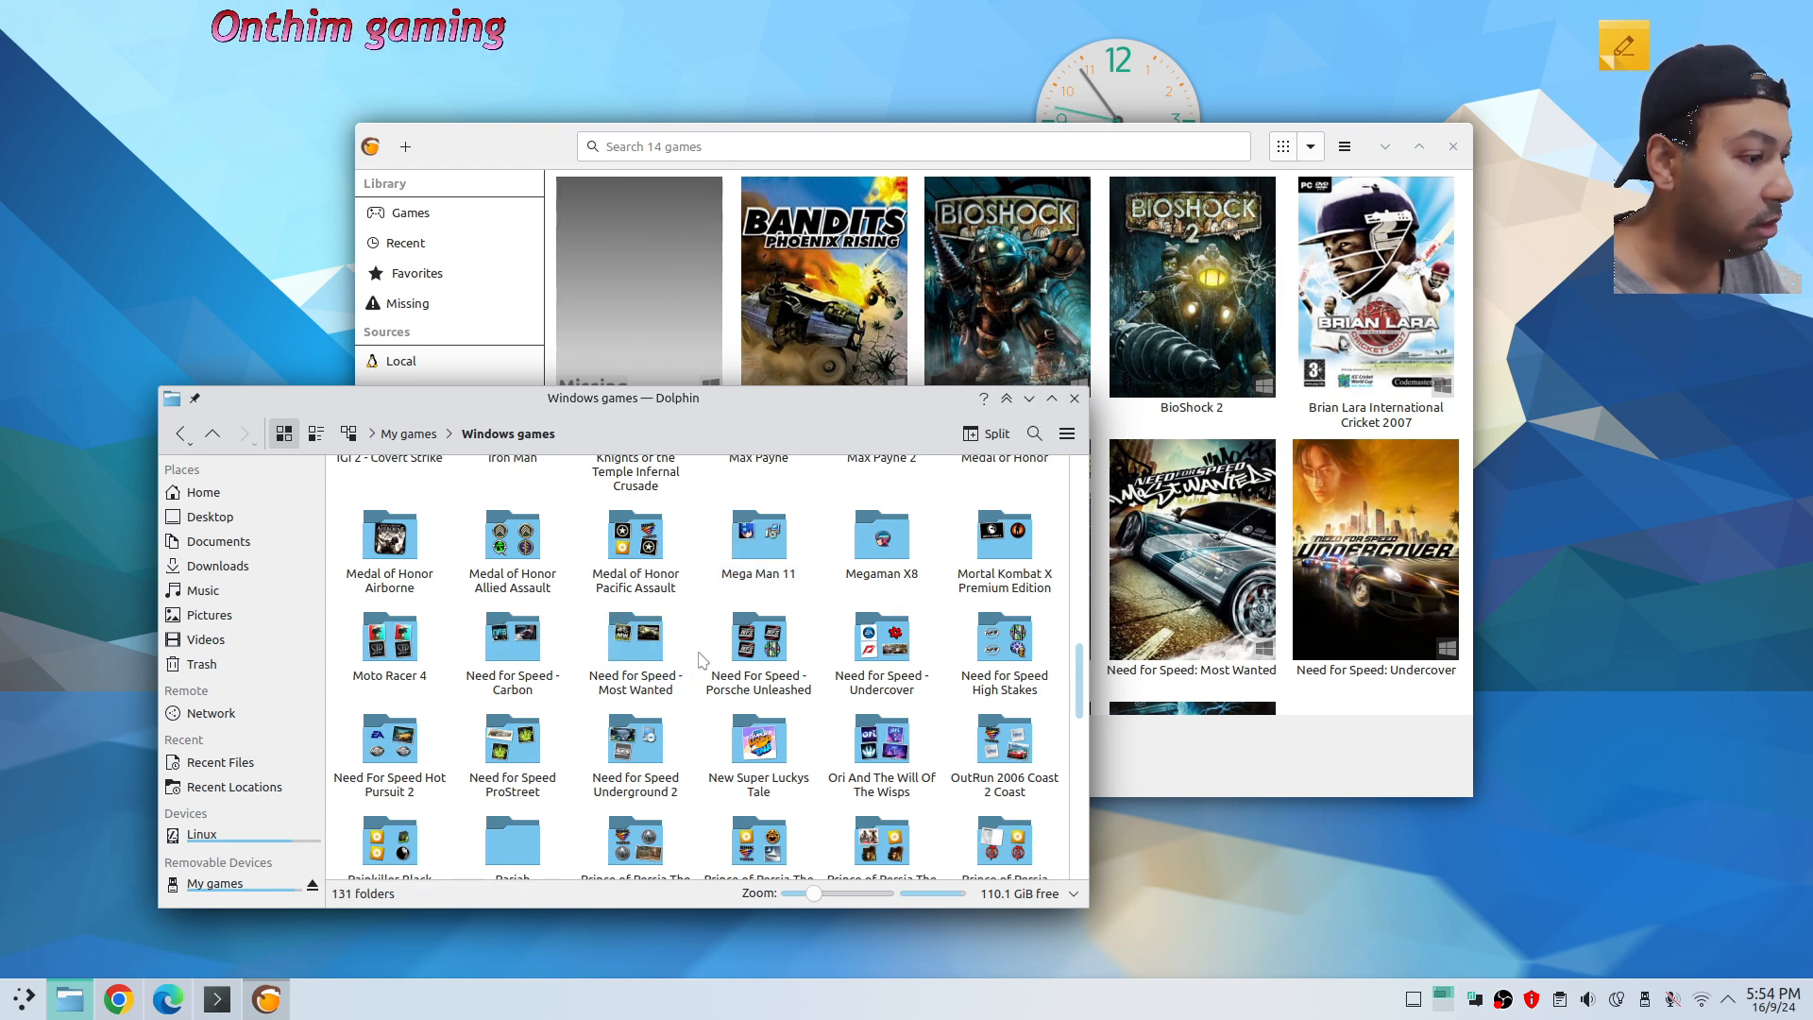
Filter the Windows games folder by "fi", open the FIFA 10 folder, then close the filter and minimise the window
key("ctrl+i")
type("fig")
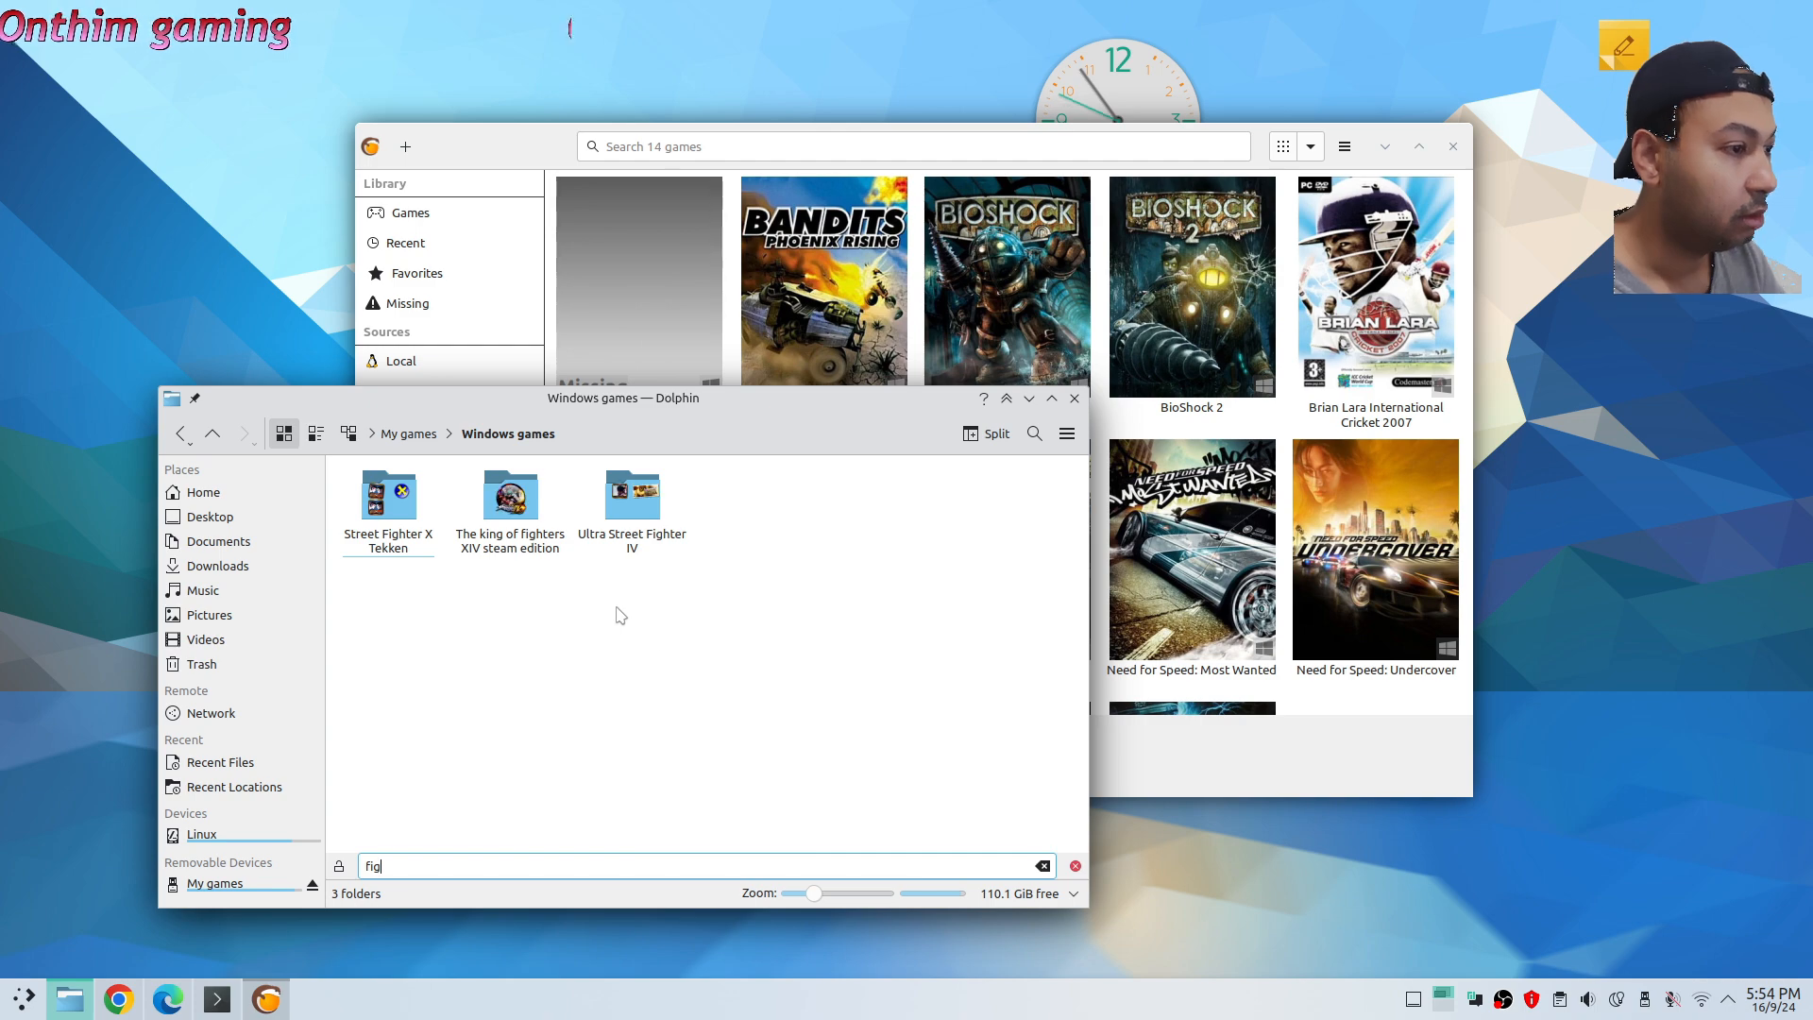
key("BackSpace")
double_click(652, 520)
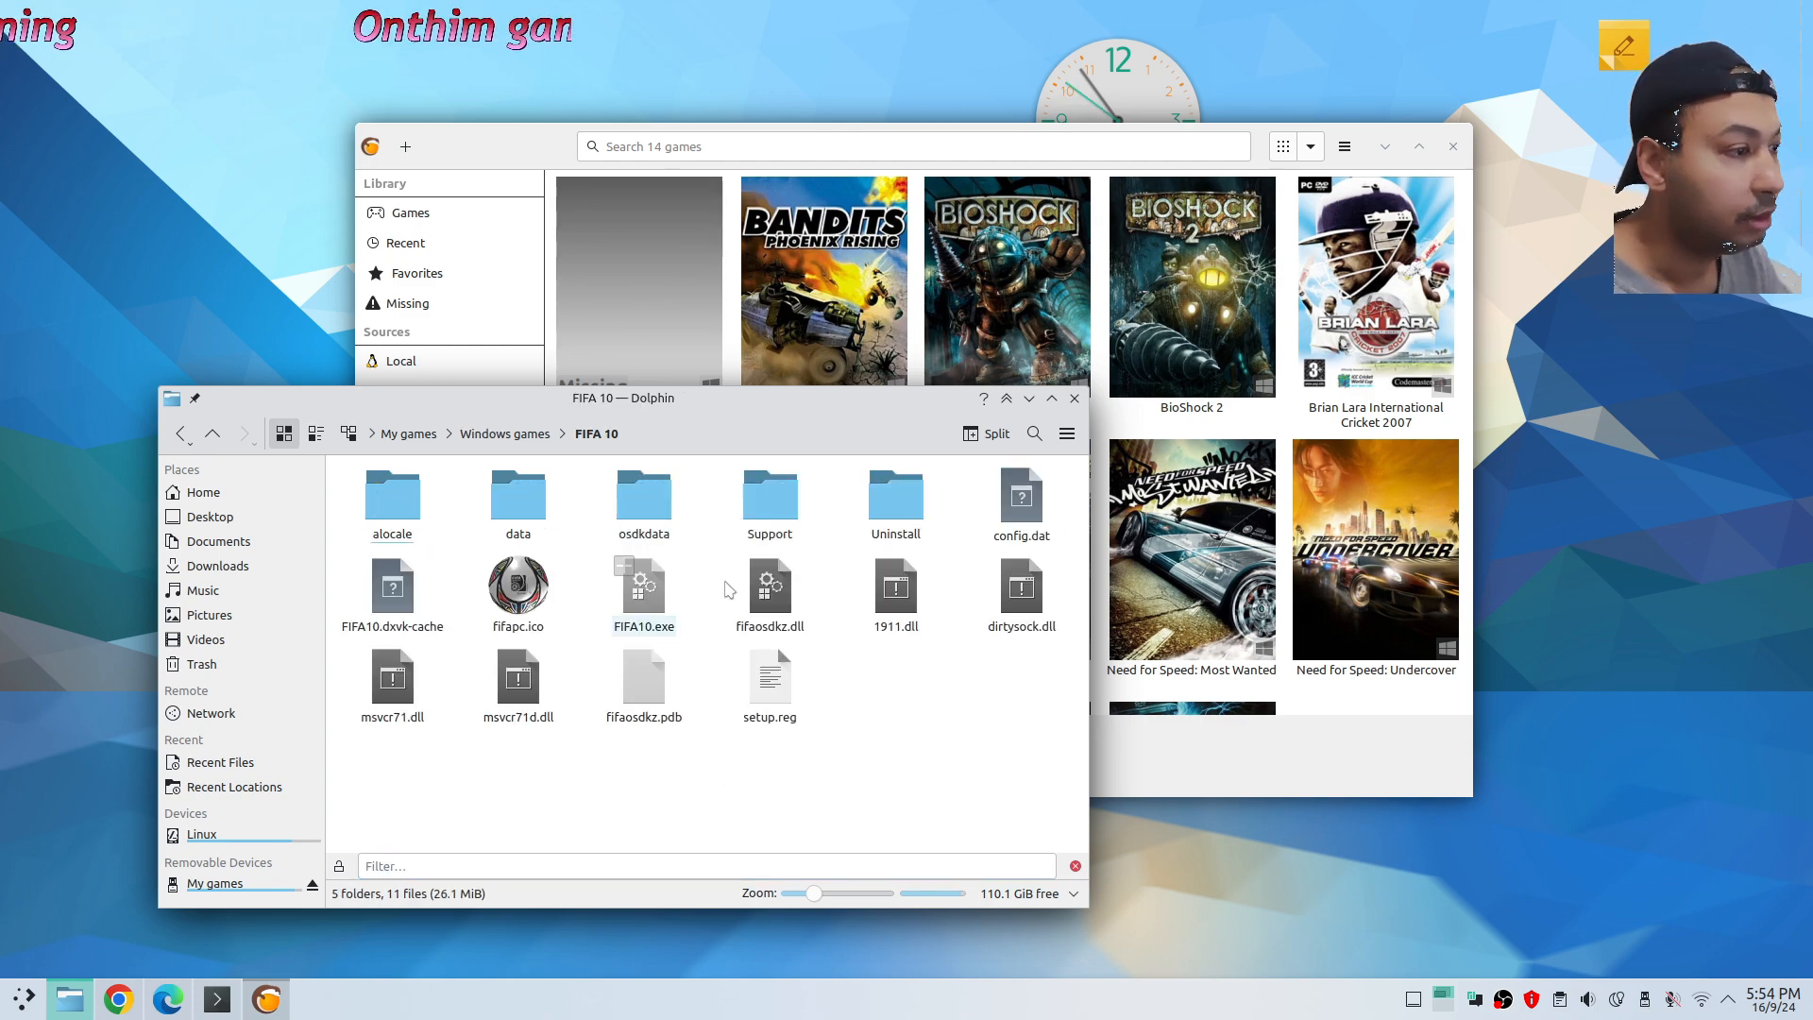
left_click(1074, 866)
left_click(1029, 398)
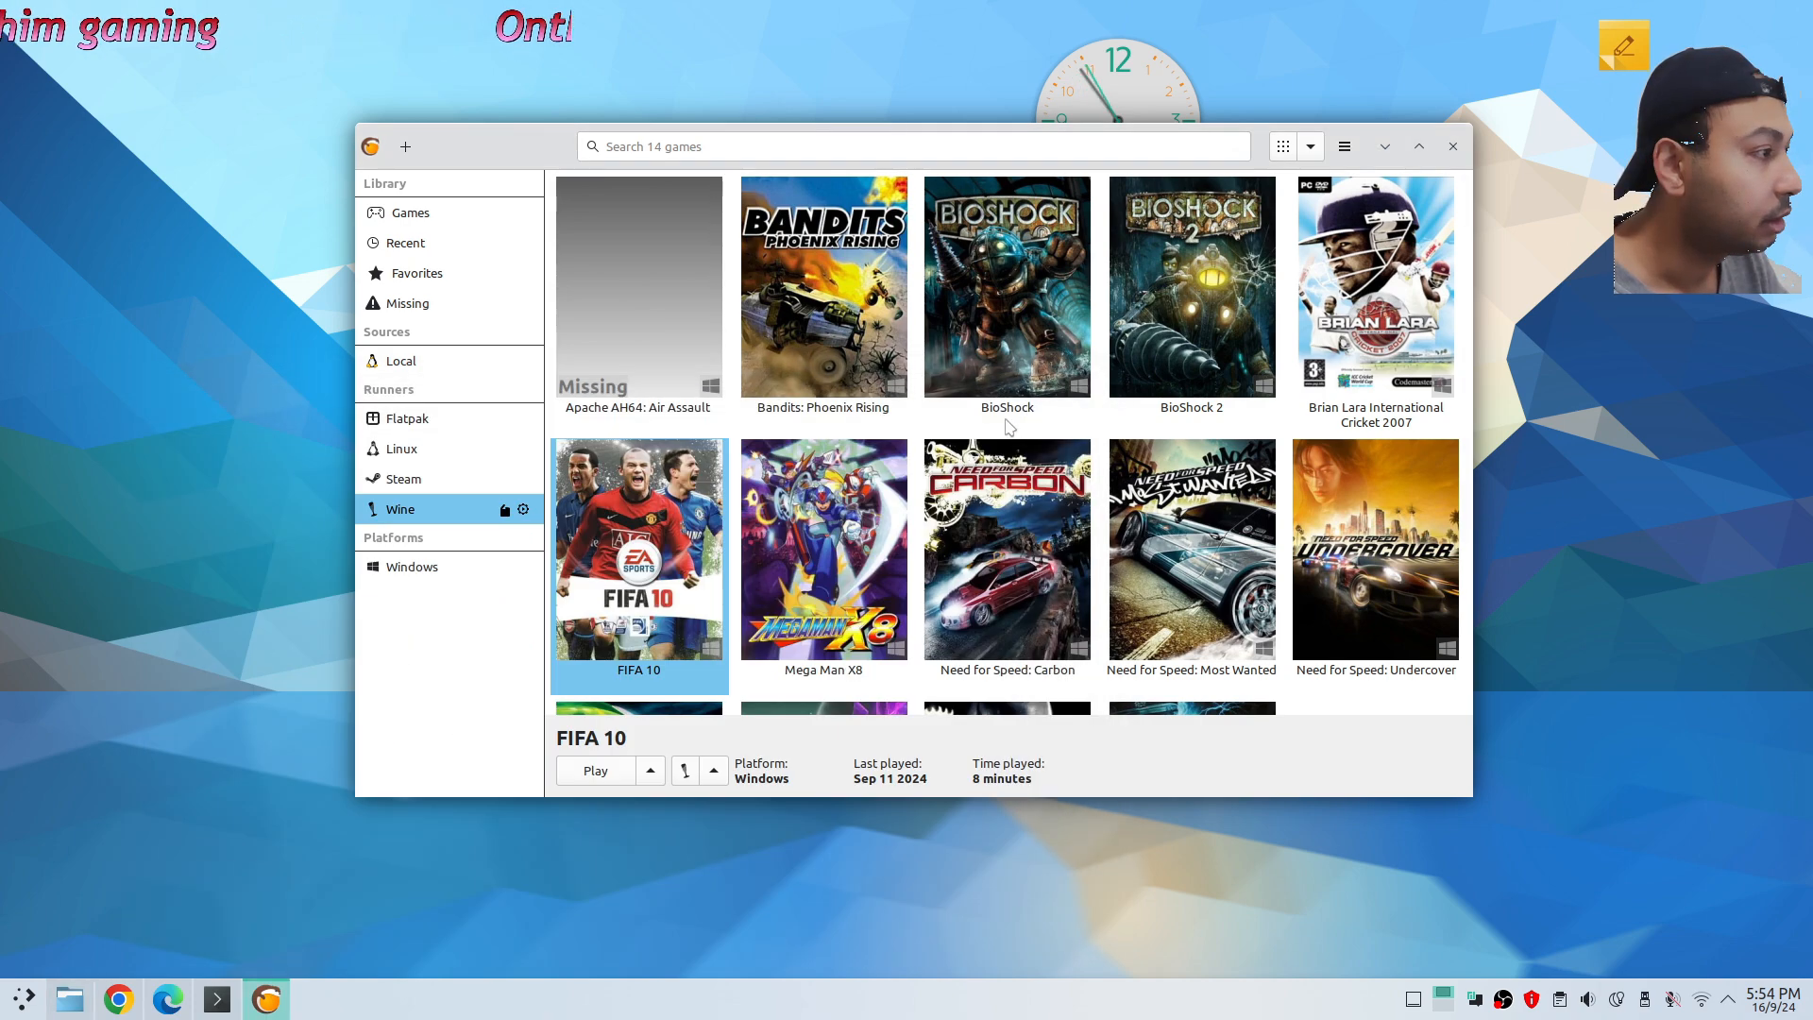
Bring back the FIFA 10 folder to inspect its files, then minimise it again
scroll(661, 567, "down", 1)
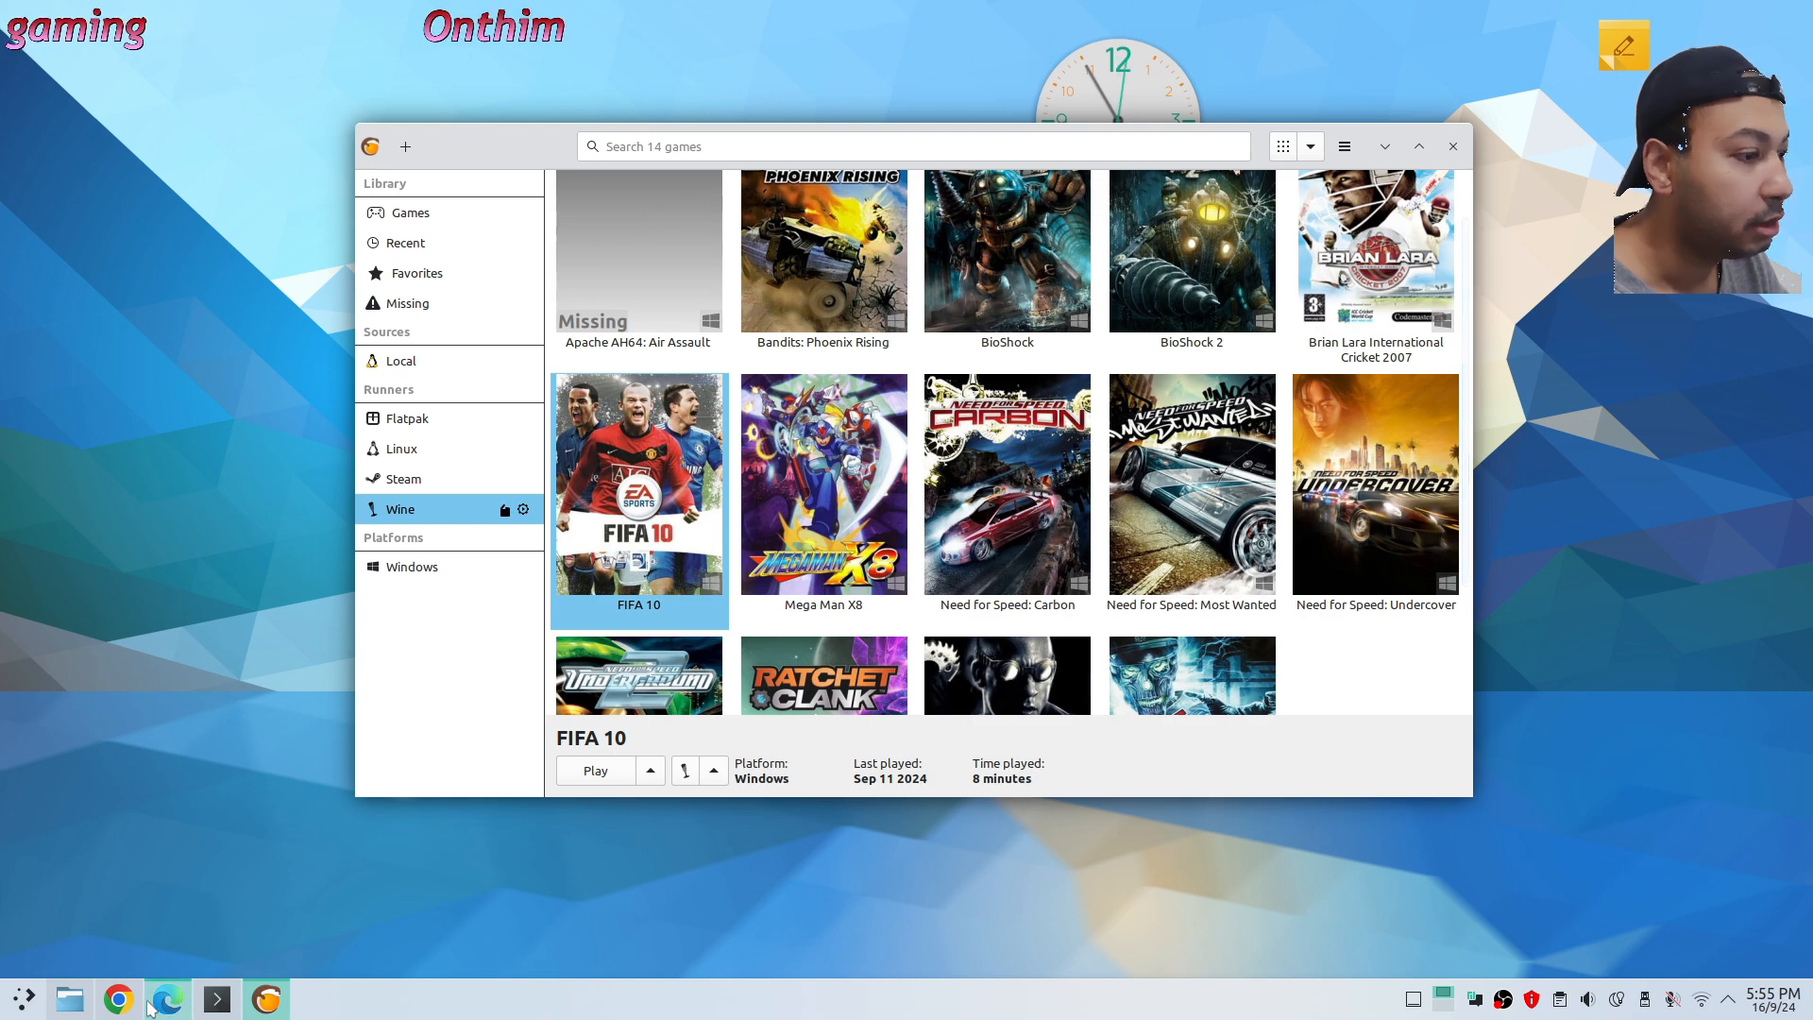
left_click(66, 1011)
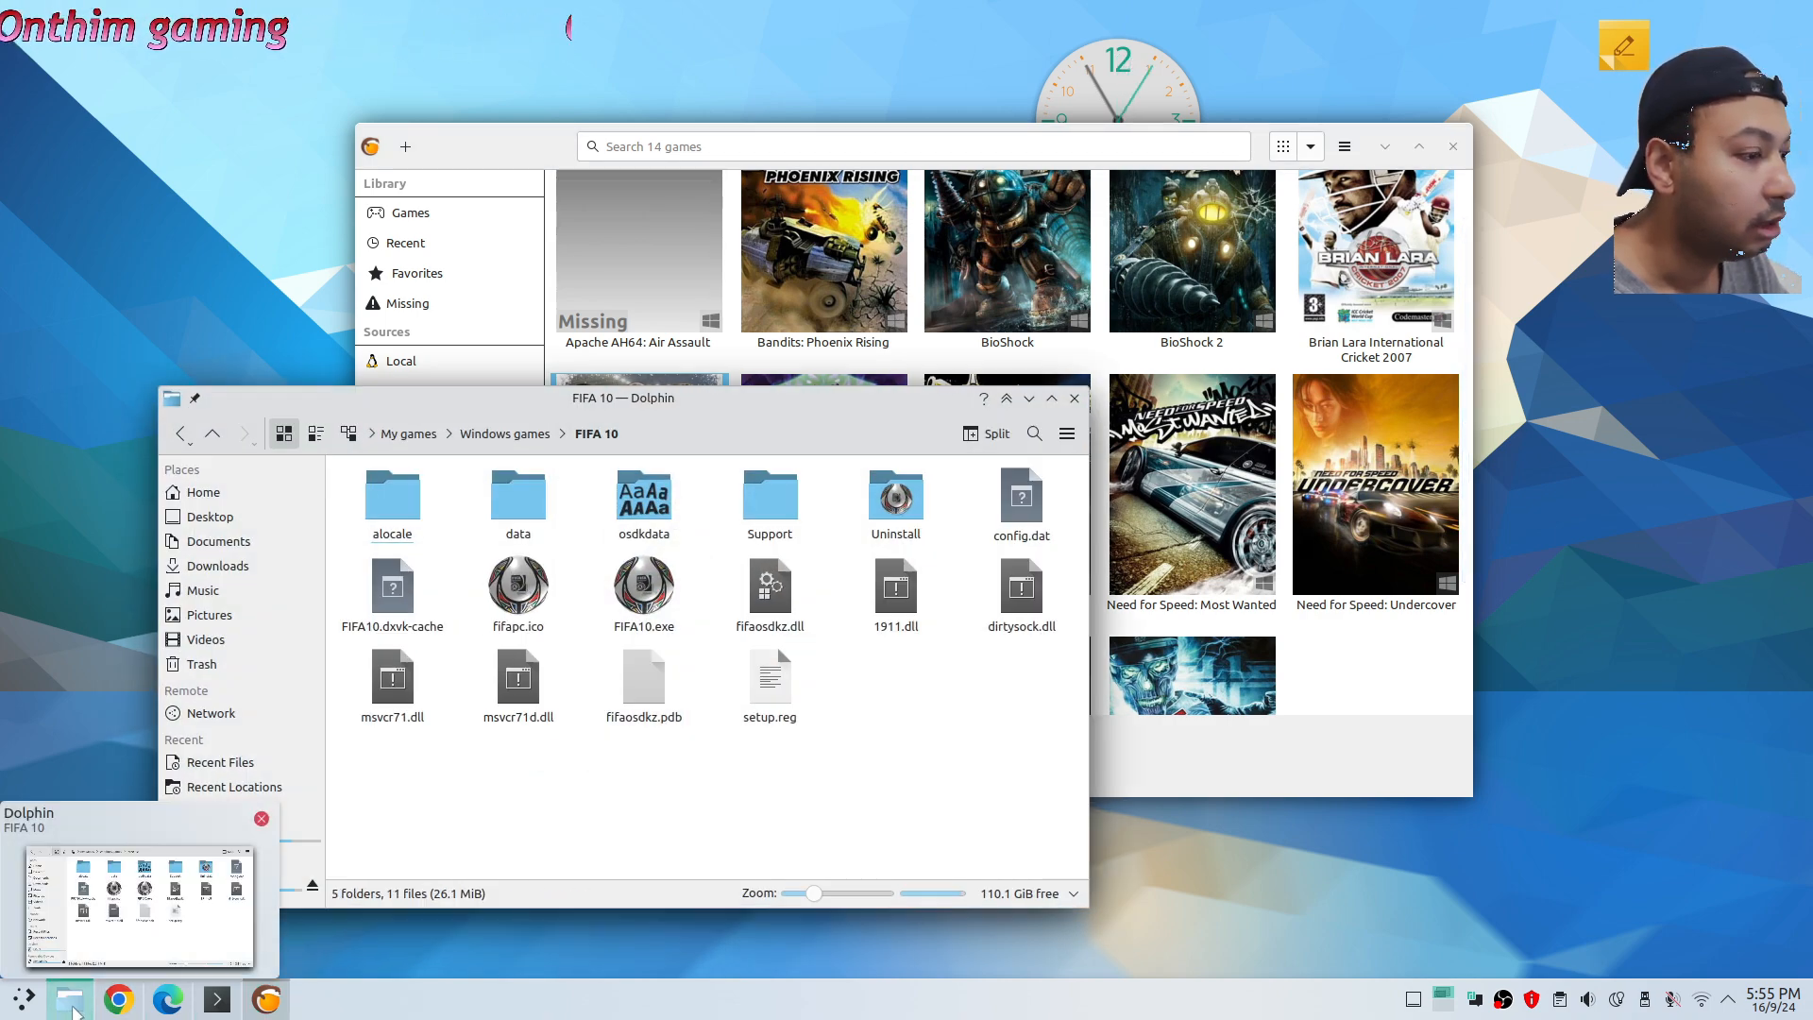
left_click(72, 1010)
left_click(72, 1010)
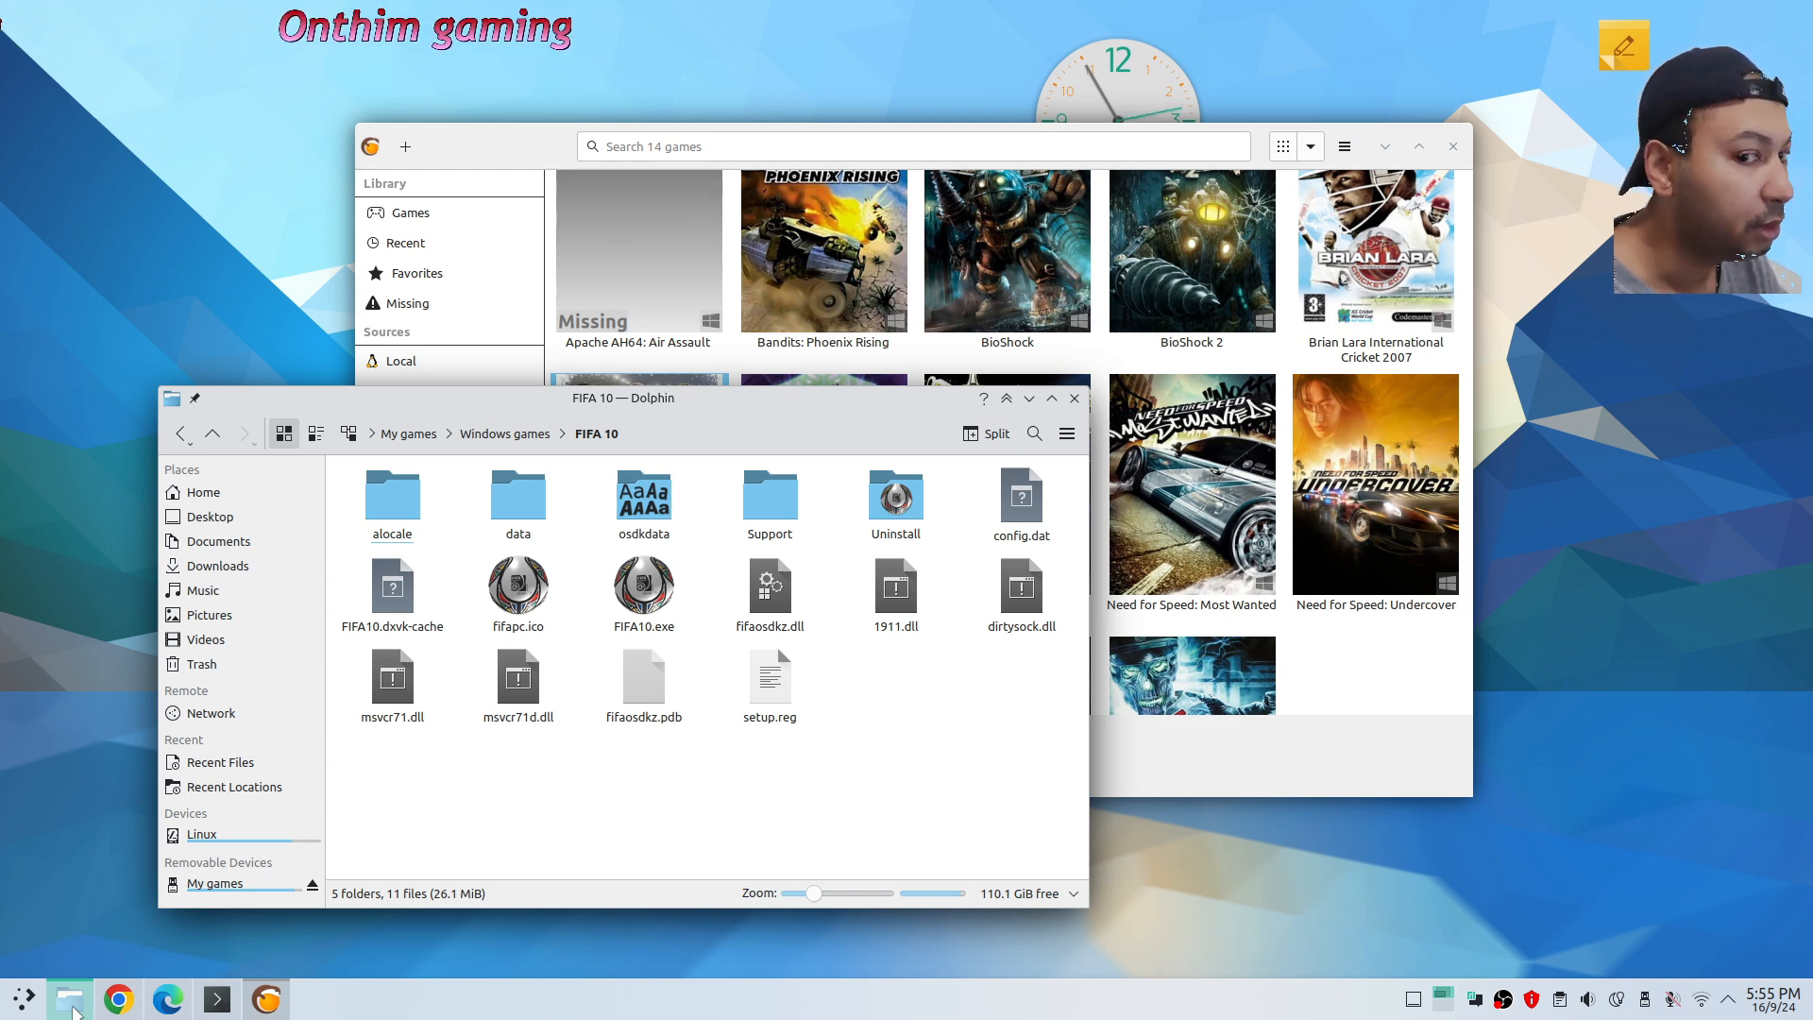
left_click(72, 1011)
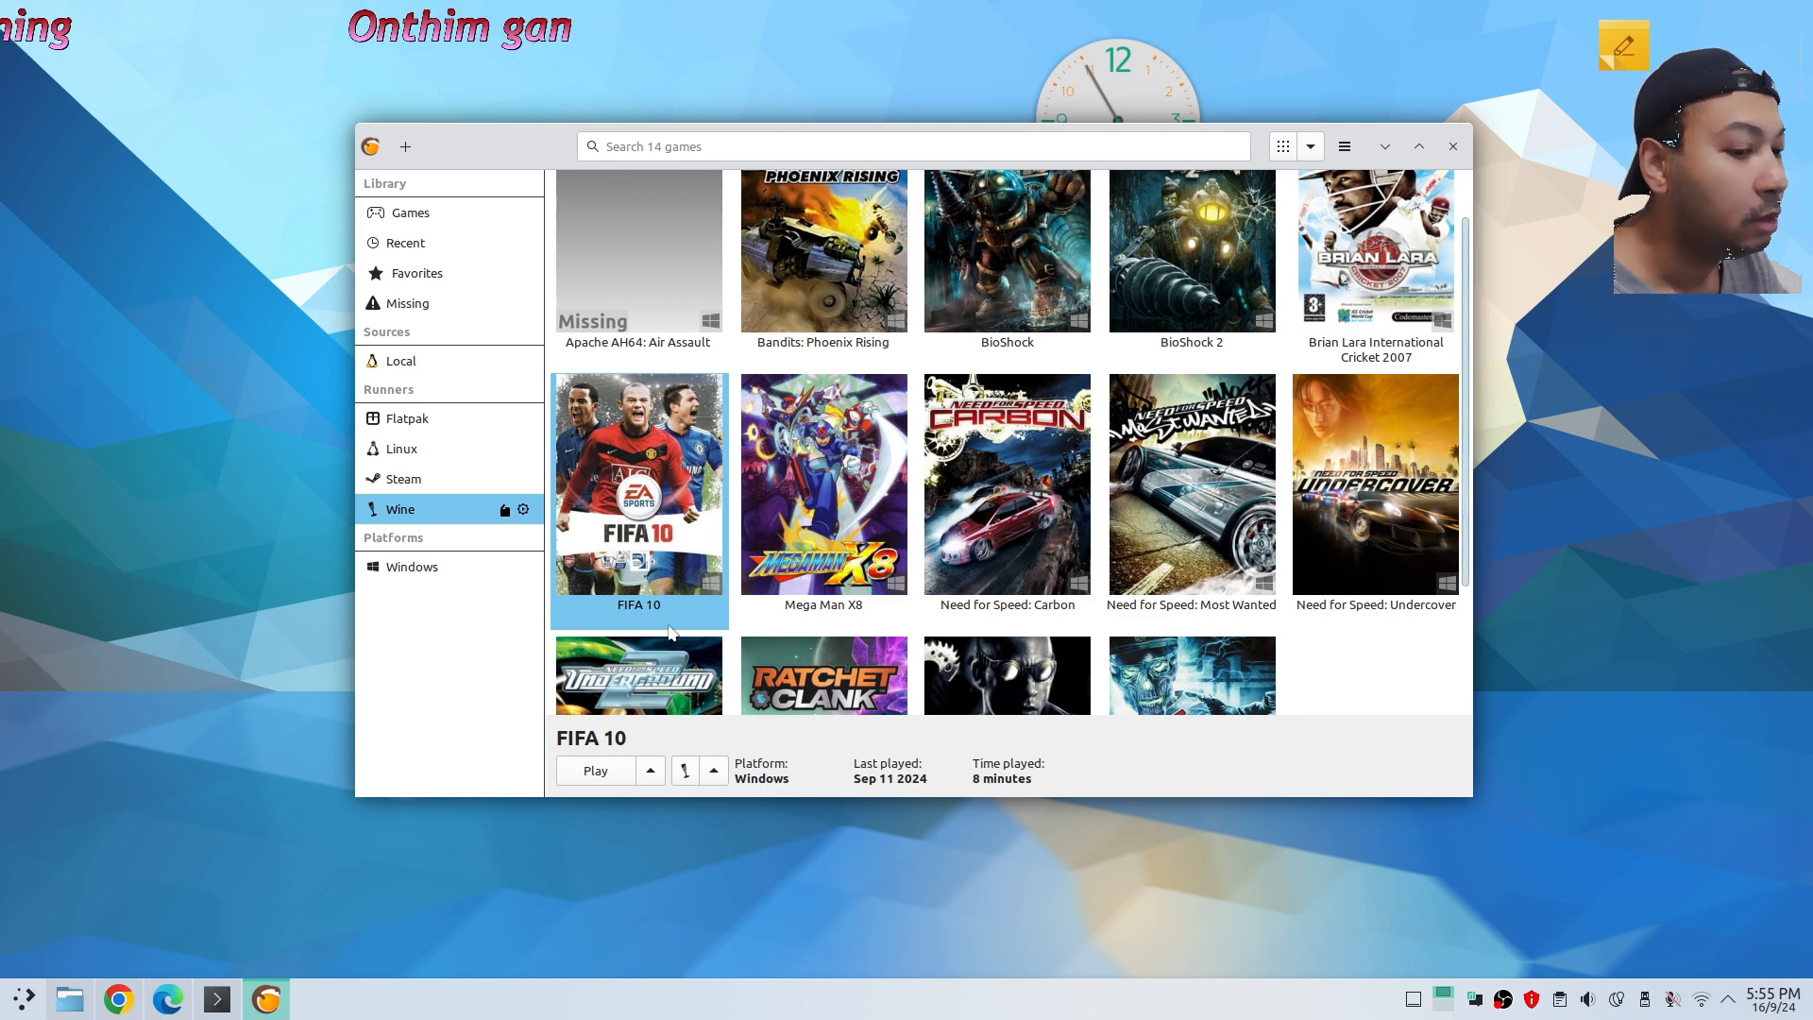
Open the Wine registry for FIFA 10 from the Lutris library
left_click(800, 602)
left_click(660, 573)
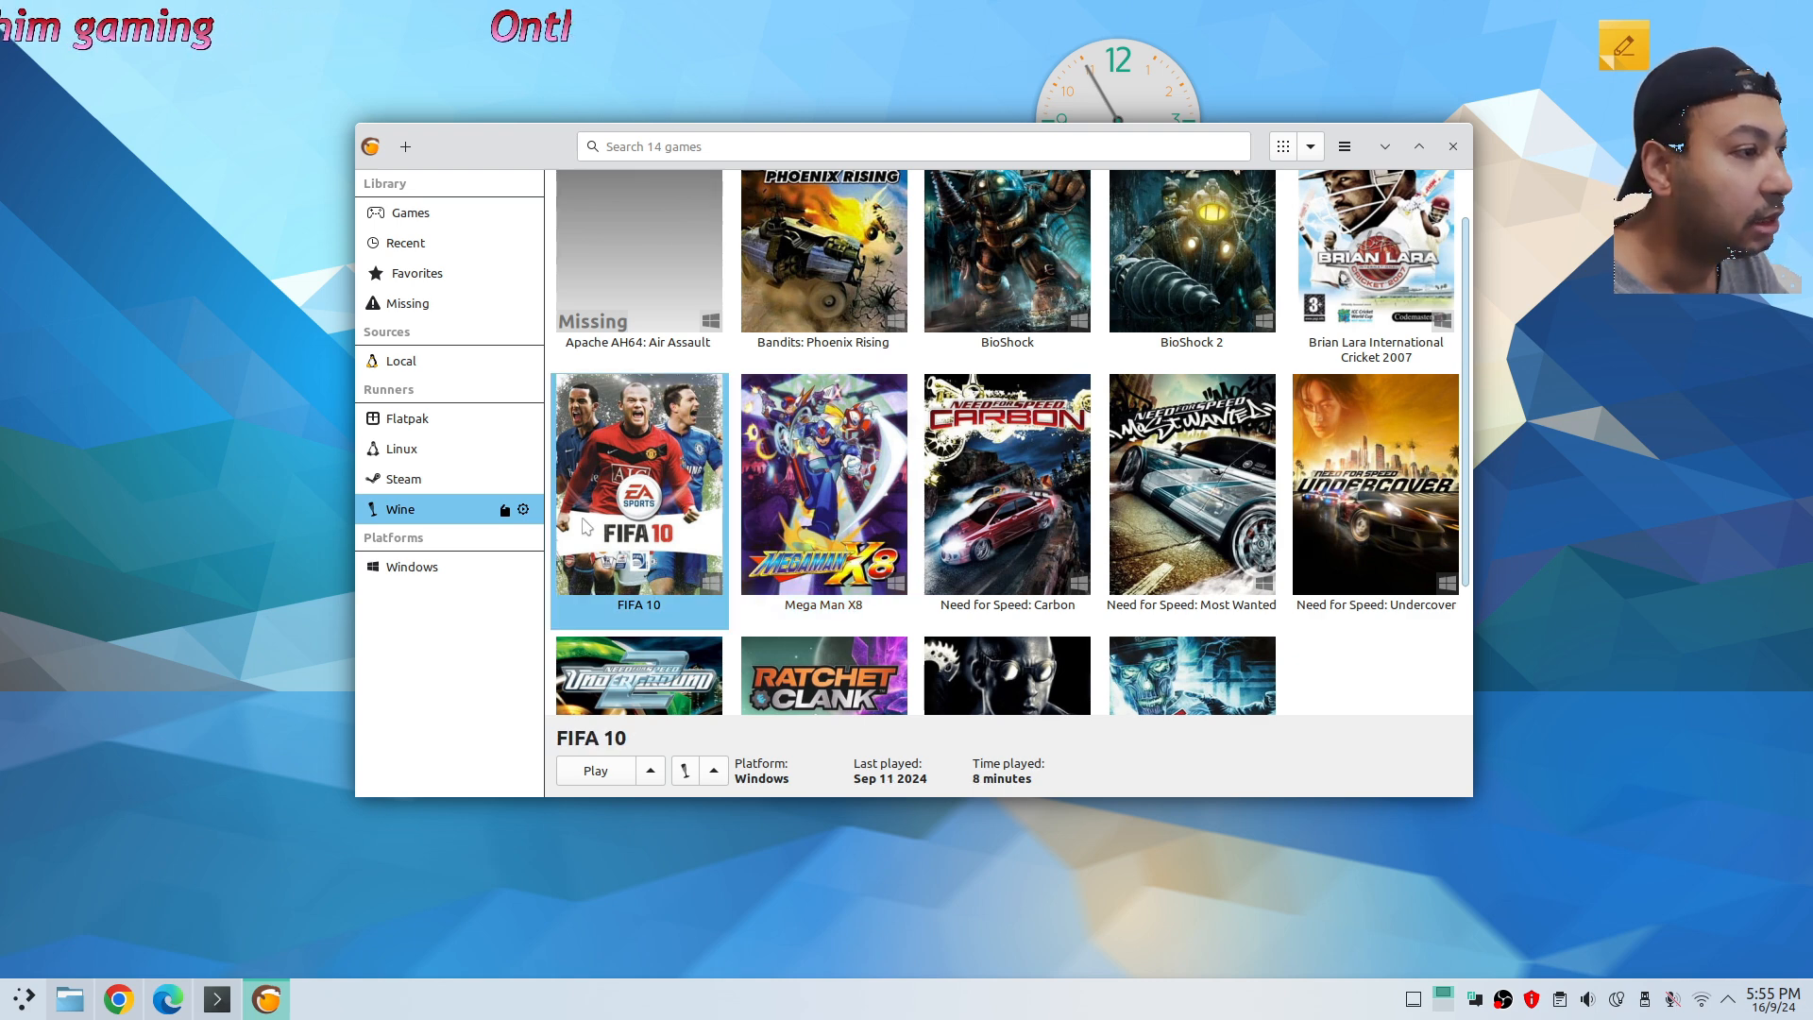
left_click(714, 771)
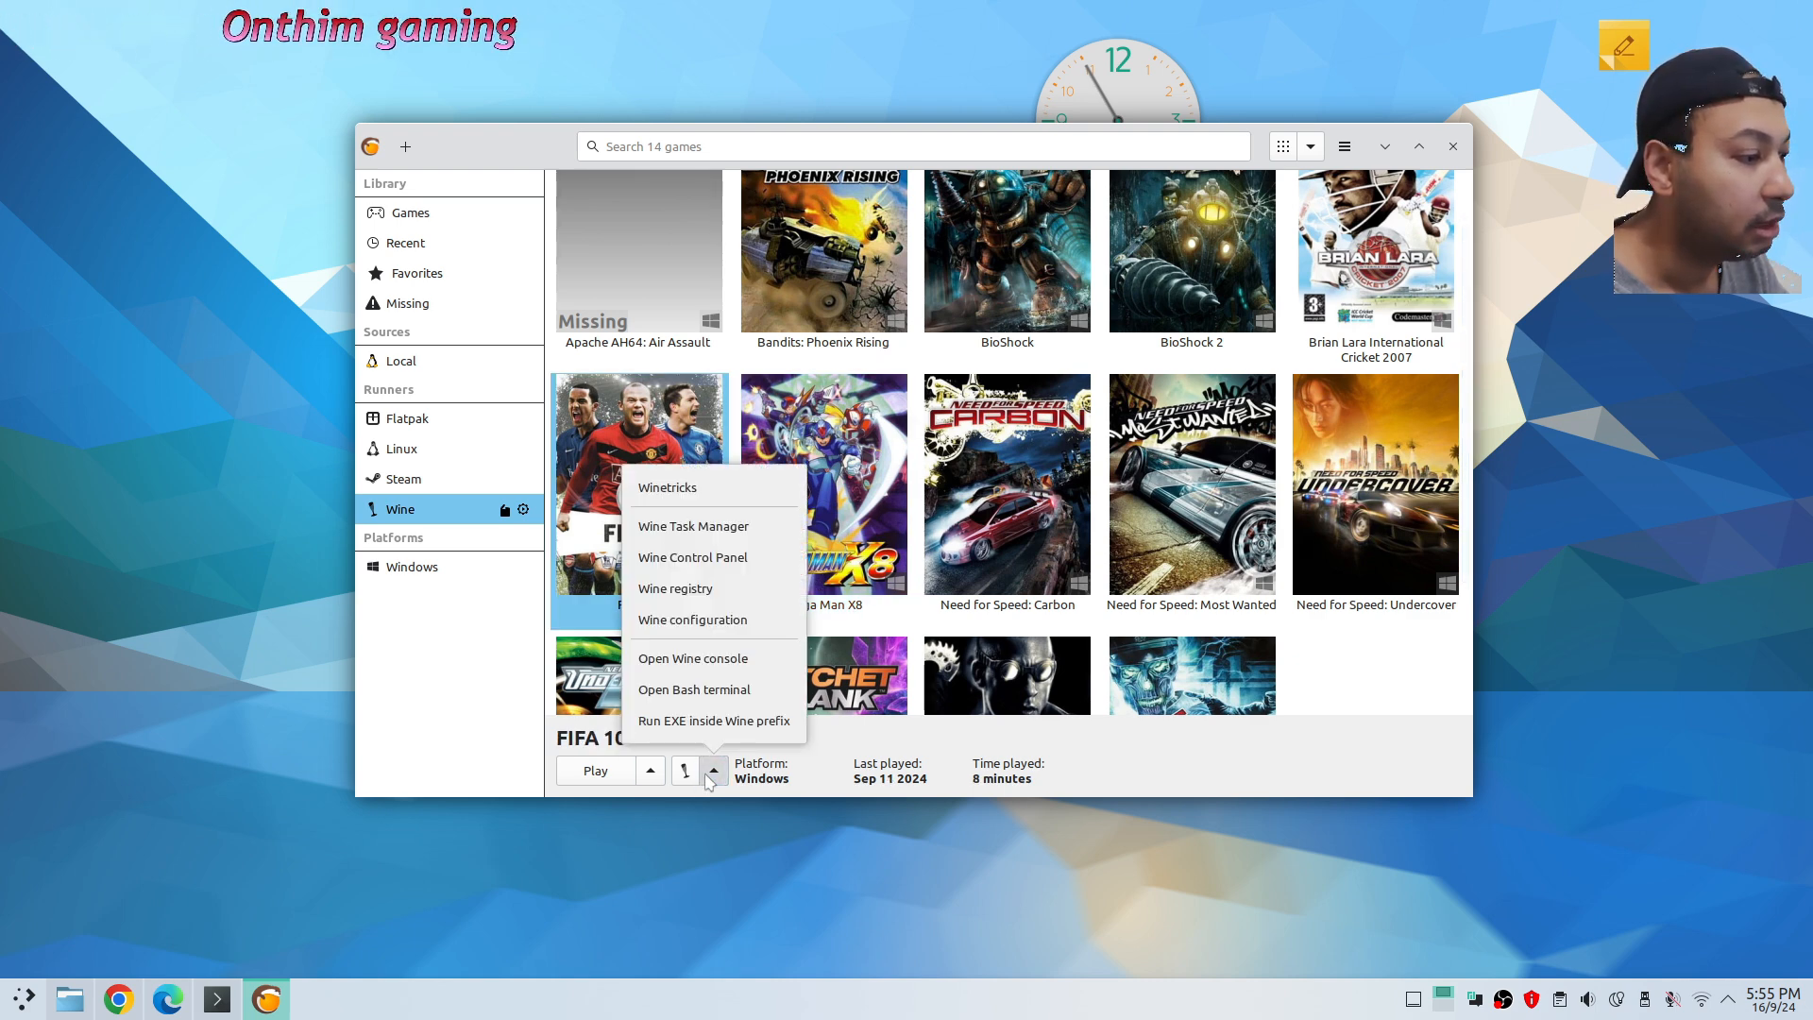
left_click(701, 592)
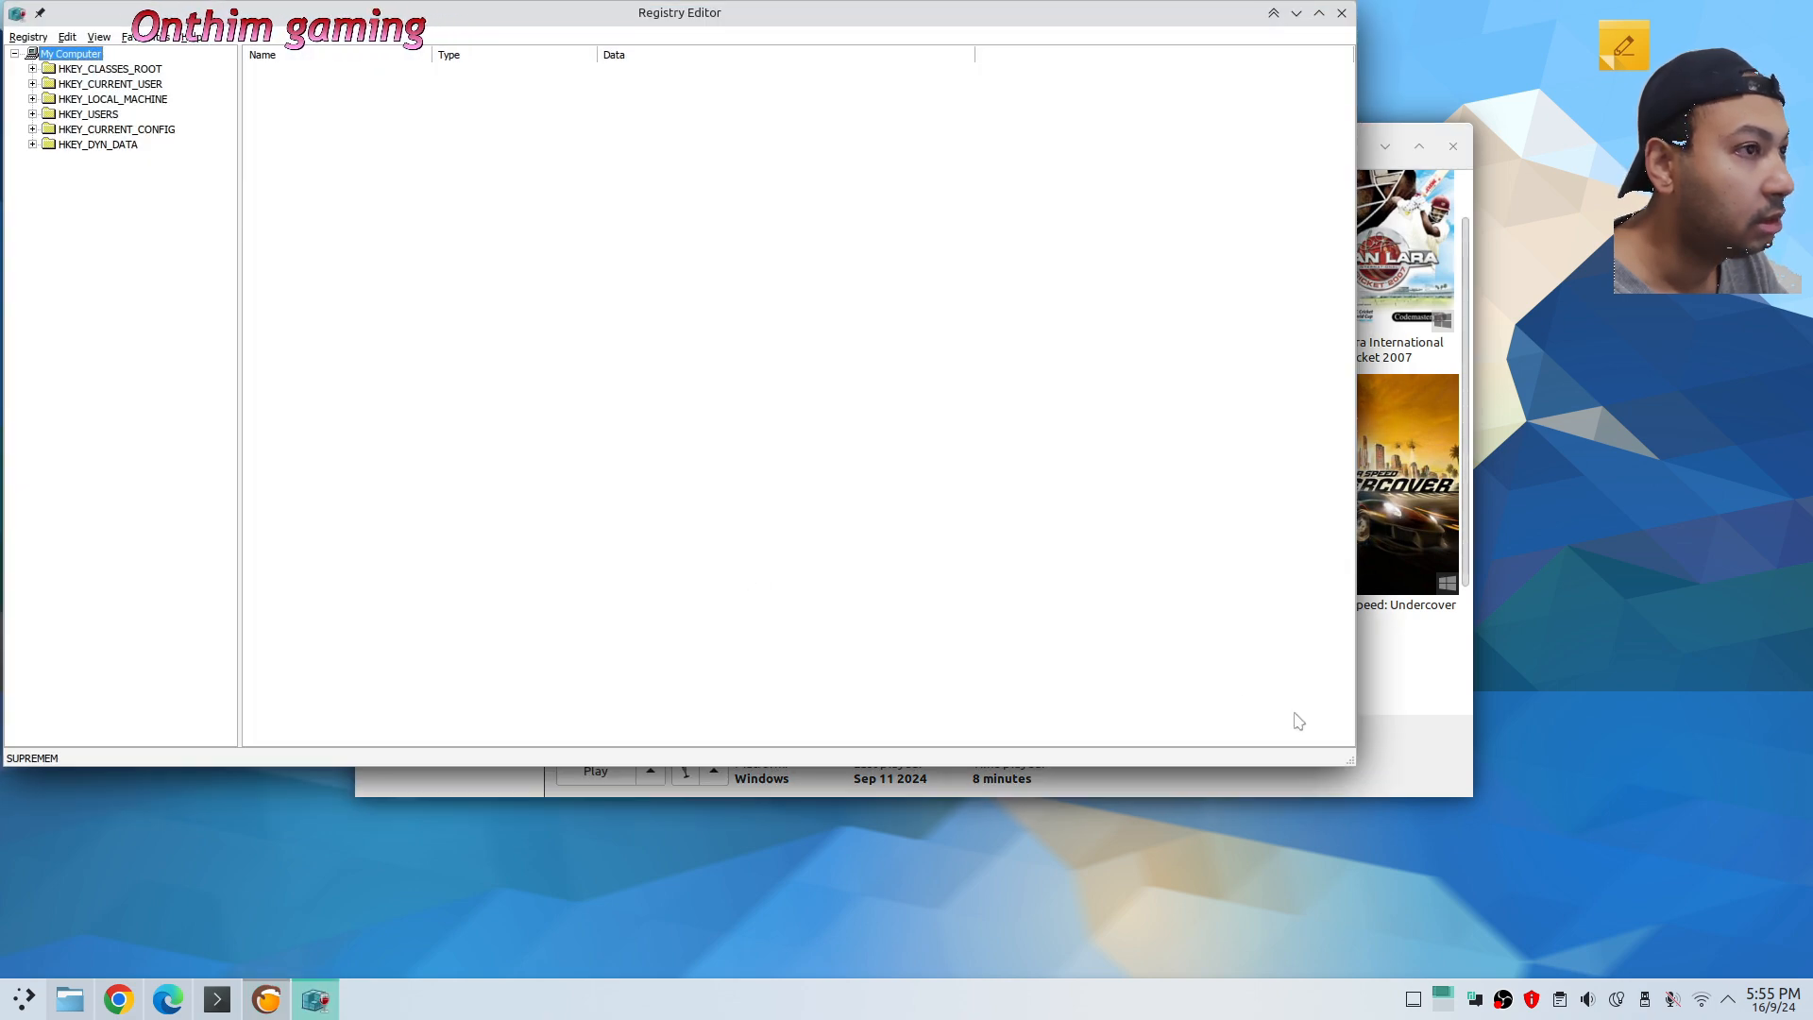
Shrink the Registry Editor window and arrange it beside the Lutris window, with the editor in front
left_click_drag(1347, 770, 801, 518)
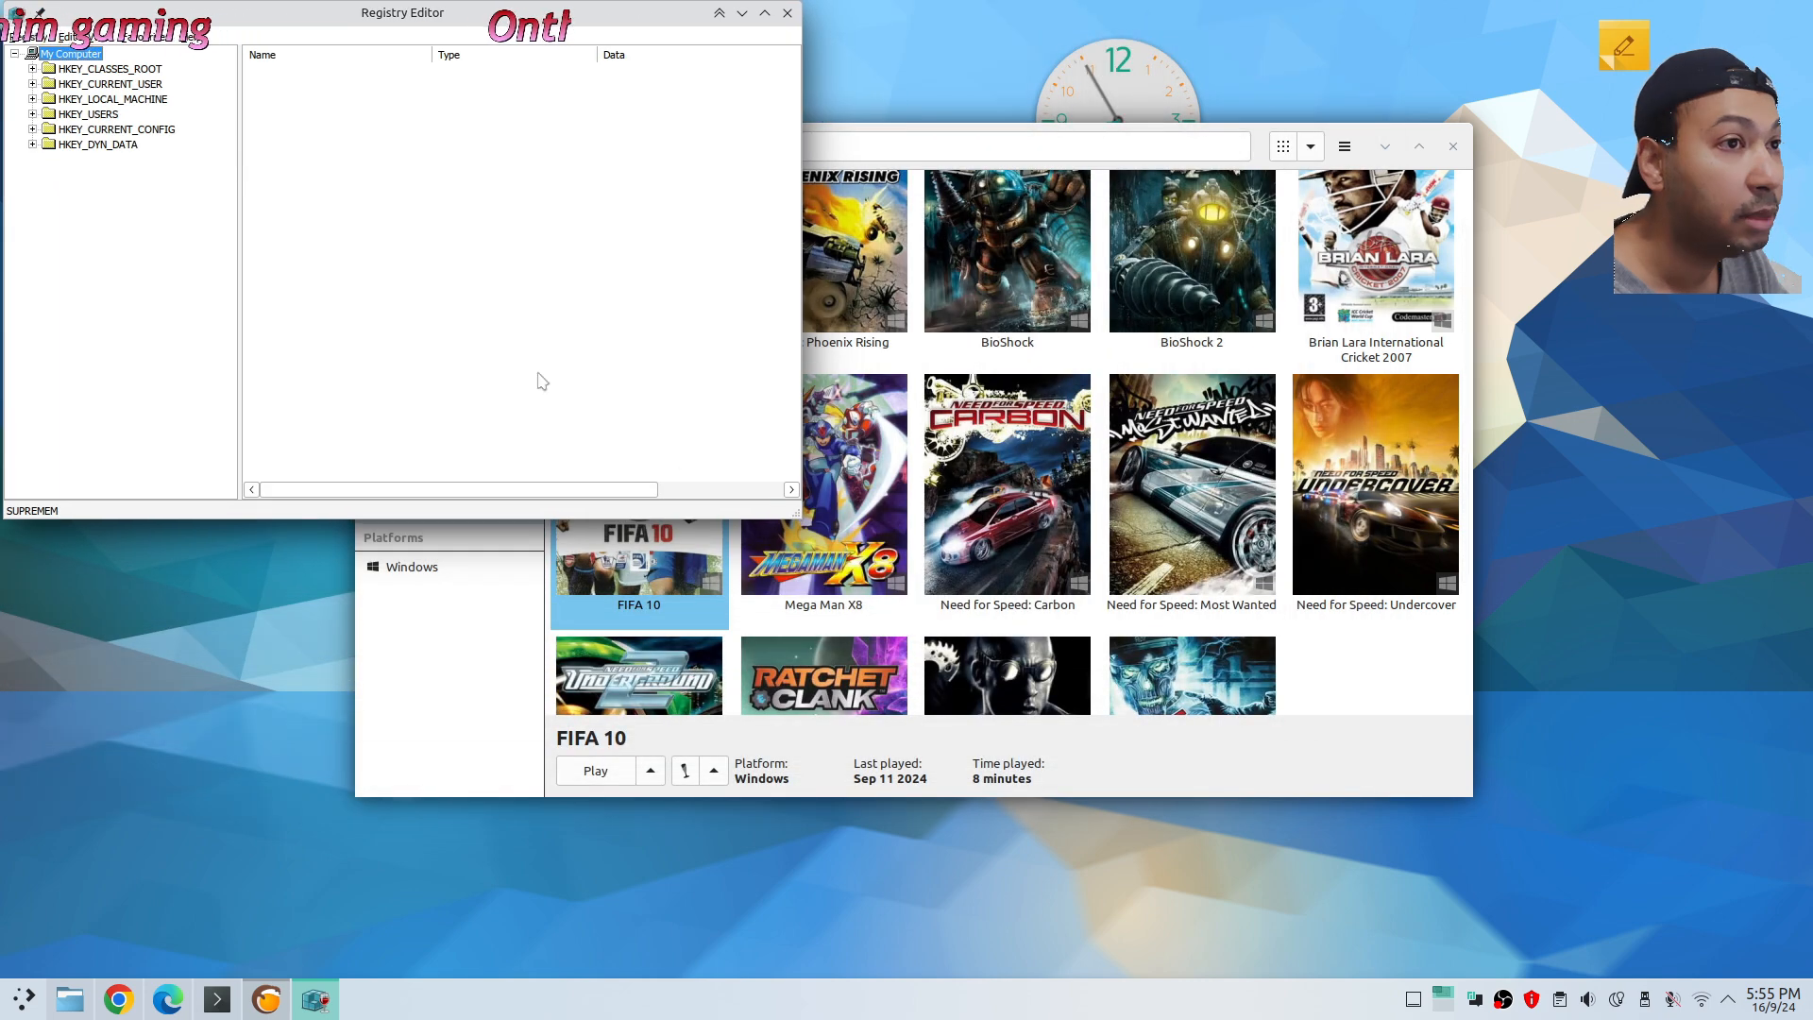
left_click_drag(272, 25, 473, 348)
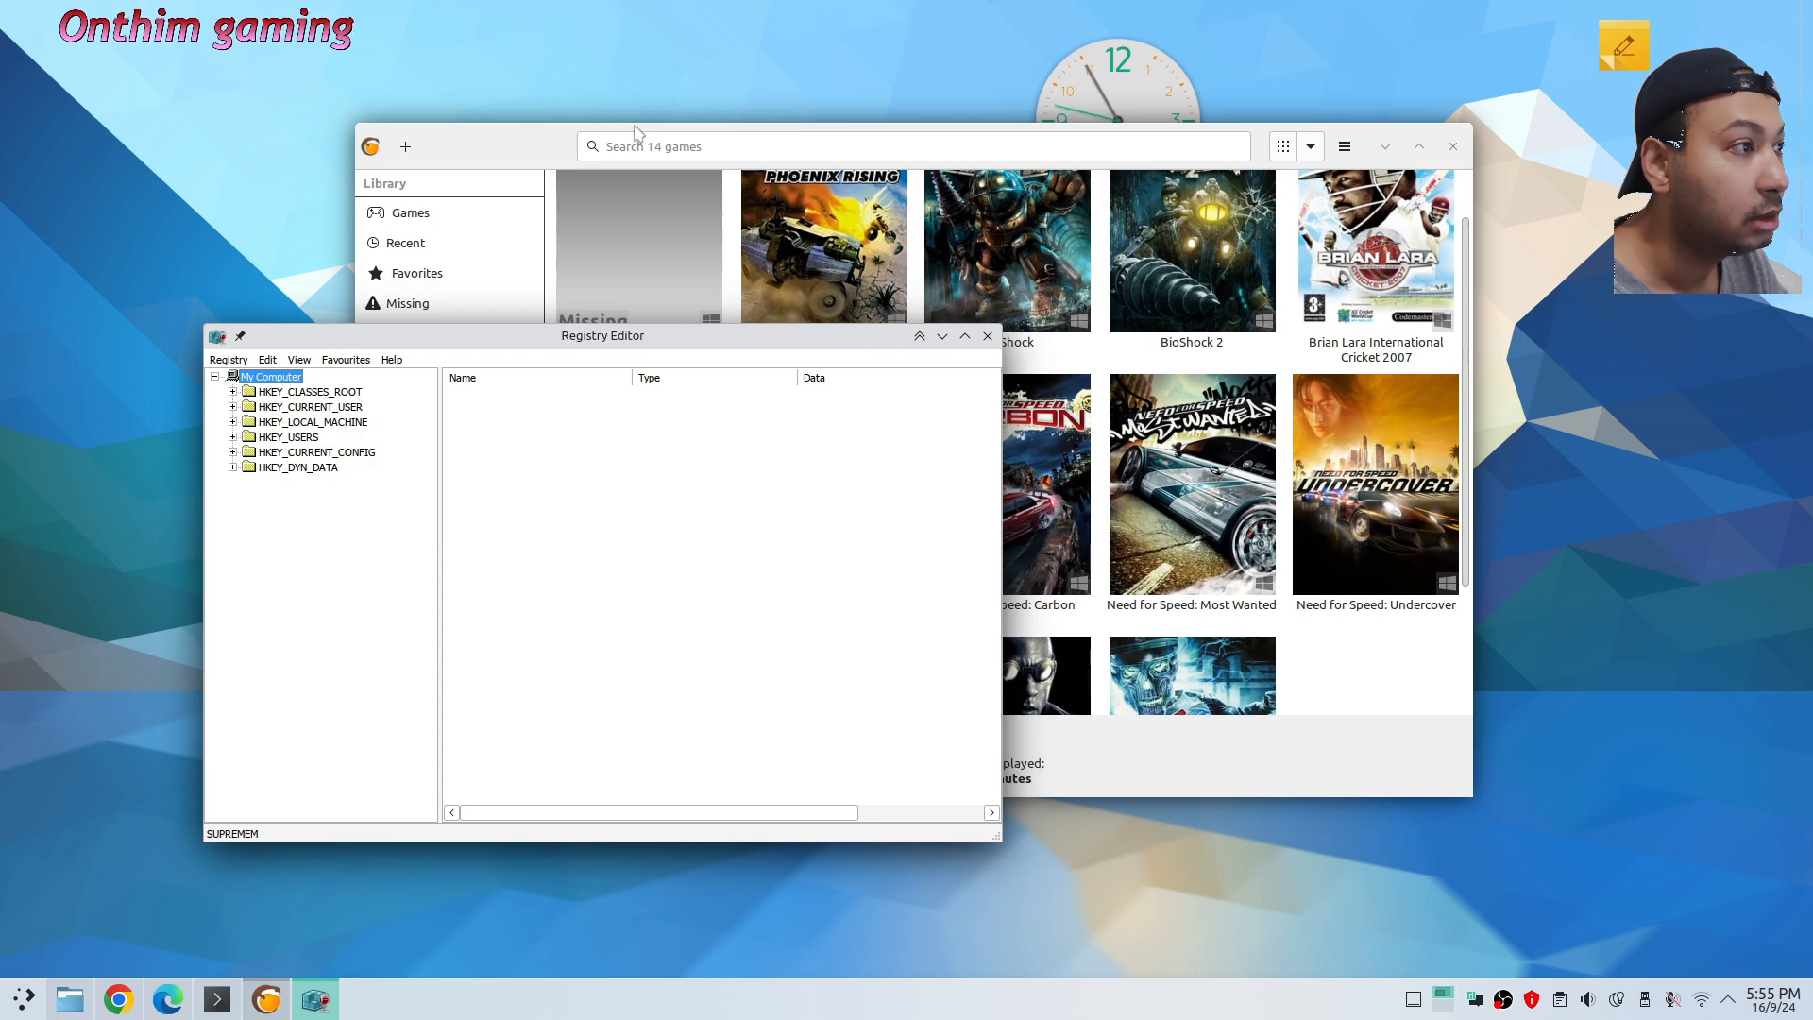
left_click(517, 156)
left_click_drag(517, 157, 735, 220)
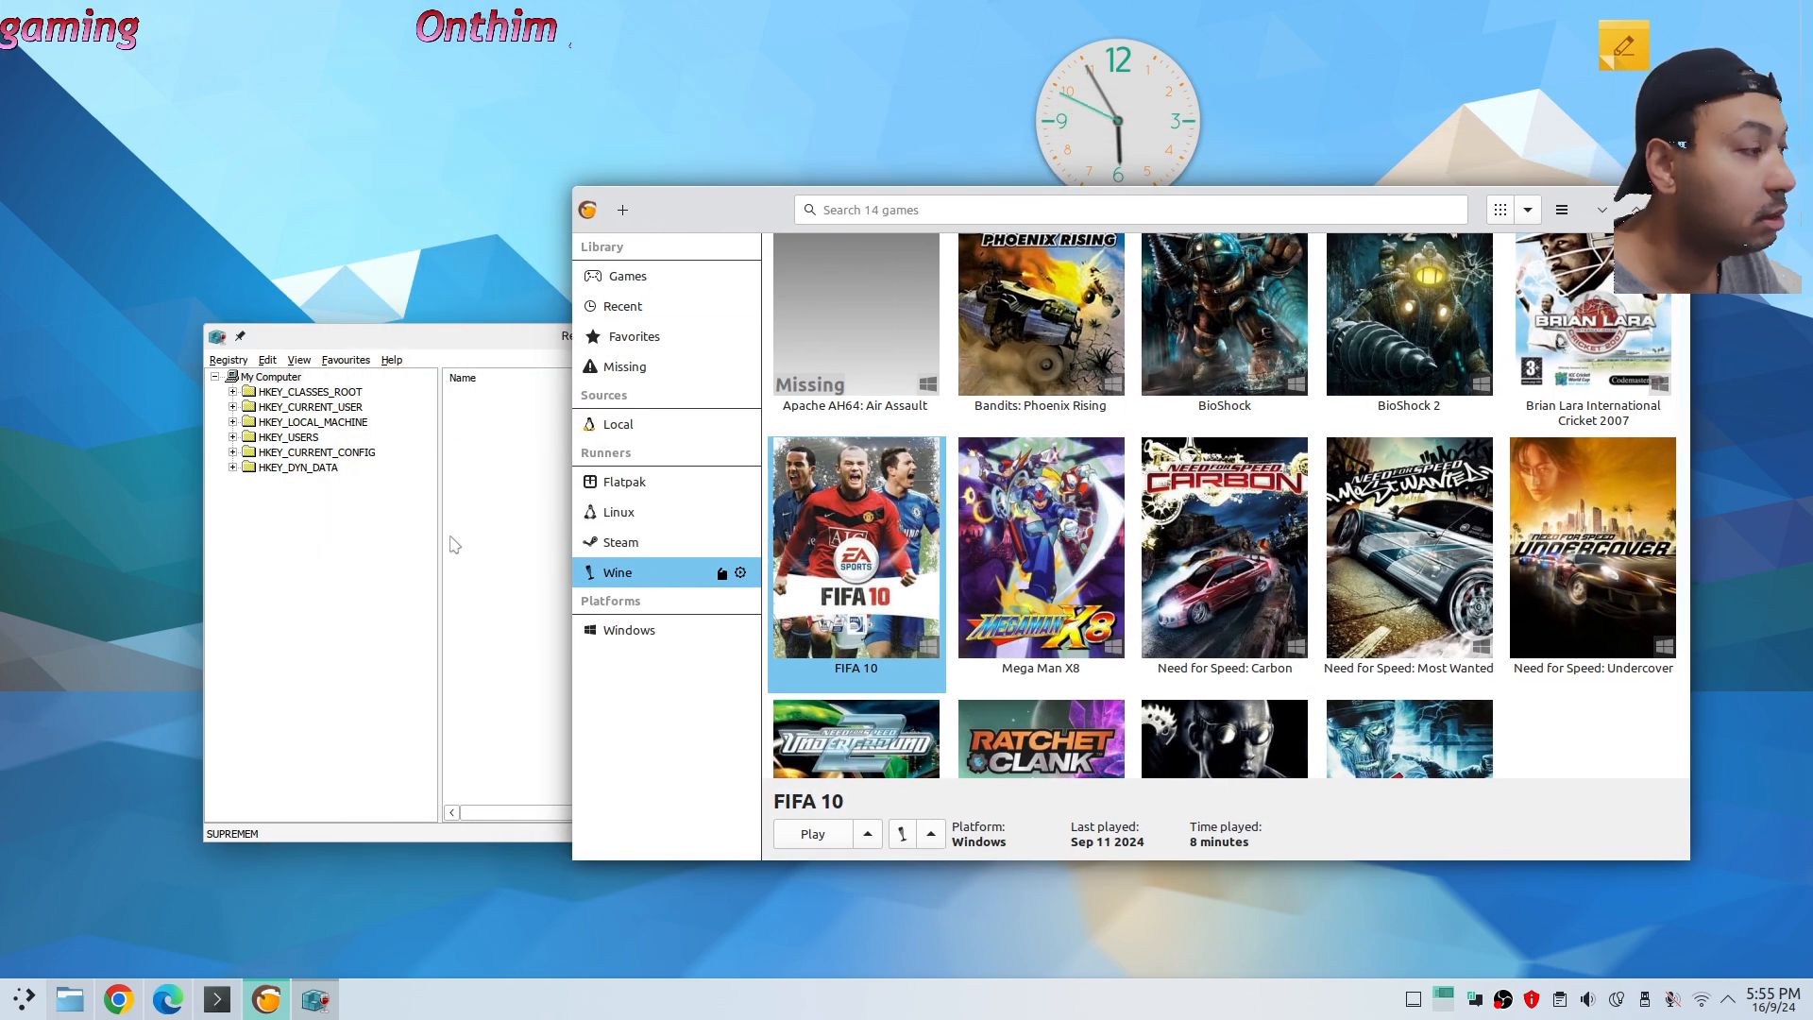
left_click(481, 525)
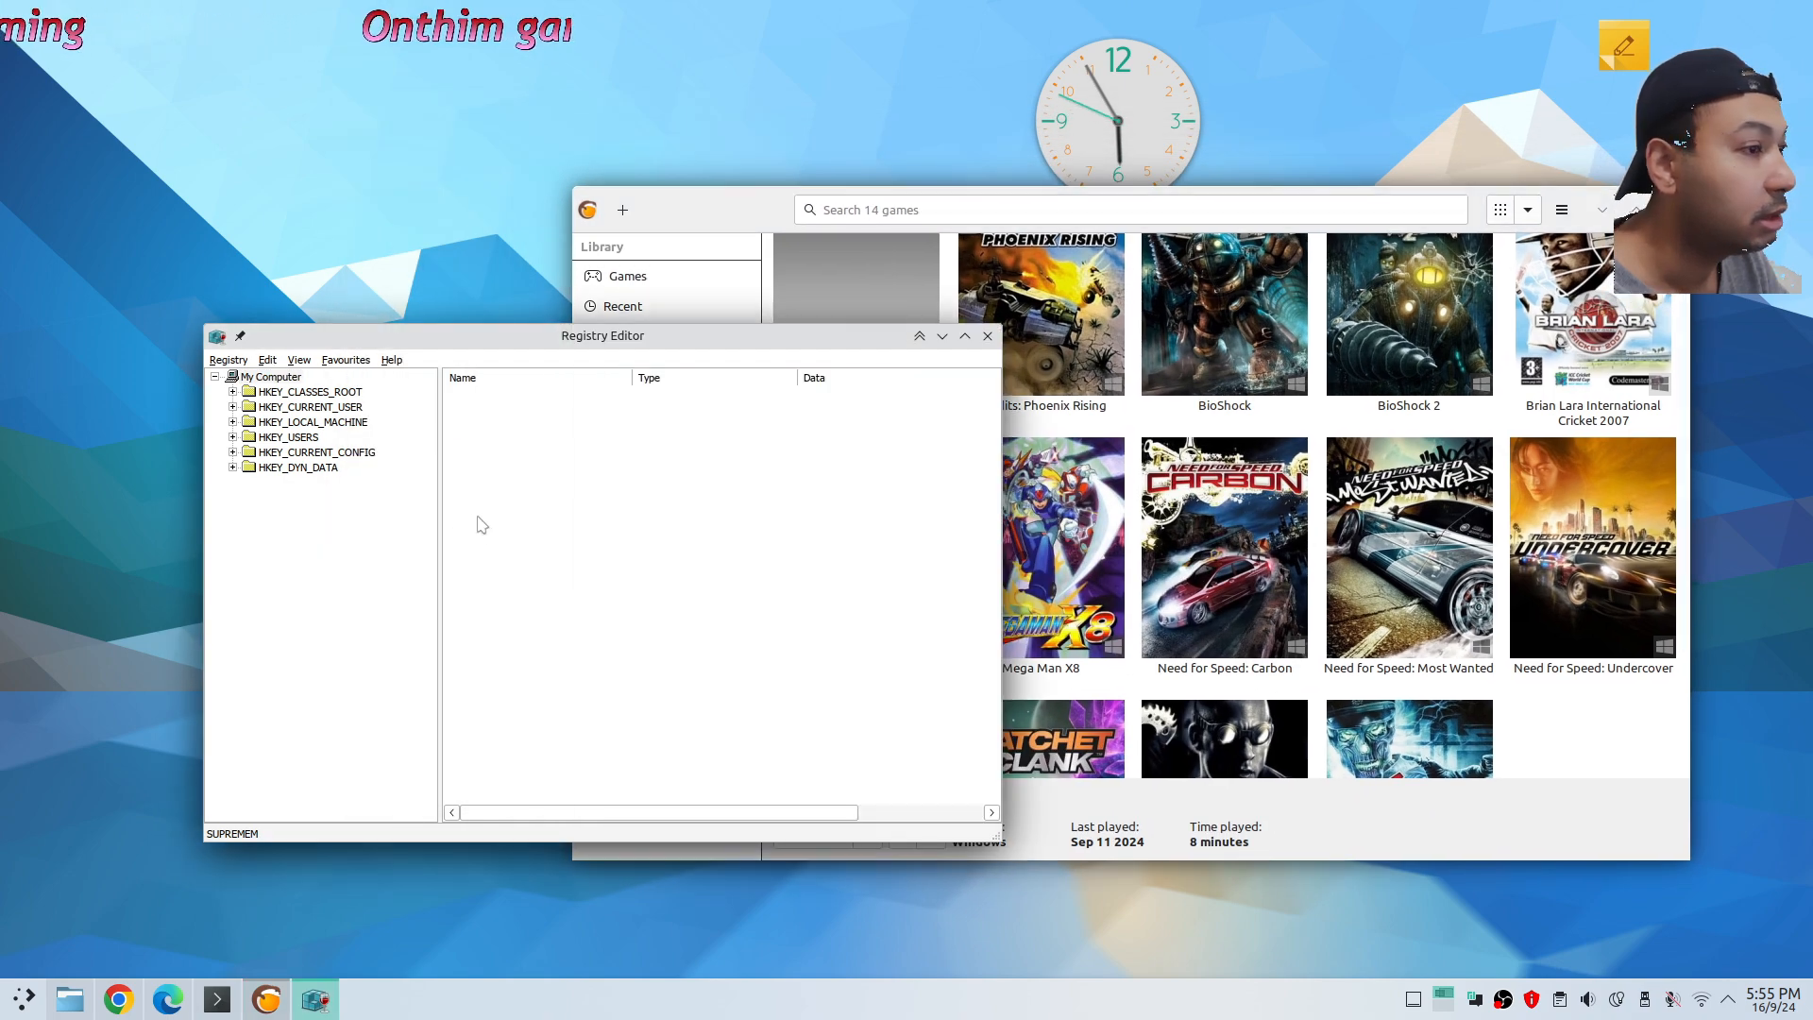
Review the Registry Editor's options for importing and exporting registry files, keeping its window beside the Lutris library
left_click(236, 363)
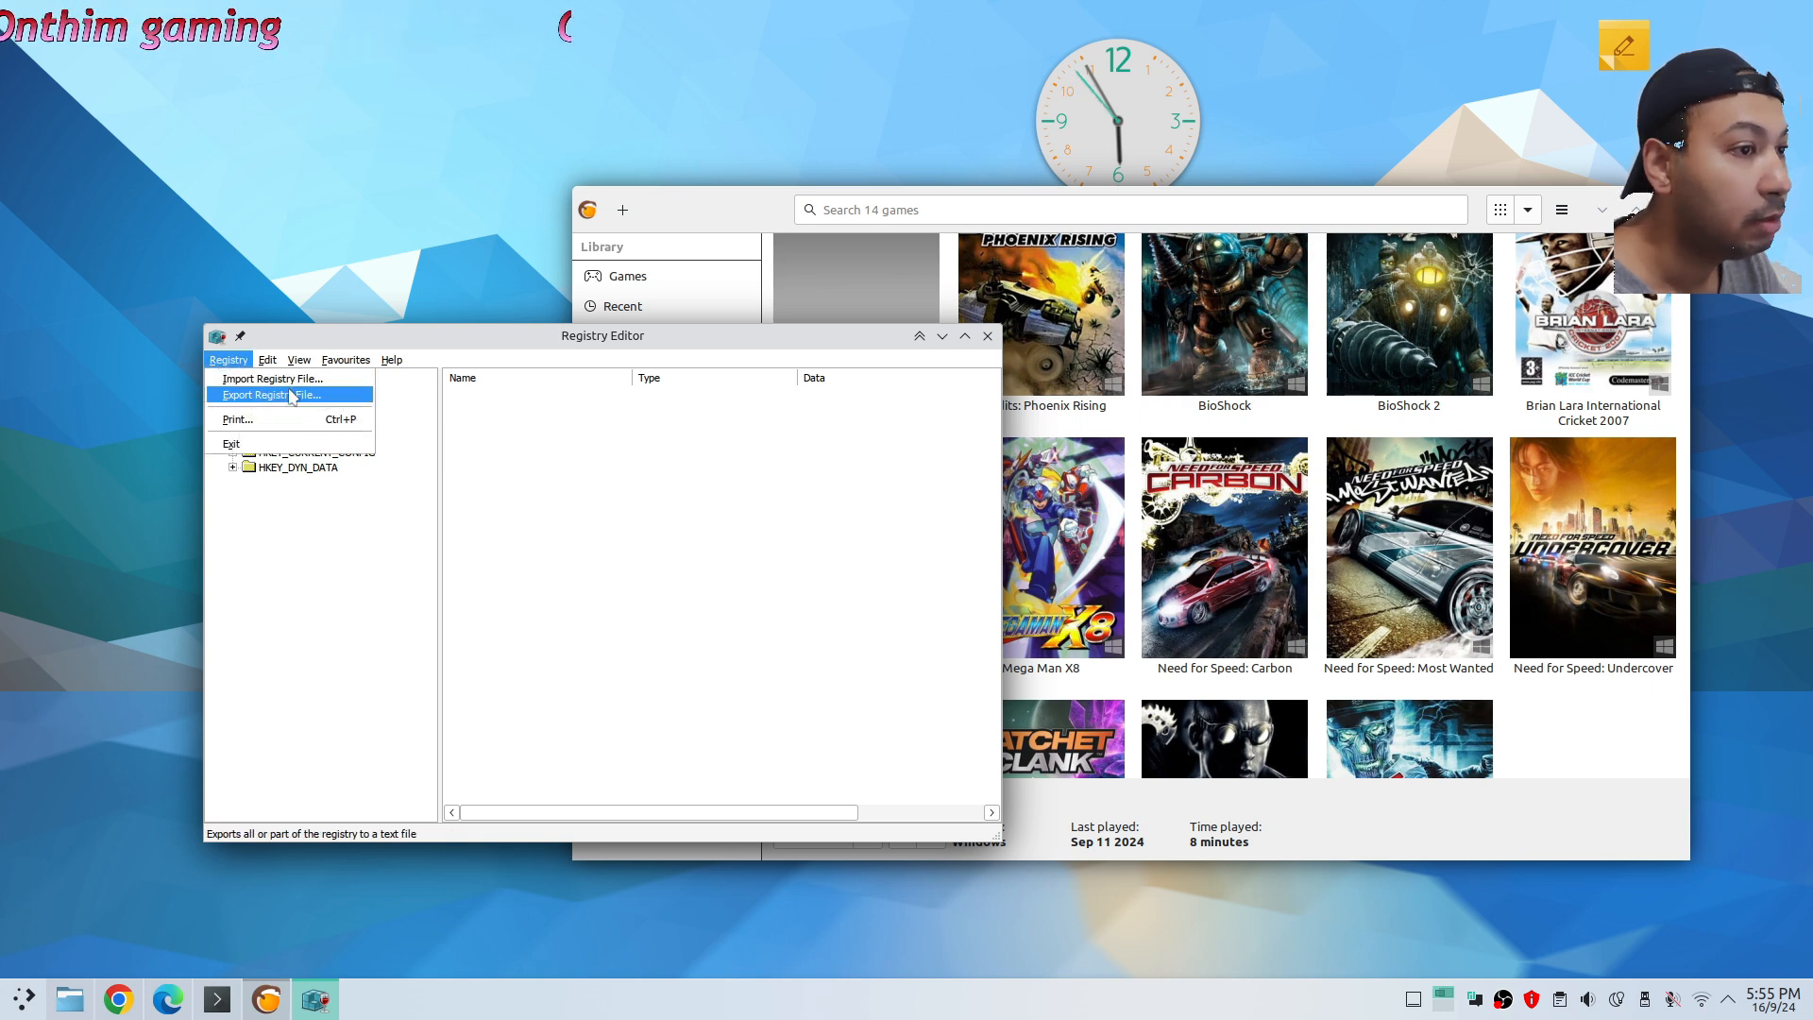
left_click(623, 467)
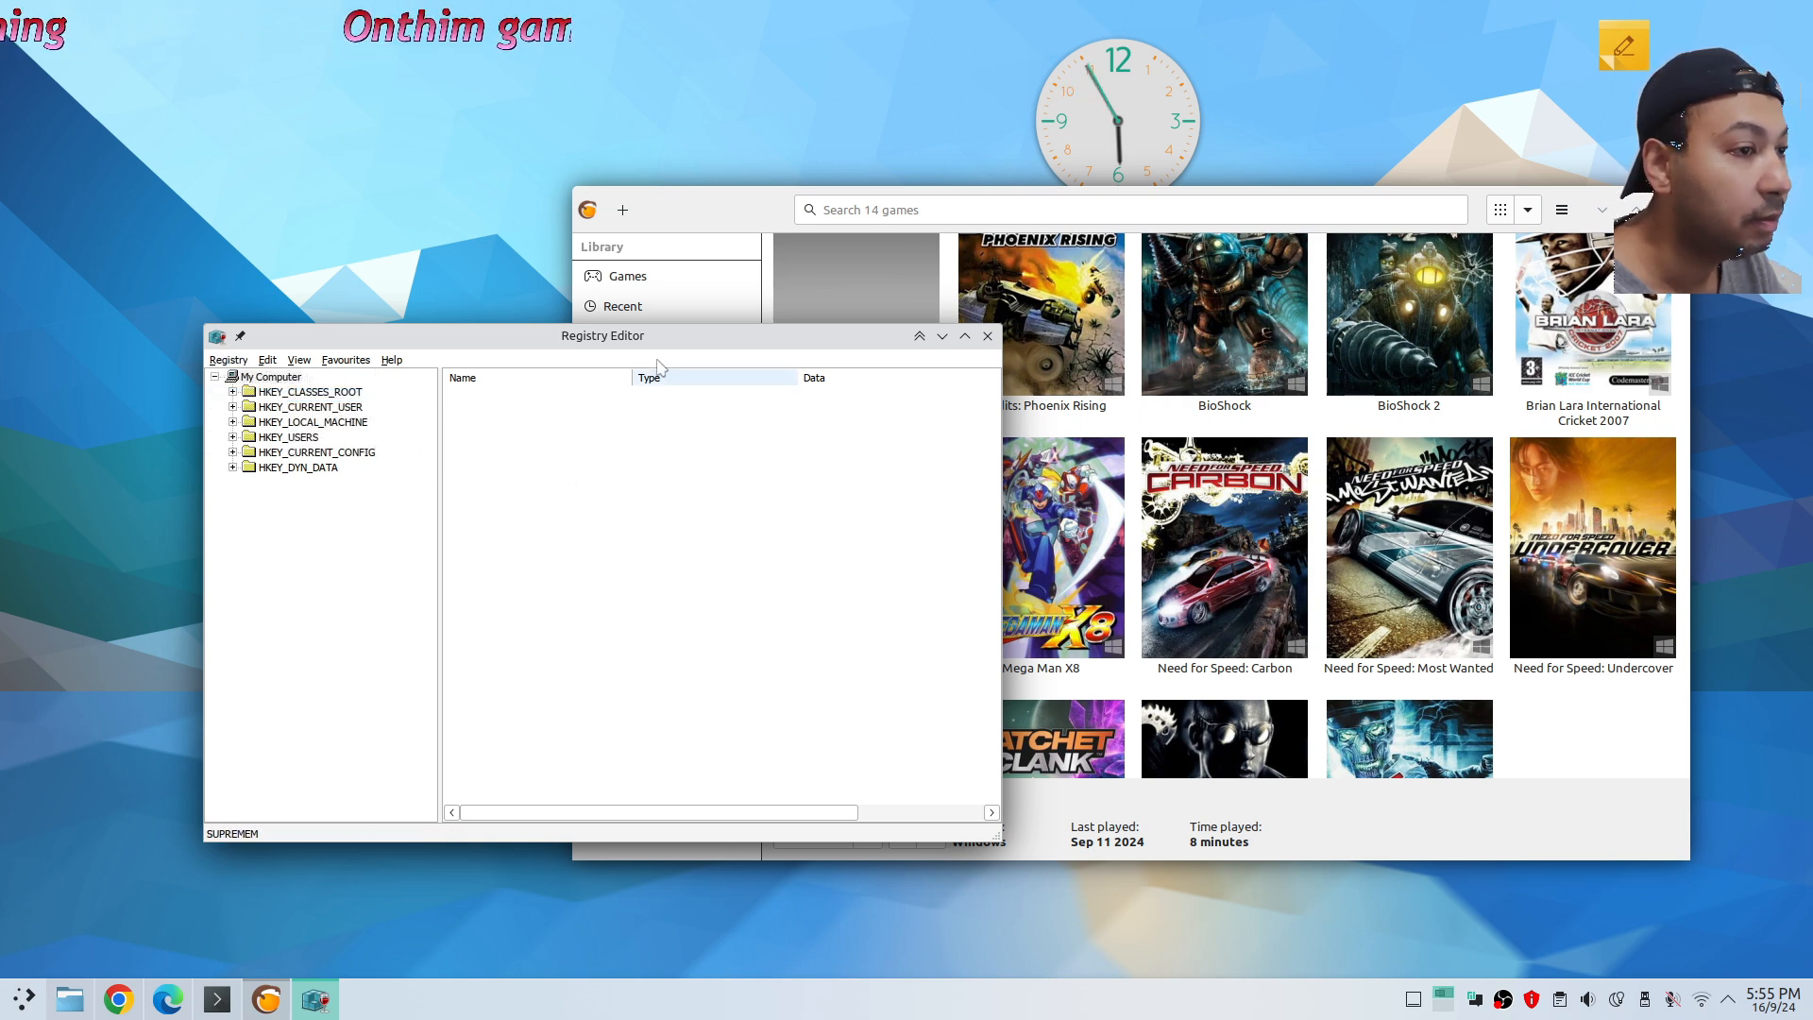
left_click_drag(671, 335, 542, 414)
left_click(682, 460)
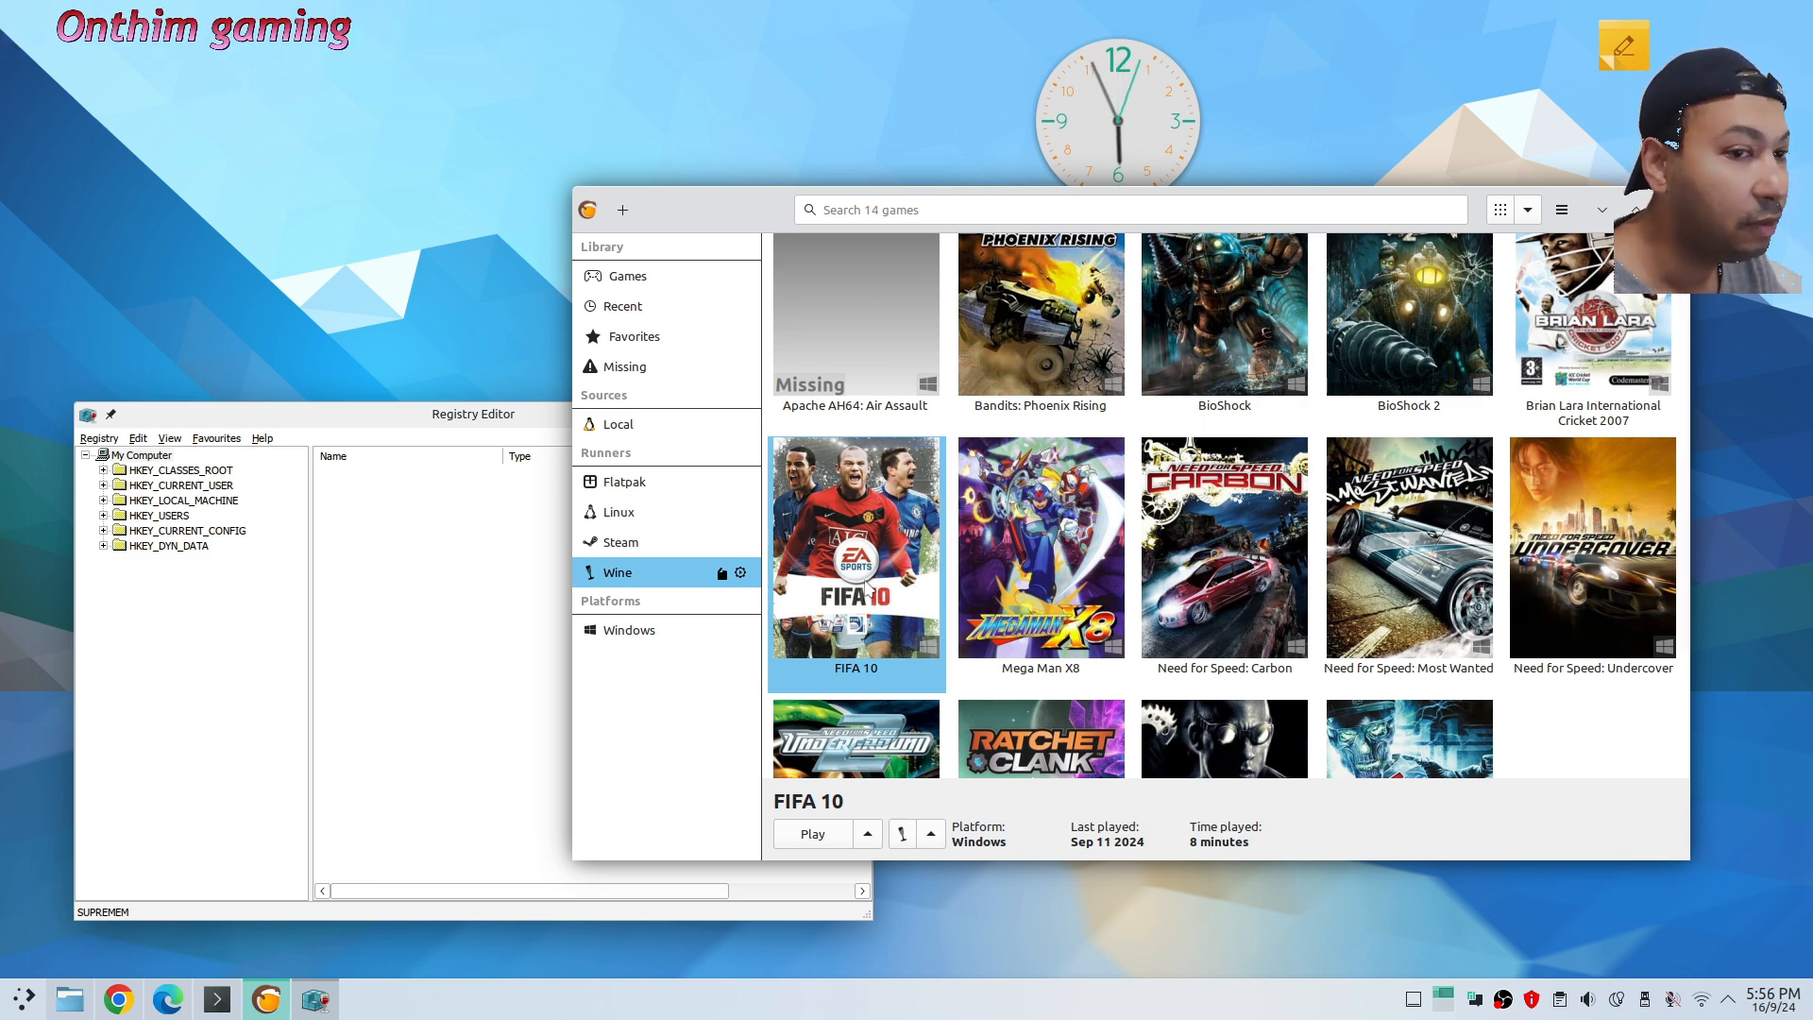
left_click(99, 438)
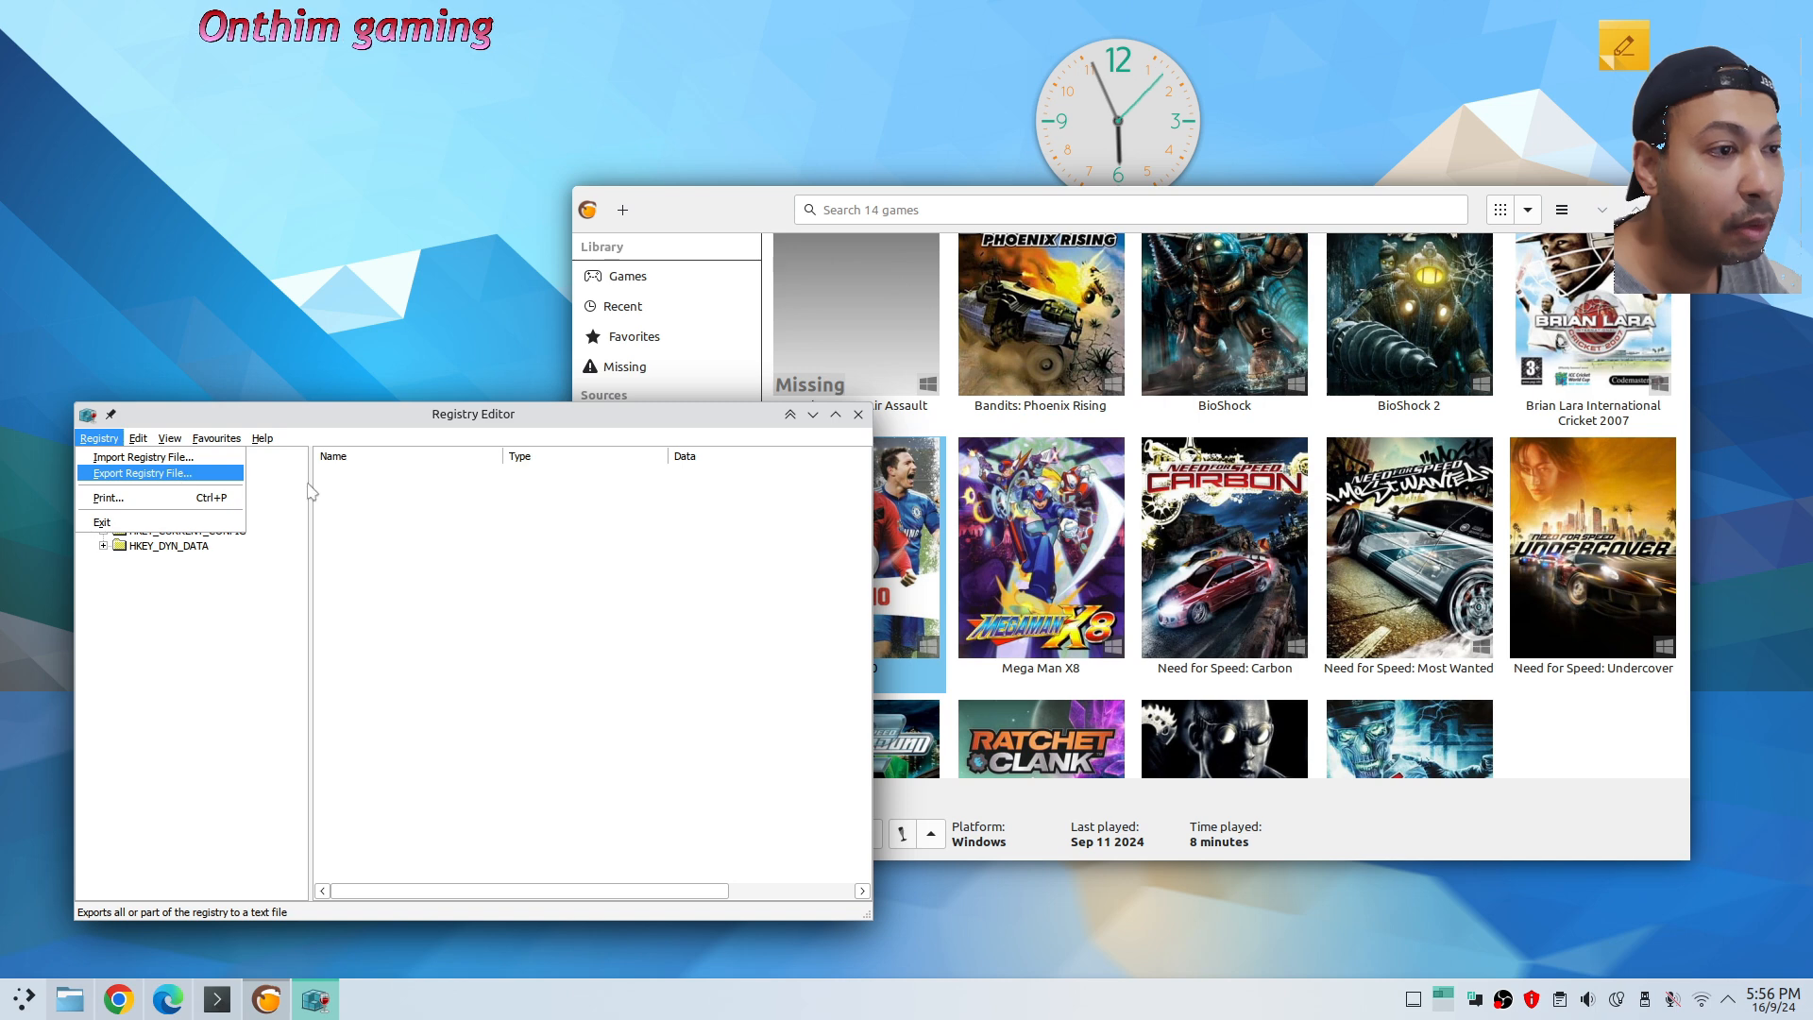
left_click(602, 594)
left_click_drag(736, 197, 737, 220)
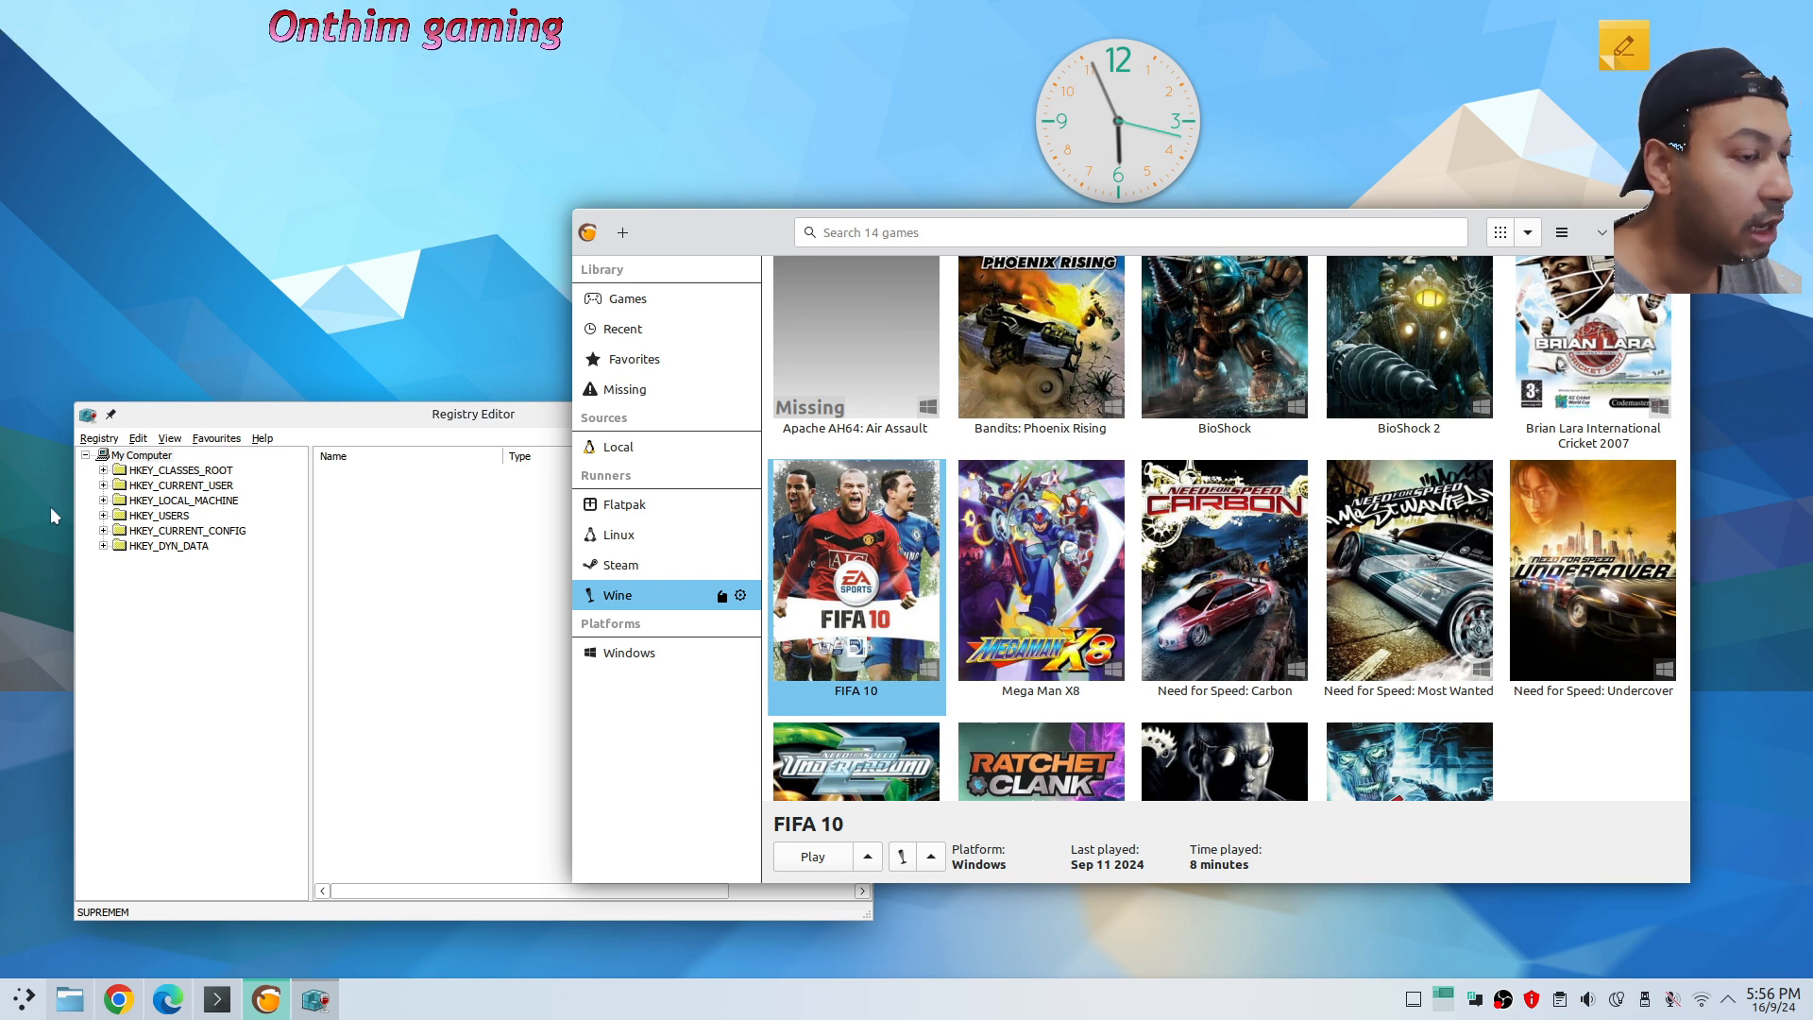
left_click(102, 438)
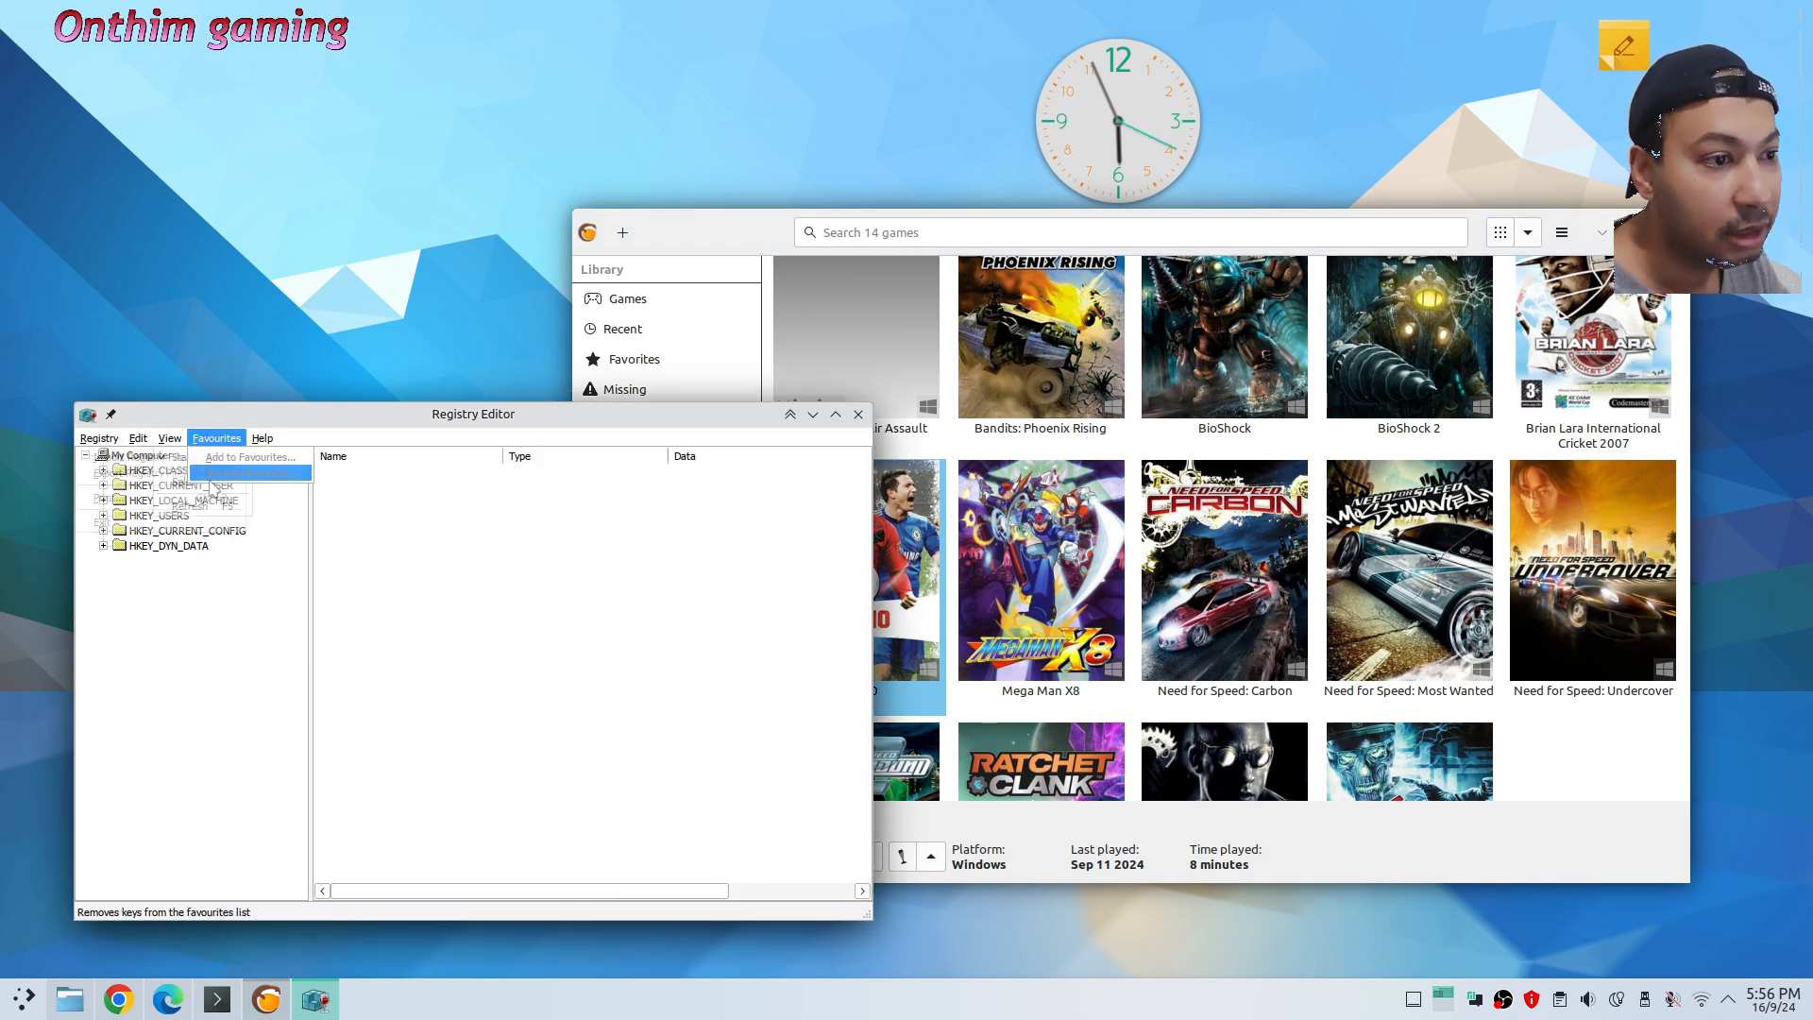
left_click(738, 612)
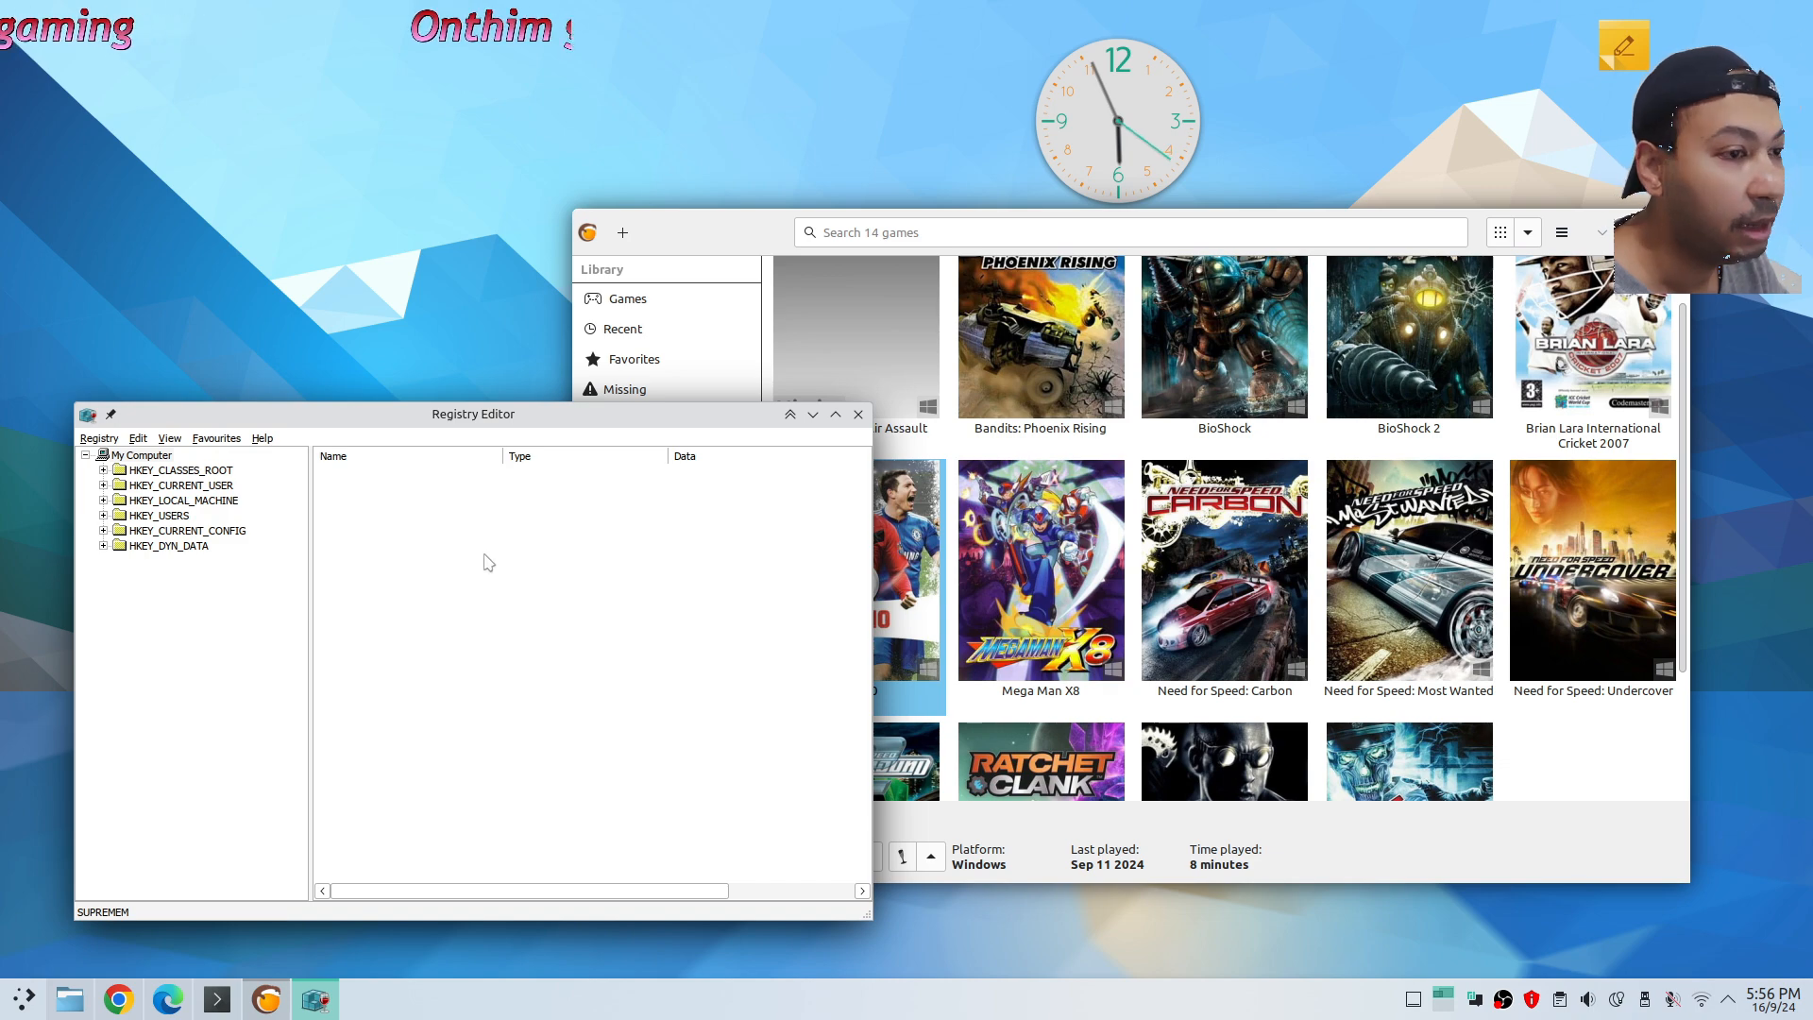
Close the Chrome window and show the RegFiles.net home page in Edge
left_click(130, 1010)
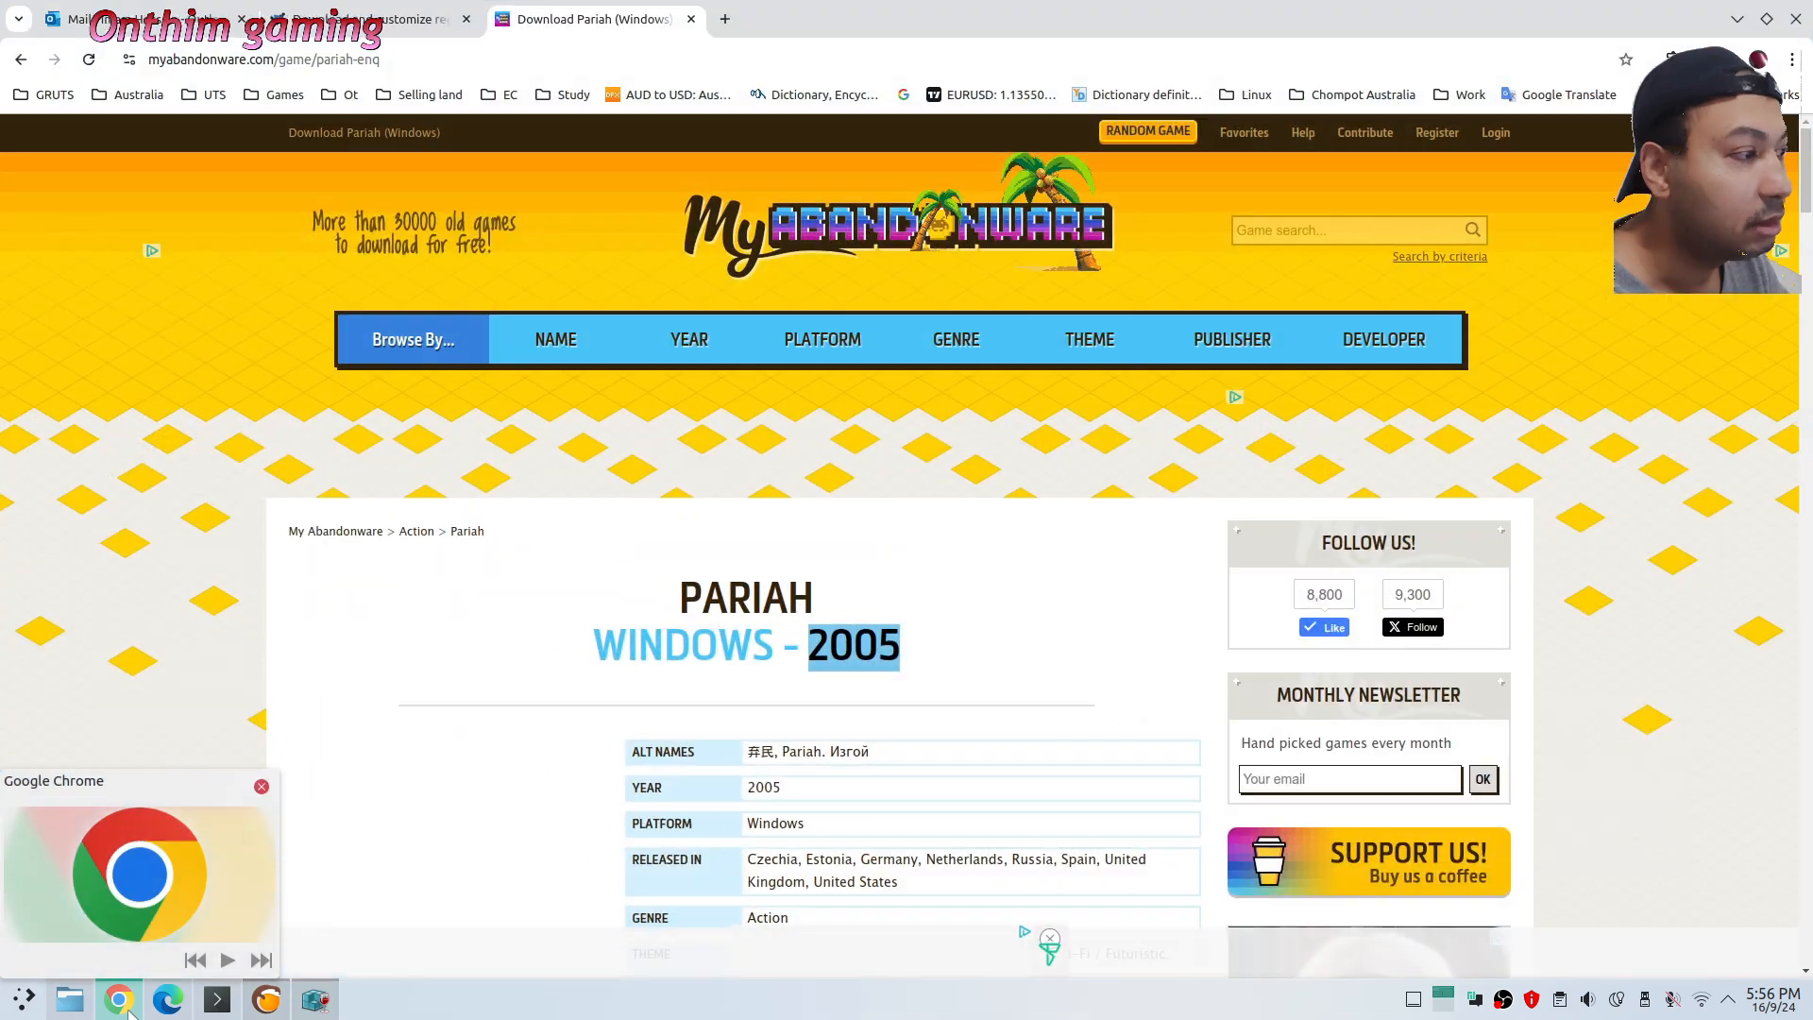
left_click(349, 15)
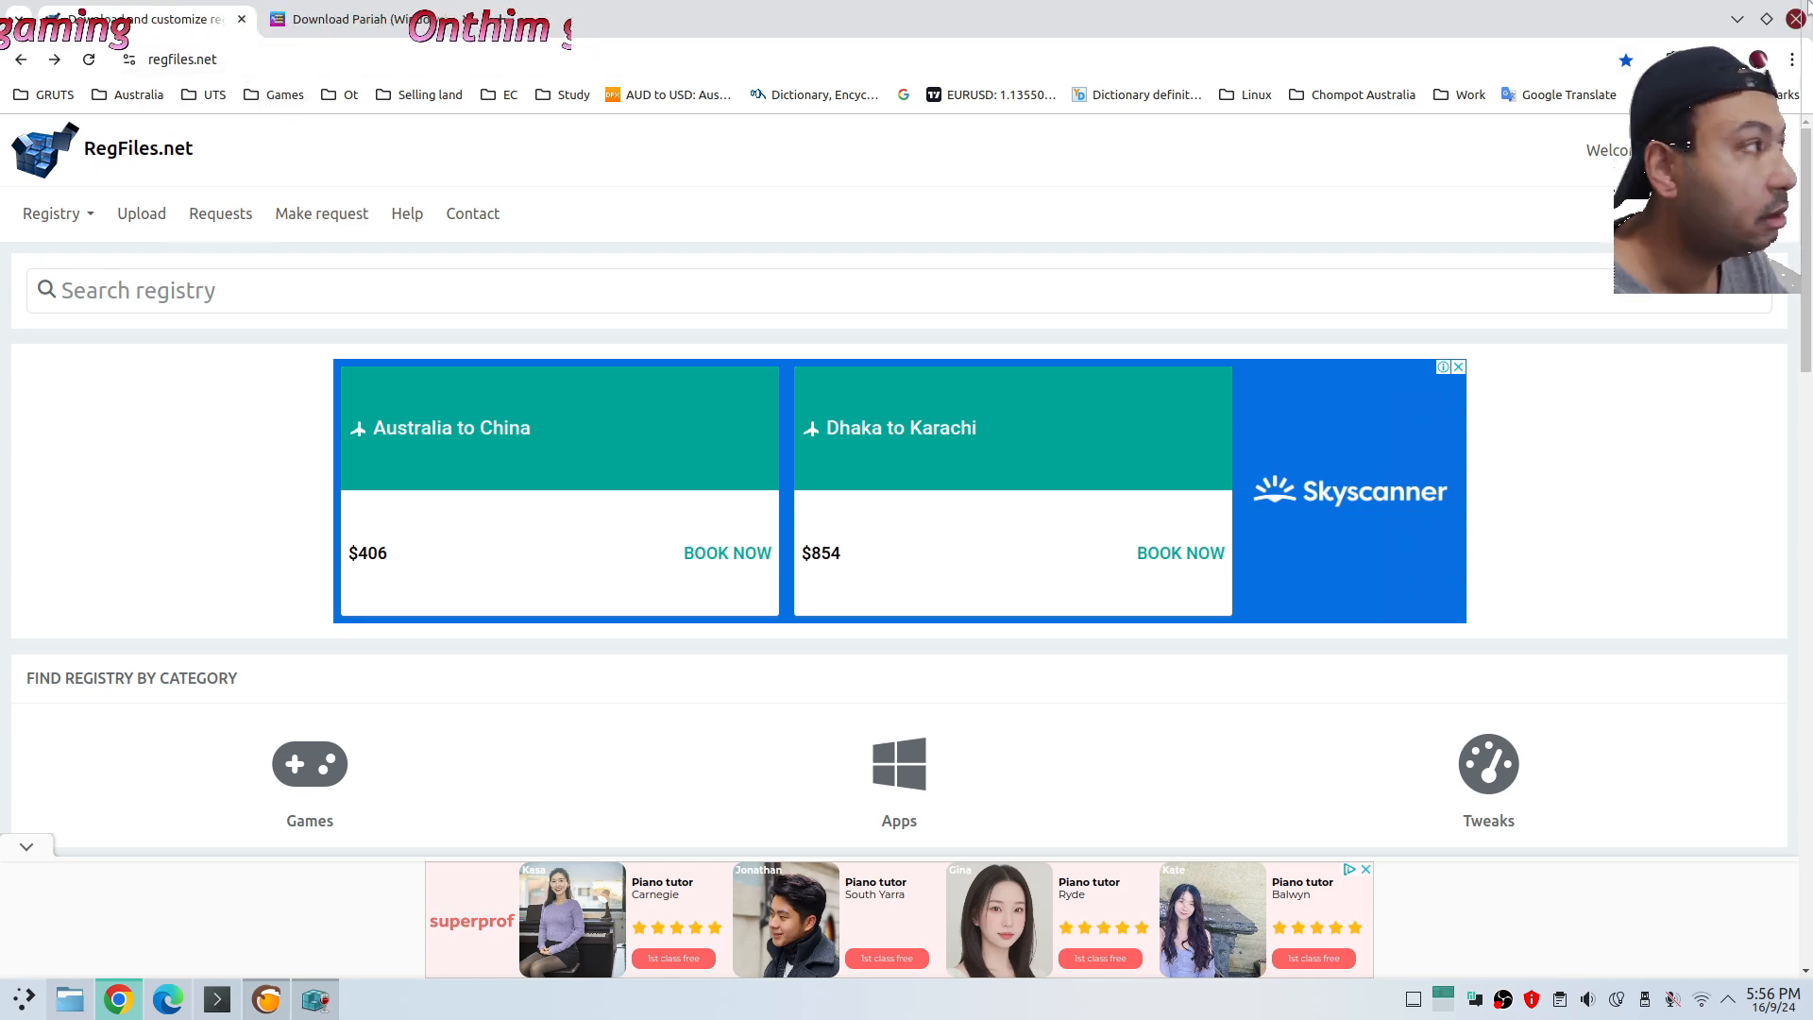
left_click(1797, 19)
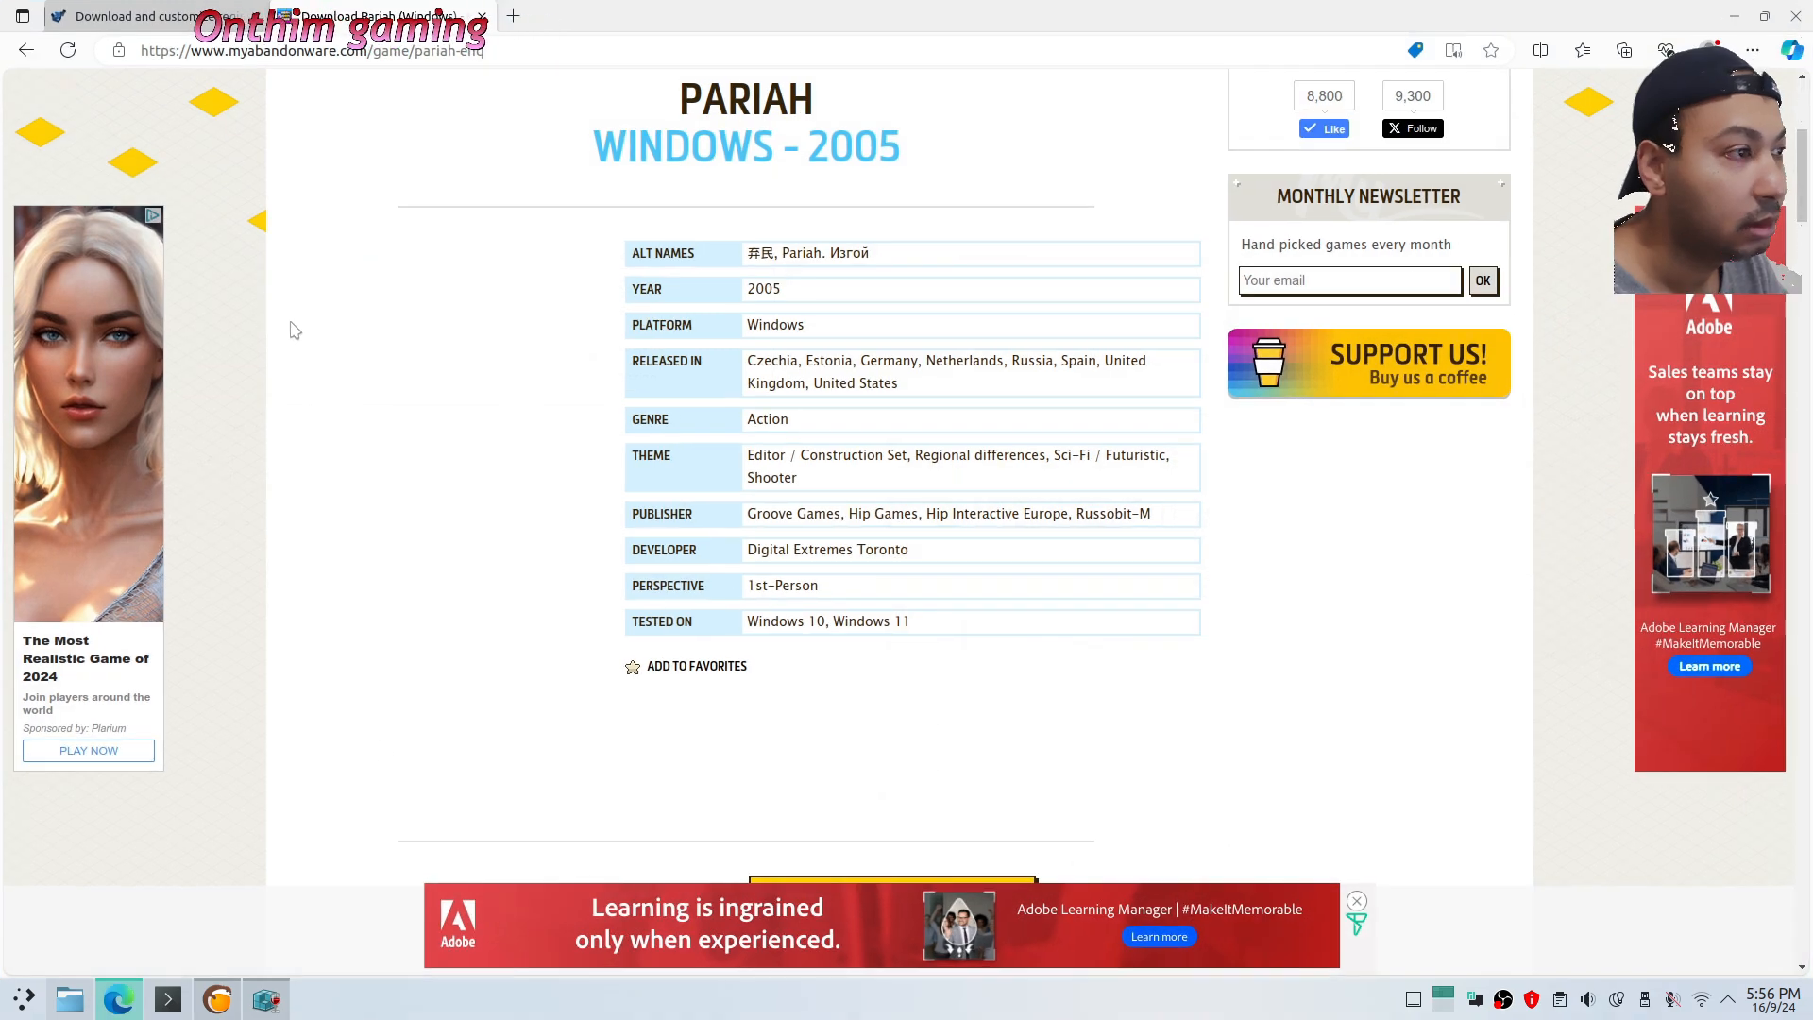
left_click(170, 16)
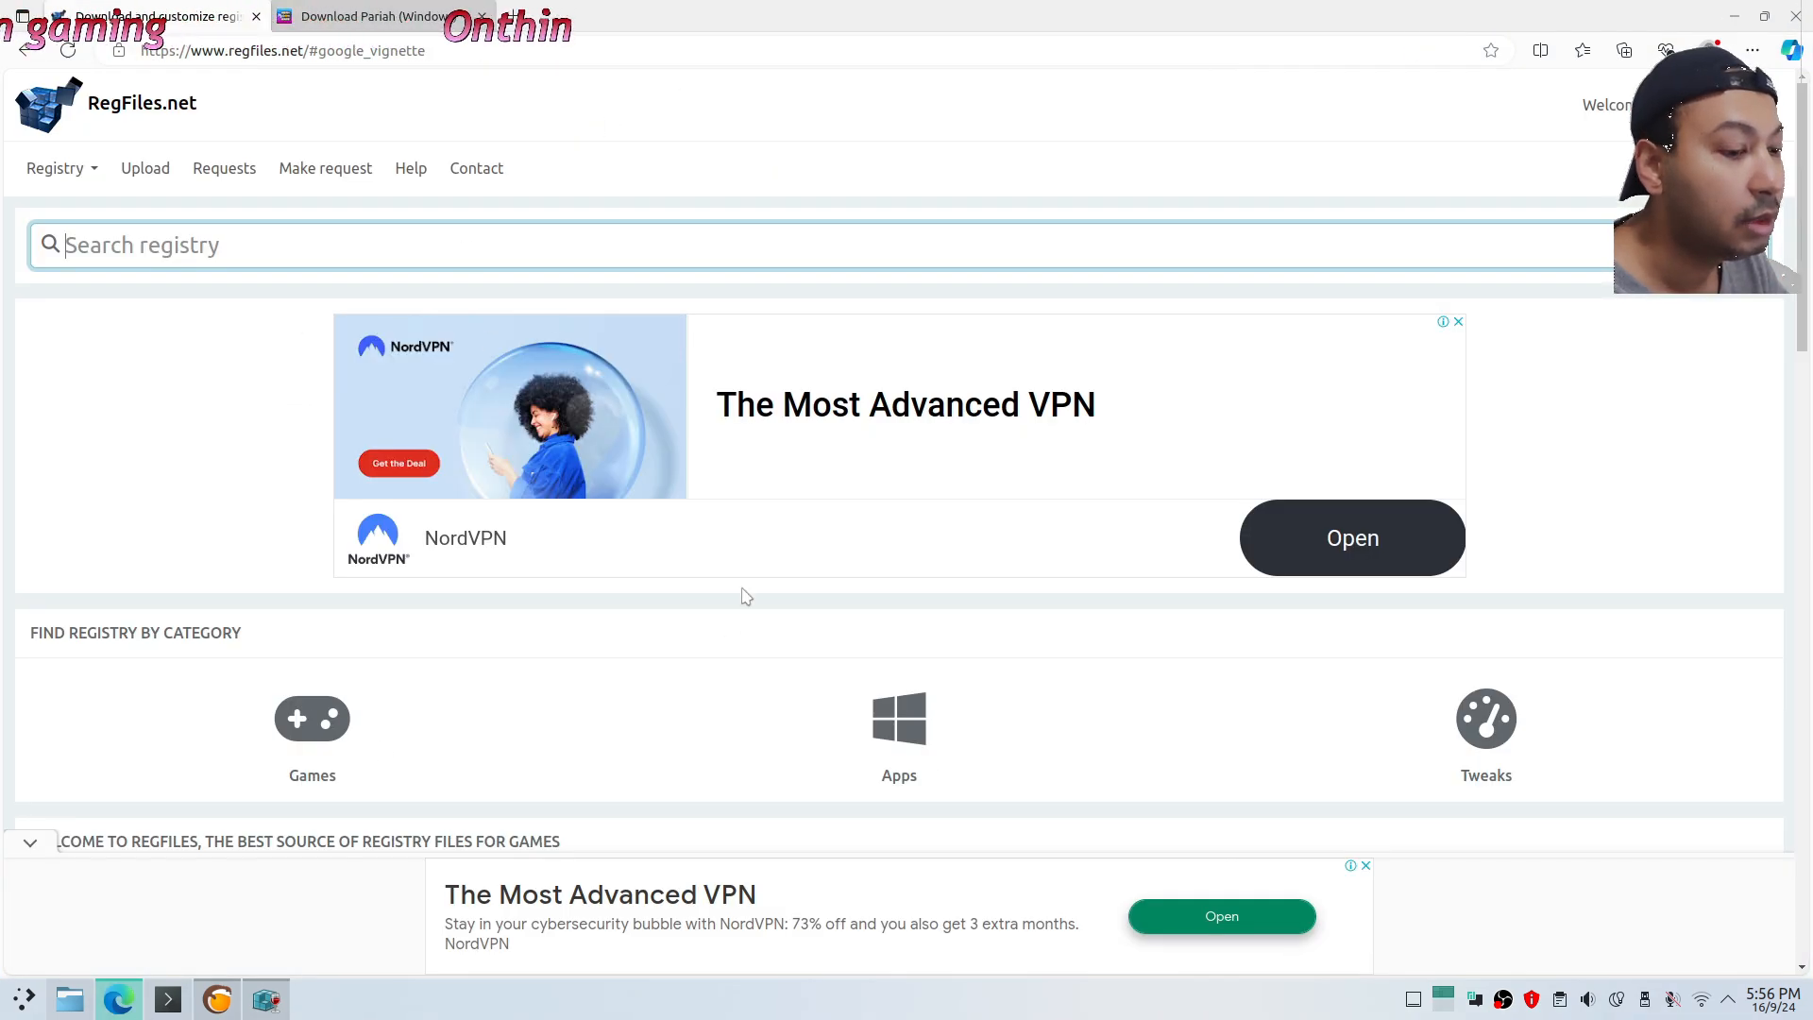
left_click(128, 1004)
left_click(127, 1007)
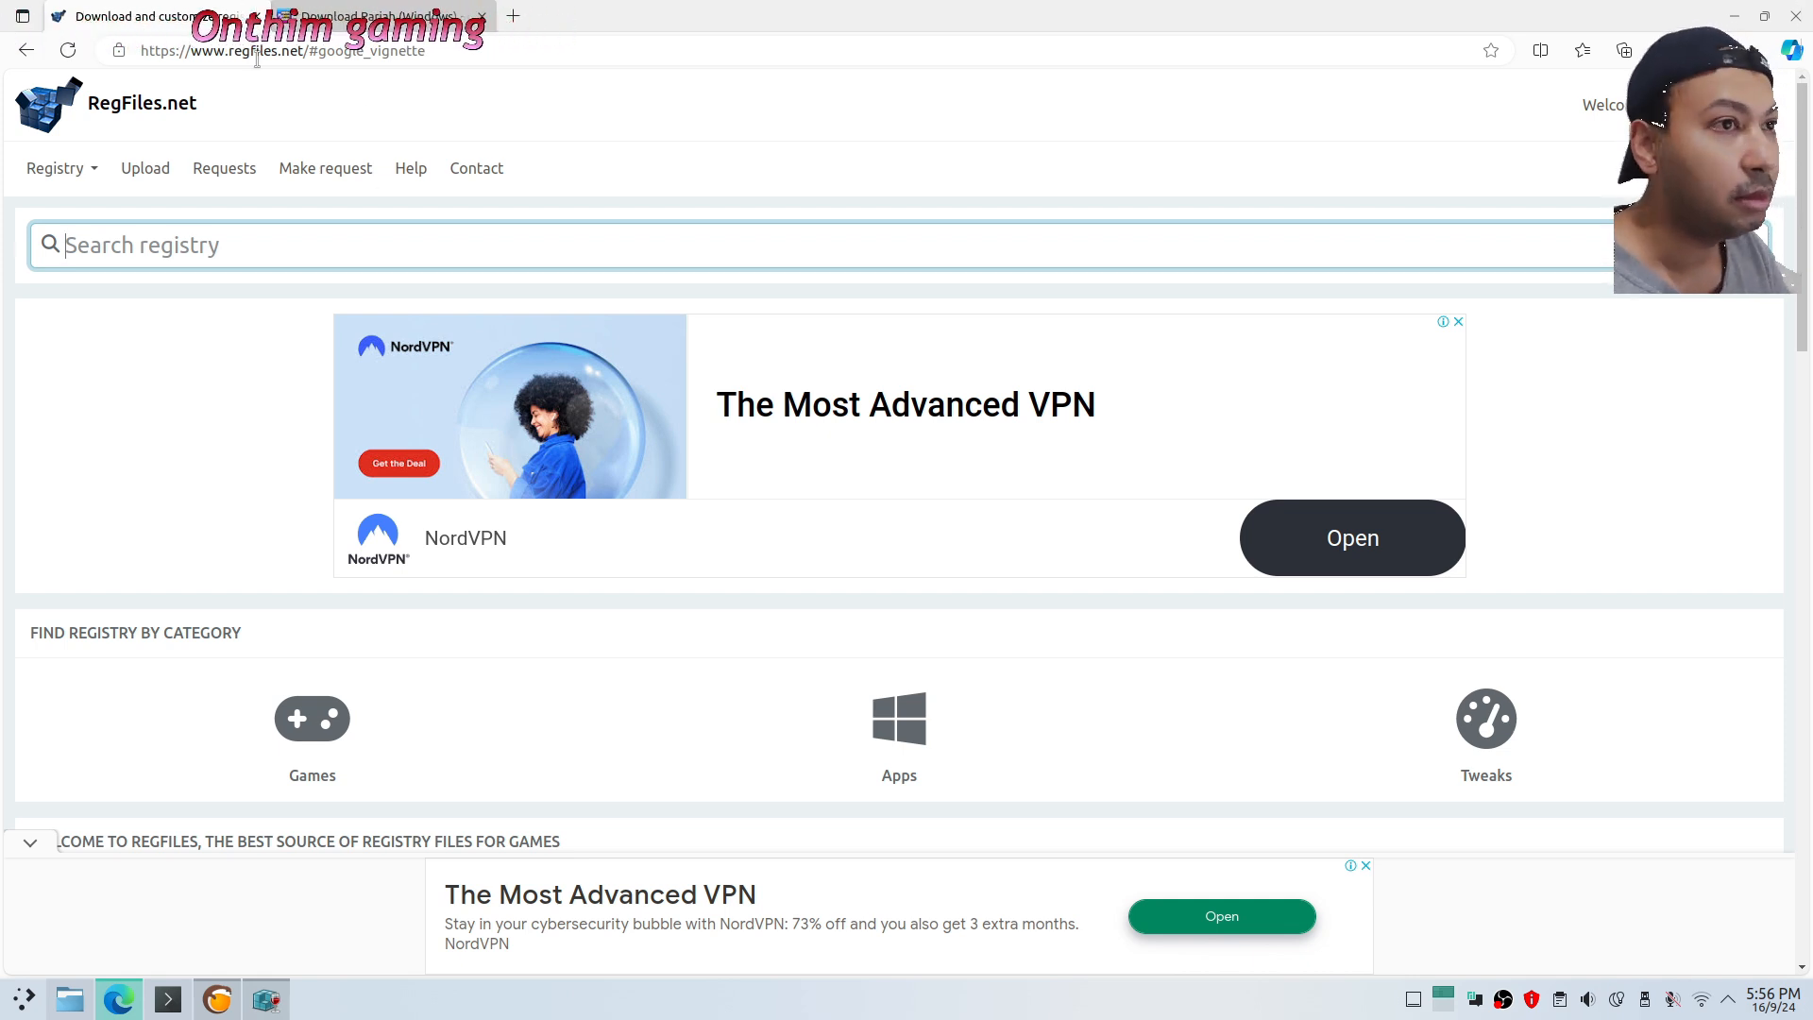
Search RegFiles.net for "fifa 10" and open the FIFA 10 registry page
left_click(505, 48)
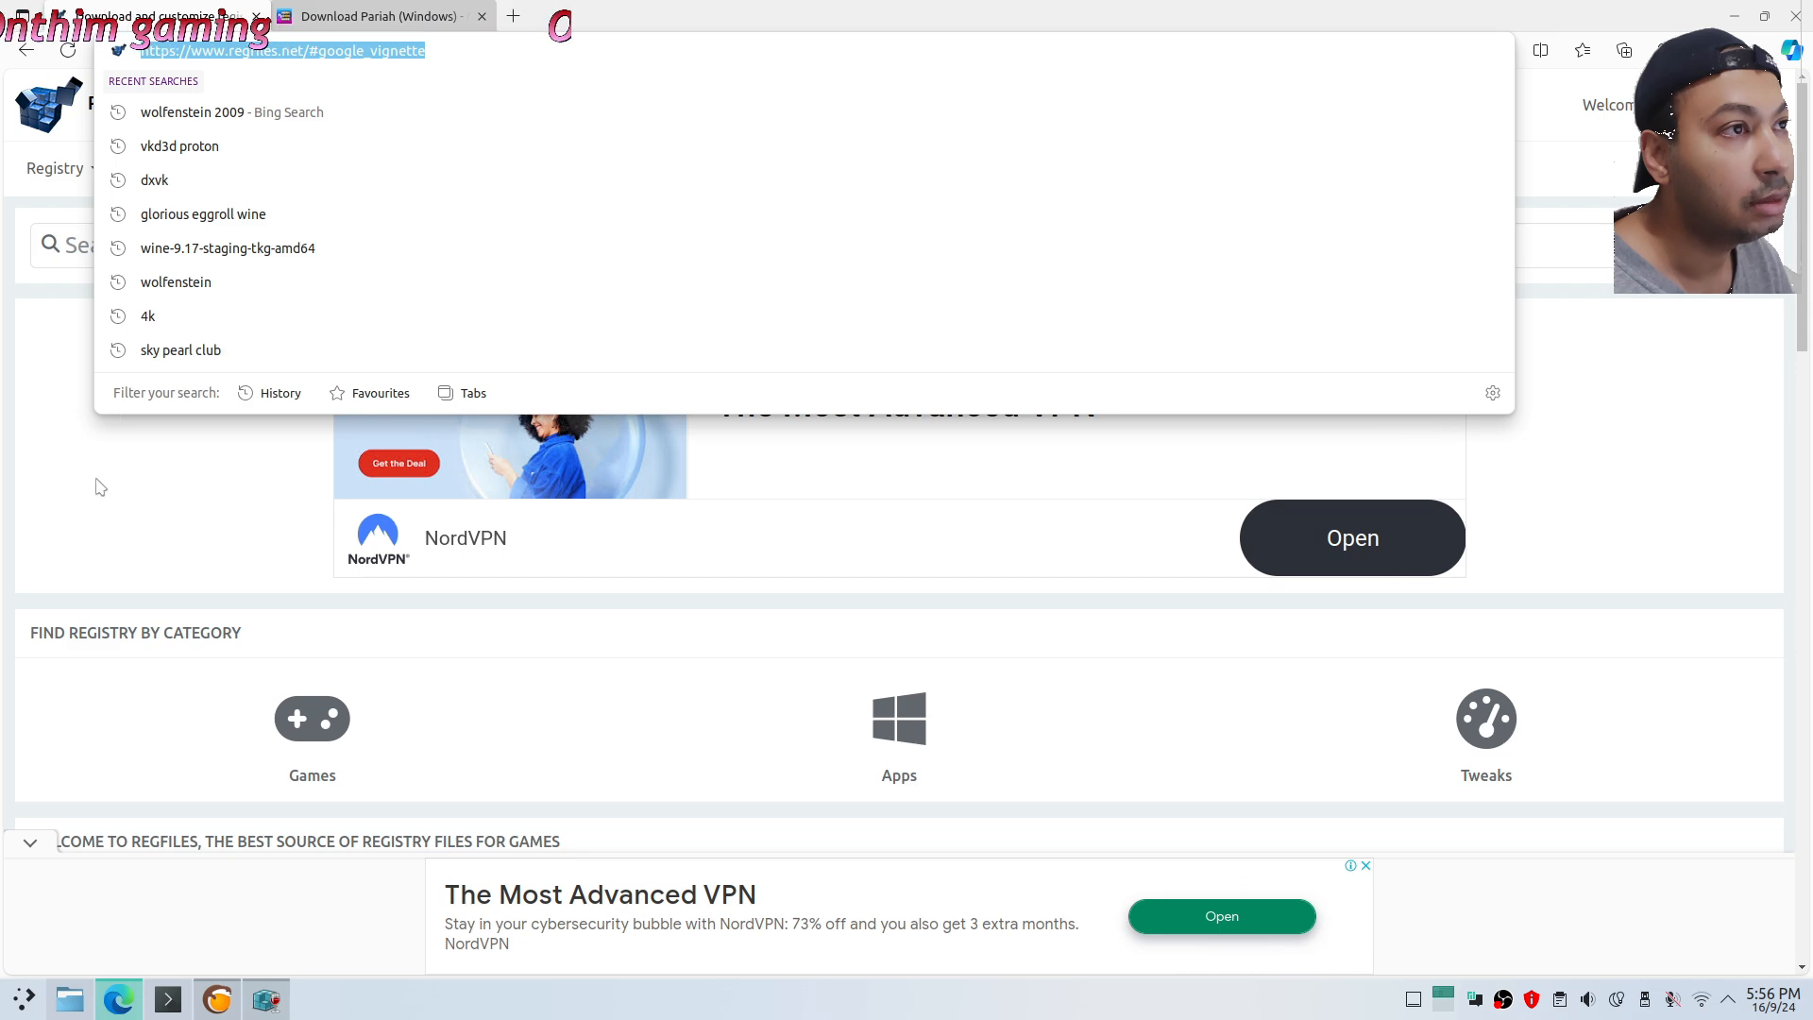
left_click(184, 245)
type("fif")
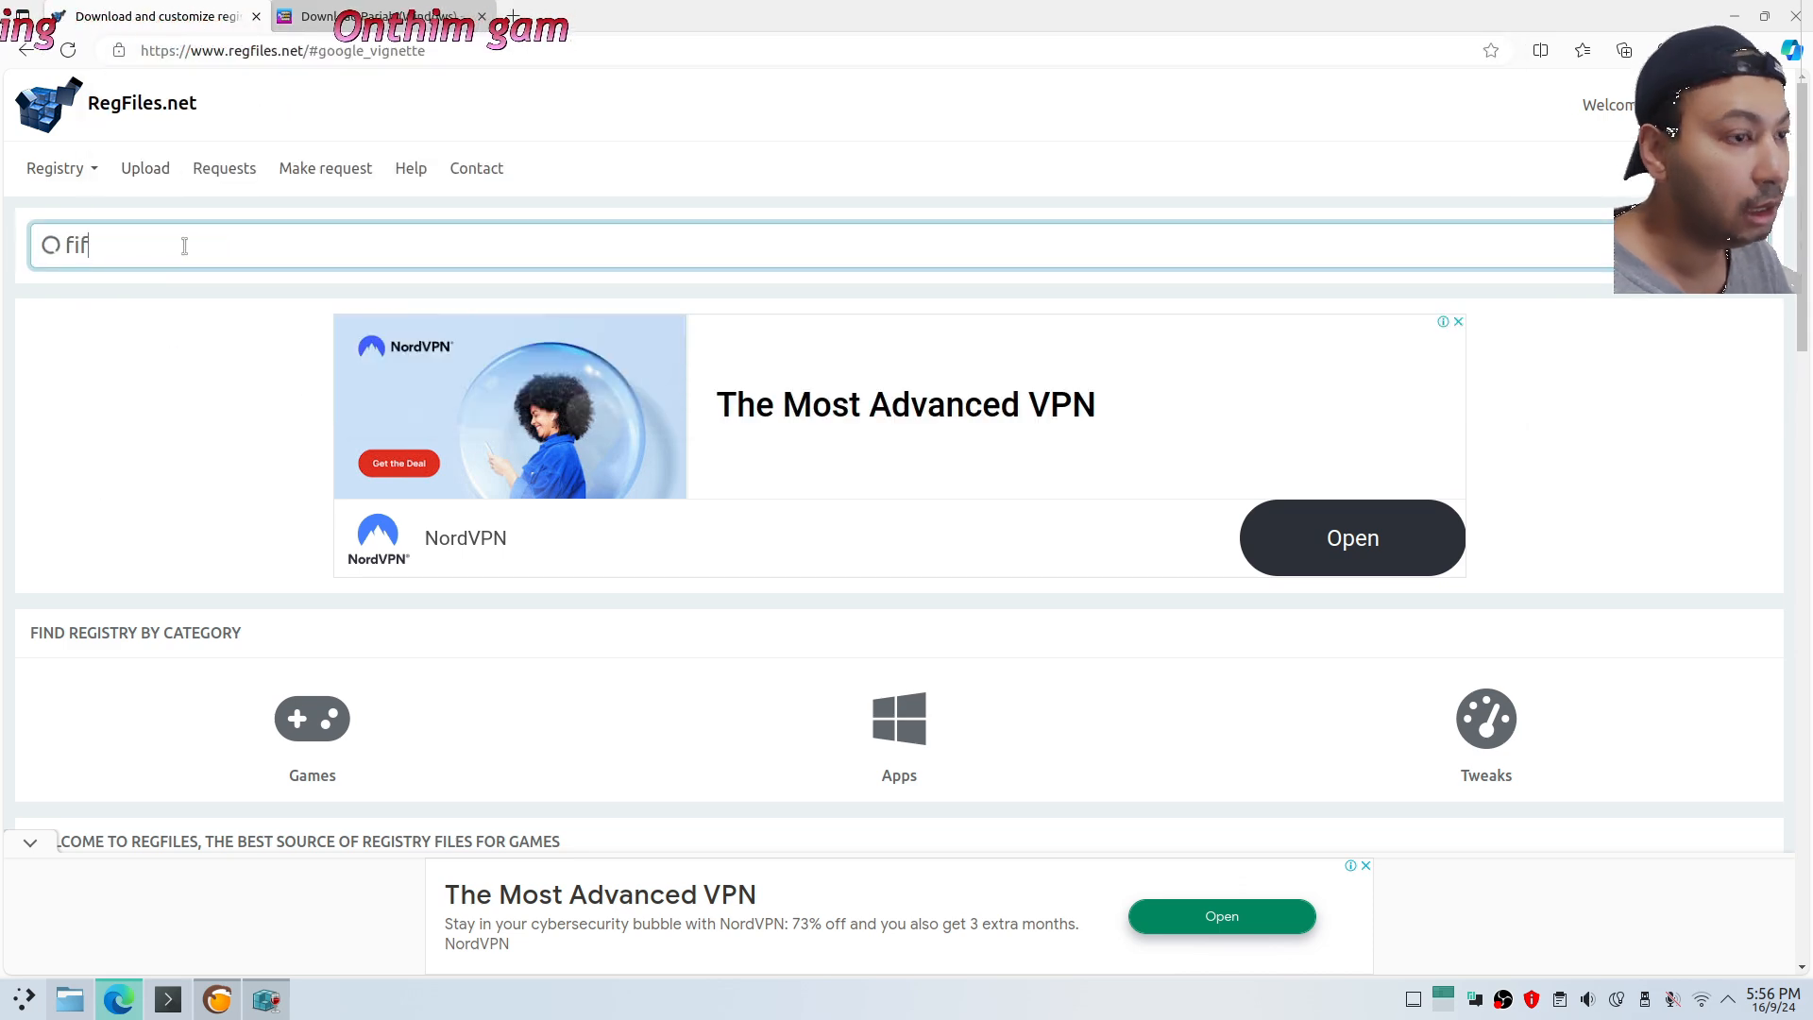
type("a 10")
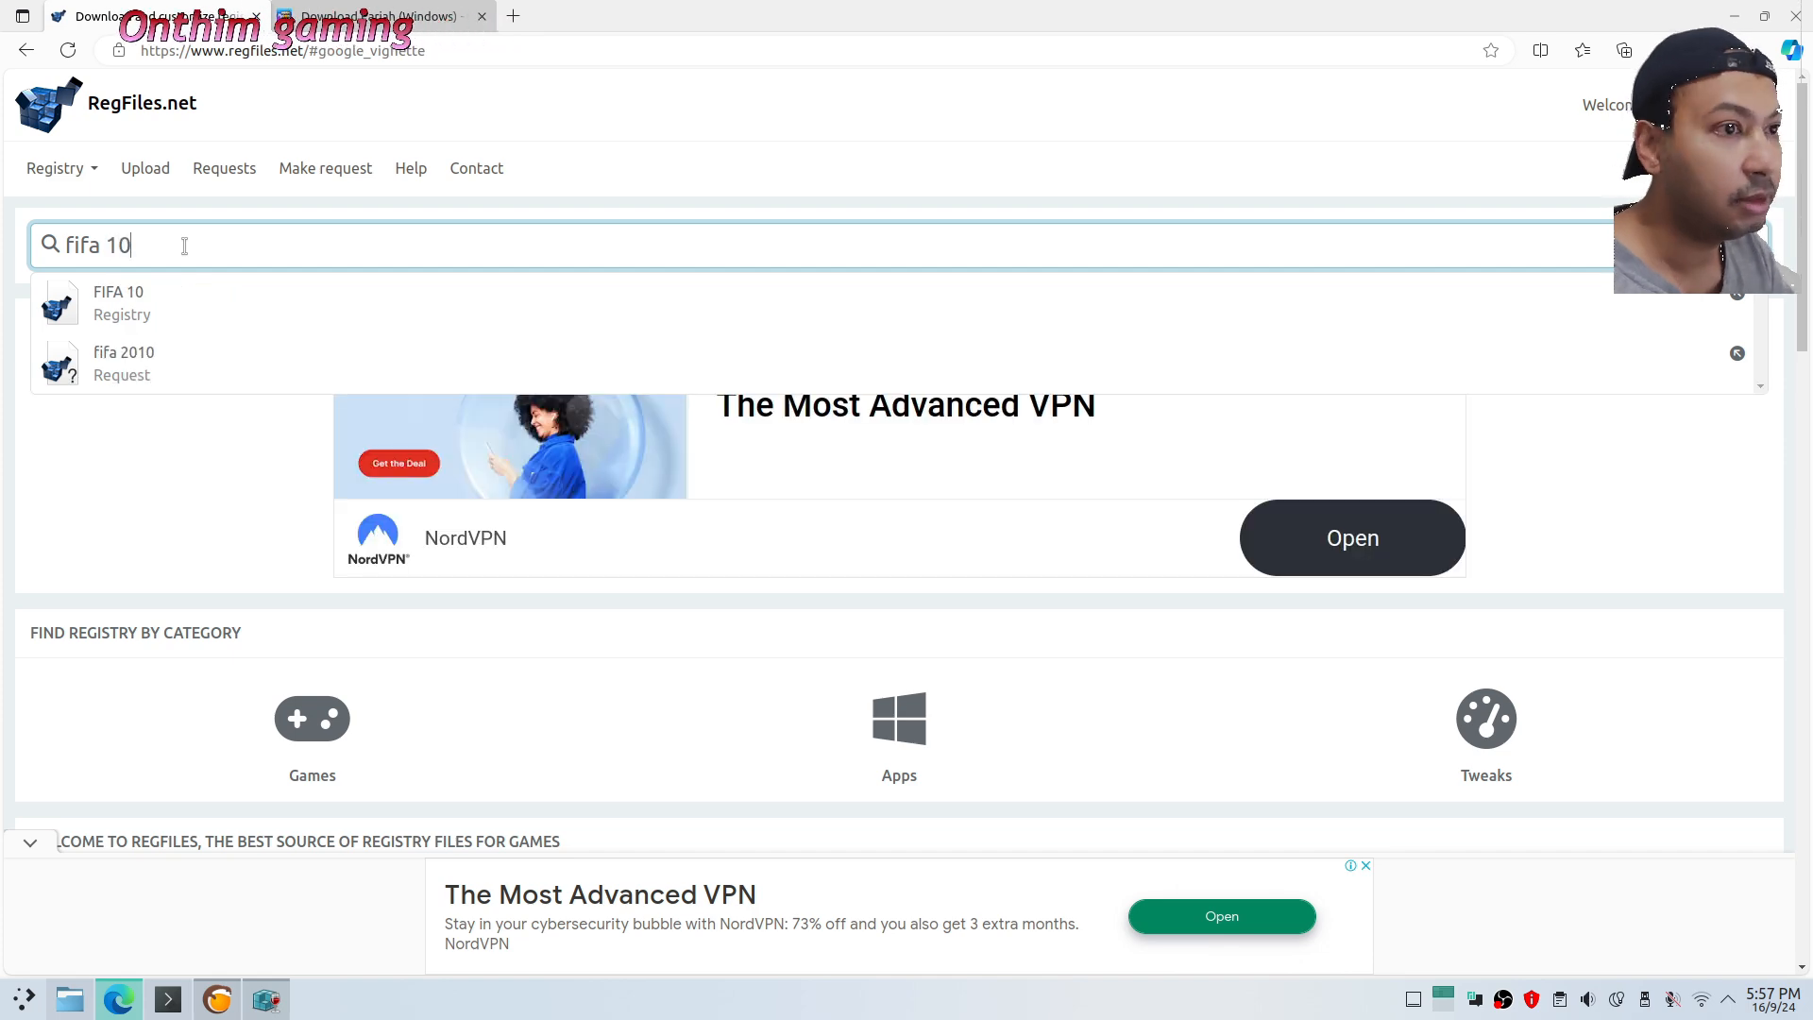
left_click(189, 319)
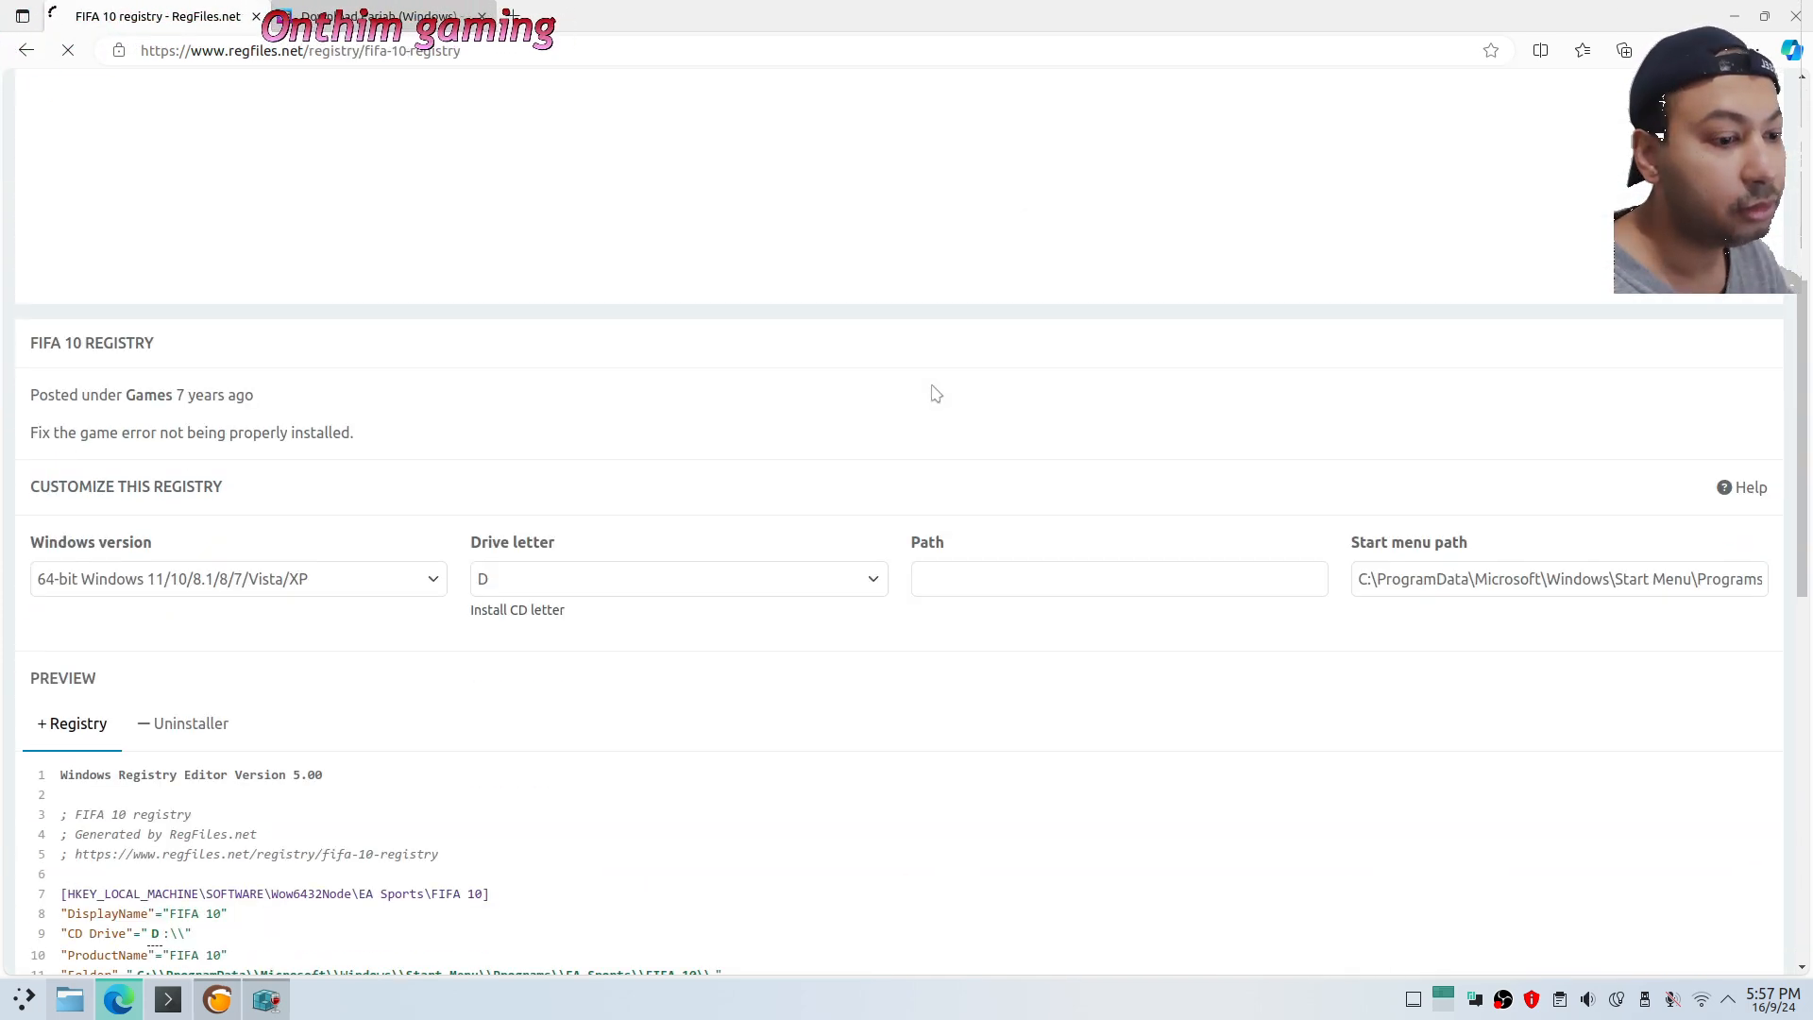
Review the FIFA 10 registry preview on the page, from its first line through its ProgramGroup entry
scroll(585, 413, "down", 10)
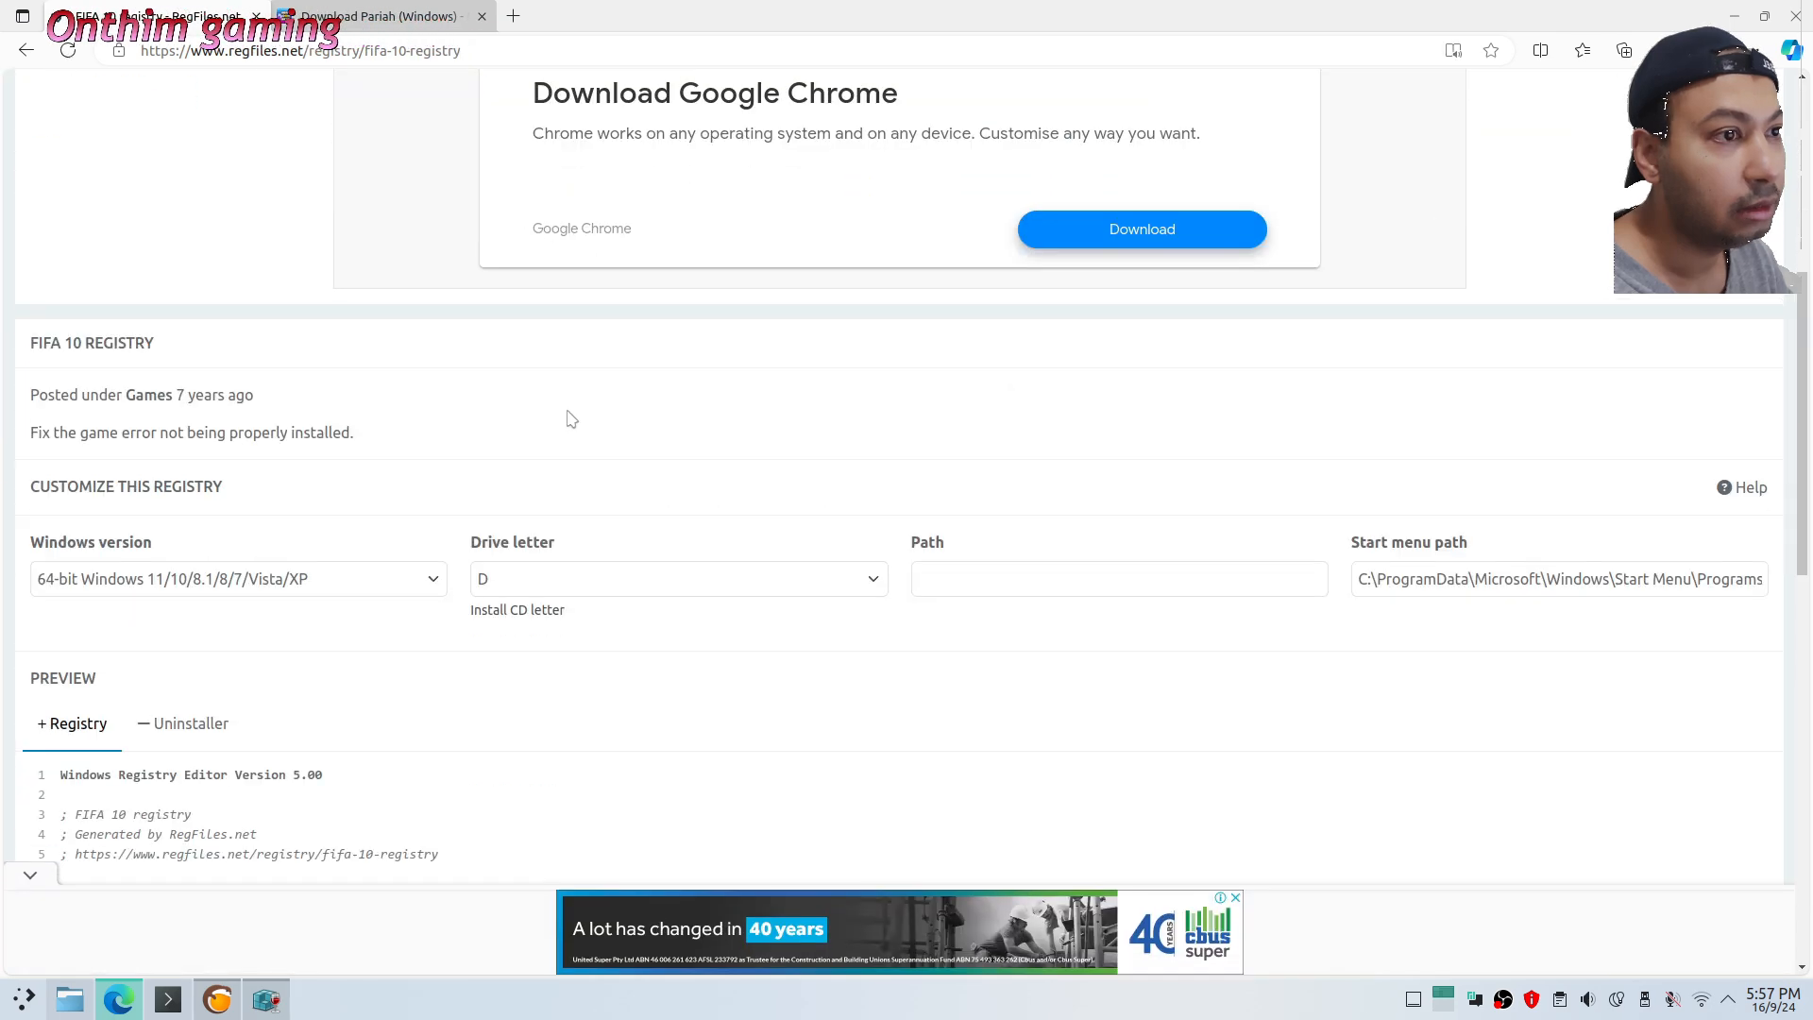
scroll(623, 416, "up", 4)
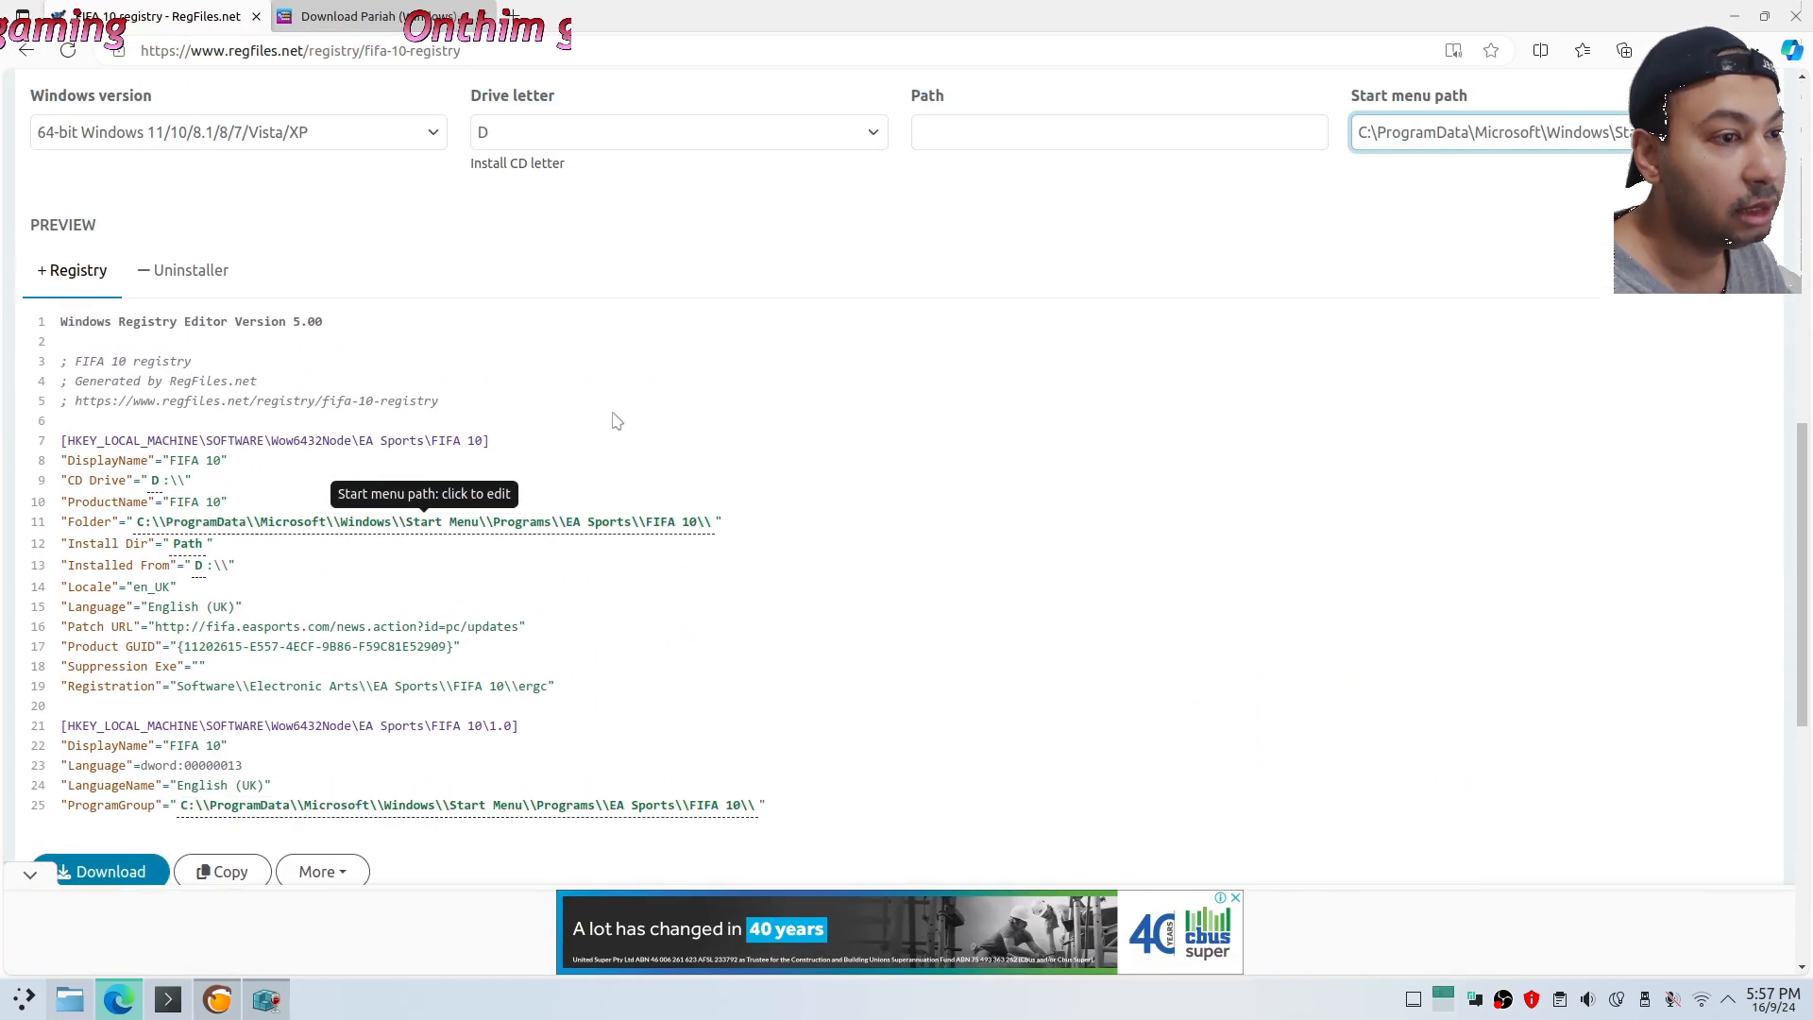
left_click_drag(62, 321, 878, 802)
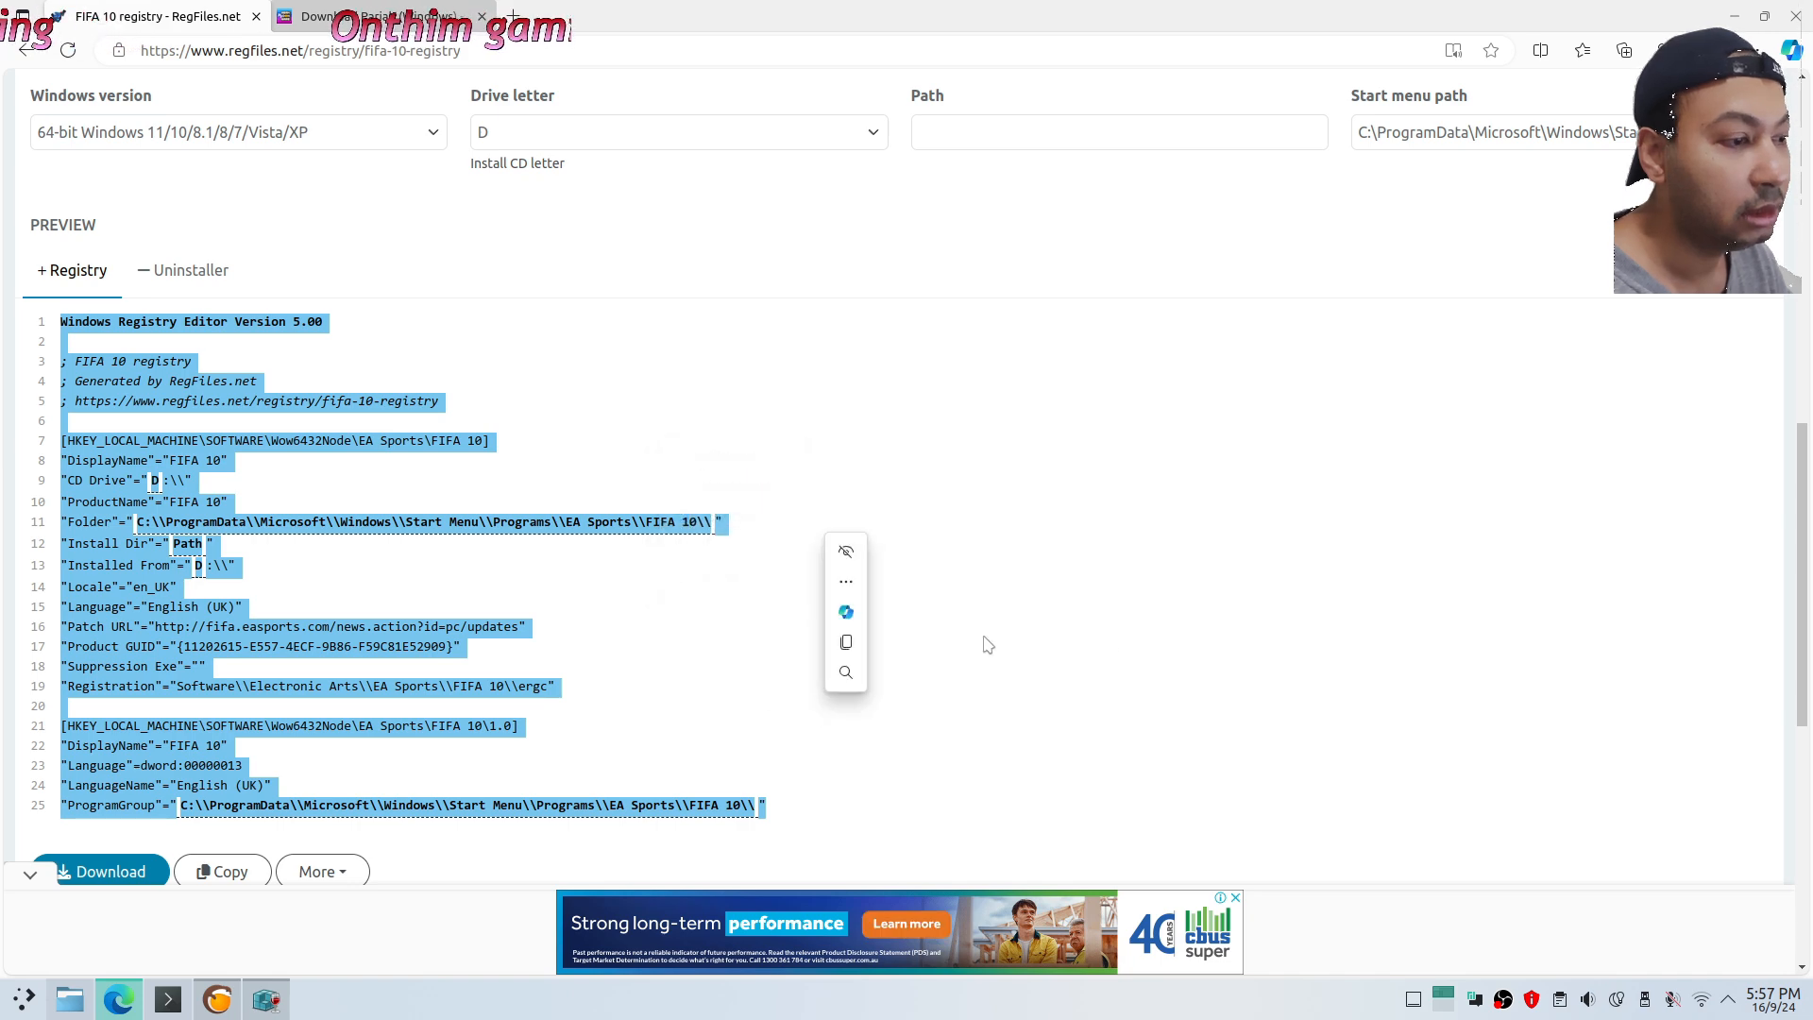
left_click_drag(1806, 692, 1806, 769)
scroll(1806, 770, "up", 1)
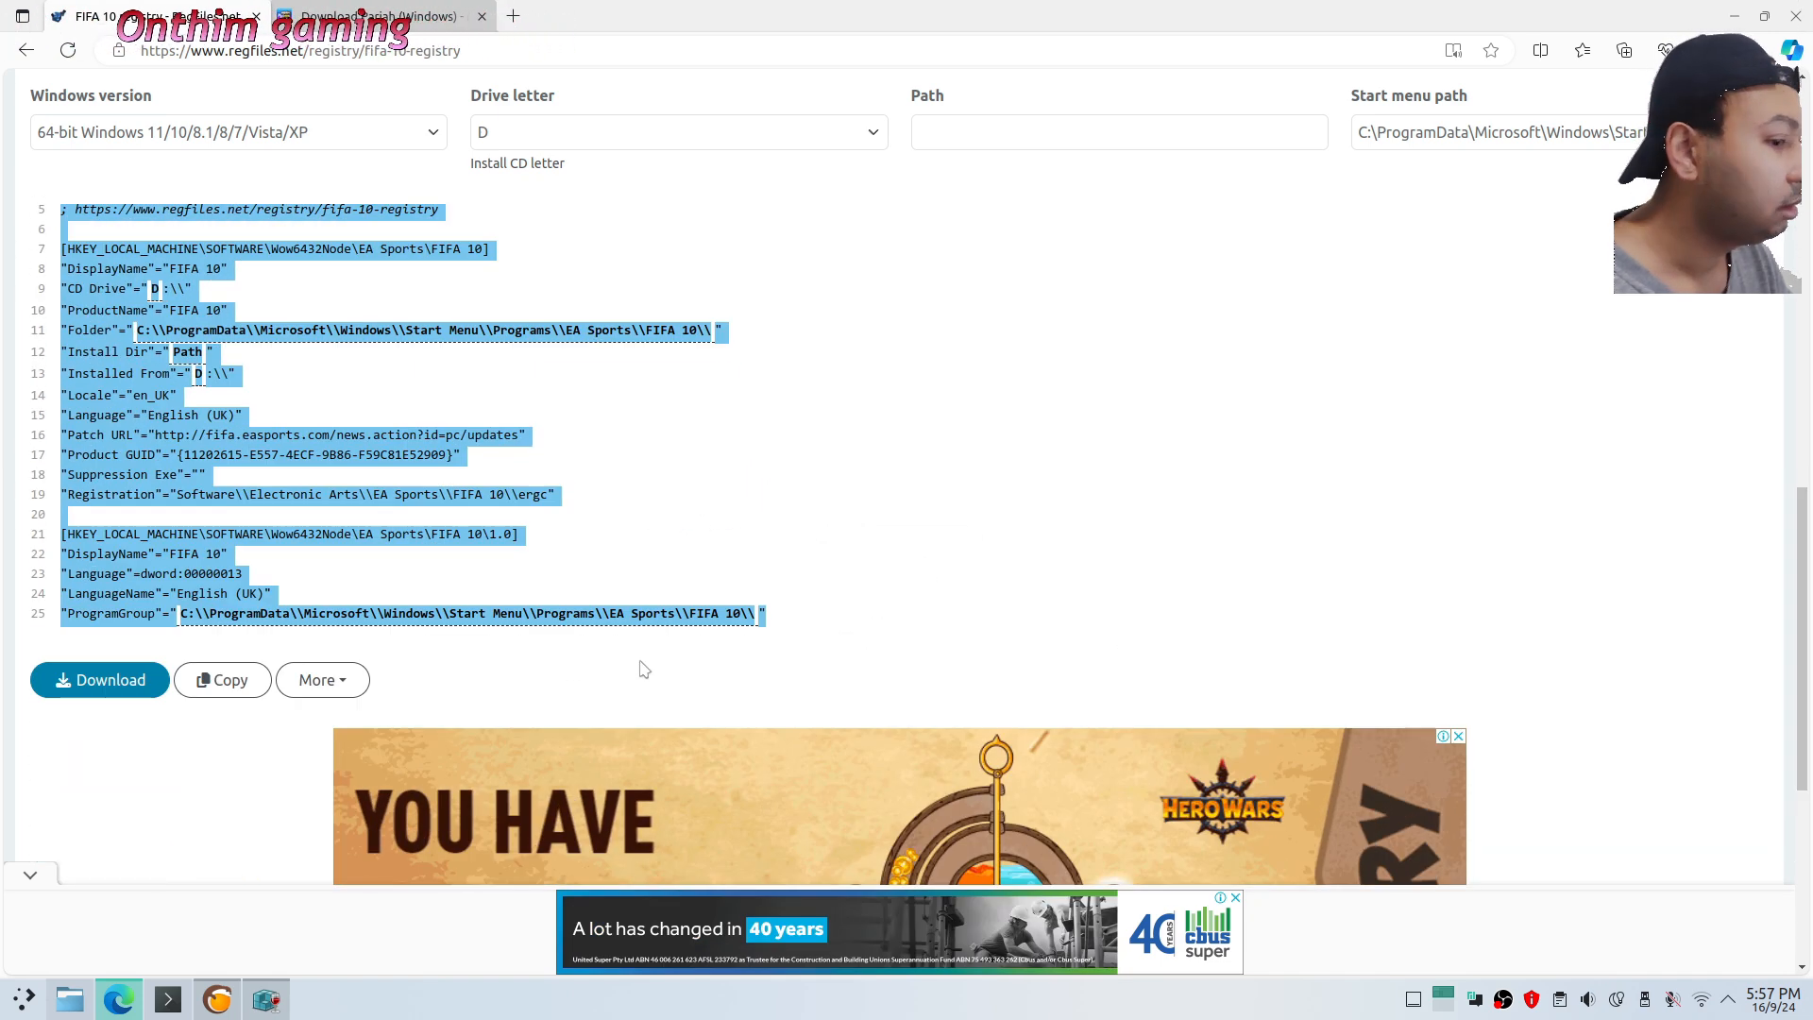
left_click(124, 766)
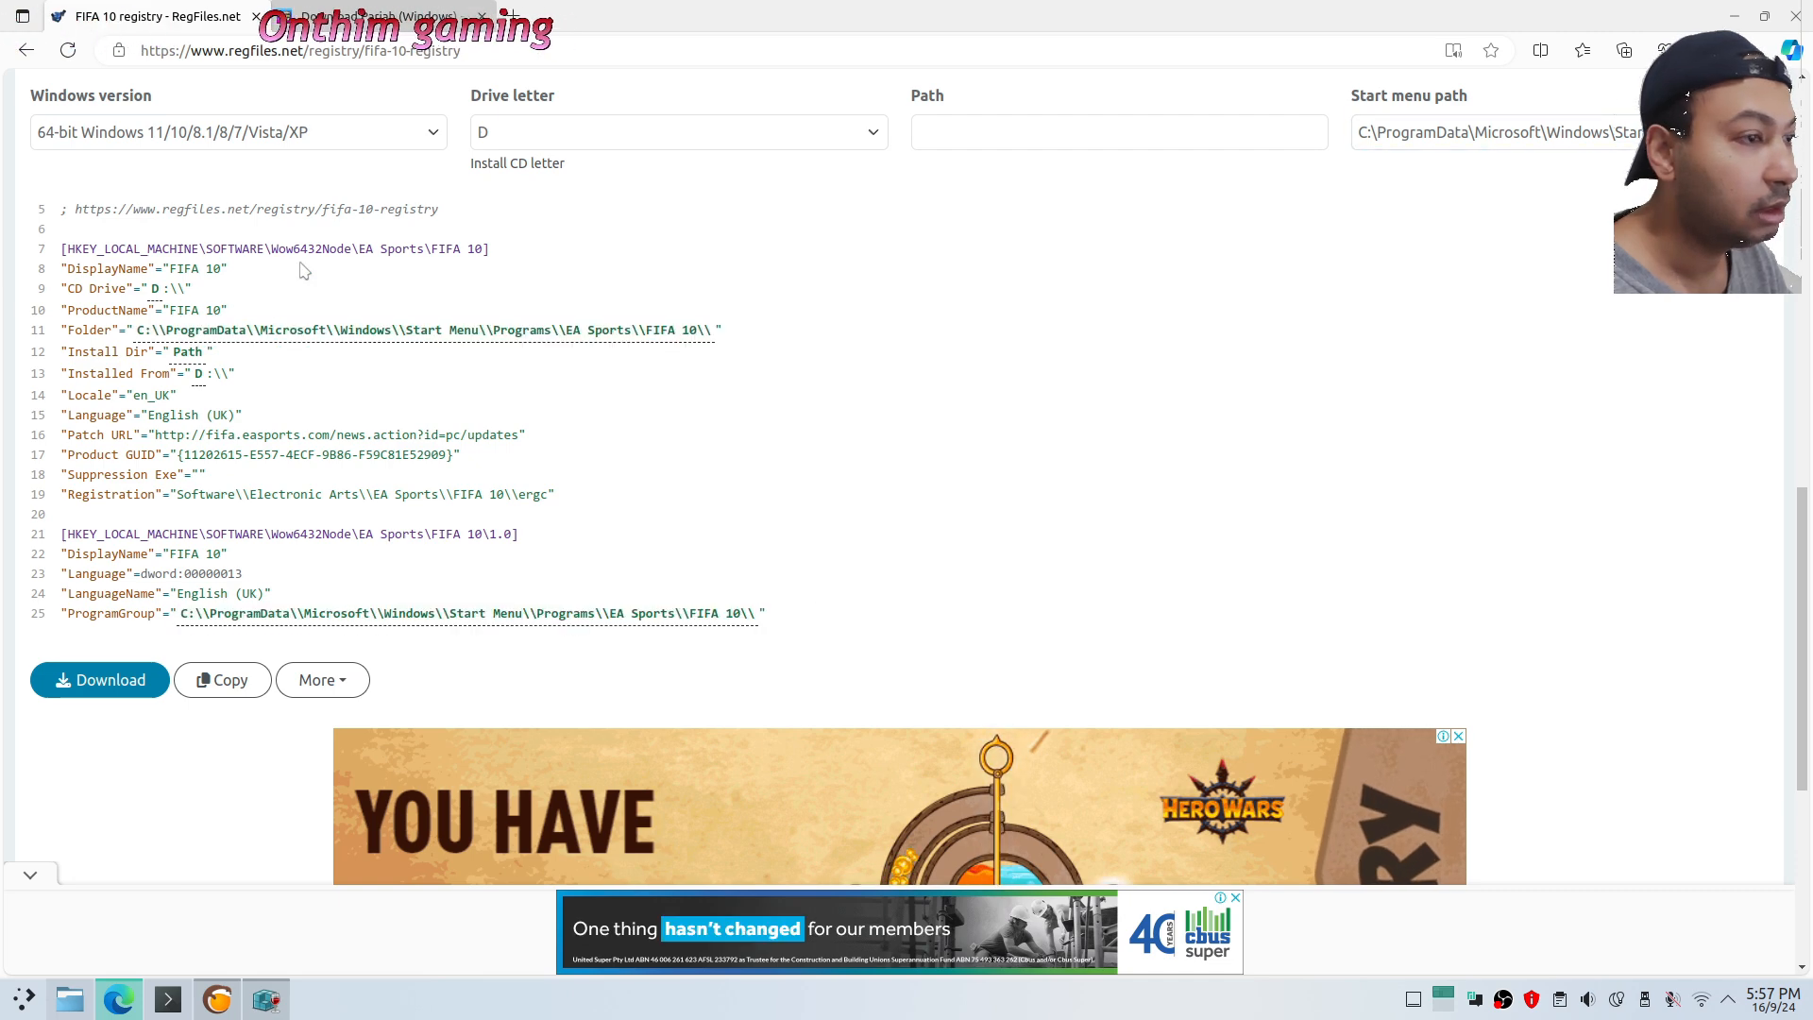
scroll(1805, 718, "up", 2)
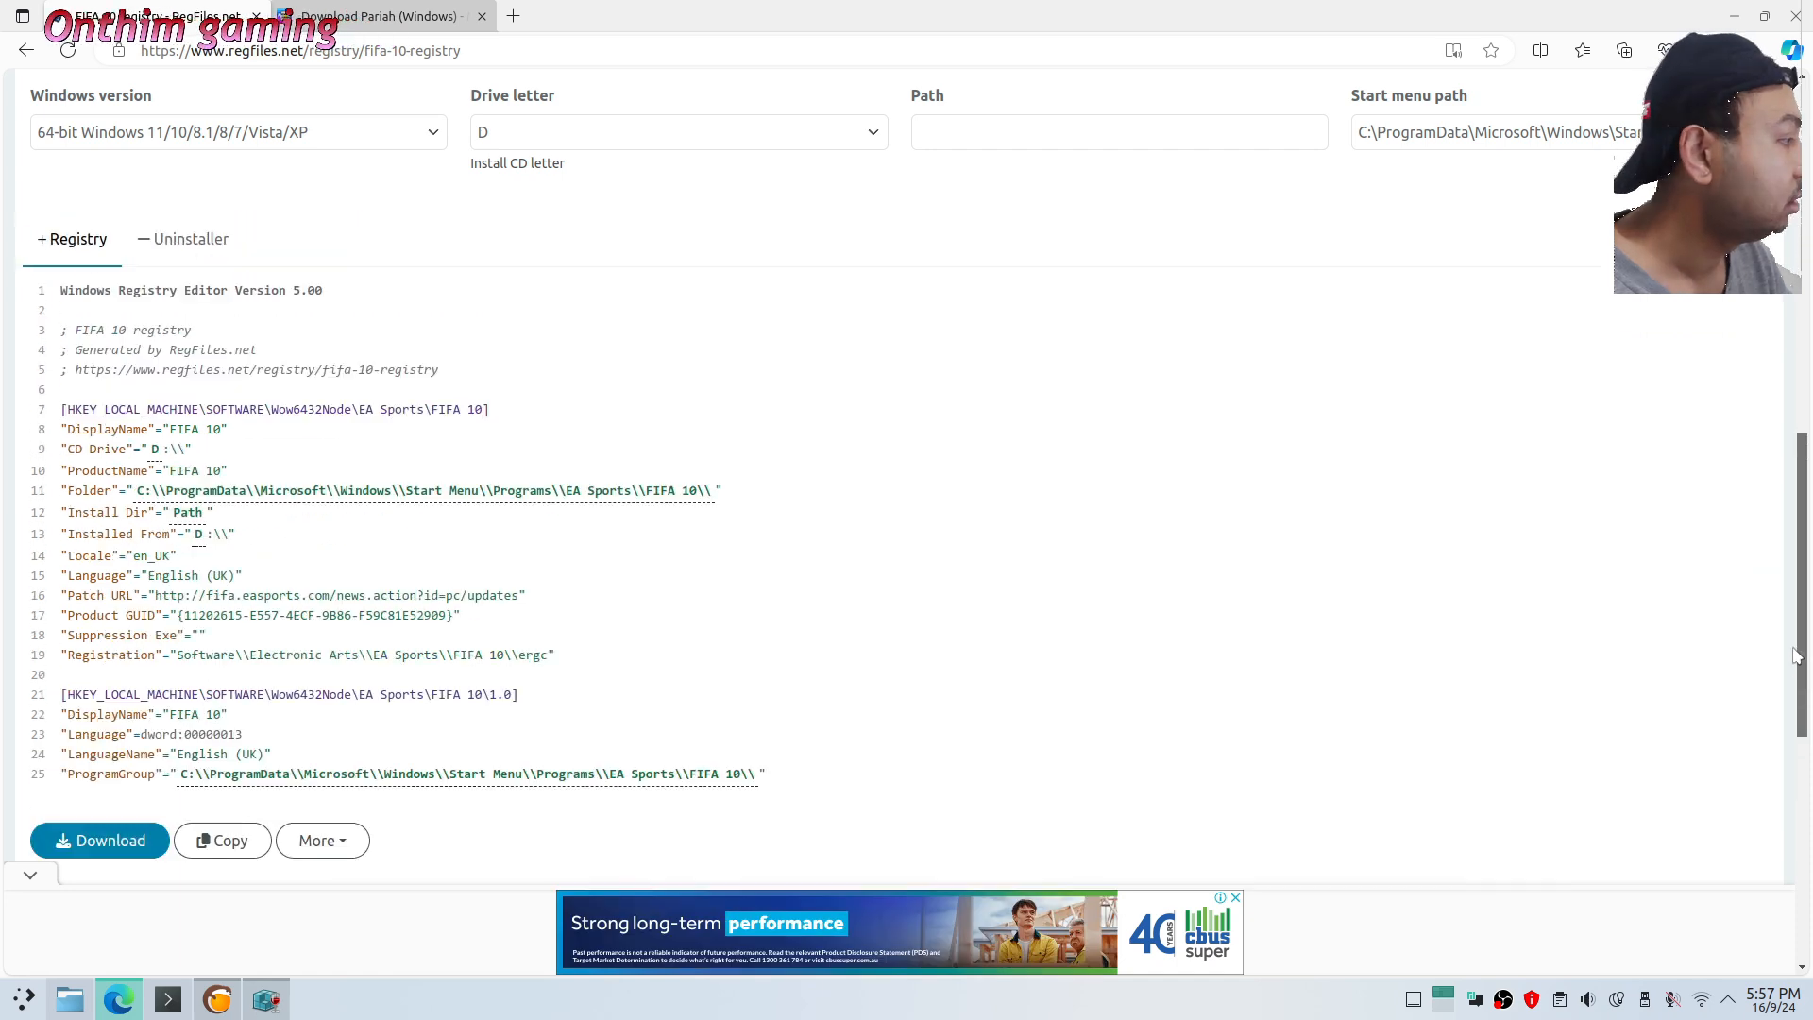
left_click(129, 818)
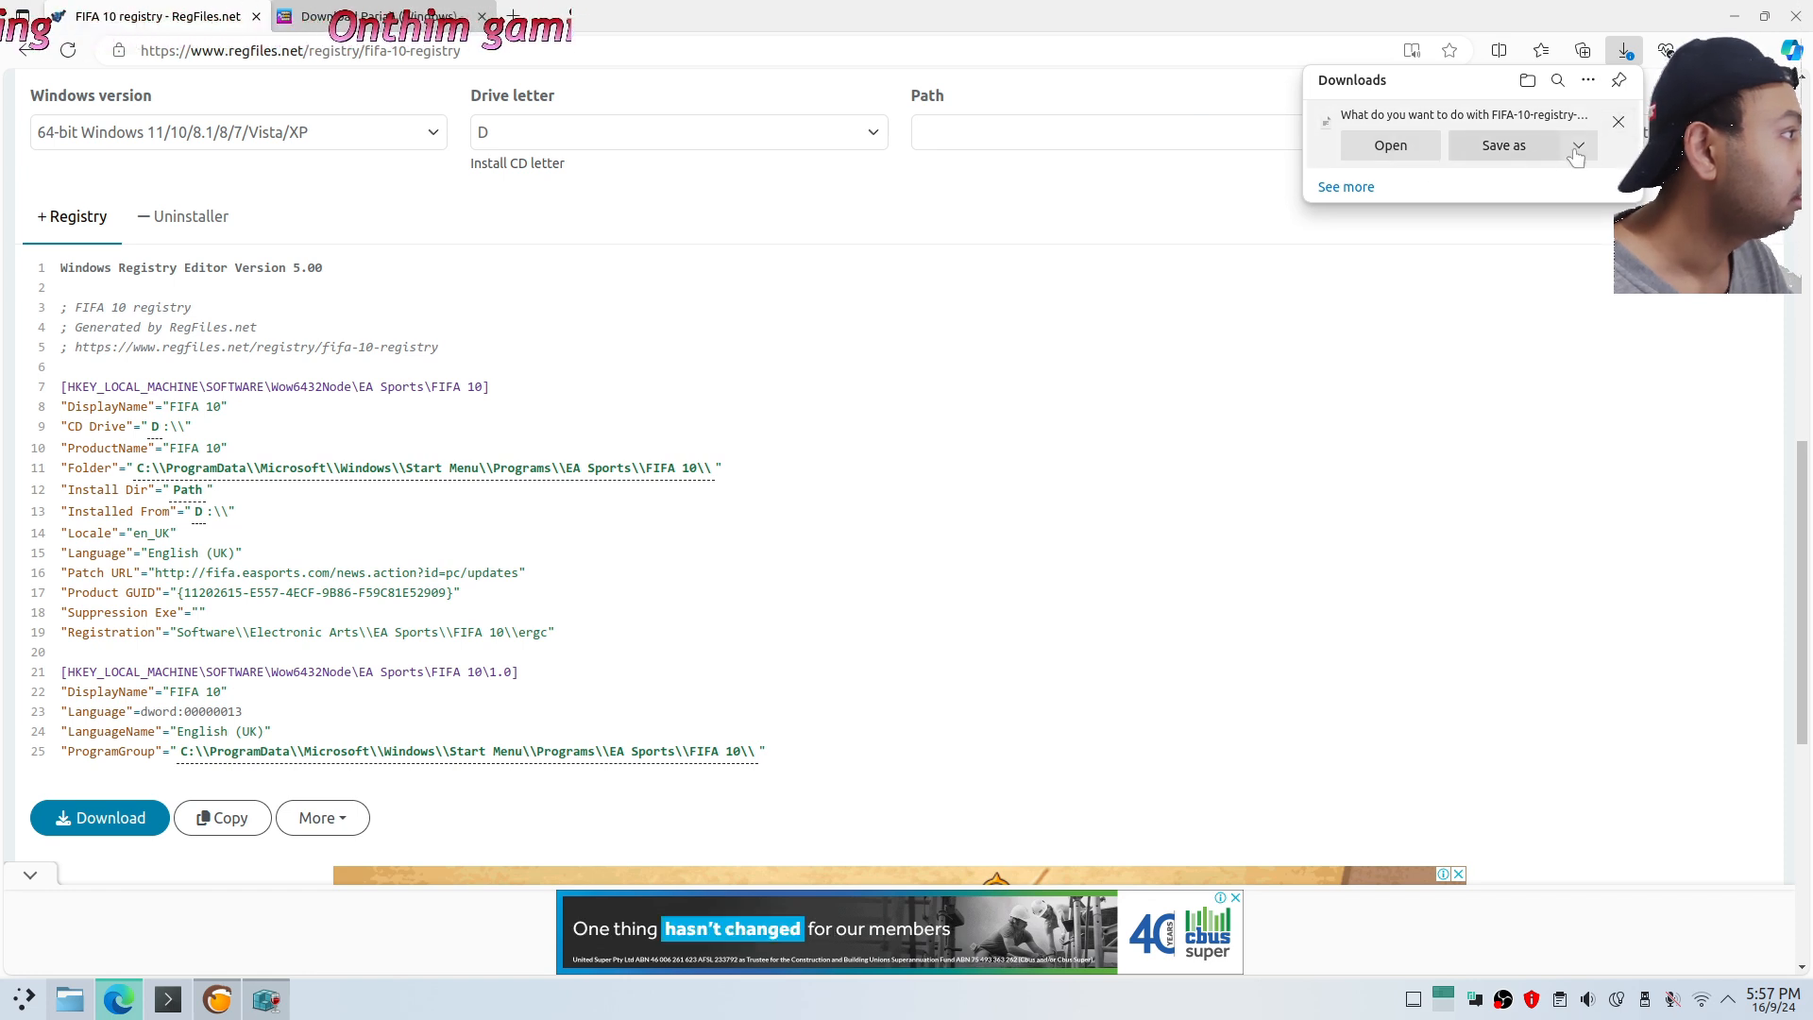
left_click(1503, 146)
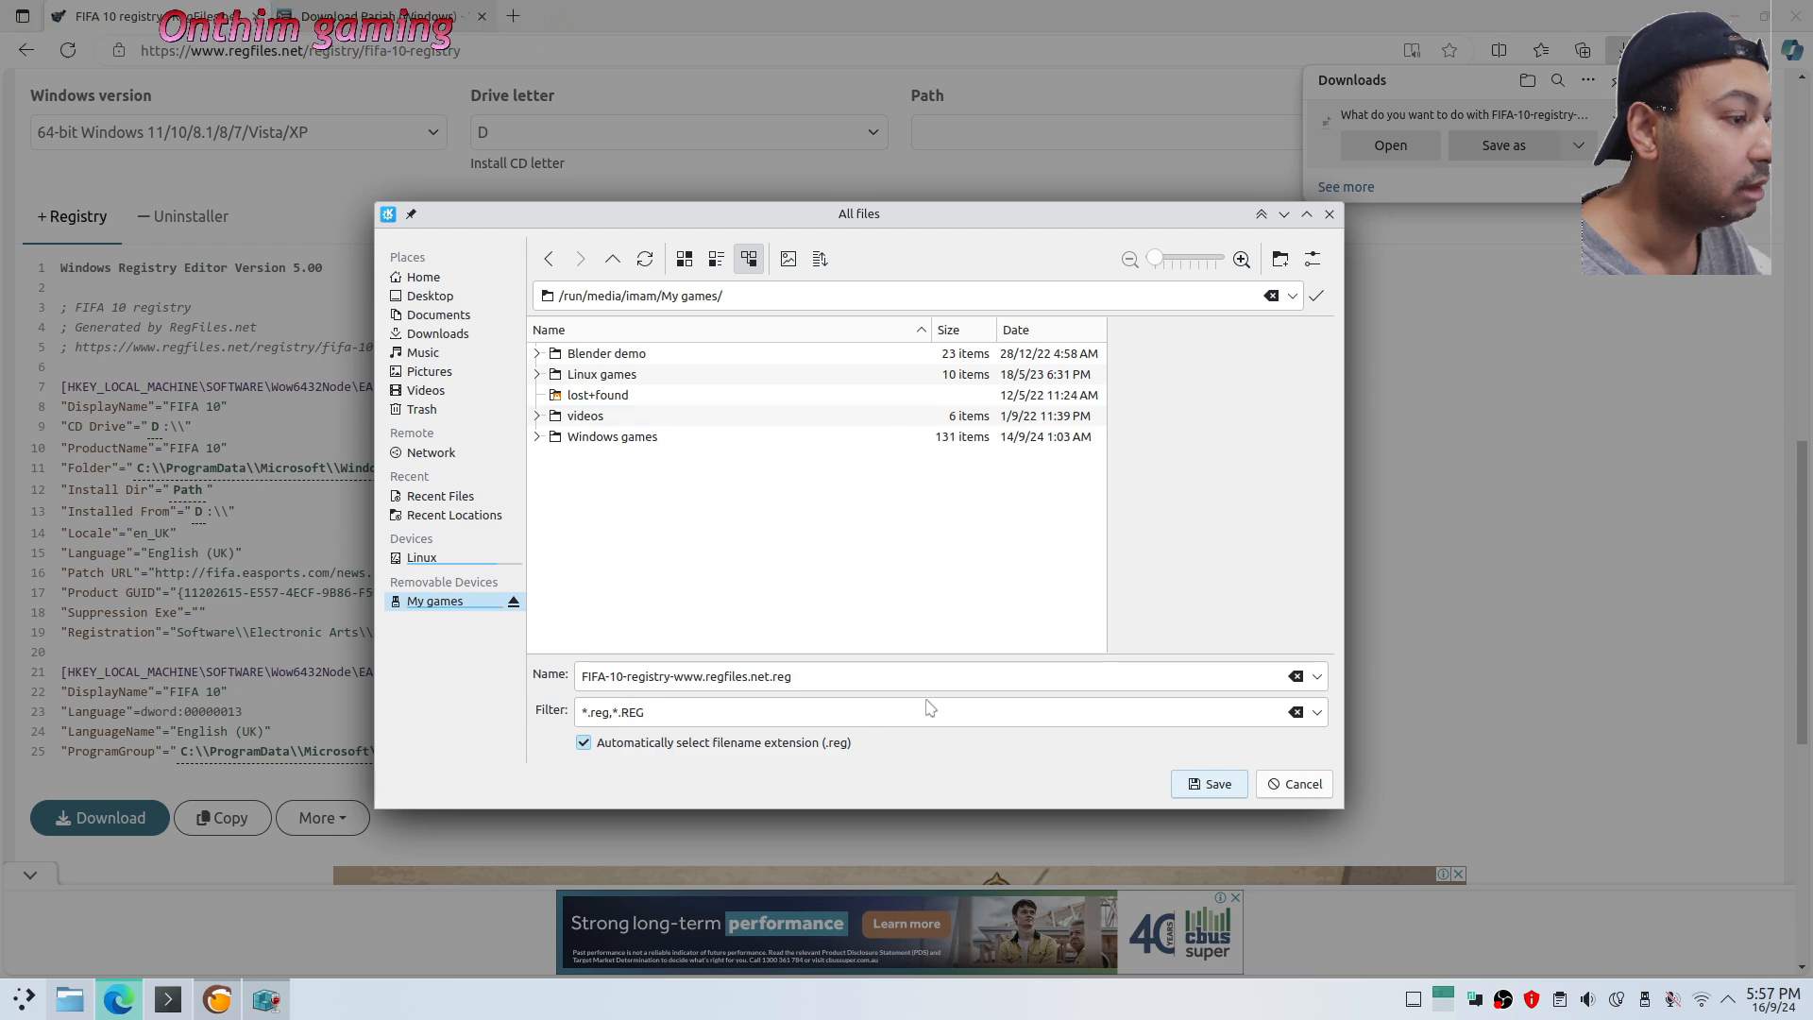
left_click(1197, 785)
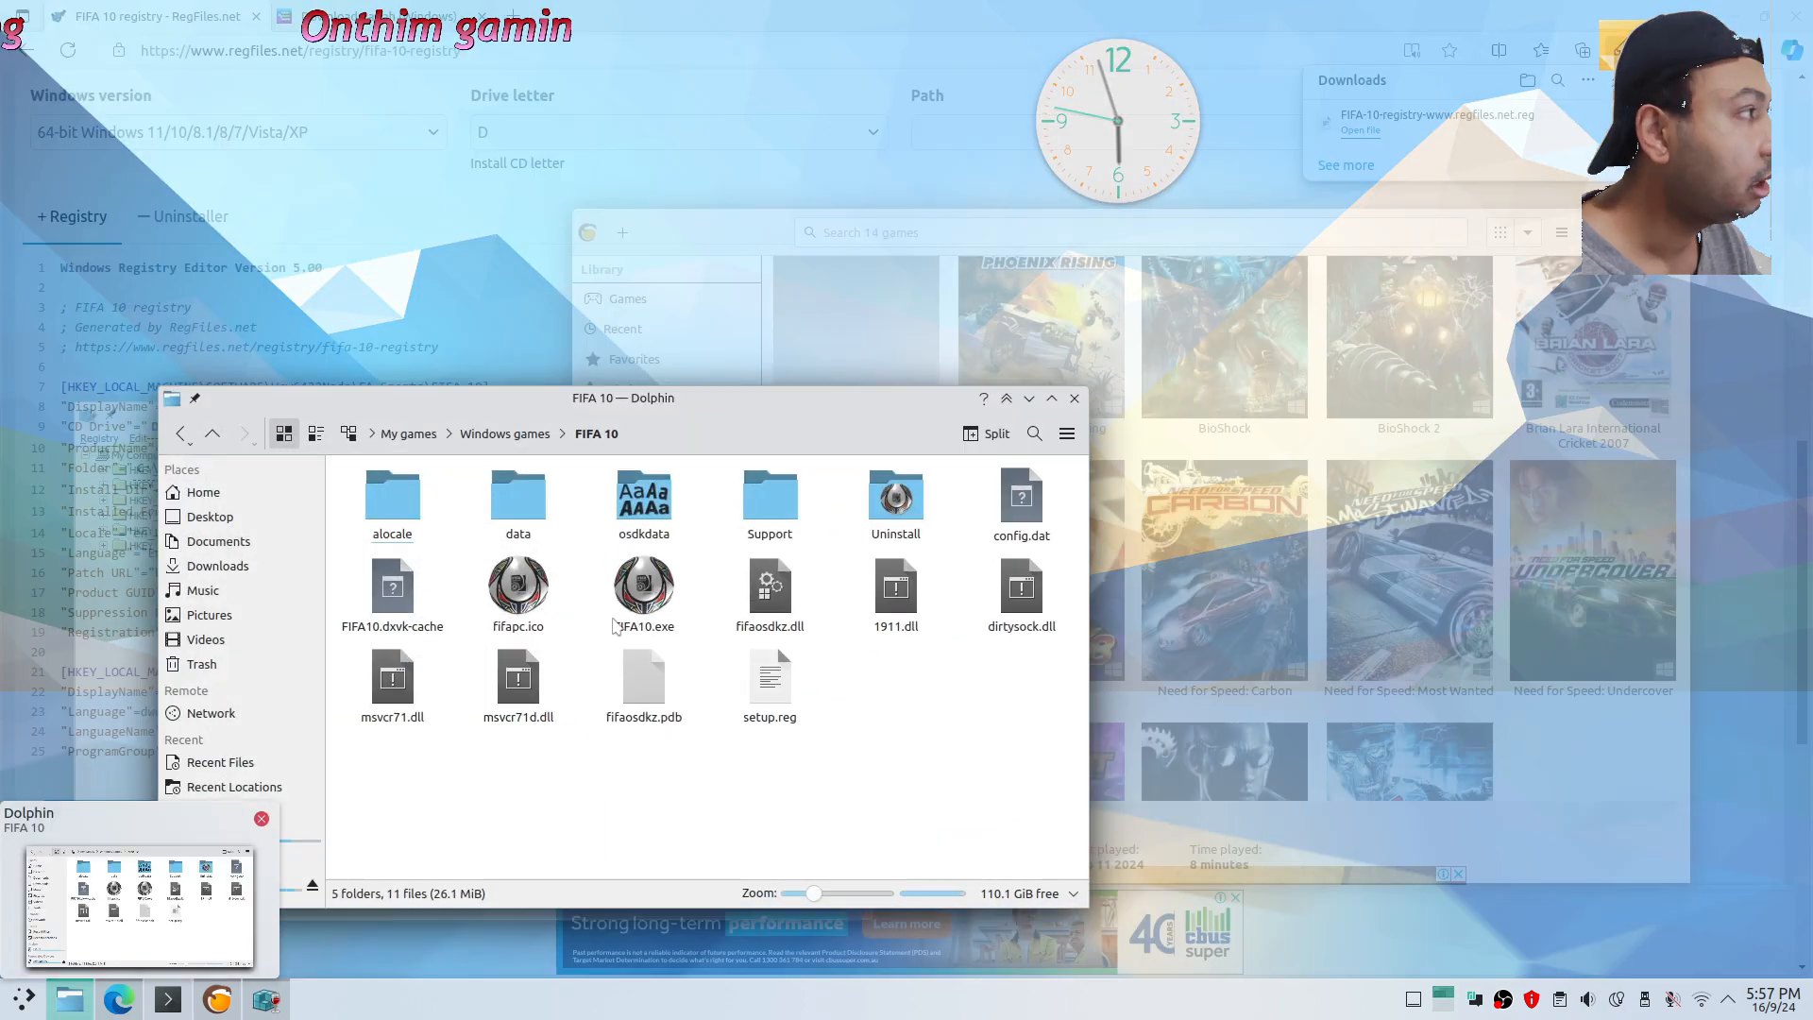
Switch to Dolphin, show the My games folder in a new tab, and open the downloaded FIFA 10 registry file in Kate
left_click(139, 906)
right_click(406, 436)
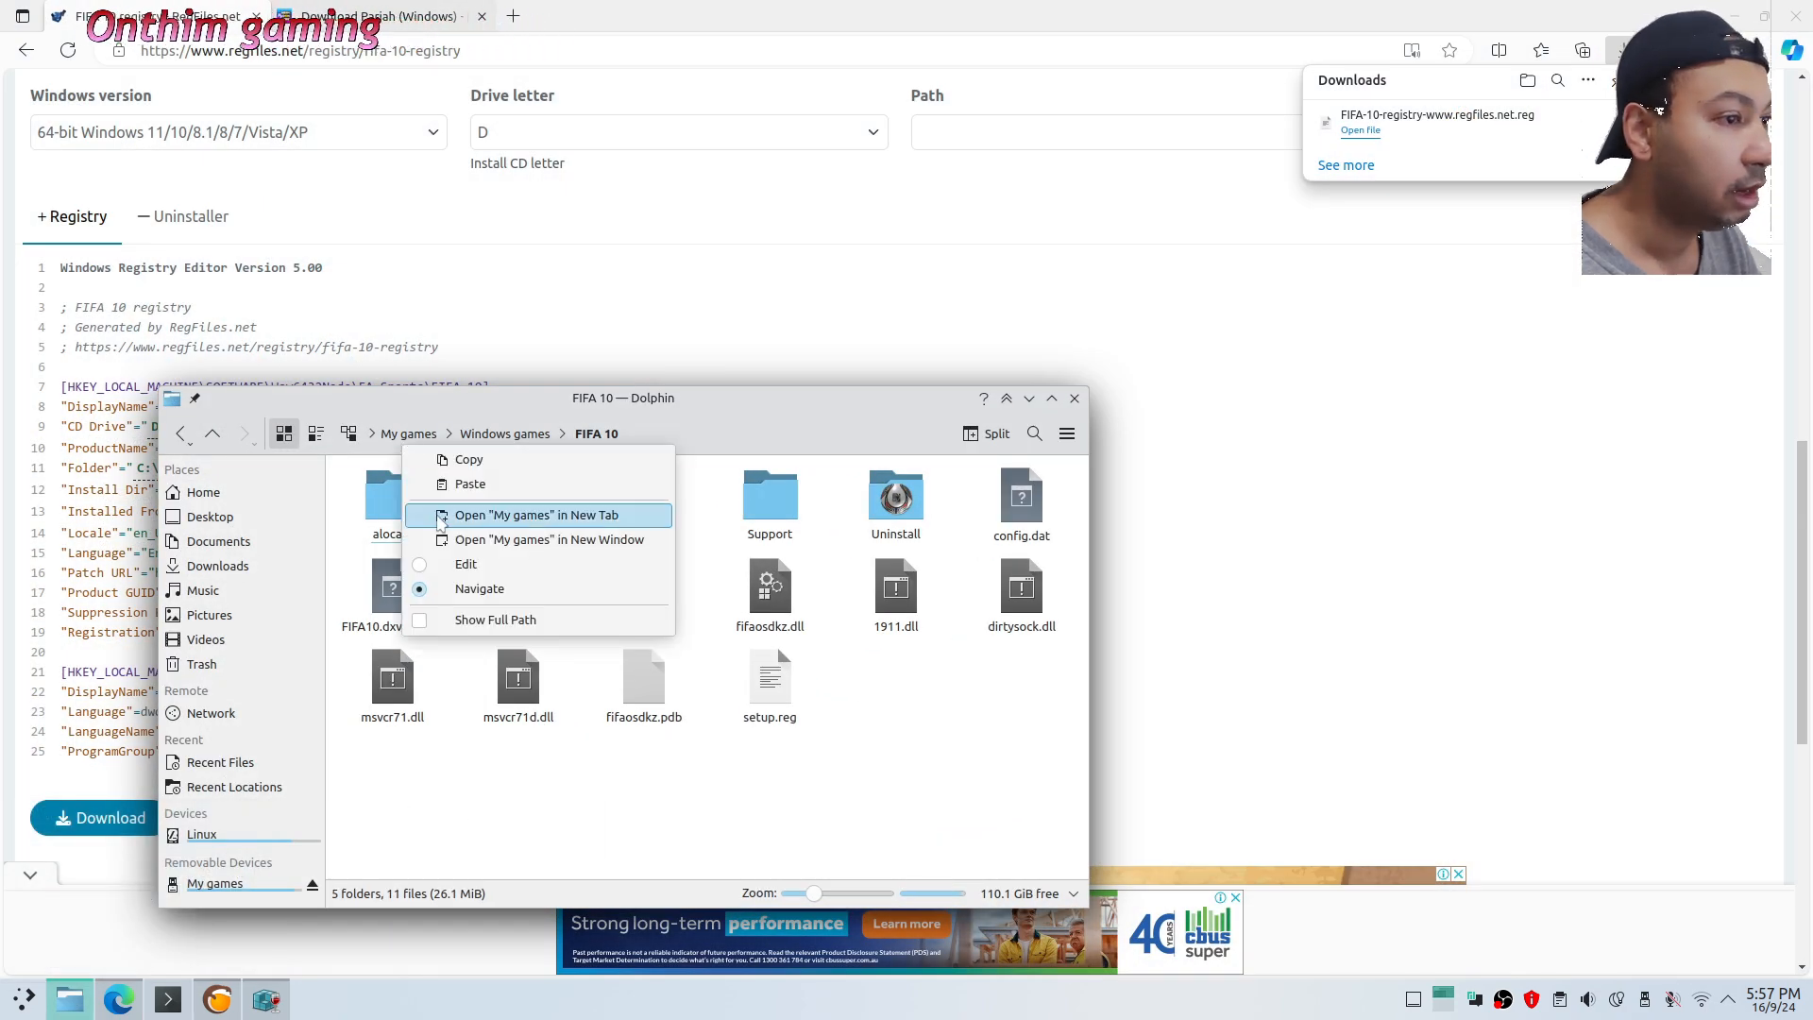
left_click(536, 515)
left_click(487, 469)
right_click(994, 573)
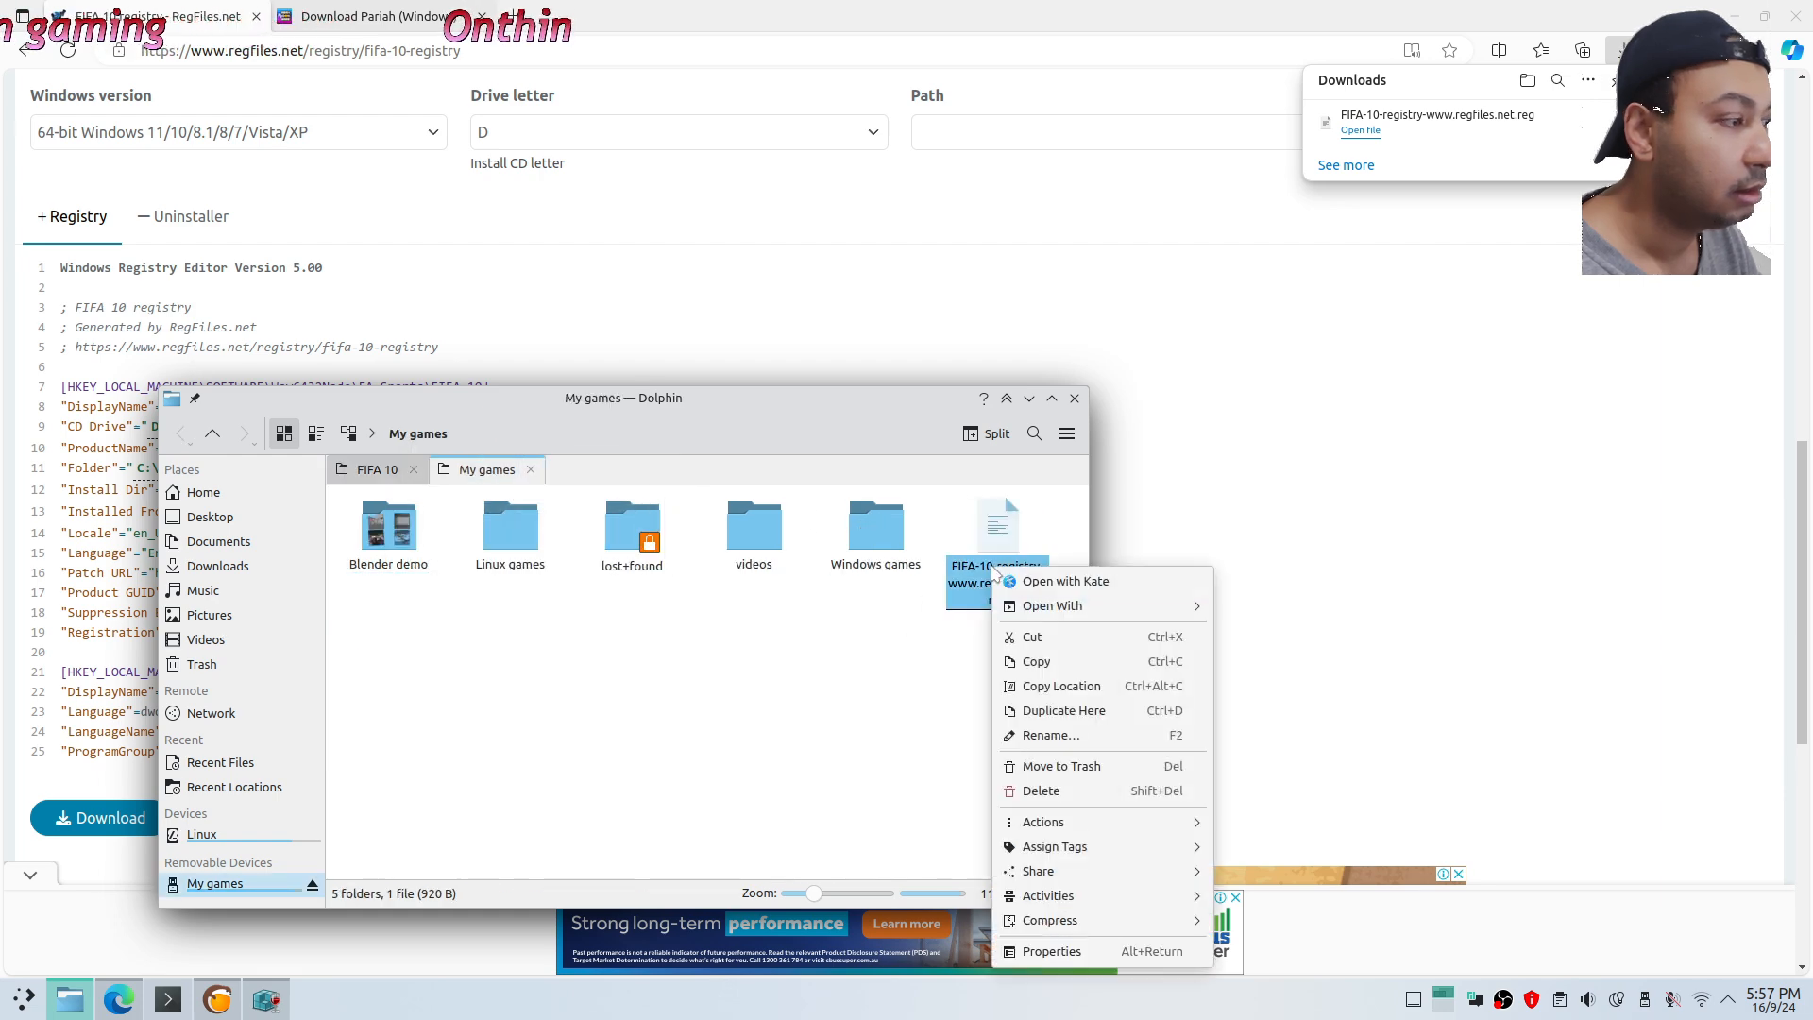
left_click(1020, 575)
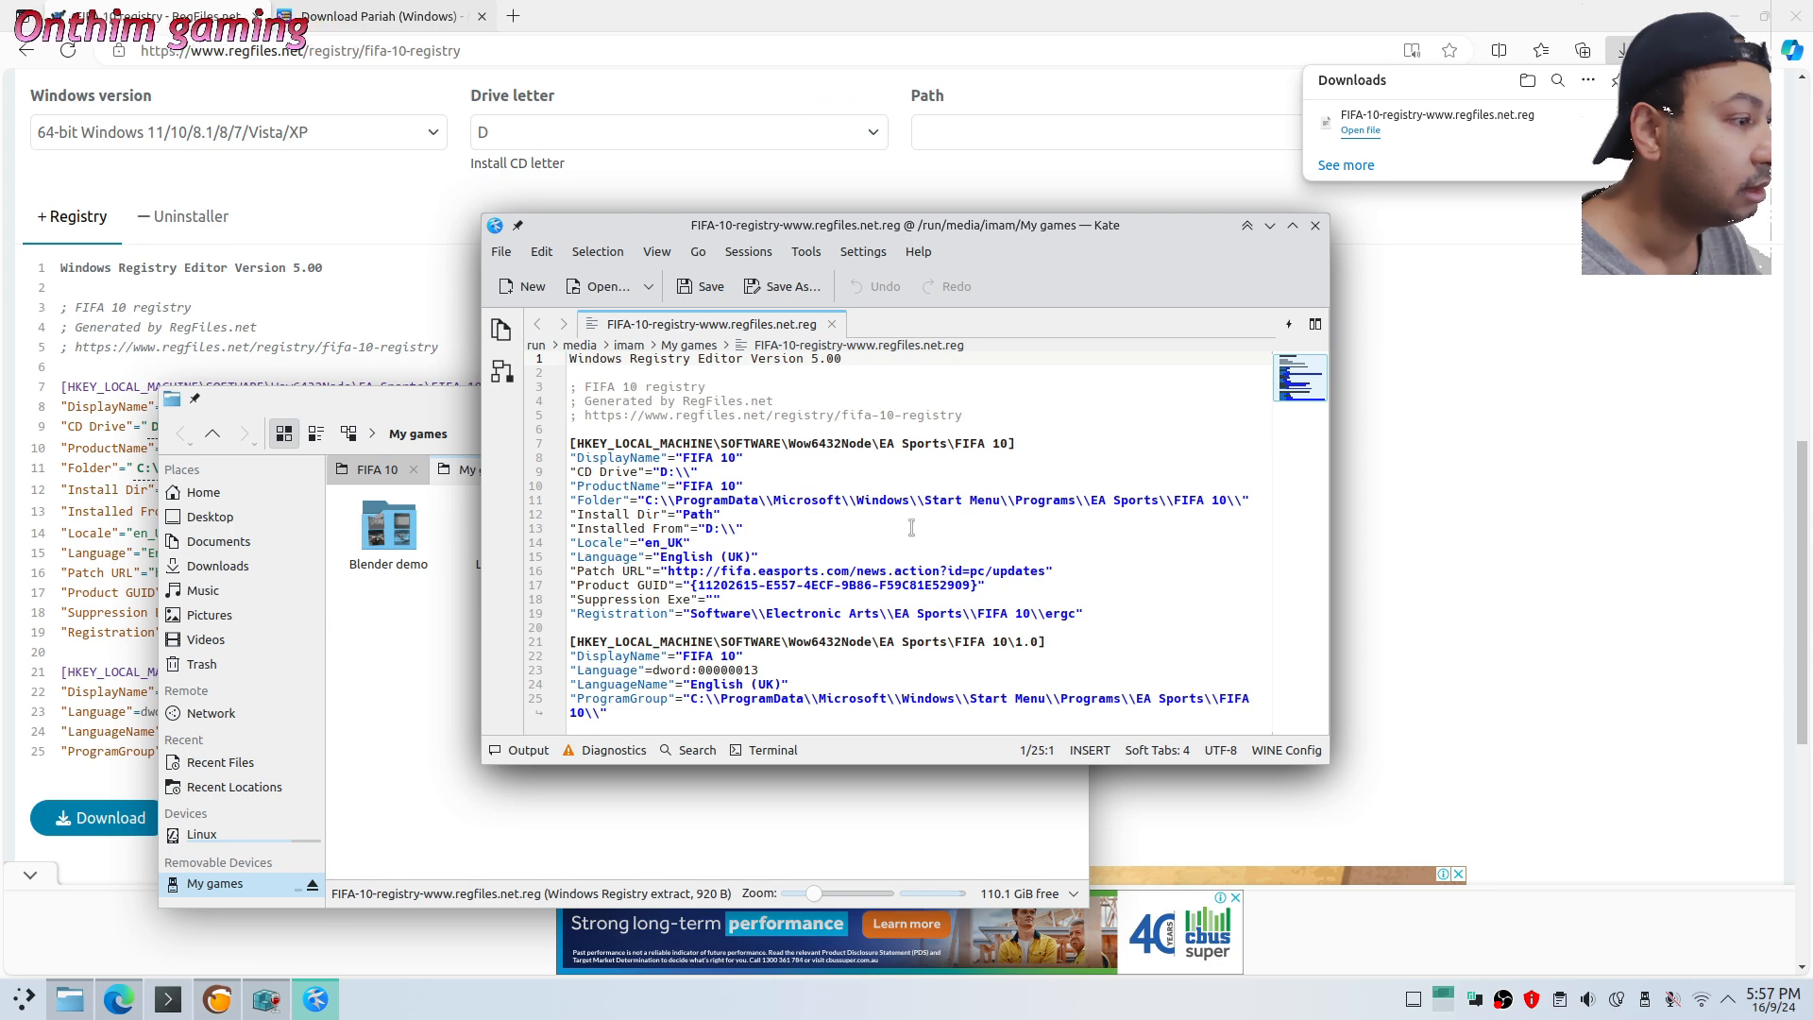
Close the registry file's editor window and reopen the file in Kate from the My games folder
left_click(1314, 225)
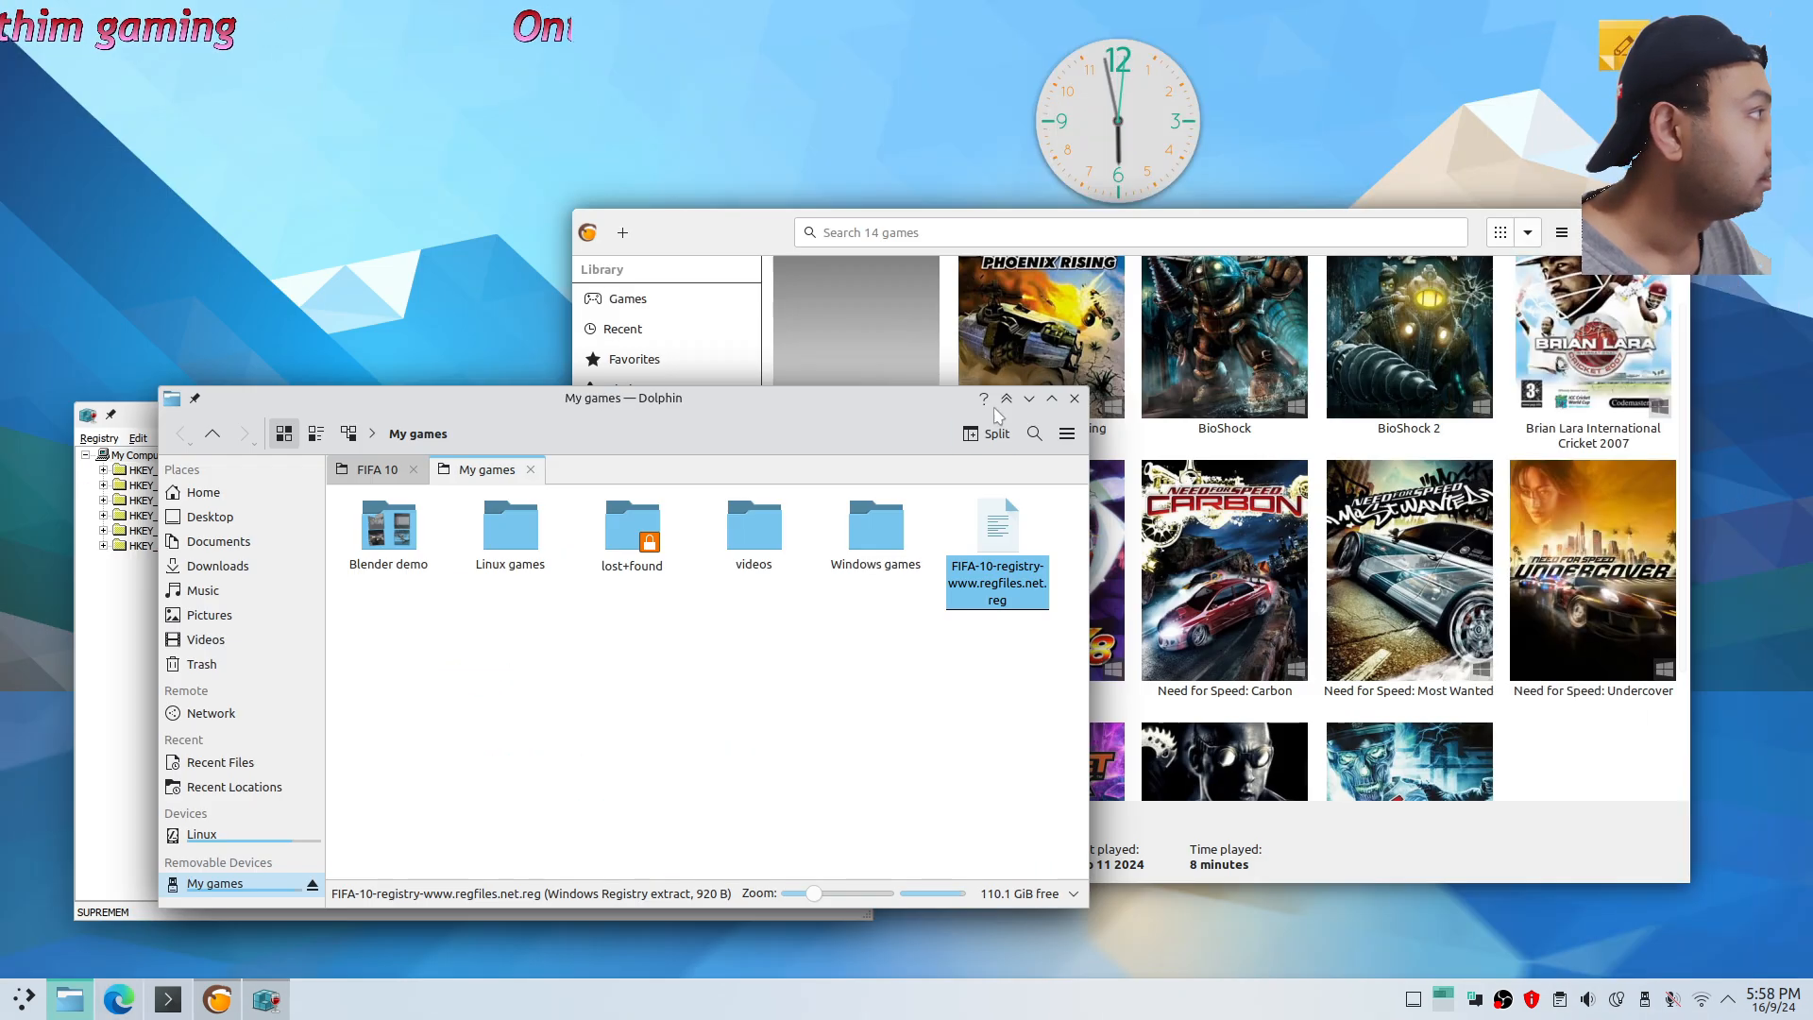
right_click(1001, 590)
left_click(1013, 597)
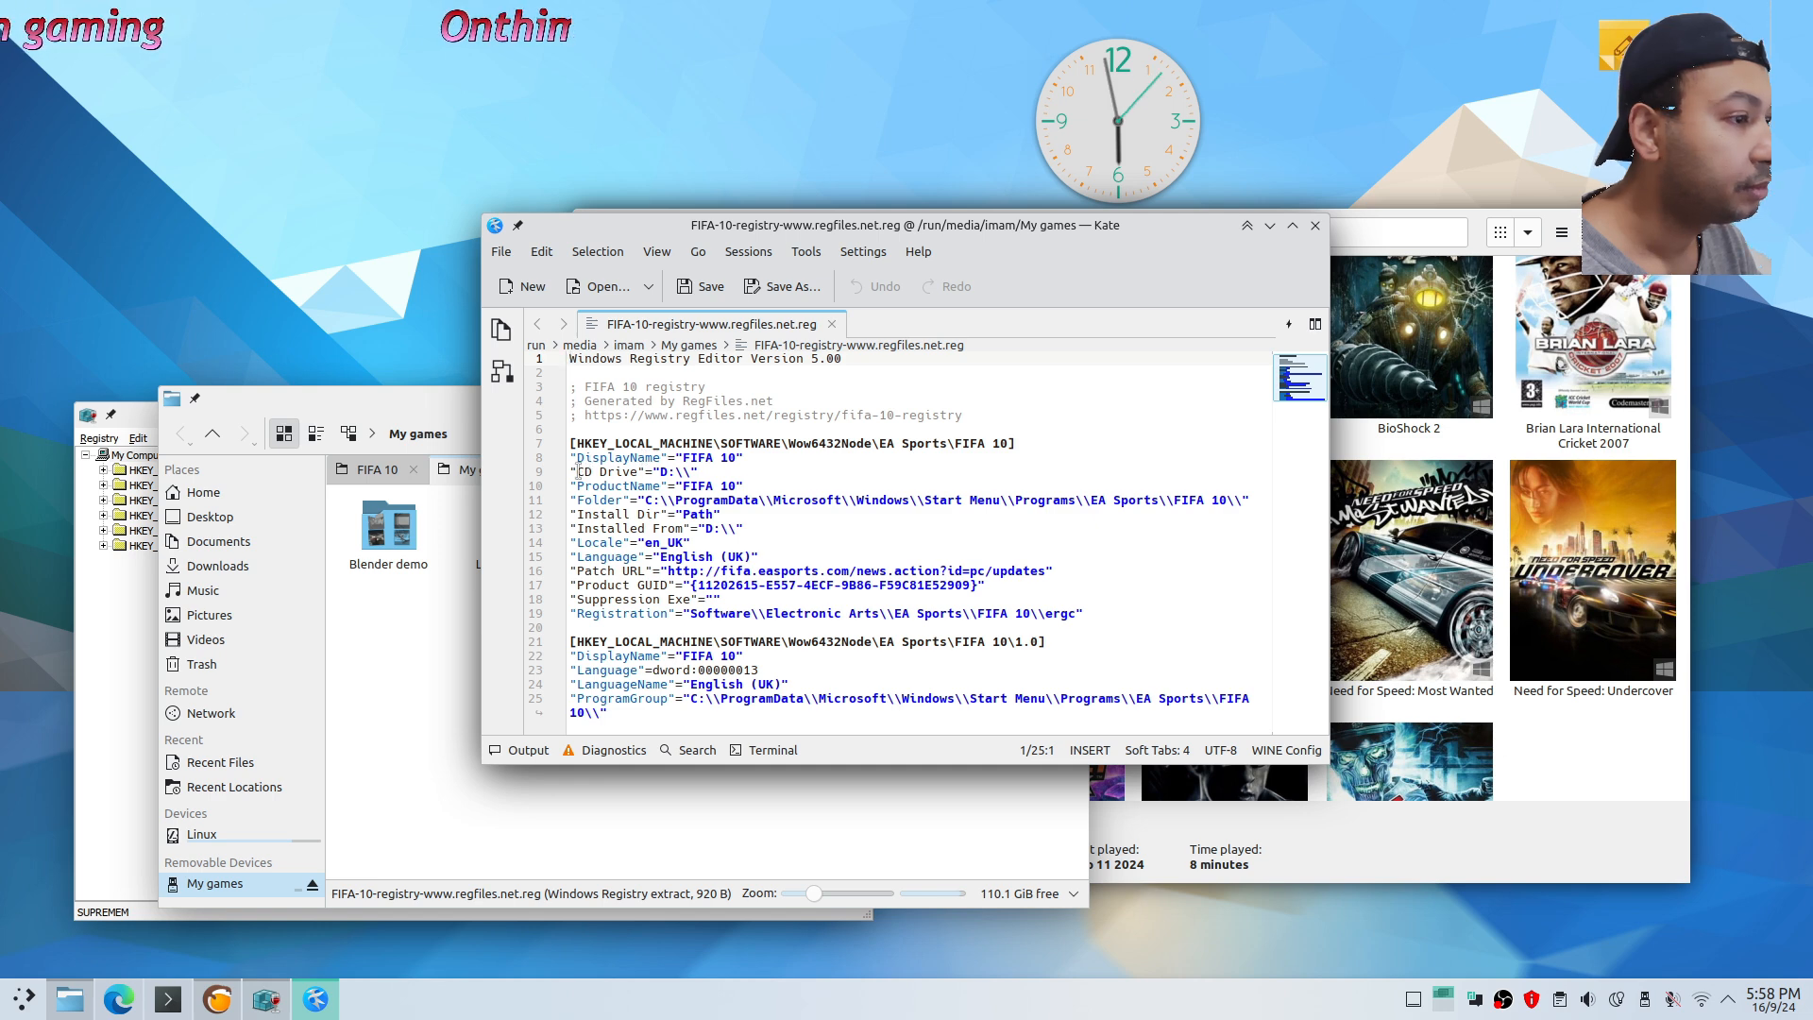
Examine the CD Drive and Folder path values in the FIFA 10 registry file
left_click_drag(574, 471, 676, 471)
left_click(614, 486)
left_click(633, 526)
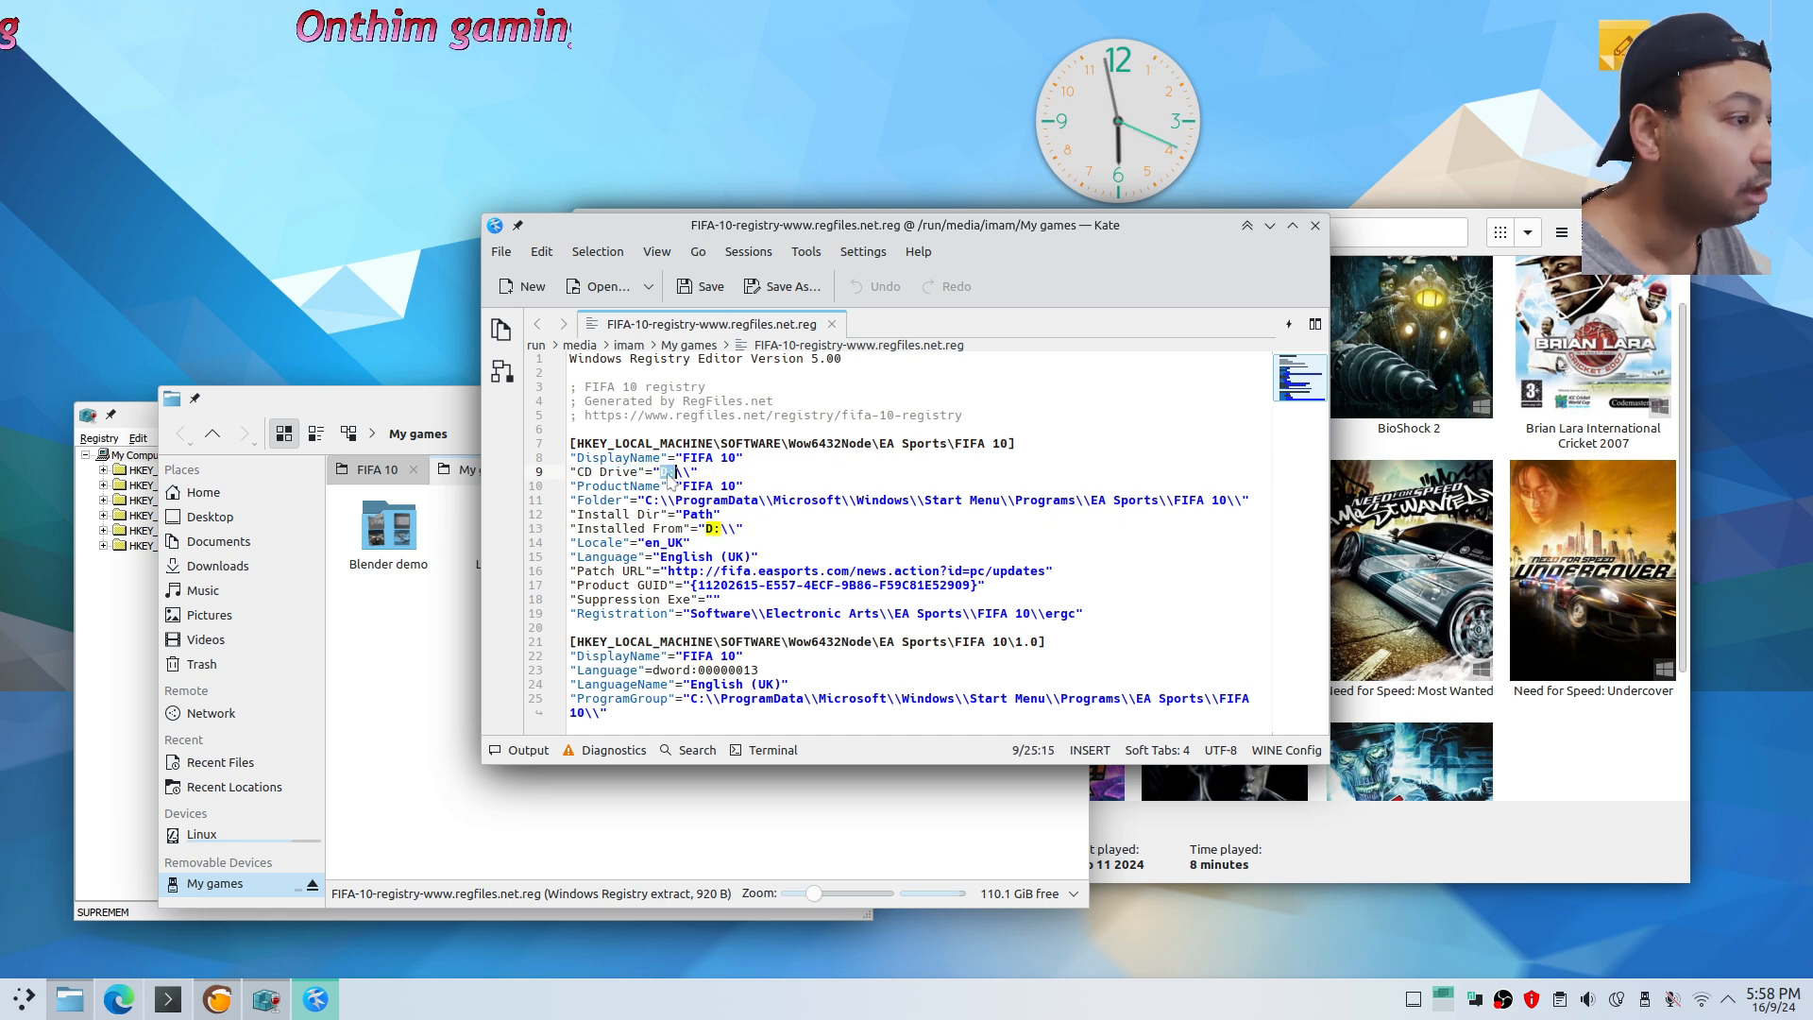
left_click(624, 513)
left_click_drag(656, 501, 1230, 505)
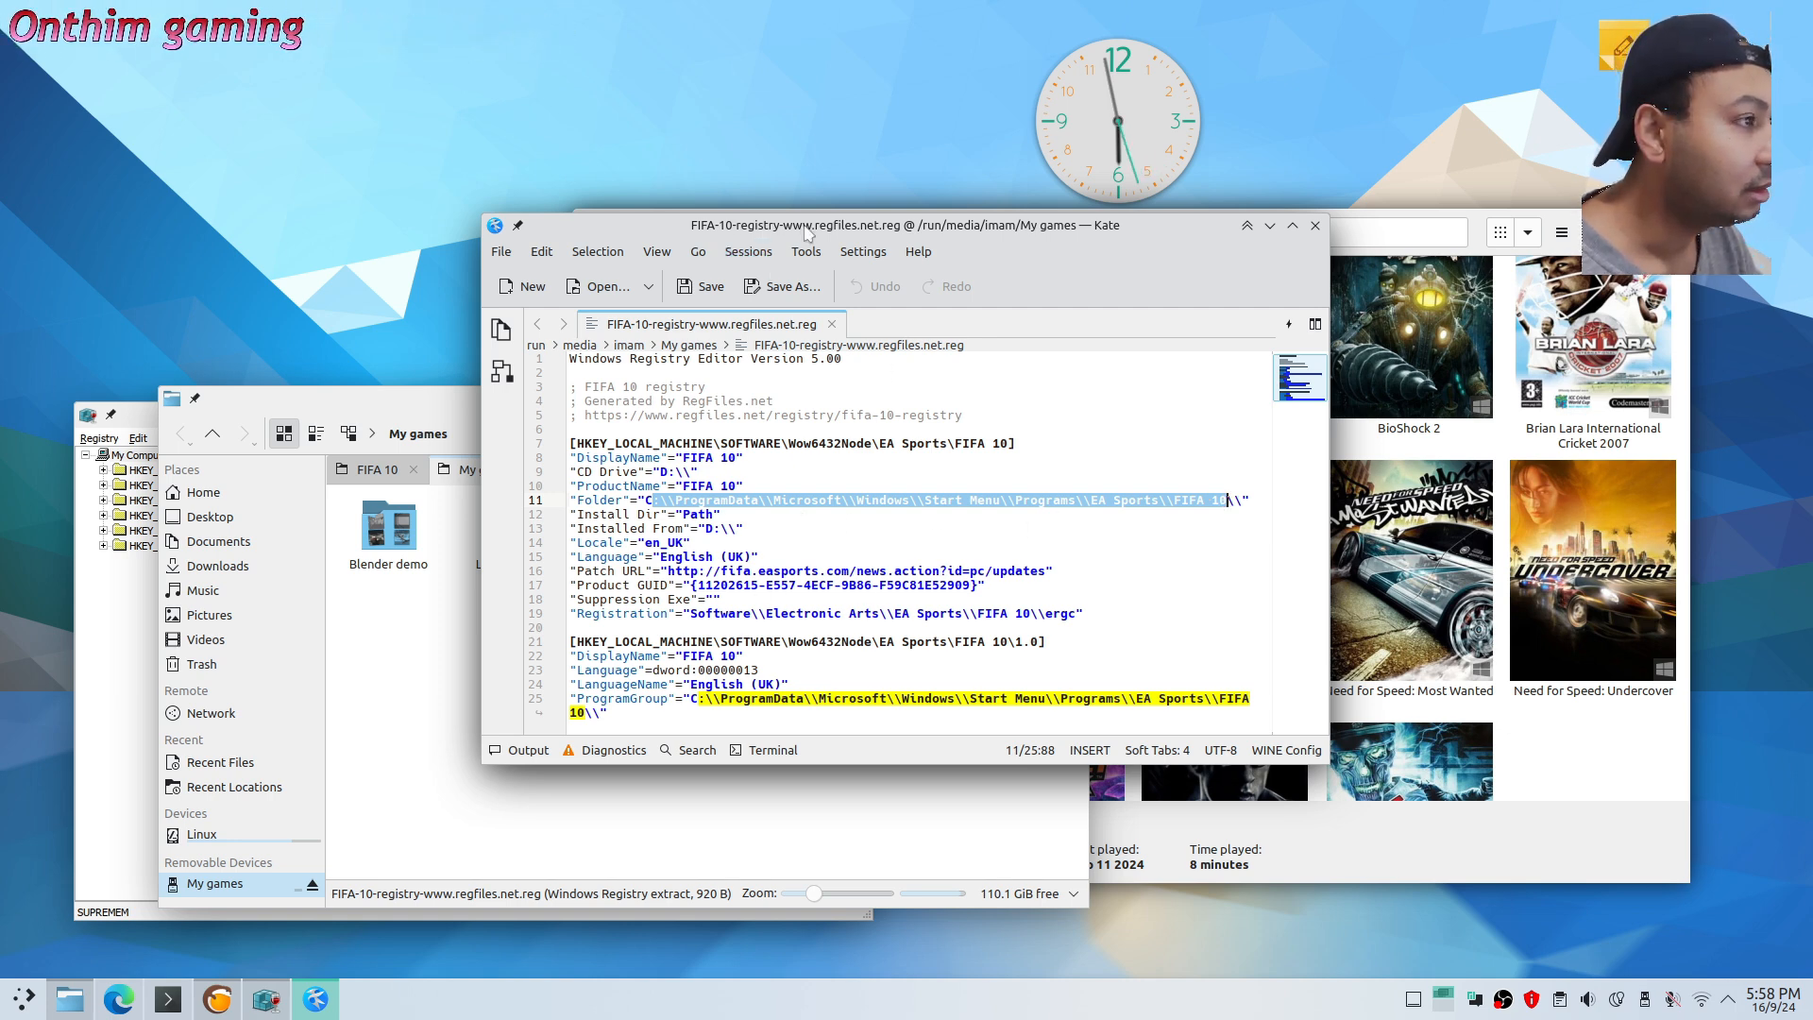
Arrange the Kate and Dolphin windows so the registry's Folder line and the contents of the FIFA 10 game folder are both visible
left_click_drag(800, 225, 1159, 403)
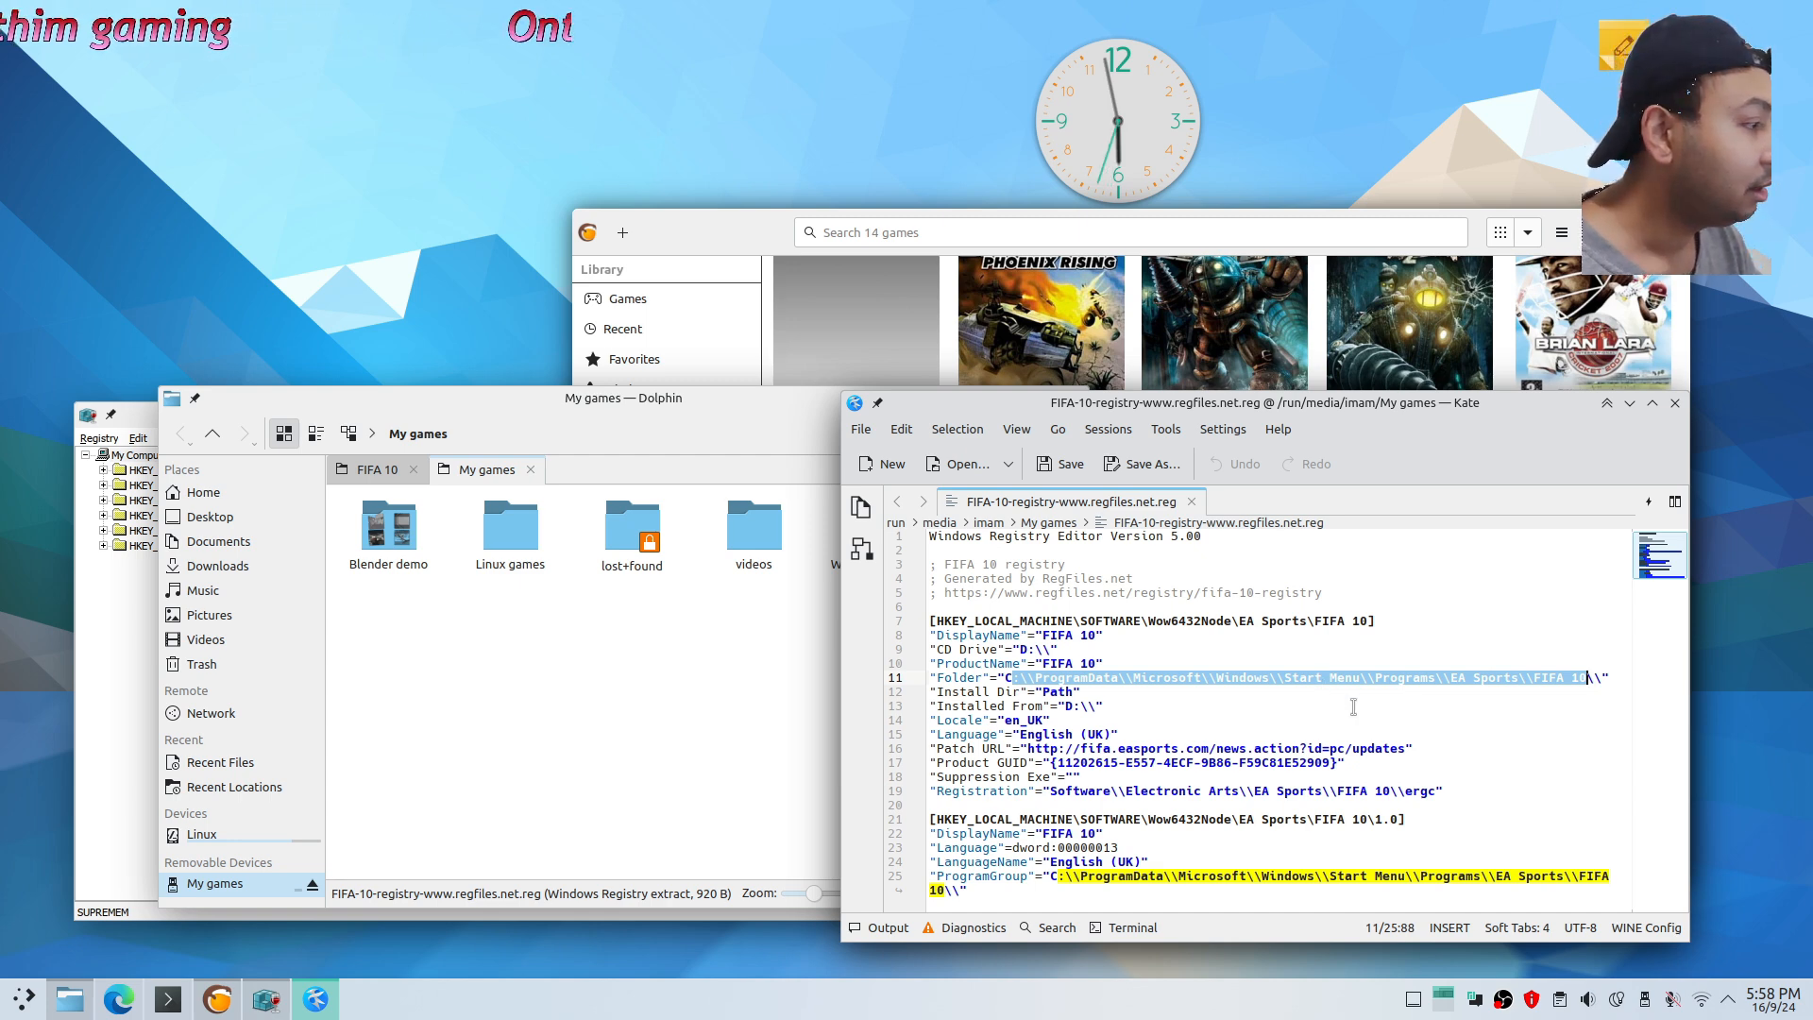
left_click_drag(572, 406, 564, 139)
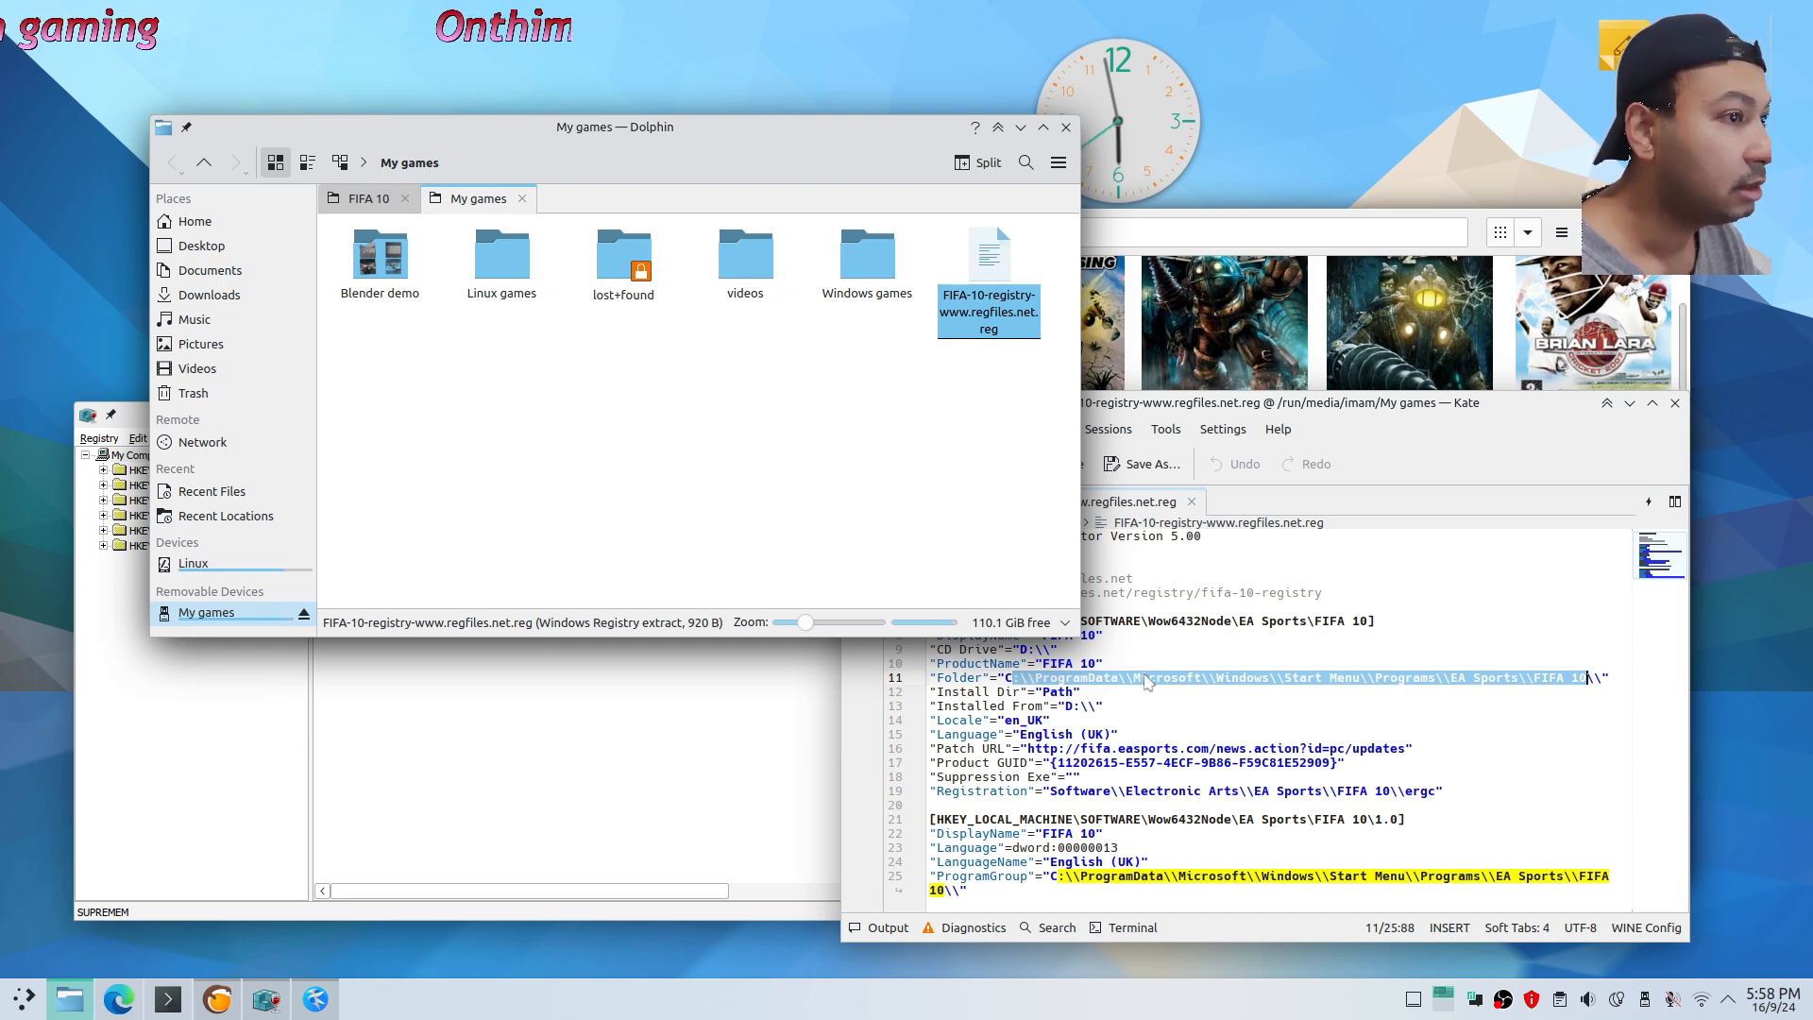
left_click(1286, 694)
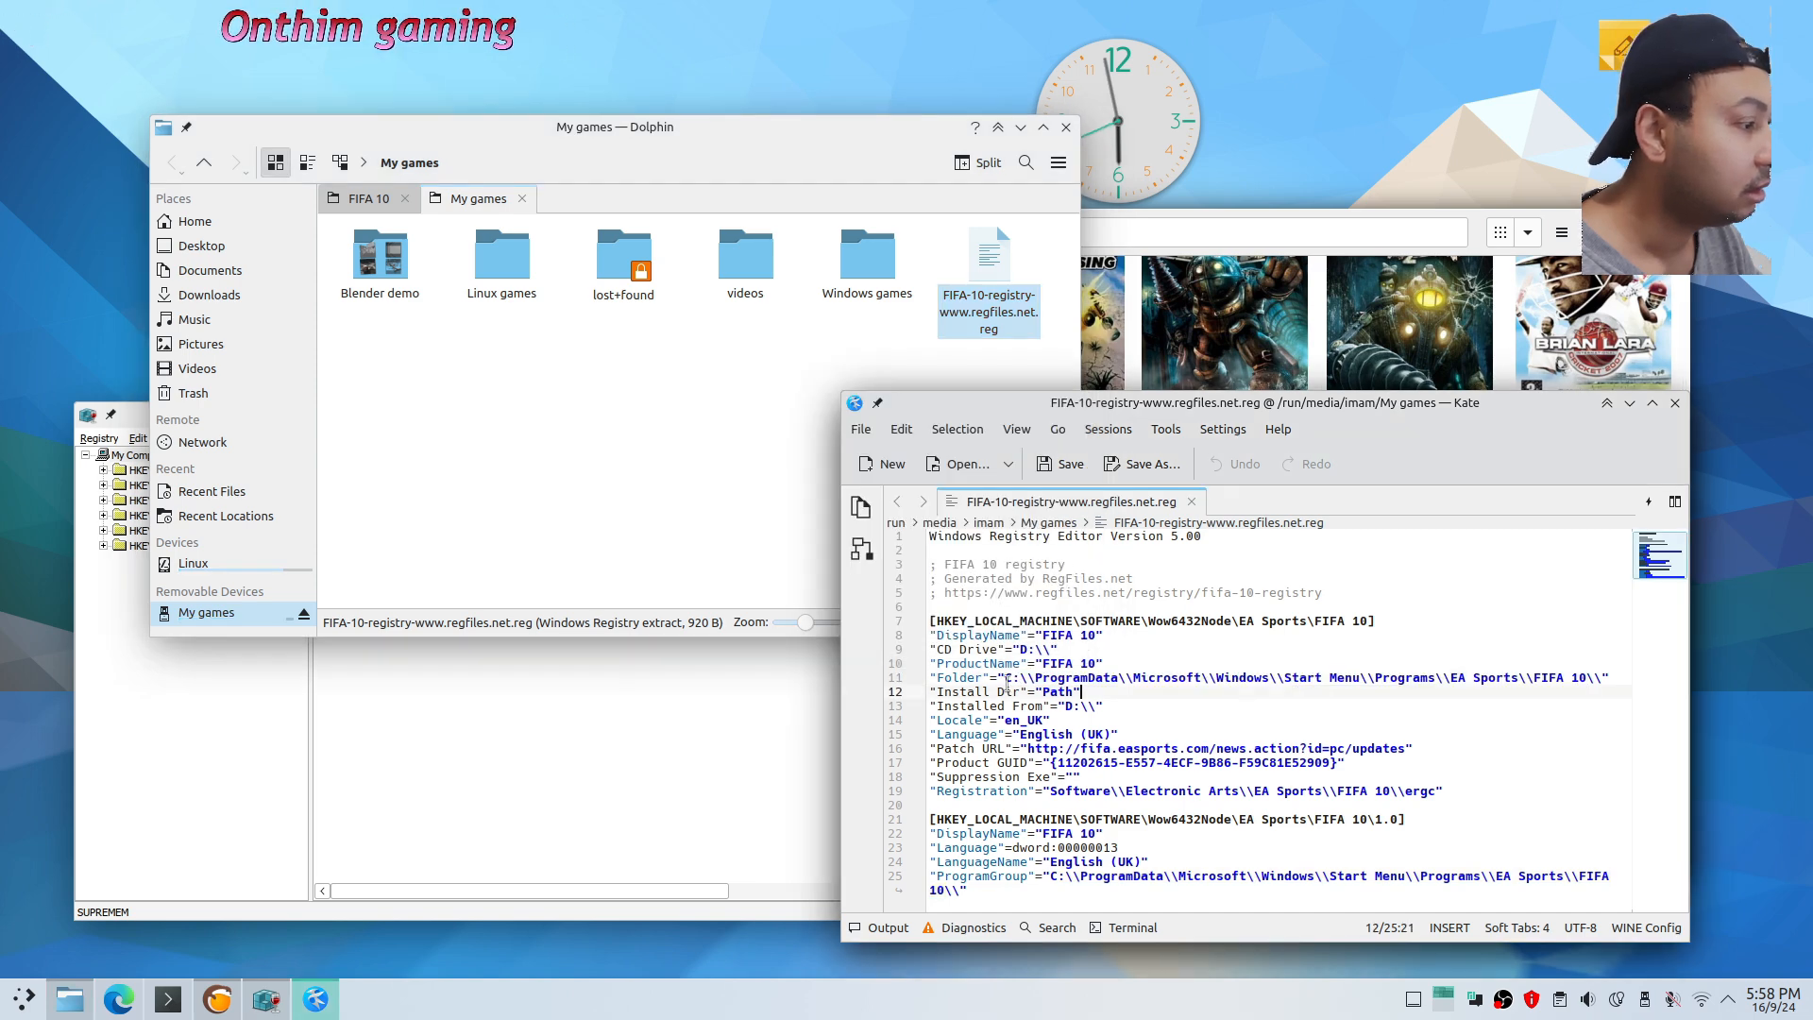
left_click_drag(1005, 680, 1609, 676)
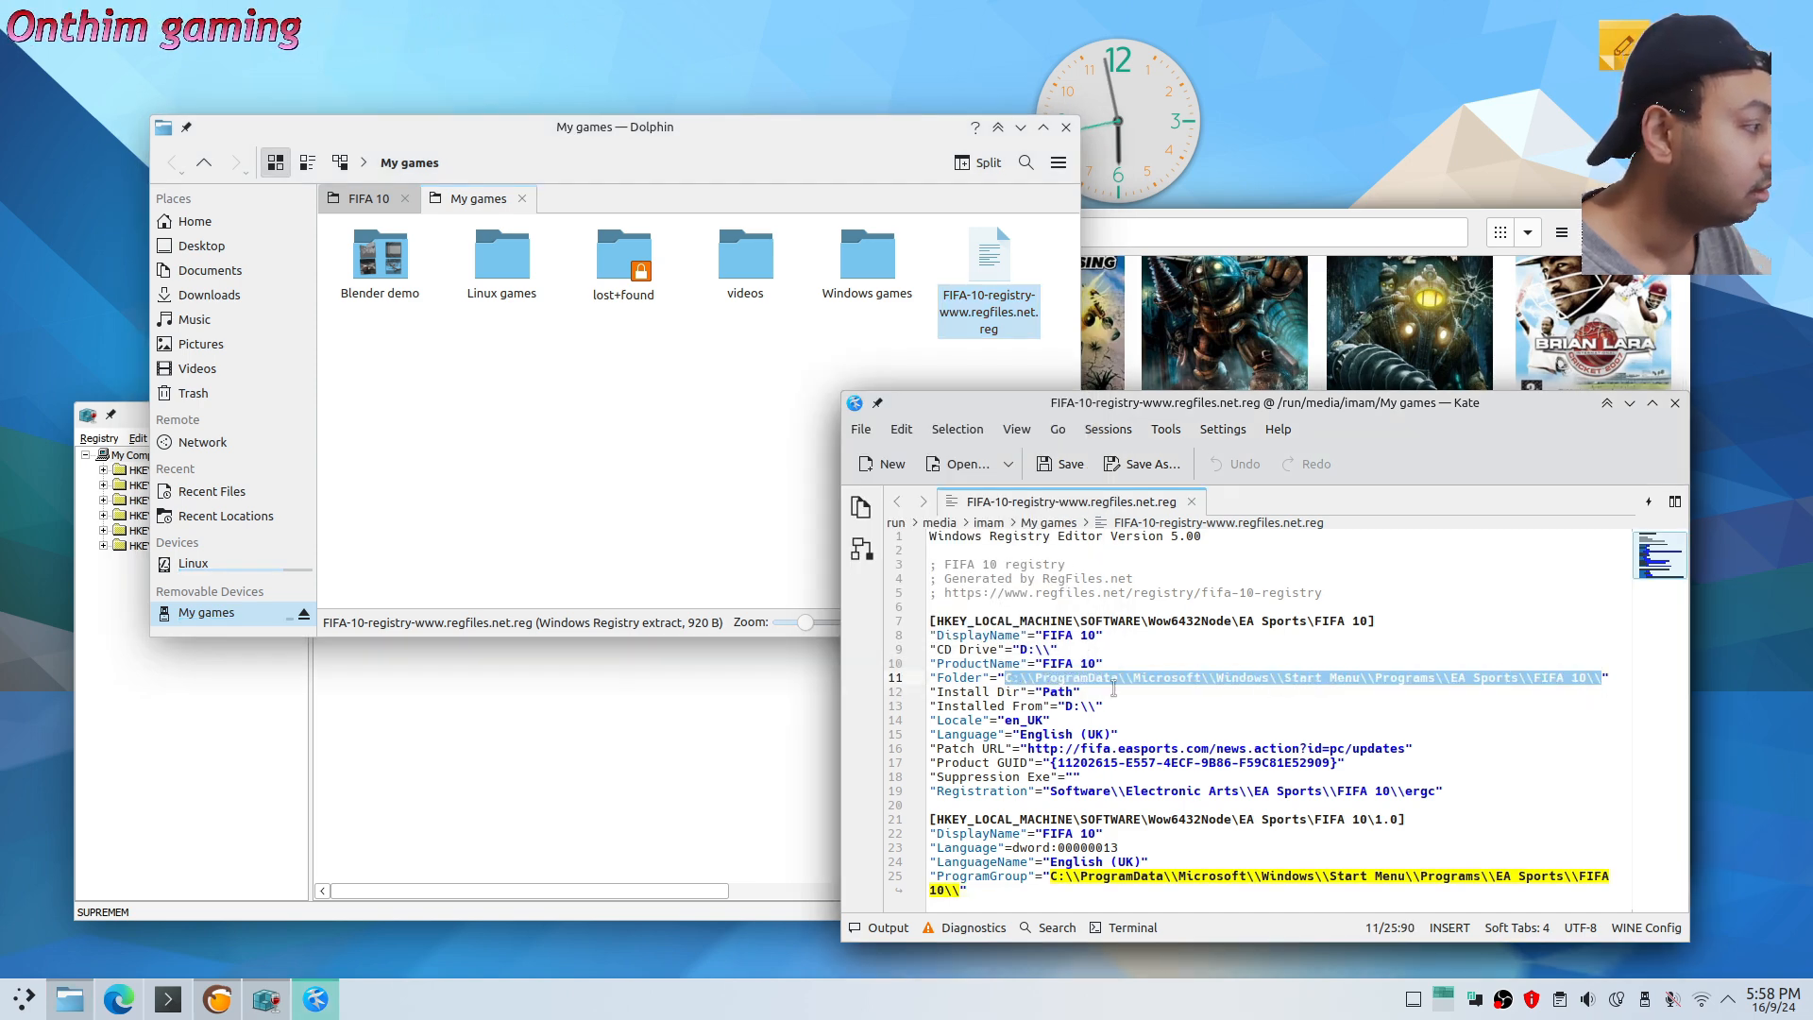
left_click(369, 199)
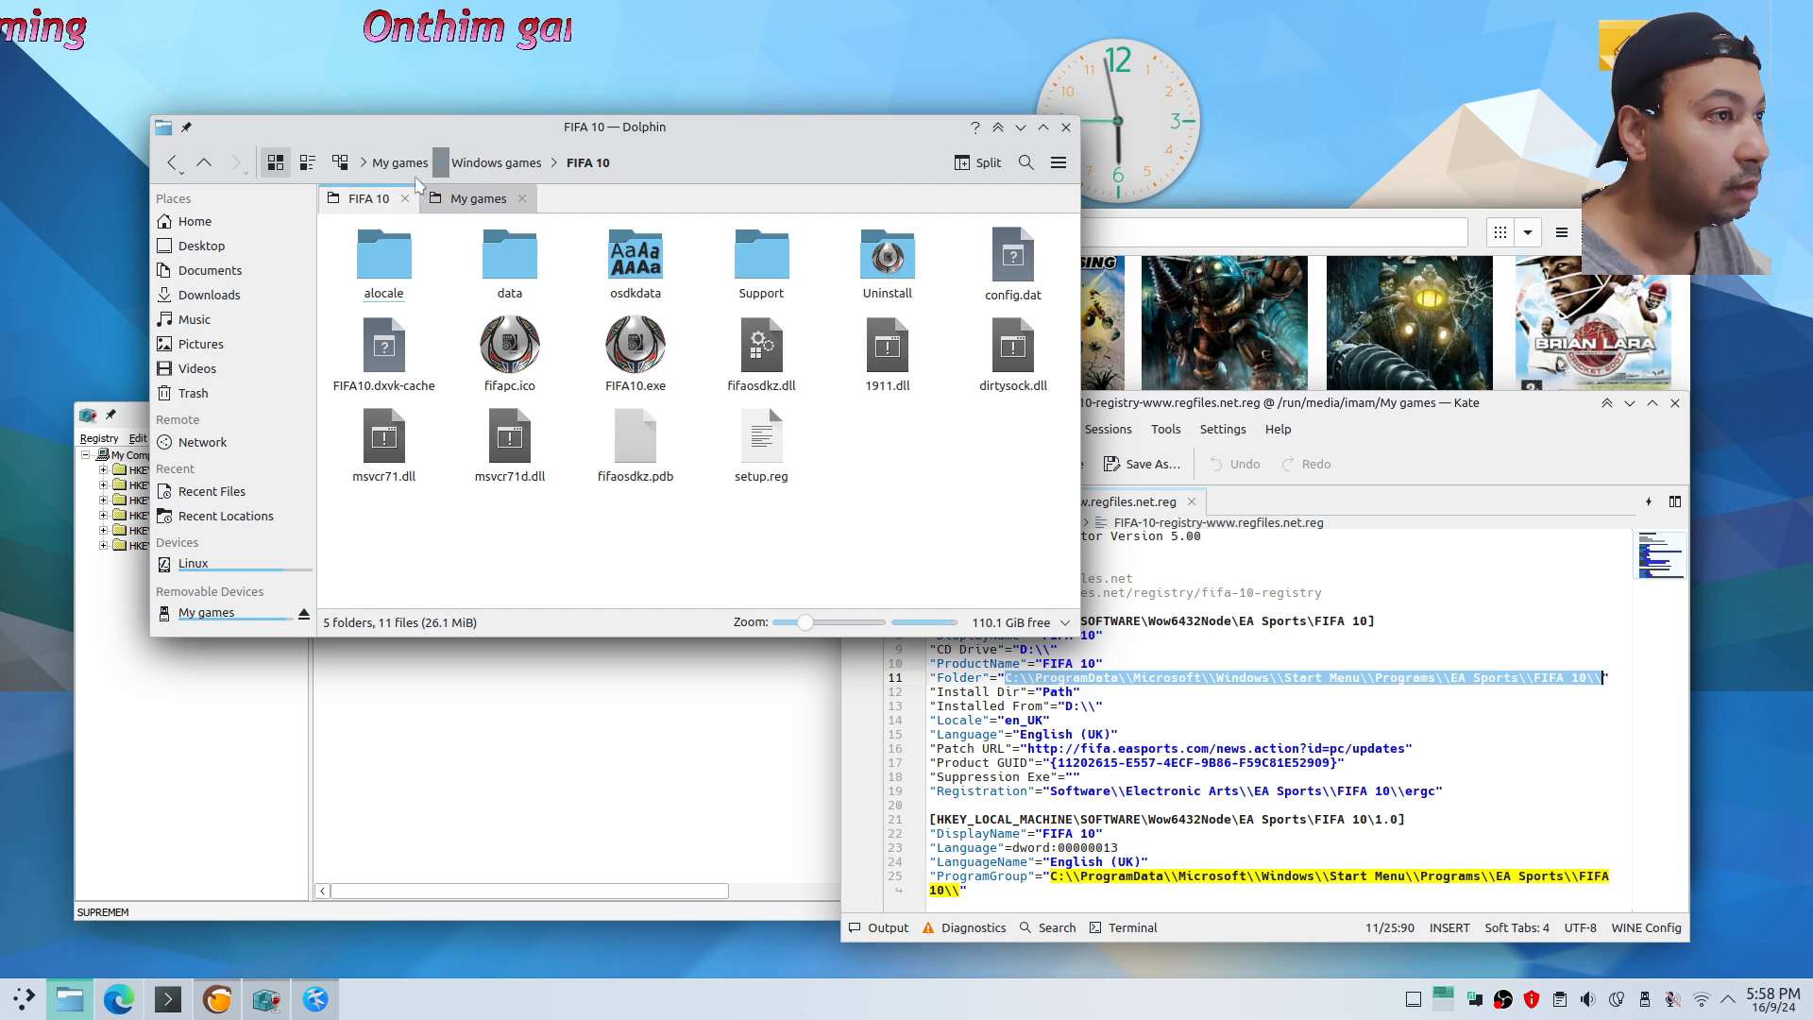
left_click_drag(644, 129, 522, 127)
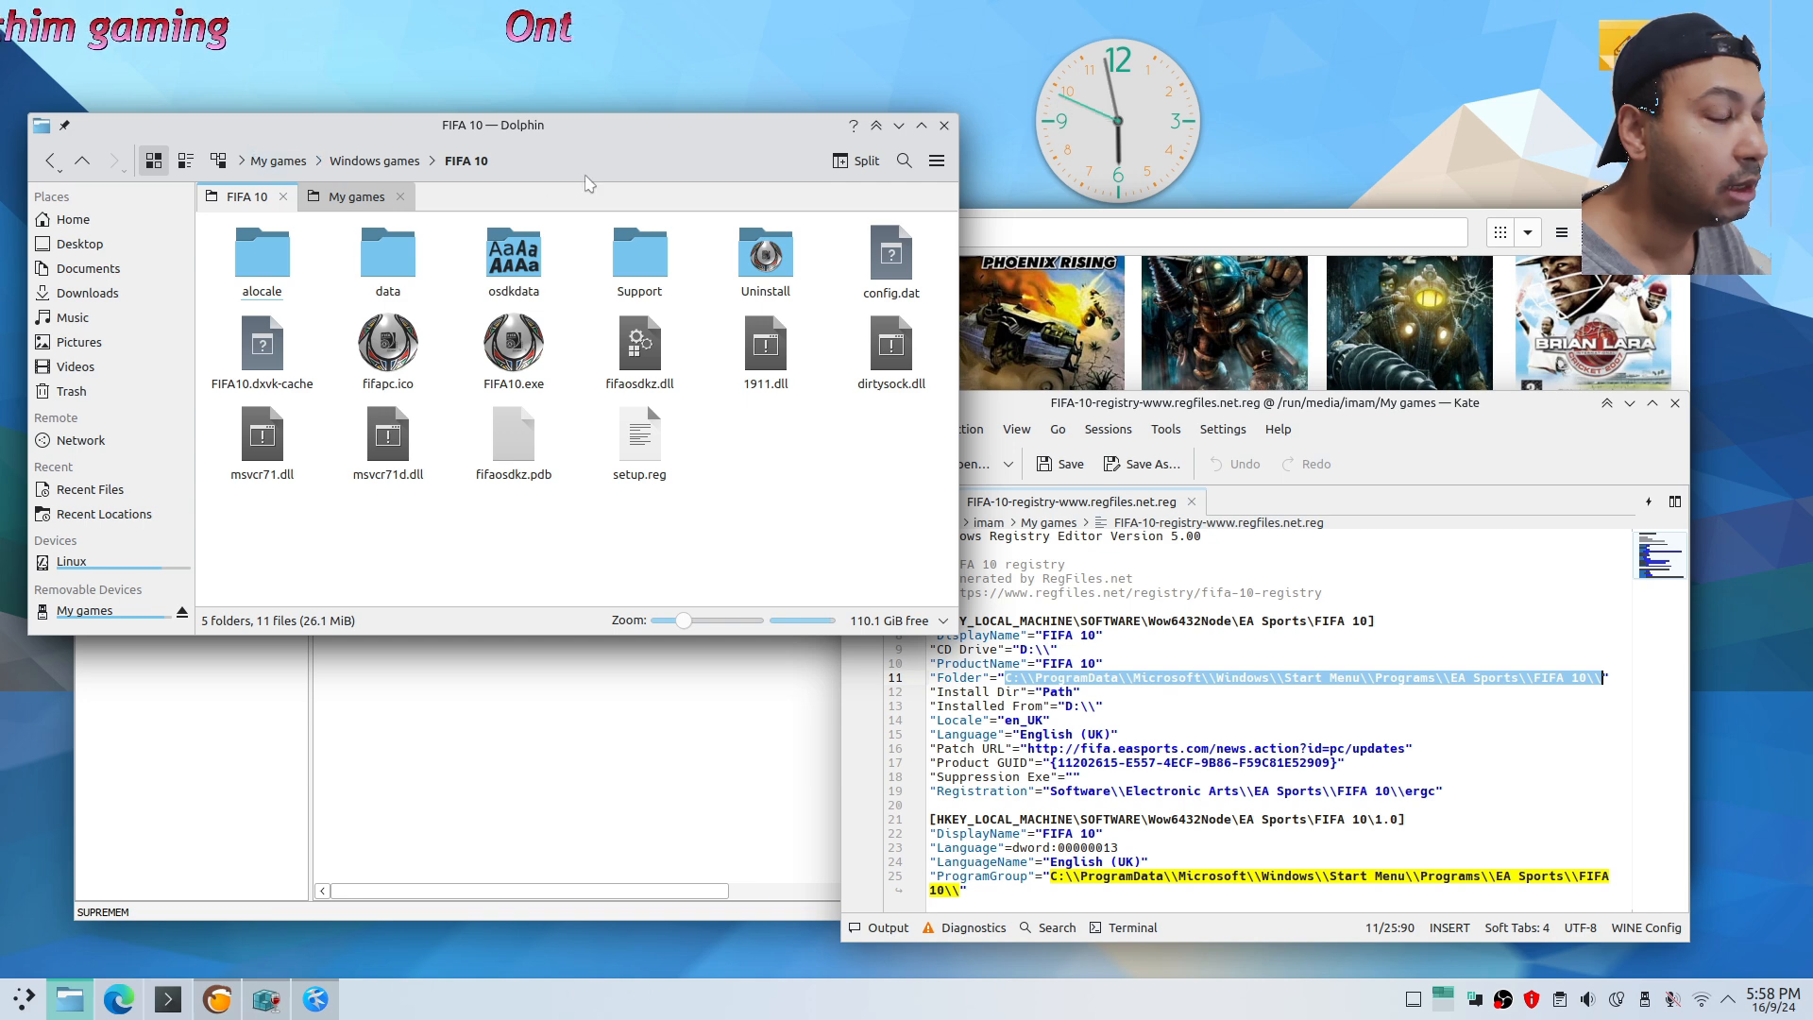
Copy the full path of the FIFA 10 game folder from Dolphin
left_click(630, 160)
left_click_drag(630, 161, 244, 158)
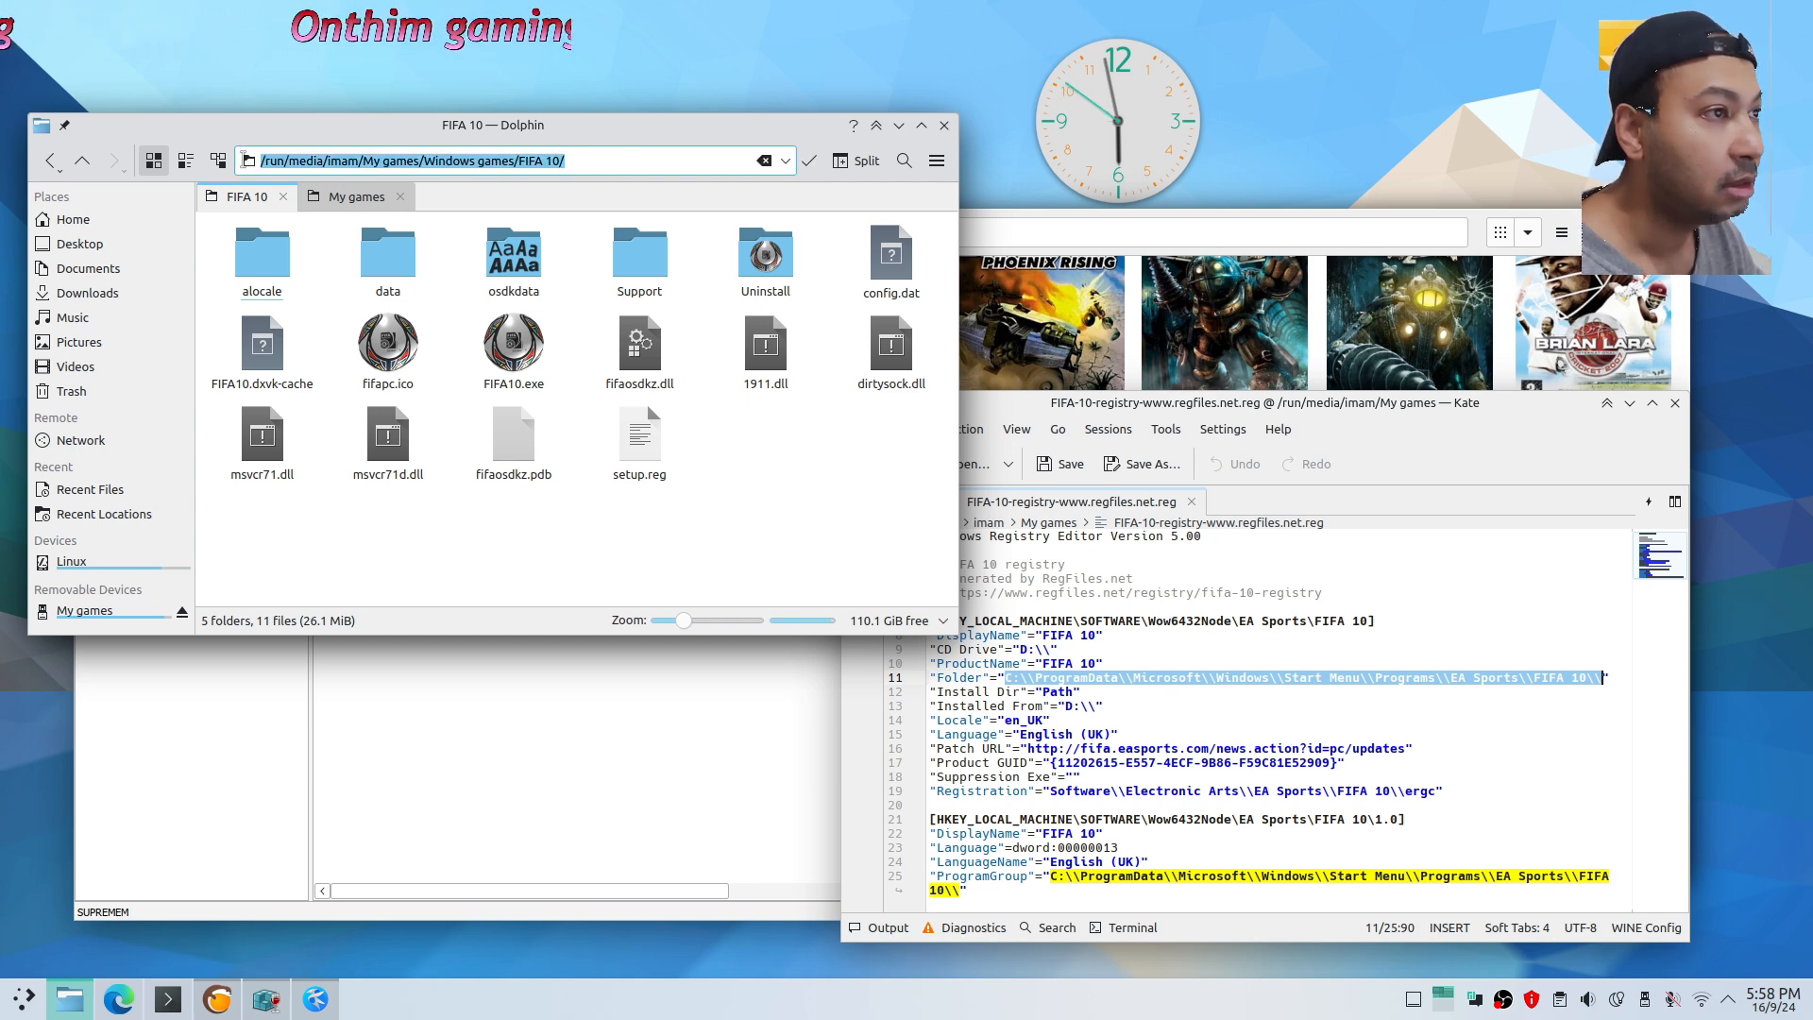
right_click(360, 163)
left_click(375, 231)
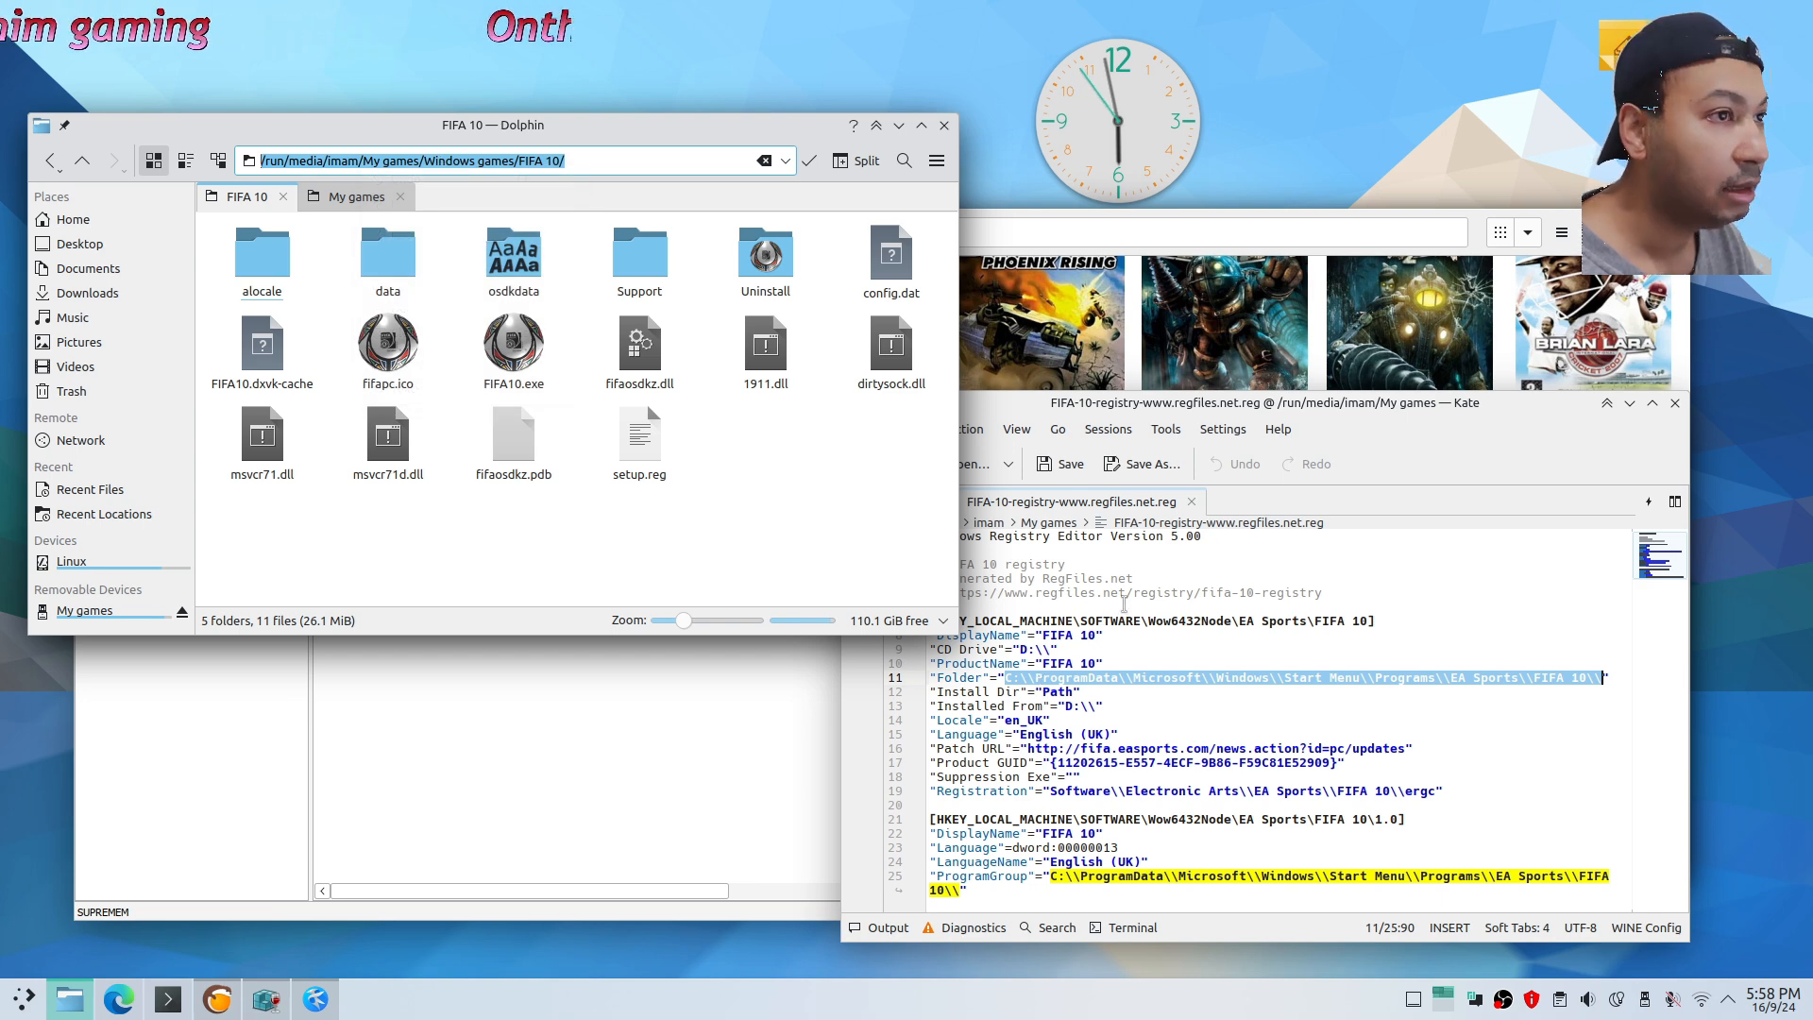
Set the registry's Folder value to drive Z: followed by the copied FIFA 10 game folder path
left_click(1054, 691)
double_click(1007, 678)
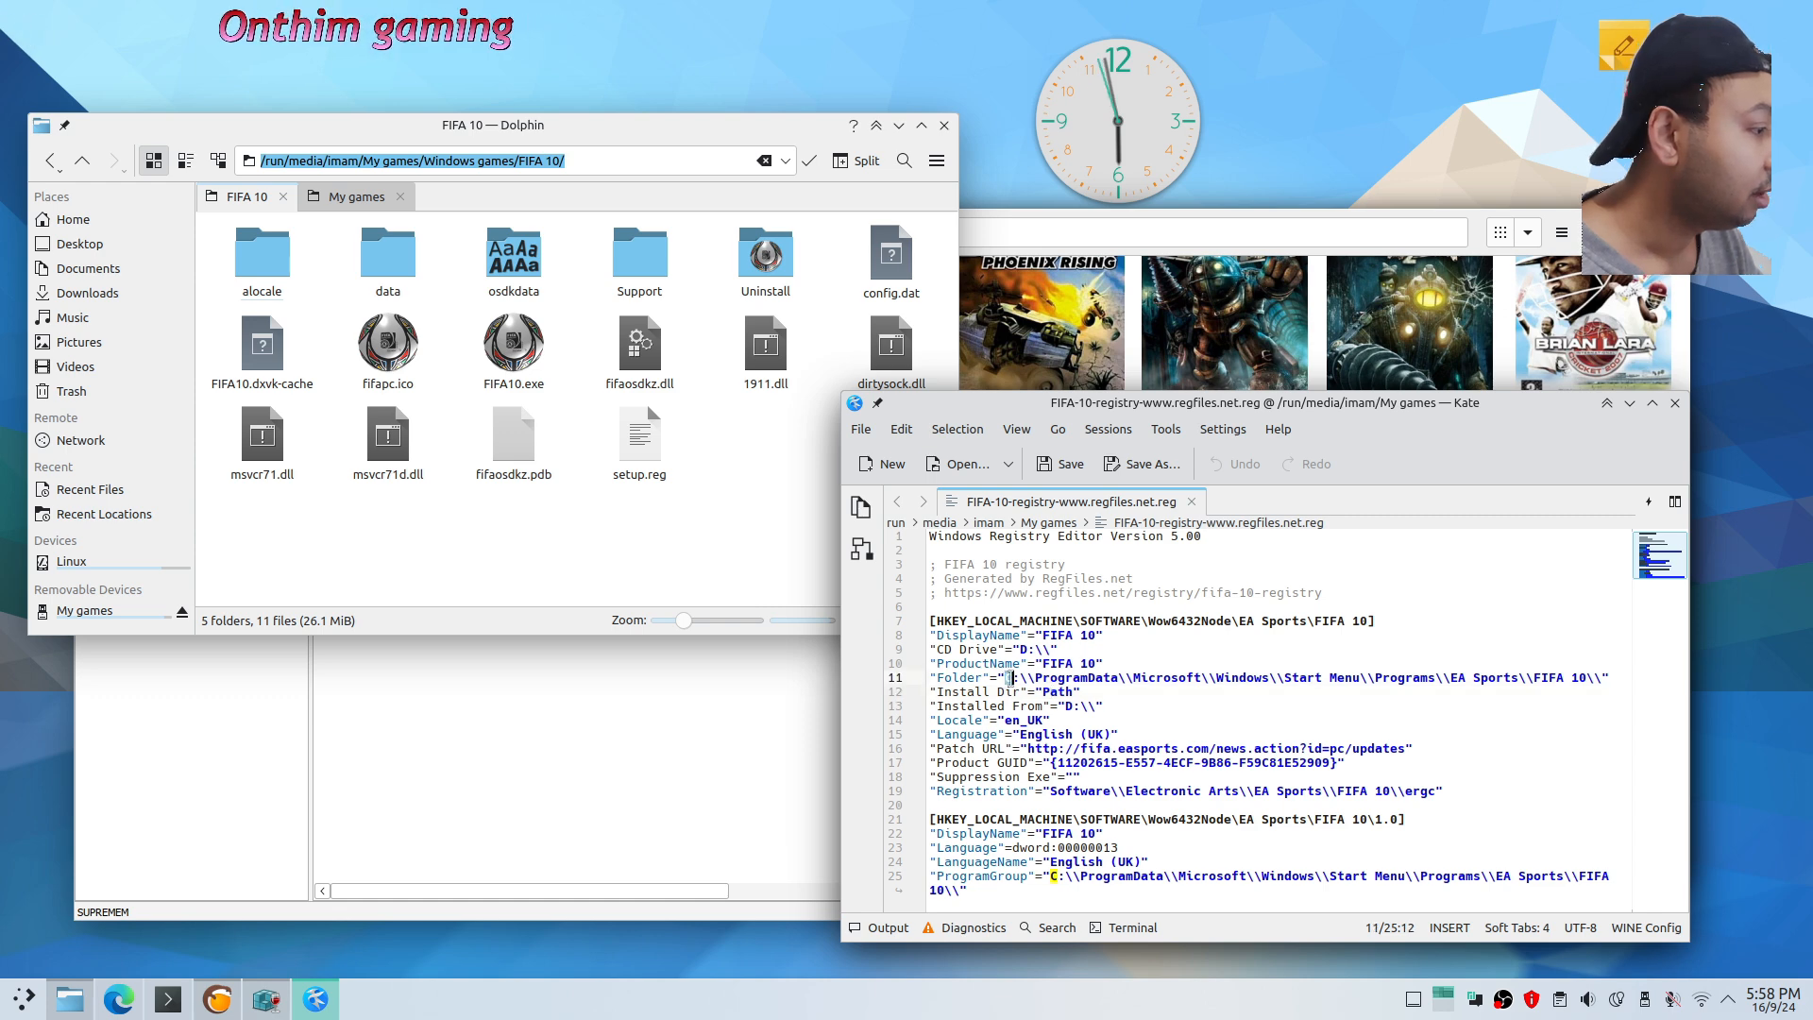
type("Z")
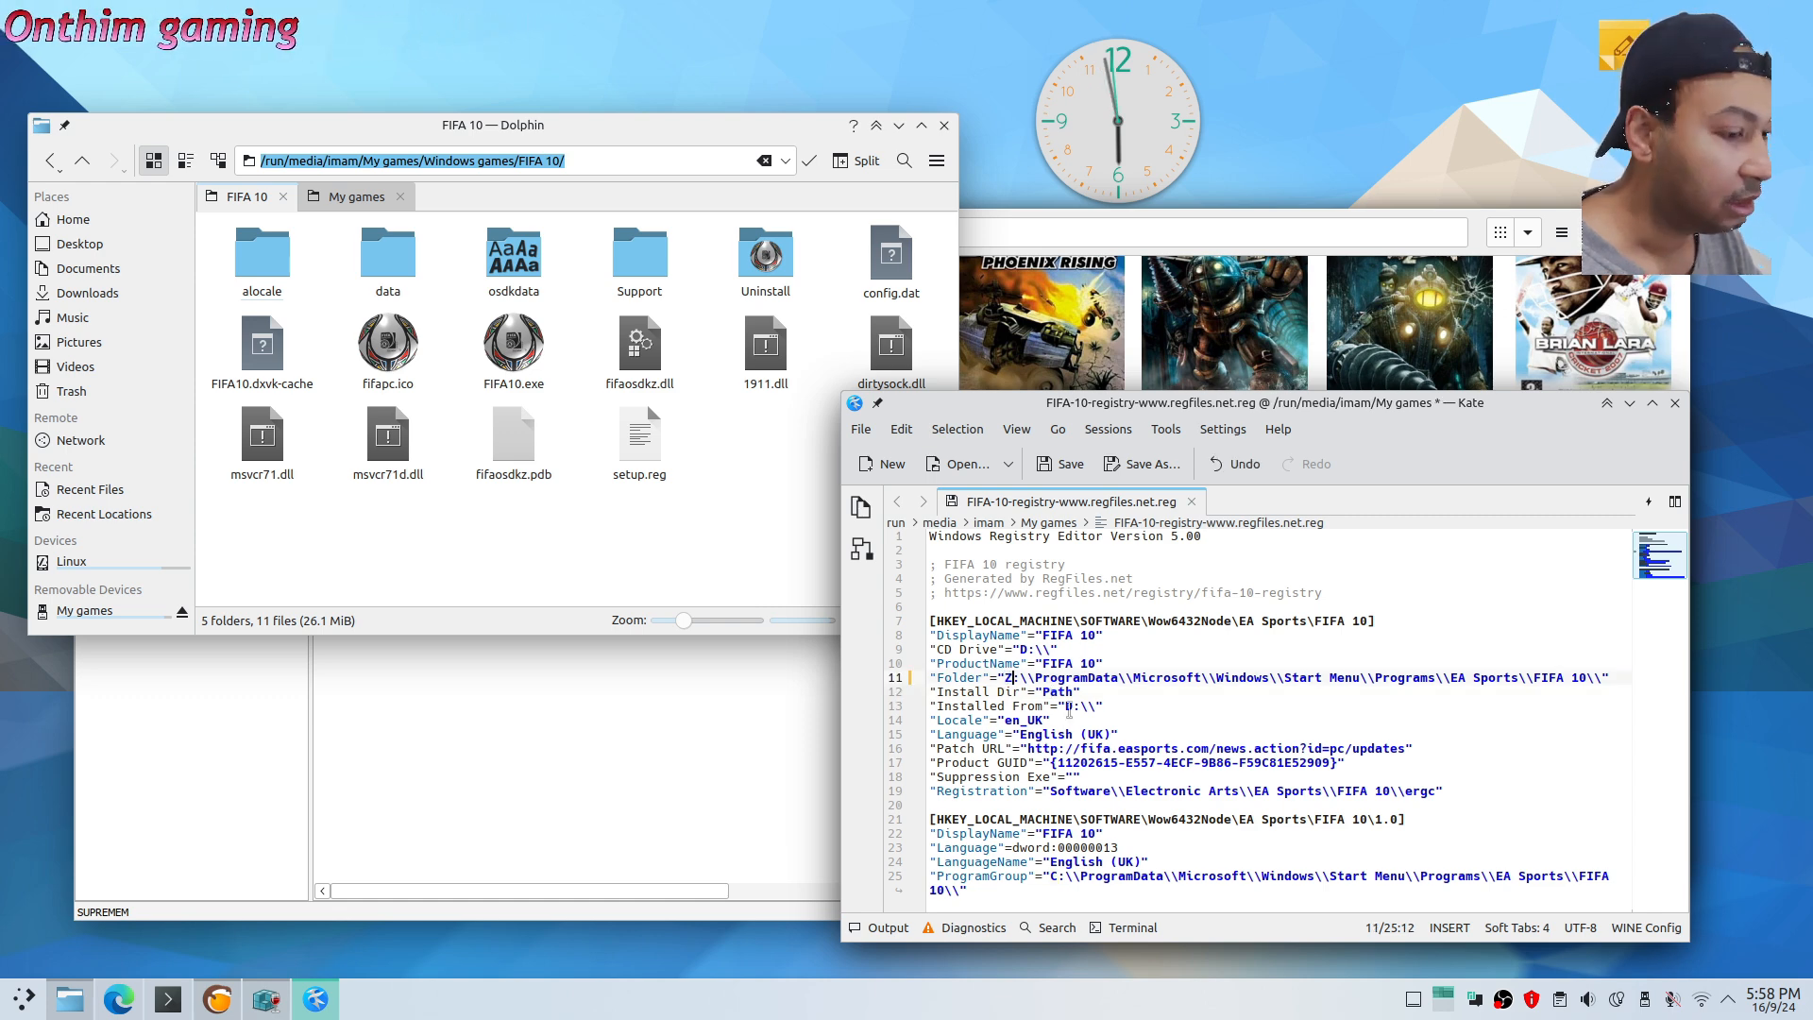
left_click(265, 160)
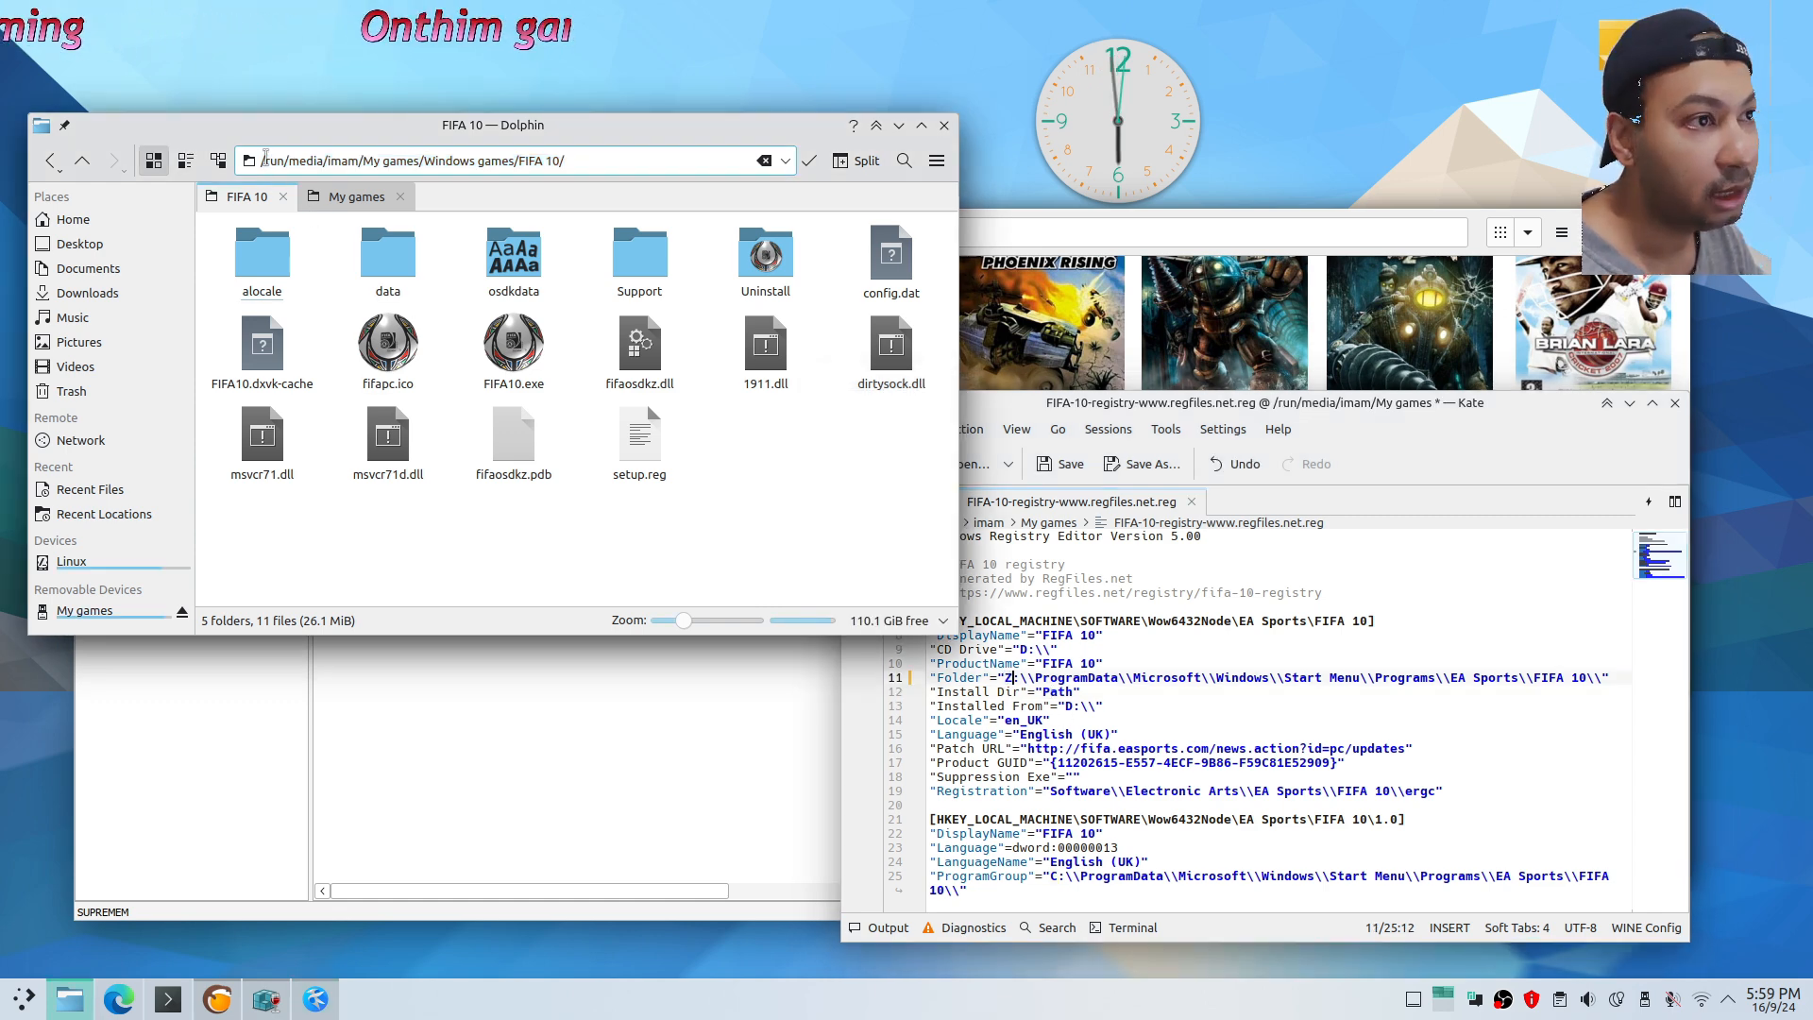
left_click(1064, 678)
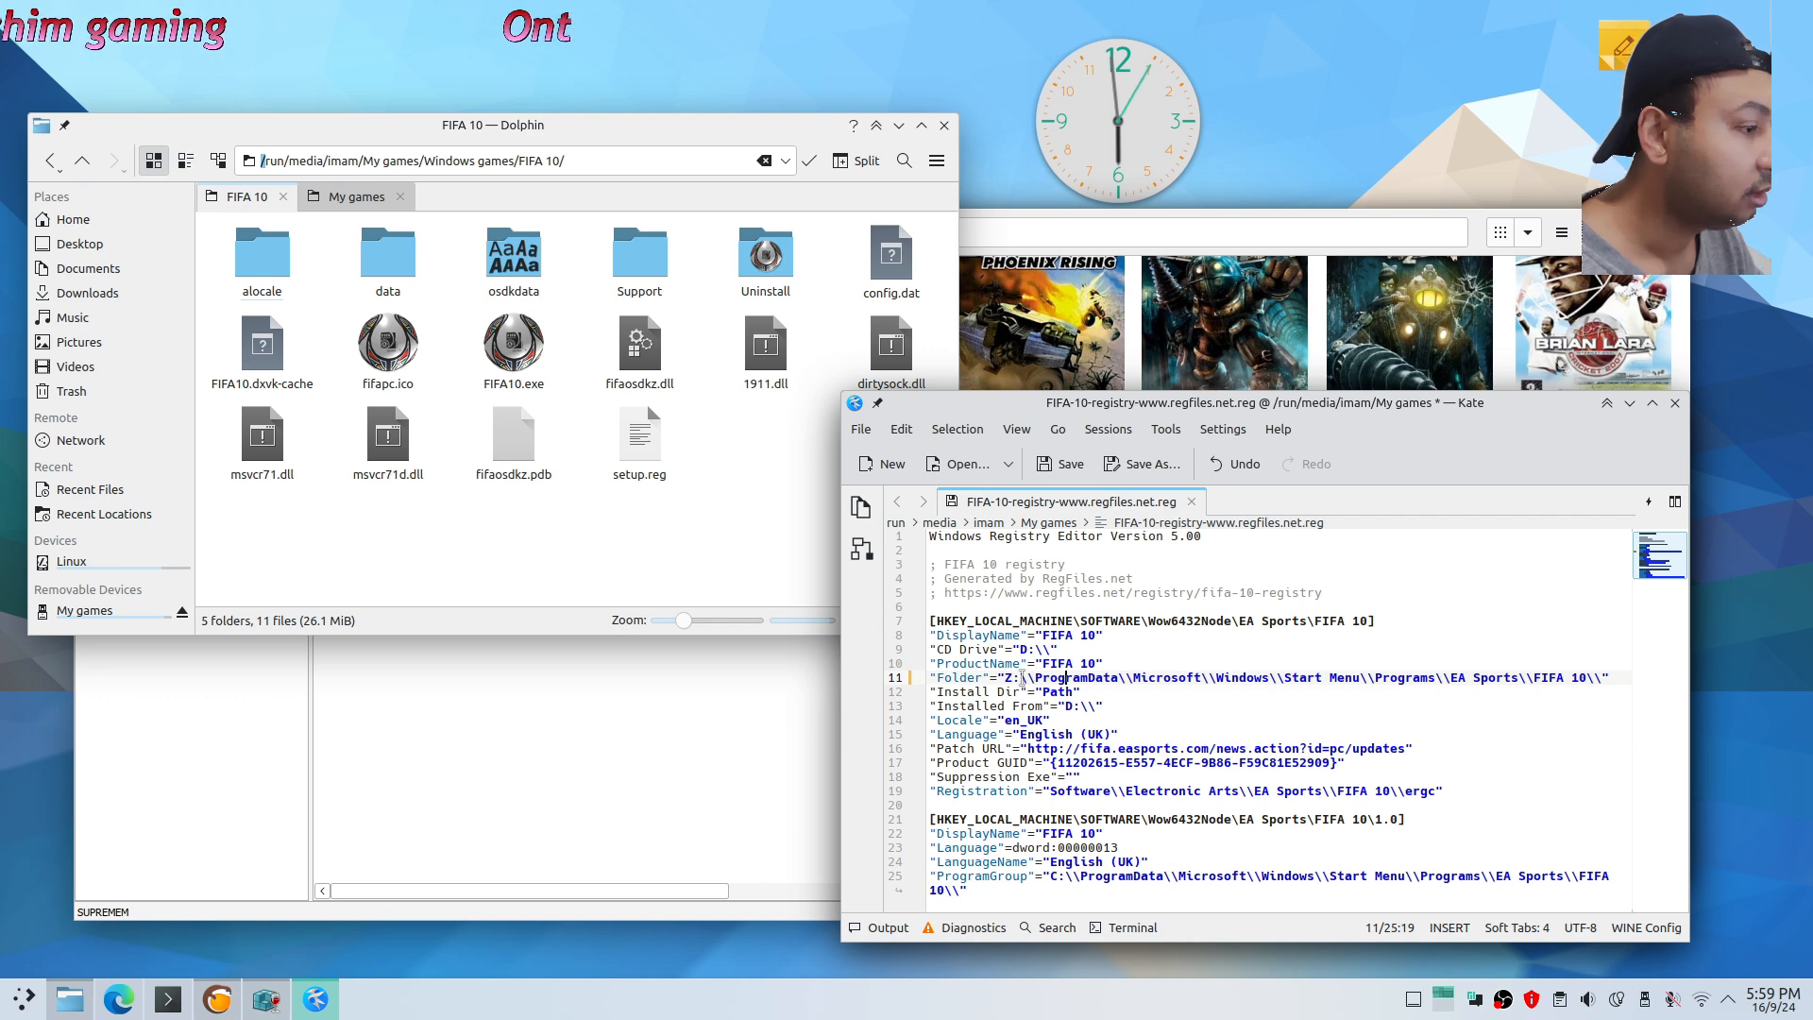
left_click_drag(1020, 677, 1603, 676)
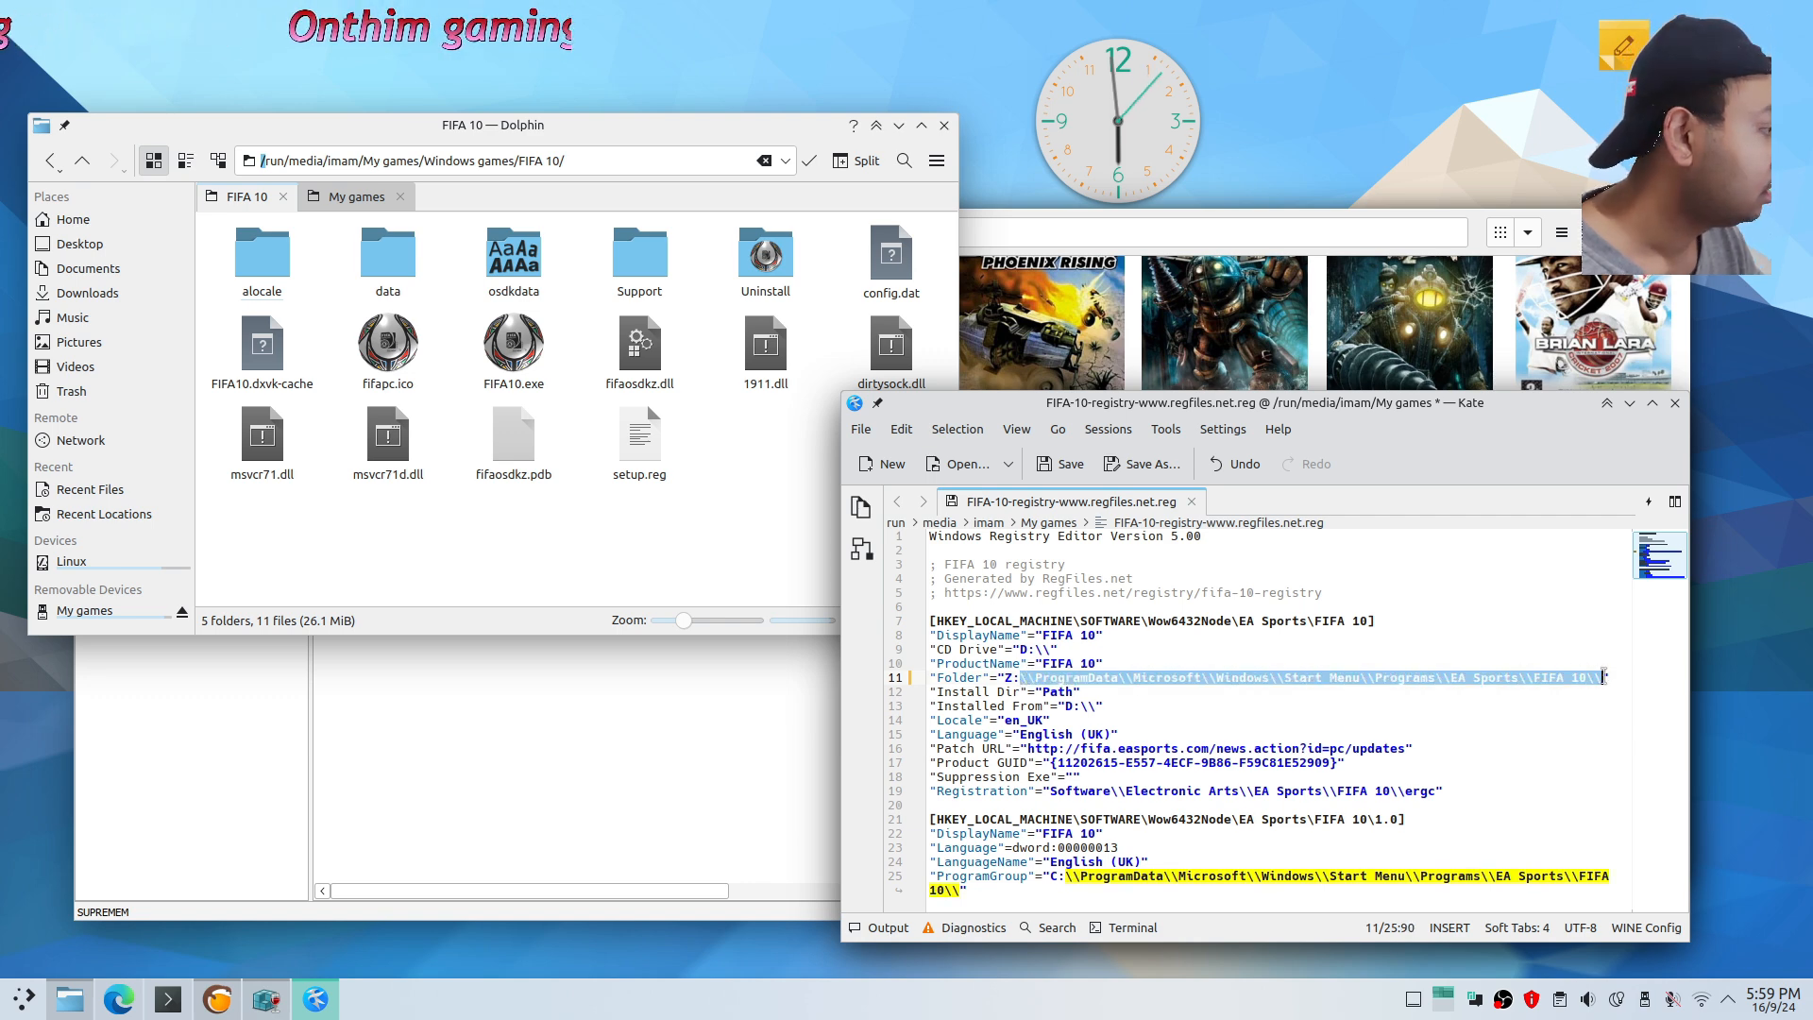
key("ctrl+v")
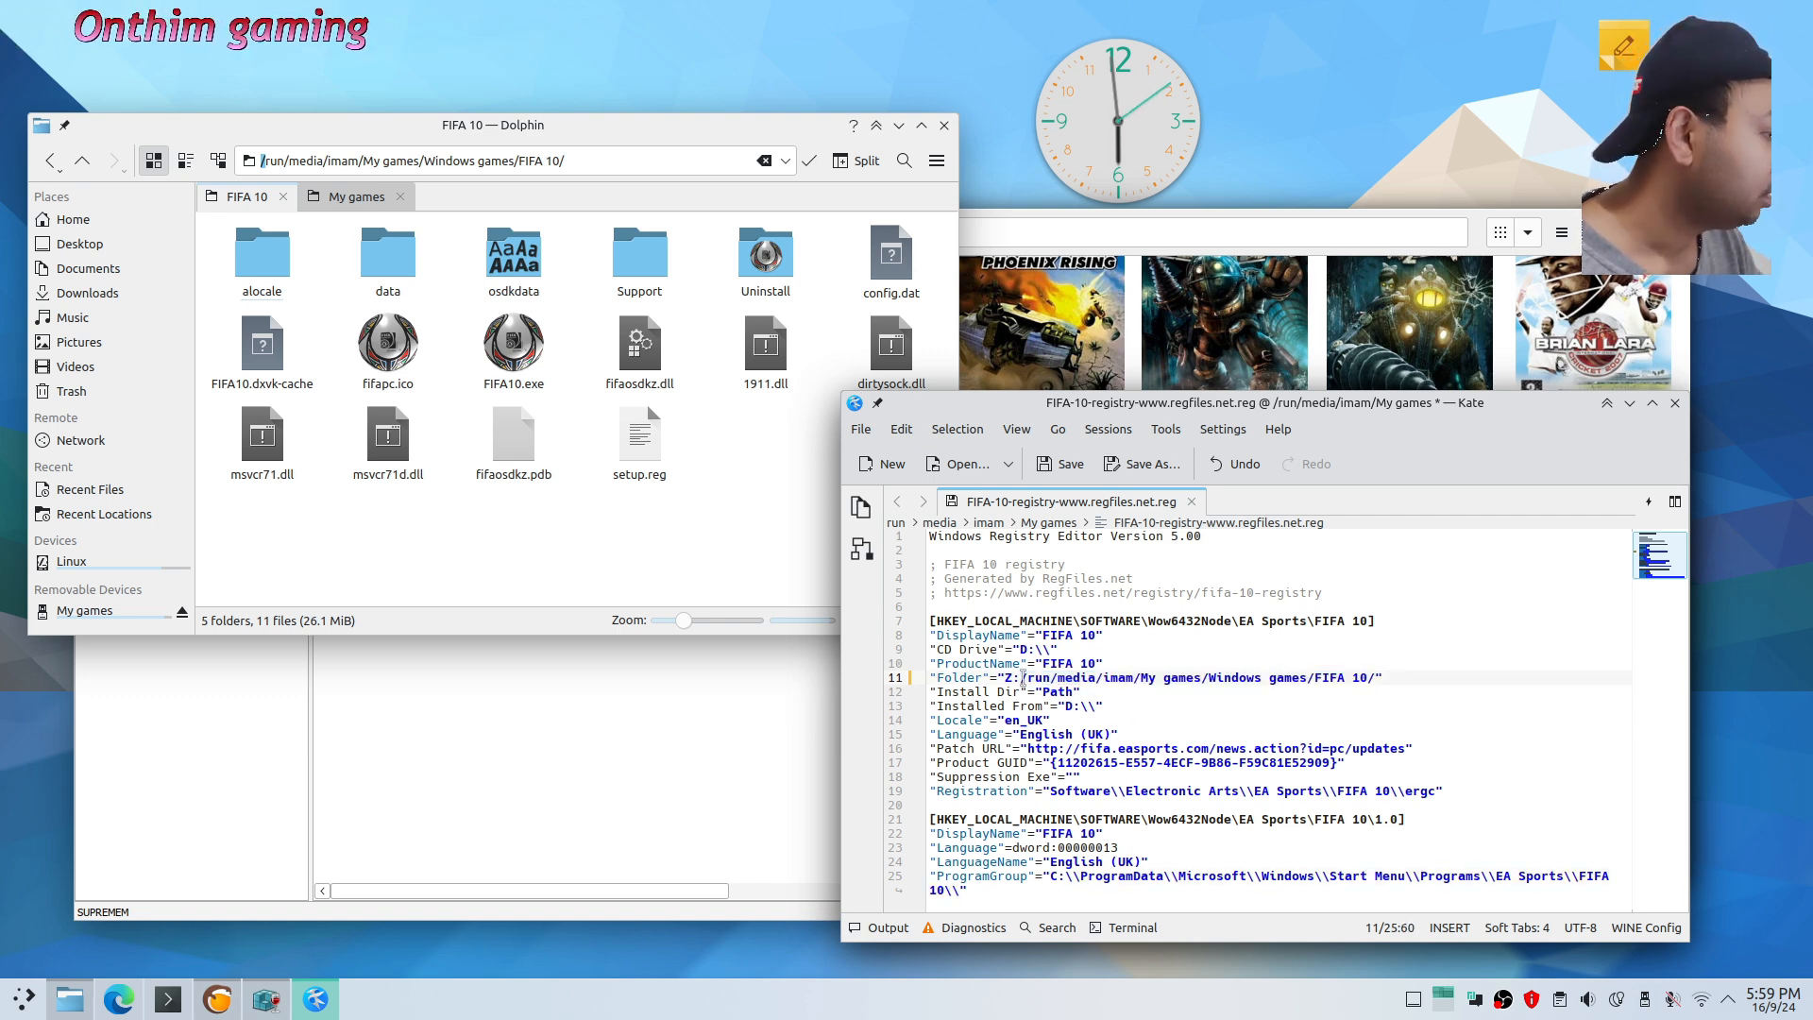
Replace every forward slash in the registry's Folder path with a double backslash, from after Z: through the end of the FIFA 10 path
left_click(1028, 677)
key("BackSpace")
type("\\\\")
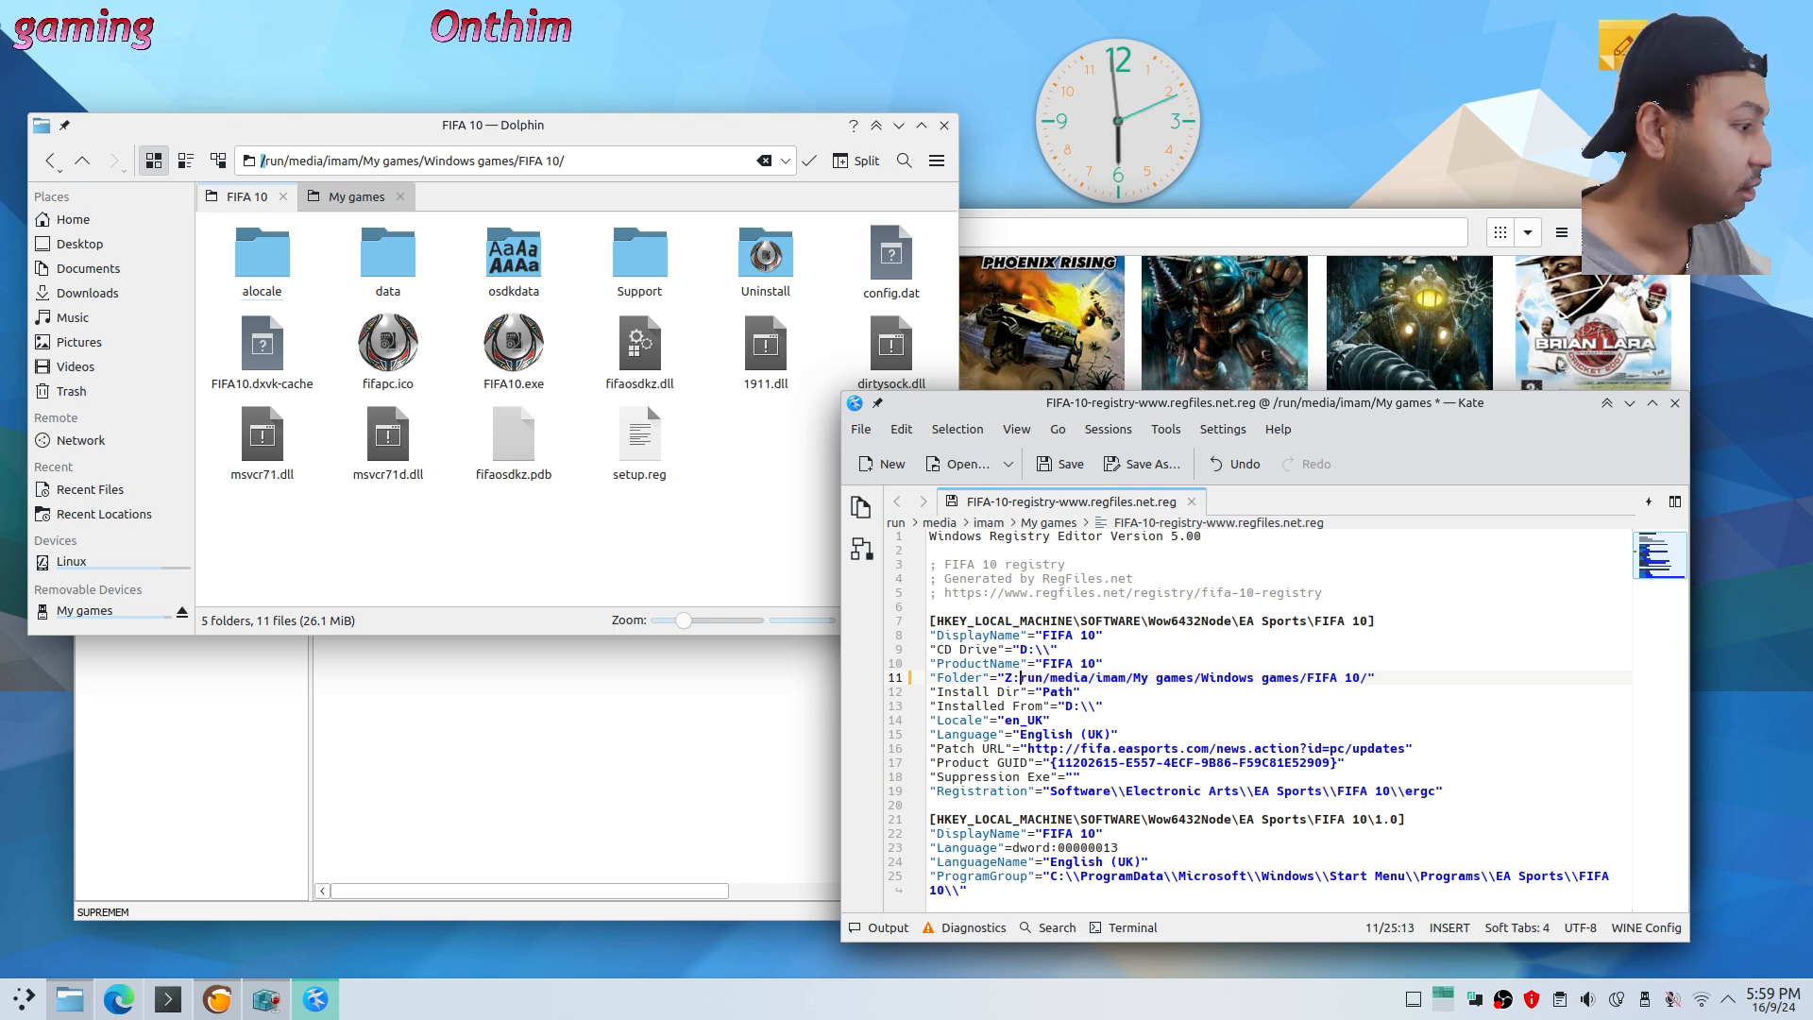
key("Right")
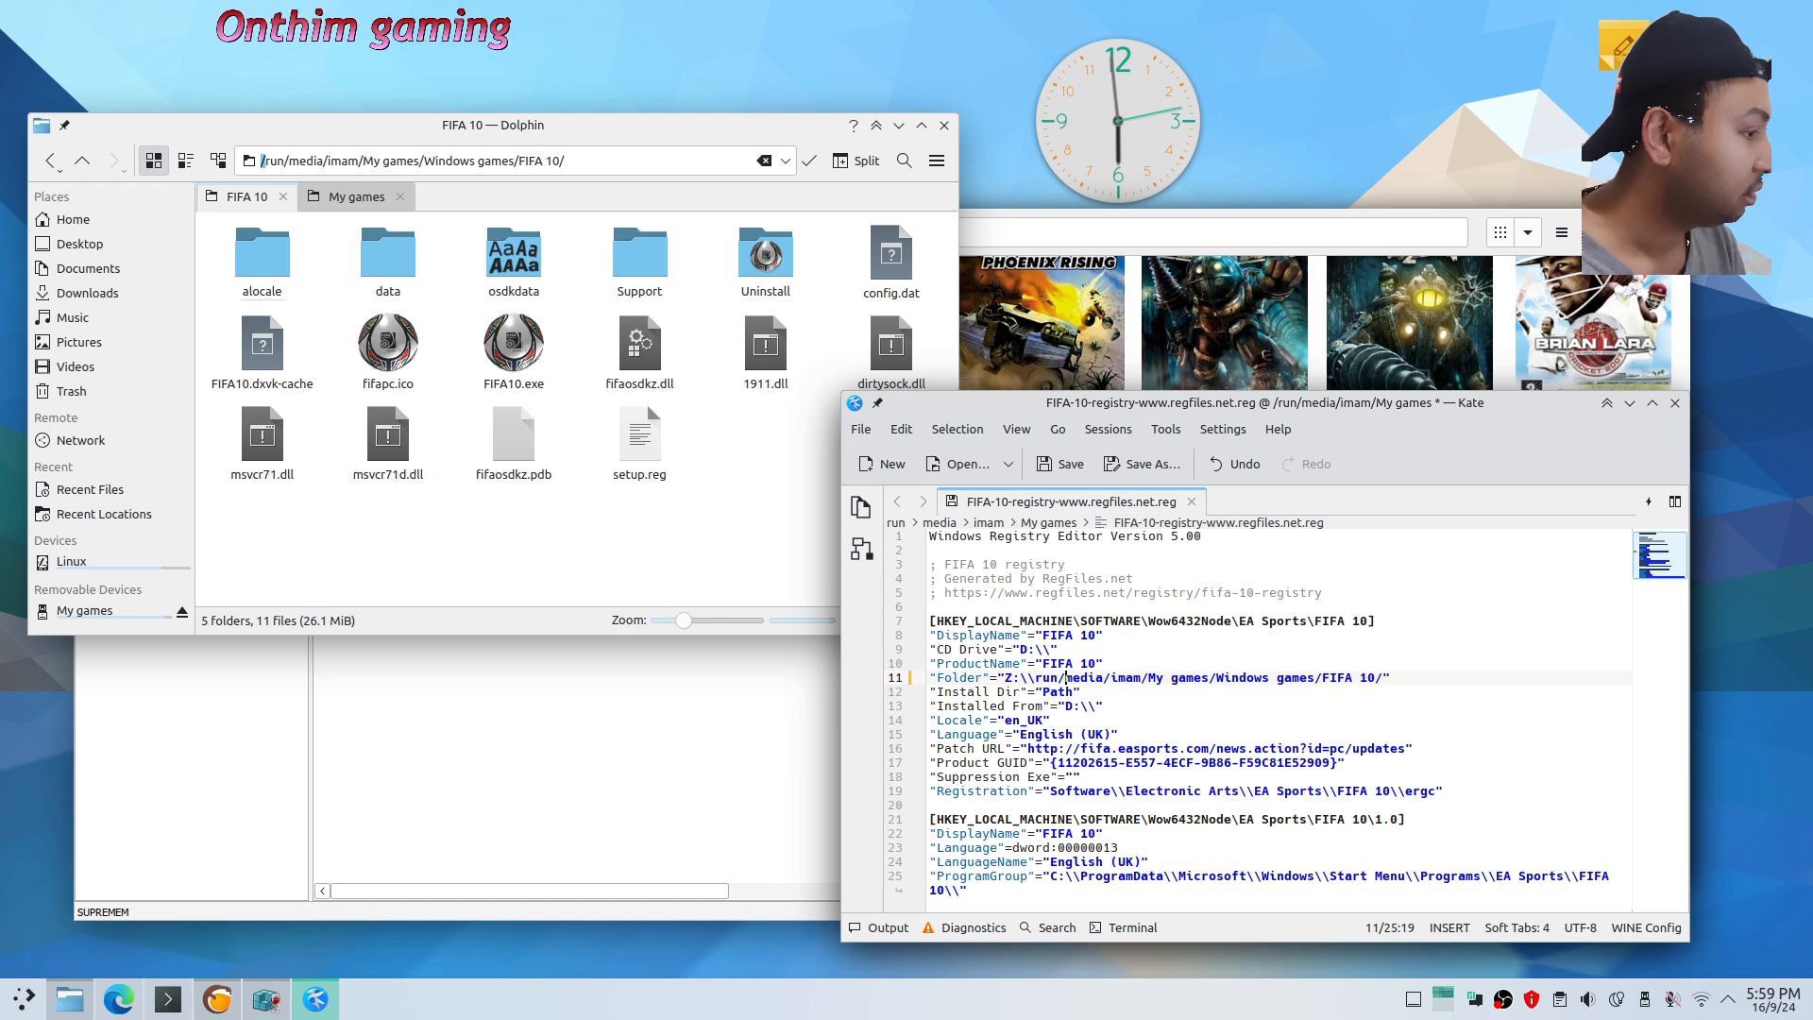
key("Delete")
type("\\\\")
key("Right")
key("Right")
key("Right")
key("Right")
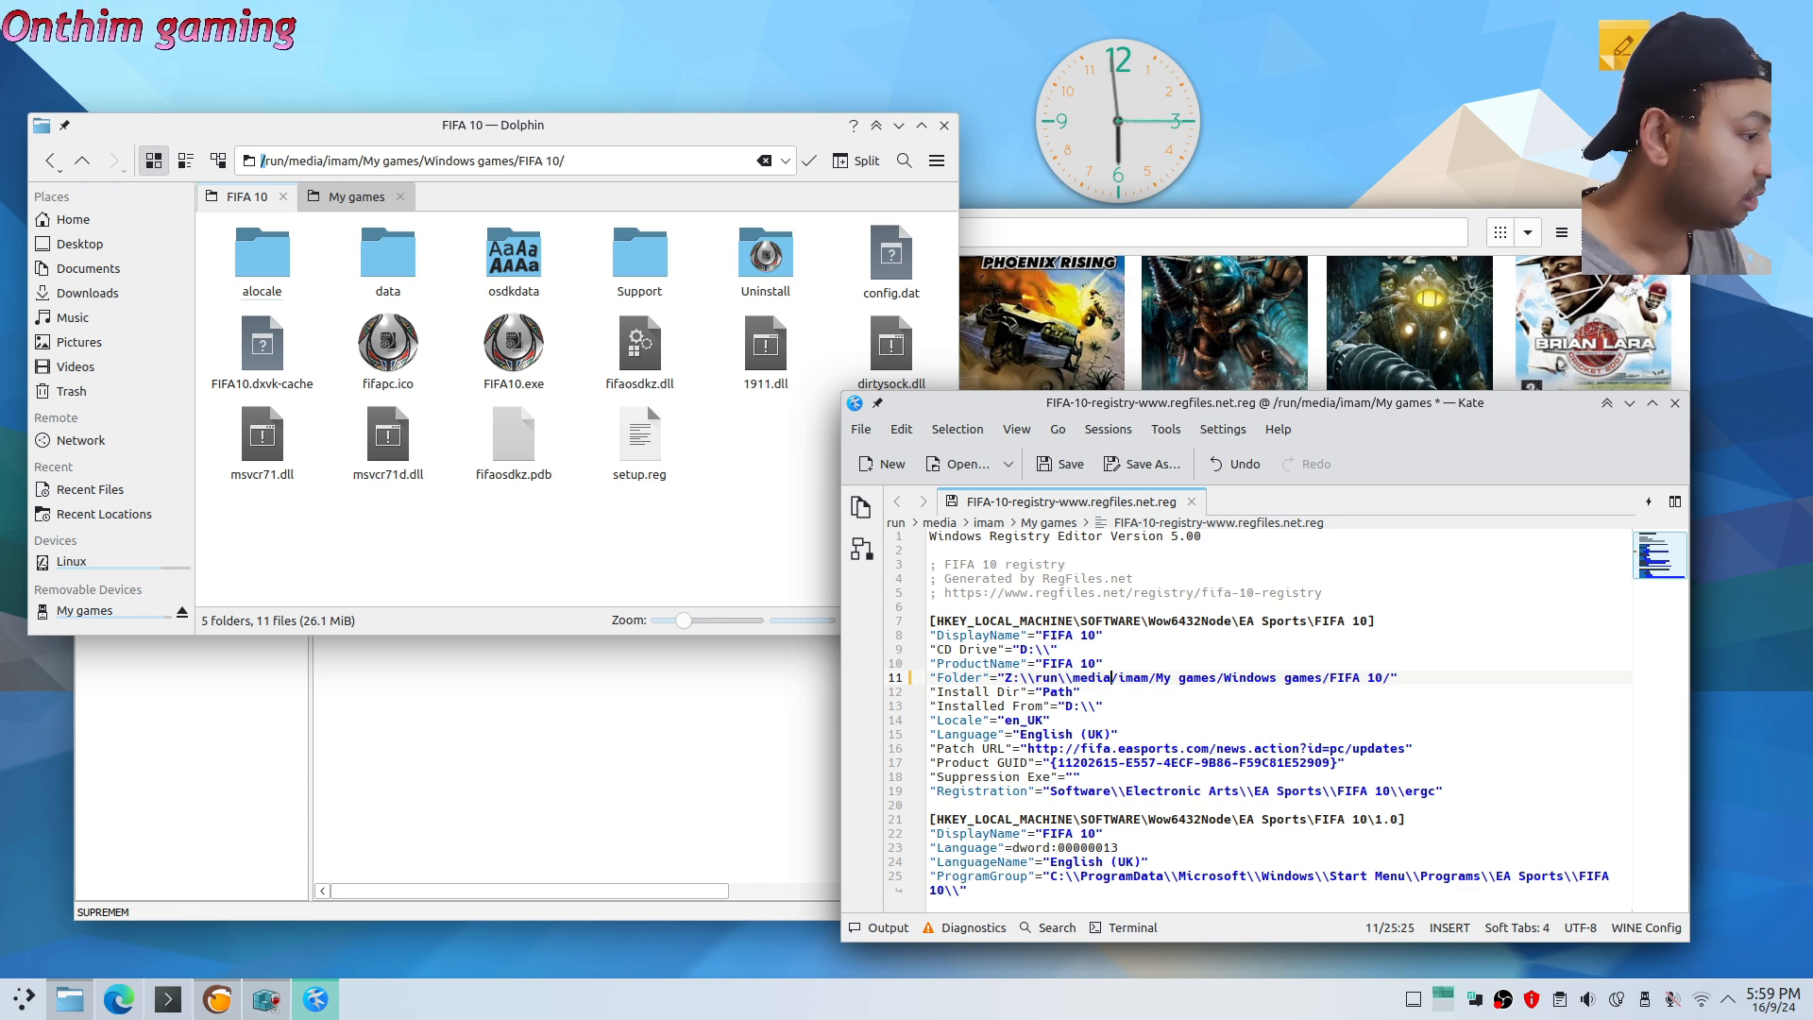
key("Delete")
type("\\\\")
key("Right")
key("Right")
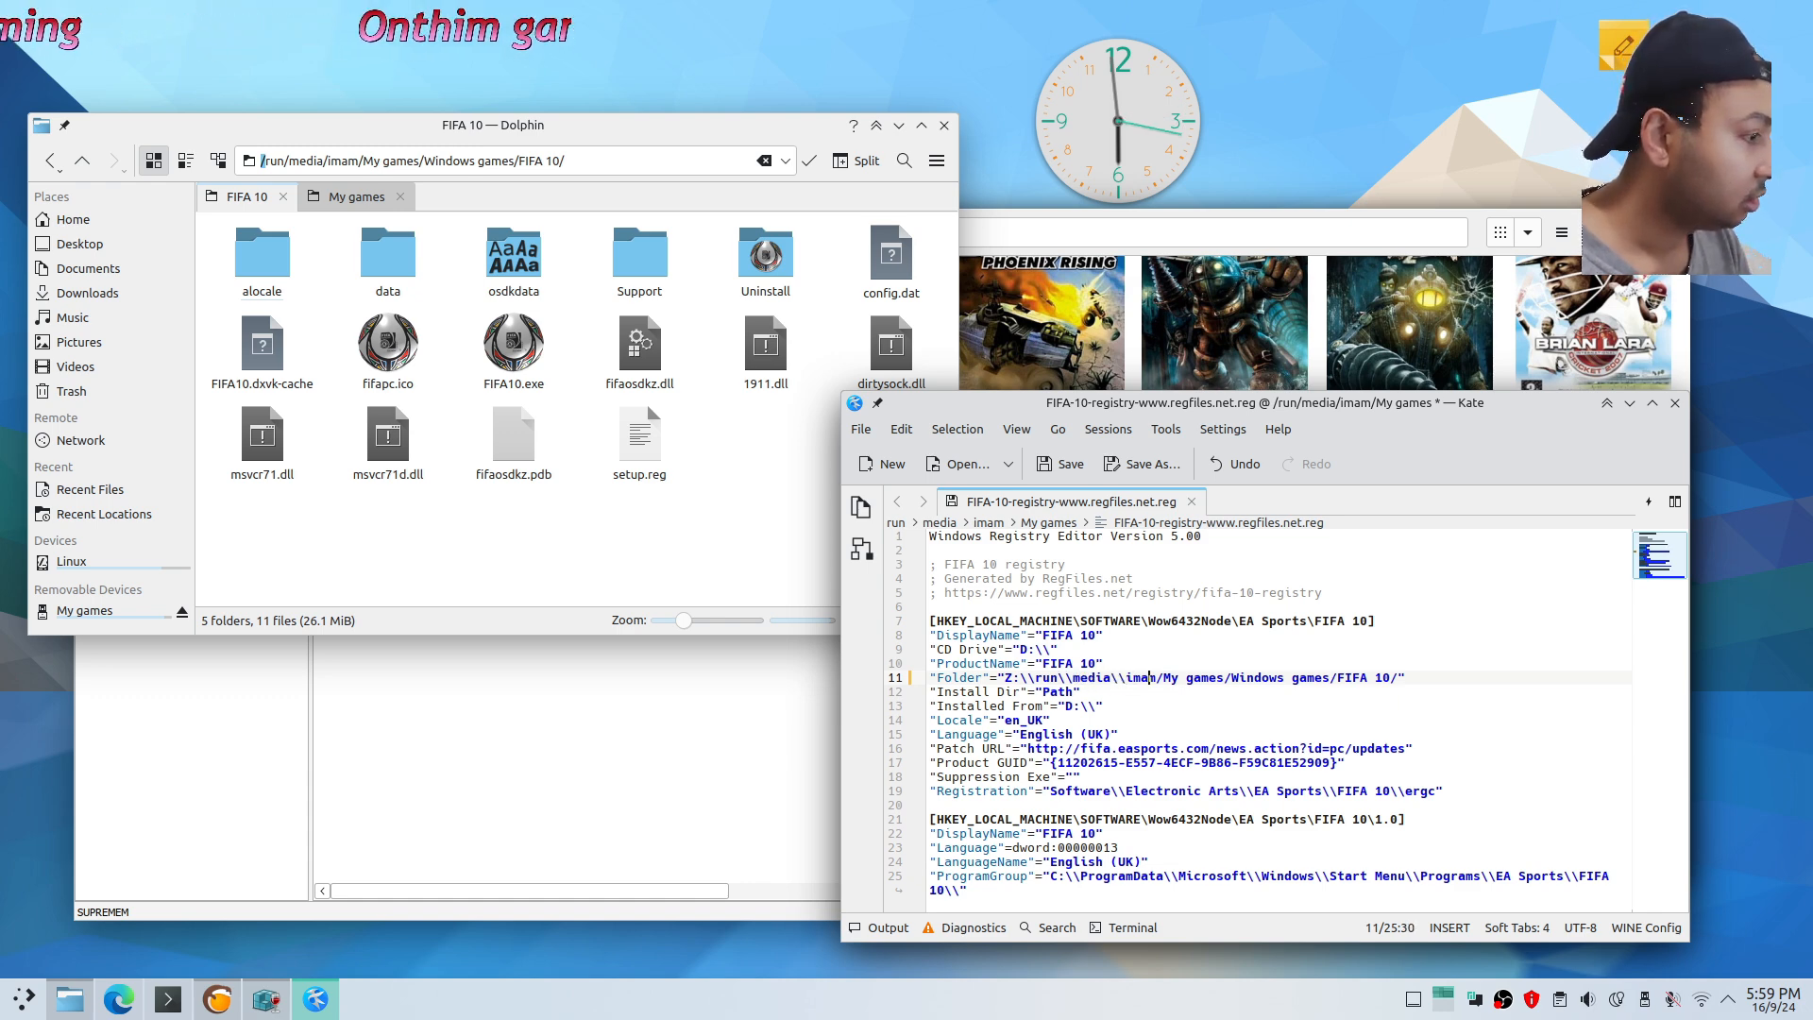
key("BackSpace")
type("\\\\")
key("Right")
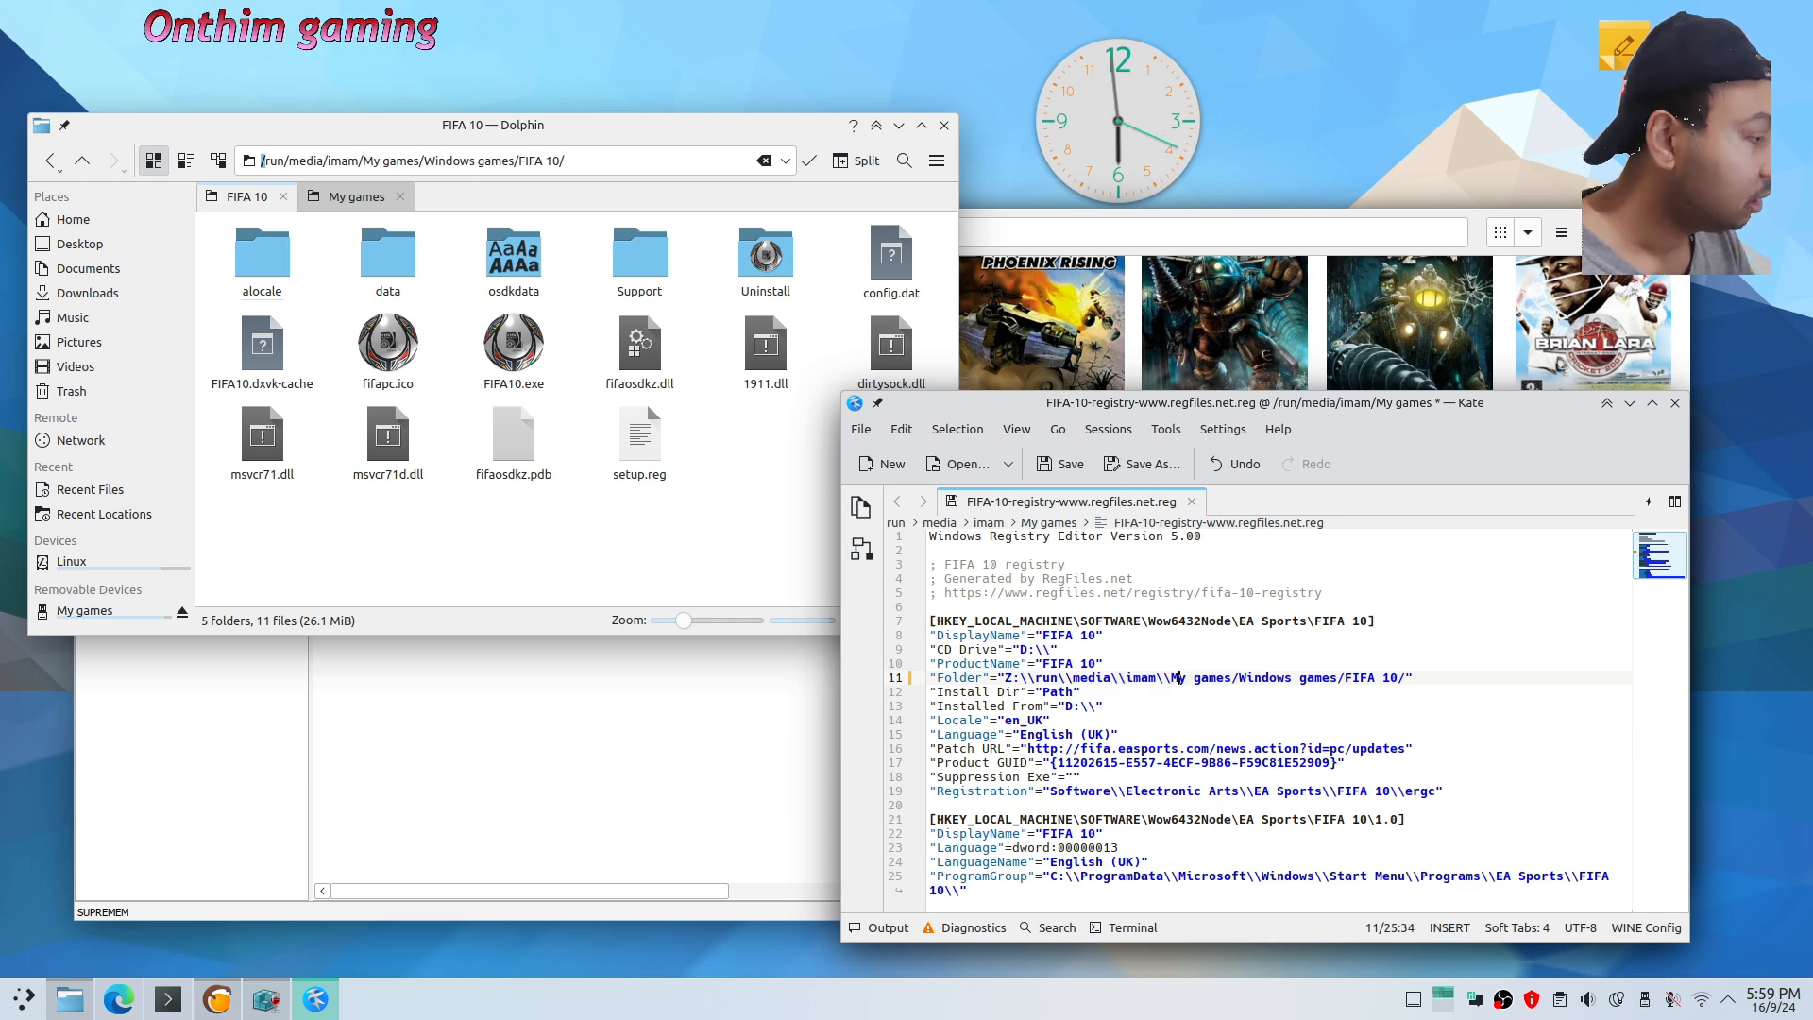
key("BackSpace")
type("\\\\")
key("Right")
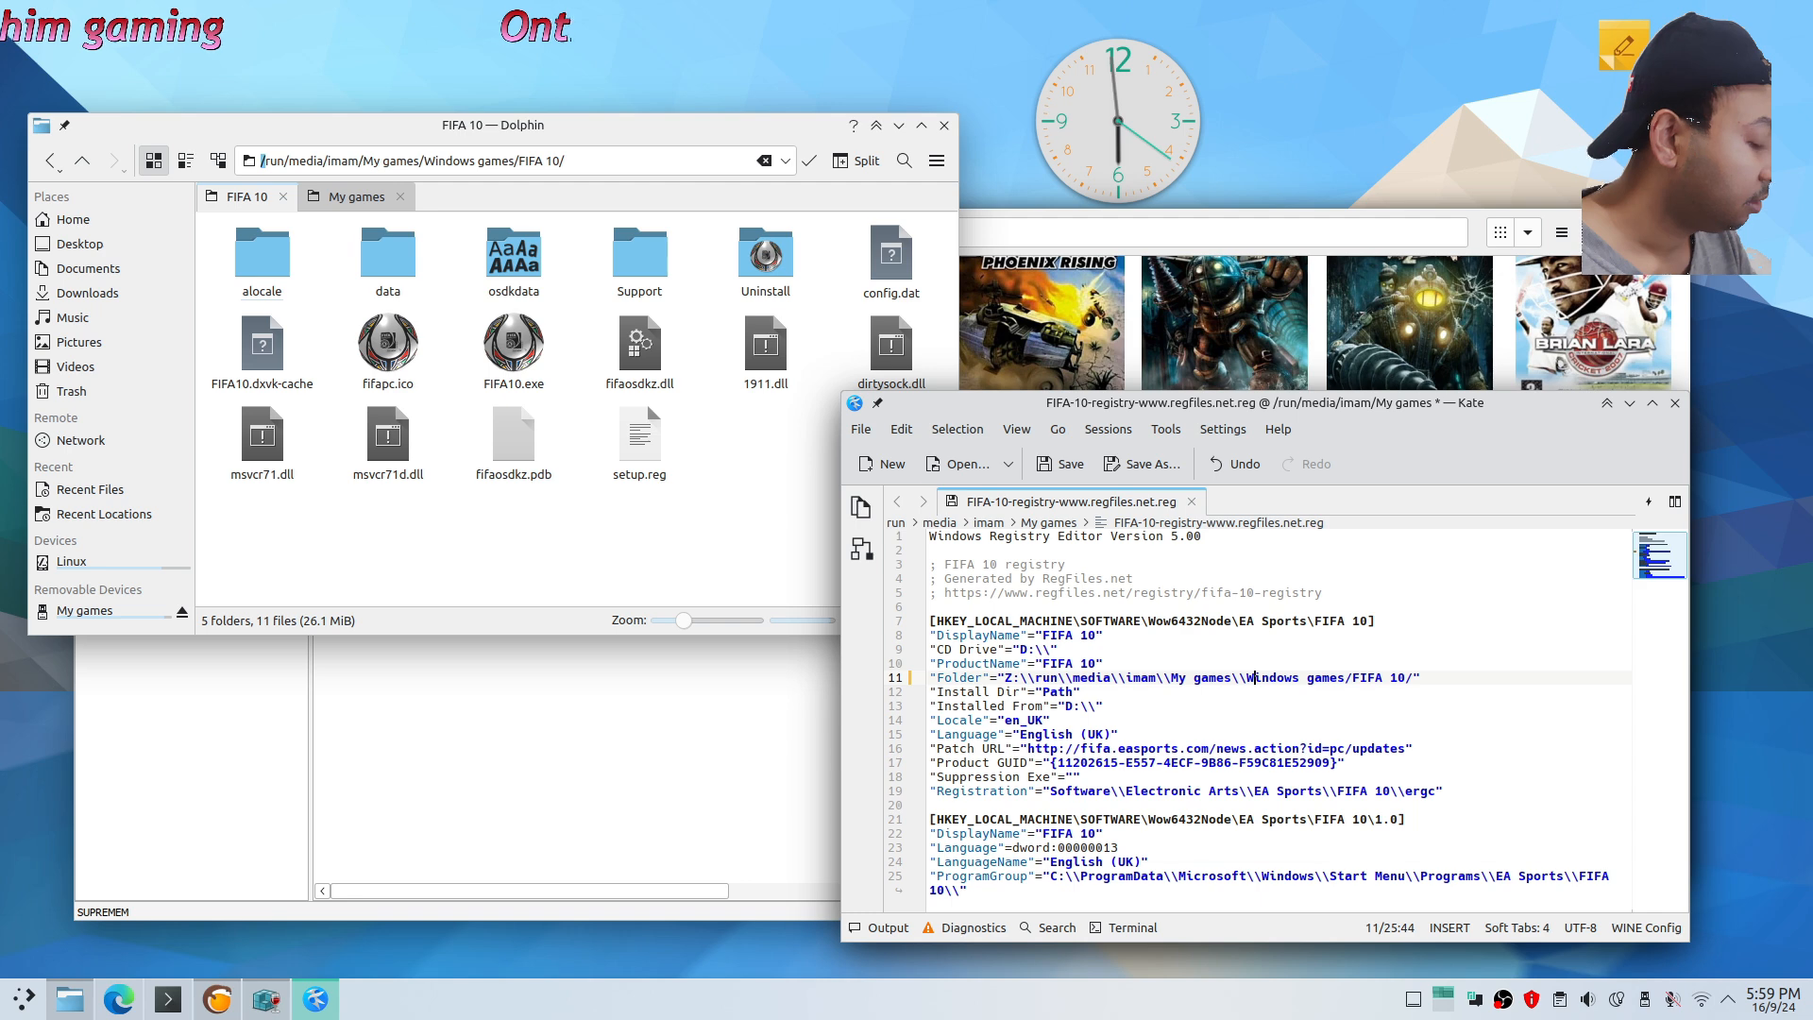
key("Right")
key("Right")
key("Right")
key("Right")
key("Right")
key("Right")
key("Right")
key("Right")
key("Right")
key("Right")
key("BackSpace")
type("\\\\")
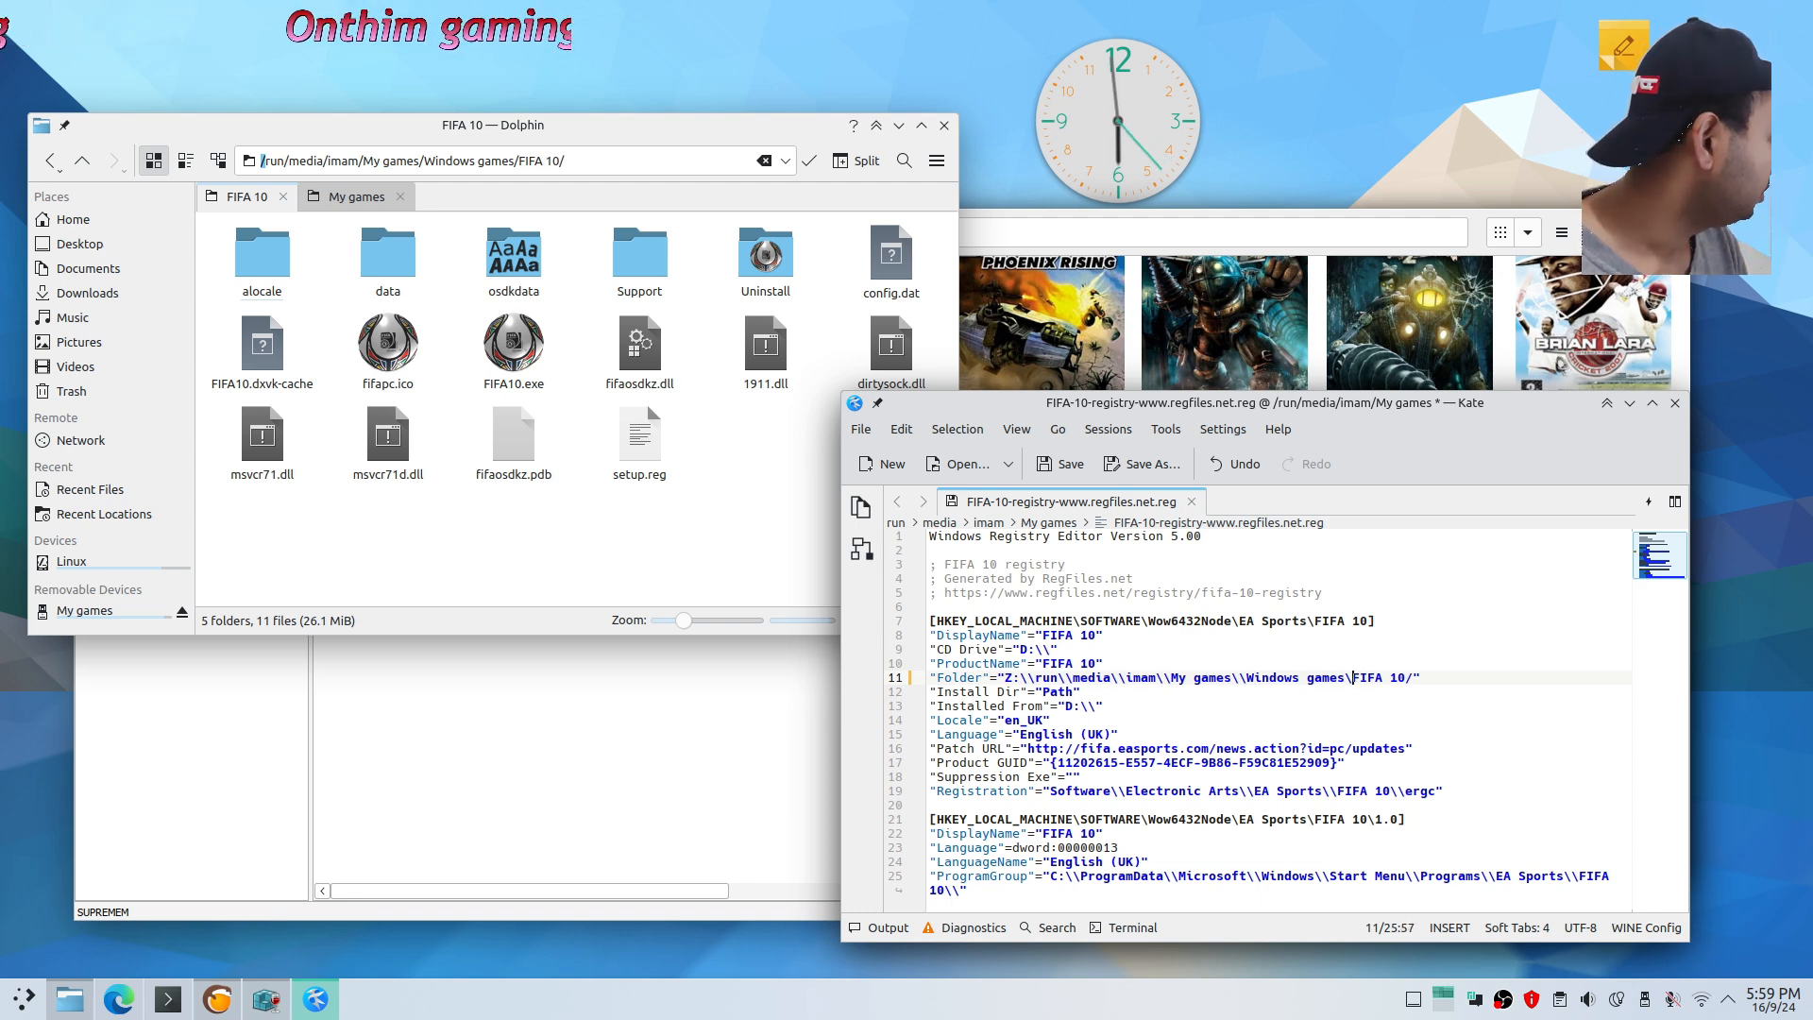
key("Right")
key("Right")
key("Right")
key("Right")
key("Right")
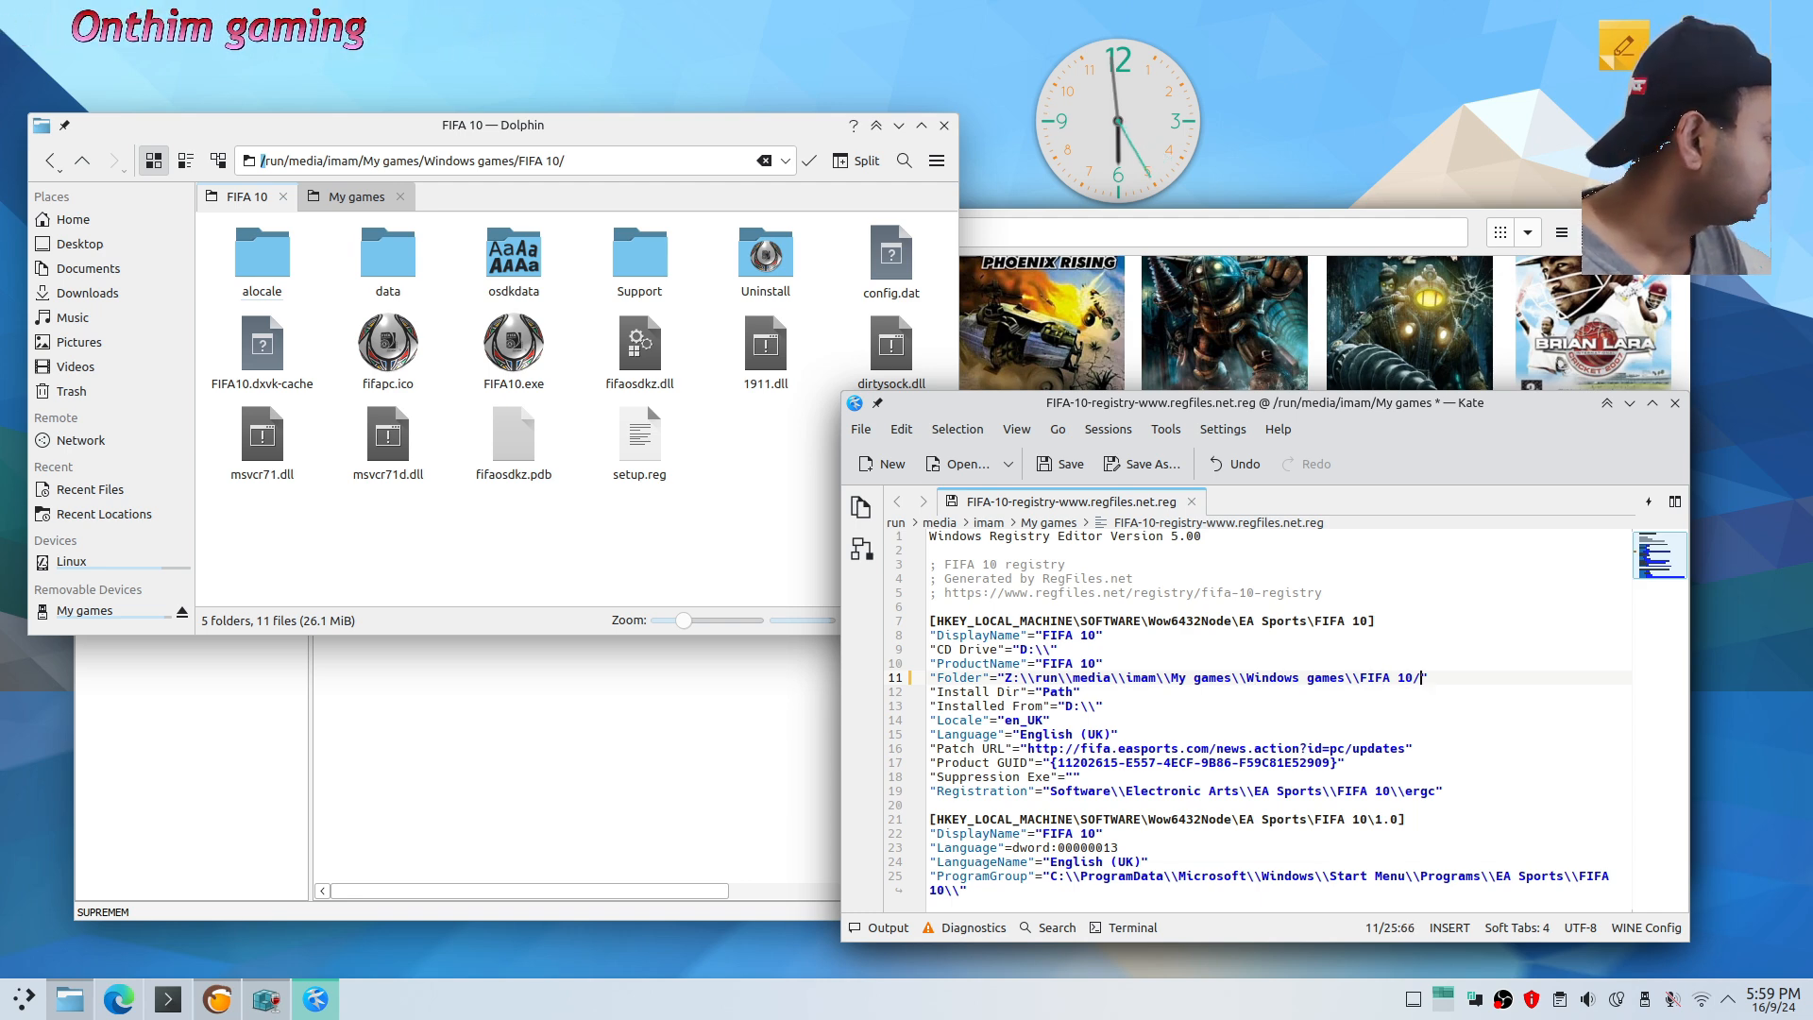
type("\\")
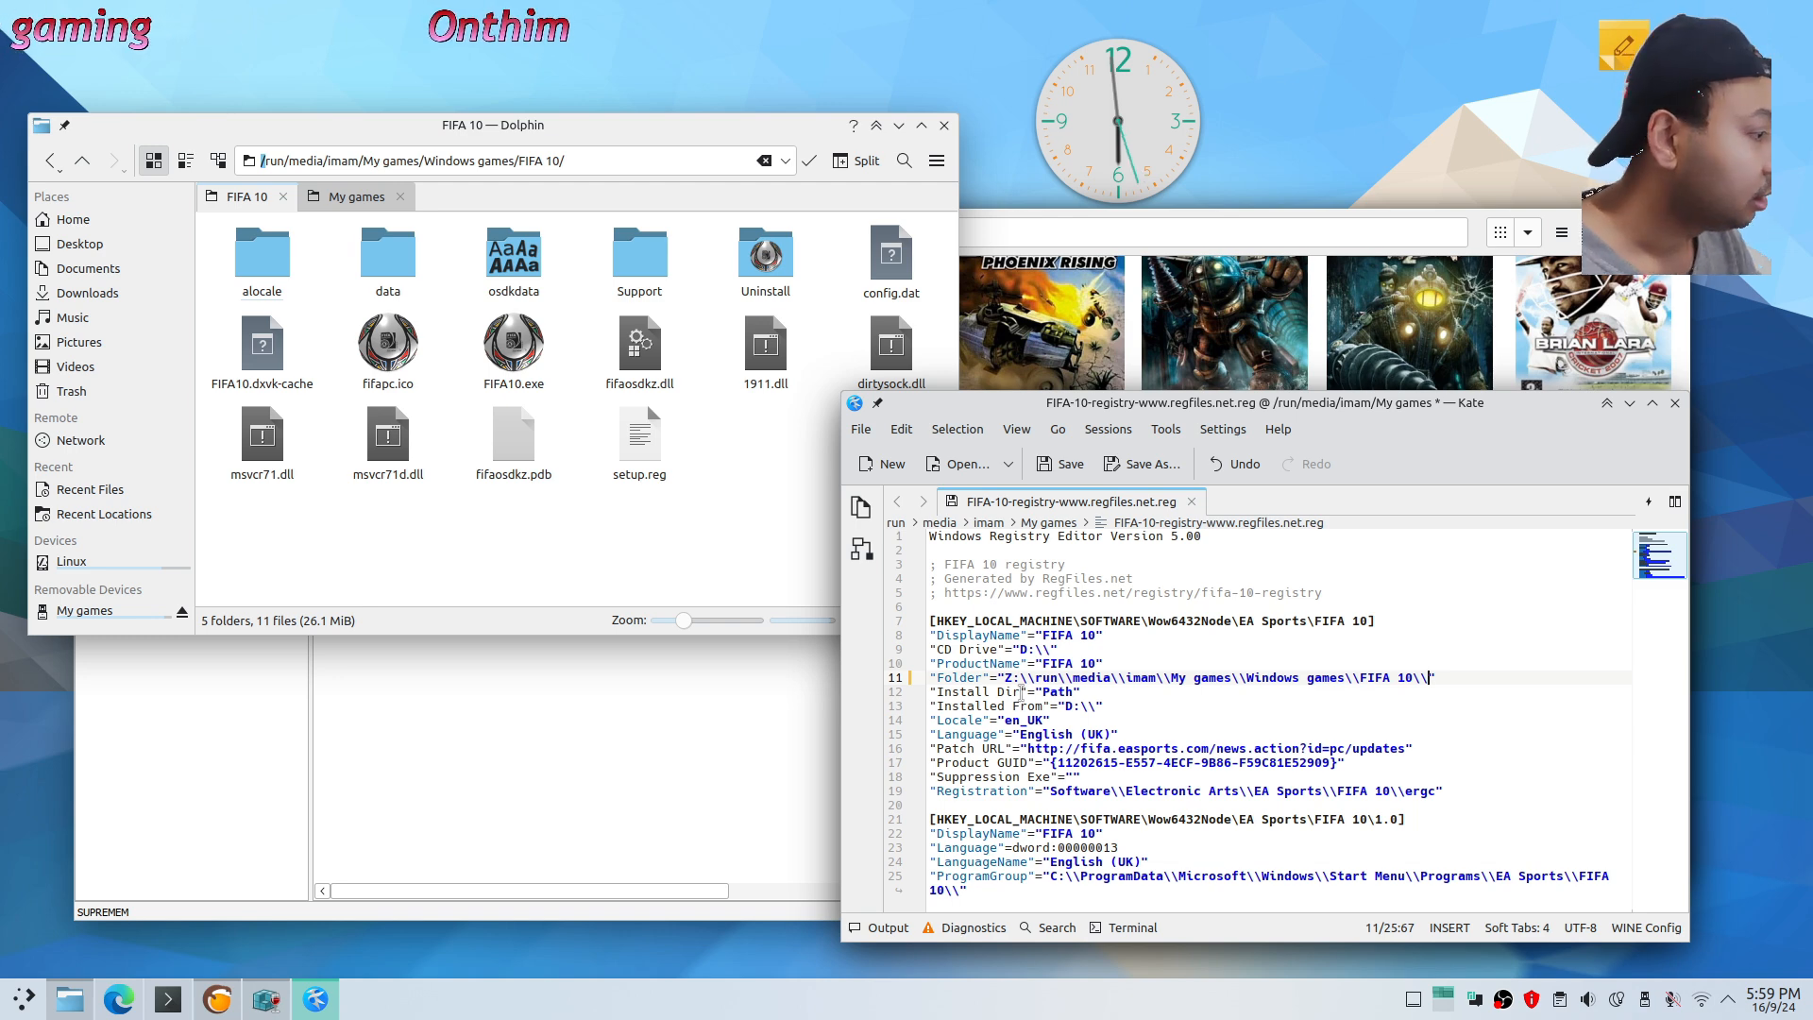
Switch to Lutris, open the Wine configuration for FIFA 10, and display its drive mappings
left_click(1067, 707)
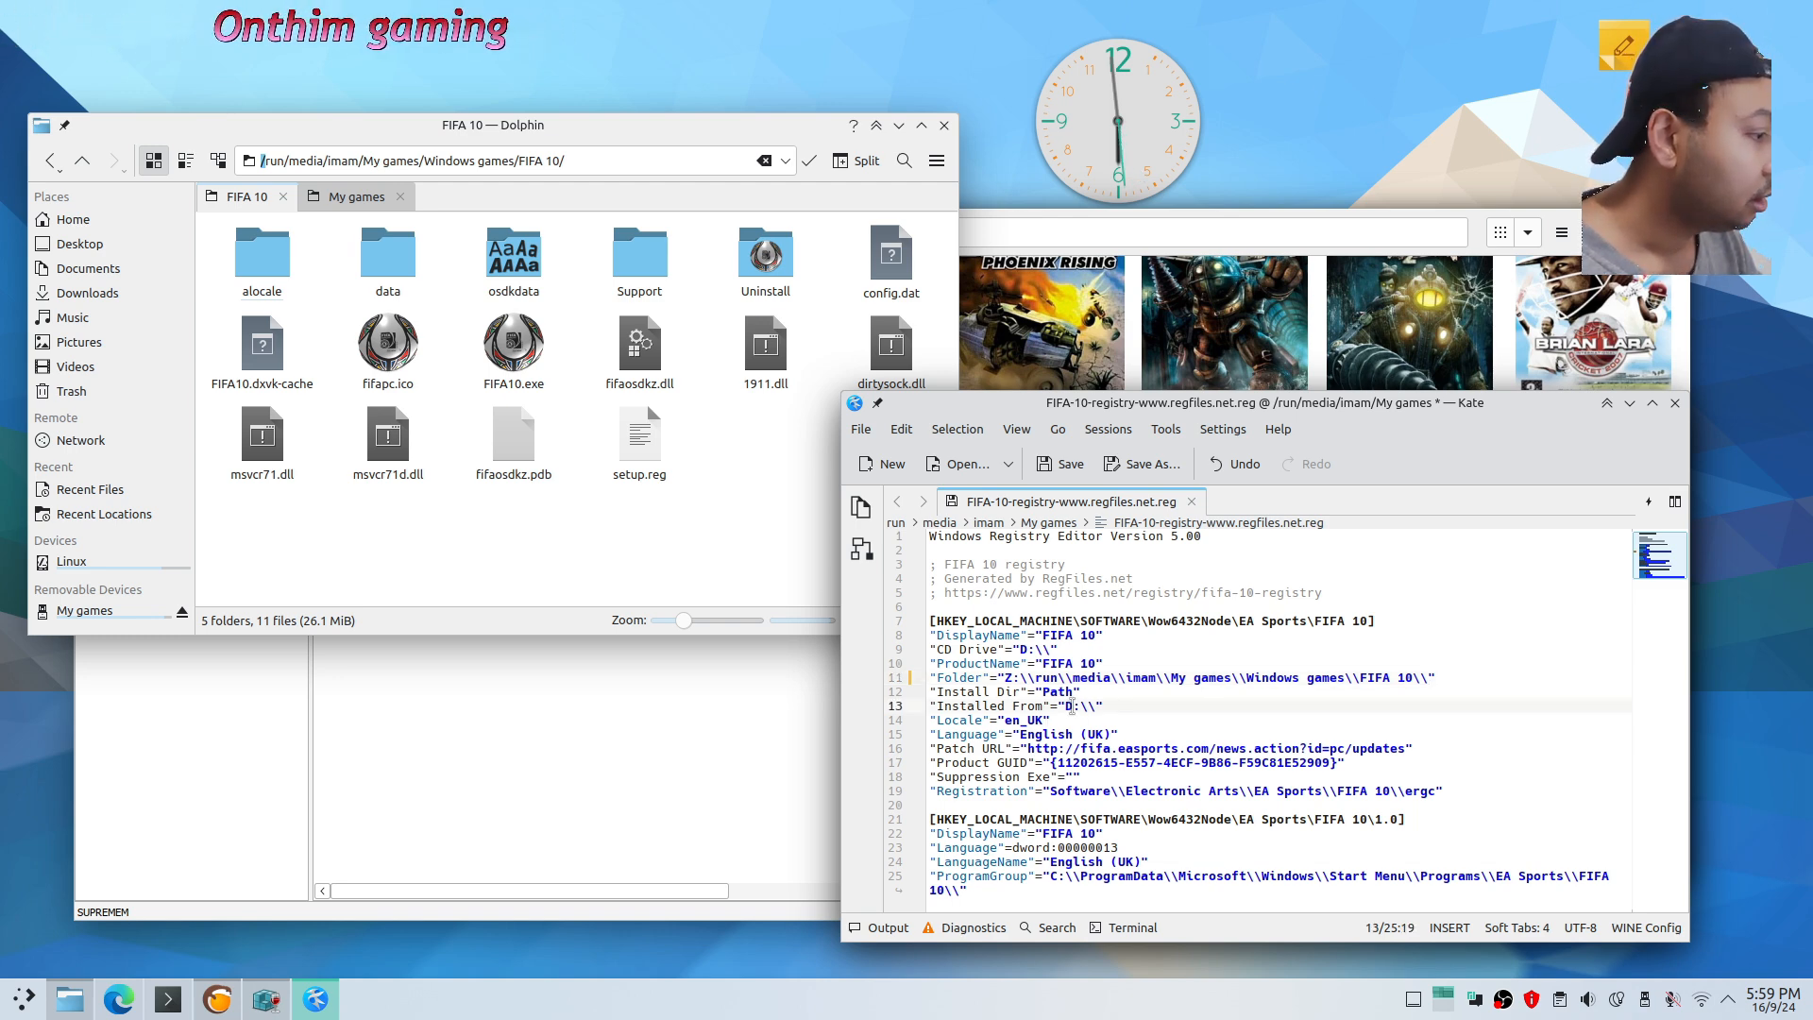
left_click(1477, 219)
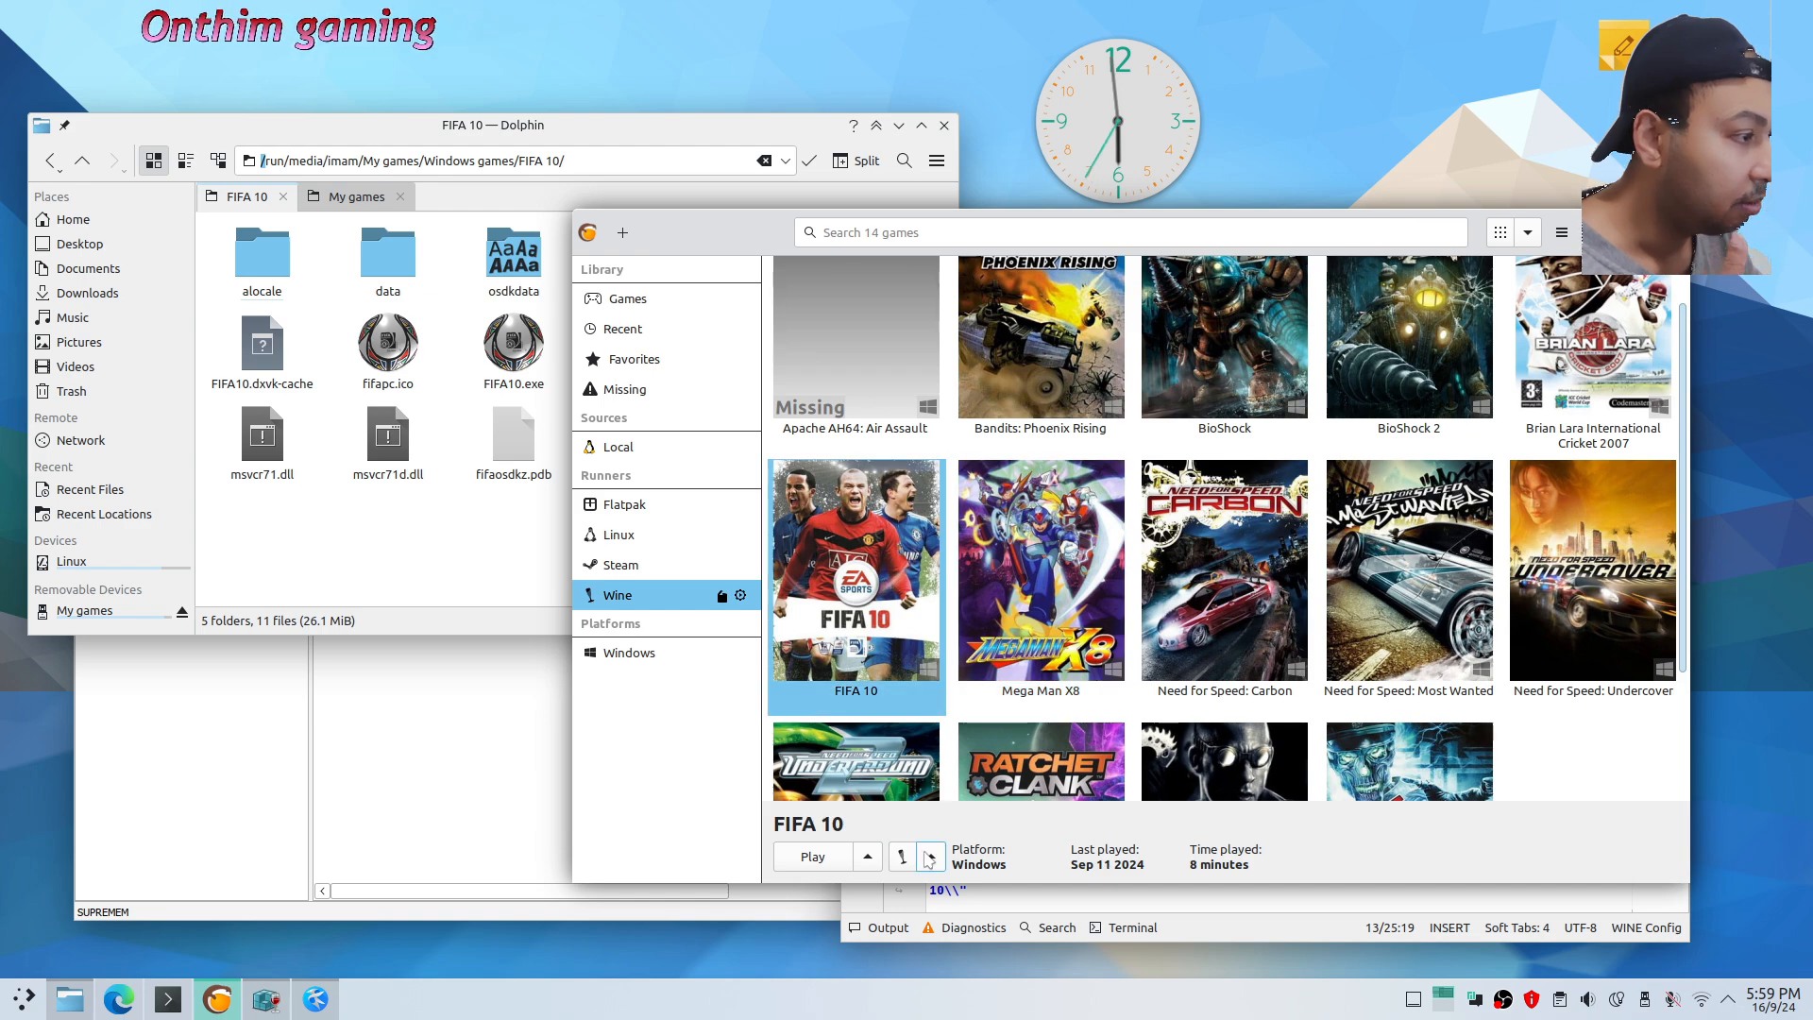
left_click(931, 857)
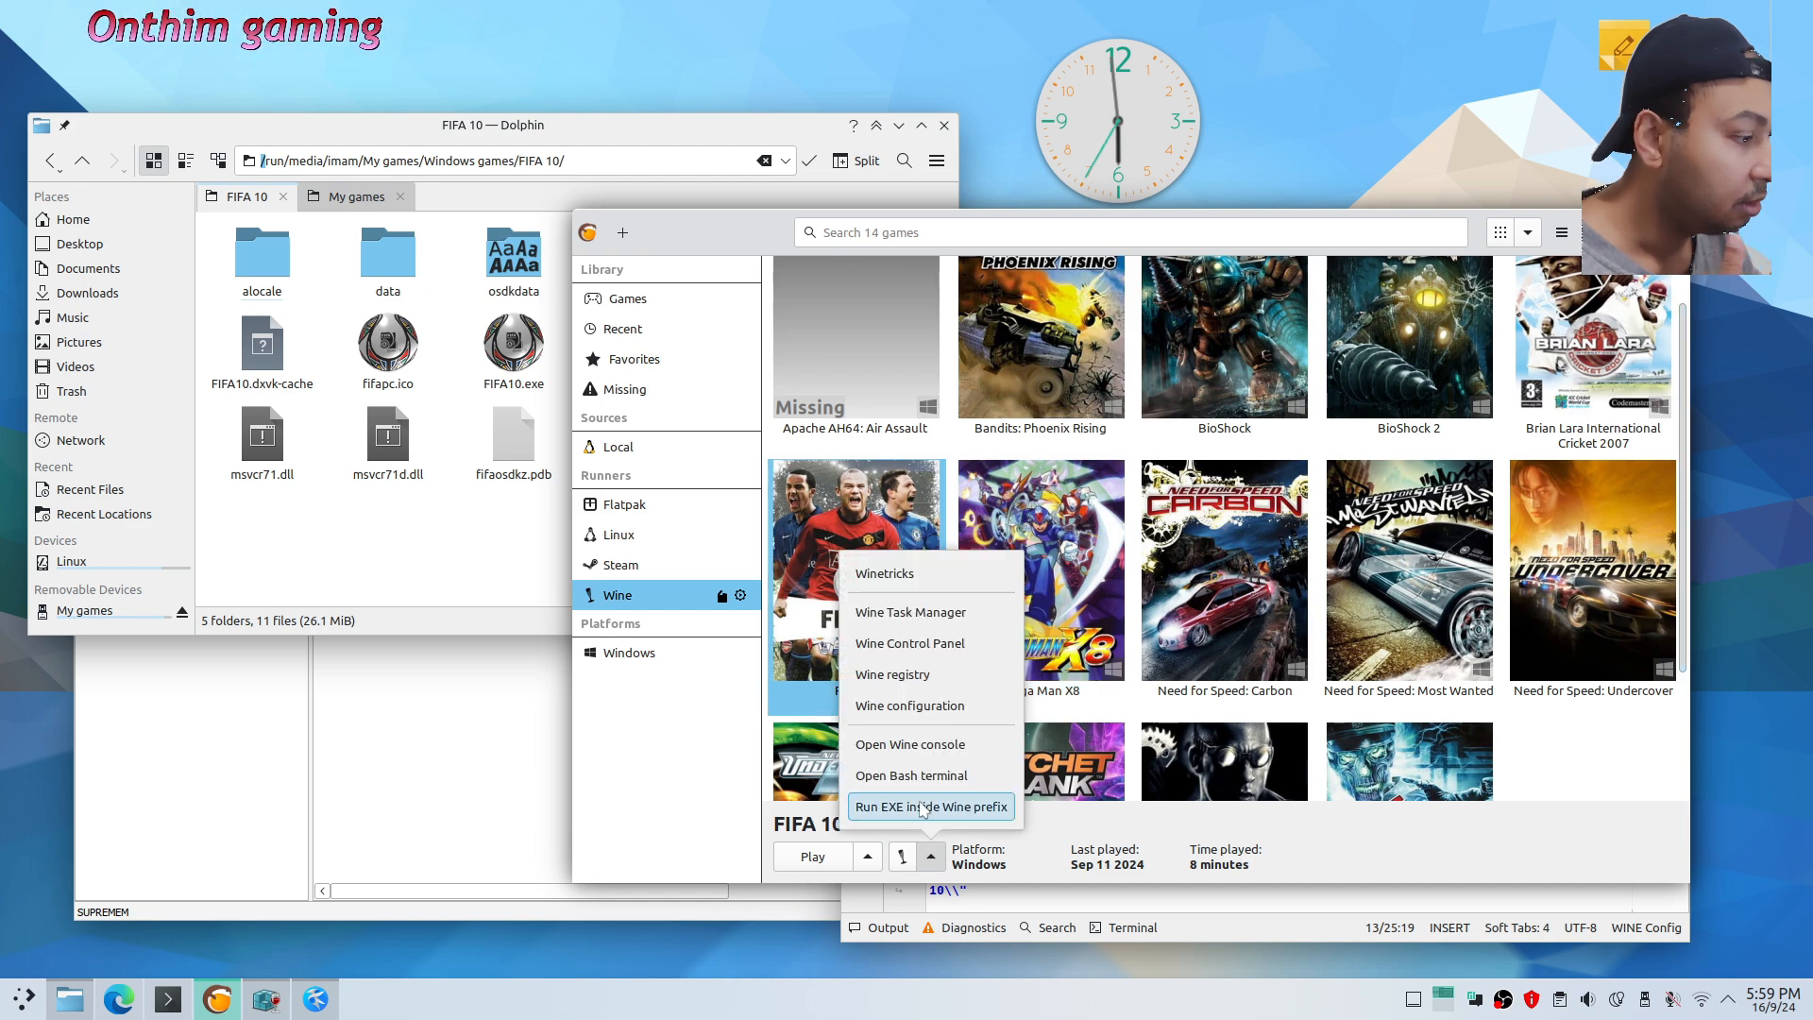
left_click(959, 707)
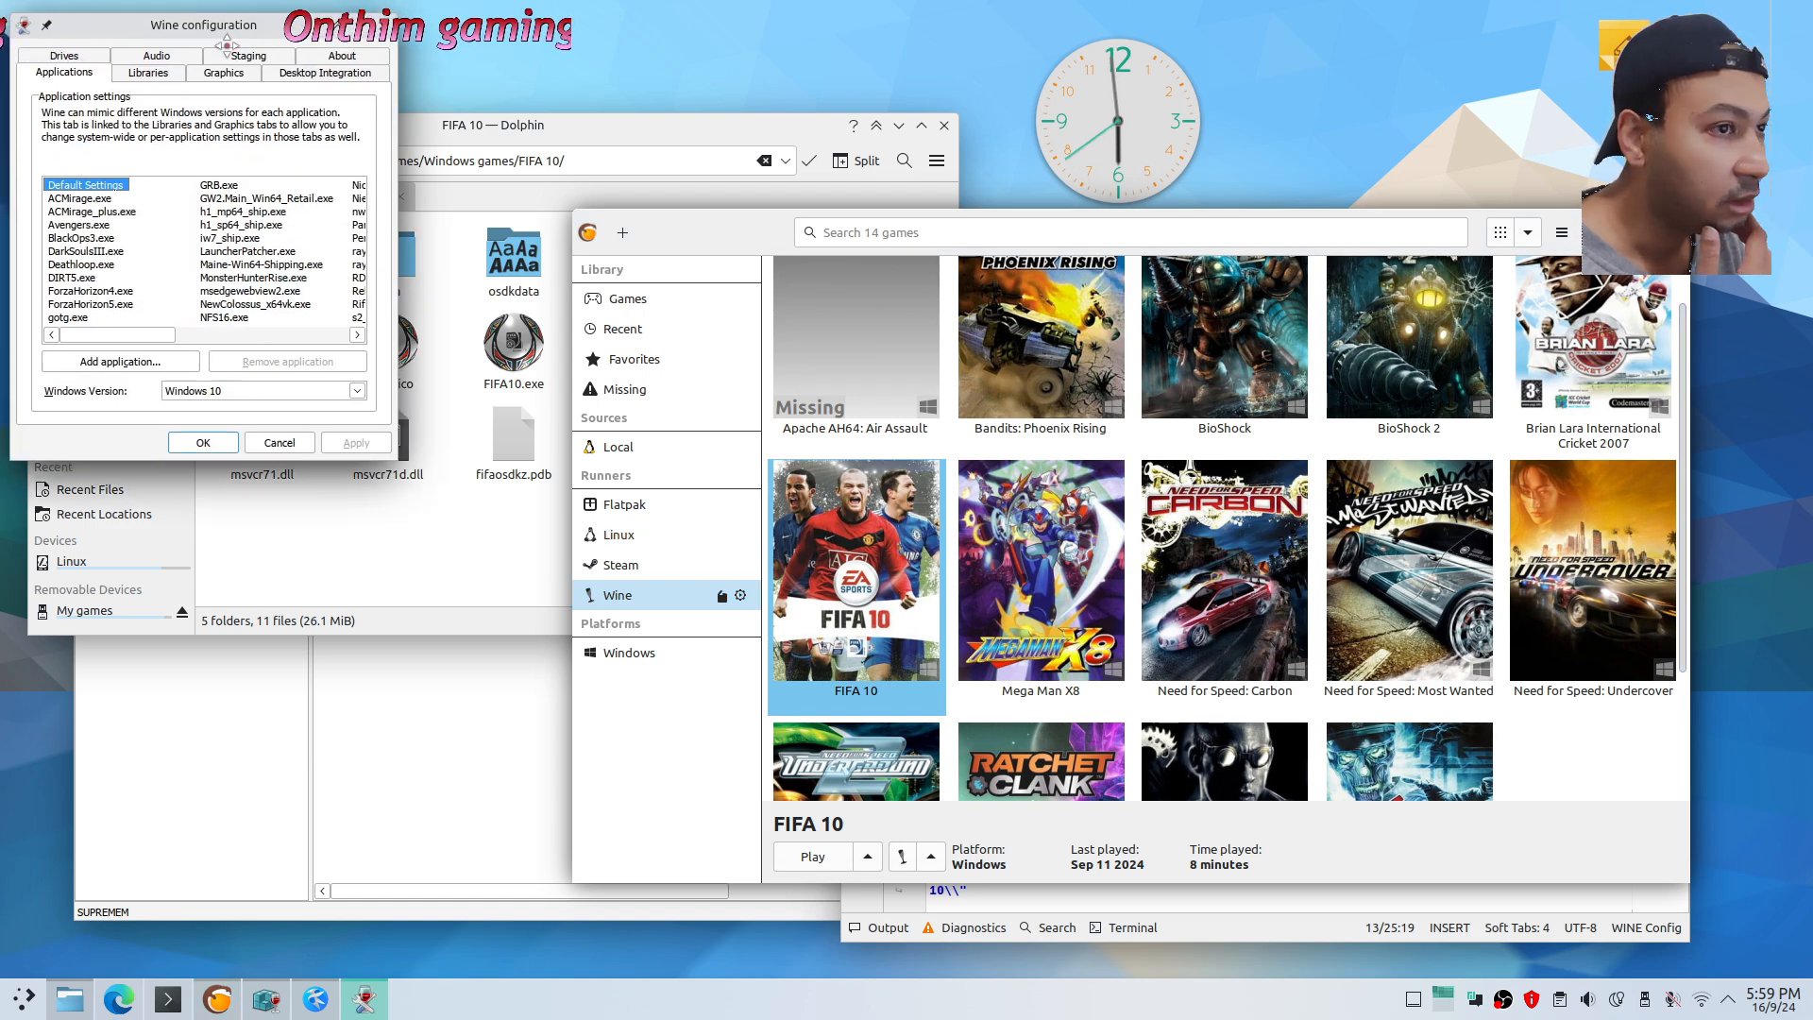
left_click_drag(188, 16, 500, 501)
left_click(370, 540)
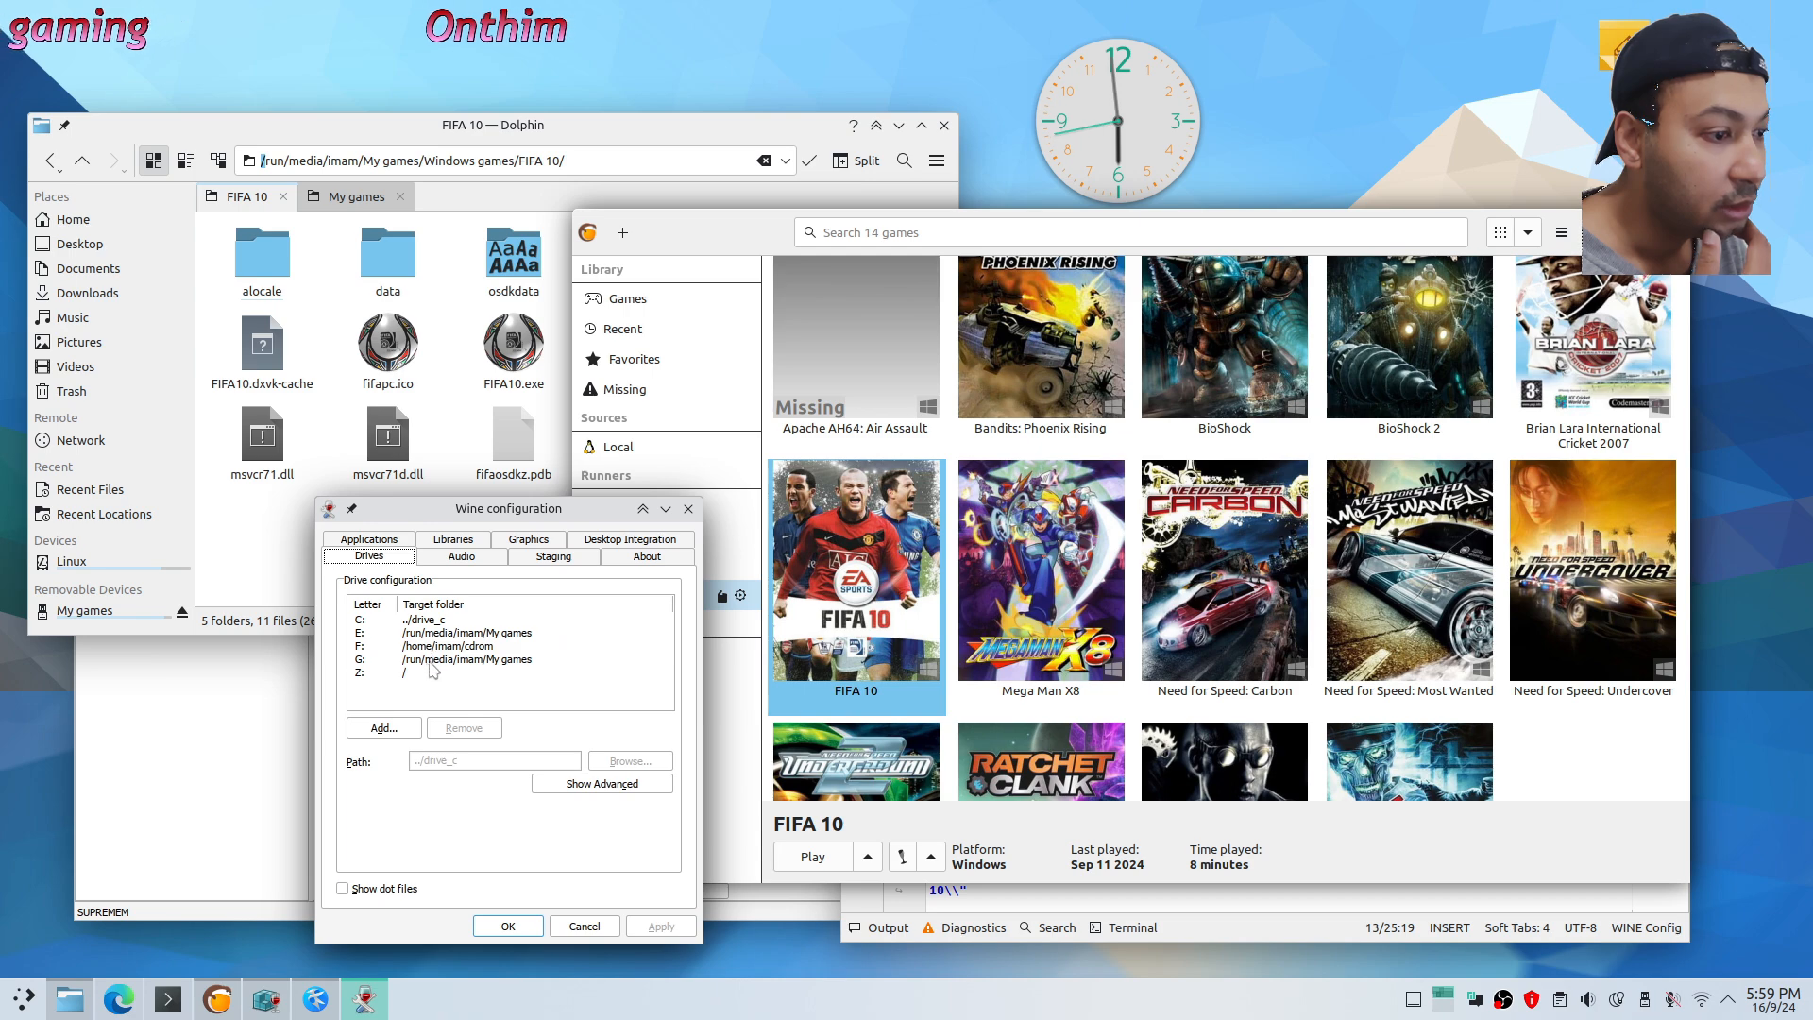
Examine the path and advanced type settings of drive F: and close the Wine configuration
left_click(360, 647)
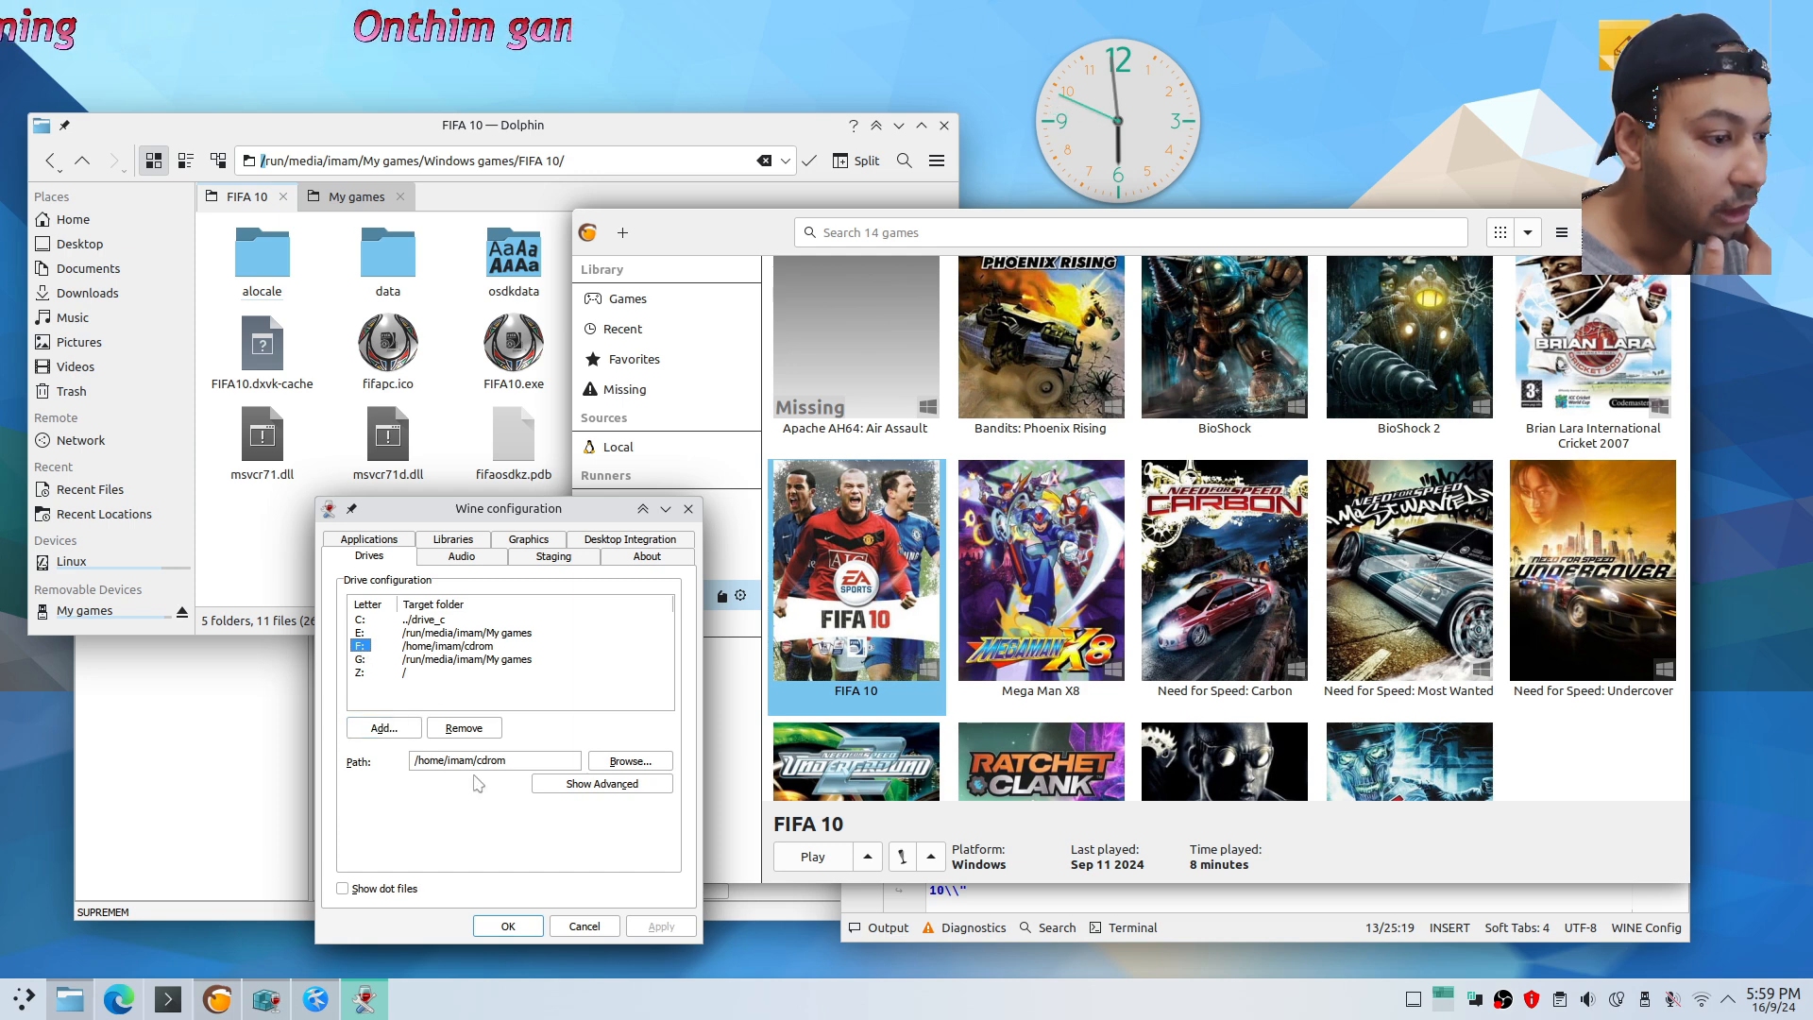
left_click_drag(519, 763, 492, 764)
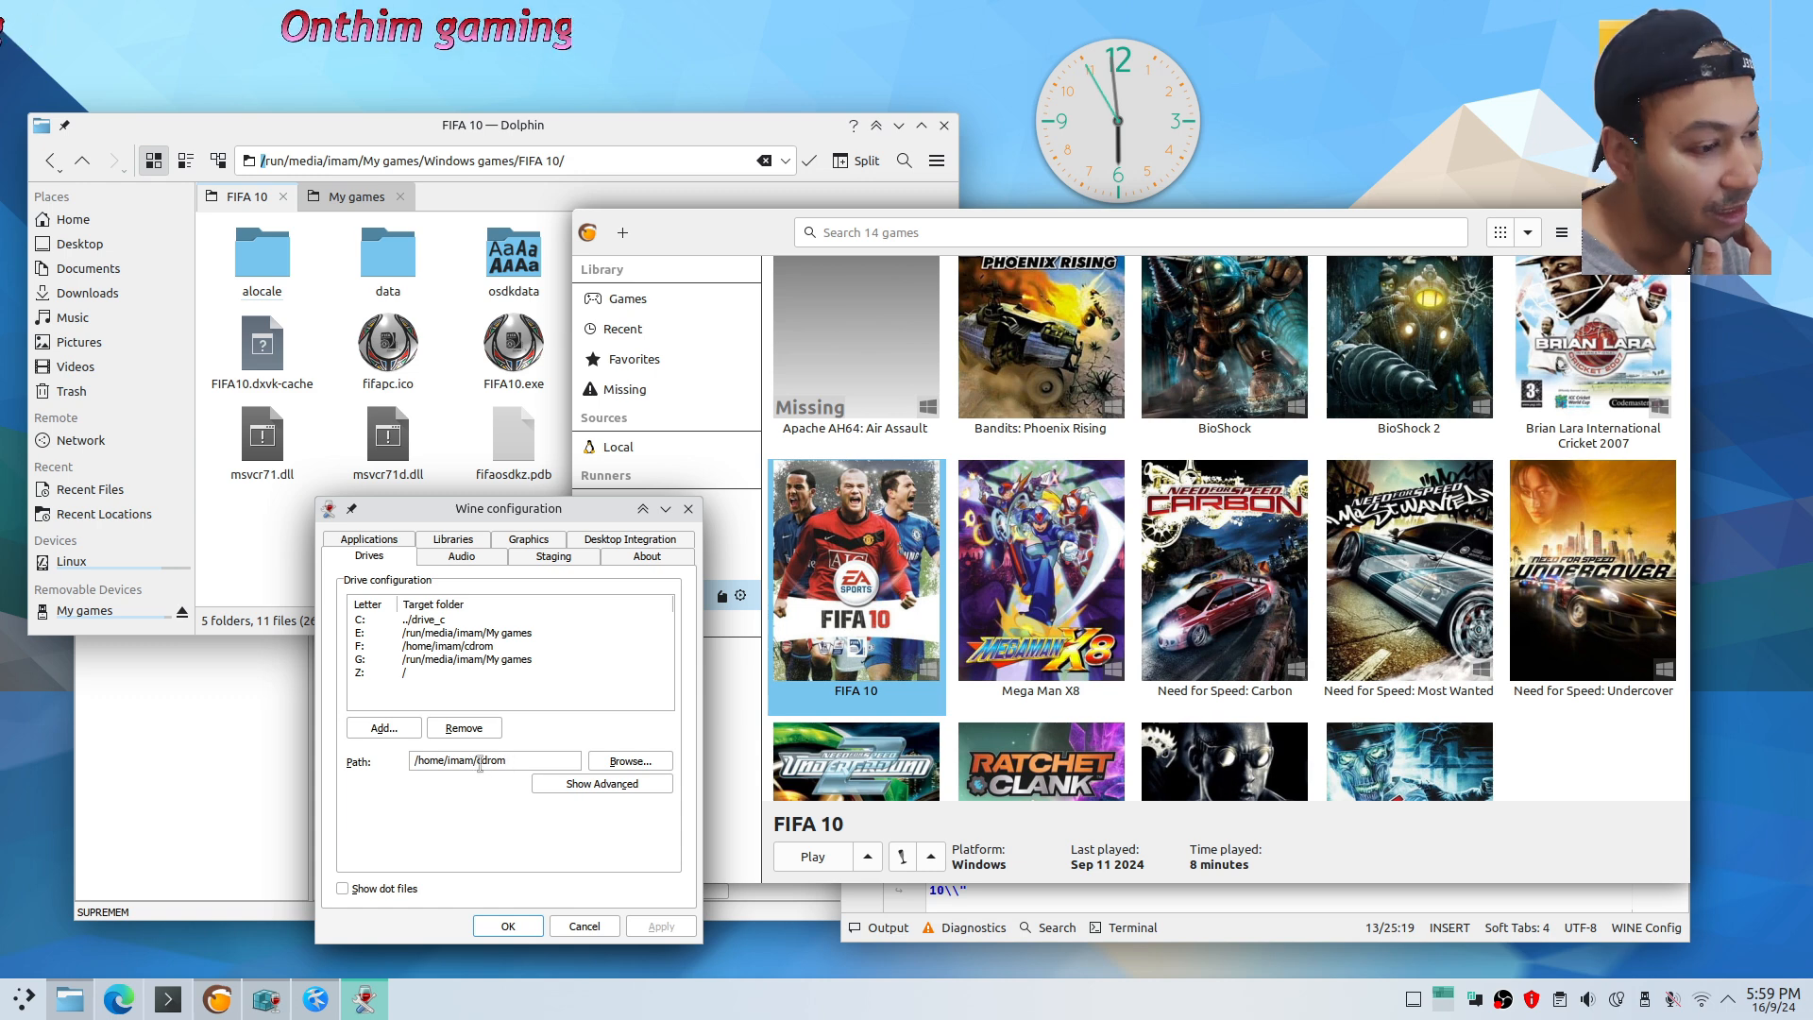
mouse_move(479, 763)
left_mouse_down()
mouse_move(506, 763)
mouse_move(485, 763)
left_mouse_up()
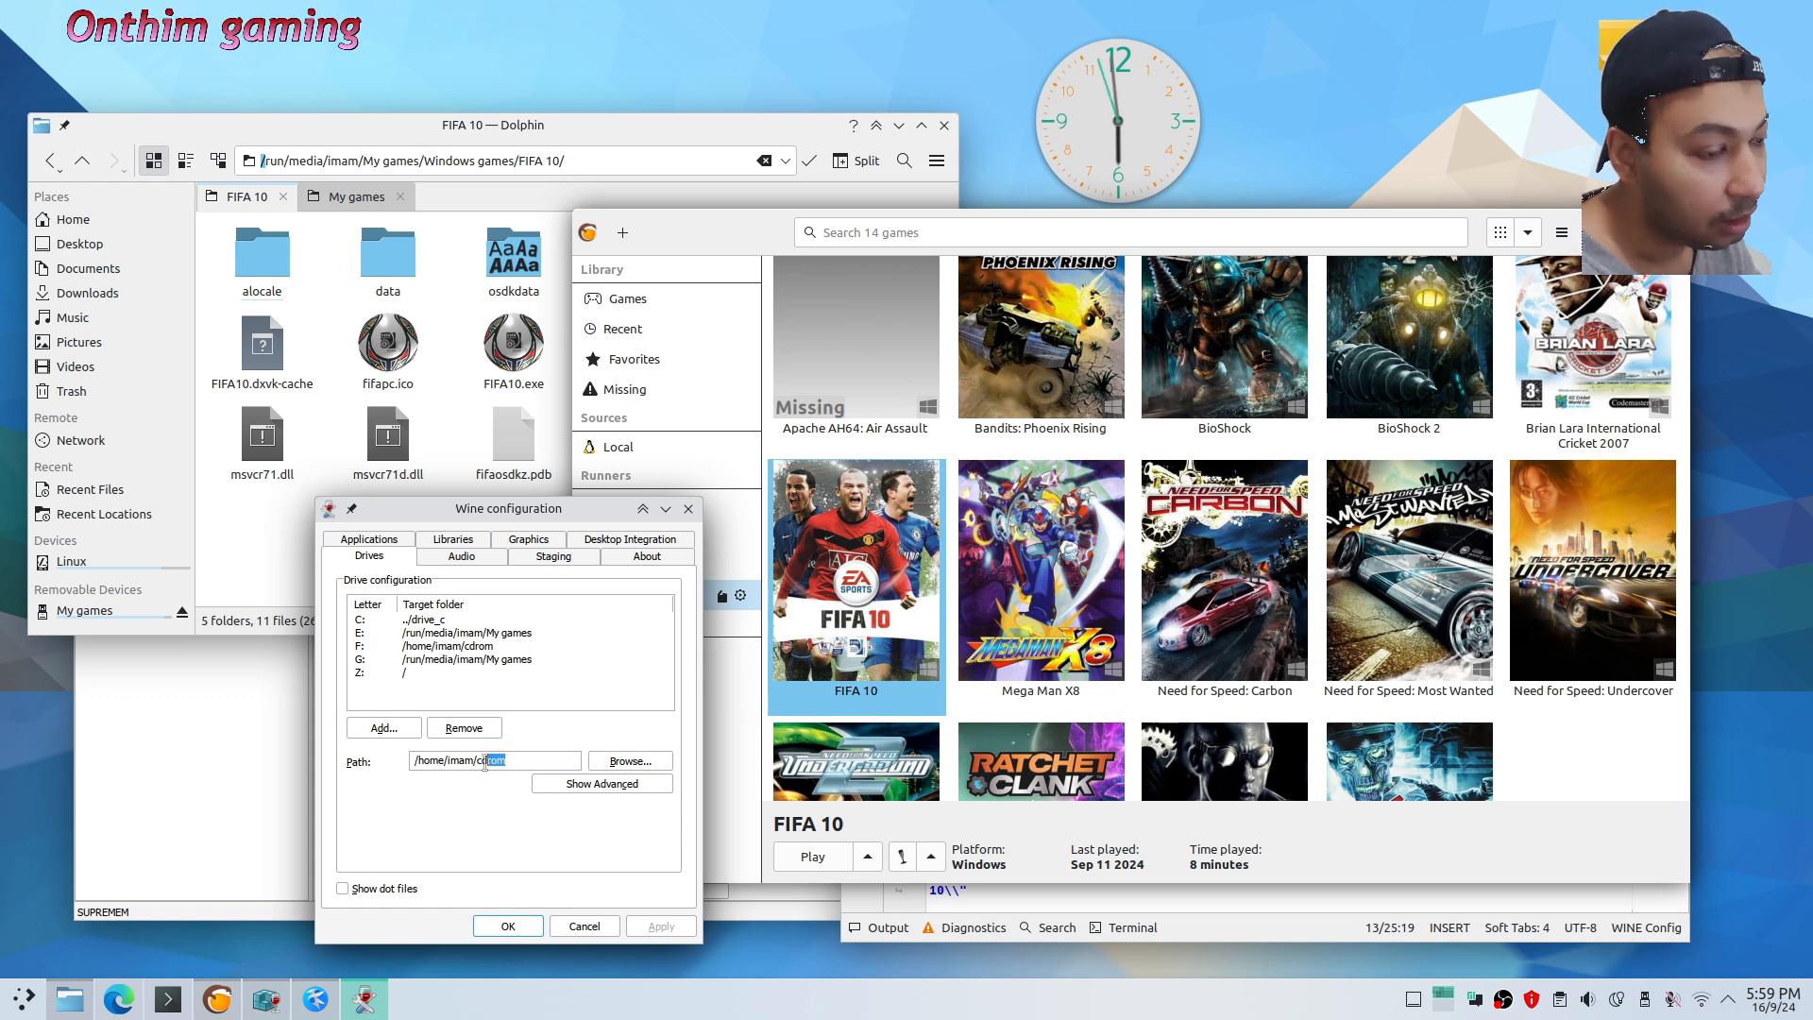
left_click(452, 761)
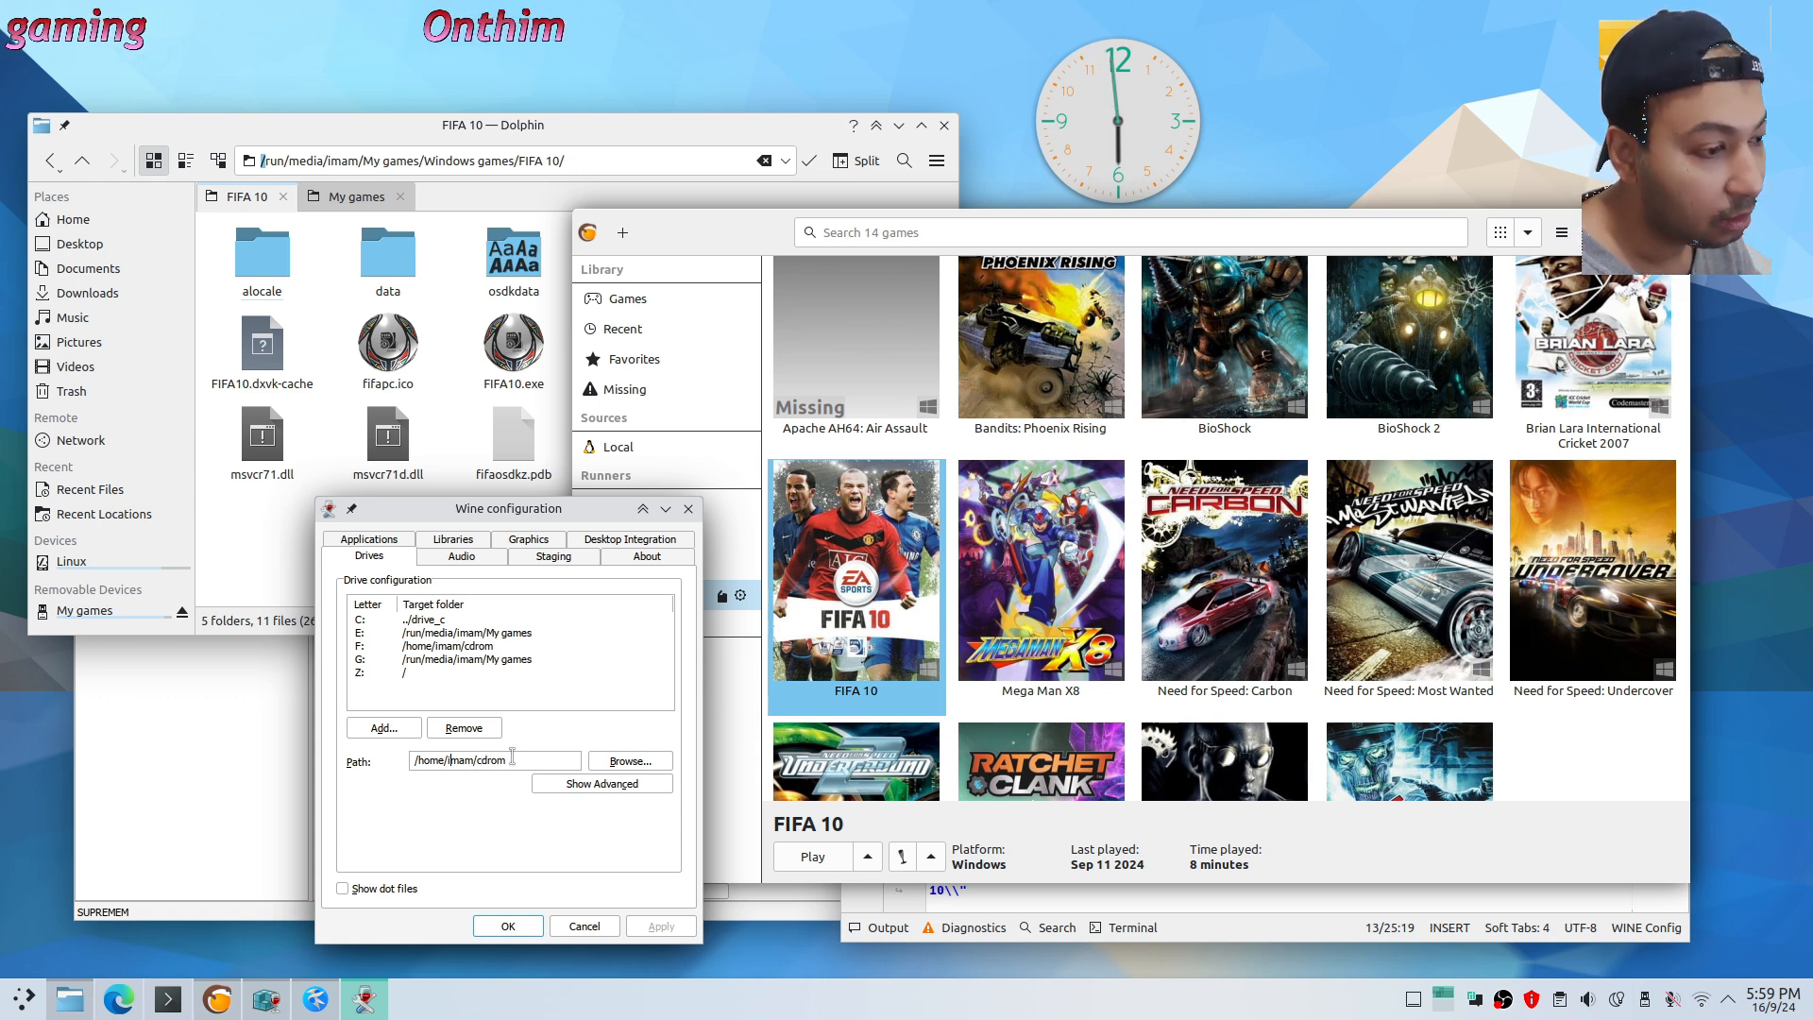
left_click_drag(520, 760, 487, 761)
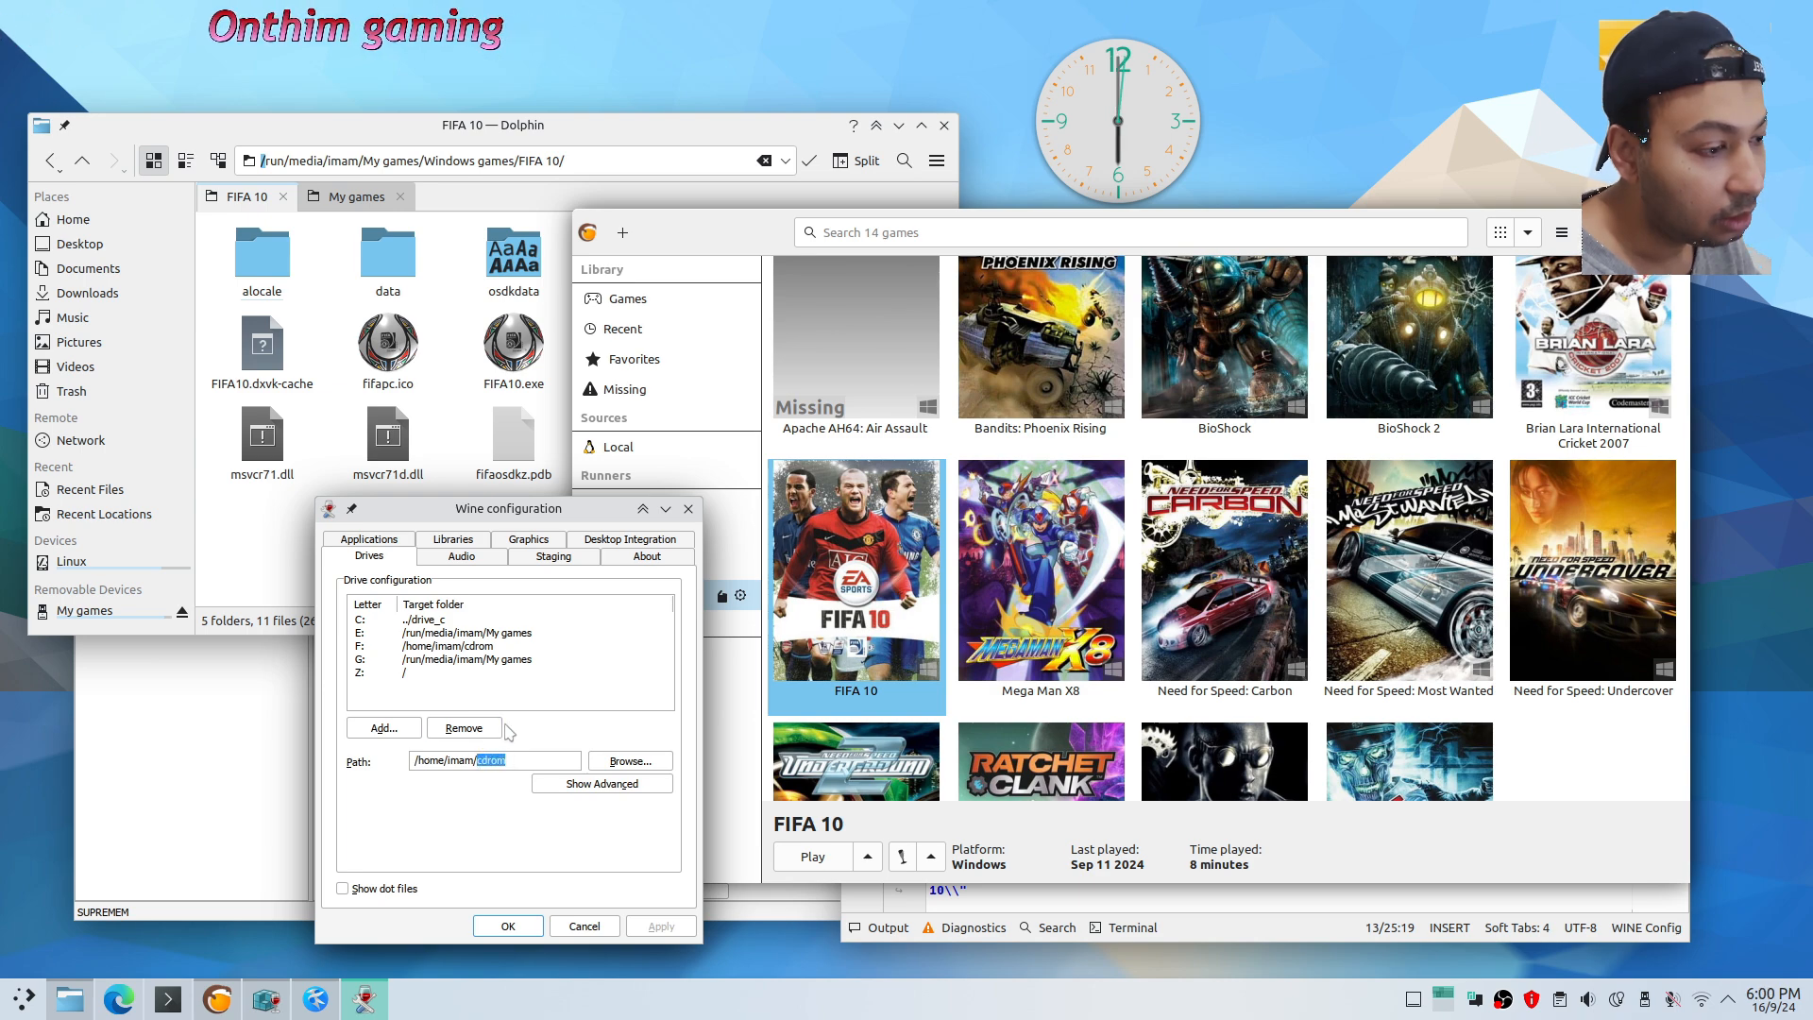
left_click(357, 648)
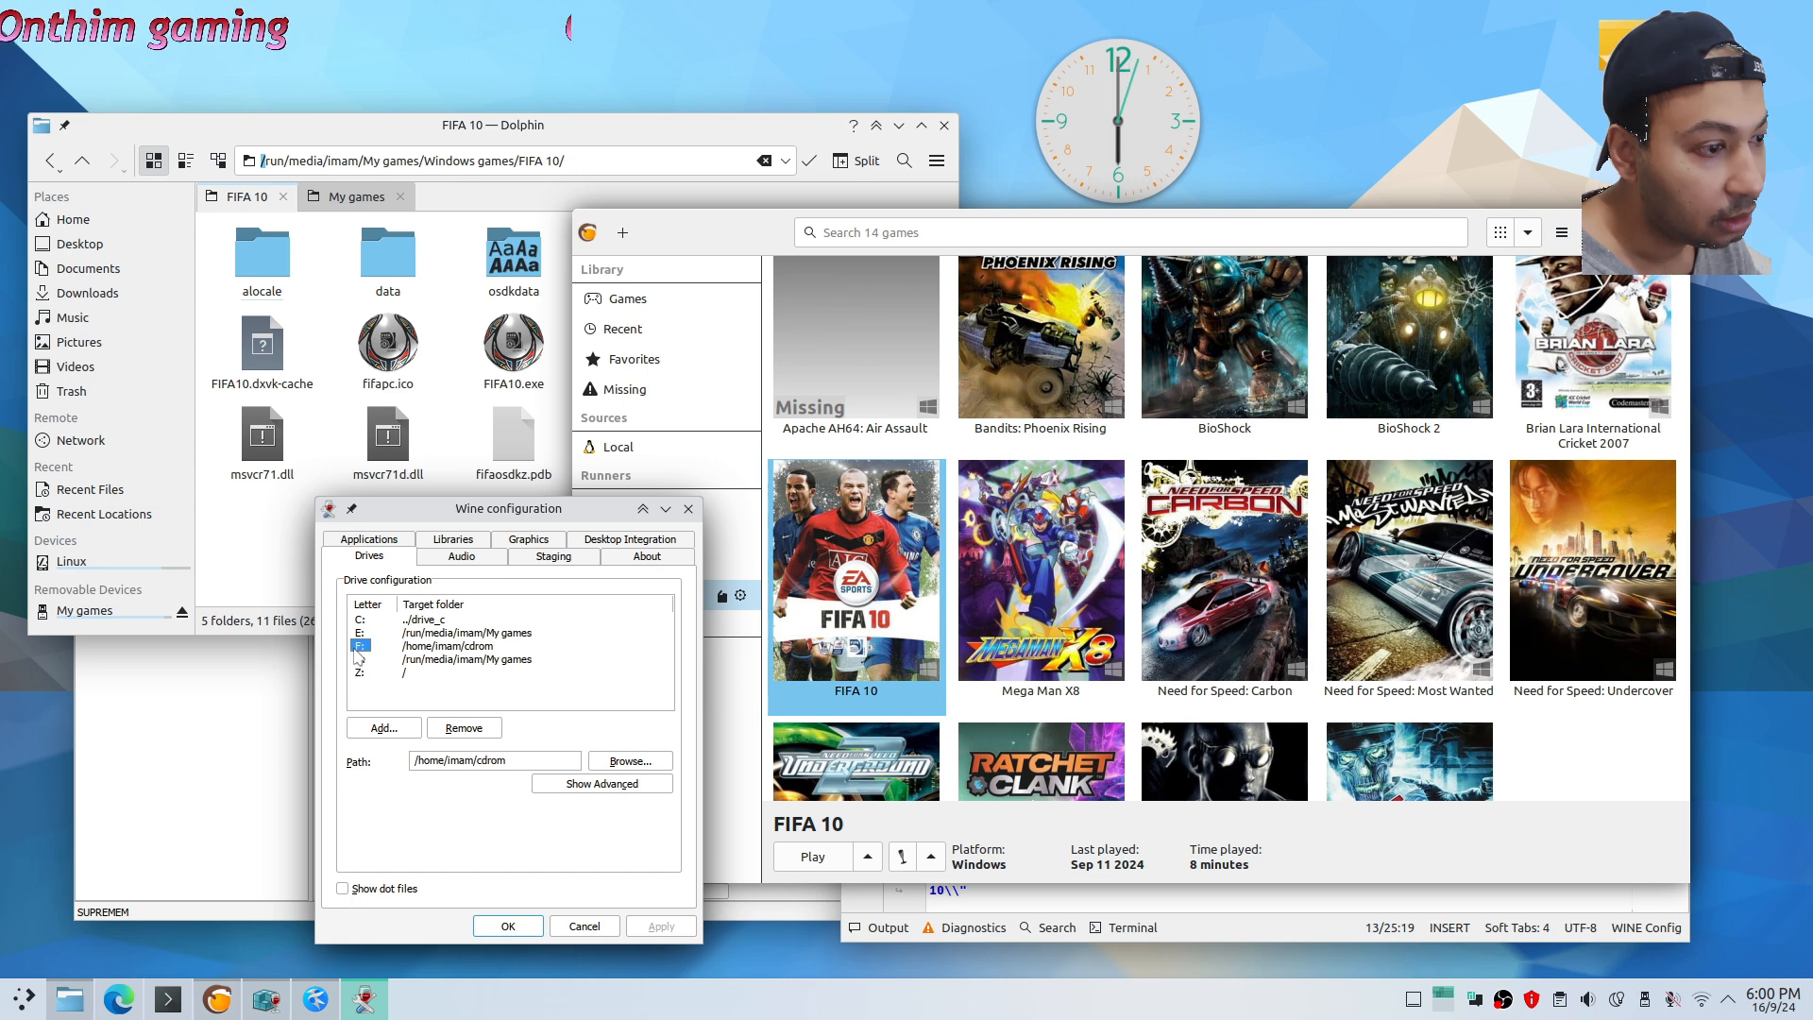
left_click(591, 785)
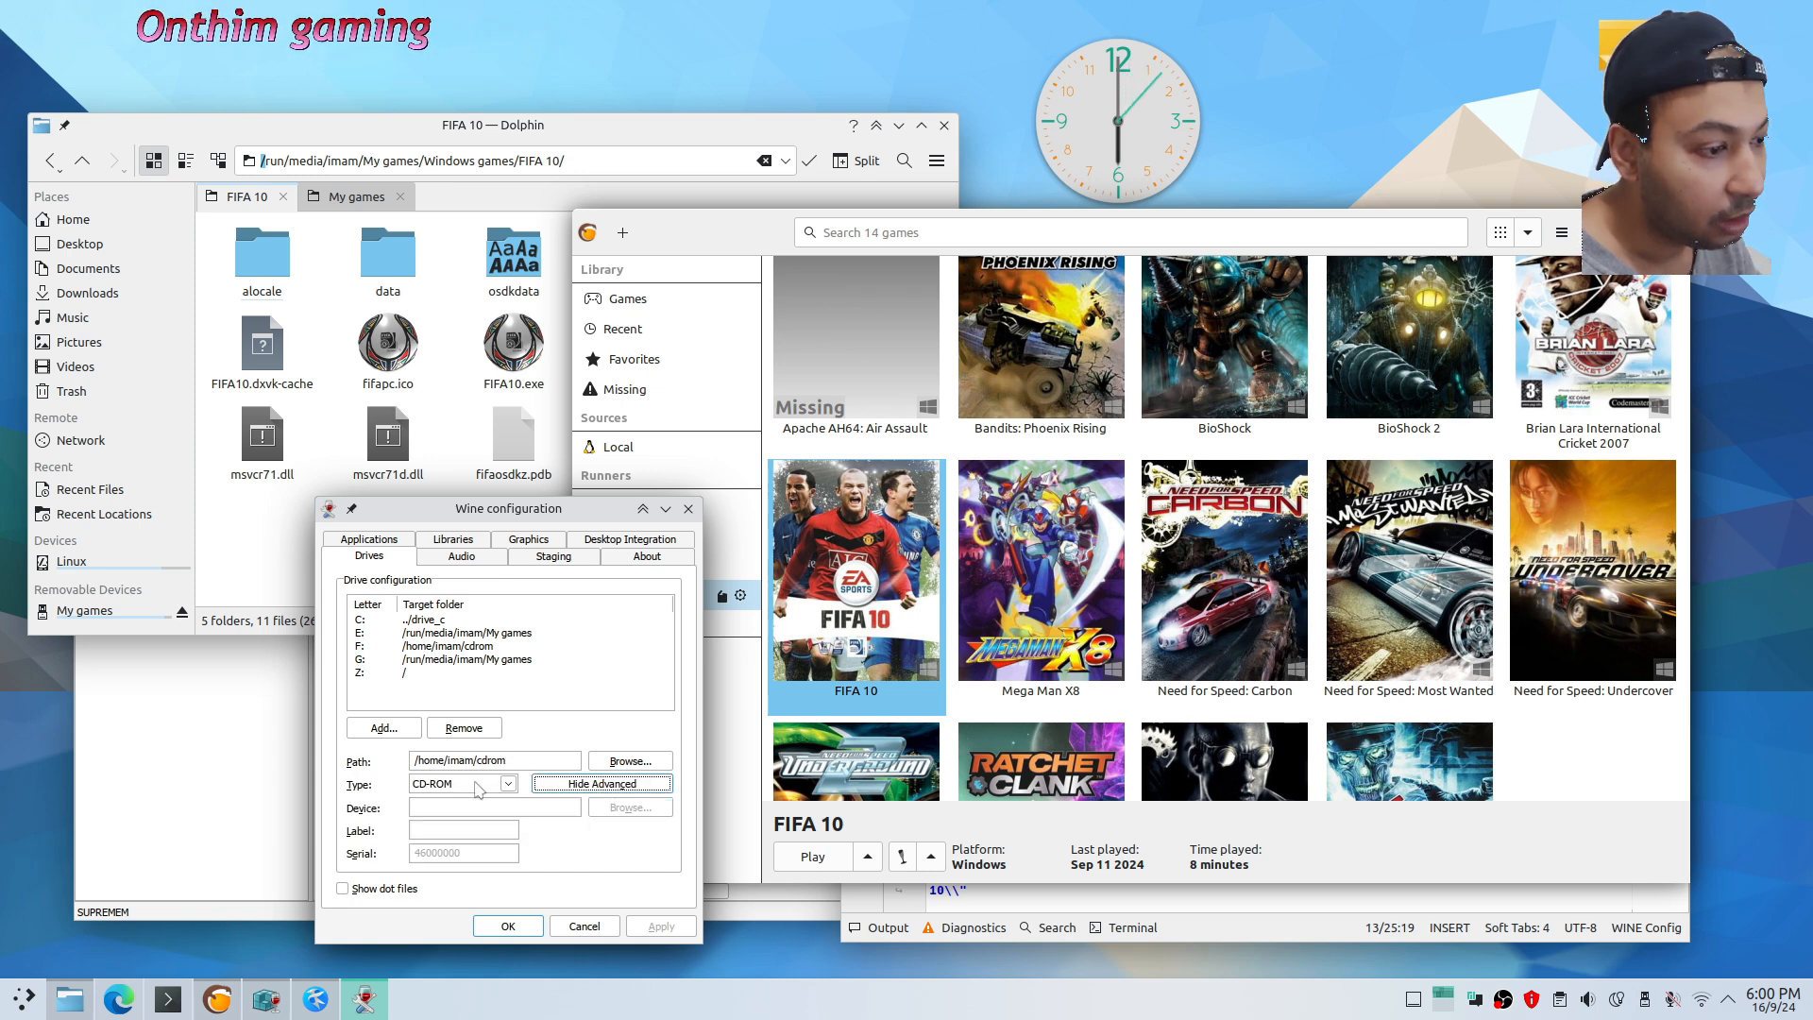
left_click(509, 928)
Back in Kate, set the drive letter of both the CD Drive and Installed From registry values to F
left_click(1071, 904)
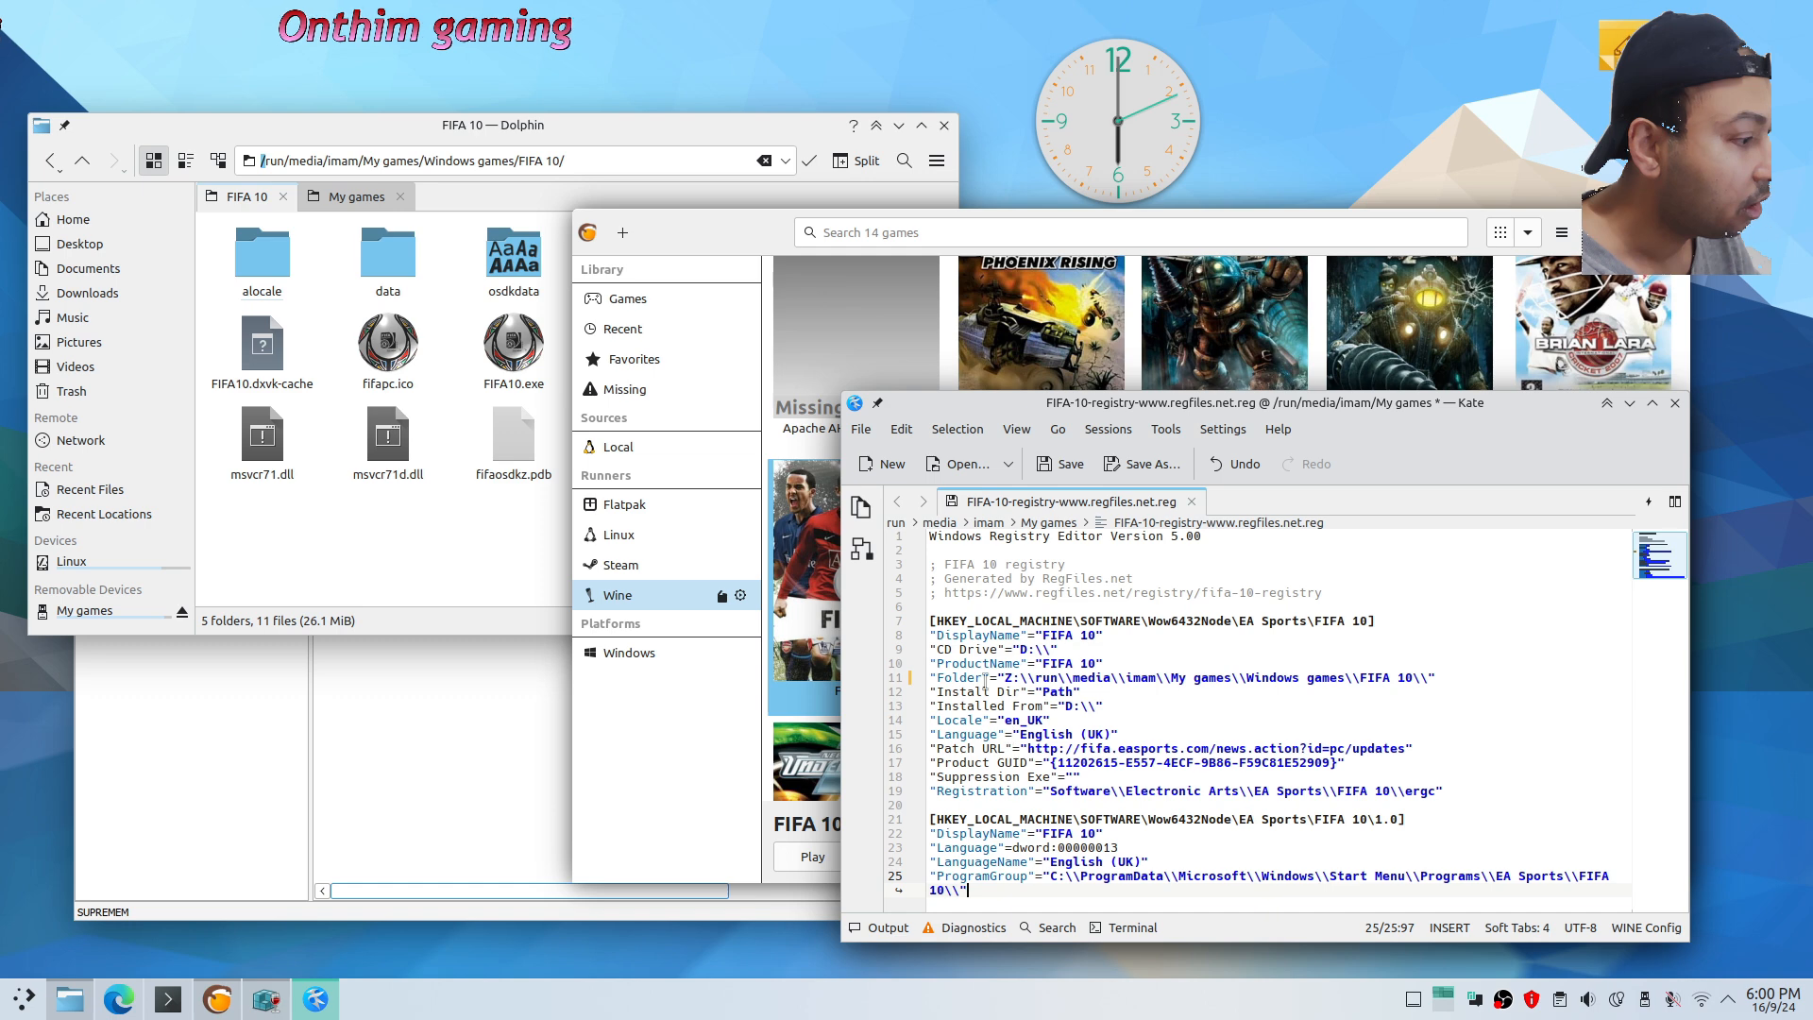
double_click(1025, 649)
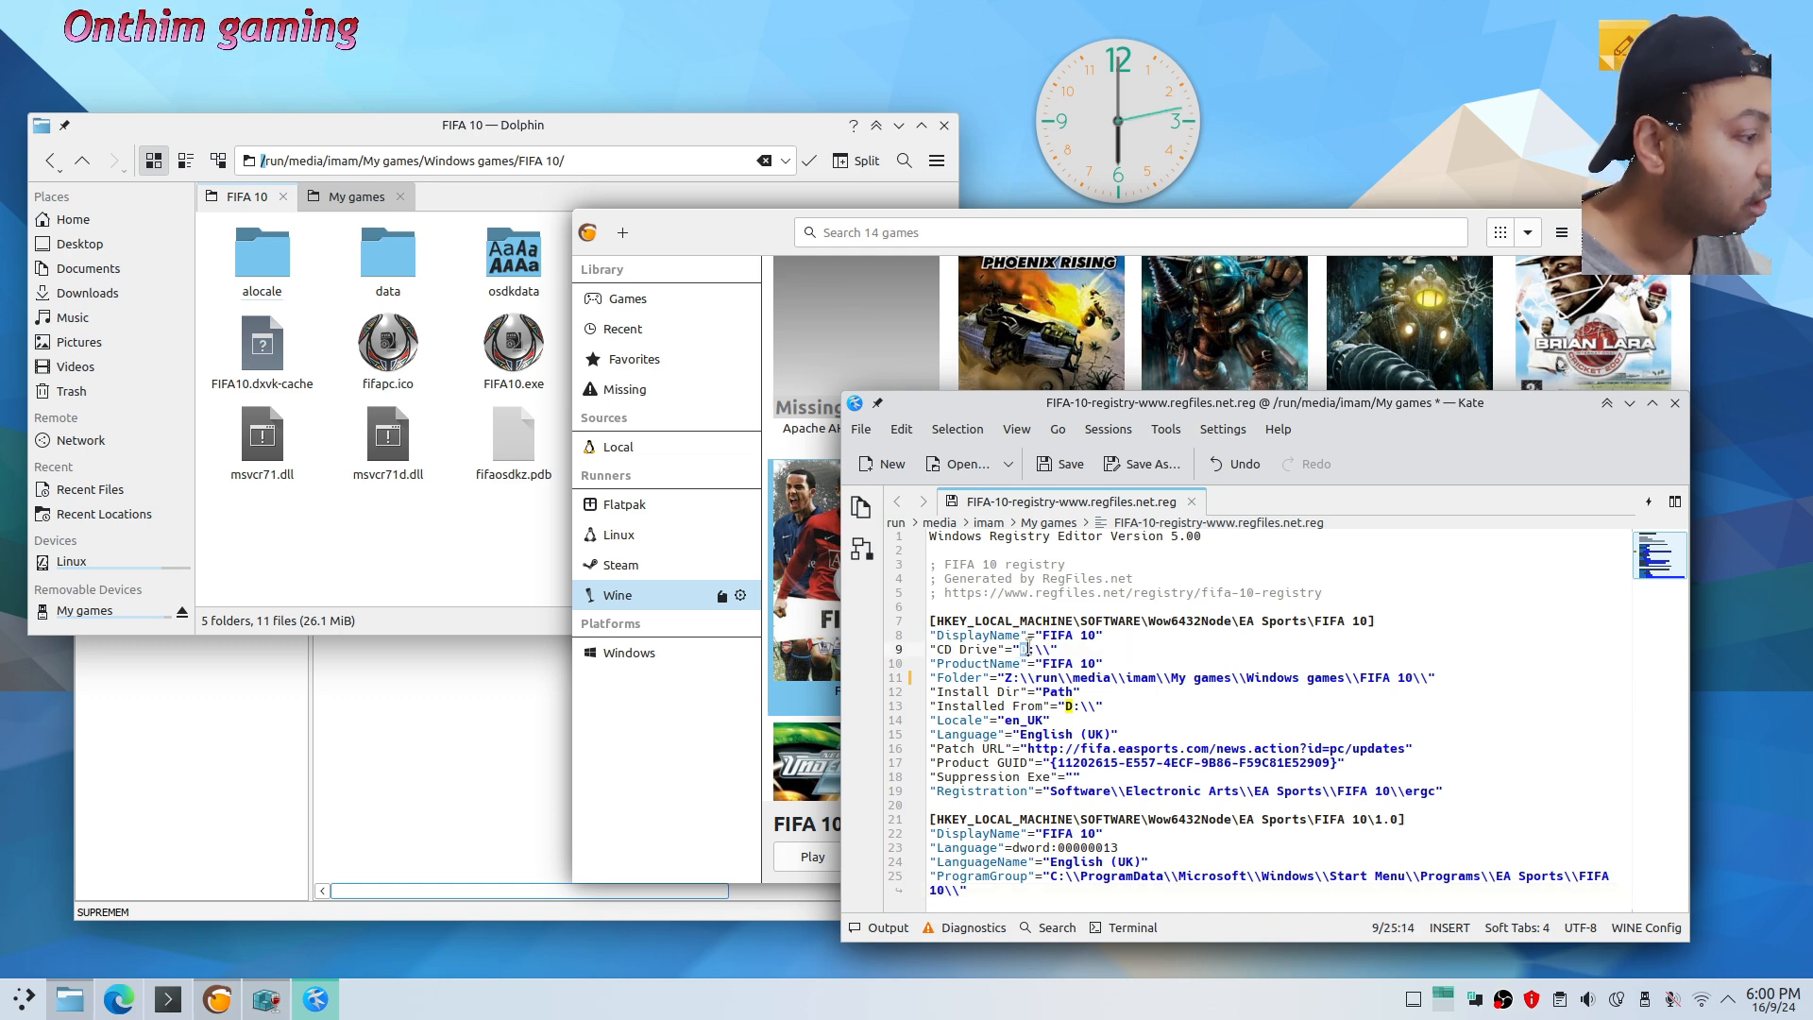
type("F")
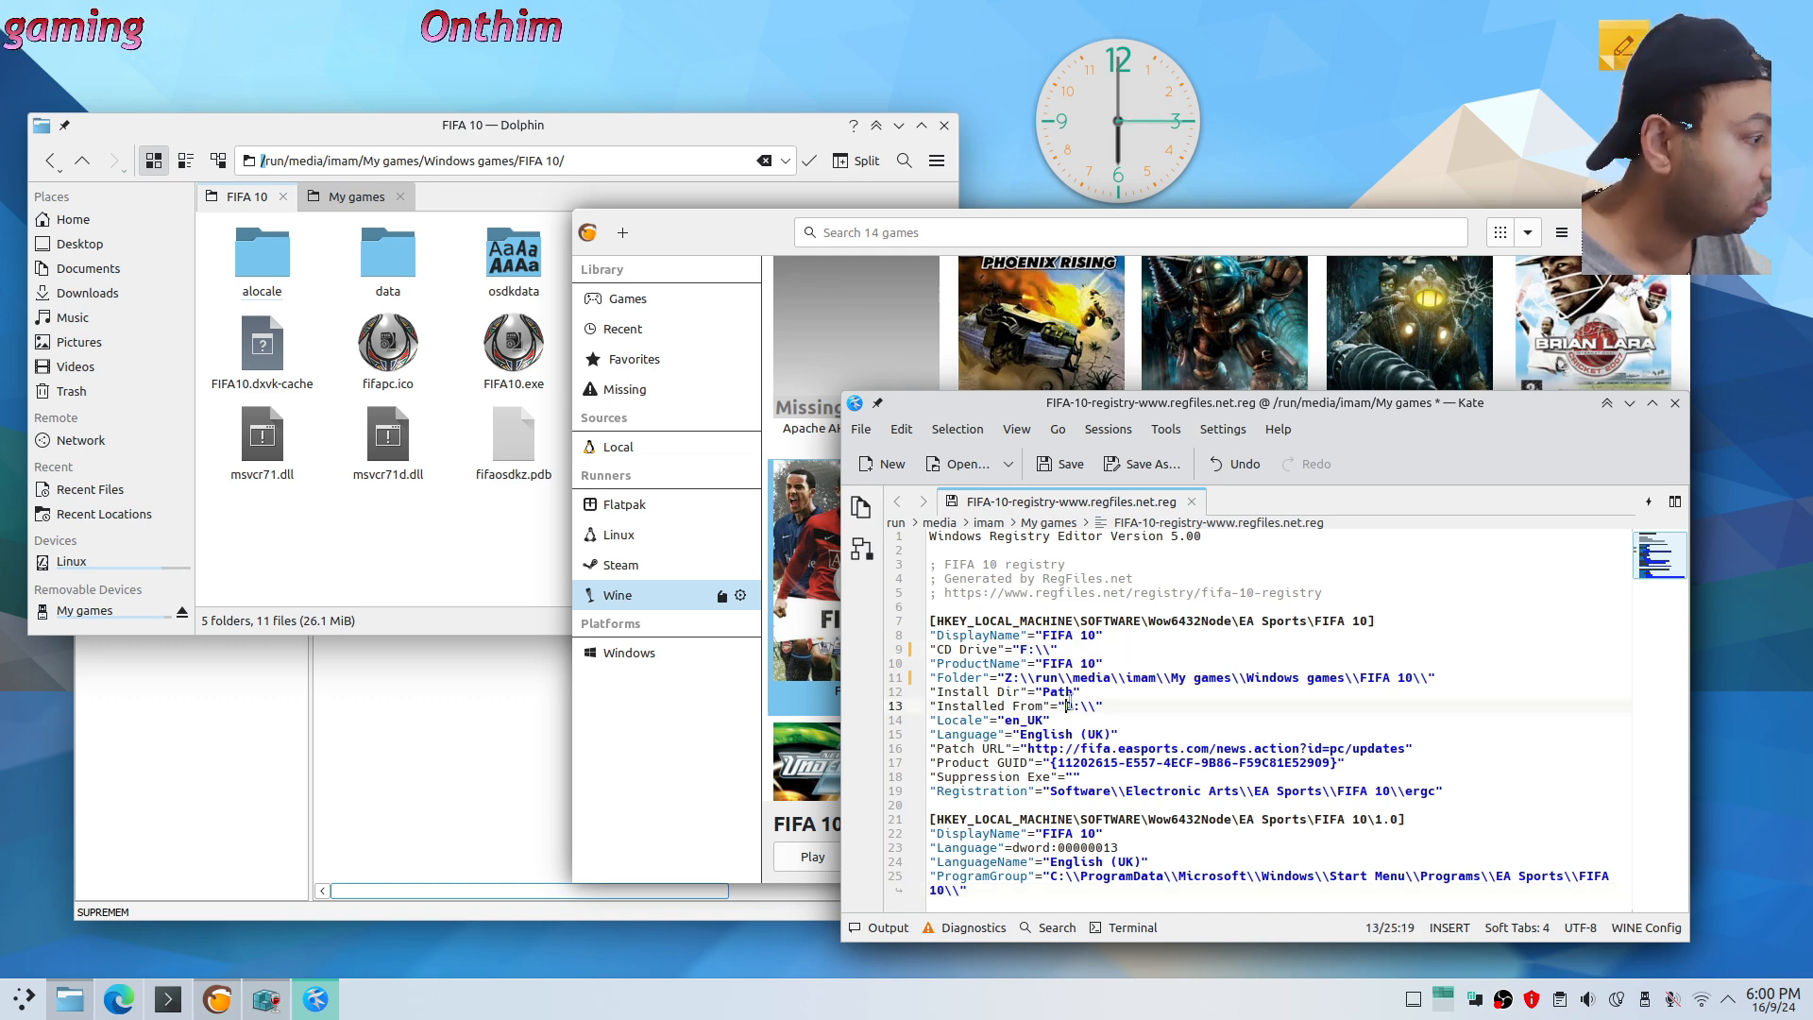
double_click(1070, 706)
type("F")
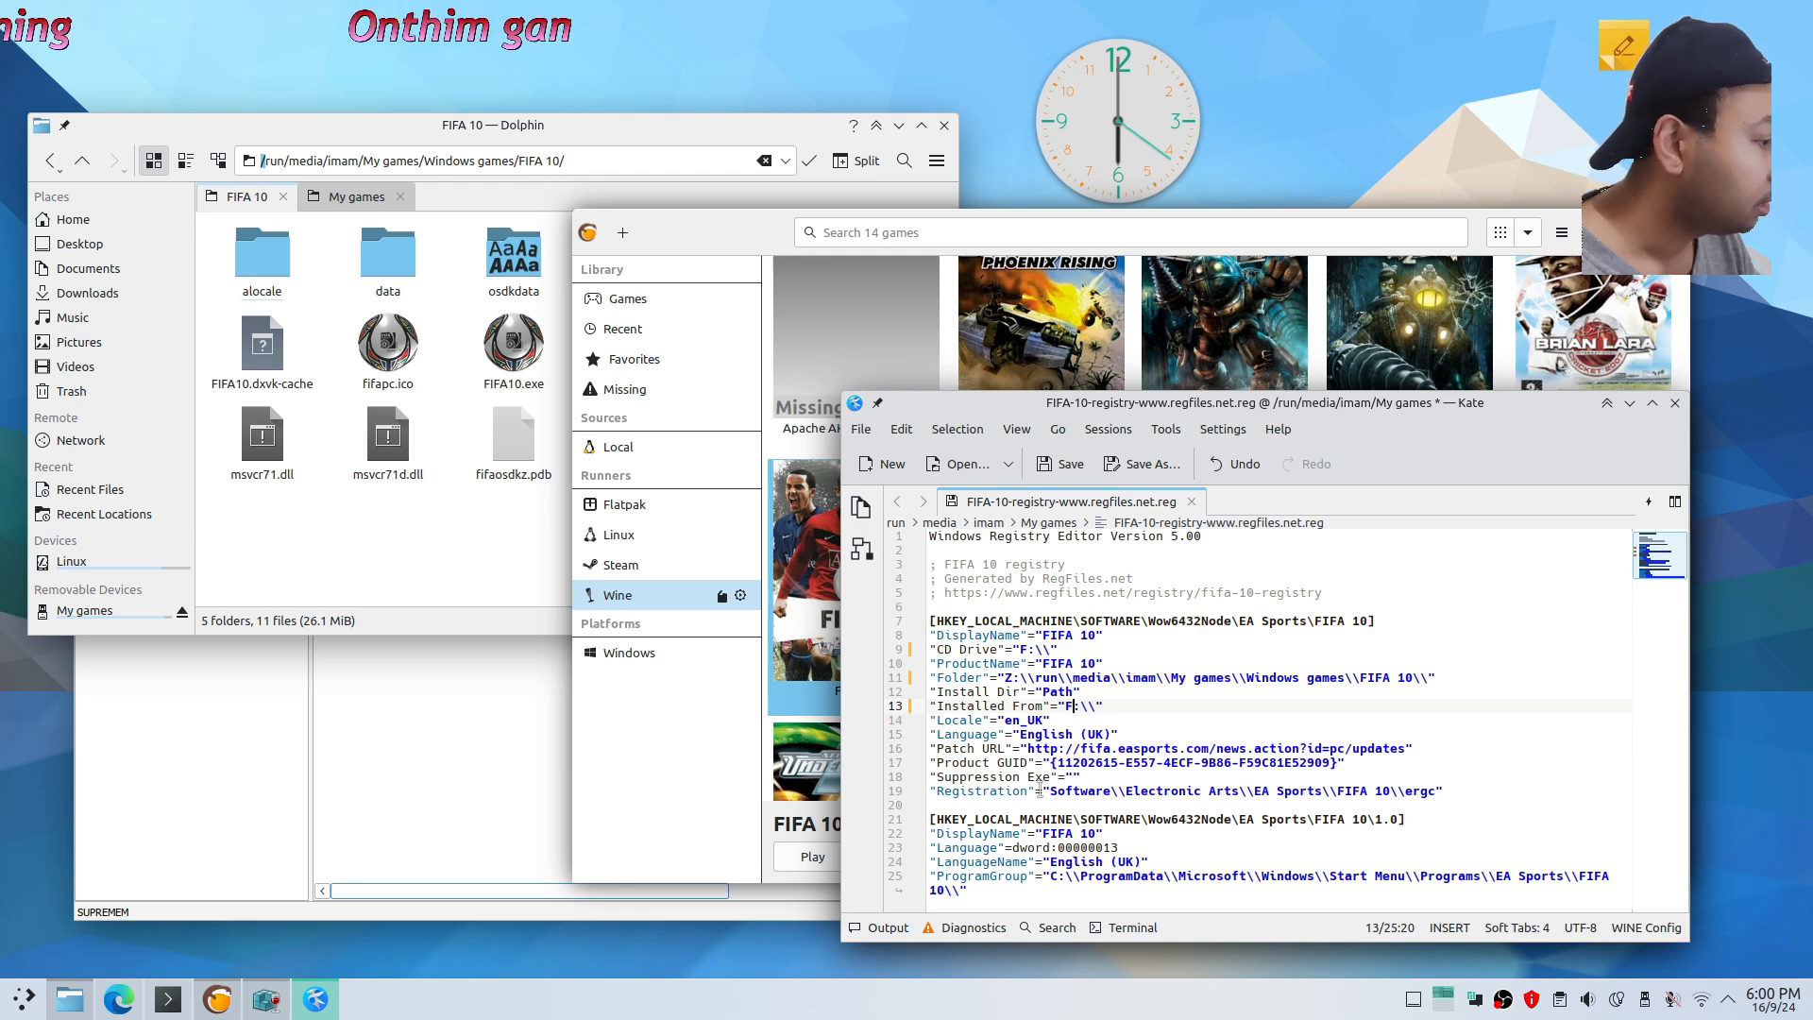
Save the edited FIFA 10 registry file and close Kate
left_click(1076, 794)
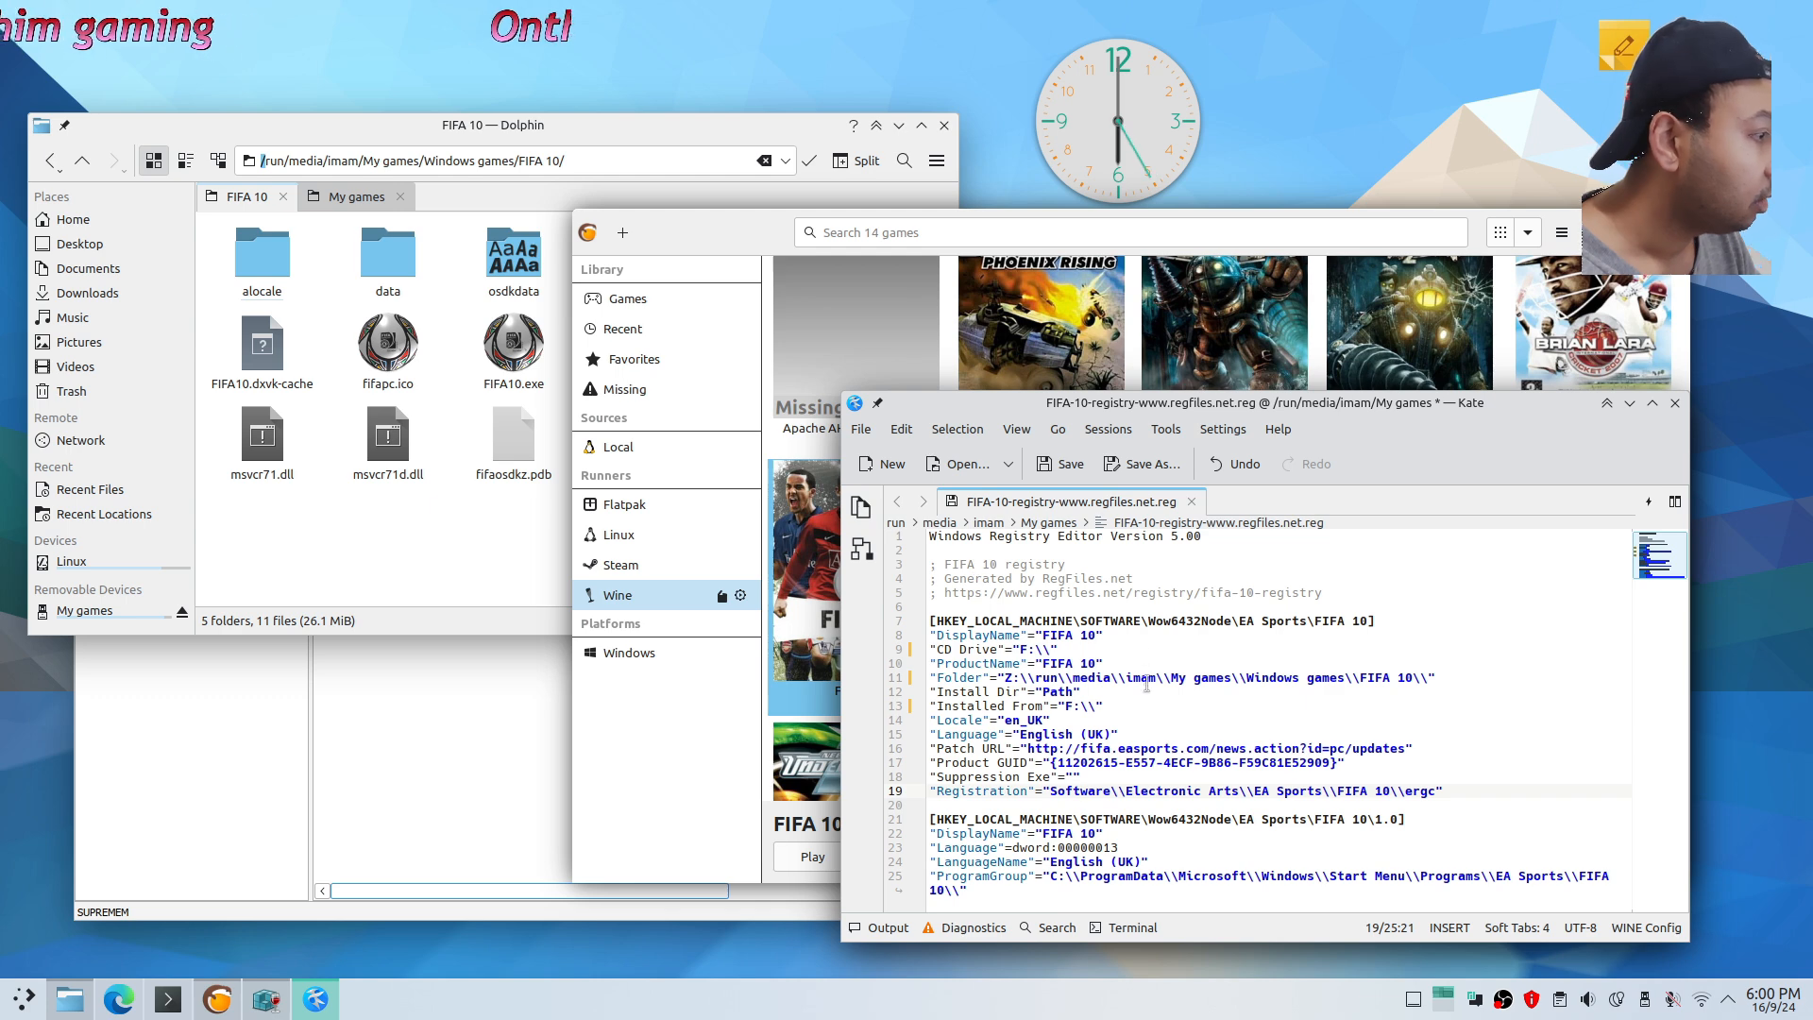
key("ctrl+s")
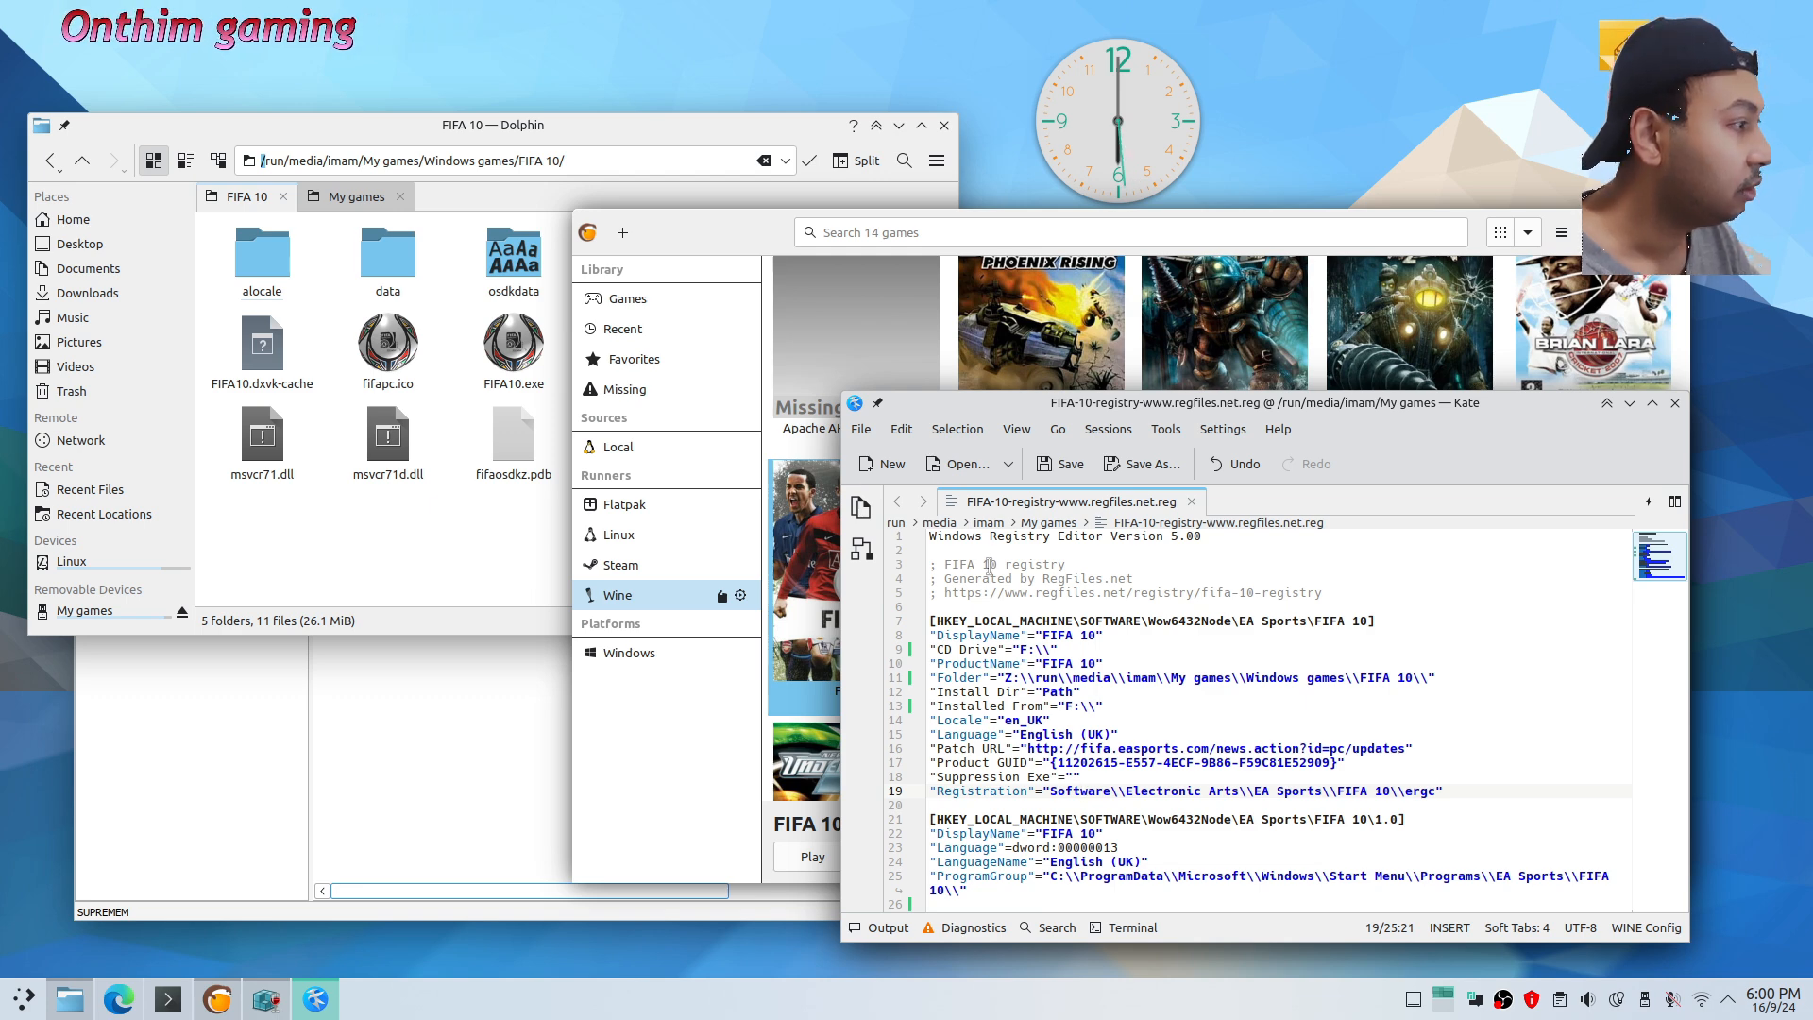
left_click(1675, 404)
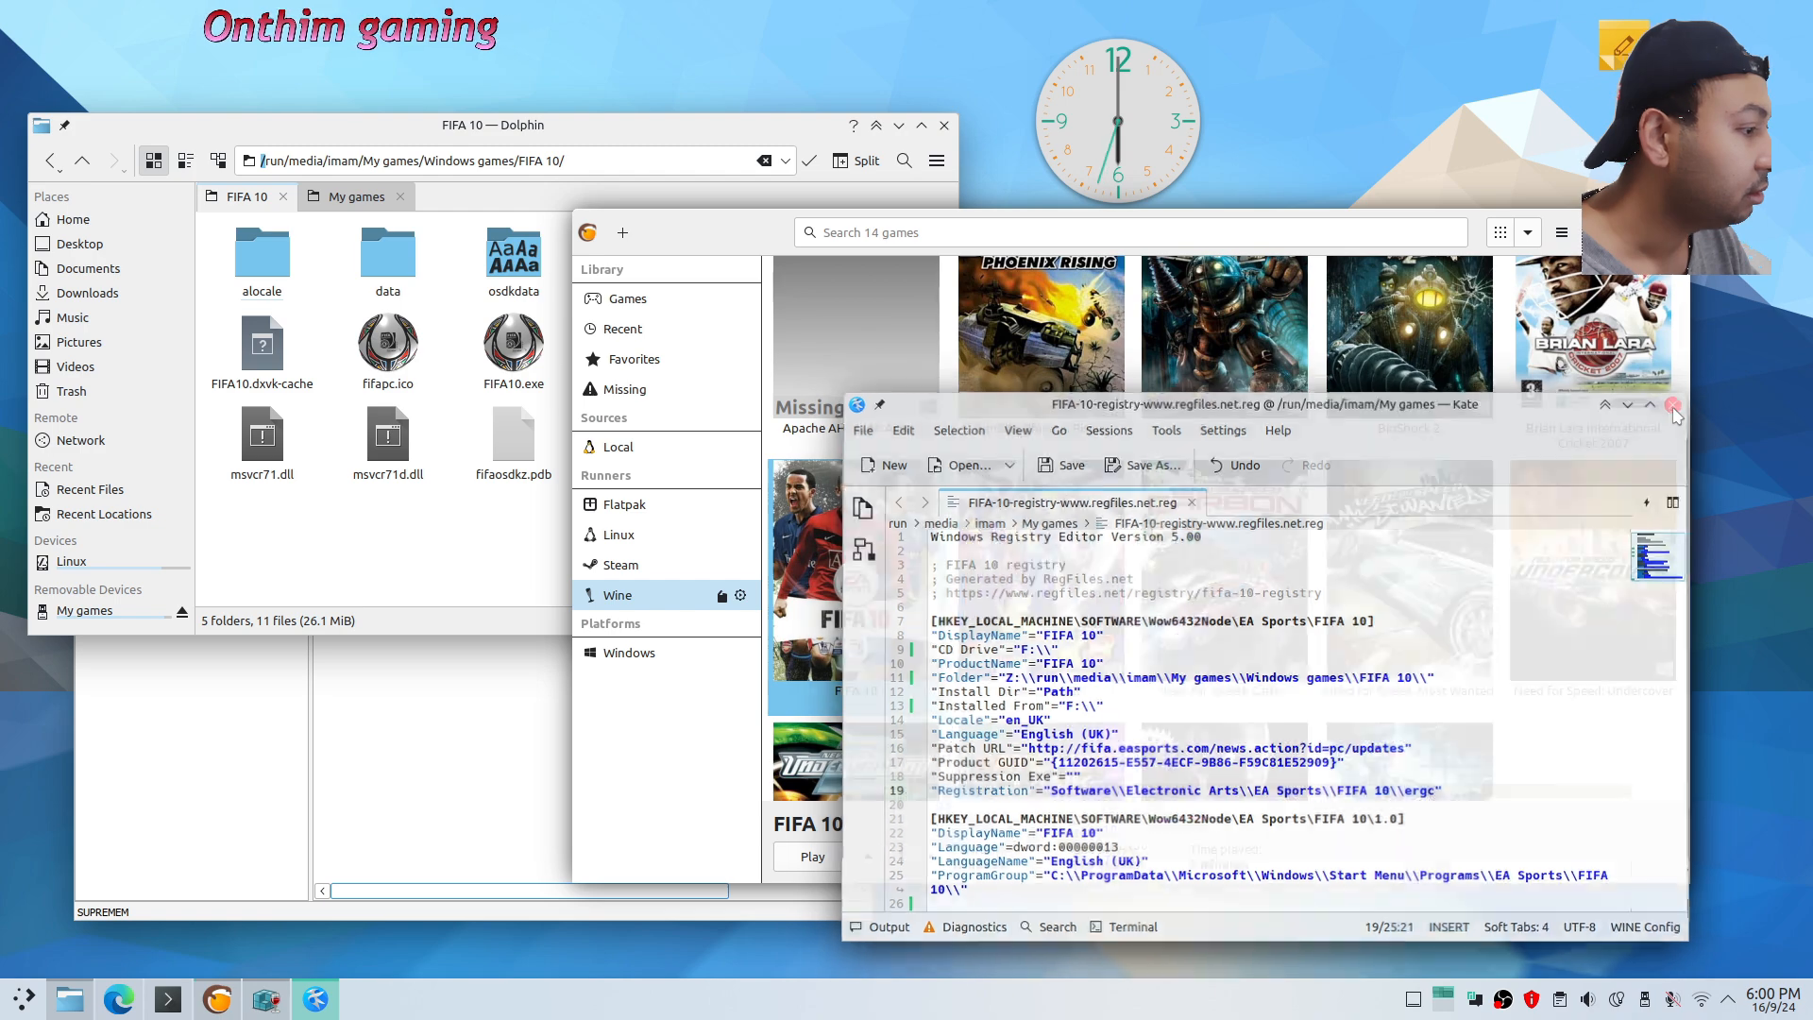
In Dolphin's My games folder, rename the downloaded FIFA 10 registry file as FIFA-10-registry.reg
left_click(482, 731)
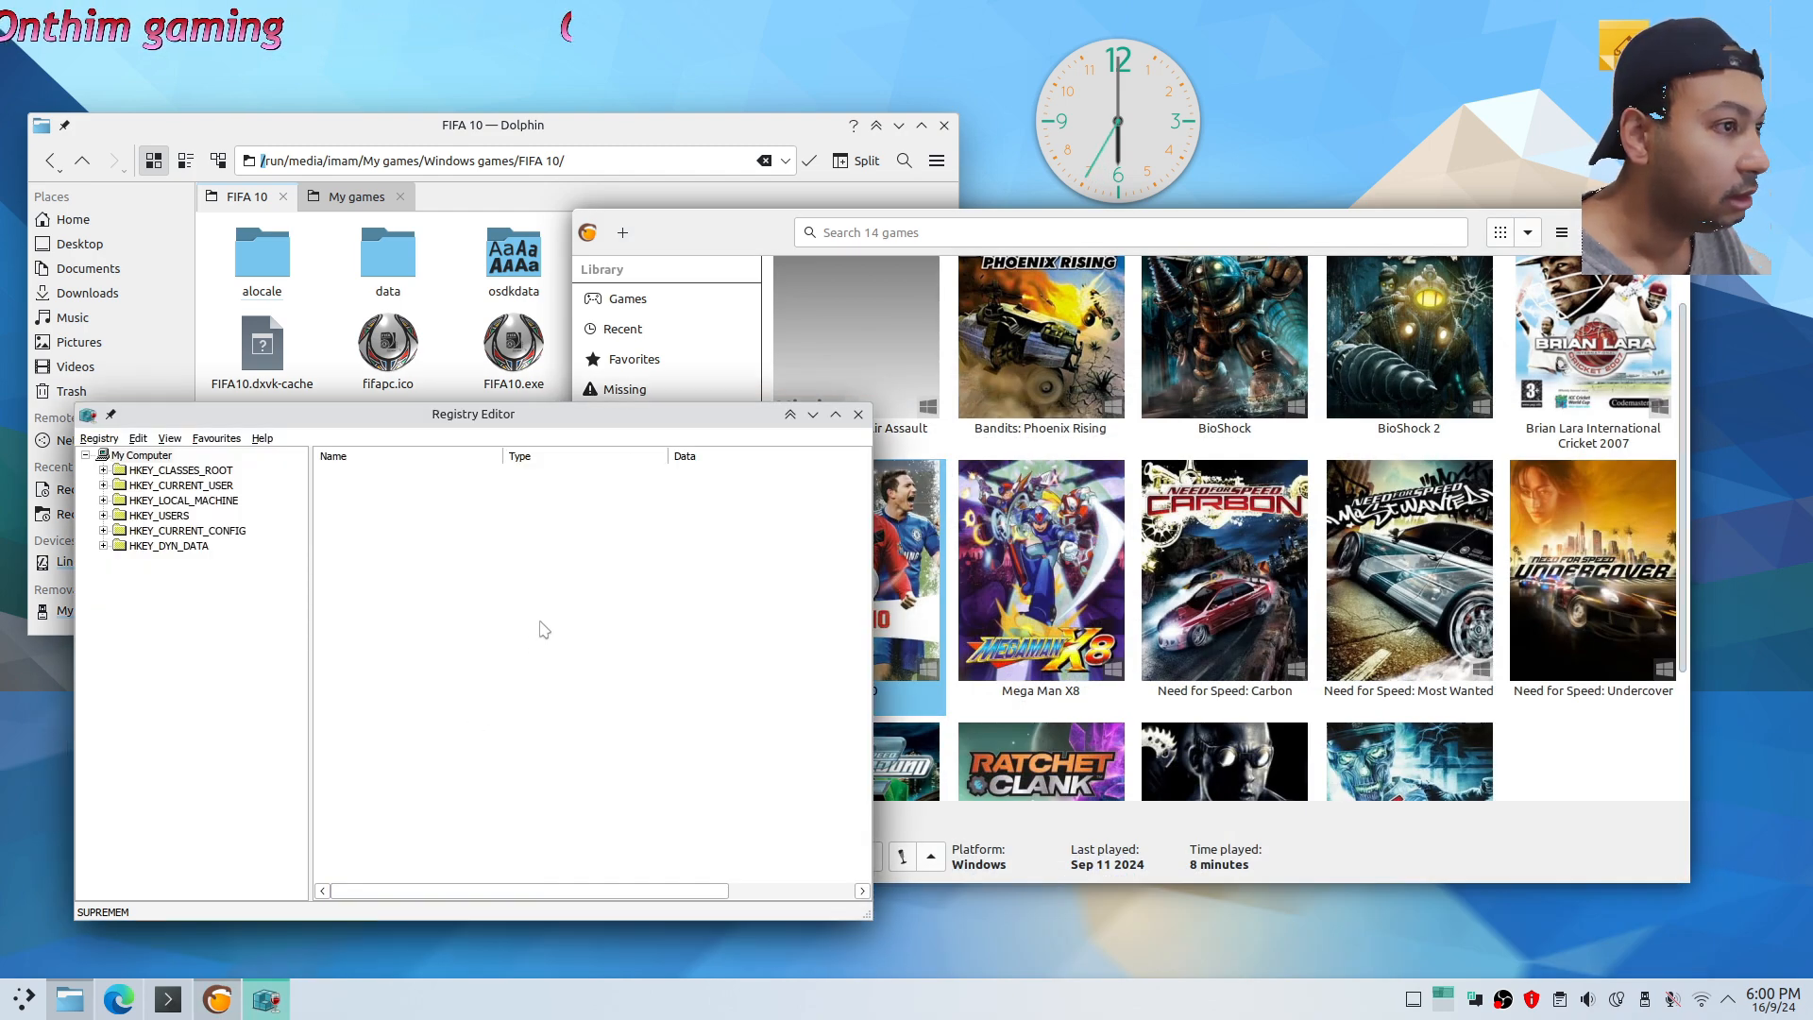
left_click(70, 999)
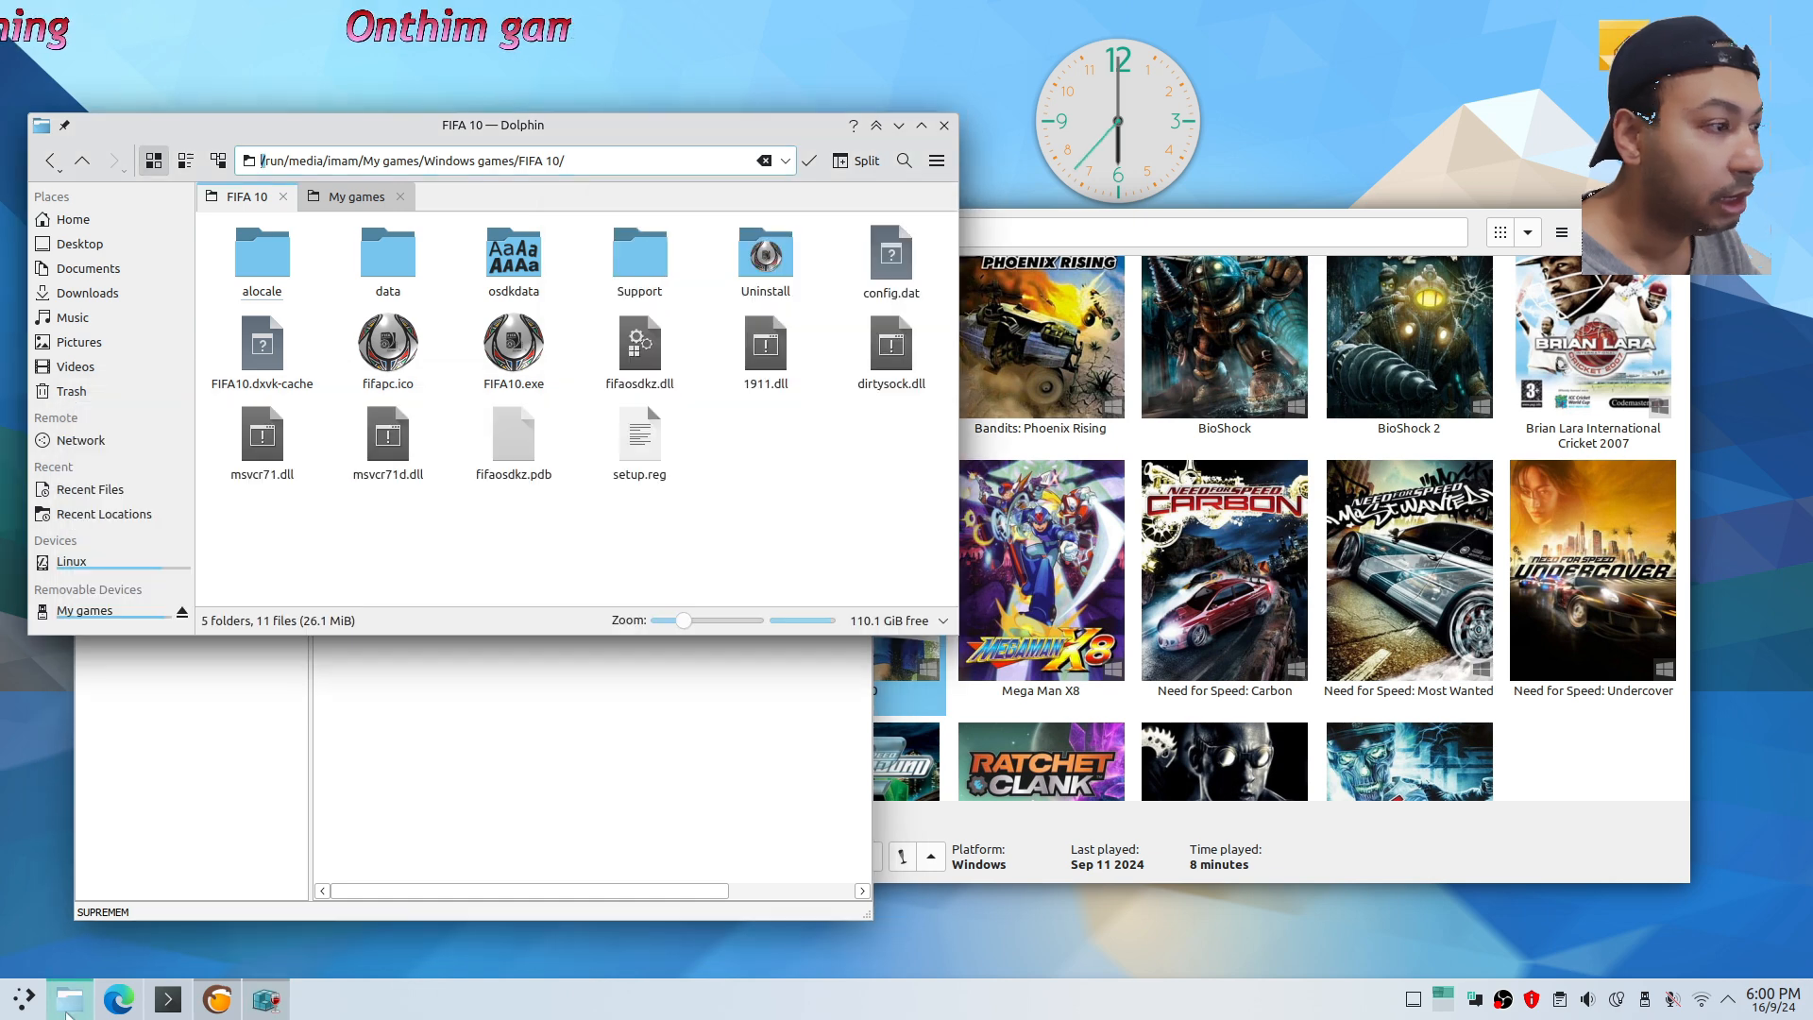
left_click(357, 200)
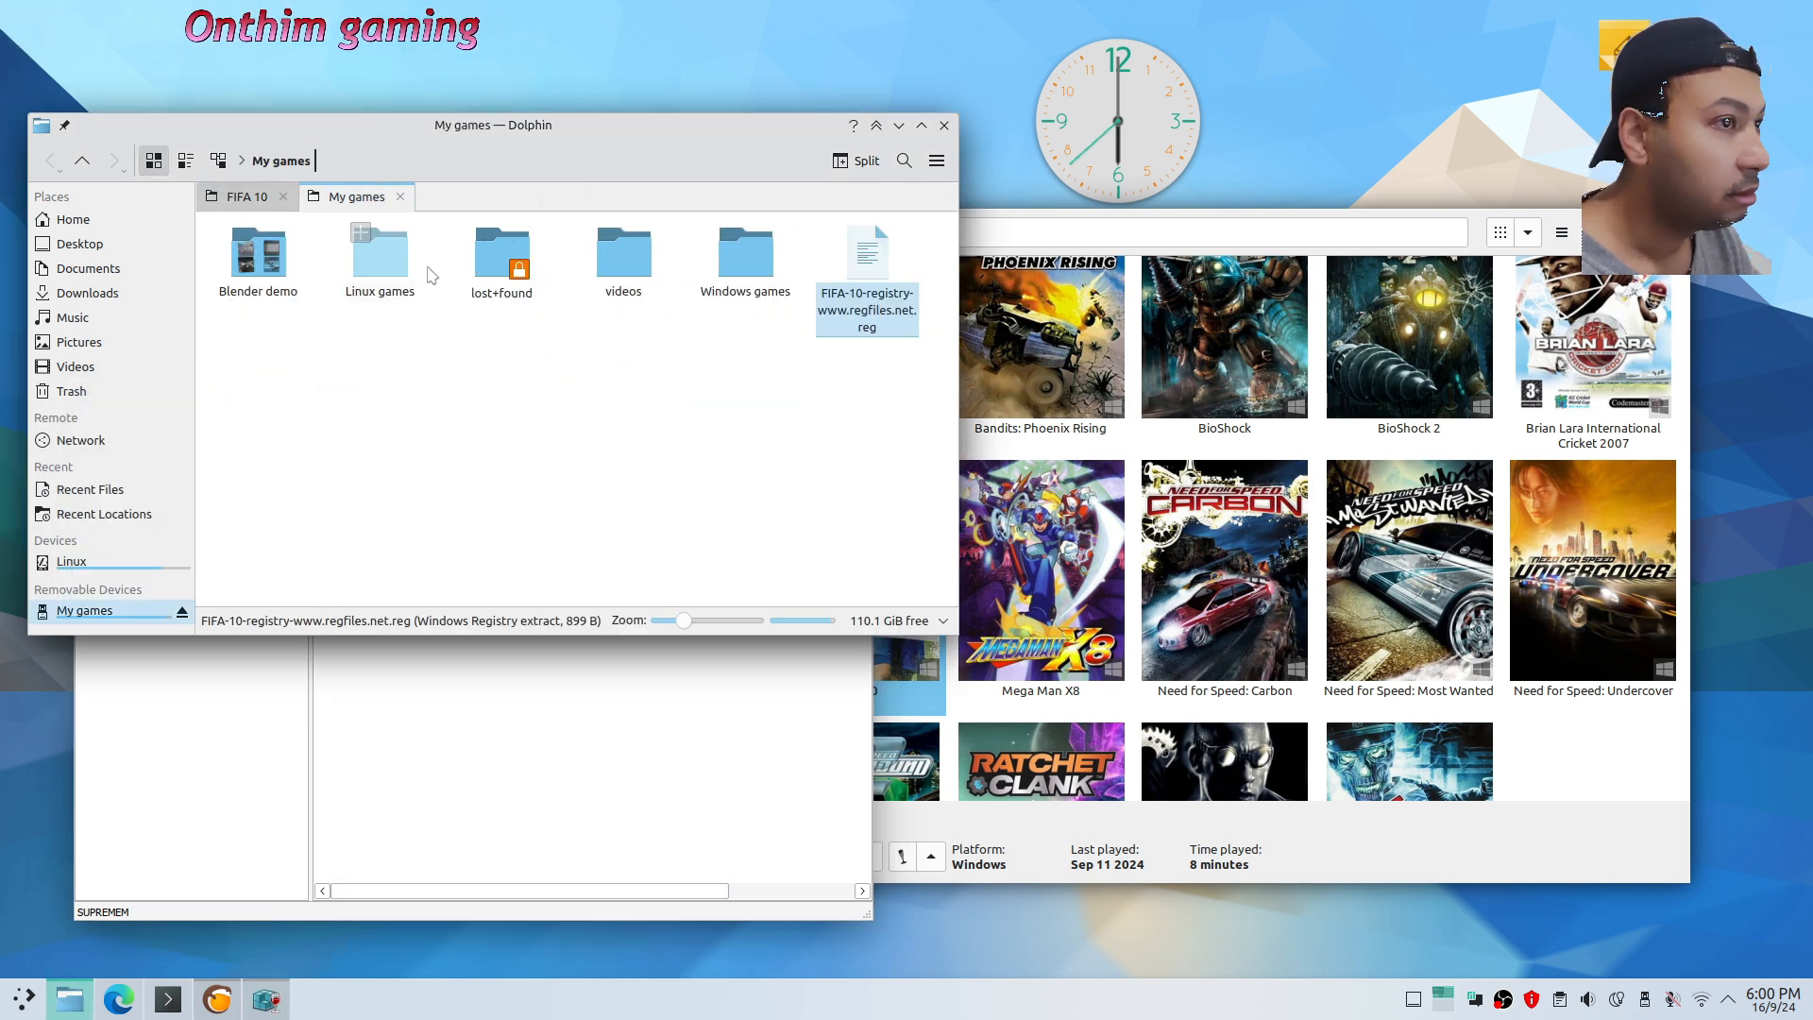
left_click(866, 322)
key("Escape")
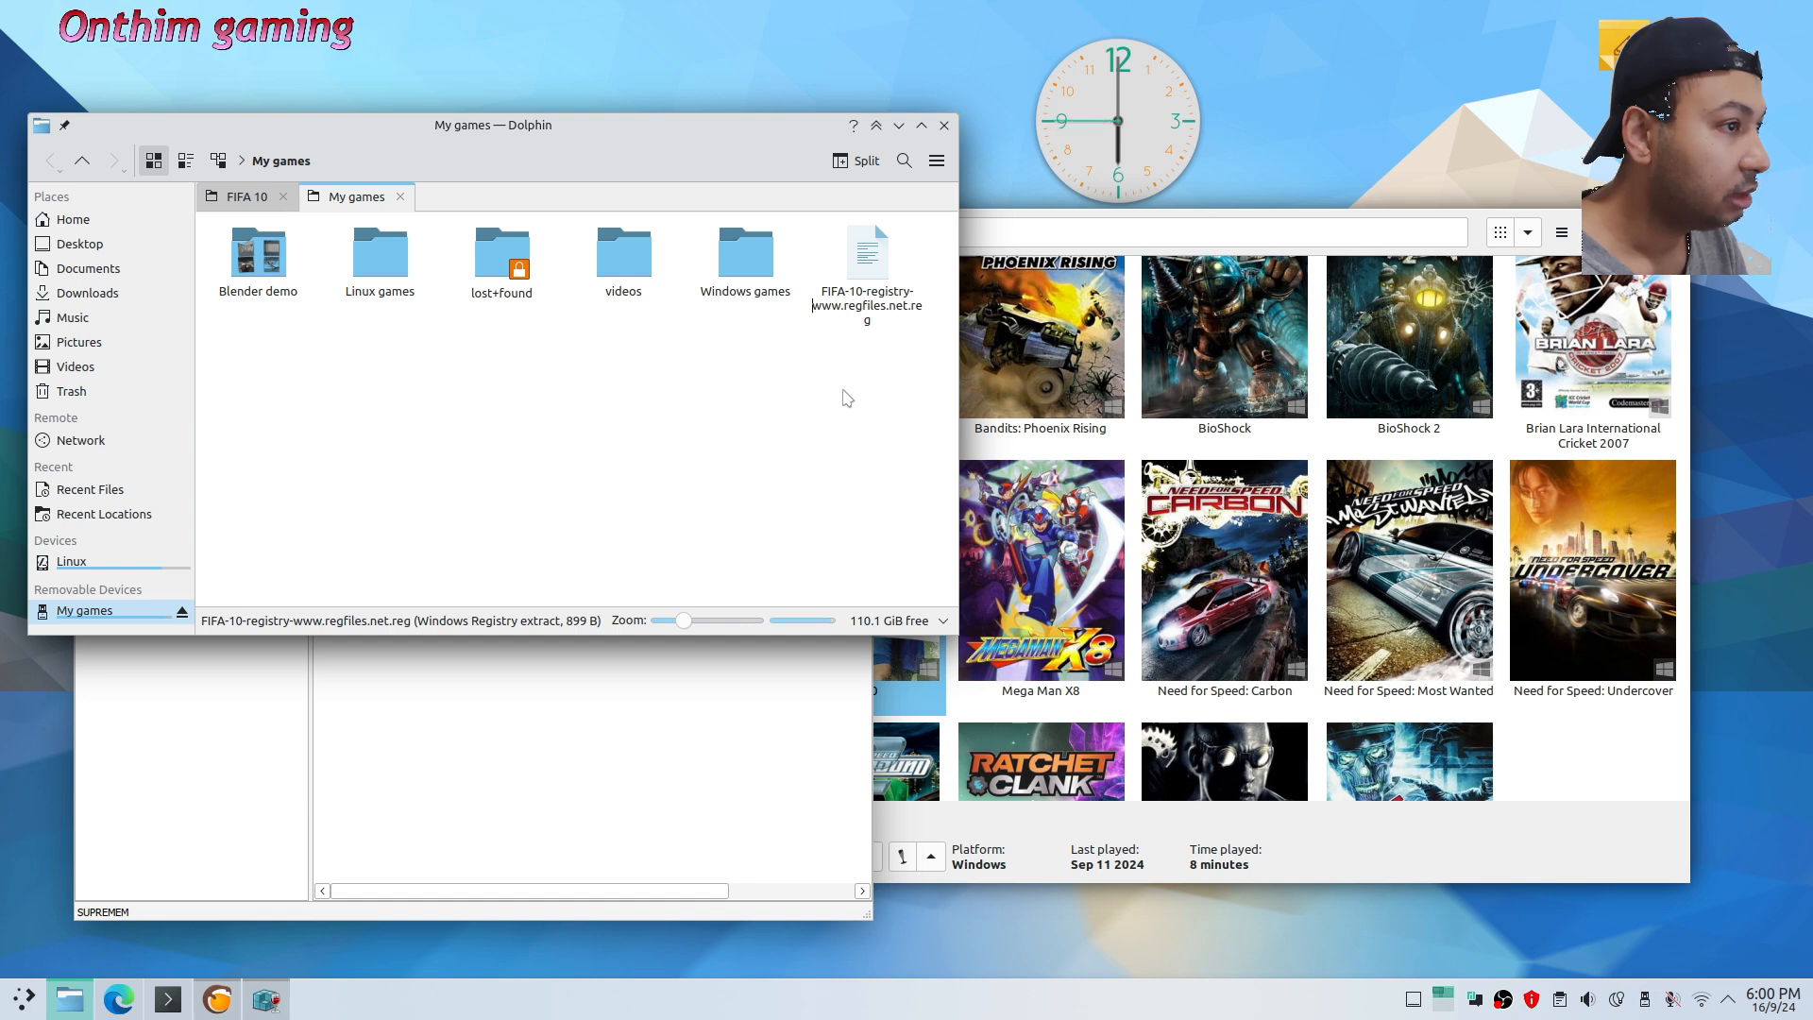
key("shift+Right")
key("shift+Right")
key("shift+Right")
key("shift+Right")
key("shift+Right")
key("shift+Right")
key("shift+Right")
key("shift+Right")
key("shift+Right")
key("shift+Right")
key("shift+Right")
key("shift+Right")
key("shift+Right")
key("shift+Right")
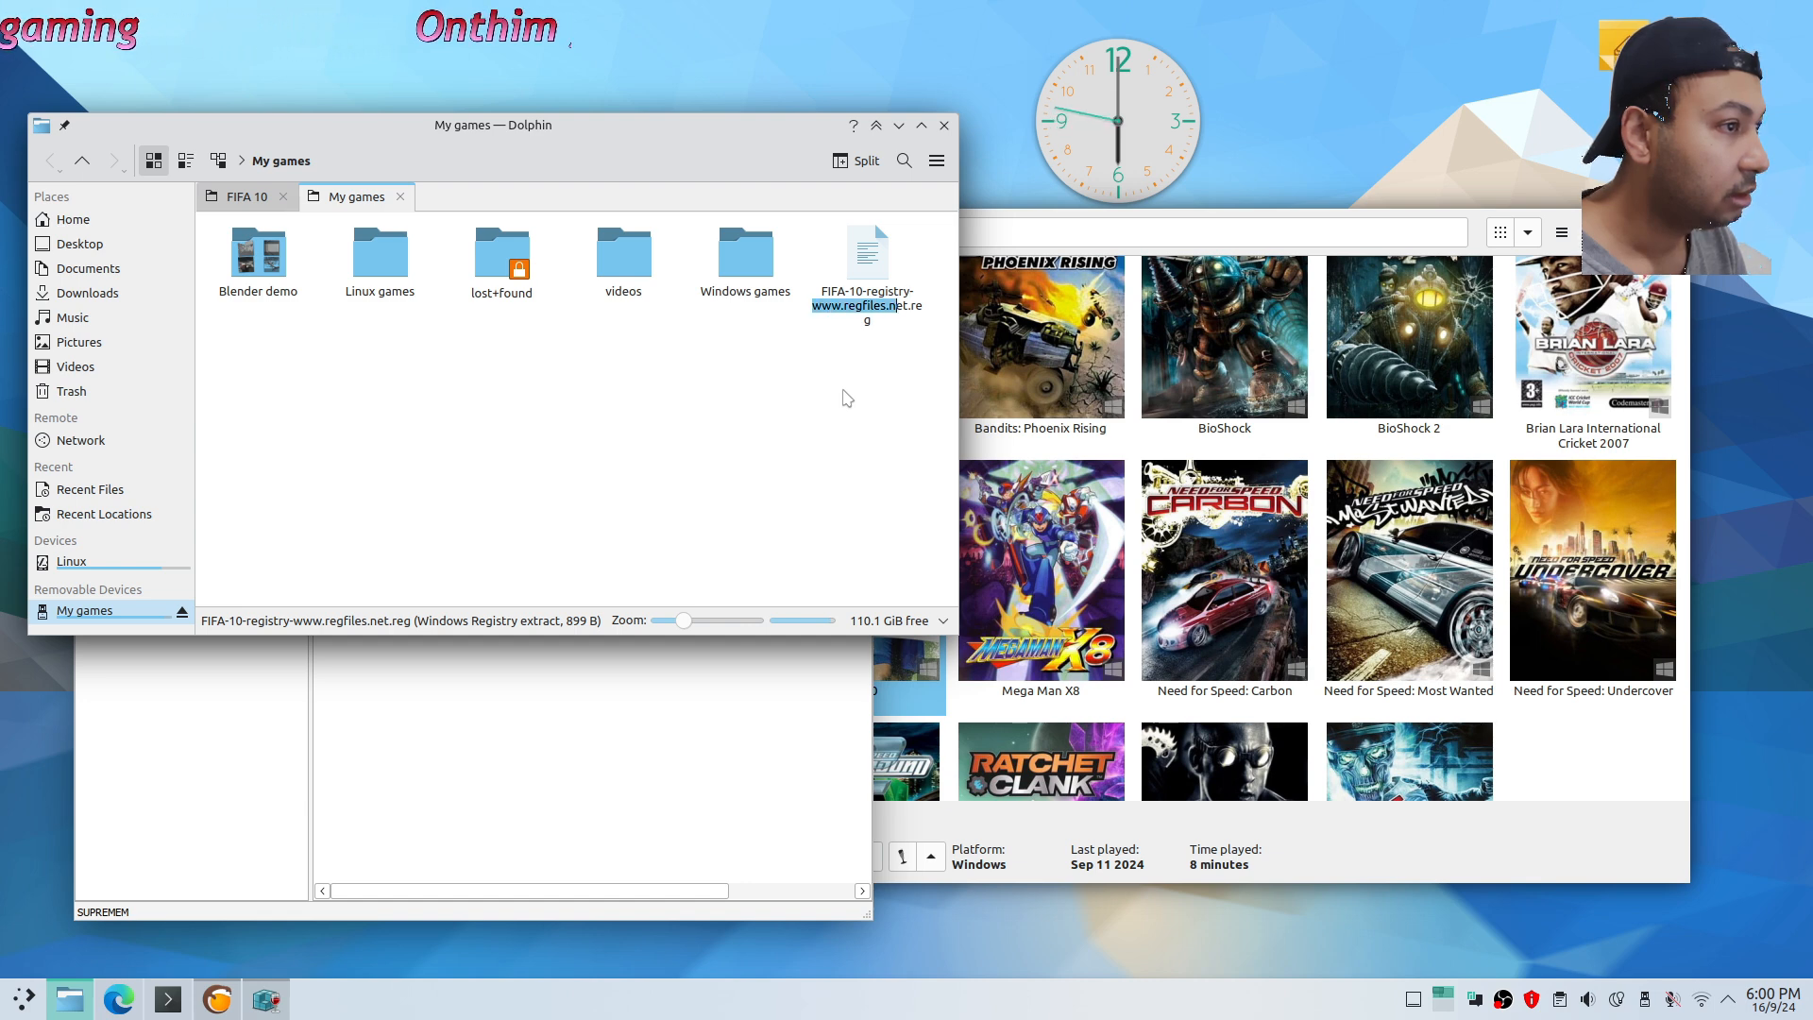
key("BackSpace")
key("BackSpace")
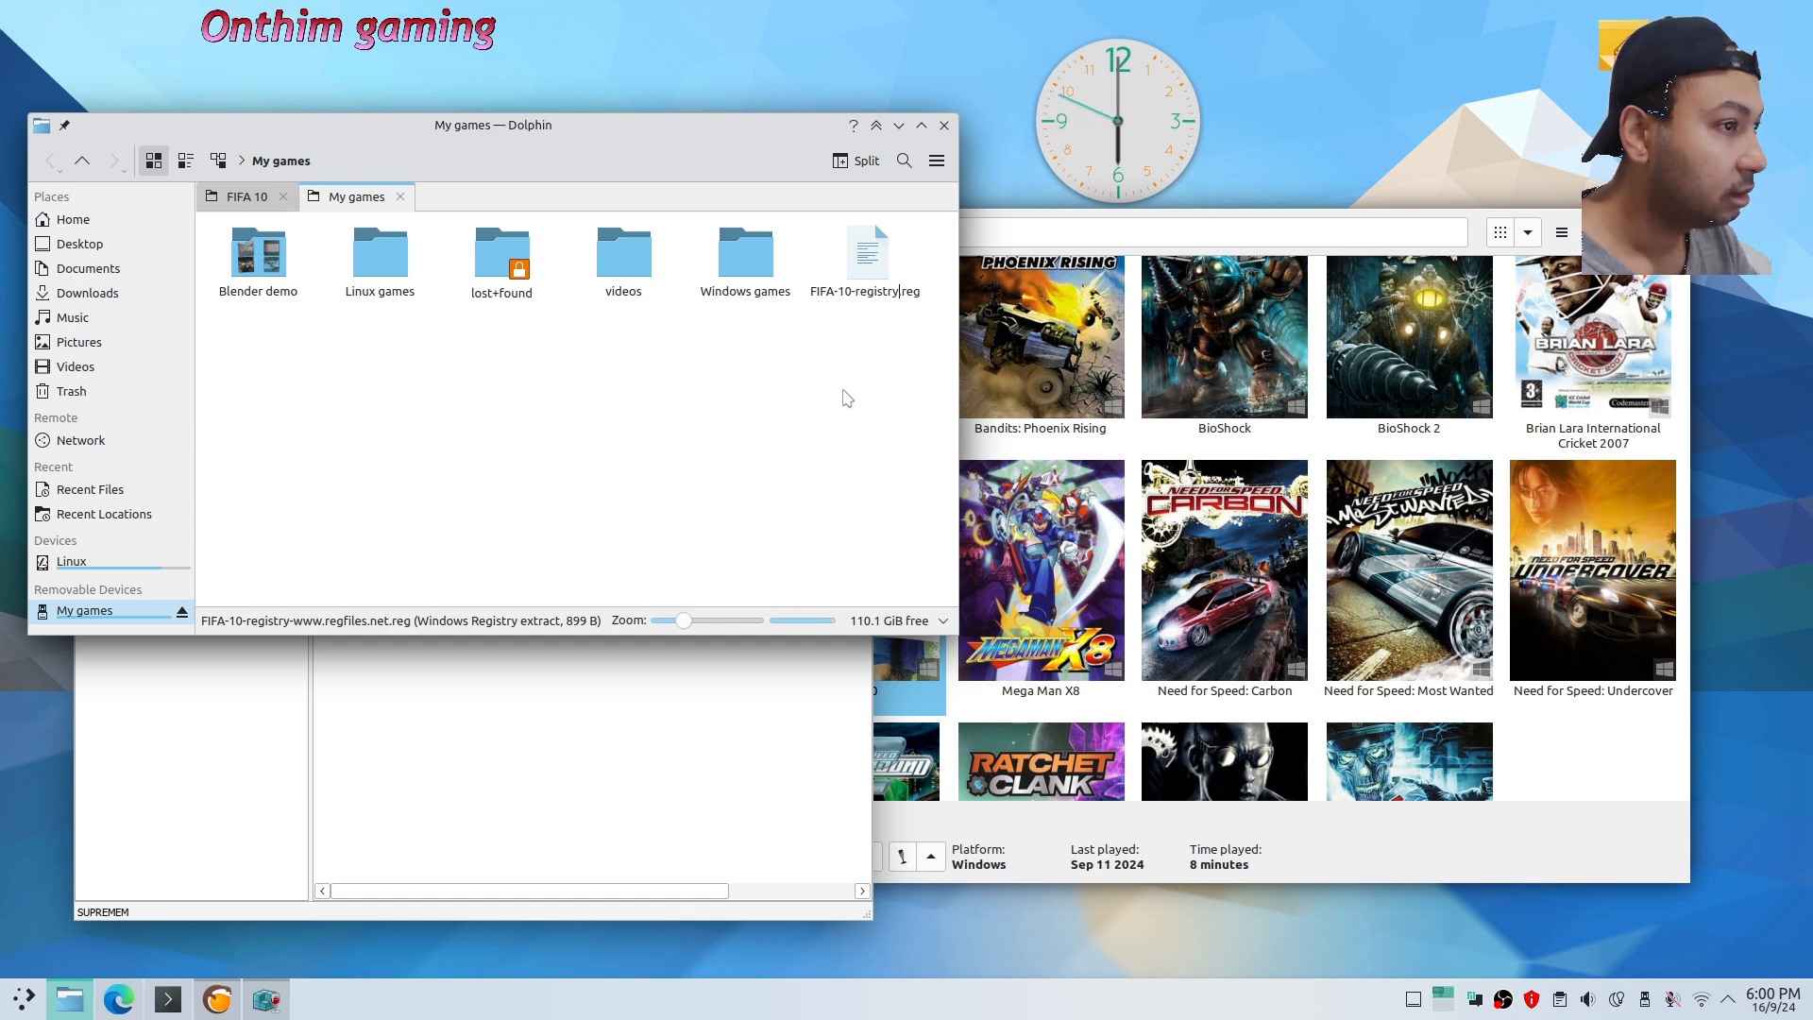
key("Return")
double_click(867, 257)
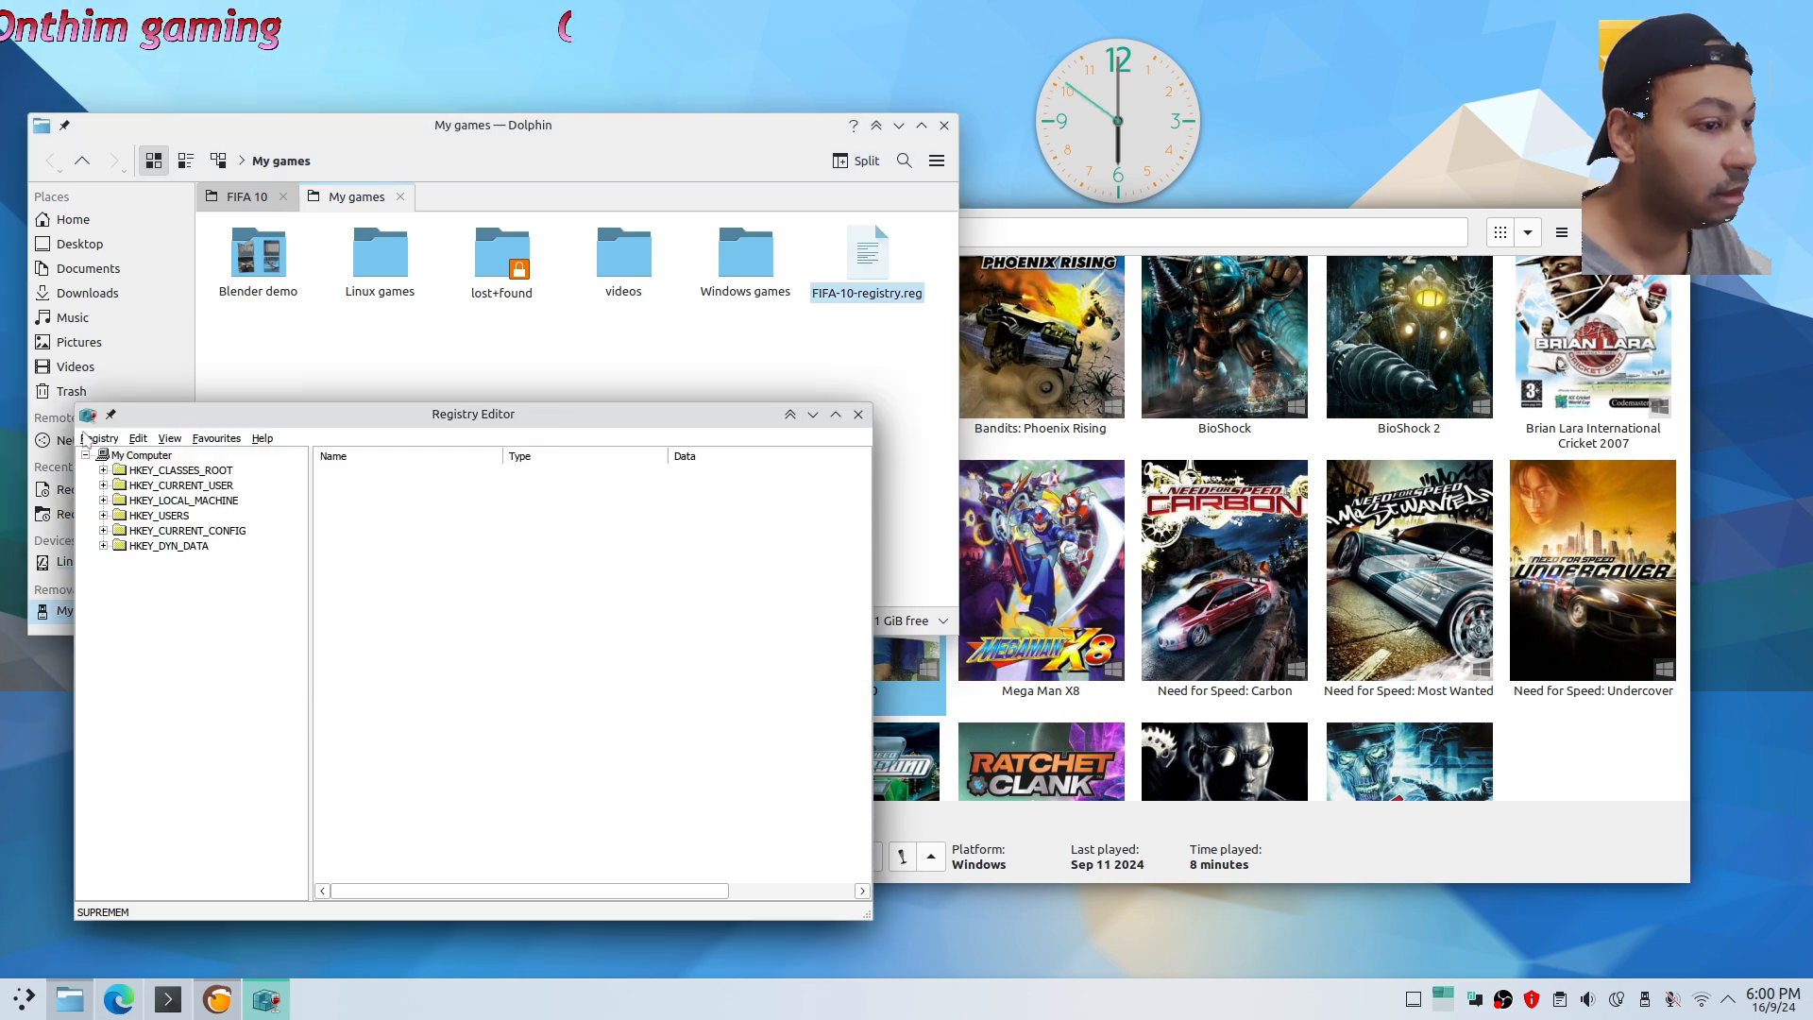
Import the registry file FIFA-10-registry.reg from drive E: into the Wine registry
left_click(94, 438)
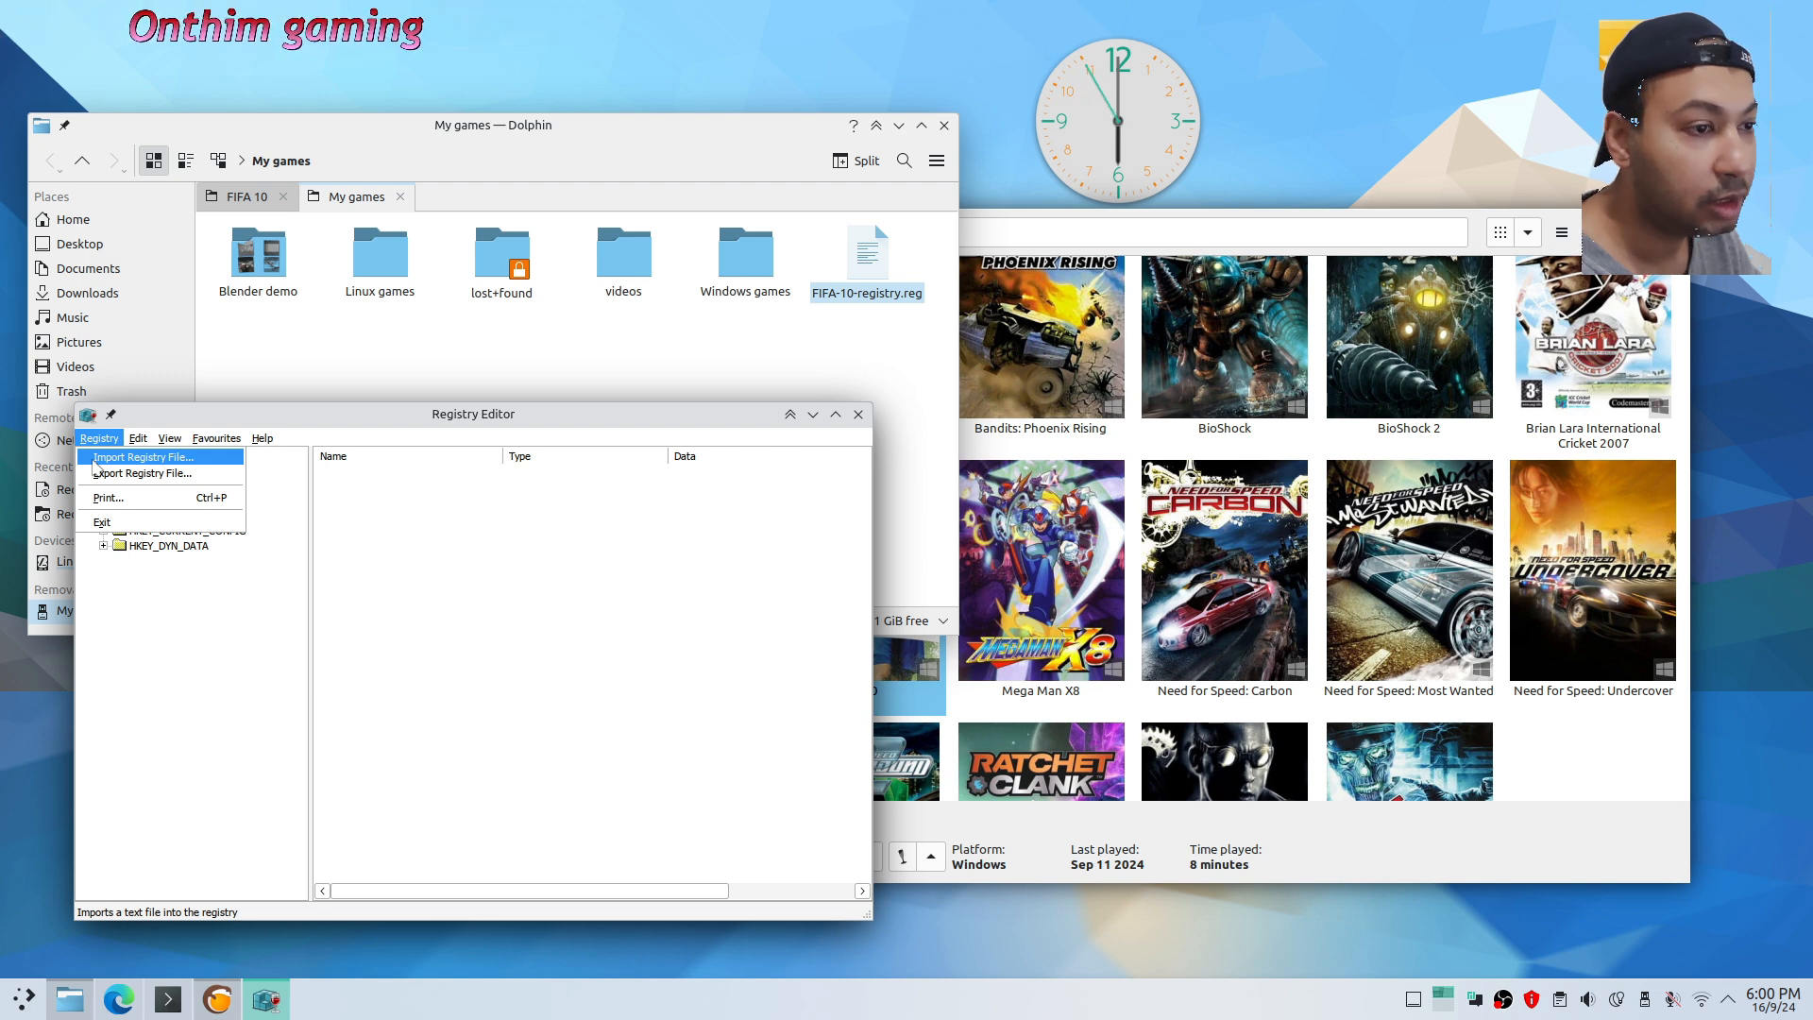
left_click(95, 459)
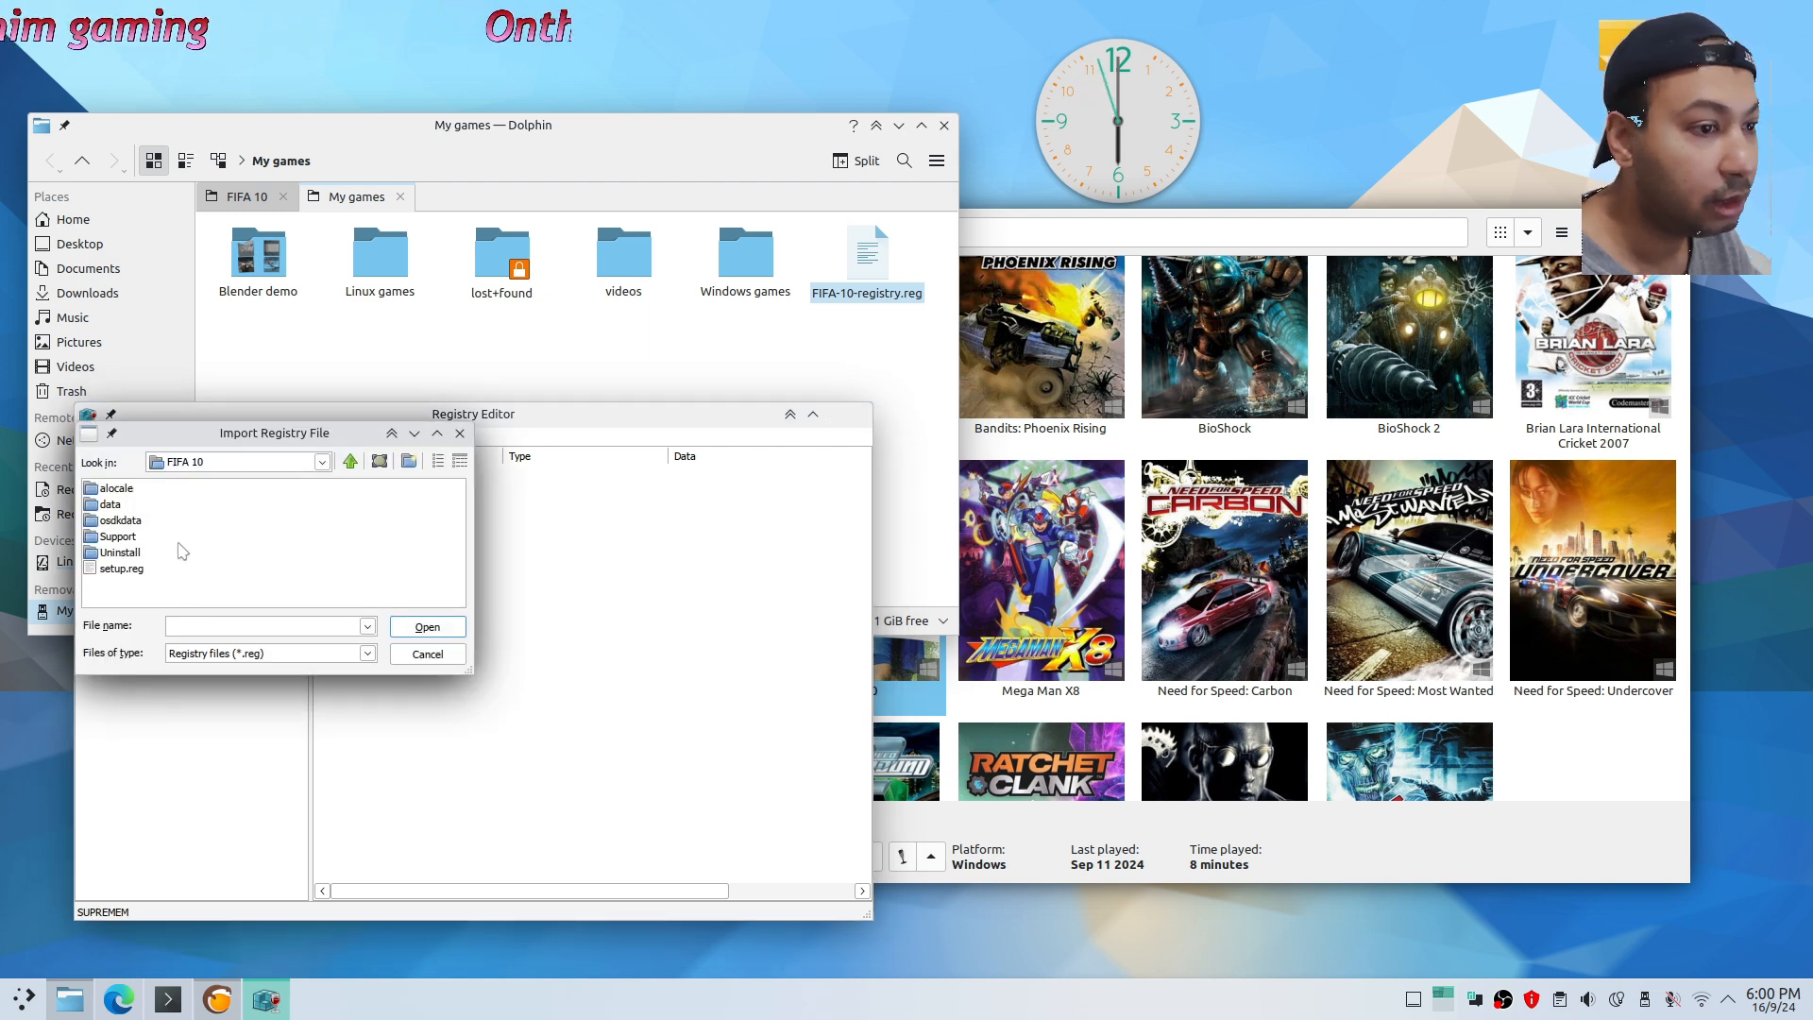
left_click(351, 460)
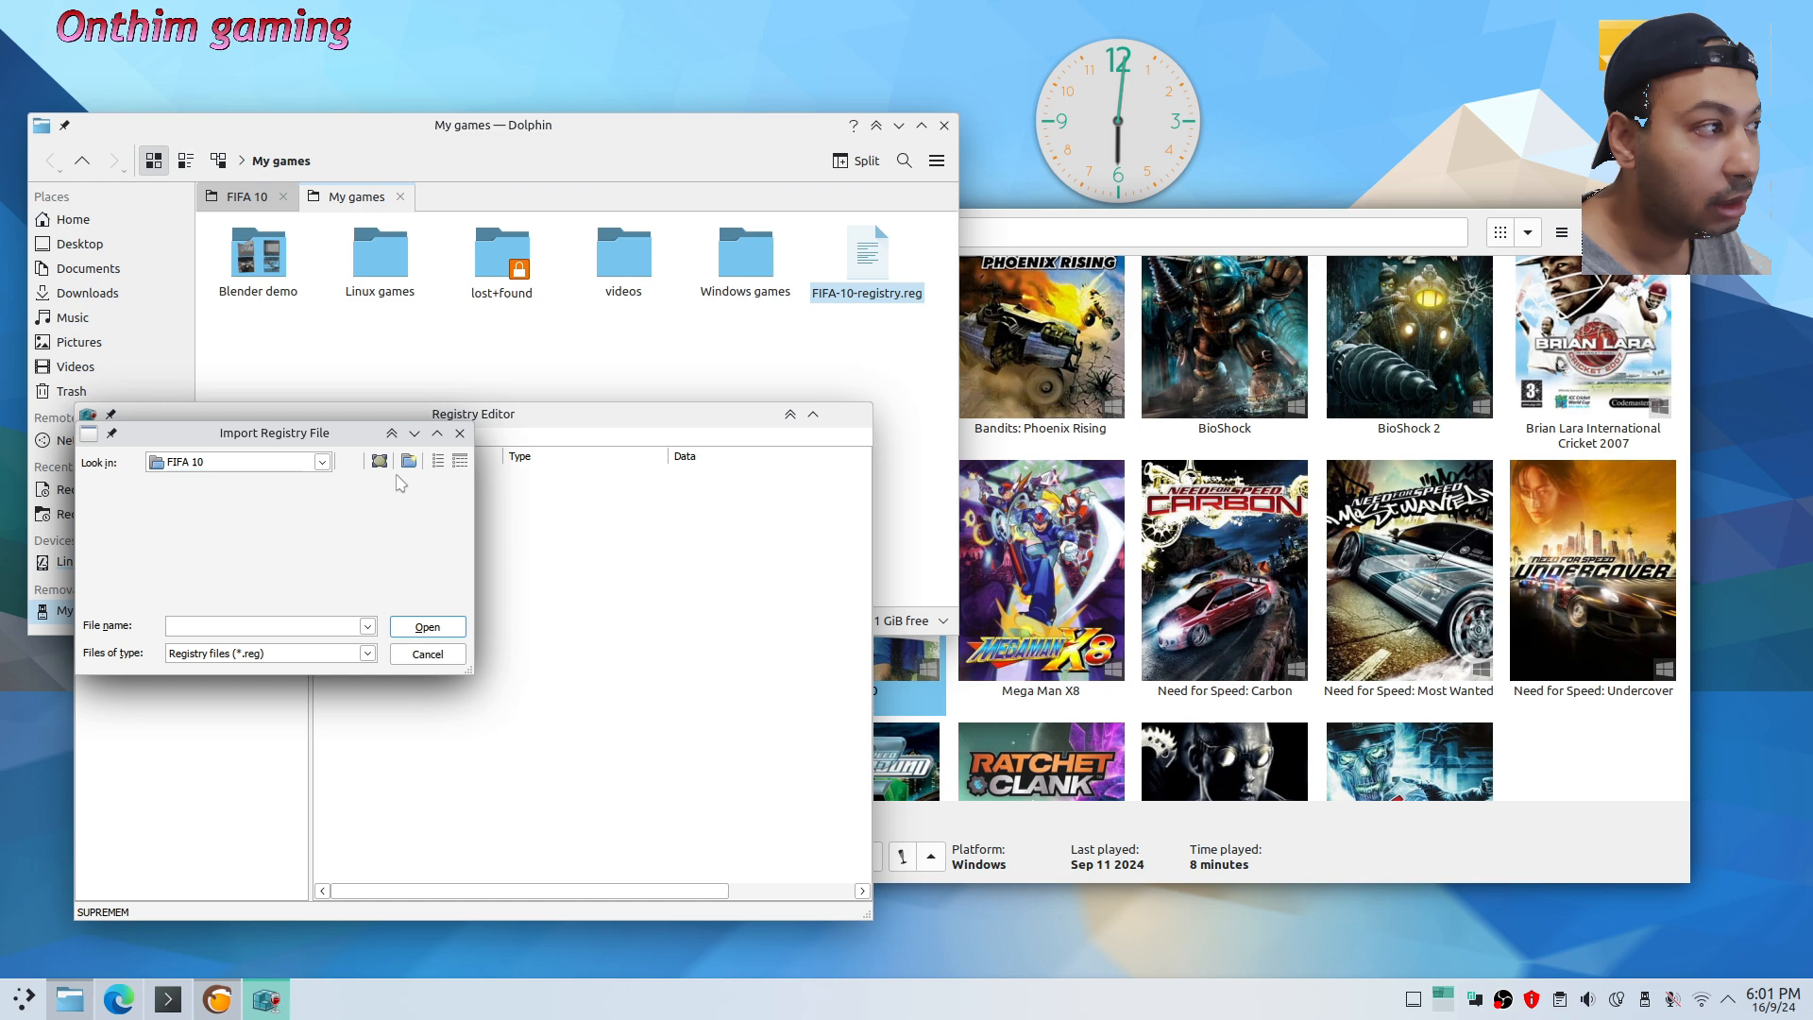
left_click(505, 163)
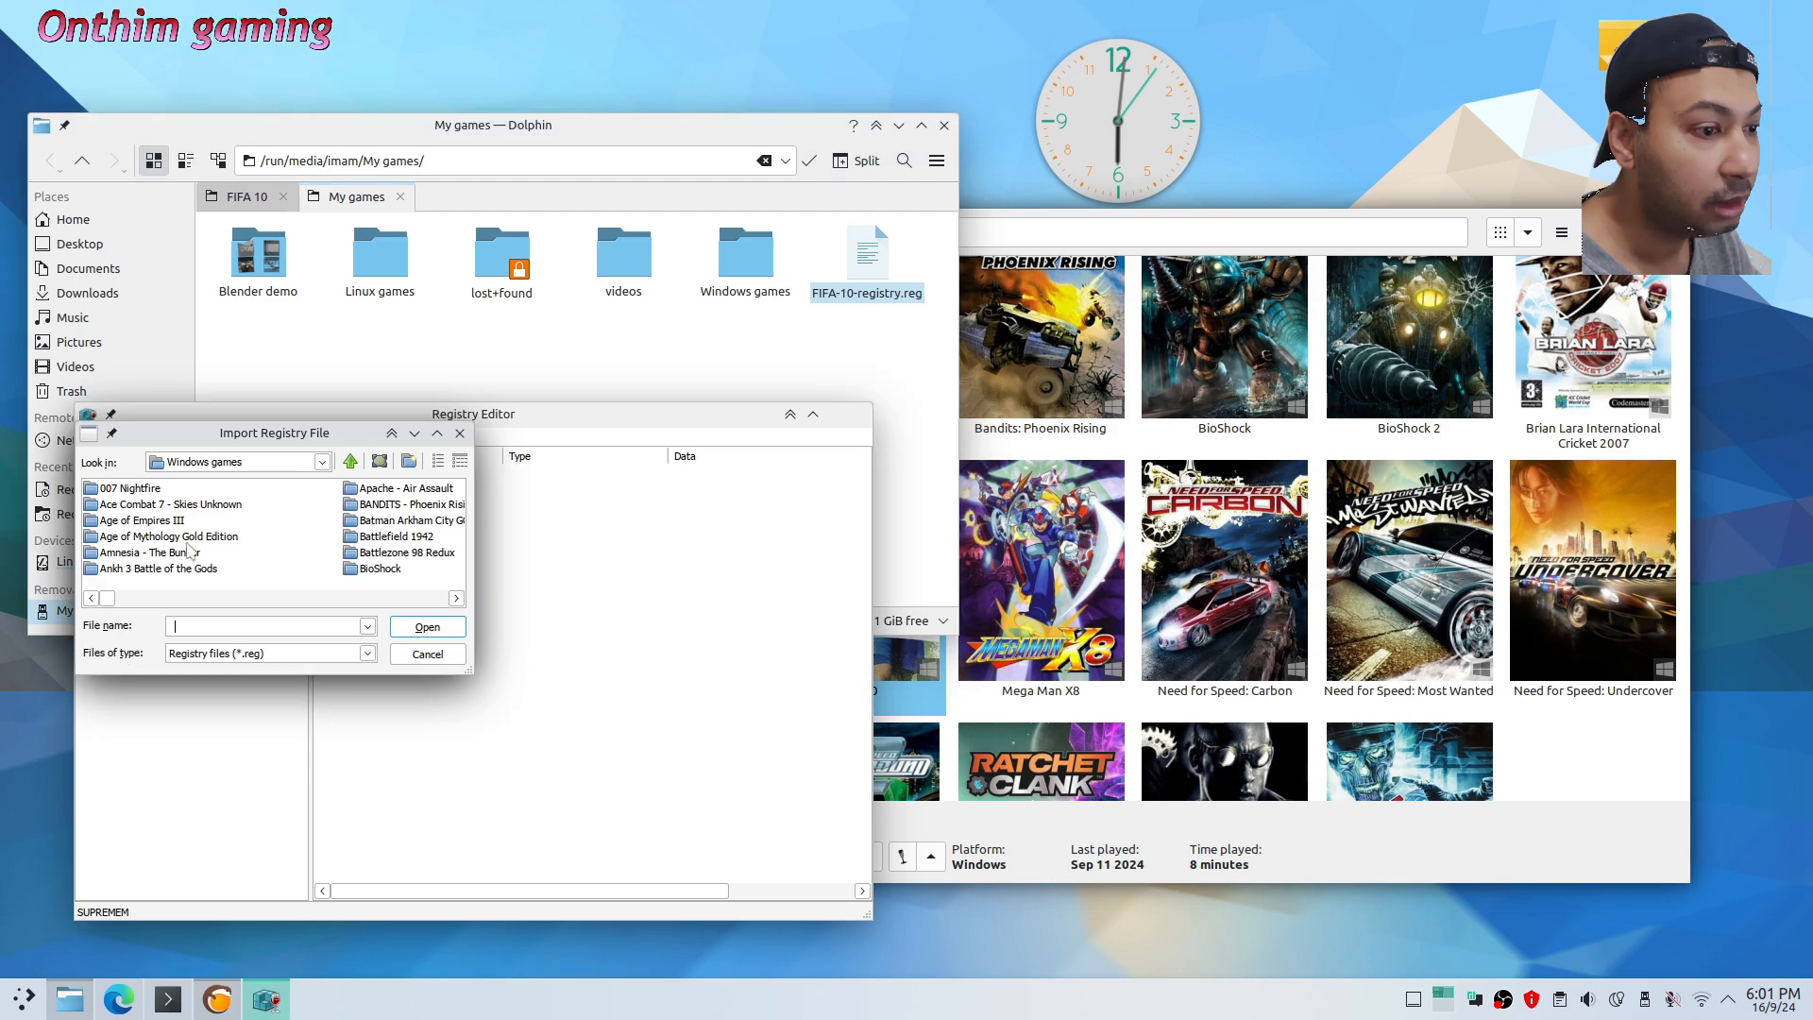
left_click(350, 461)
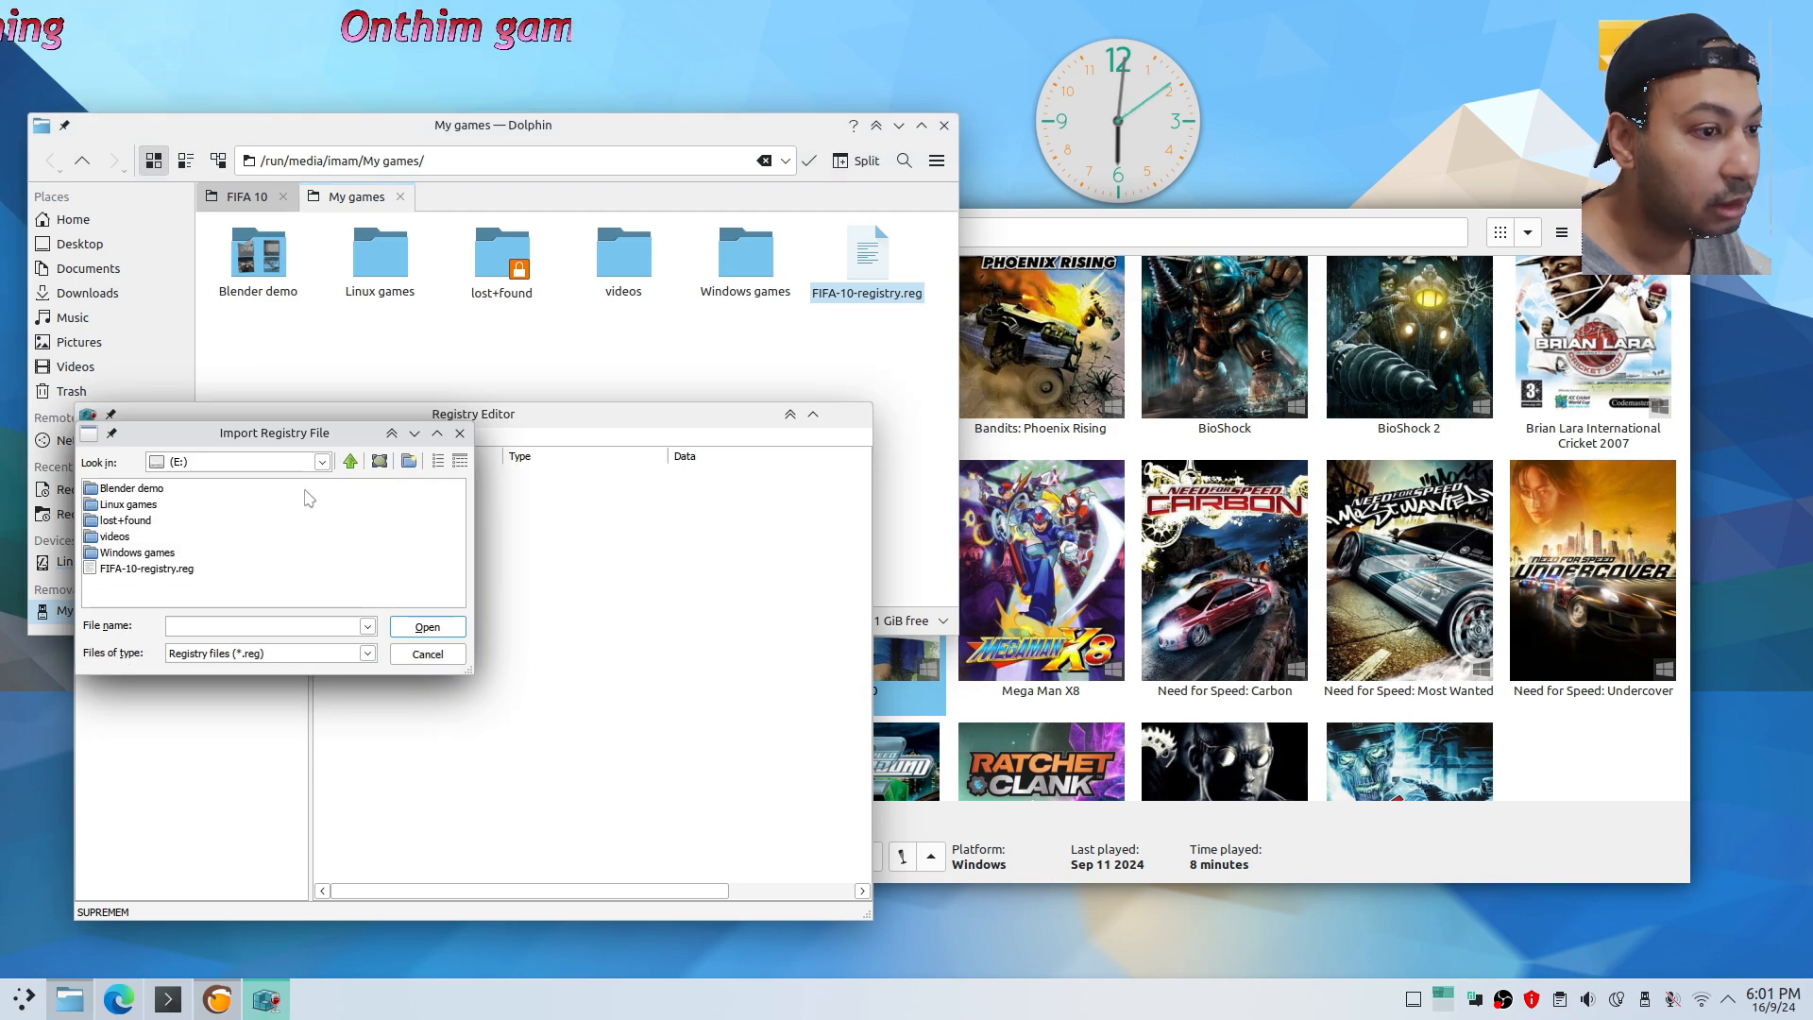
left_click(322, 462)
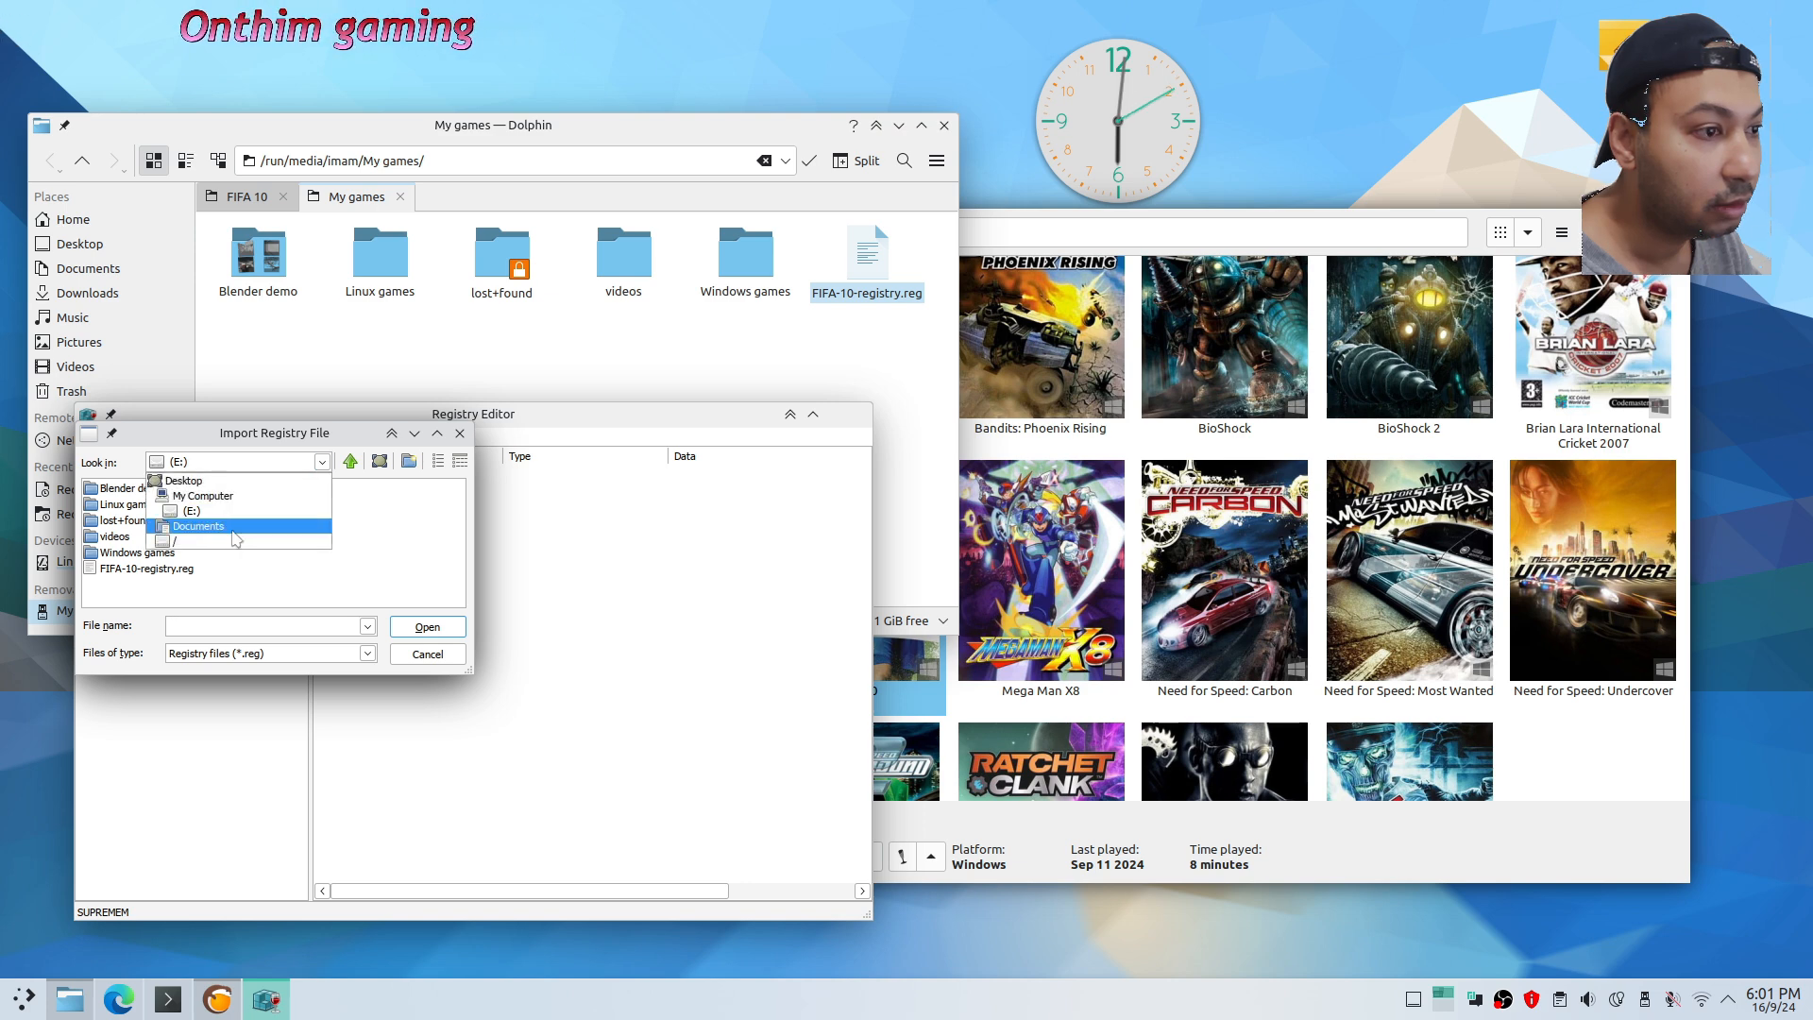
left_click(227, 587)
left_click(176, 569)
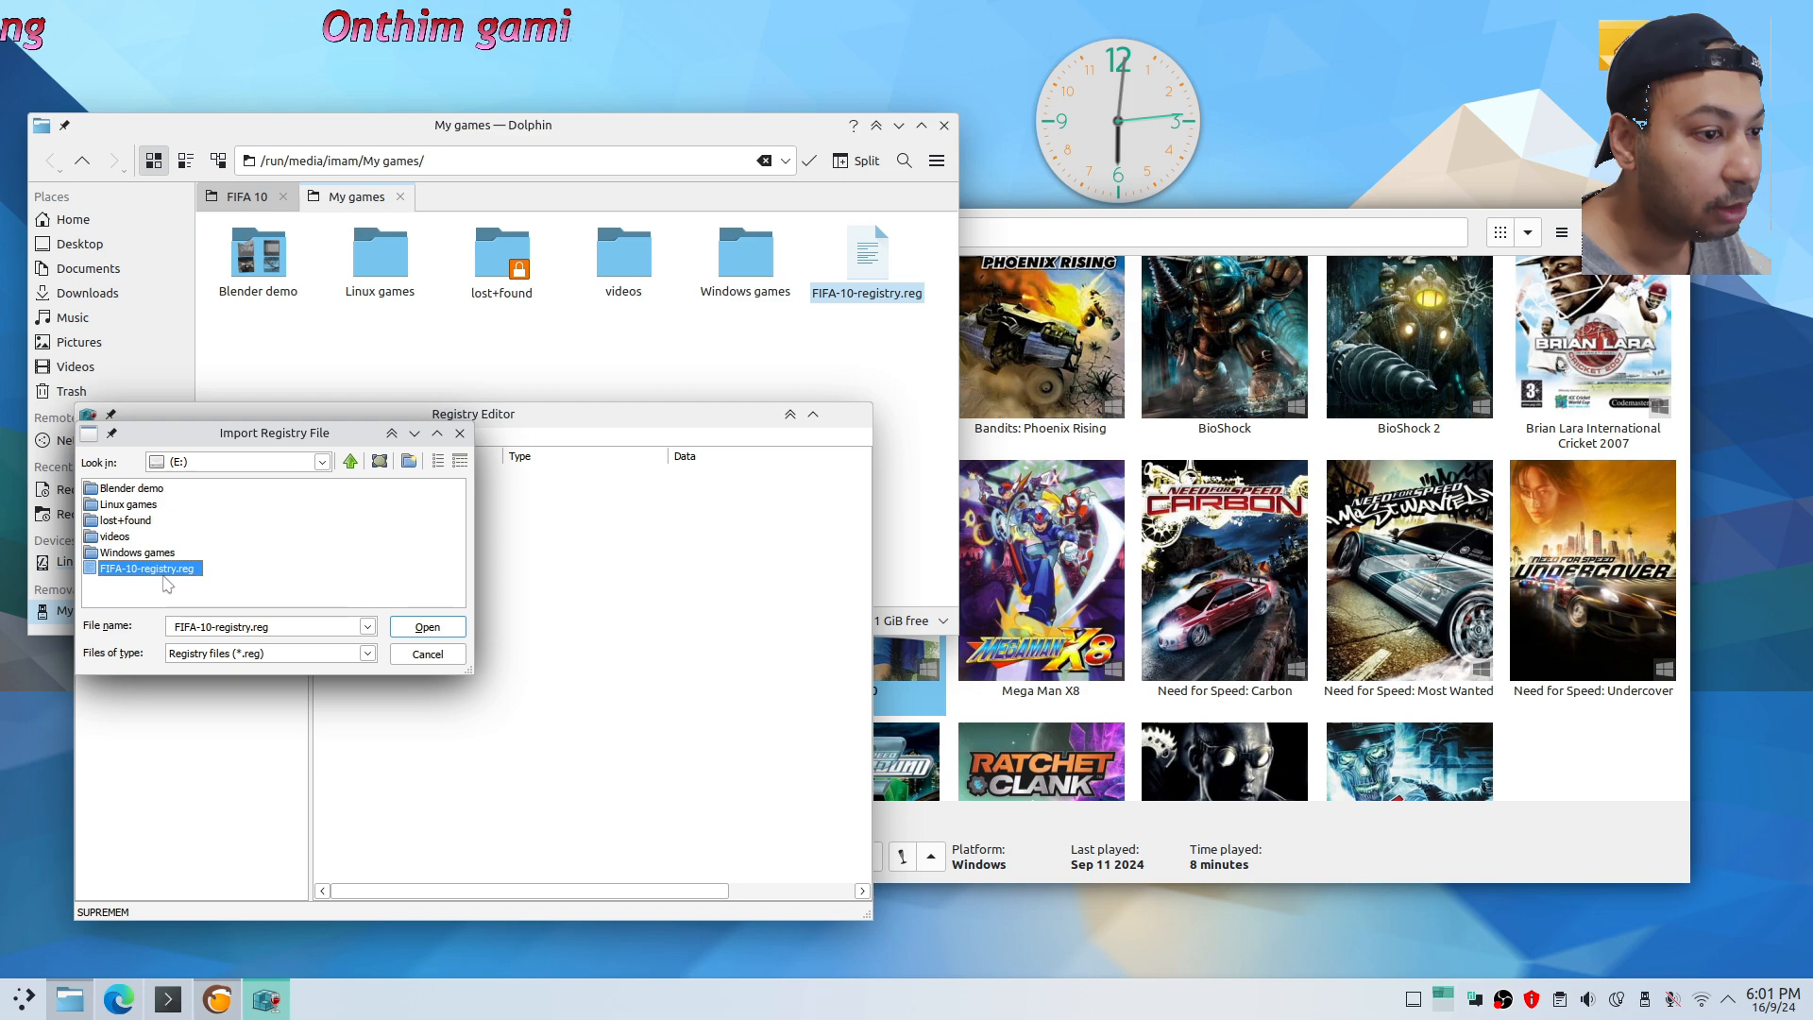
left_click(428, 627)
left_click_drag(879, 480, 443, 535)
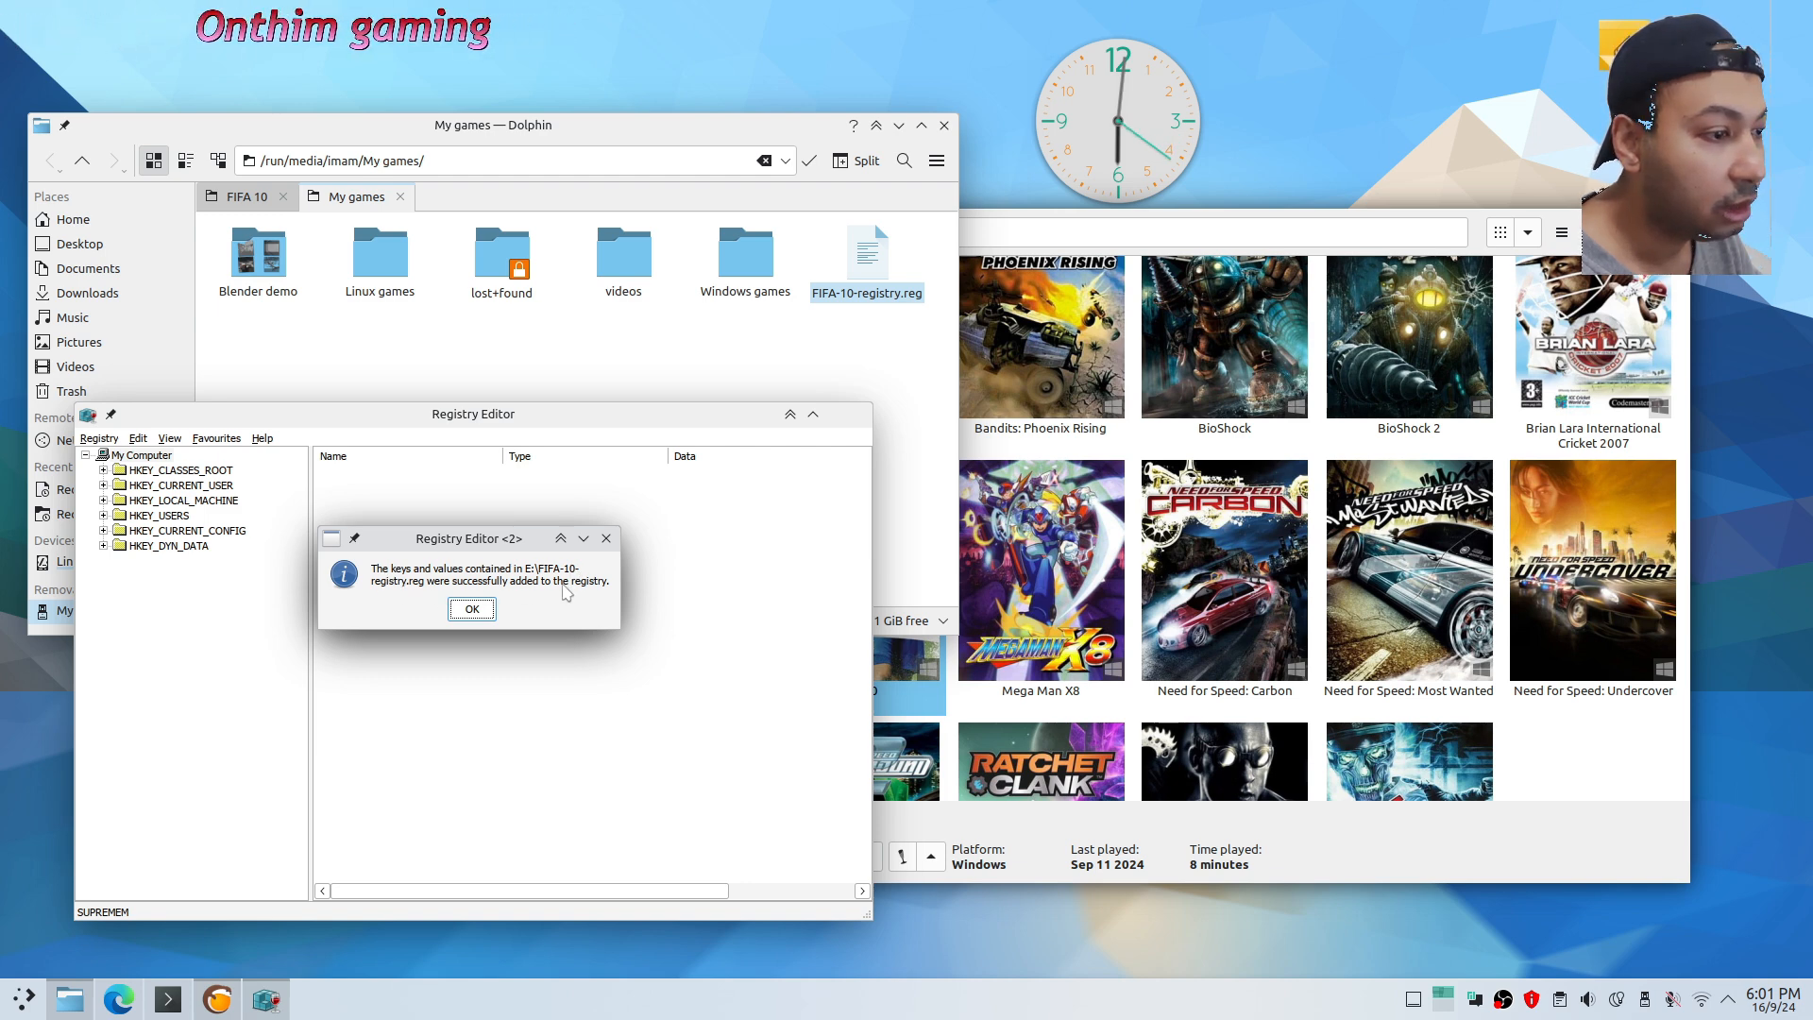
left_click(480, 611)
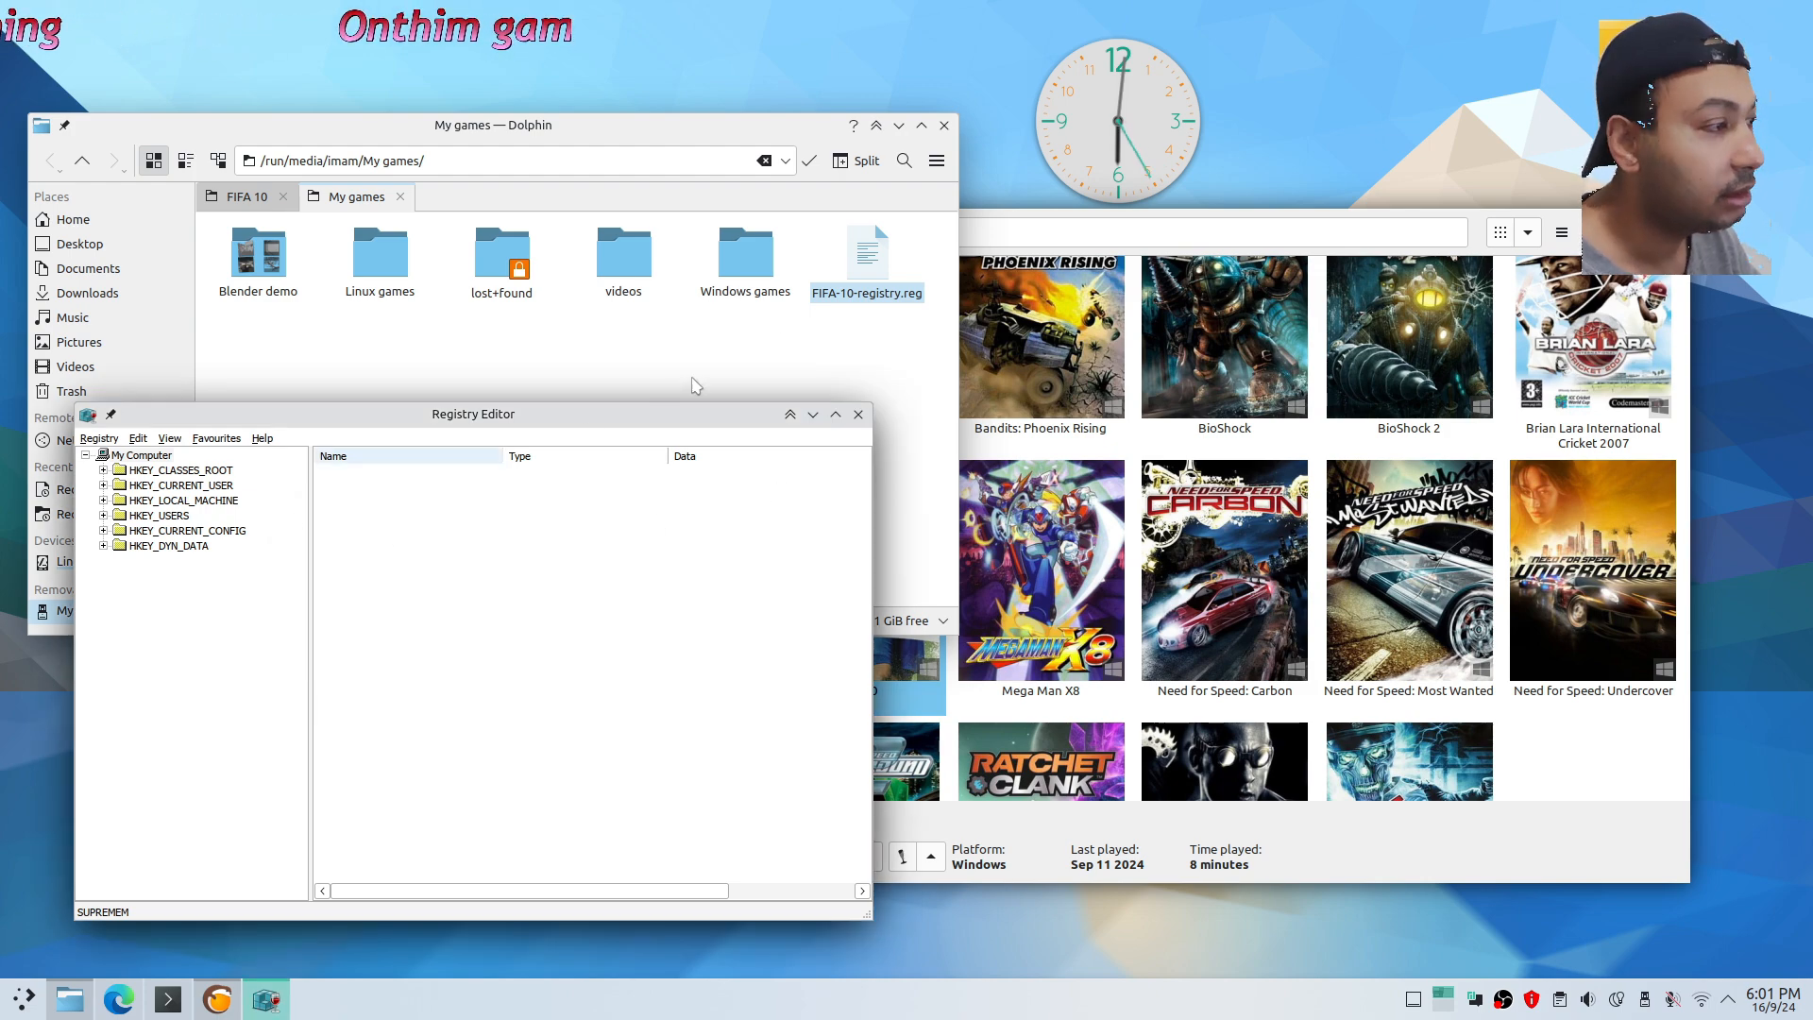
Select FIFA 10 in Lutris, reopen FIFA-10-registry.reg from the My games folder in Kate, and examine its CD Drive value
left_click(998, 643)
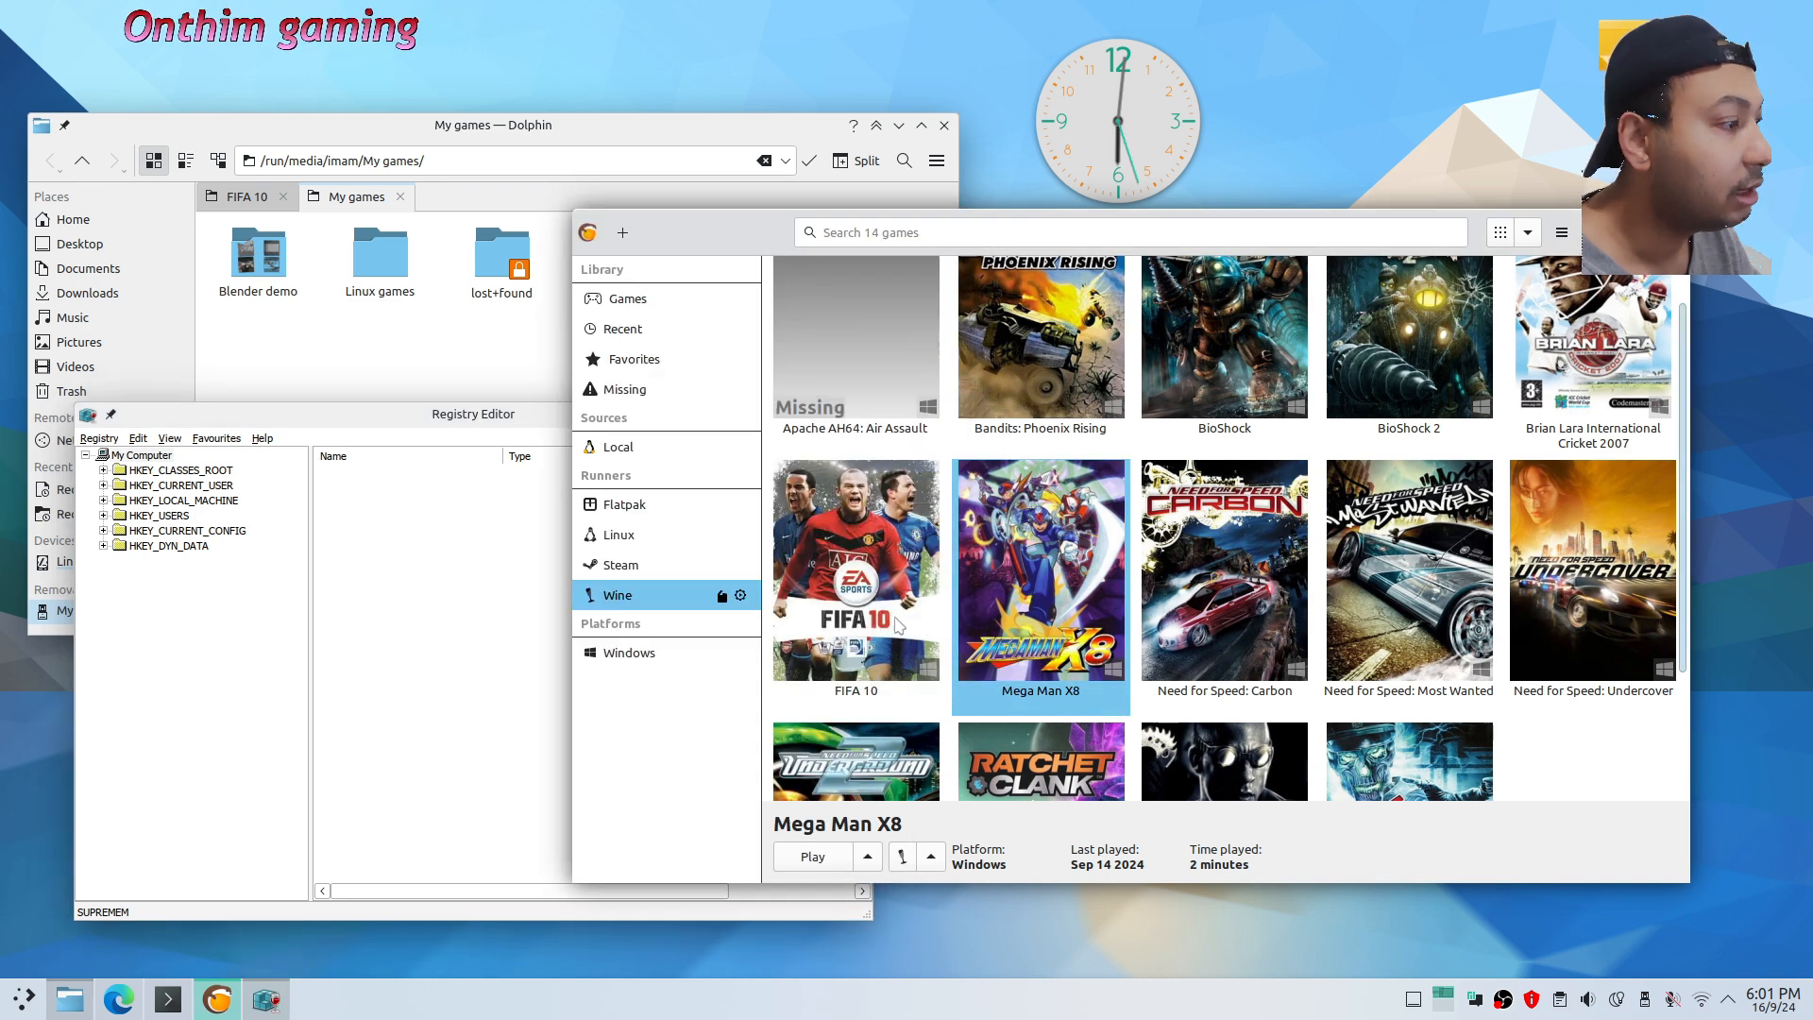
left_click(887, 619)
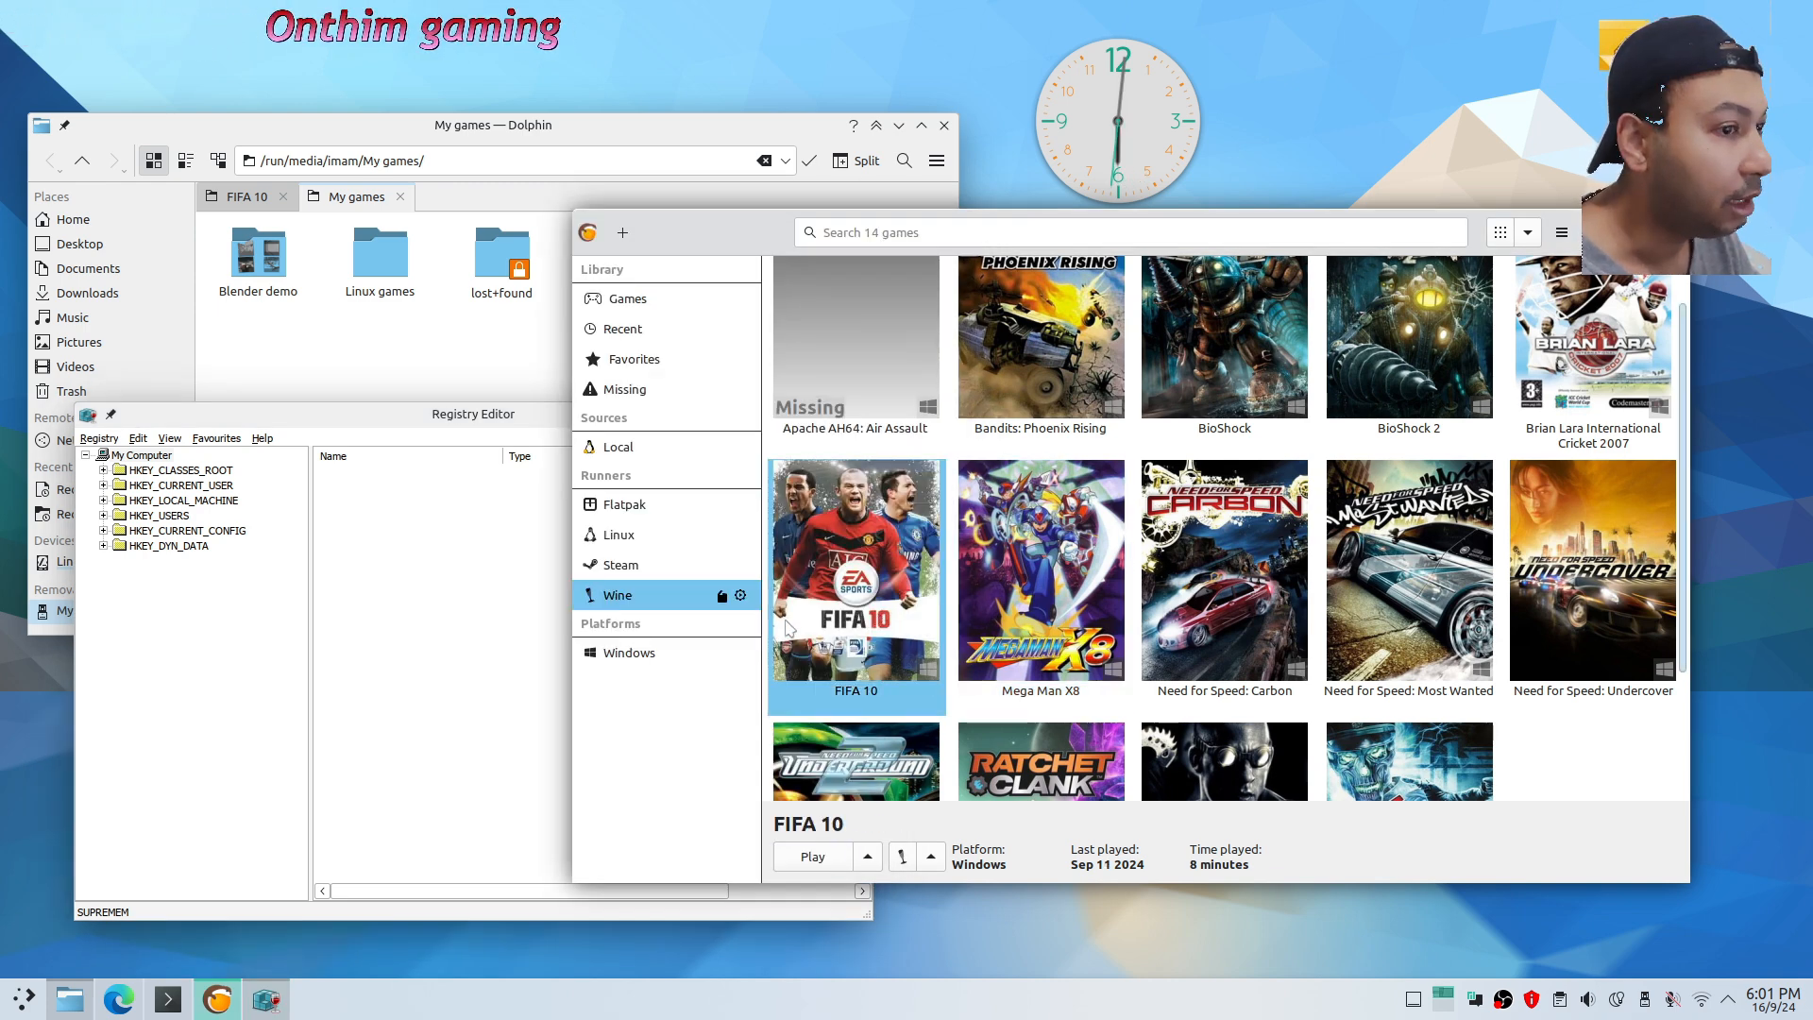
left_click(516, 386)
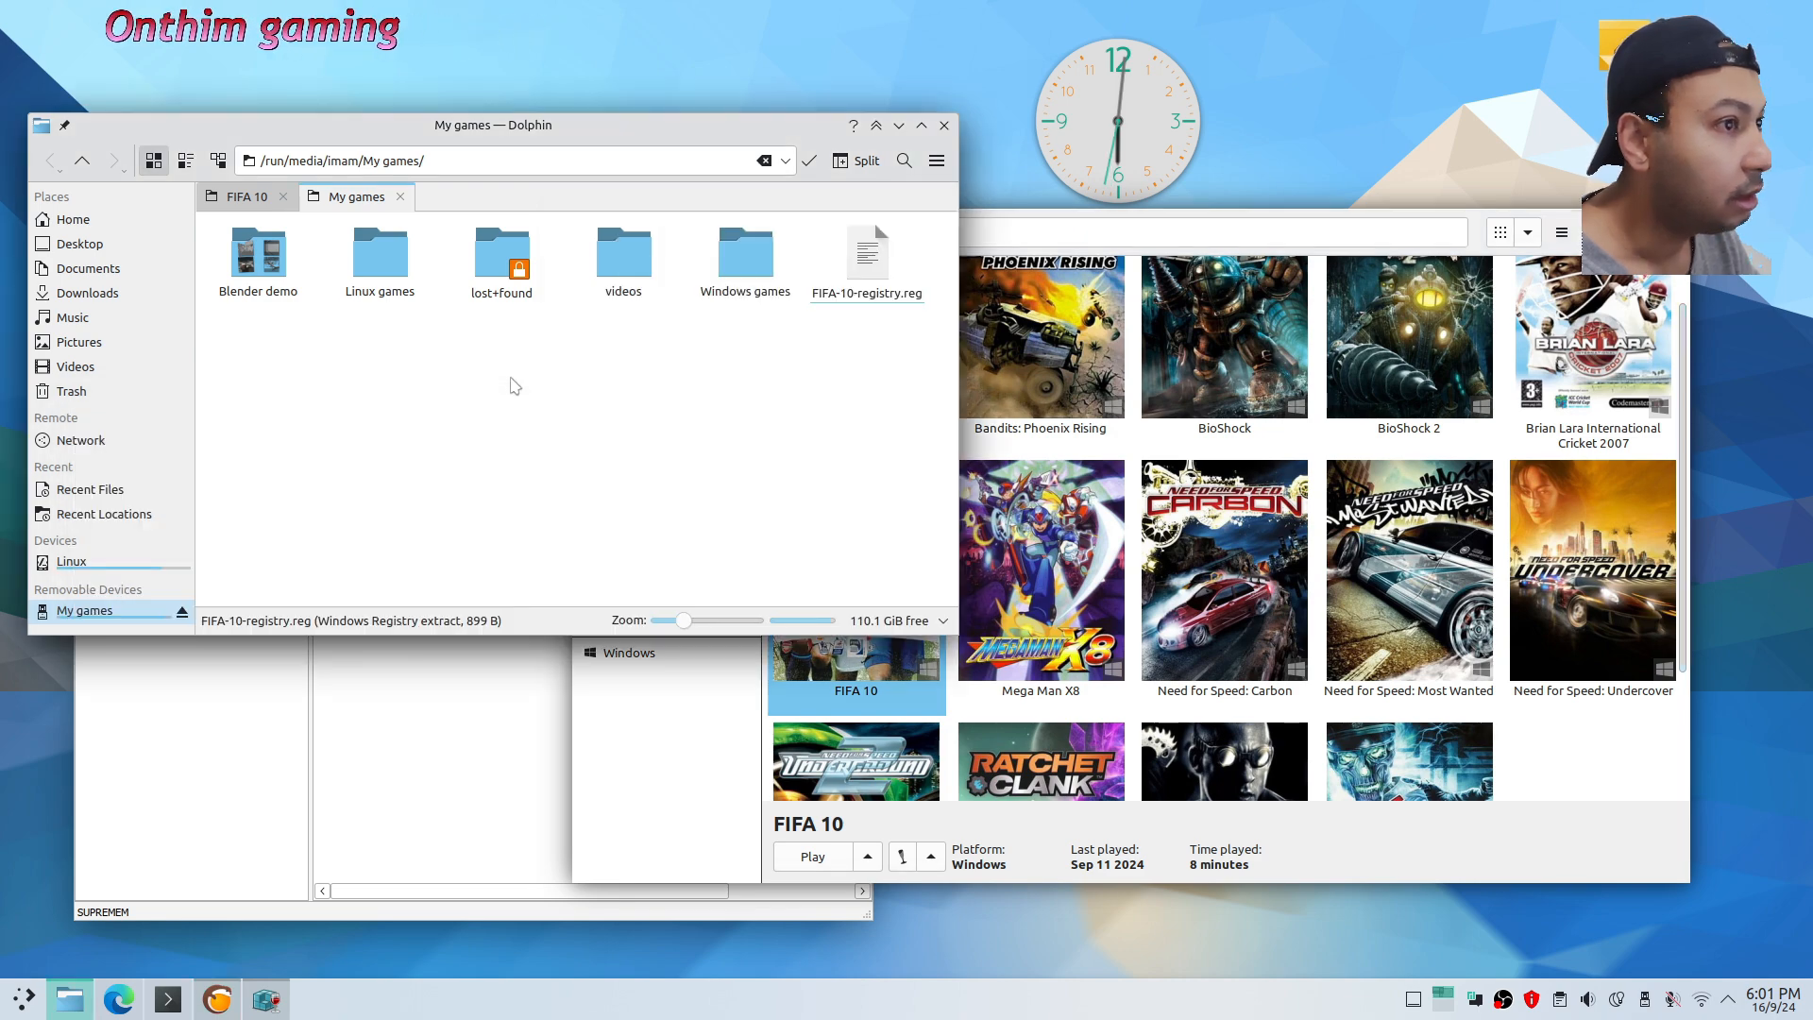
right_click(865, 321)
left_click(907, 315)
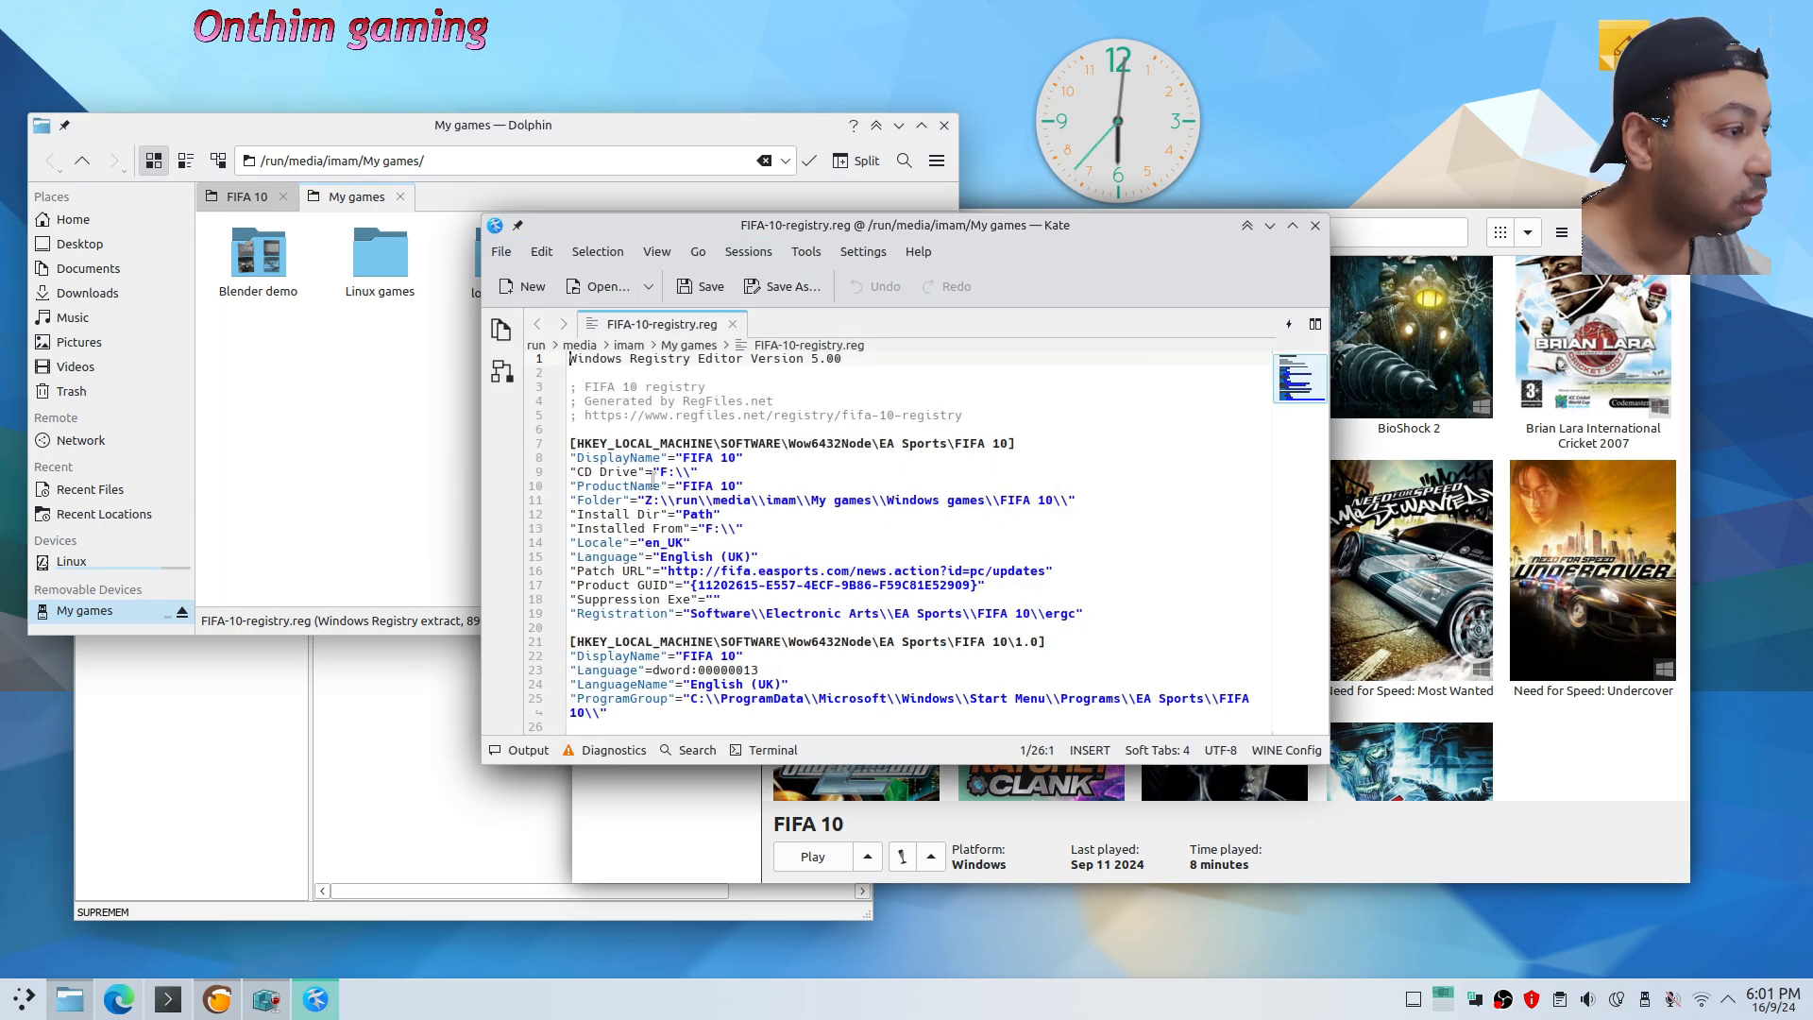
double_click(662, 473)
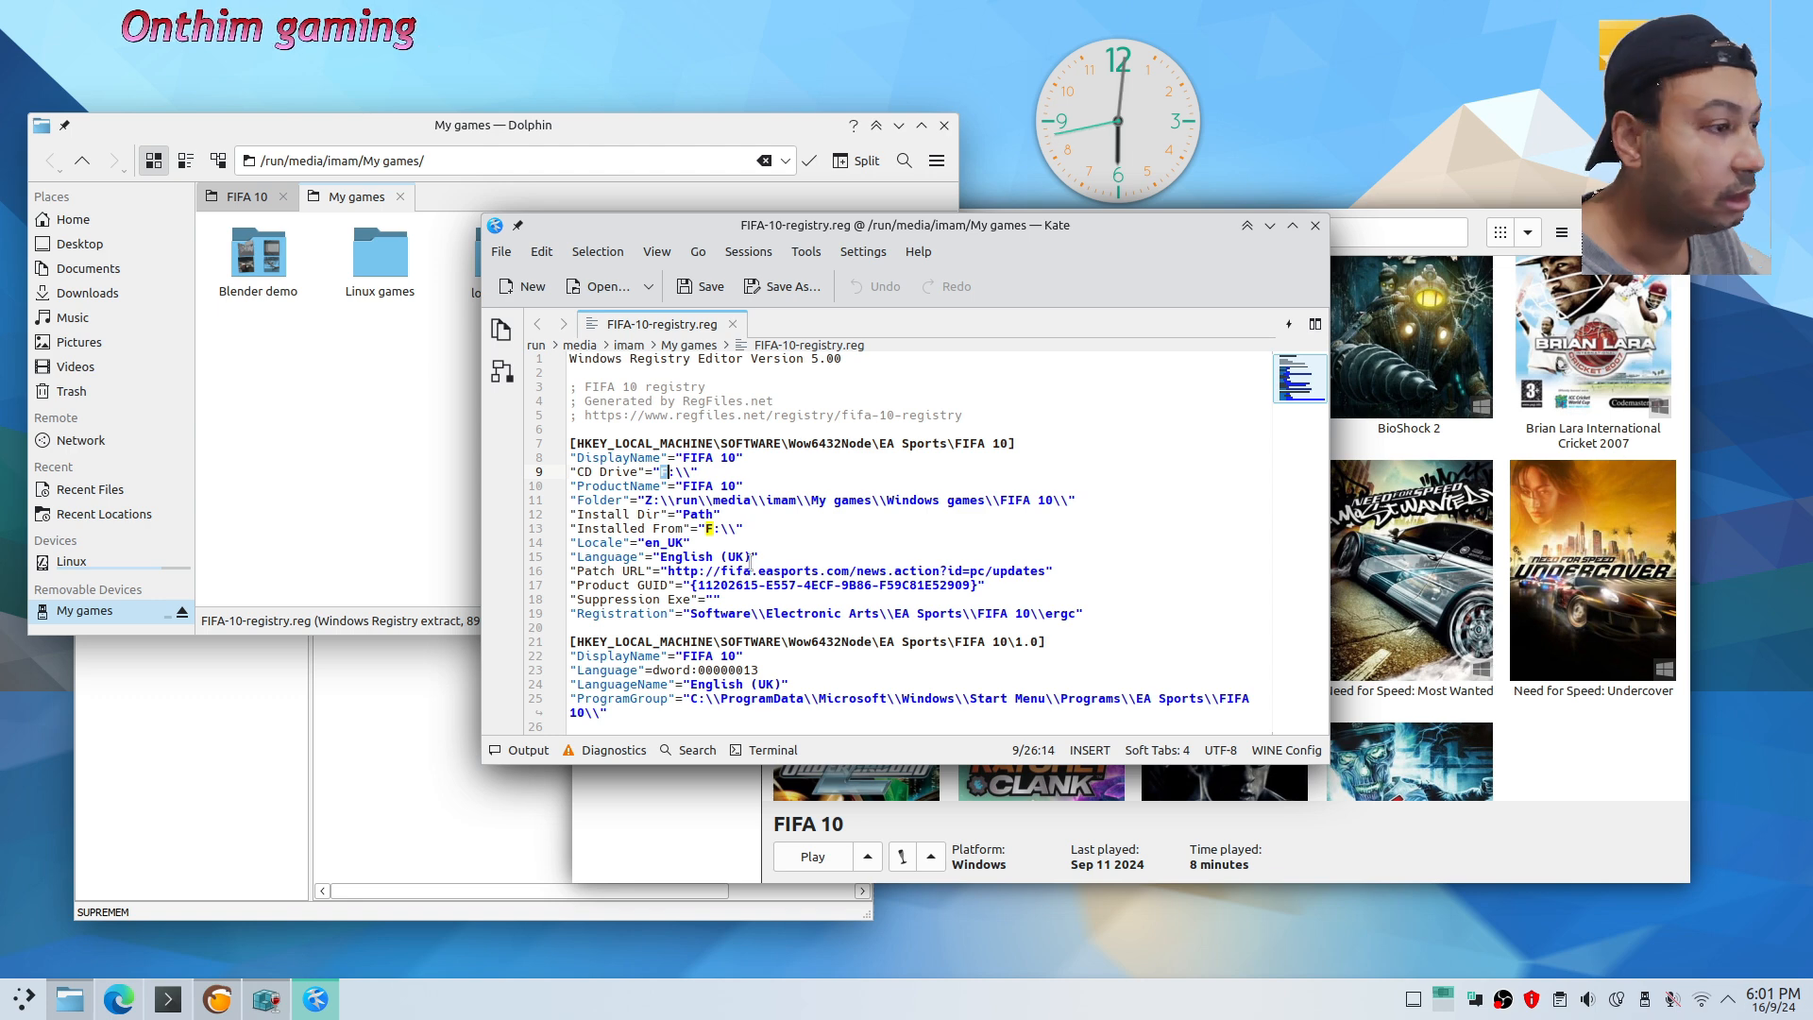
Review the Installed From value in the registry file and the Wine tools available for FIFA 10, and close Kate
left_click(346, 401)
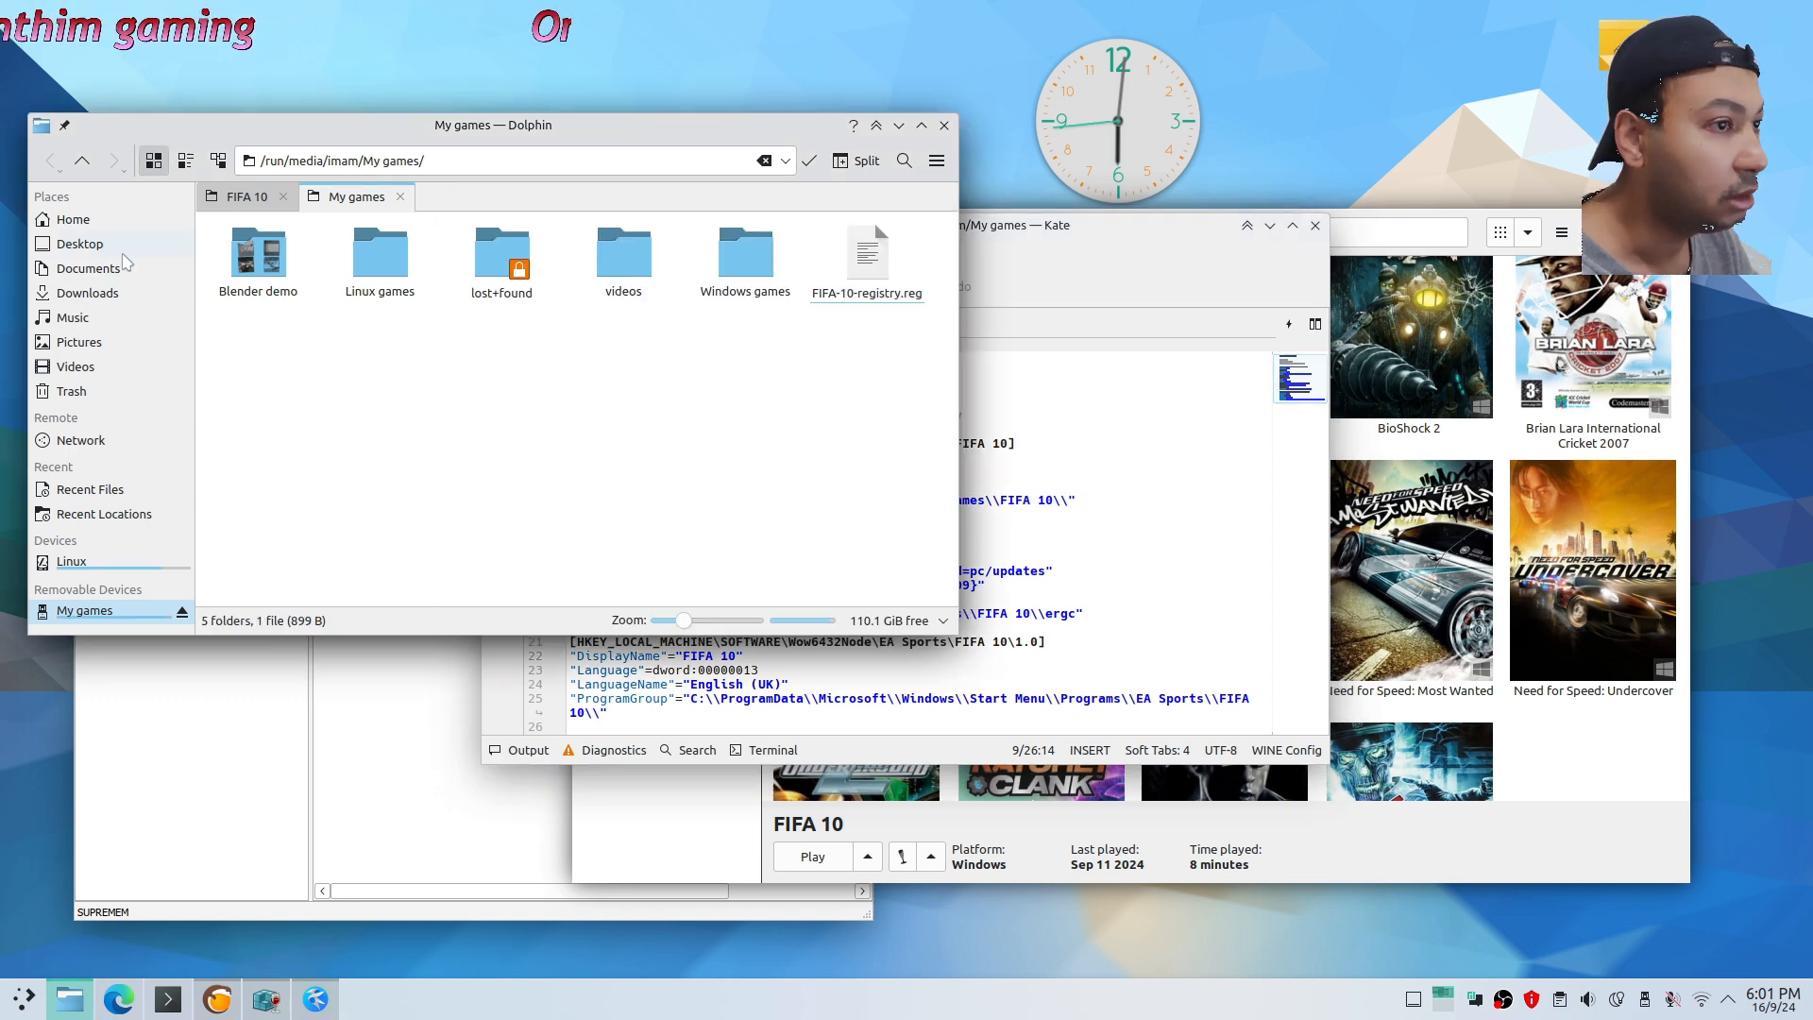
left_click(1169, 532)
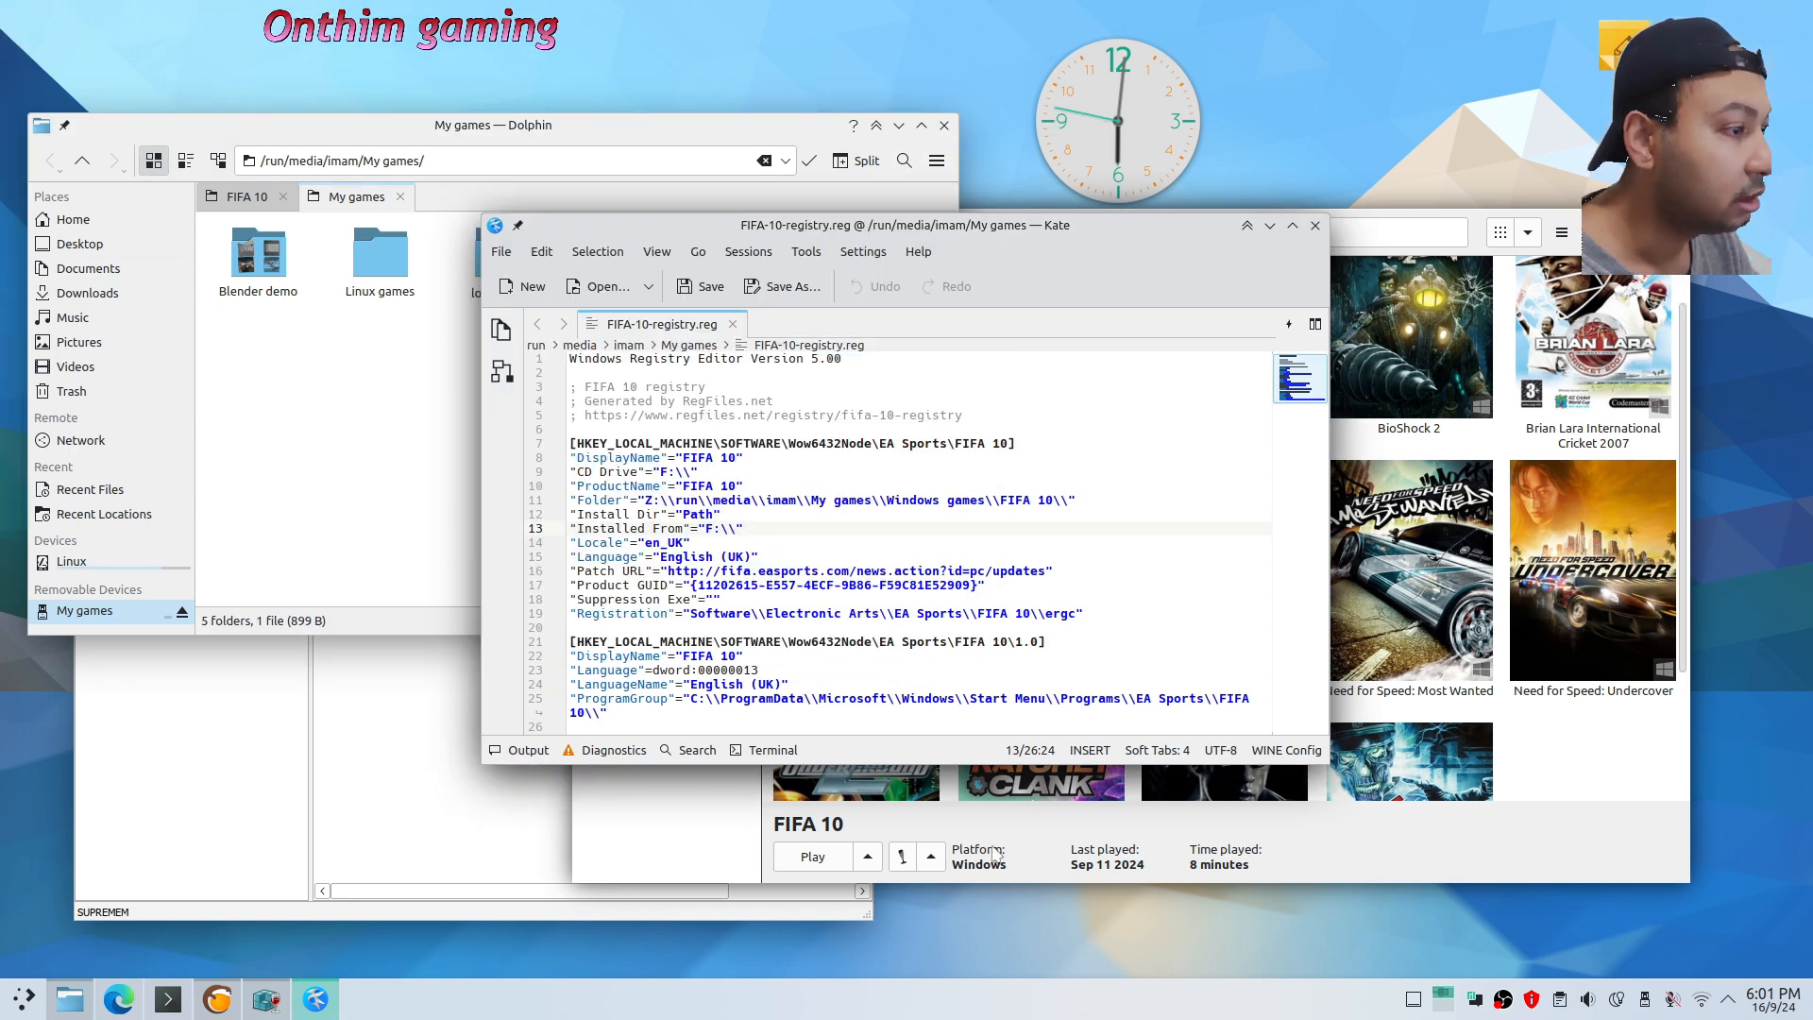
left_click(902, 857)
left_click(930, 856)
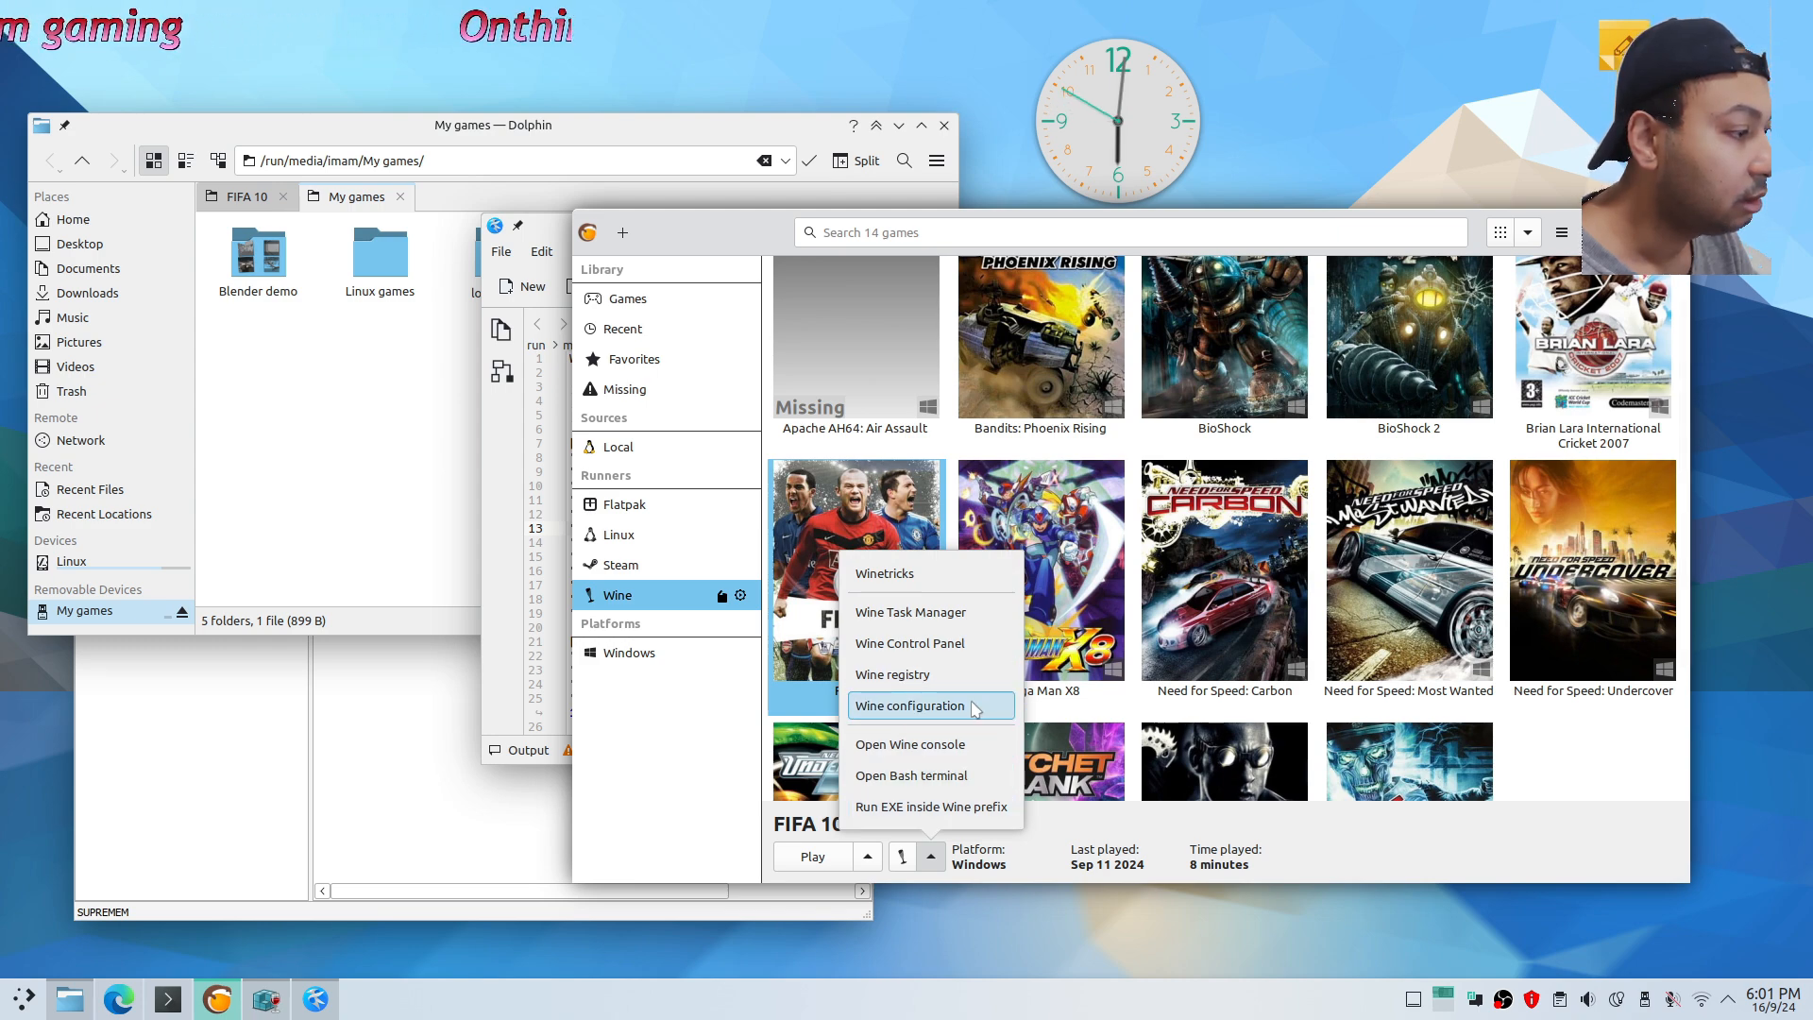
left_click(541, 686)
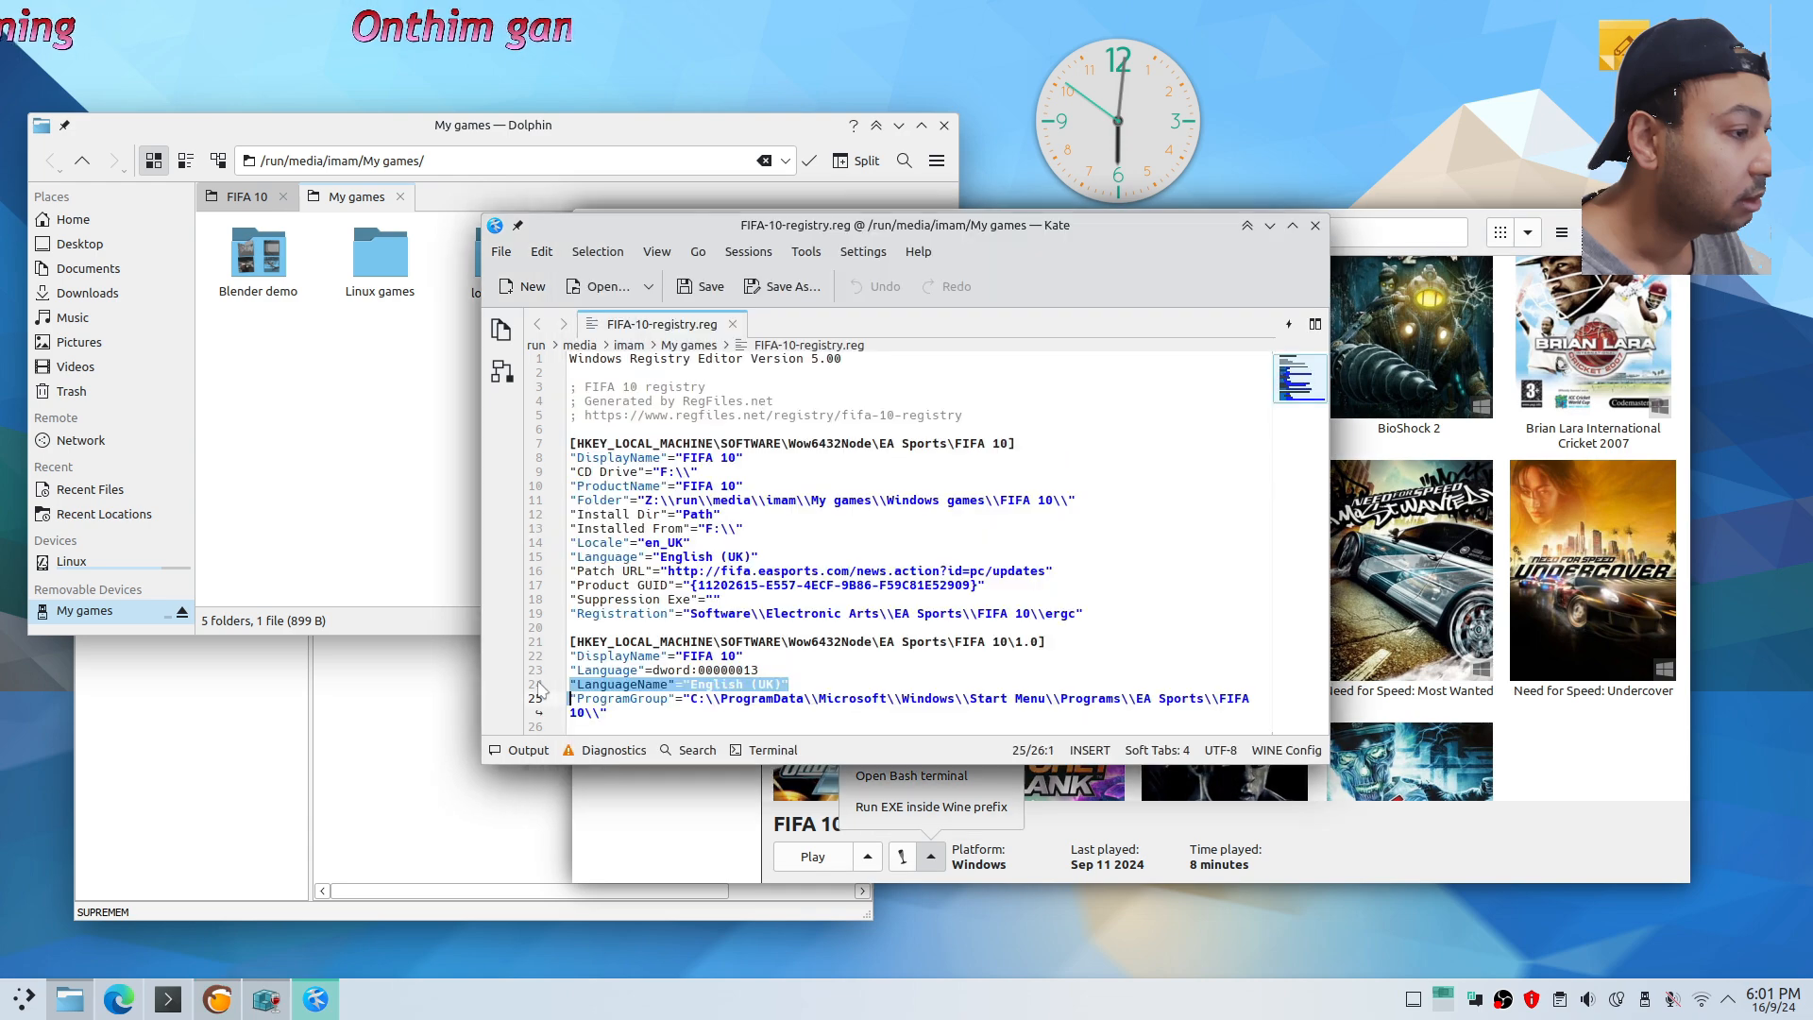
left_click(1316, 228)
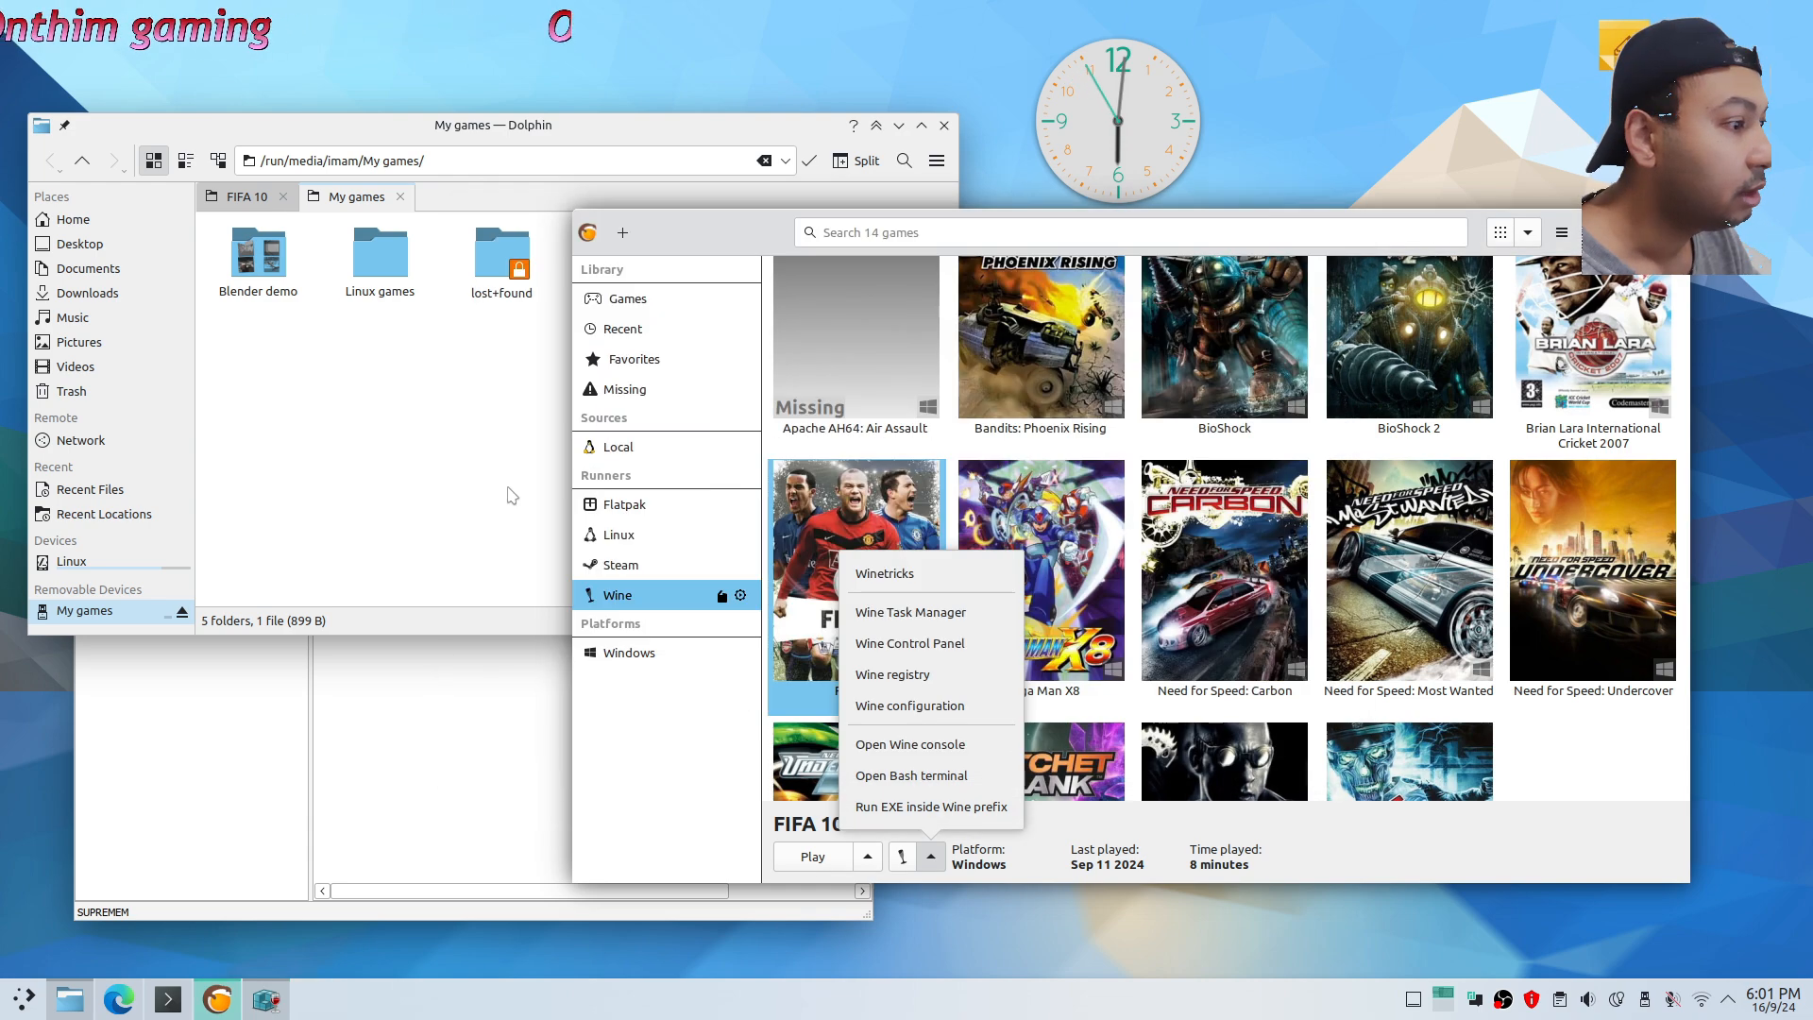
Close Dolphin's My games tab and the Registry Editor, and browse the Windows games folder
left_click(485, 522)
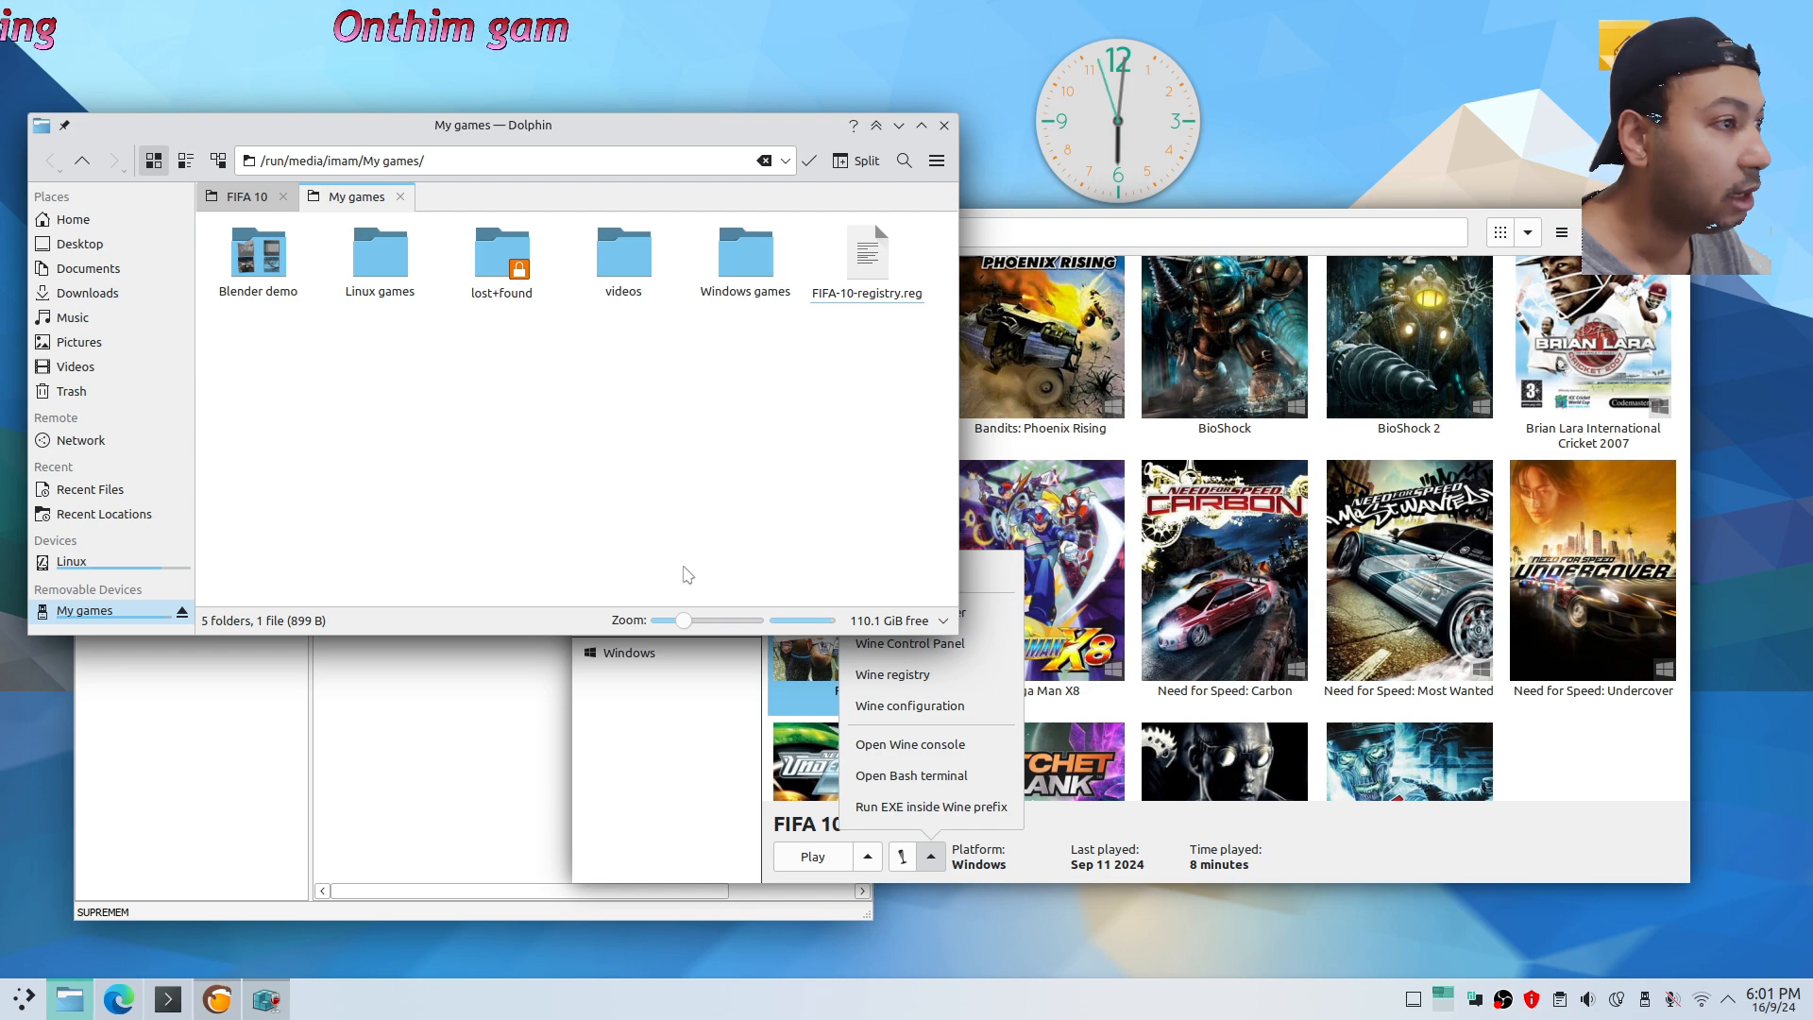
left_click(400, 196)
left_click(83, 161)
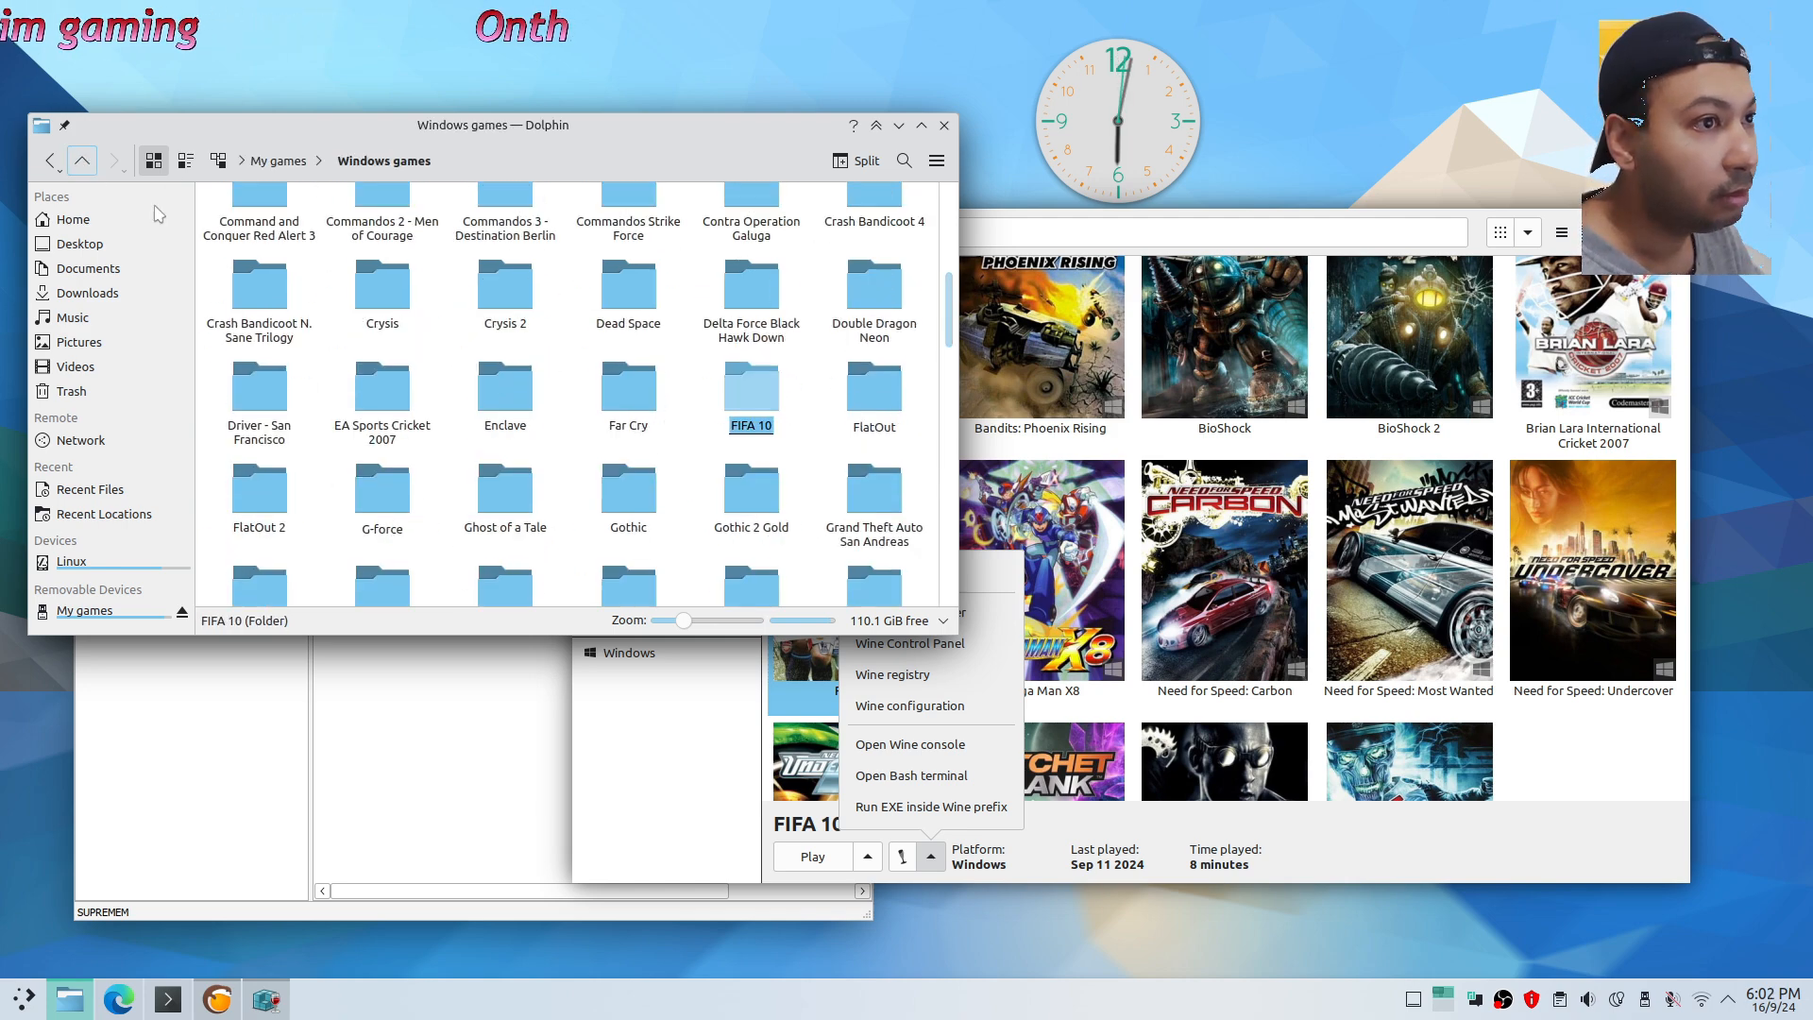
scroll(615, 472, "down", 8)
scroll(614, 472, "down", 3)
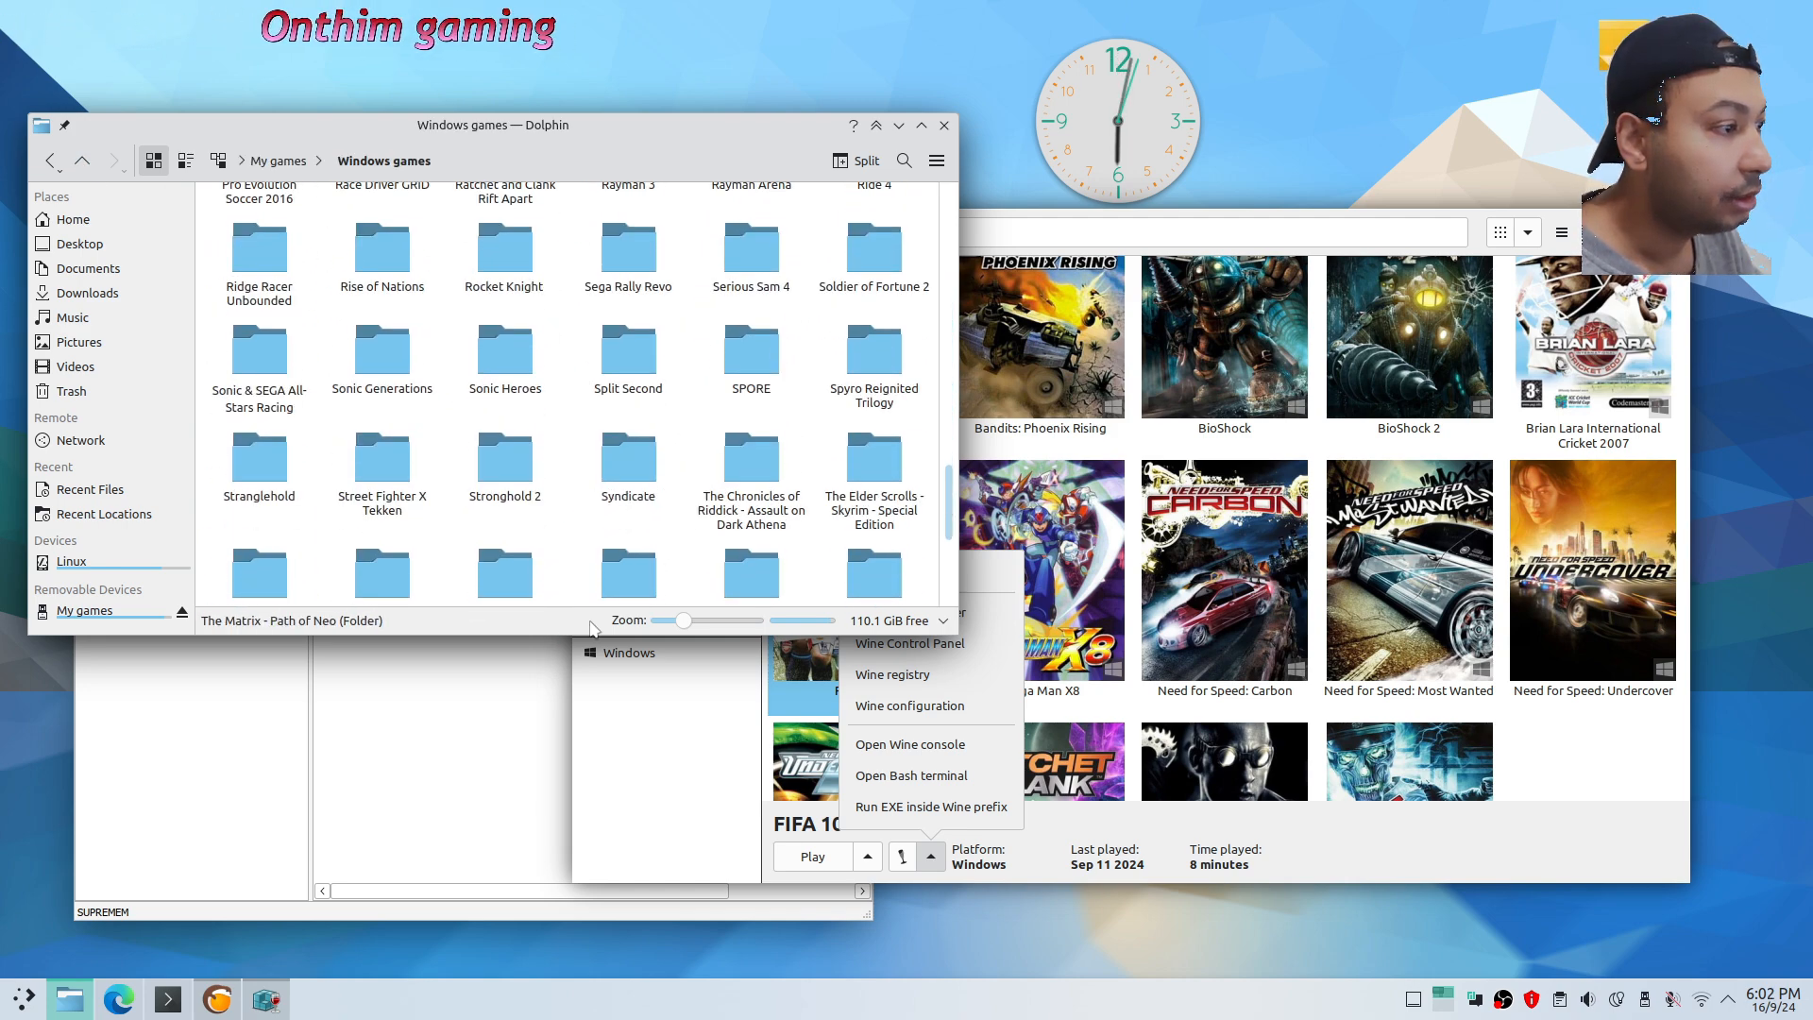
left_click(859, 414)
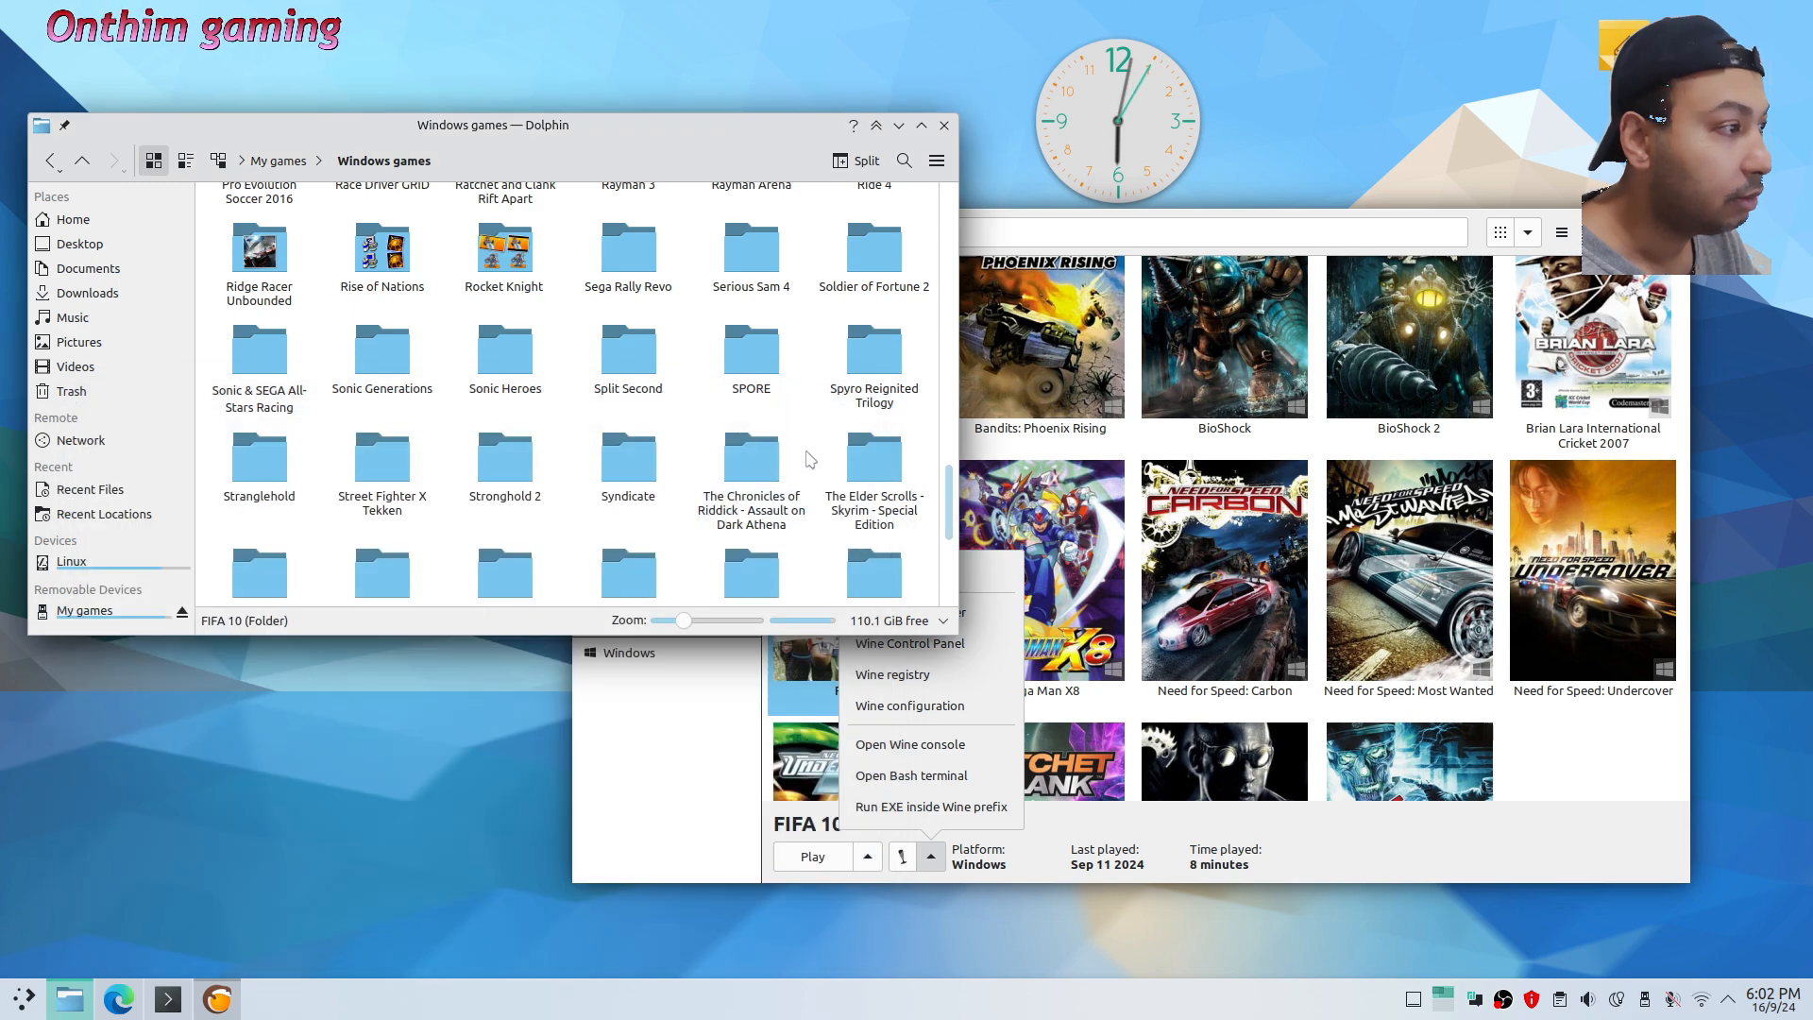
Filter the Windows games folder by "prin", open the Prince of Persia Warrior Within folder, and look through its files
key("ctrl+i")
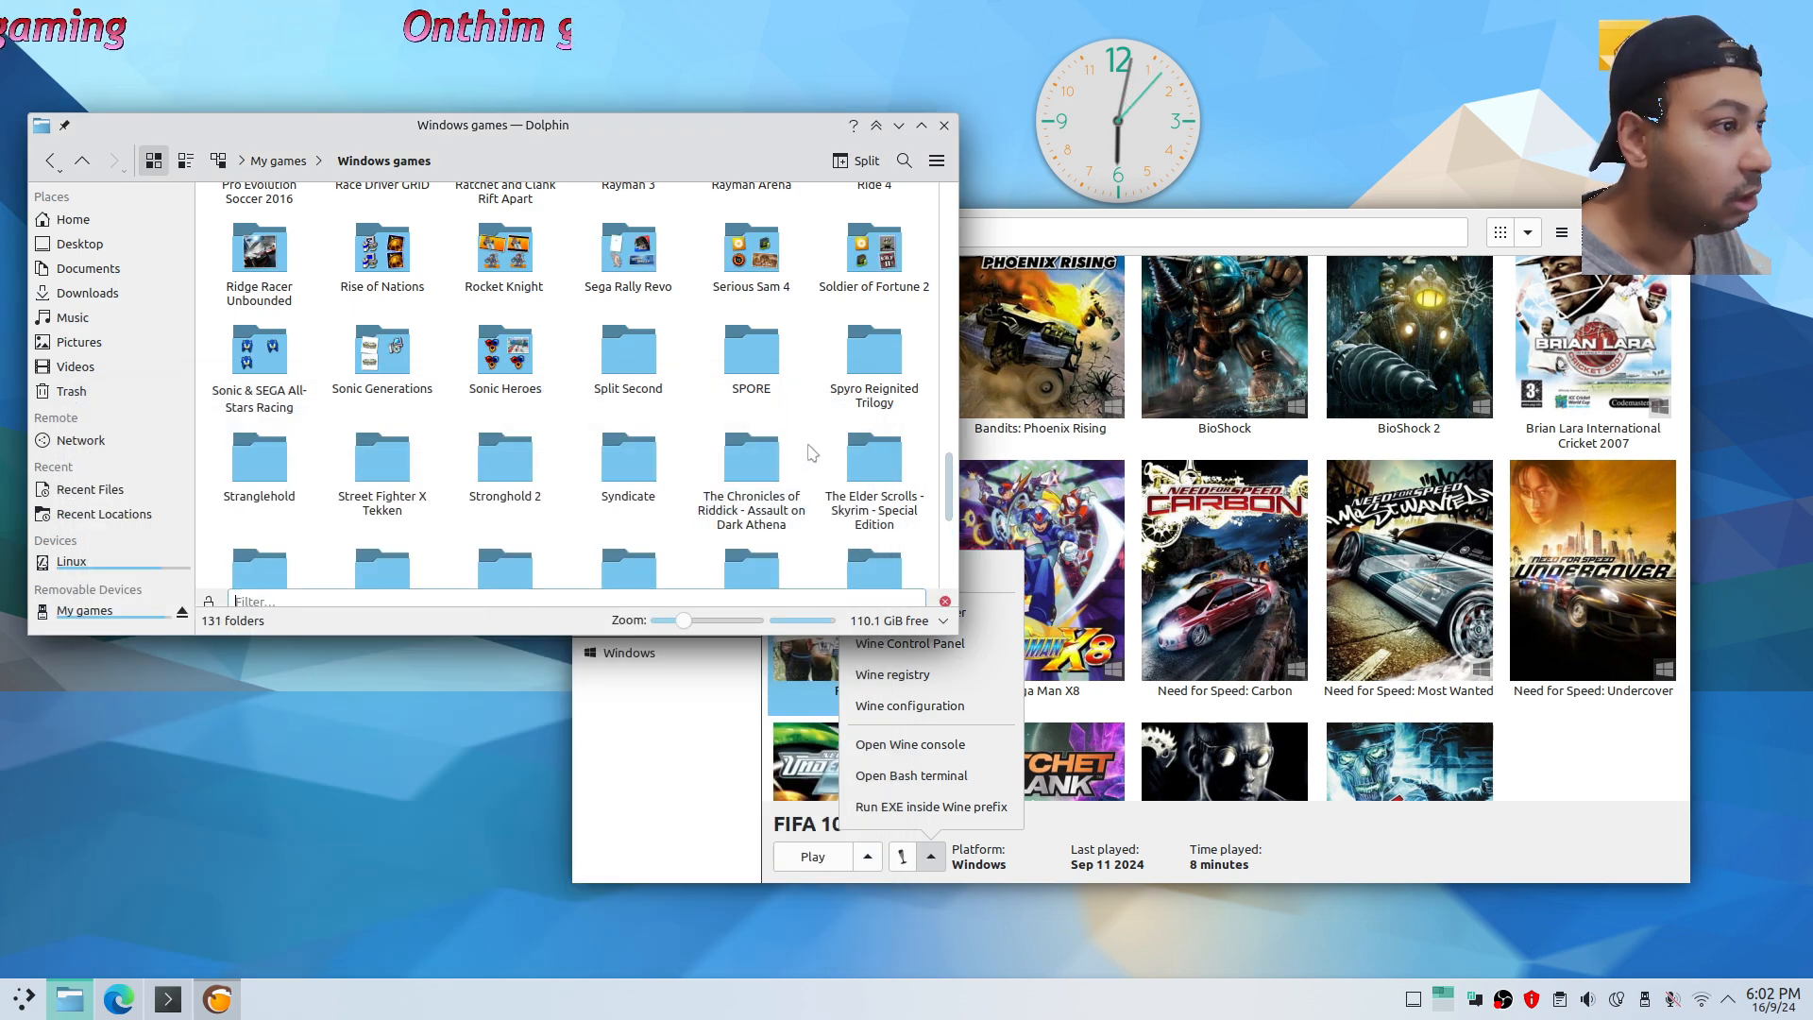
type("print")
key("BackSpace")
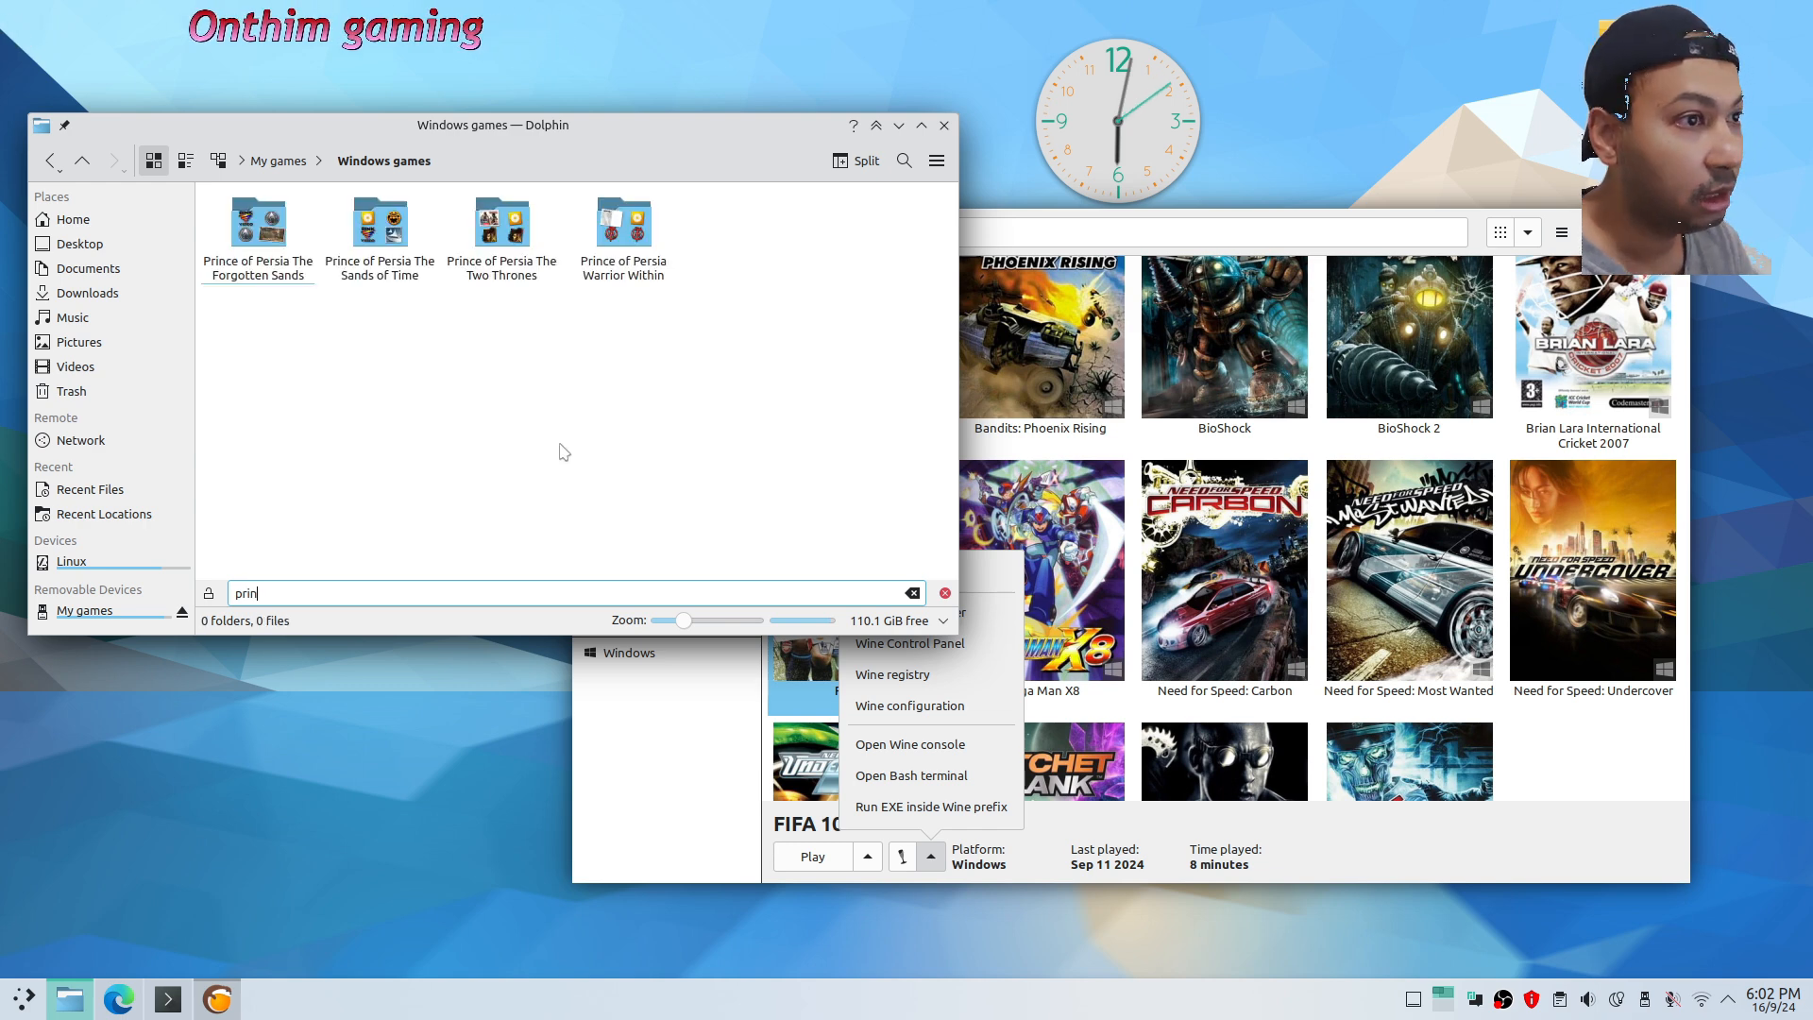
left_click(611, 234)
scroll(576, 469, "down", 5)
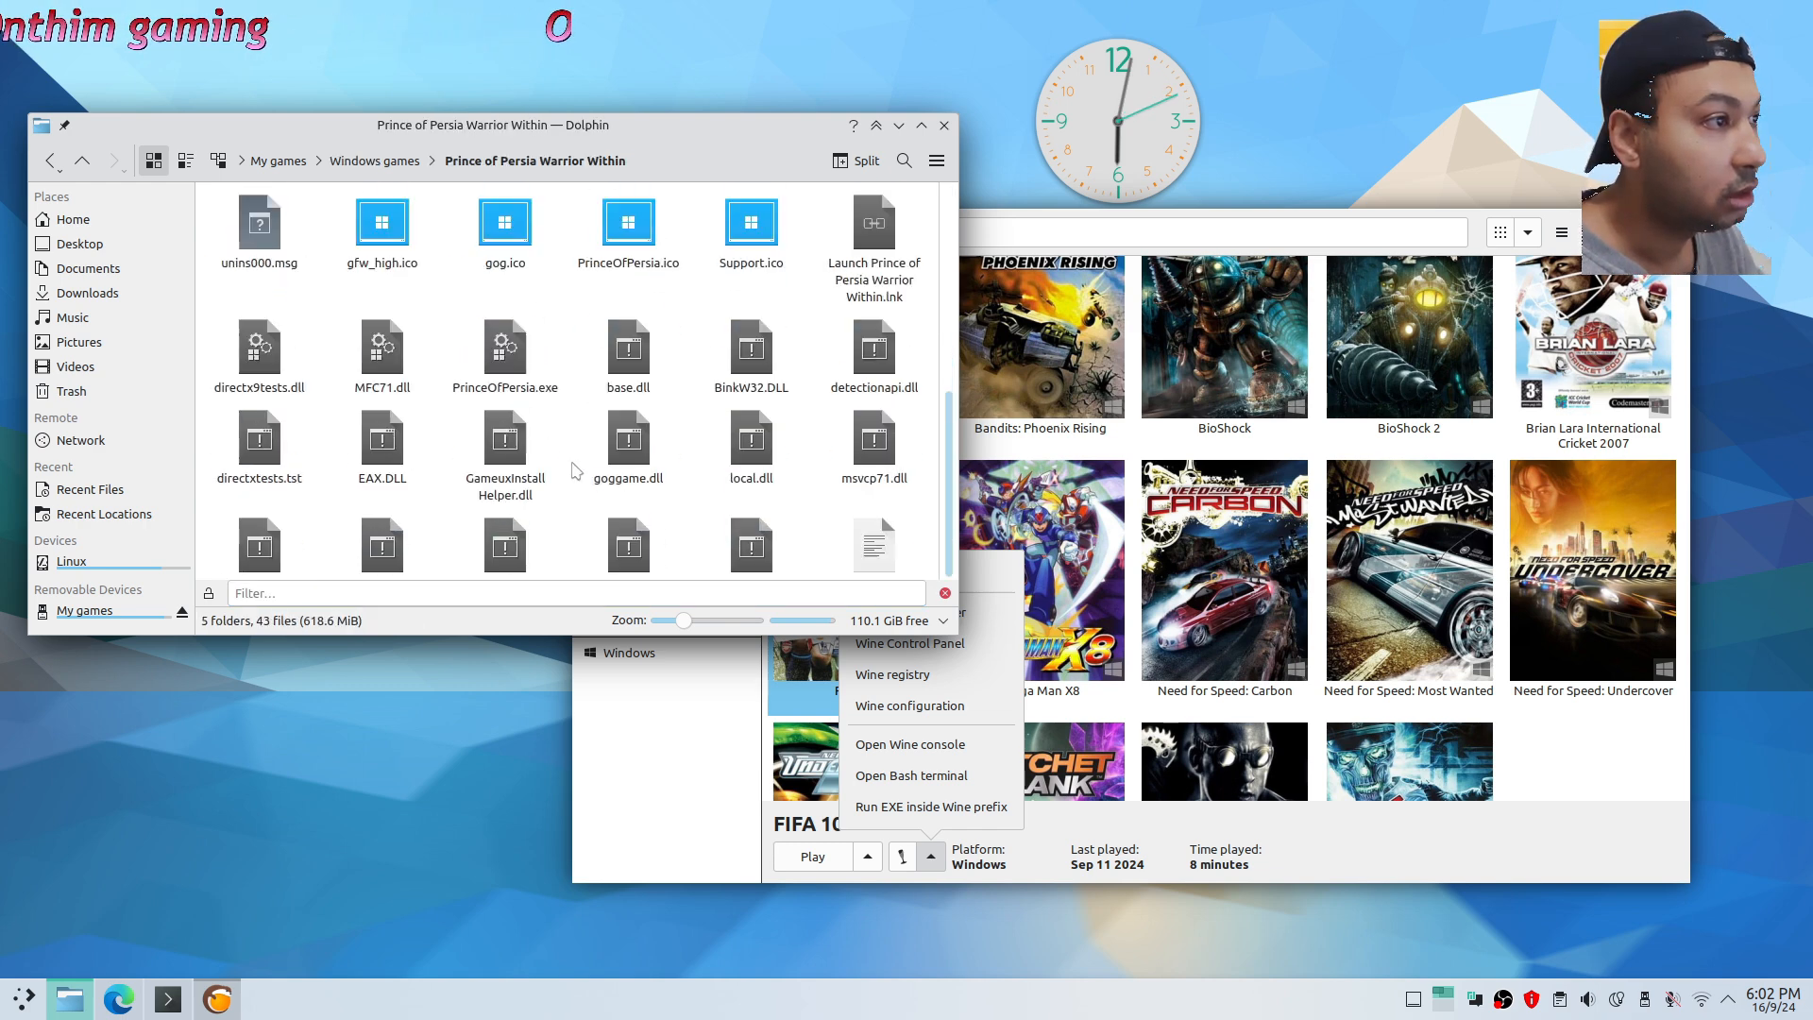
scroll(779, 408, "up", 5)
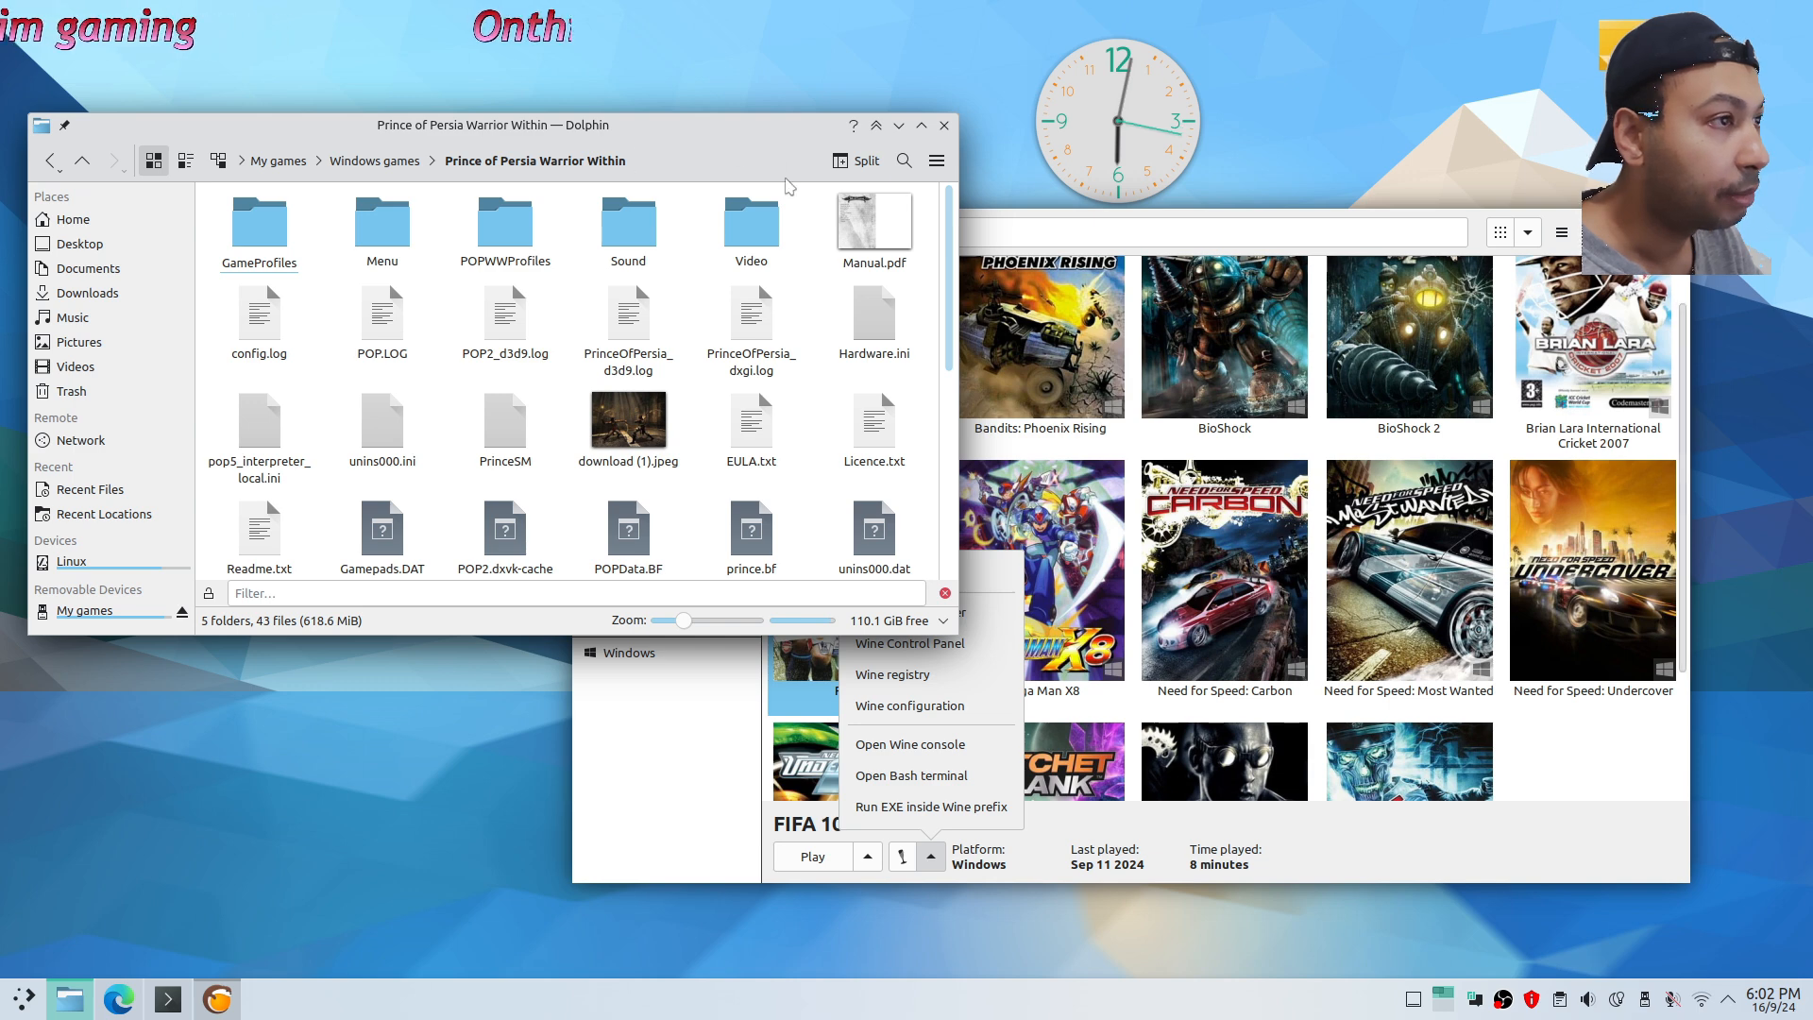
Copy the folder name Prince of Persia Warrior Within from its path in Dolphin
left_click(700, 158)
left_click_drag(530, 157, 663, 169)
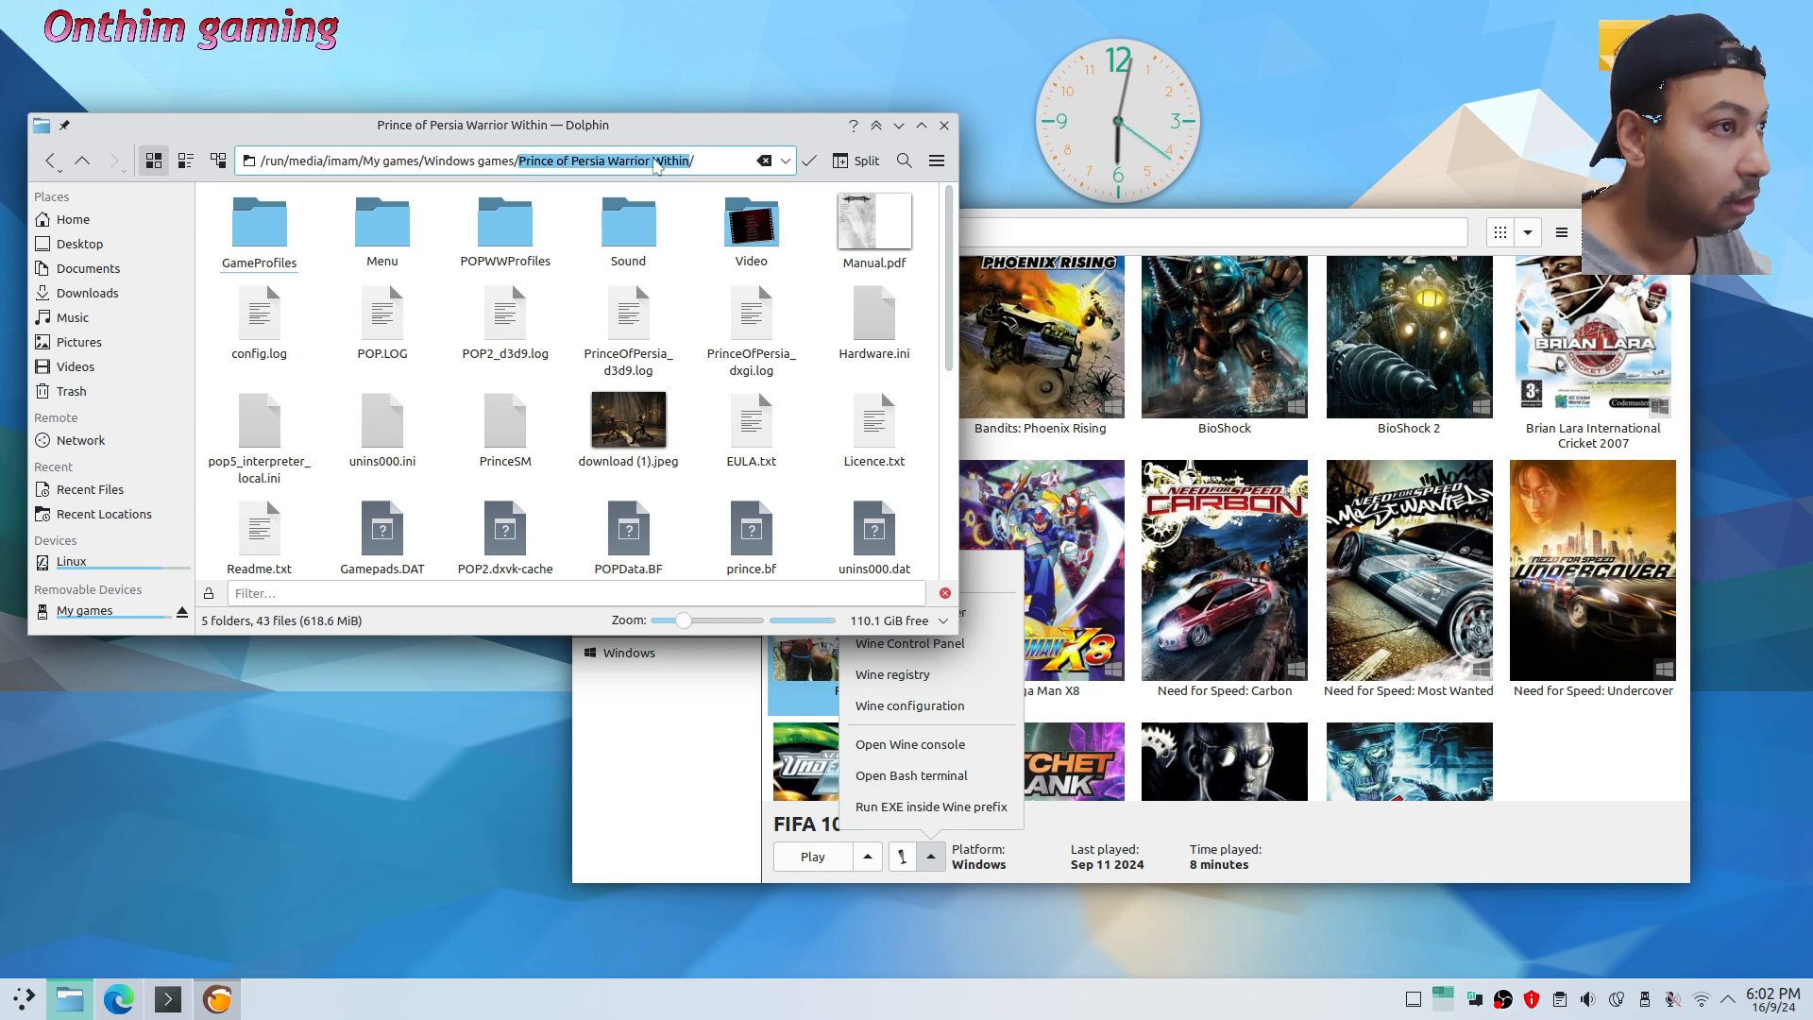
right_click(659, 167)
left_click(732, 258)
Switch to Lutris and start adding a locally installed game
left_click(1475, 240)
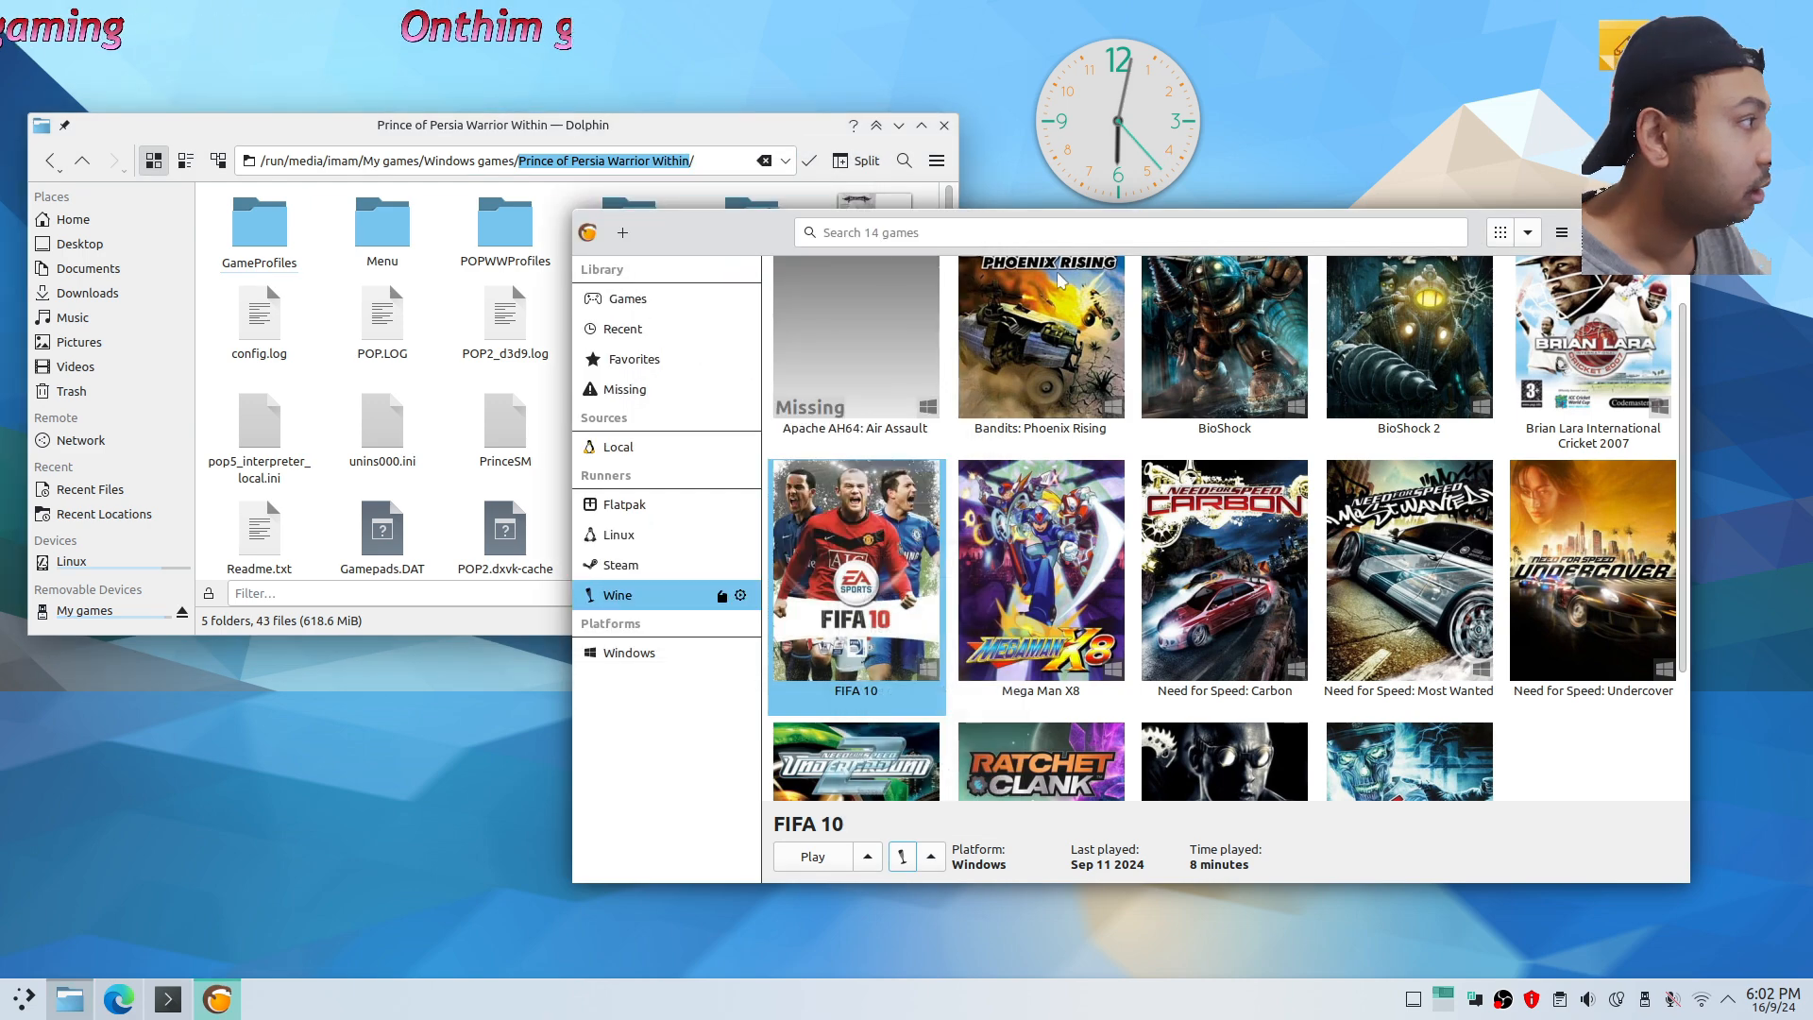
left_click(622, 232)
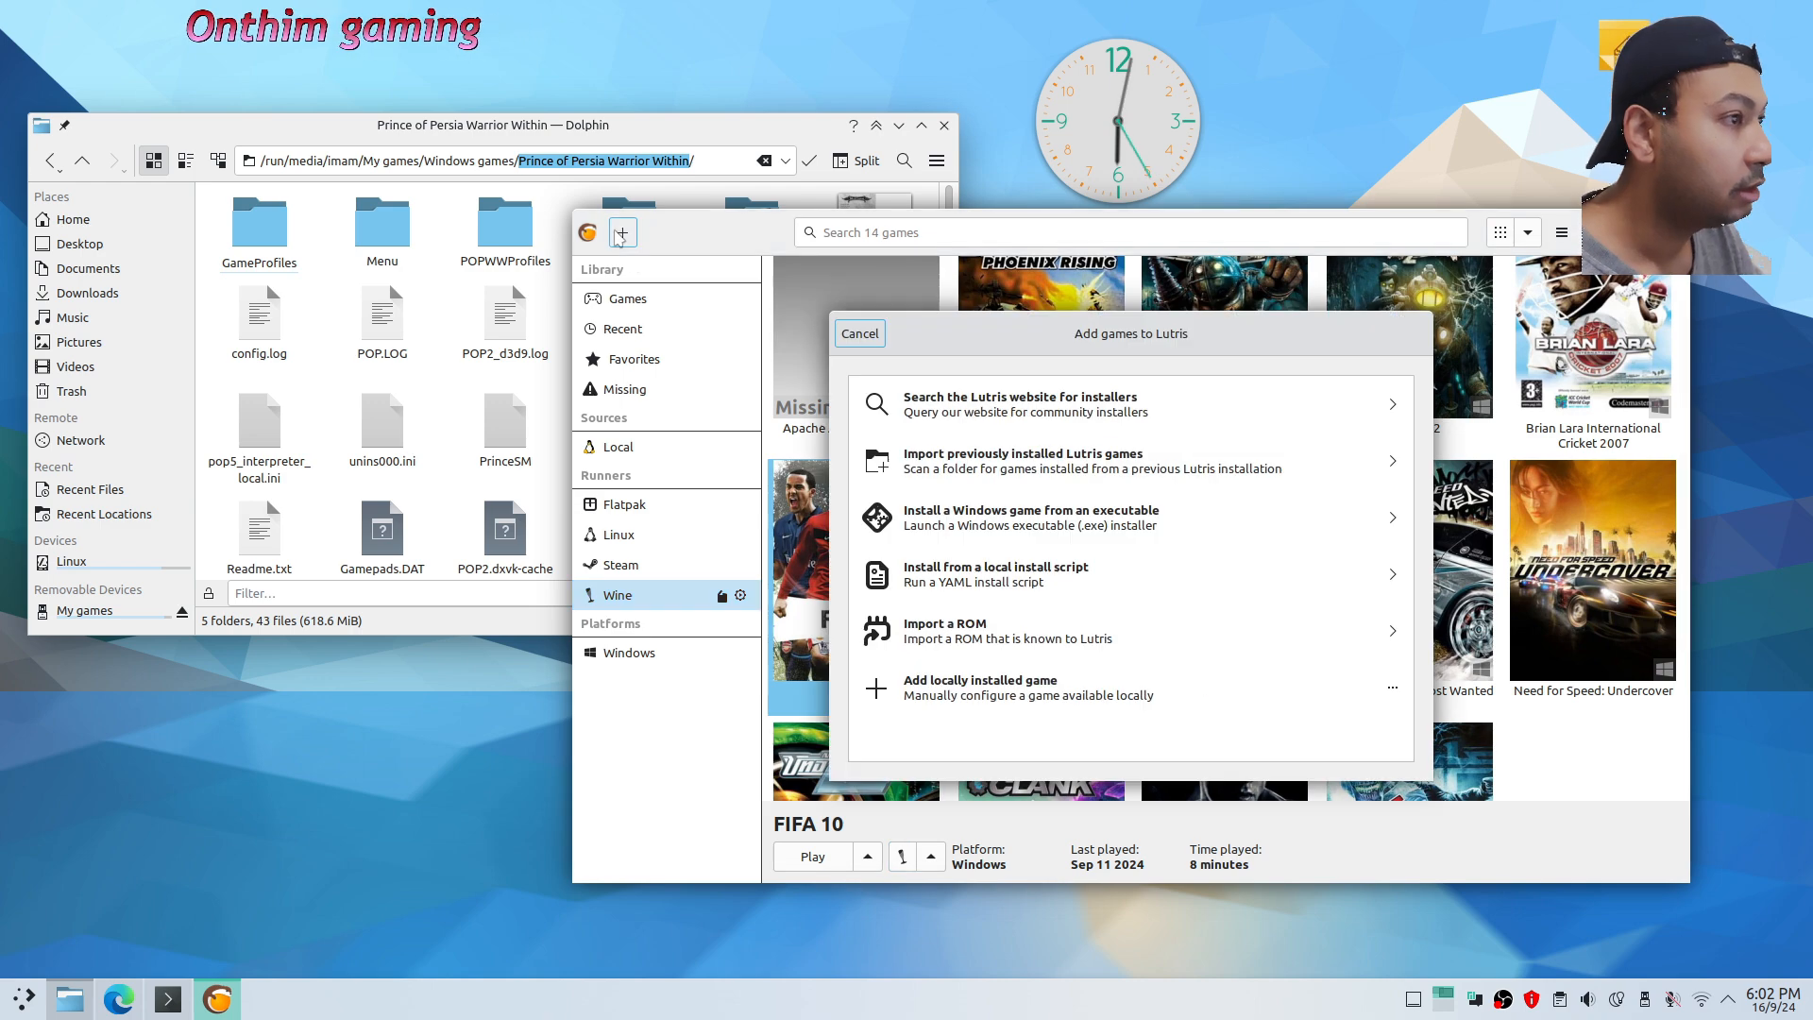
left_click(1093, 703)
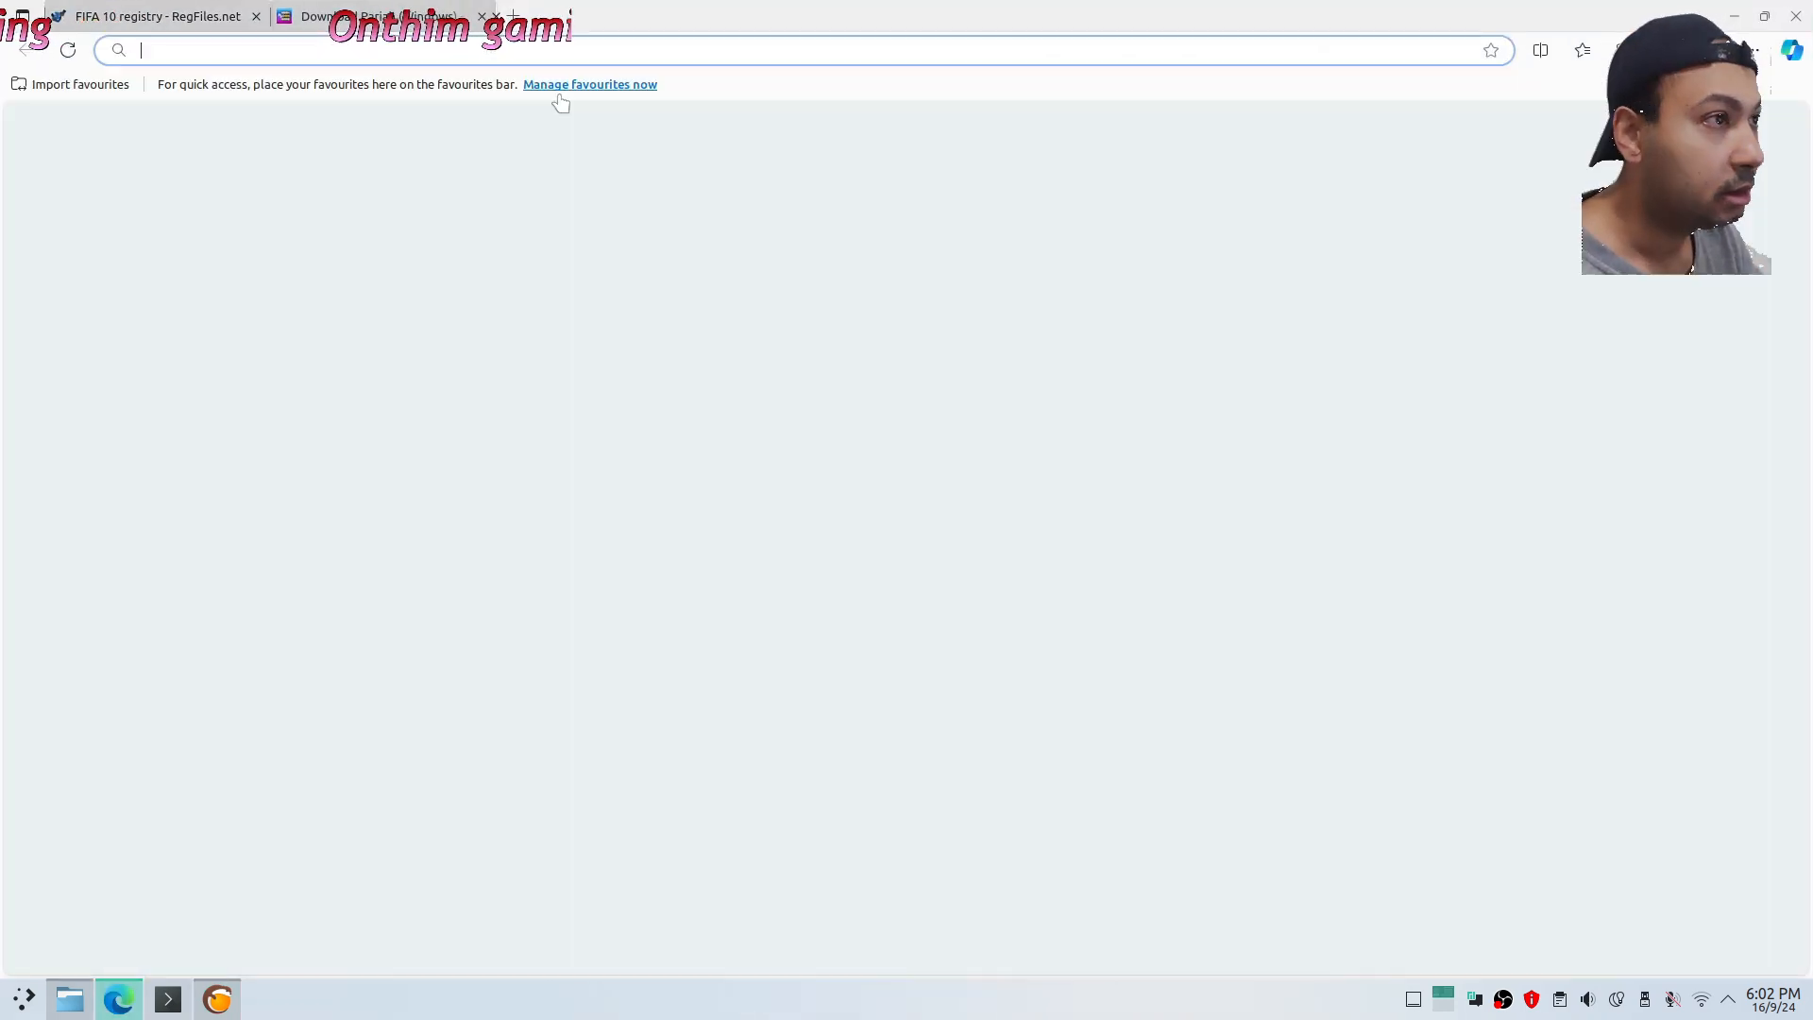
Search the web in Edge for "prince of persia warrior within", copy the title Prince of Persia: Warrior Within, and minimize the browser
type("prince of persia warrior within")
key("Return")
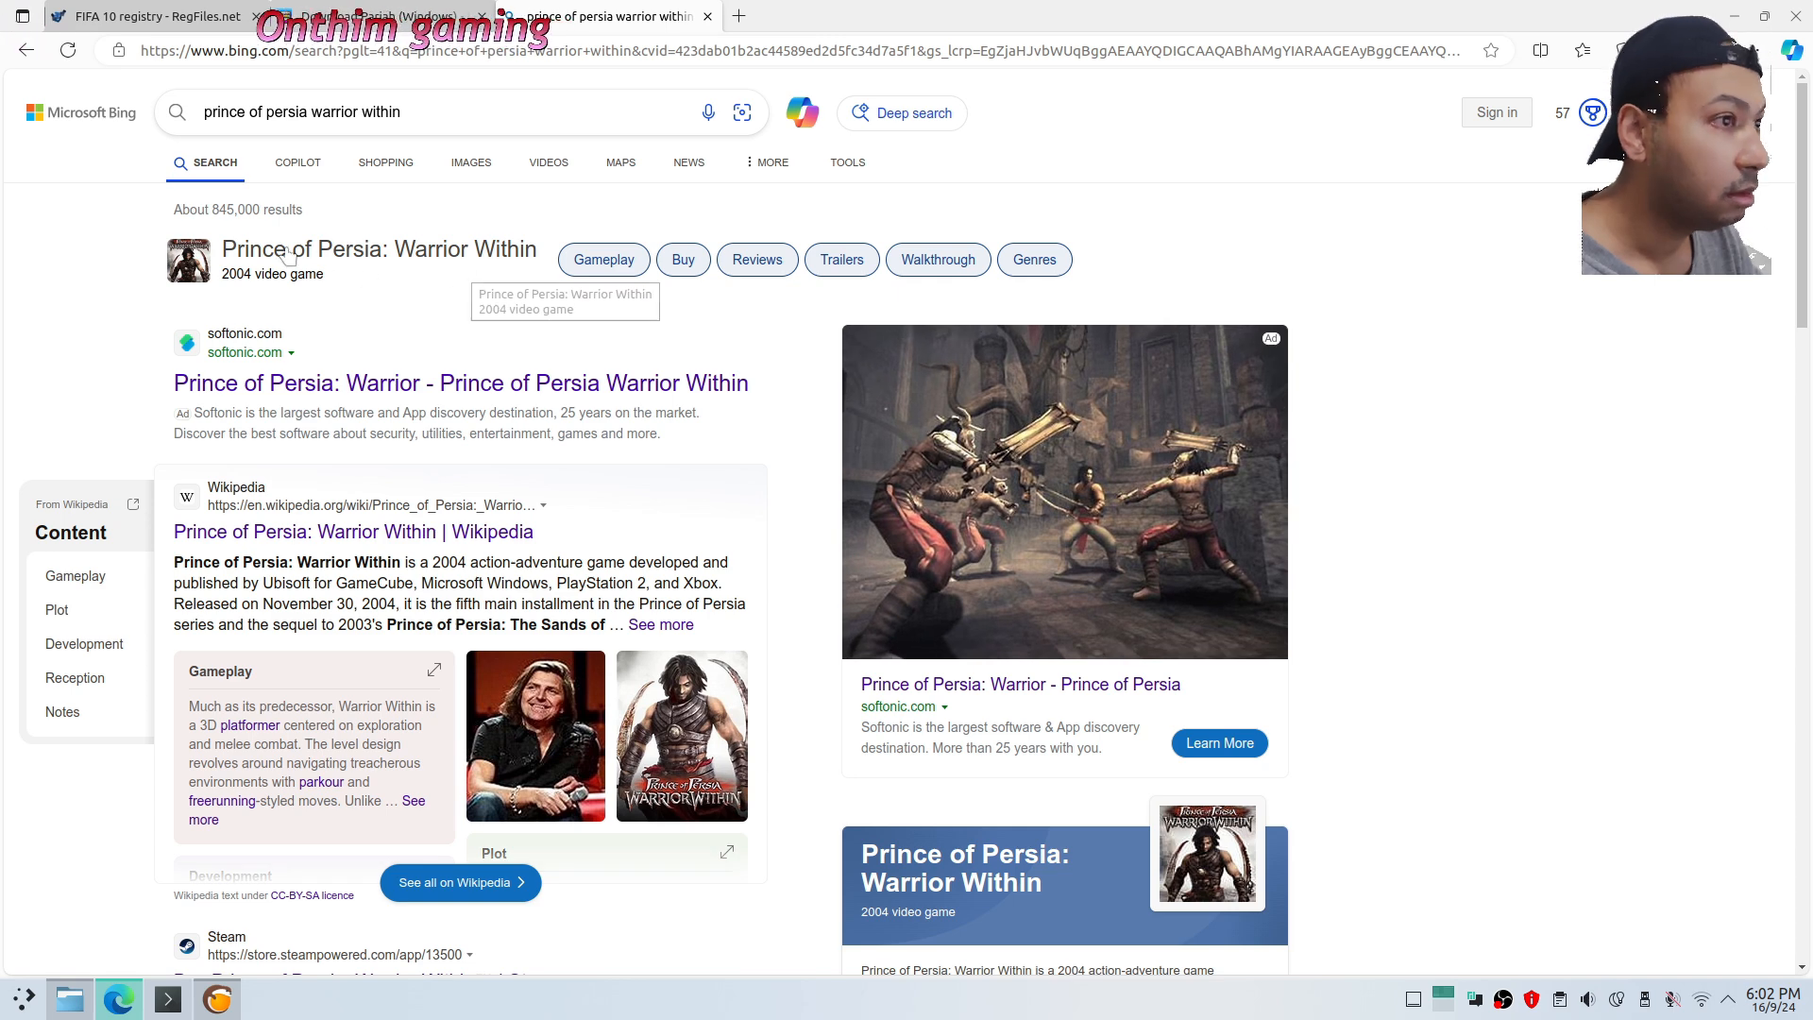
mouse_move(225, 251)
left_mouse_down()
mouse_move(597, 281)
mouse_move(463, 261)
mouse_move(547, 253)
mouse_move(215, 244)
left_mouse_up()
left_click(1734, 16)
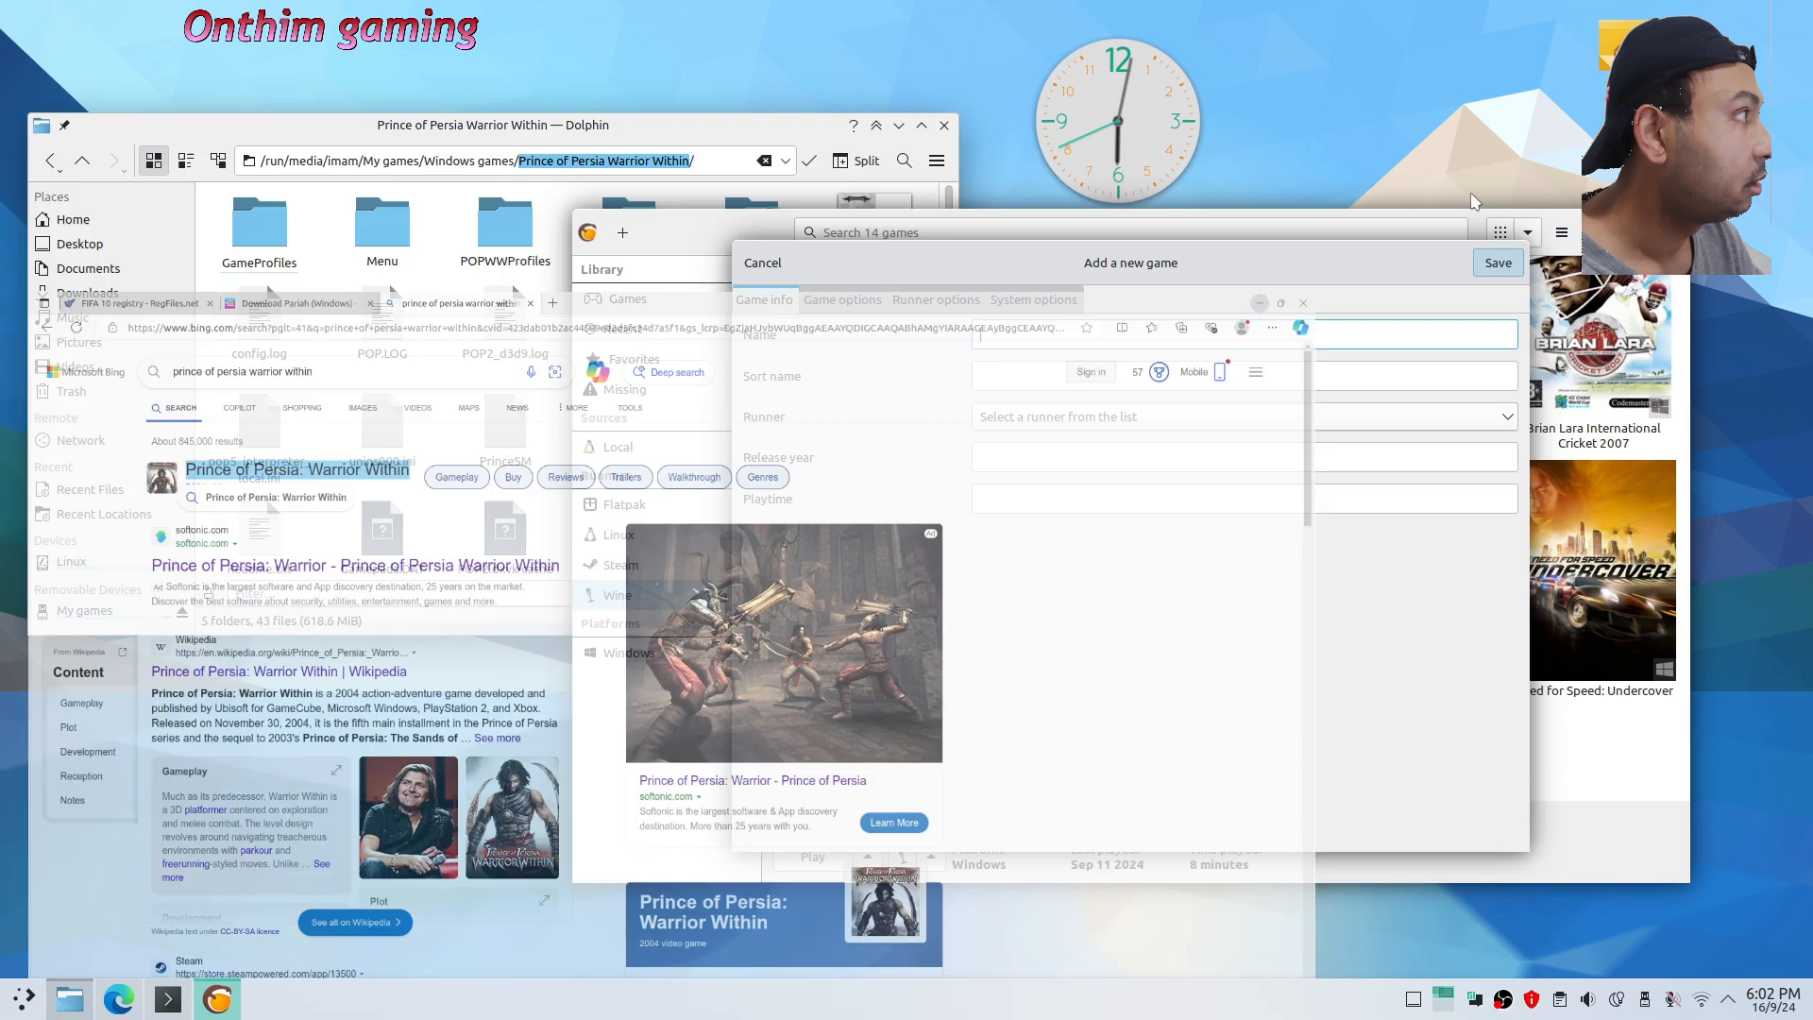
Name the new Lutris game Prince of Persia: Warrior Within, choose the Wine runner for Windows games, and show its game options
key("ctrl+v")
left_click(1088, 425)
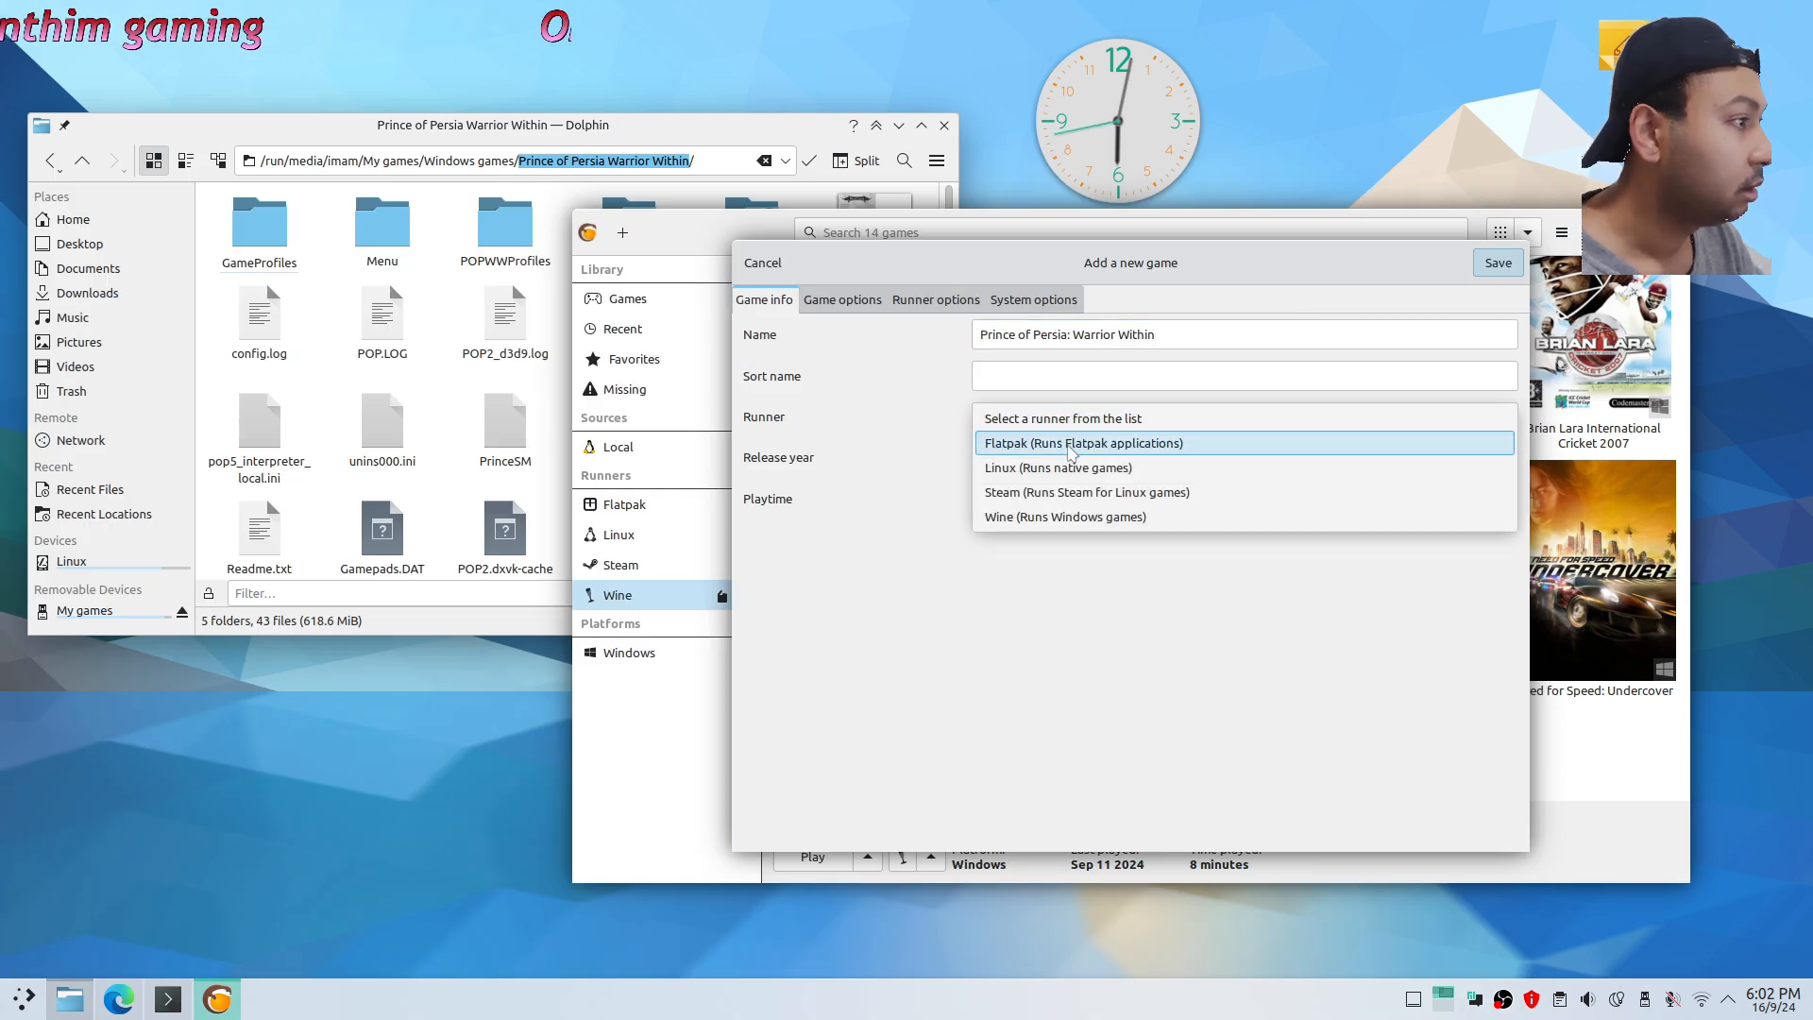
left_click(1073, 517)
left_click(845, 300)
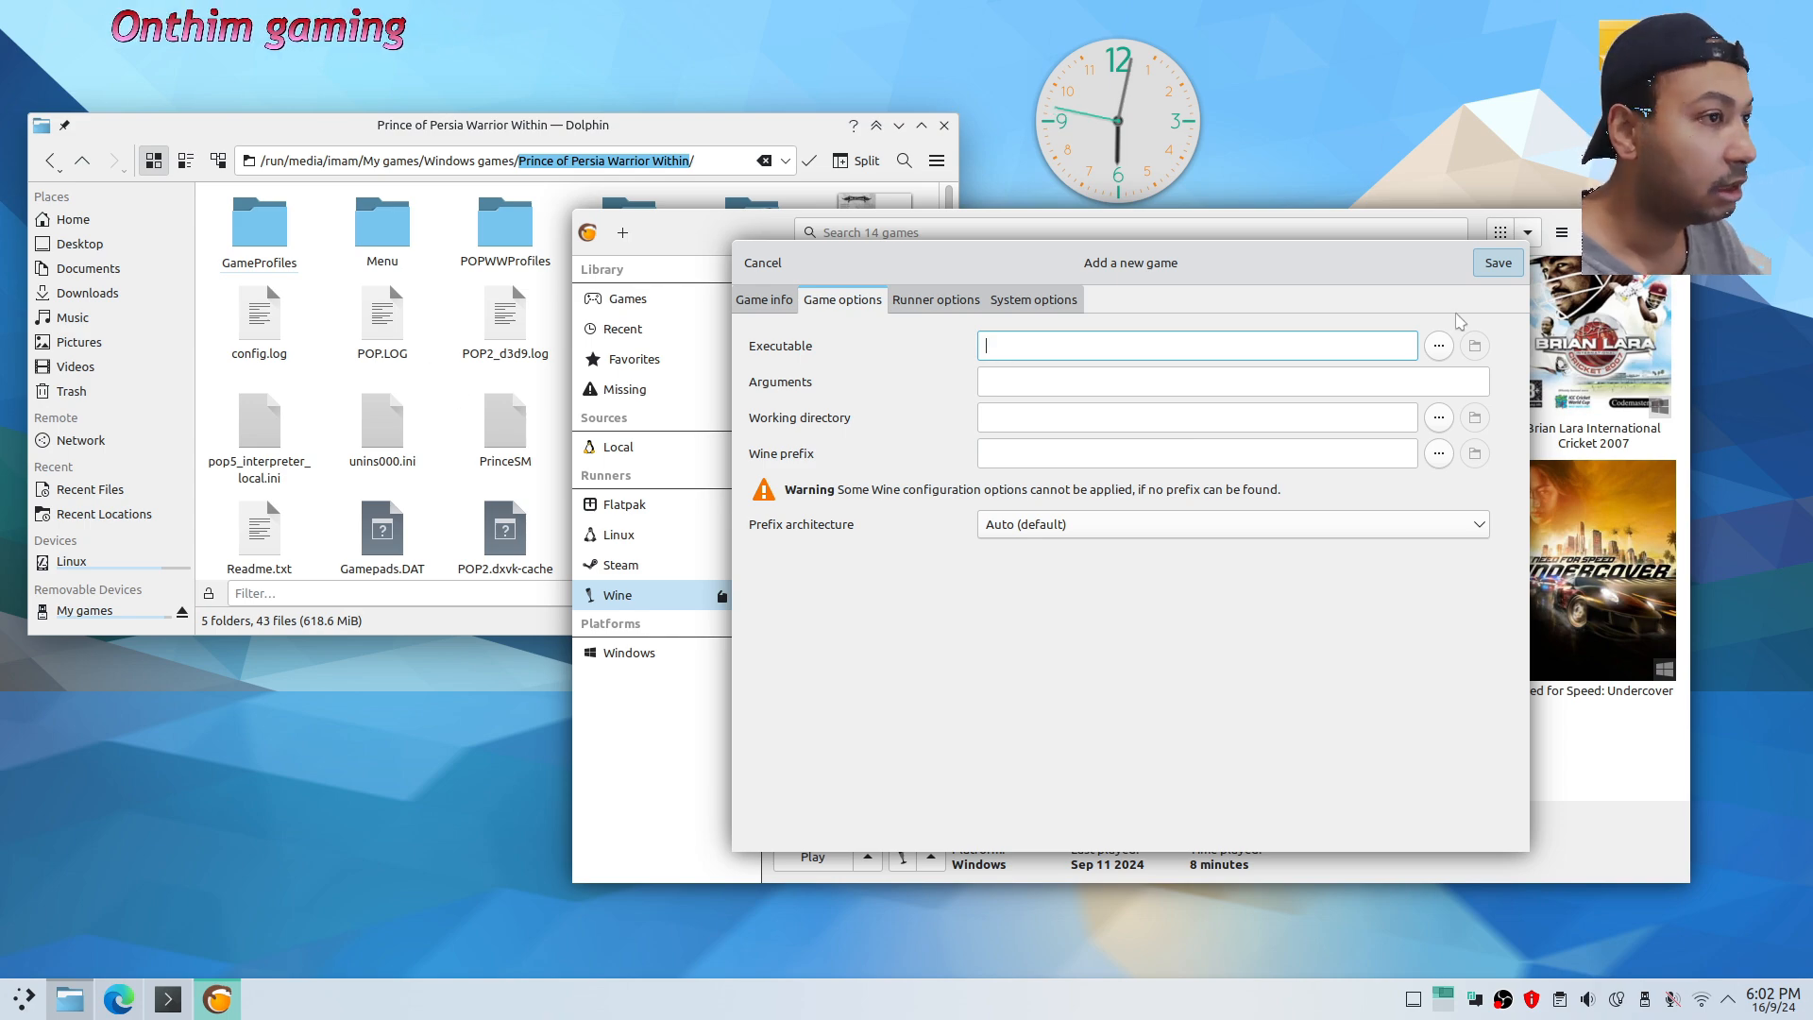
Set the new game's executable to pop2.exe from the Prince of Persia Warrior Within folder shown in Dolphin
left_click(1441, 345)
left_click(460, 483)
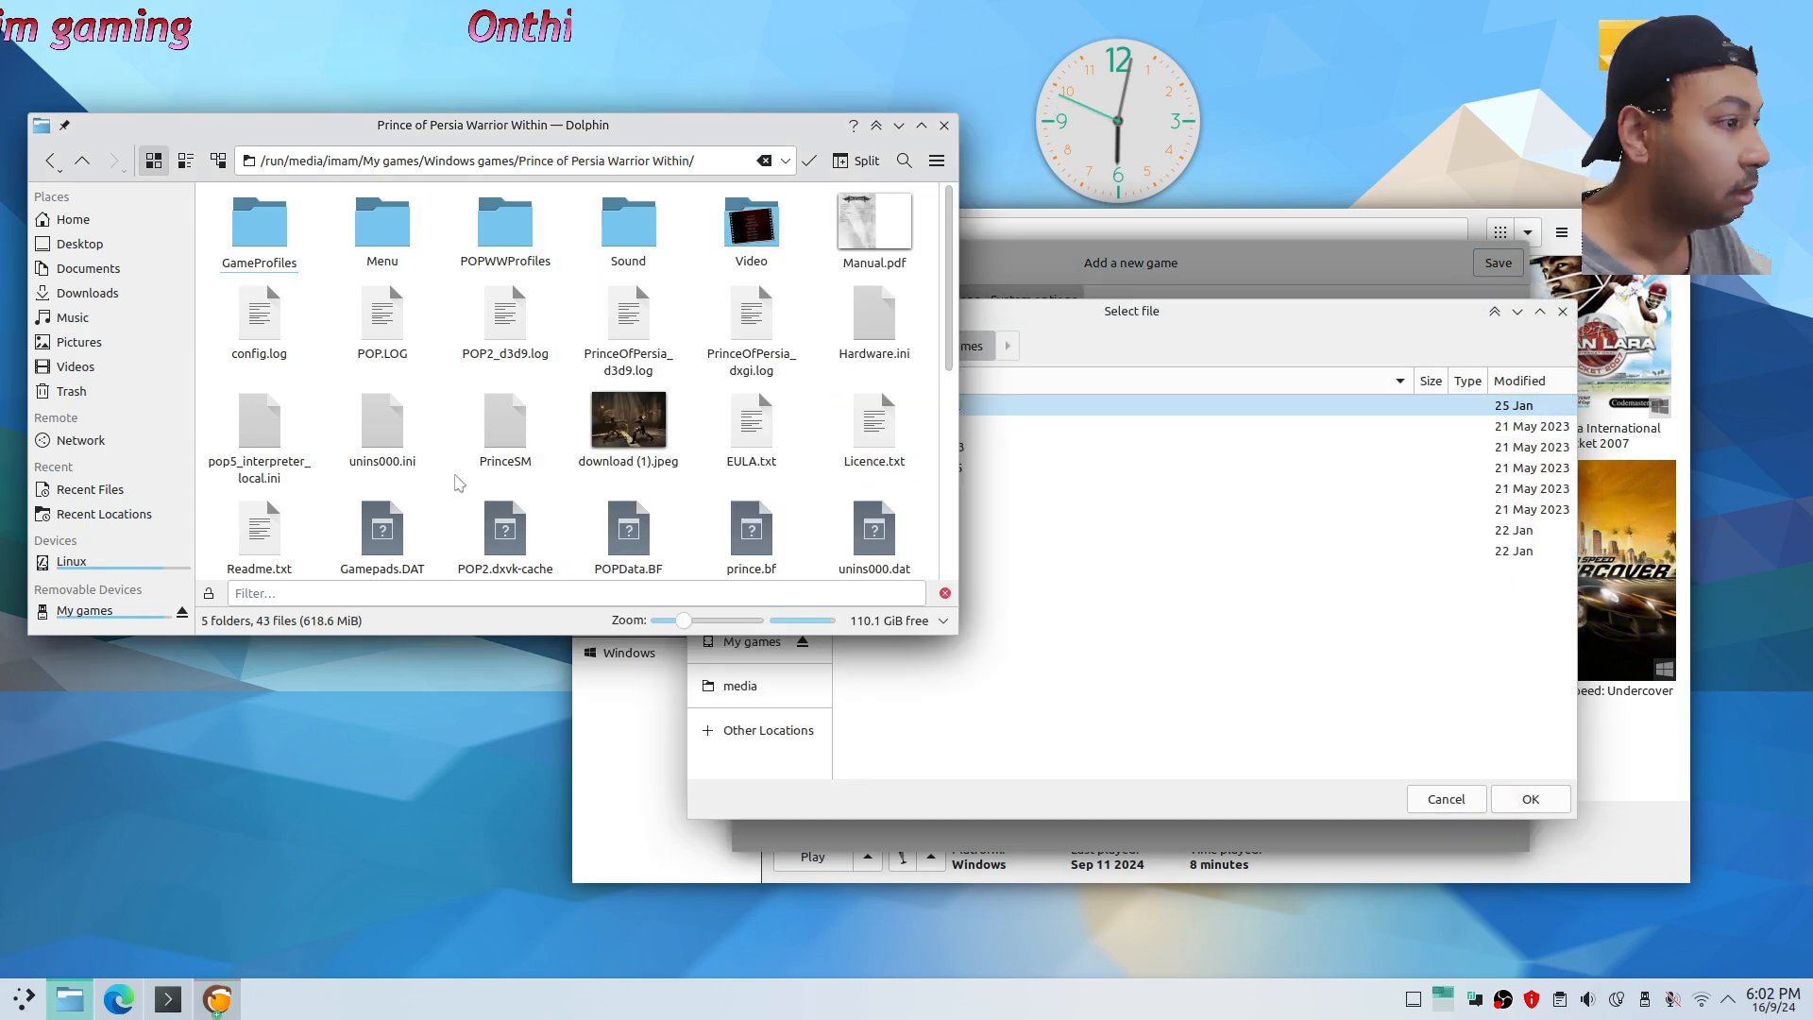
scroll(459, 483, "down", 4)
scroll(460, 483, "up", 4)
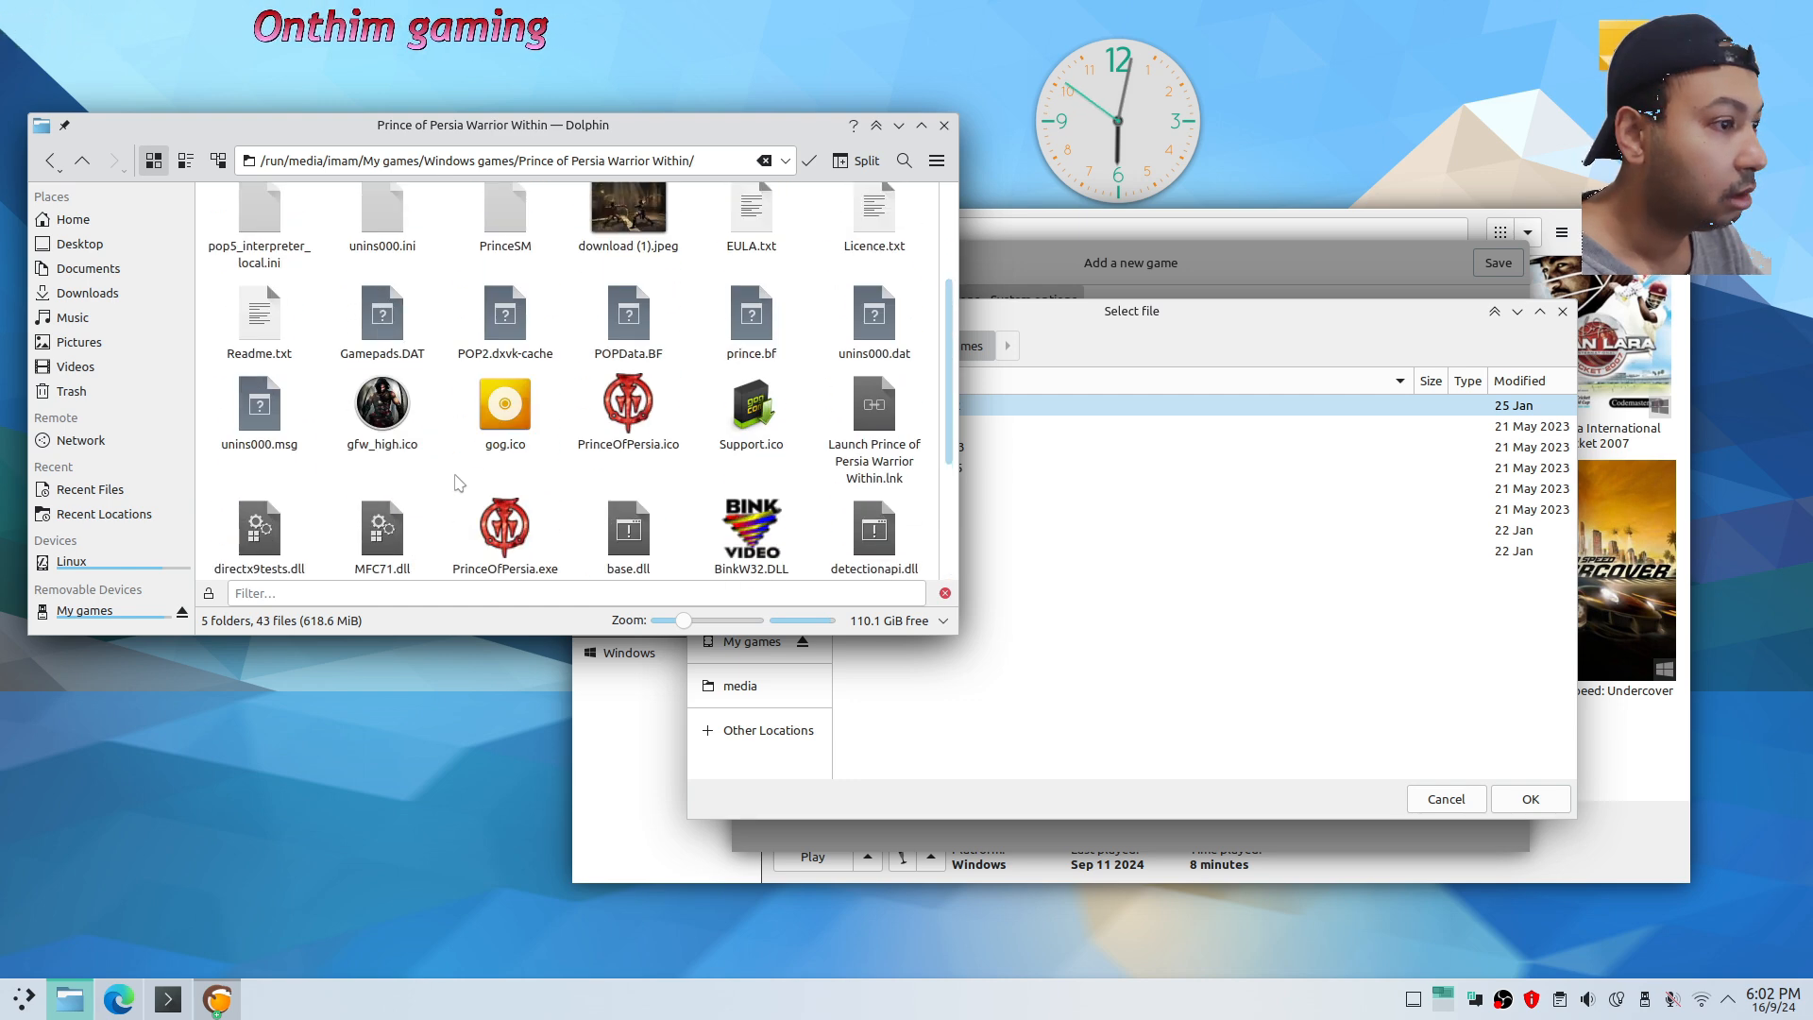
scroll(456, 483, "up", 1)
scroll(456, 483, "down", 5)
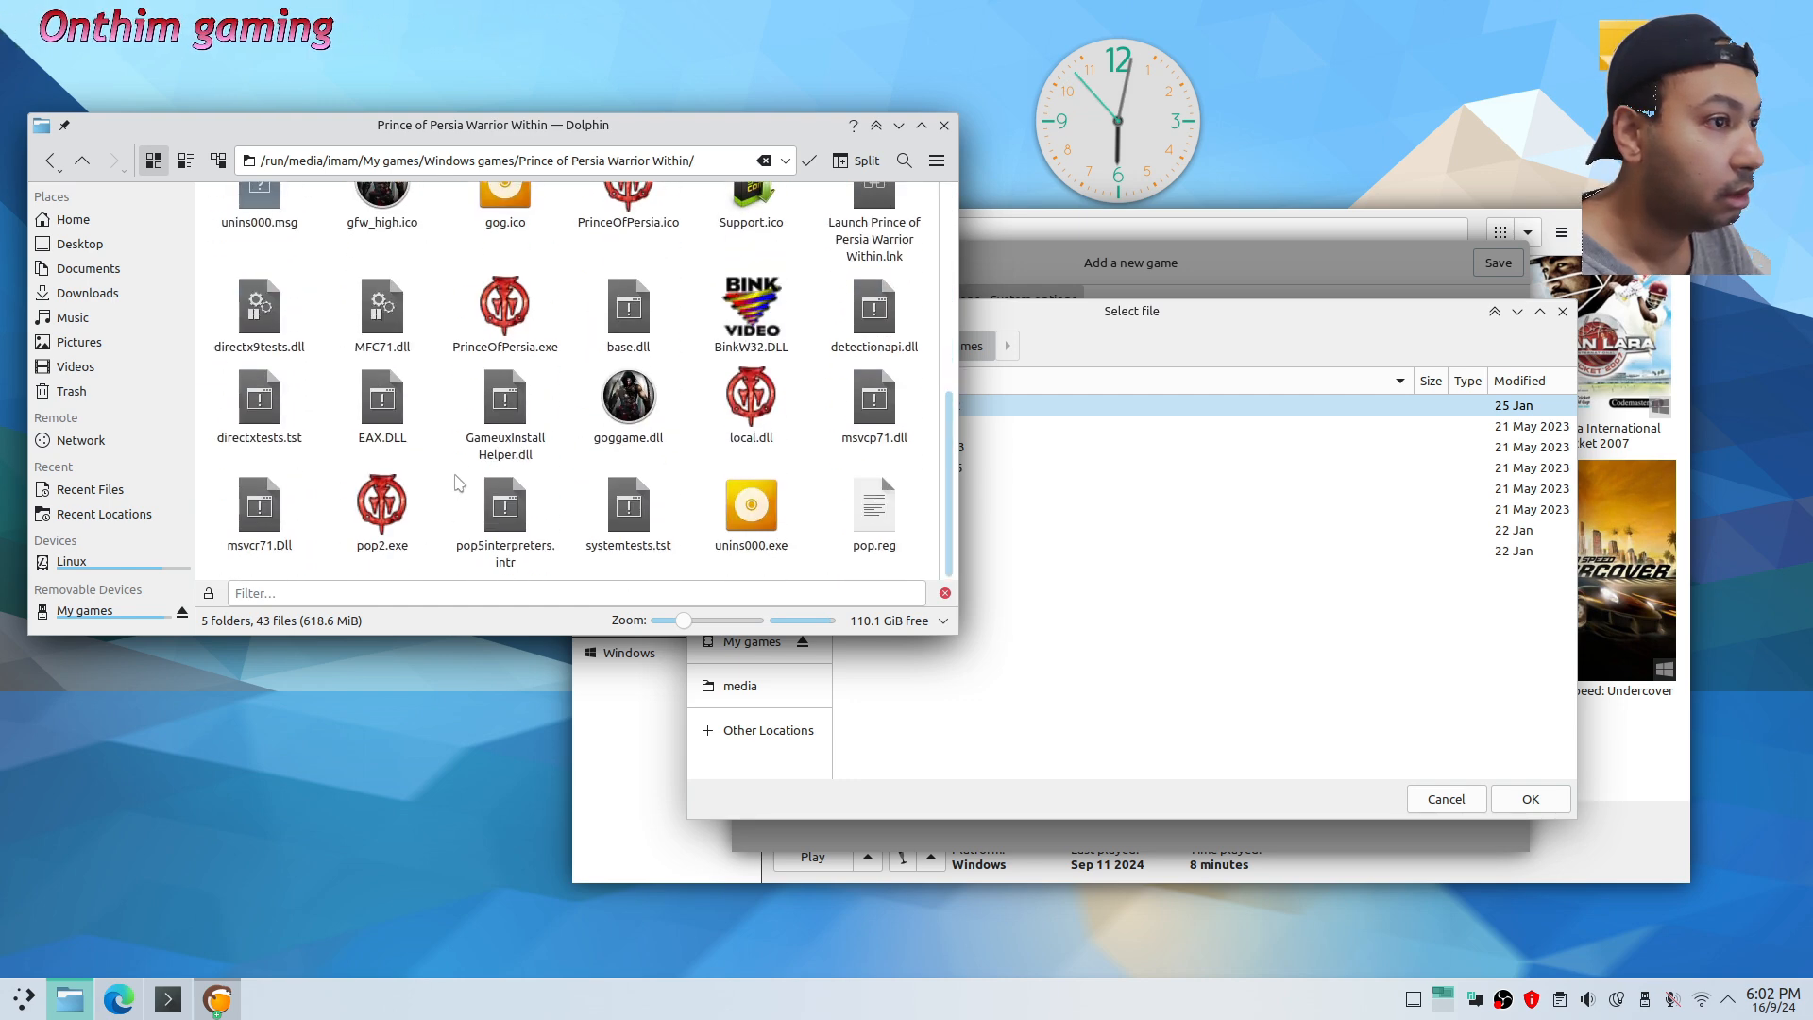
left_click_drag(383, 505, 1167, 587)
left_click(1509, 803)
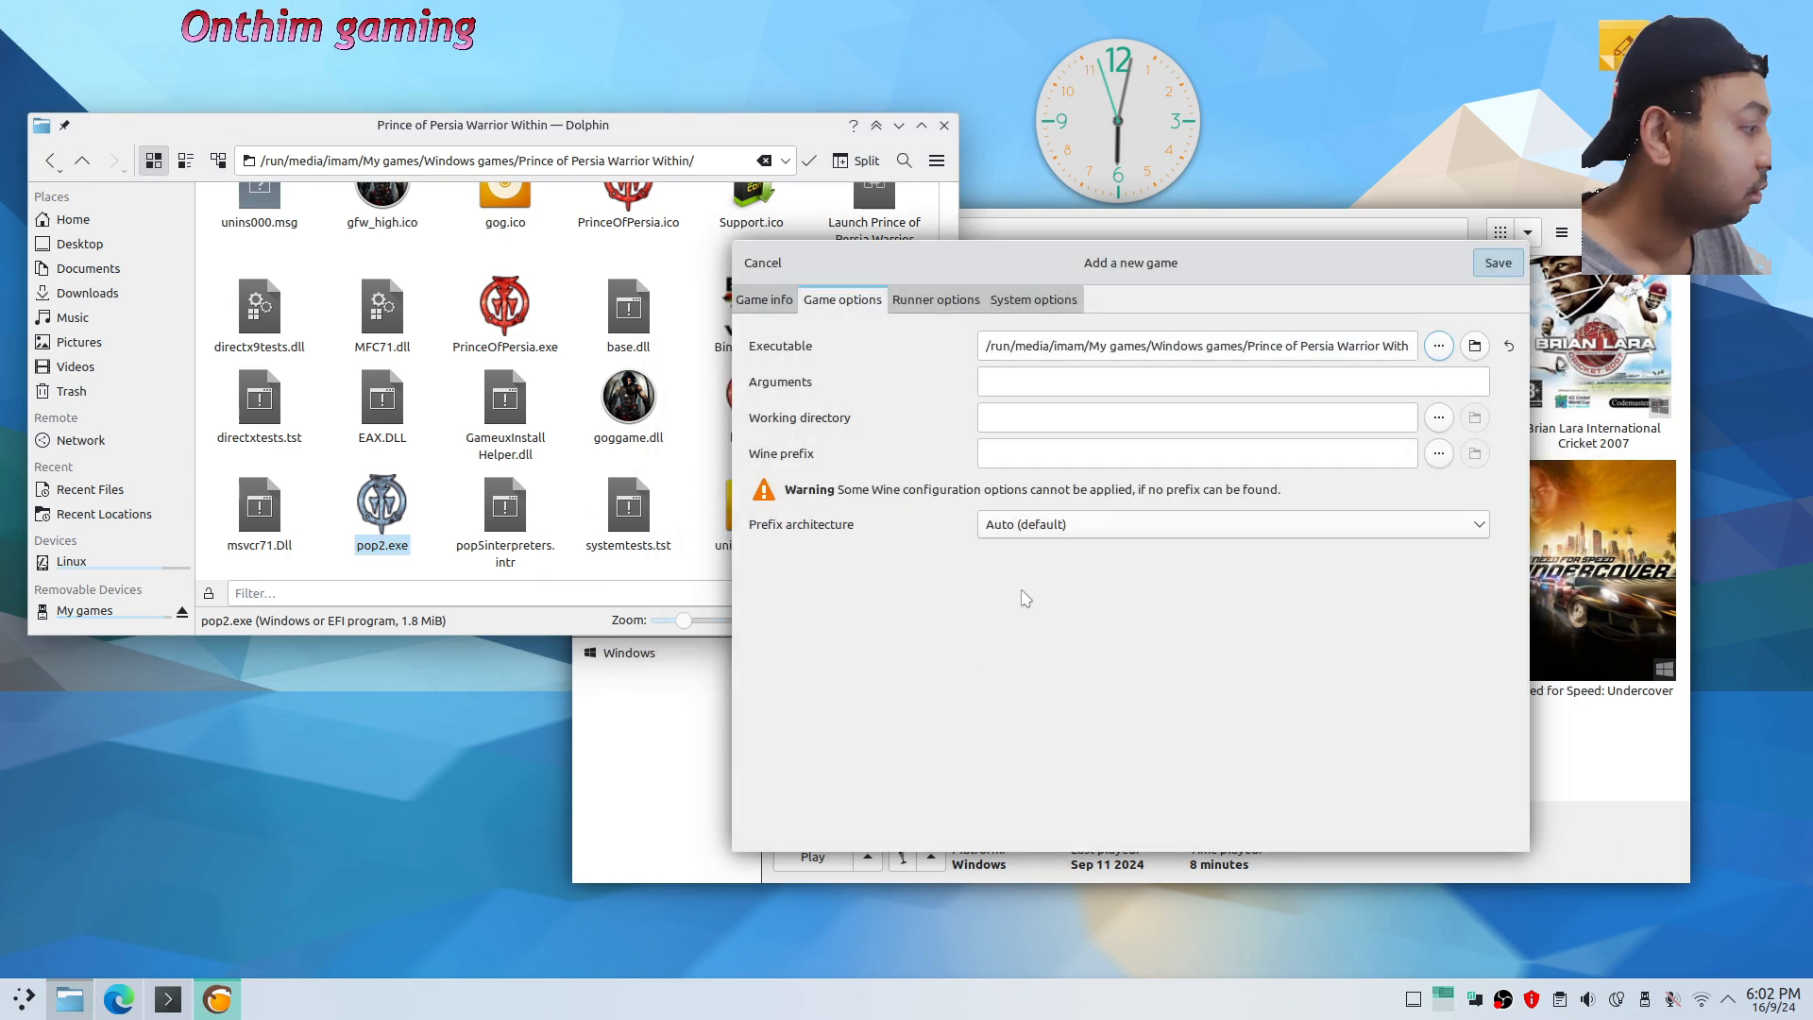
Set the Wine prefix to the .wine32 folder in the home directory and the prefix architecture to 32-bit
left_click(1062, 452)
type("/home/imam/.wine32")
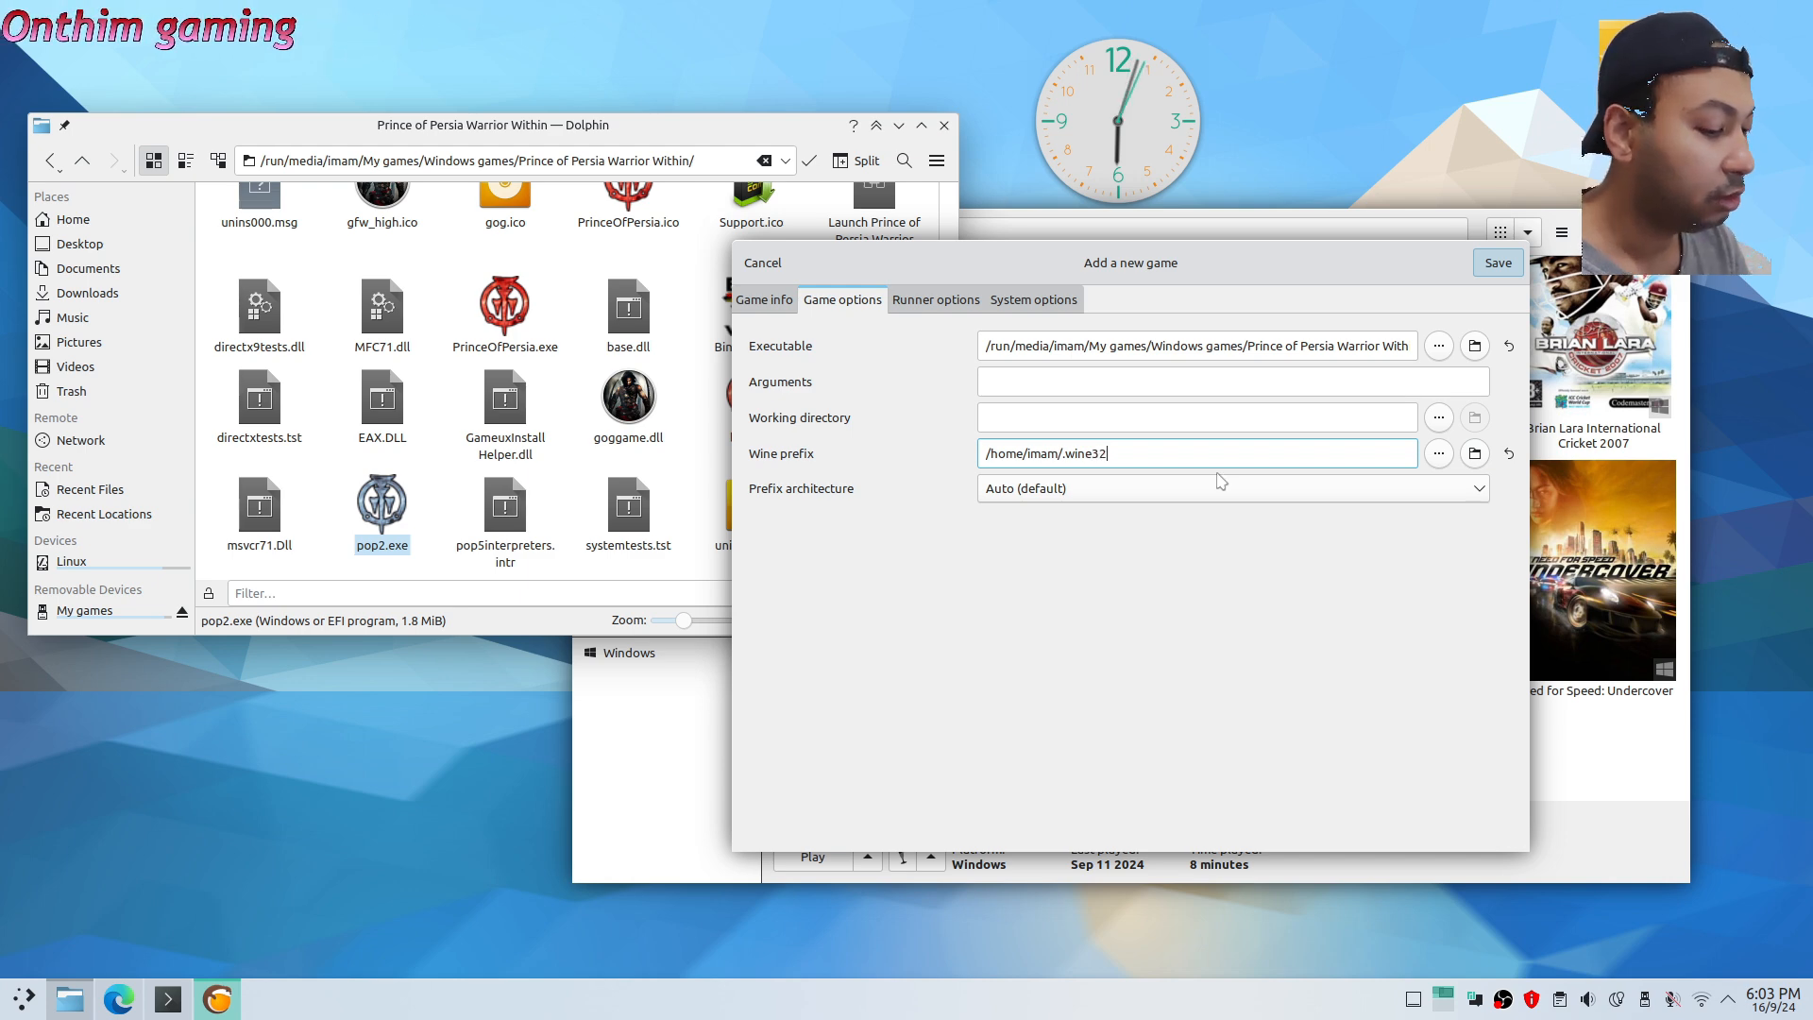
left_click(1221, 483)
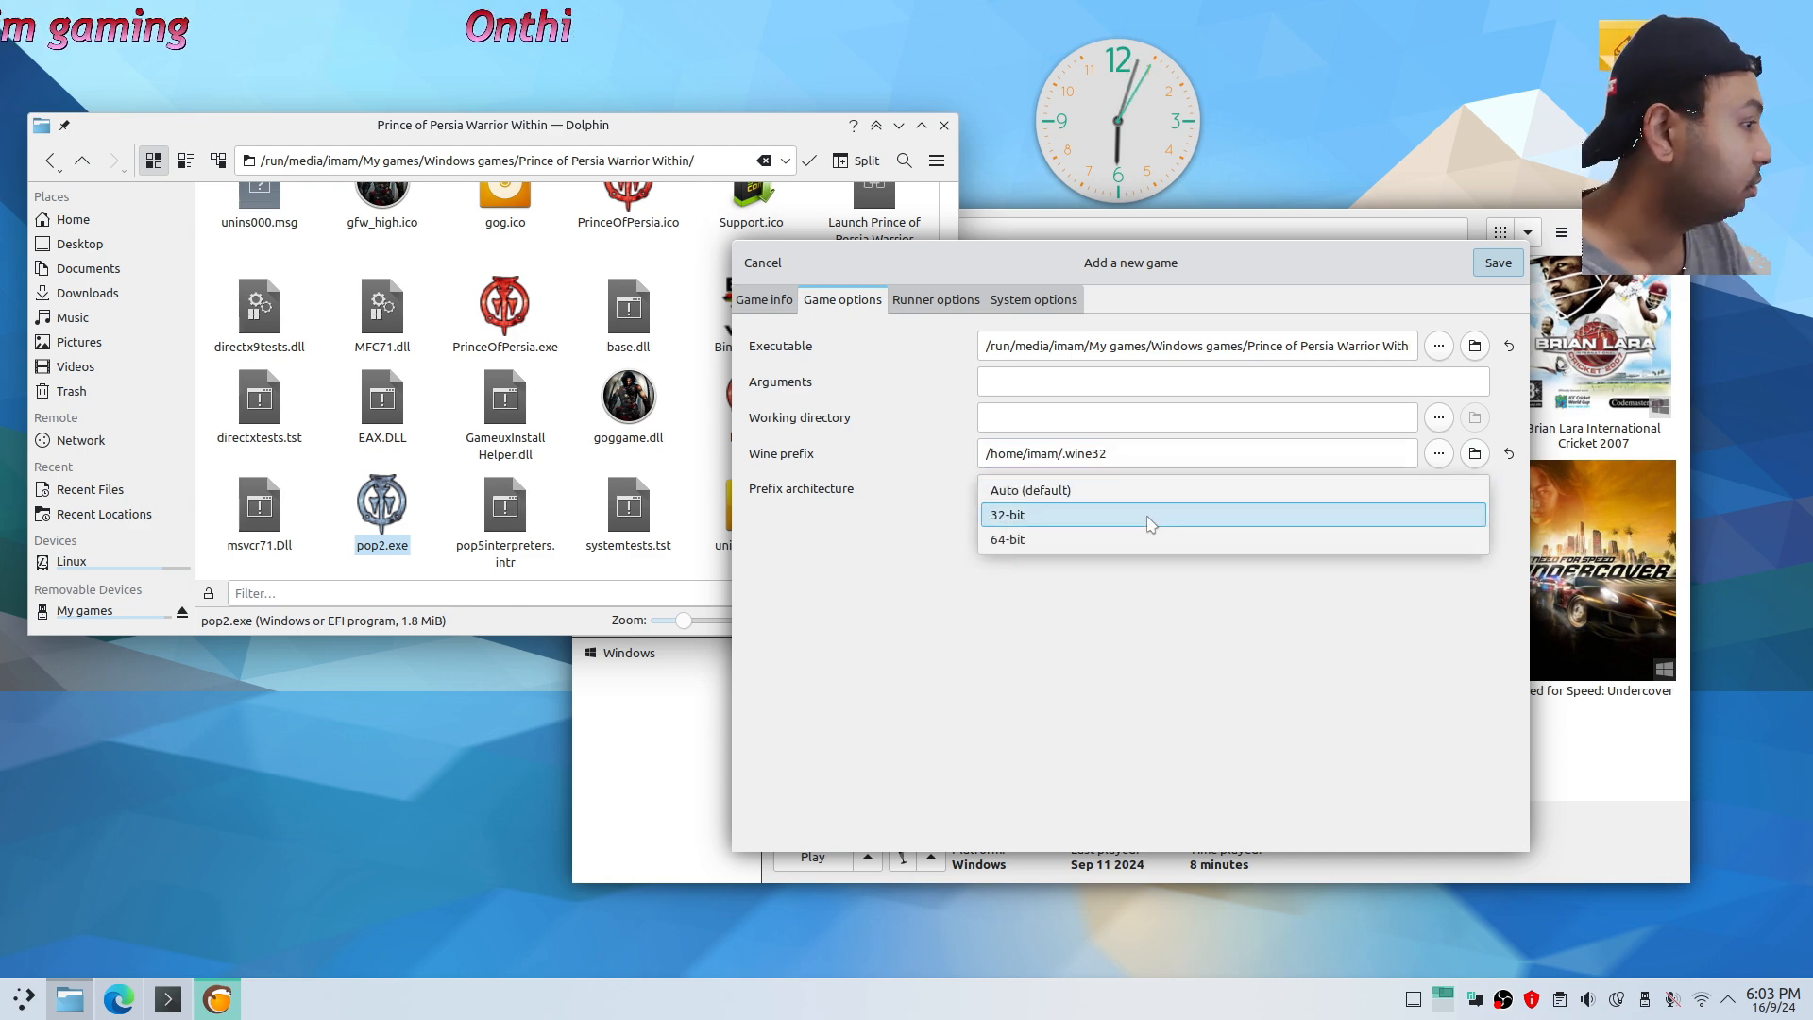
left_click(1147, 518)
Review the game's runner options and system options, including the graphics, sync, display and Gamescope settings
left_click(936, 301)
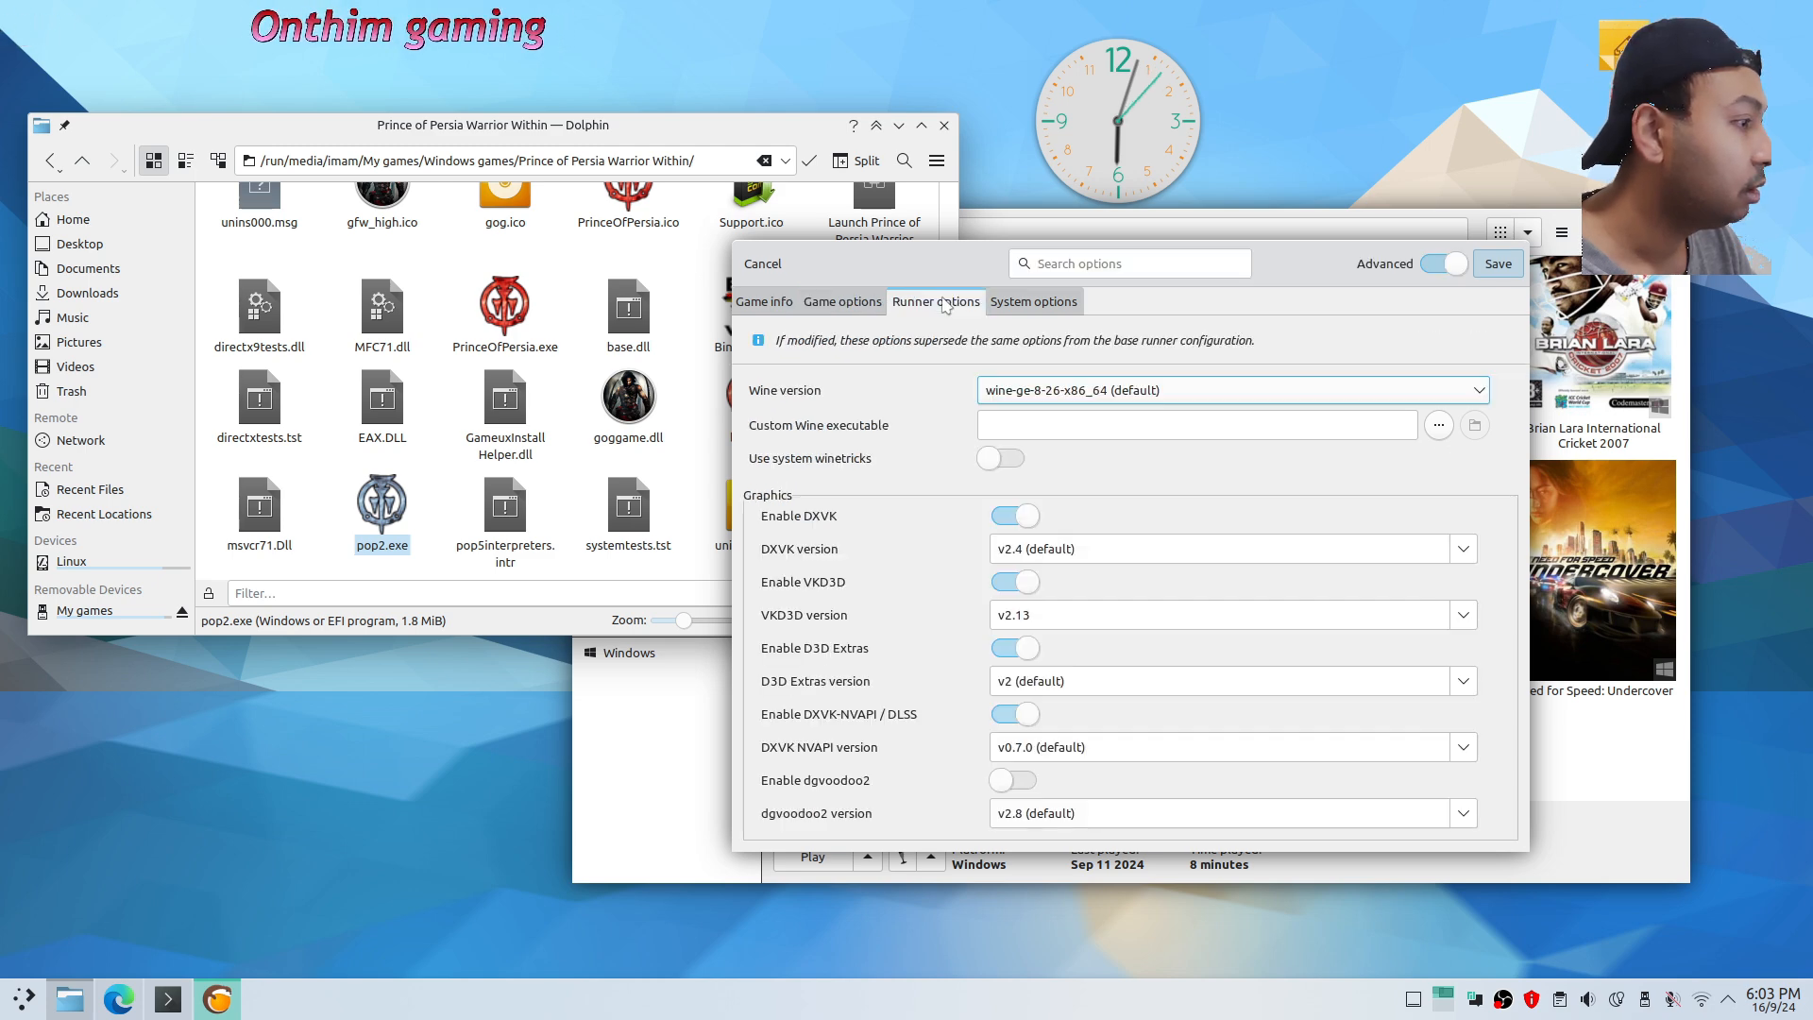
scroll(889, 477, "down", 2)
scroll(889, 477, "down", 3)
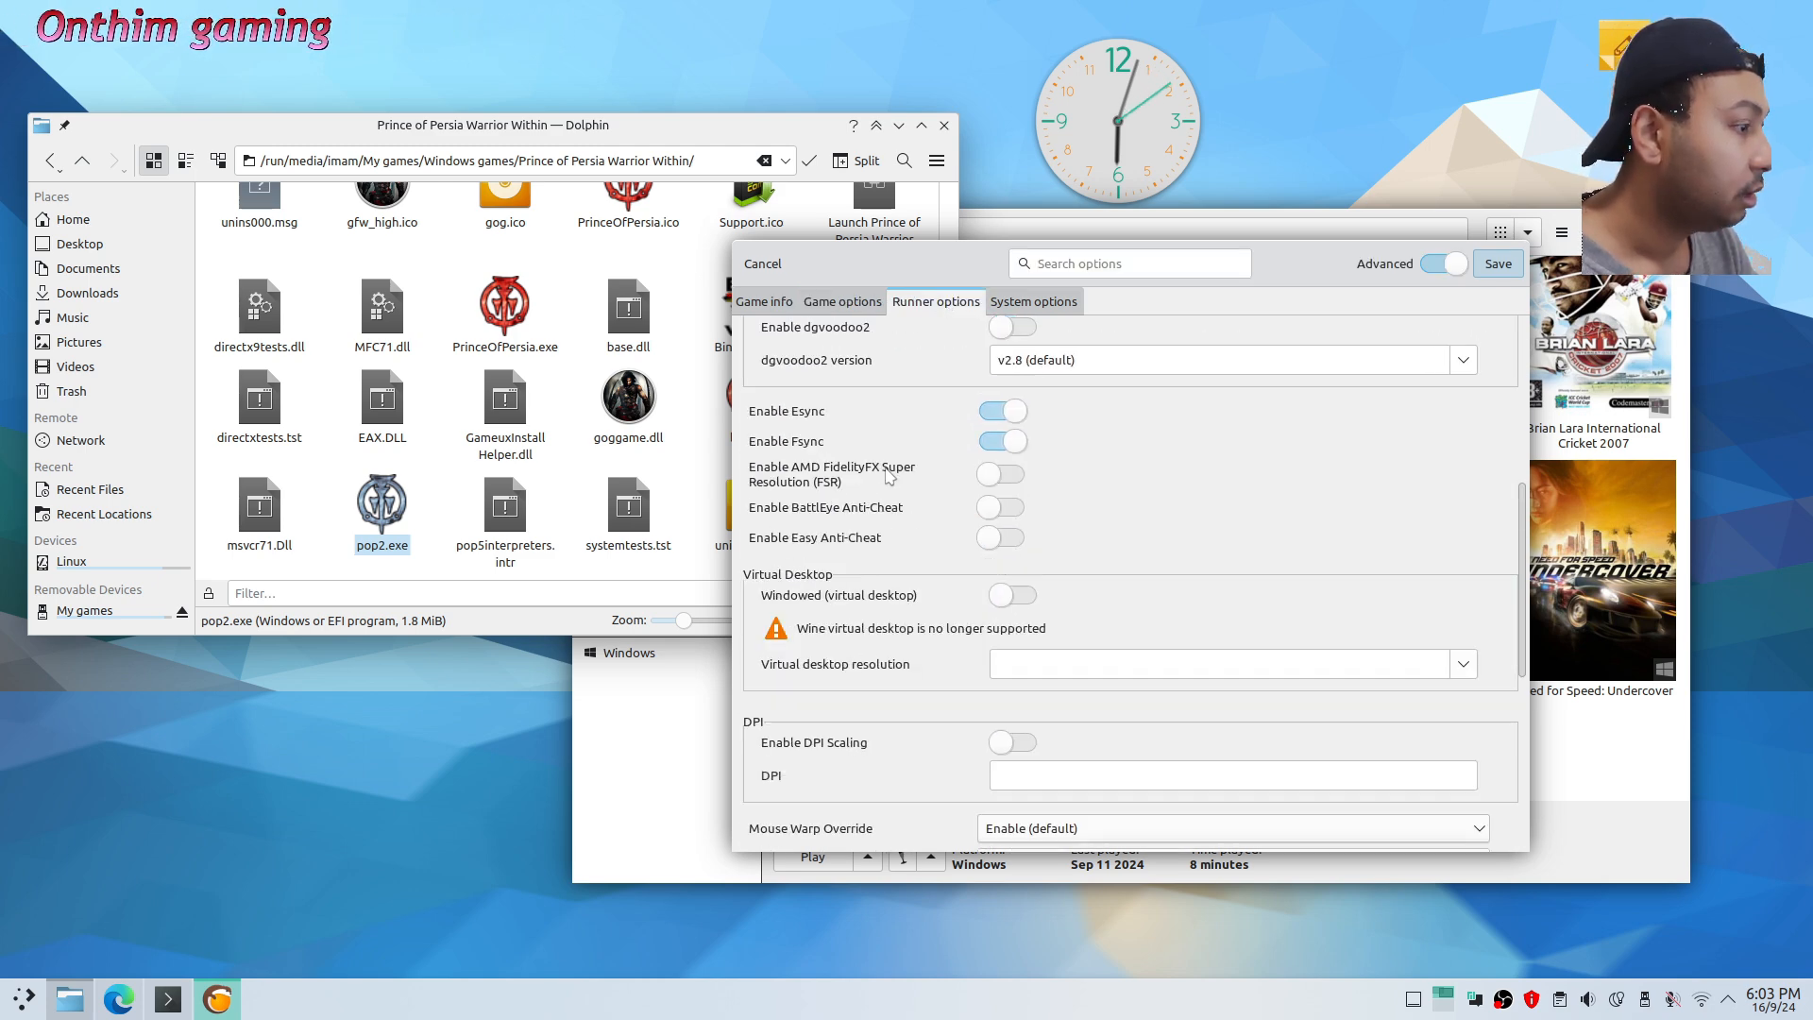
scroll(889, 477, "up", 5)
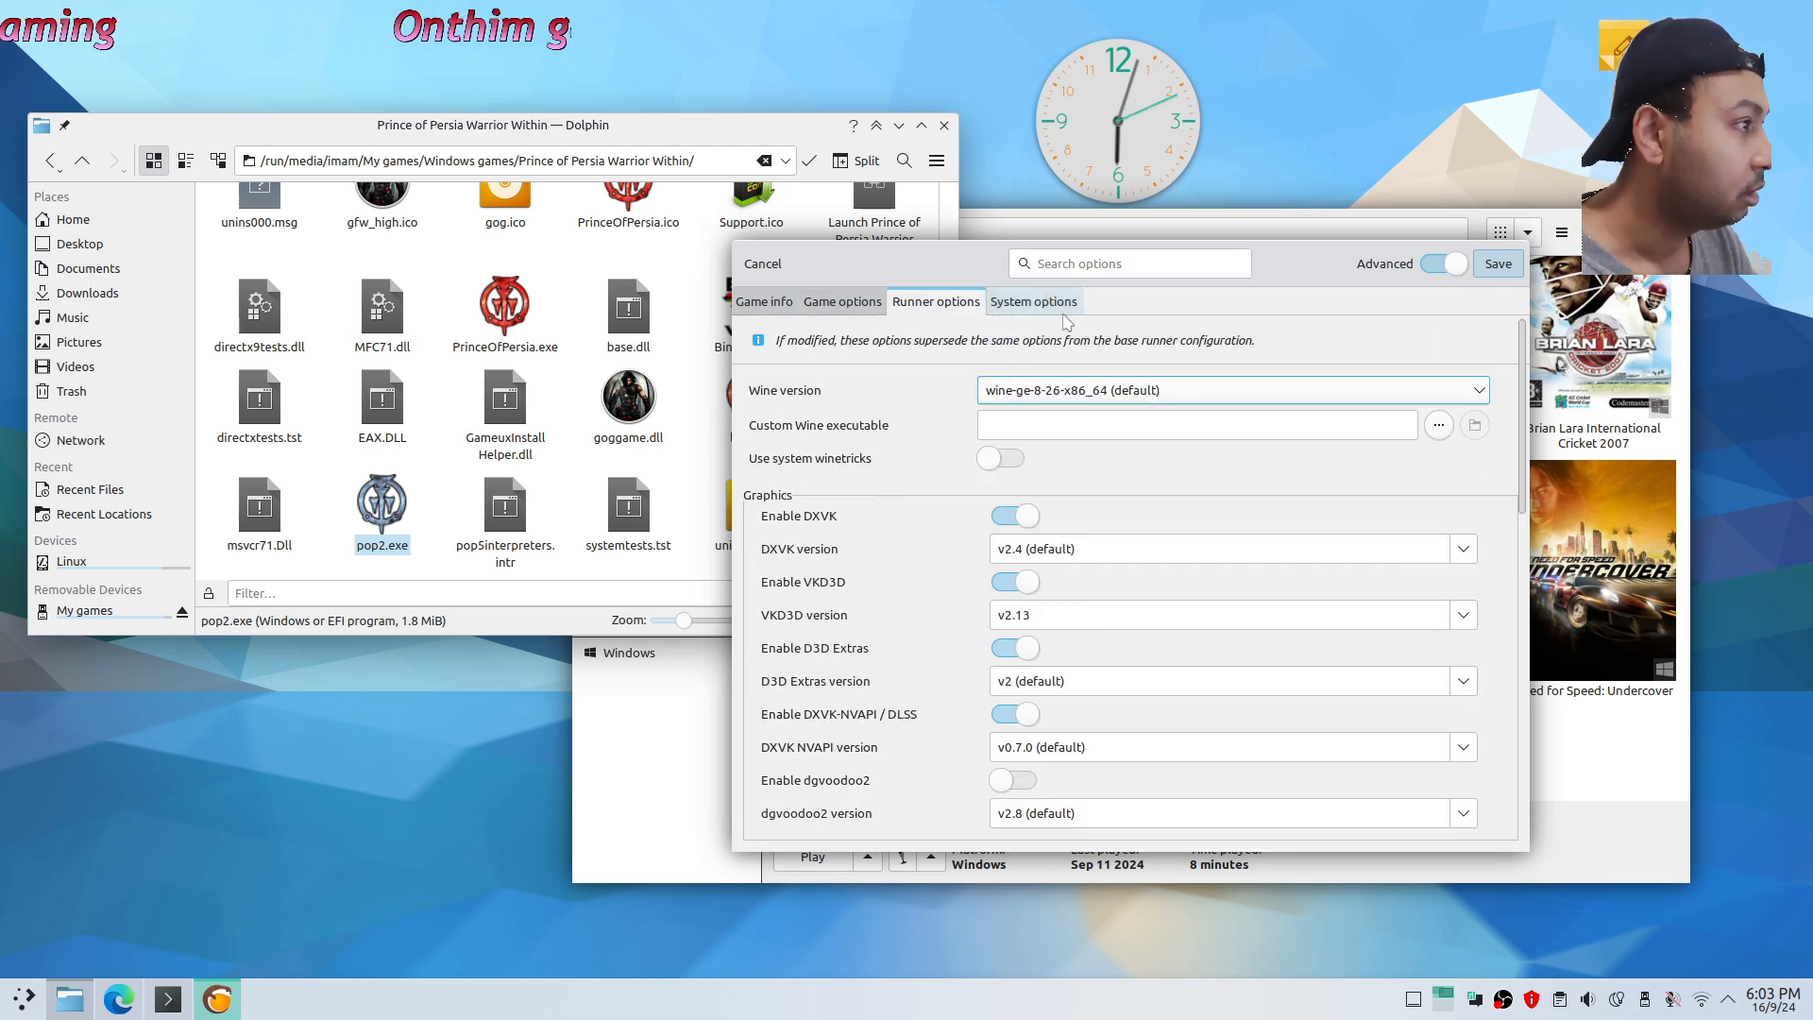
left_click(1033, 301)
scroll(939, 596, "down", 3)
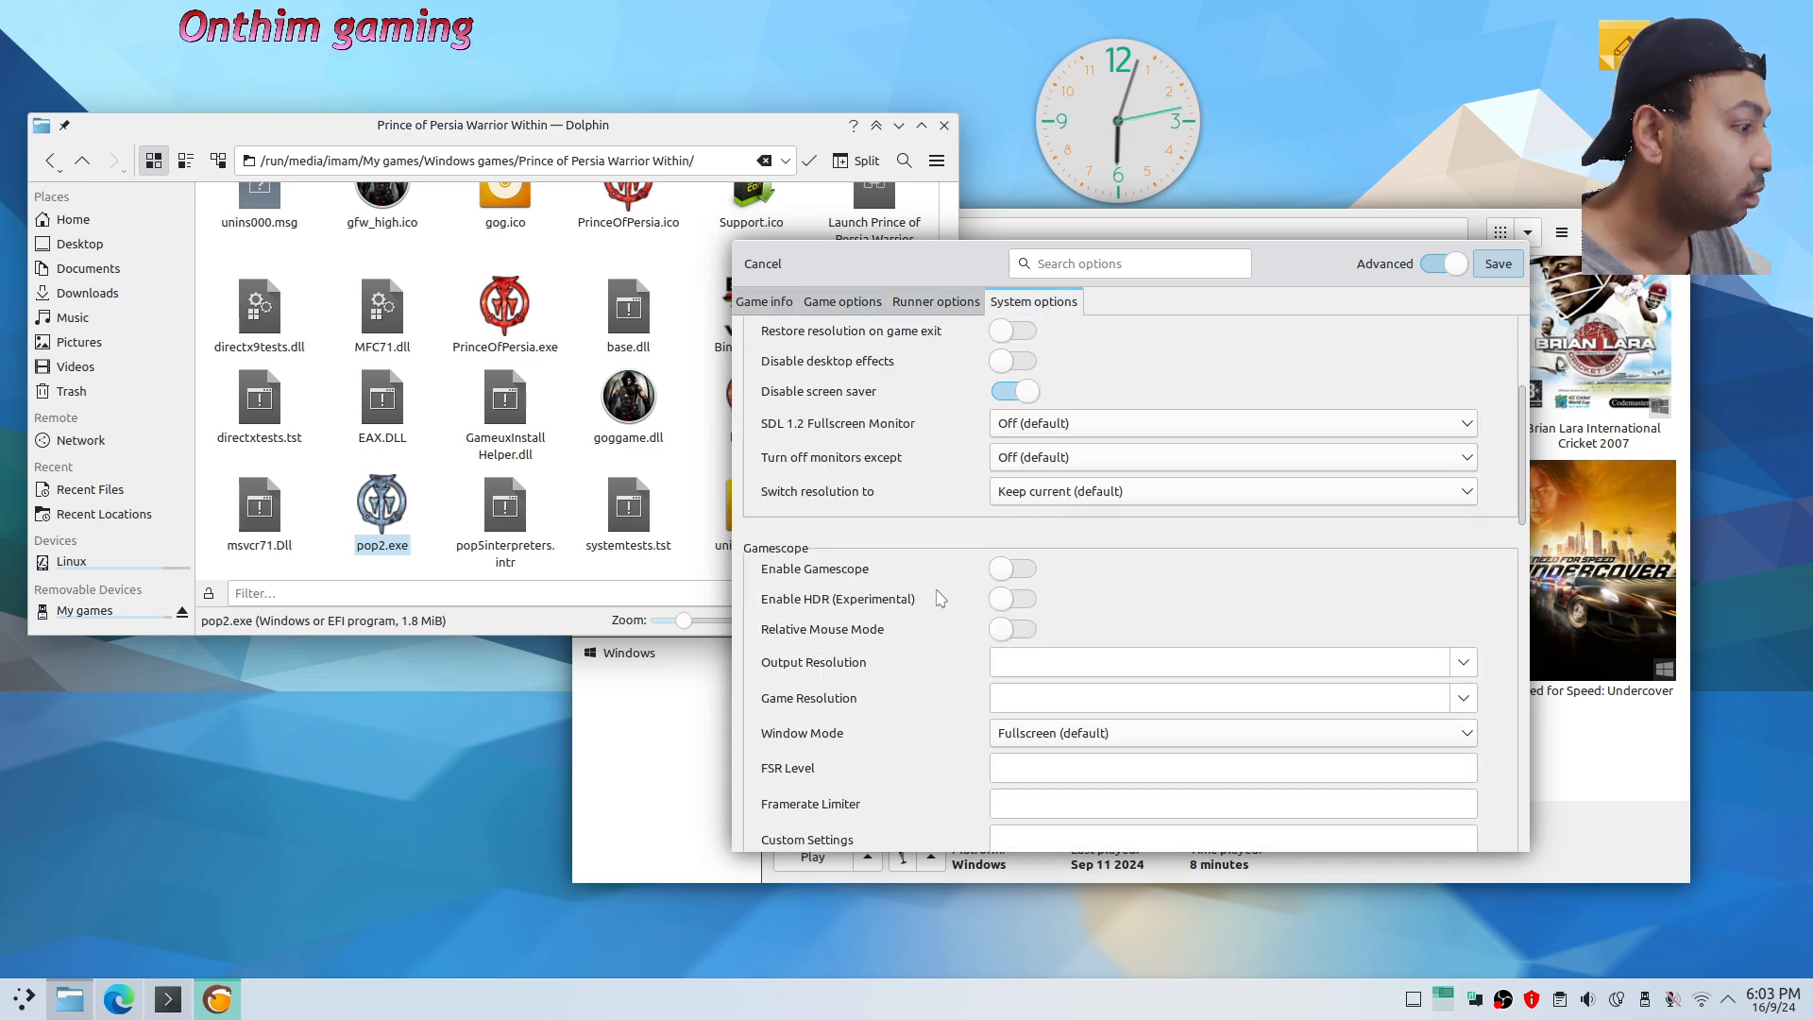
scroll(939, 597, "down", 3)
scroll(940, 596, "up", 6)
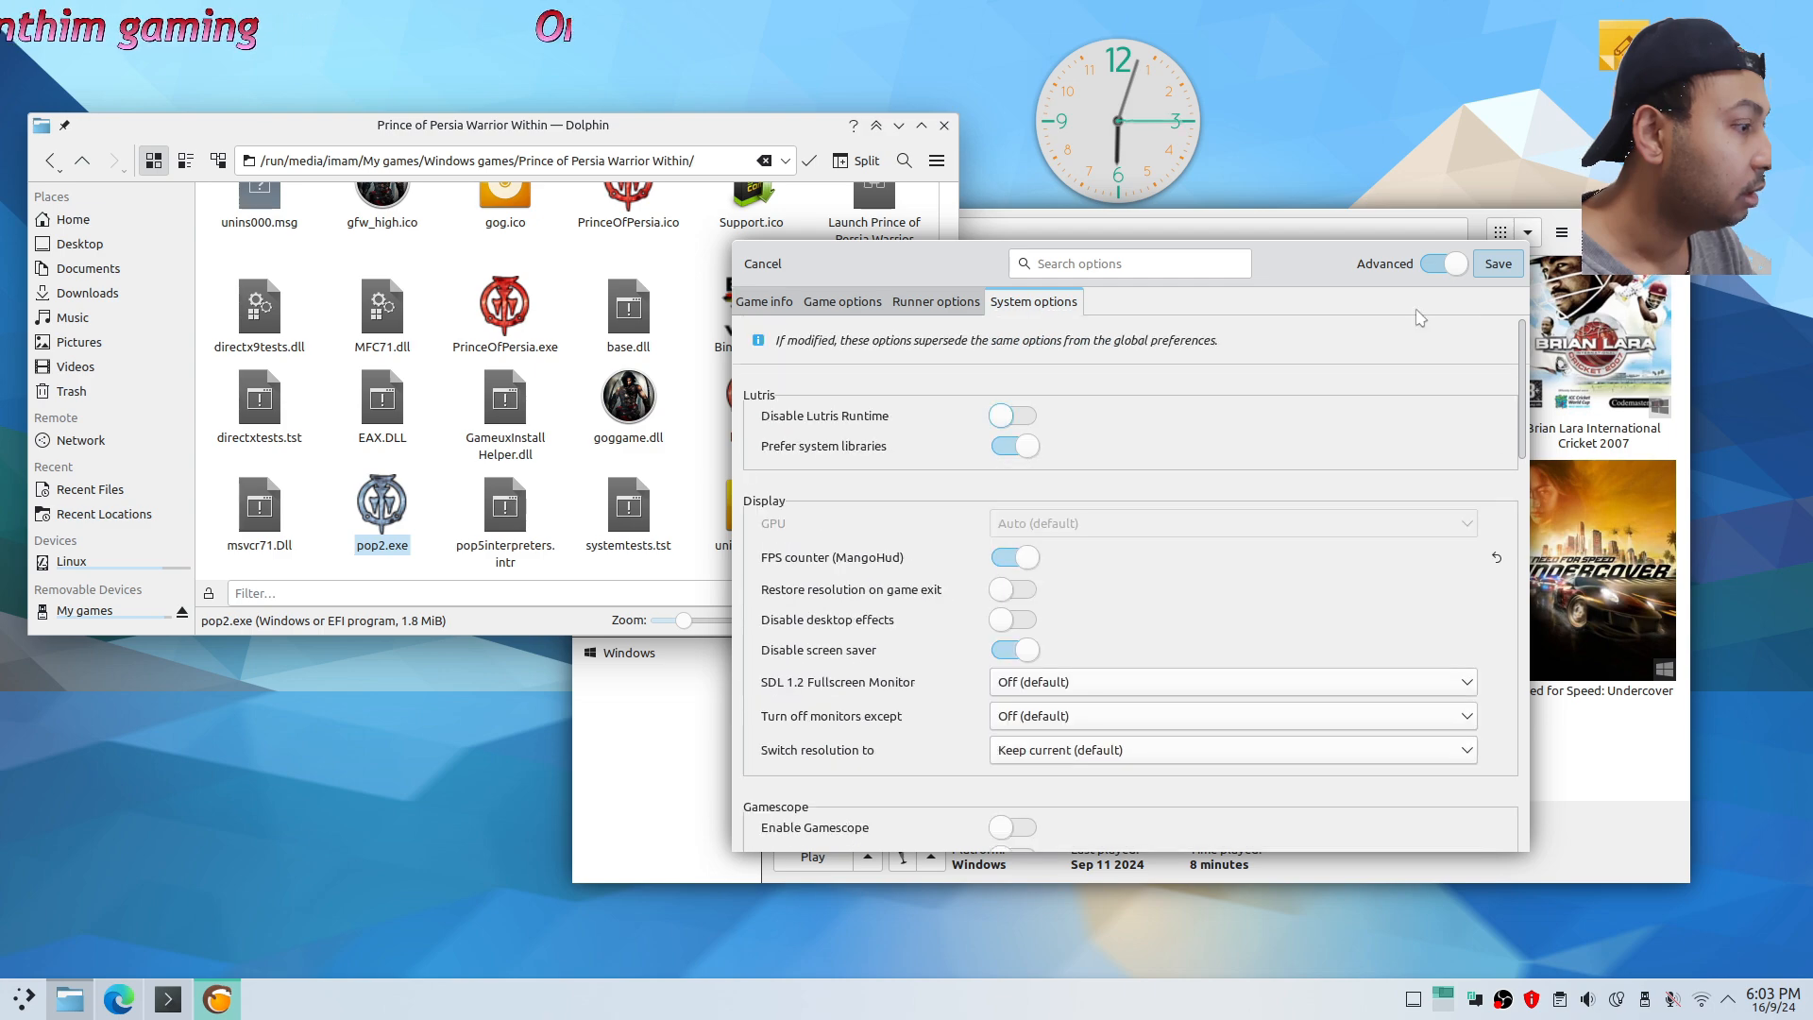
Save the new game, launch Prince of Persia: Warrior Within from the library, and dismiss the game's error message
left_click(1497, 266)
scroll(1369, 749, "down", 3)
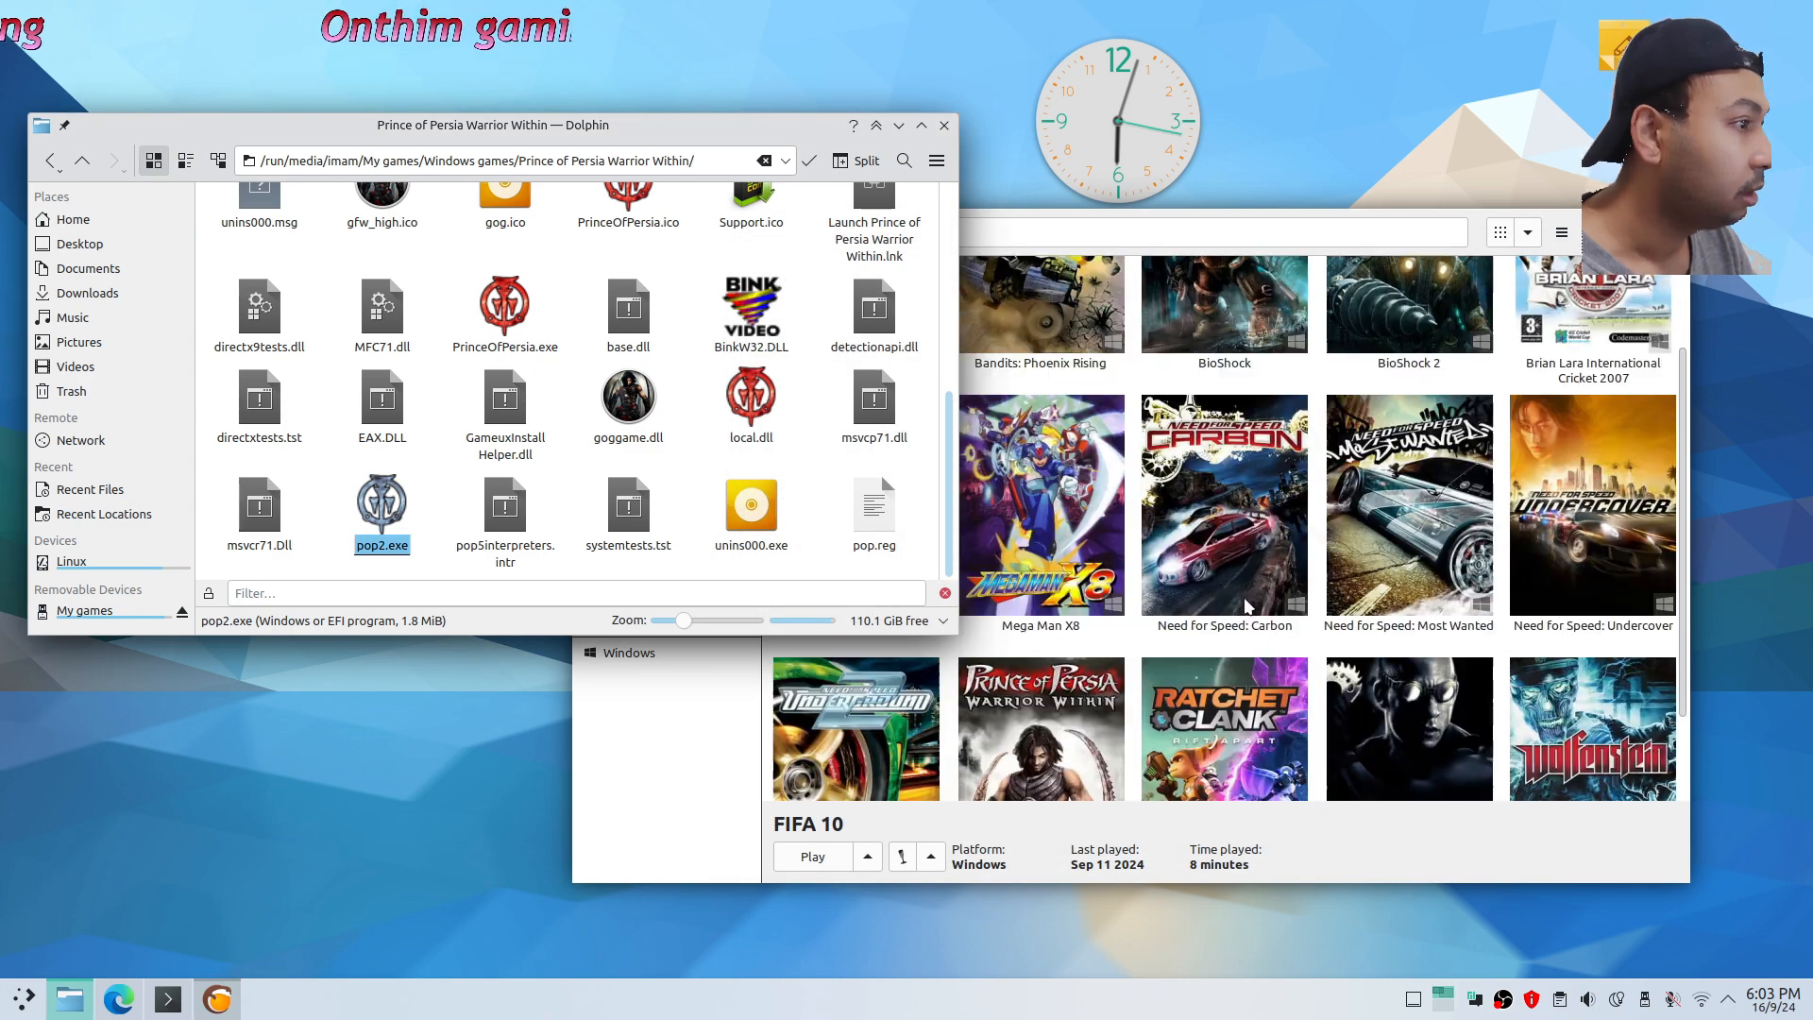
left_click(1001, 694)
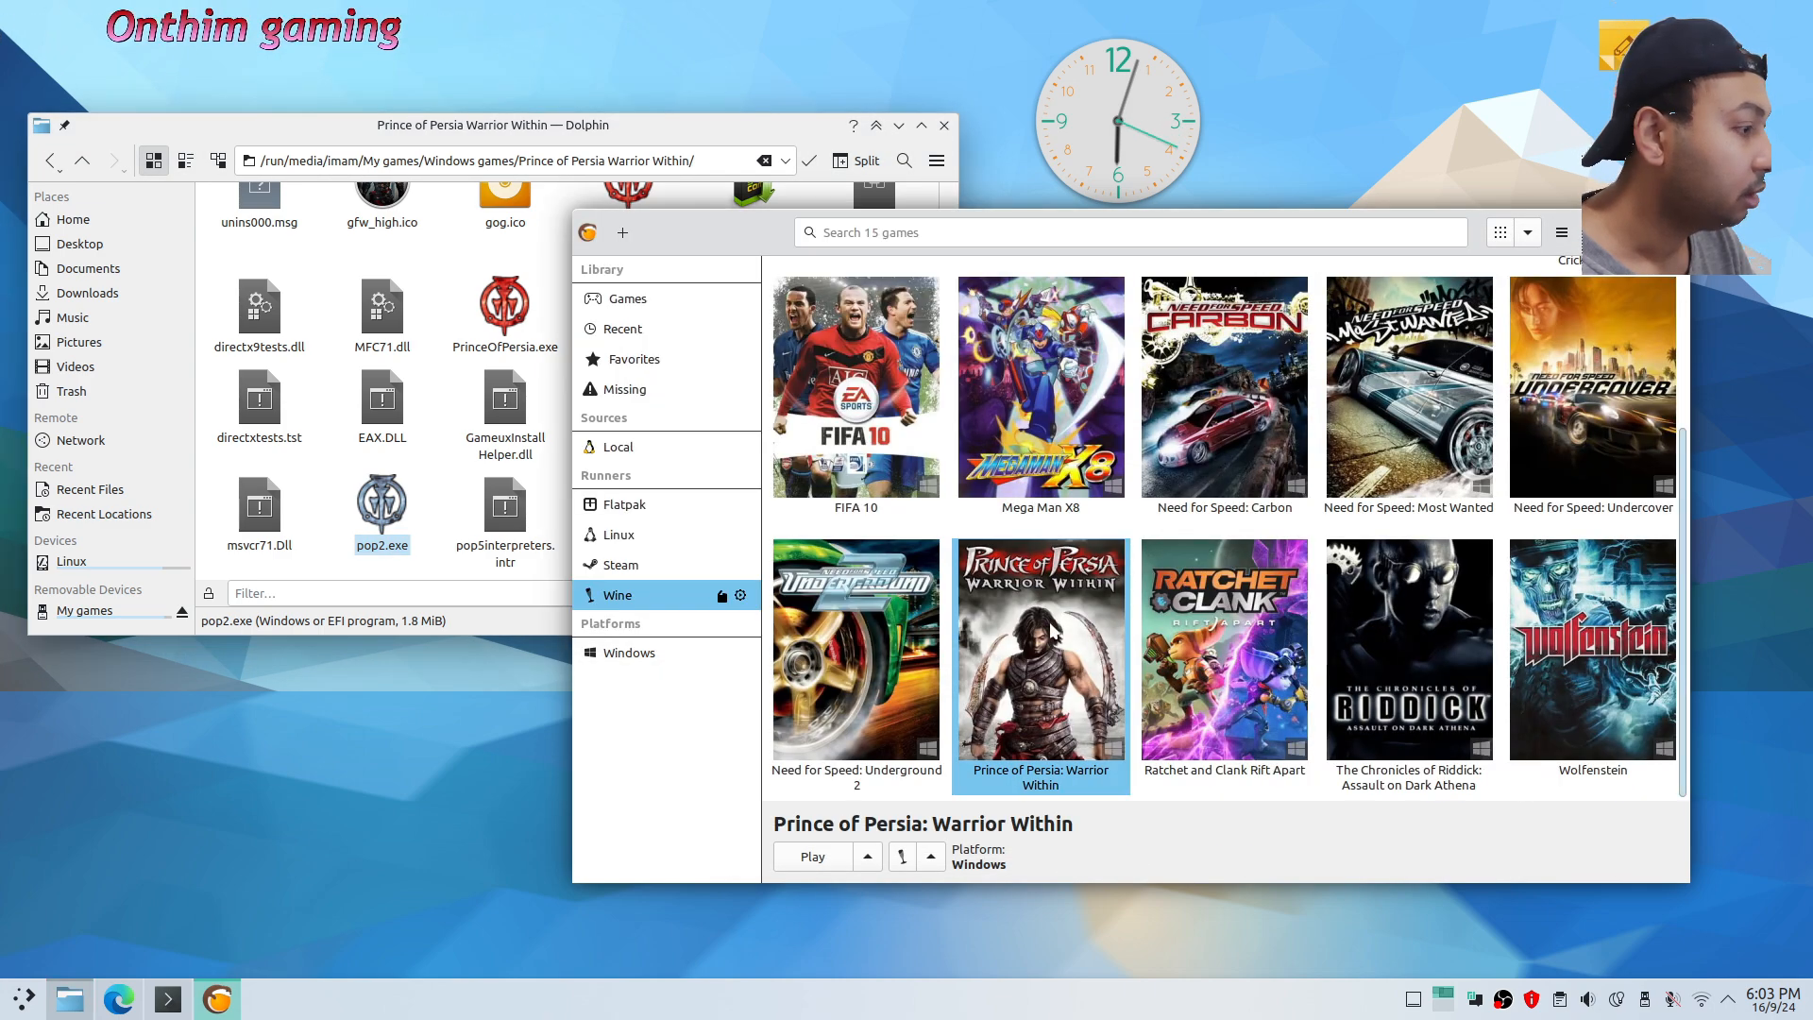
left_click(812, 857)
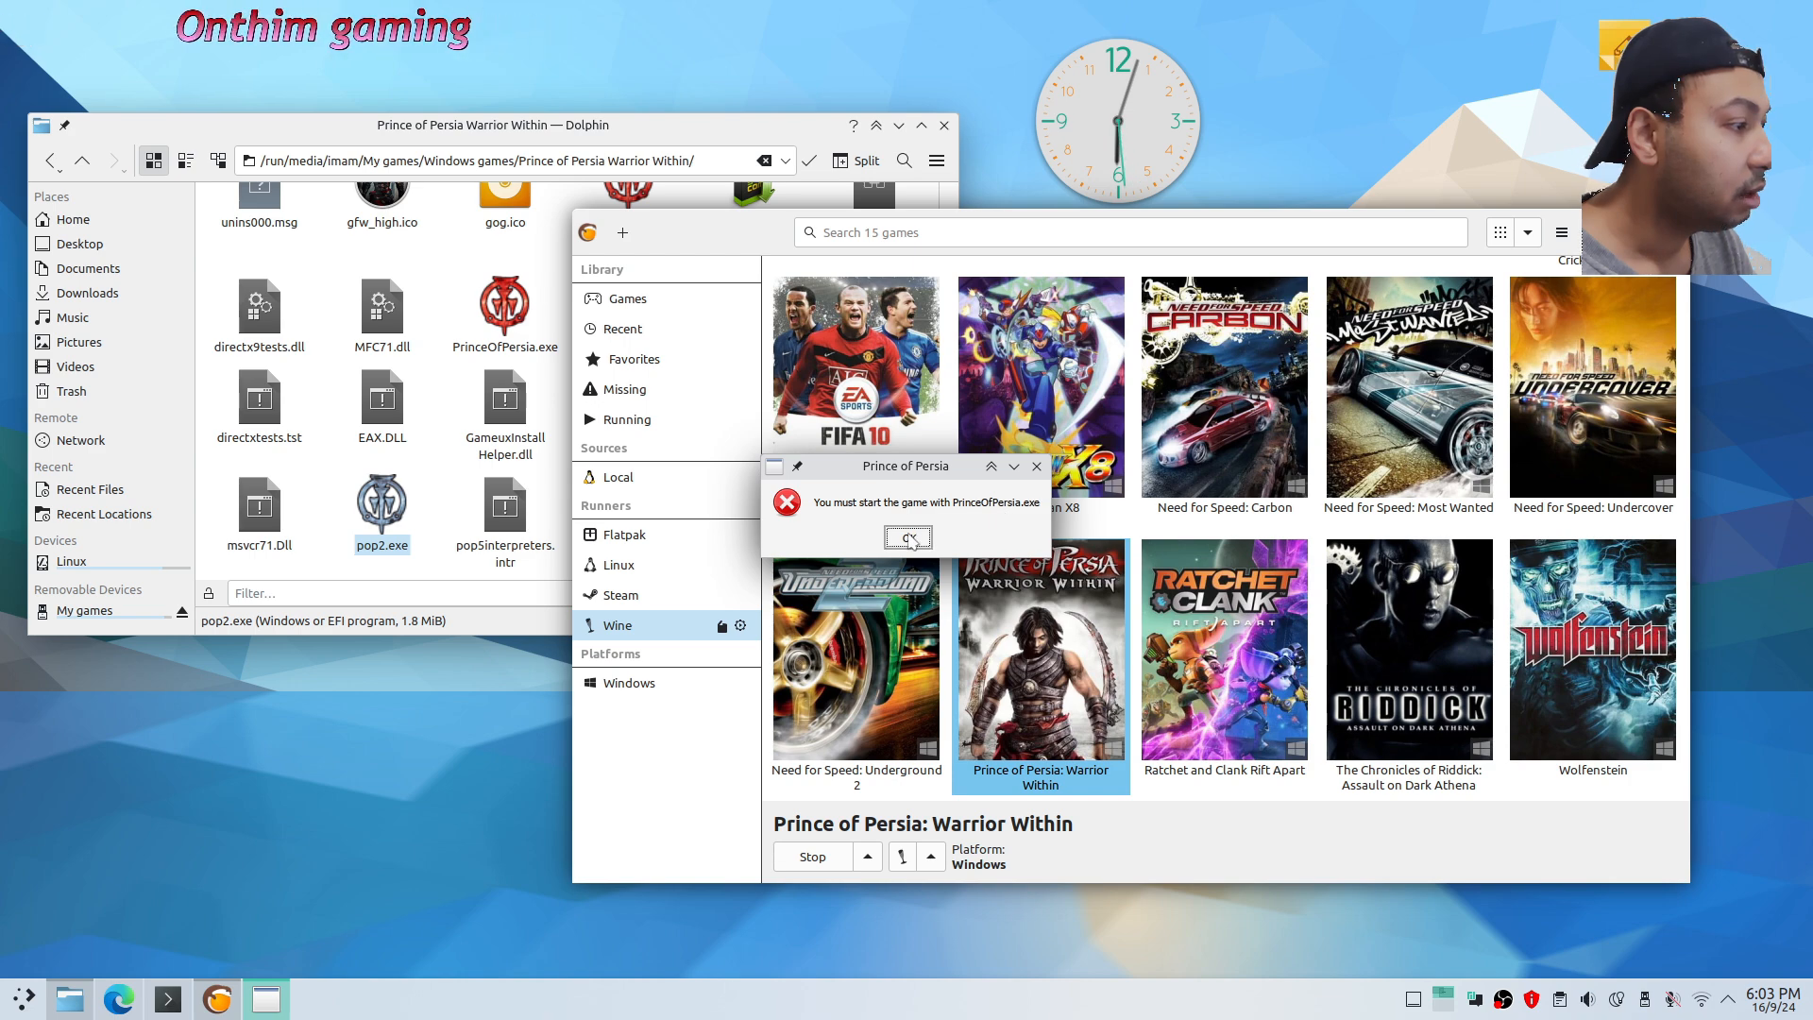
left_click(910, 539)
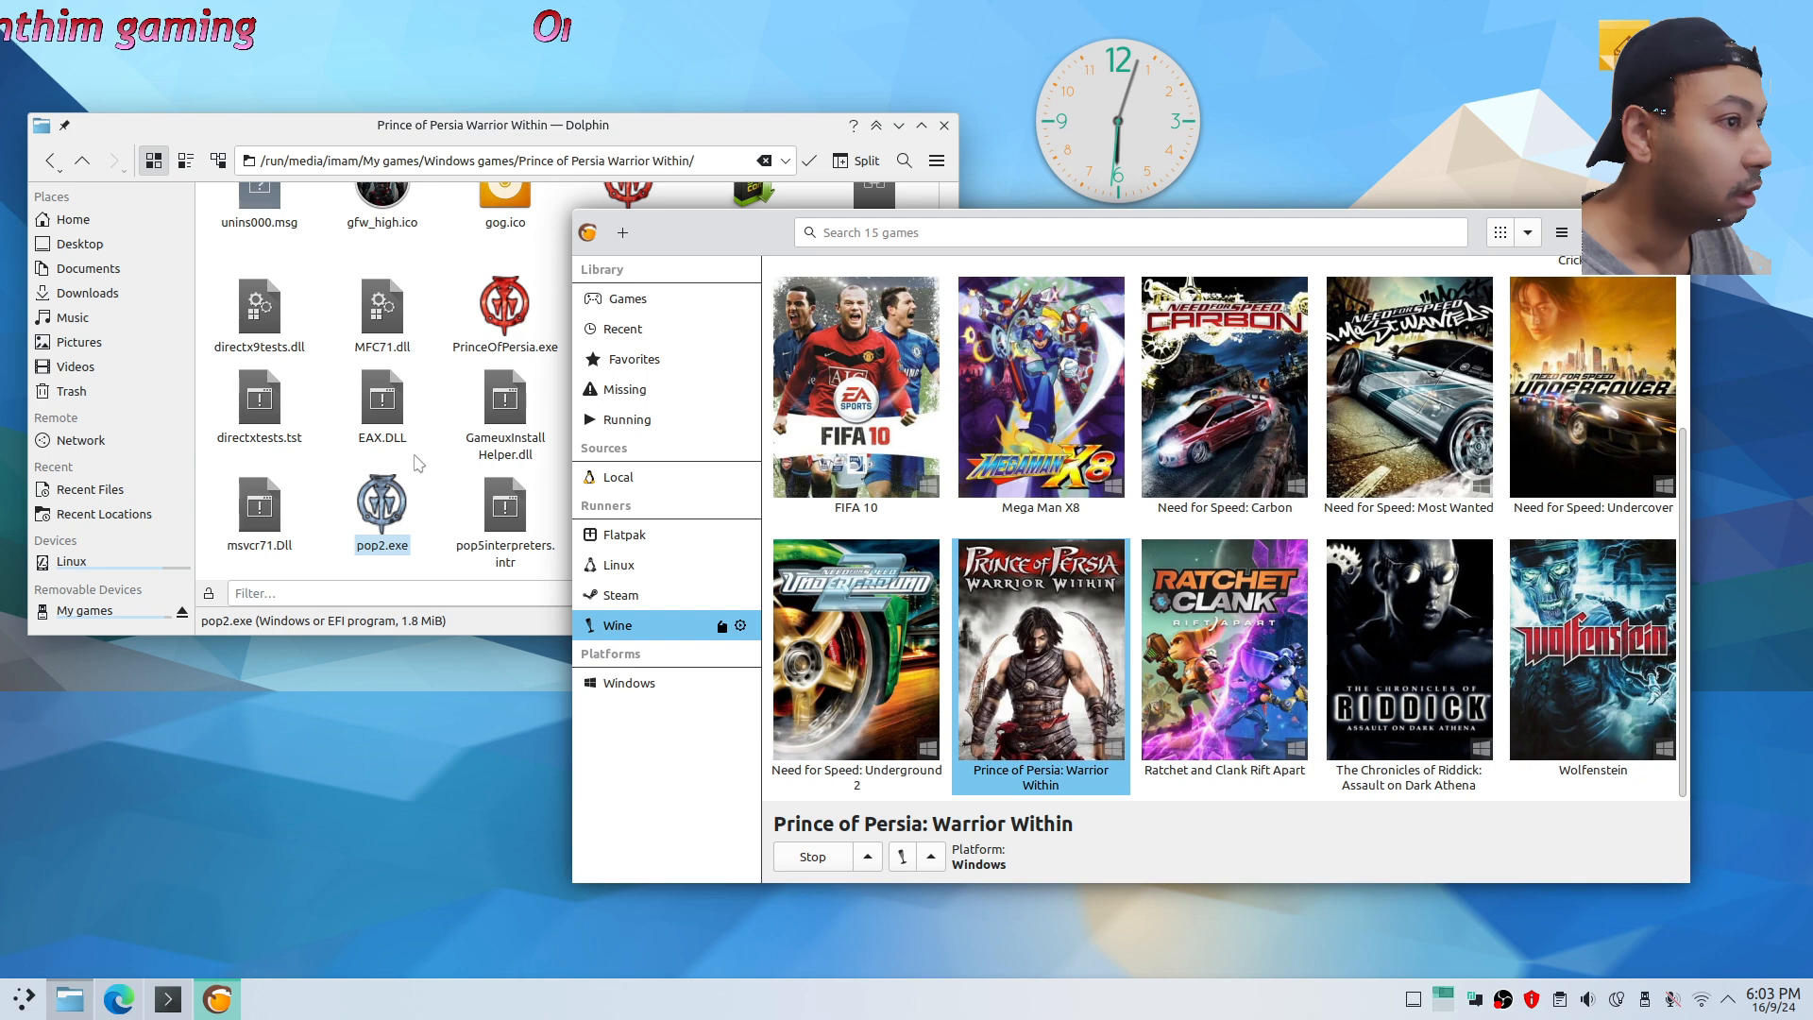
Change the executable of Prince of Persia: Warrior Within to PrinceOfPersia.exe in its game options and save the configuration
left_click(477, 369)
left_click(493, 317)
right_click(1055, 699)
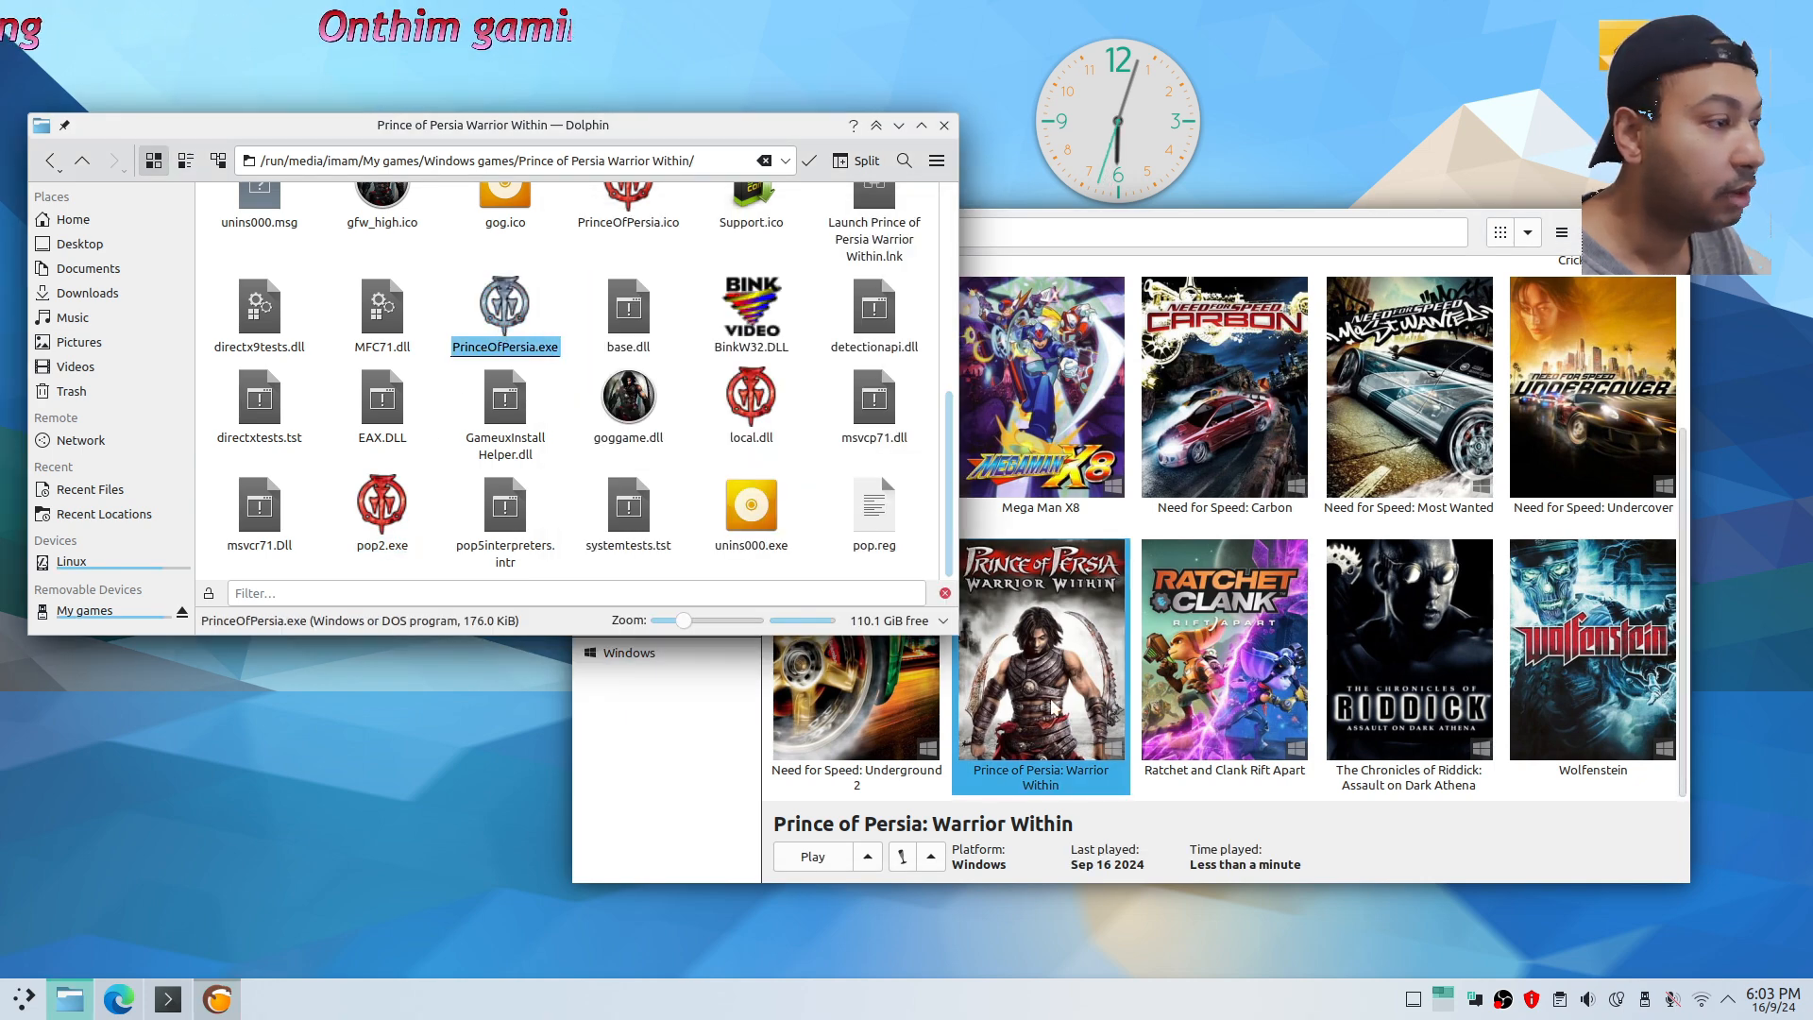
left_click(1112, 426)
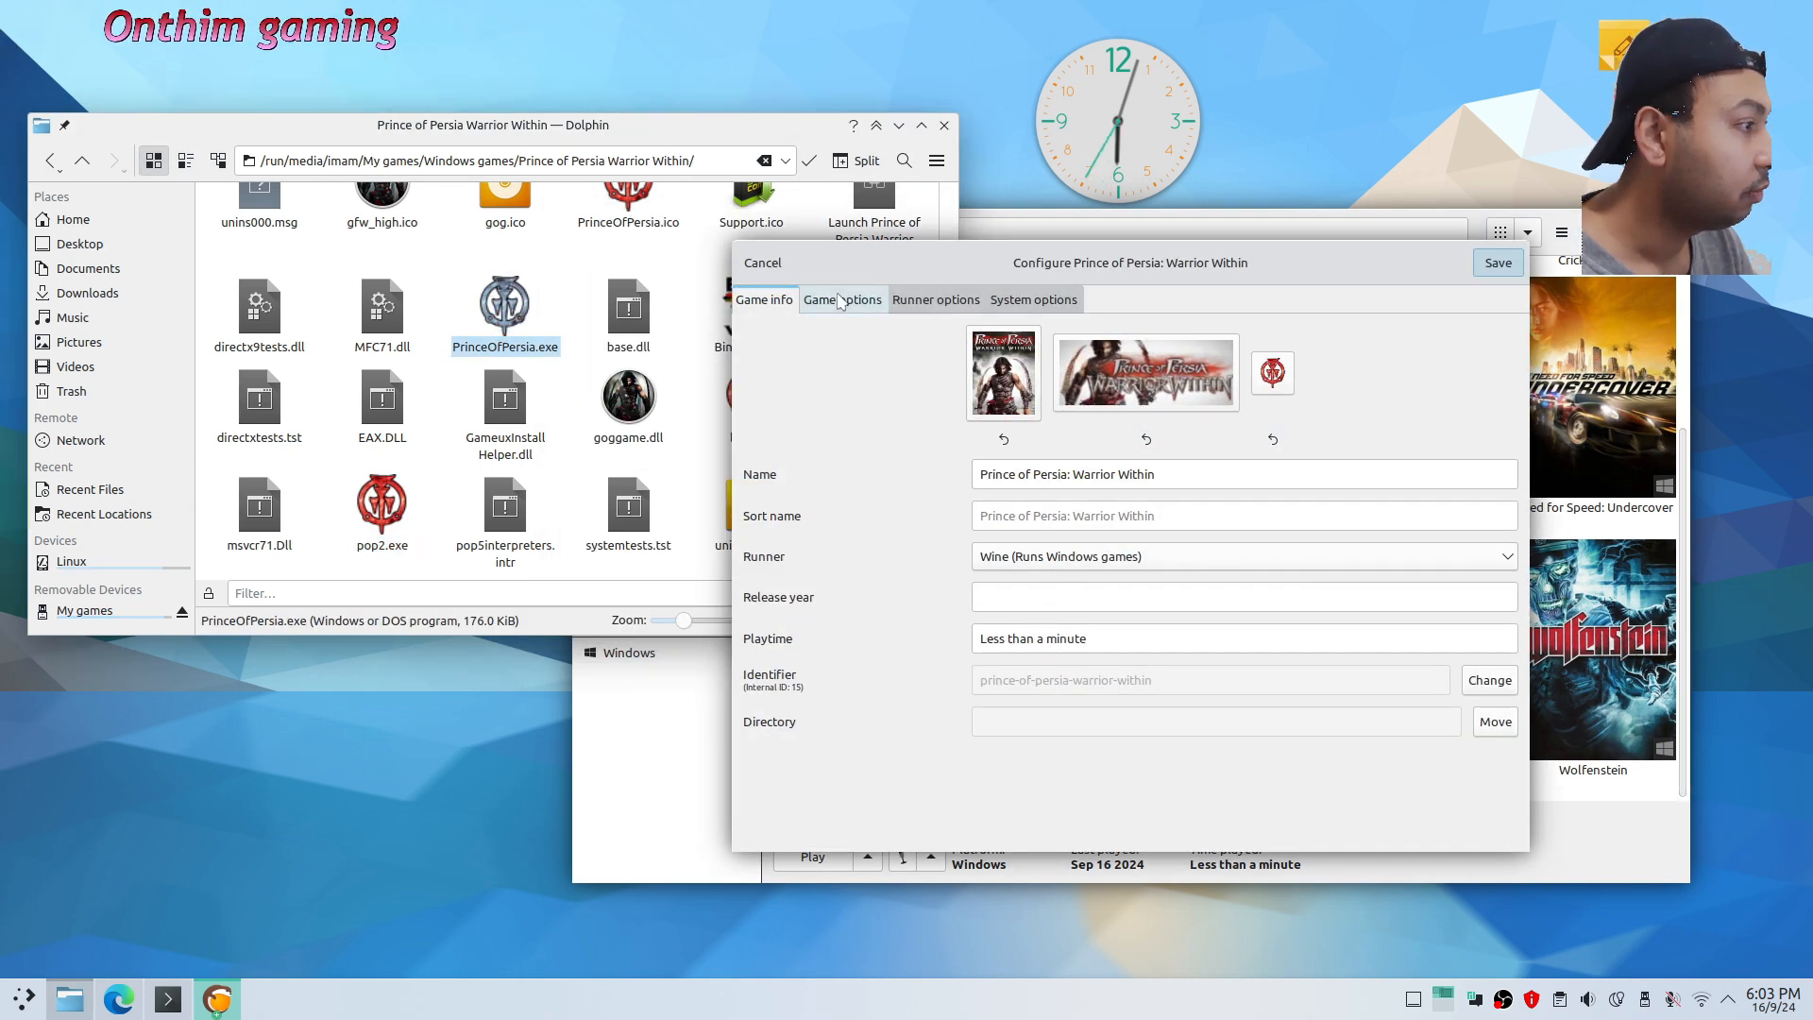
left_click(842, 300)
left_click(1447, 351)
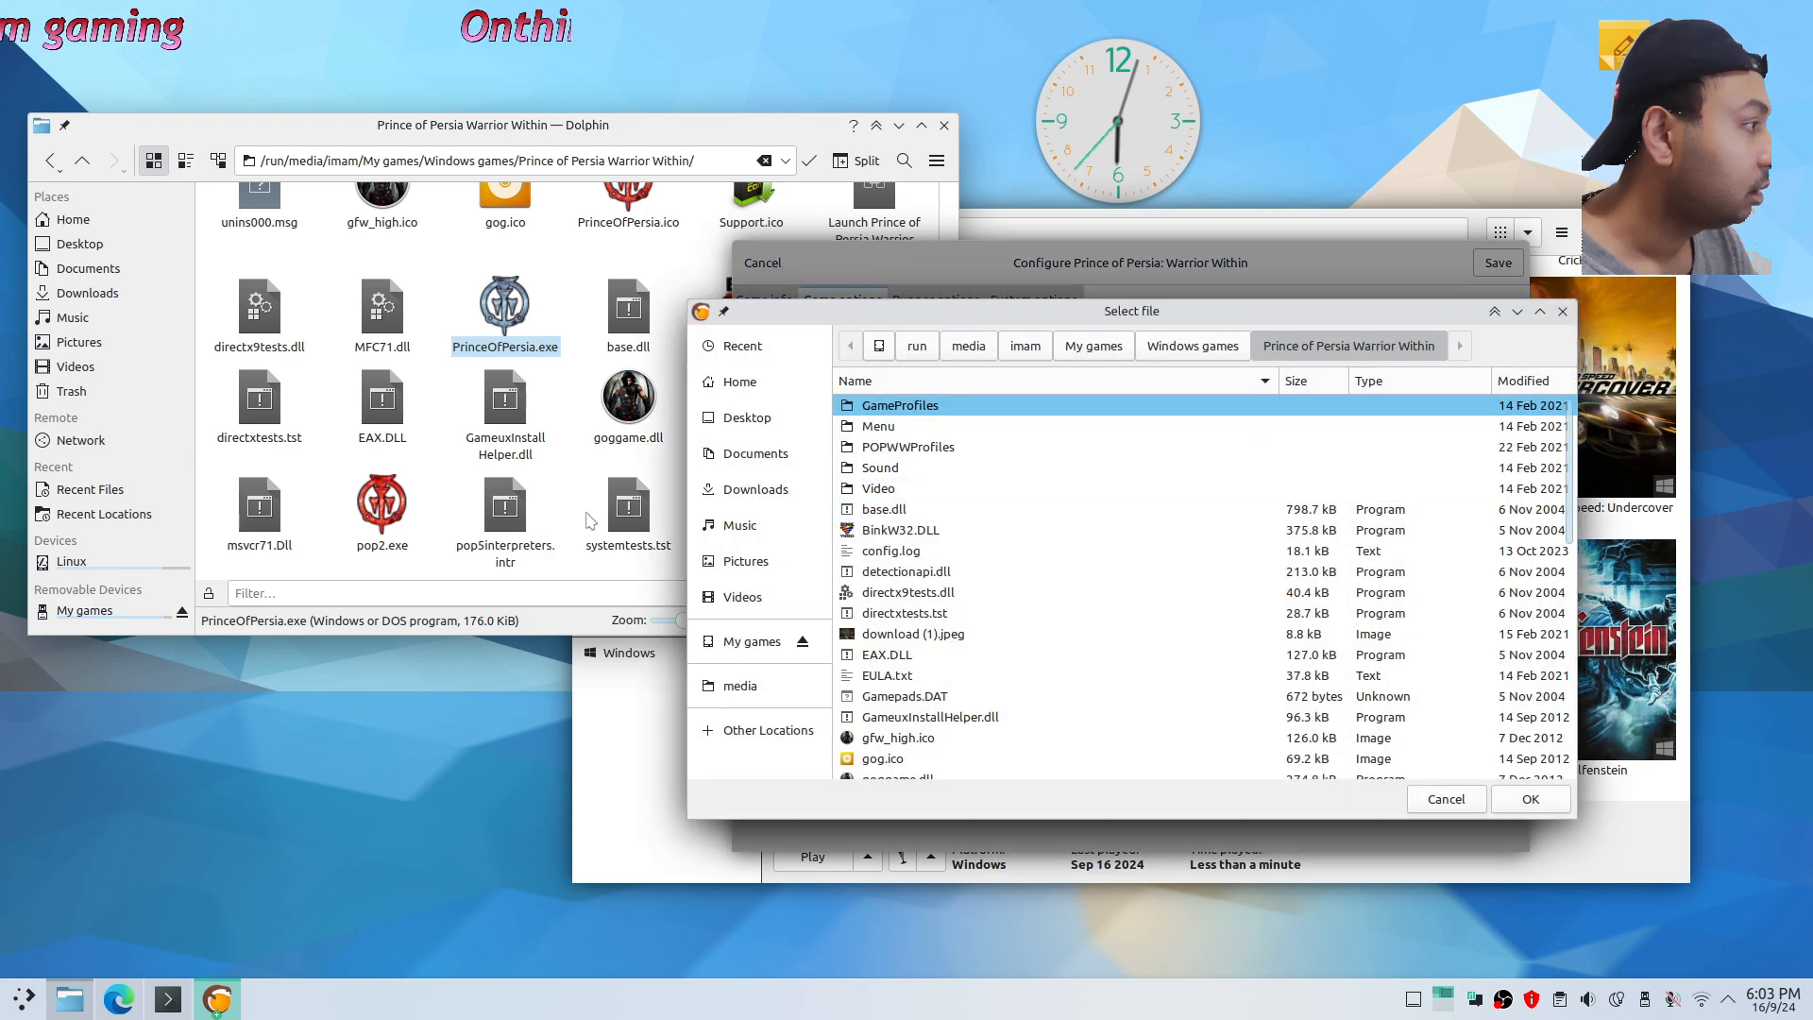
scroll(1006, 641, "down", 3)
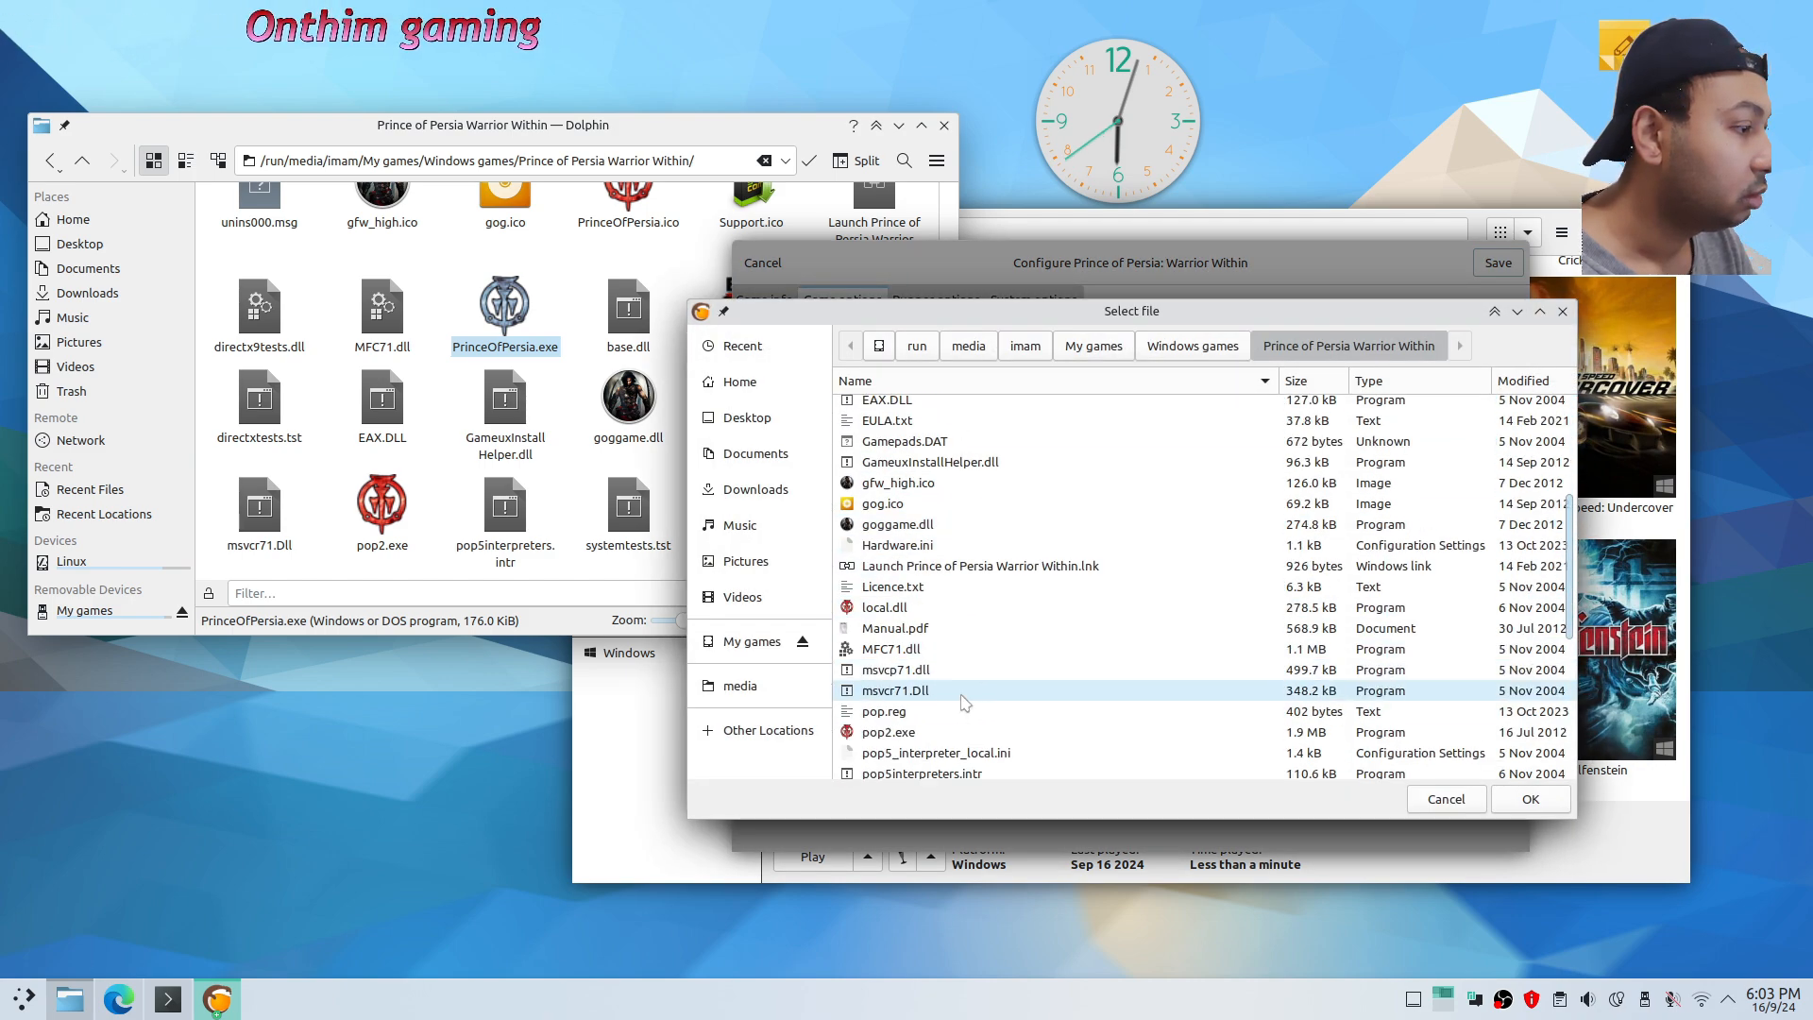
scroll(991, 595, "down", 5)
left_click(925, 768)
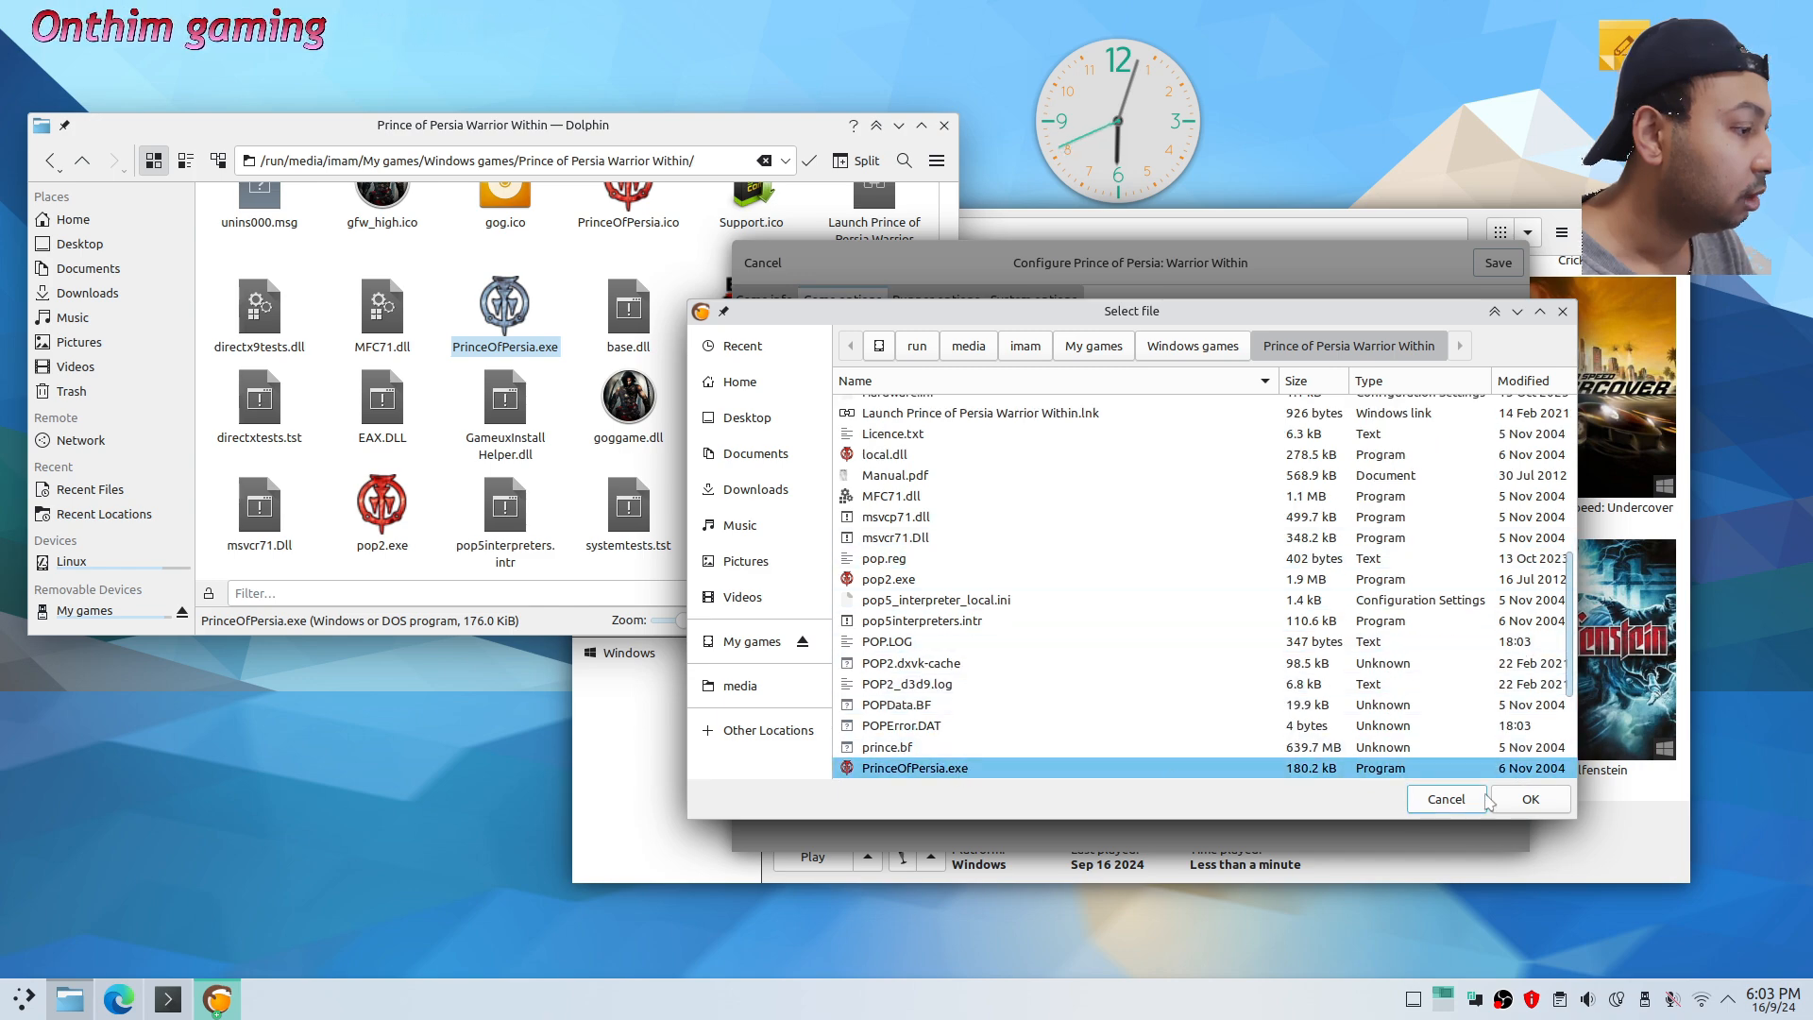
left_click(1529, 799)
left_click(1498, 262)
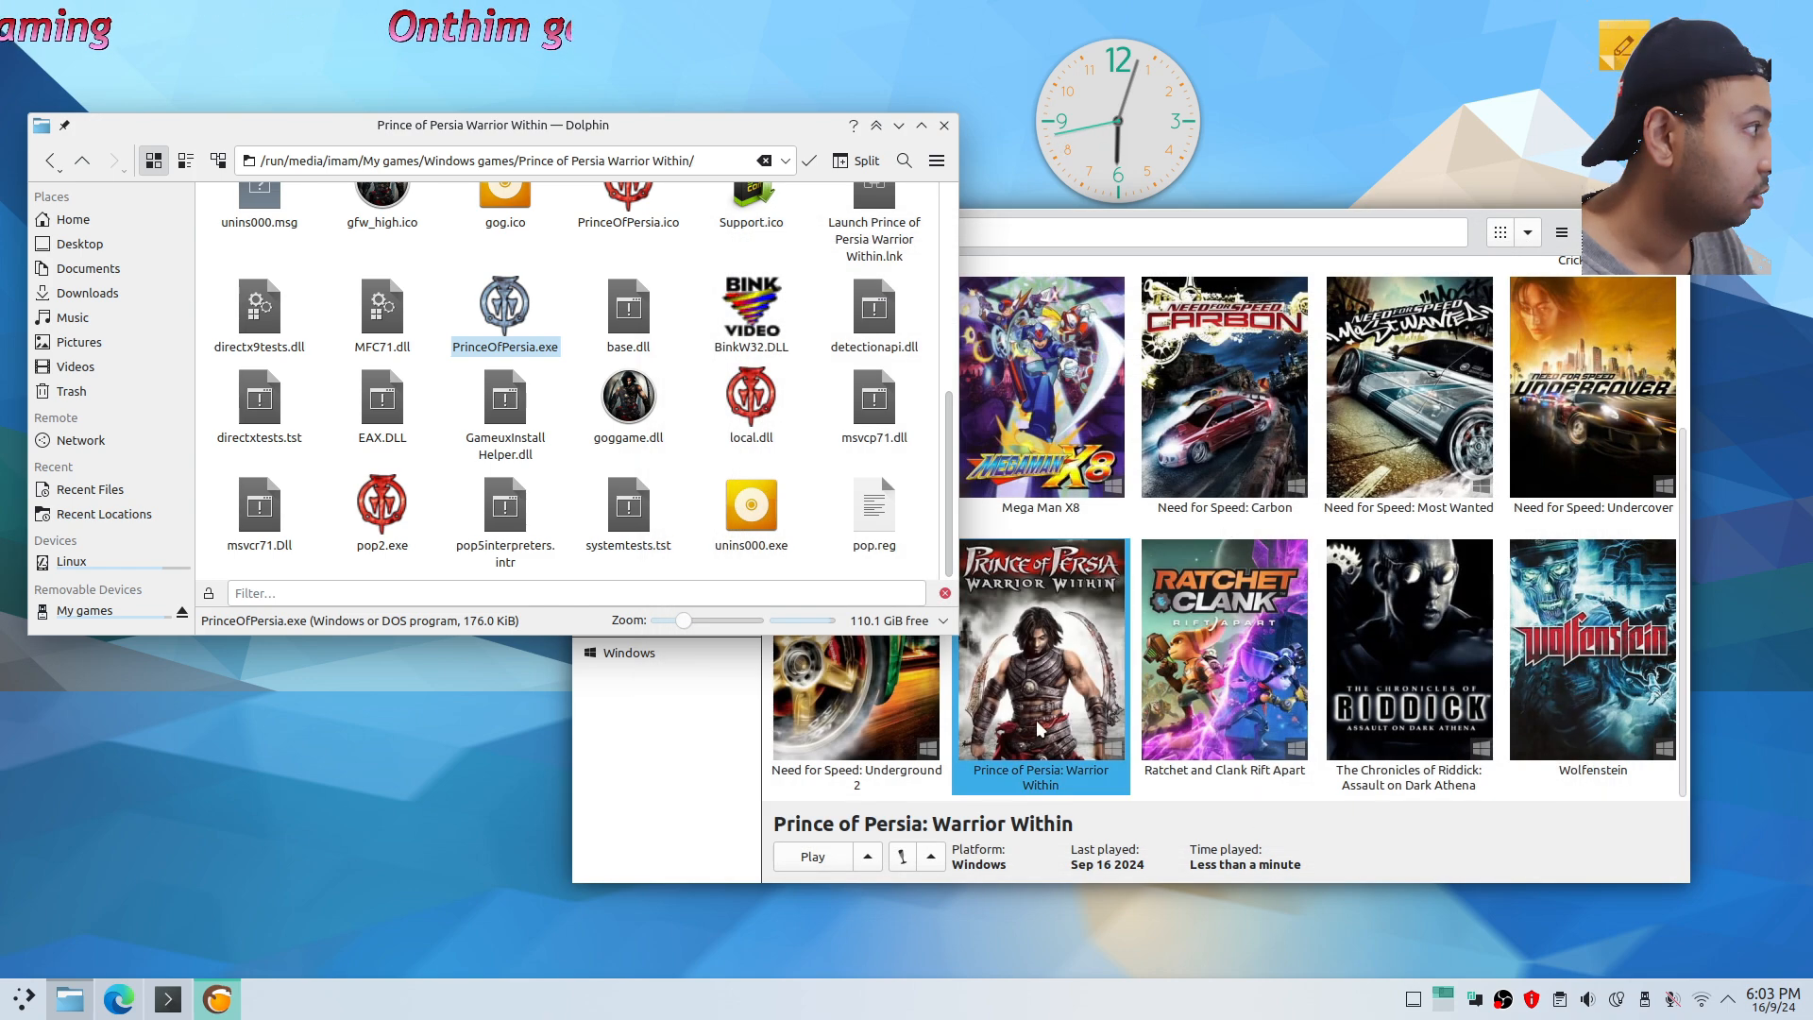
Launch Prince of Persia: Warrior Within, examine the minimum specifications and system information in its Configuration Utility, and quit it
left_click(813, 857)
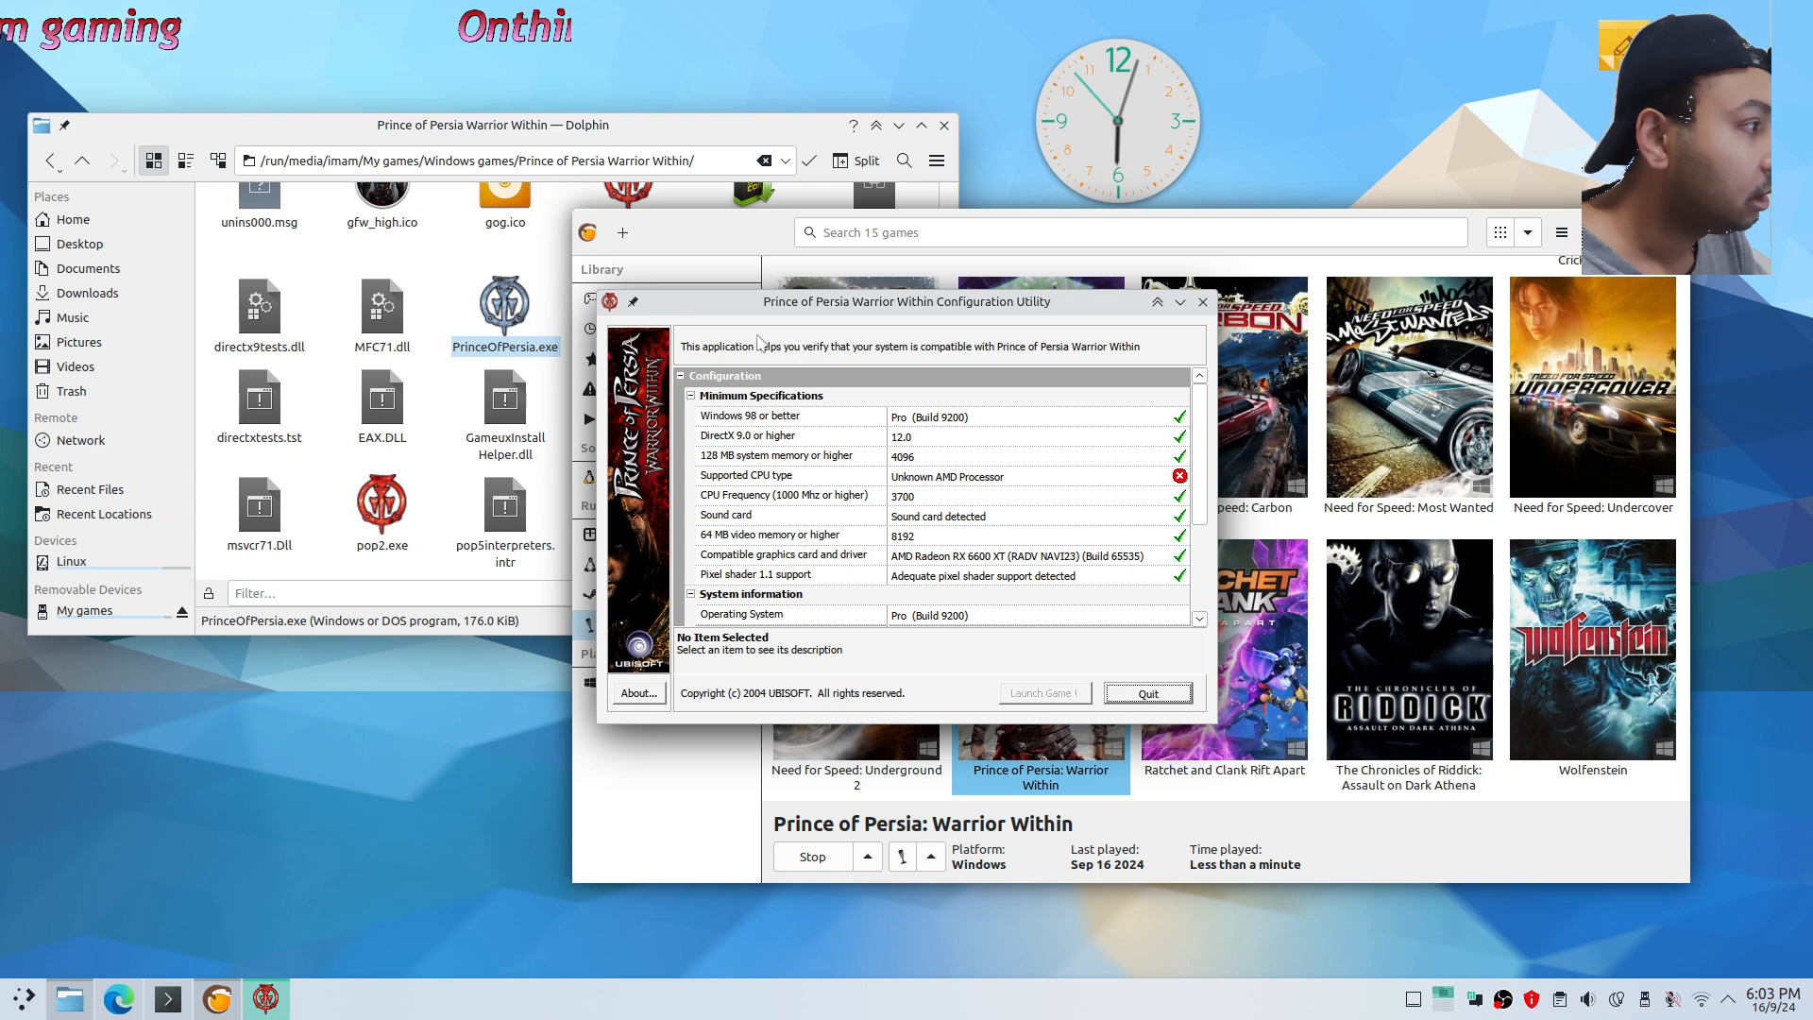
left_click_drag(823, 315, 754, 374)
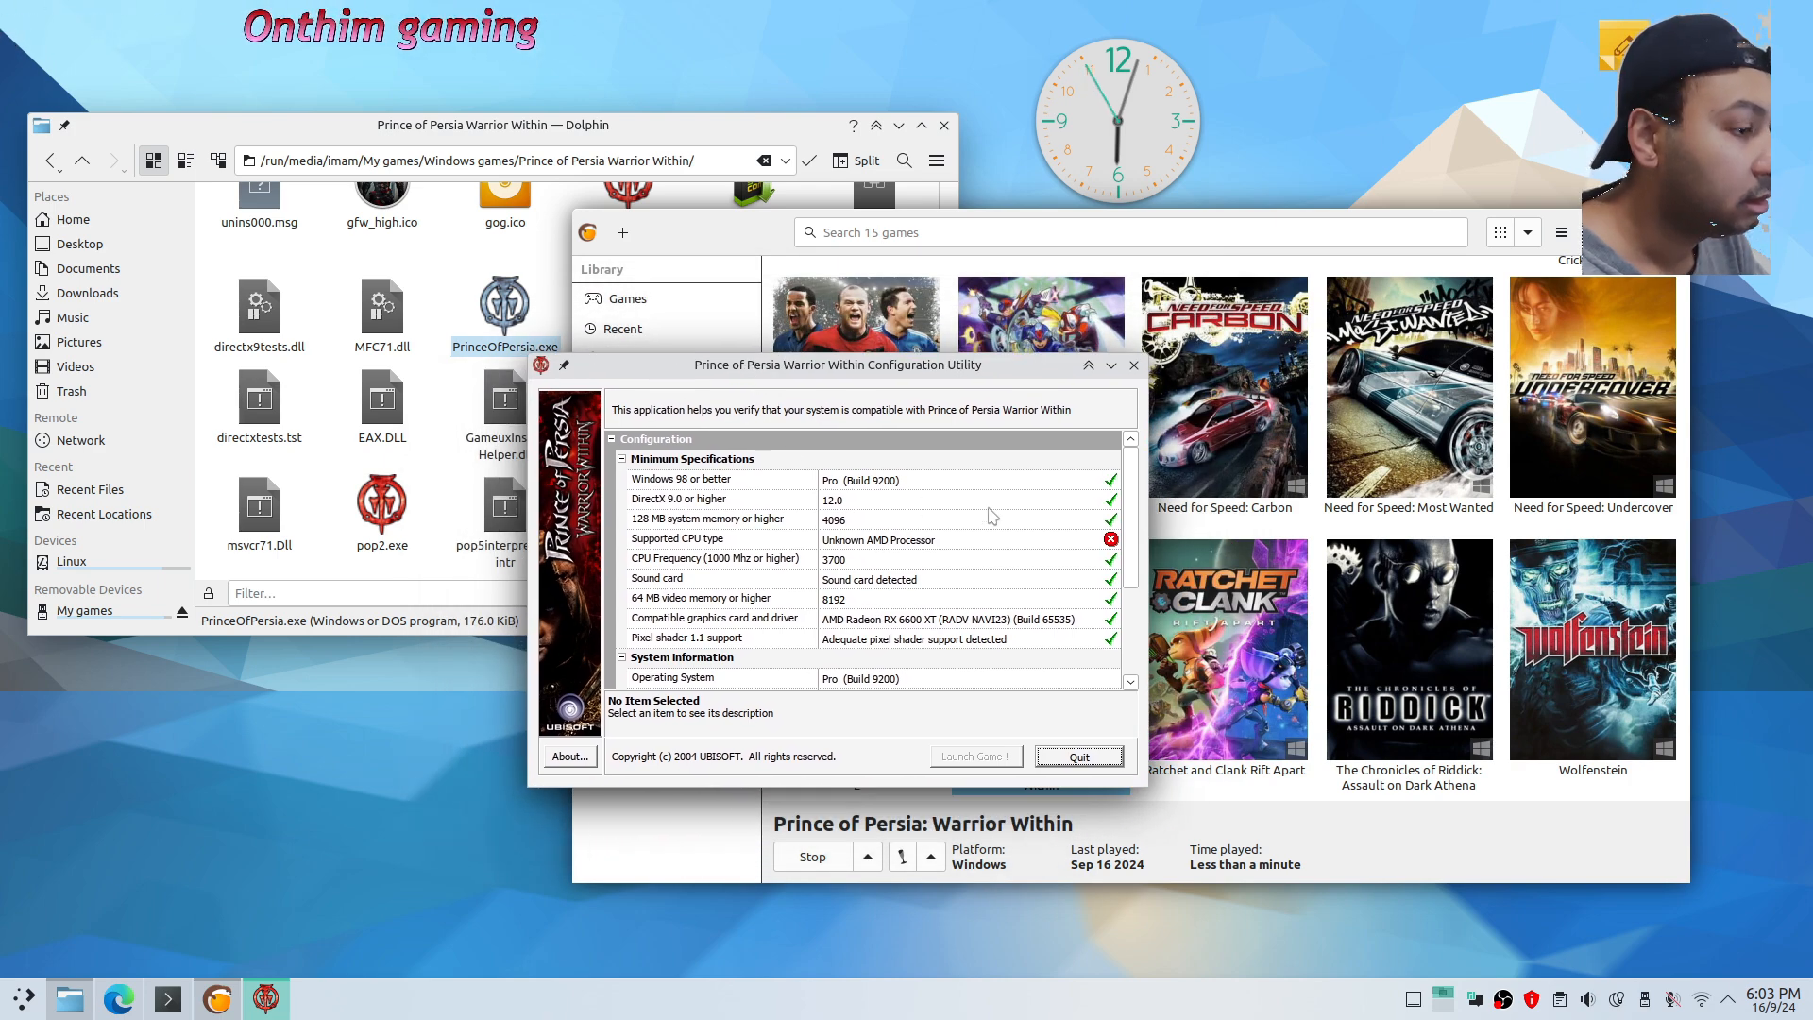
mouse_move(1131, 550)
left_mouse_down()
mouse_move(1132, 638)
mouse_move(1128, 544)
left_mouse_up()
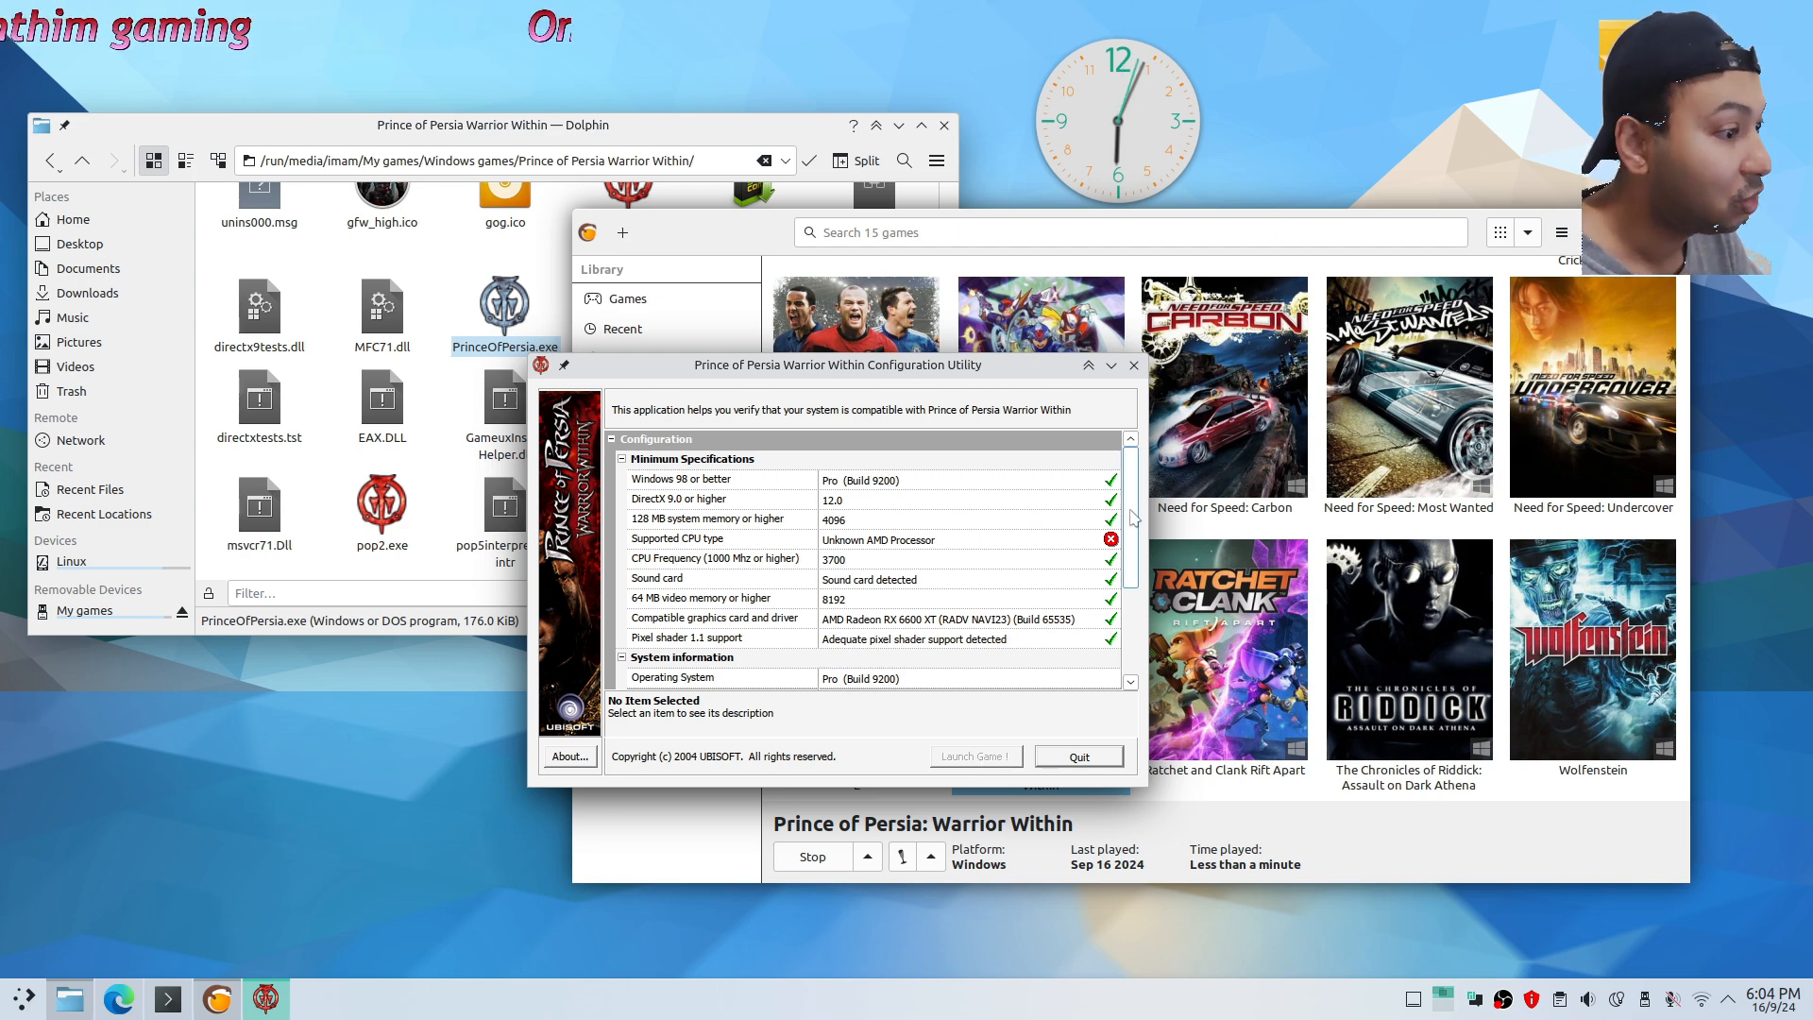
left_click_drag(1130, 510, 1132, 618)
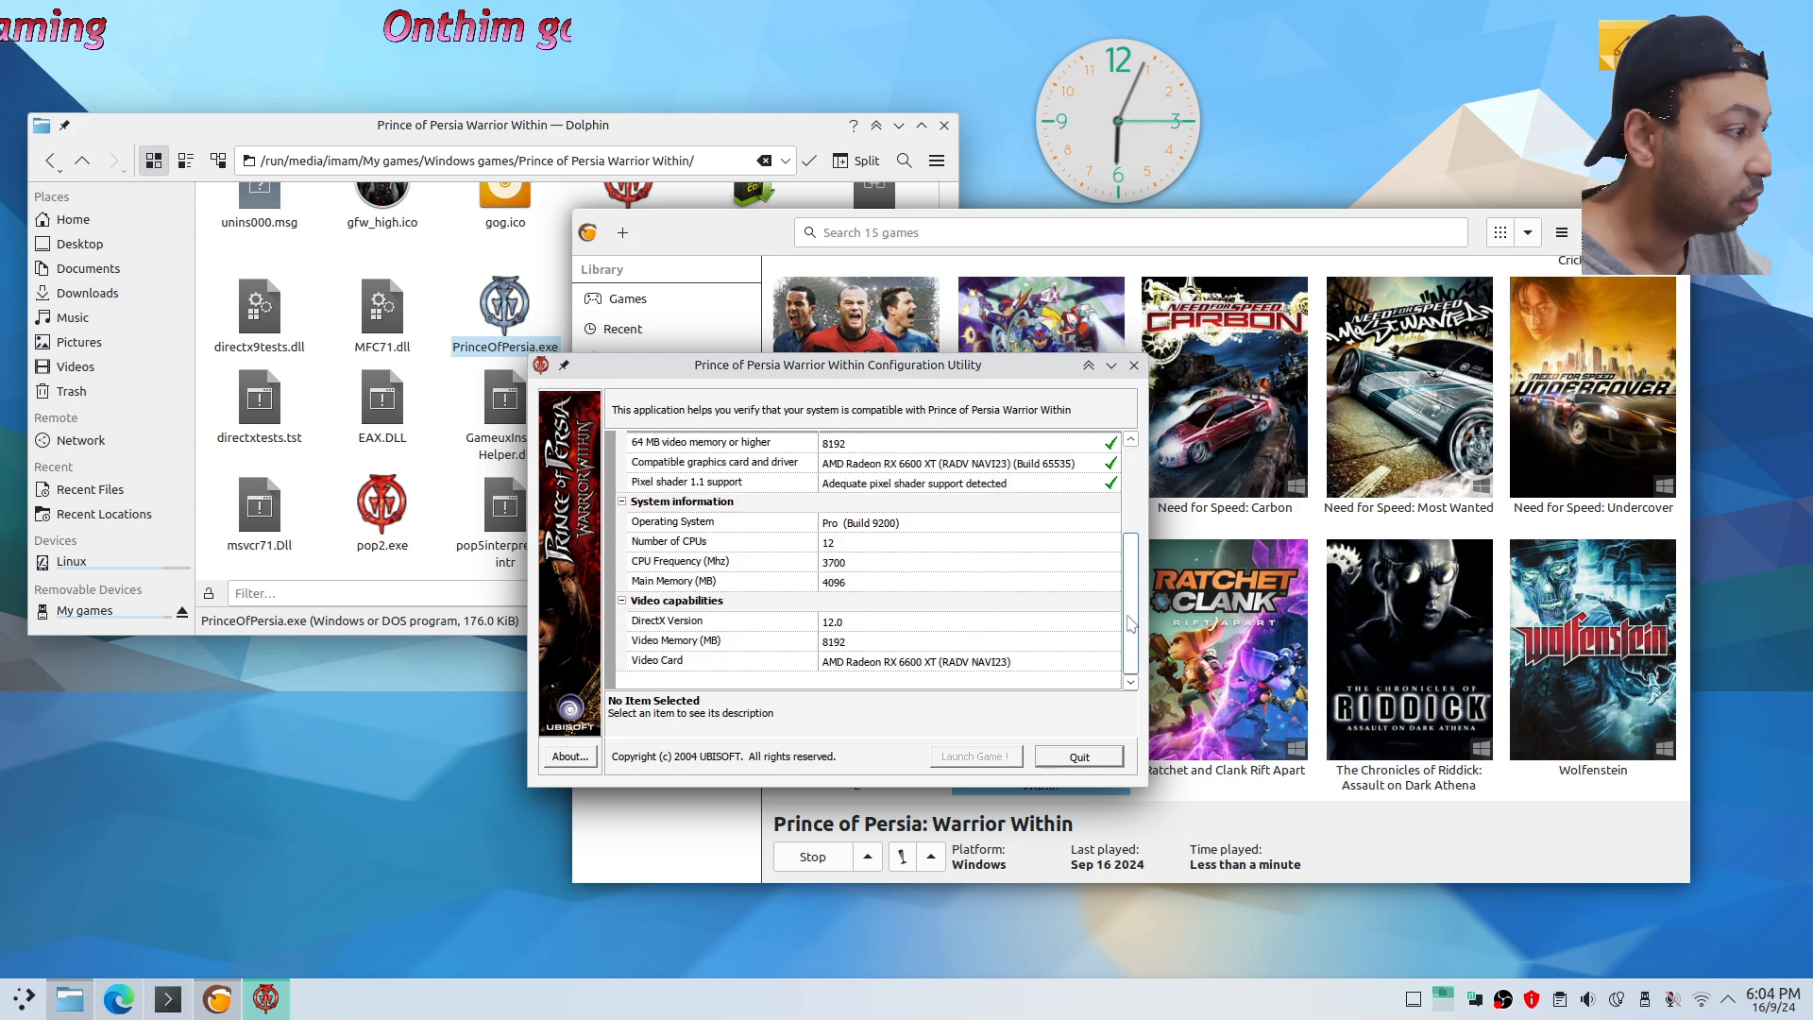
mouse_move(929, 370)
left_mouse_down()
mouse_move(1097, 403)
mouse_move(864, 443)
mouse_move(966, 437)
mouse_move(997, 400)
mouse_move(985, 340)
mouse_move(988, 380)
mouse_move(950, 347)
left_mouse_up()
left_click_drag(1152, 645, 1154, 550)
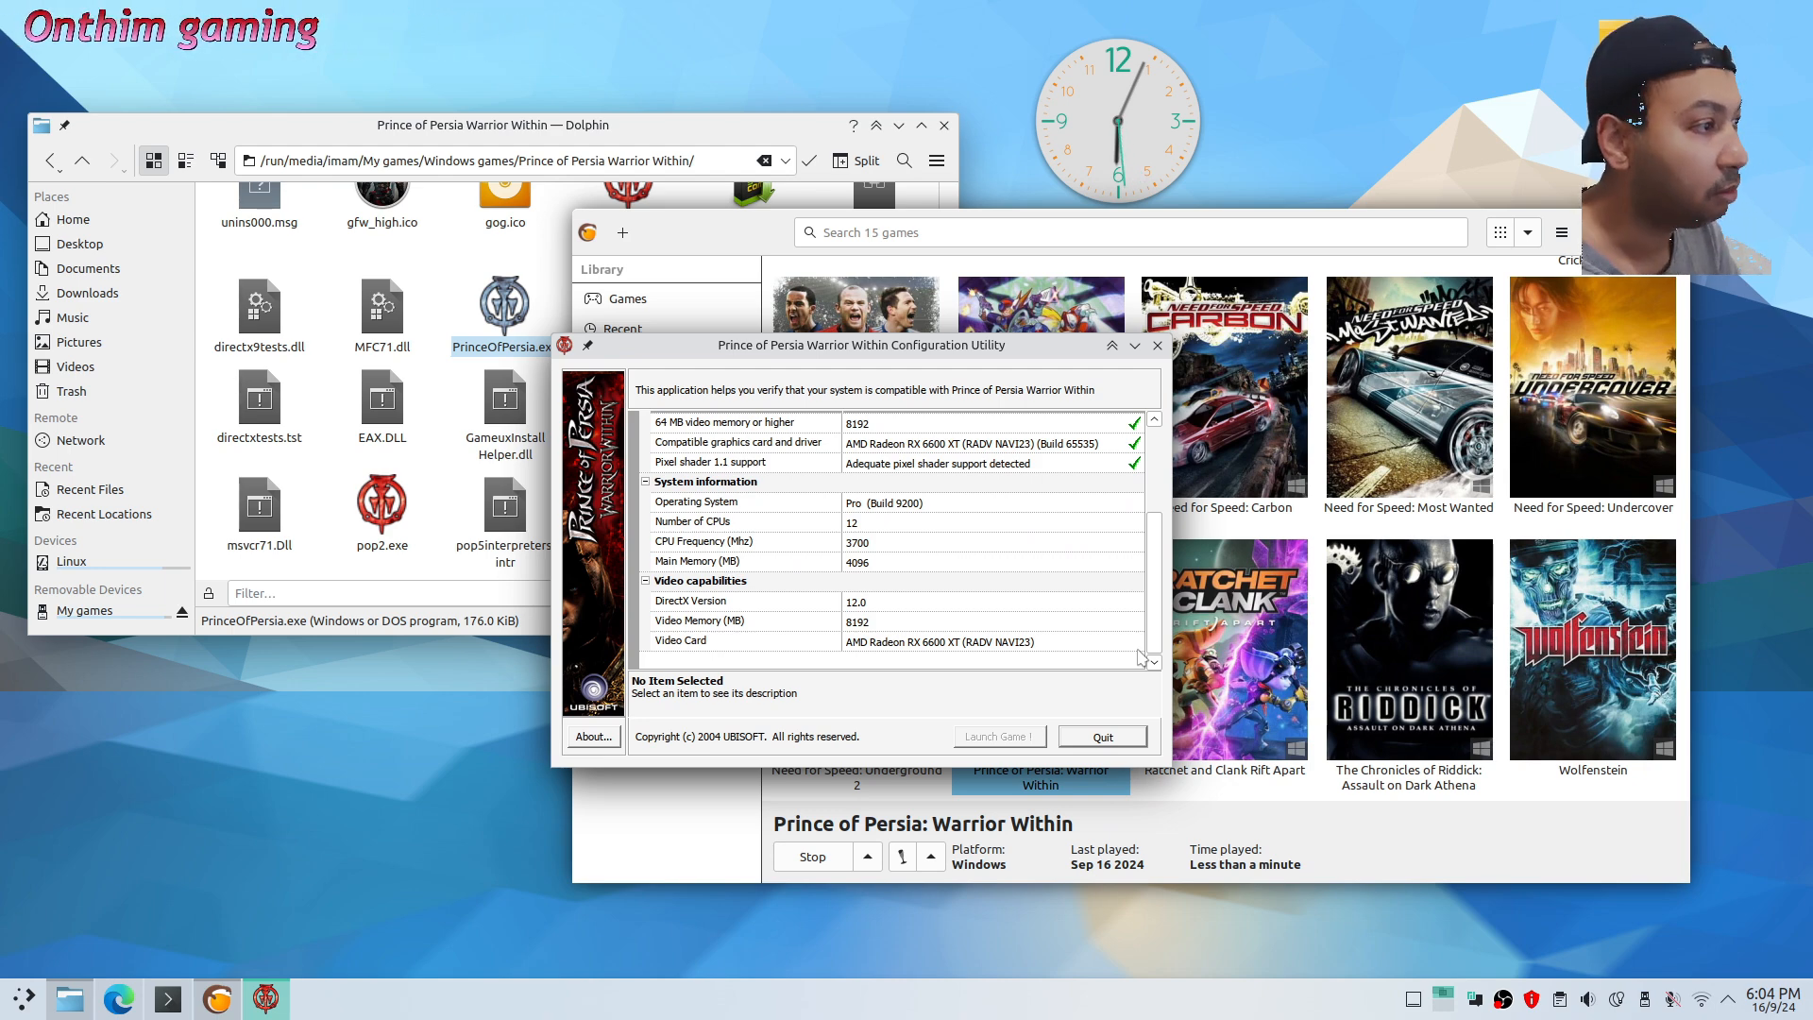
mouse_move(1154, 620)
left_mouse_down()
mouse_move(1143, 525)
mouse_move(1126, 593)
mouse_move(1153, 609)
left_mouse_up()
left_click(1101, 744)
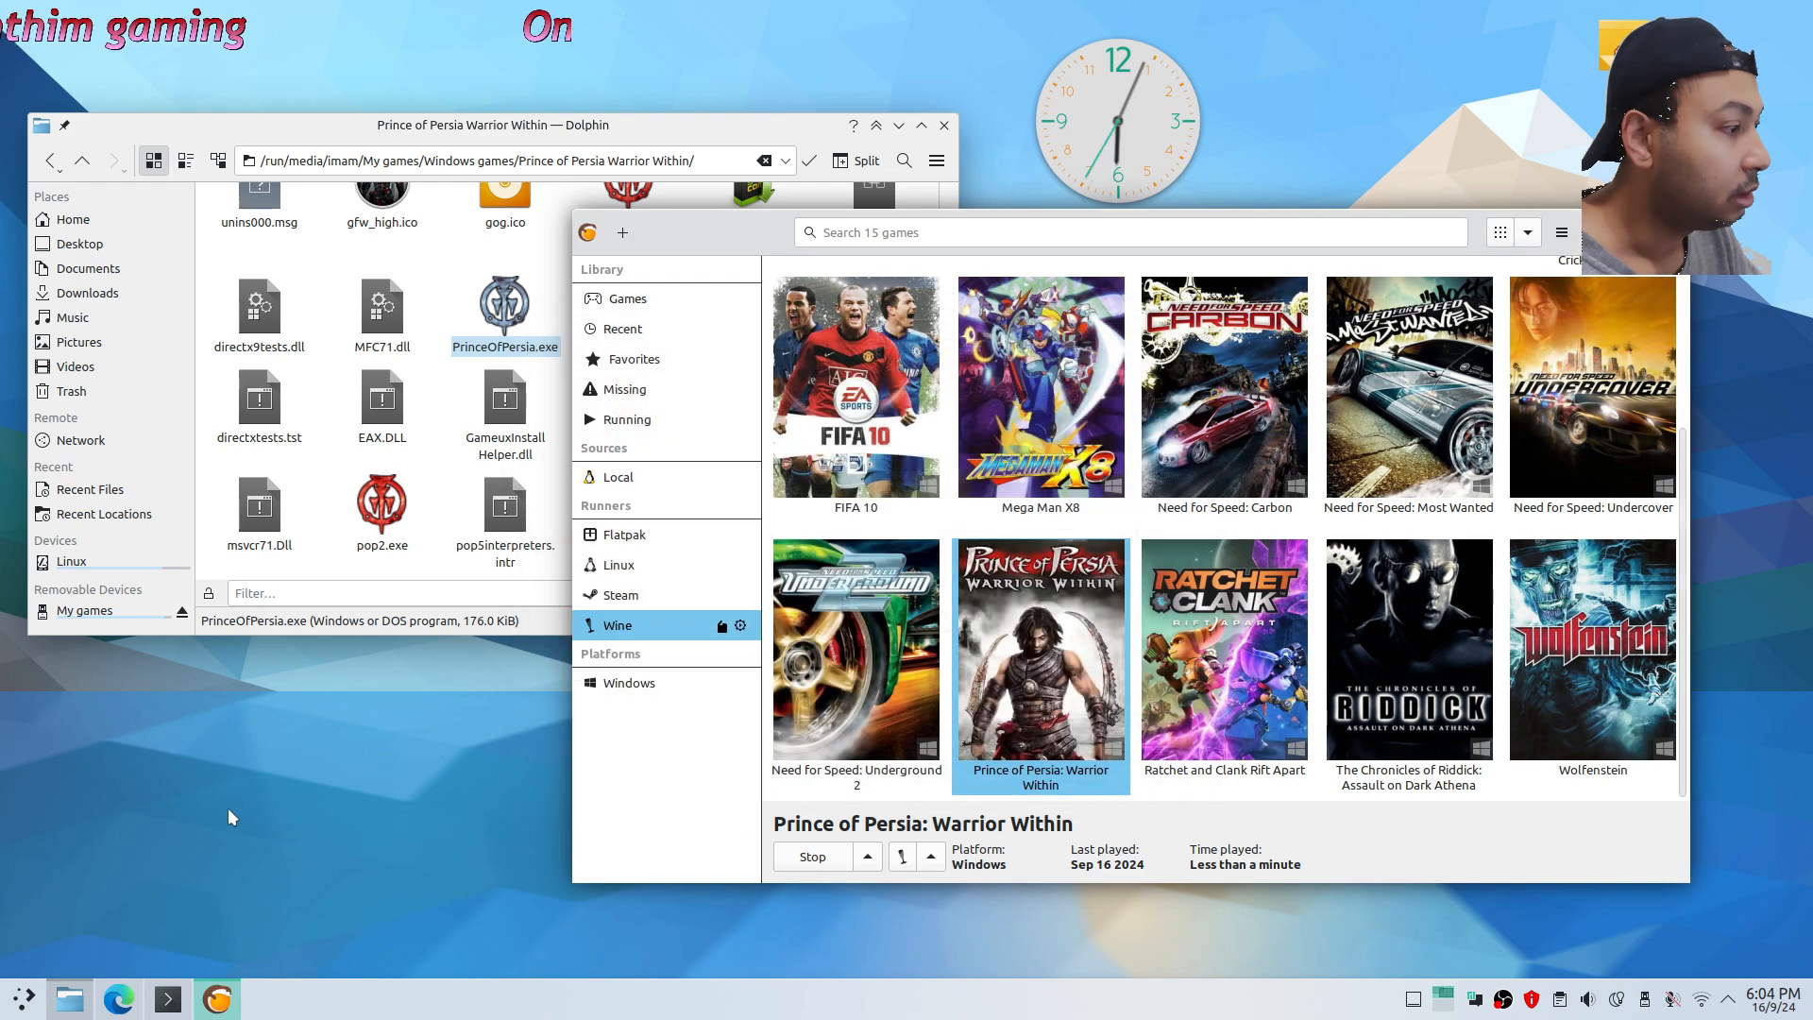
Switch to Edge, look over the FIFA 10 registry page on RegFiles.net, and minimize the browser
left_click(123, 1010)
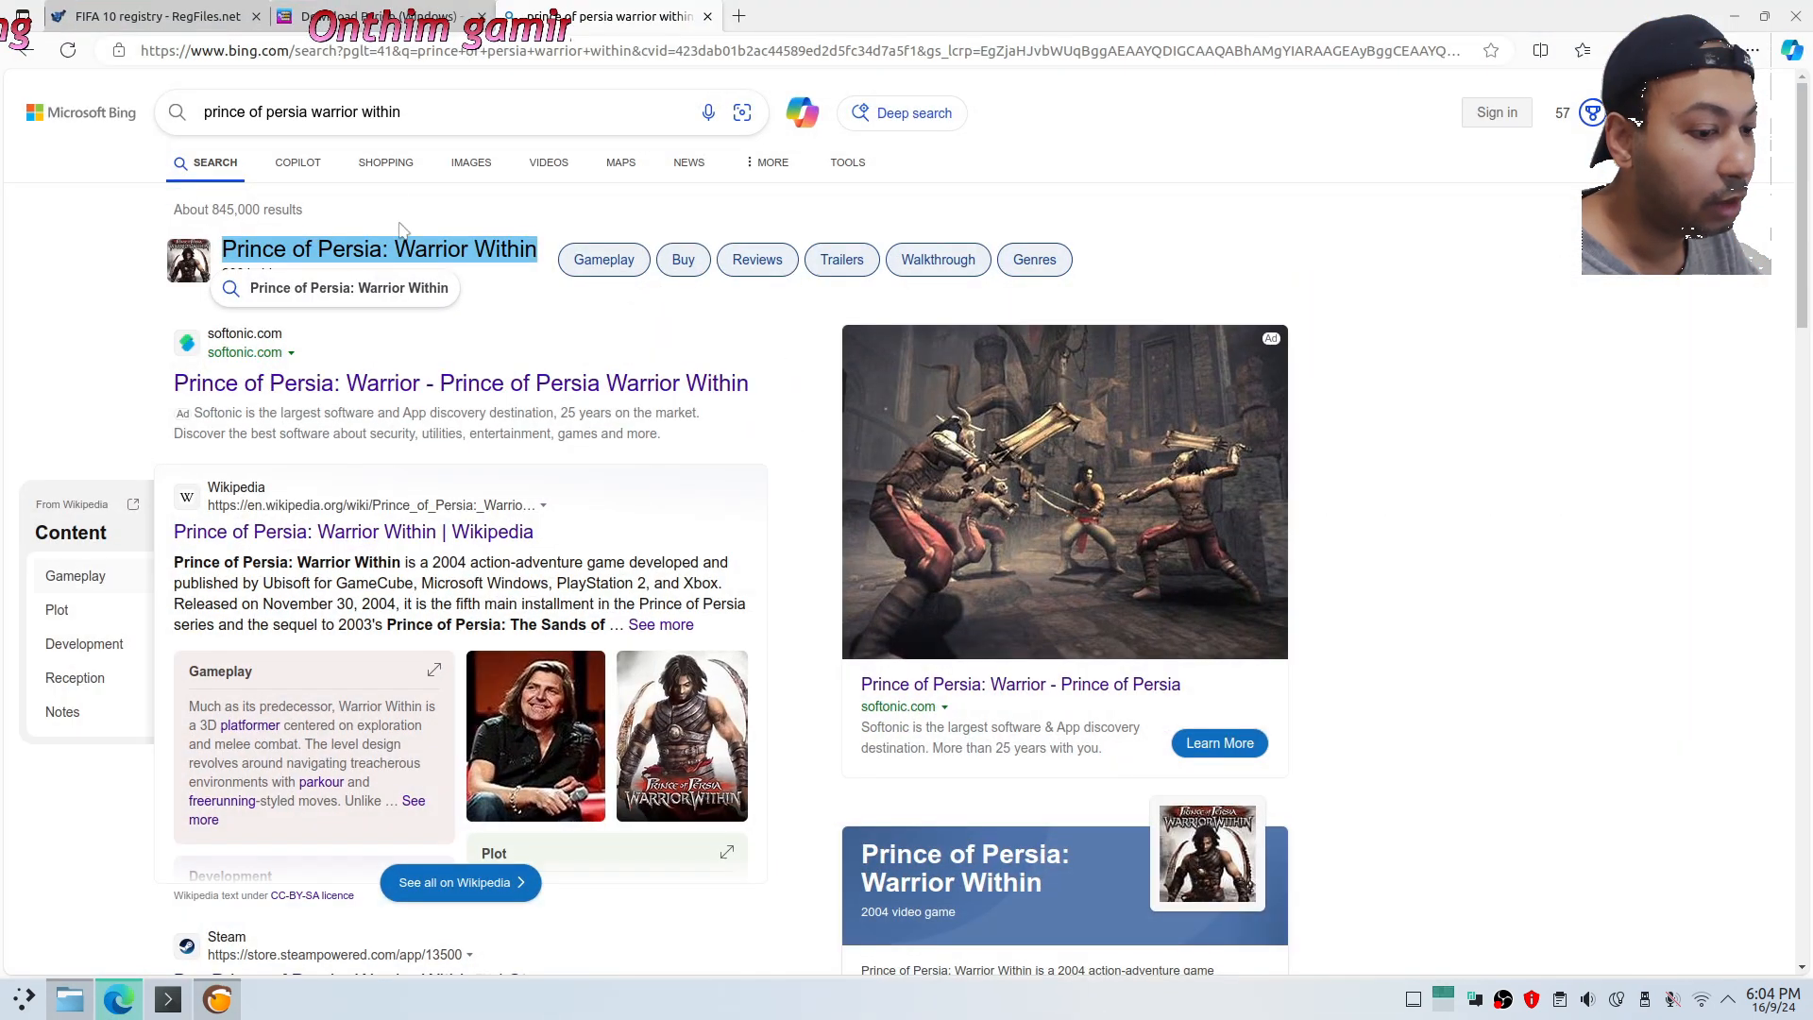
left_click(180, 16)
left_click(935, 593)
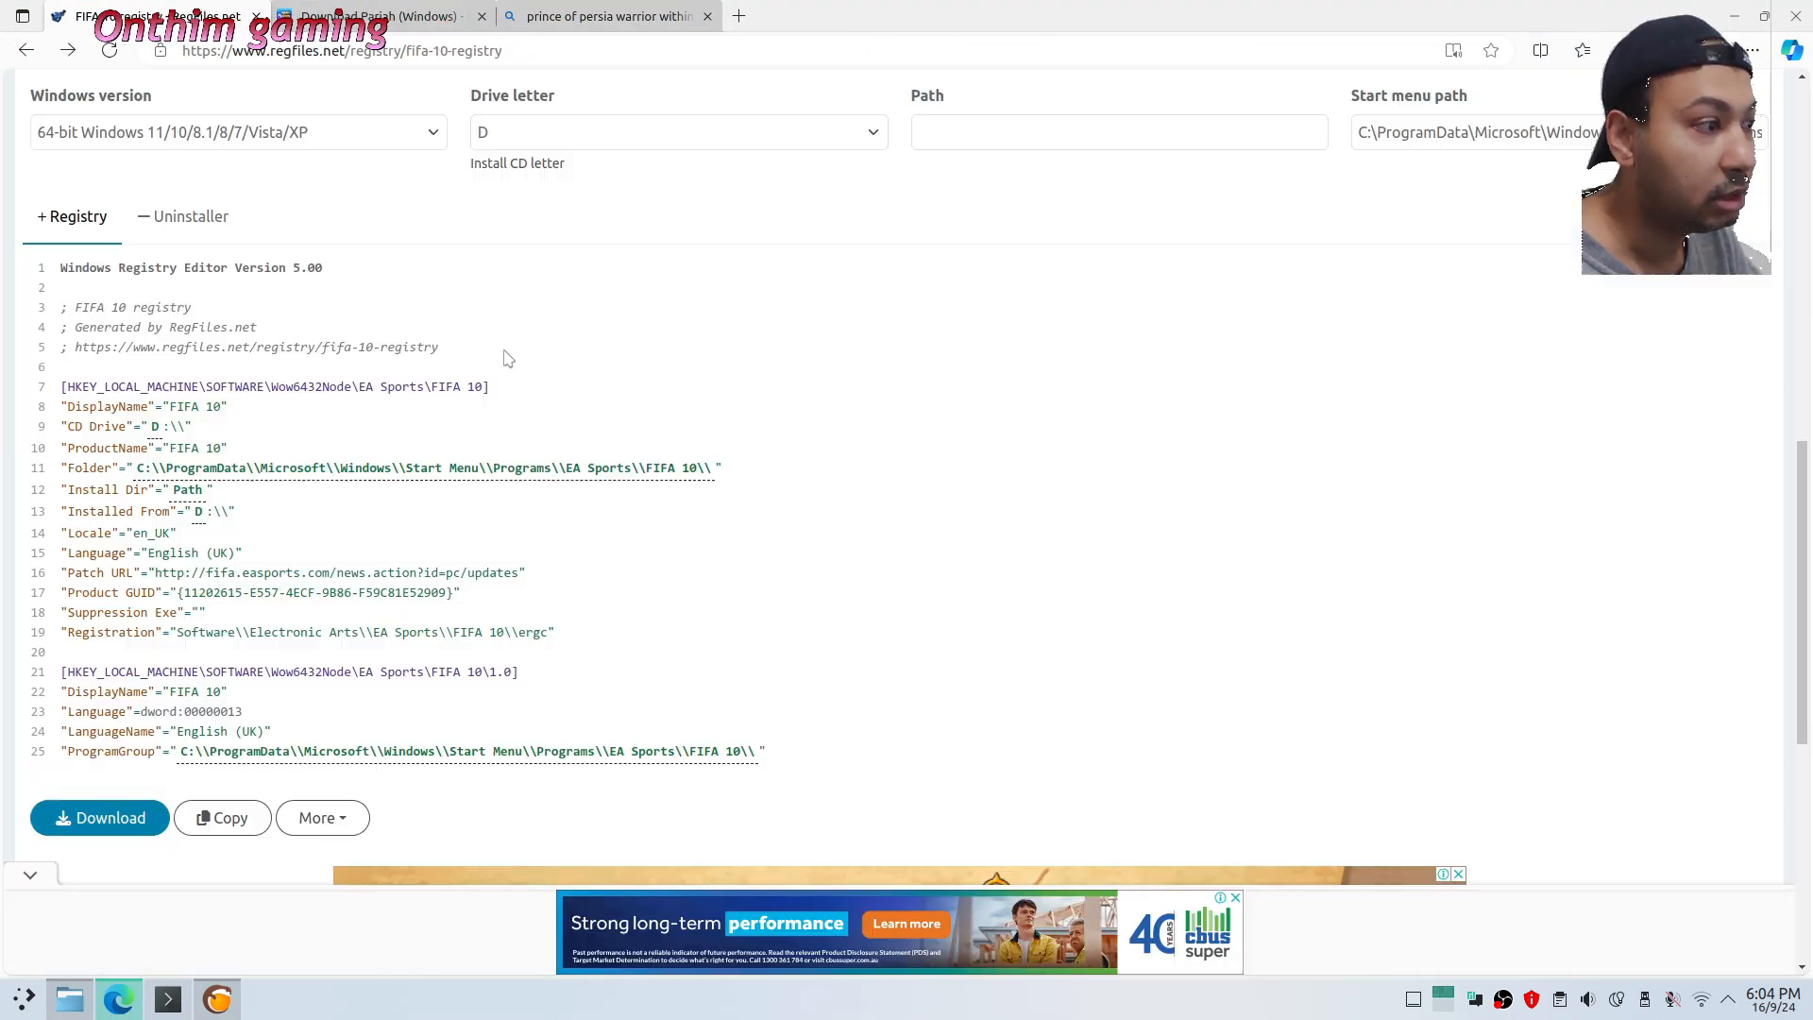
scroll(343, 255, "up", 10)
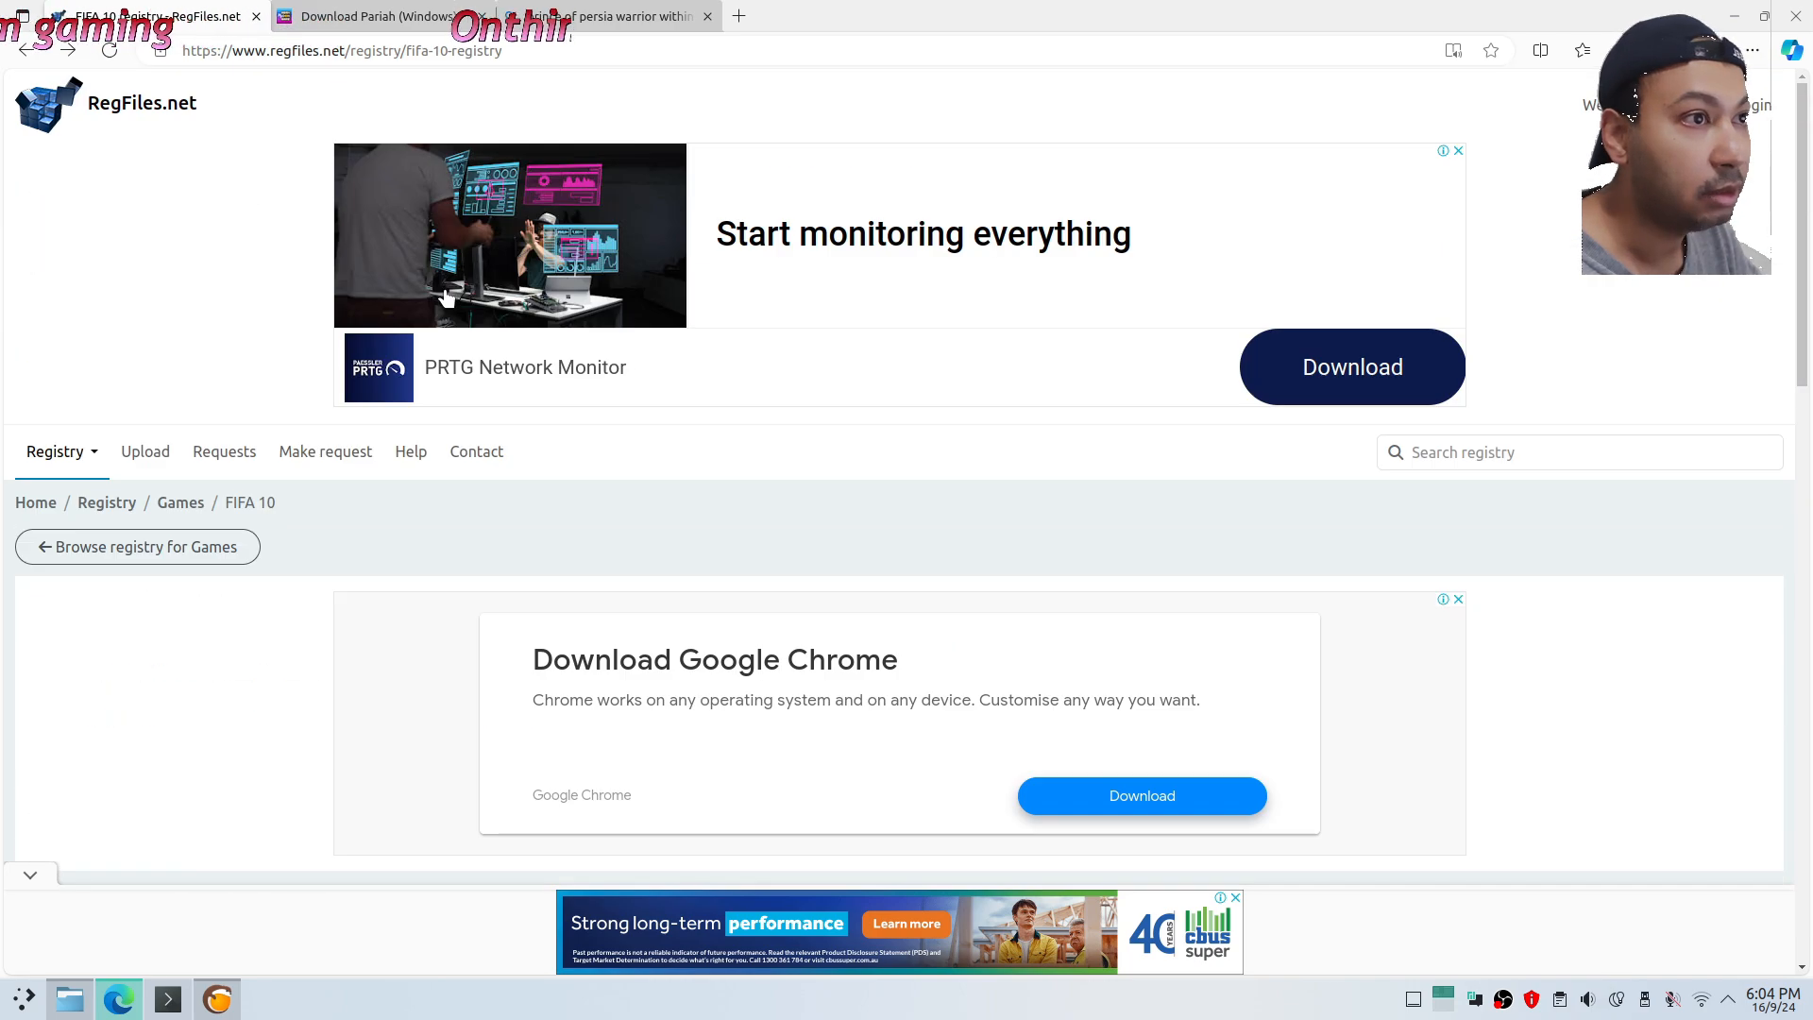
left_click(118, 999)
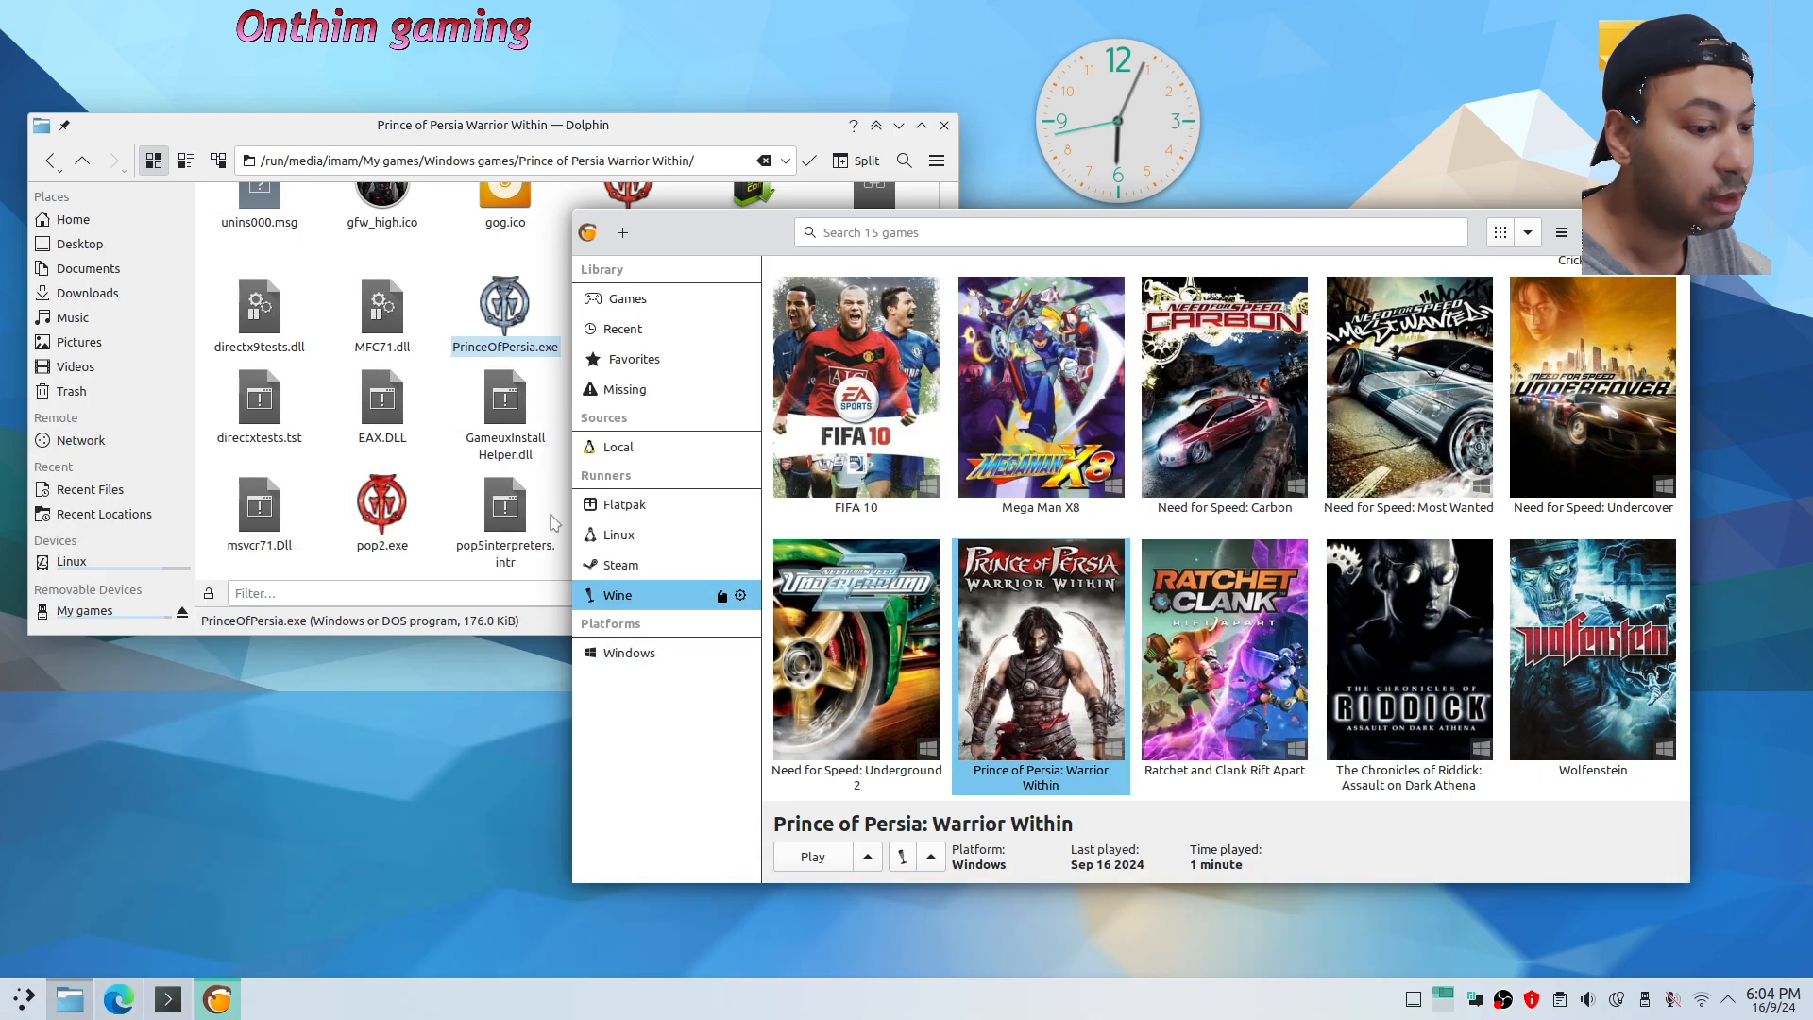
Open pop.reg from the Prince of Persia Warrior Within folder in Kate and move its window clear of the game library
left_click(873, 515)
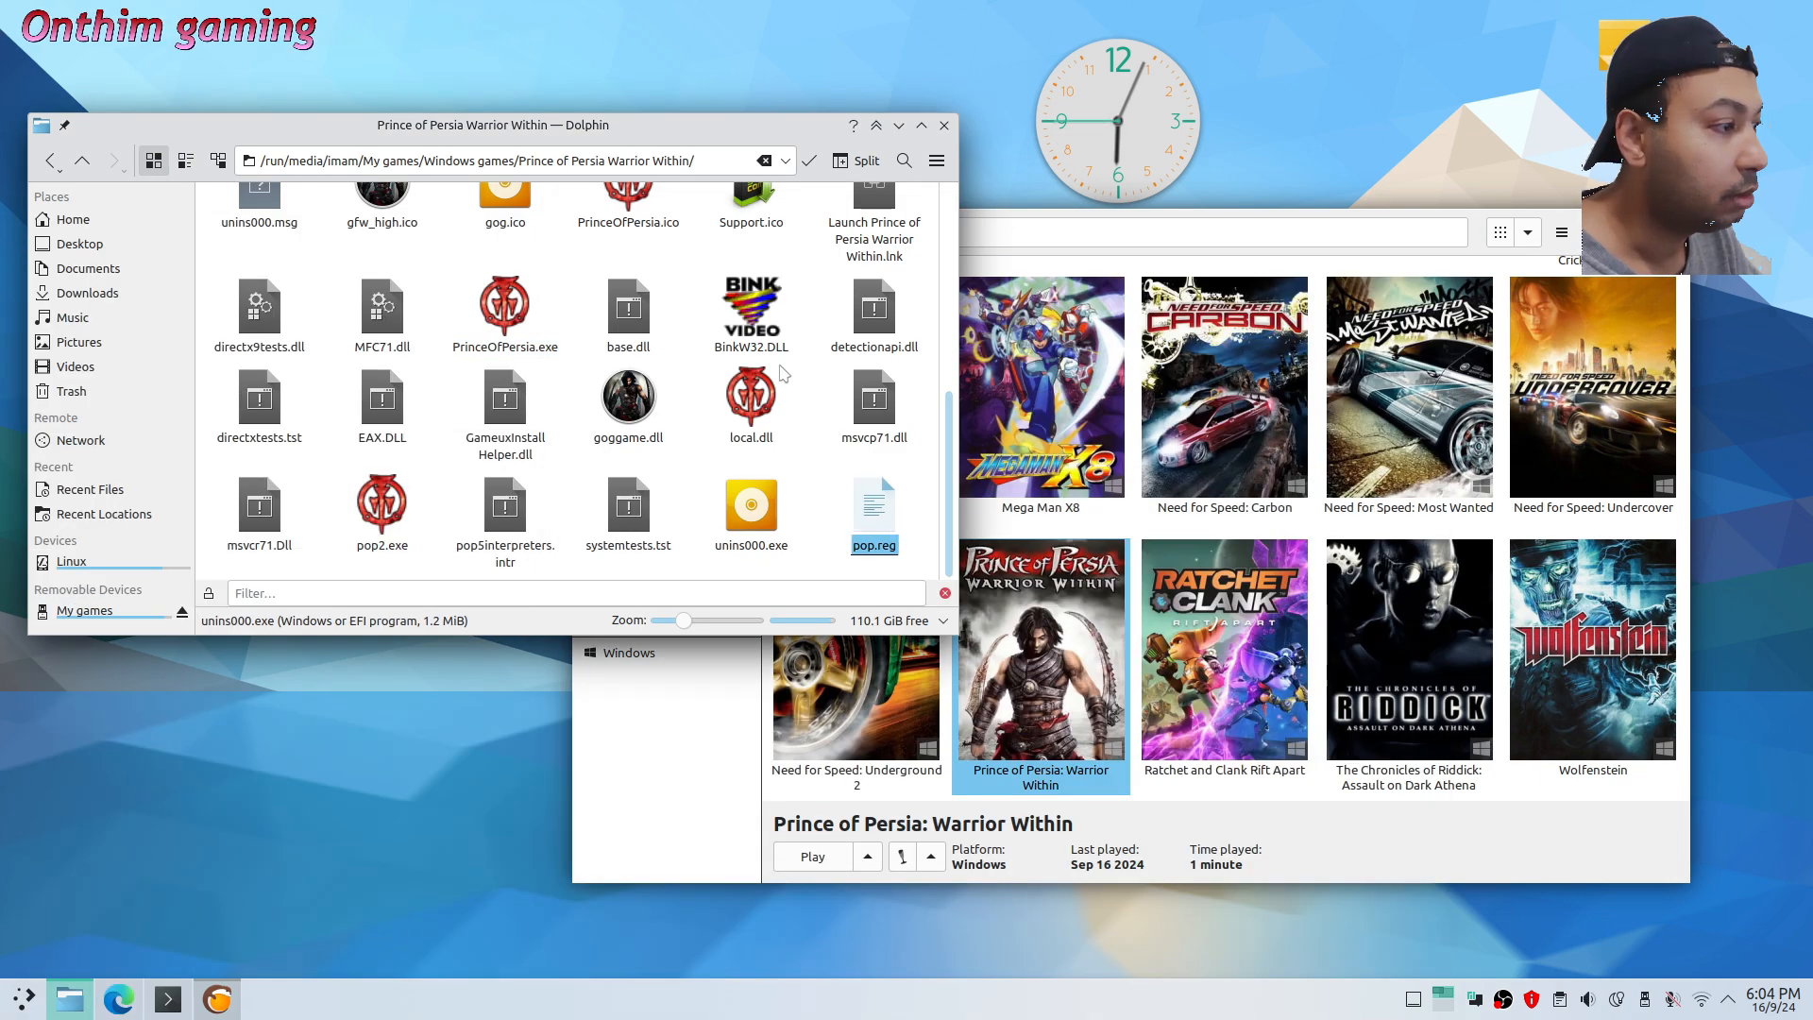
right_click(883, 529)
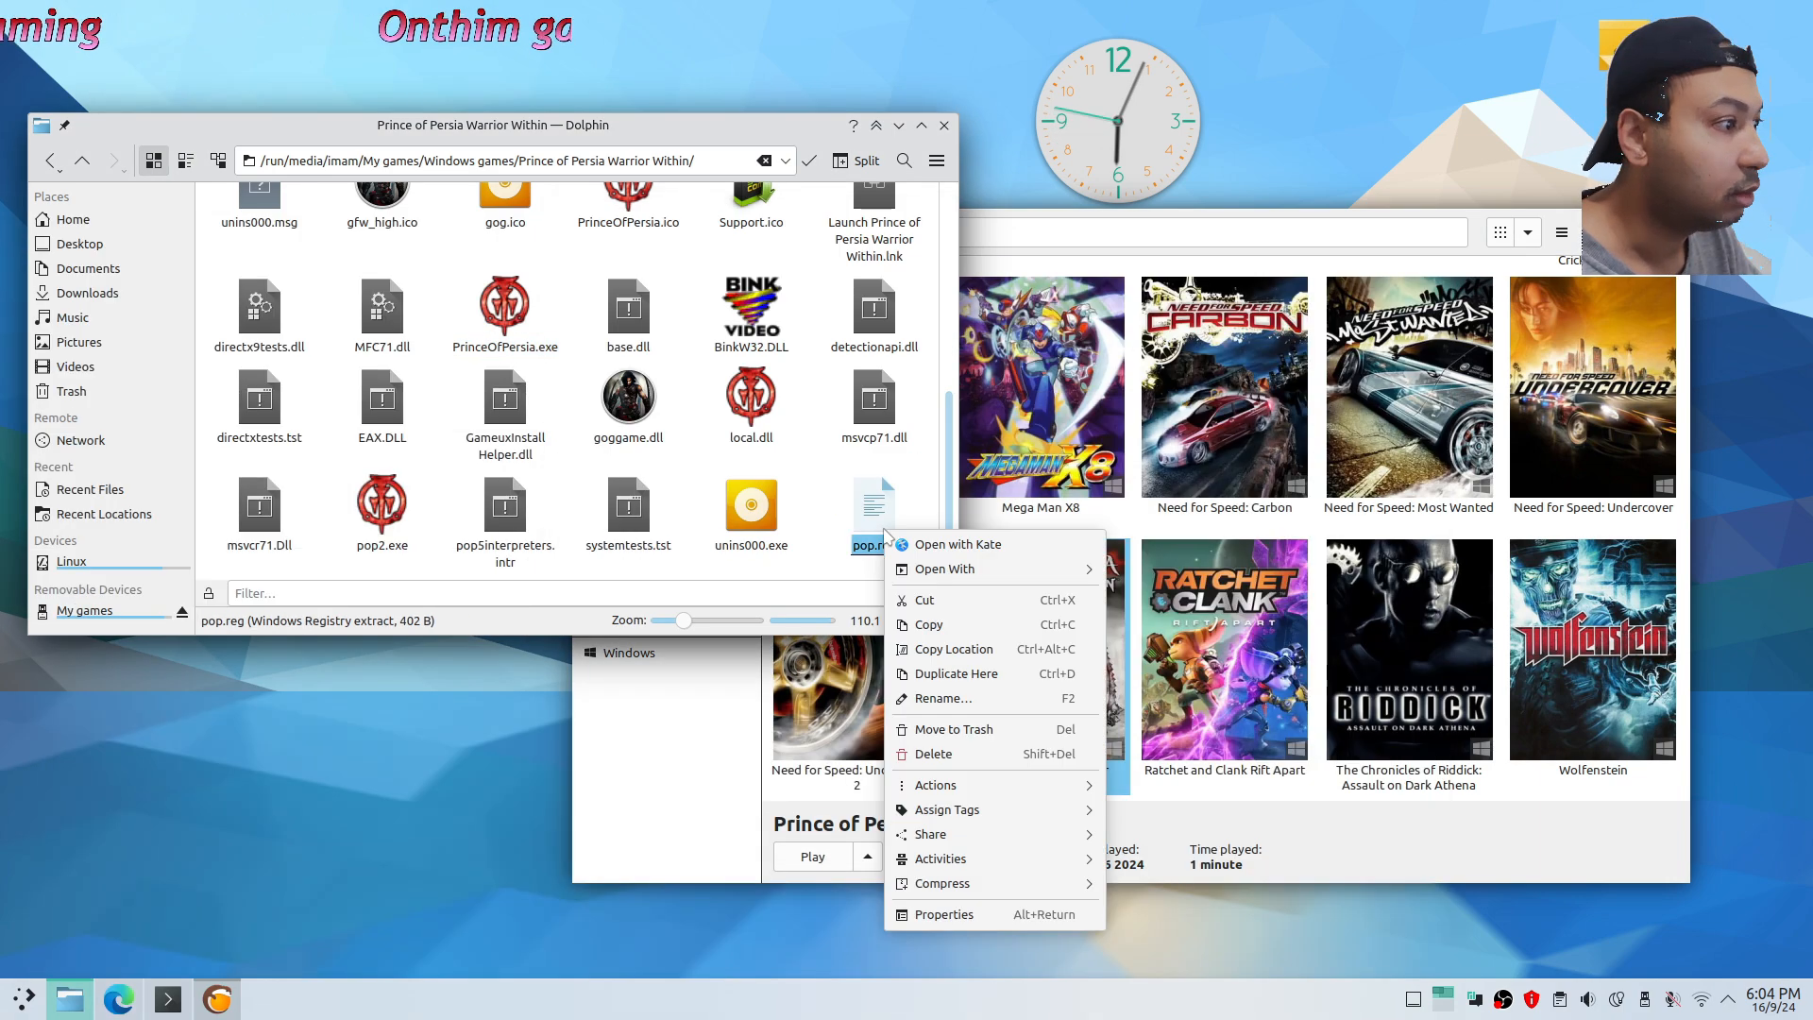
left_click(955, 545)
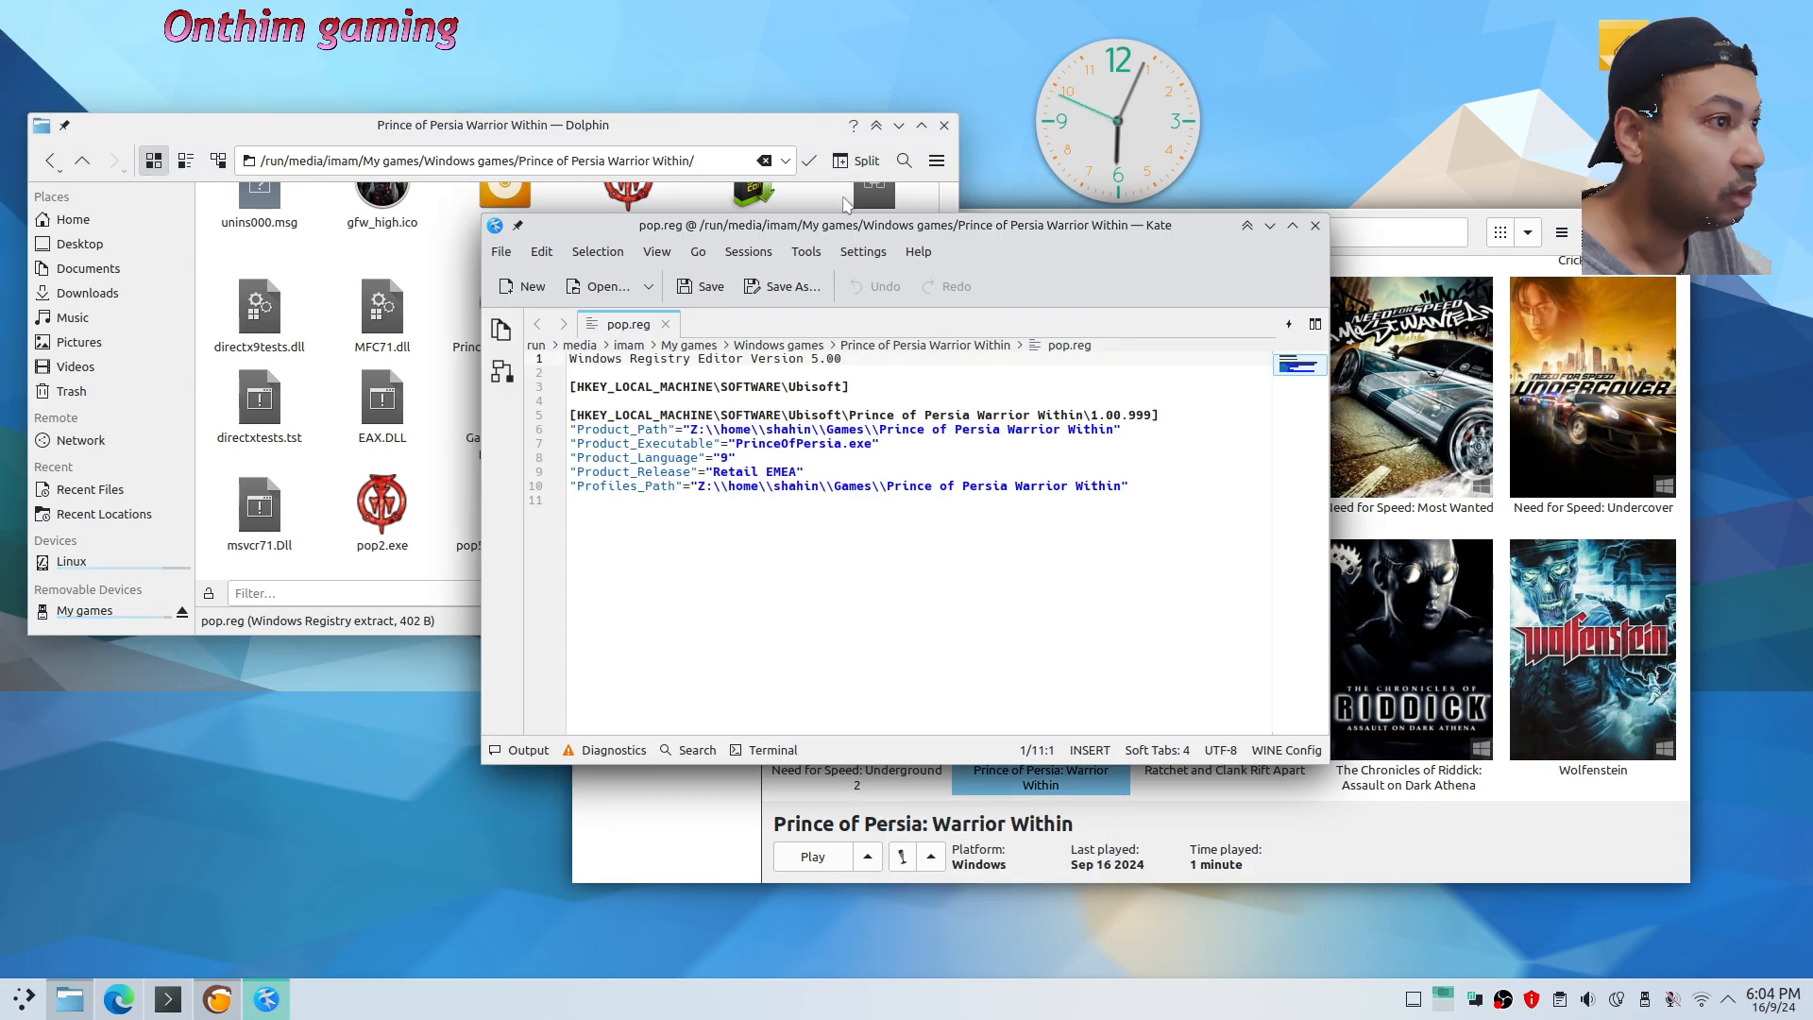
left_click_drag(861, 238, 468, 407)
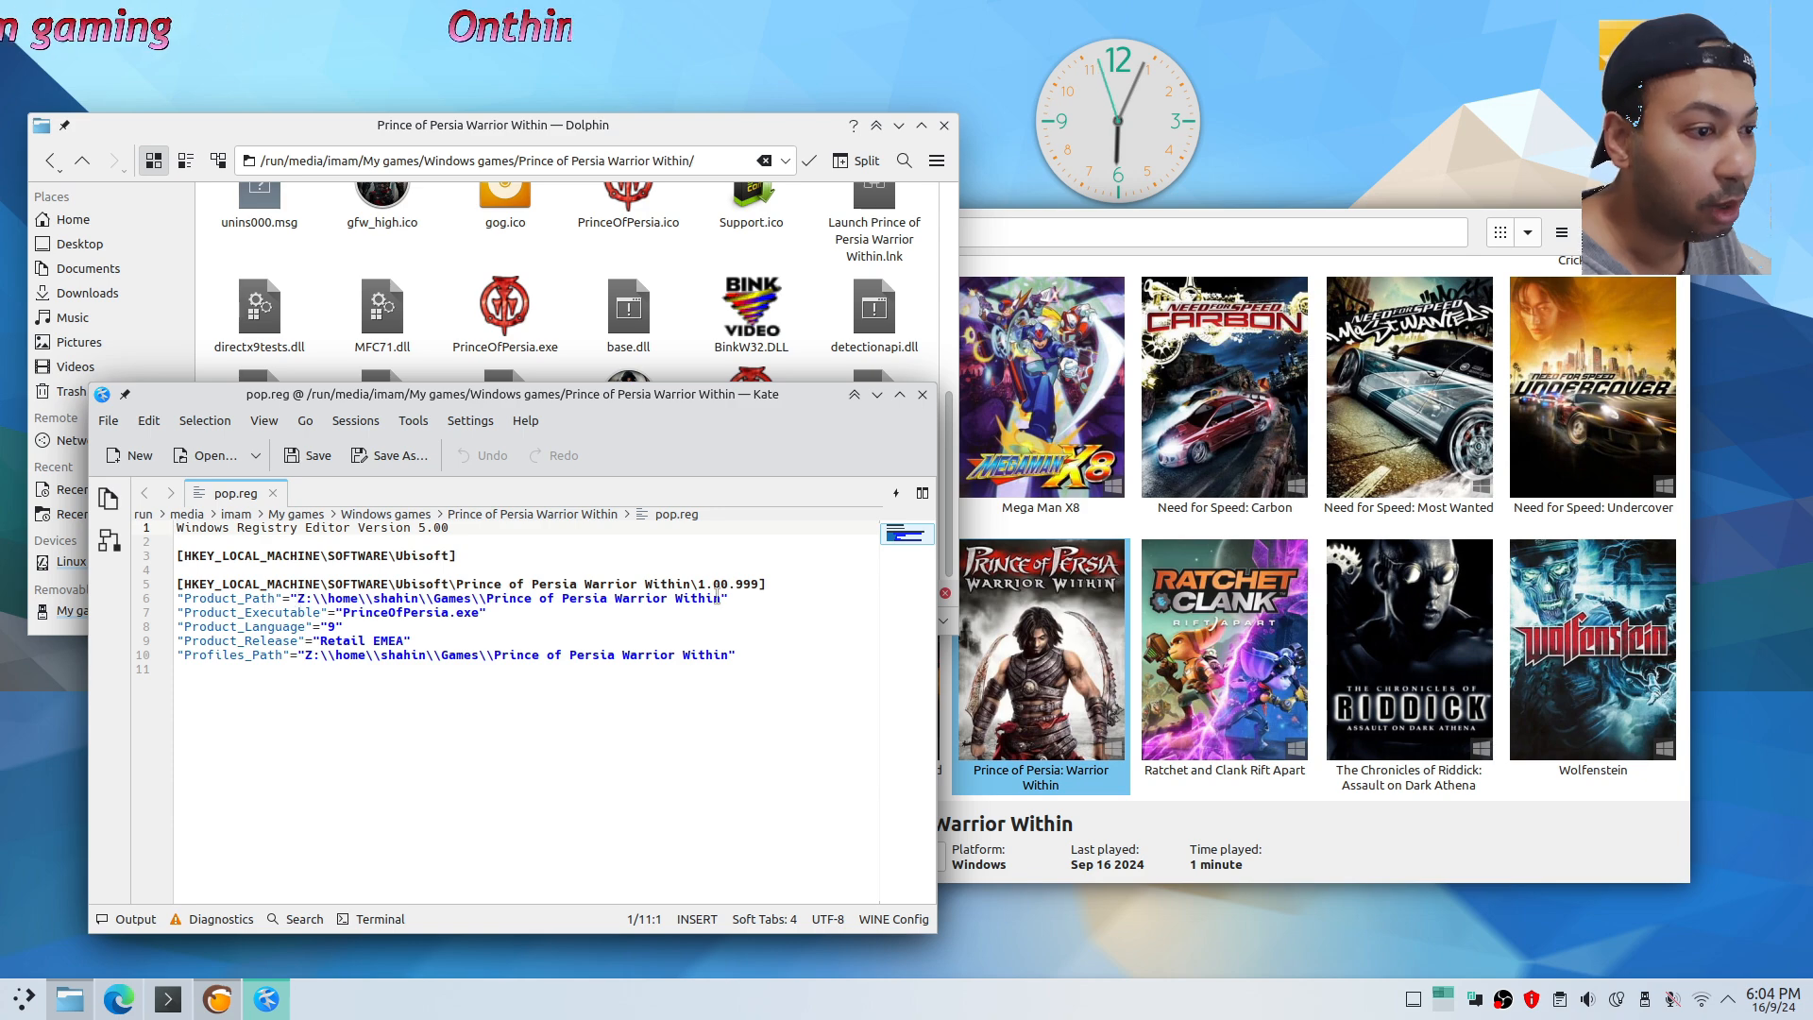
Copy the Prince of Persia Warrior Within folder path from Dolphin and paste it over the Product_Path value after Z:\\ in pop.reg
left_click(418, 156)
key("ctrl+c")
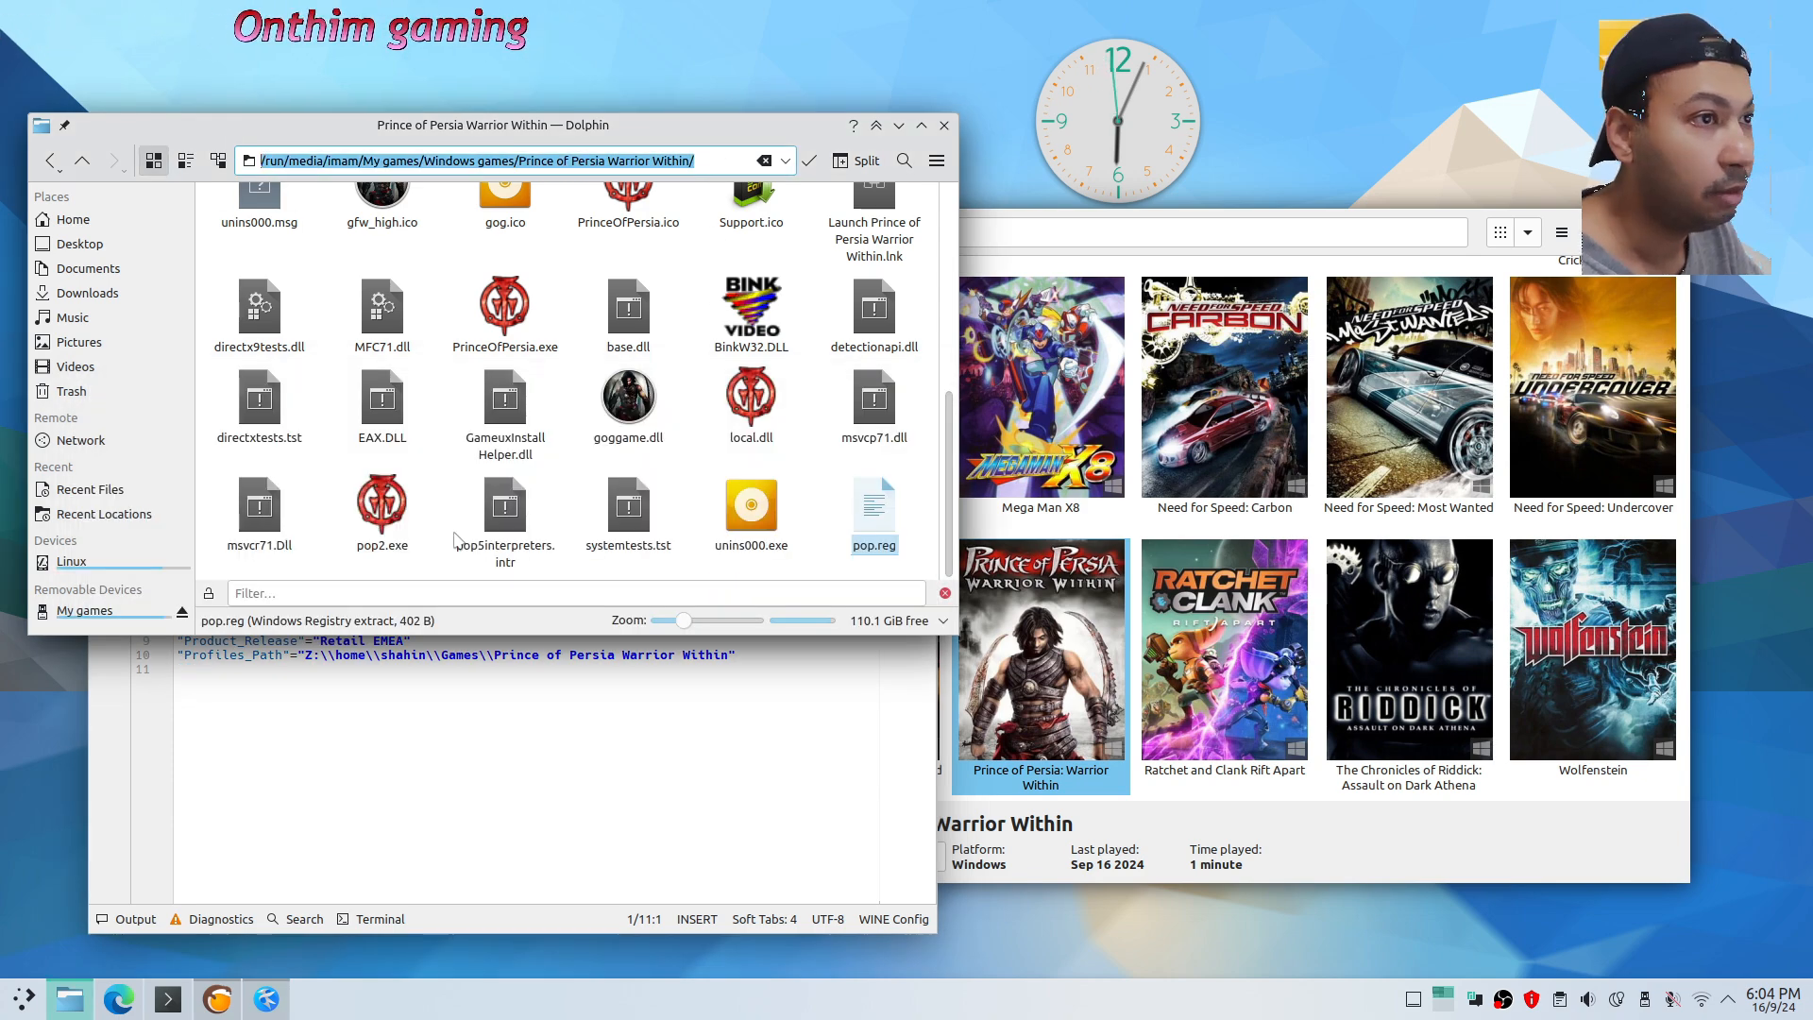
left_click(434, 764)
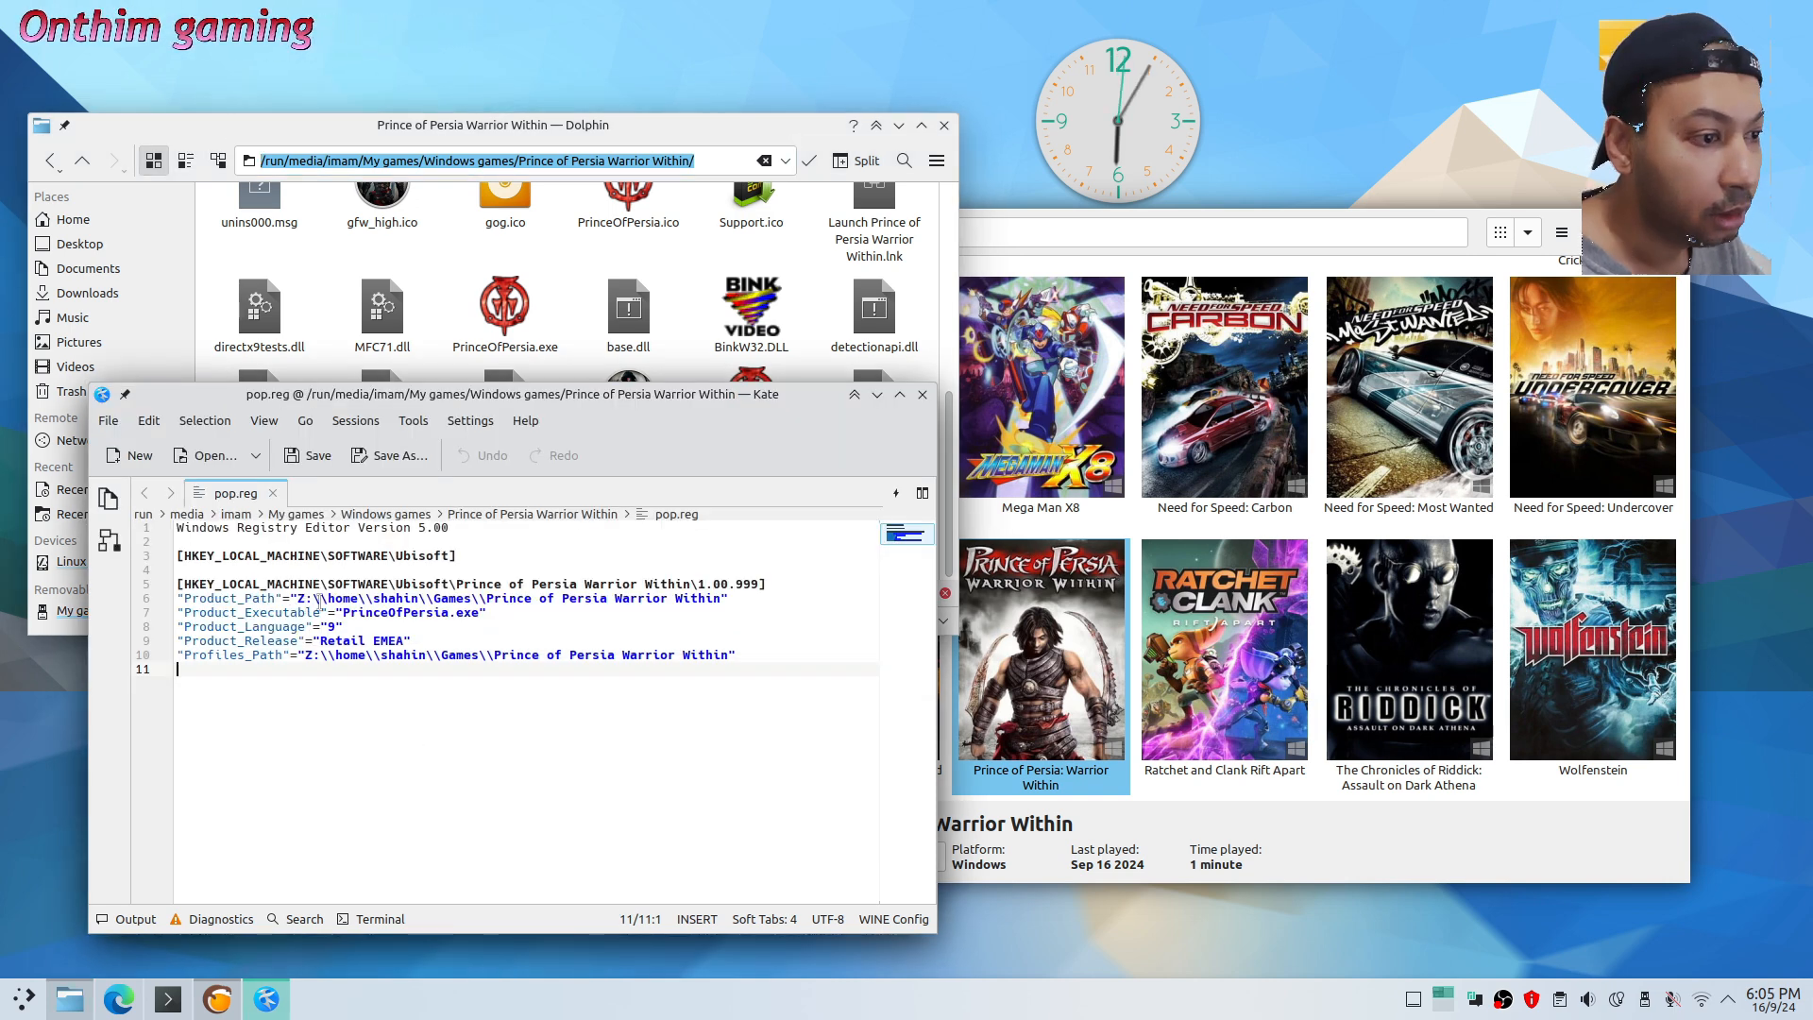
left_click_drag(328, 598, 722, 600)
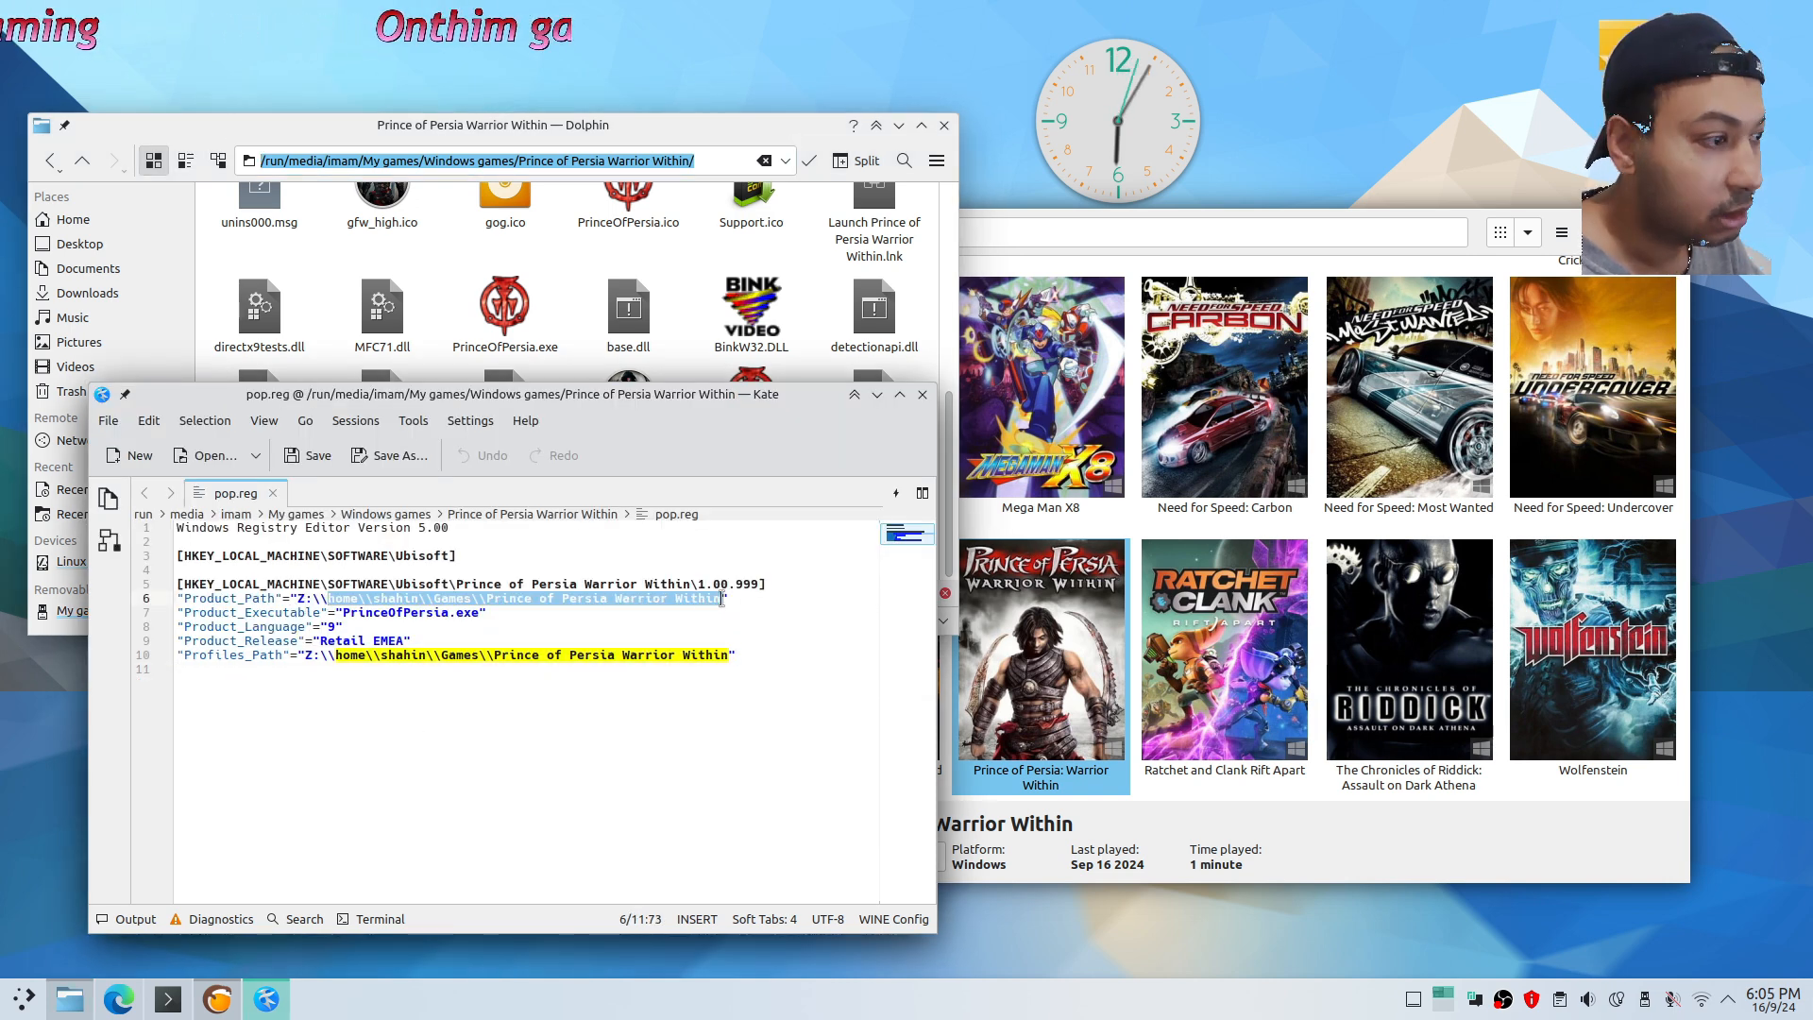
key("ctrl+v")
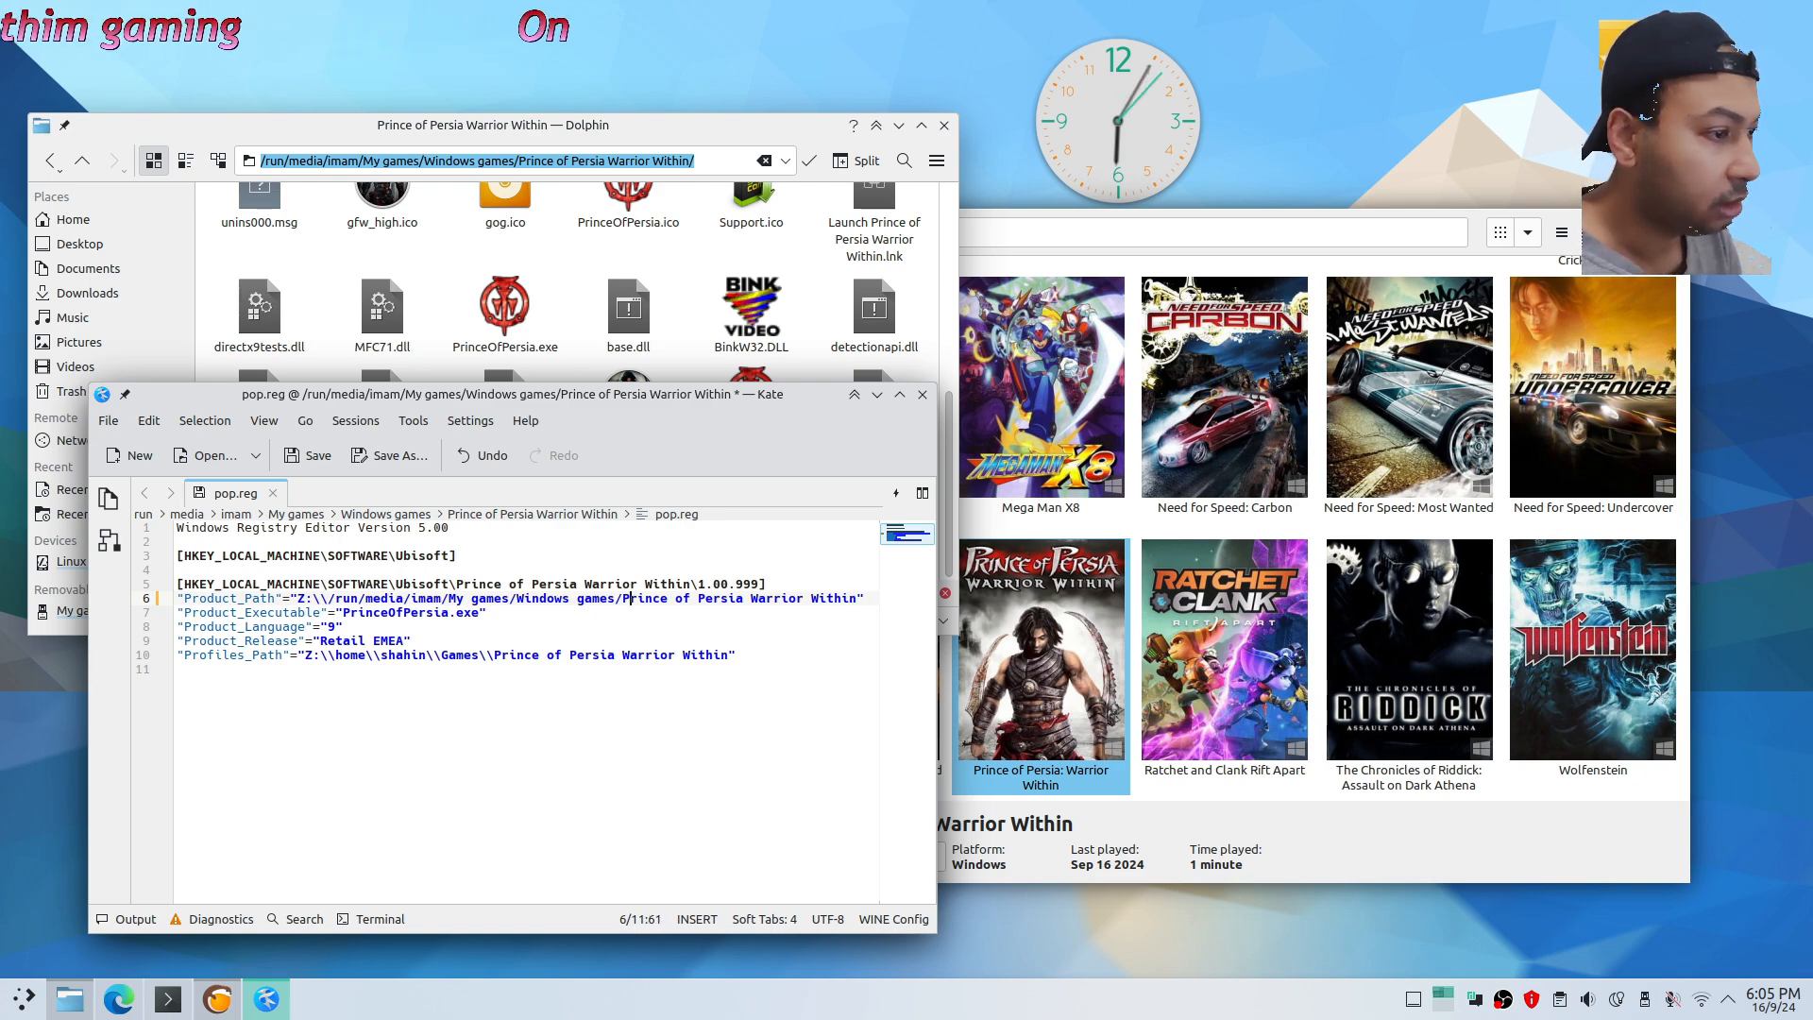
Replace the forward slashes between folders in the Product_Path value with double backslashes and remove the extra slash after Z:\\
key("Left")
key("BackSpace")
type("\\\\")
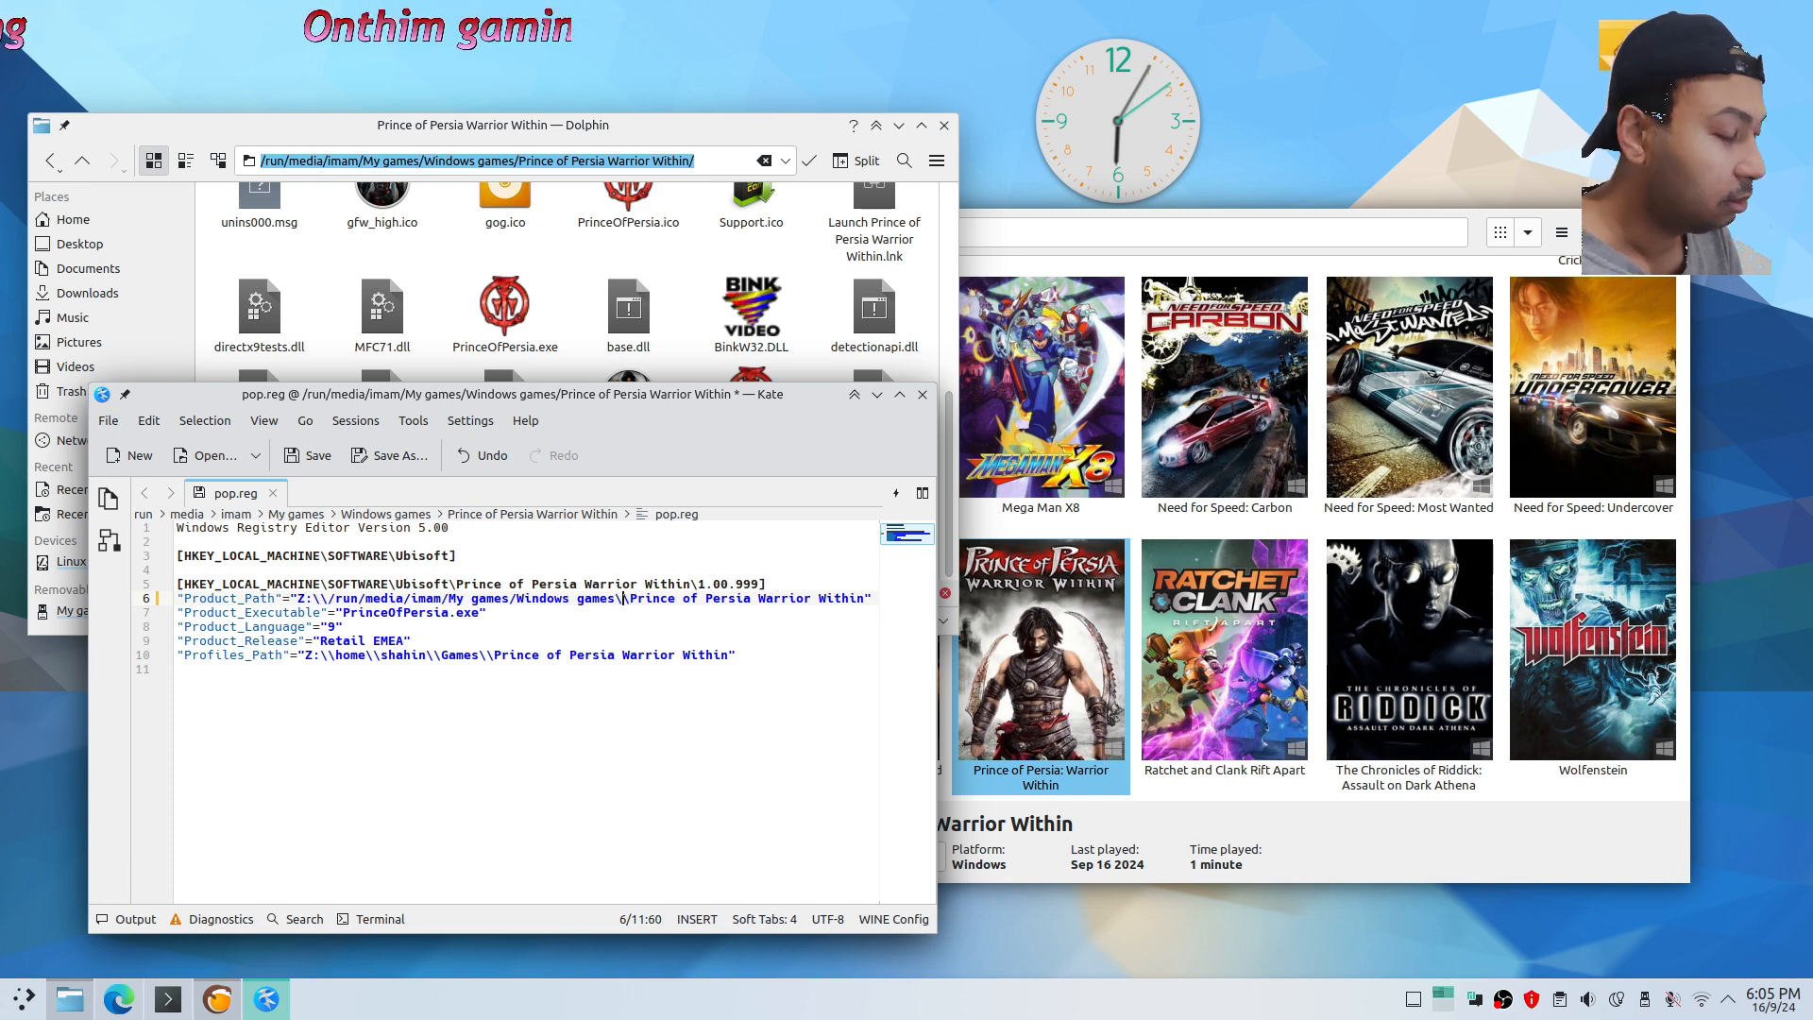
key("Left")
key("BackSpace")
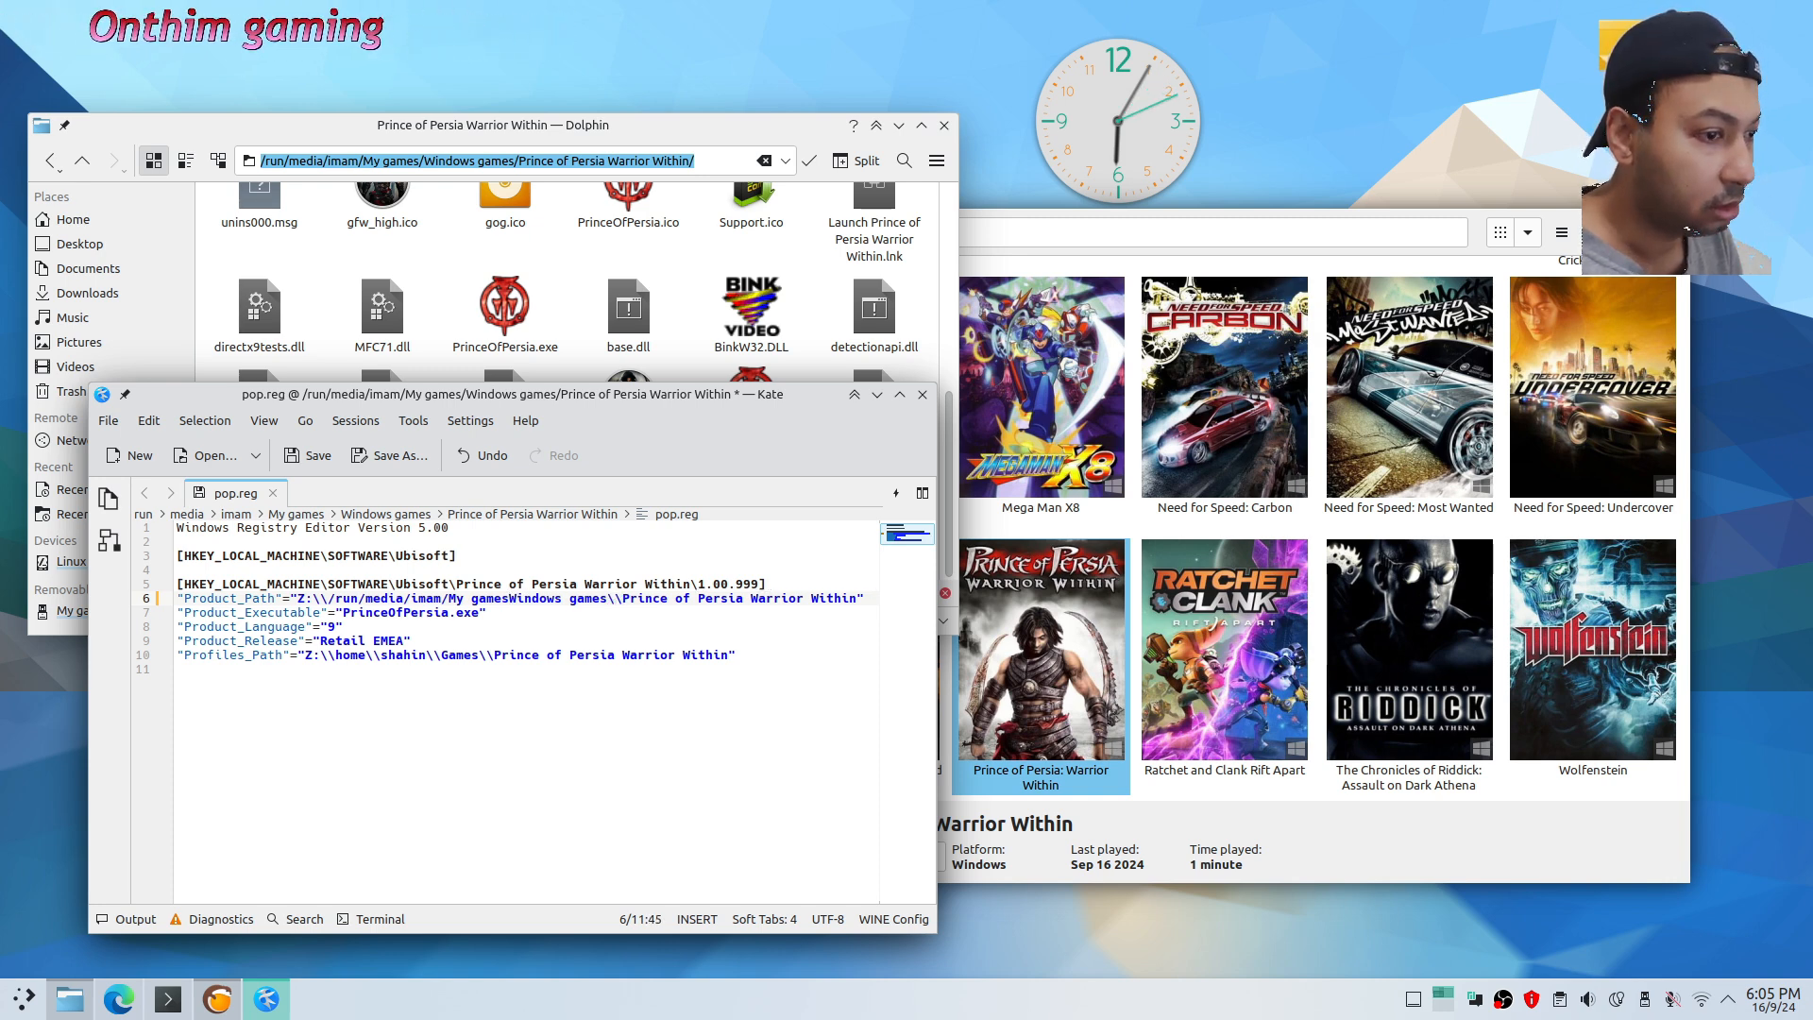
type("\\\\")
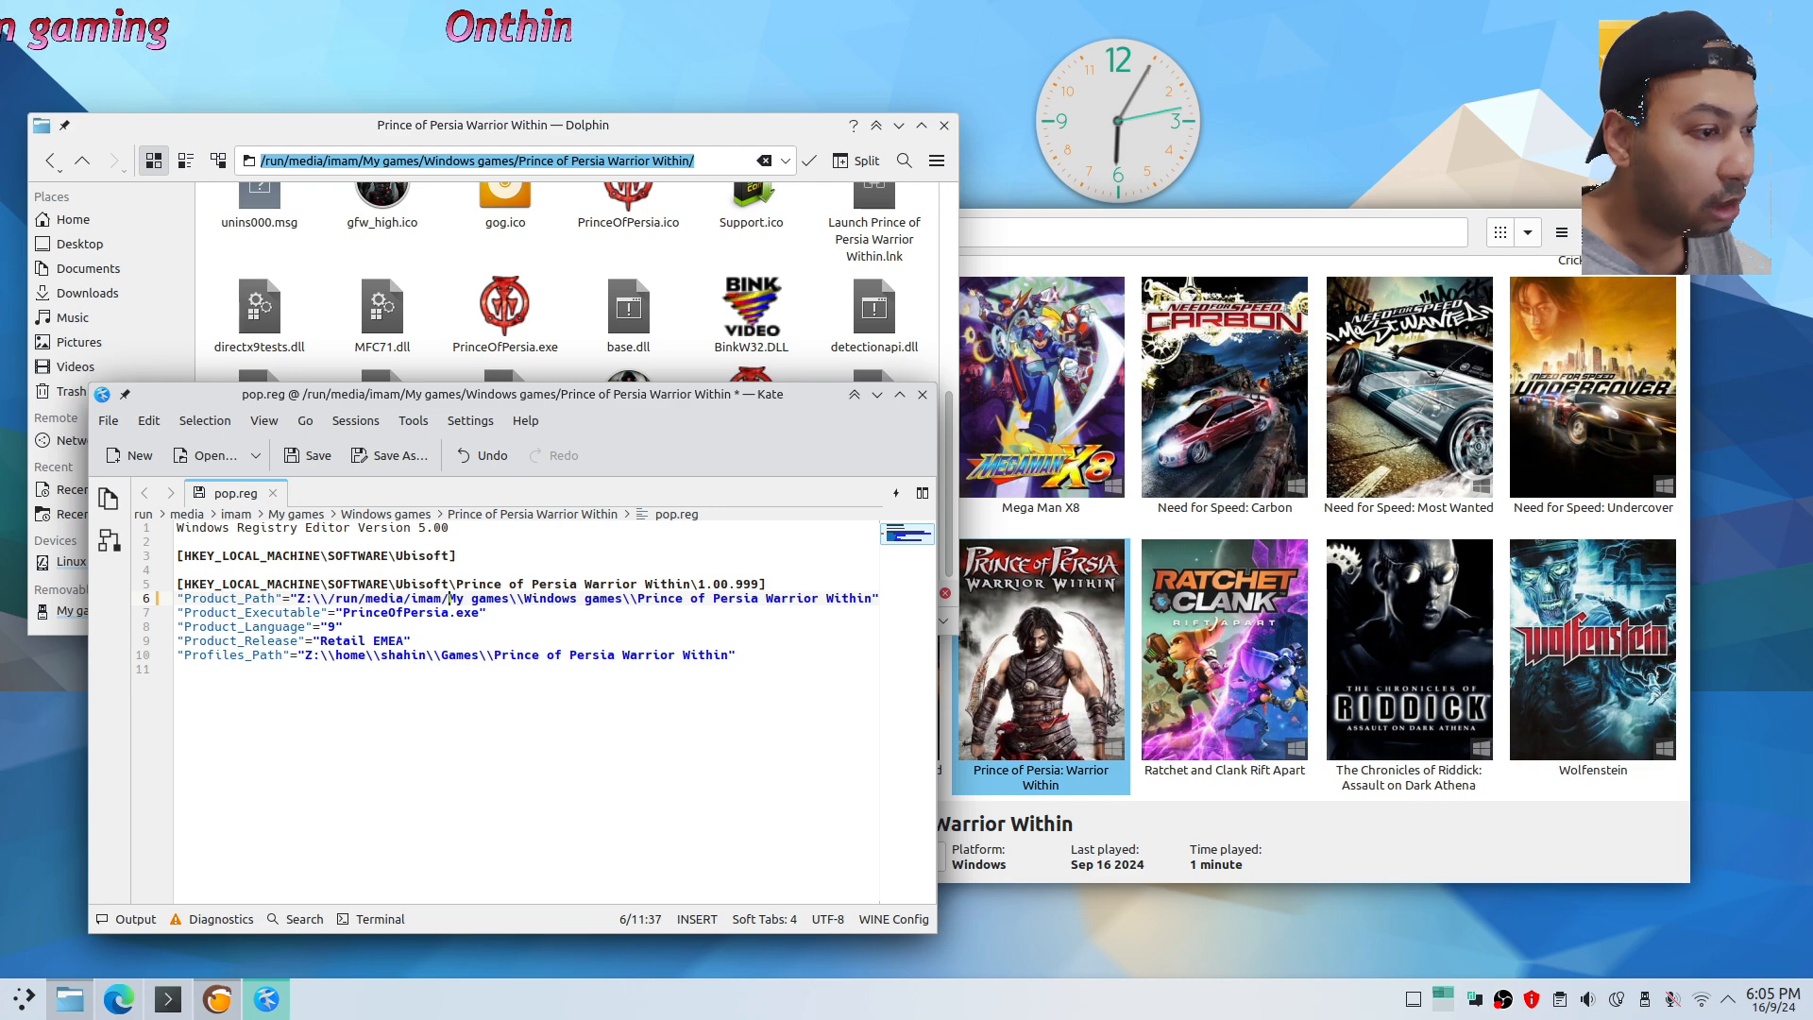
key("BackSpace")
type("\\\\")
key("Delete")
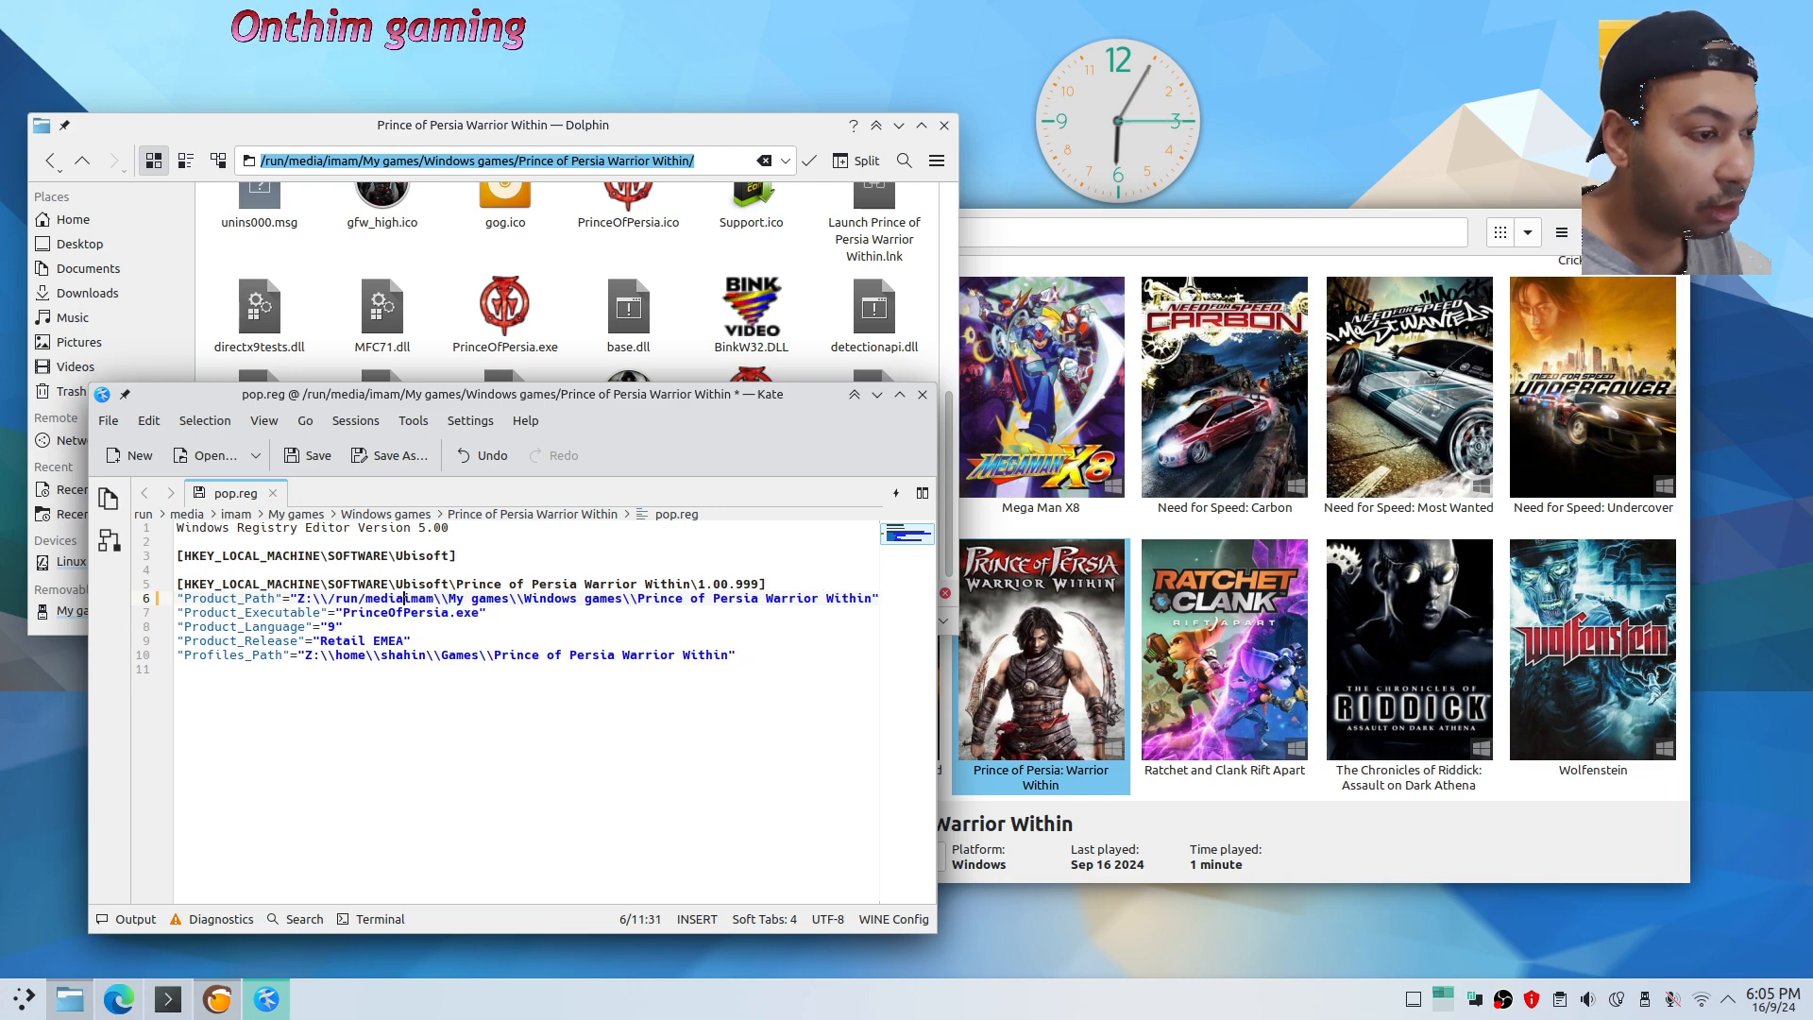
type("\\\\")
key("BackSpace")
type("\\\\")
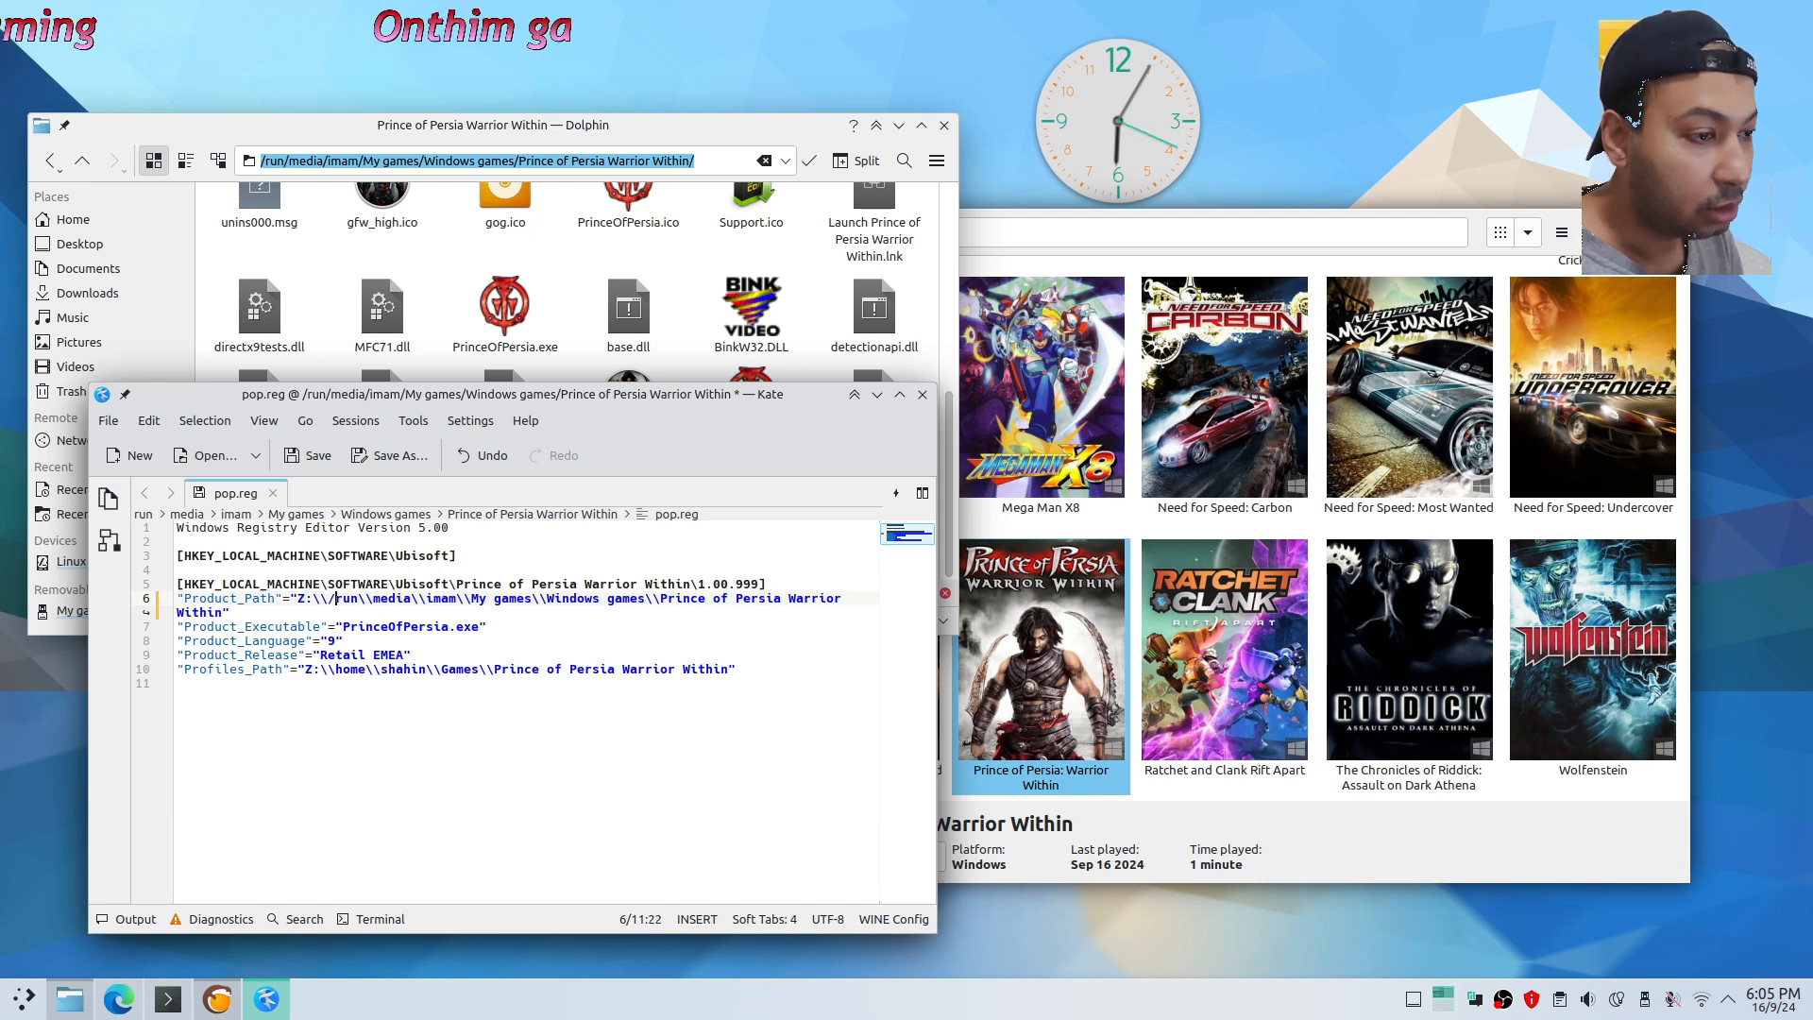
key("BackSpace")
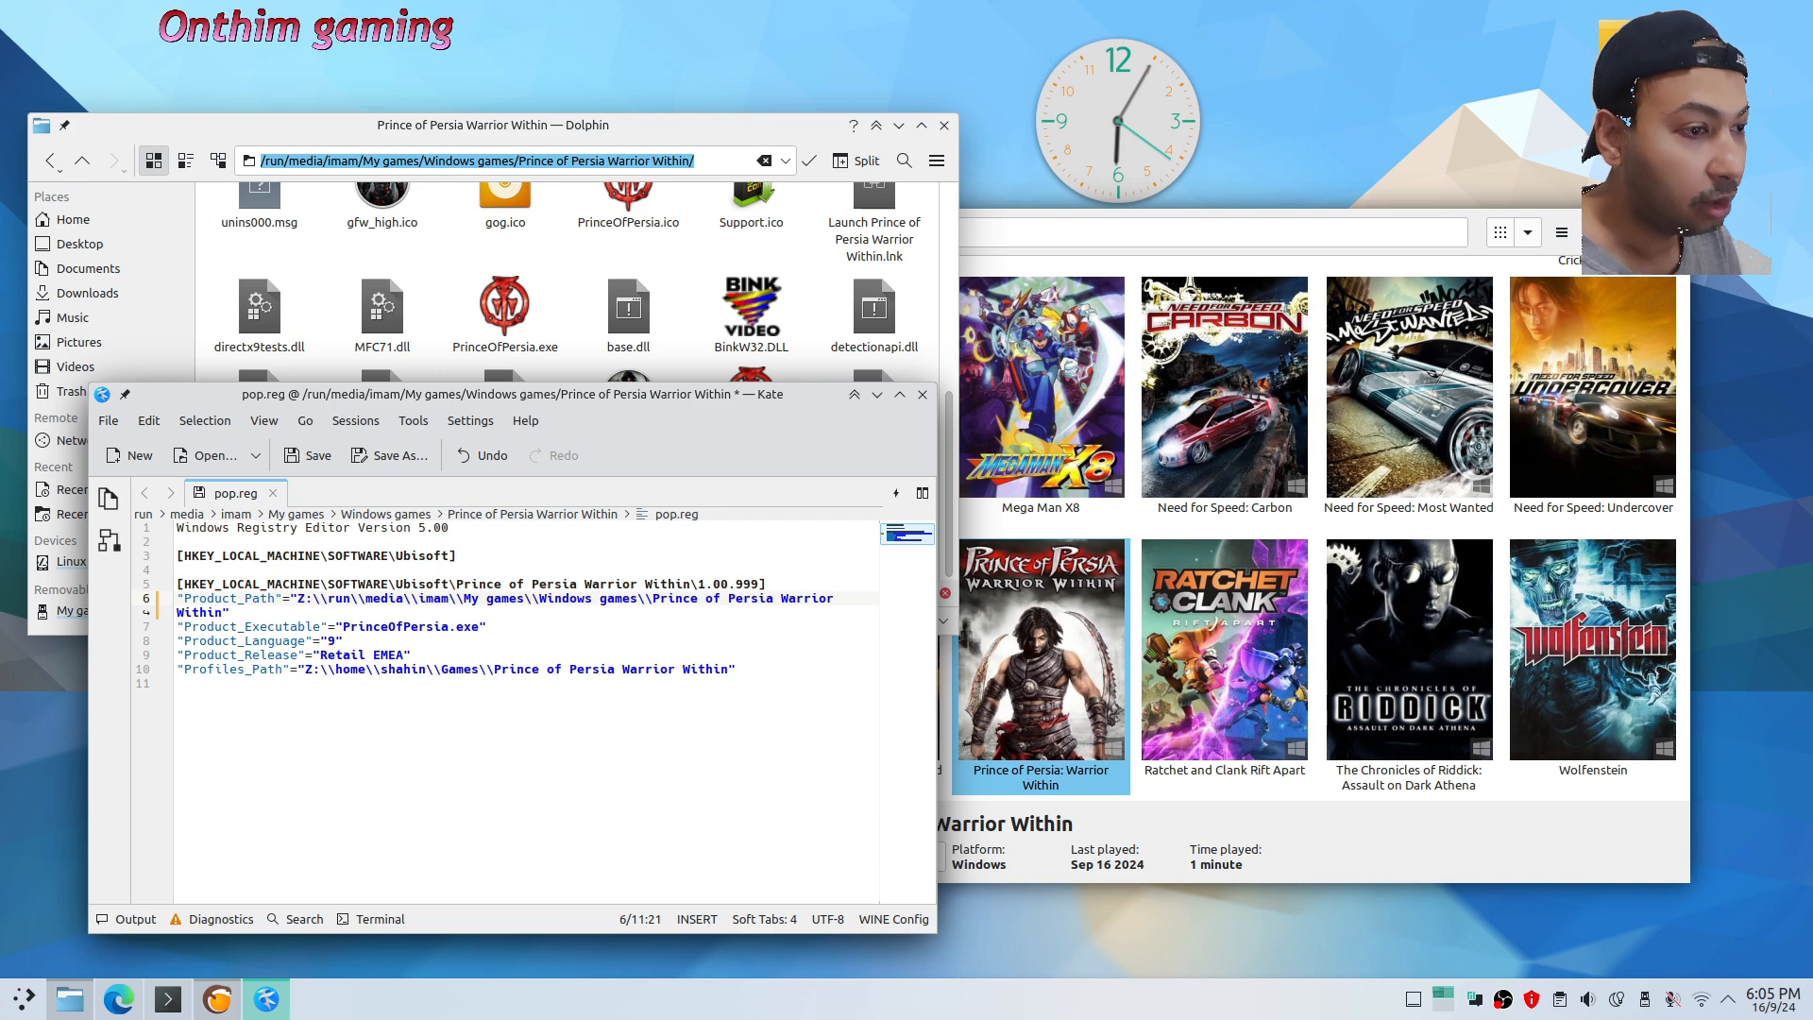
Replace the Profiles_Path value in pop.reg with a copy of the complete Product_Path value
key("Down")
key("Down")
key("Down")
key("Down")
key("Down")
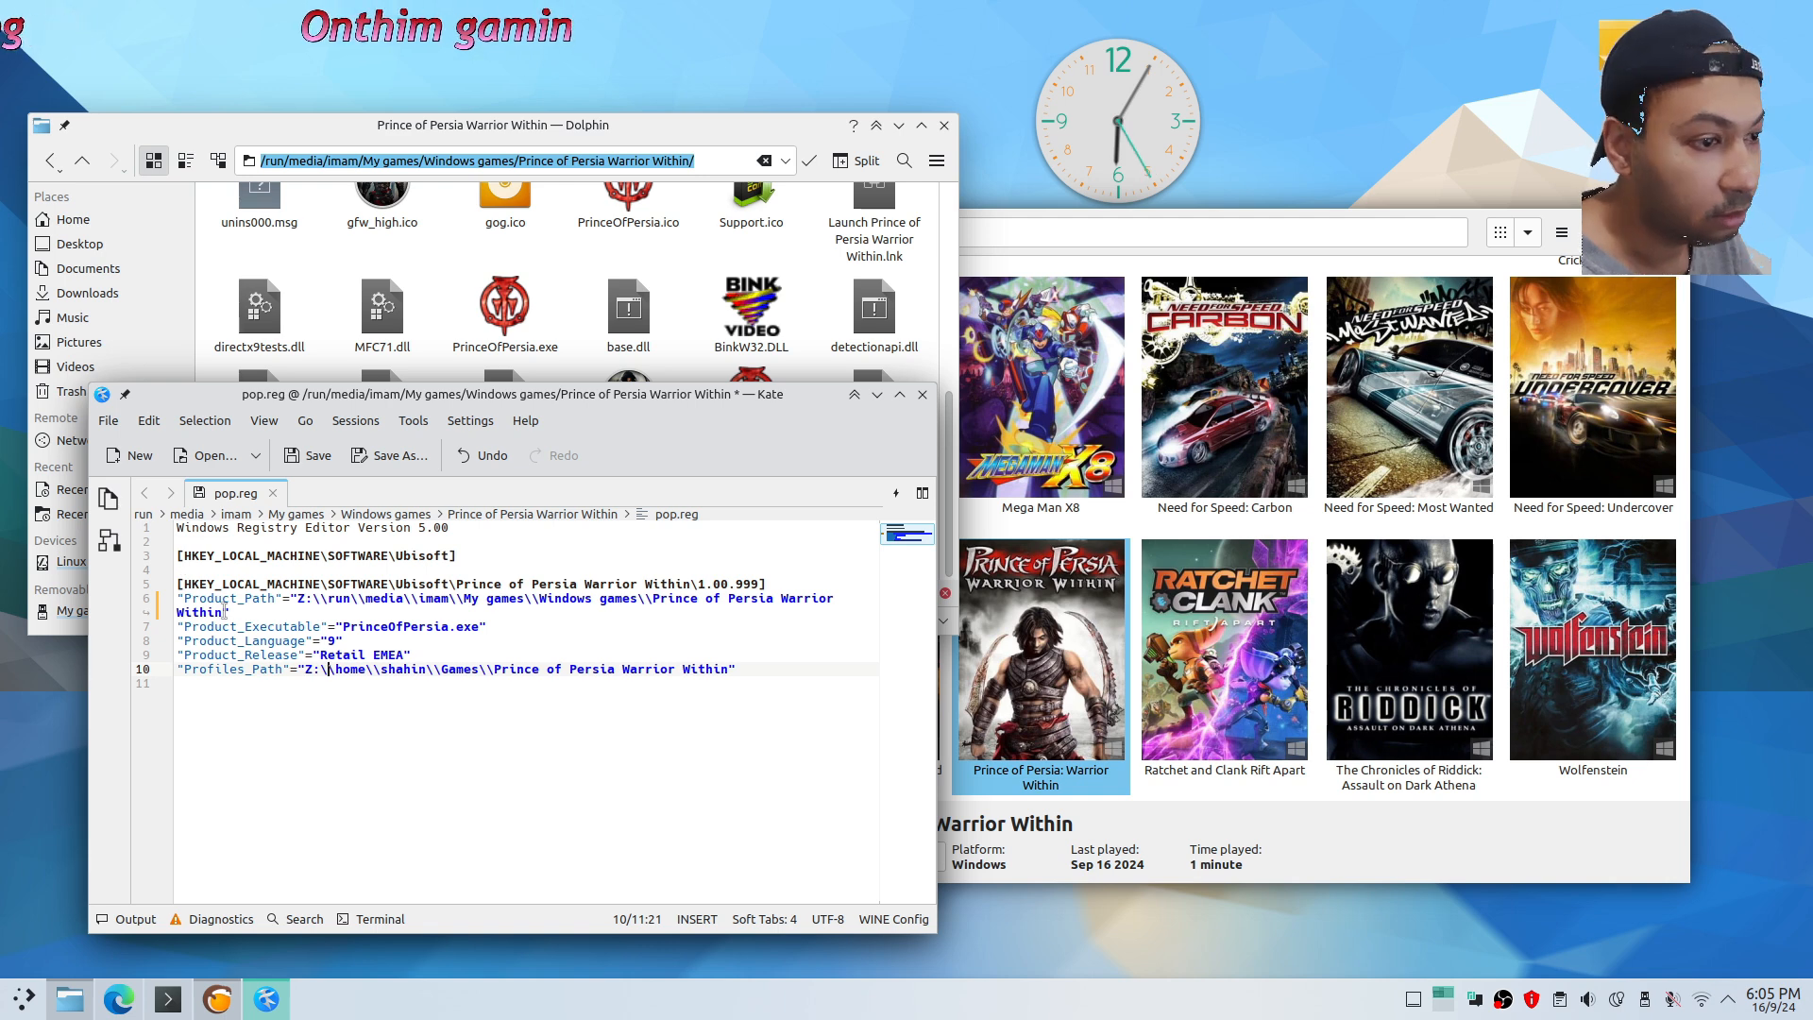
left_click_drag(225, 612, 296, 599)
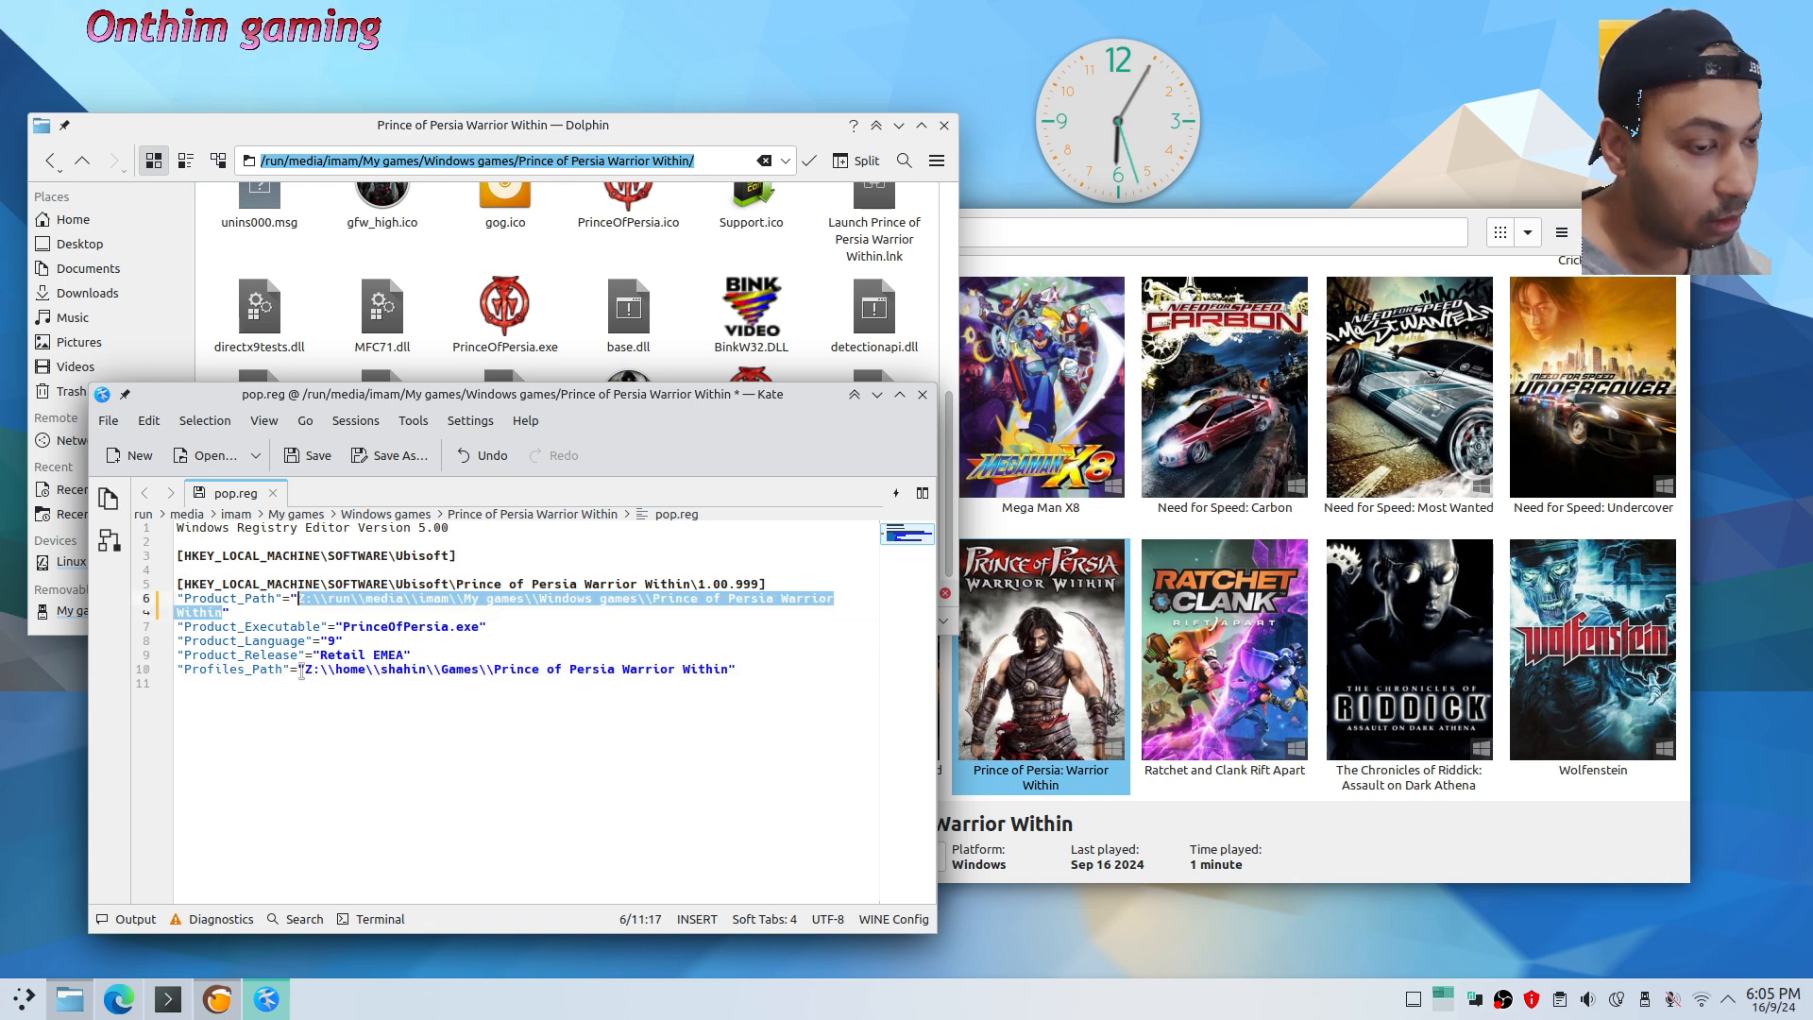
key("ctrl+c")
left_click_drag(302, 672, 727, 671)
key("ctrl+v")
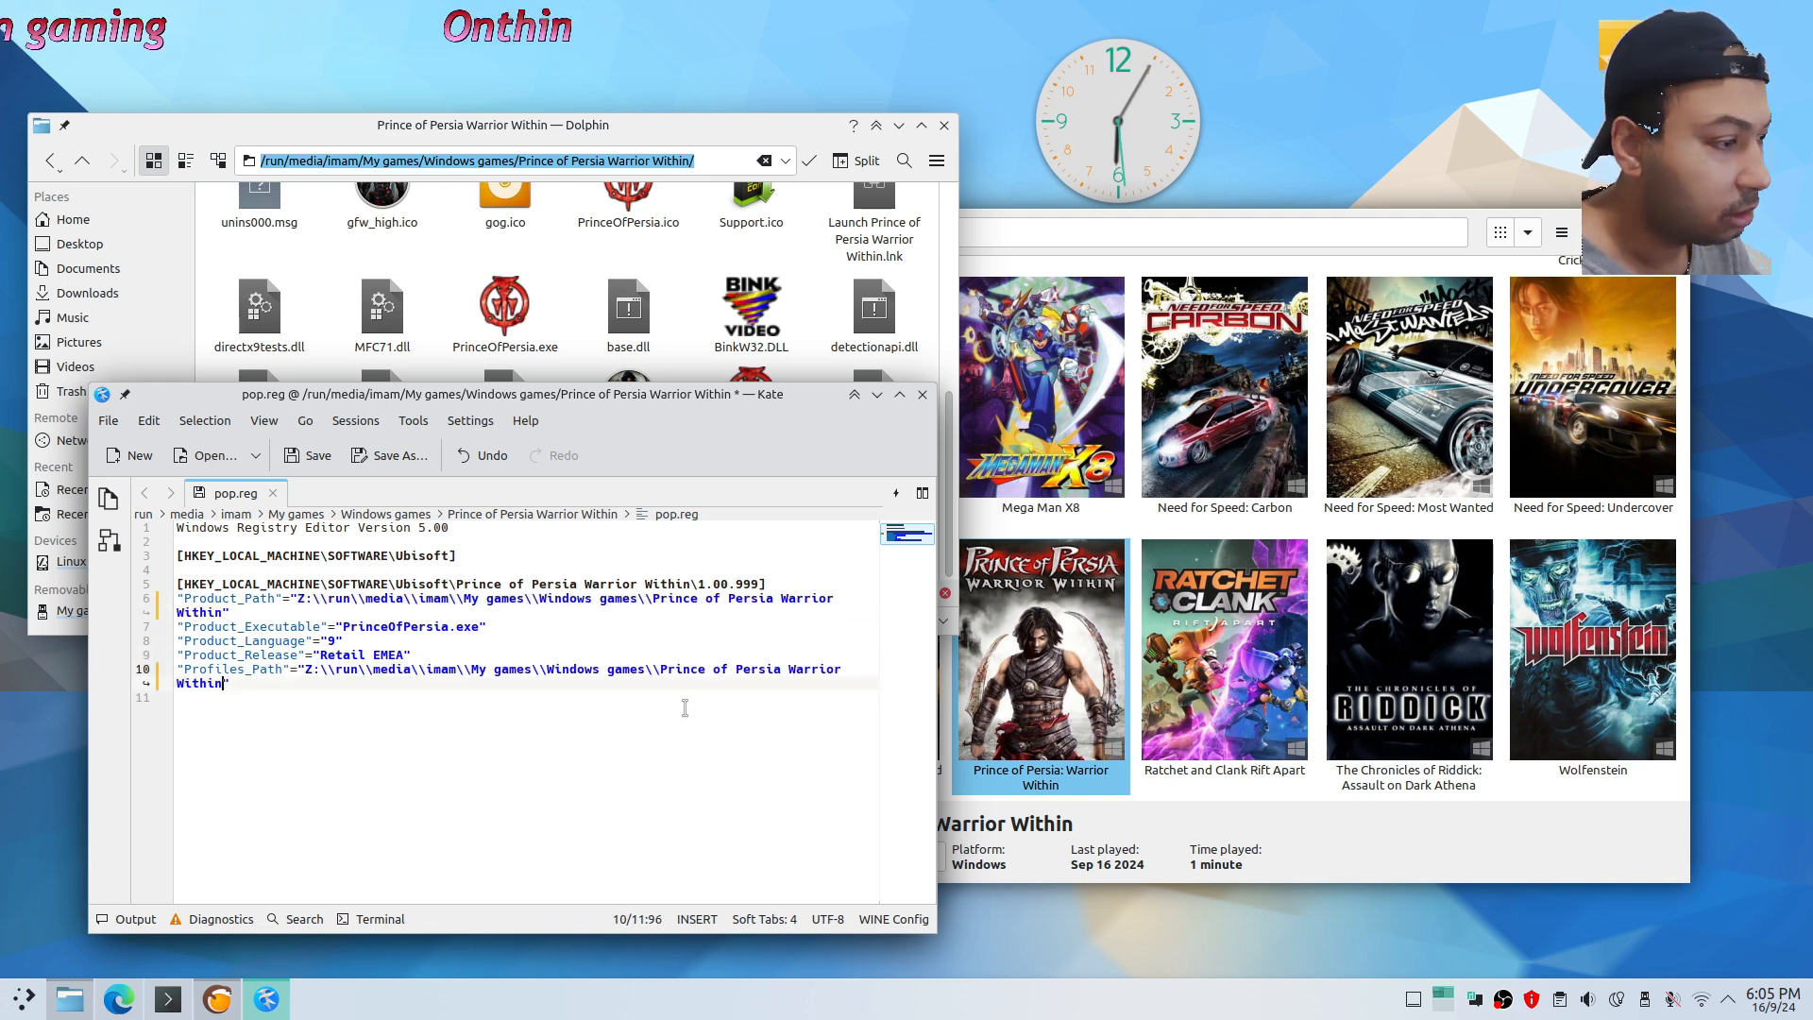
Save the edited pop.reg and close Kate
key("ctrl+s")
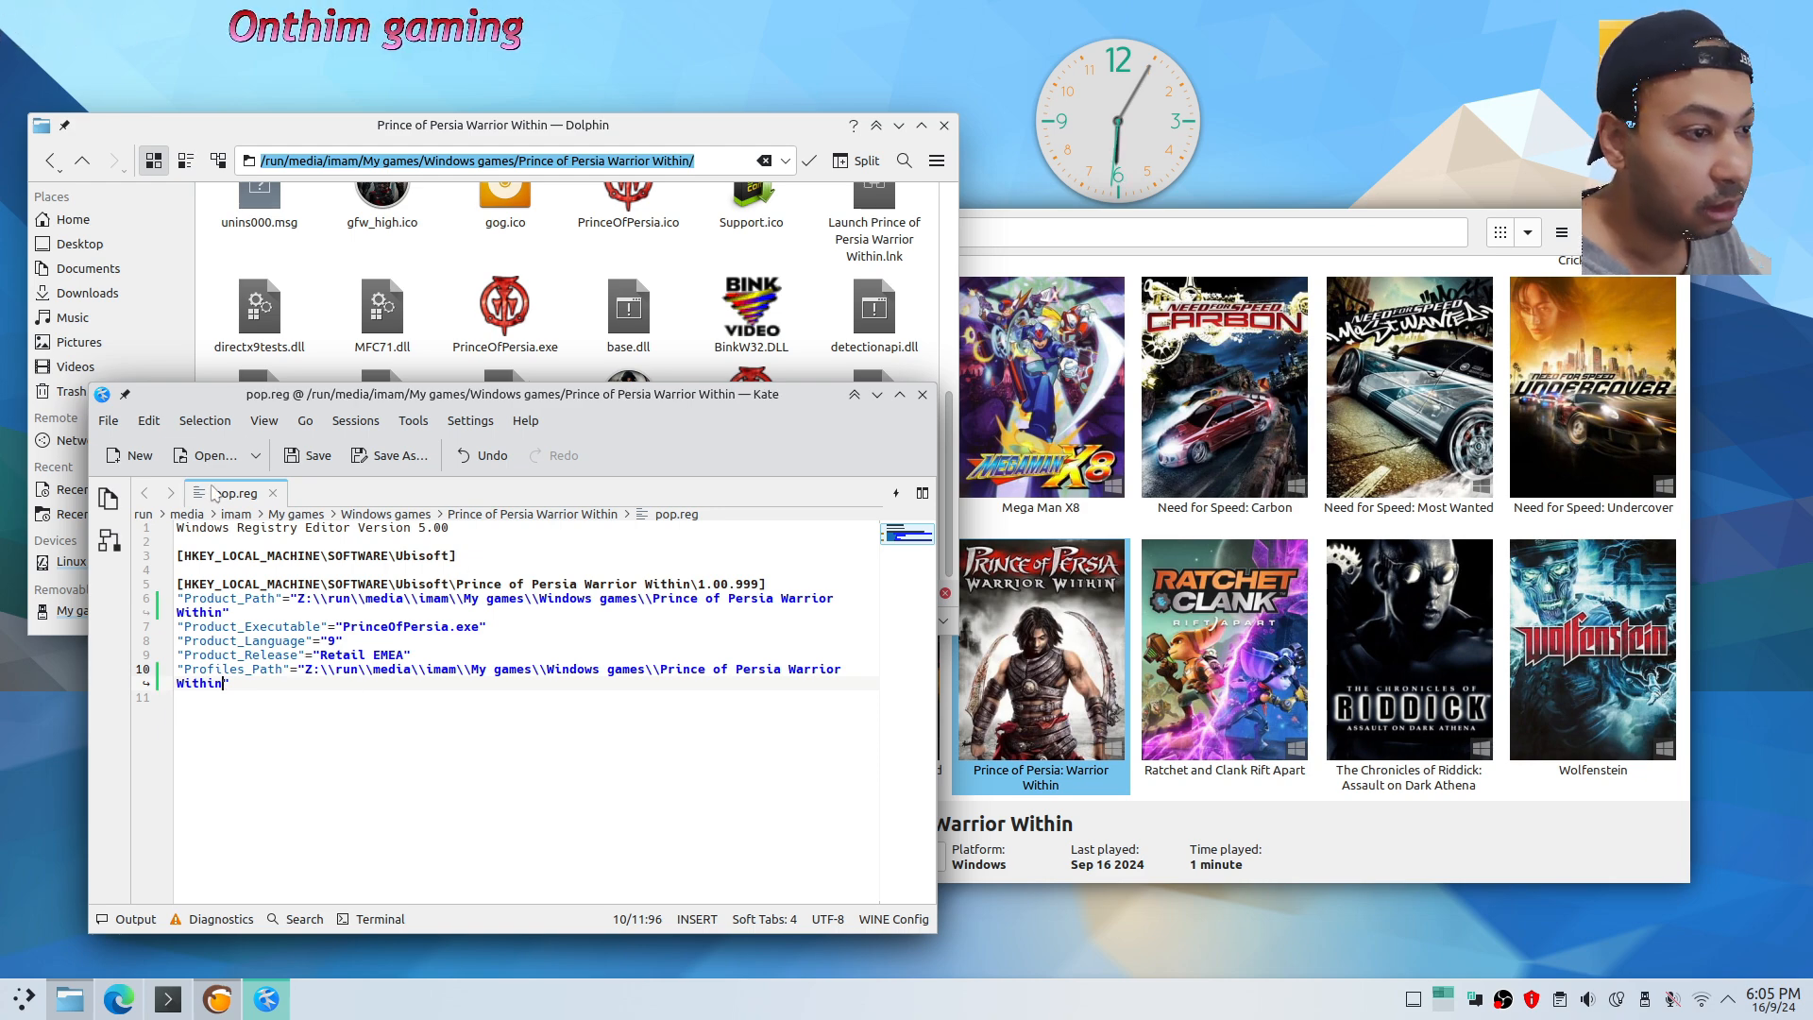
left_click(107, 420)
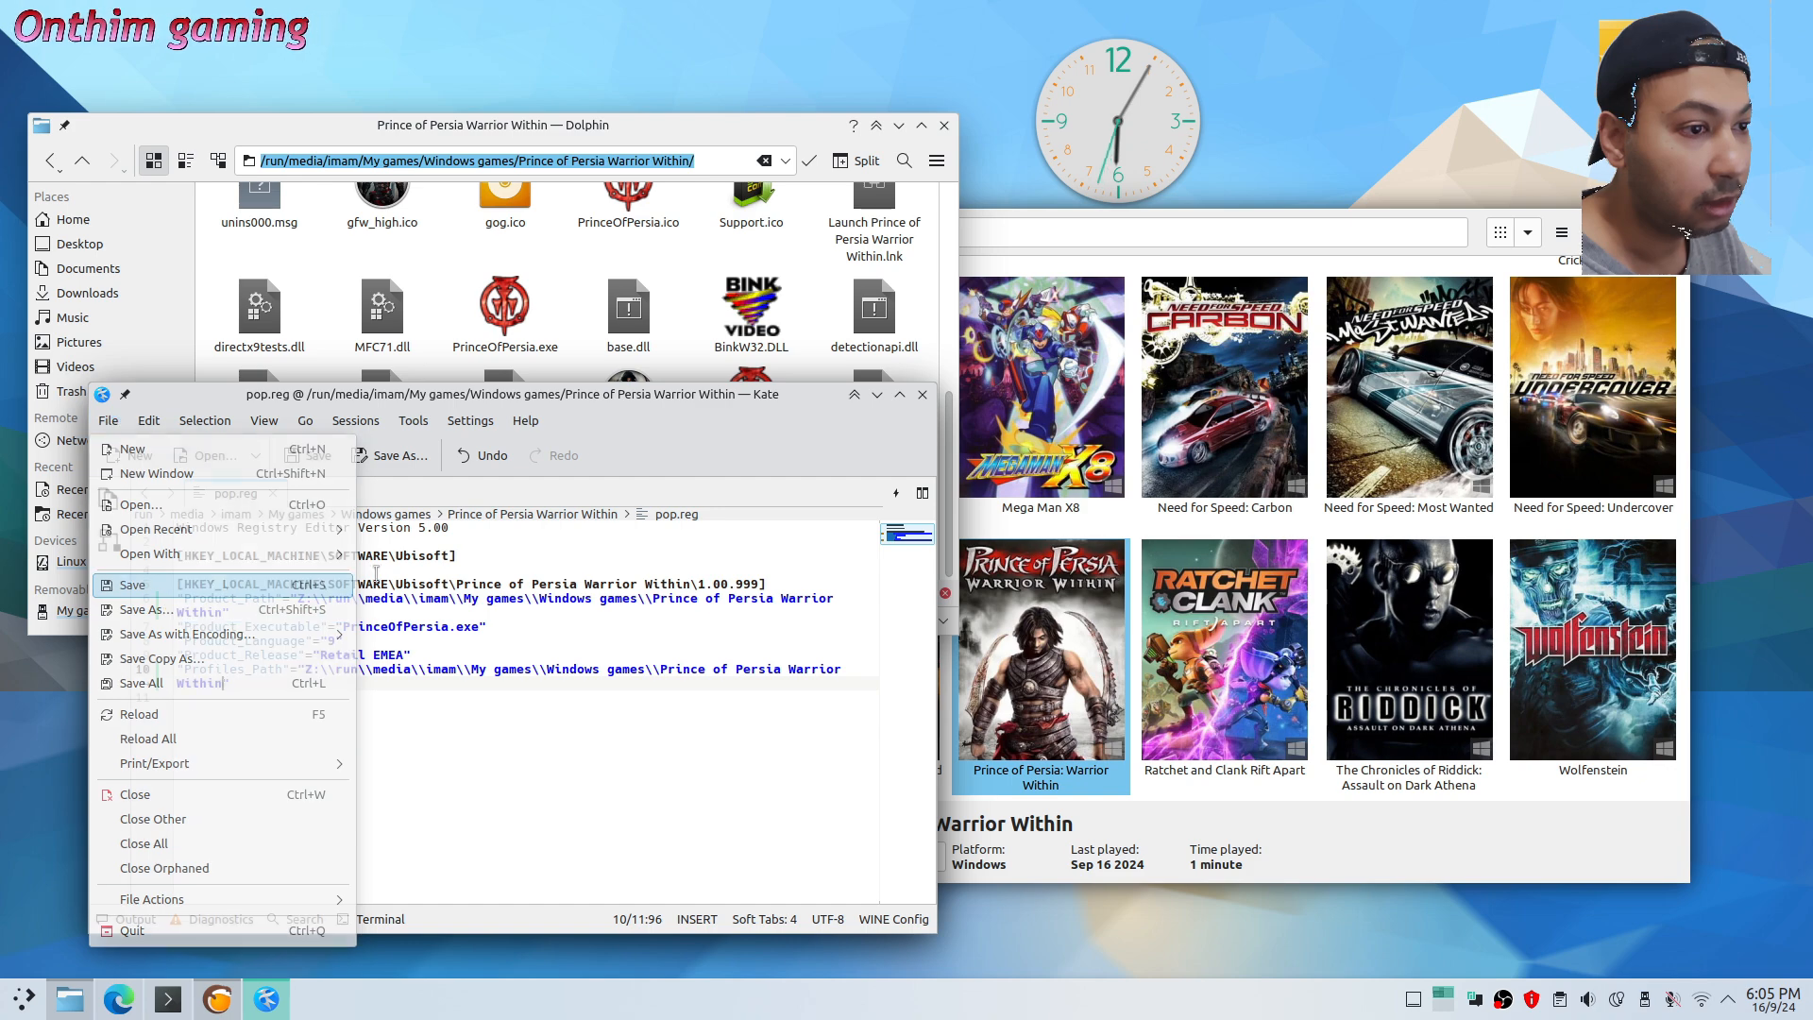
left_click(923, 394)
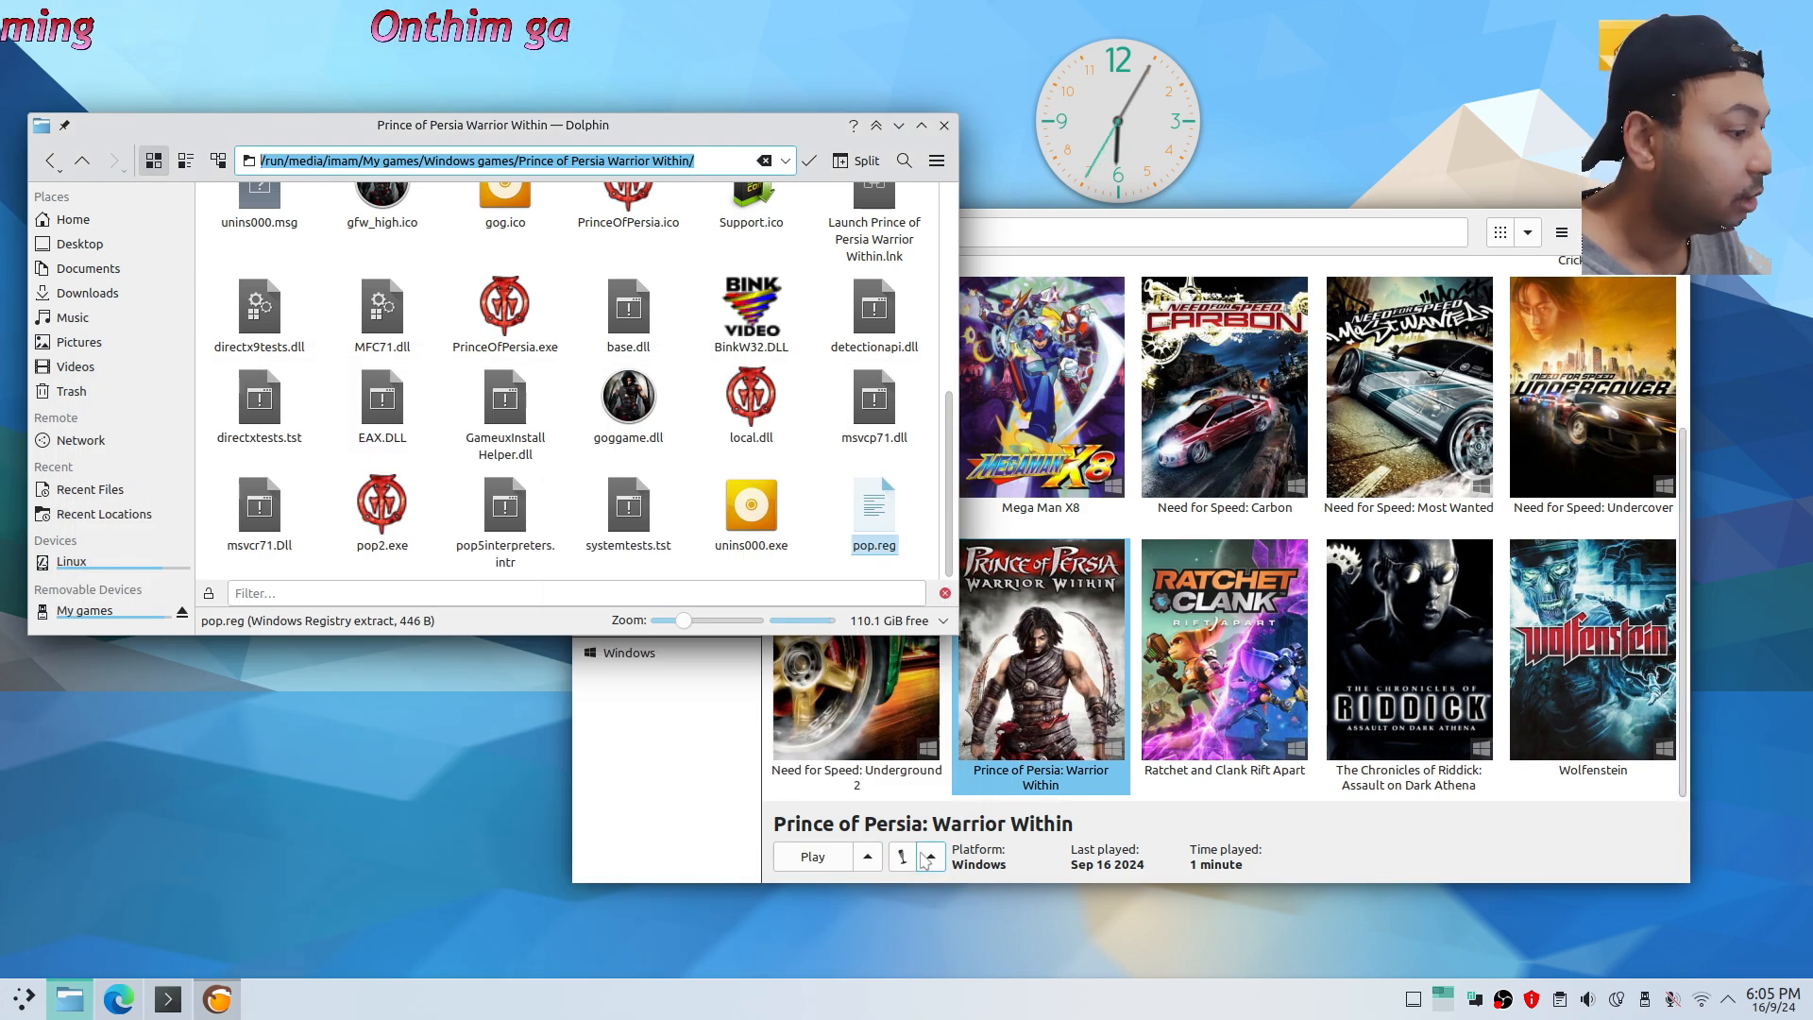
Open the Wine registry for Prince of Persia: Warrior Within from Lutris and start importing a registry file
left_click(925, 859)
left_click(961, 678)
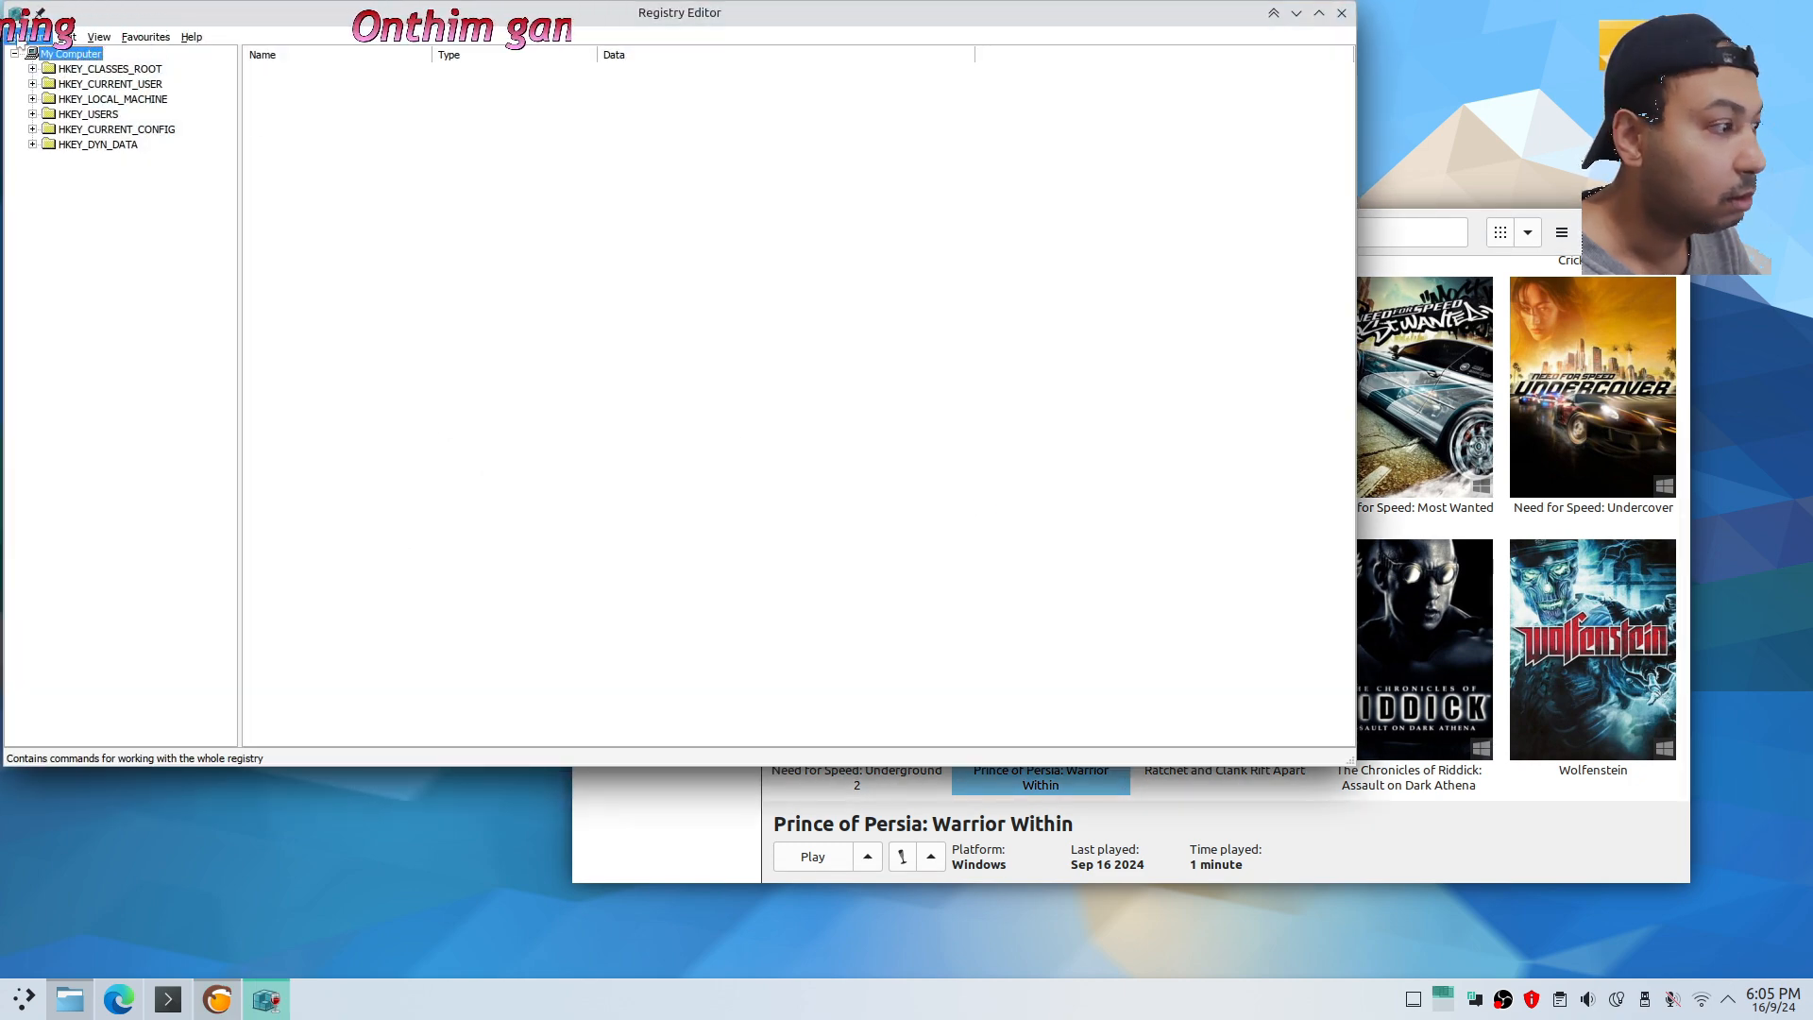
left_click(22, 38)
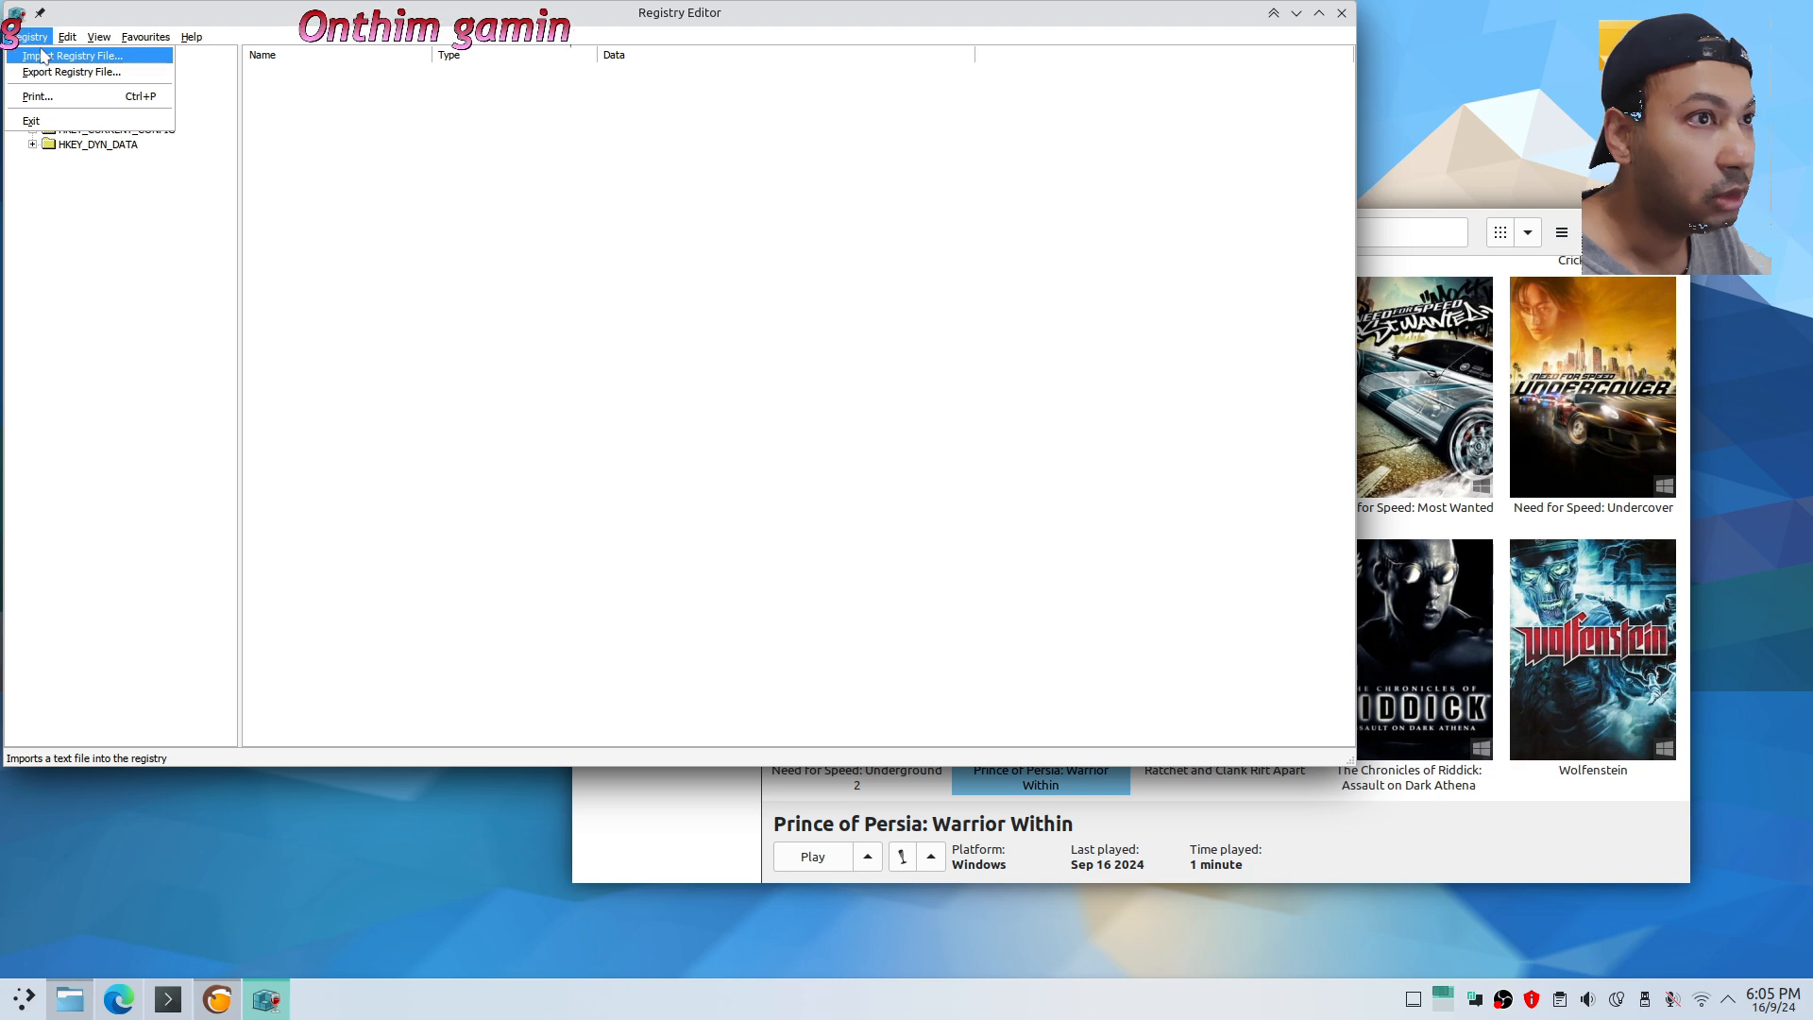
left_click(518, 264)
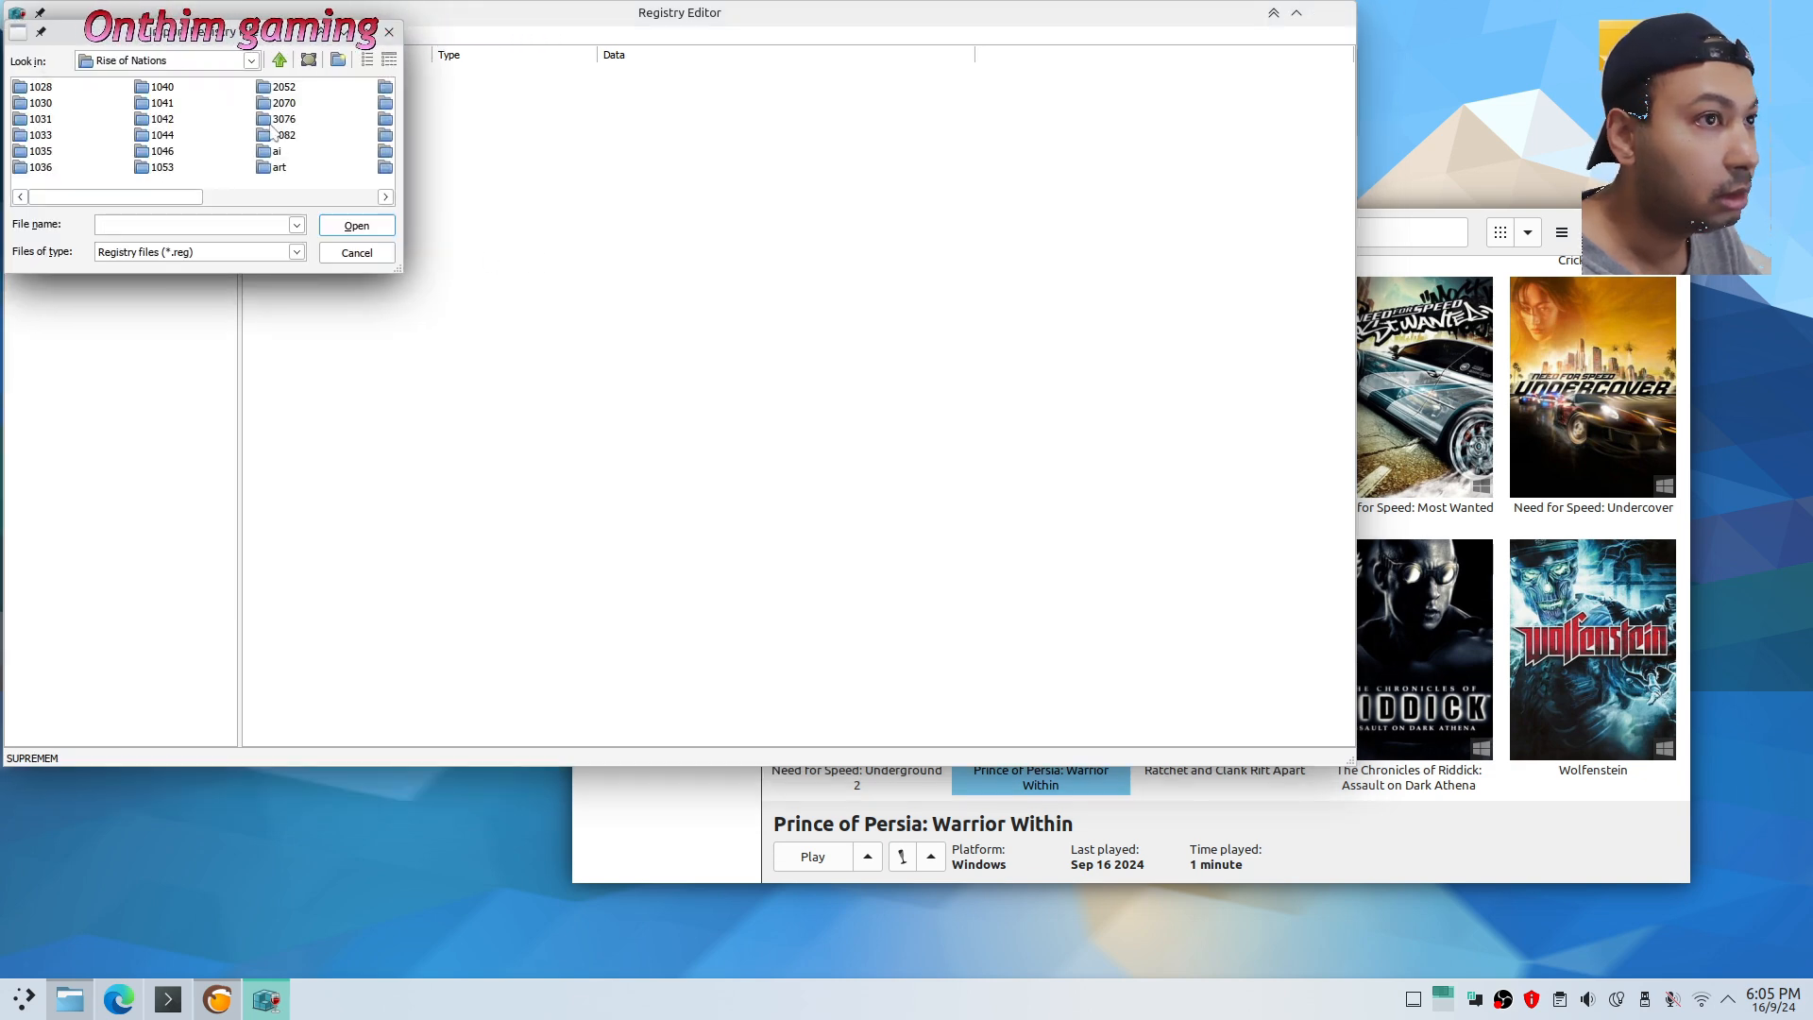
Import pop.reg from the Prince of Persia Warrior Within folder in Windows games and close the Registry Editor
left_click(287, 62)
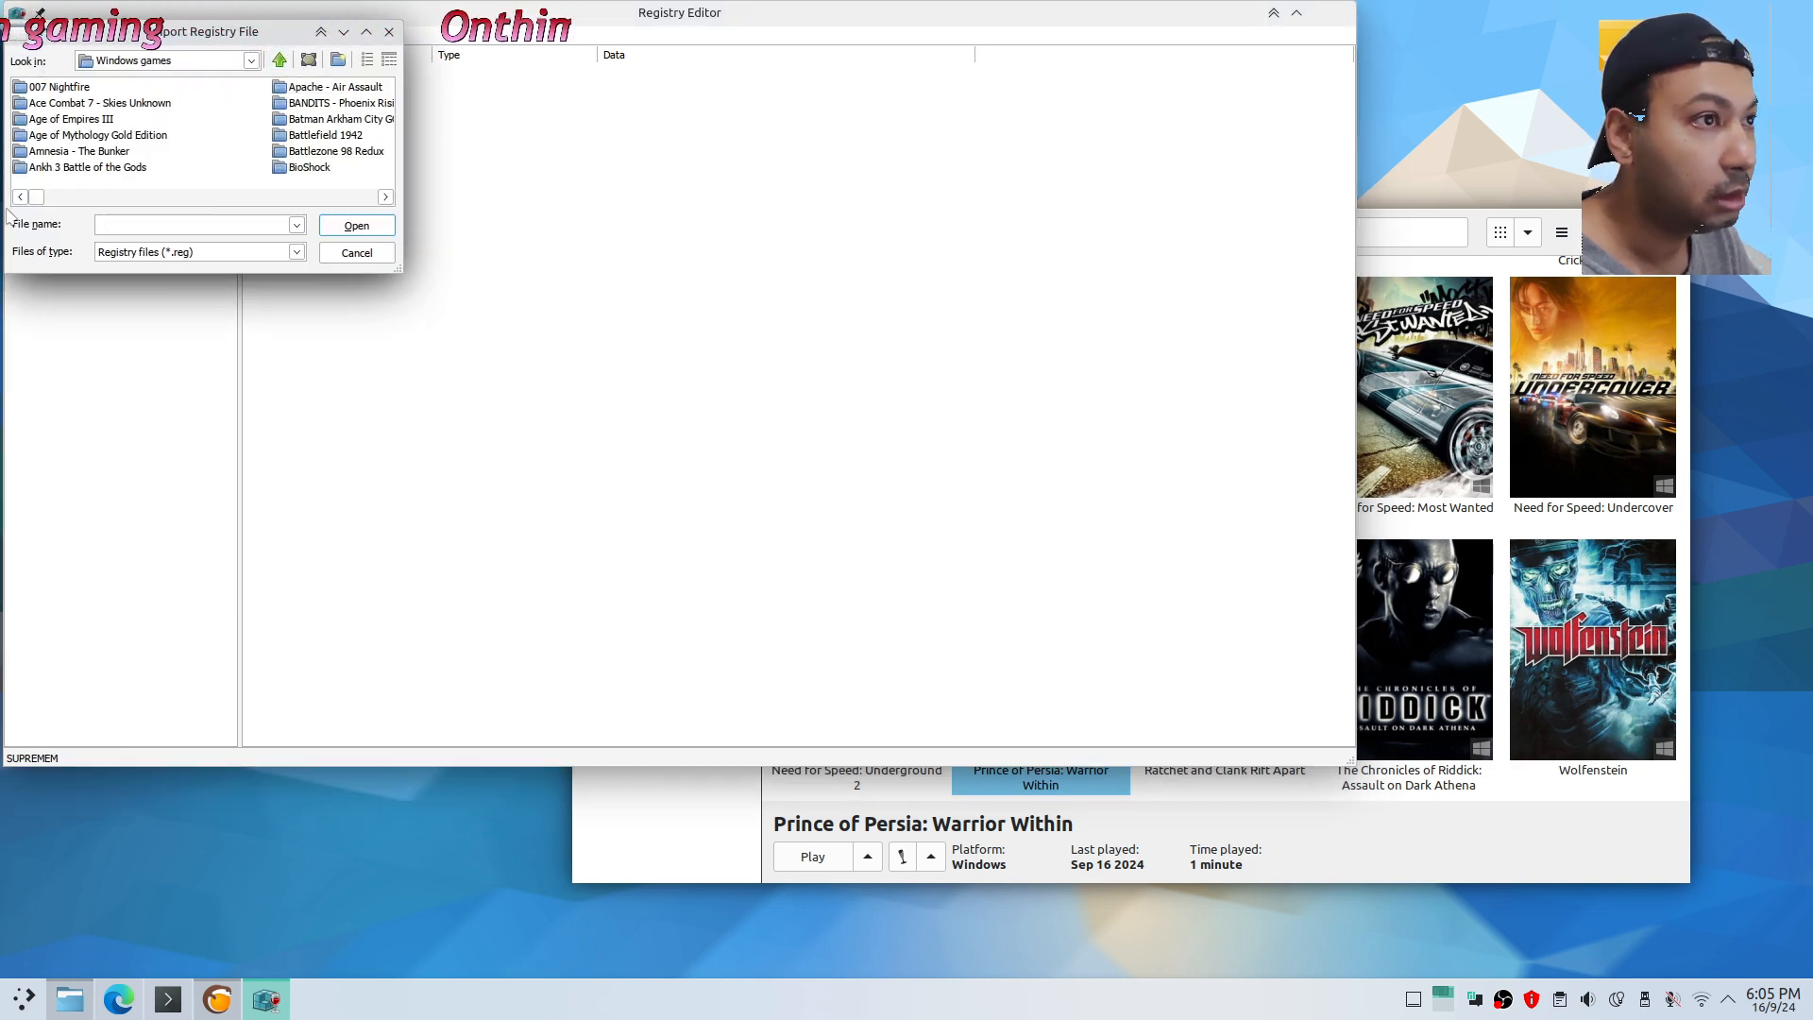
left_click_drag(42, 196, 250, 204)
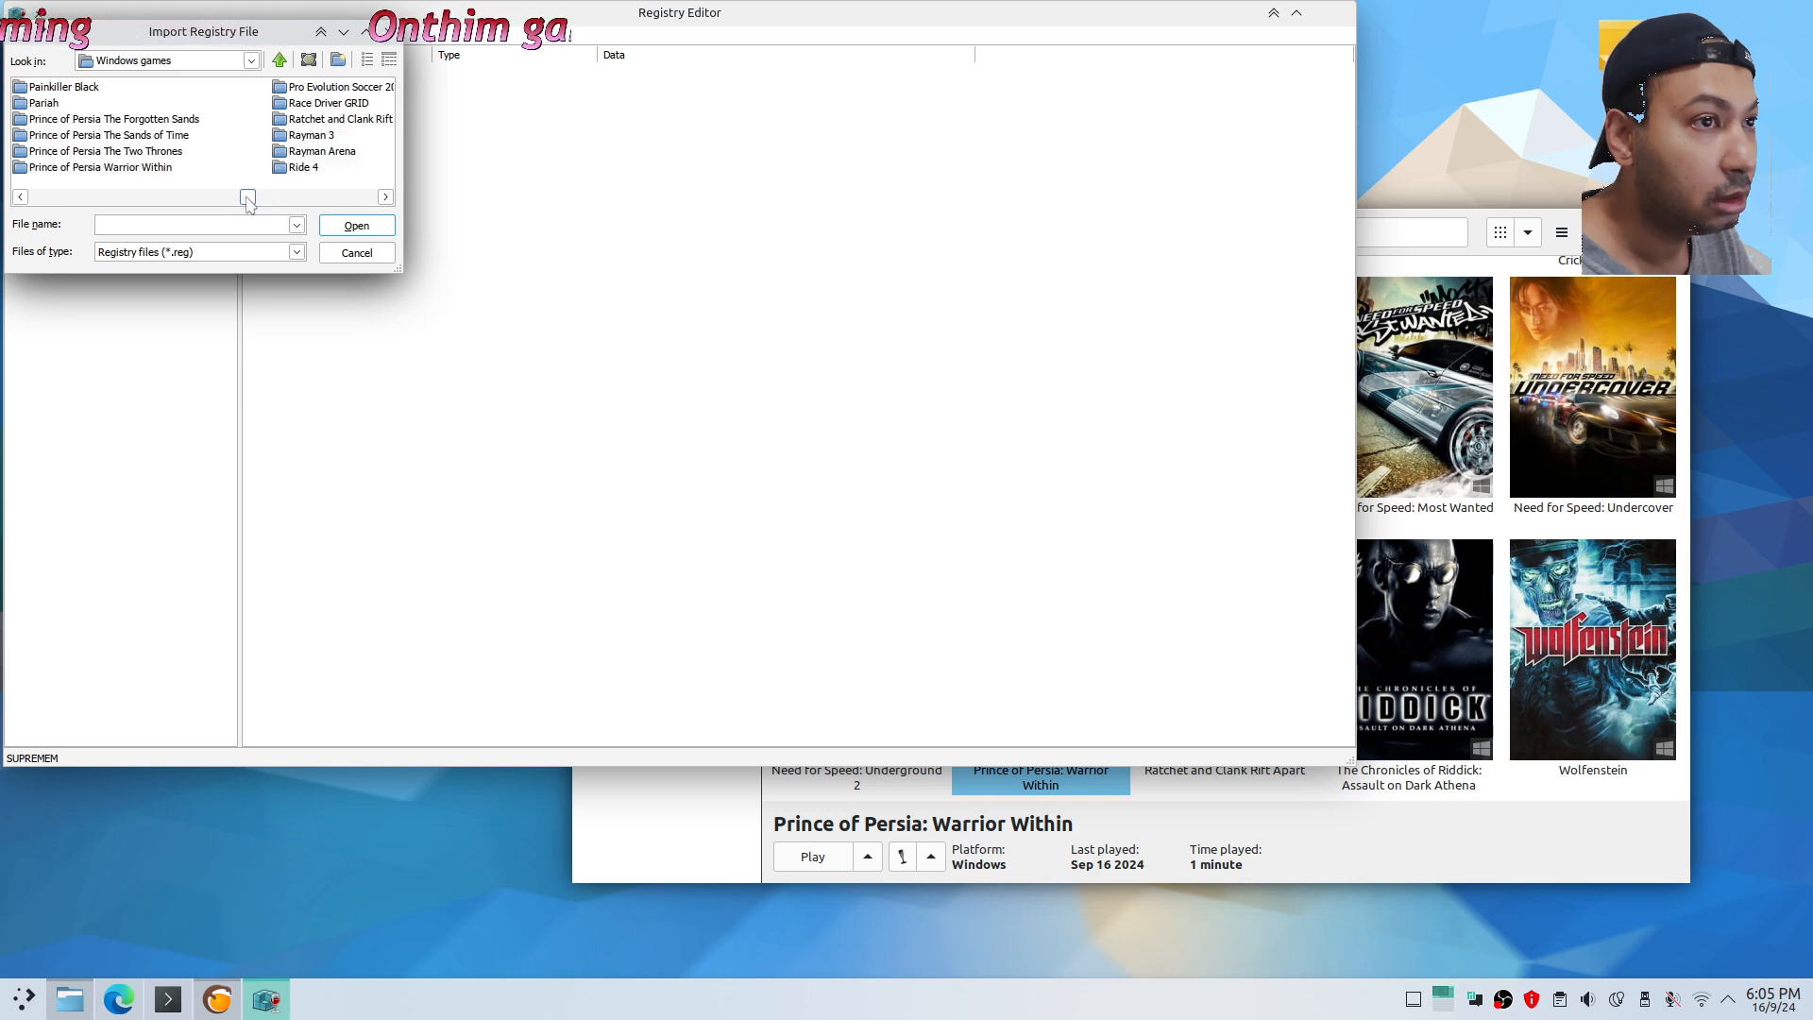
double_click(172, 170)
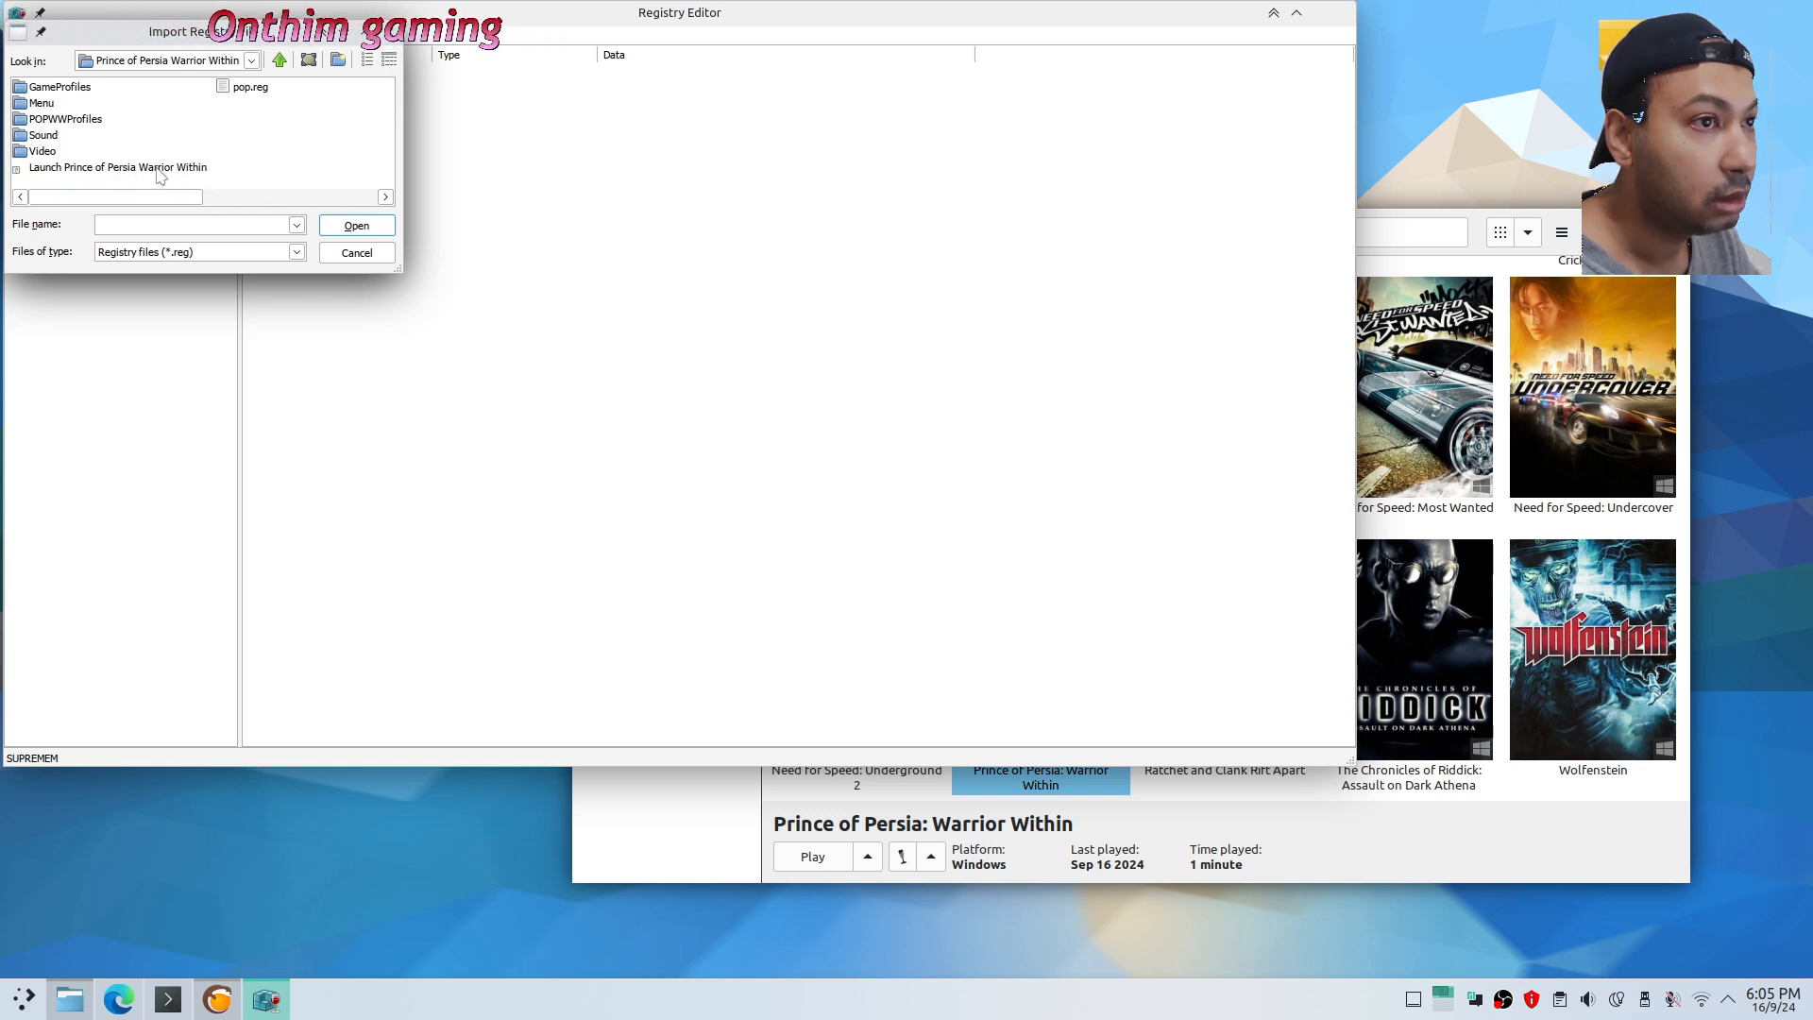
left_click(264, 94)
left_click(357, 225)
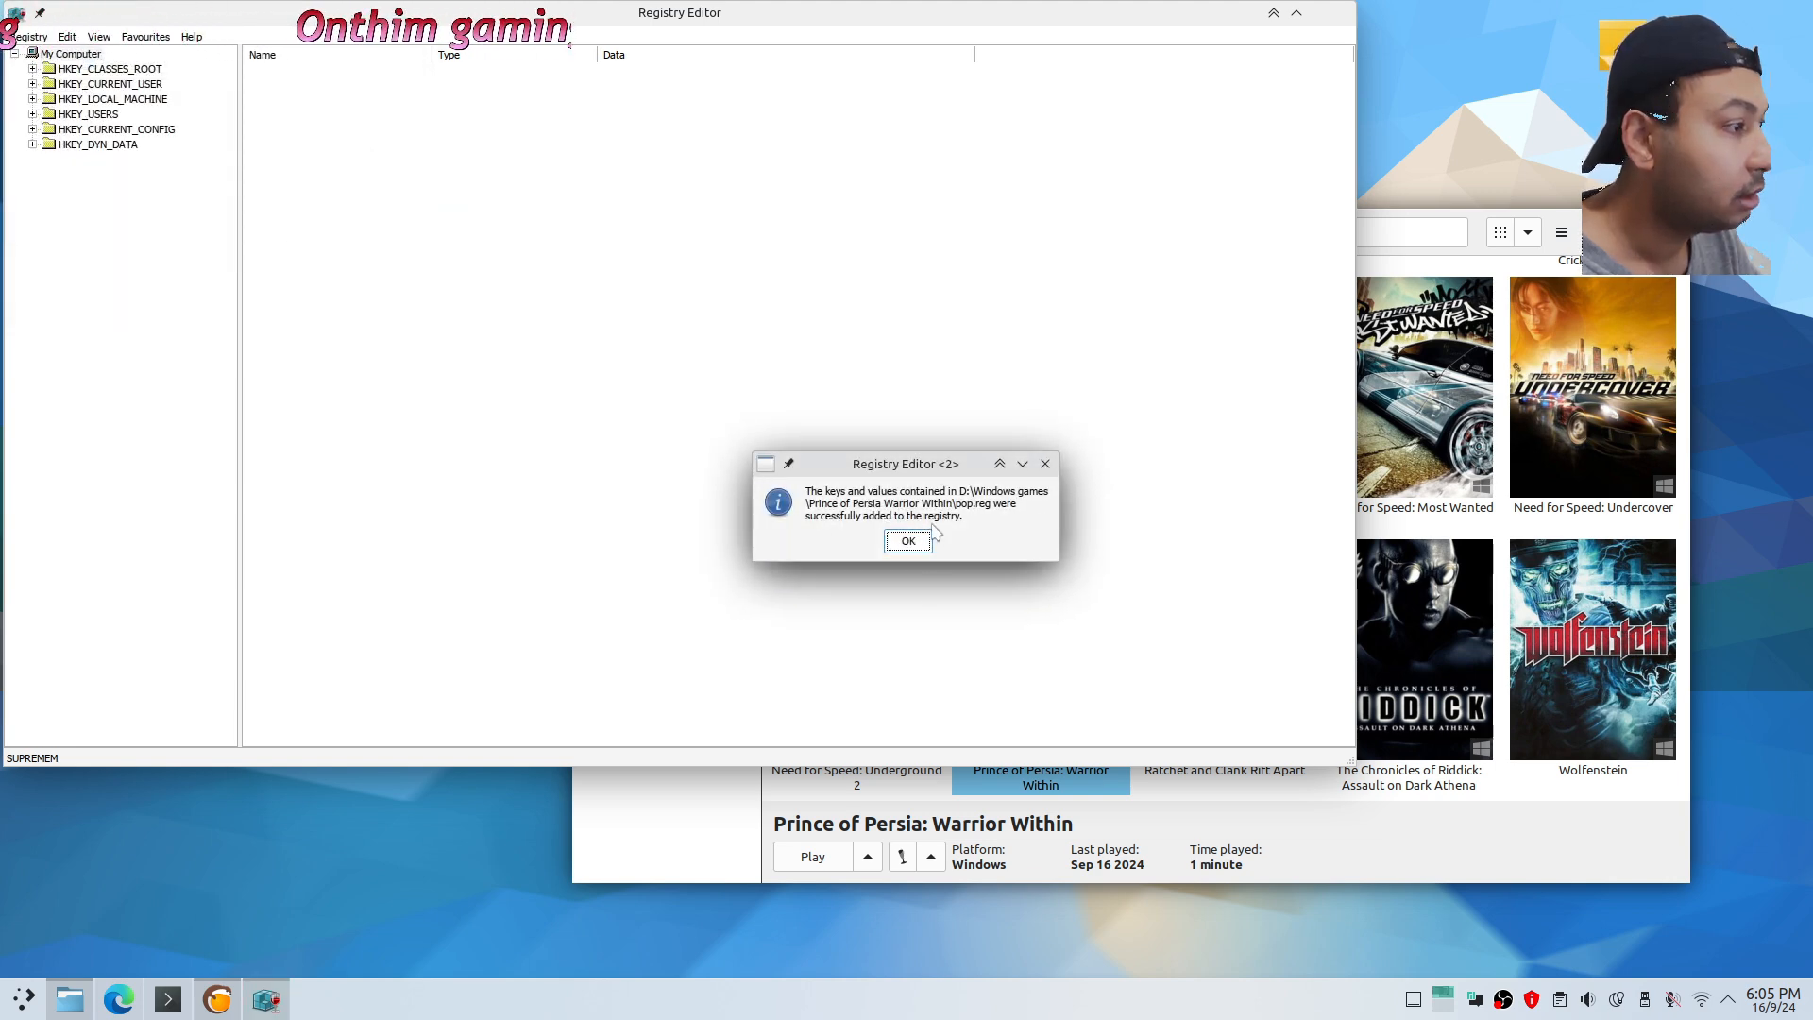
left_click(909, 541)
left_click(1341, 13)
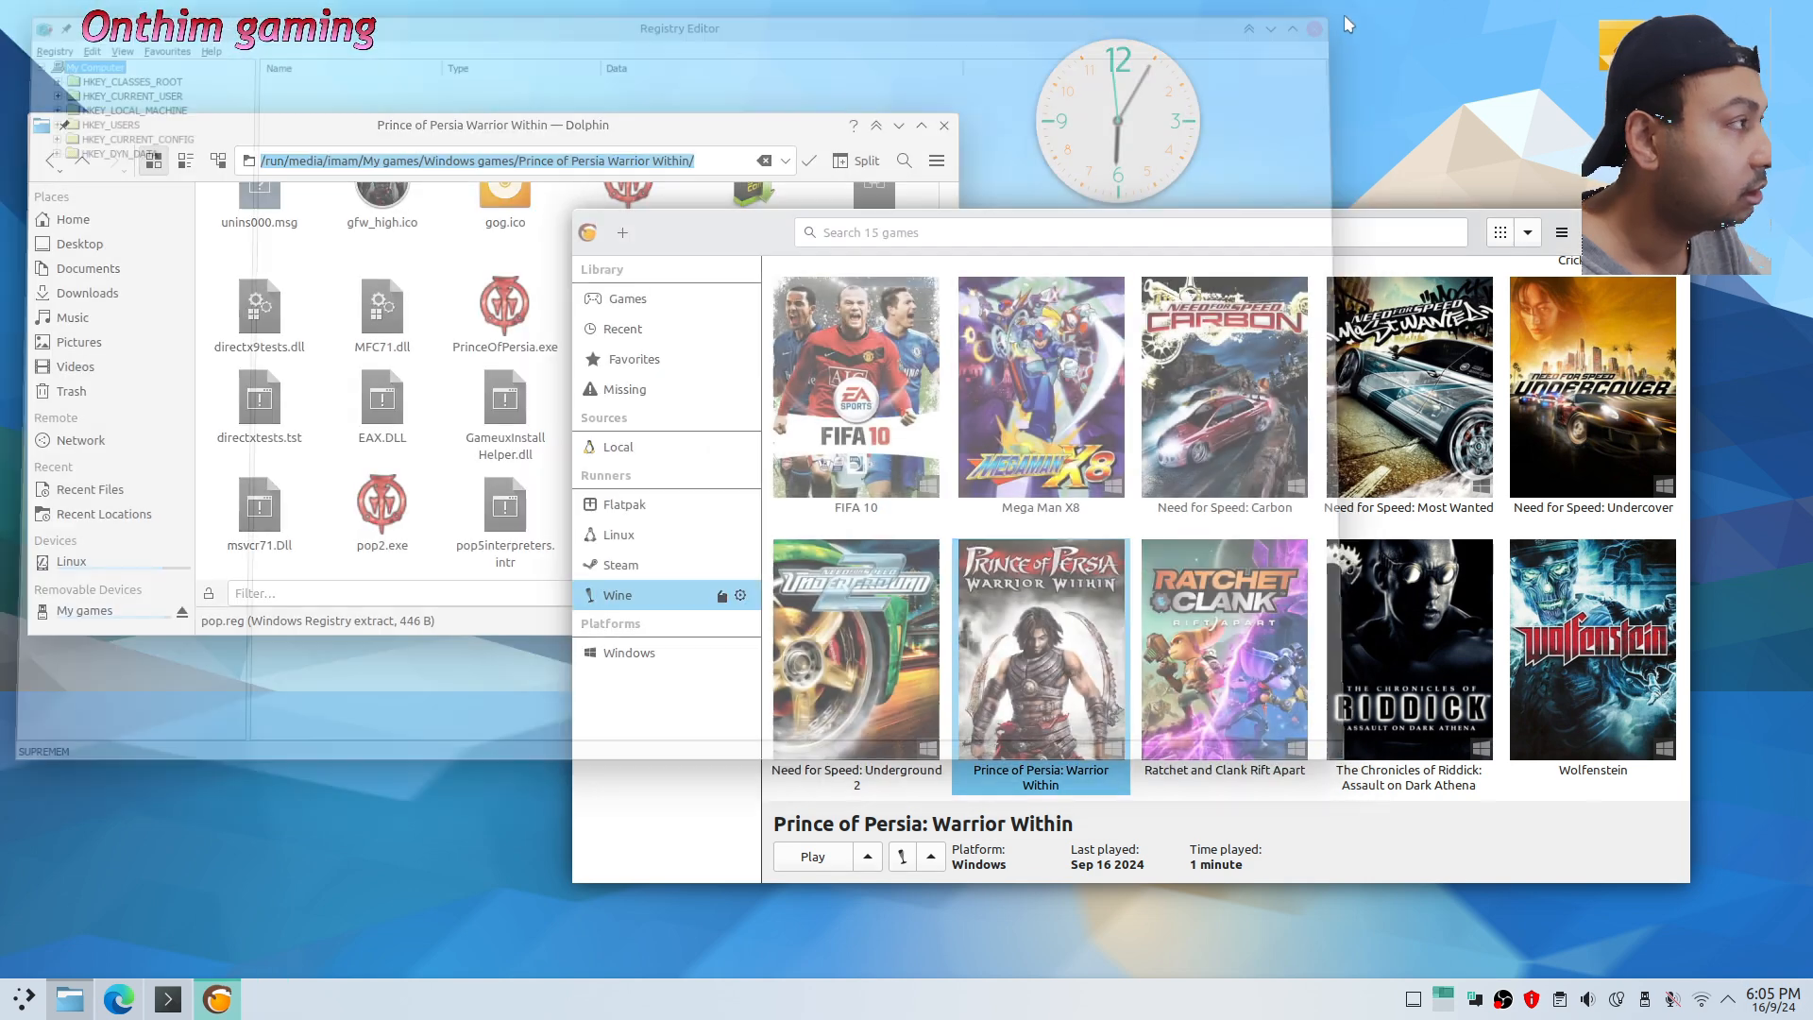
Run Prince of Persia: Warrior Within and launch the game from its Configuration Utility, accepting the minimum requirements warning
left_click(816, 854)
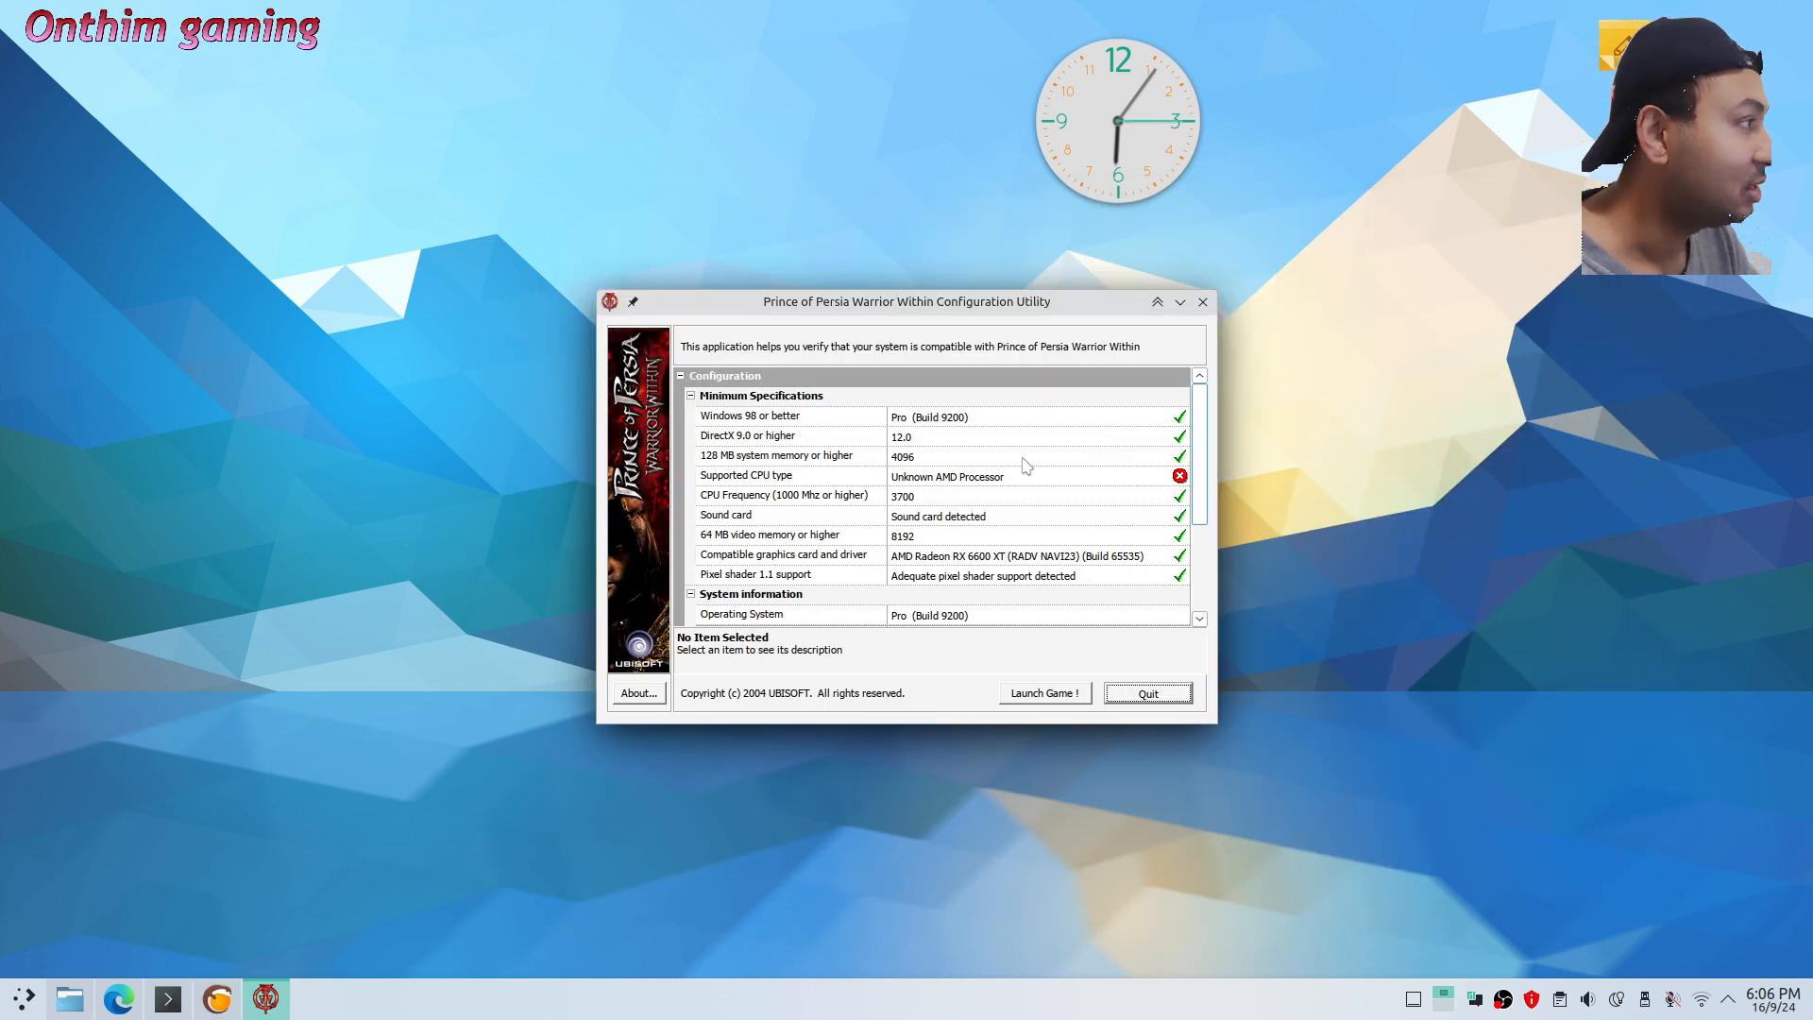
left_click_drag(907, 305, 827, 332)
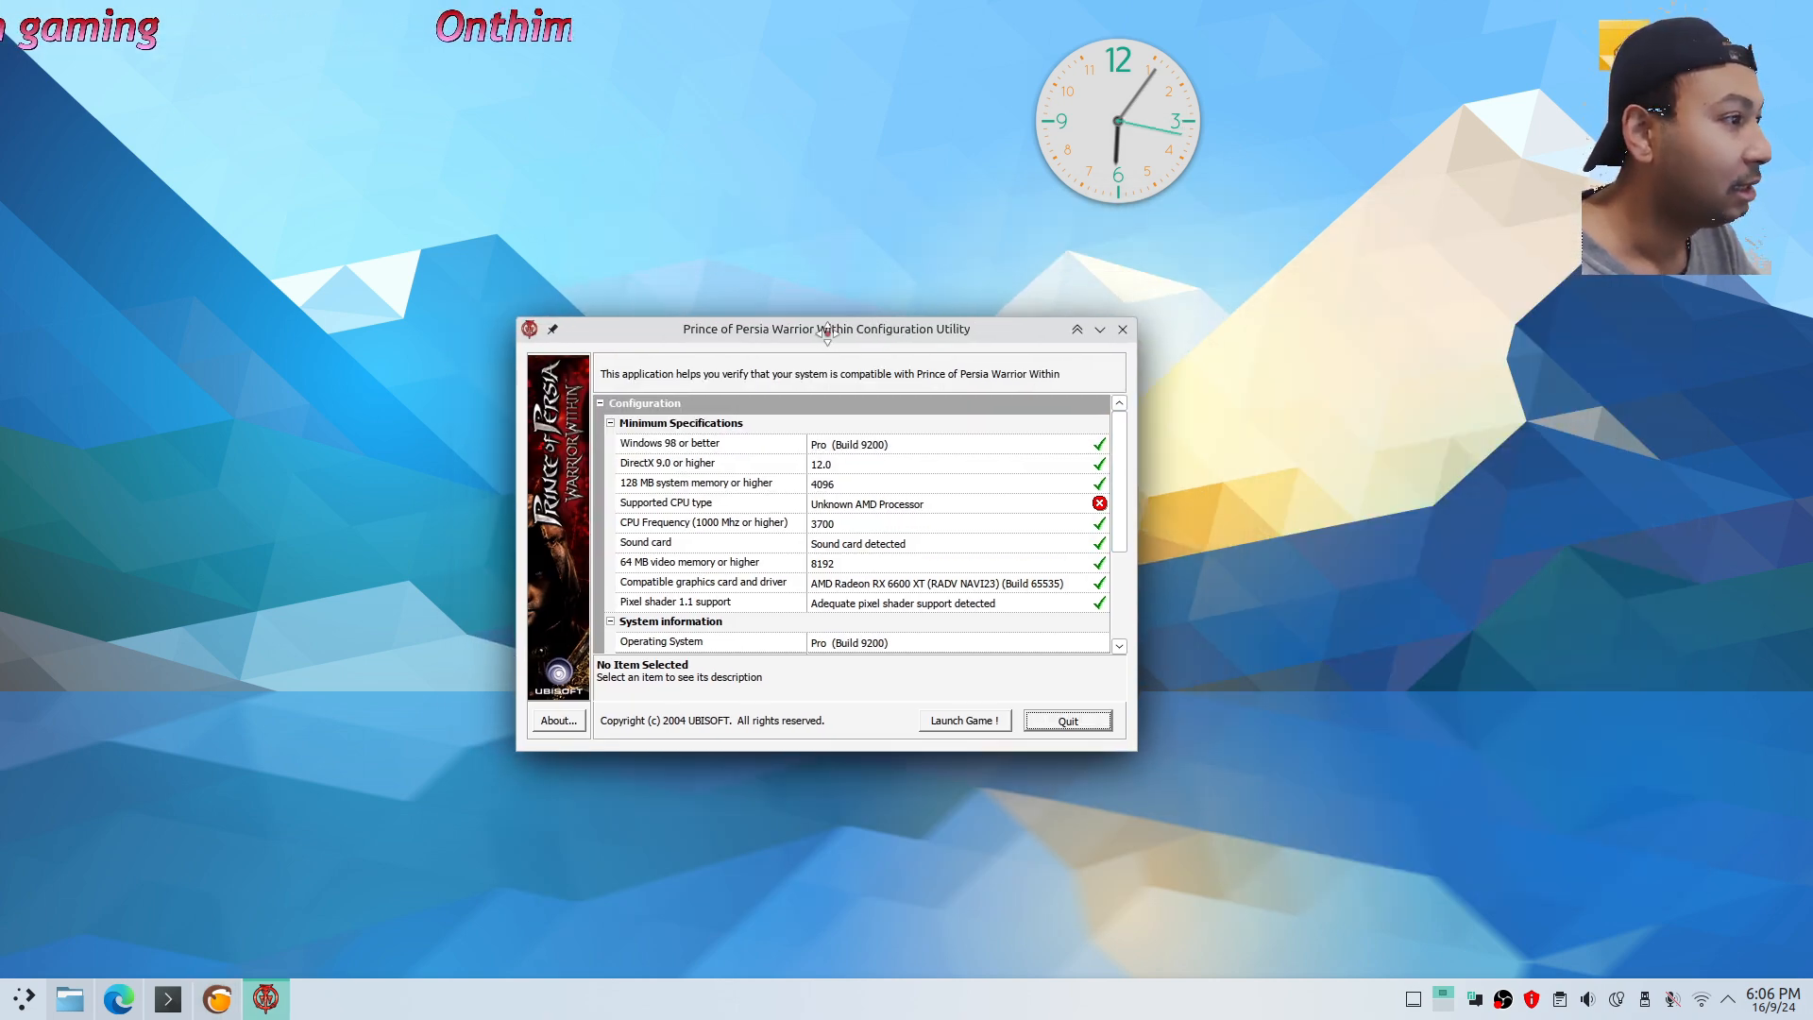
left_click(957, 722)
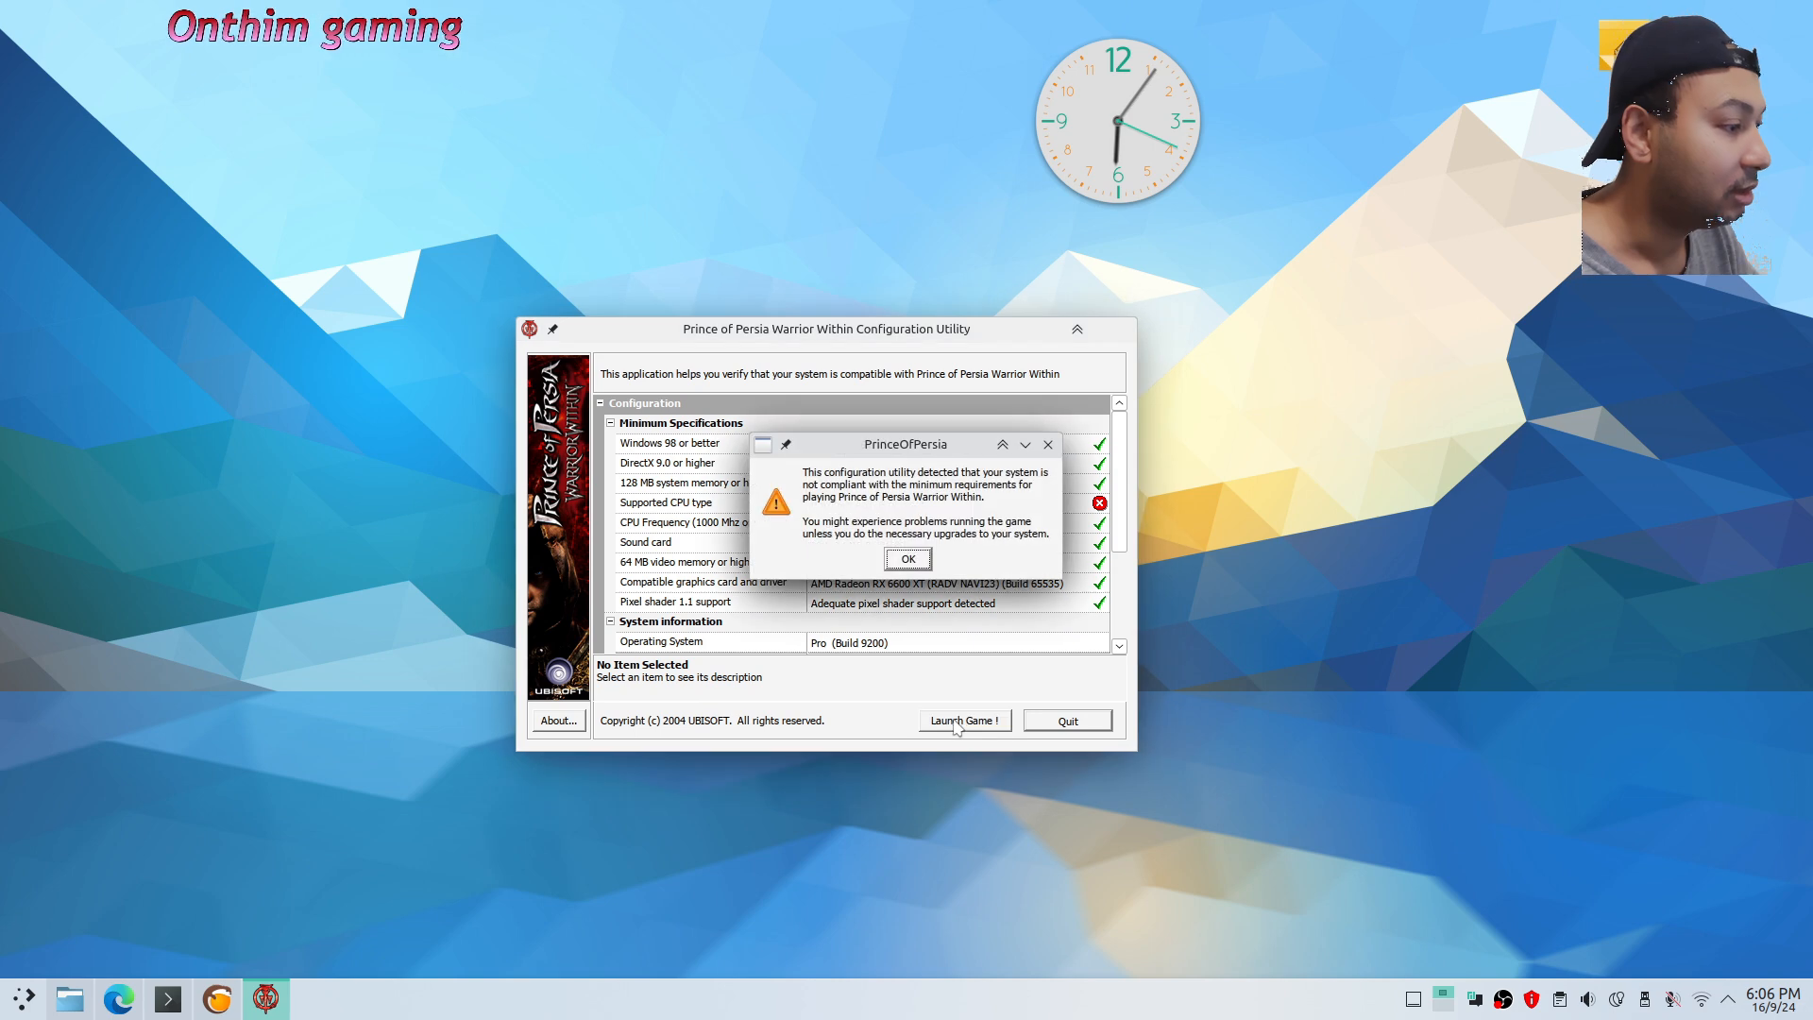
left_click(908, 560)
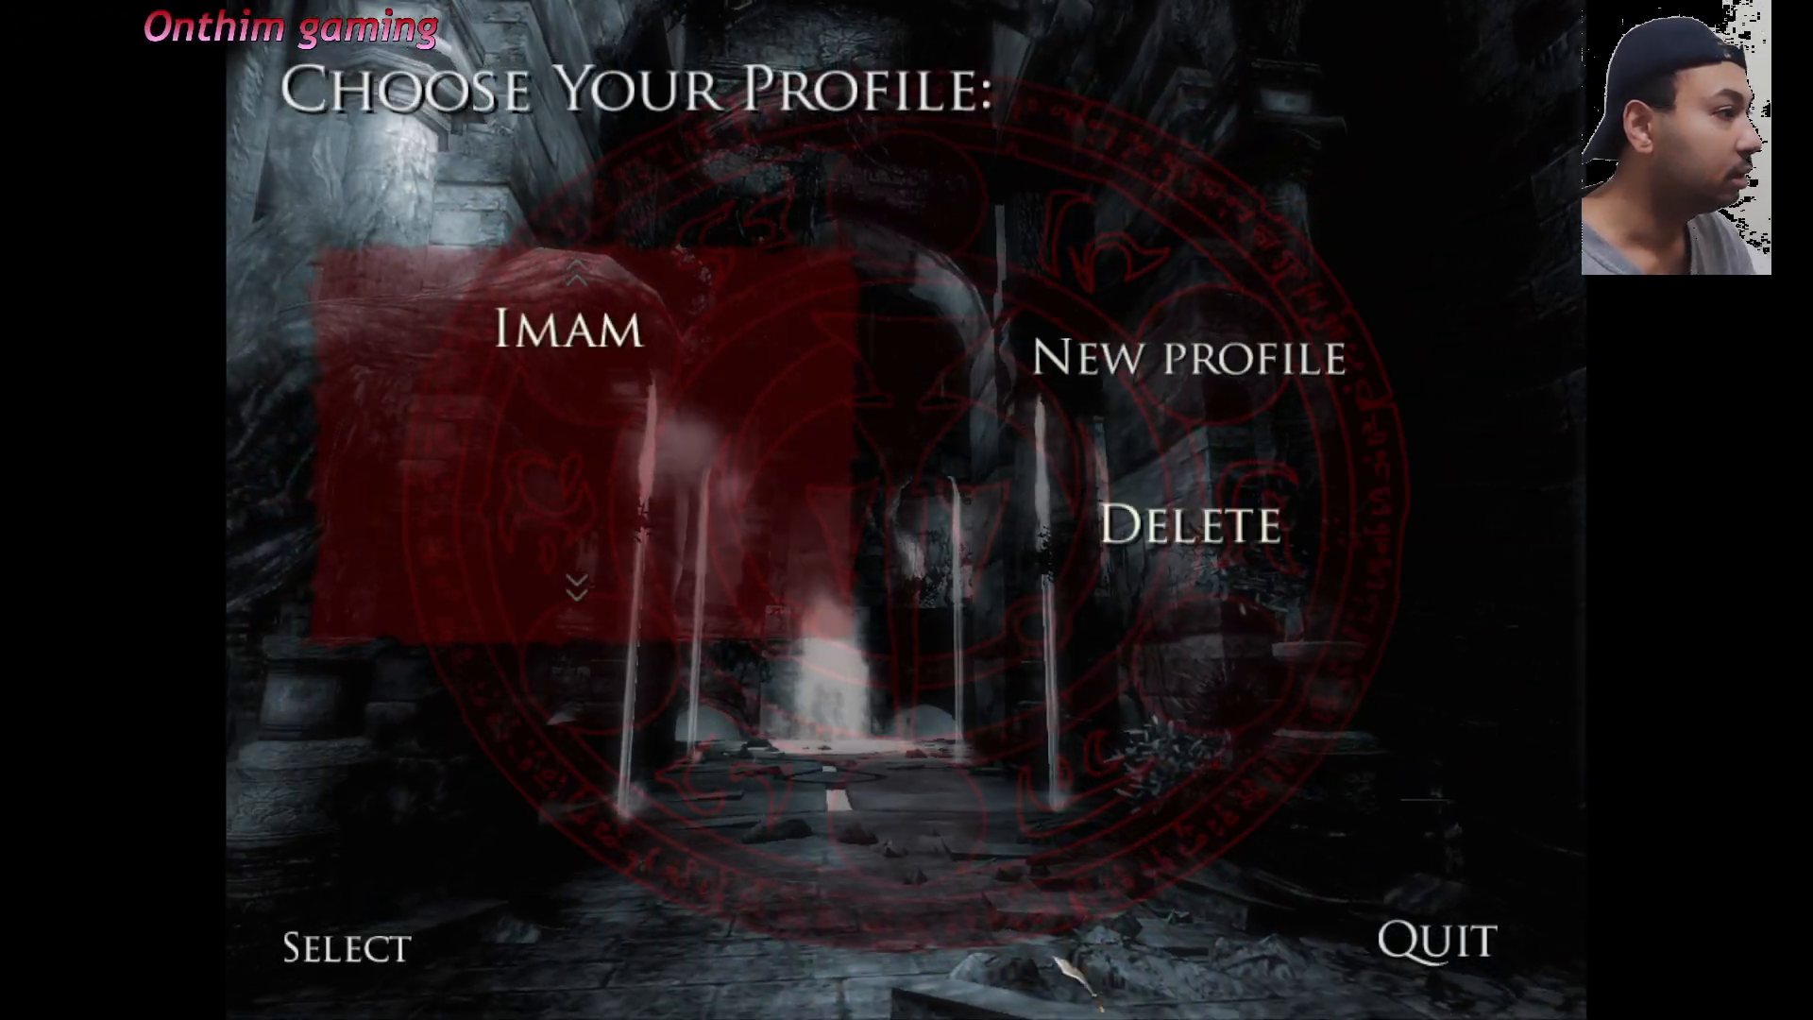
Select the existing player profile and open the graphics settings in the game's options
left_click(312, 961)
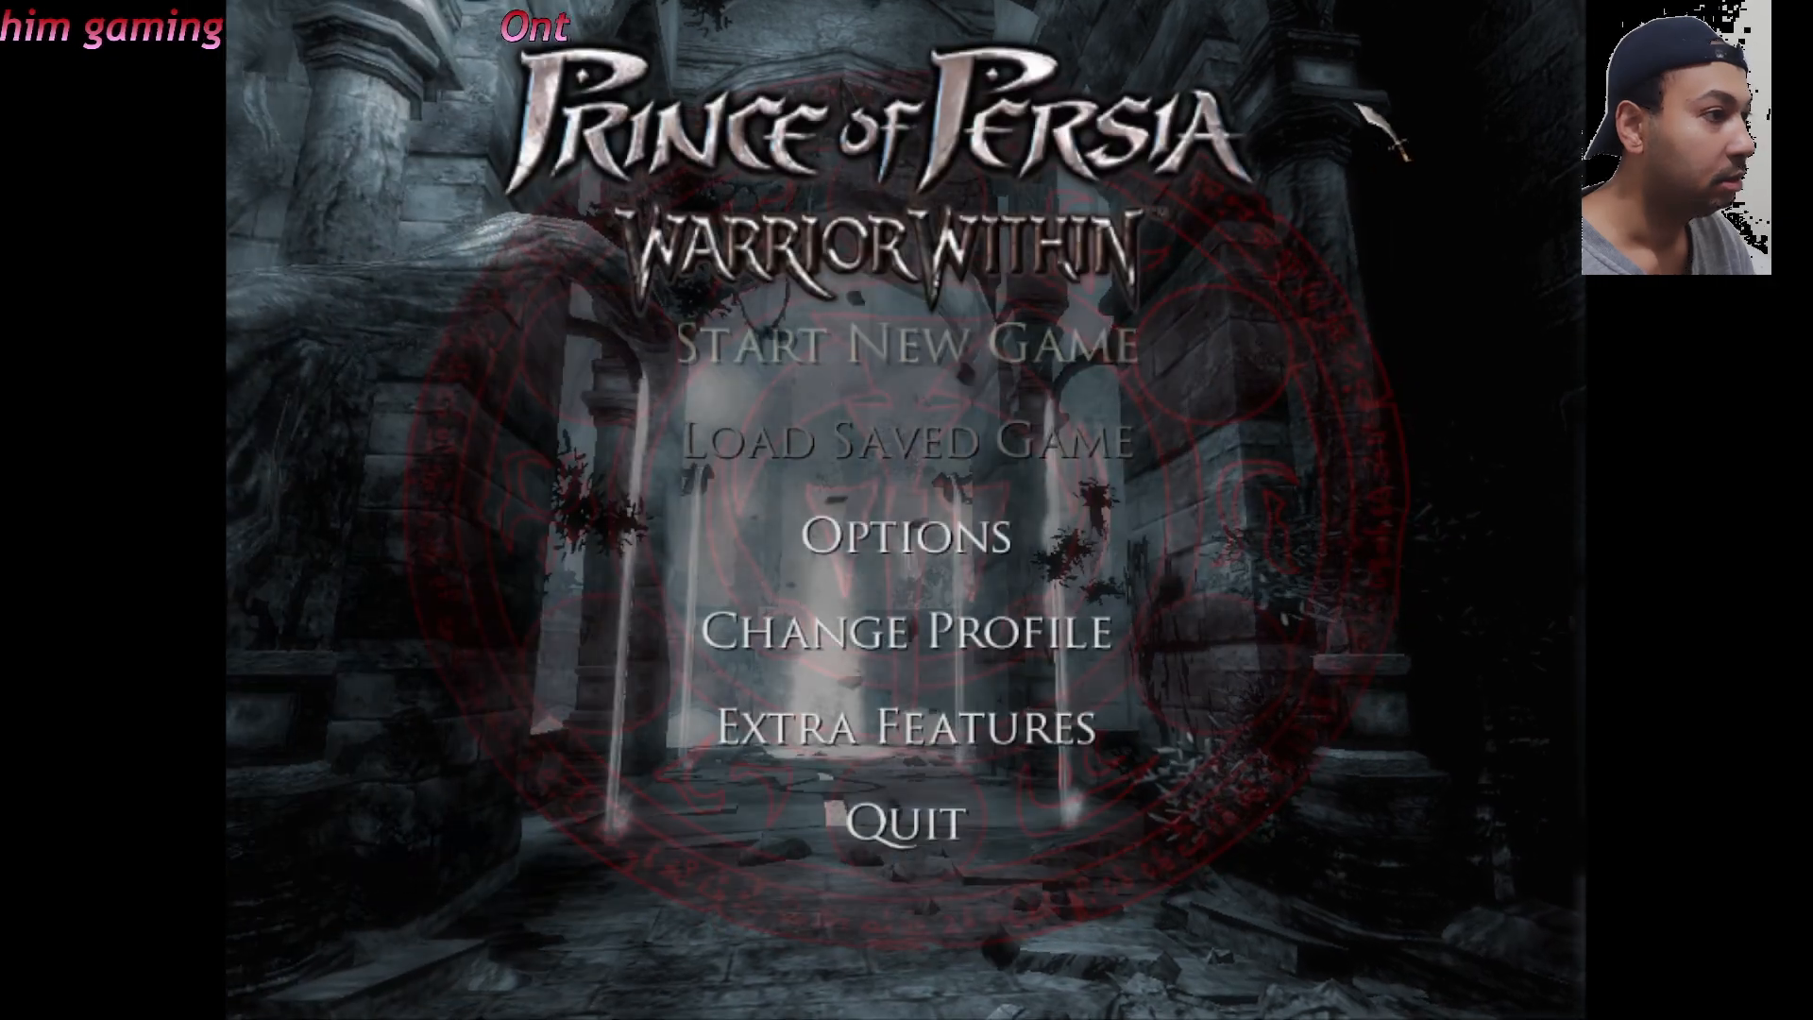
left_click(897, 535)
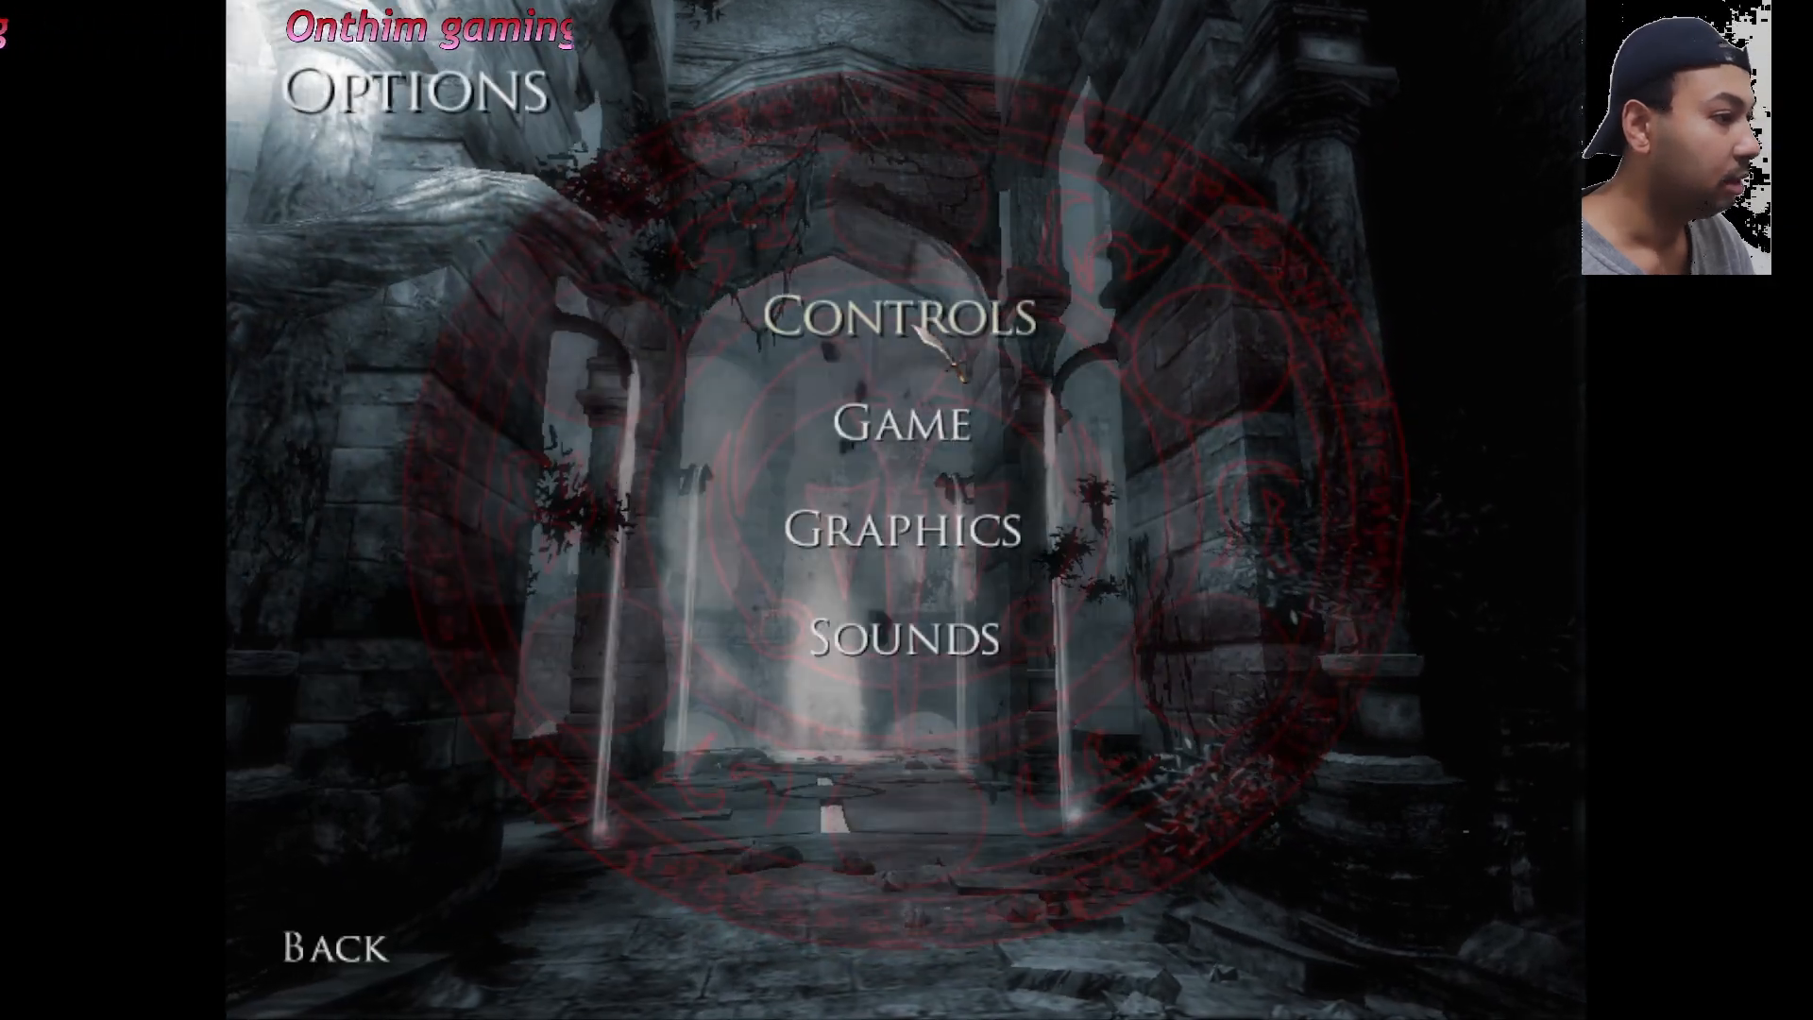
left_click(895, 542)
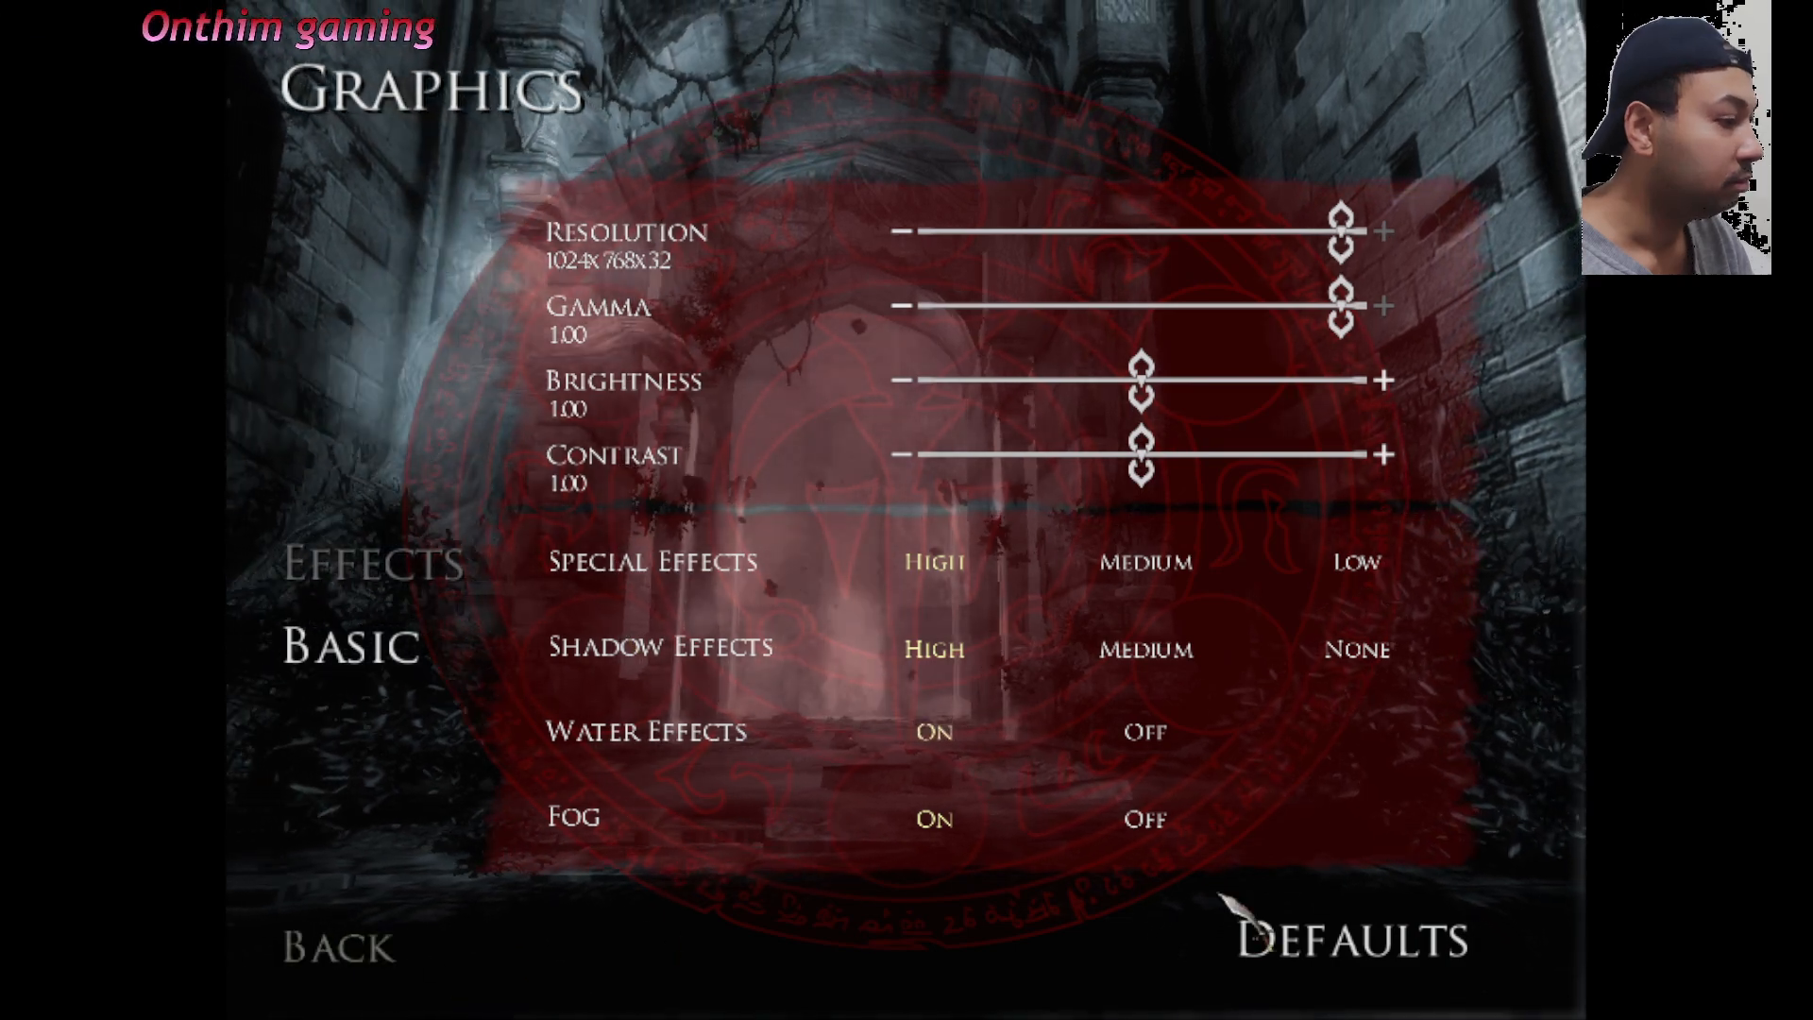
Examine the basic graphics settings, leave them by answering the prompt about changes, and return to the game's main menu
left_click(402, 644)
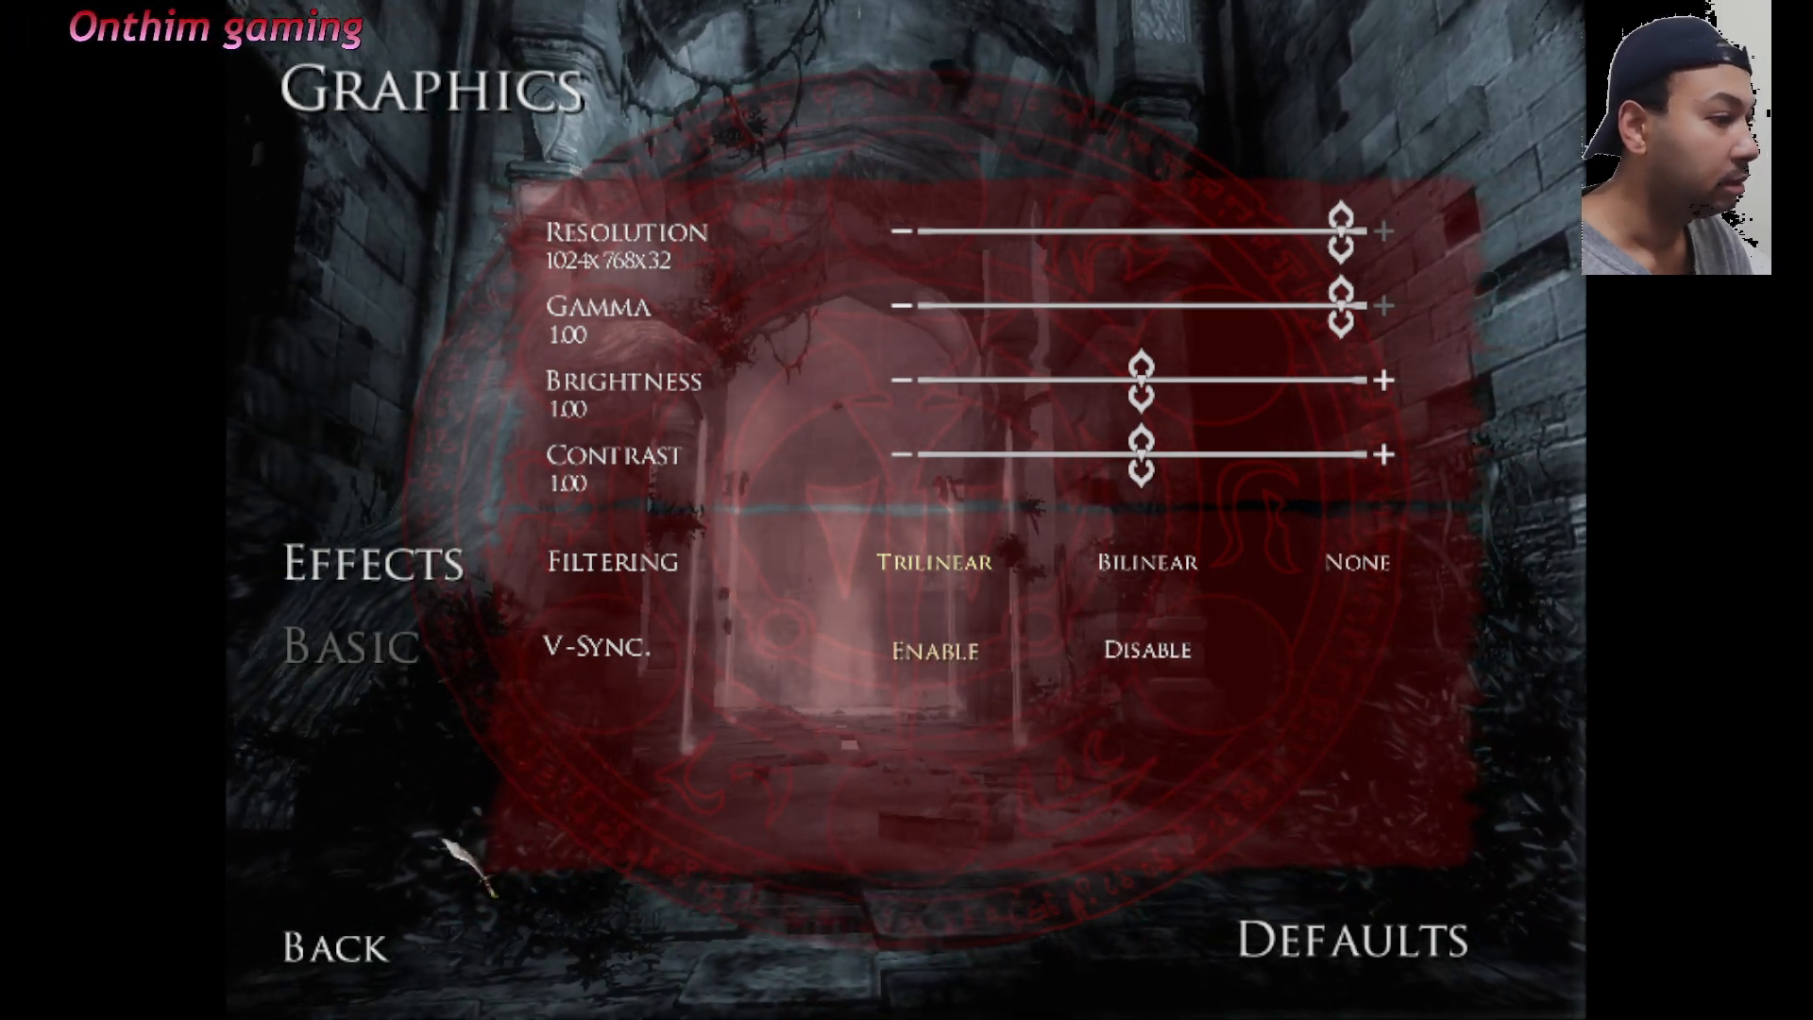
left_click(332, 970)
left_click(898, 518)
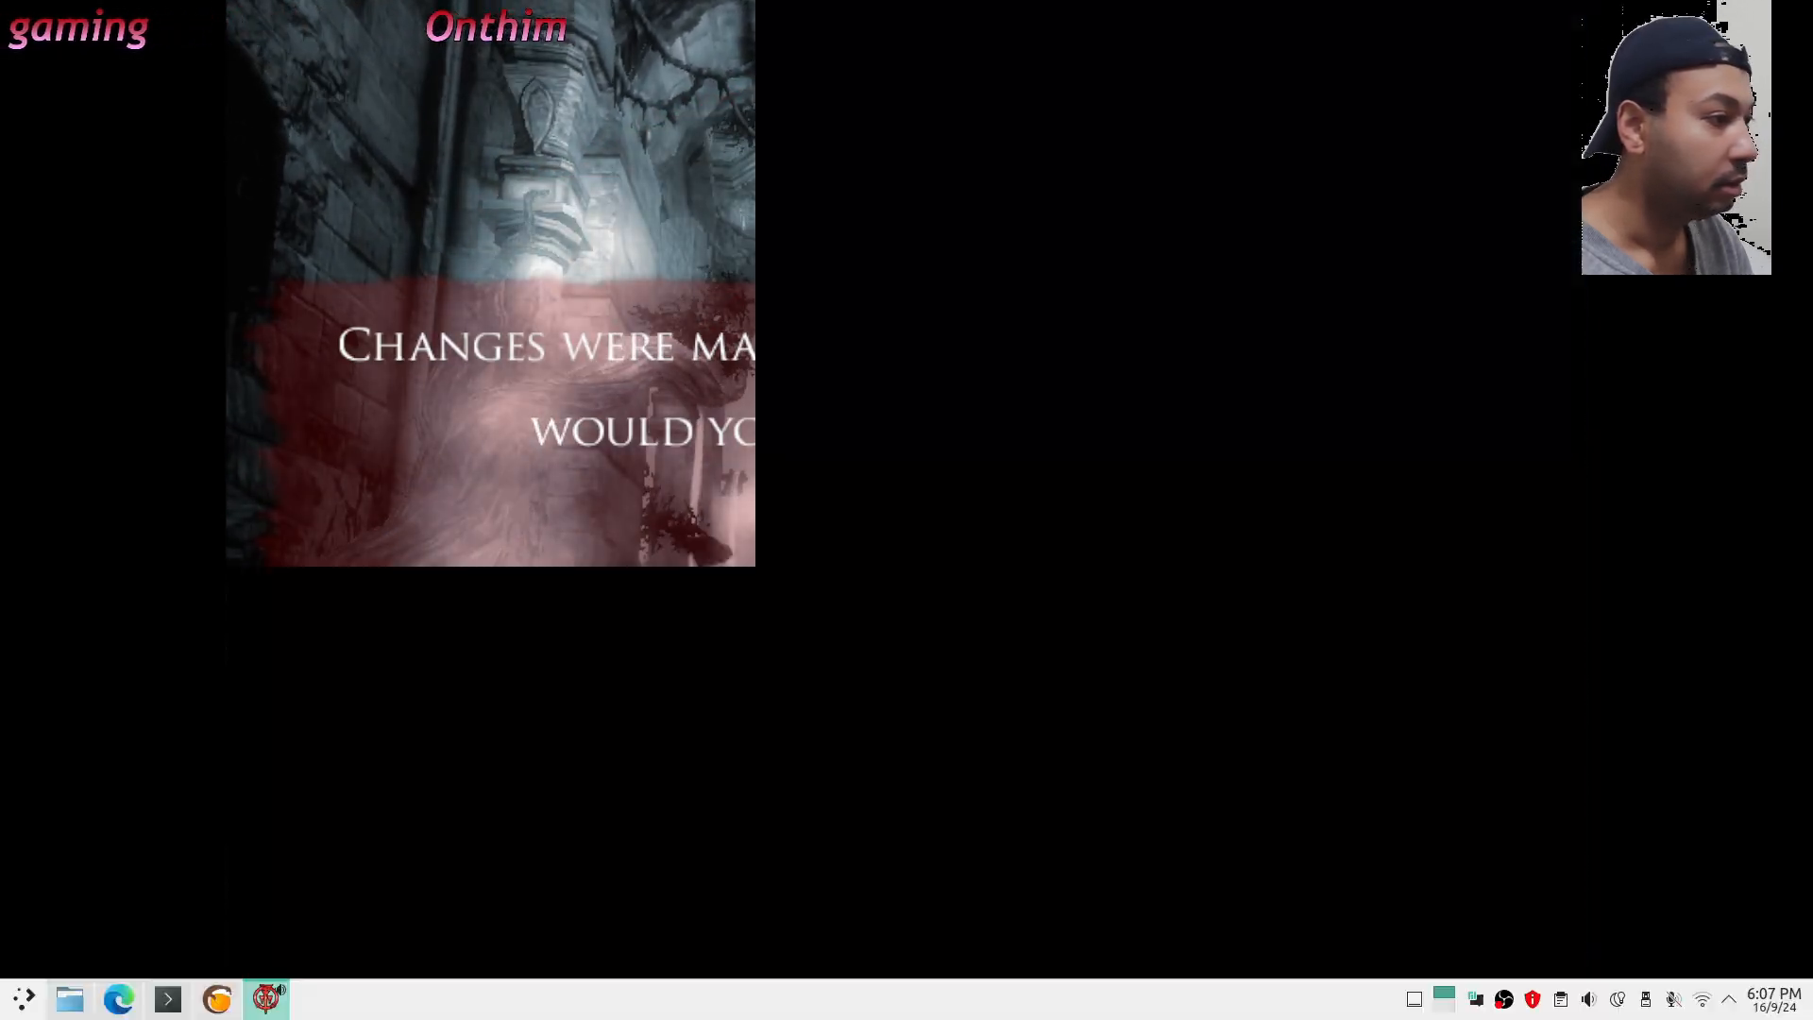
left_click(908, 517)
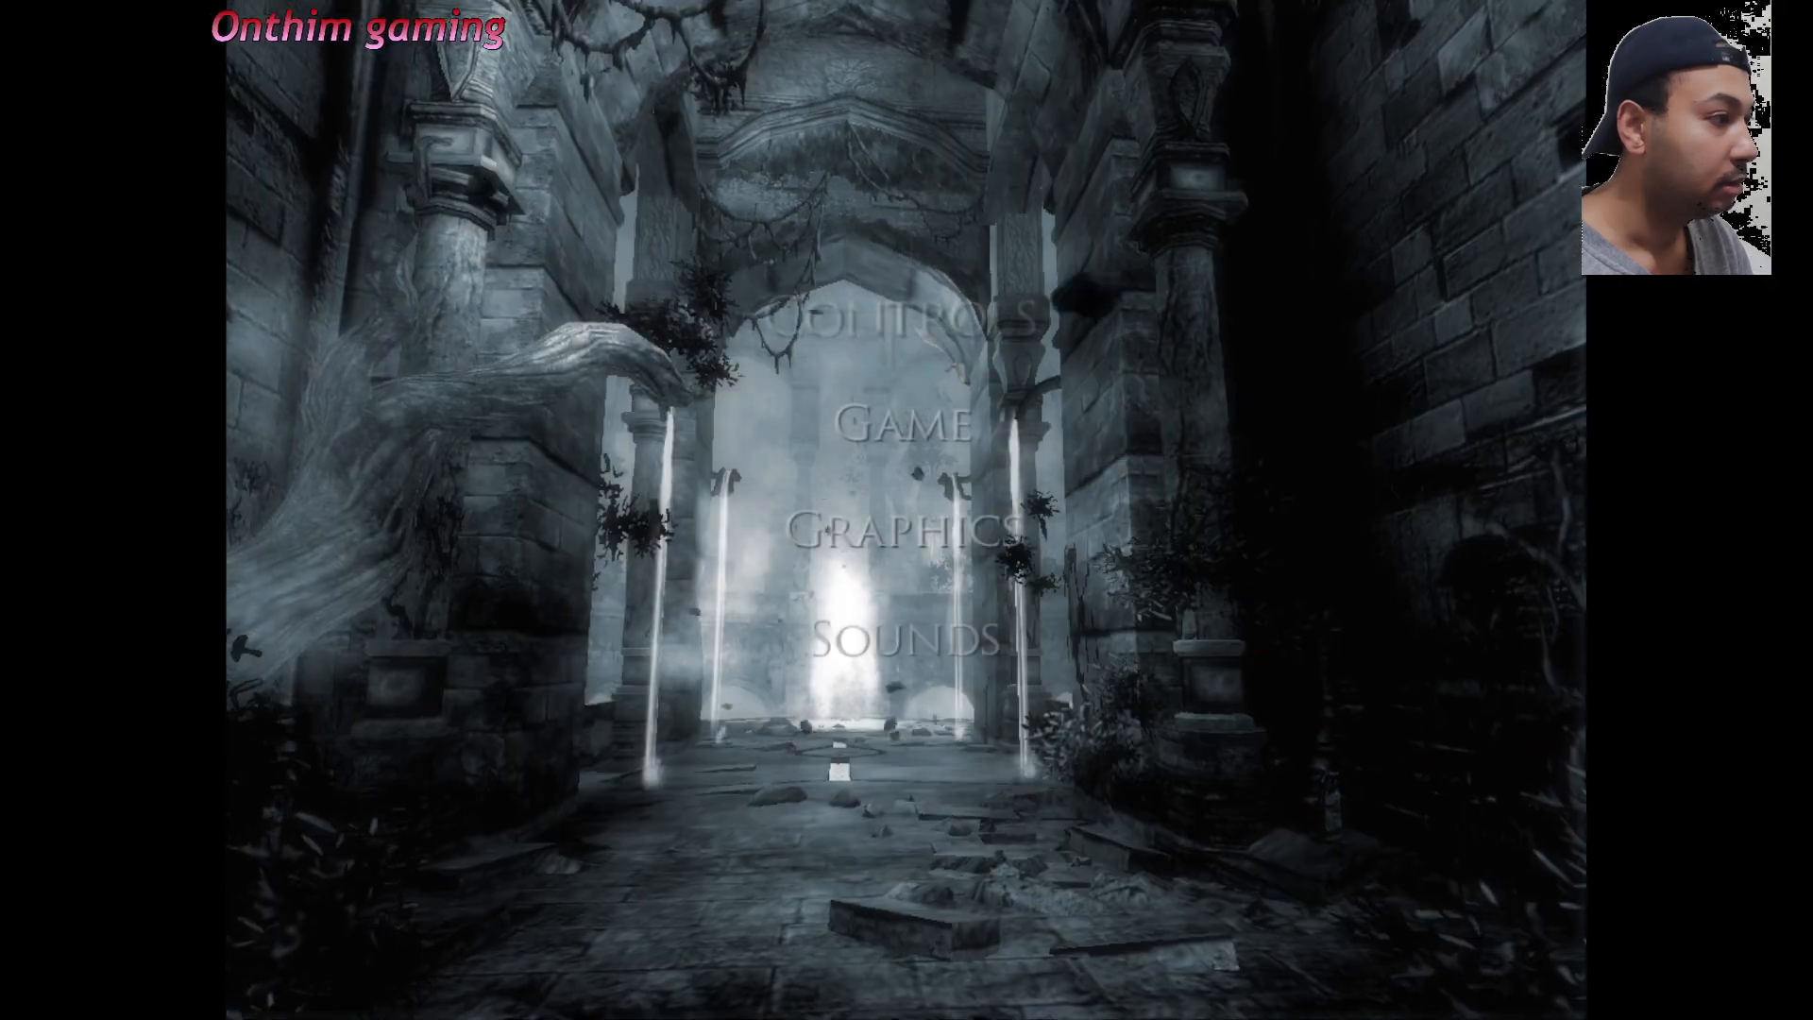
key("Escape")
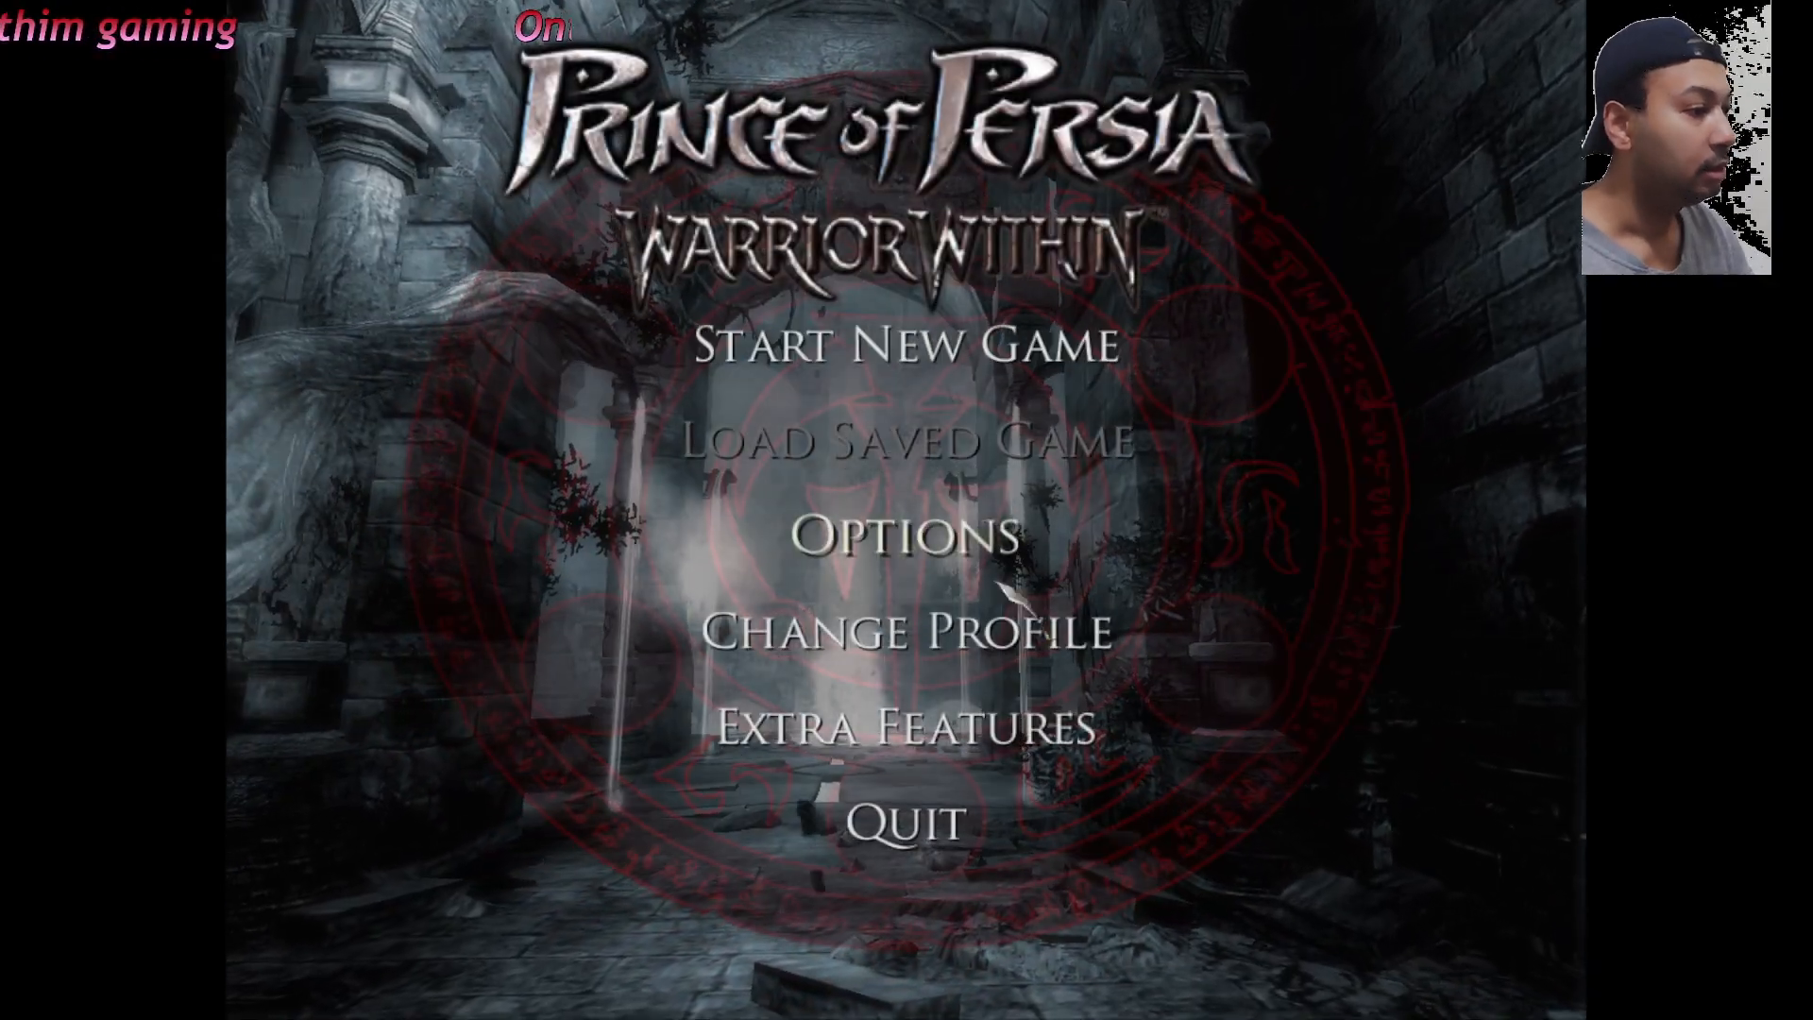
Quit Prince of Persia: Warrior Within, confirm the exit, and return to the Wine games library in Lutris
left_click(959, 814)
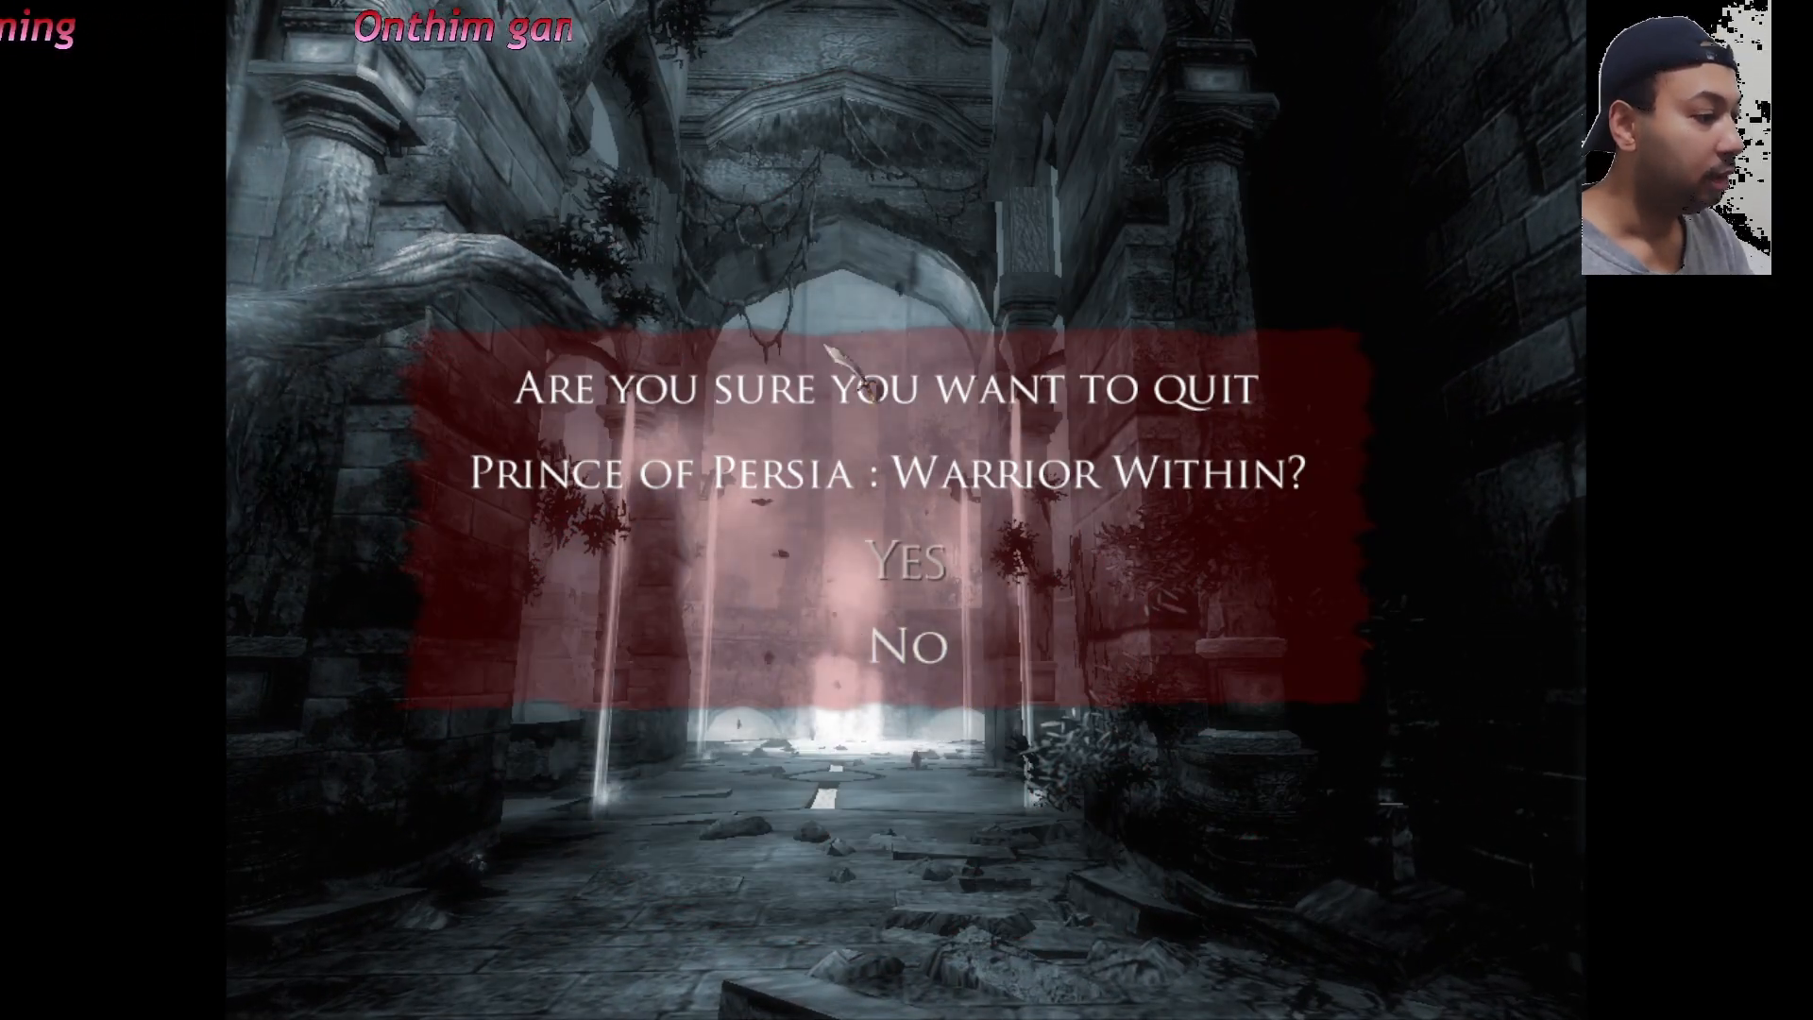
left_click(902, 553)
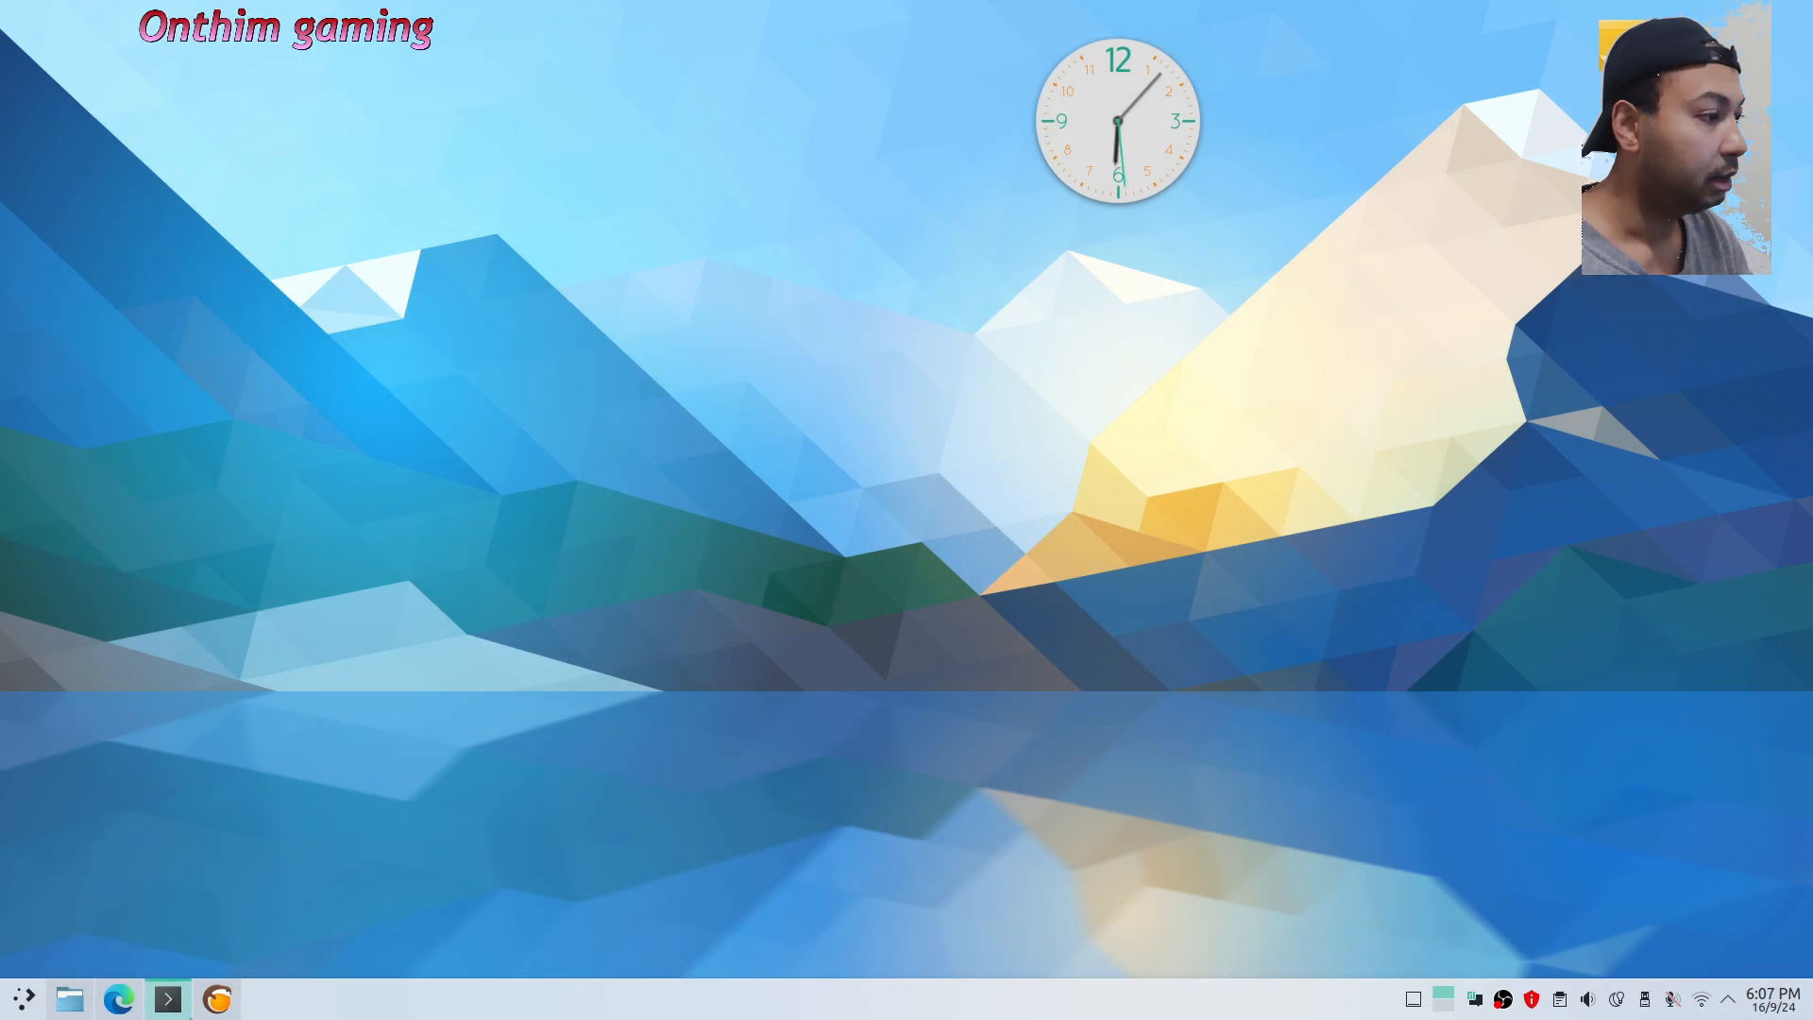
left_click(221, 1001)
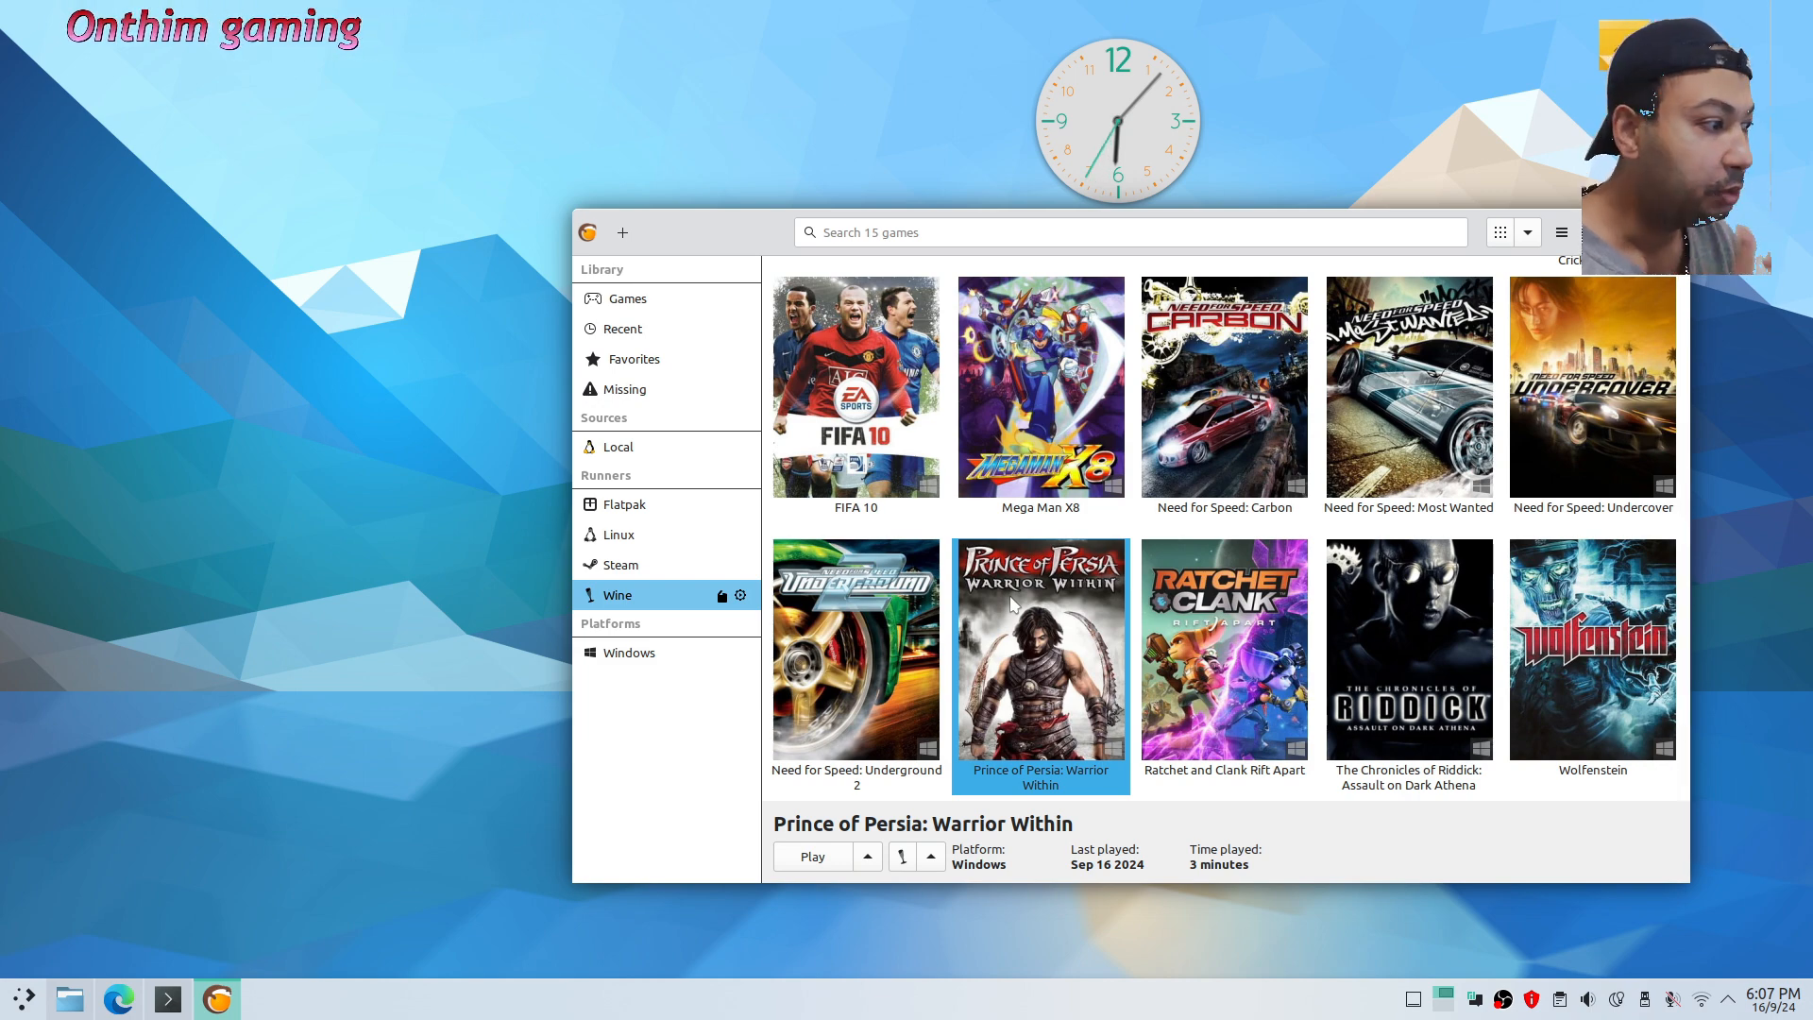
scroll(1010, 604, "up", 3)
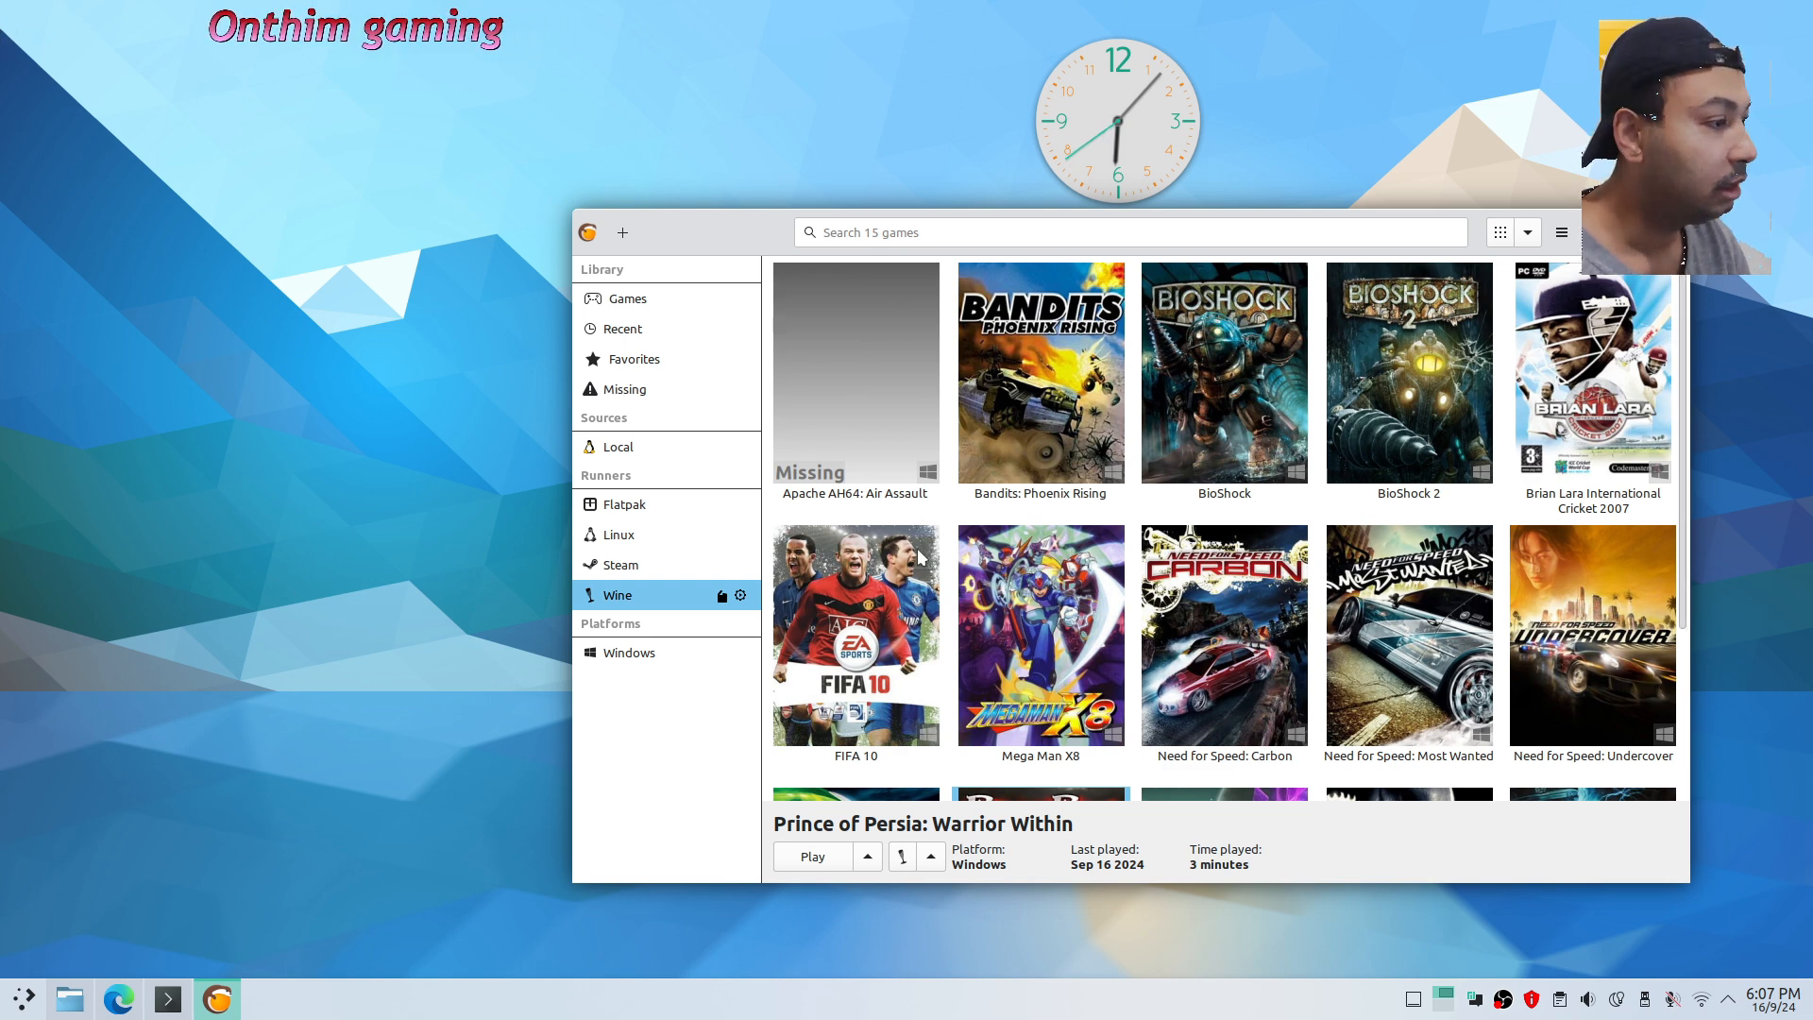
left_click_drag(754, 243, 599, 239)
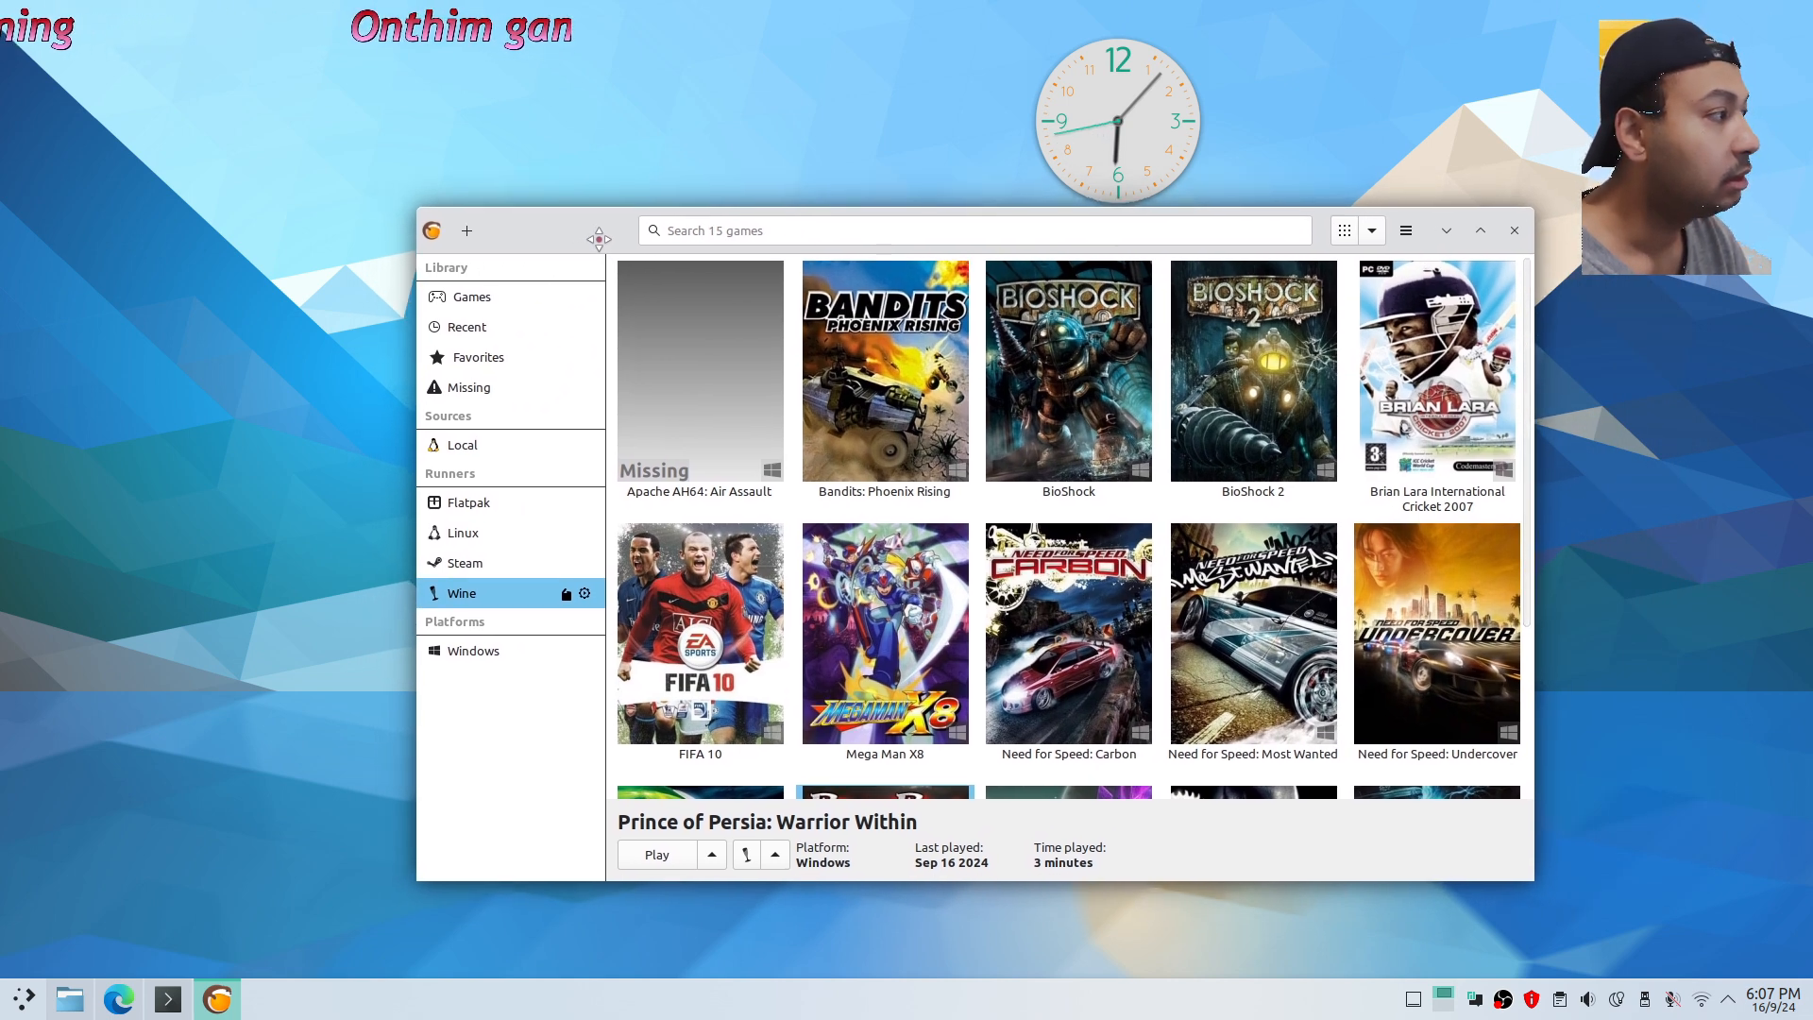
scroll(822, 514, "down", 3)
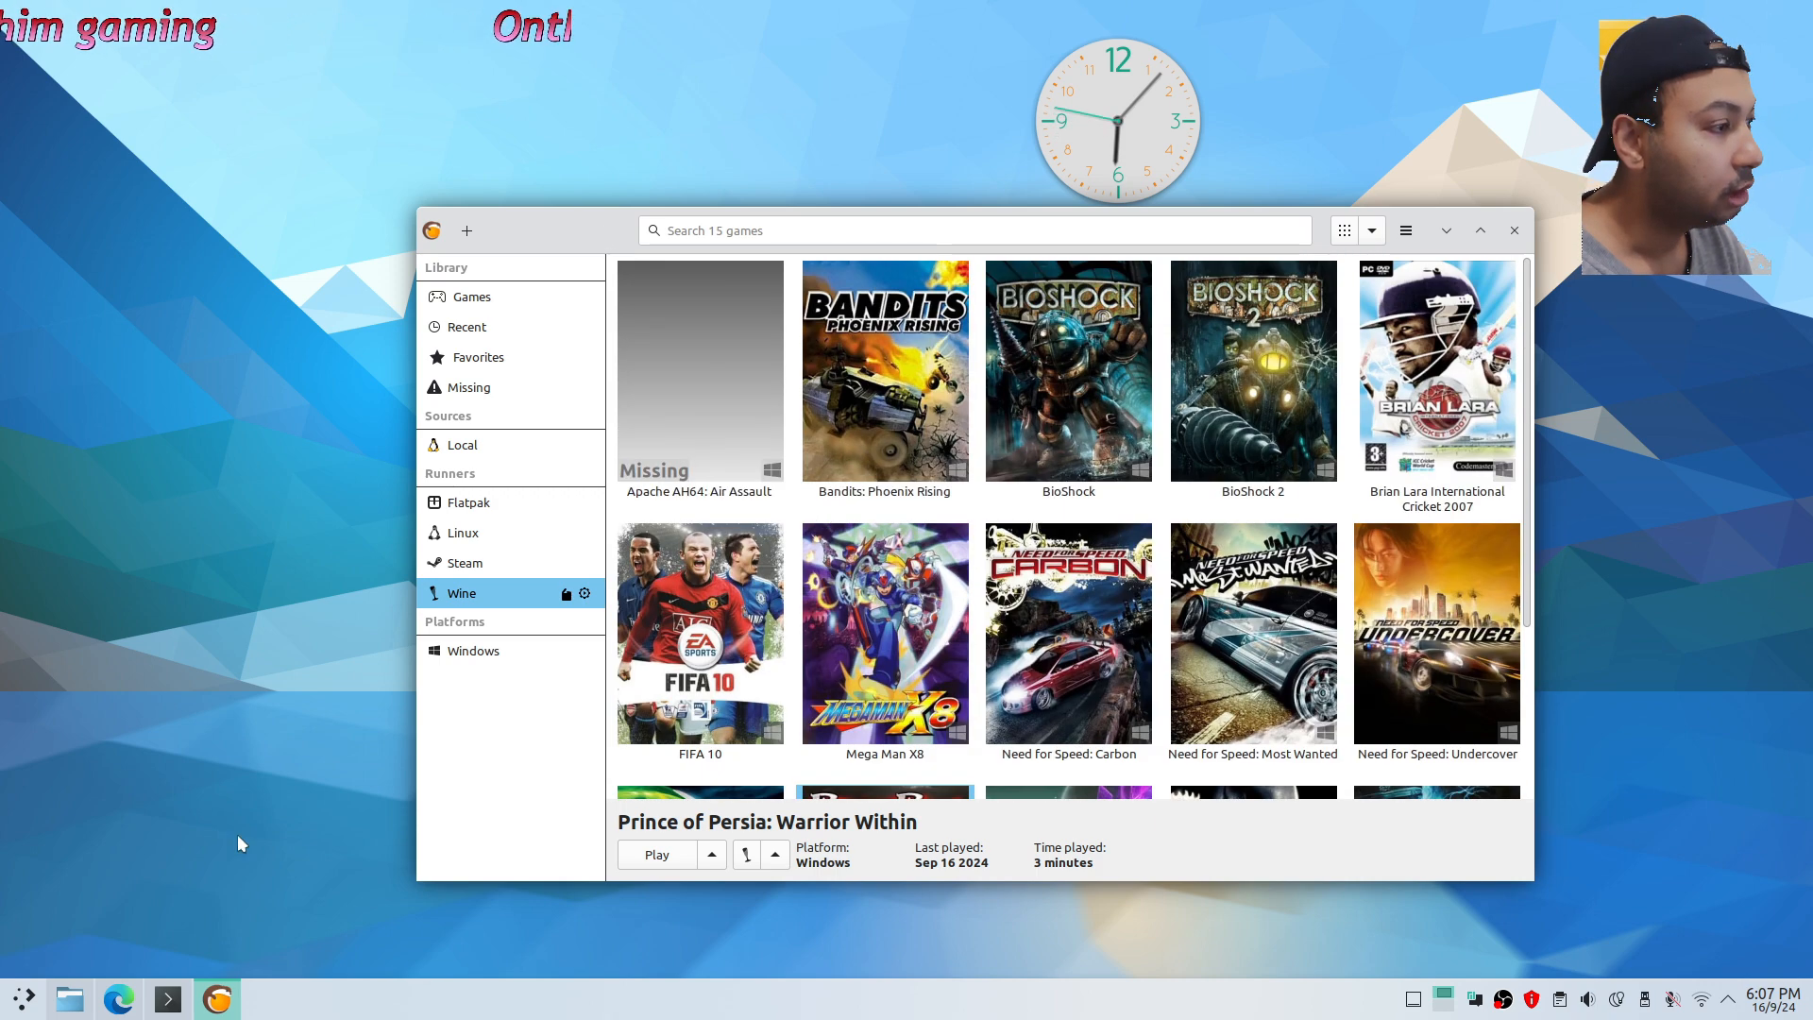
Go up from the Prince of Persia Warrior Within folder to Windows games in Dolphin, leaving the file manager minimized
left_click(58, 1002)
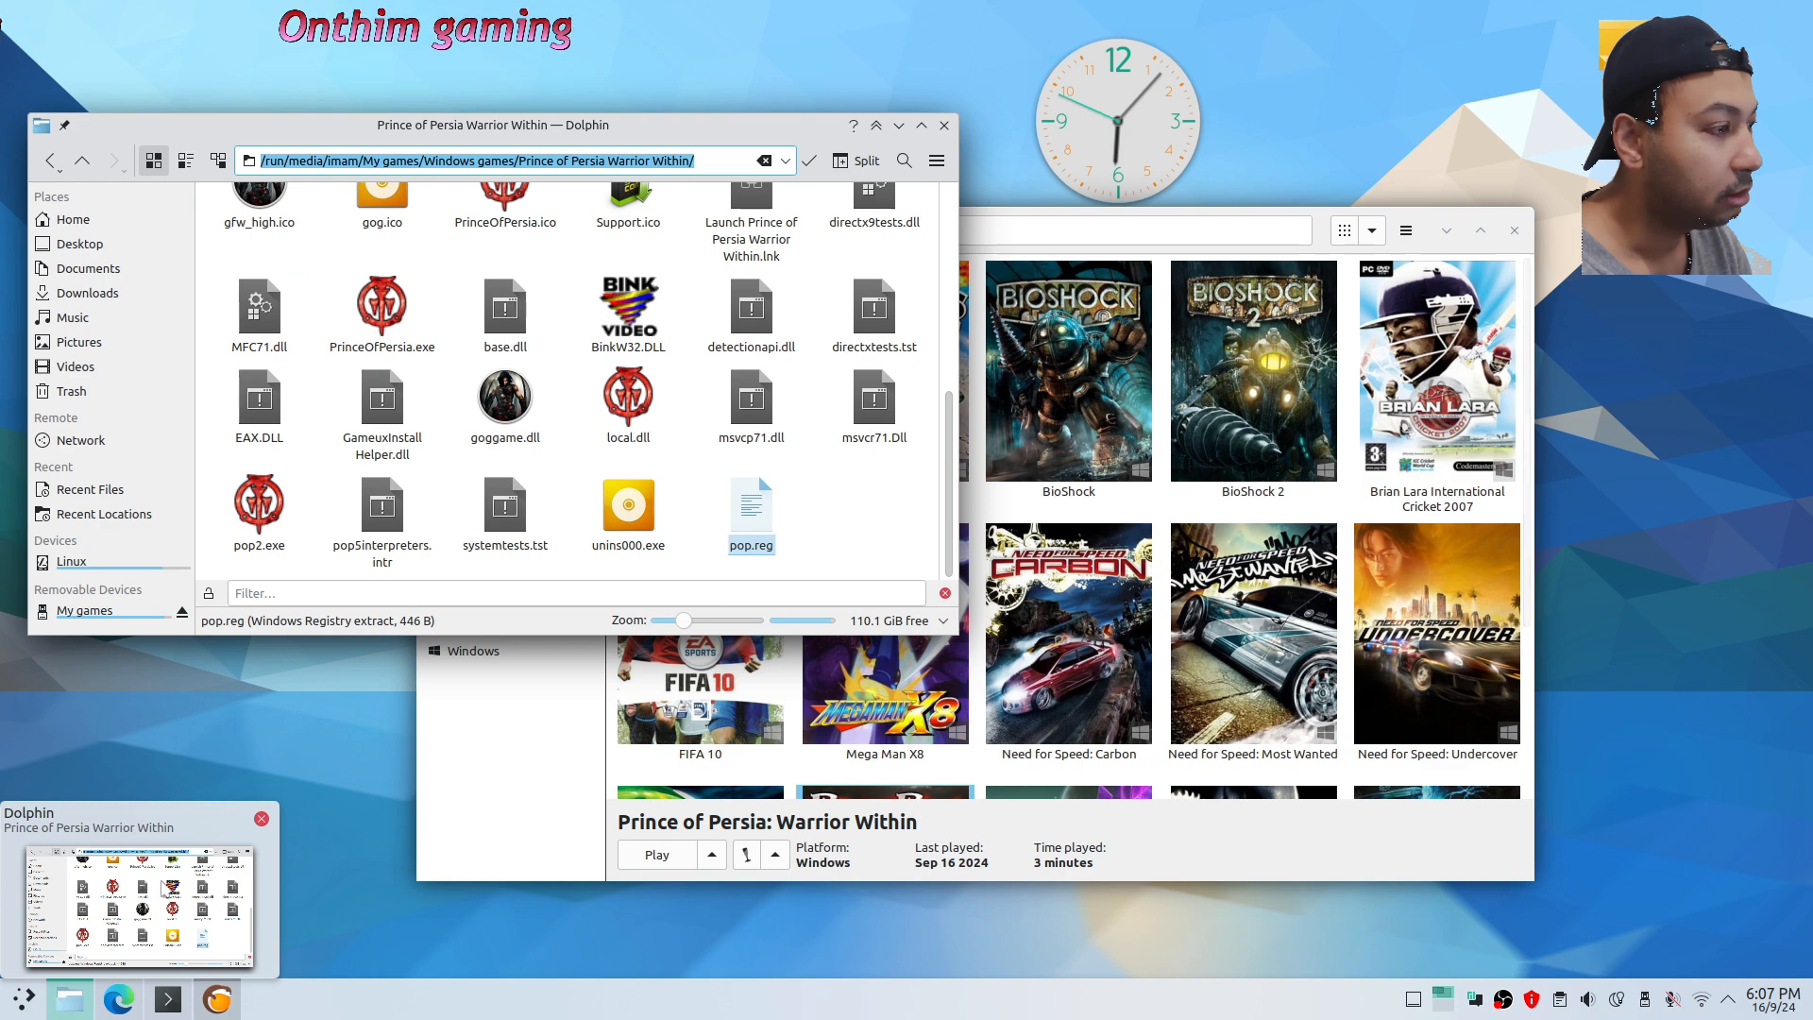
left_click(82, 163)
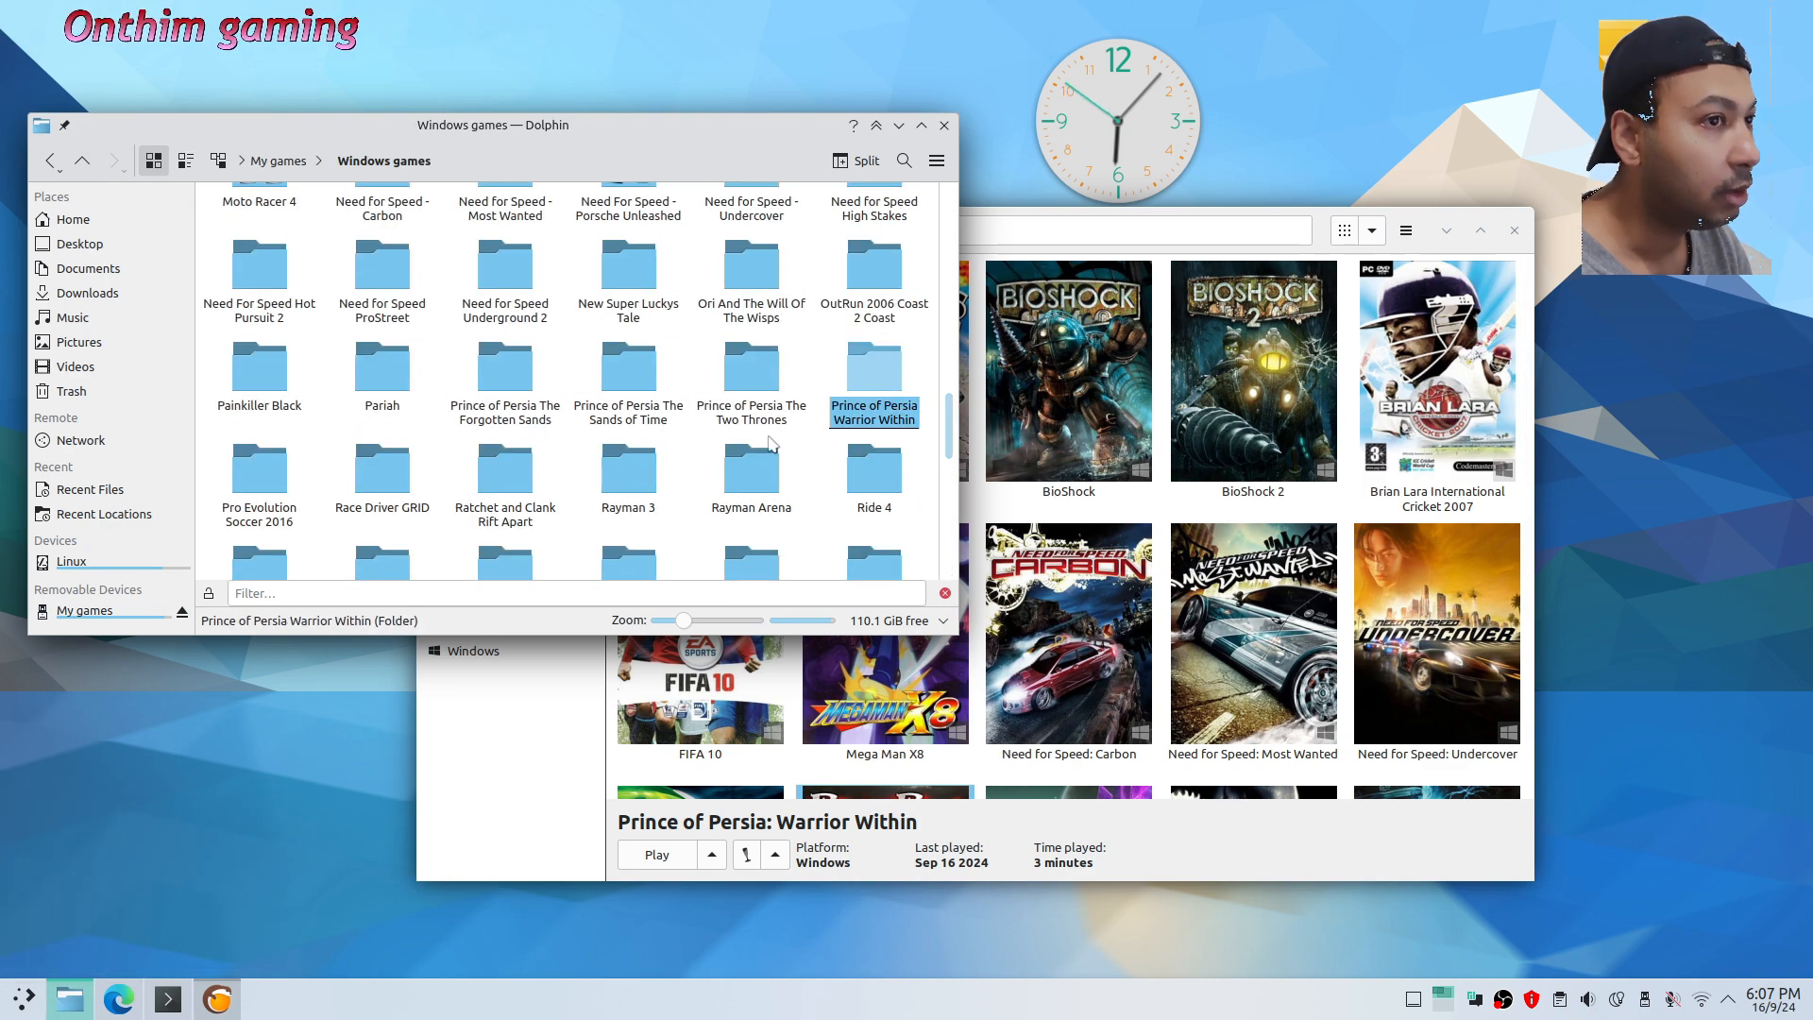
left_click(78, 1009)
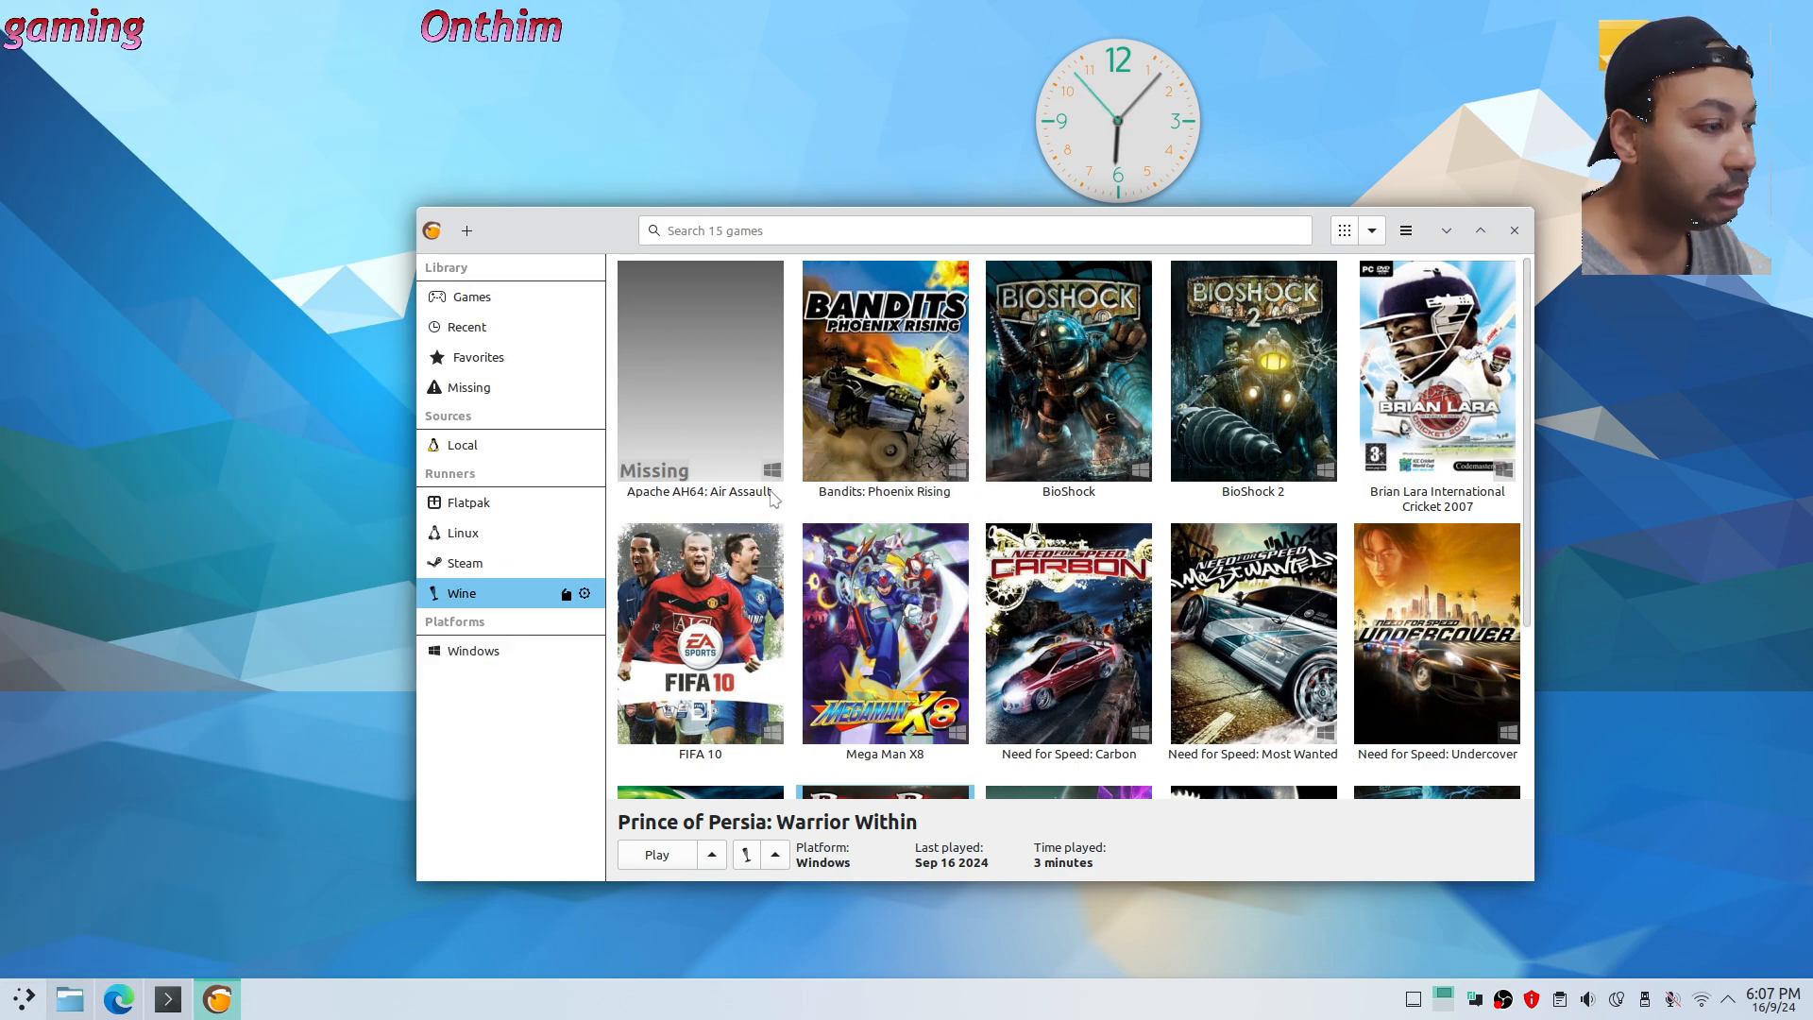
Switch to Microsoft Edge and examine the downloads and game extras offered on the My Abandonware page for Pariah
left_click(118, 999)
left_click(408, 7)
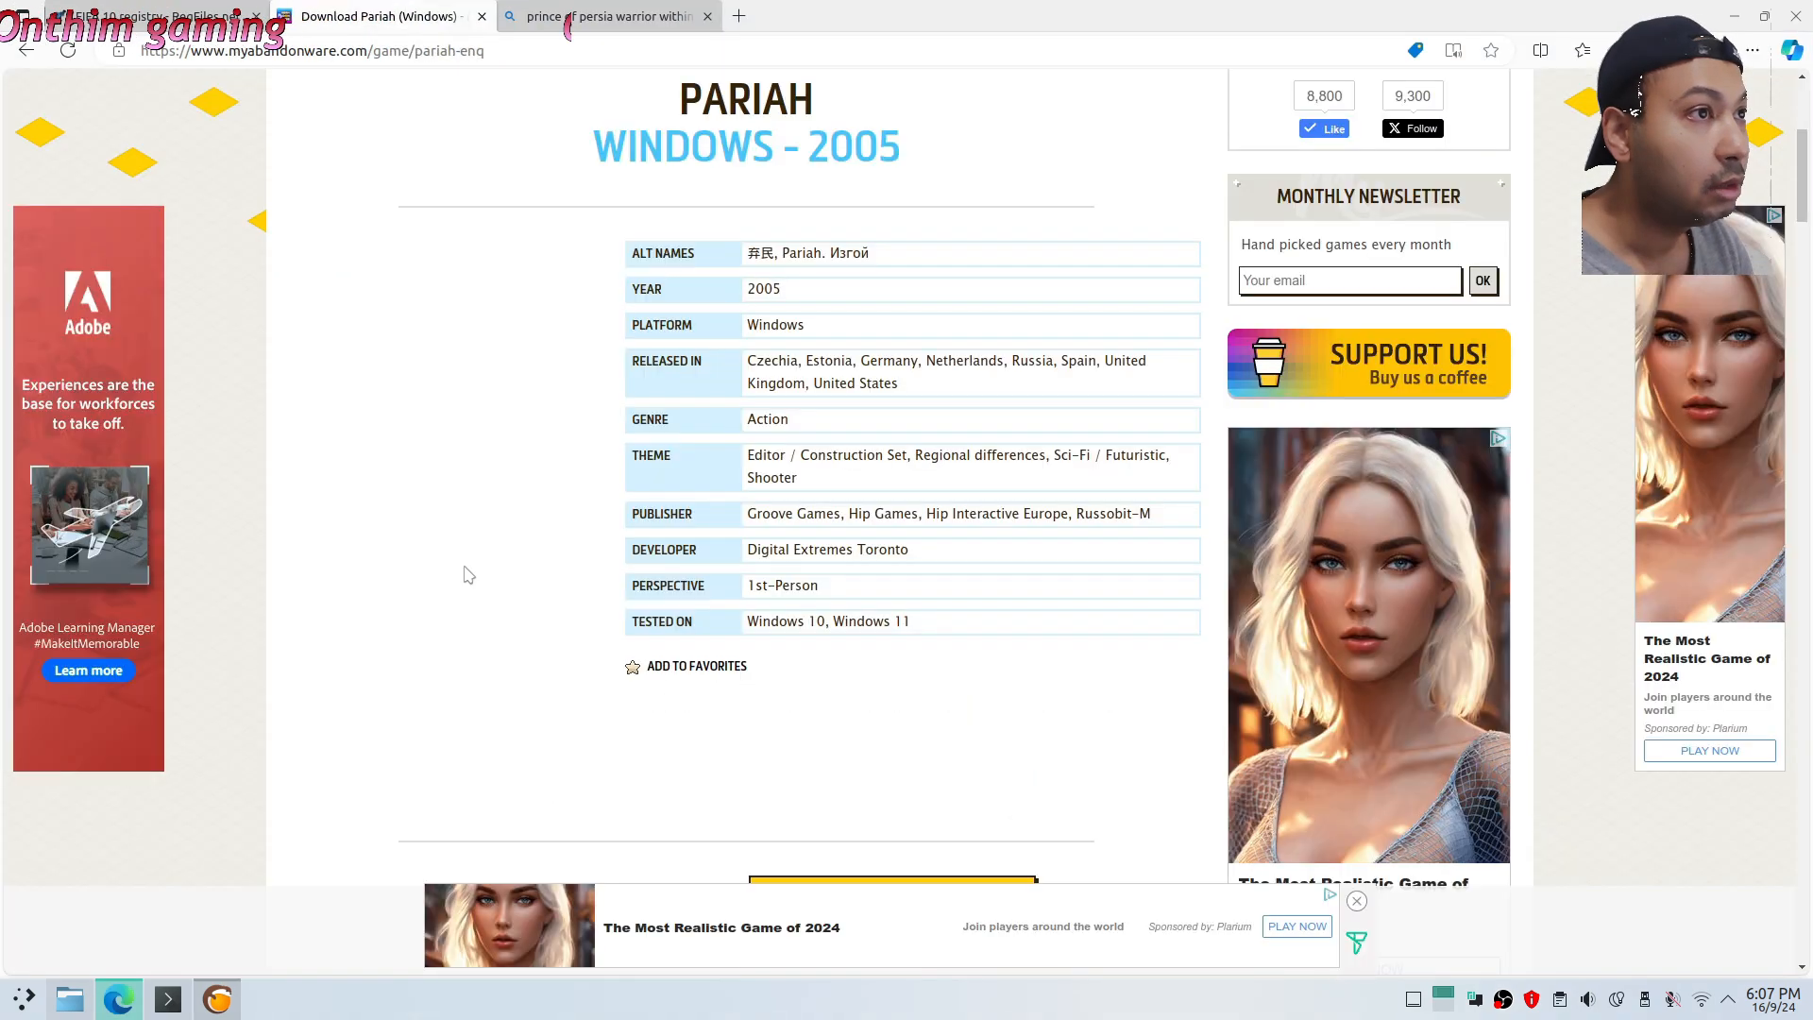
left_click_drag(1808, 213, 1802, 132)
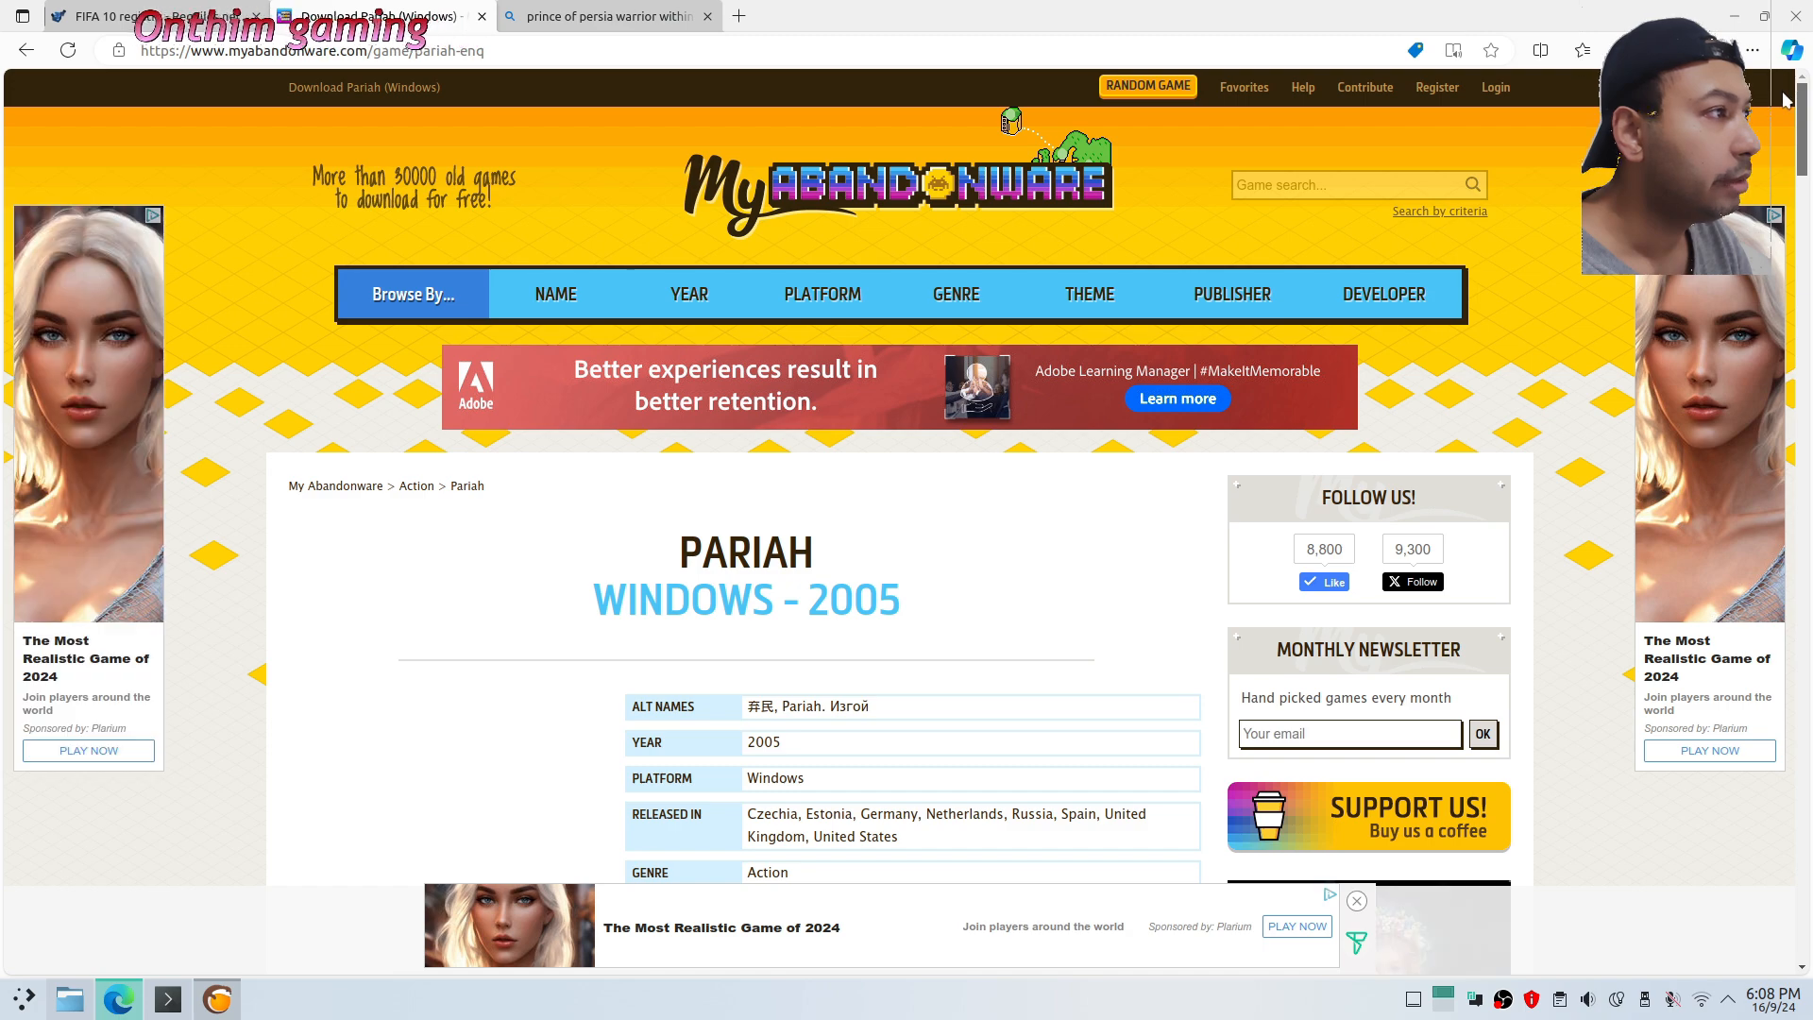
scroll(1779, 143, "down", 20)
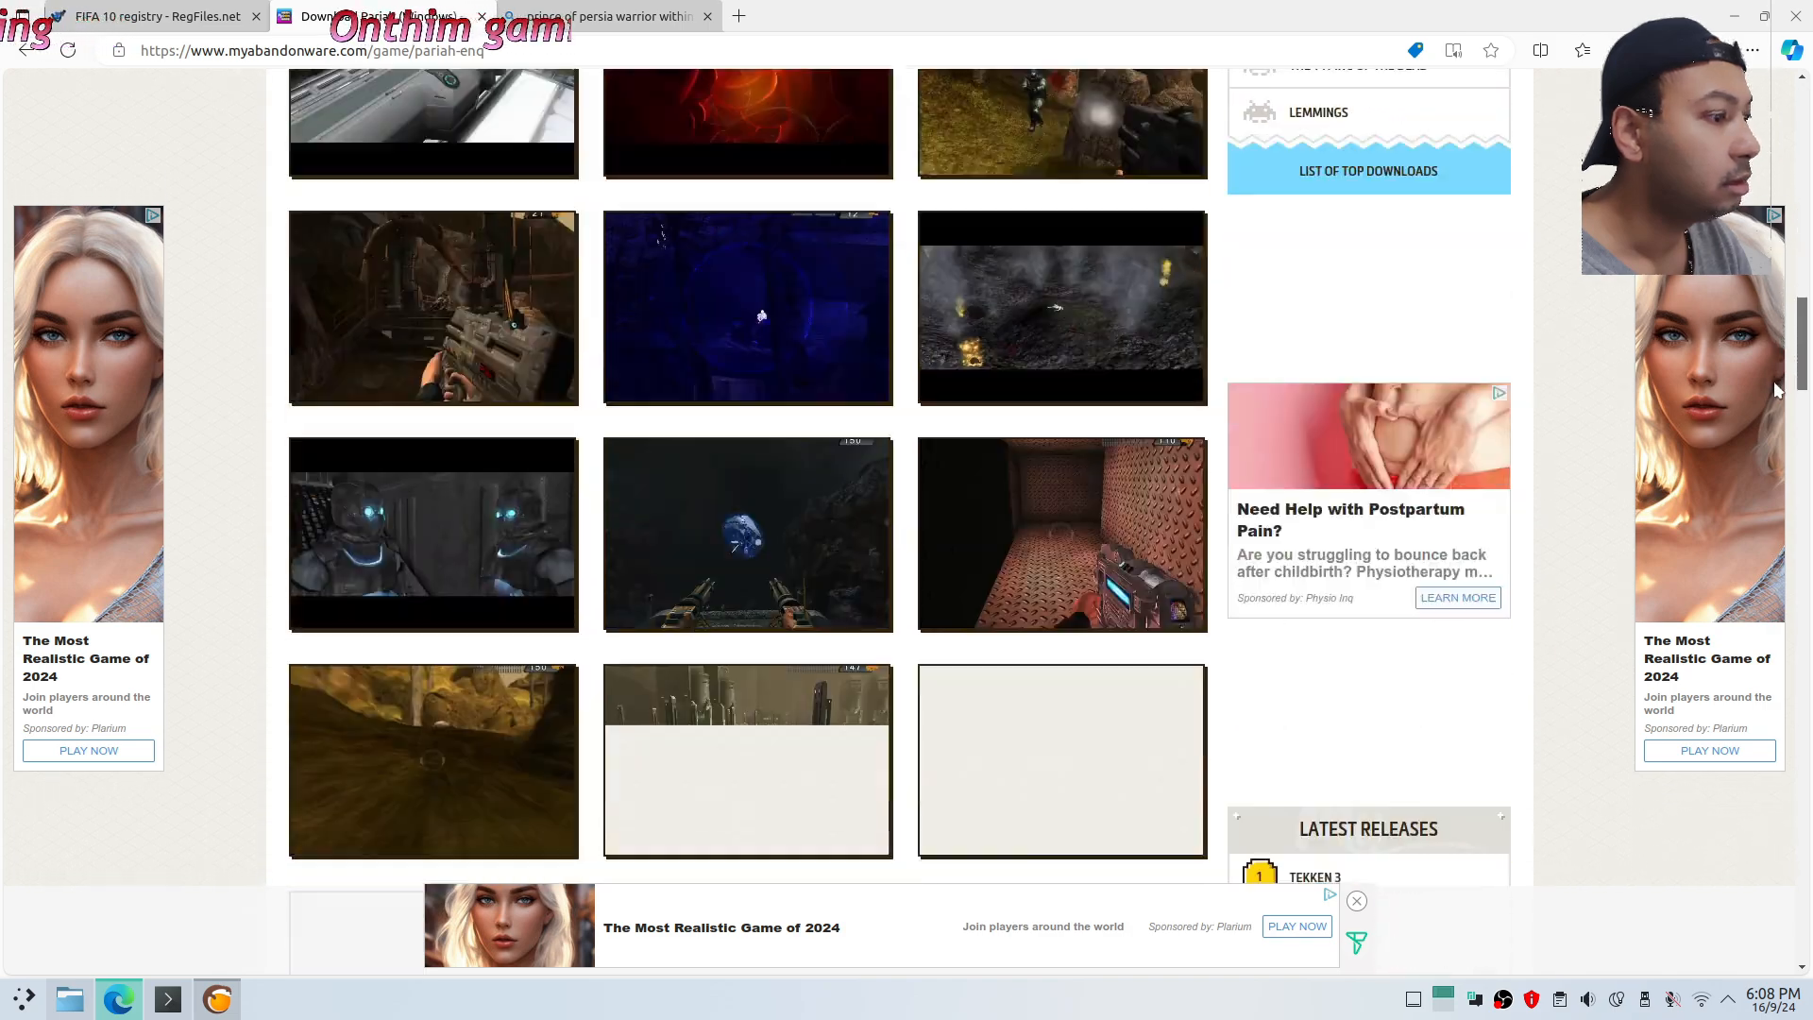
left_click_drag(1777, 390, 1777, 178)
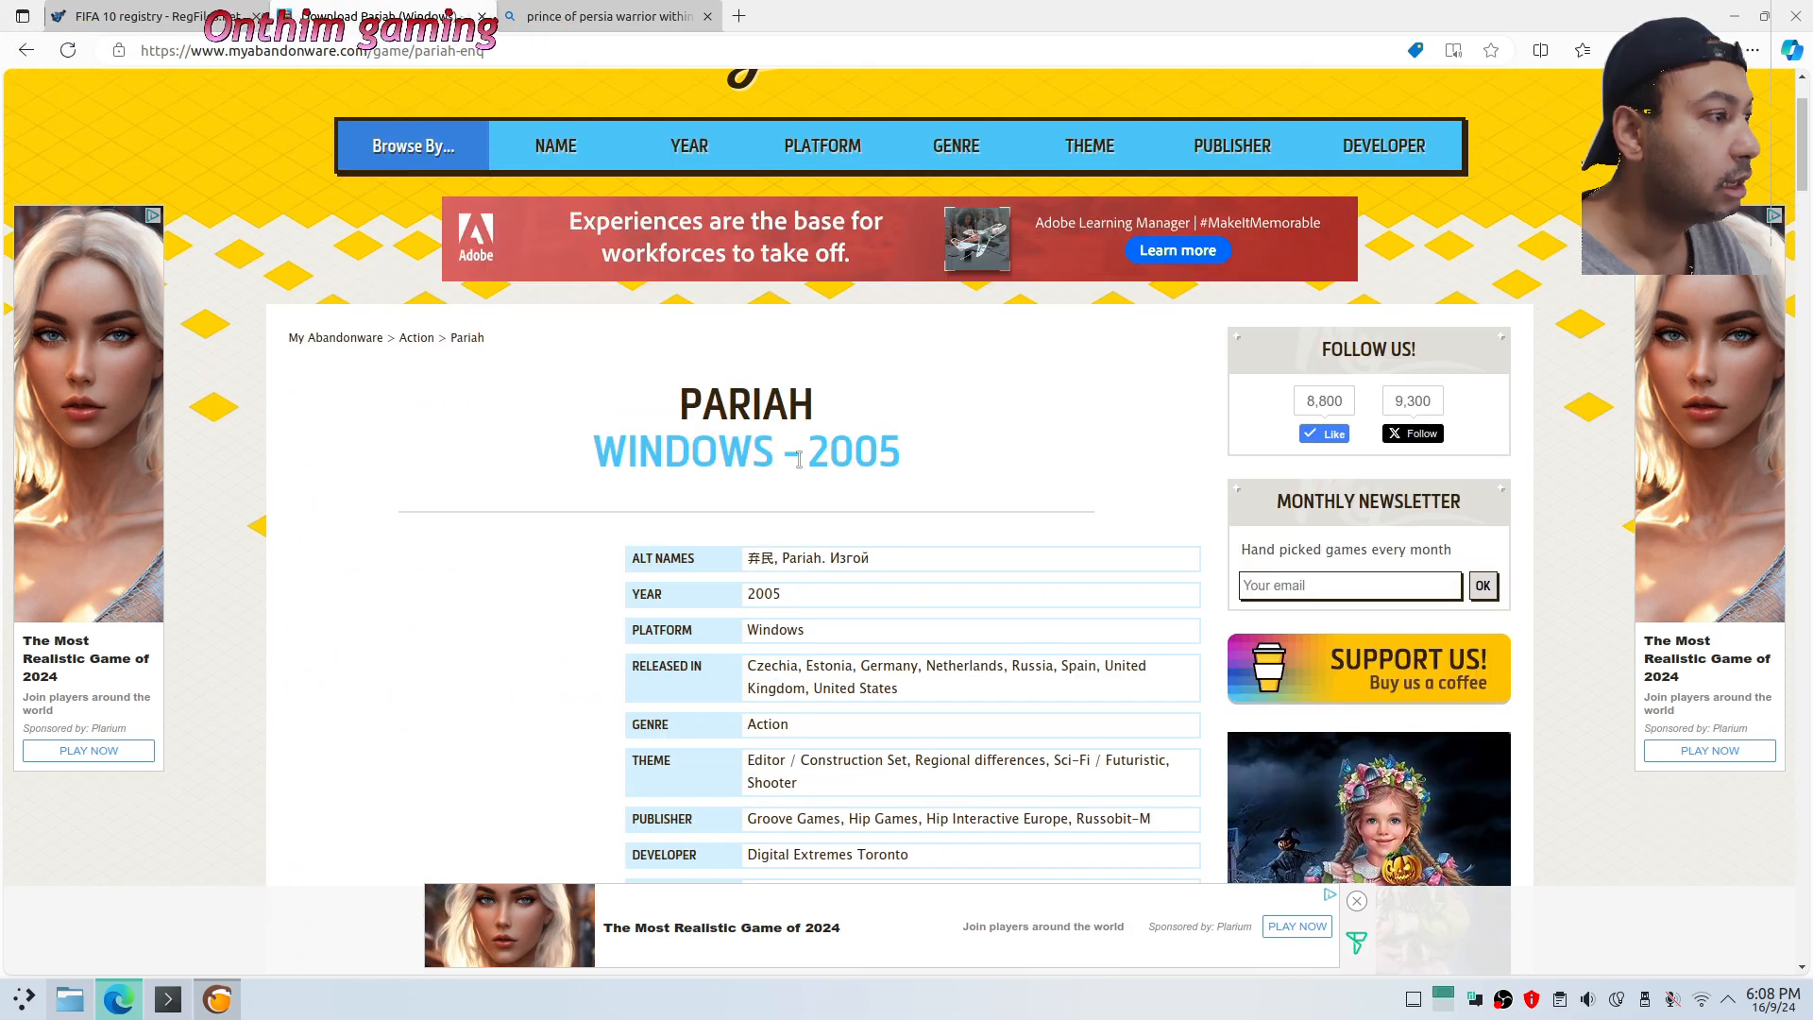
left_click_drag(948, 435, 811, 451)
scroll(1760, 371, "down", 15)
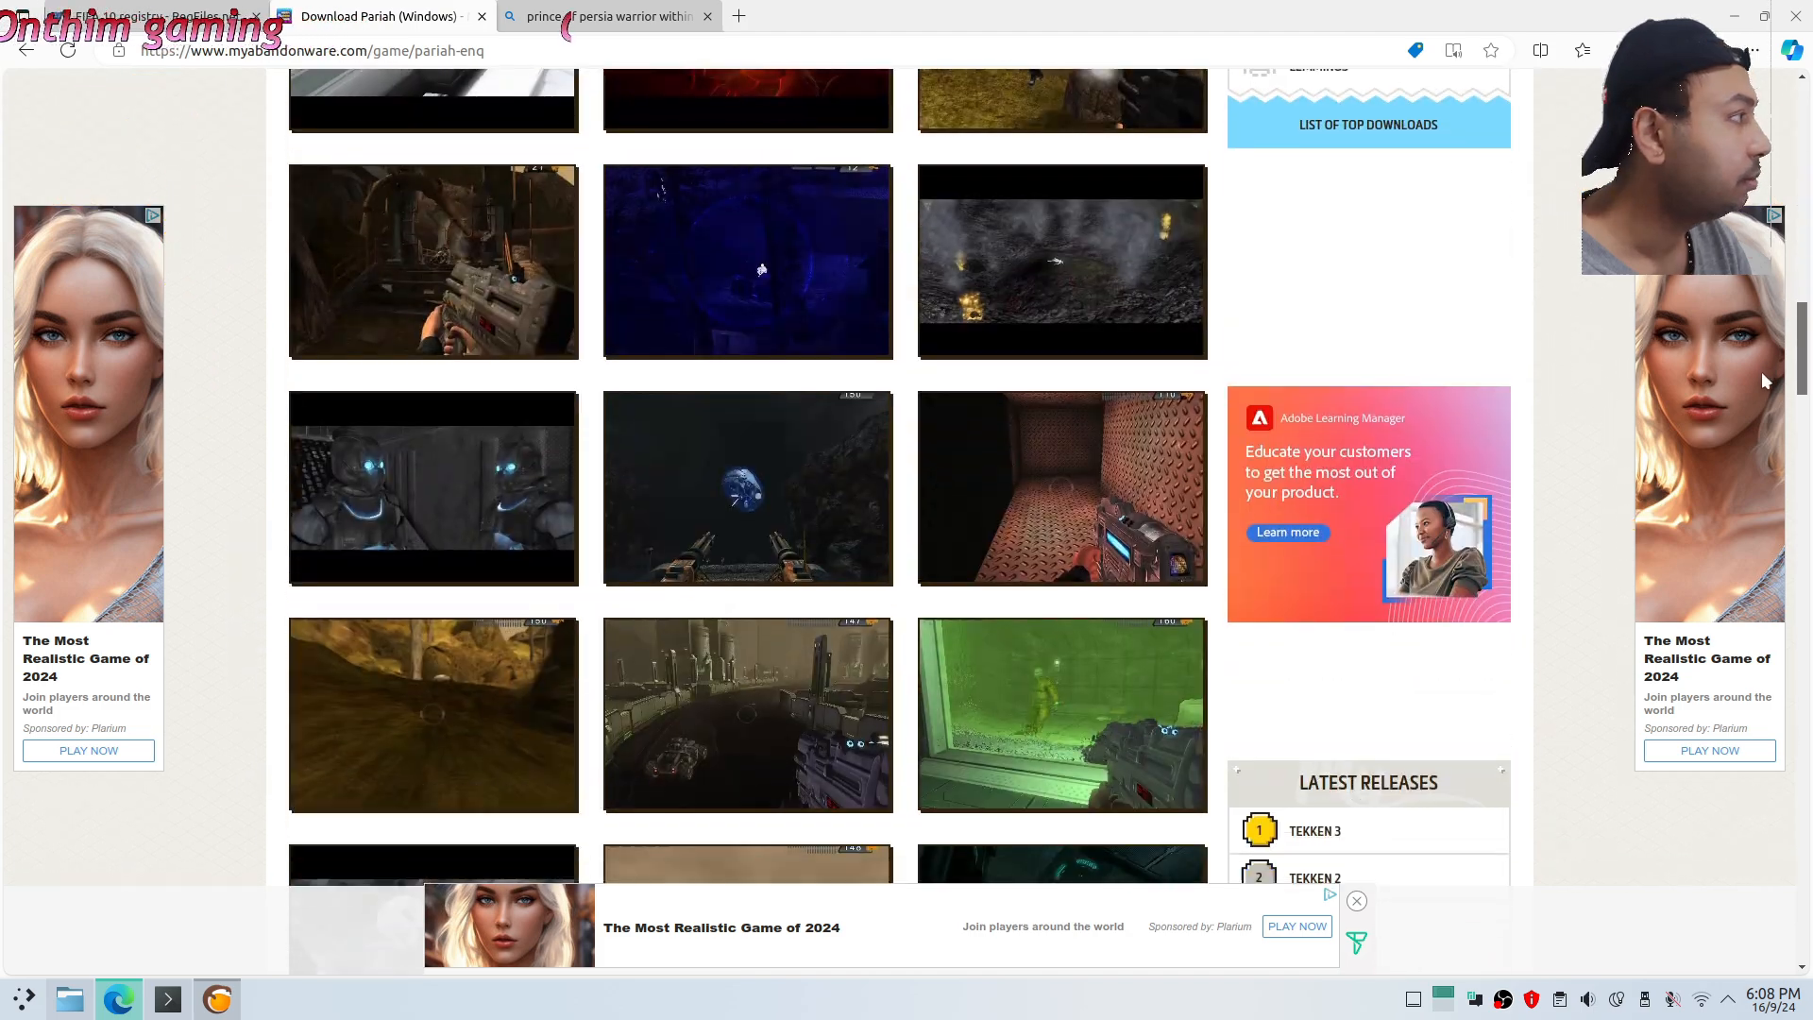
scroll(1763, 501, "down", 20)
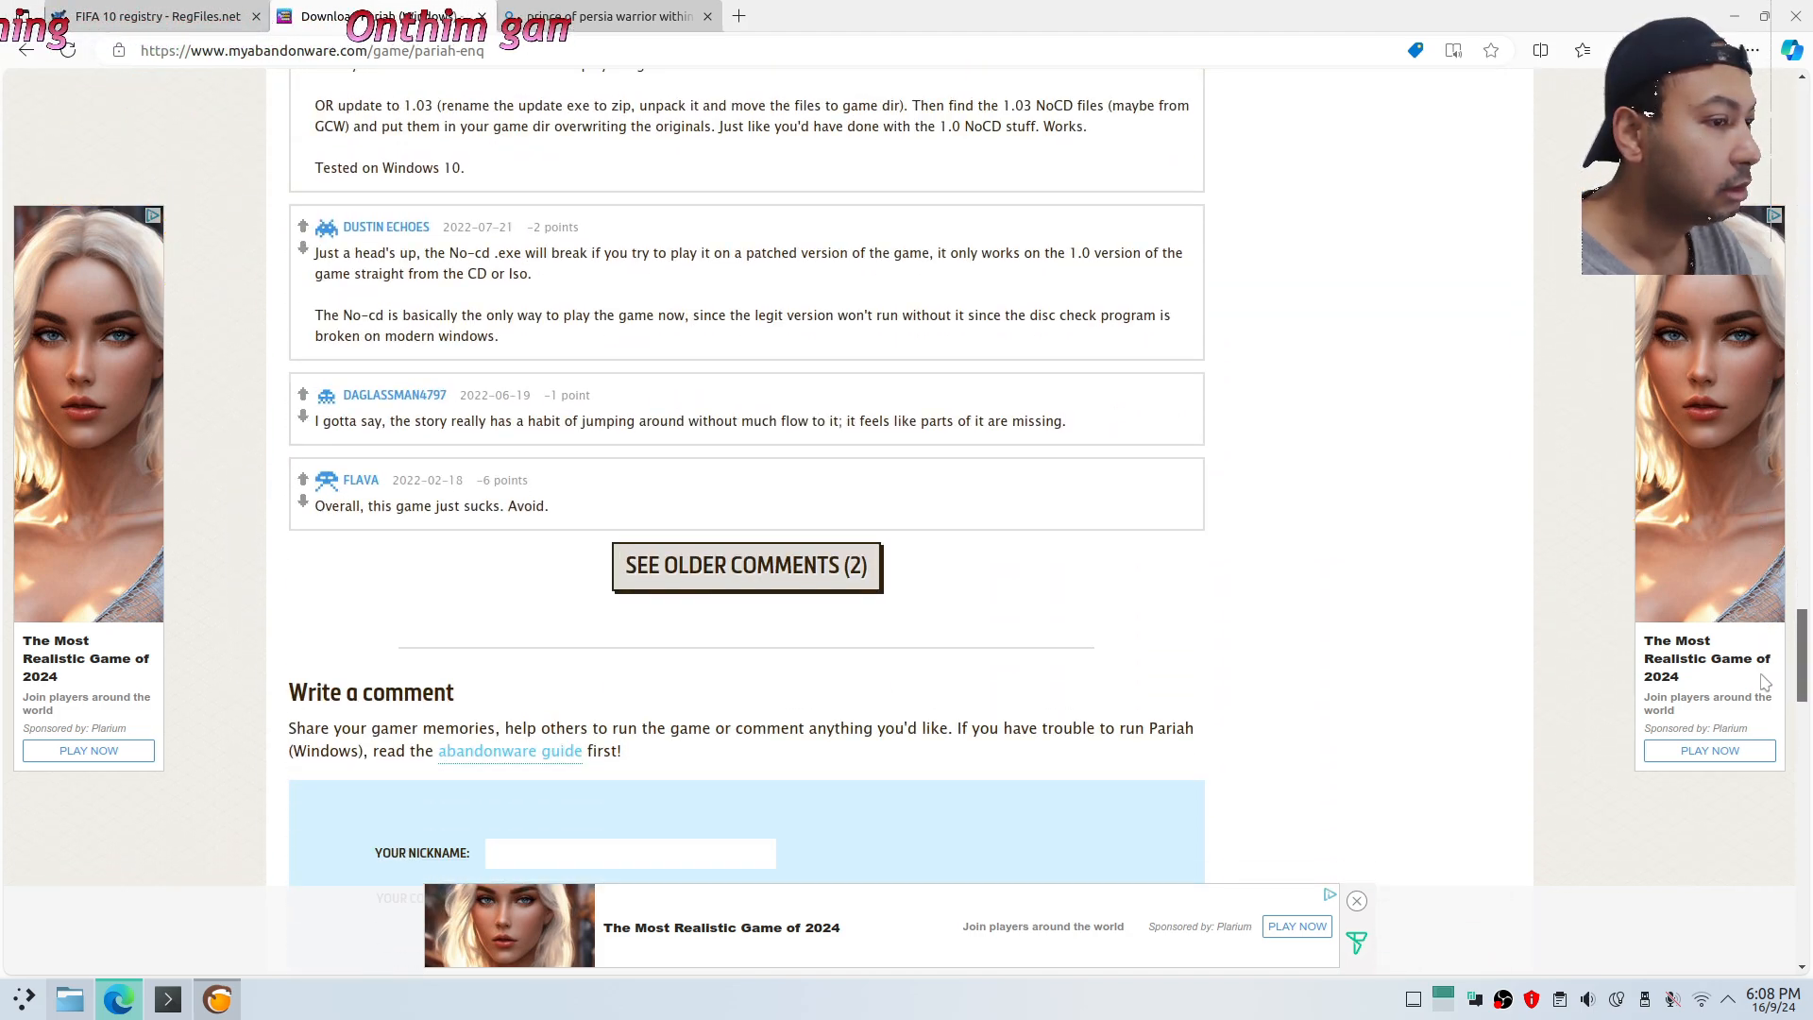
scroll(1762, 751, "down", 9)
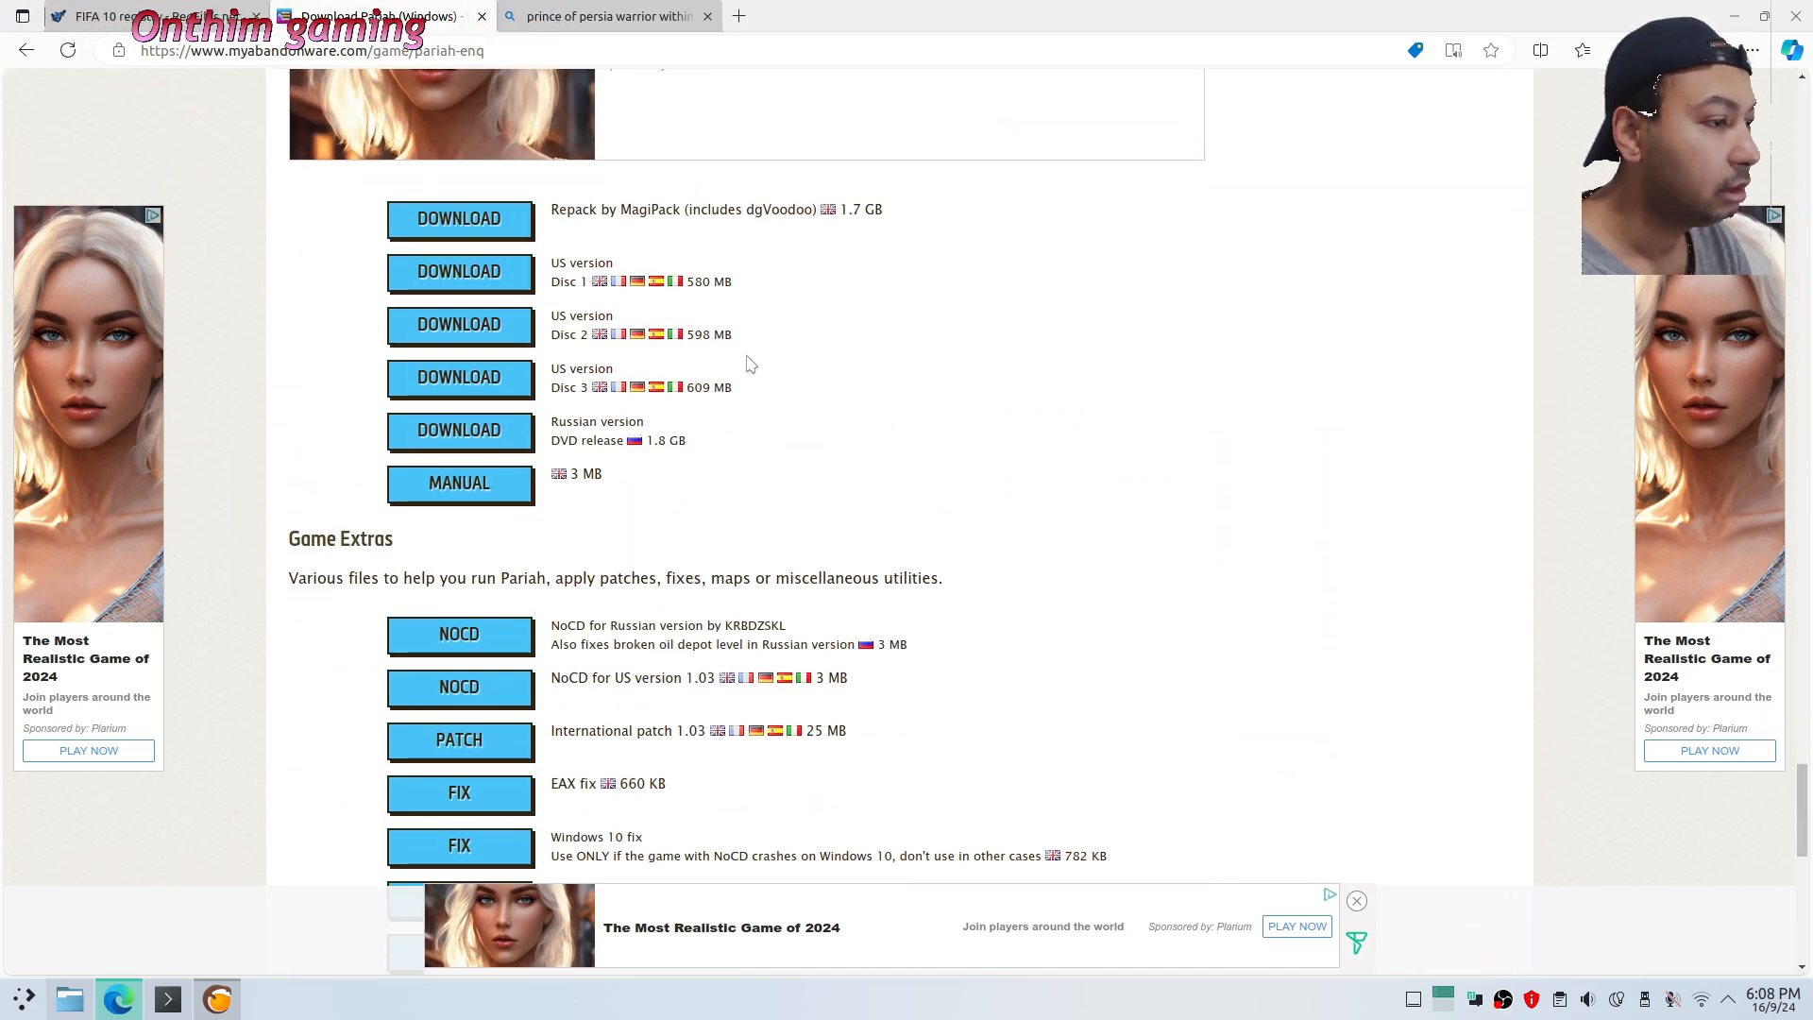
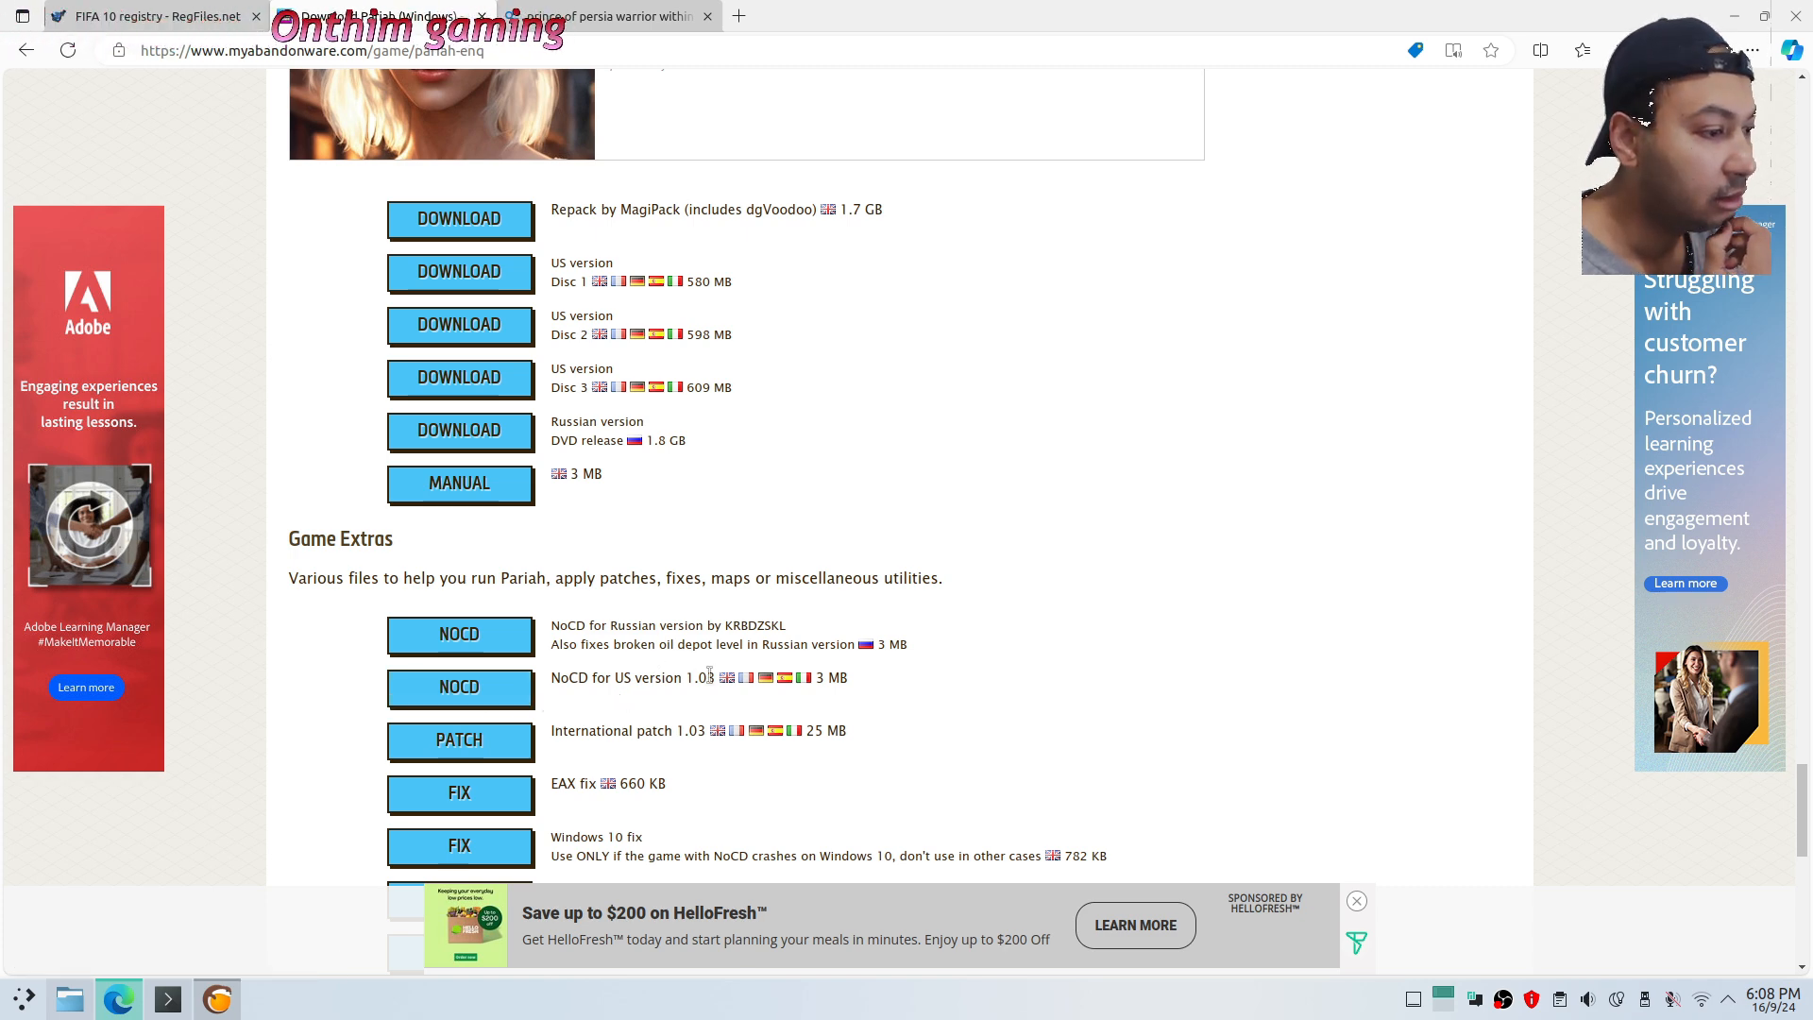
scroll(709, 673, "down", 2)
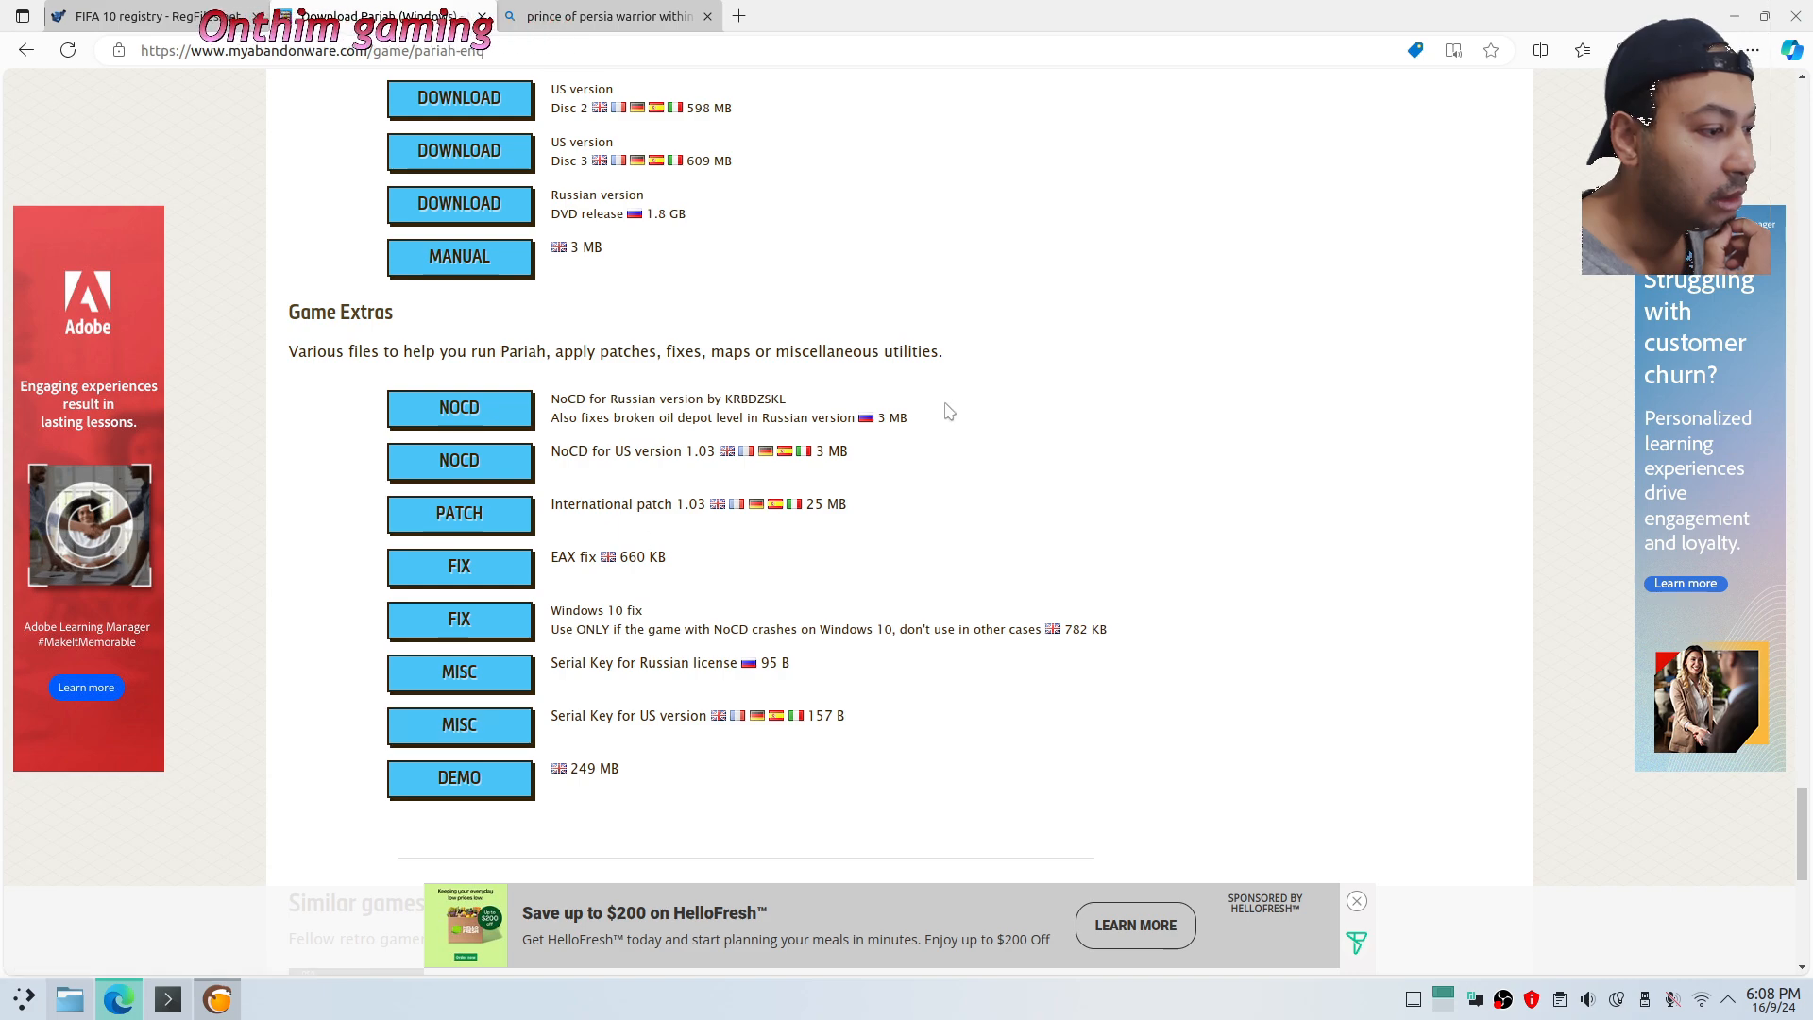
left_click(127, 1003)
left_click(128, 1003)
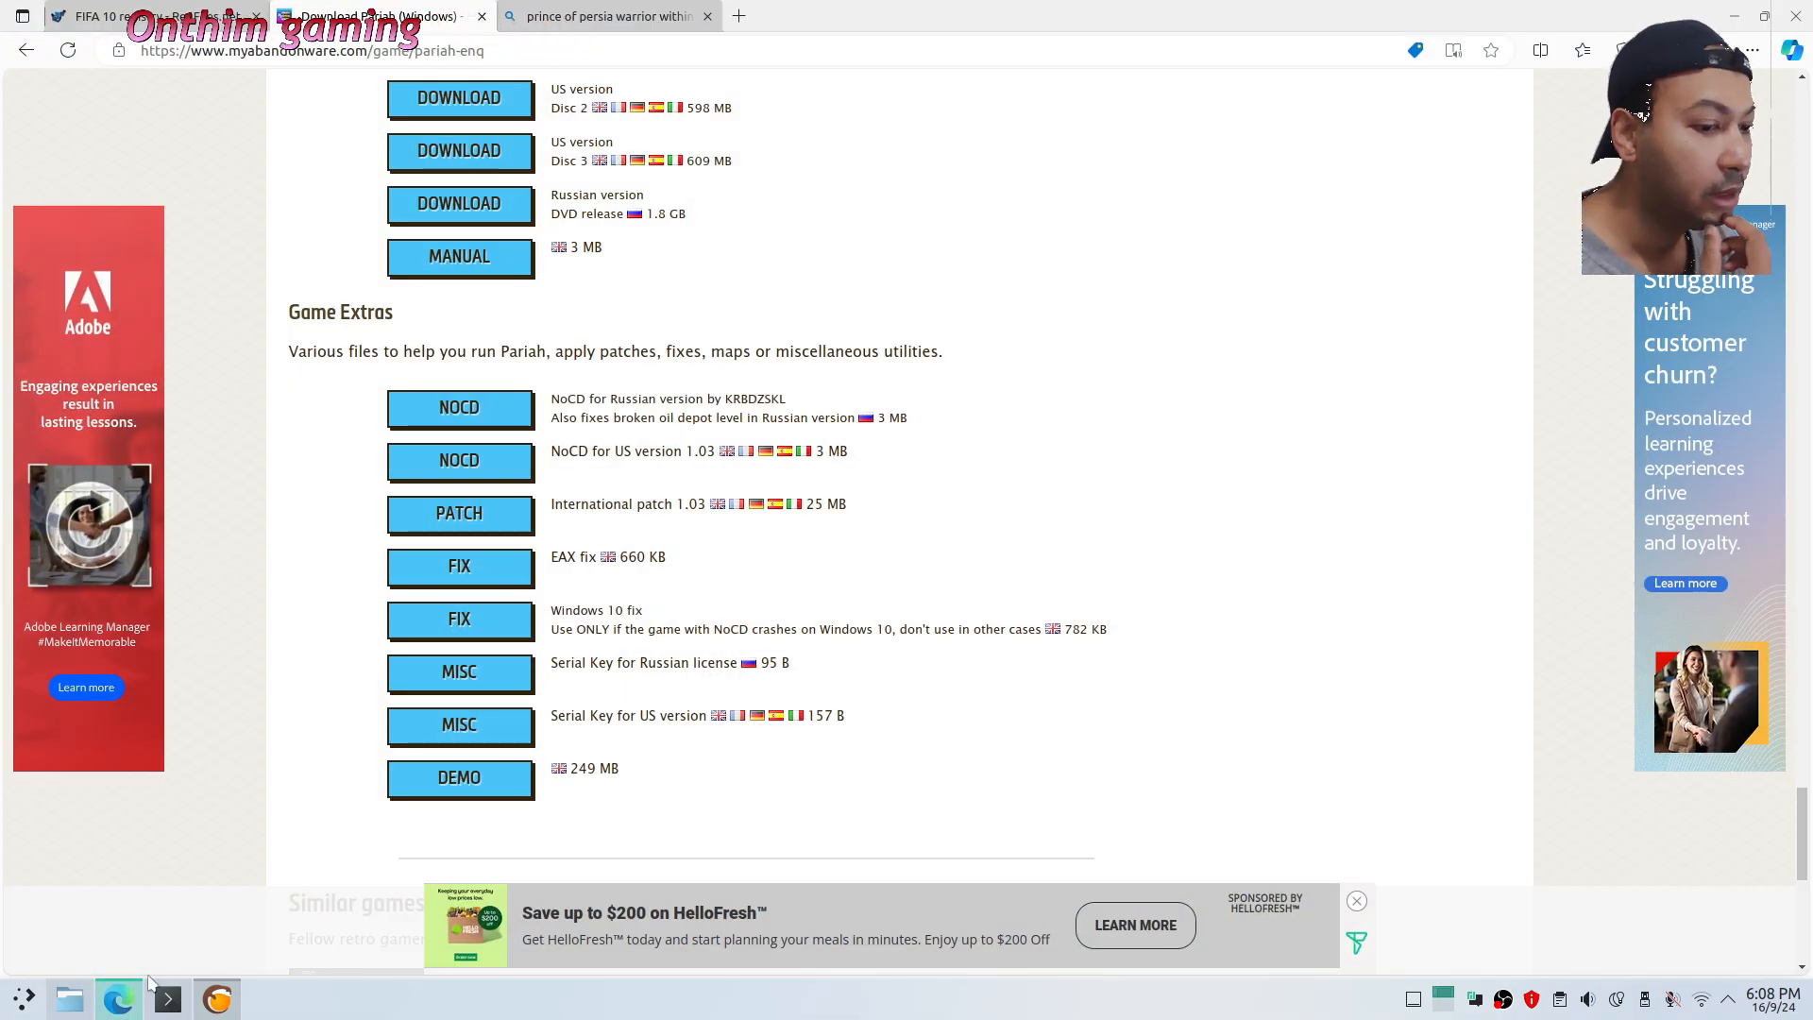
left_click(23, 1001)
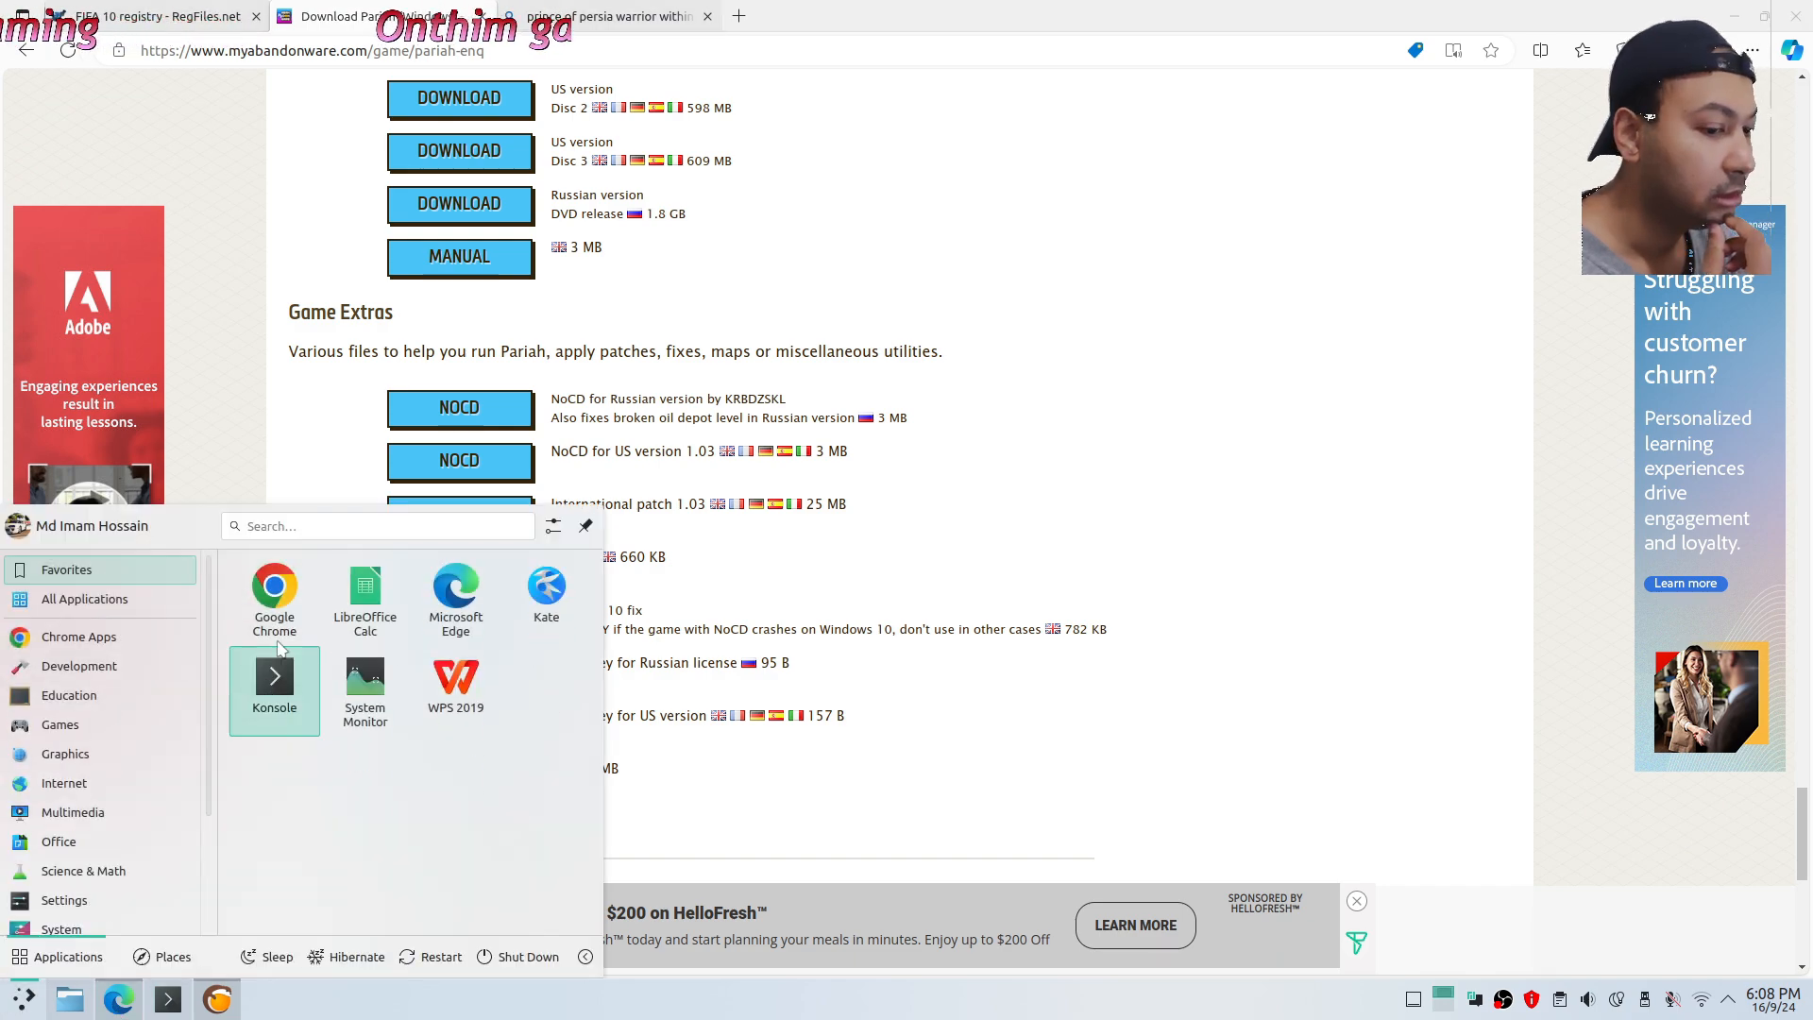
left_click(1019, 691)
Look over the downloaded Pariah files in Dolphin's My games folder and return to the Pariah download page
left_click(70, 999)
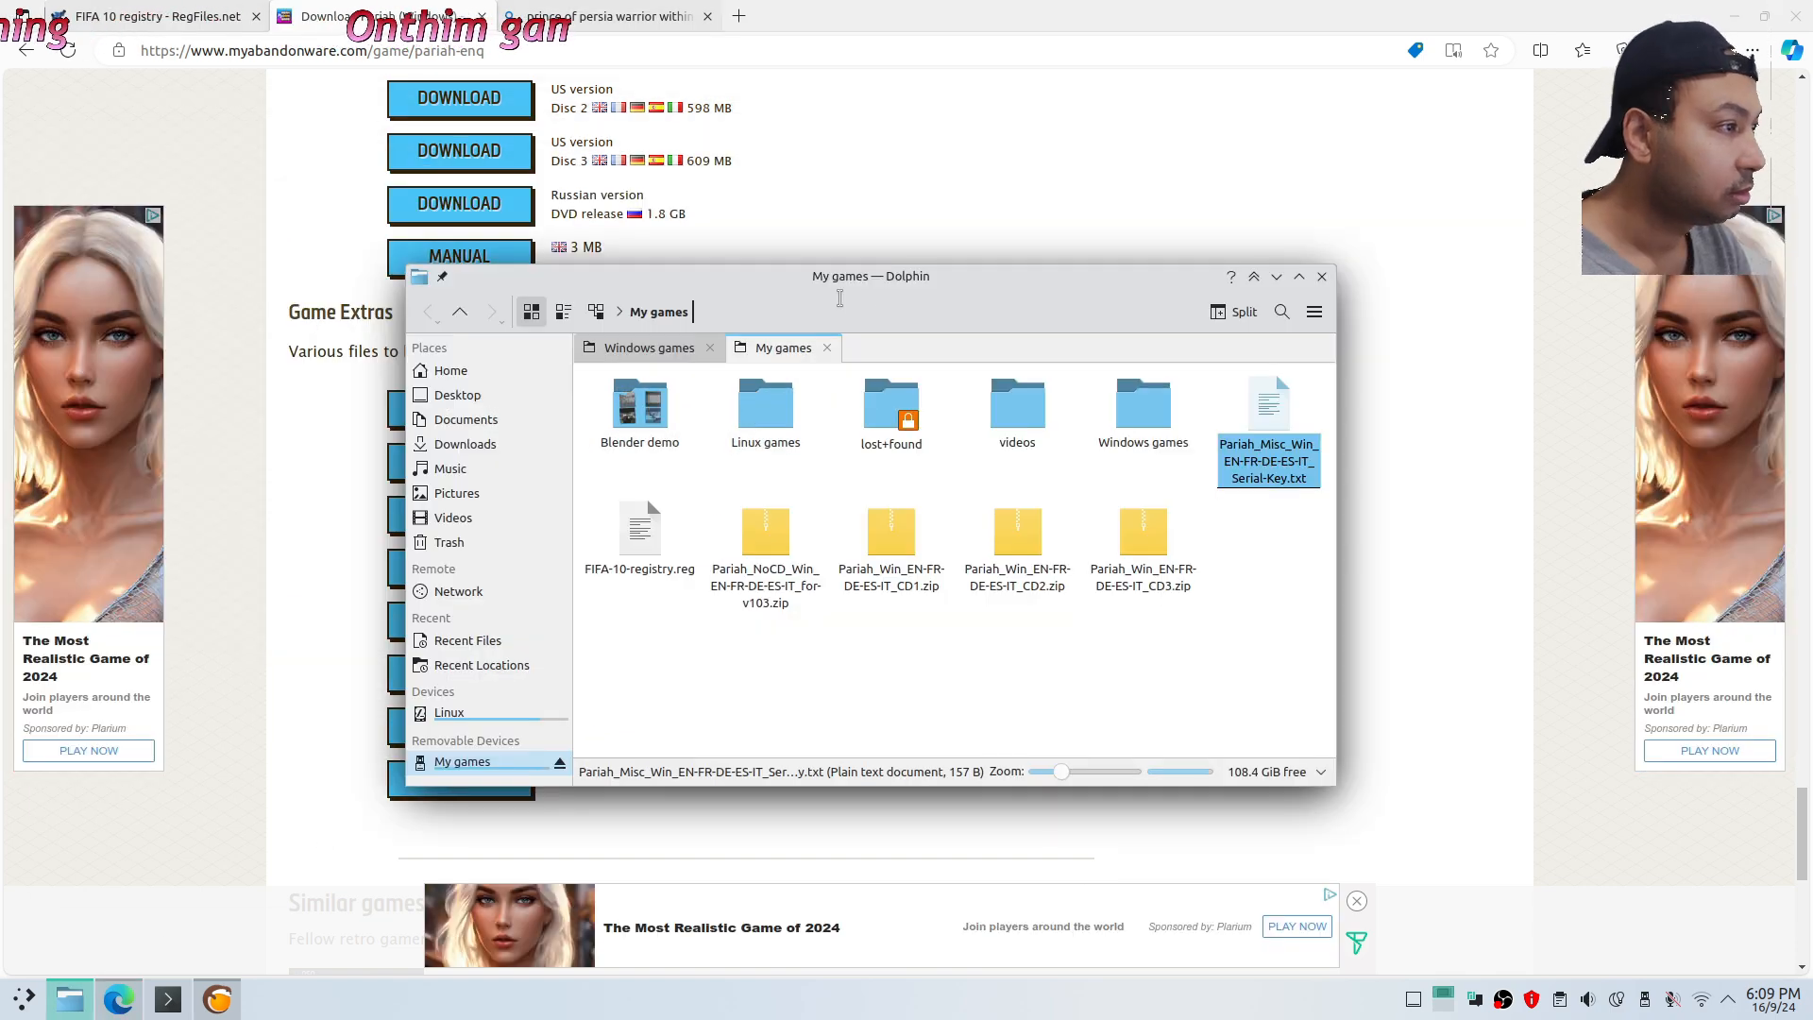
left_click_drag(888, 276, 798, 291)
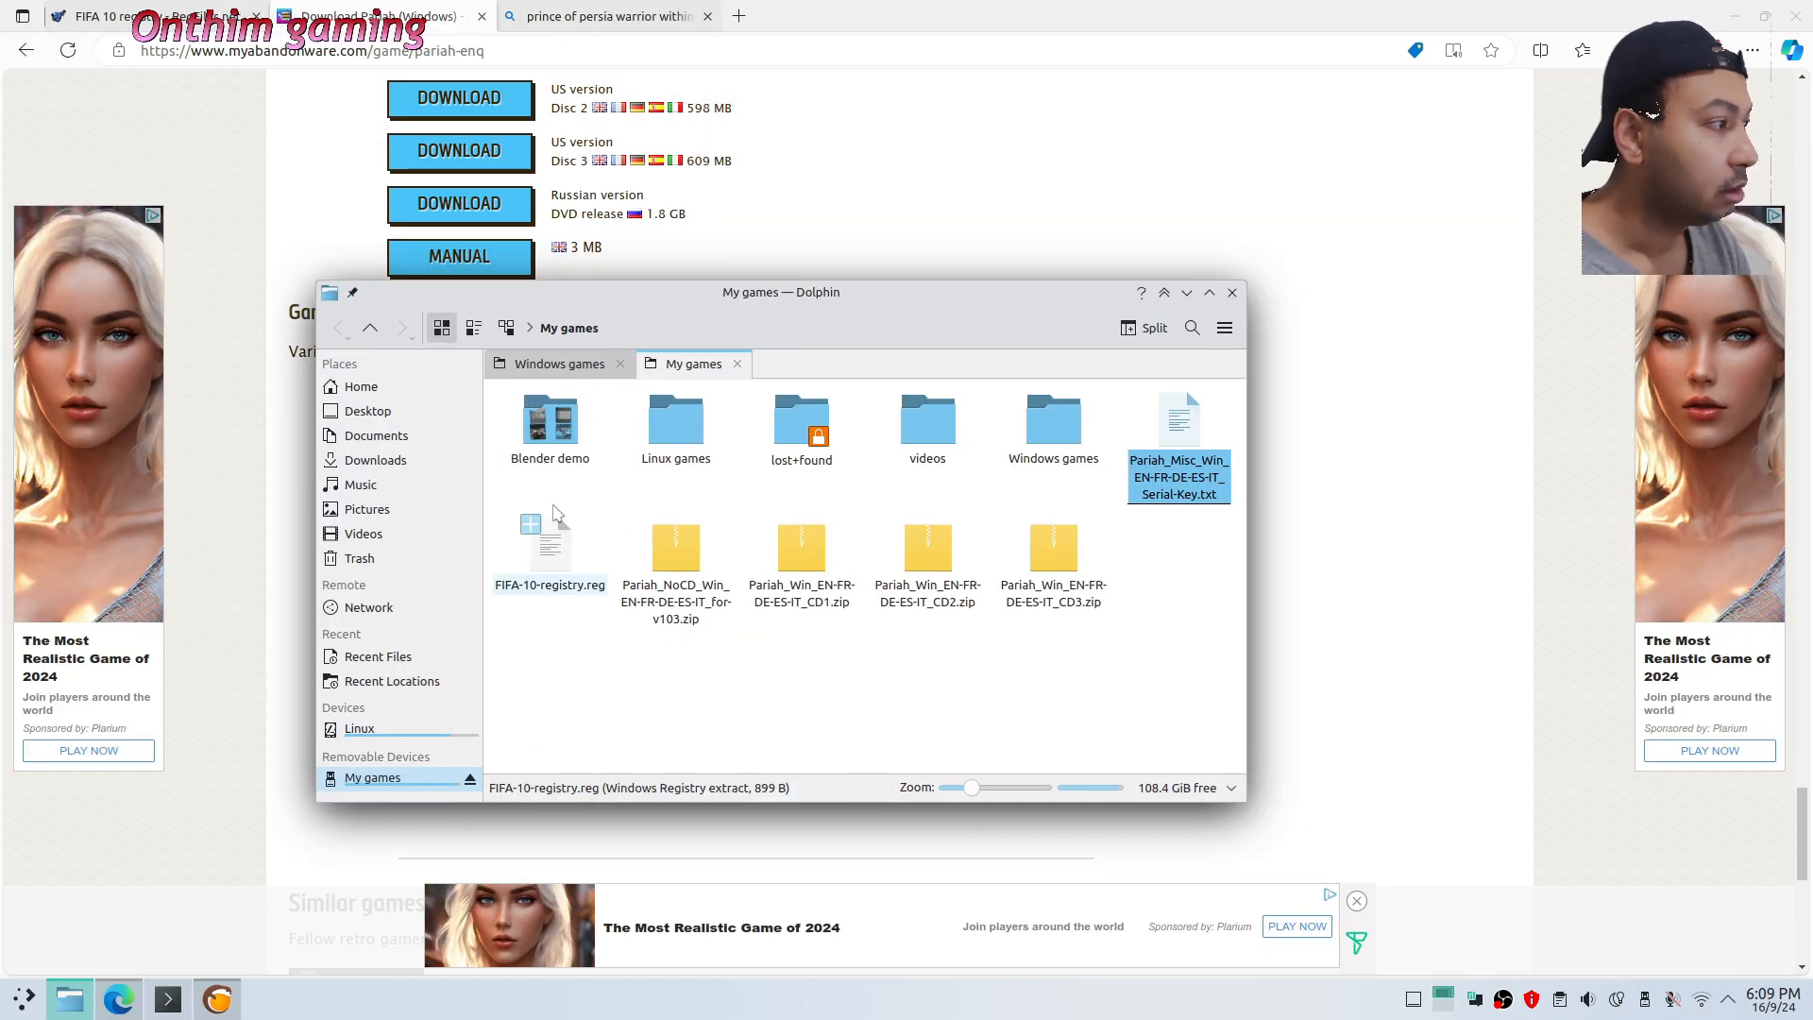
left_click(1444, 511)
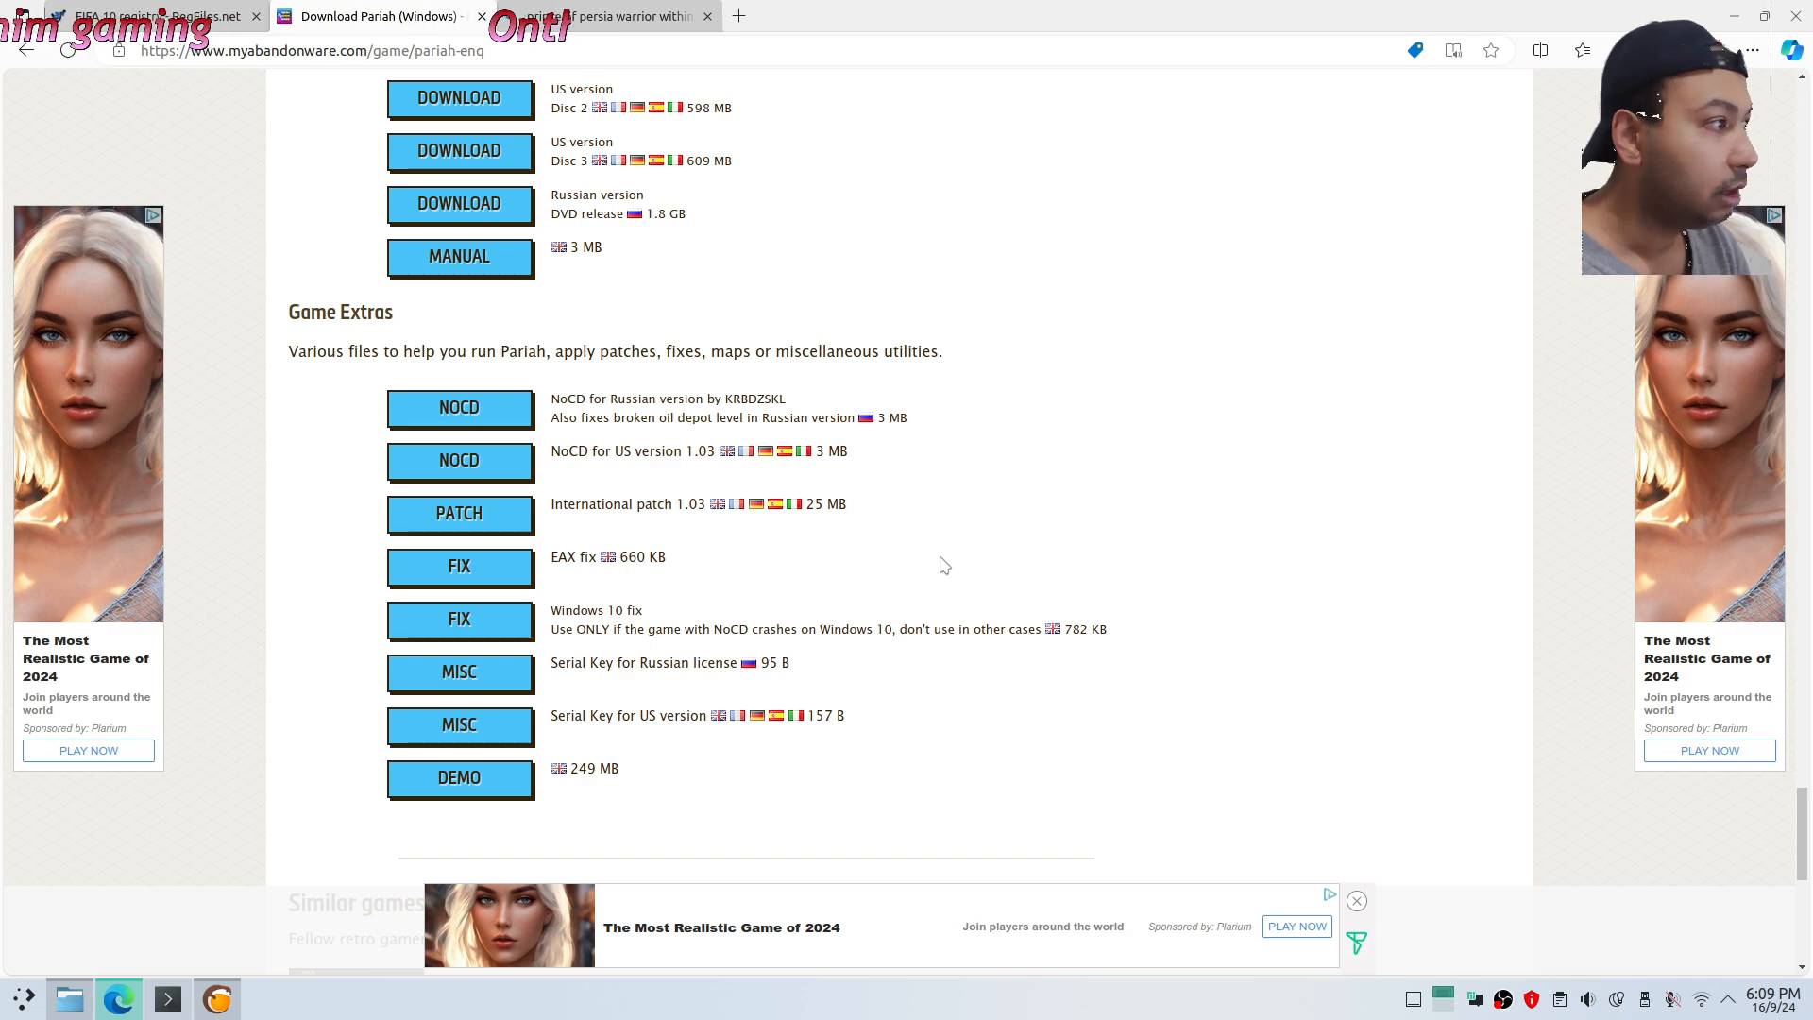
scroll(939, 567, "up", 2)
scroll(939, 566, "down", 2)
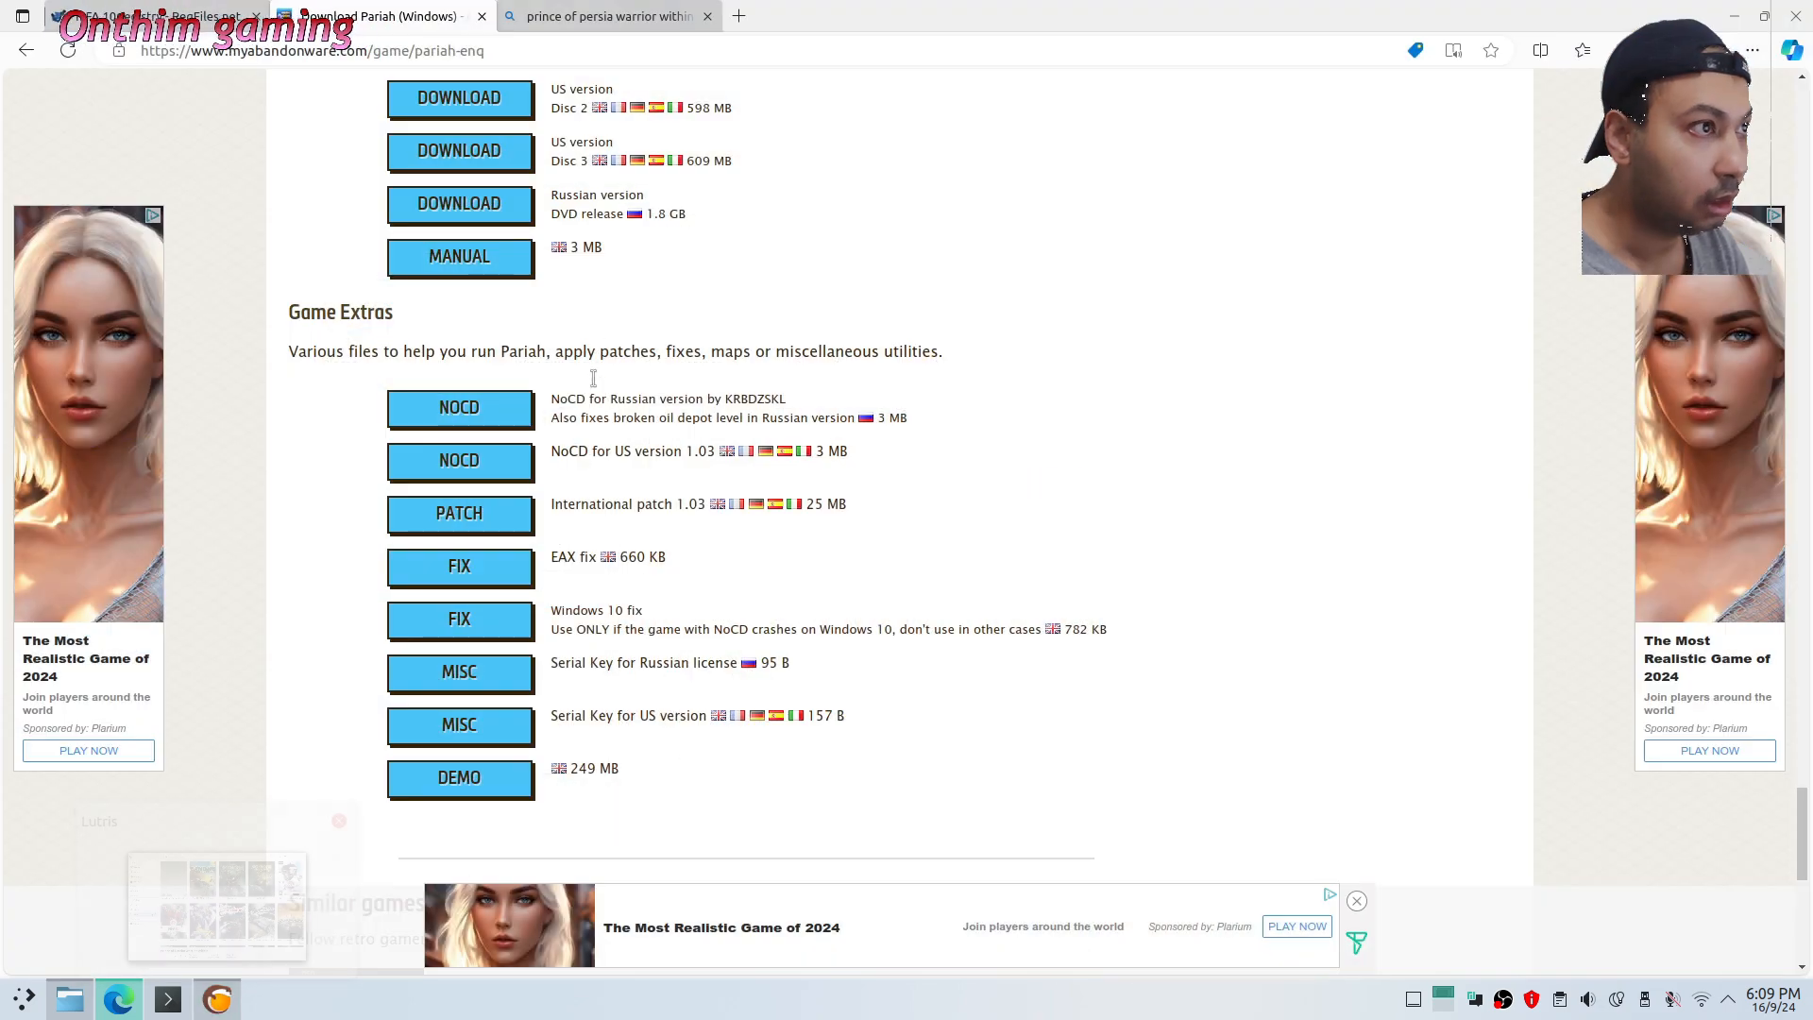
left_click(213, 1007)
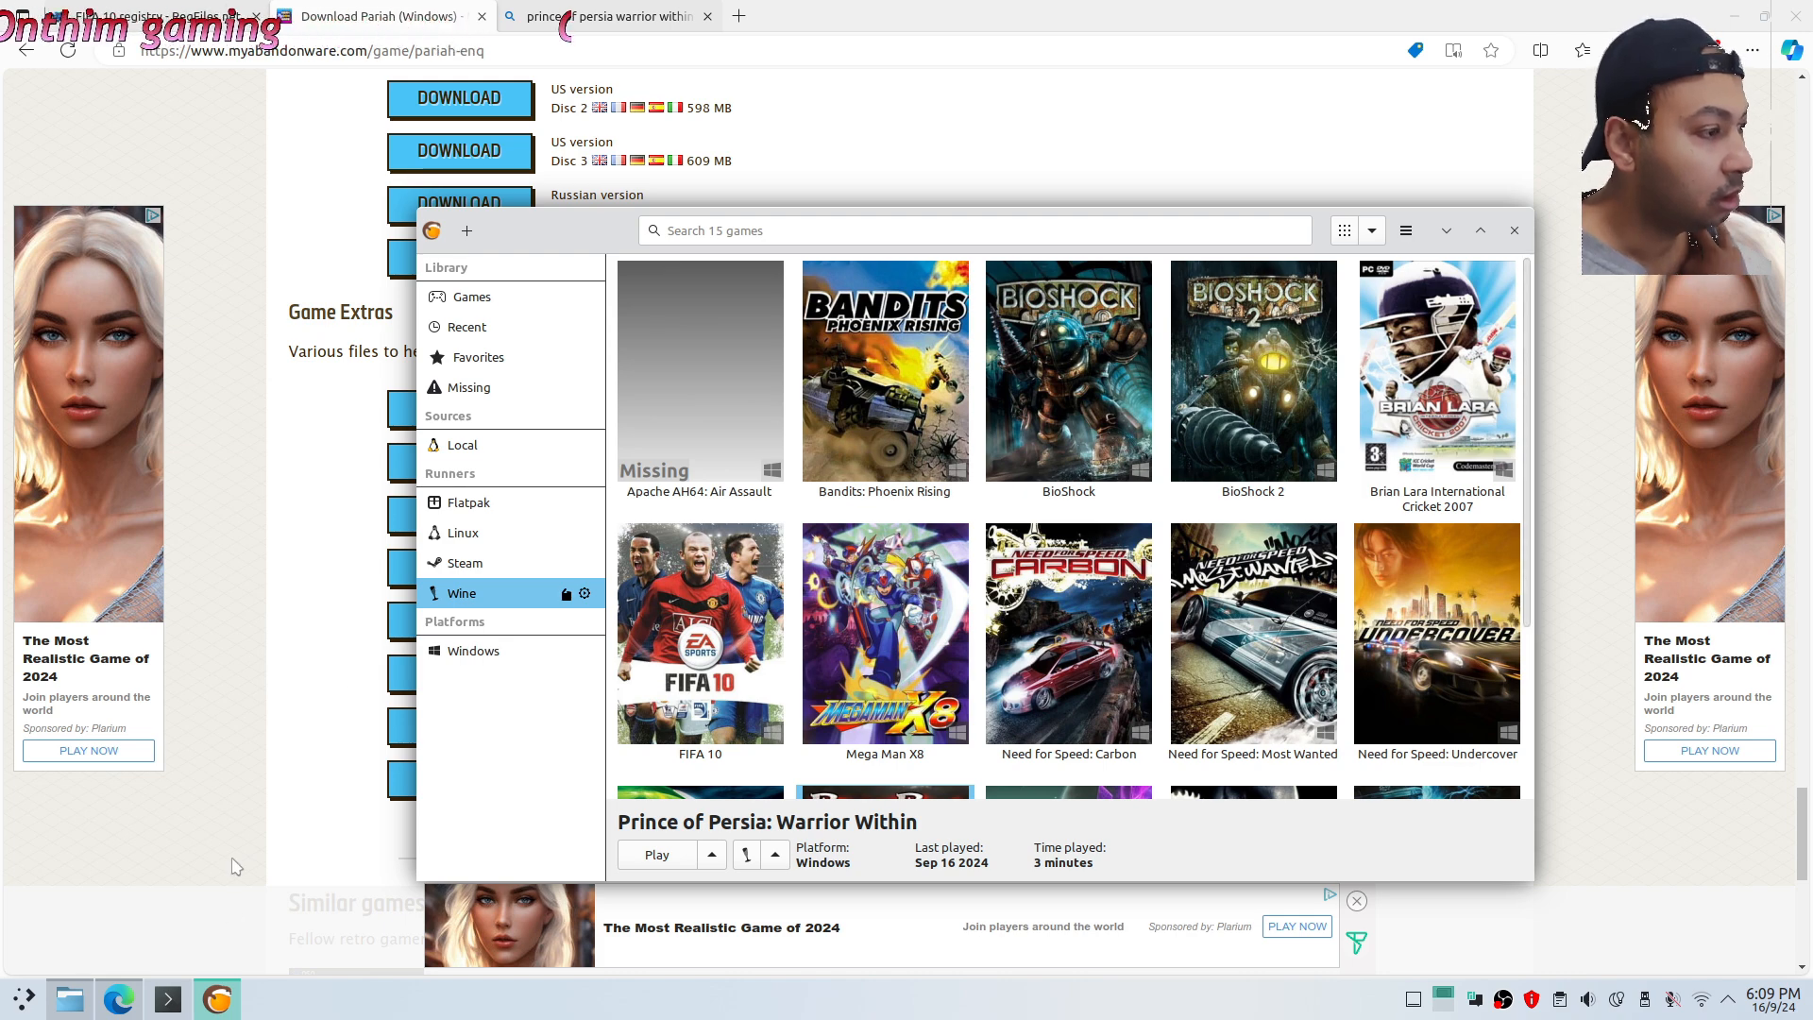
left_click(216, 999)
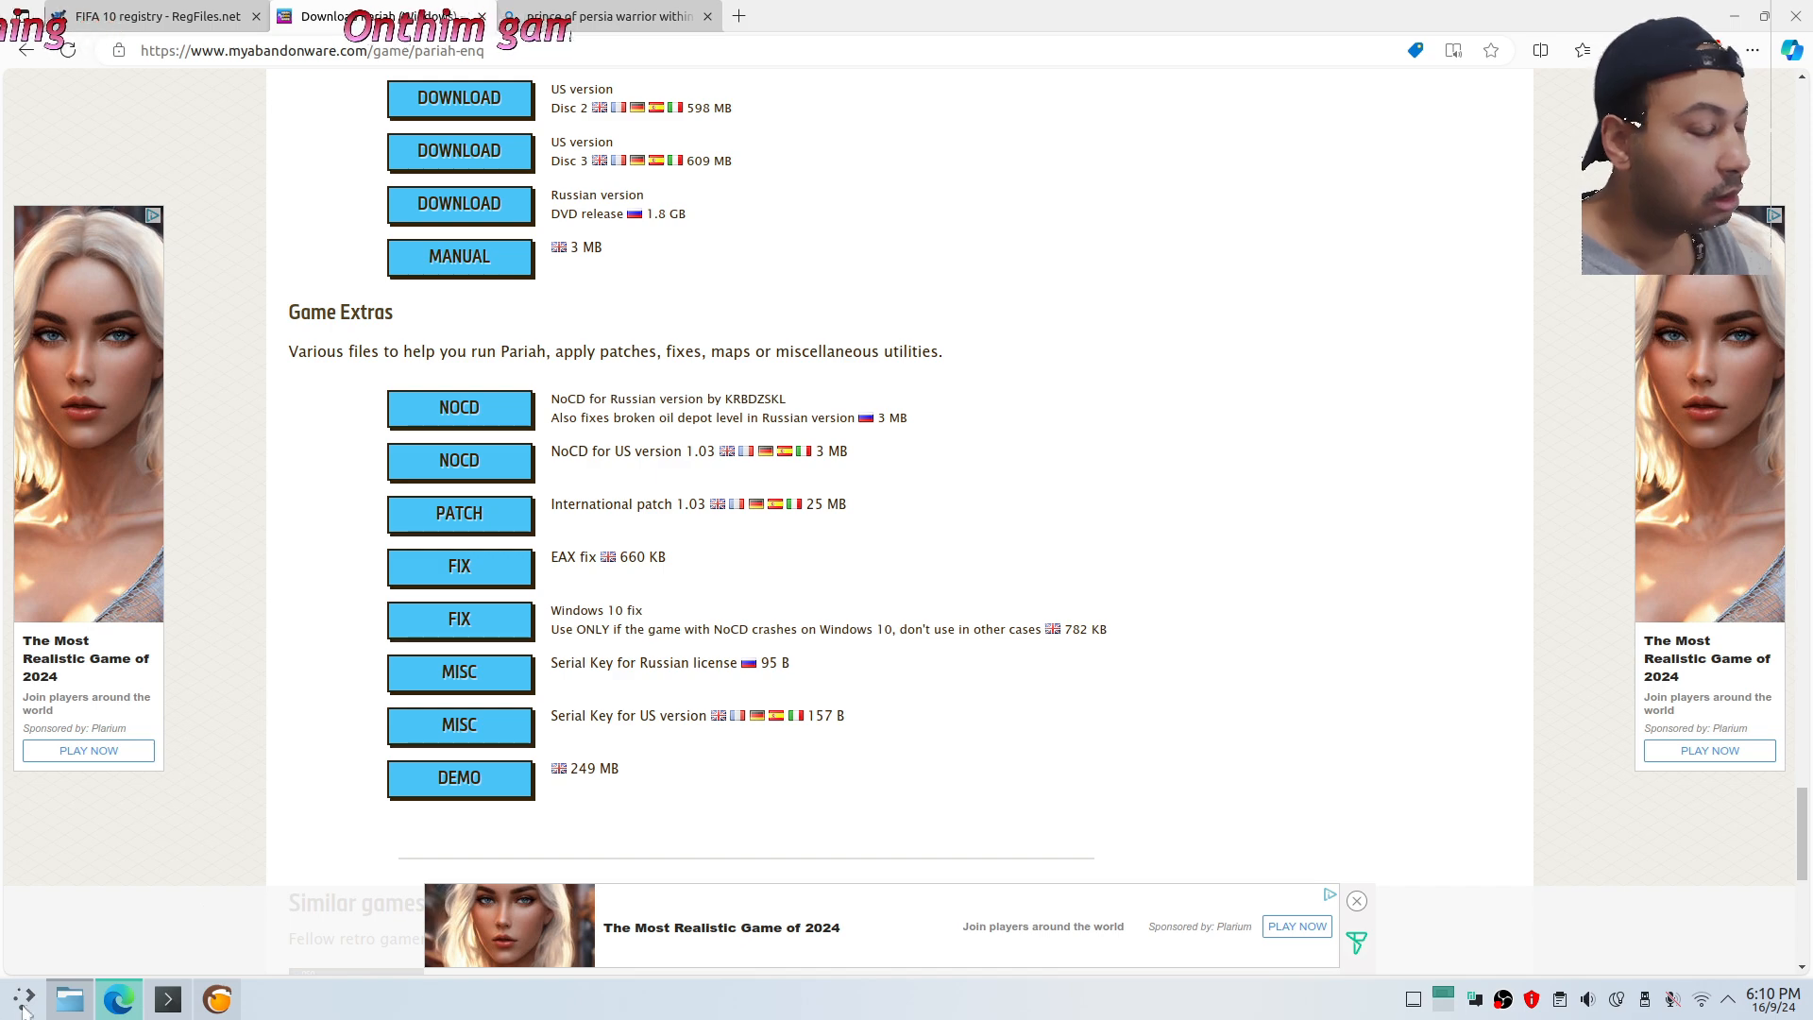
left_click(165, 999)
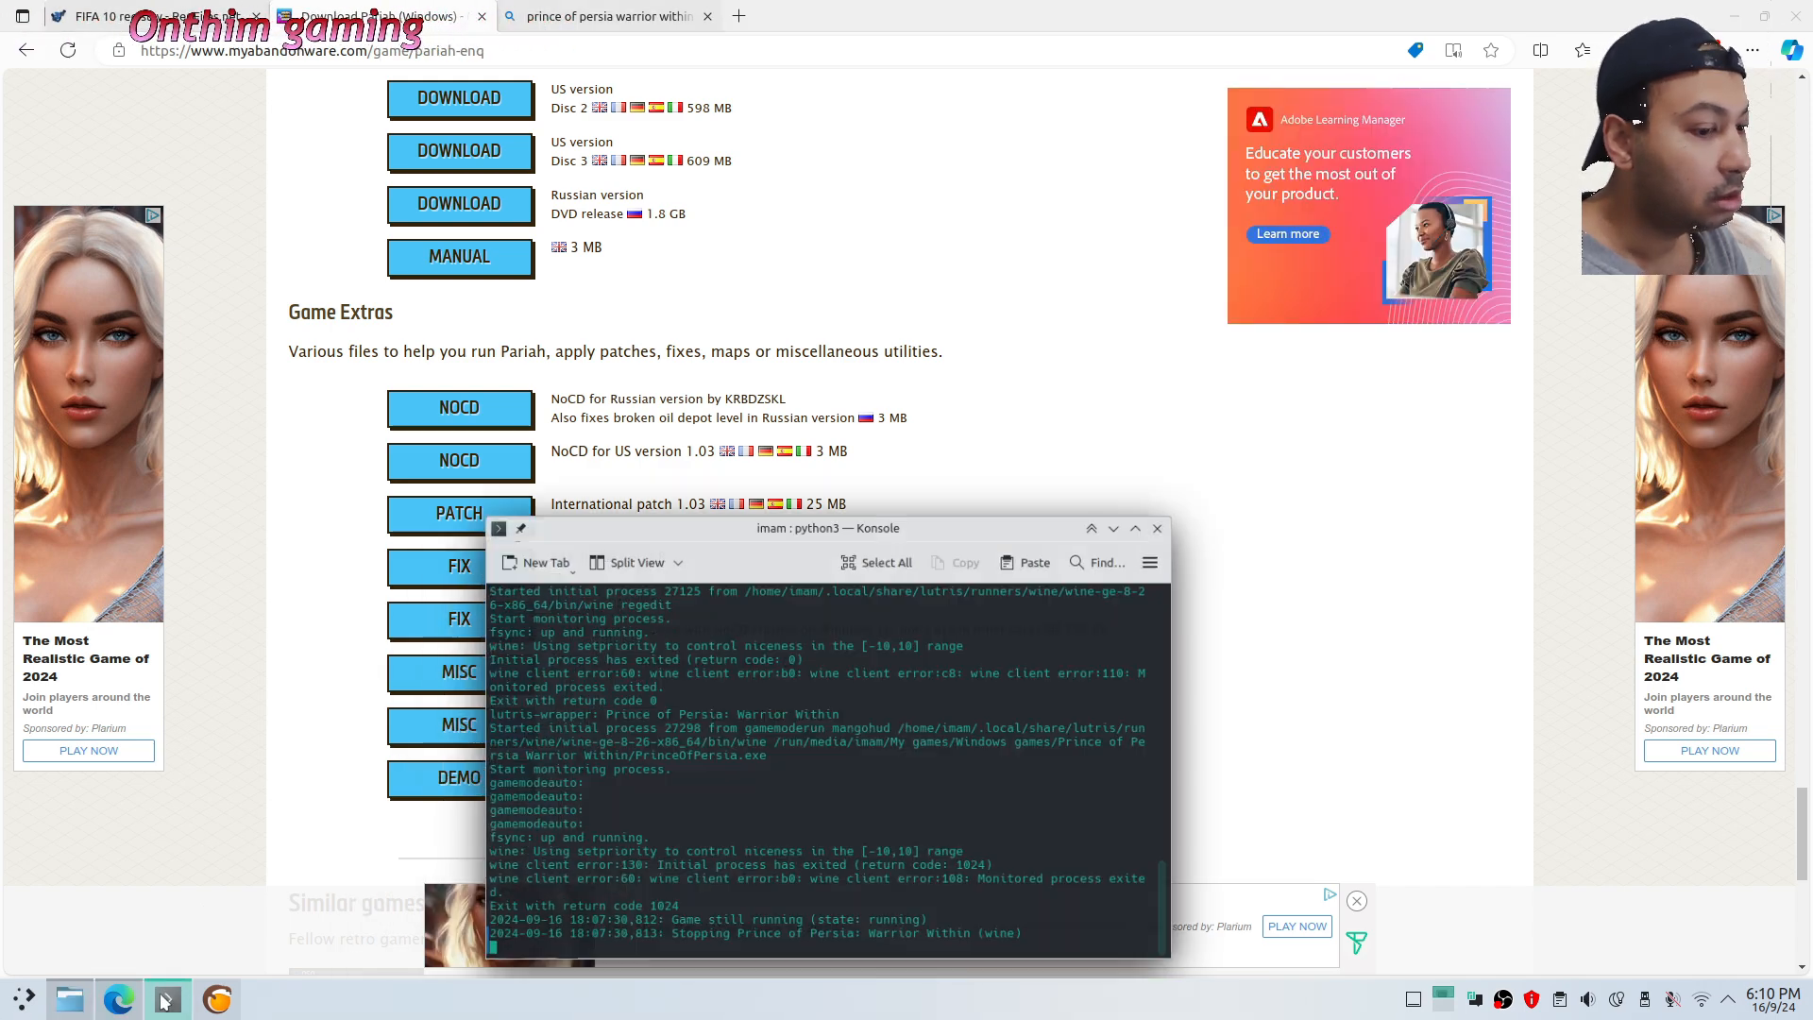
left_click(163, 1001)
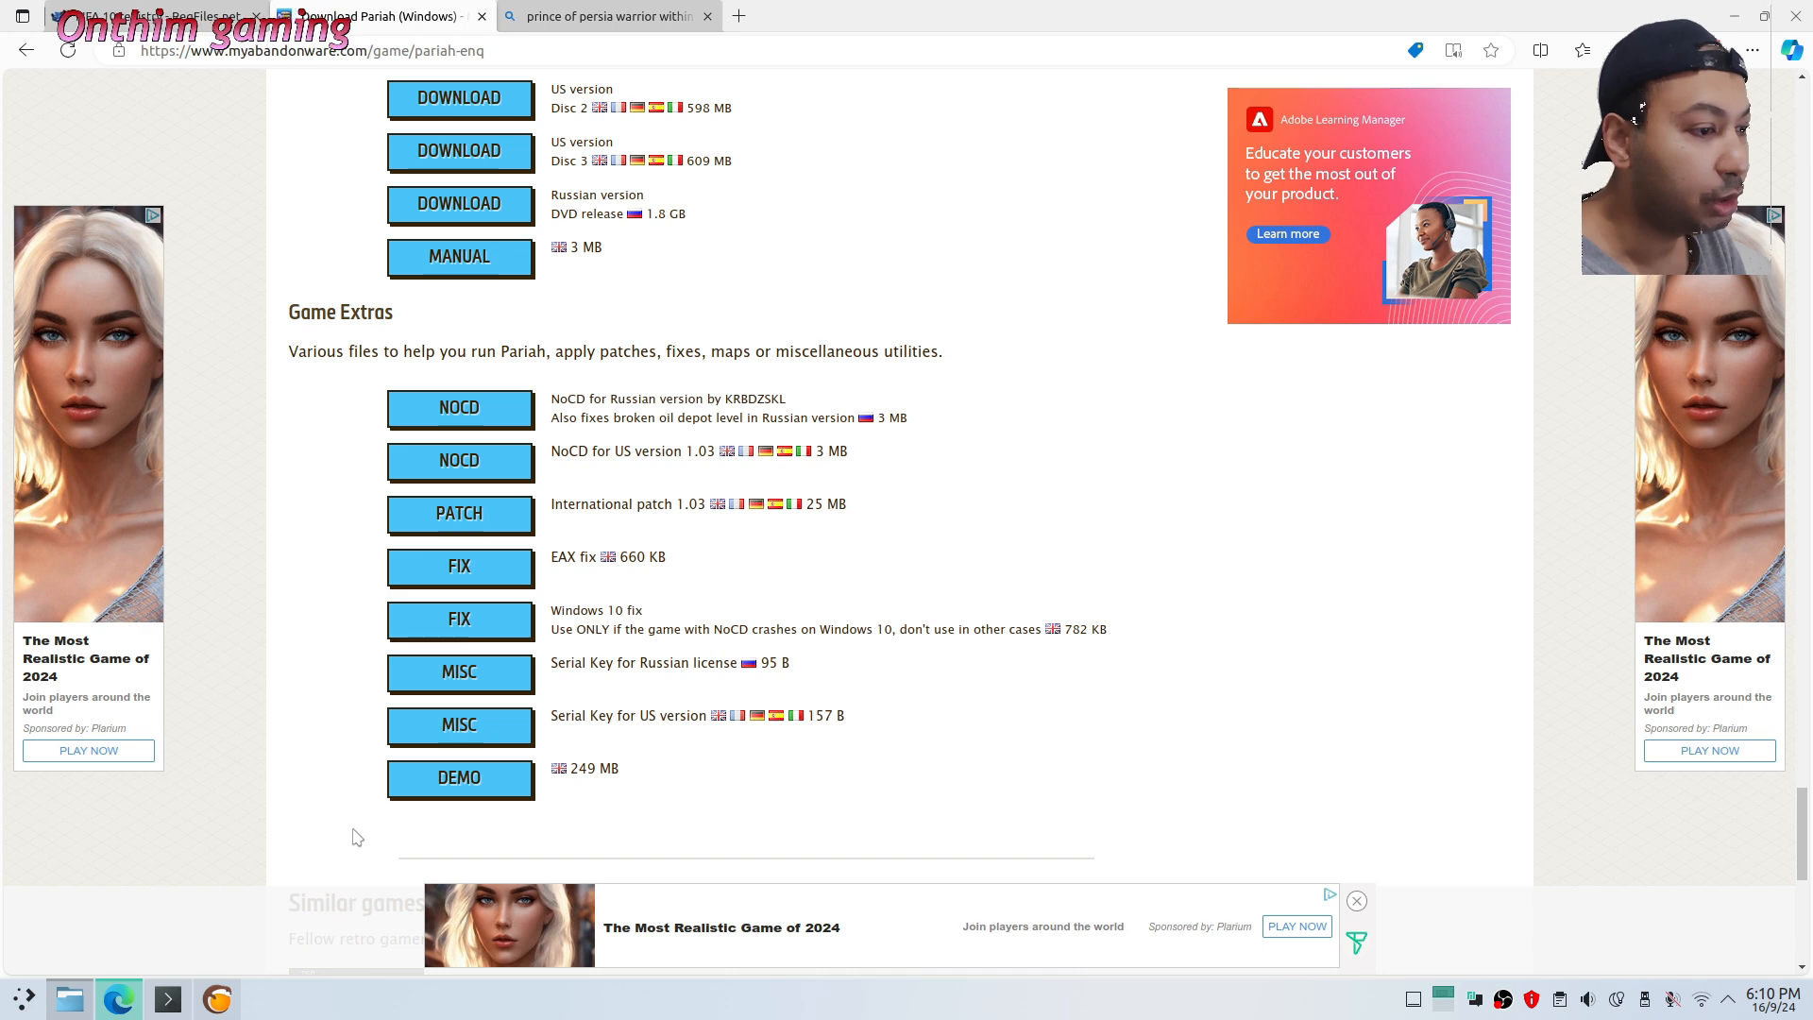
Bring the My games folder back up and review Pariah's three disc archives, NoCD archive and serial key file
left_click(69, 999)
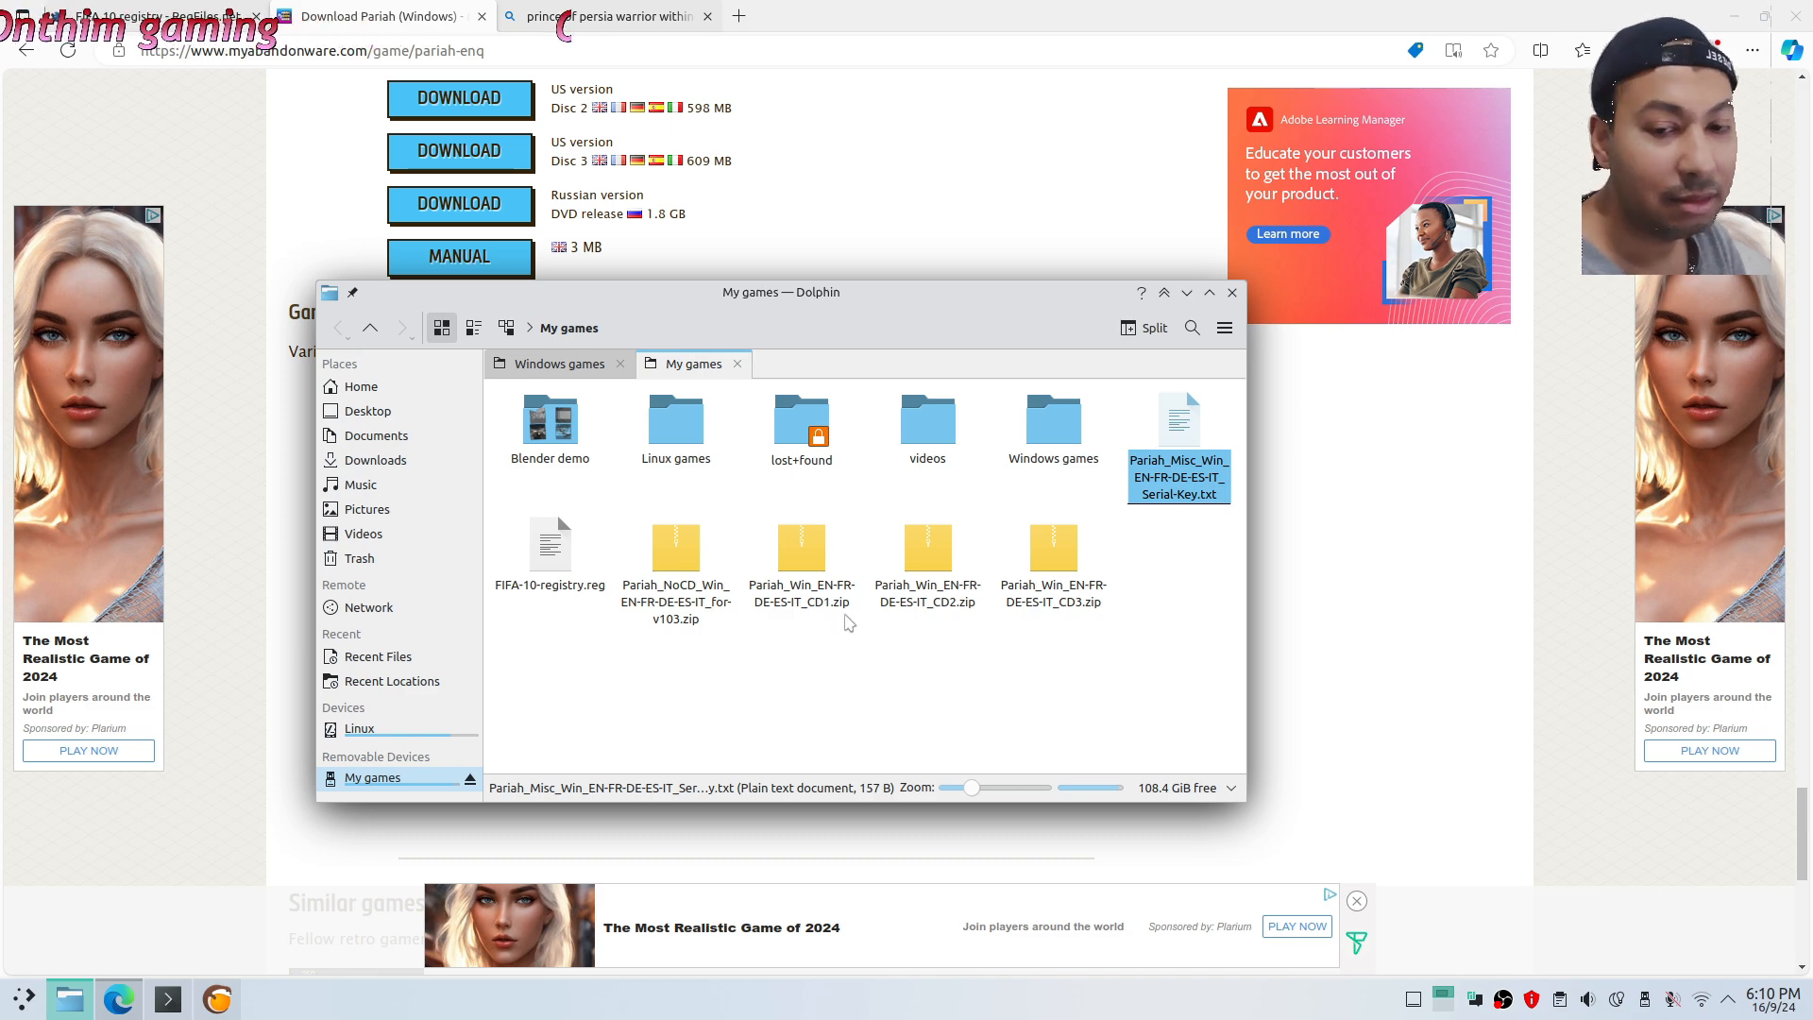
left_click(345, 218)
scroll(904, 606, "up", 3)
key("alt+Tab")
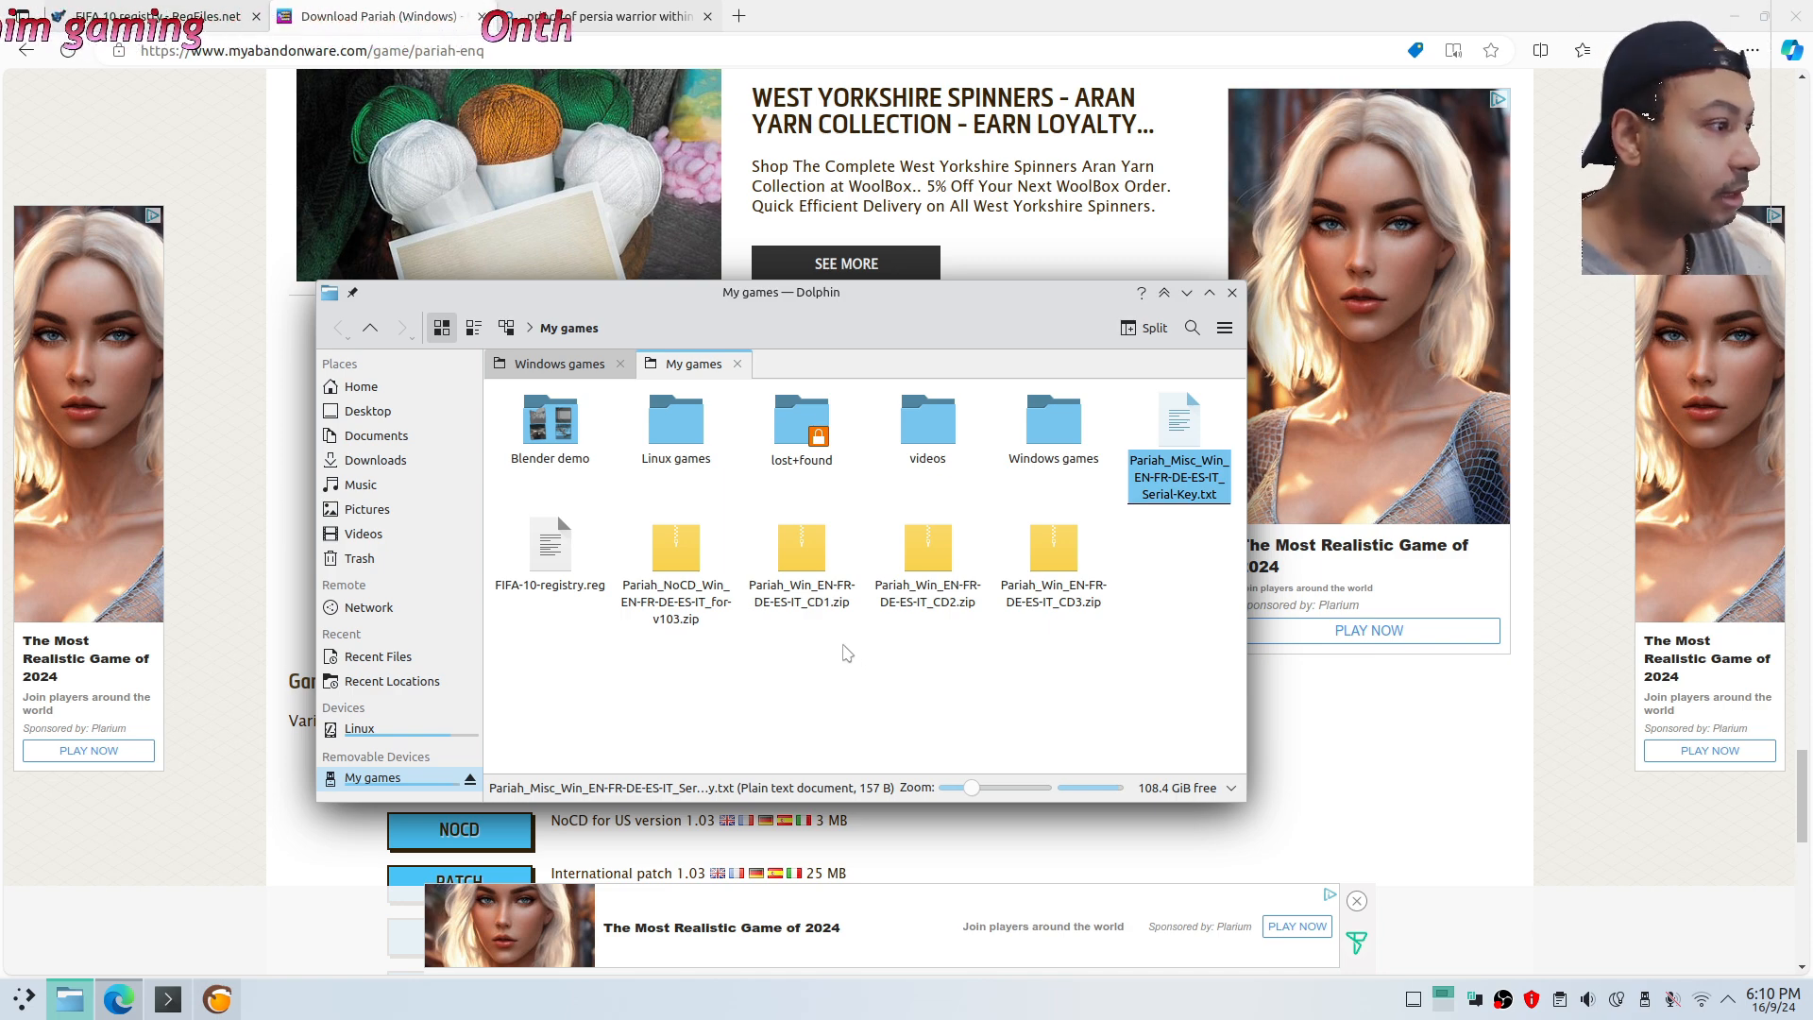
Find and launch gCDEmu, and open its list of virtual devices
left_click(216, 998)
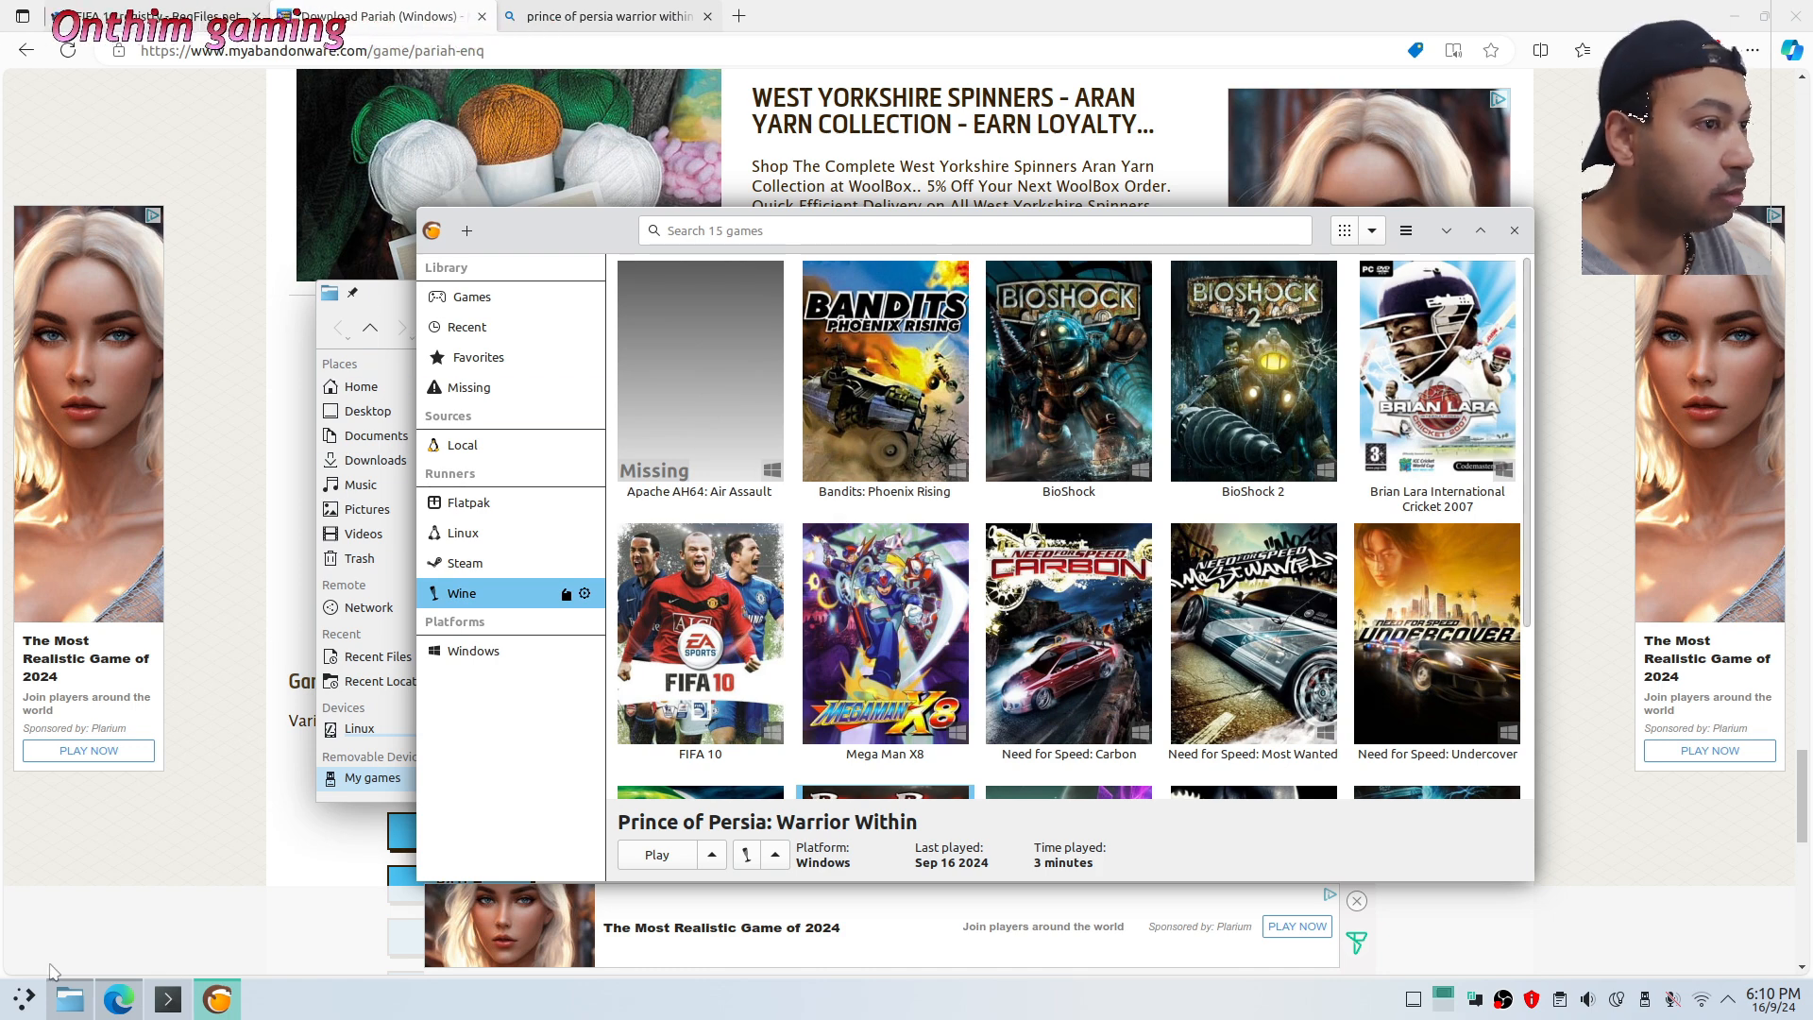
left_click(6, 1014)
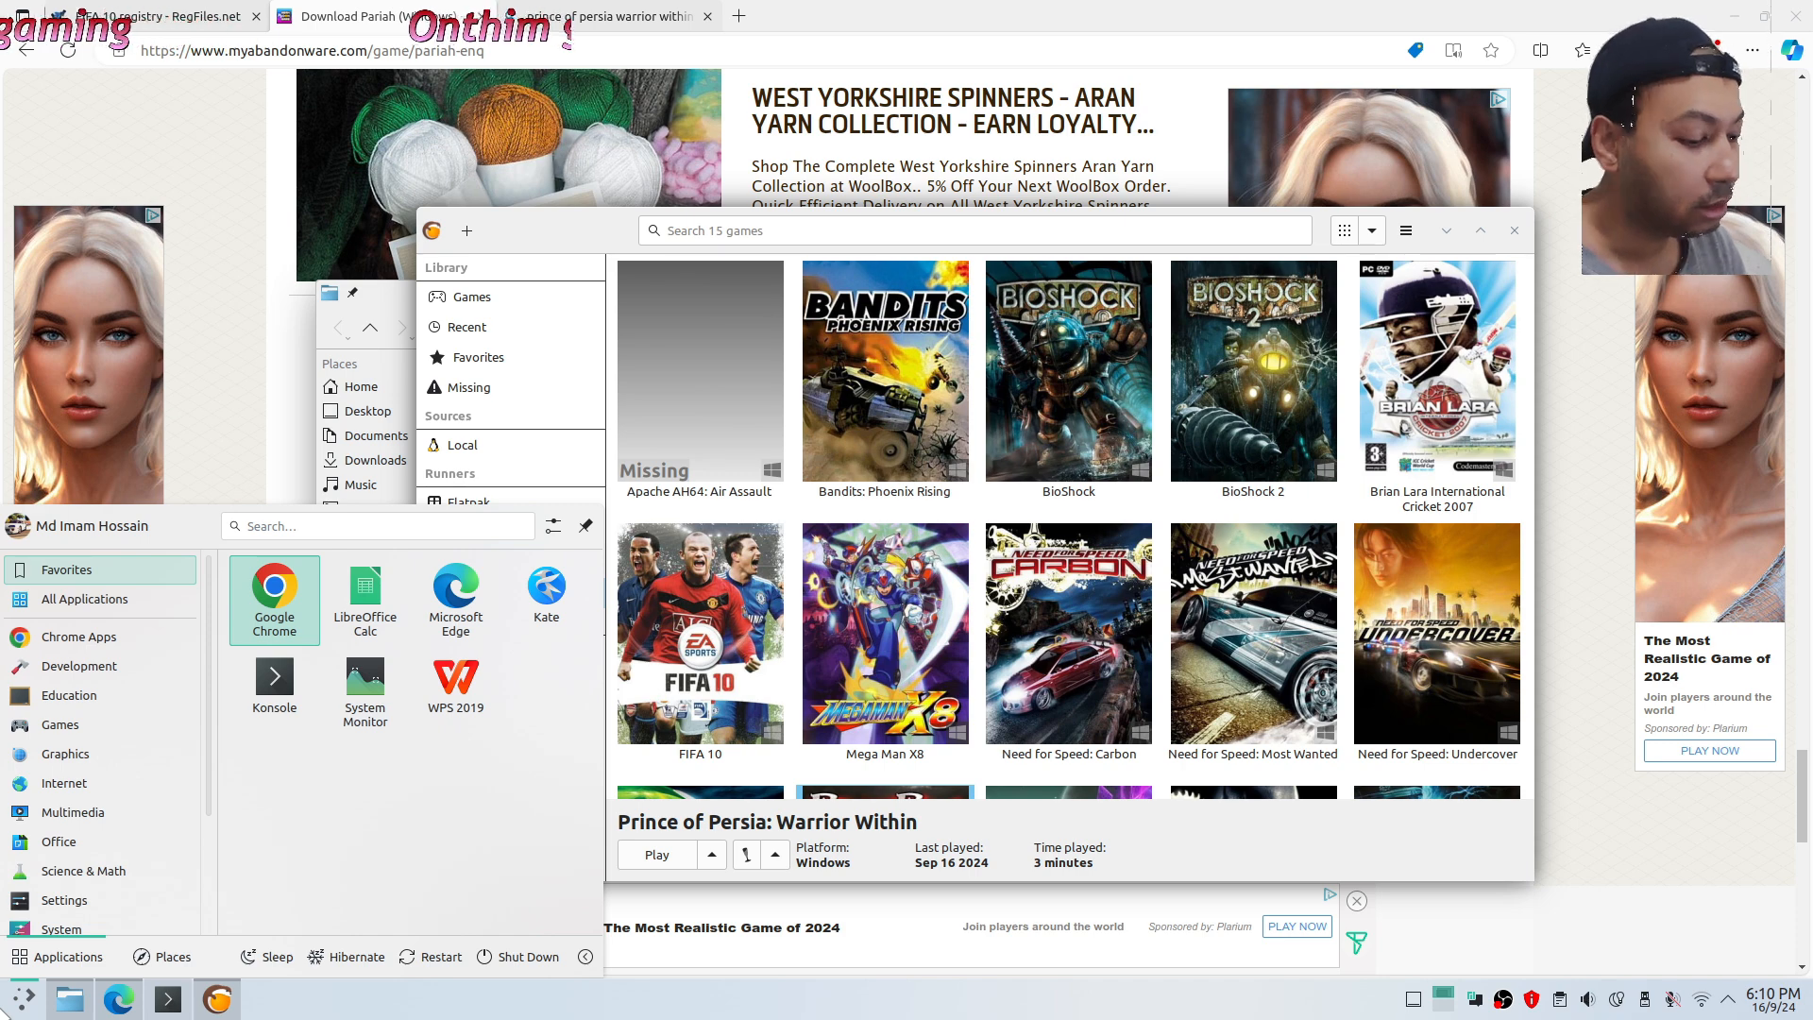
type("gcd")
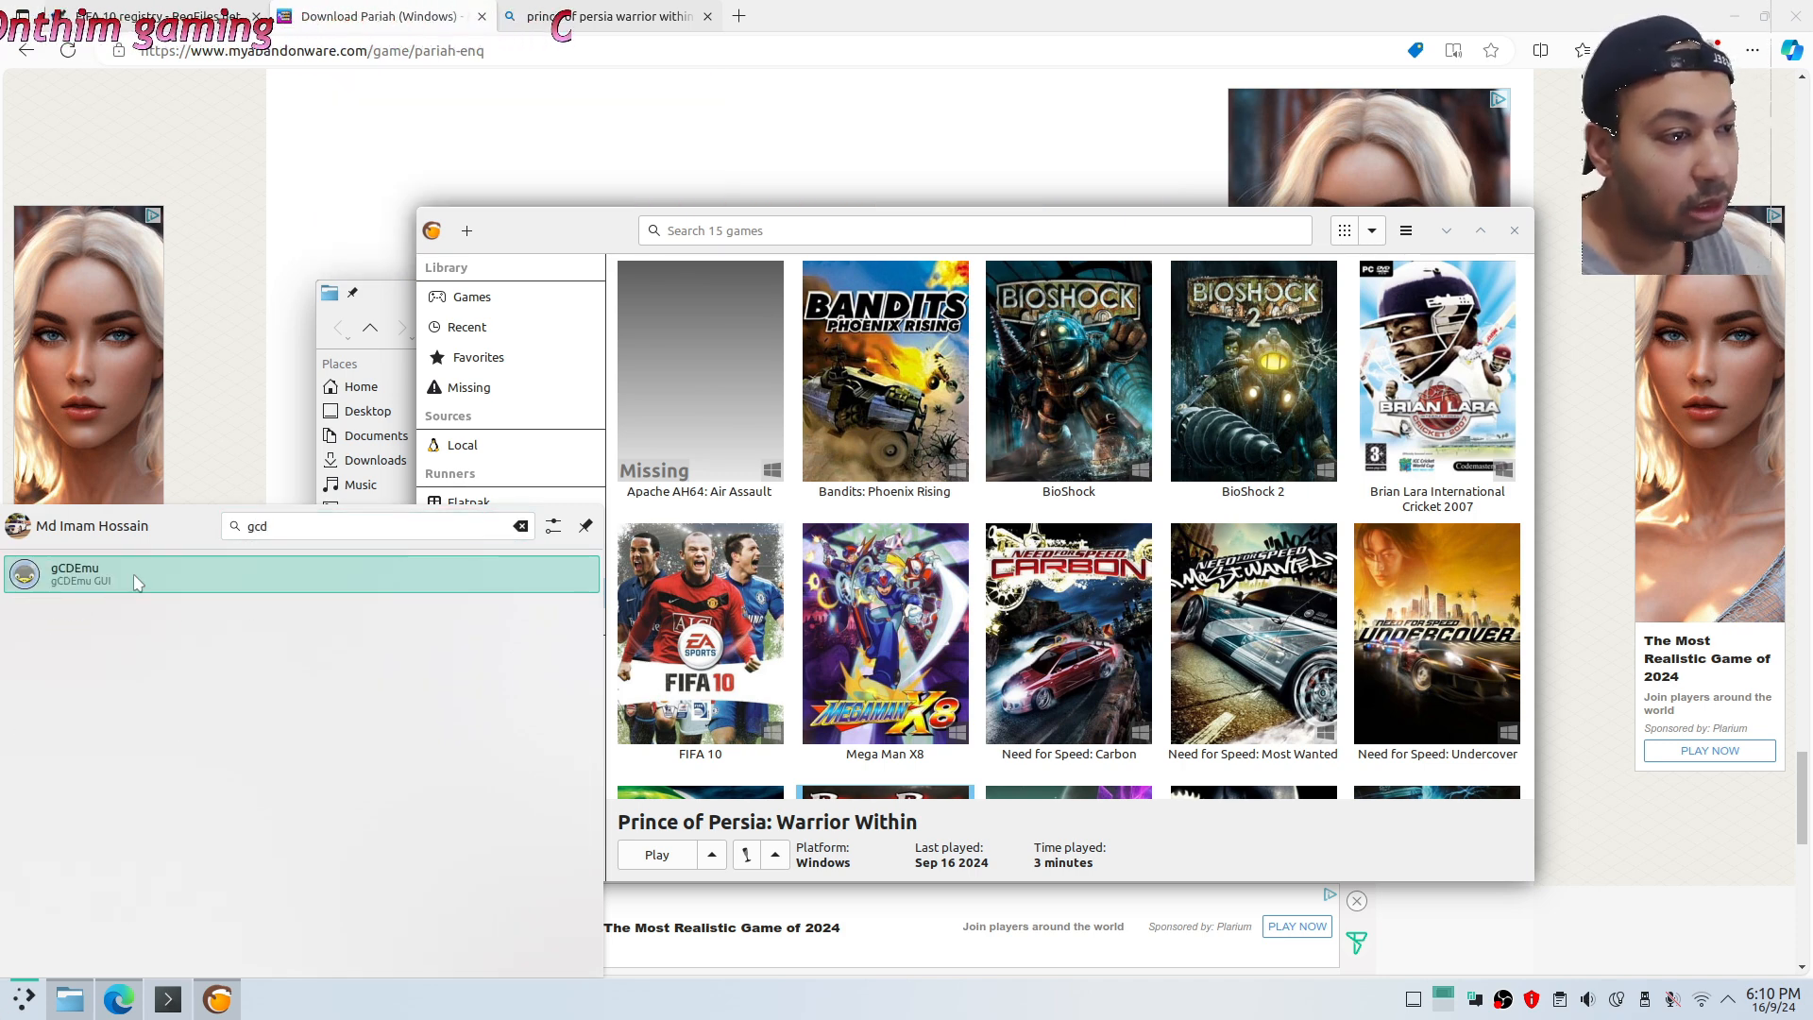
left_click(135, 577)
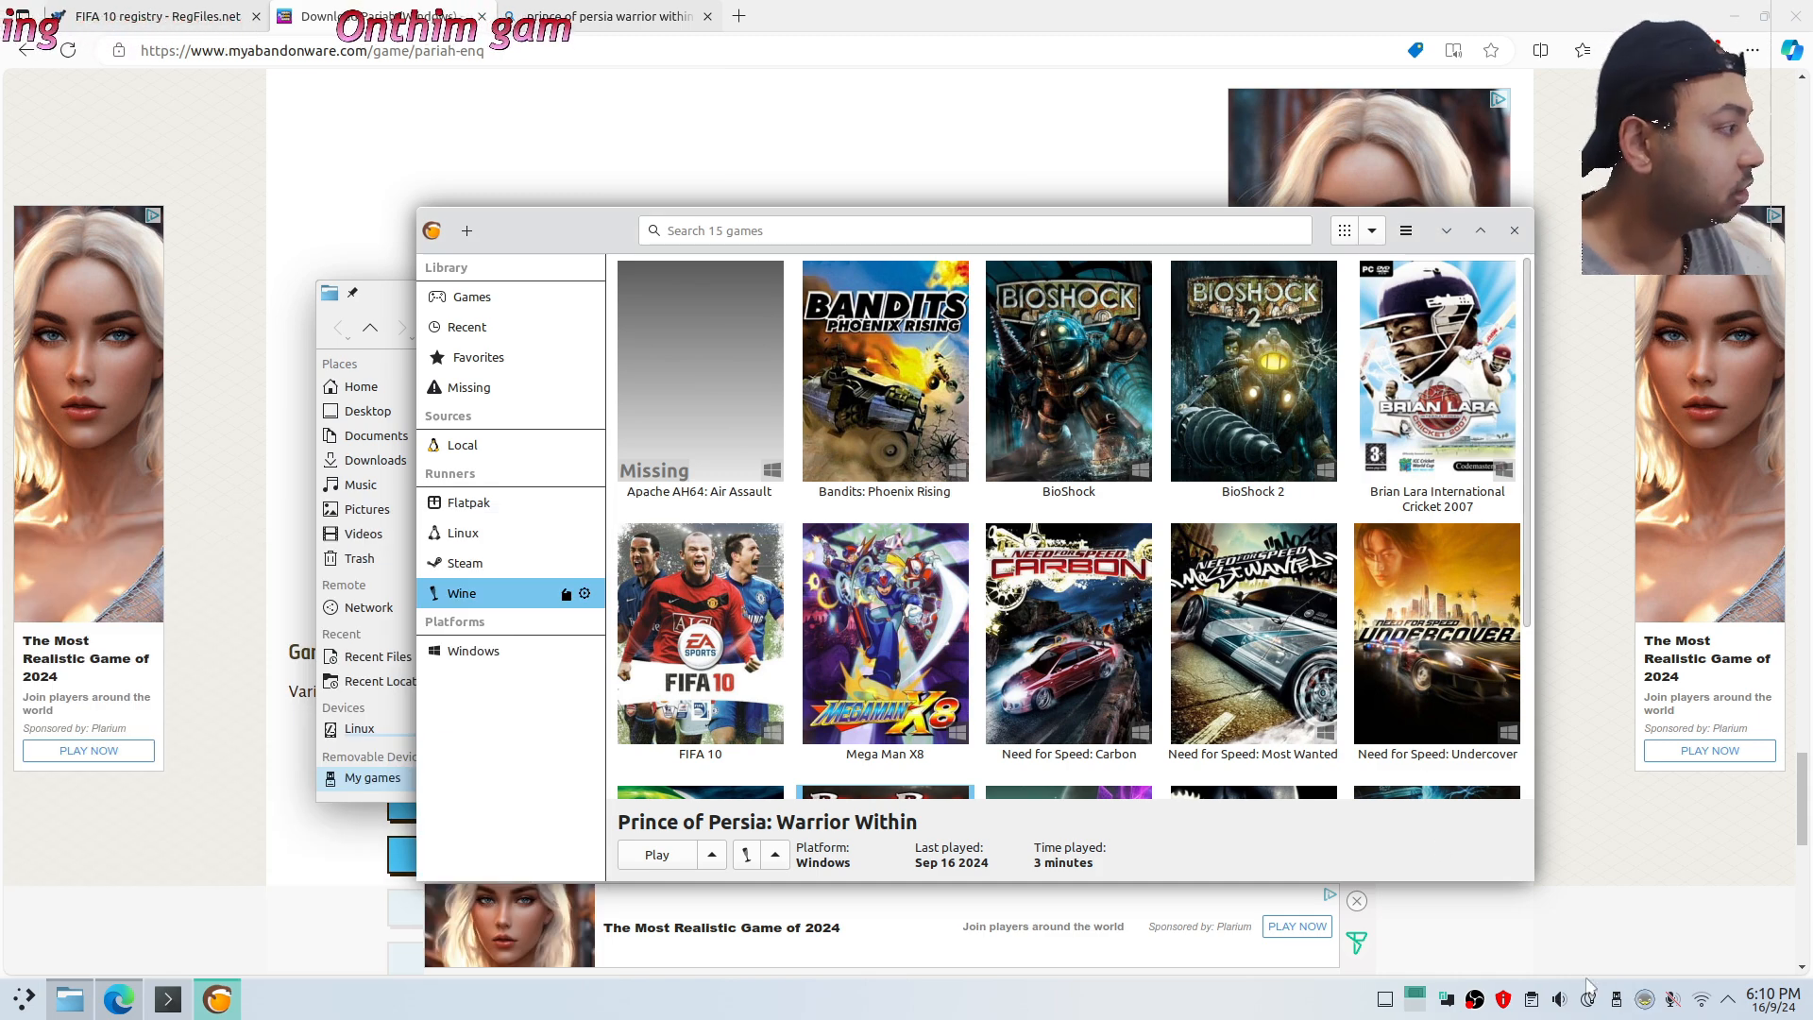
left_click(1645, 999)
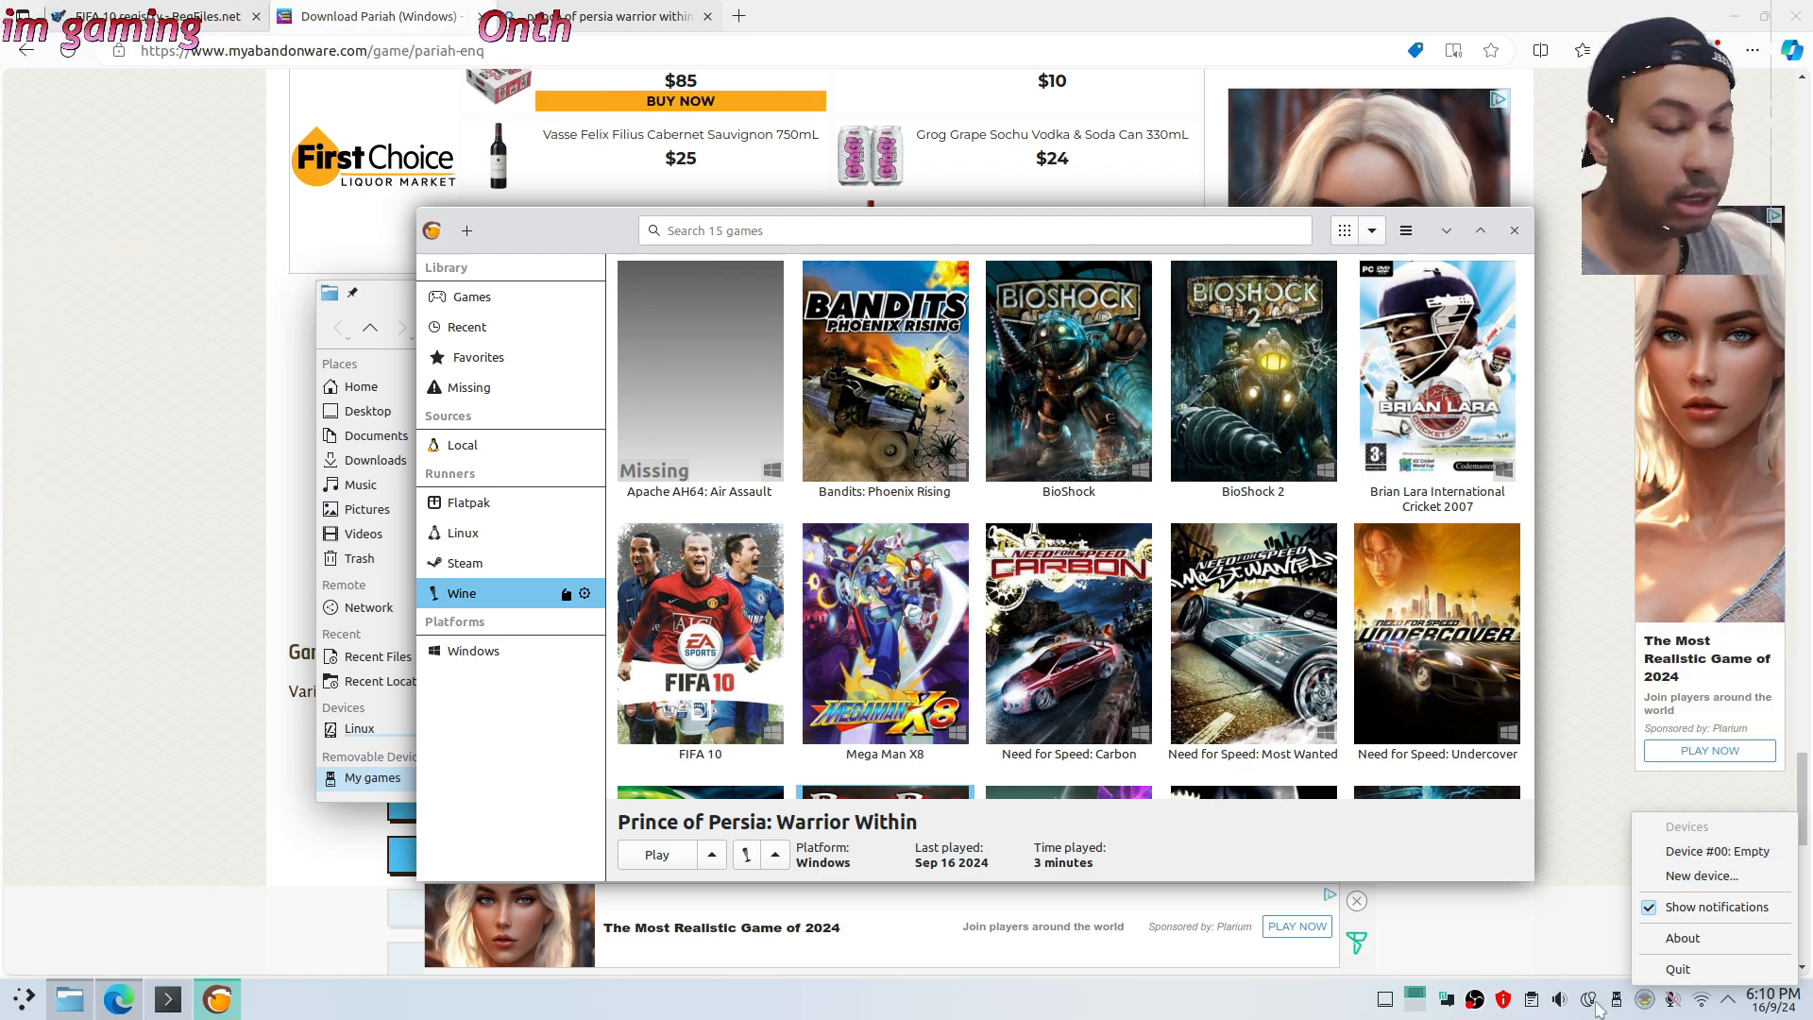
View gCDEmu's About information, close it, and look over its virtual device list again
left_click(1683, 939)
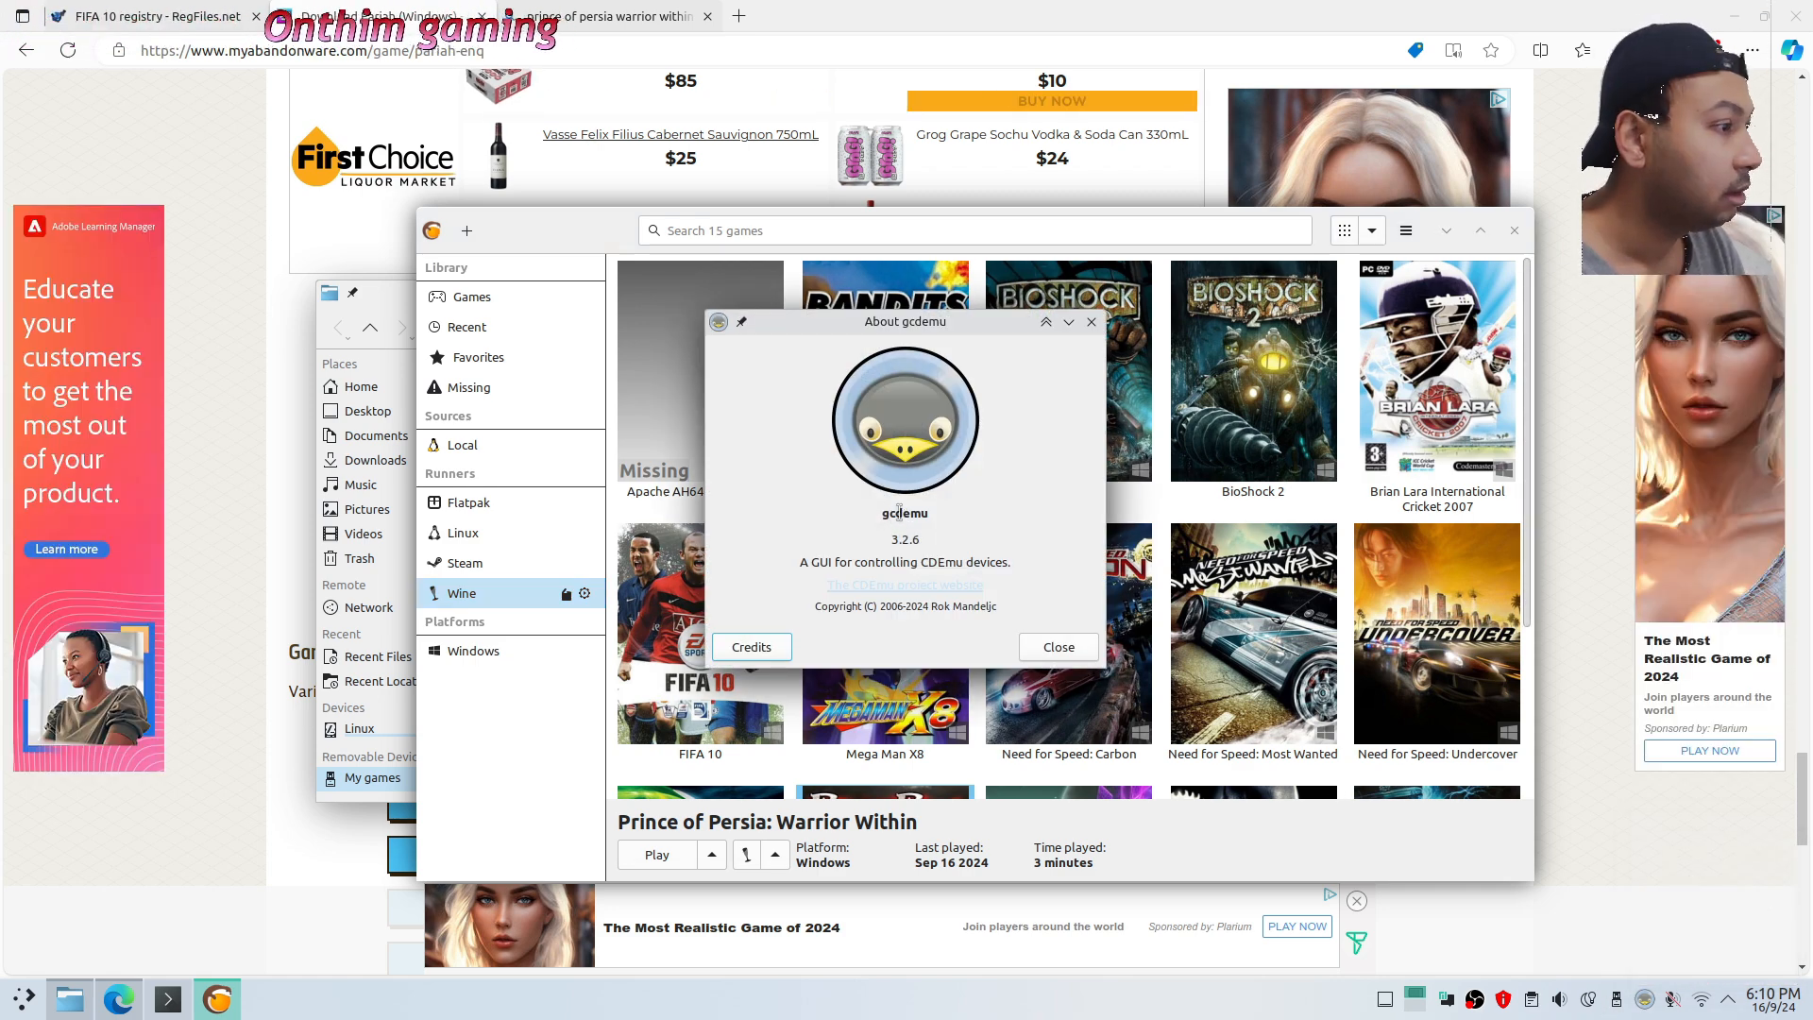
left_click(1074, 660)
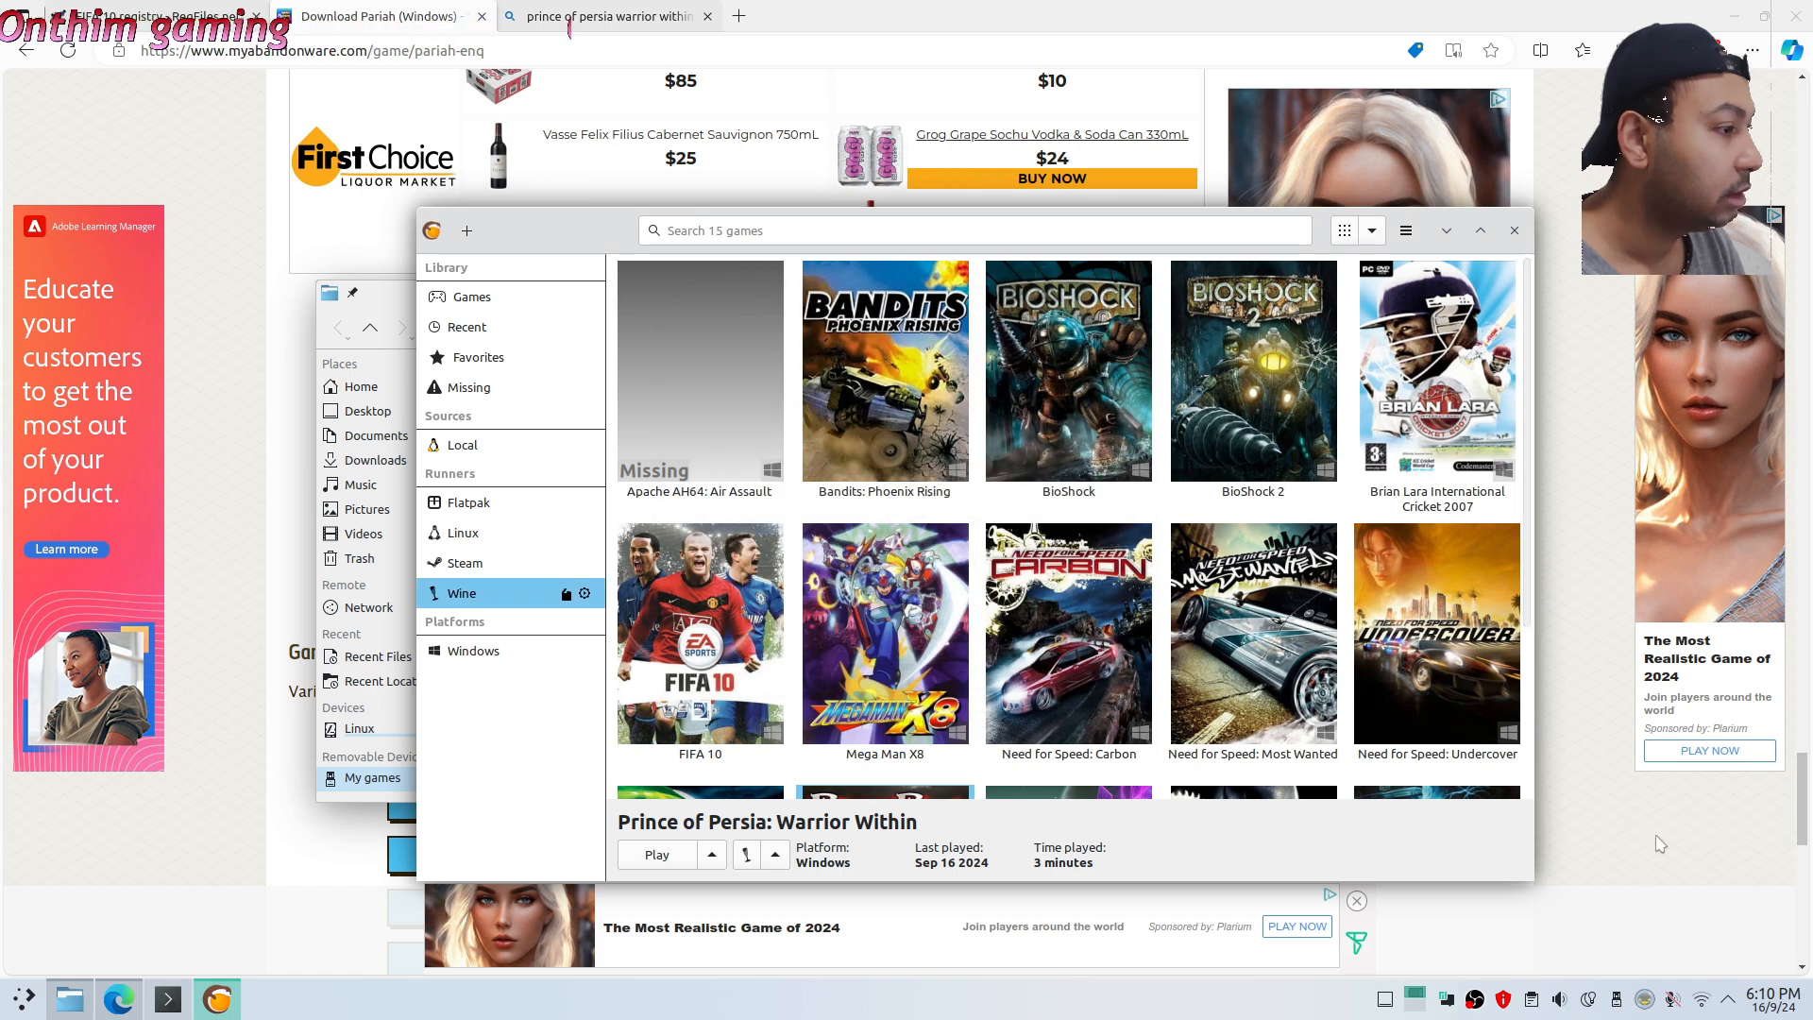
left_click(1644, 999)
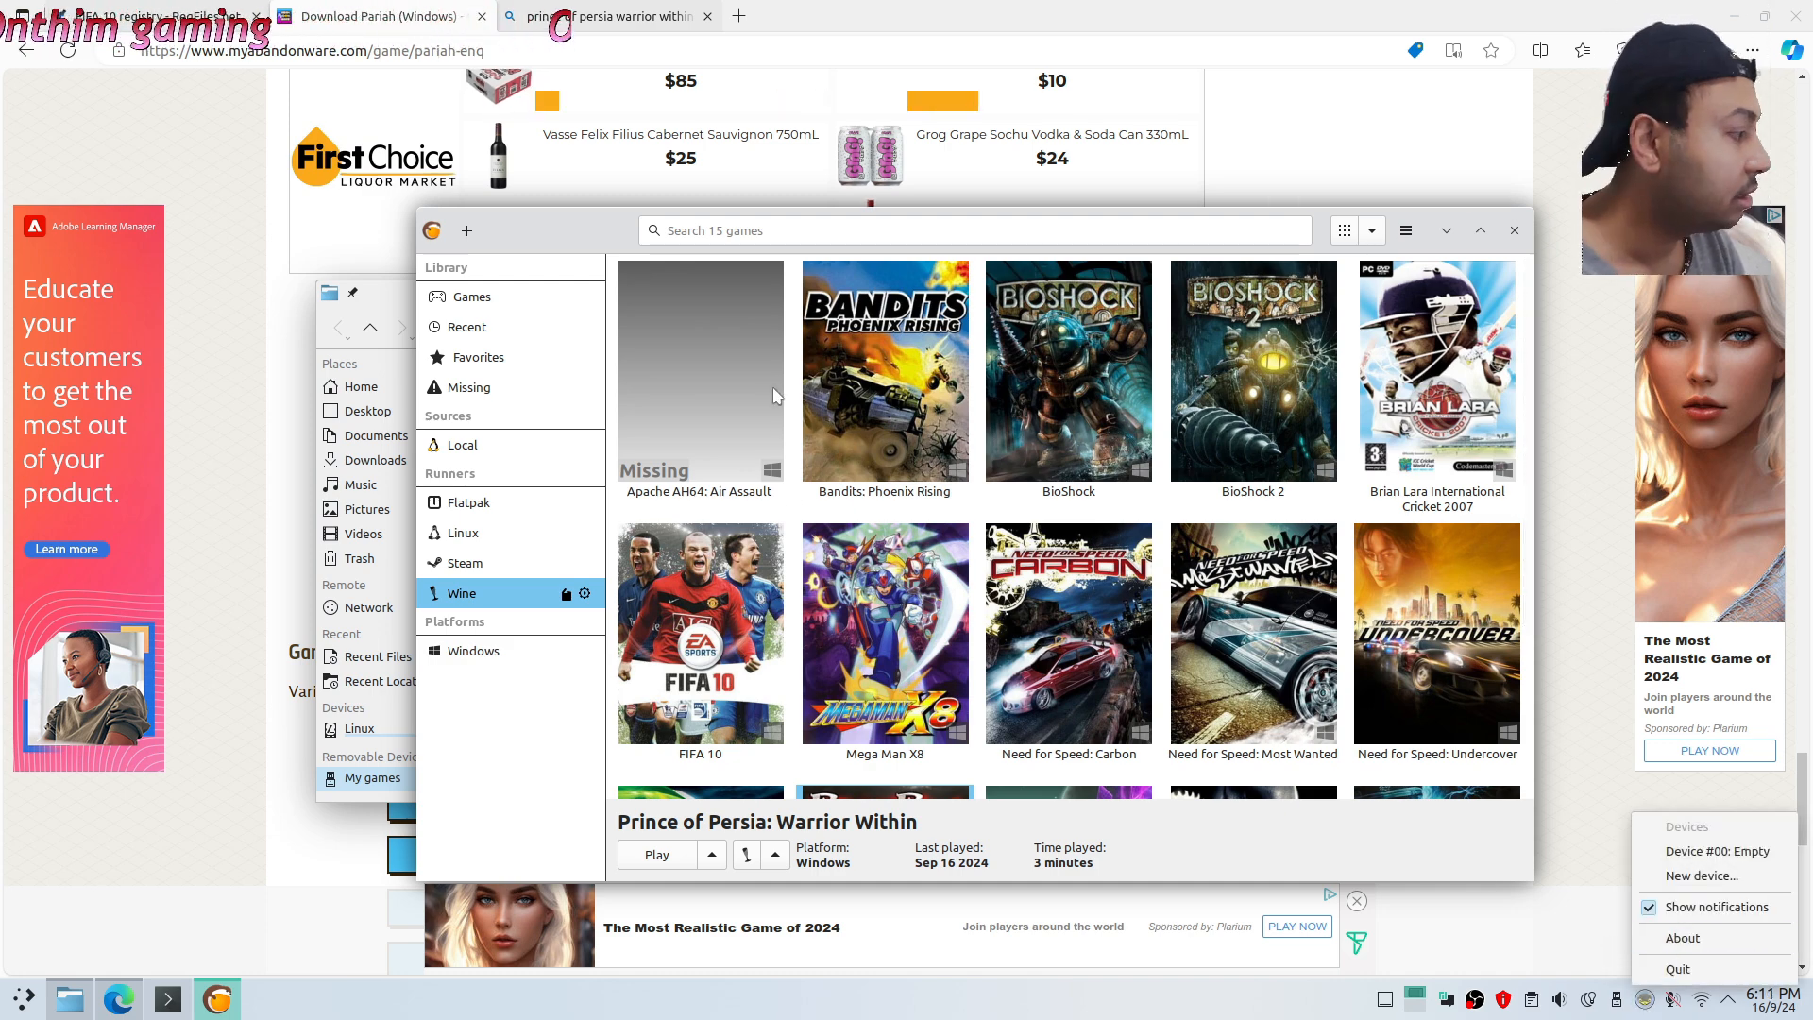
left_click(770, 343)
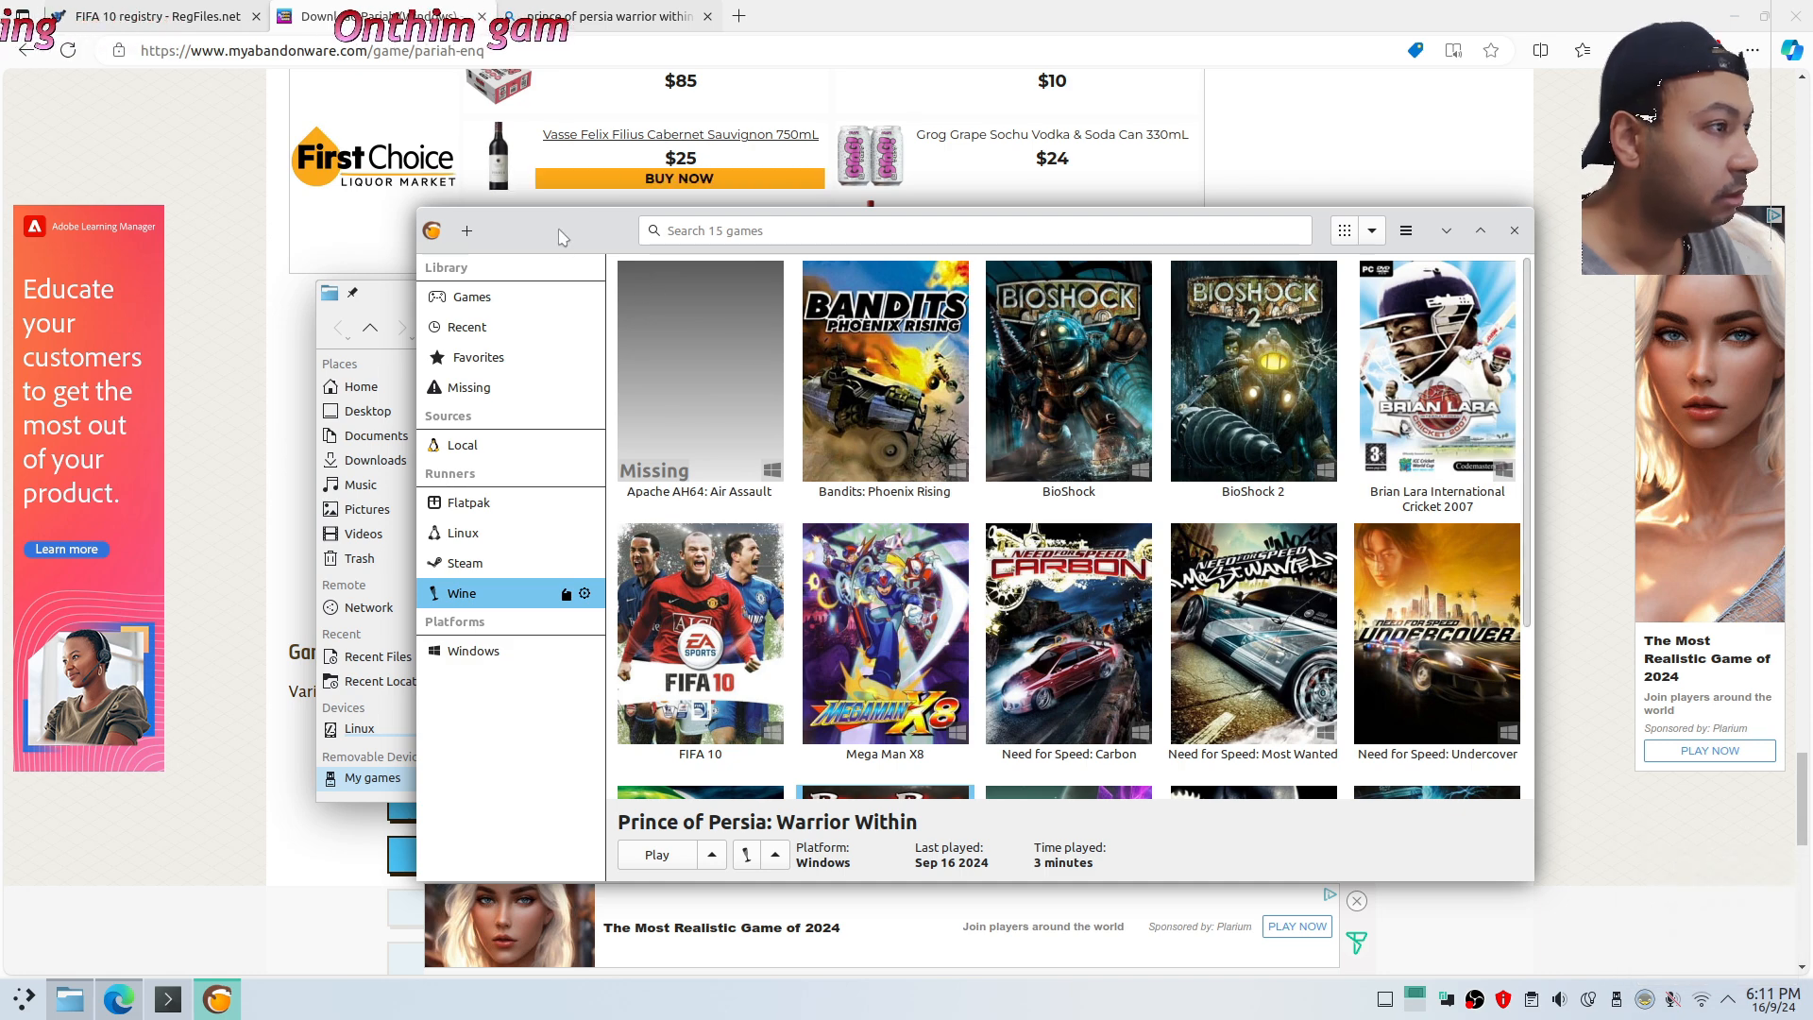
Bring Dolphin's My games folder forward and extract the Pariah NoCD, CD1, CD2 and CD3 zip archives into that same folder
left_click_drag(562, 237, 740, 280)
left_click(569, 683)
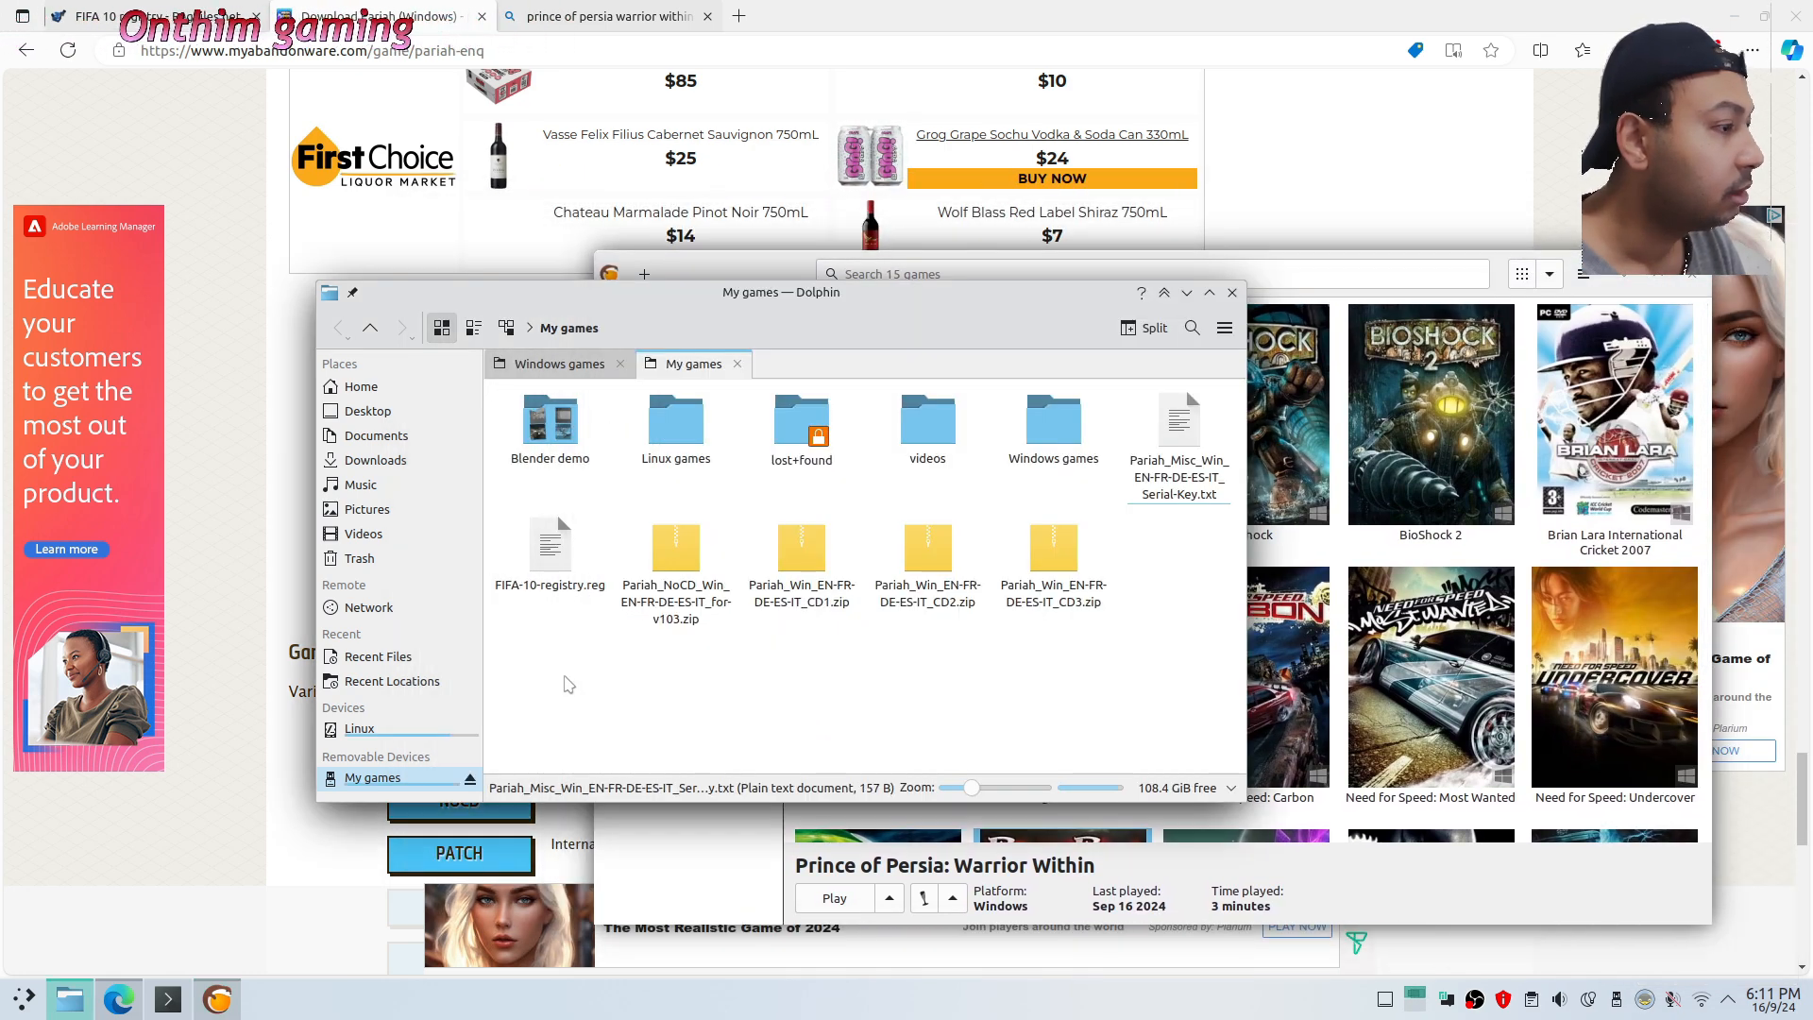
left_click_drag(1073, 667, 669, 618)
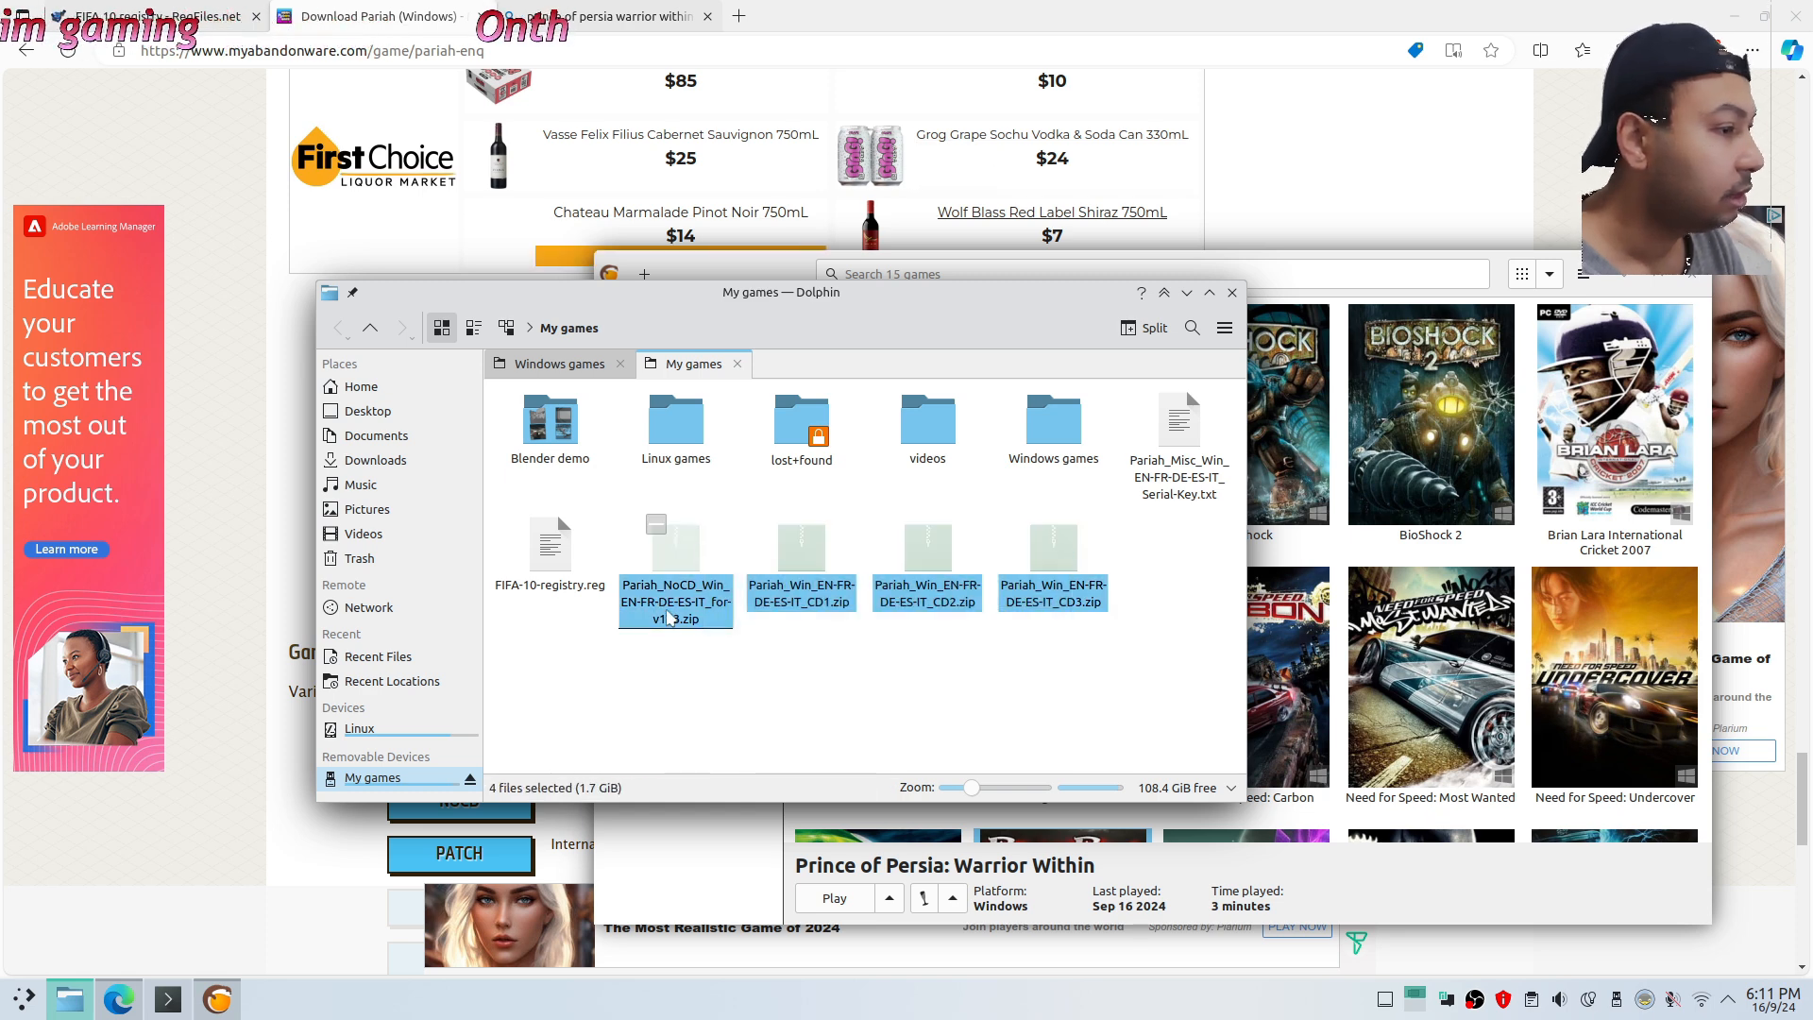
right_click(669, 618)
mouse_move(761, 563)
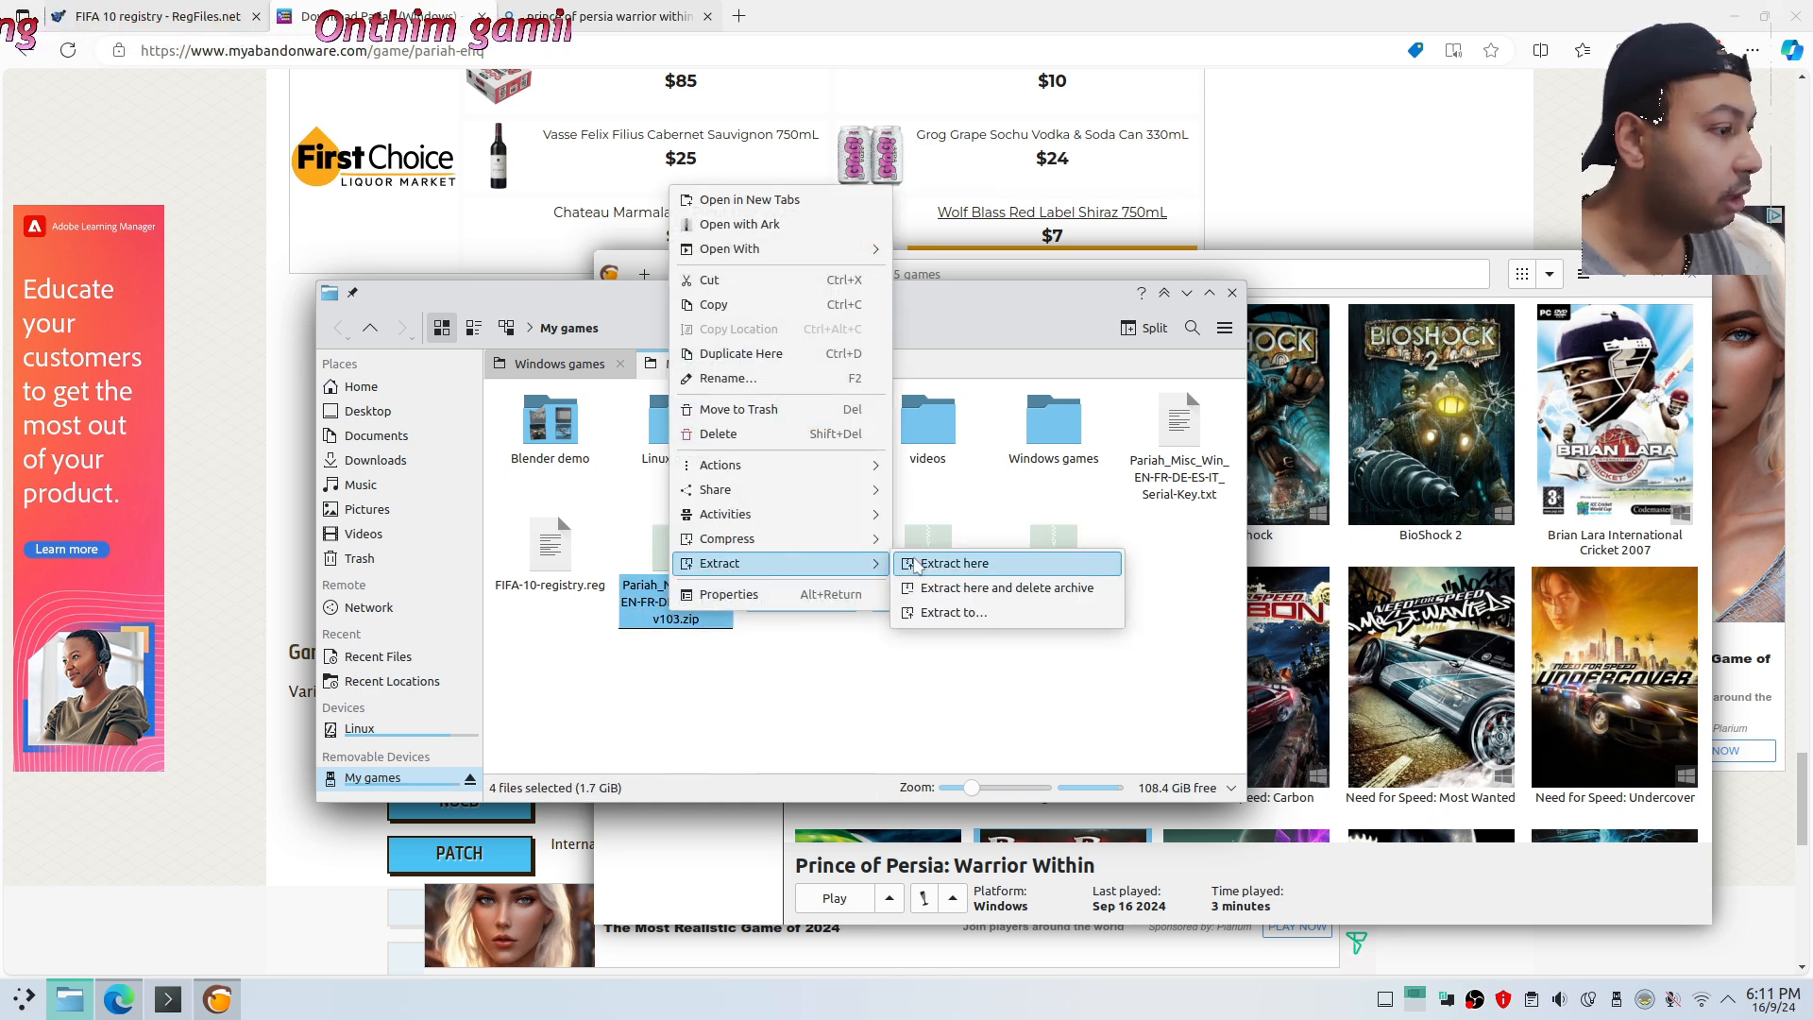
left_click(985, 570)
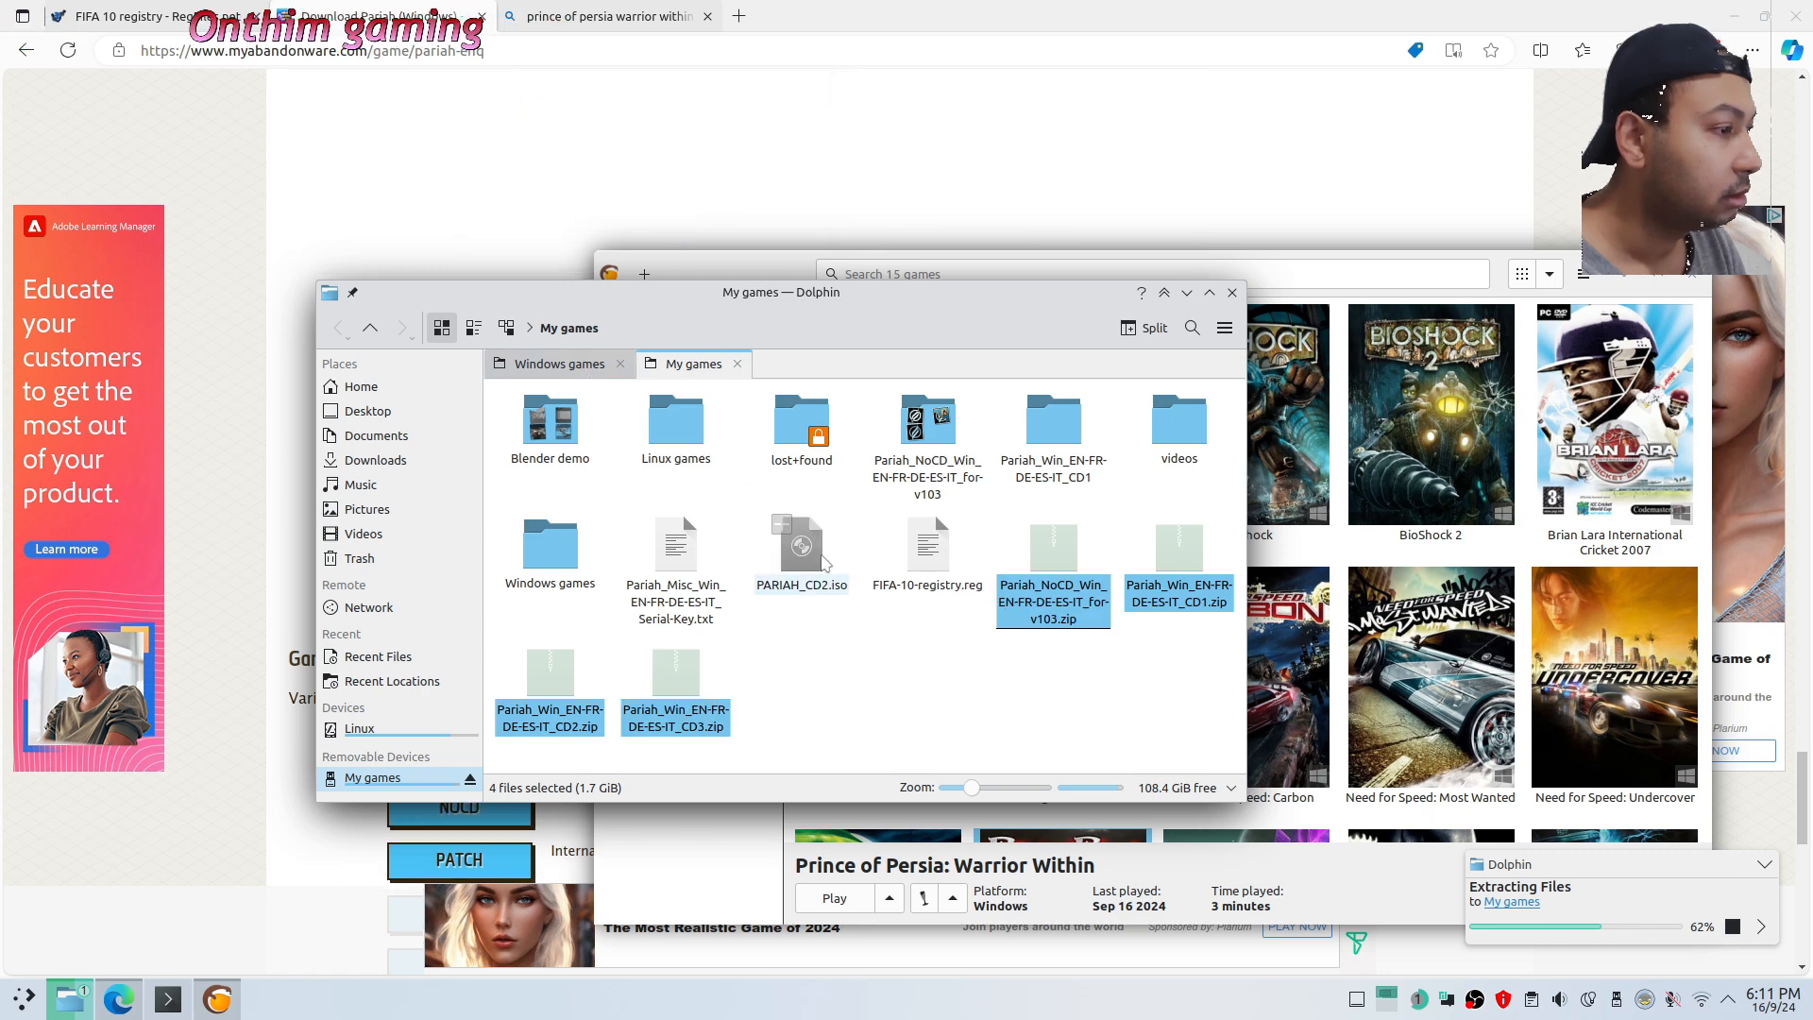
Close Dolphin's Windows games folder tab and the web browser with its remaining pages, clearing the finished extraction notification
left_click(593, 367)
left_click(620, 363)
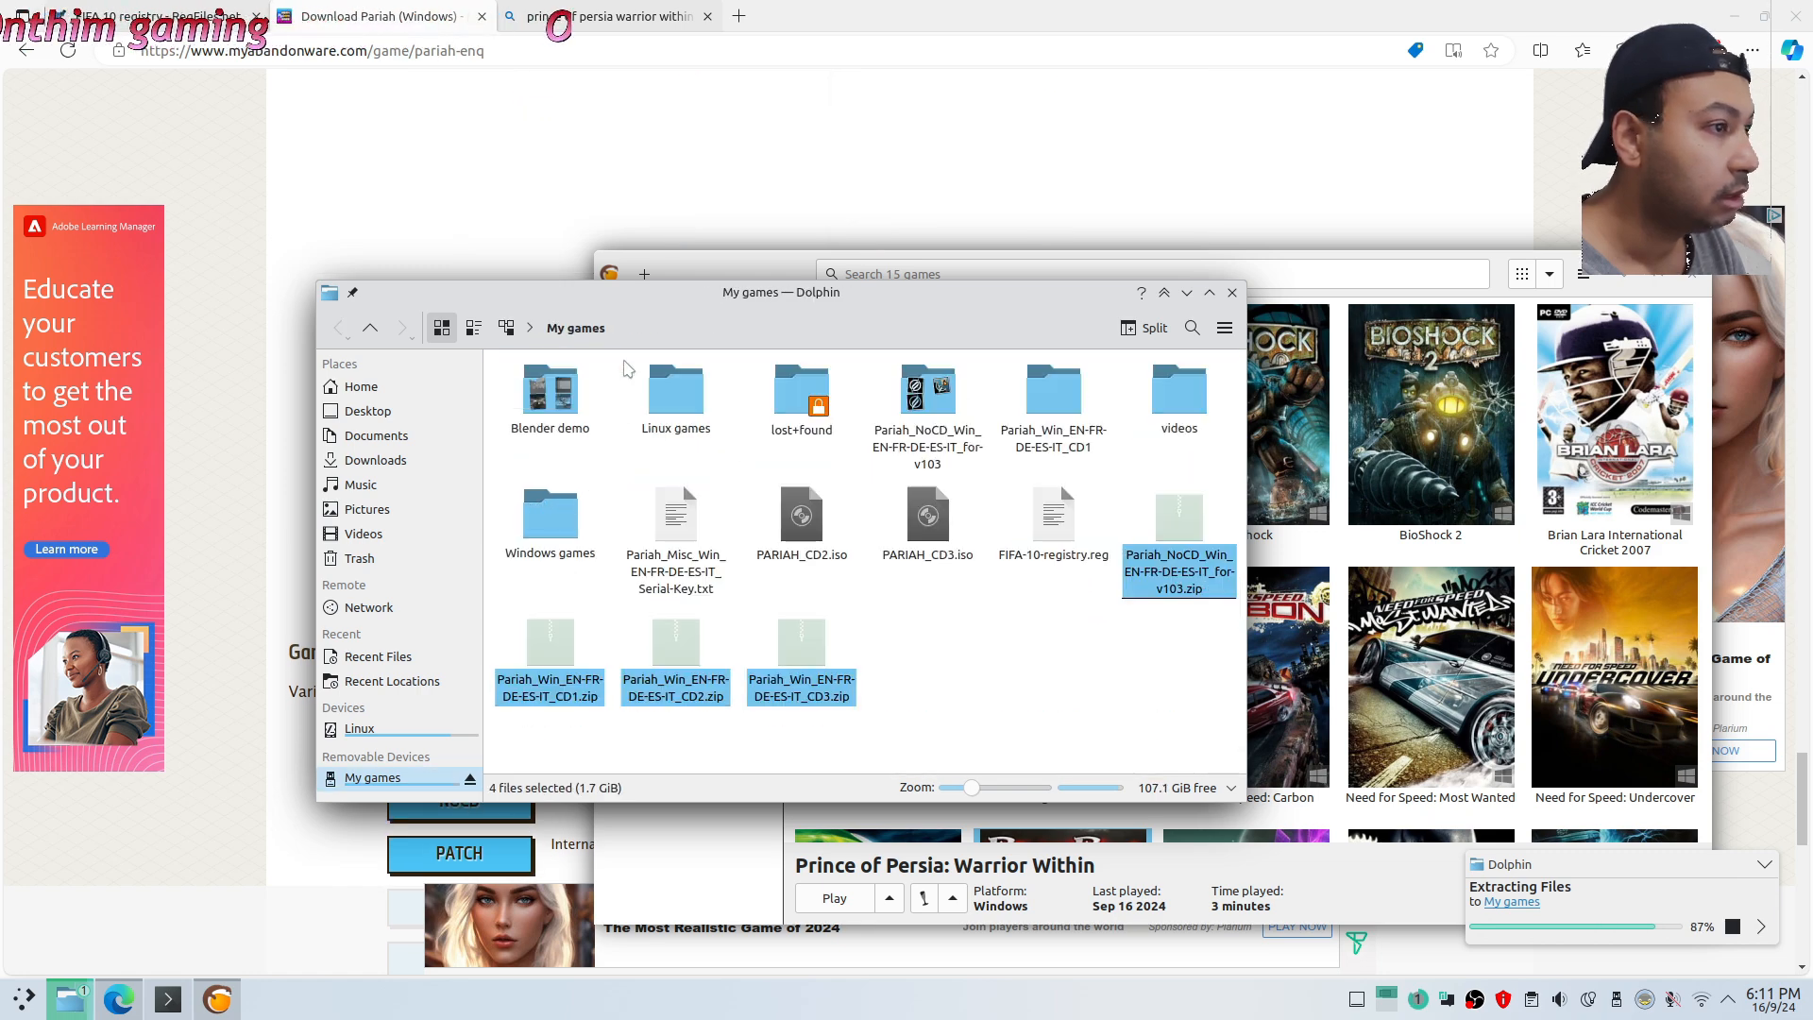
left_click(1187, 292)
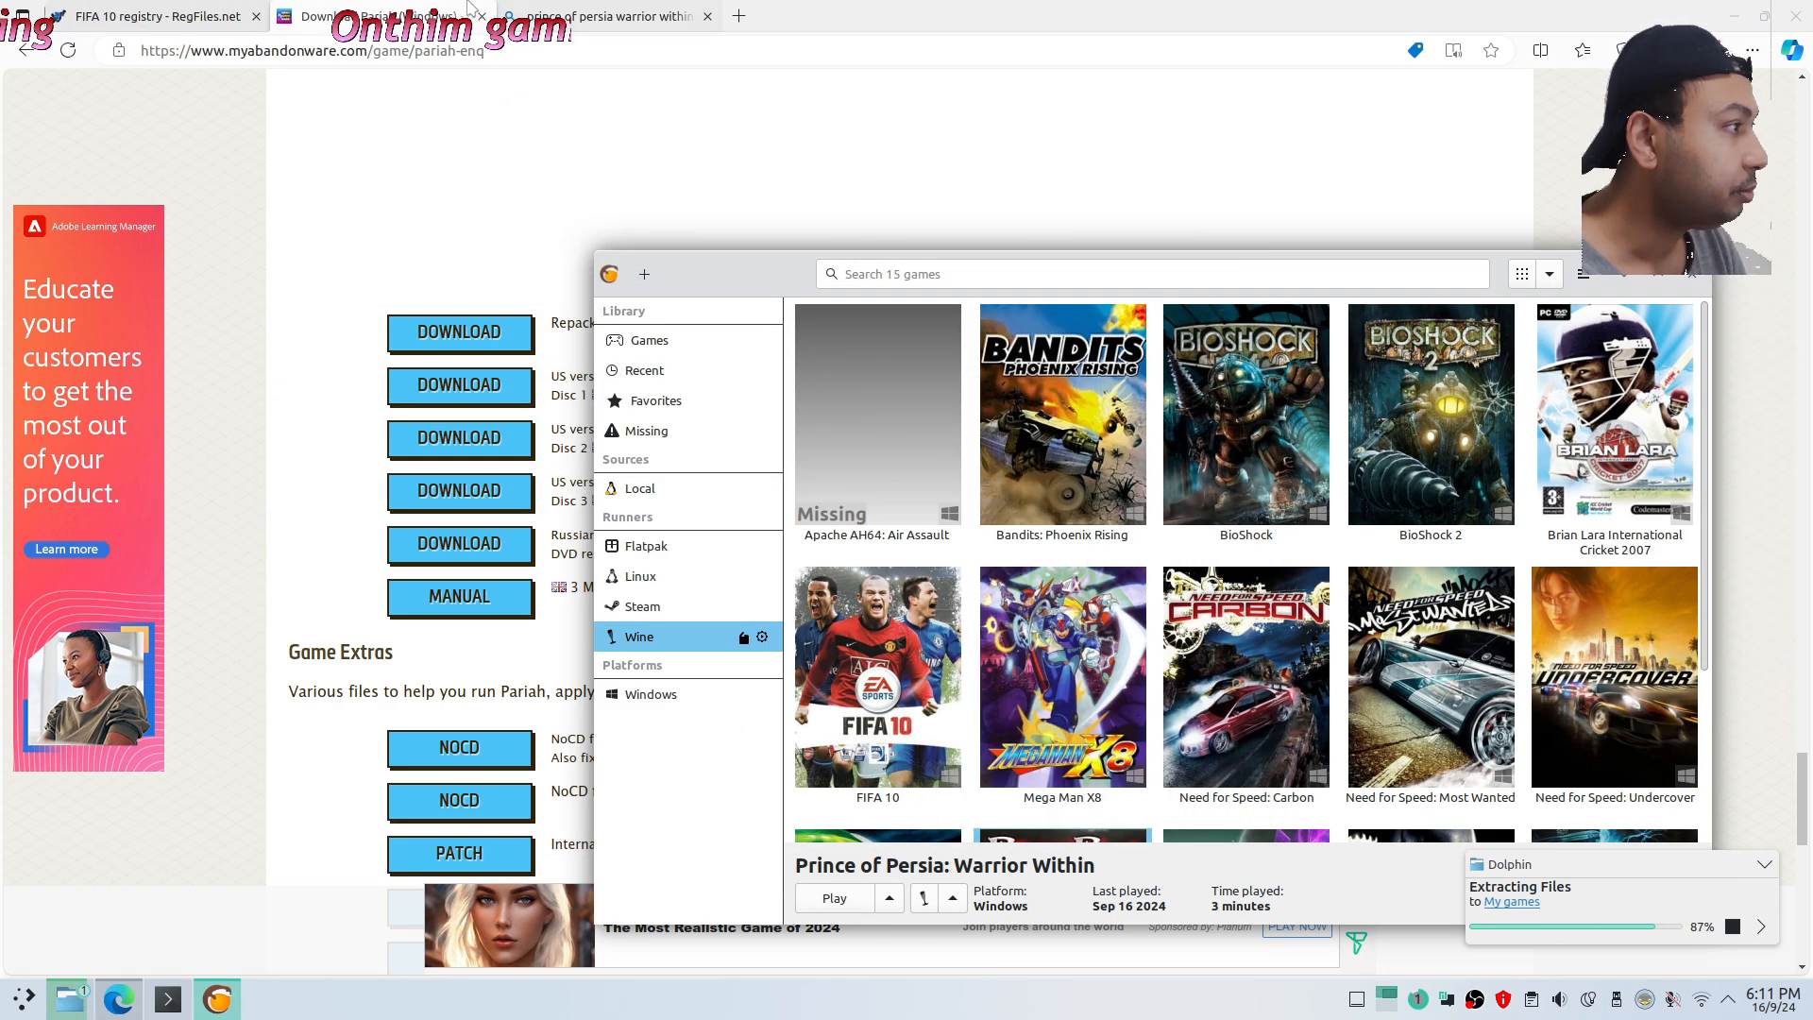
left_click(583, 18)
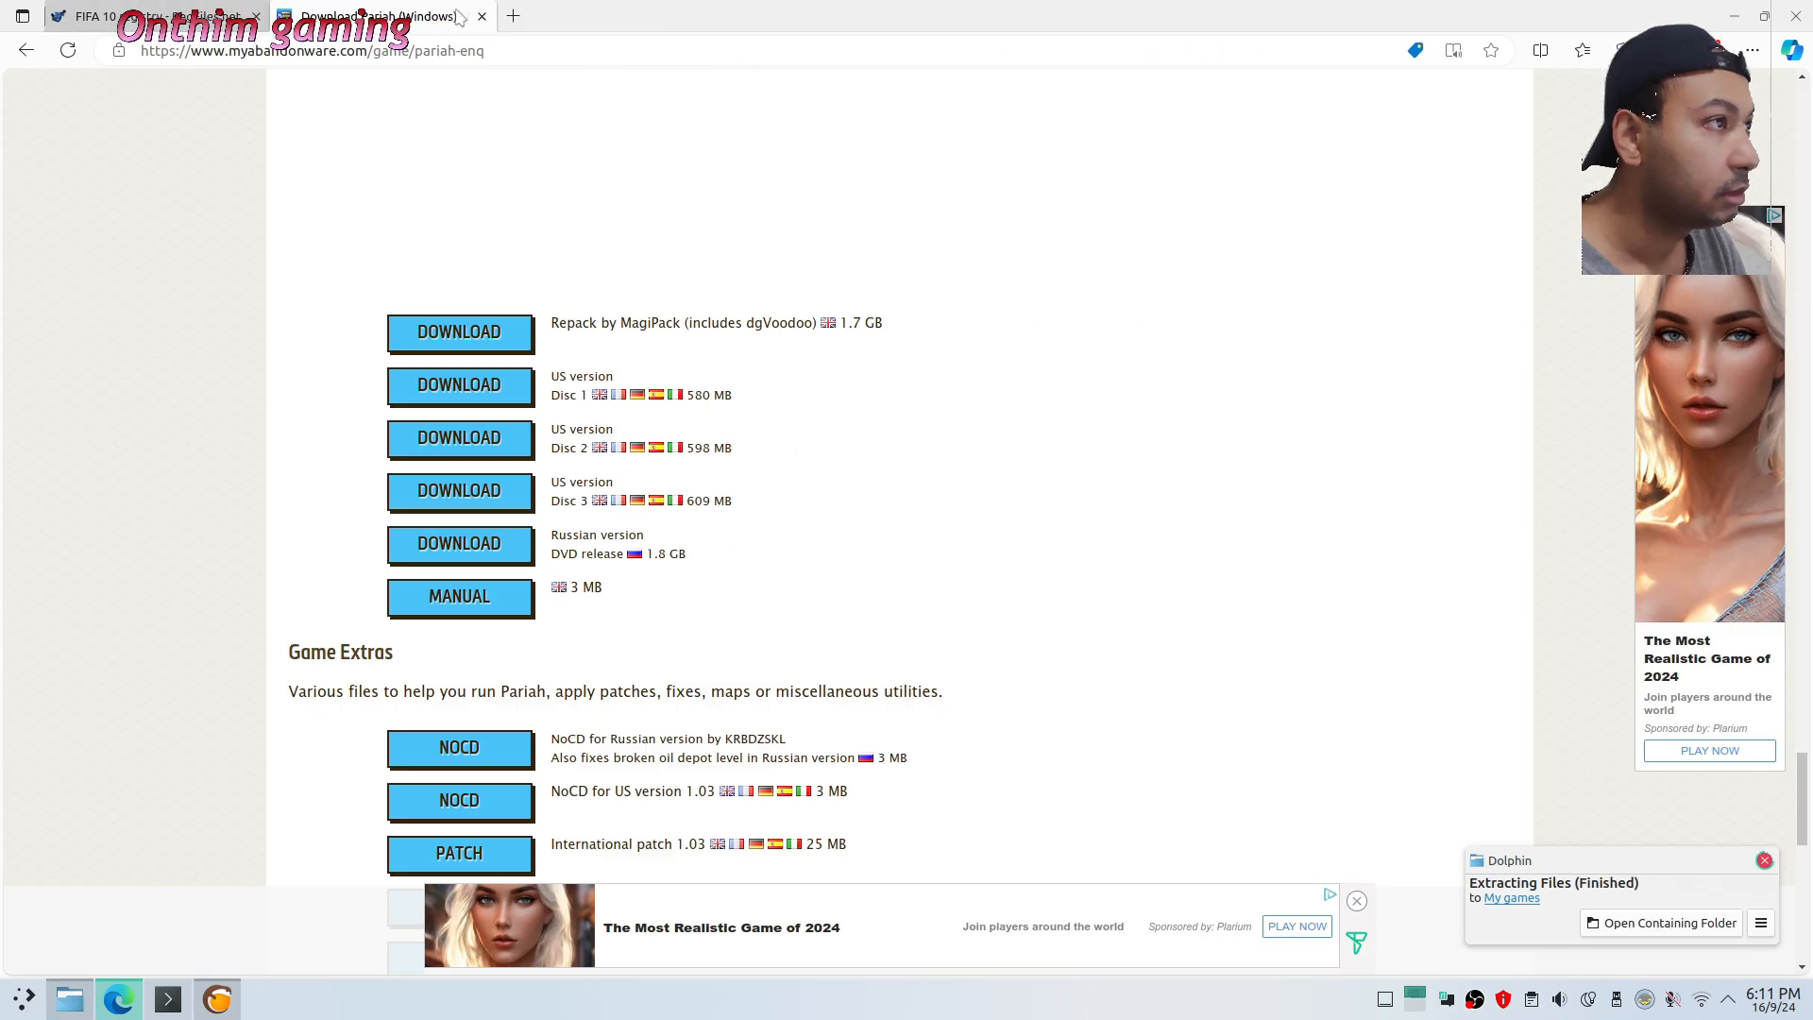
left_click(481, 16)
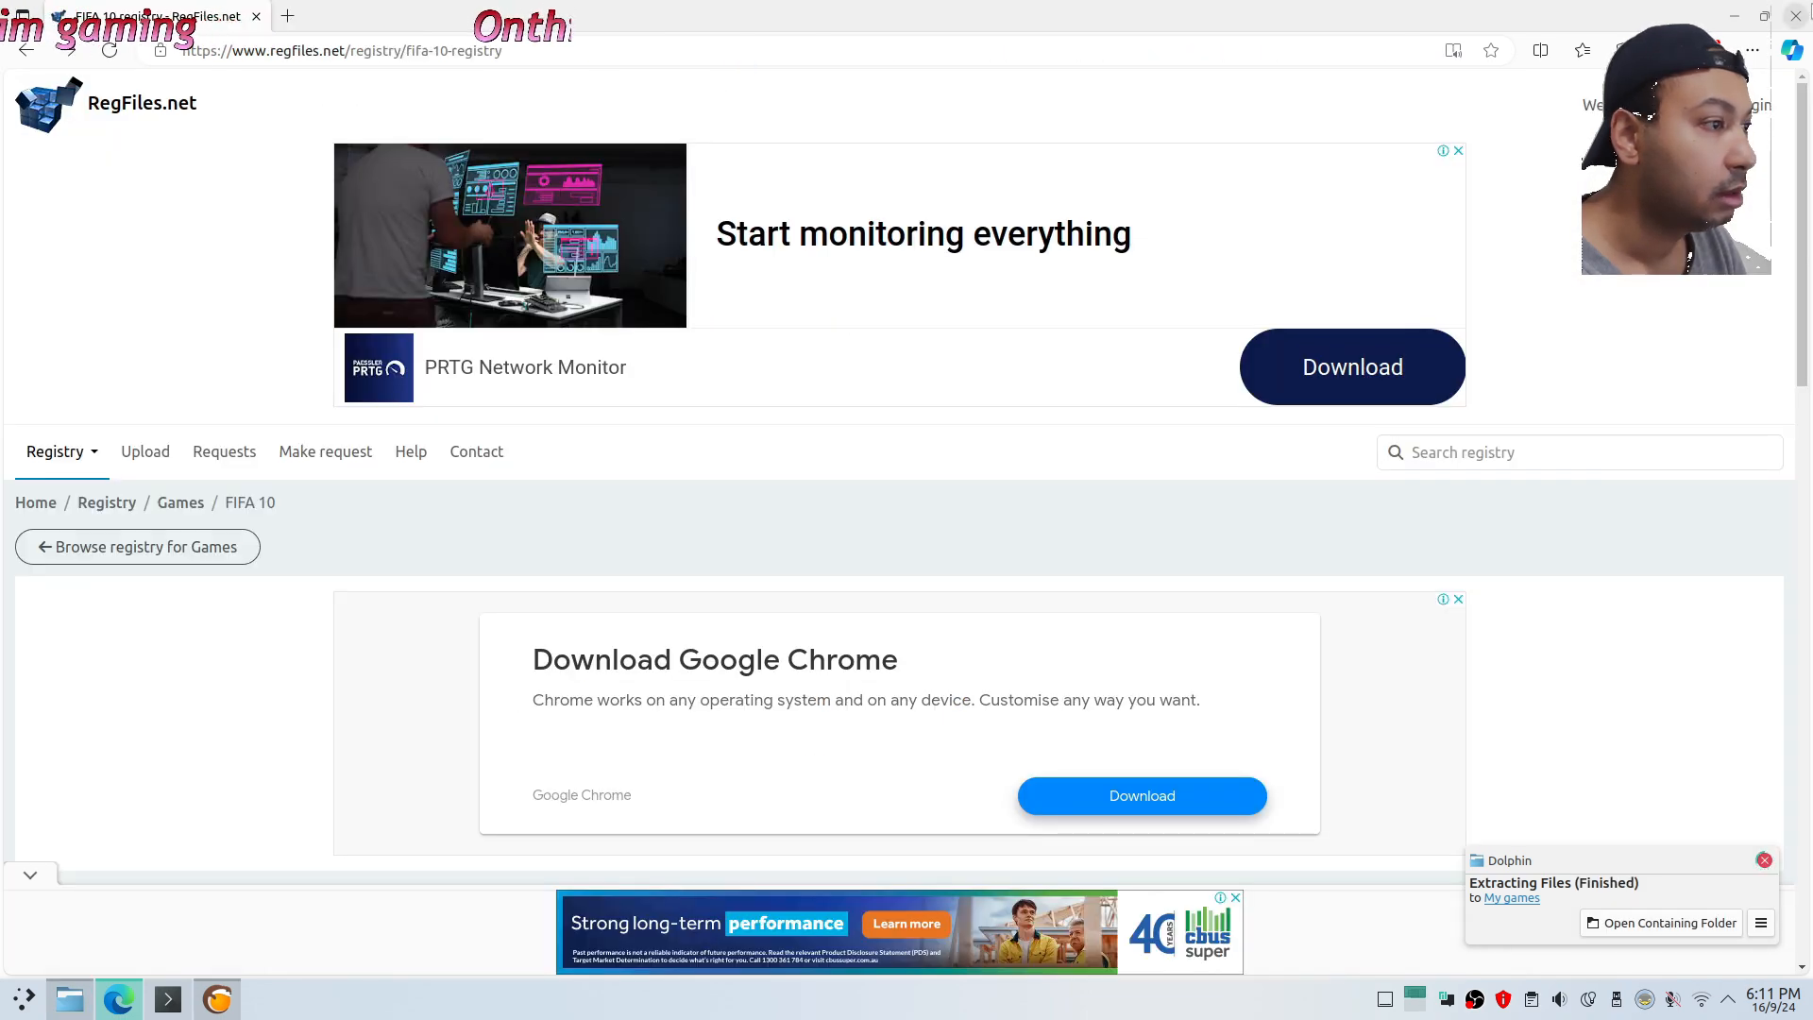
left_click(1809, 7)
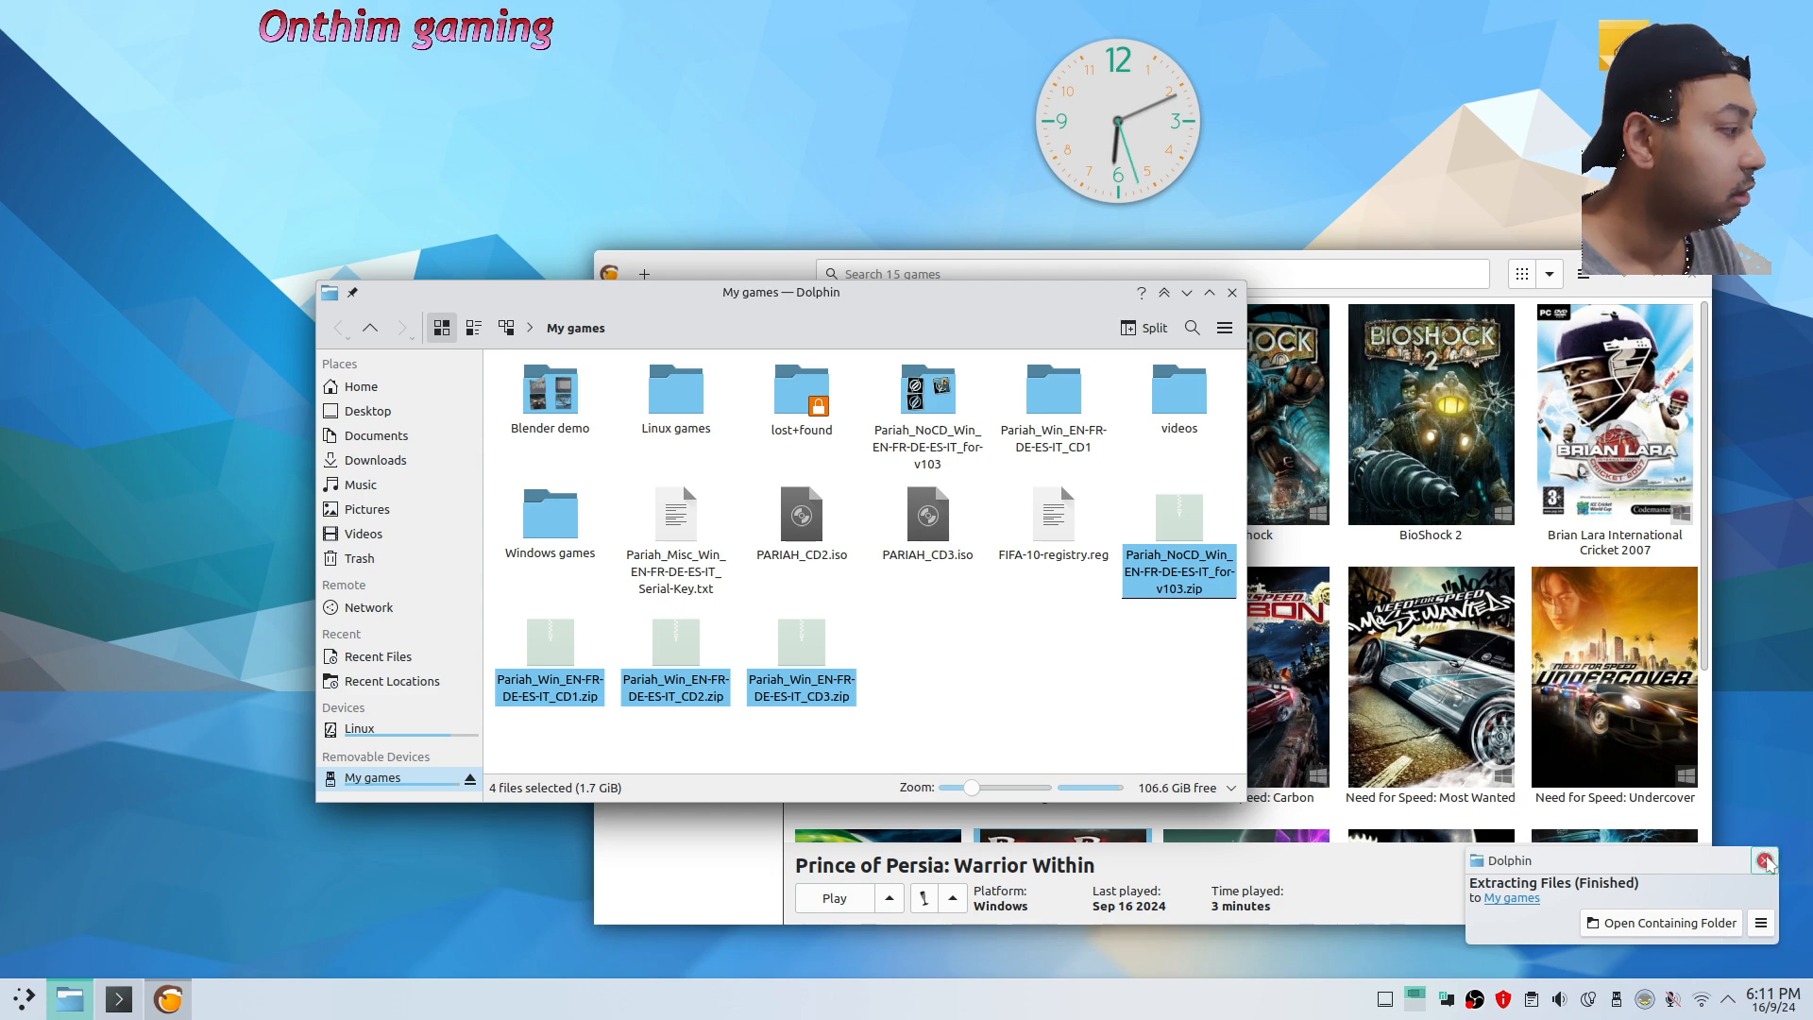
left_click(1765, 861)
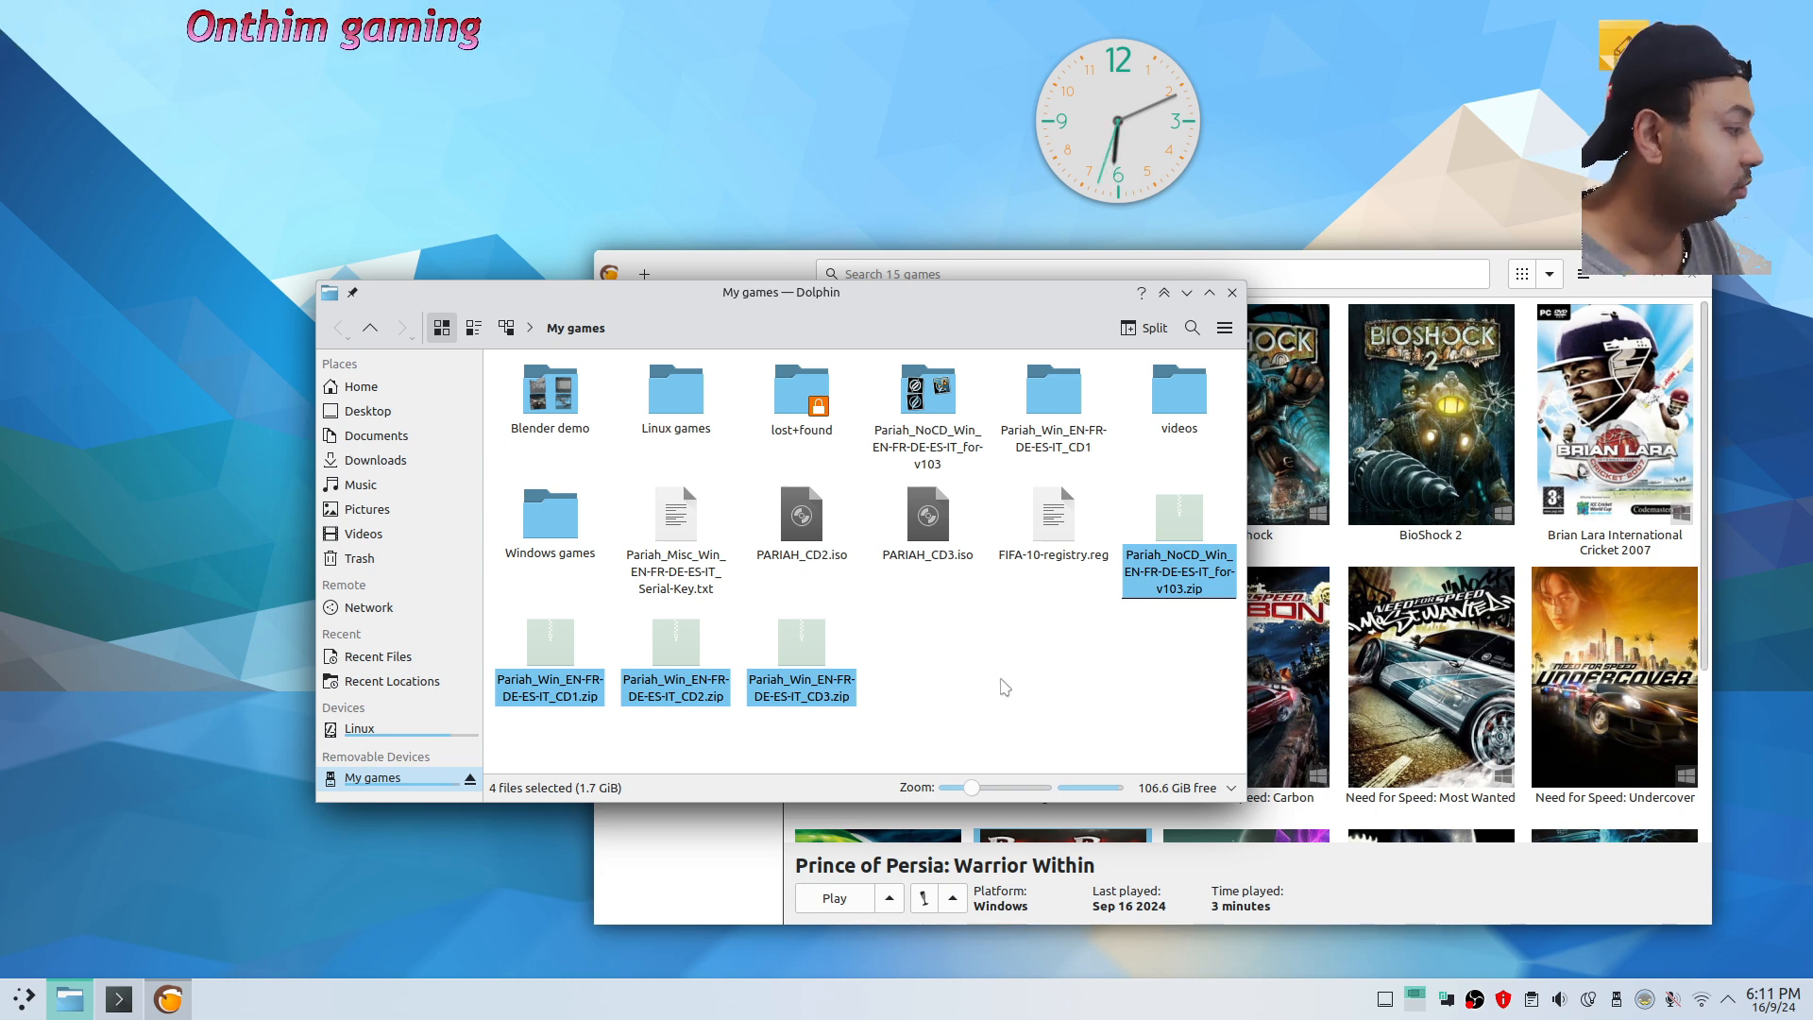
Examine the contents of the extracted Pariah_Win_EN-FR-DE-ES-IT_CD1 folder and return to My games
left_click(1004, 682)
double_click(1035, 416)
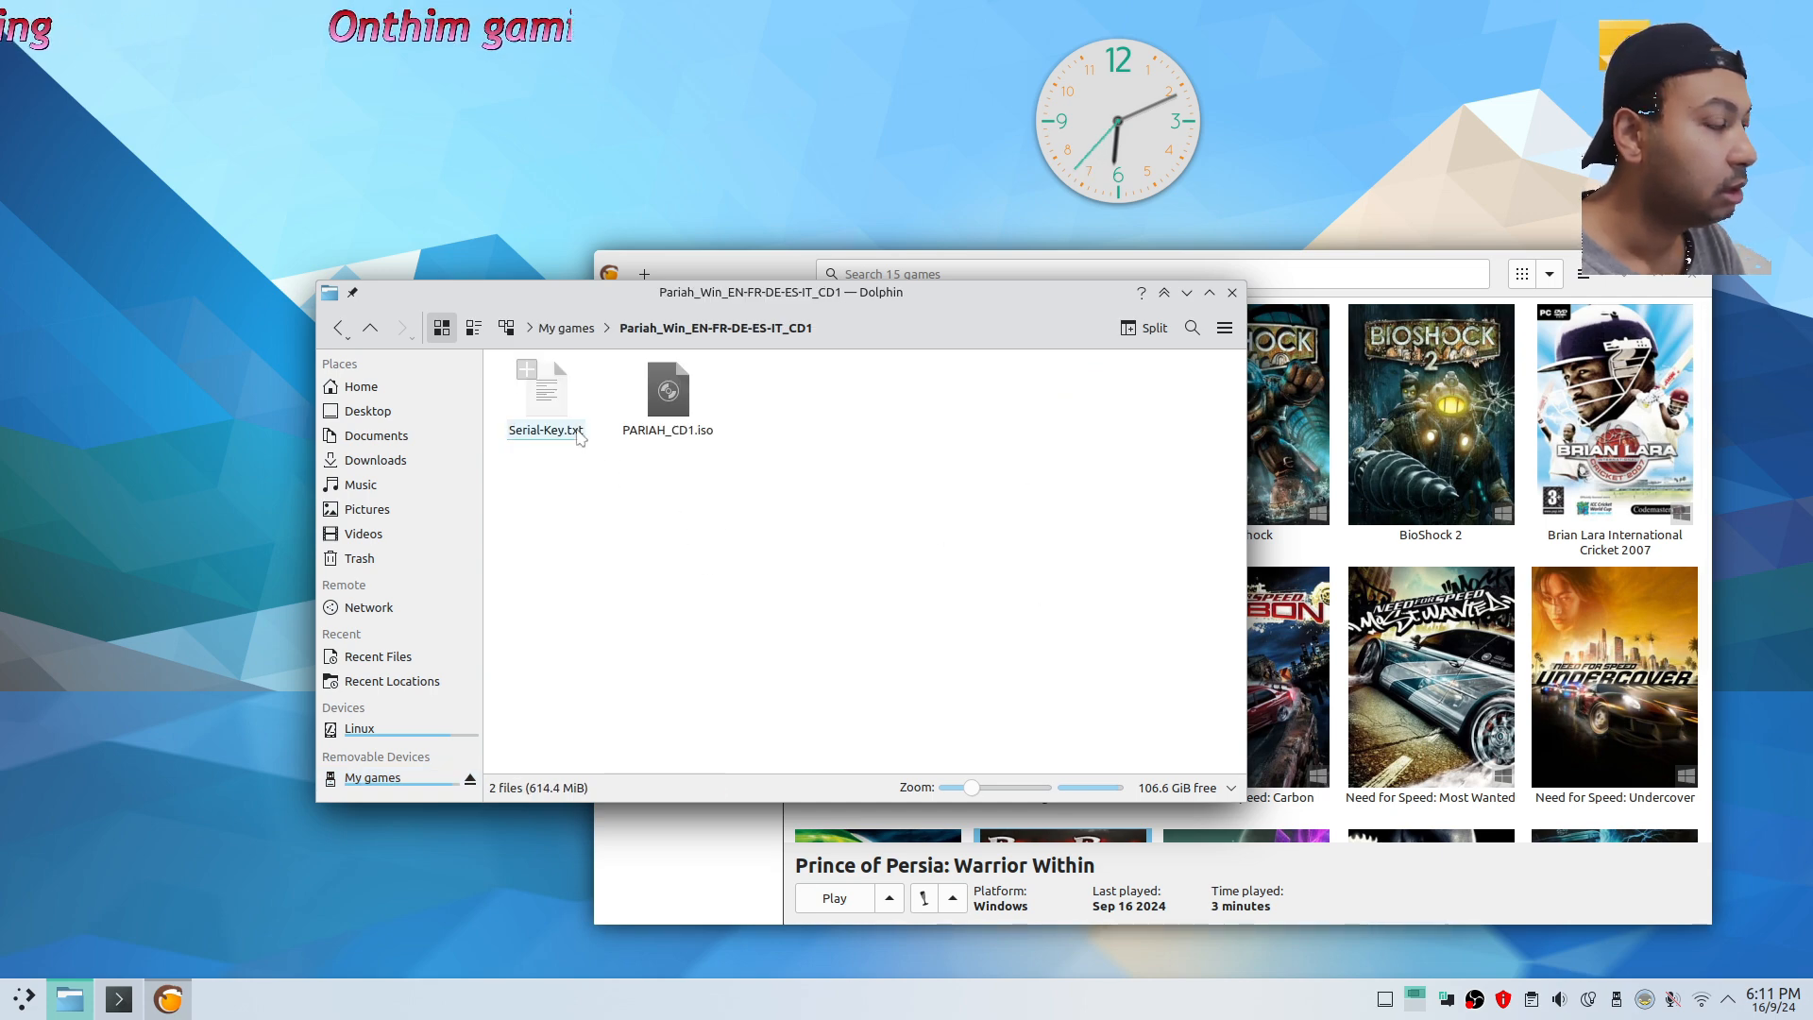
key("alt+Left")
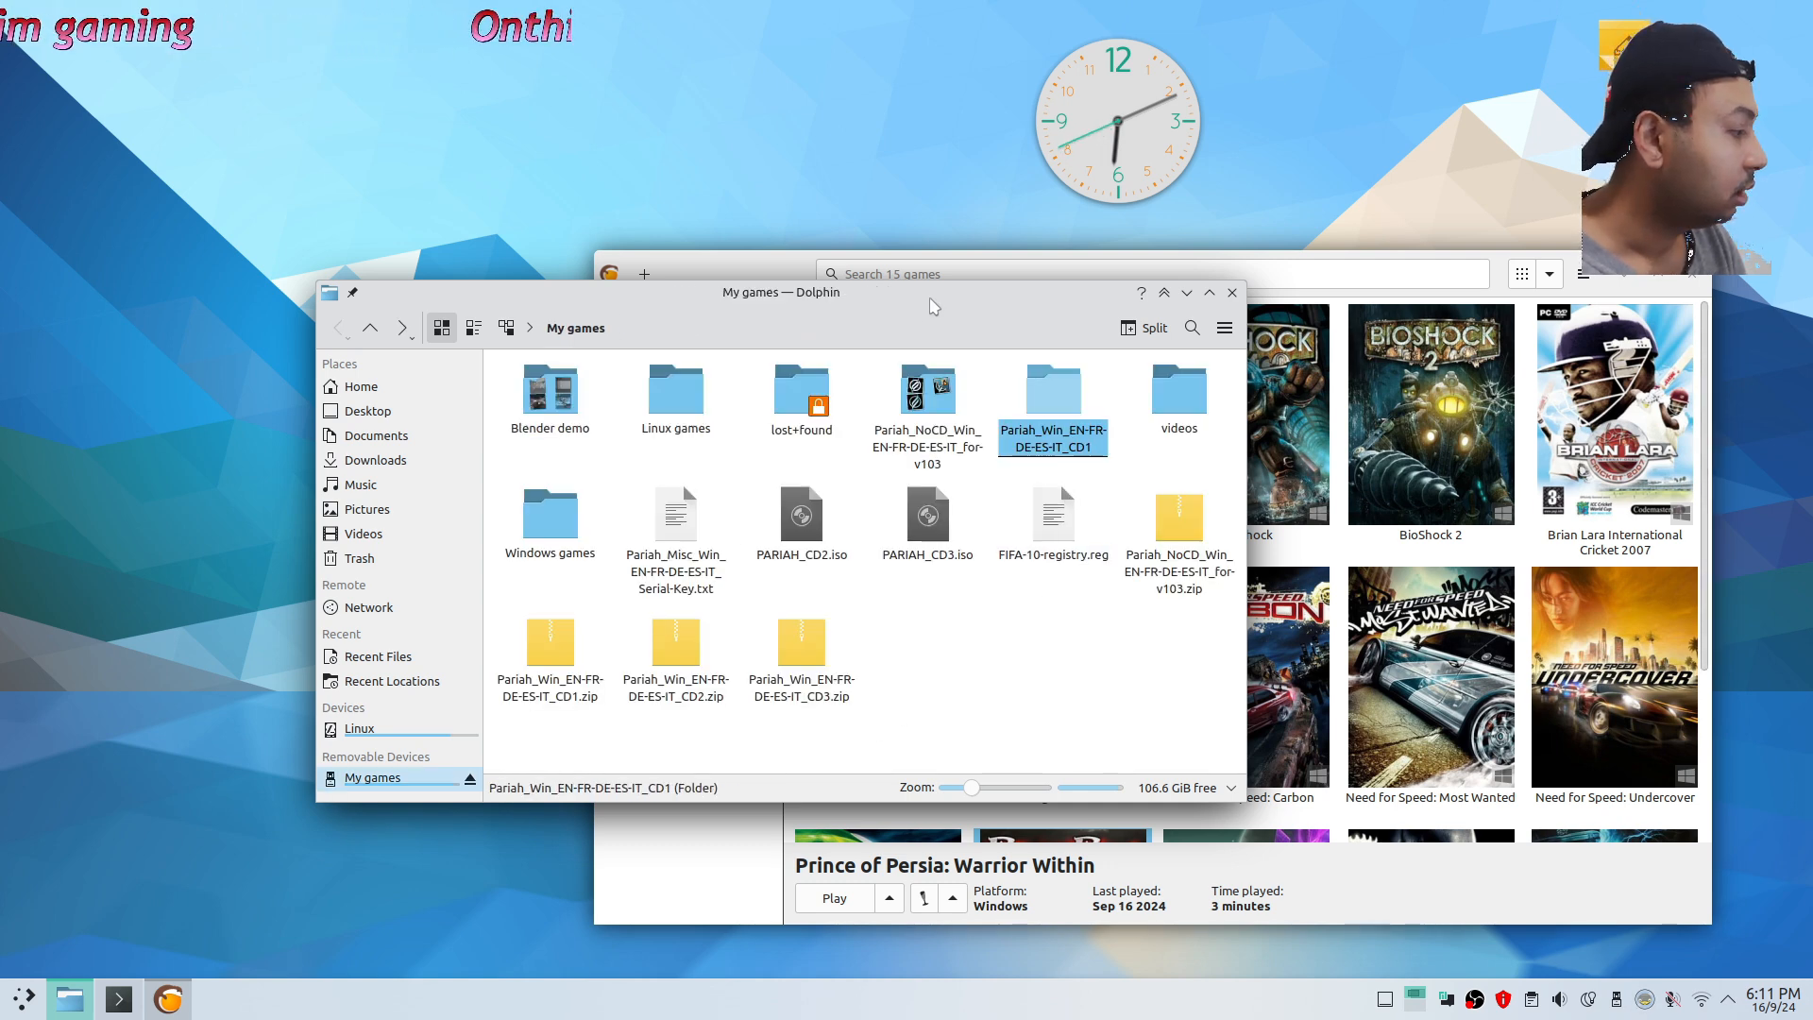
Rearrange the Dolphin and Lutris windows on the desktop, moving Dolphin down and to the left and Lutris upward
left_click_drag(930, 298, 760, 365)
left_click_drag(763, 269, 763, 181)
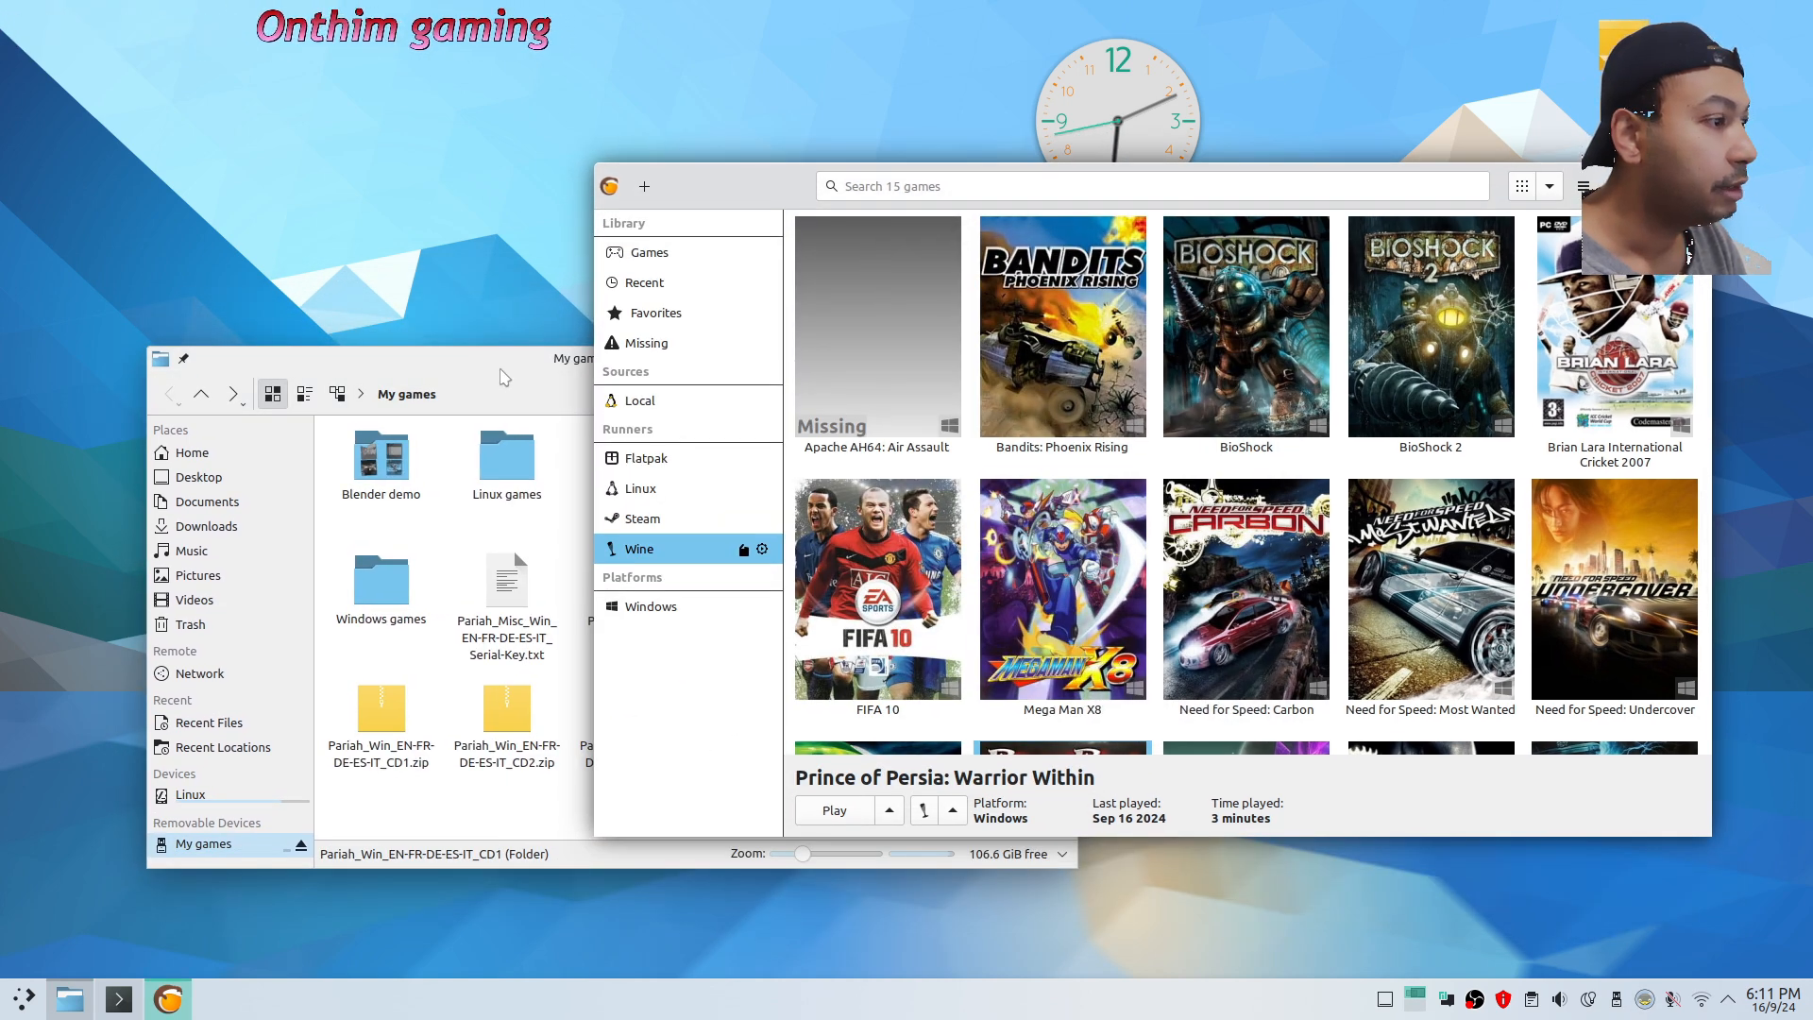
Open the Pariah_Win_EN-FR-DE-ES-IT_CD1 folder and bring up the properties of CDEmu virtual device #00 beside it
left_click_drag(503, 377, 460, 391)
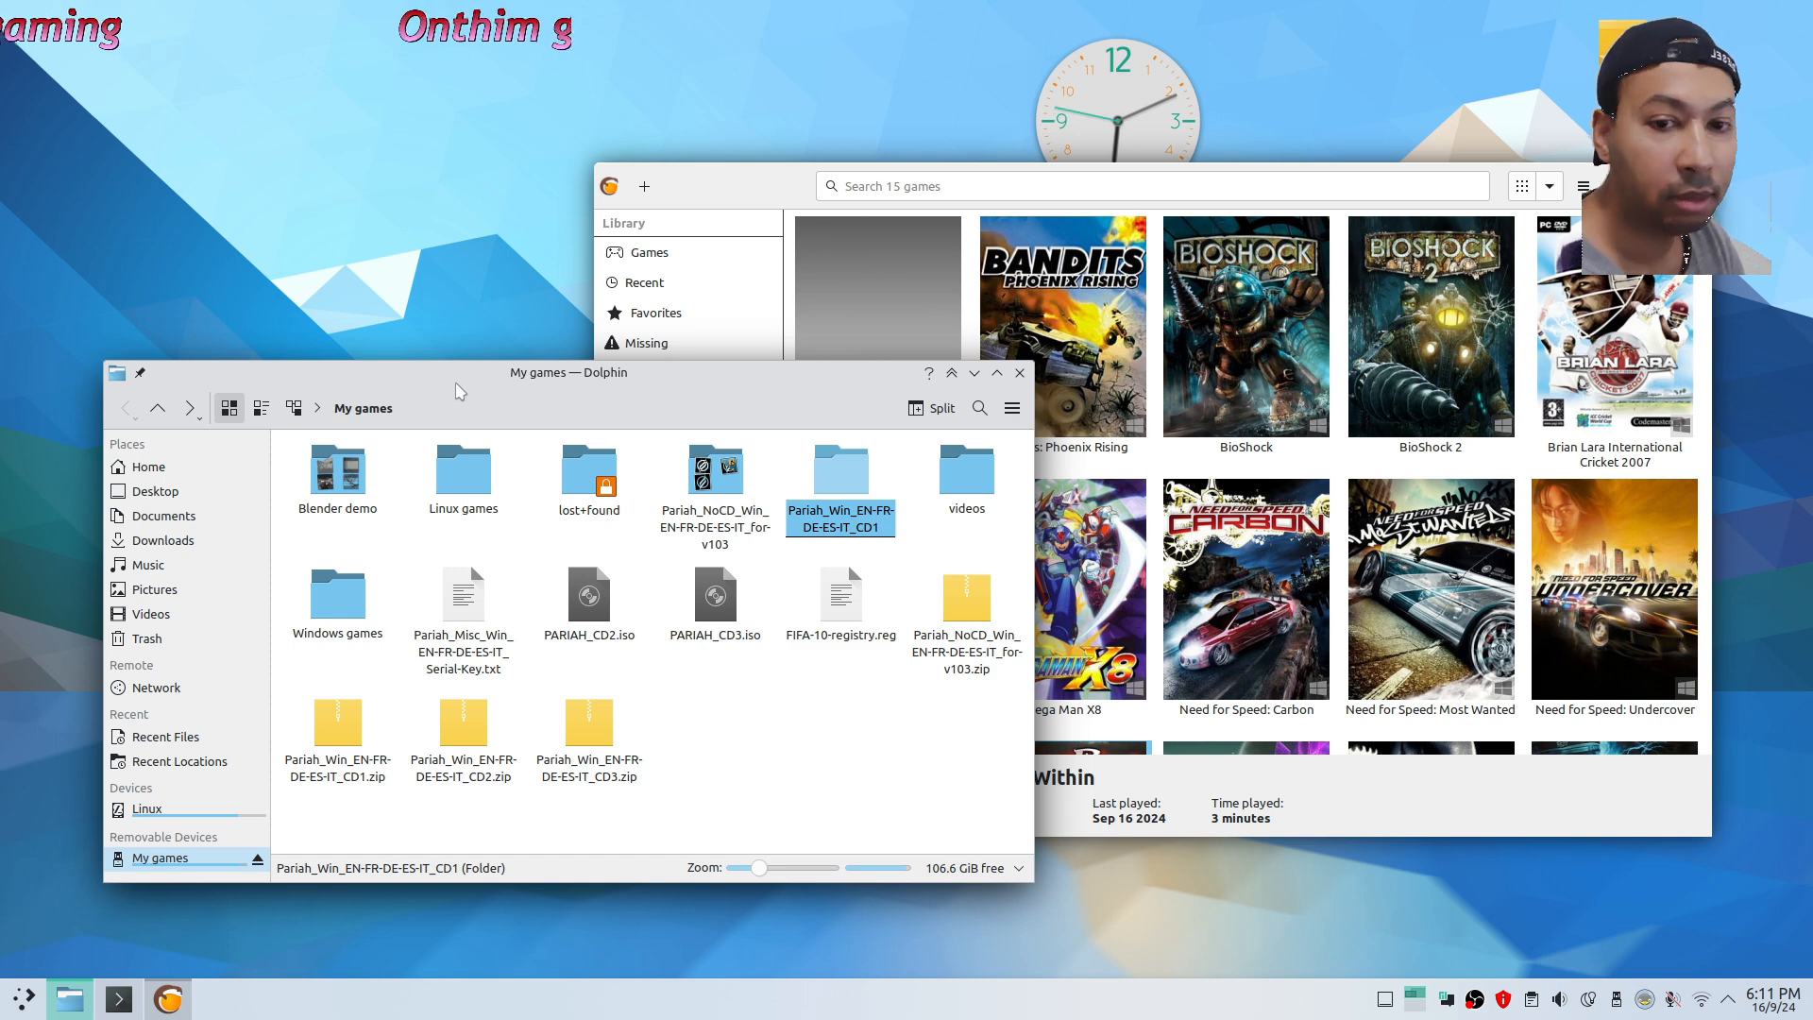
left_click(818, 511)
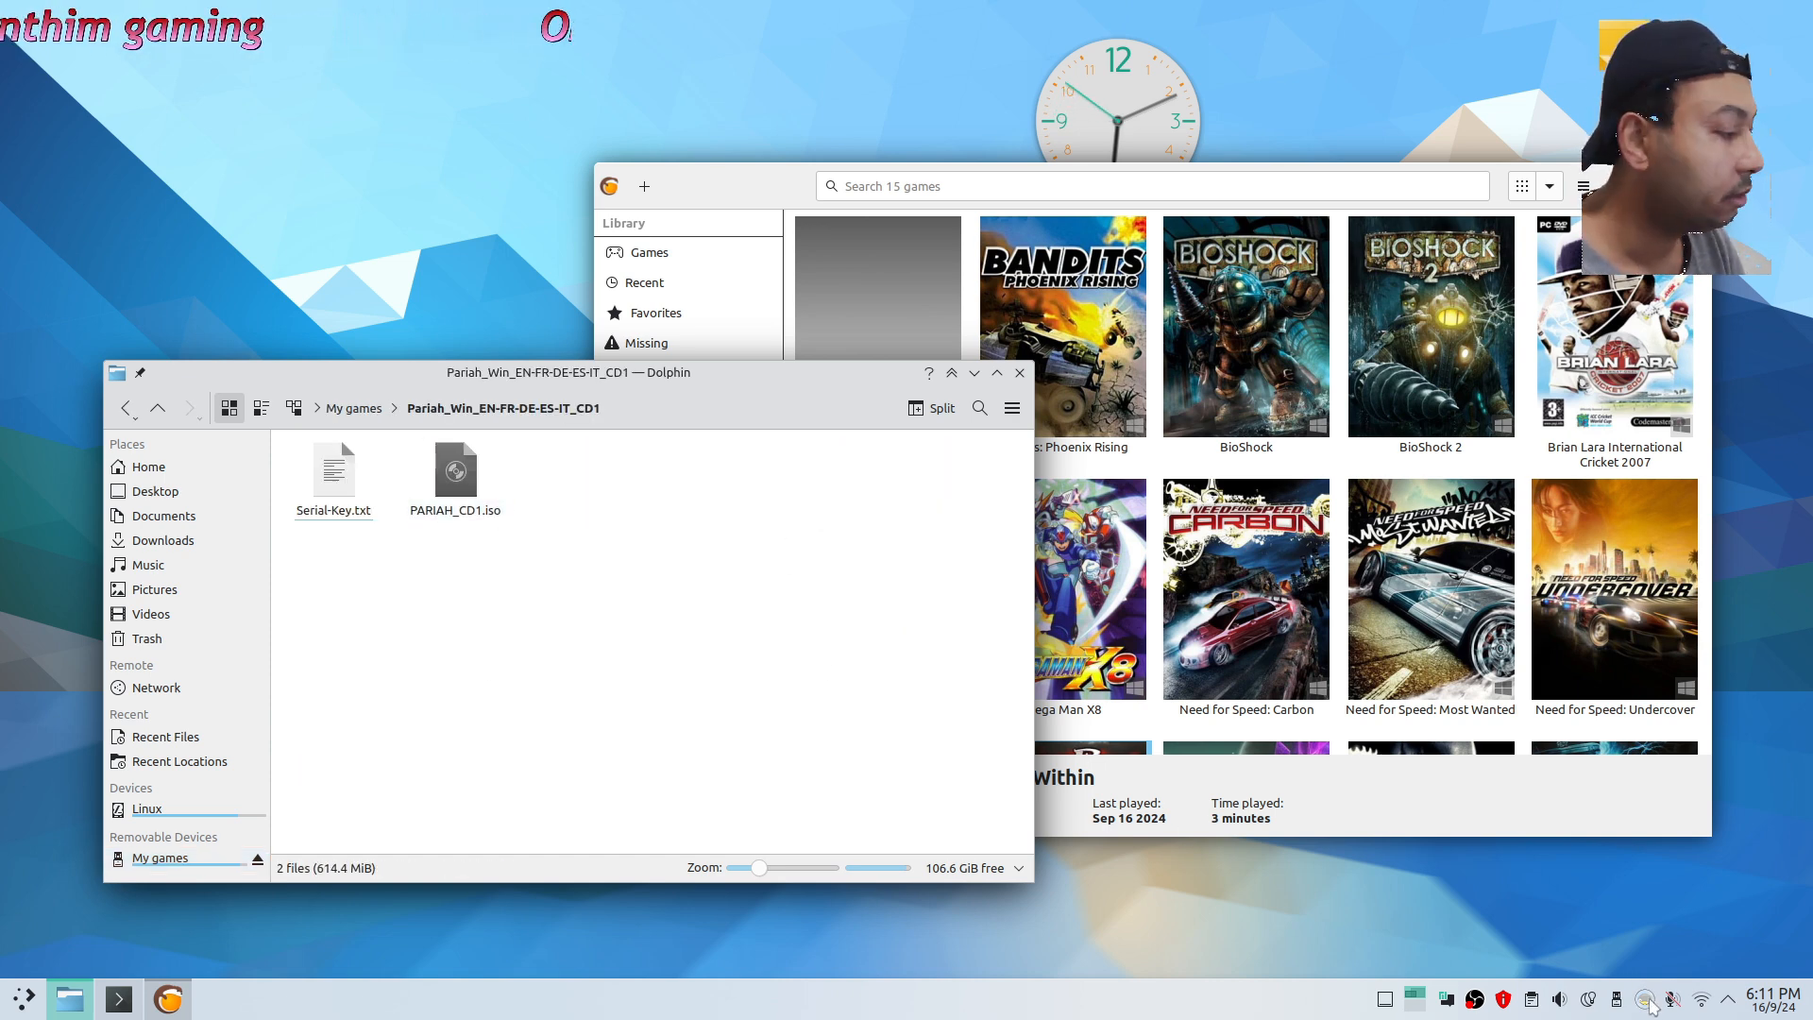
right_click(1645, 999)
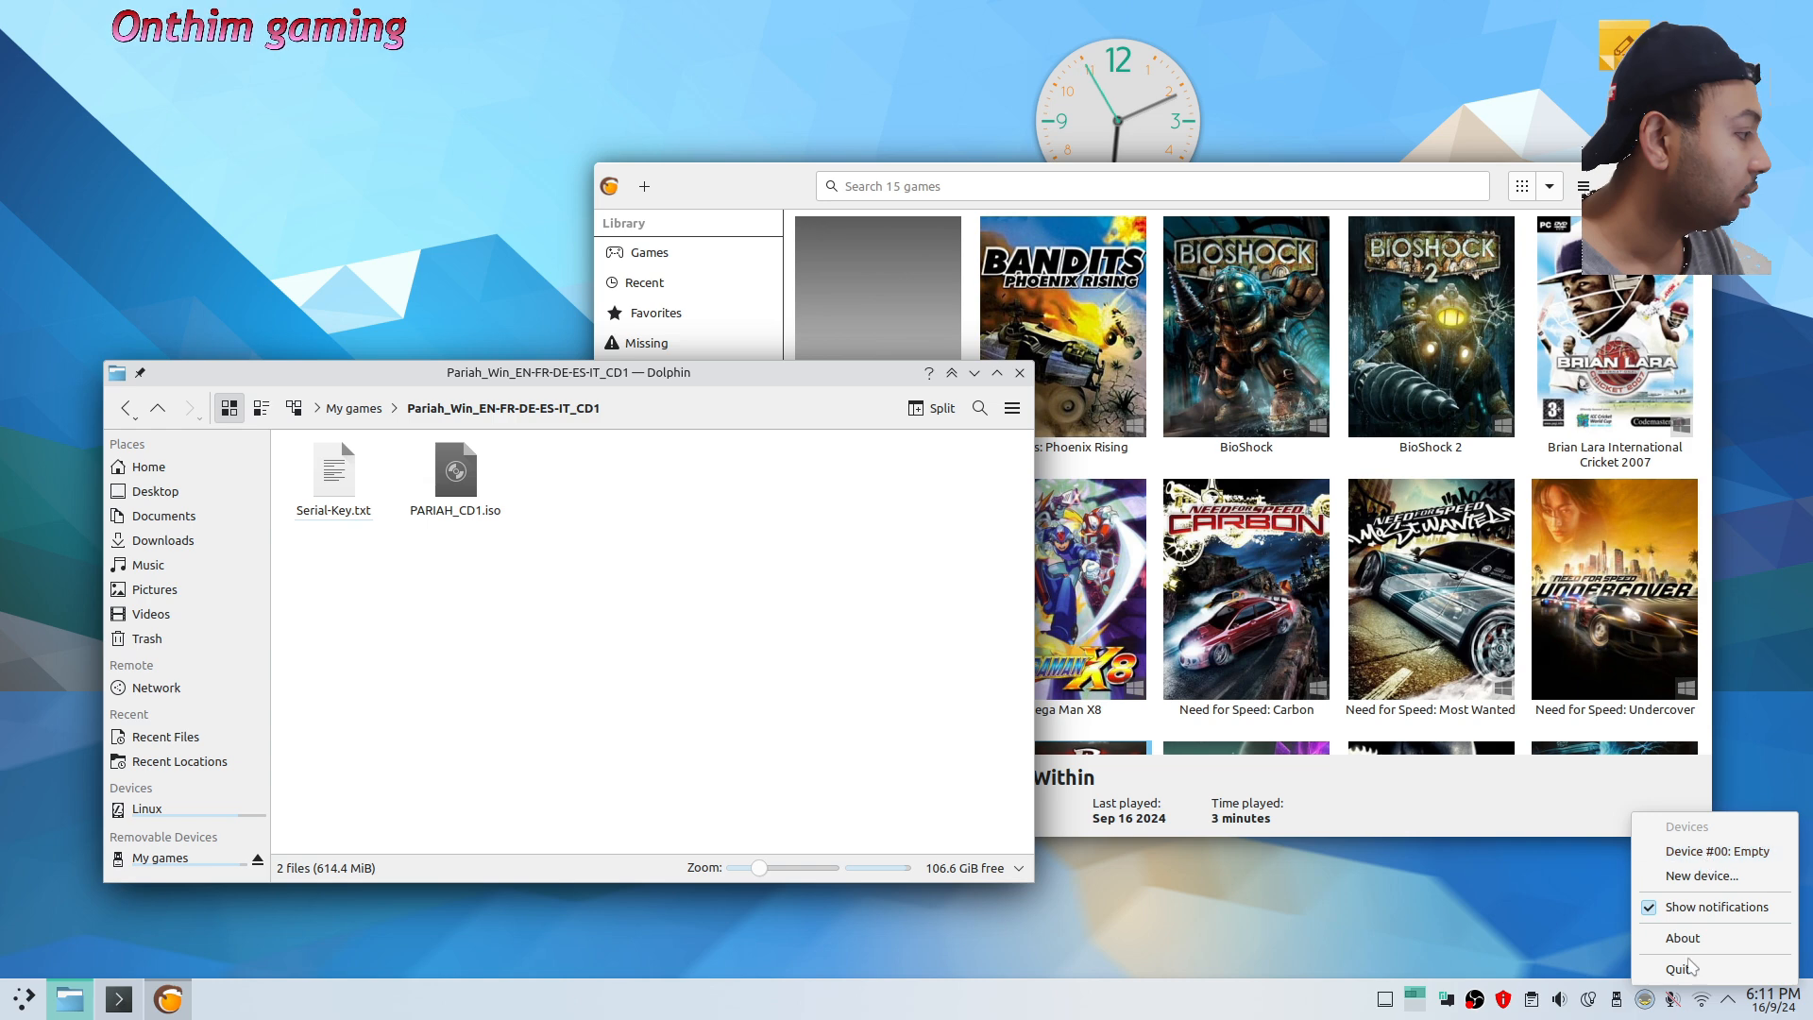
left_click(1644, 1003)
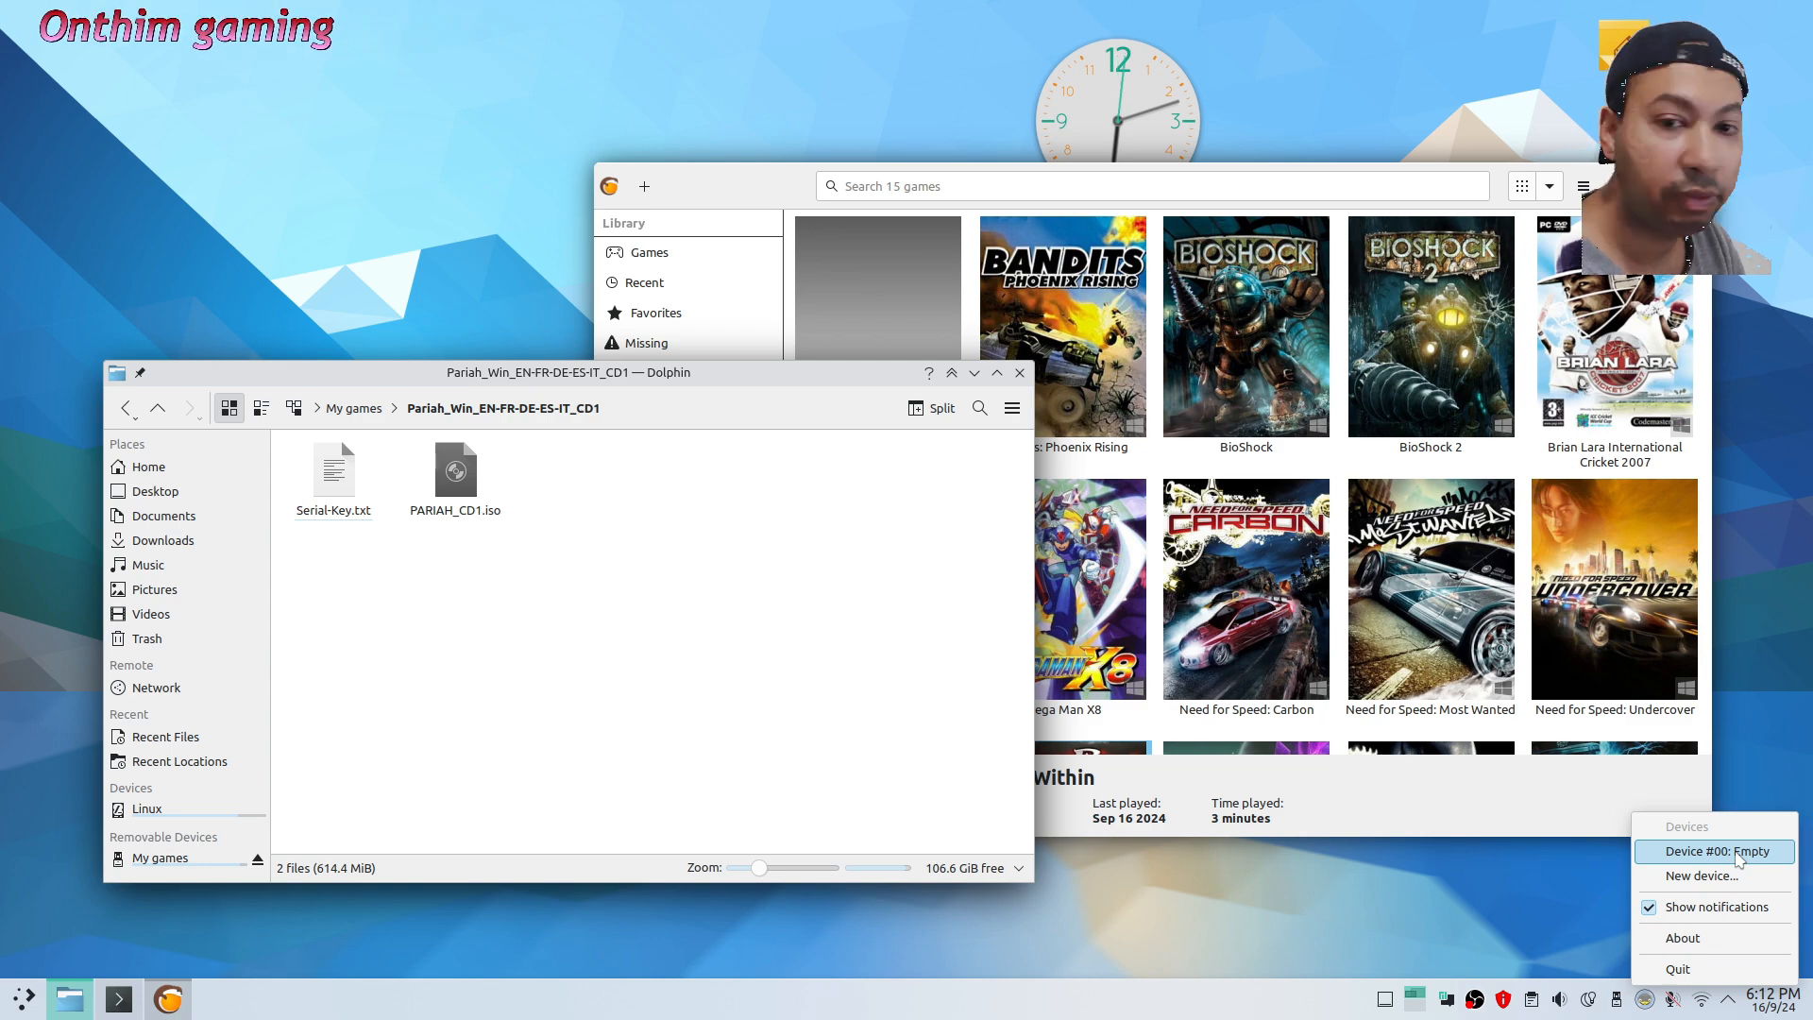
left_click(1736, 860)
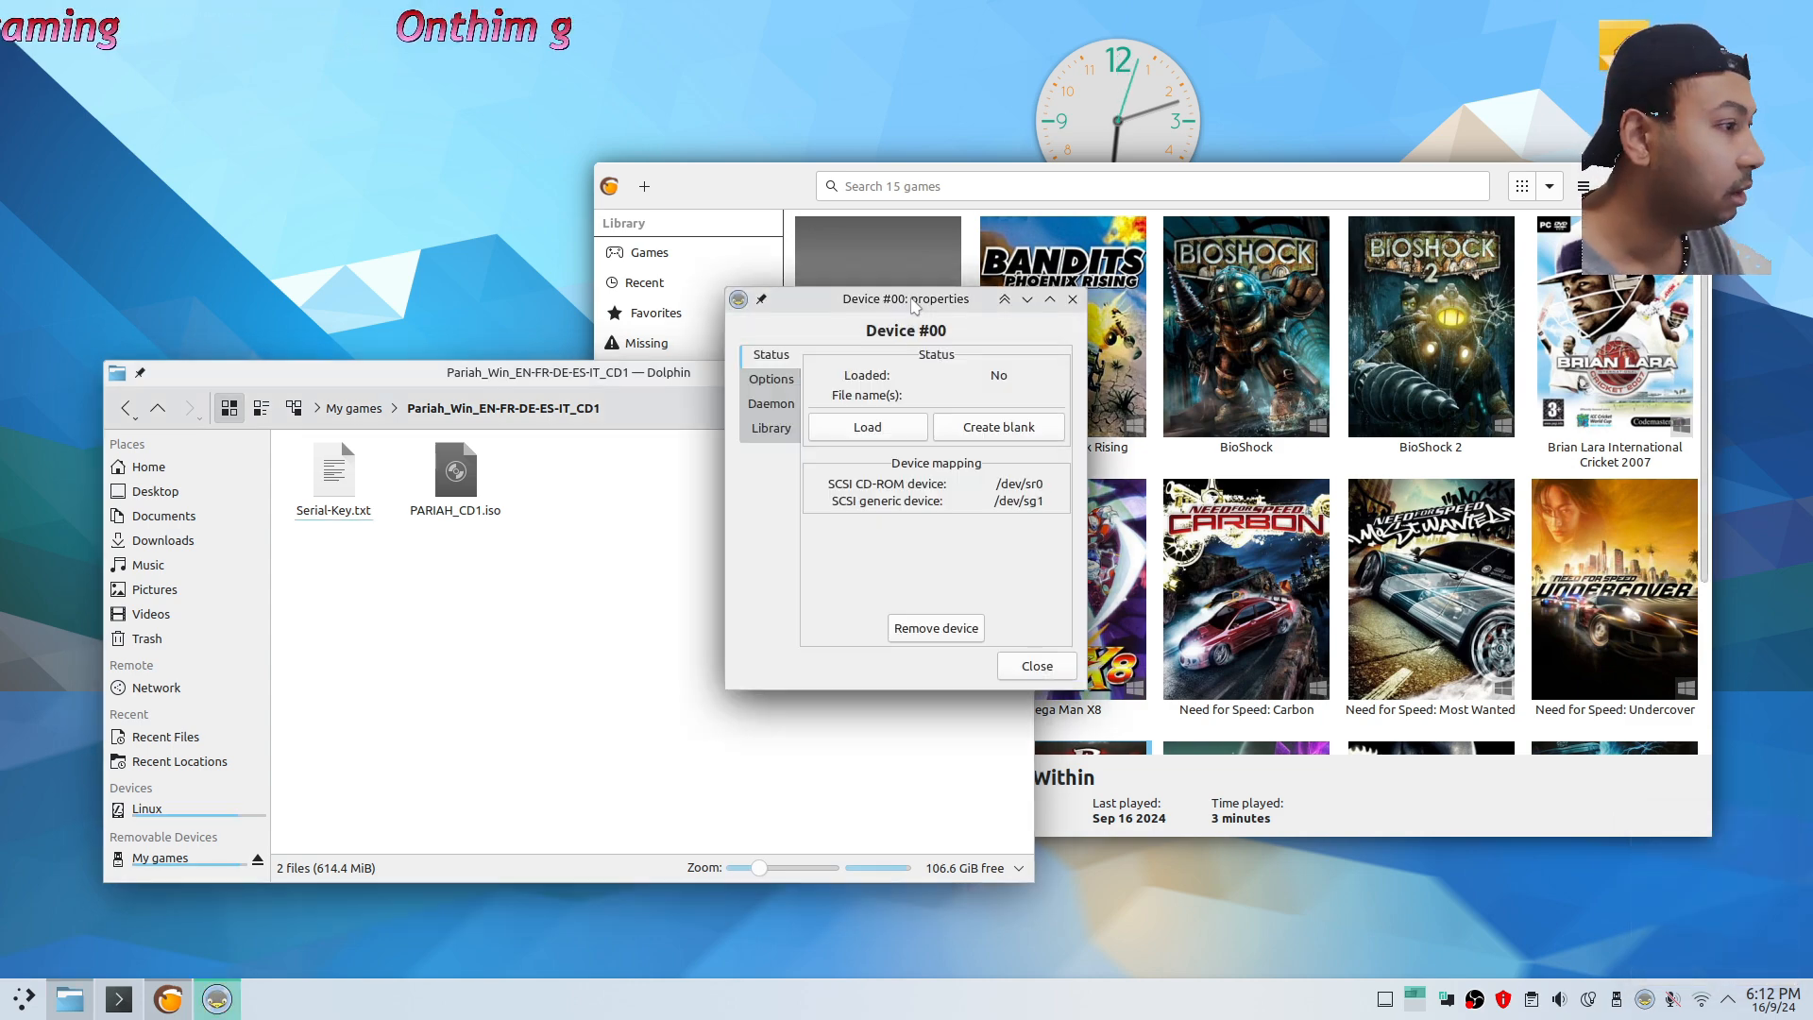
left_click_drag(908, 304, 753, 460)
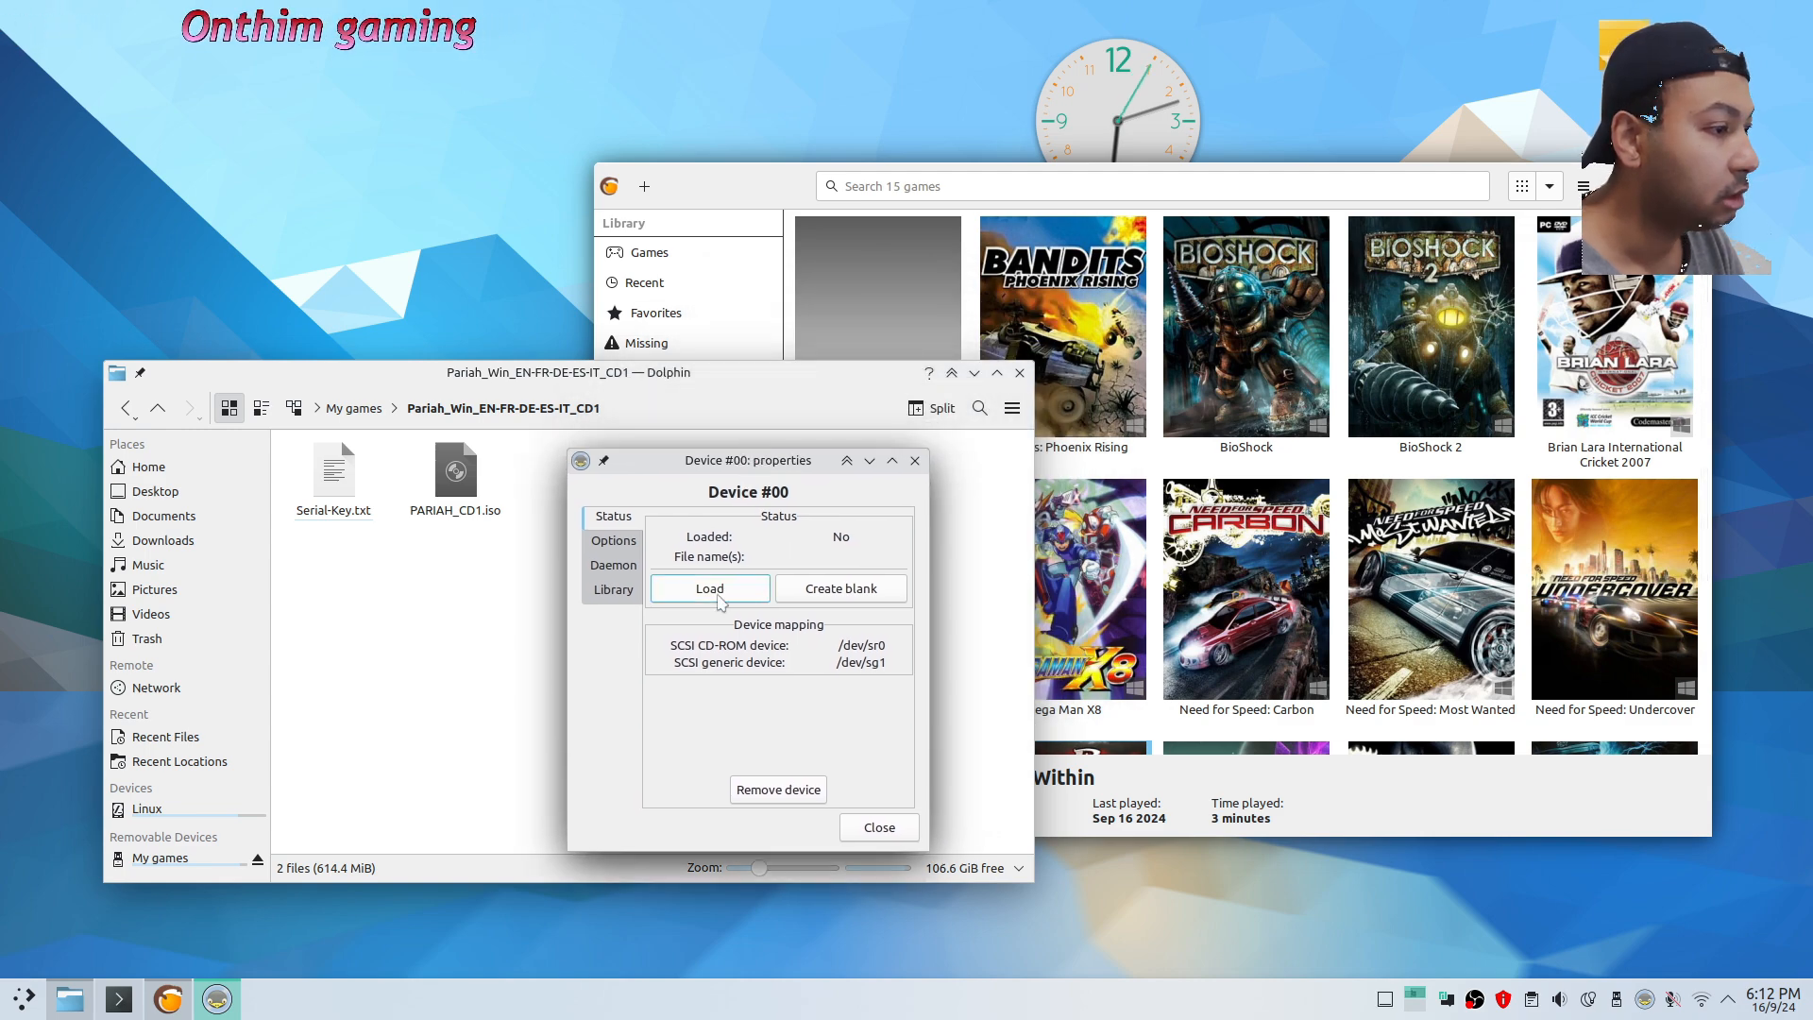
Load the PARIAH_CD1.iso image from the open folder into virtual device #00
left_click(717, 594)
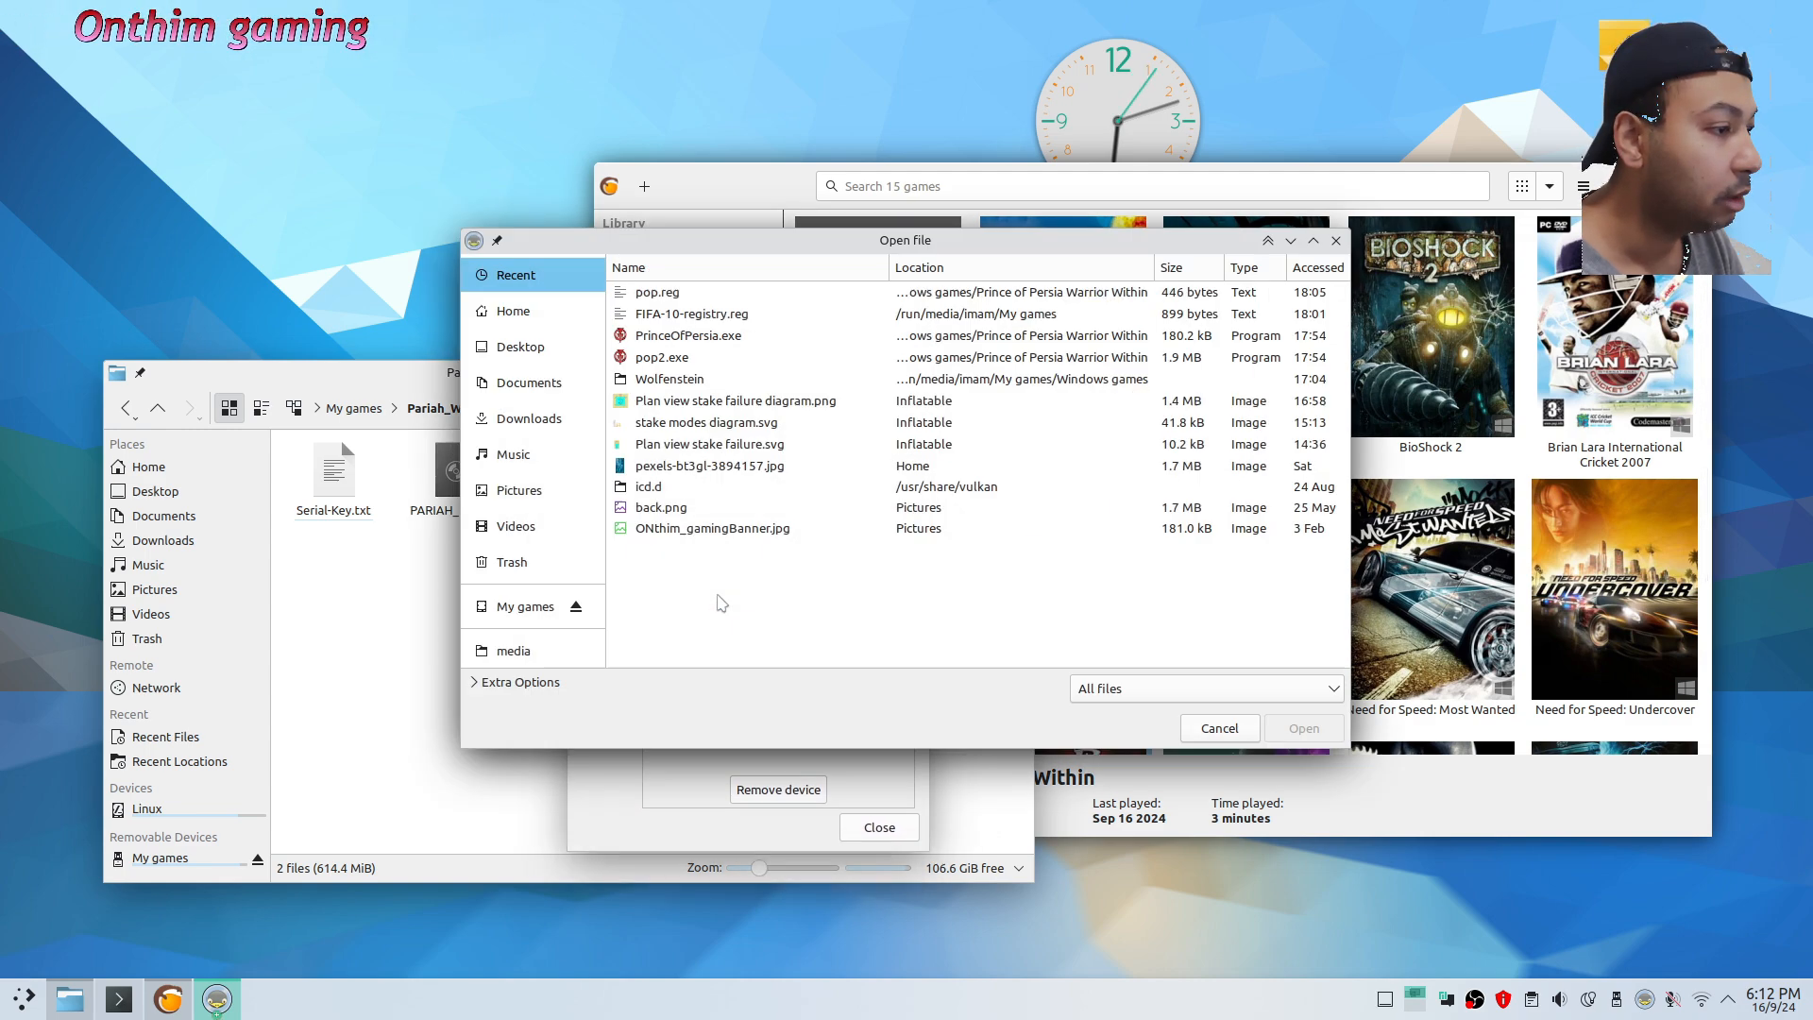
left_click(378, 661)
left_click(455, 470)
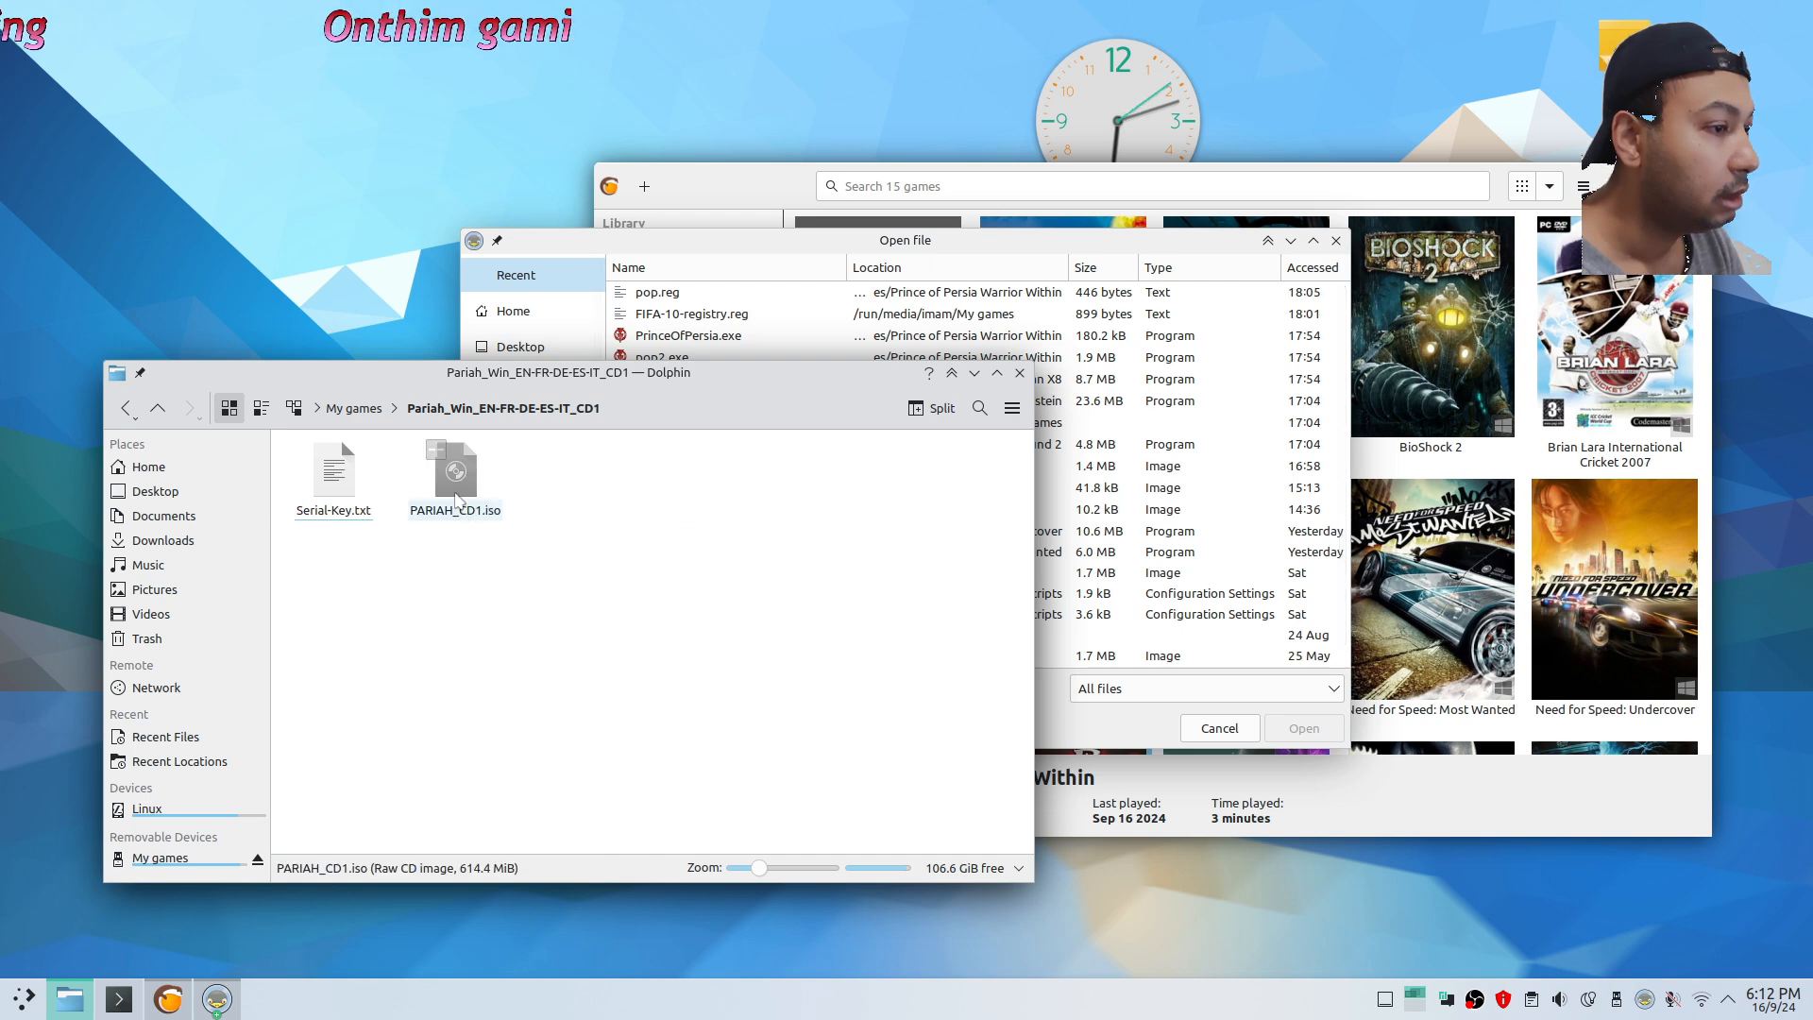
left_click_drag(455, 470, 1251, 491)
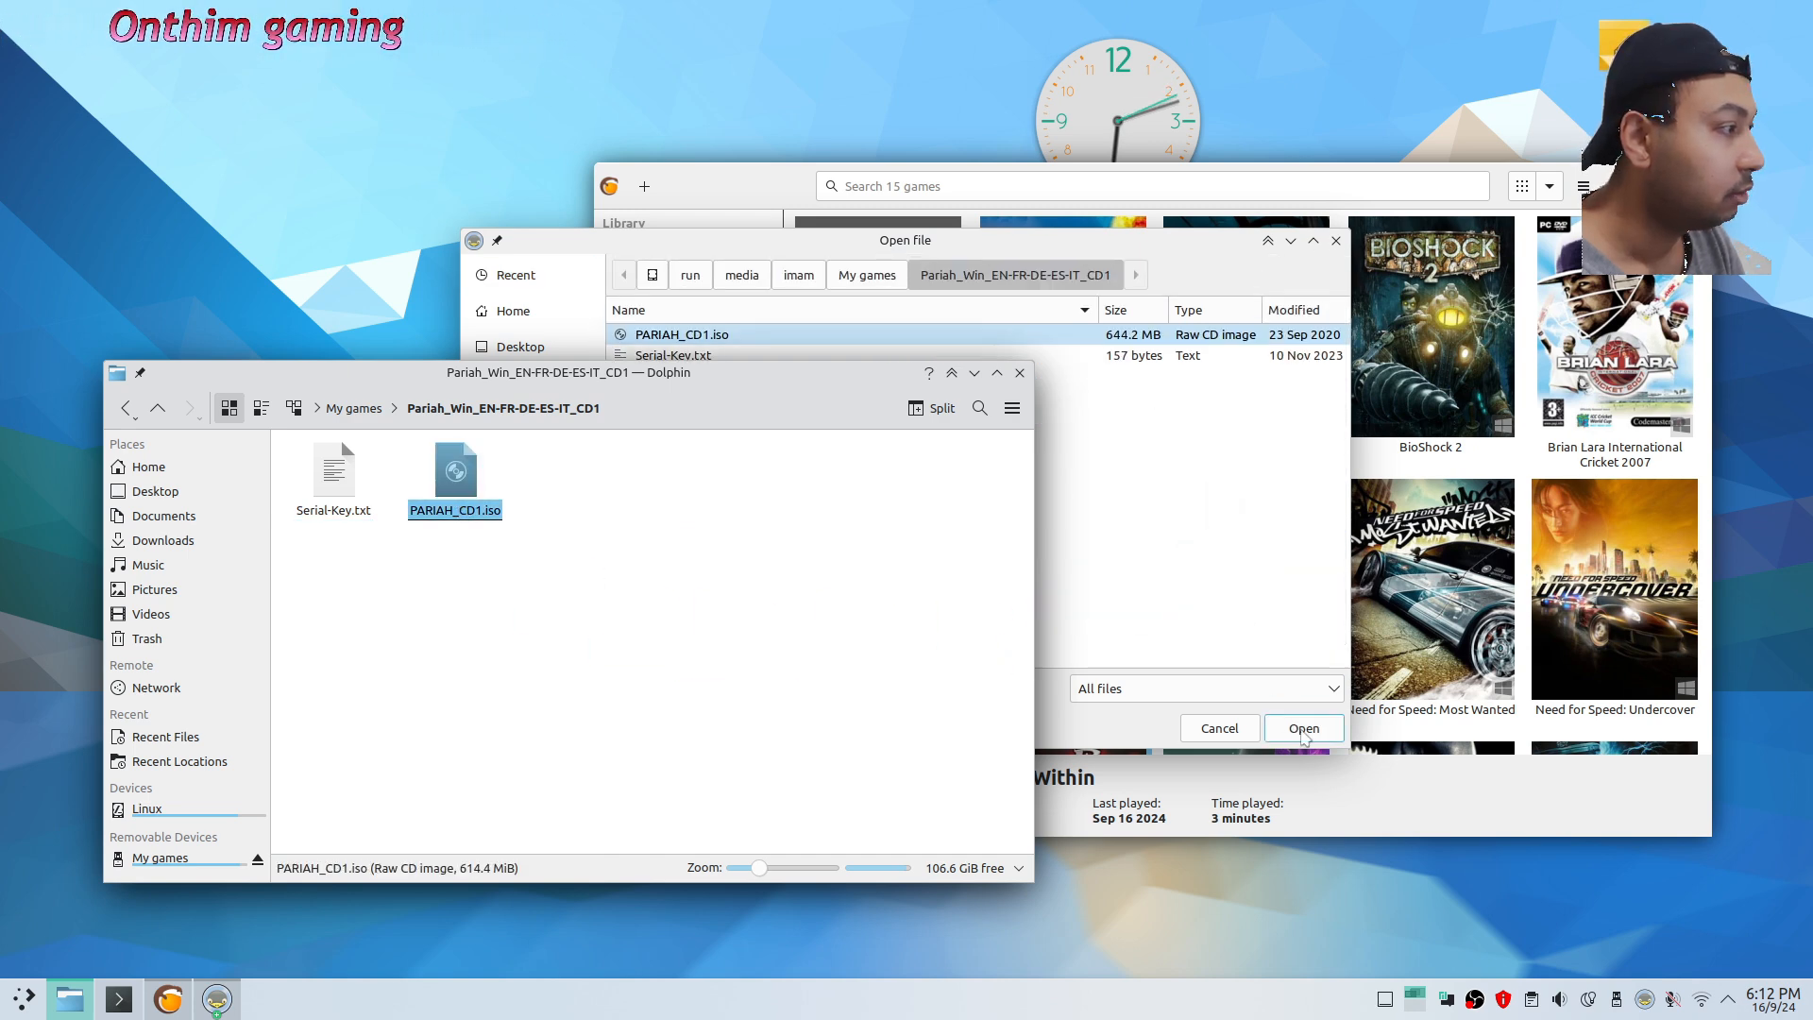
left_click(1304, 729)
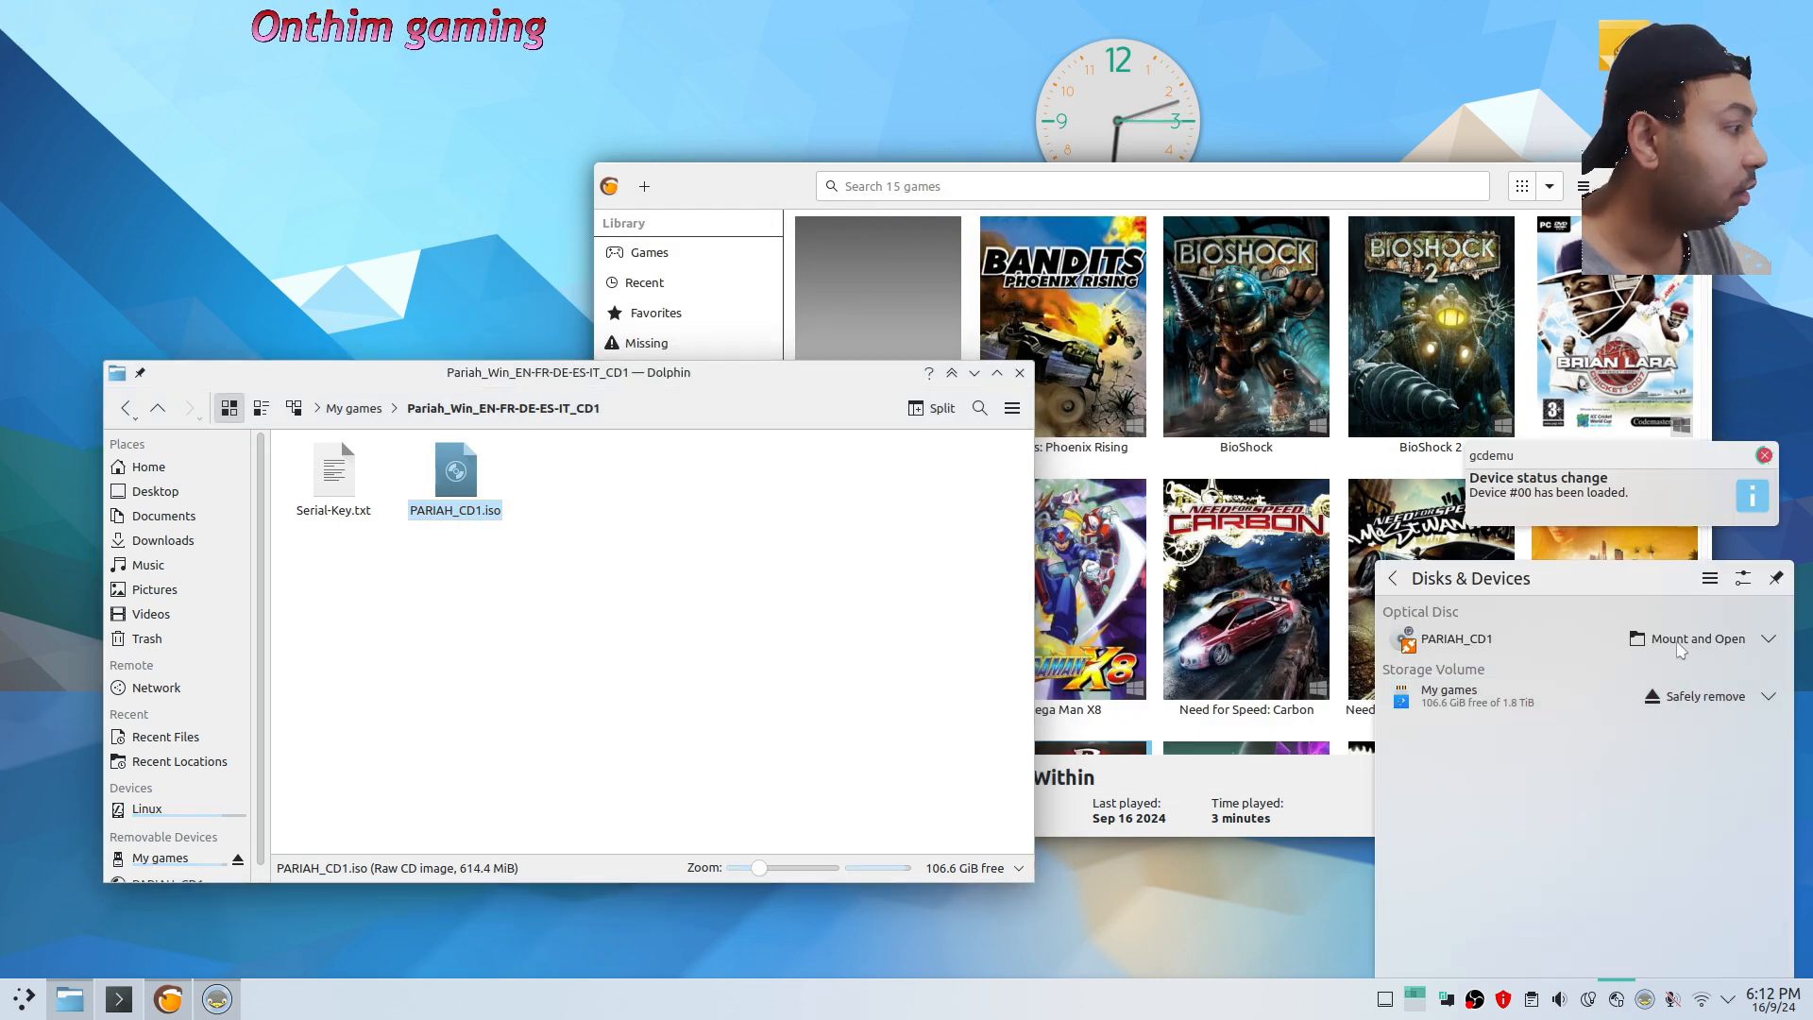
Mount and open the PARIAH_CD1 disc in the file manager and move its window and the Lutris window apart
scroll(236, 724, "down", 1)
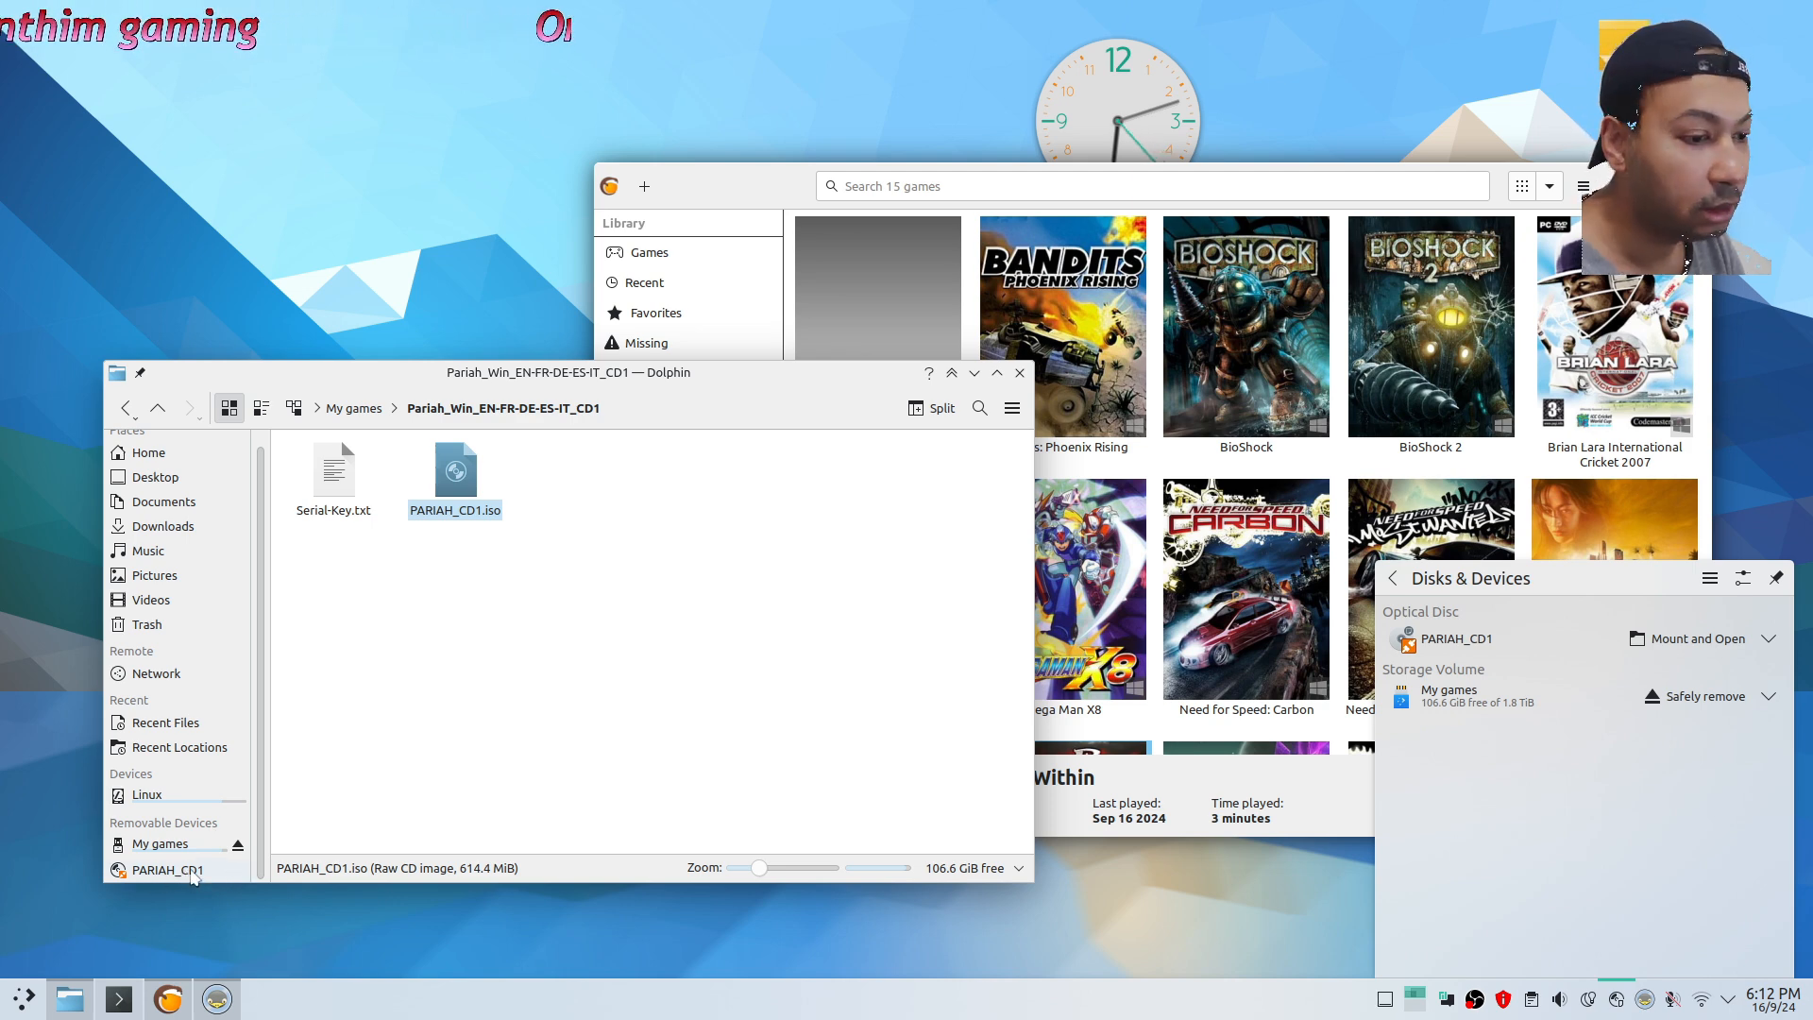
left_click(166, 870)
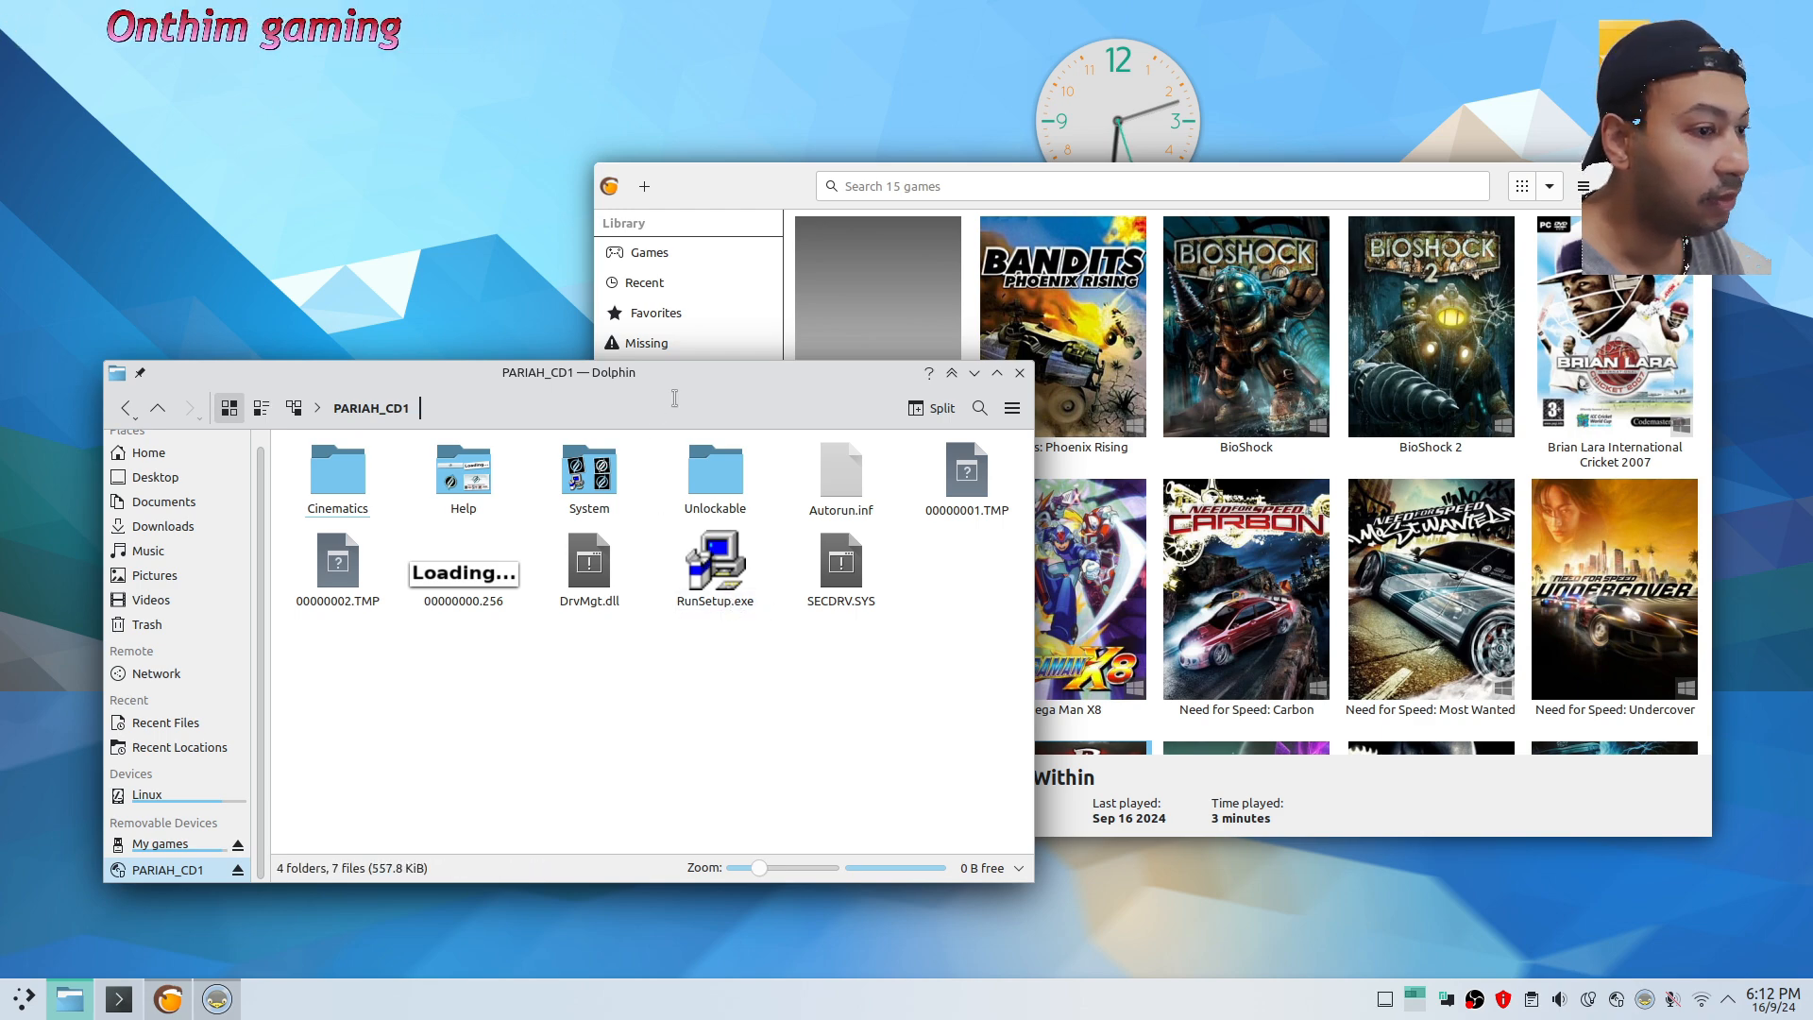
left_click_drag(697, 382, 605, 447)
left_click_drag(750, 195, 724, 167)
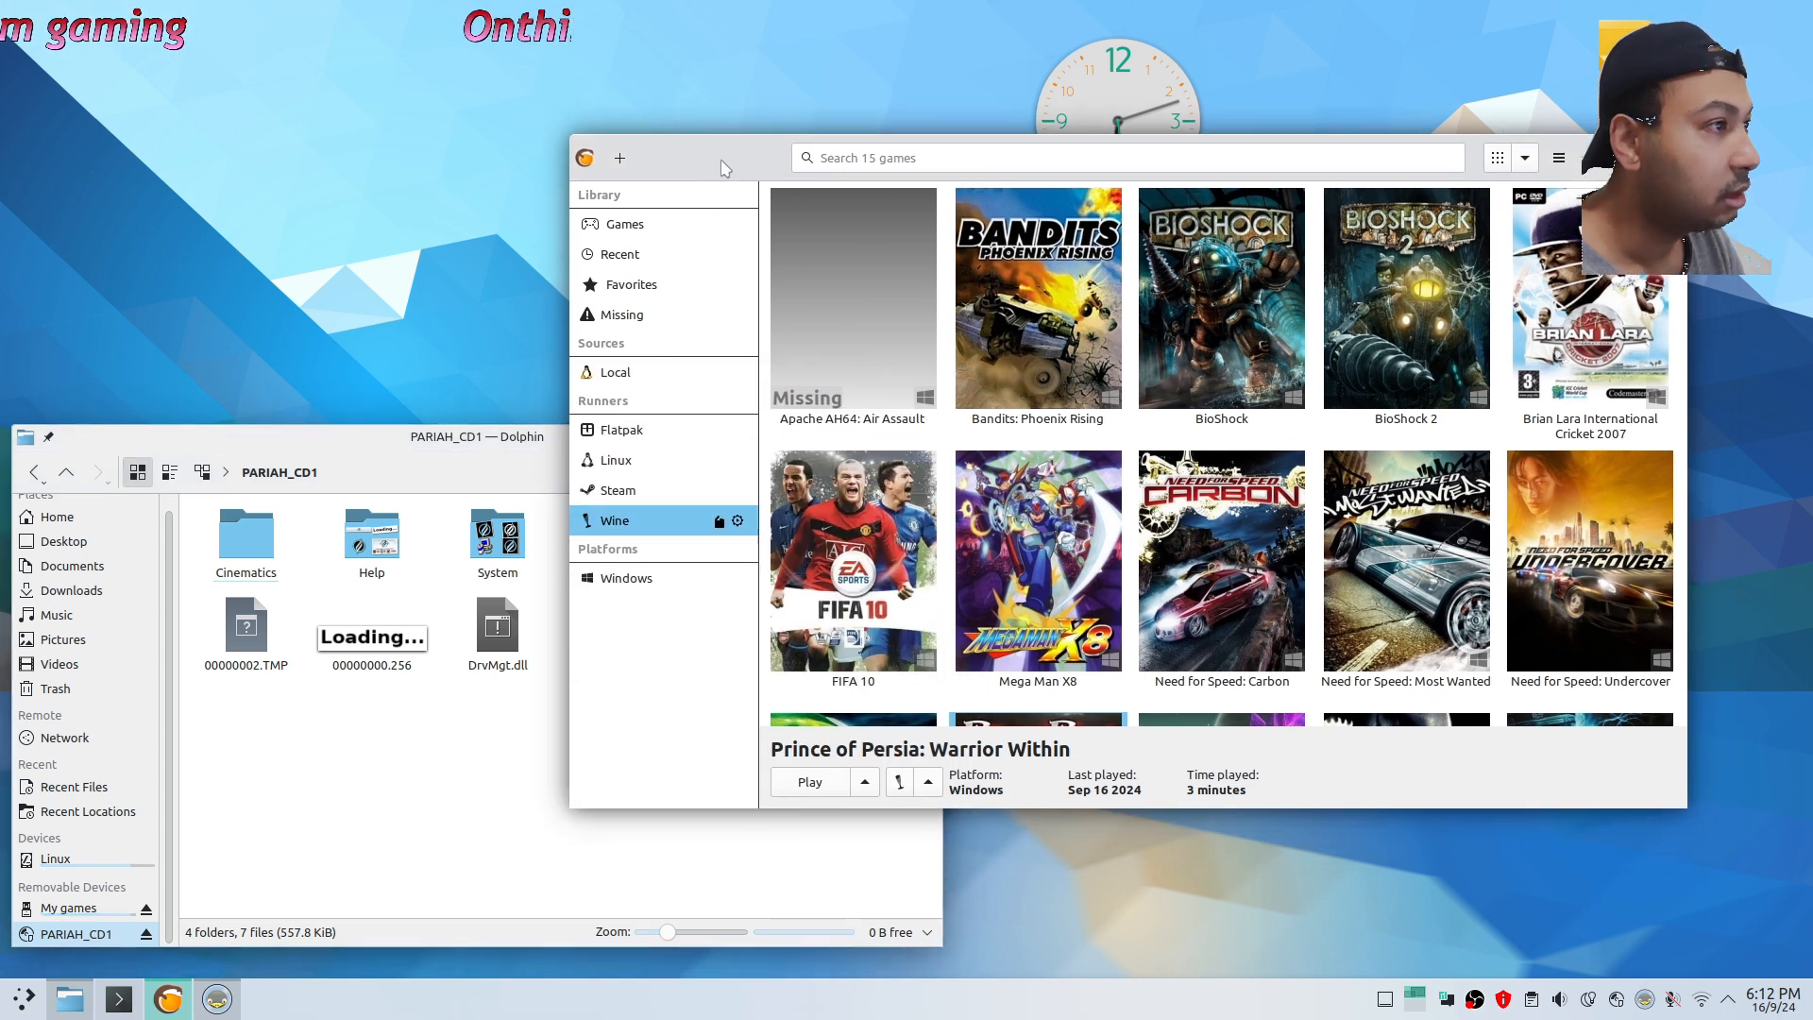
In Lutris, start adding a locally installed game with manual configuration
left_click(620, 158)
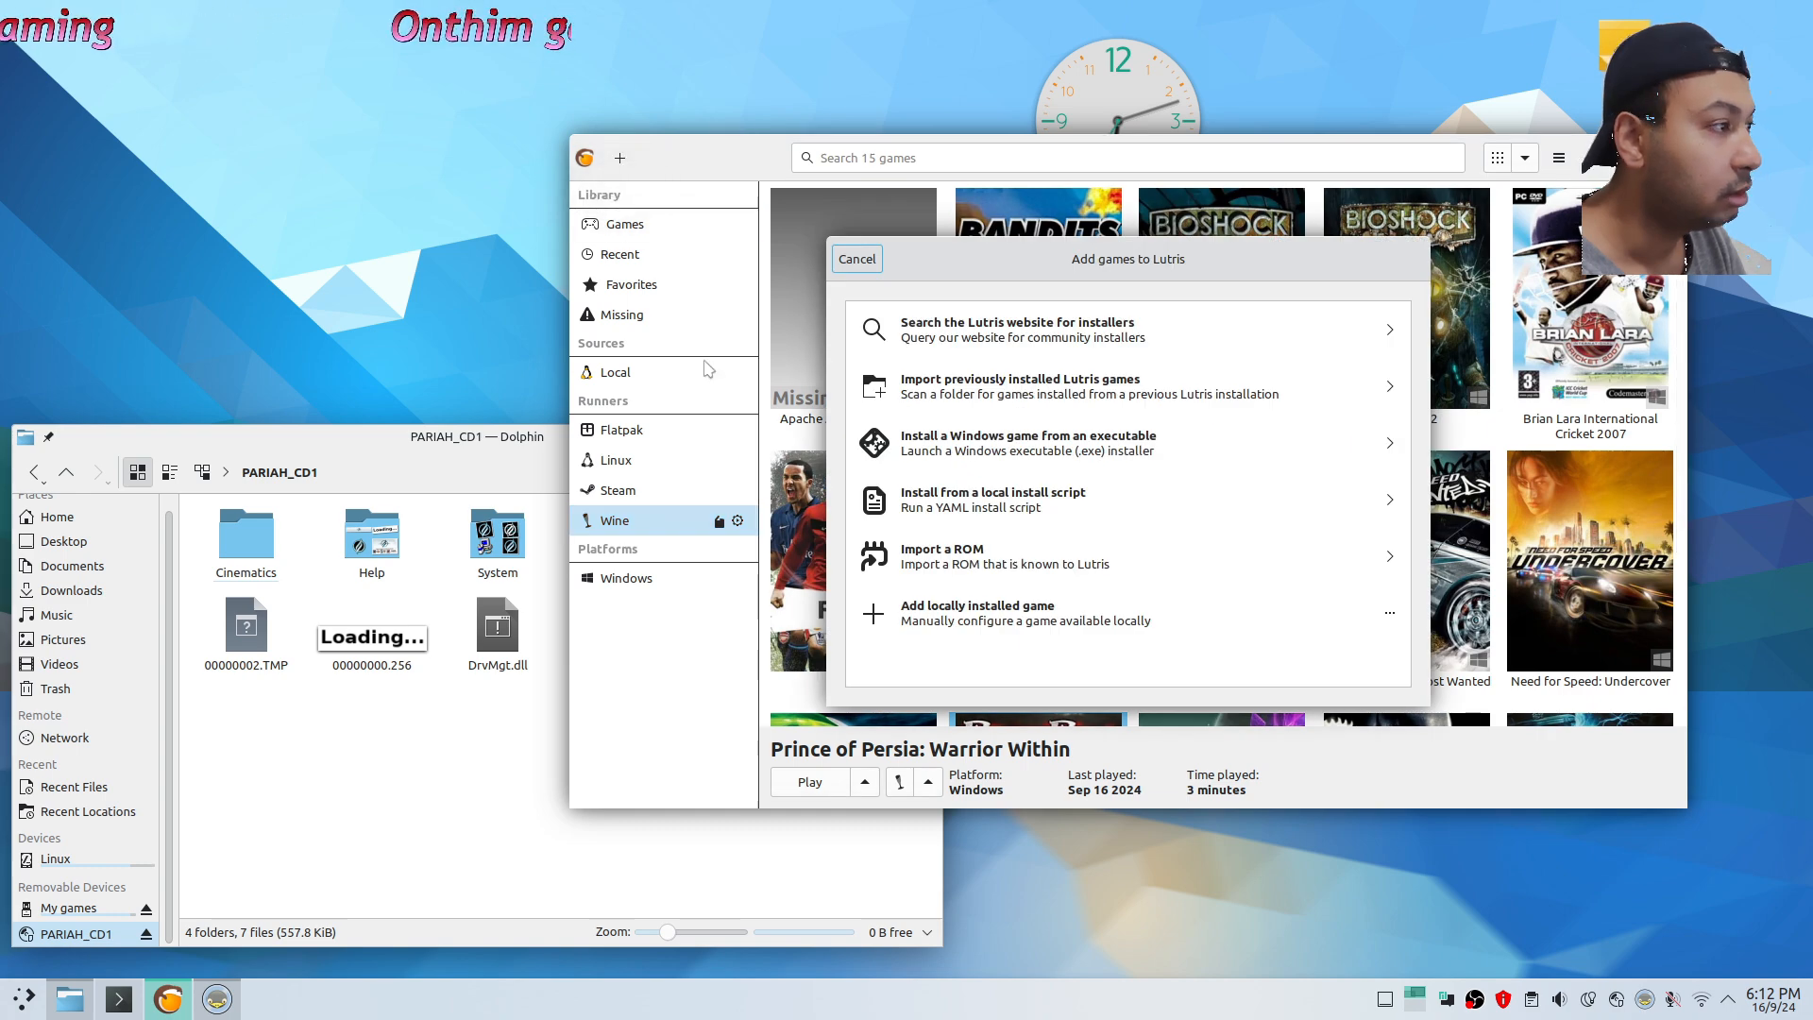
left_click(874, 618)
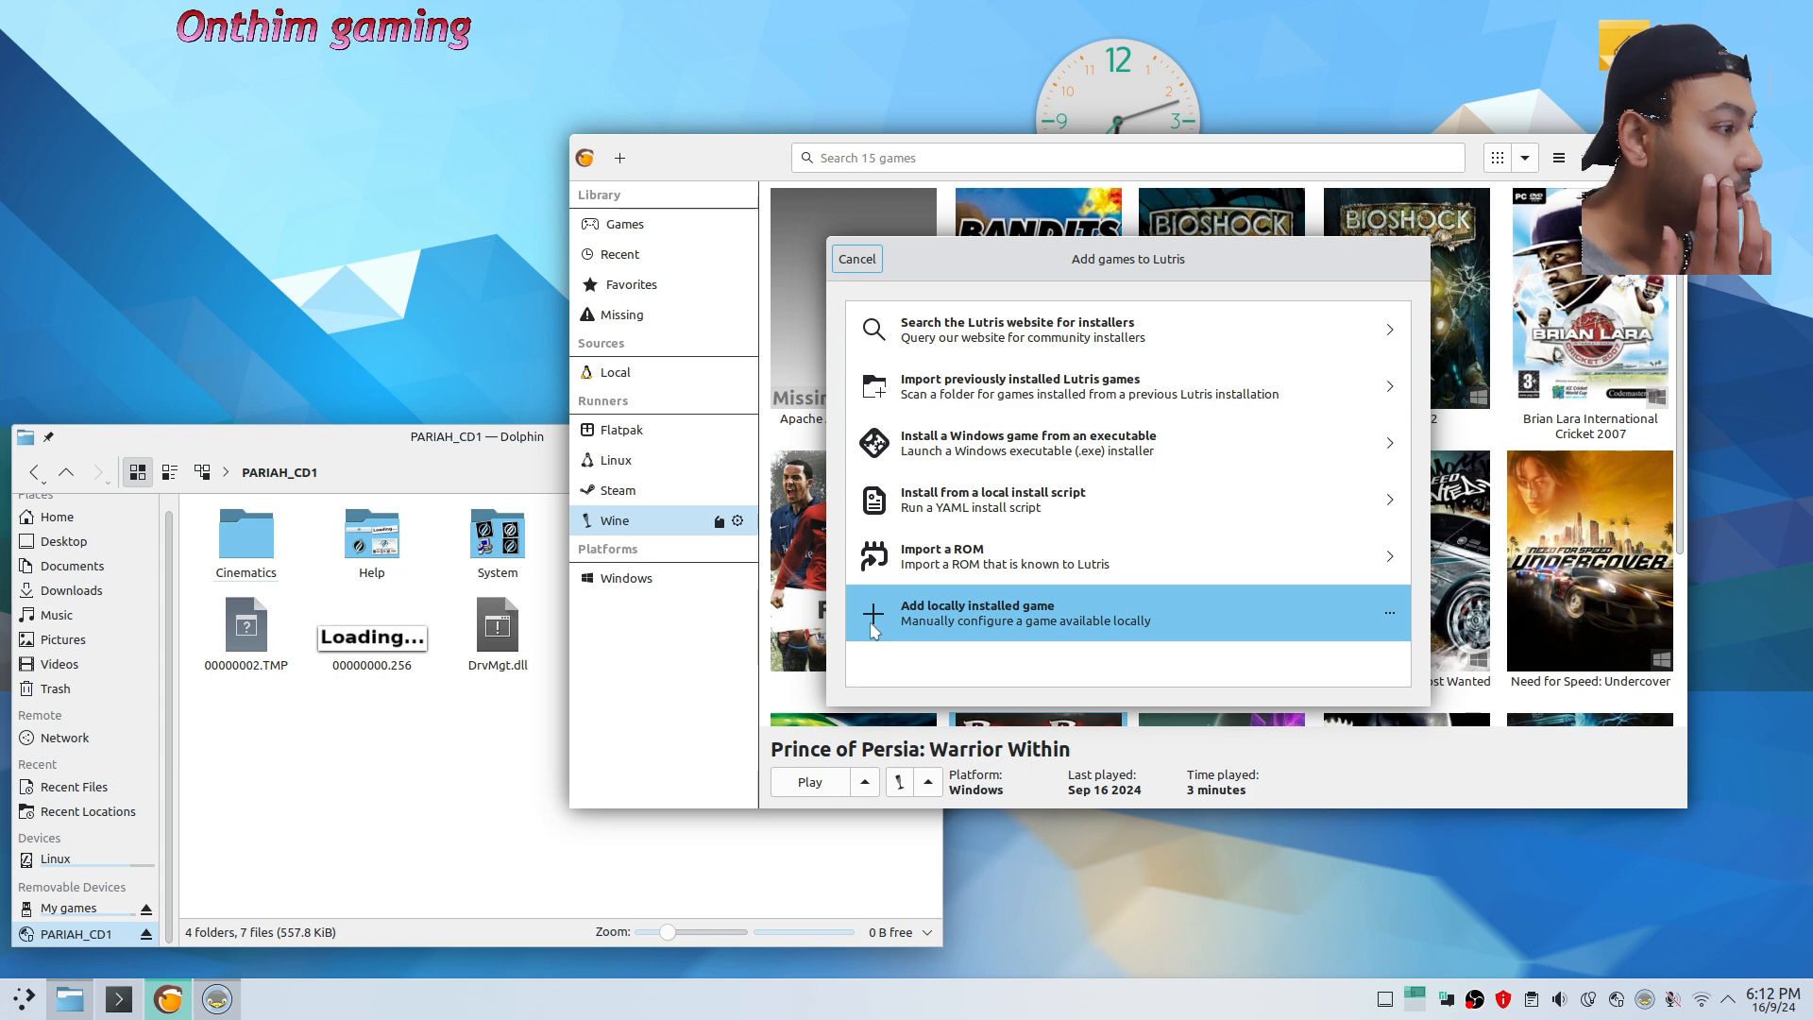
left_click(982, 622)
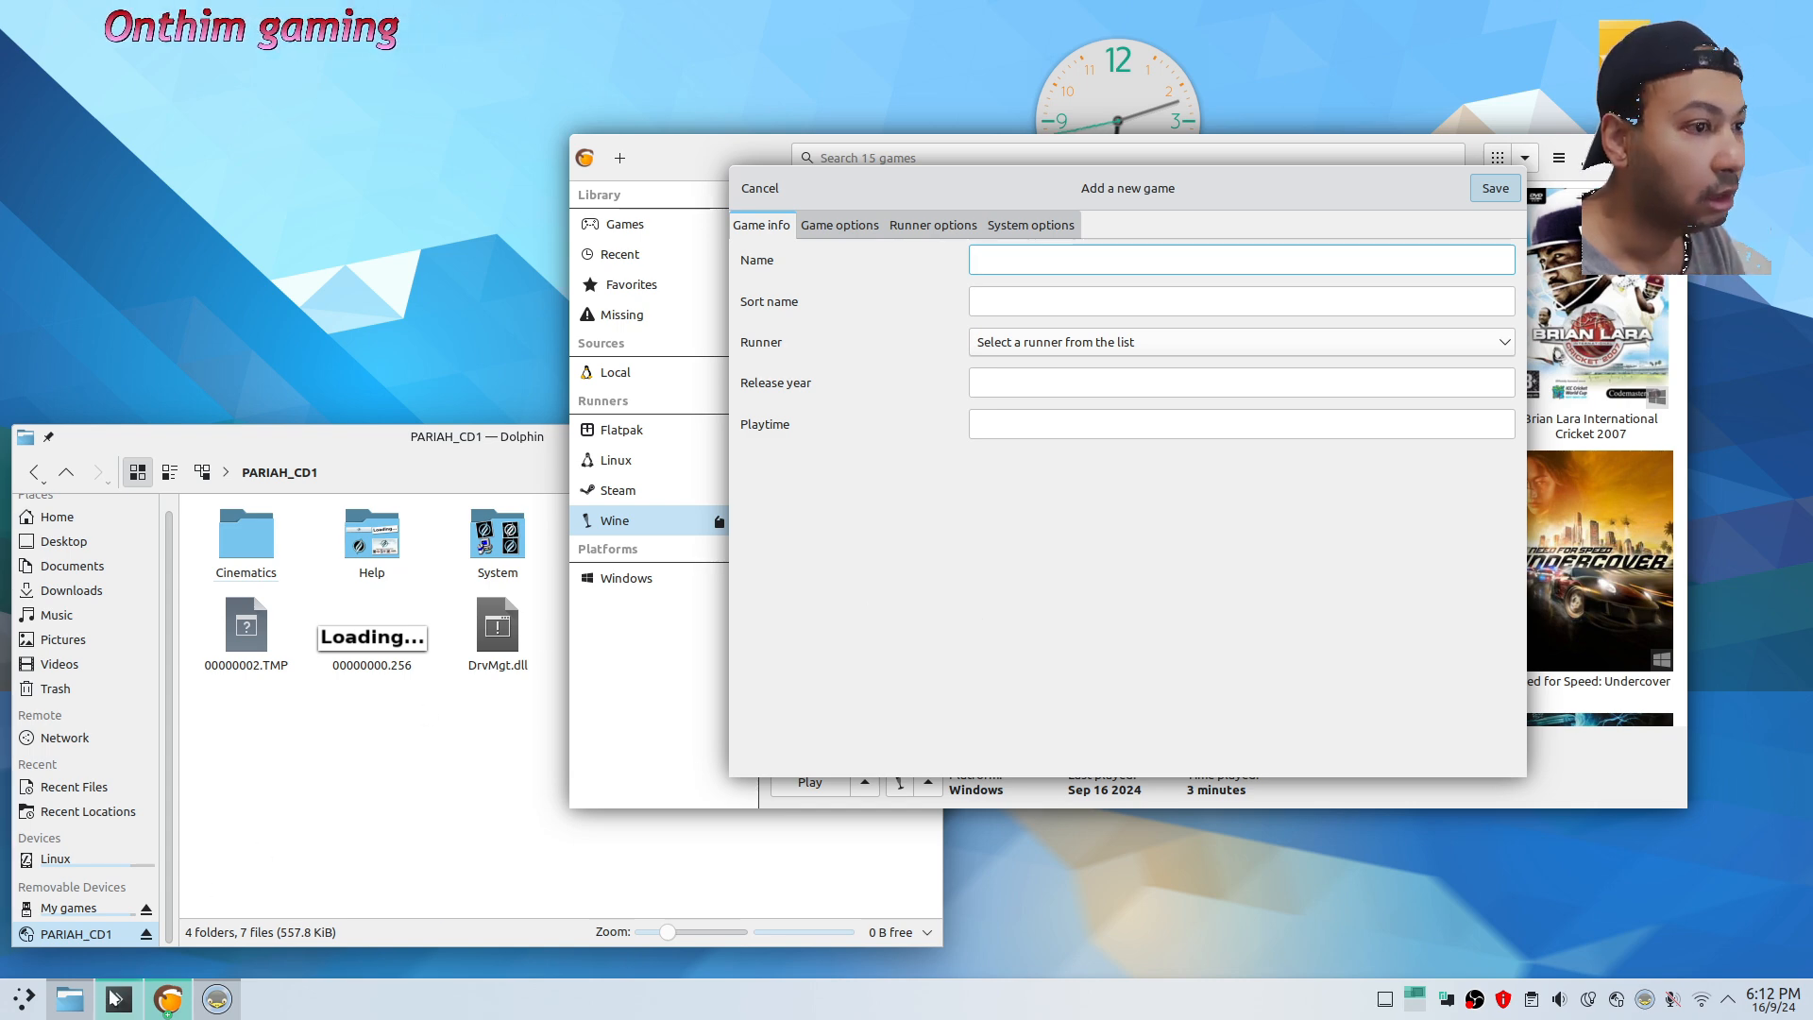
Switch to Microsoft Edge and reopen the My Abandonware download page for Pariah from the browsing history in a new tab
left_click(83, 1007)
left_click(24, 999)
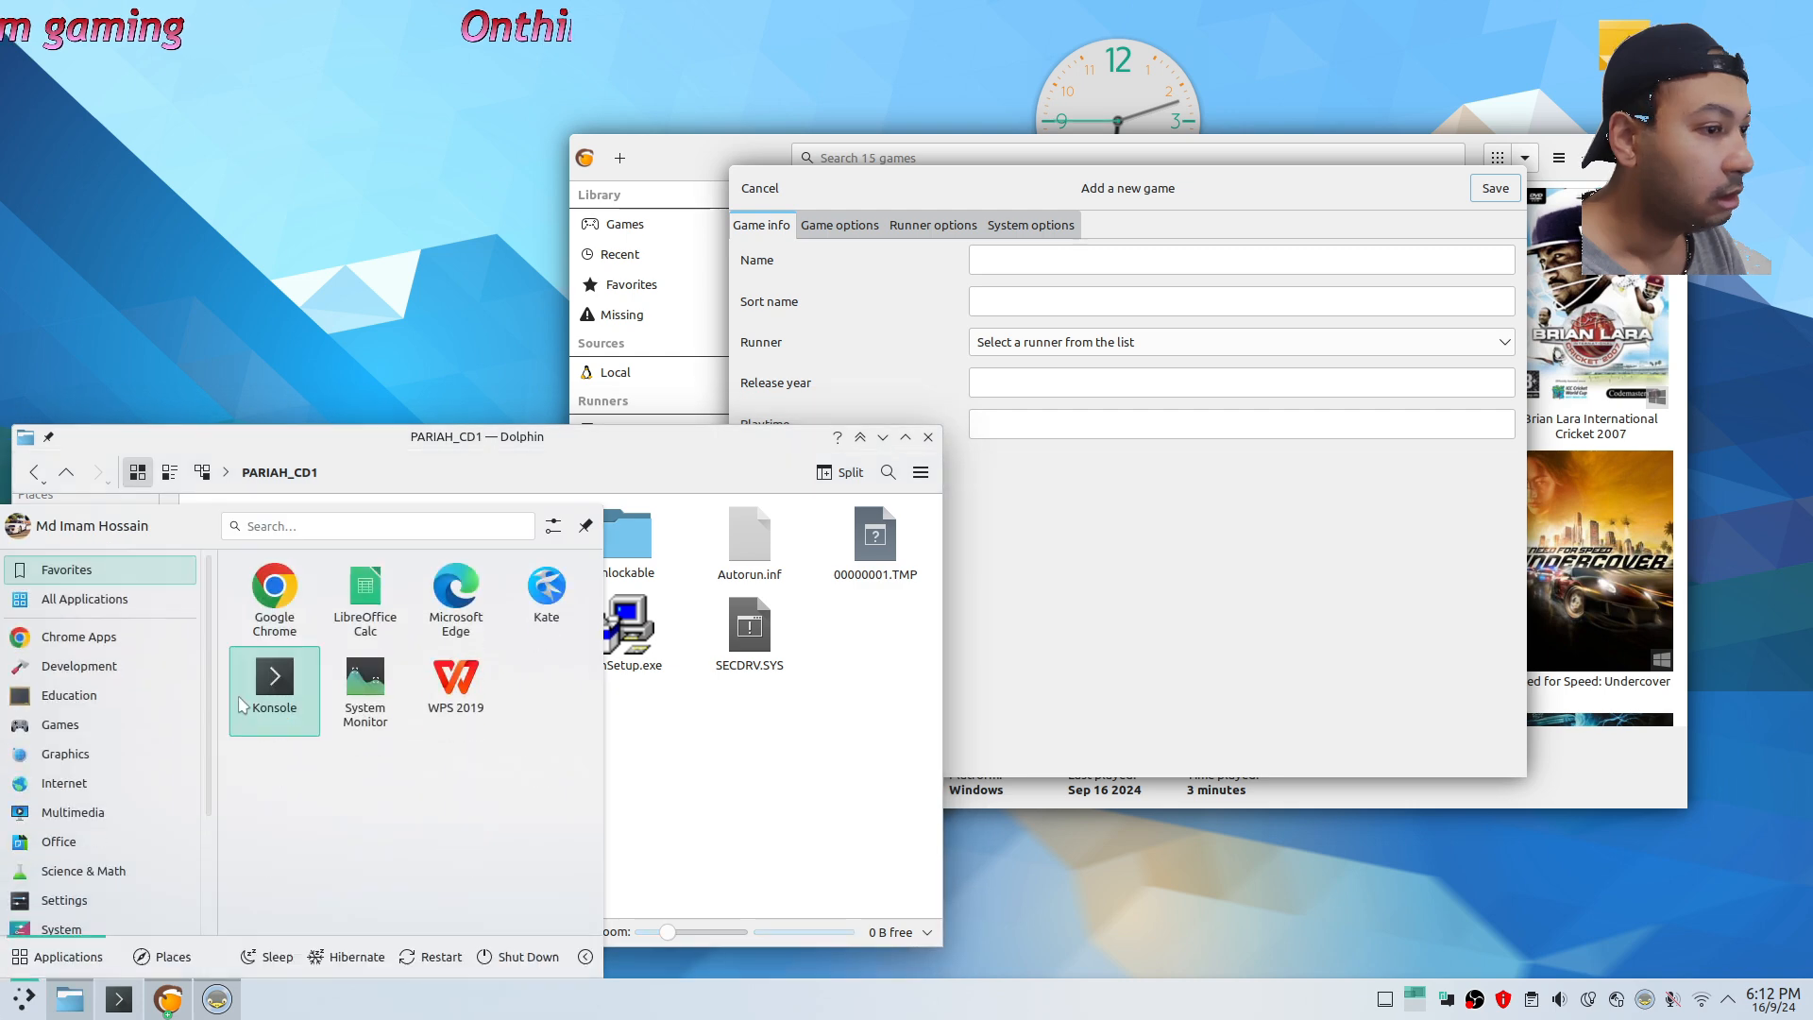
left_click(473, 605)
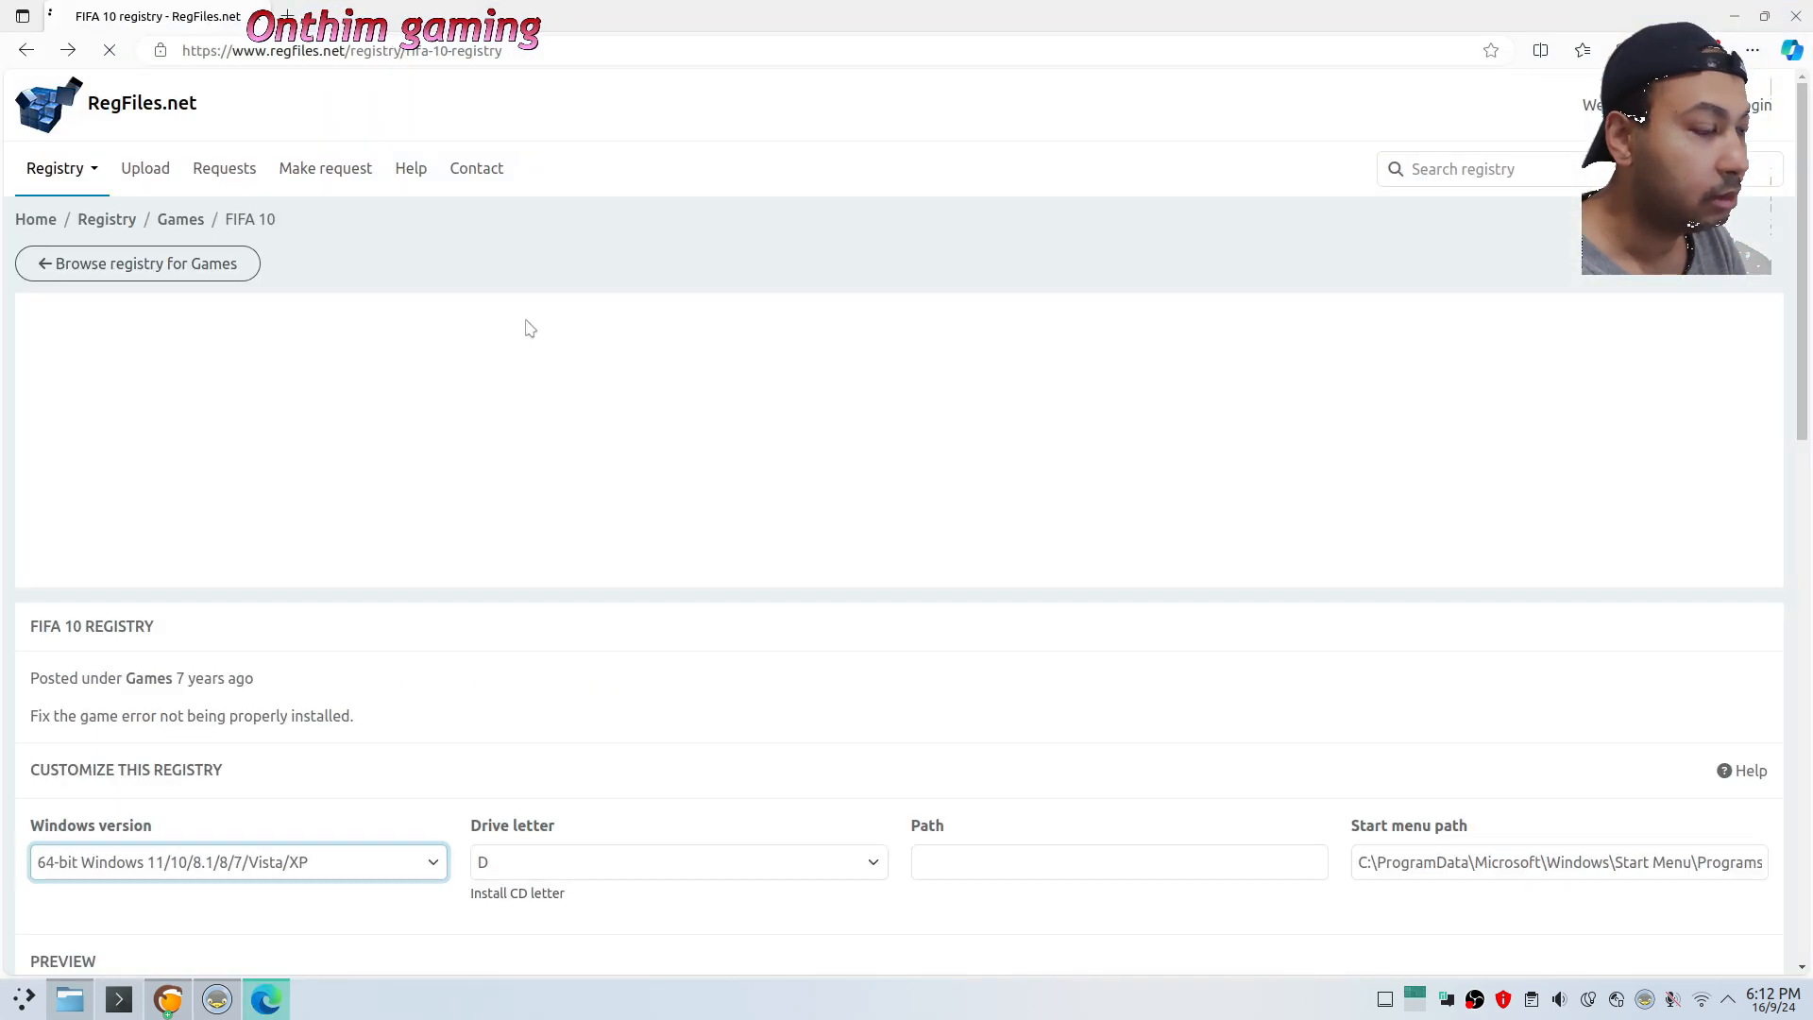
left_click(288, 16)
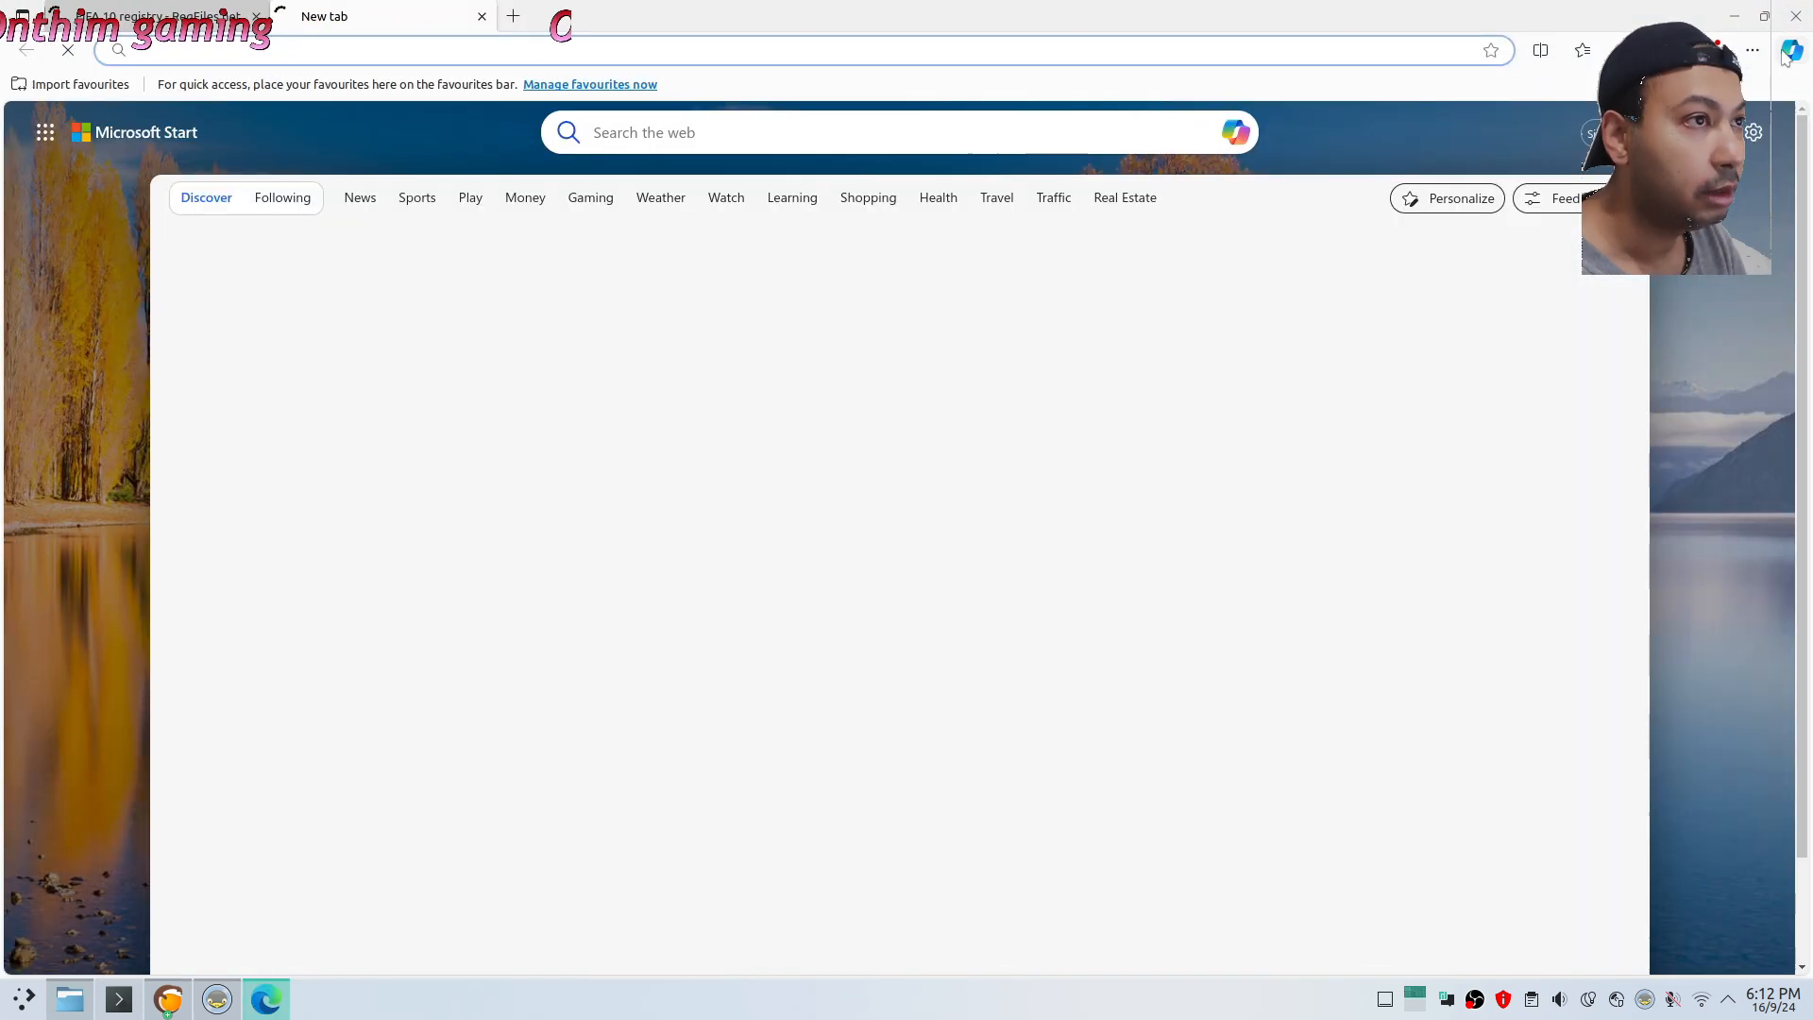
left_click(1752, 49)
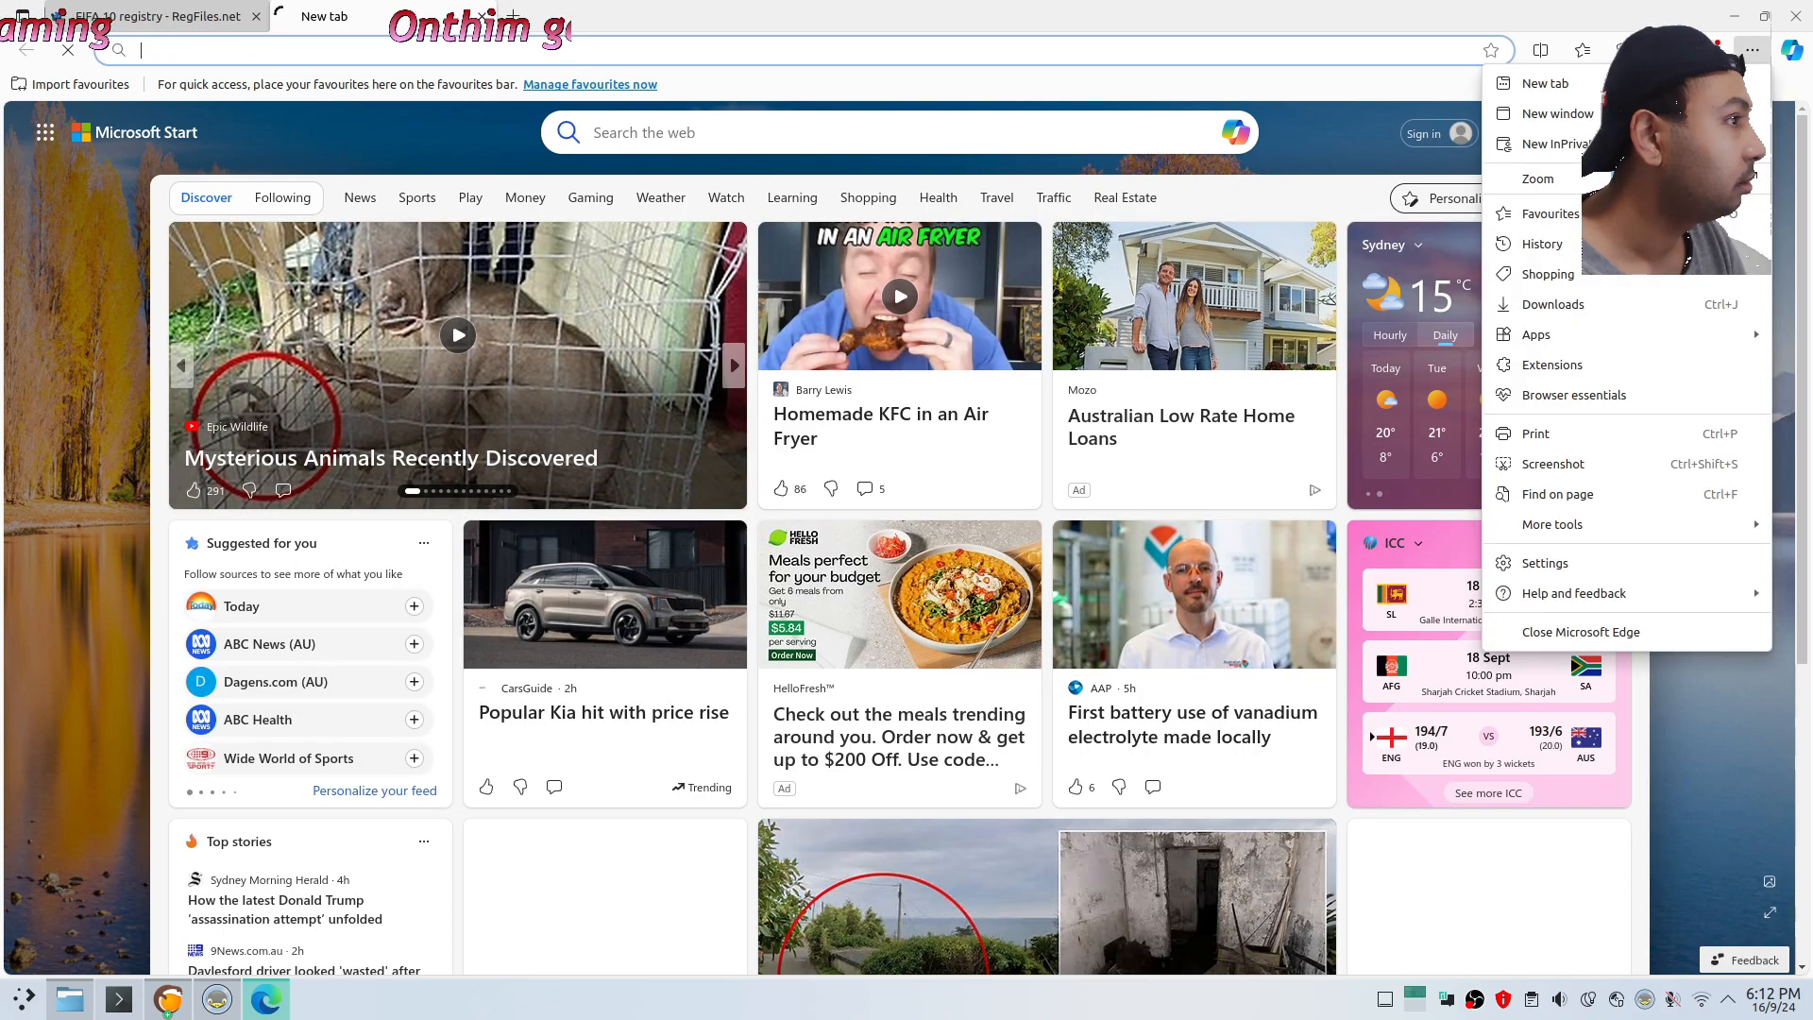
left_click(1559, 254)
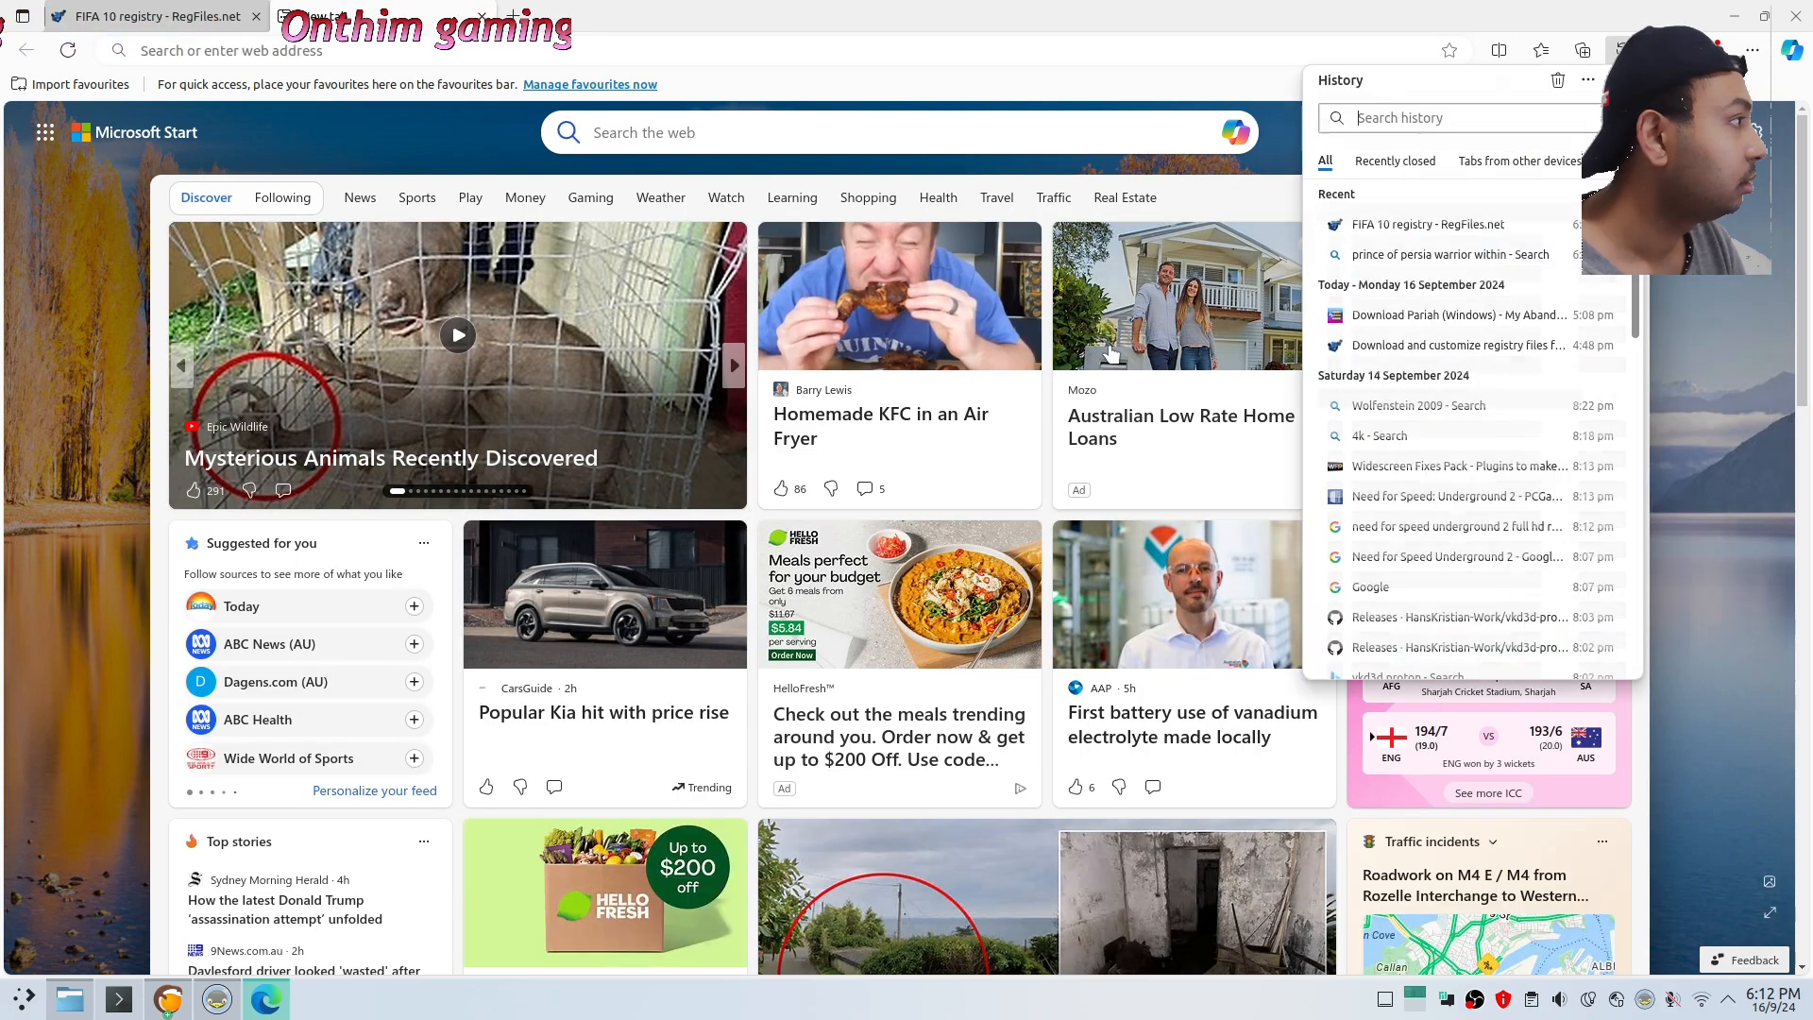
left_click(1431, 321)
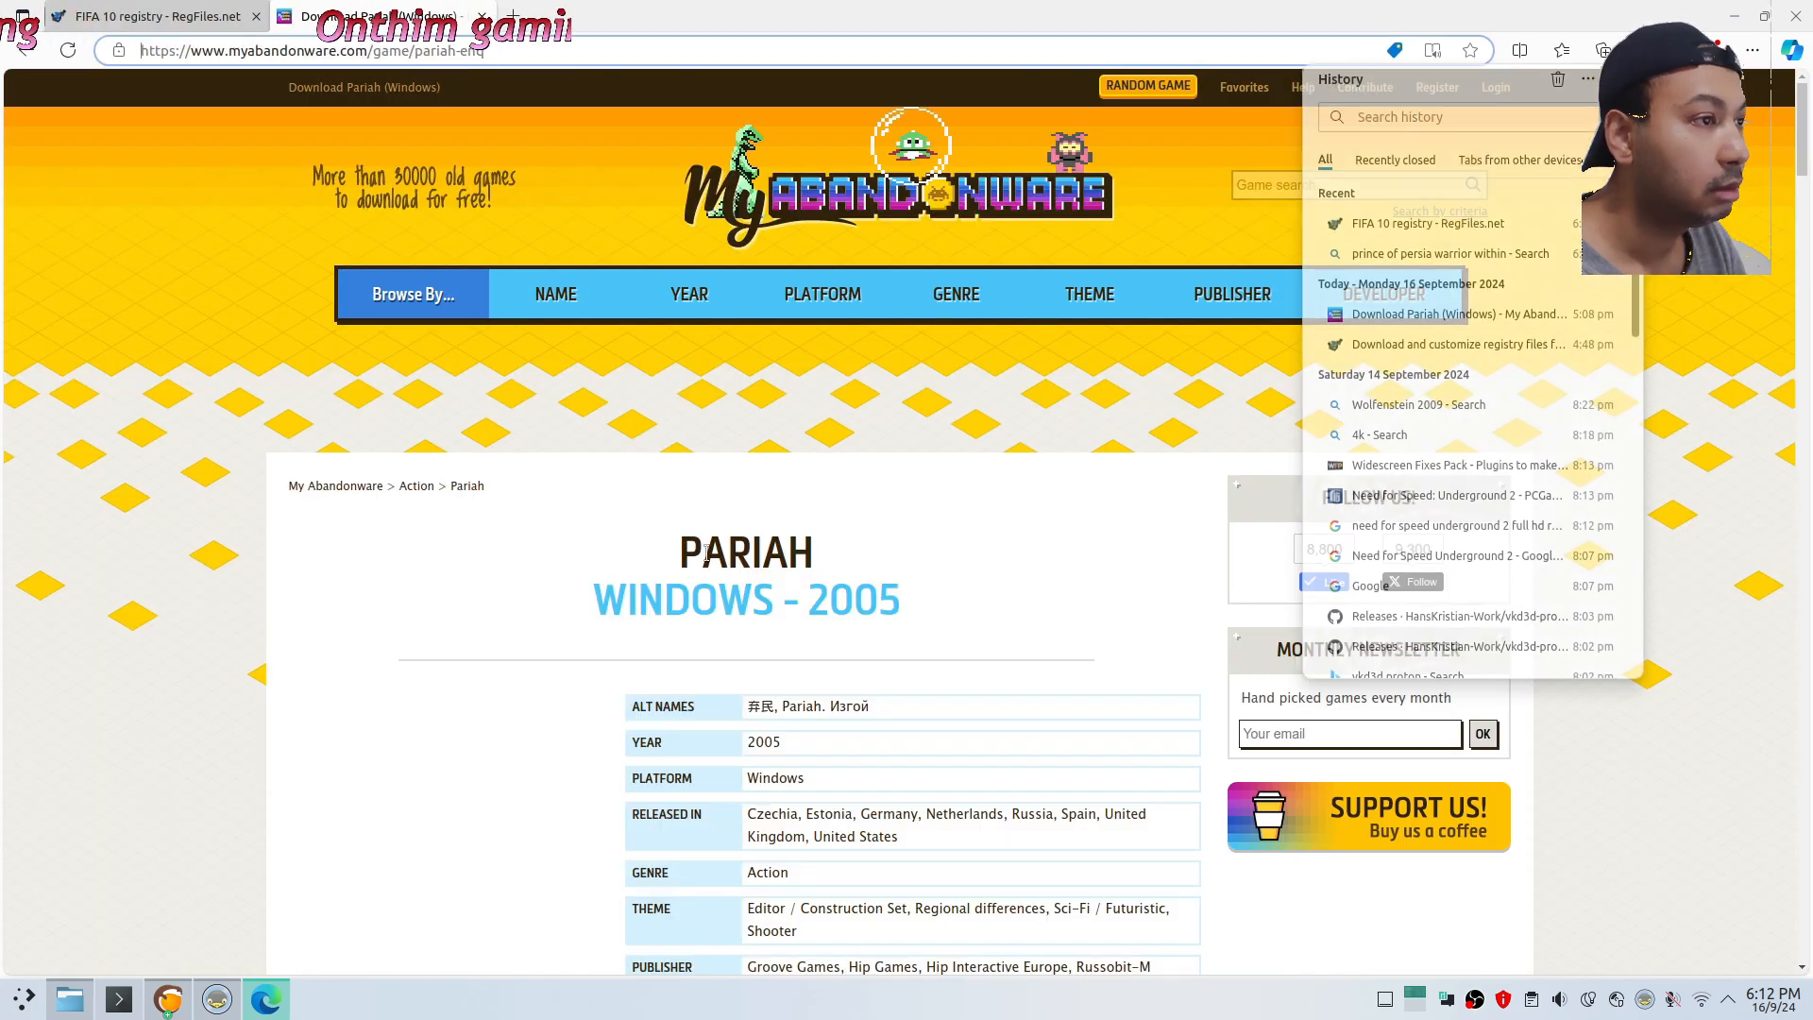
Copy the game title from the page and search the web for "Pariah game" in a new tab
double_click(728, 555)
right_click(791, 558)
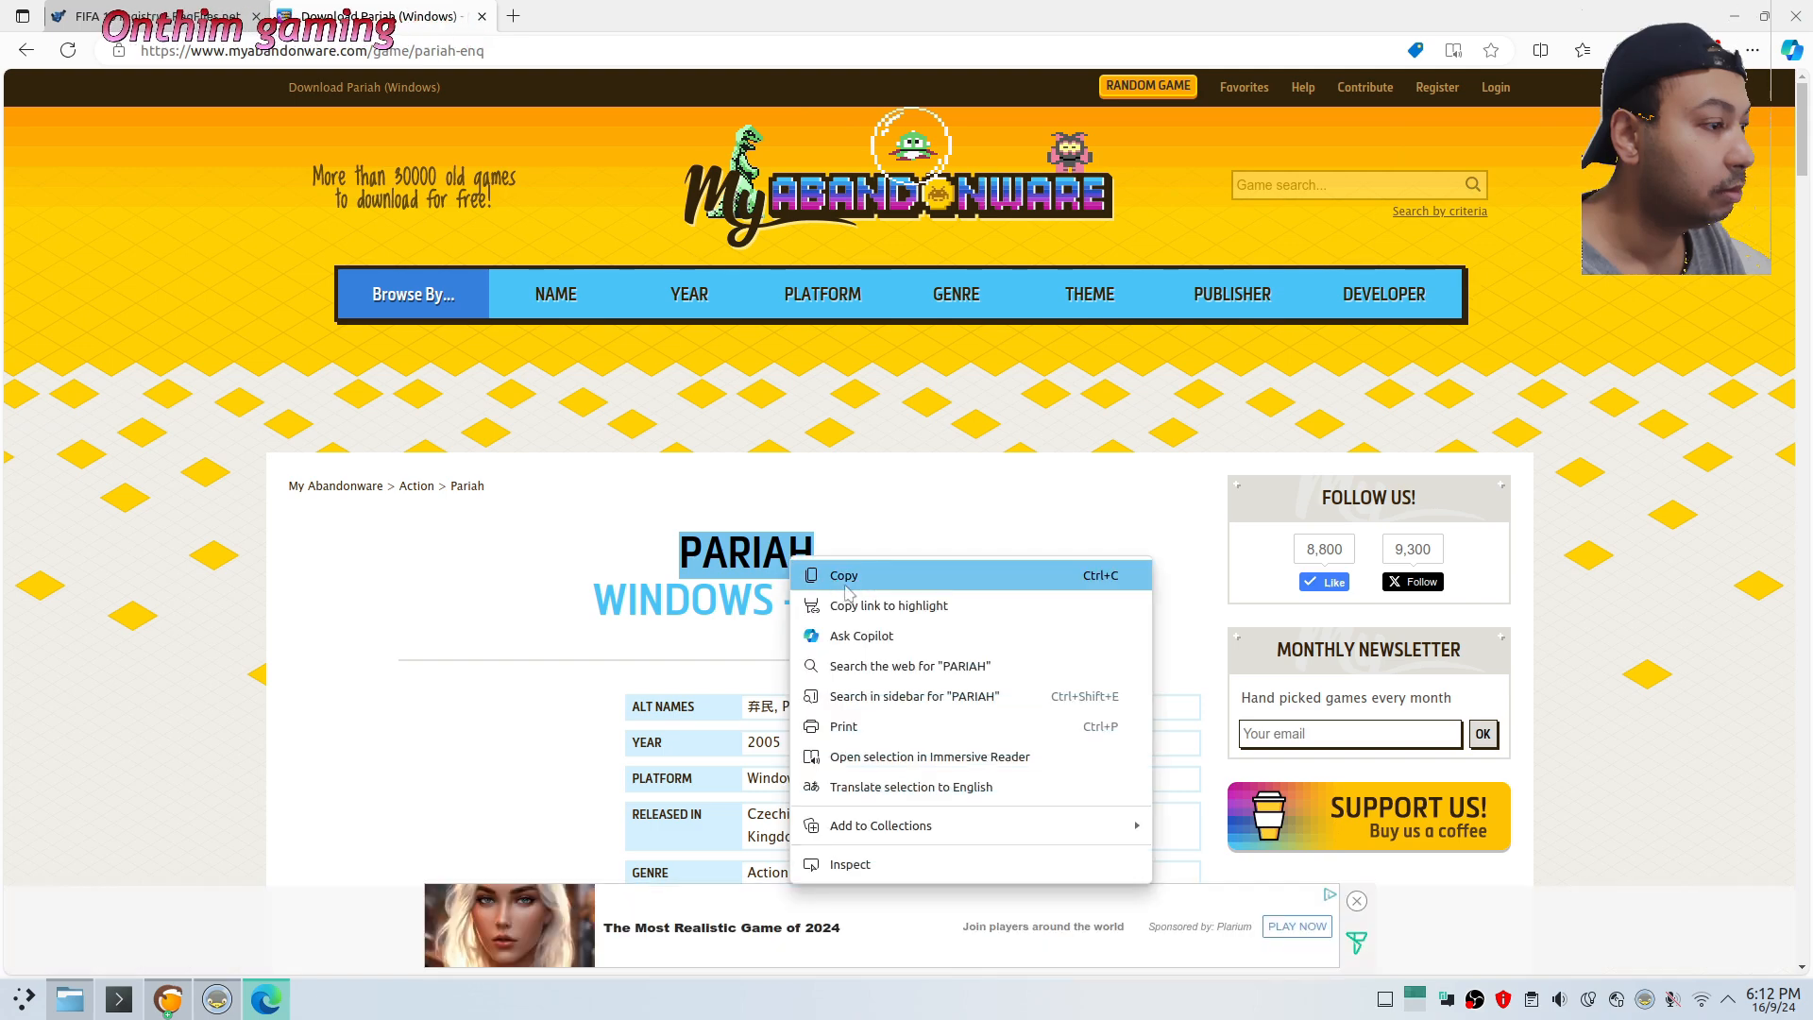
left_click(847, 577)
key("ctrl+t")
key("ctrl+v")
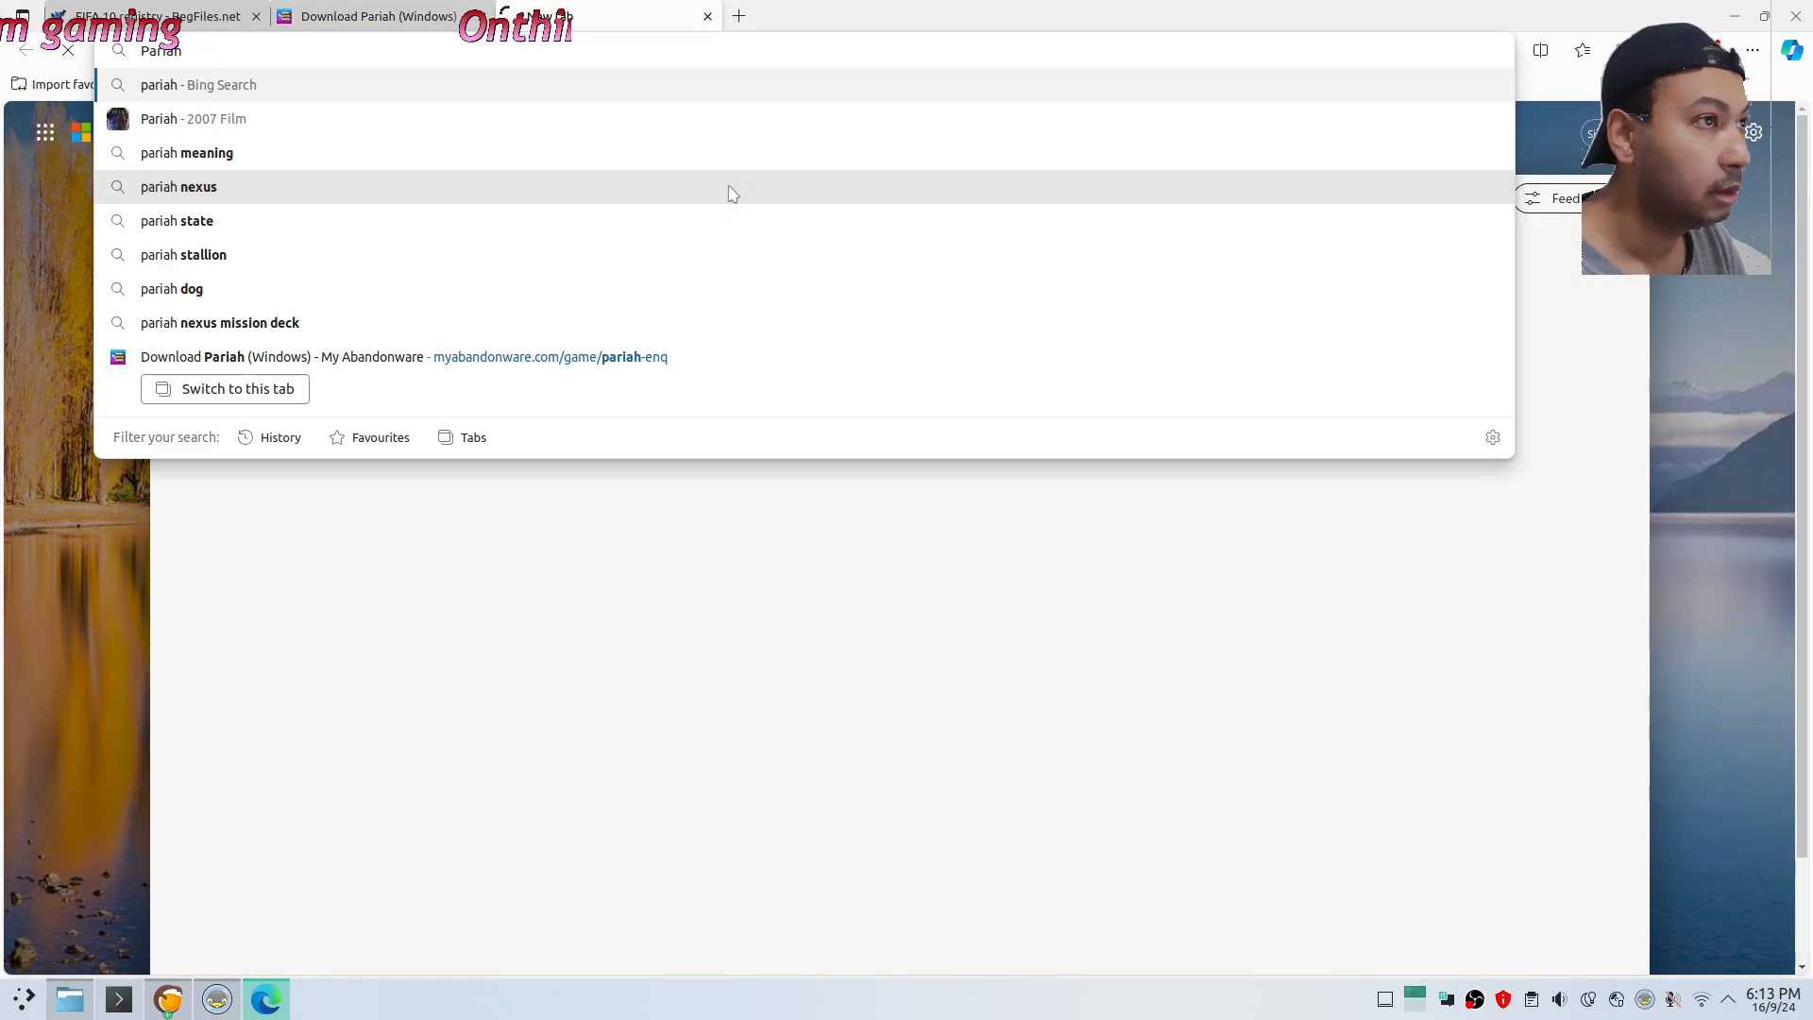
type("game")
key("Return")
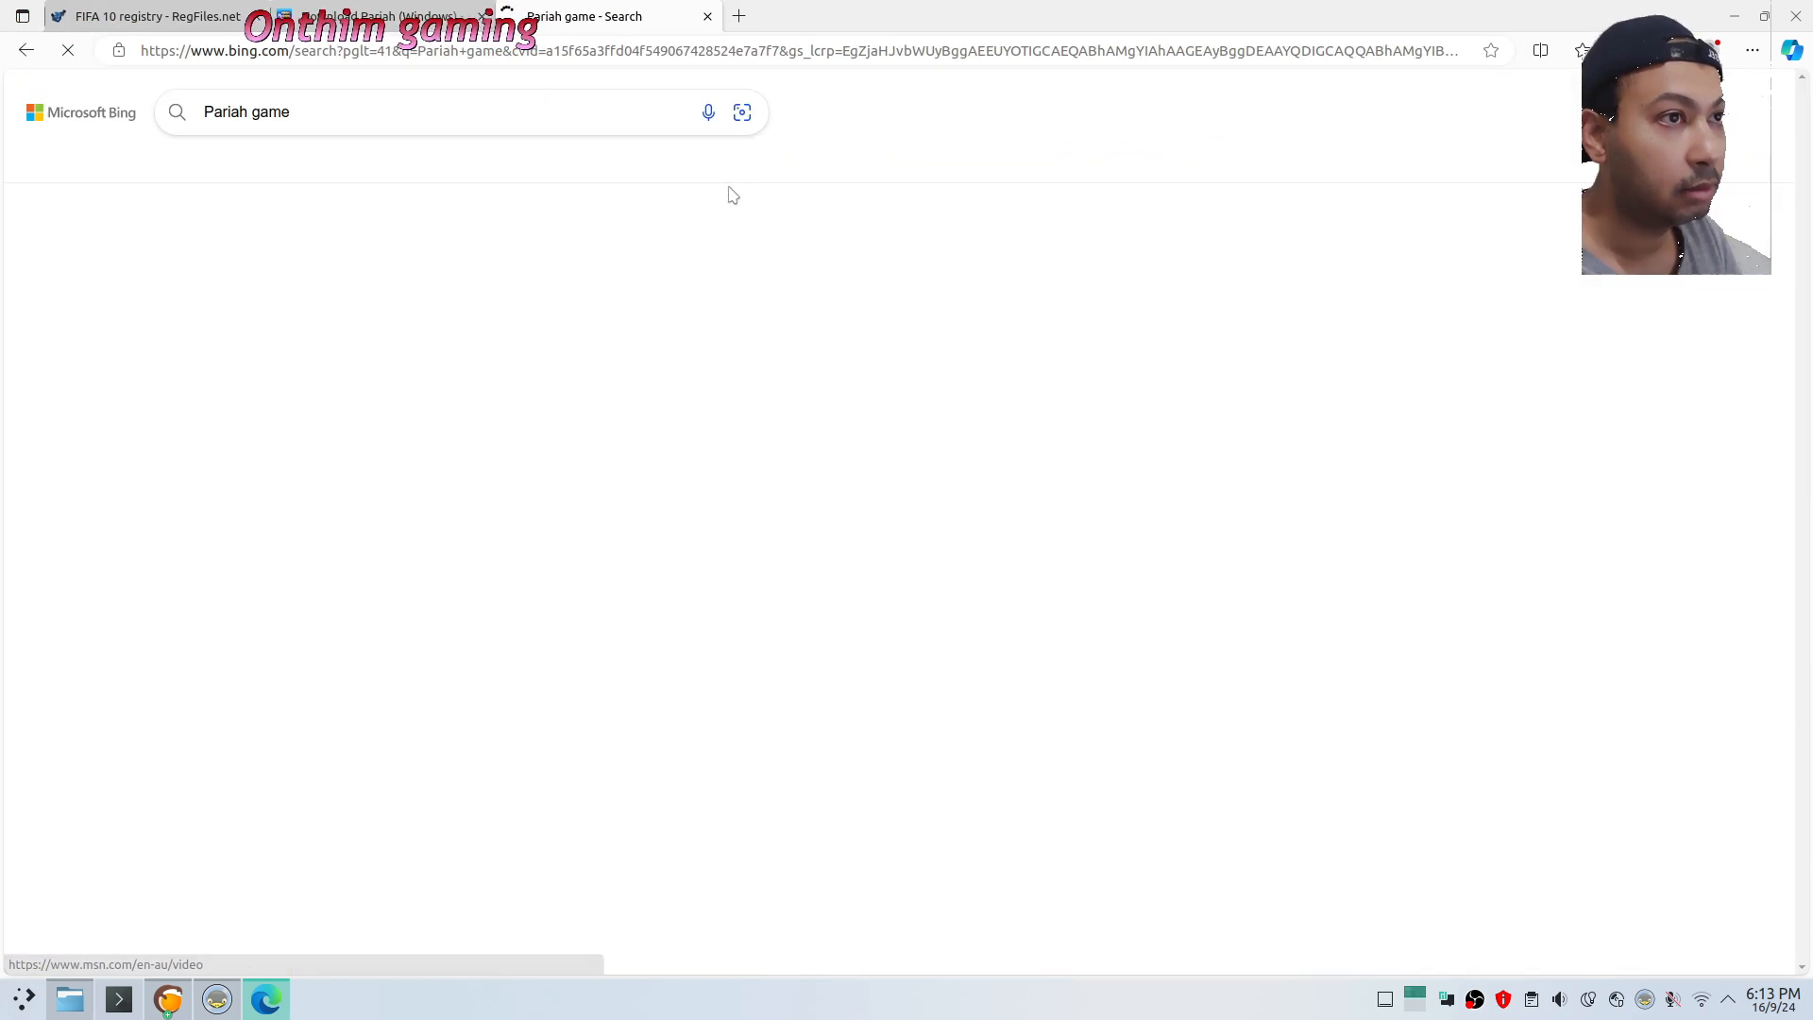
Copy the name Pariah from the search results, paste it as the new Lutris game's name and set the runner to Wine
left_click_drag(299, 251, 236, 252)
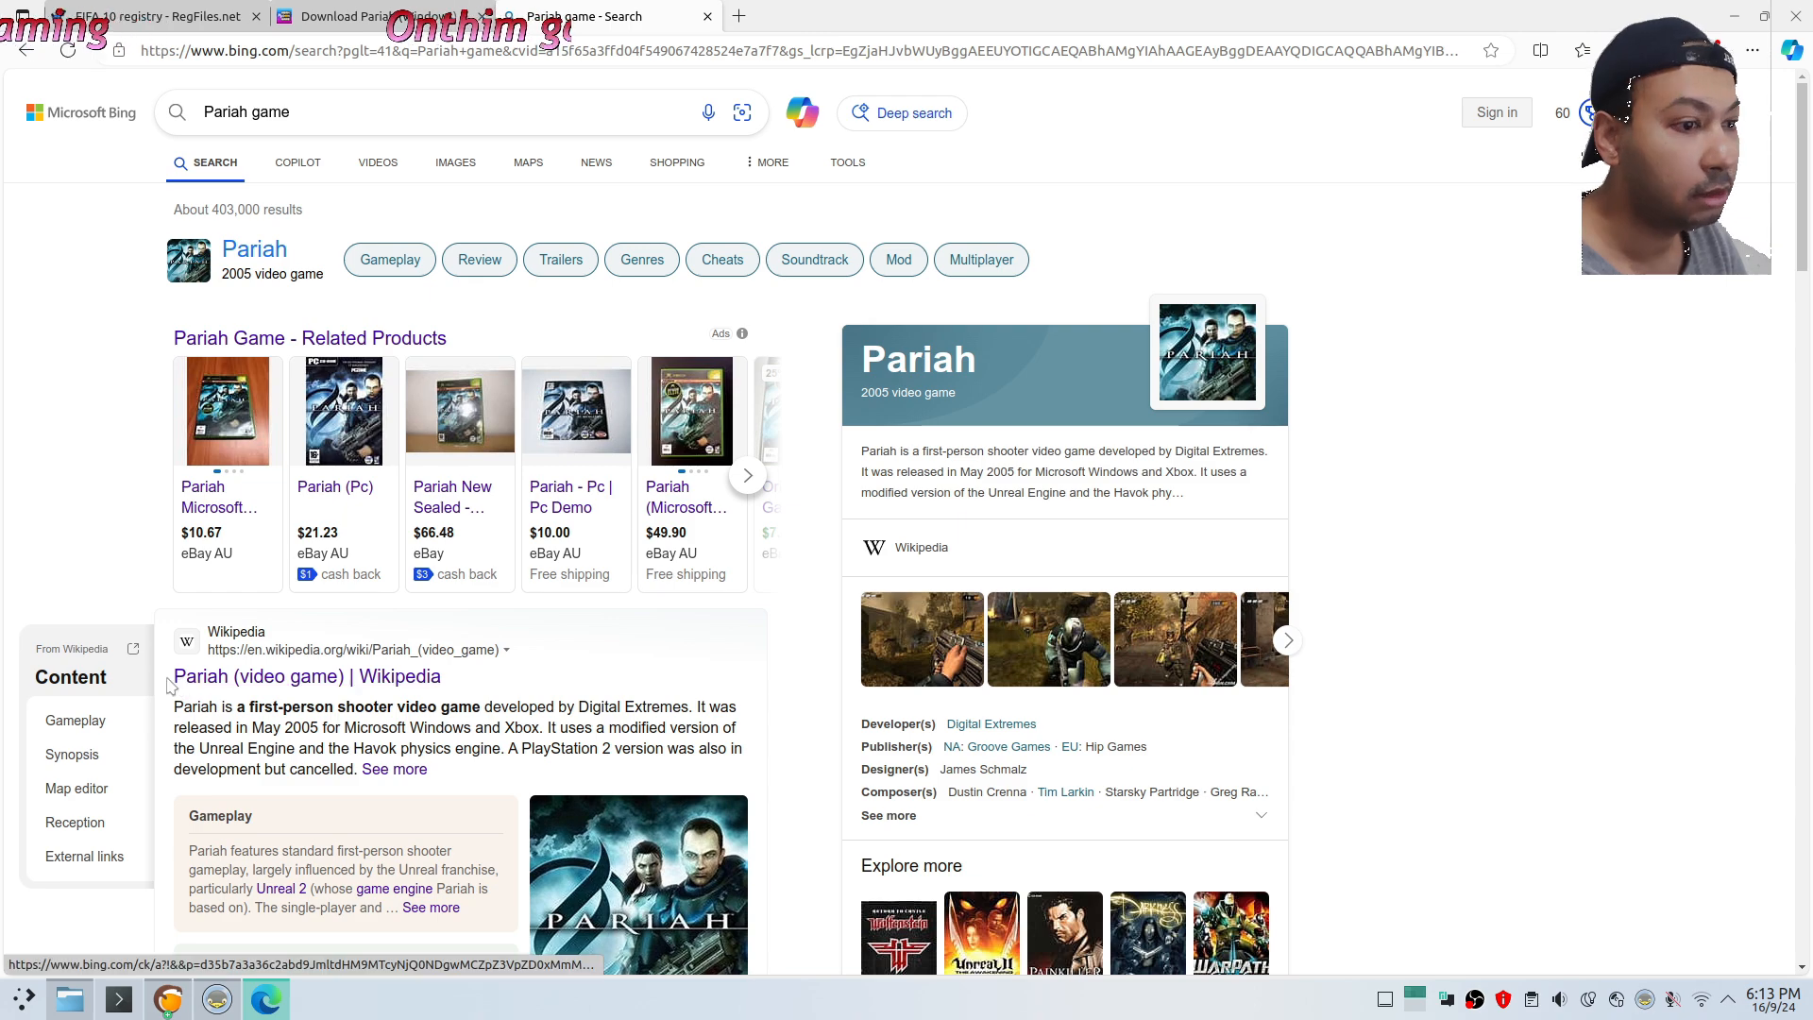
left_click_drag(172, 676, 230, 678)
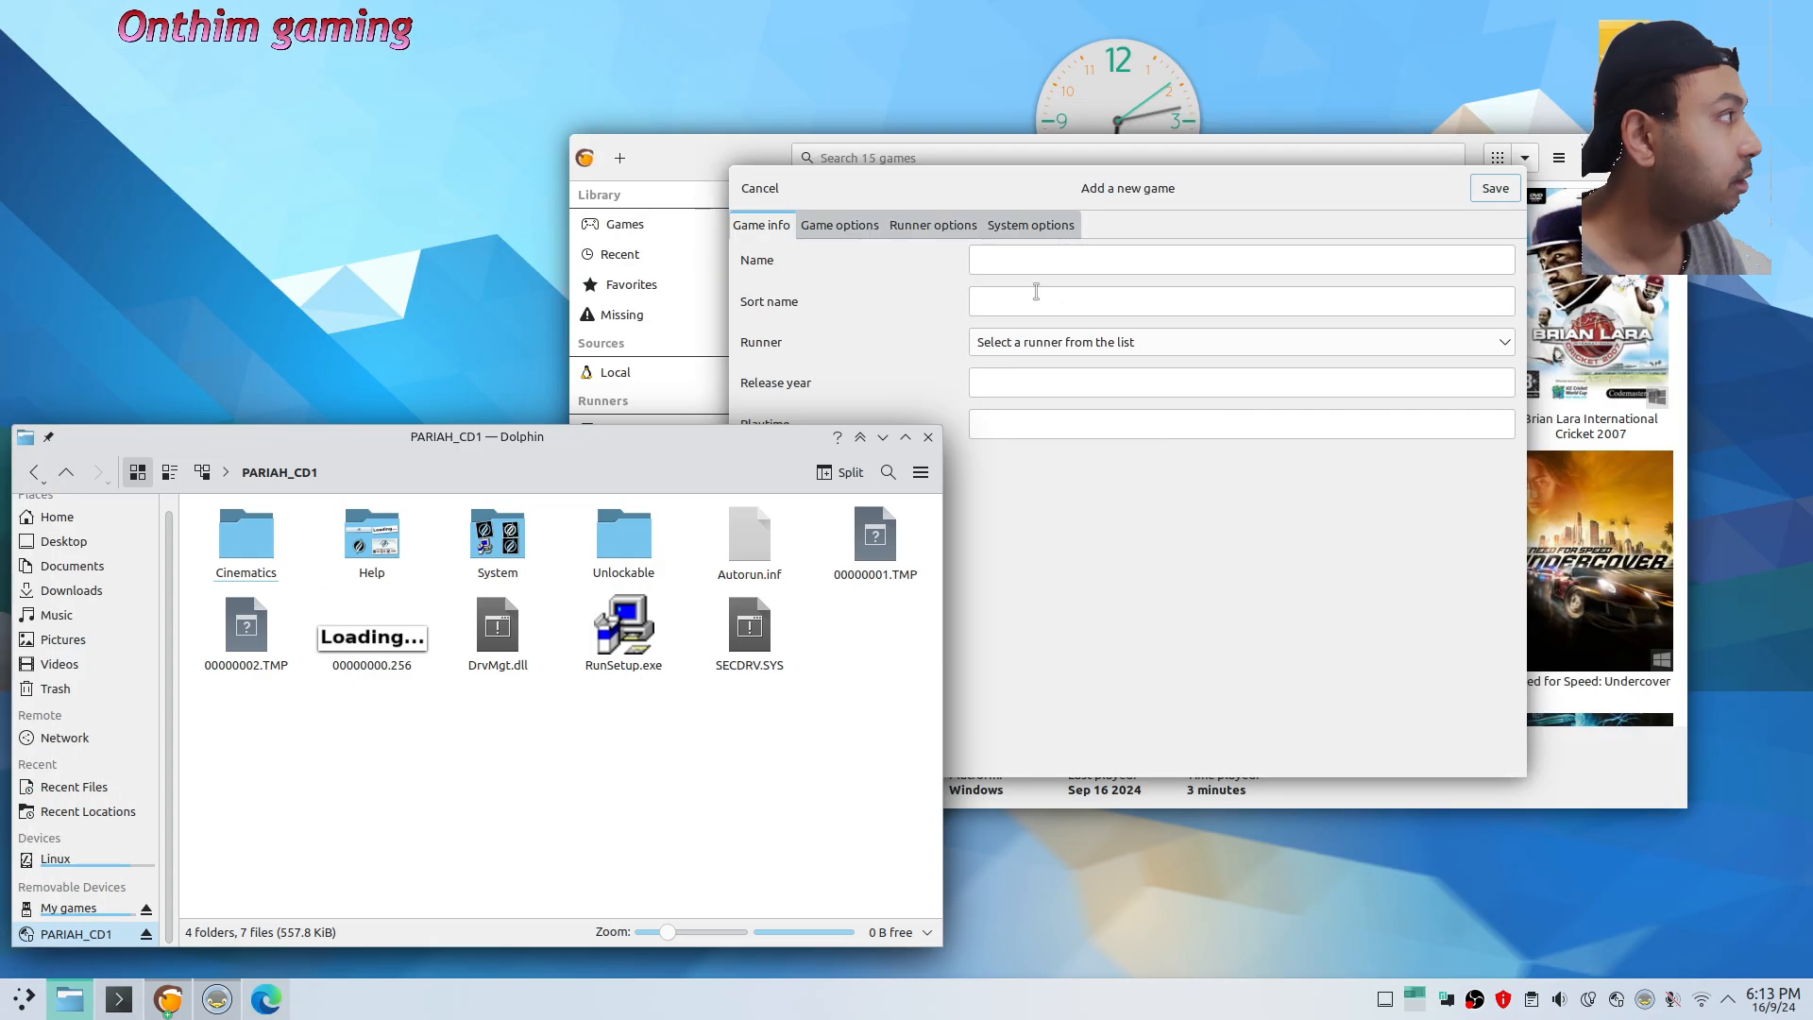
left_click(1067, 255)
key("ctrl+v")
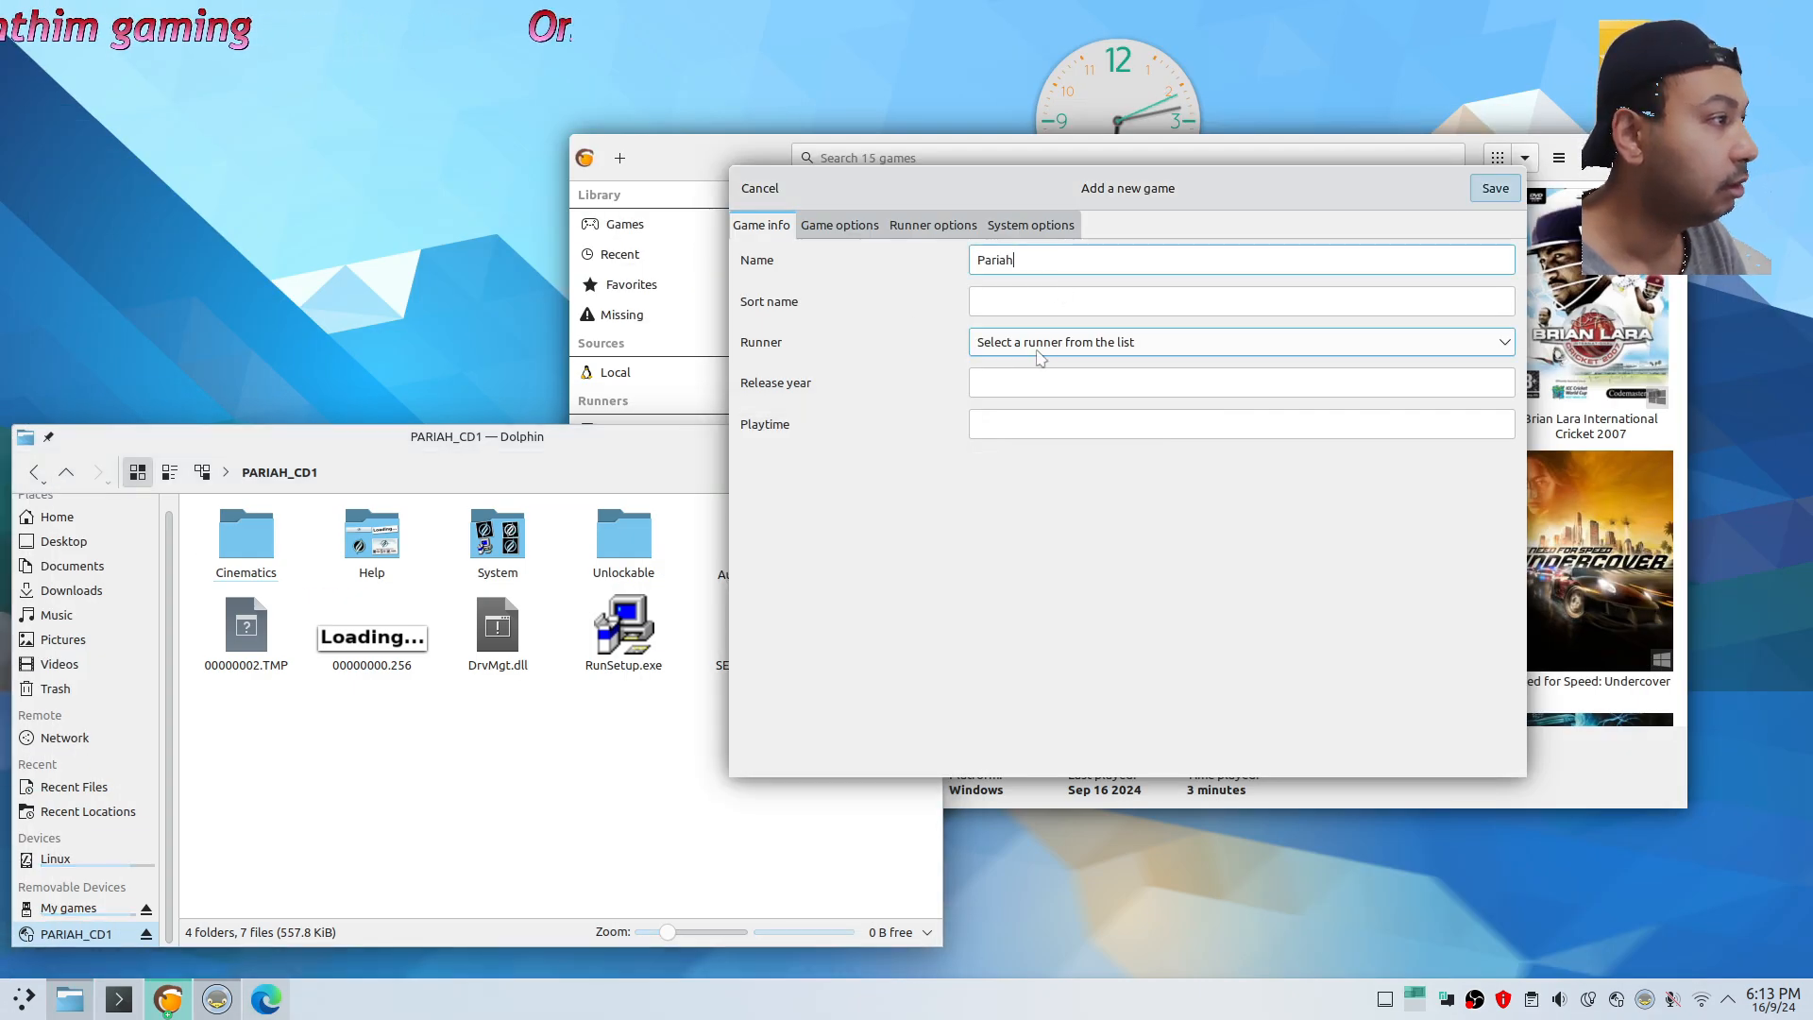
left_click(1082, 346)
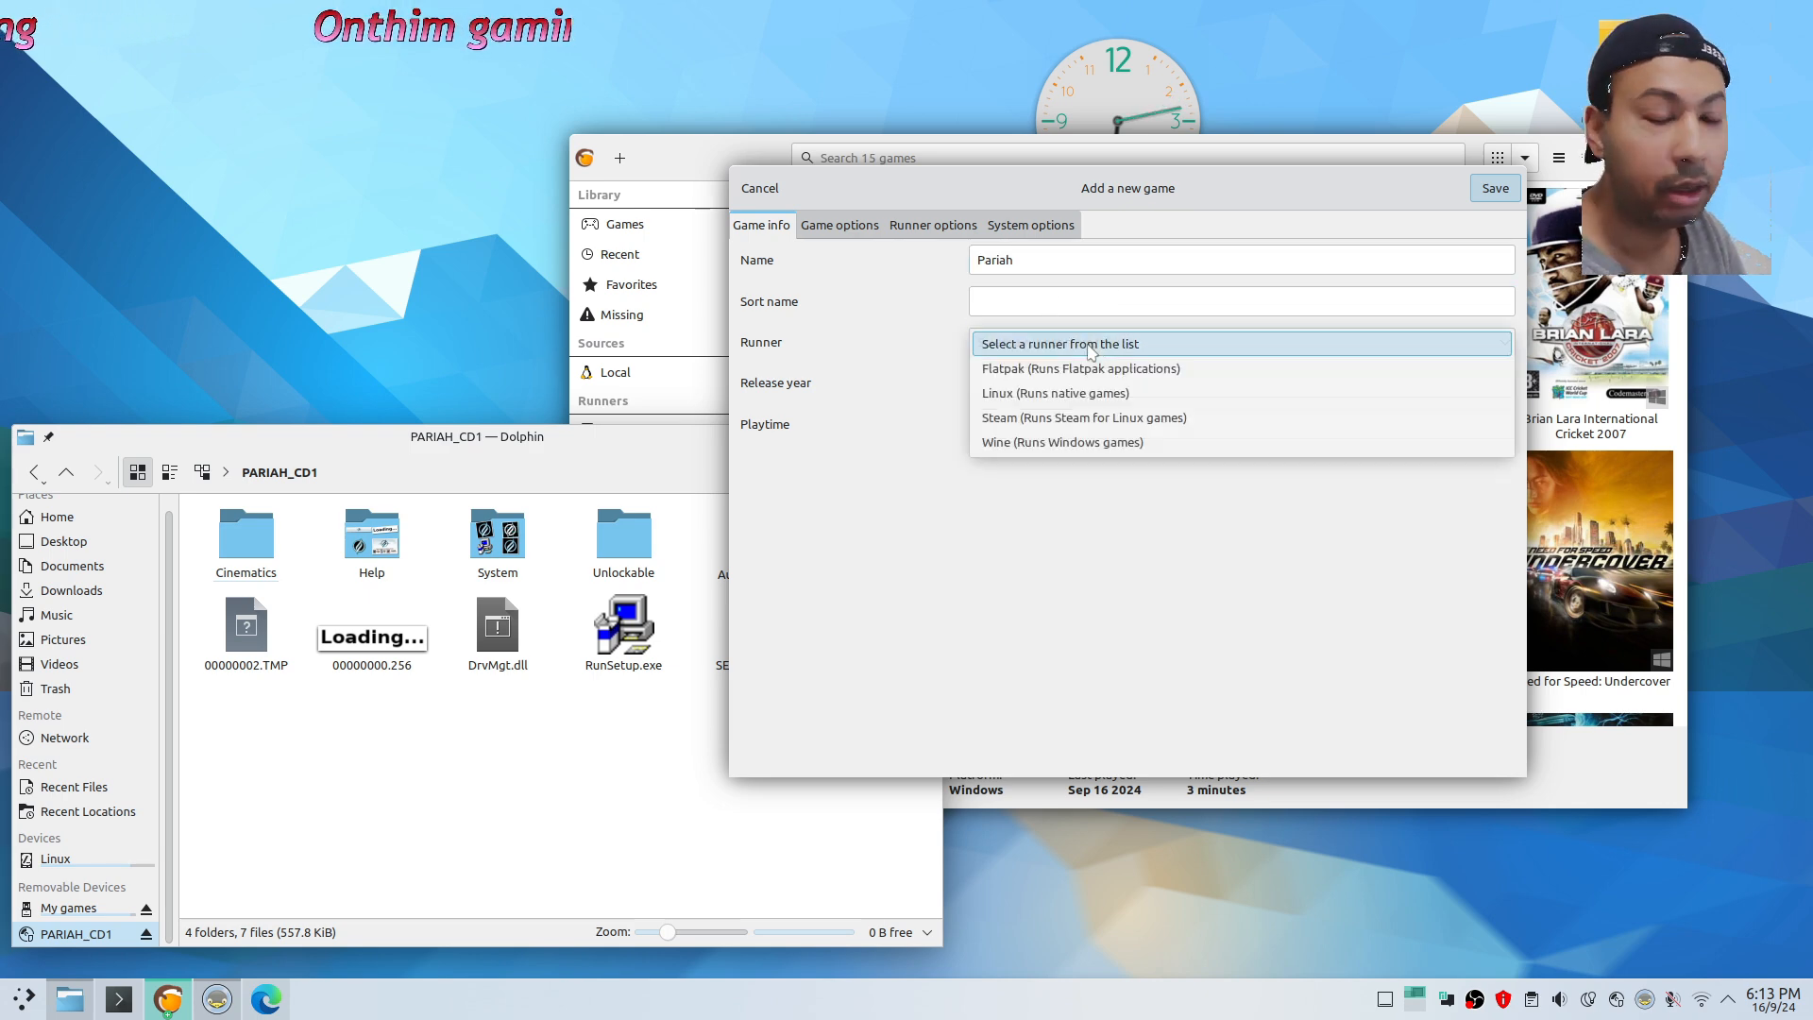
left_click(1069, 451)
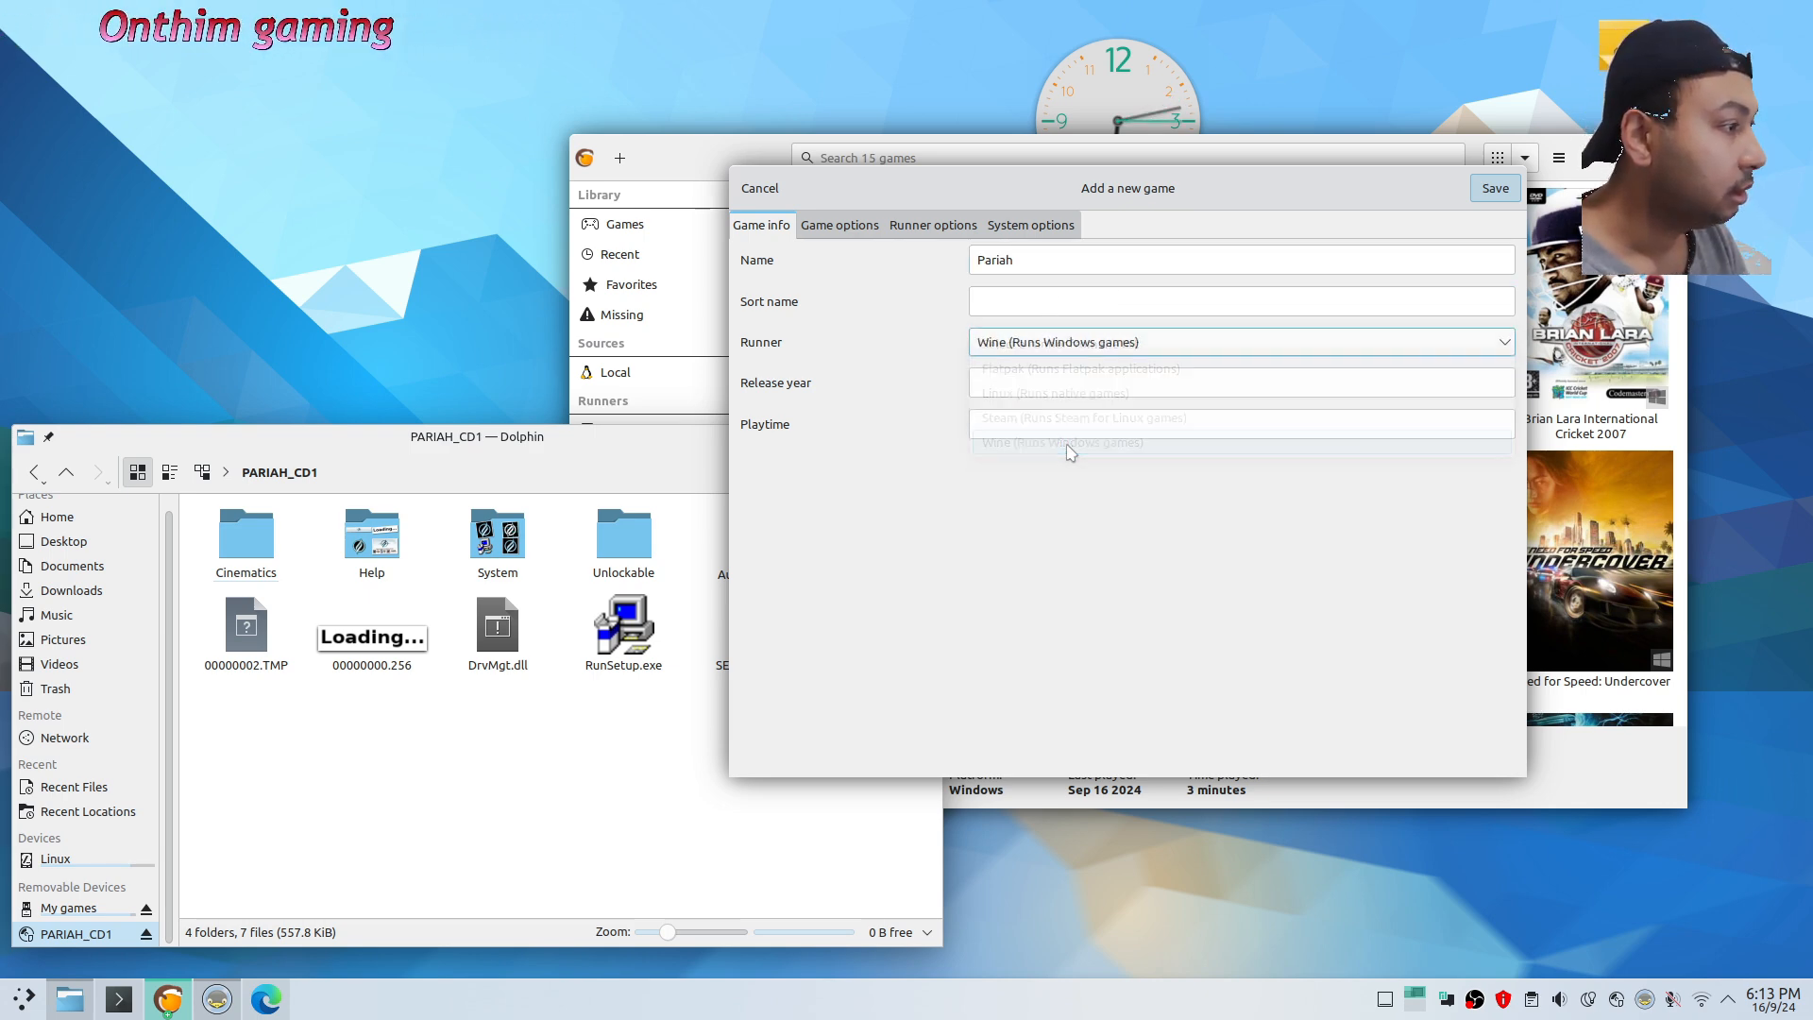
Set the game's executable to RunSetup.exe on the PARIAH_CD1 disc and its Wine prefix to the .wine32 folder in the home directory
left_click_drag(911, 193, 895, 330)
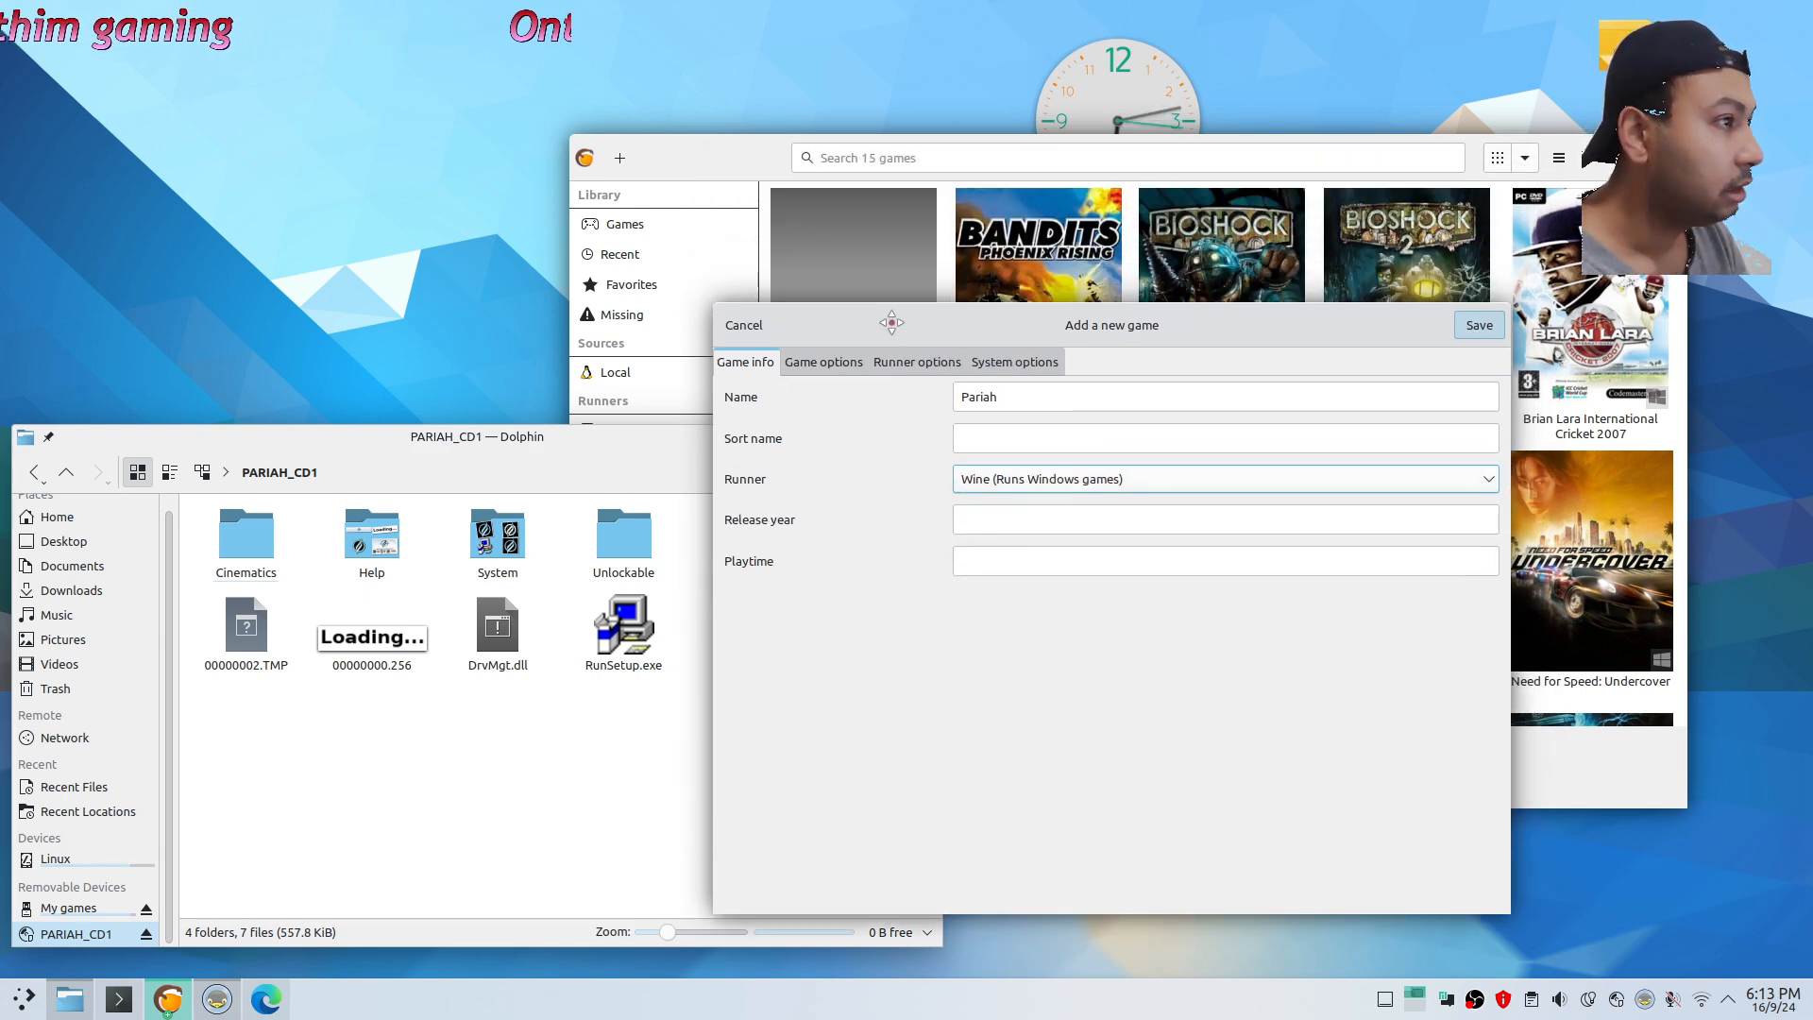
left_click(829, 366)
left_click(1420, 409)
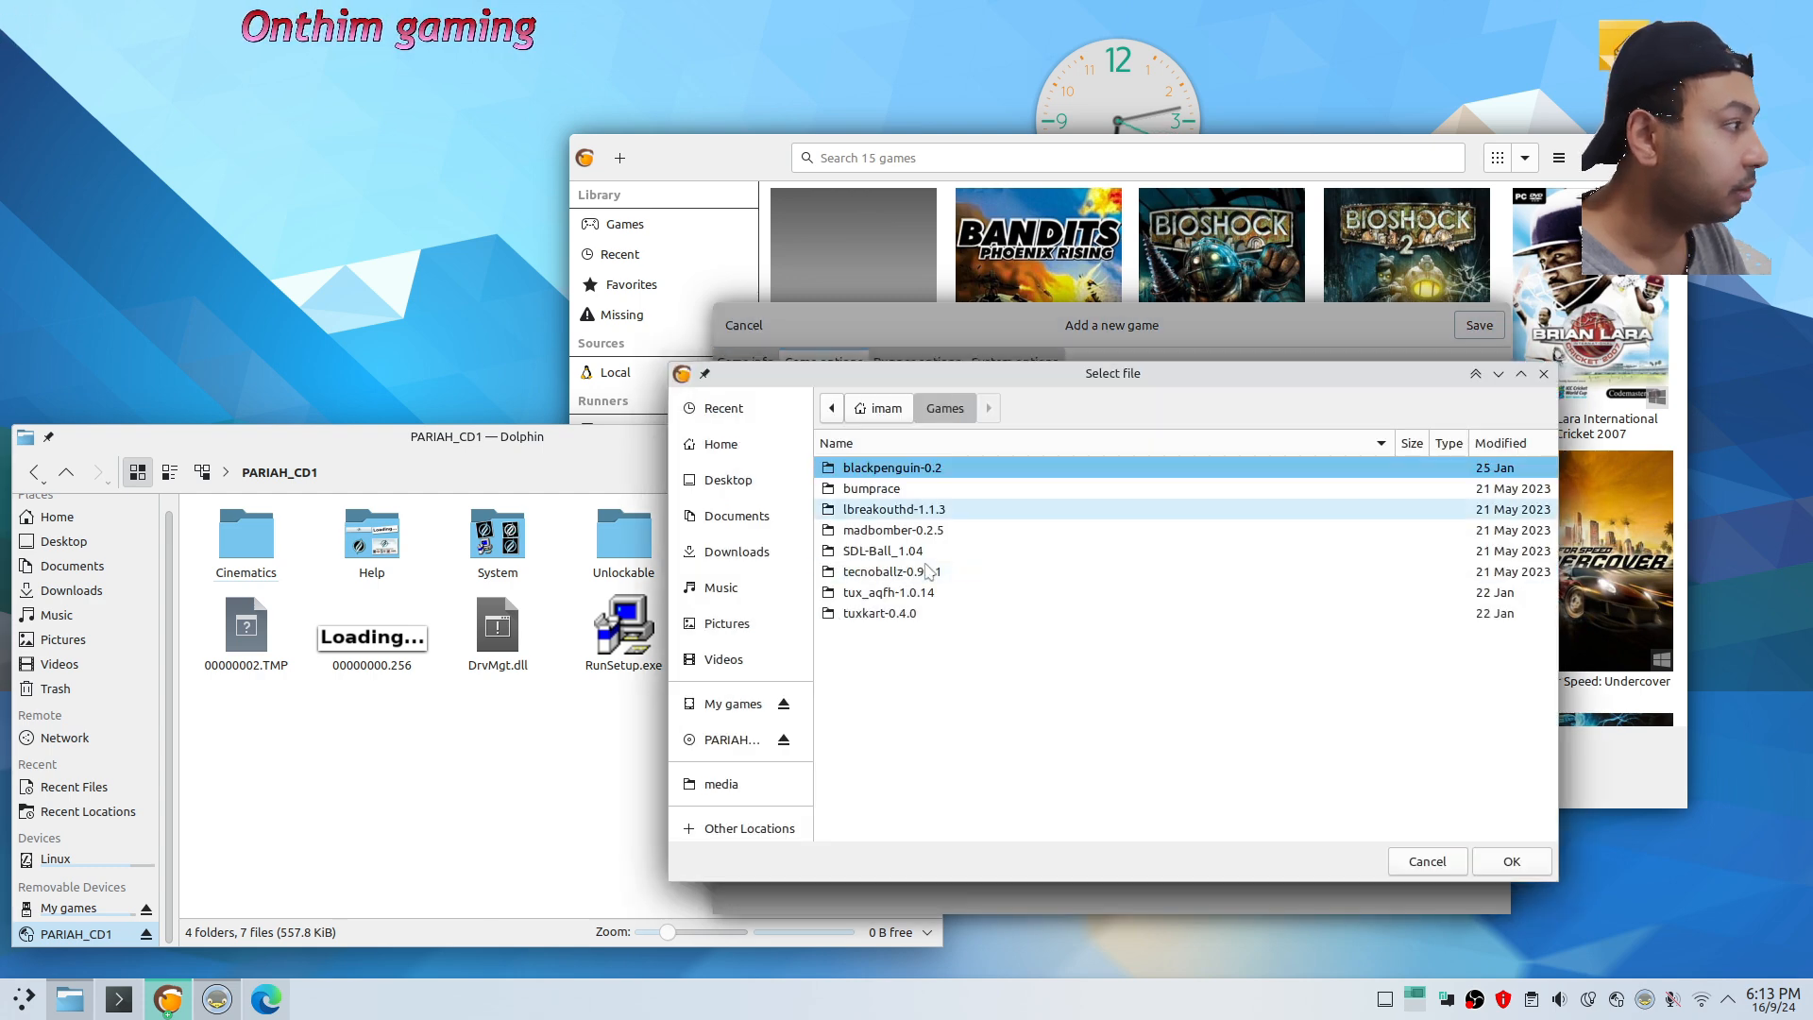
left_click(465, 716)
left_click(623, 628)
left_click_drag(623, 628, 1319, 694)
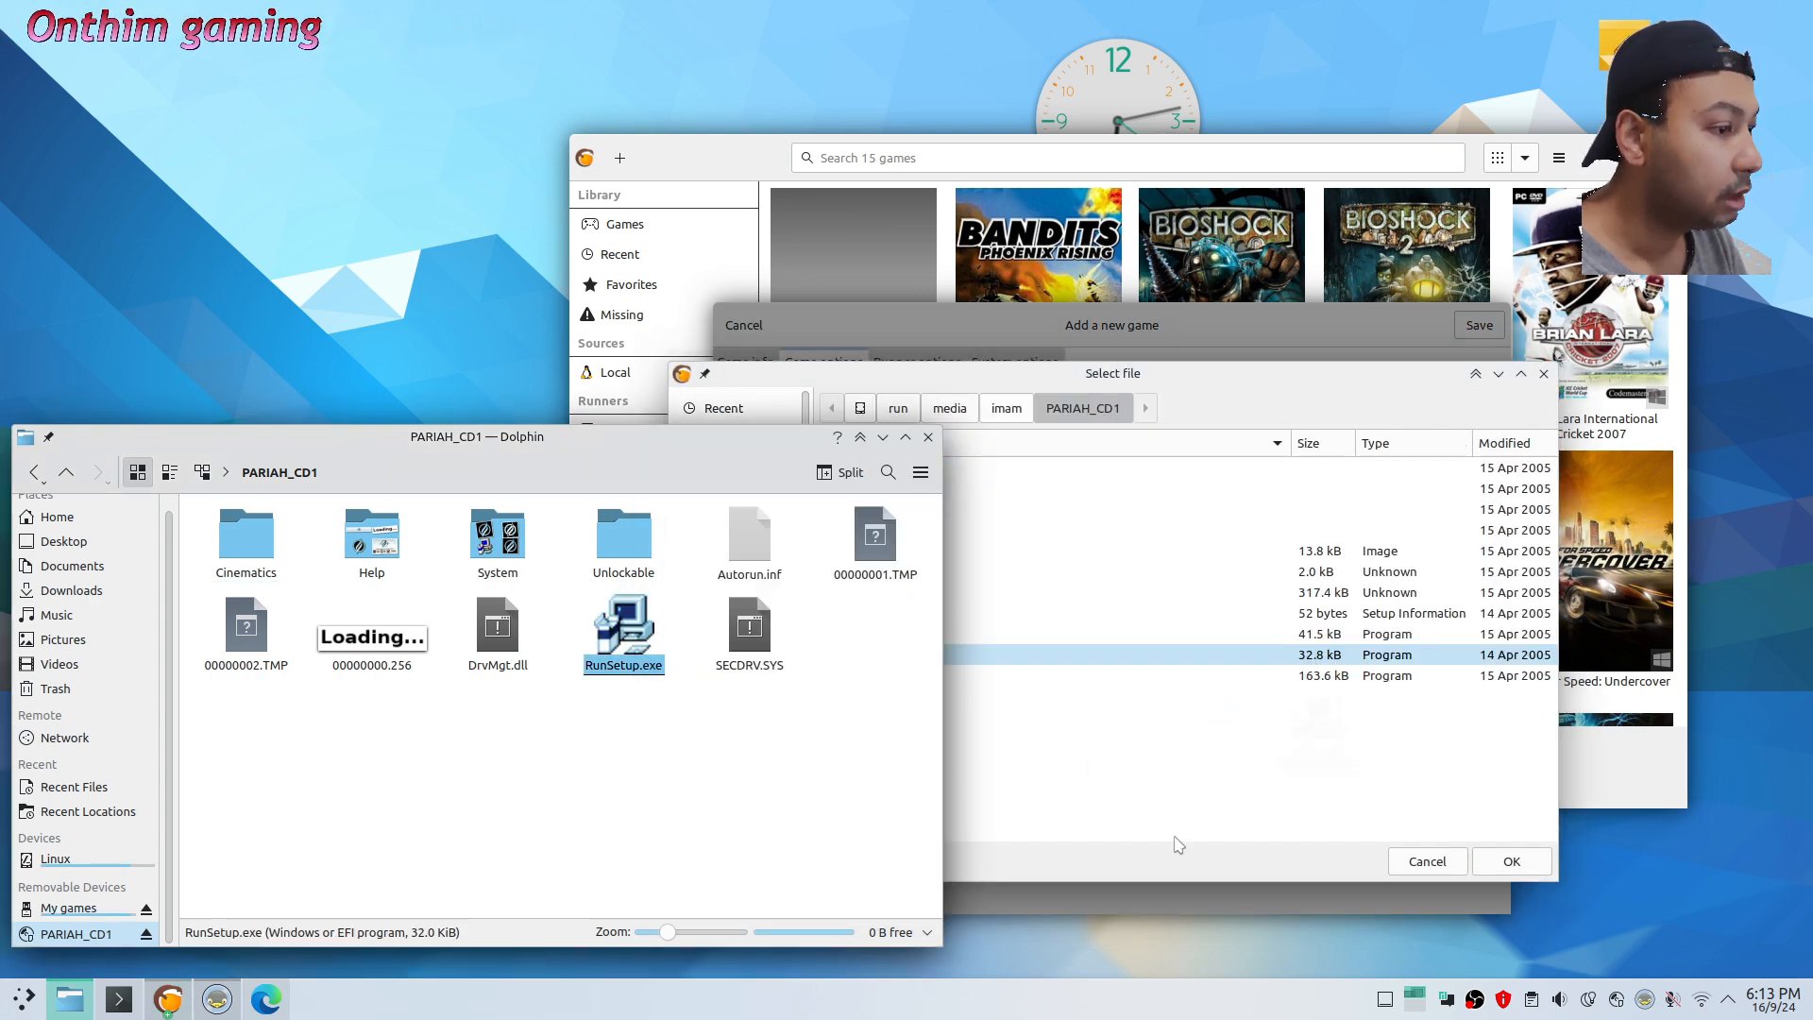
left_click(1511, 861)
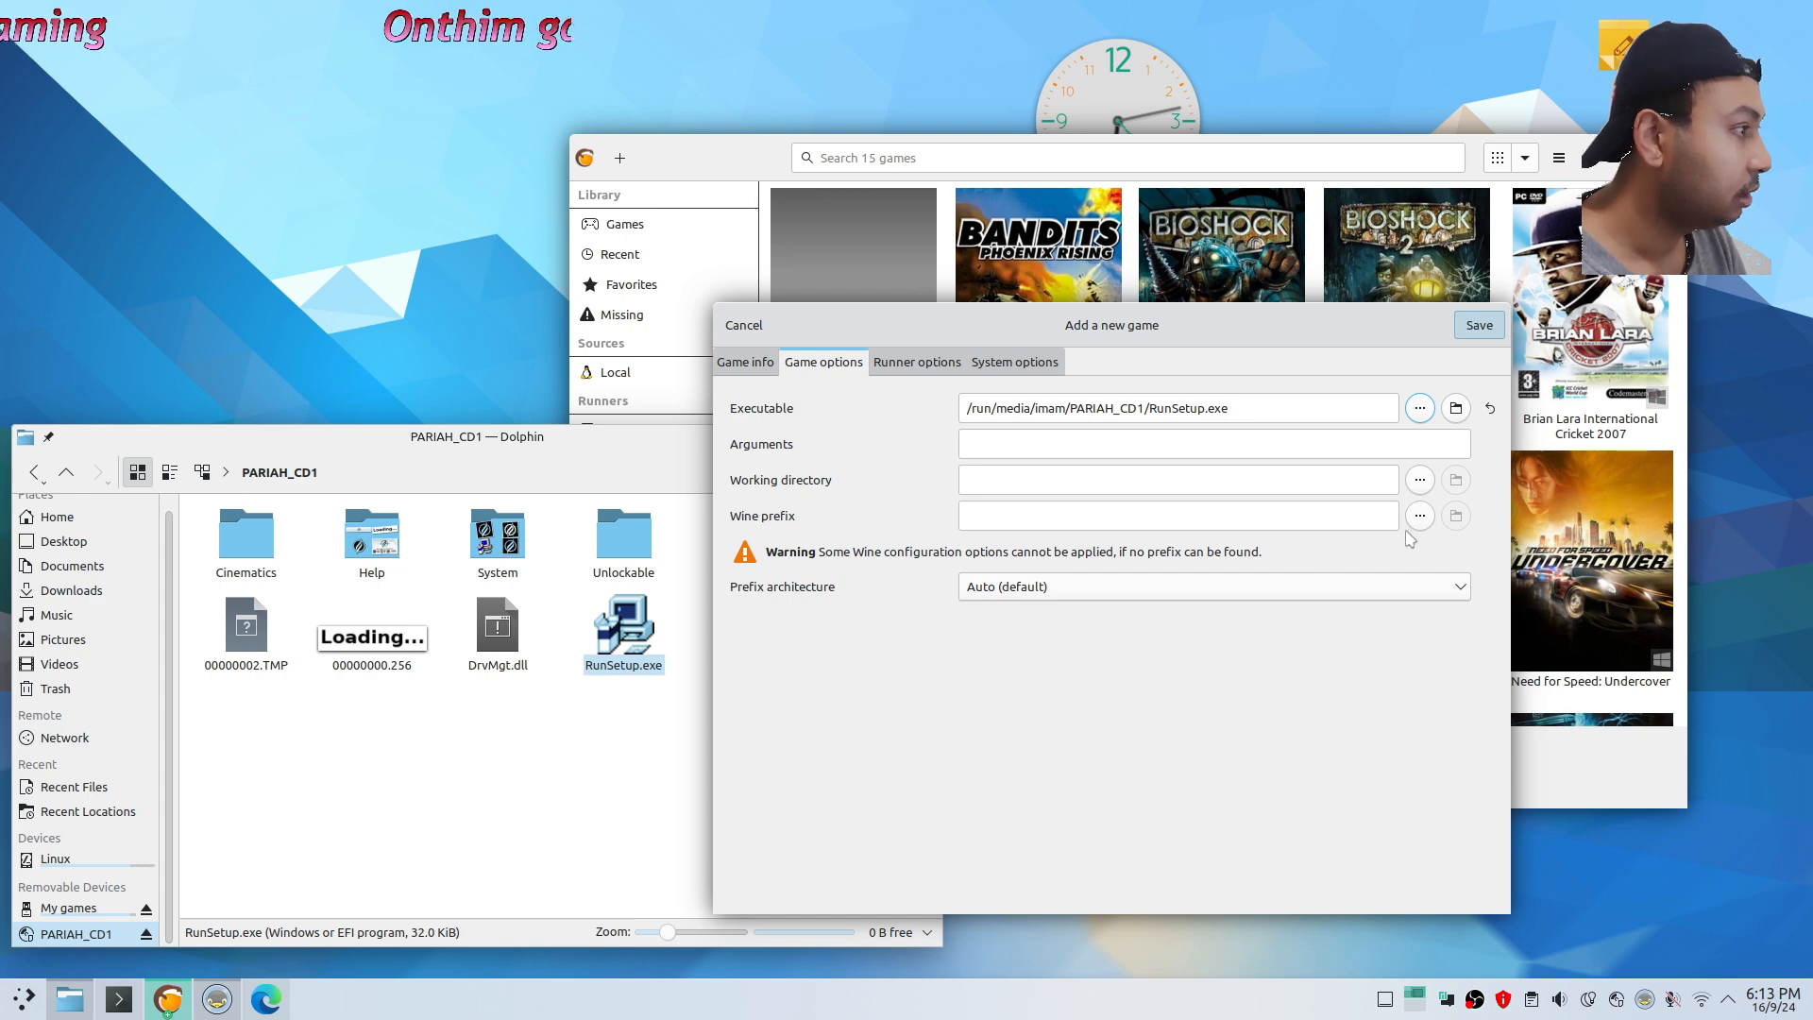
left_click(1333, 514)
type("/home/imam/.wine32")
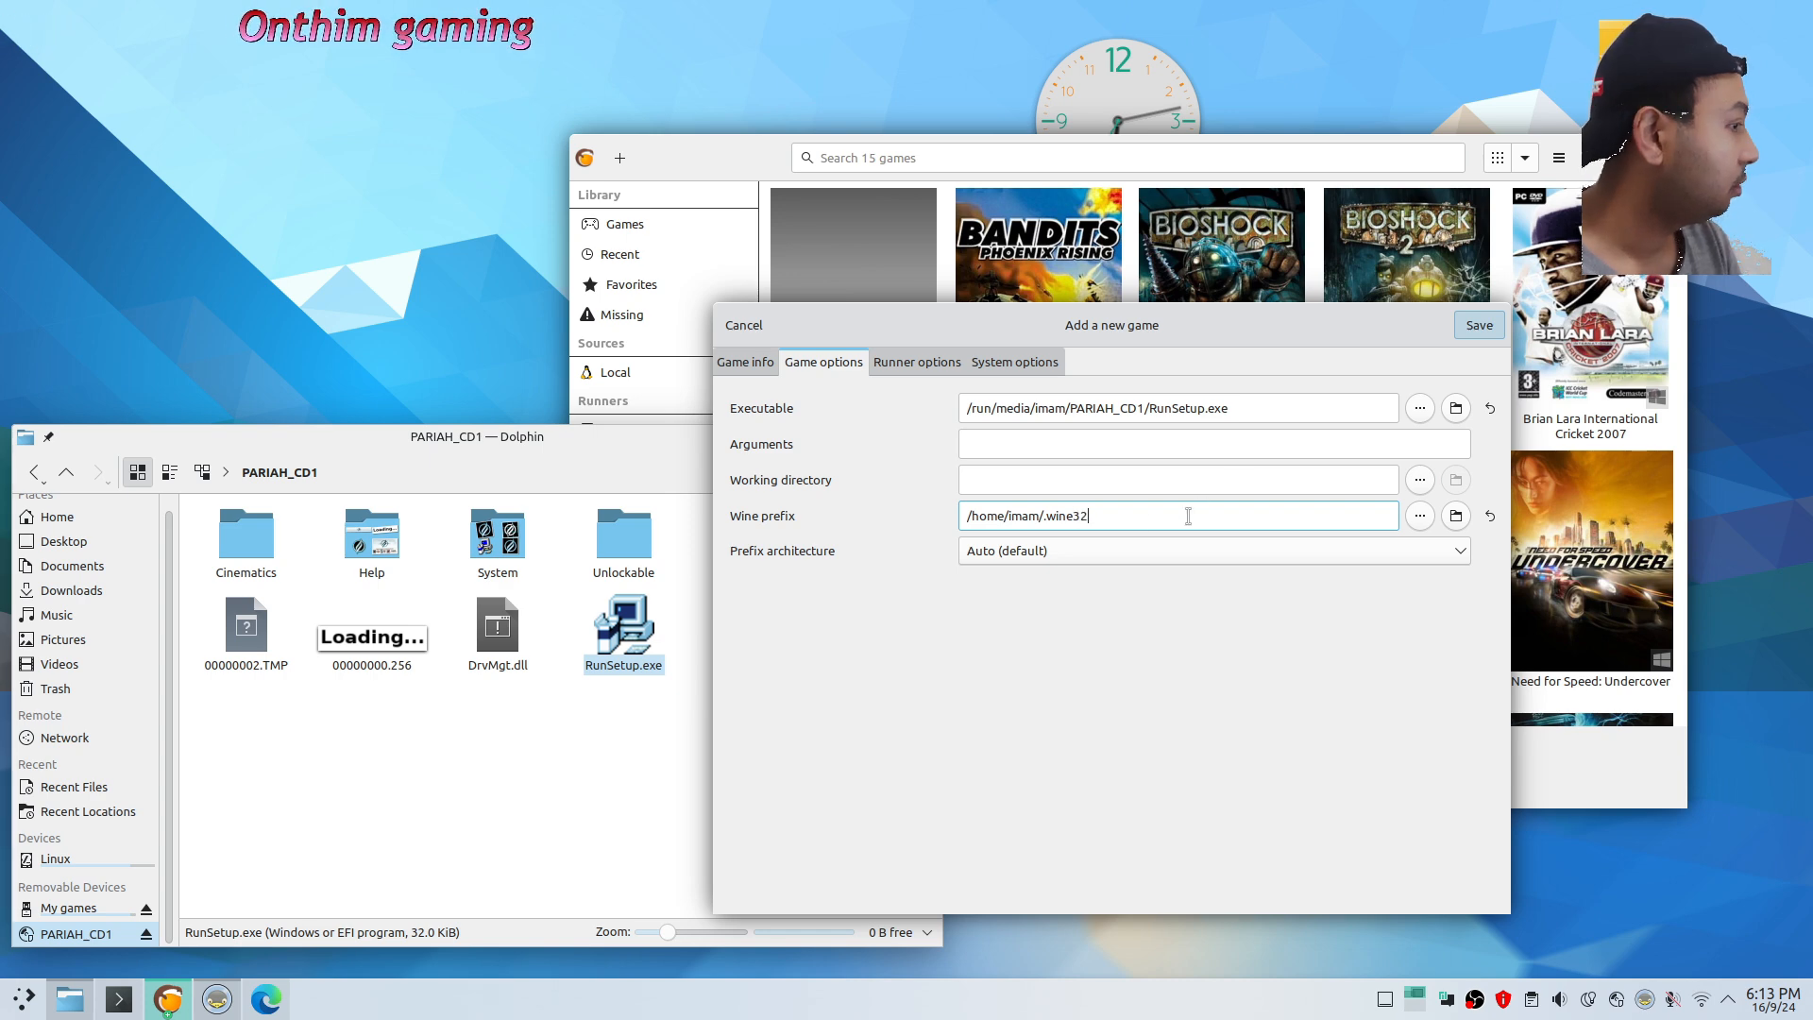
Set the prefix architecture to 32-bit, review the runner and system options, and save the new Pariah entry
left_click(1095, 551)
left_click(1076, 581)
left_click(915, 367)
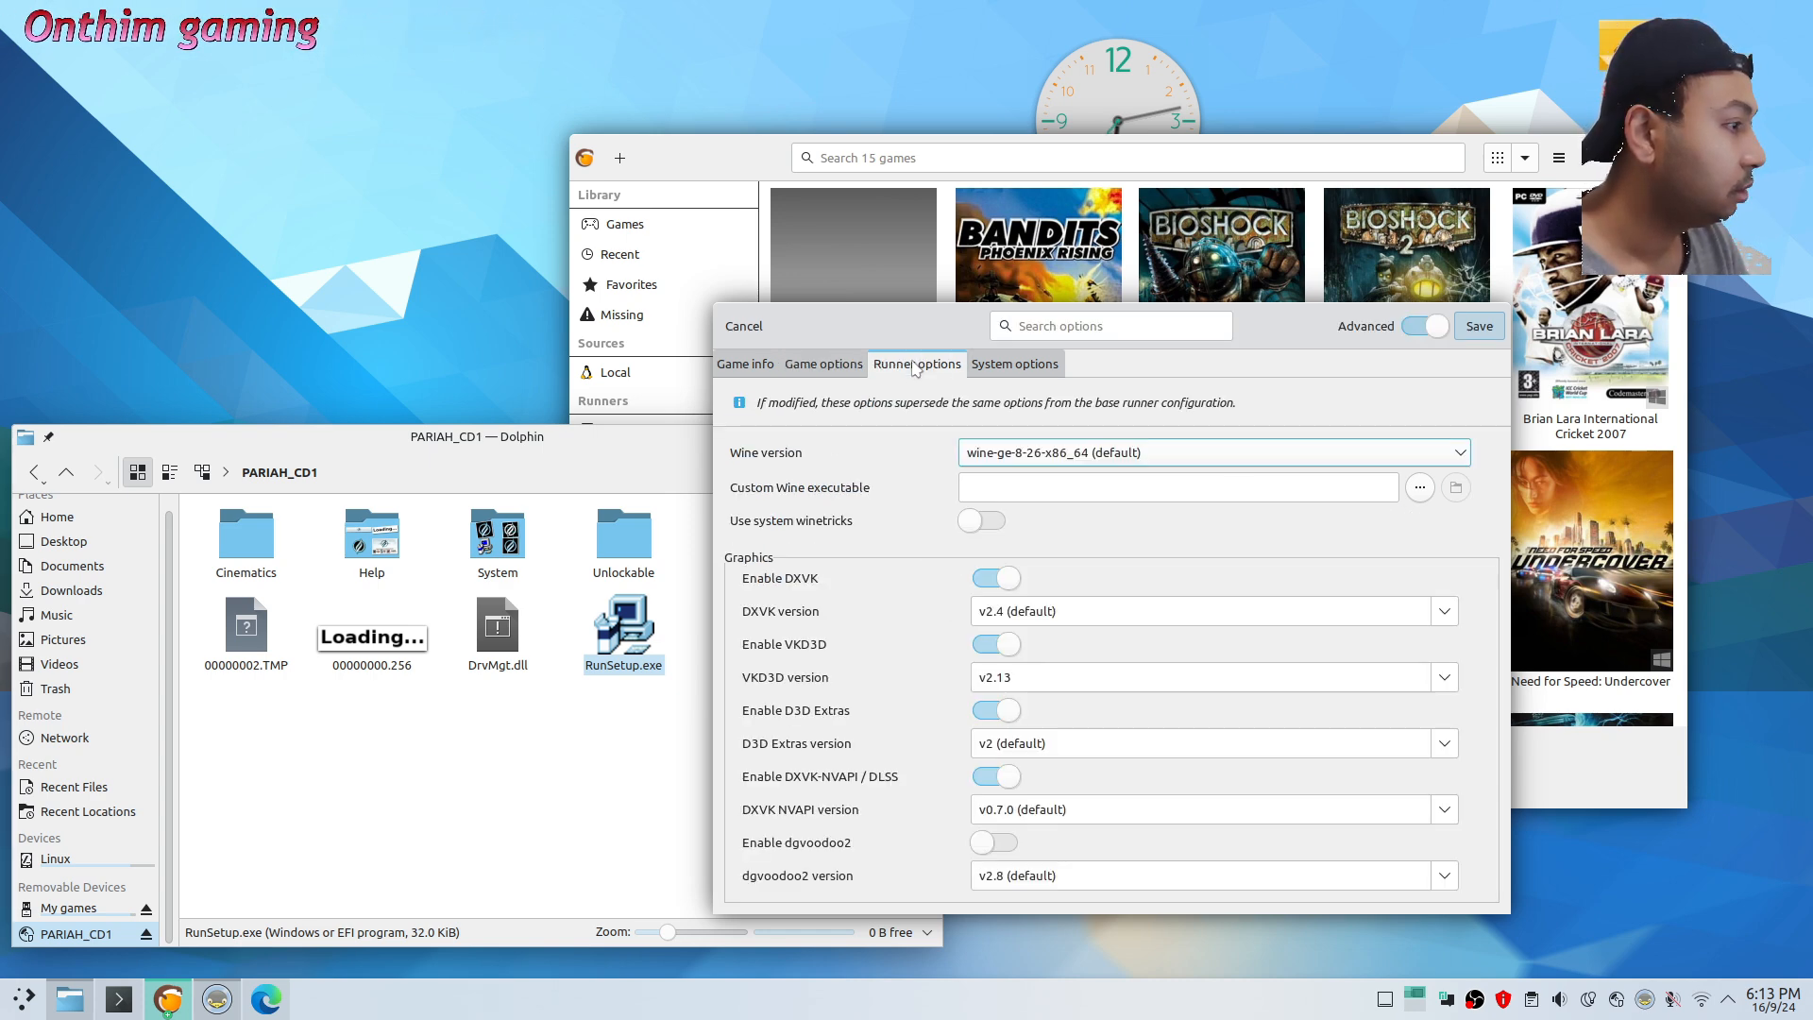
scroll(864, 602, "down", 5)
left_click(745, 364)
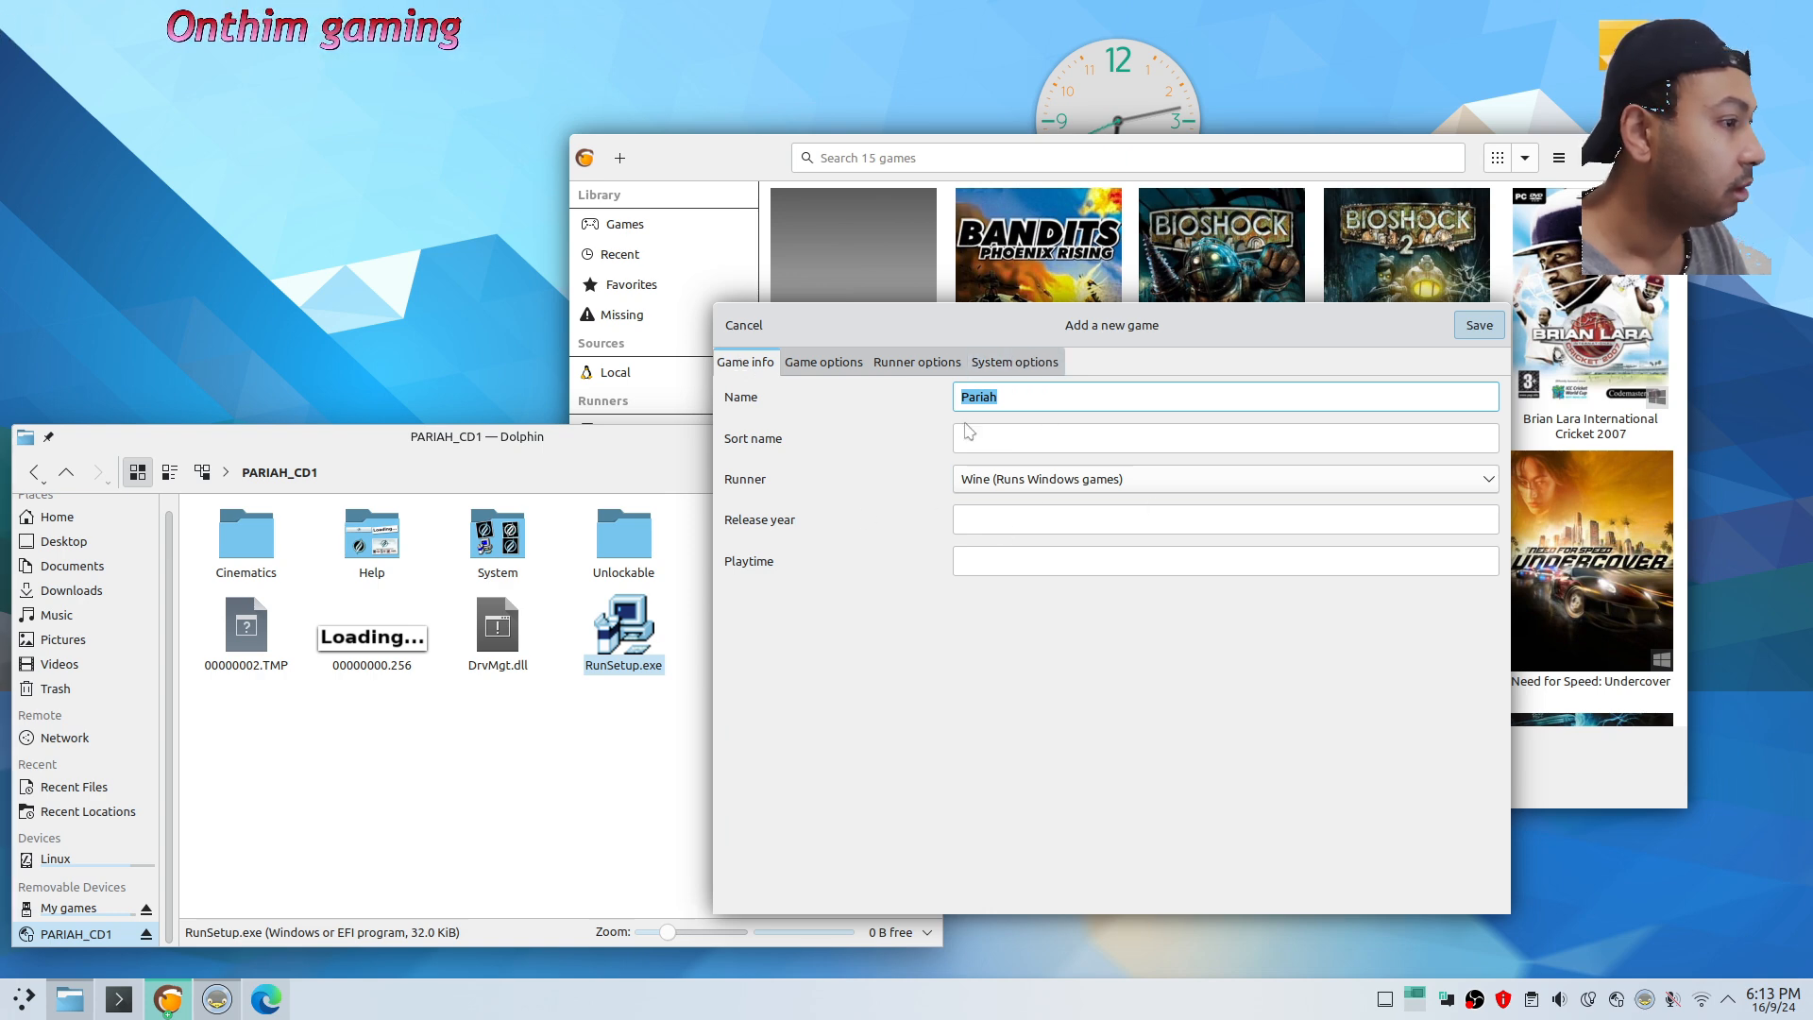
left_click(1015, 365)
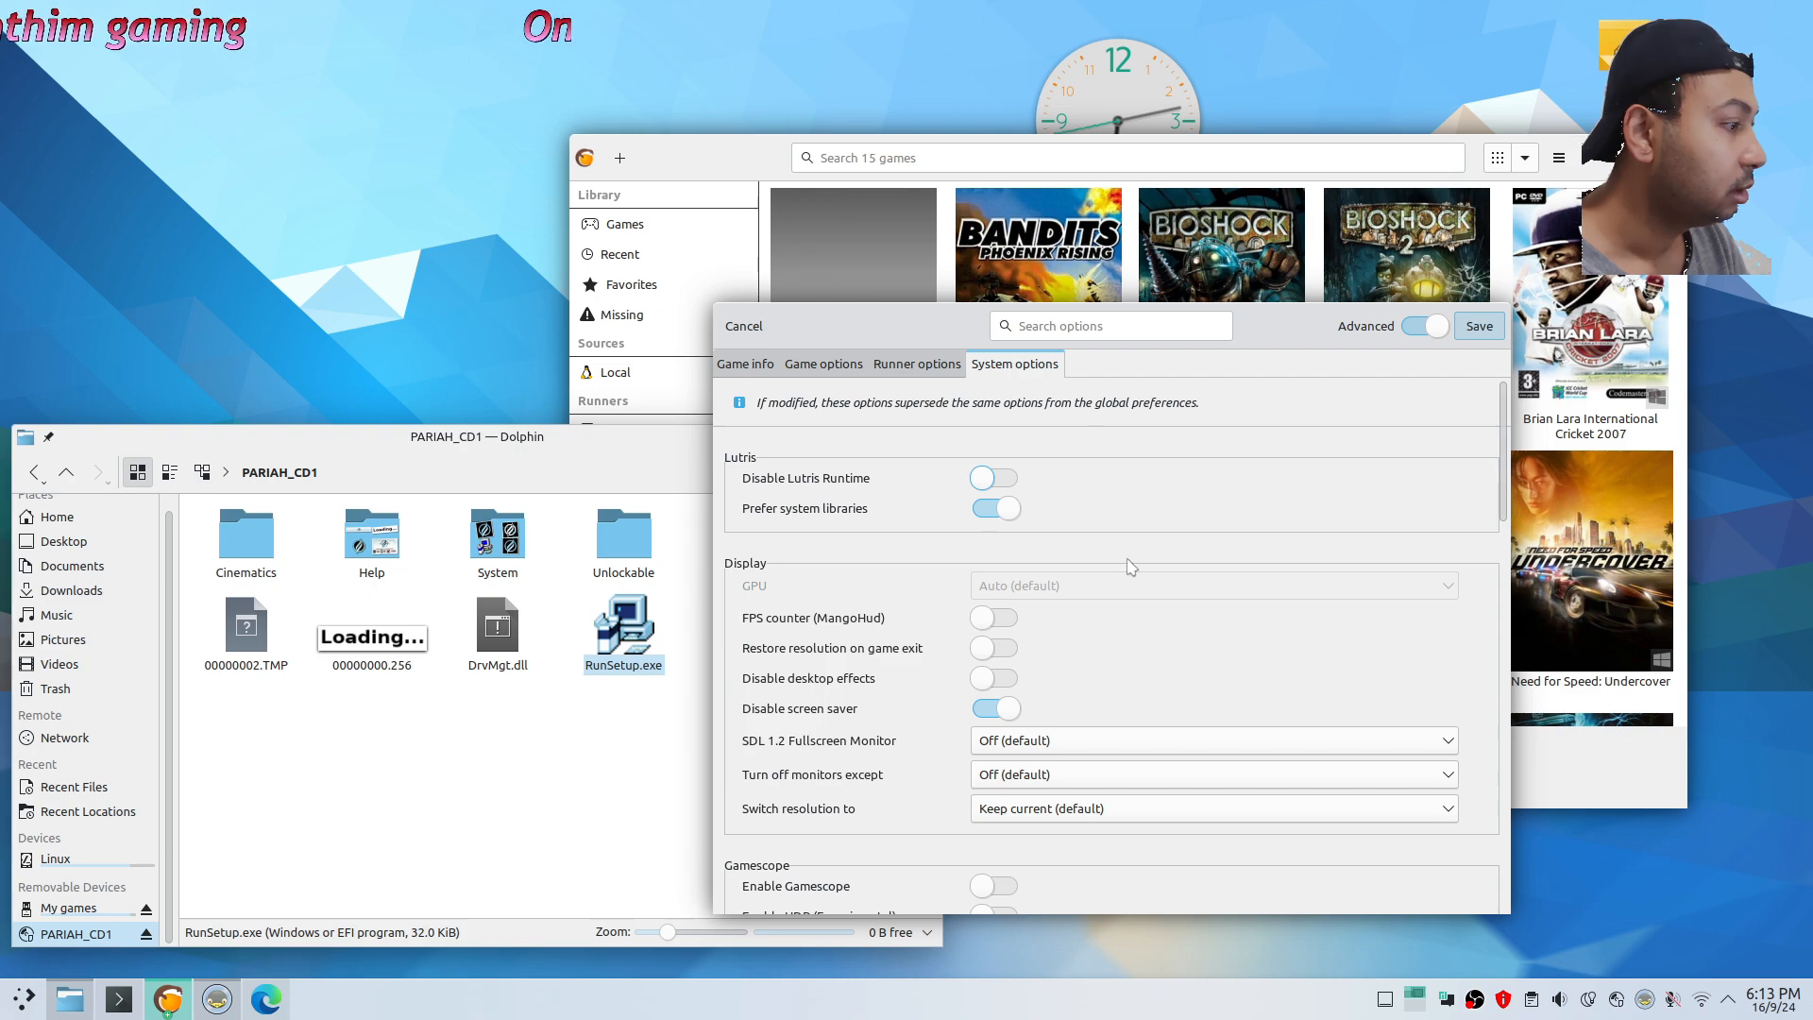
left_click(1478, 326)
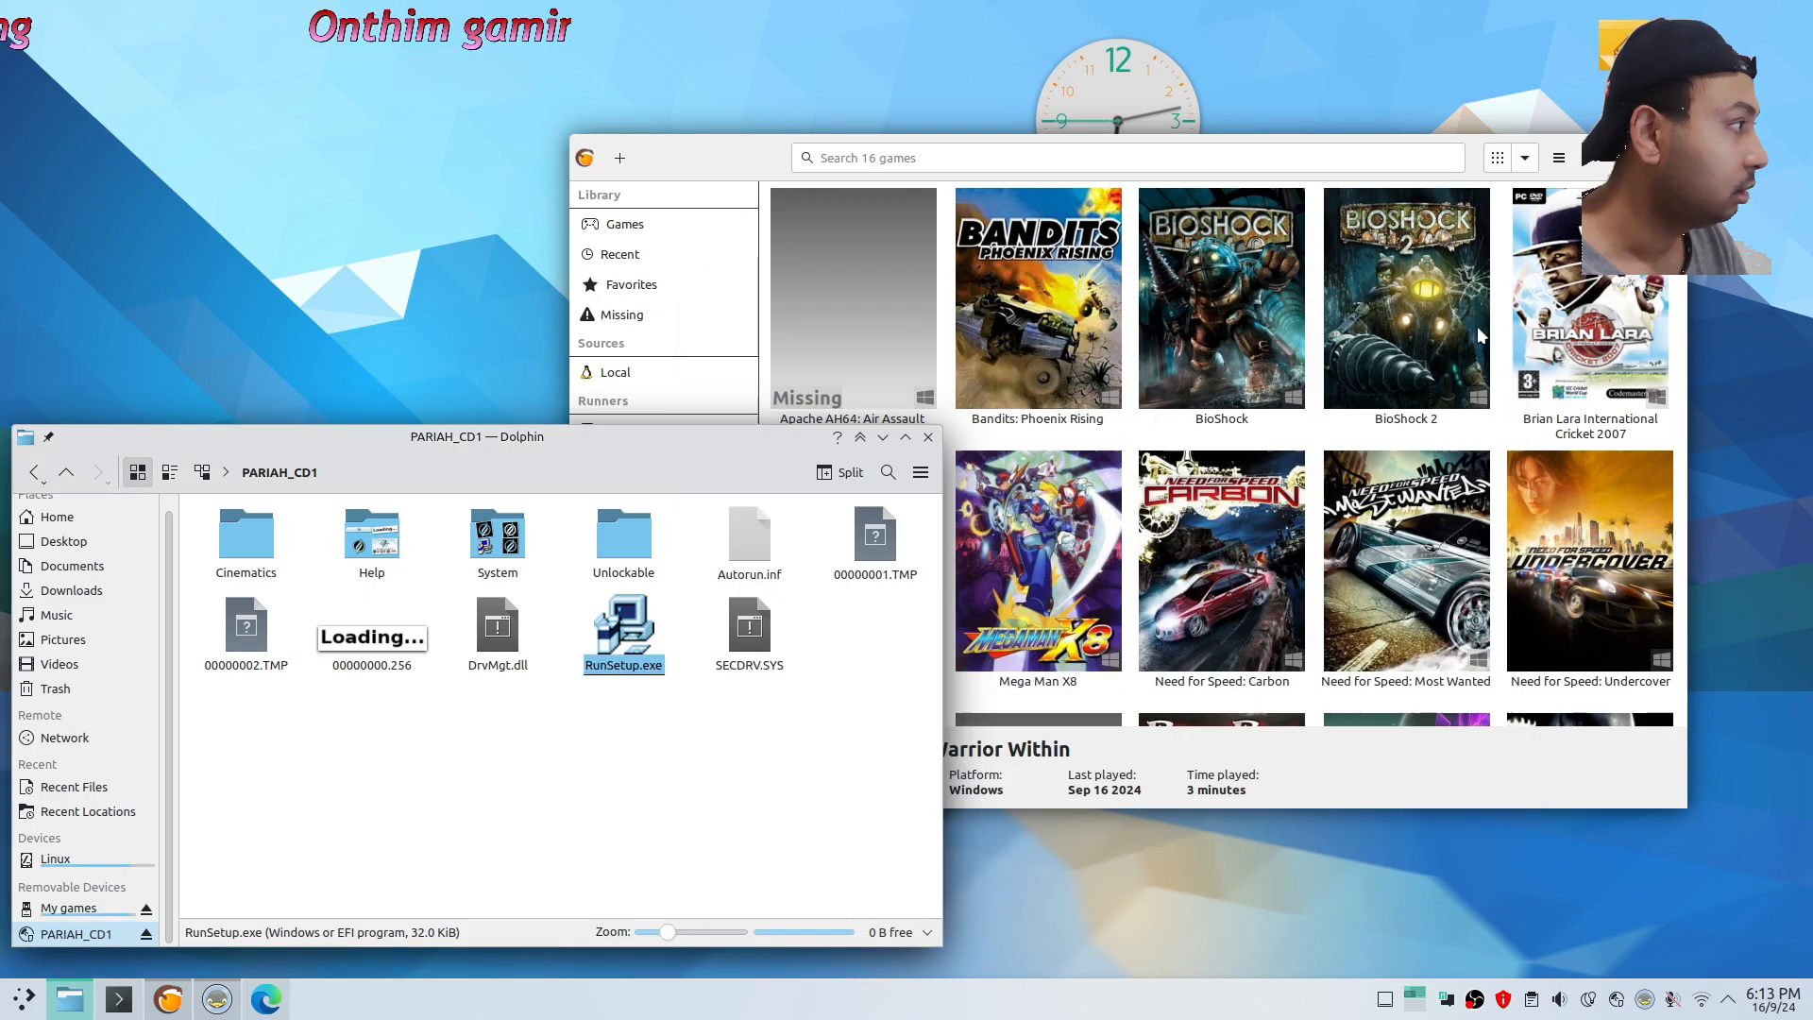
Launch Pariah from the Lutris library and advance its installer in English (International) to the CD key page
scroll(1210, 434, "down", 5)
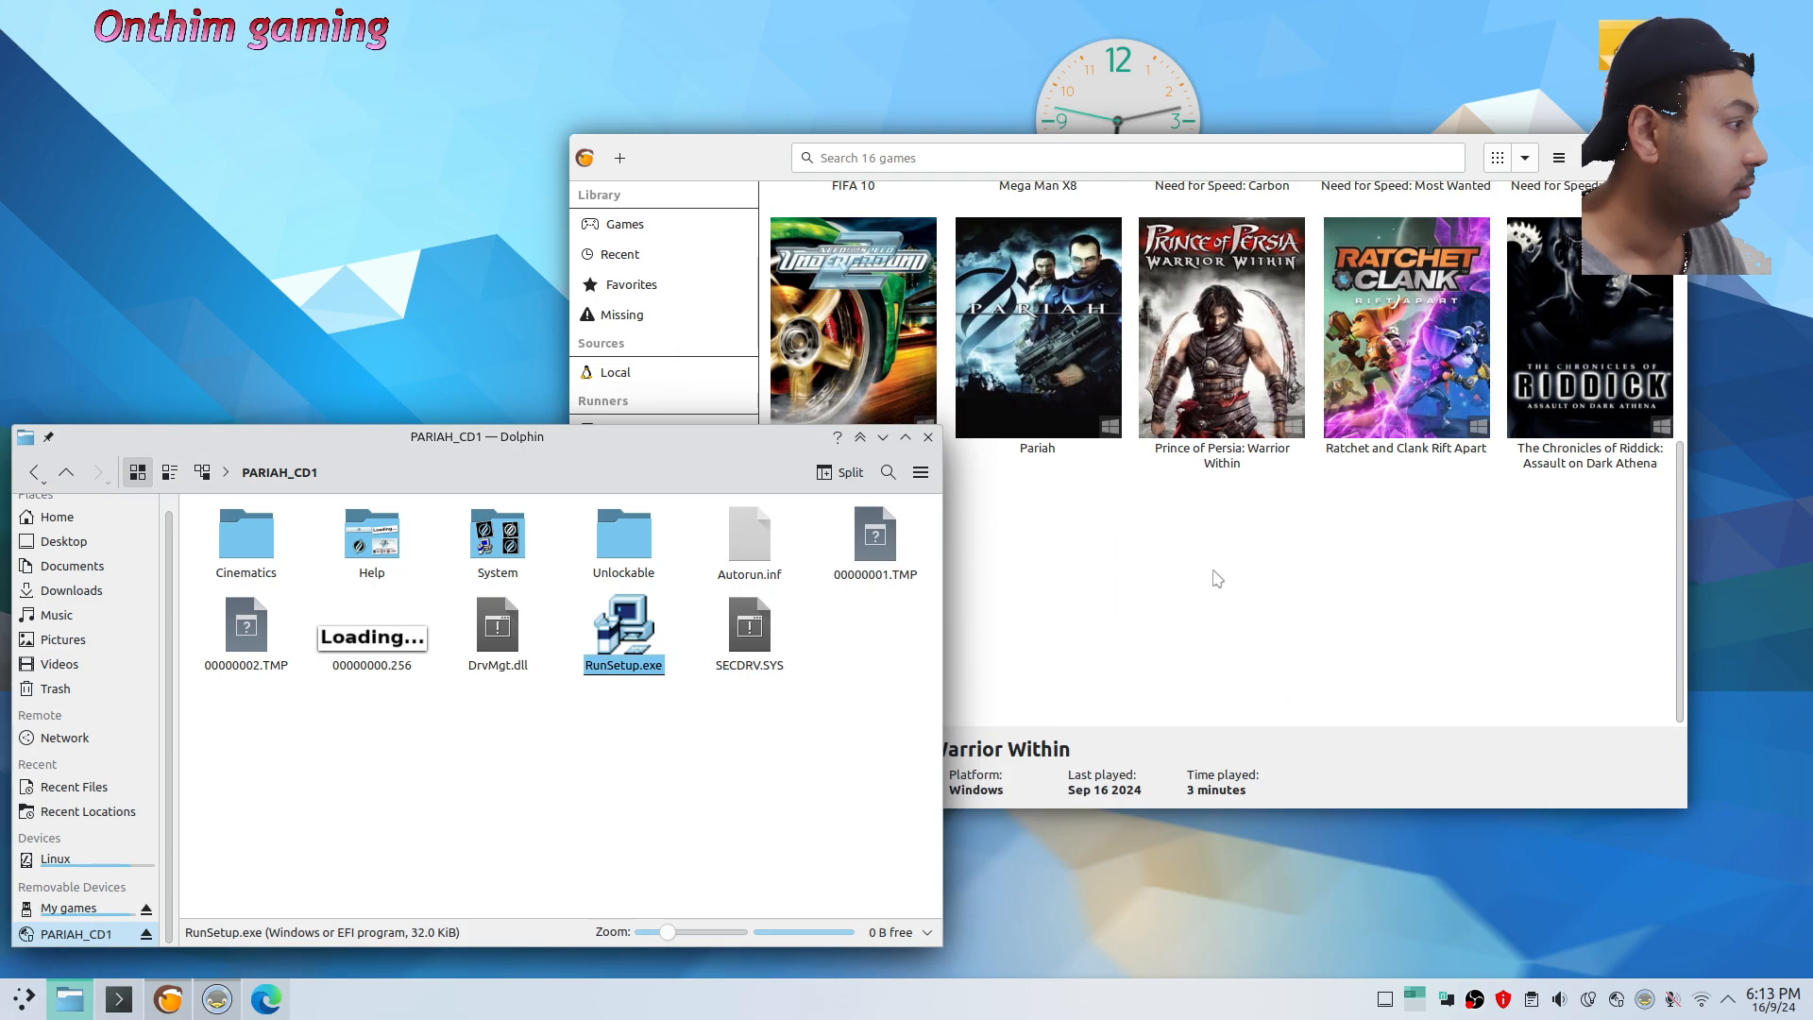
left_click(1177, 593)
left_click(1045, 389)
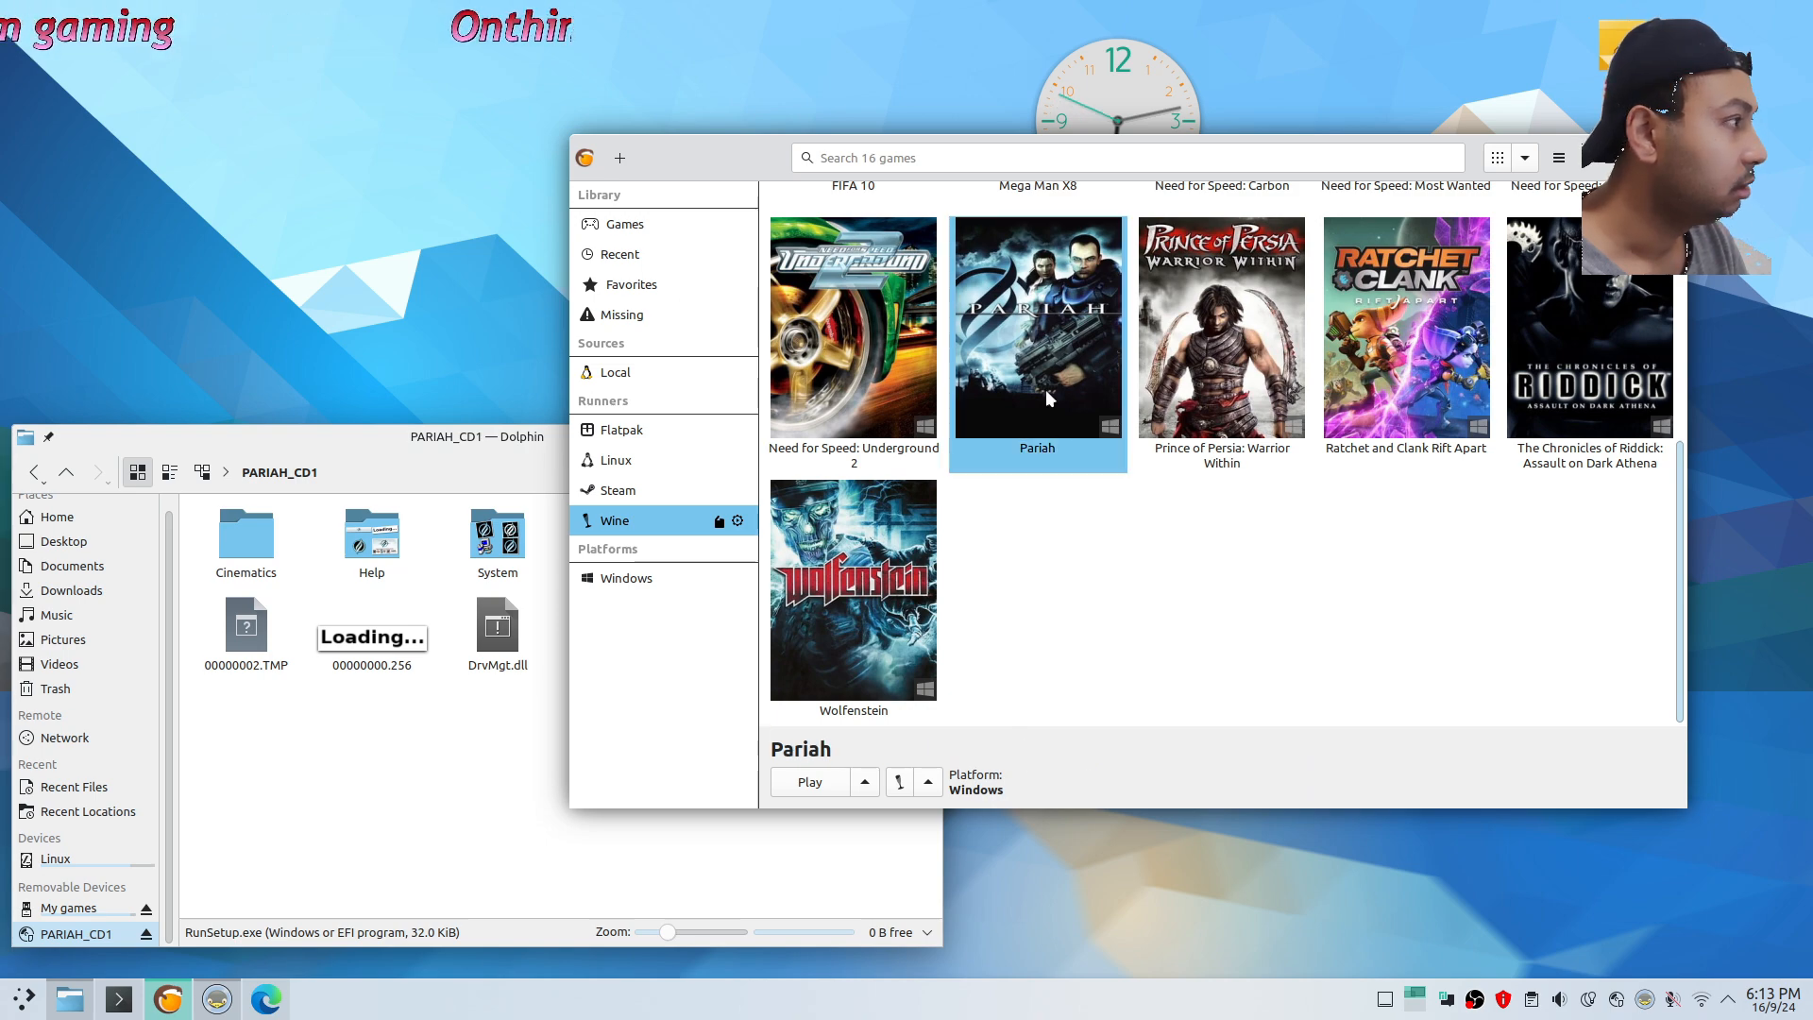
scroll(1063, 597, "up", 2)
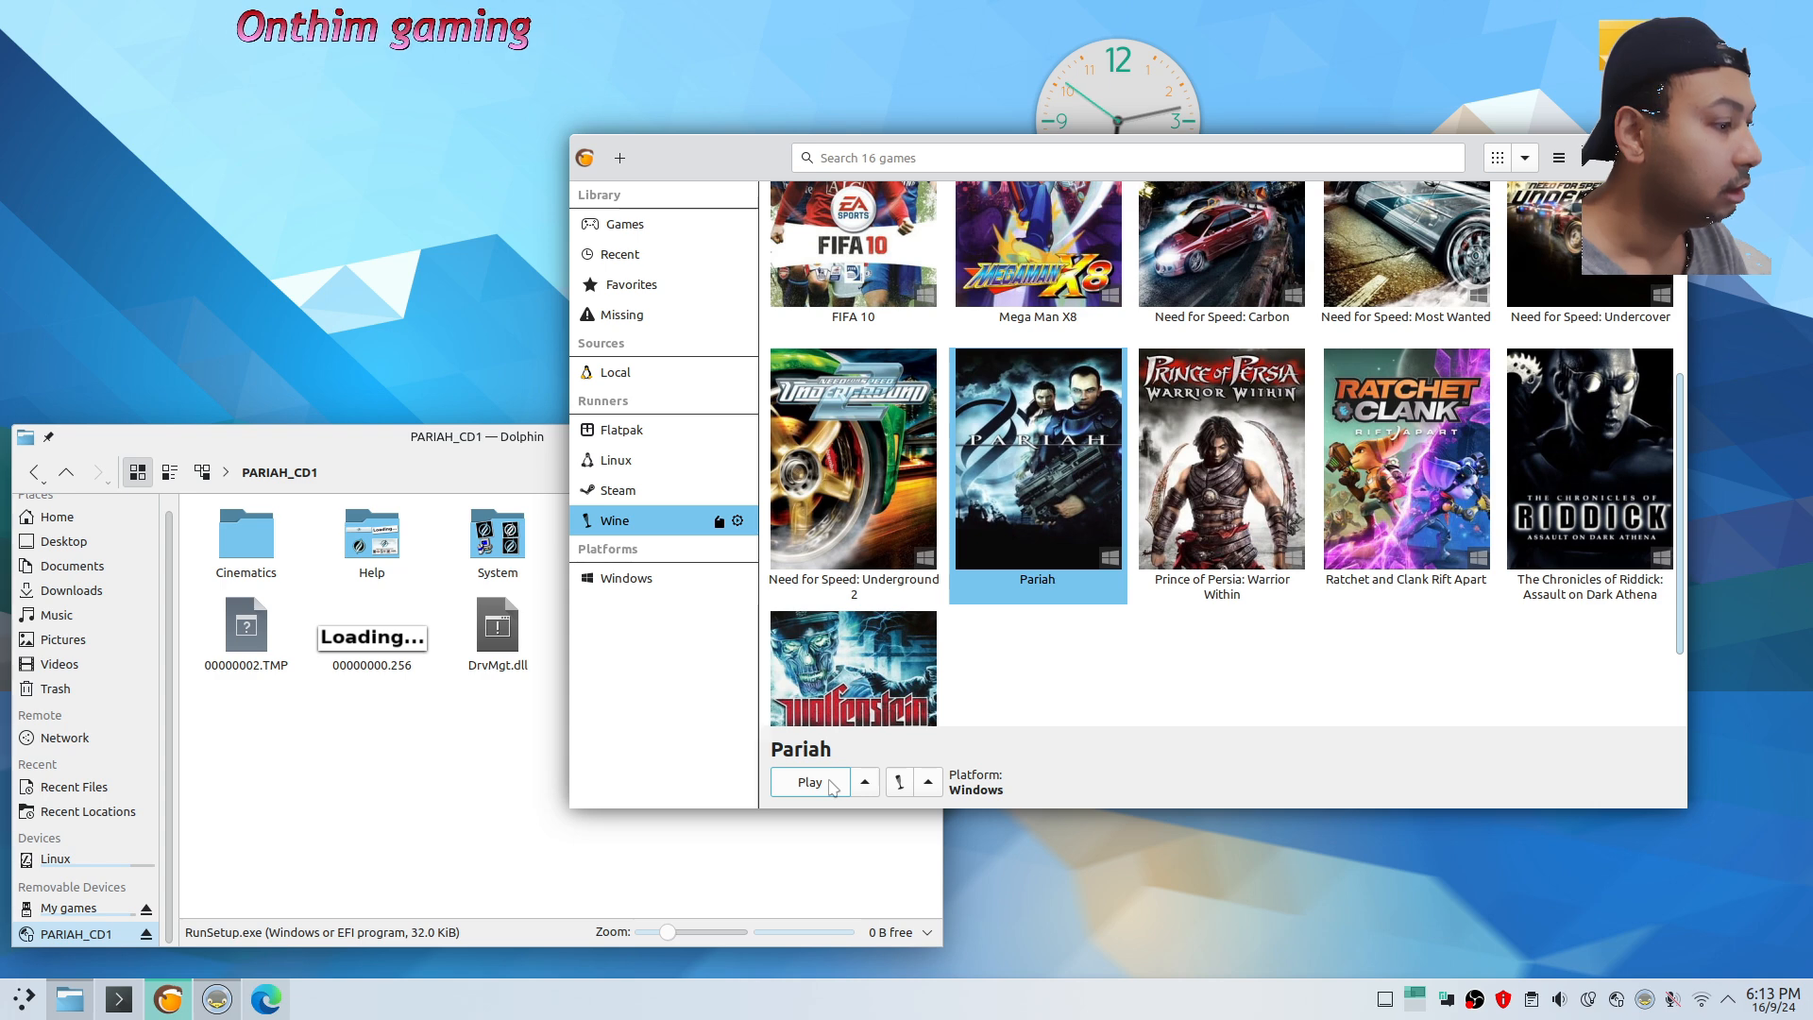
left_click(830, 786)
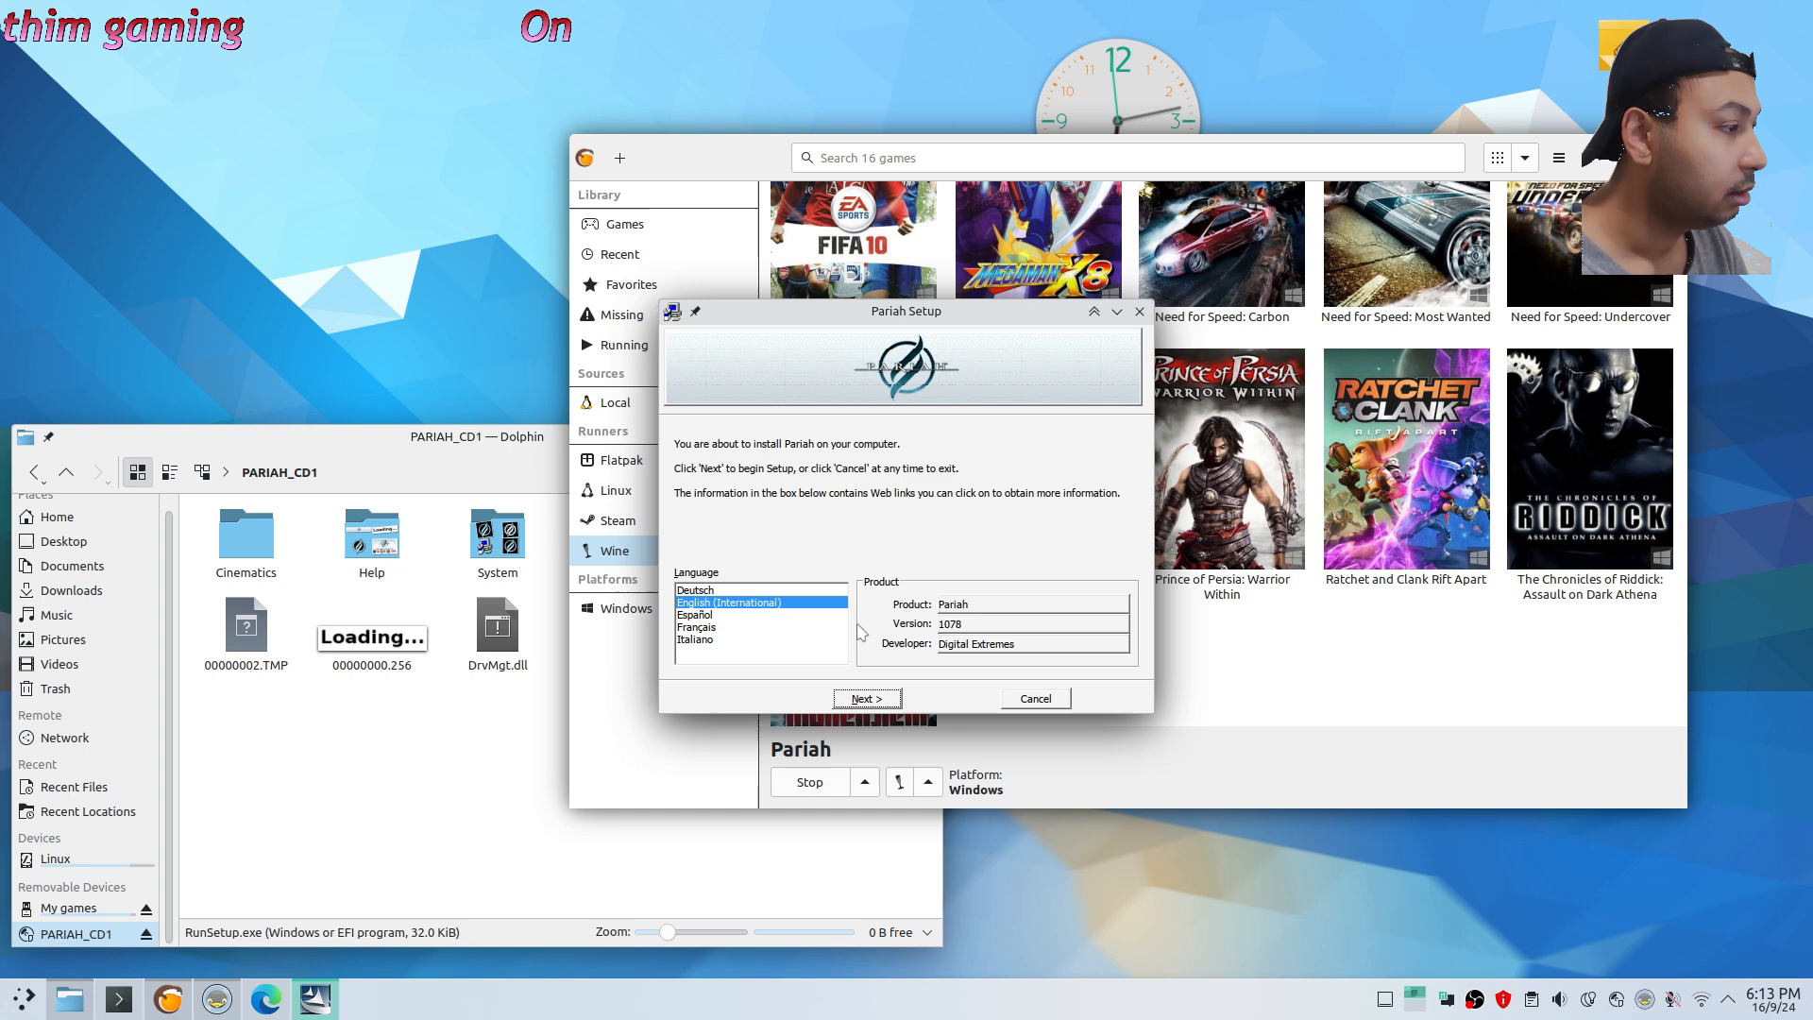
left_click(867, 699)
left_click(867, 699)
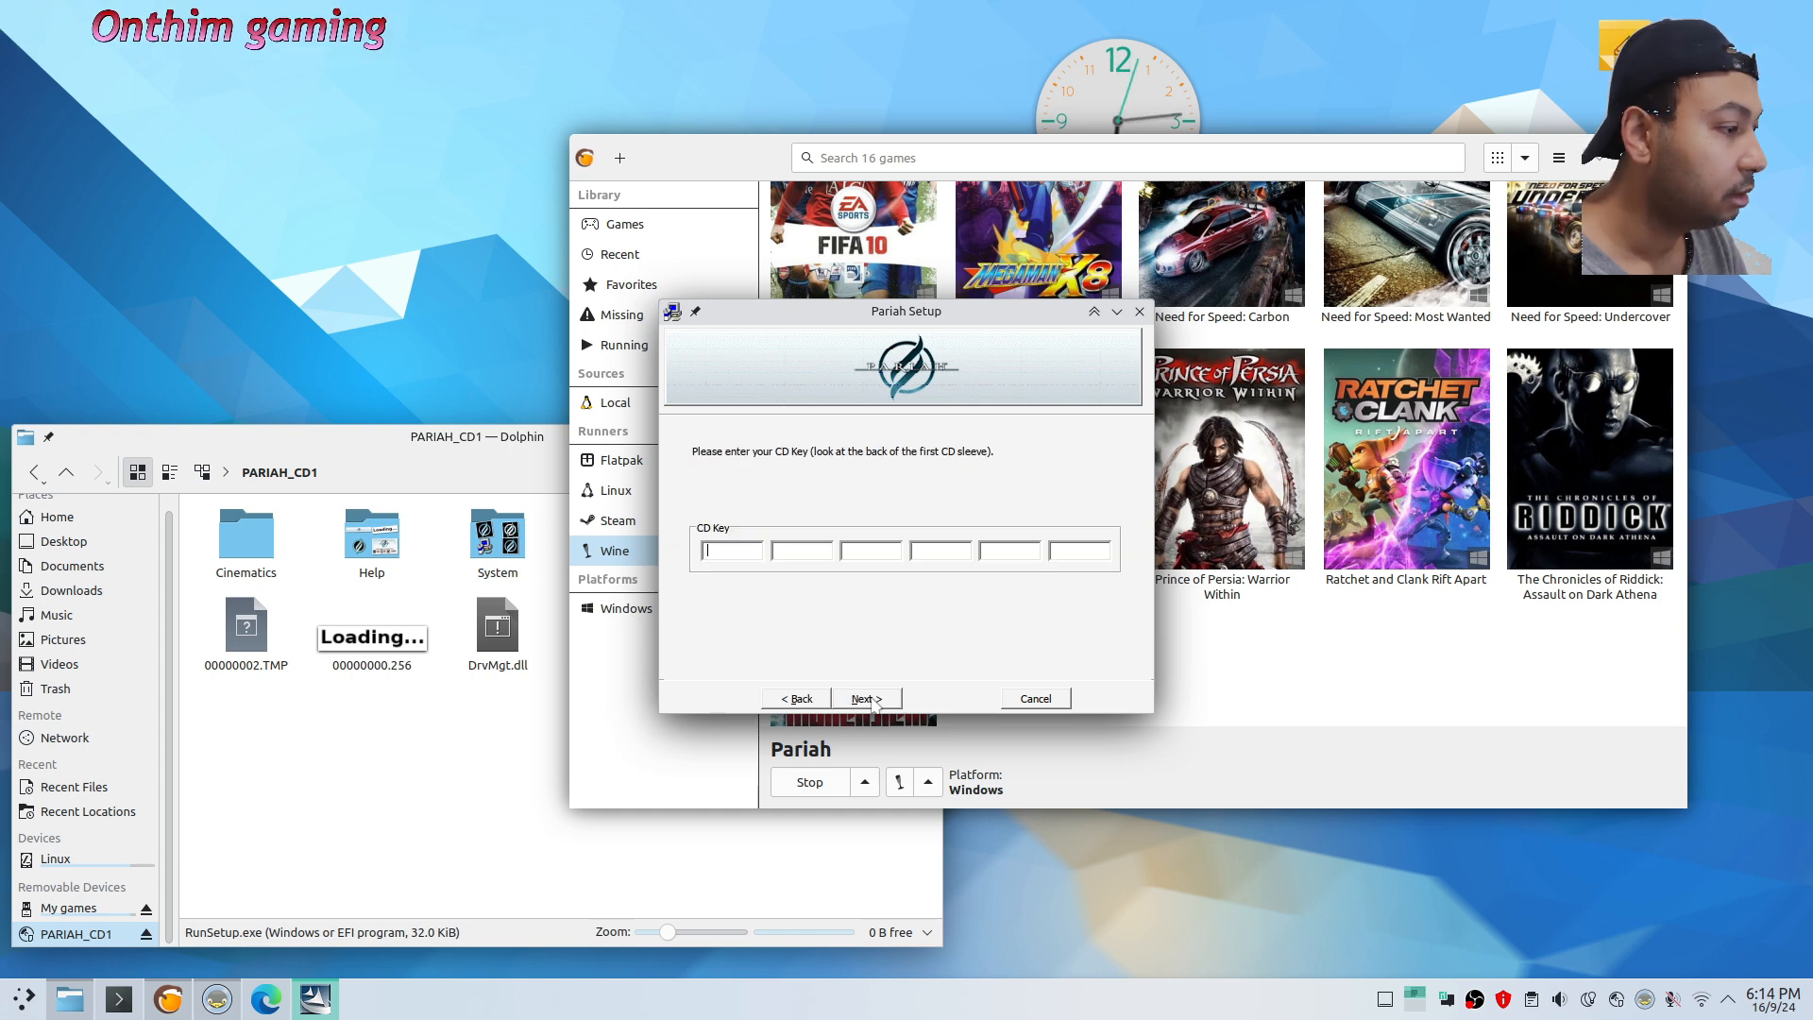
Open Serial-Key.txt from the Pariah_Win_EN-FR-DE-ES-IT_CD1 folder and place its window beside the installer
left_click(434, 780)
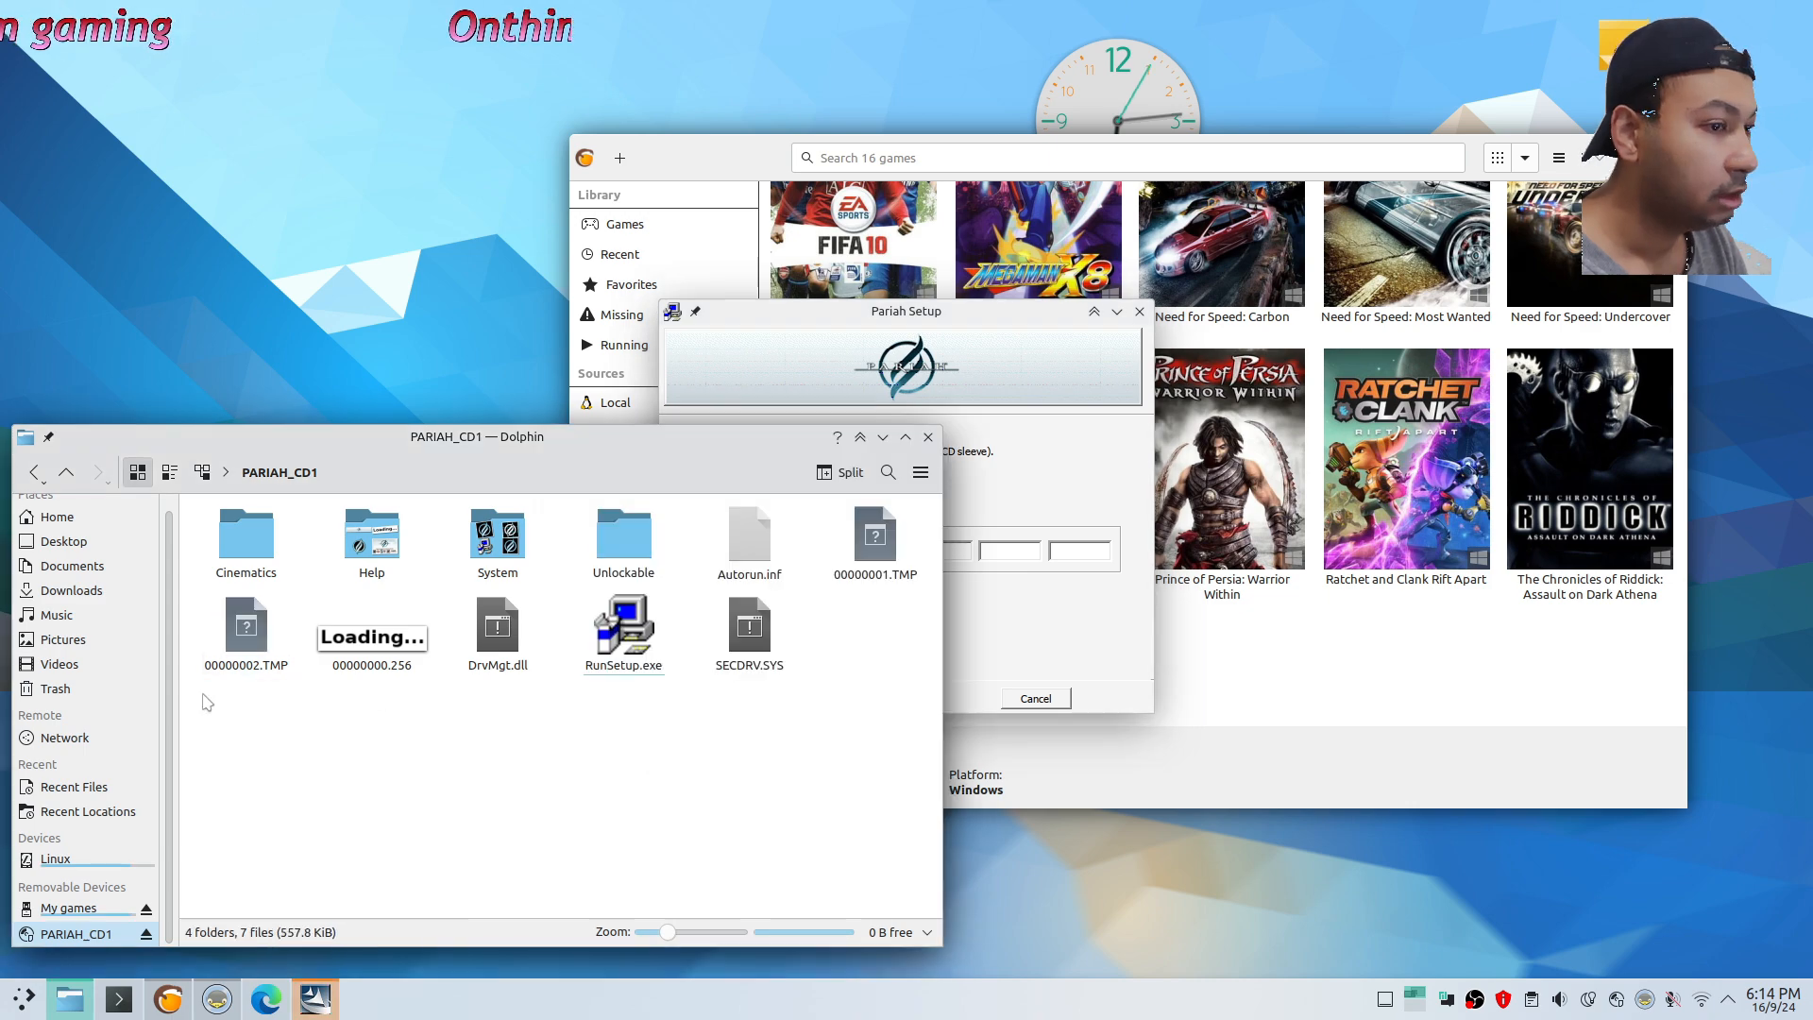
left_click(33, 473)
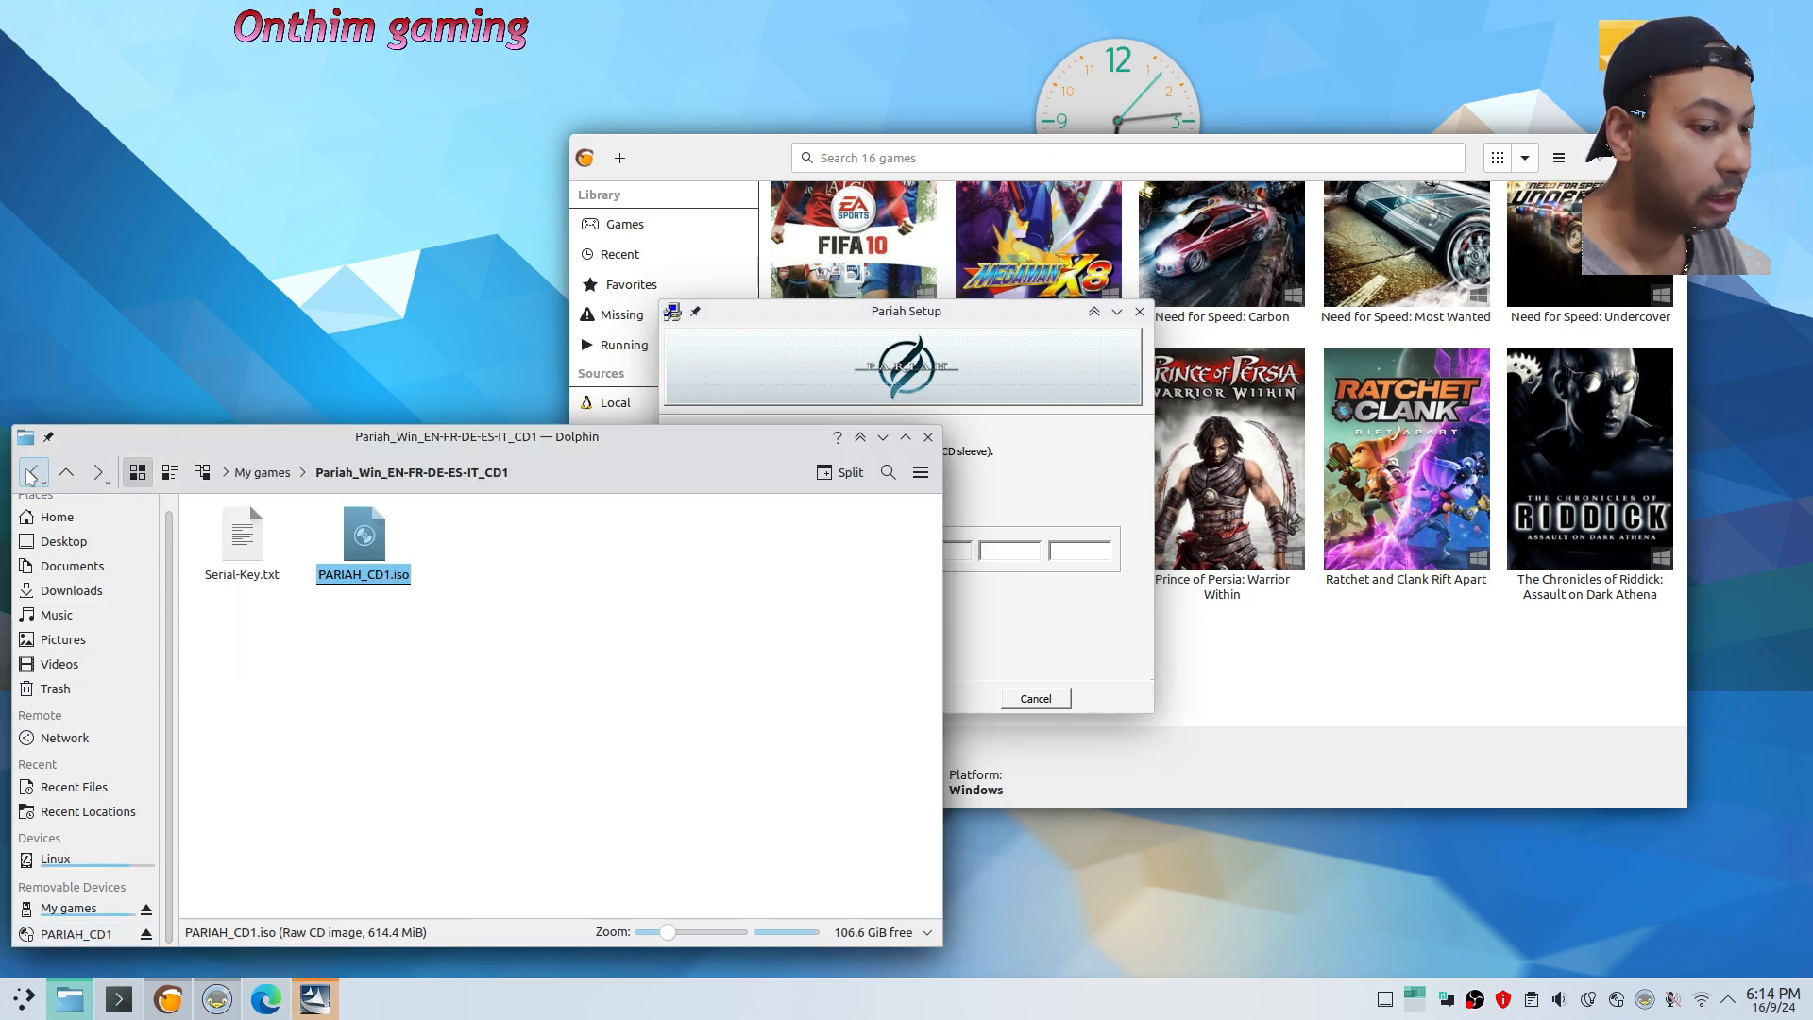
double_click(228, 569)
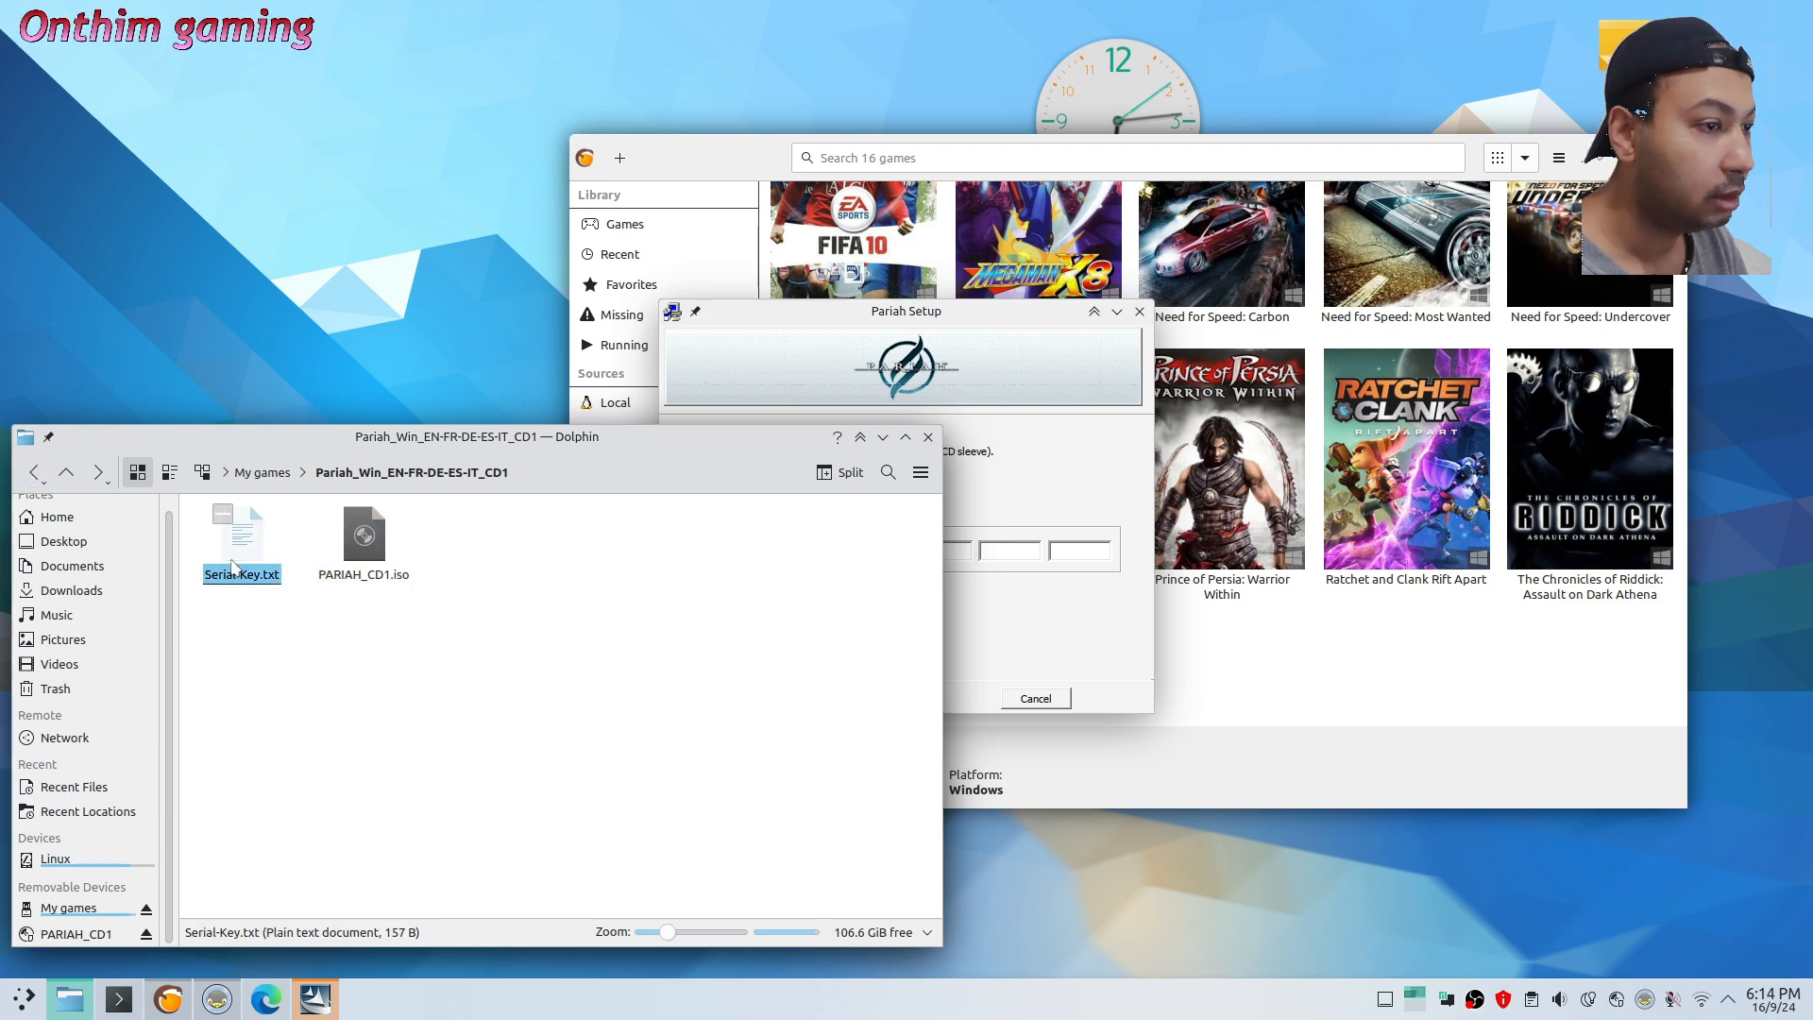
left_click_drag(892, 339, 374, 395)
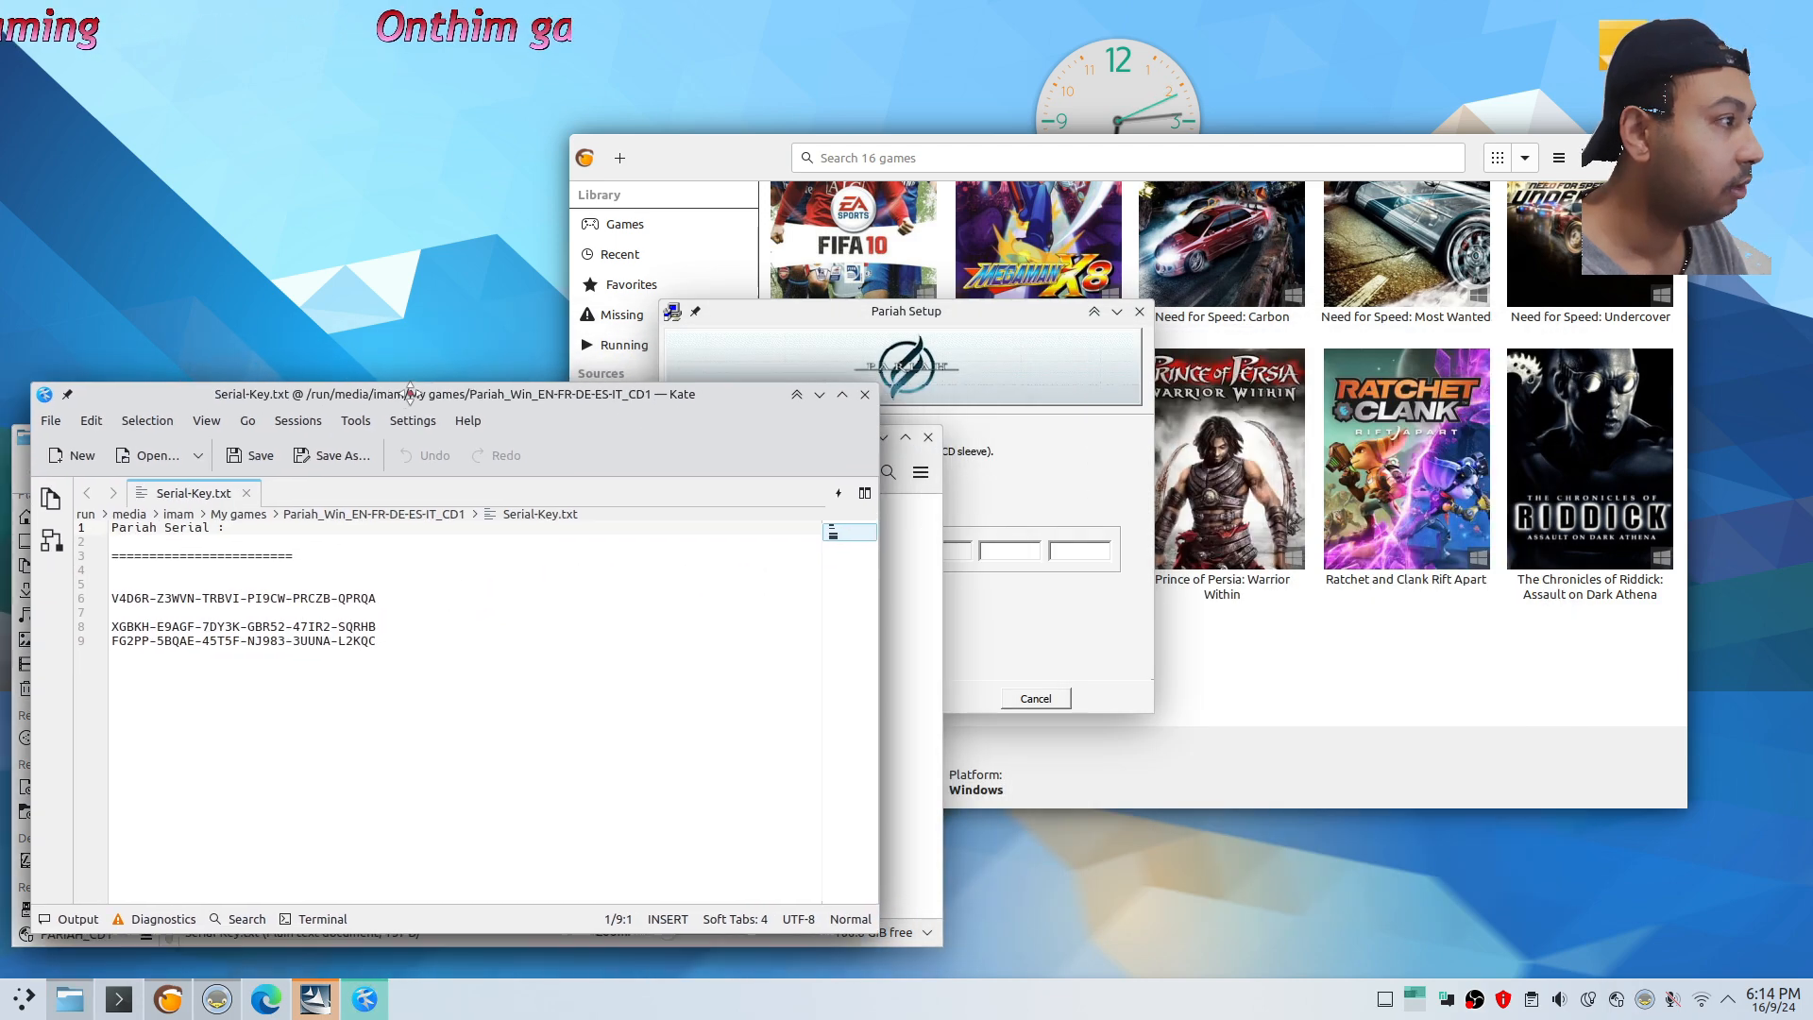
Copy the first three groups of the first serial in the text file into the installer's first three CD key fields
double_click(125, 599)
left_click(949, 611)
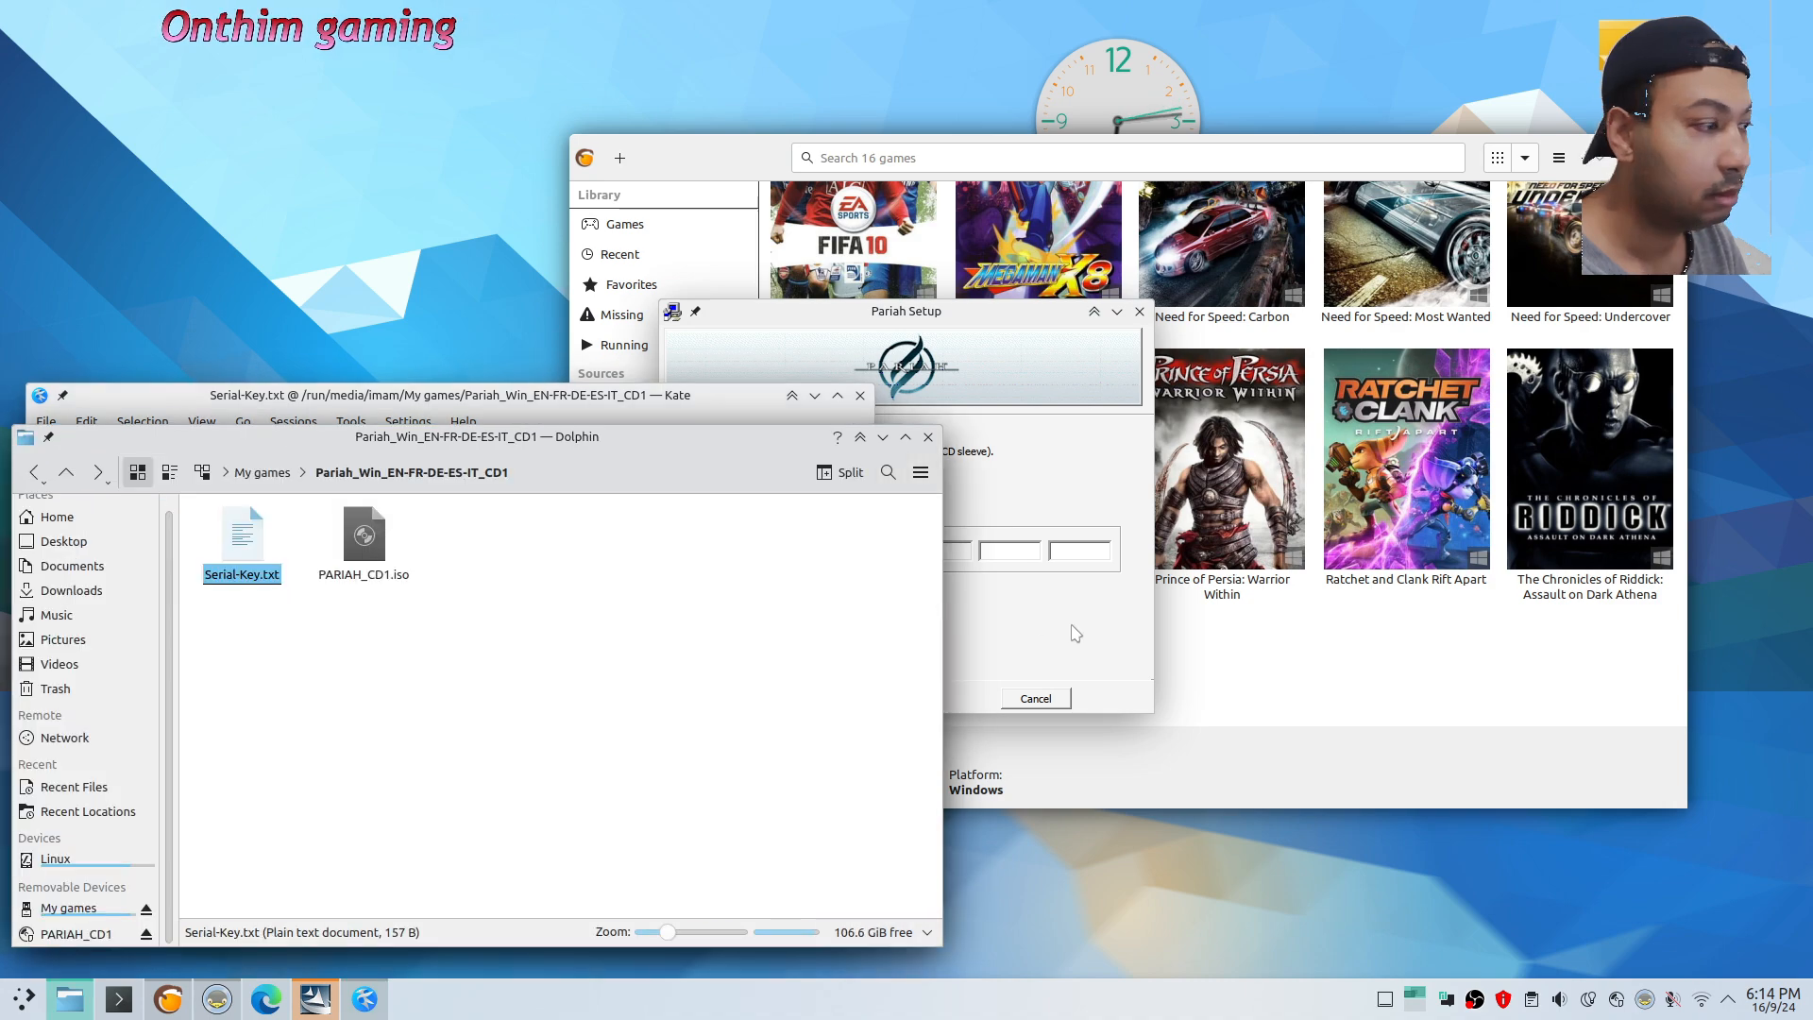
left_click(748, 556)
left_click(500, 397)
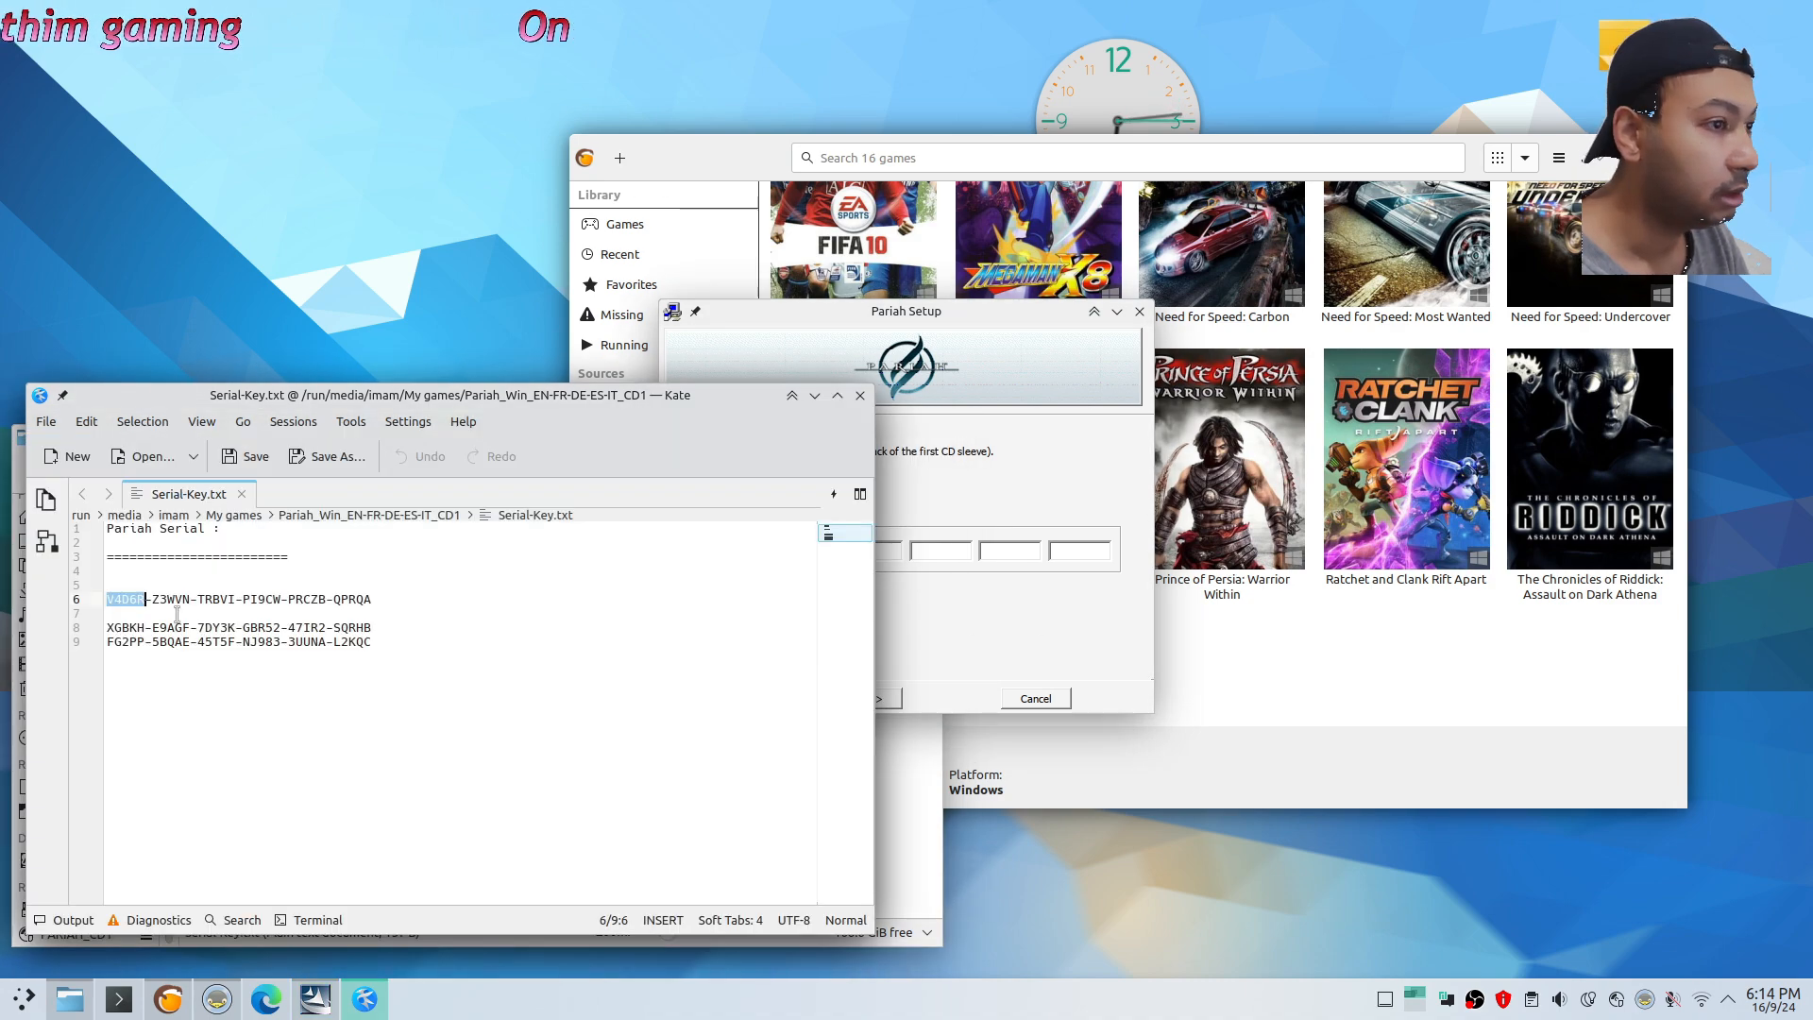
double_click(170, 599)
left_click(899, 582)
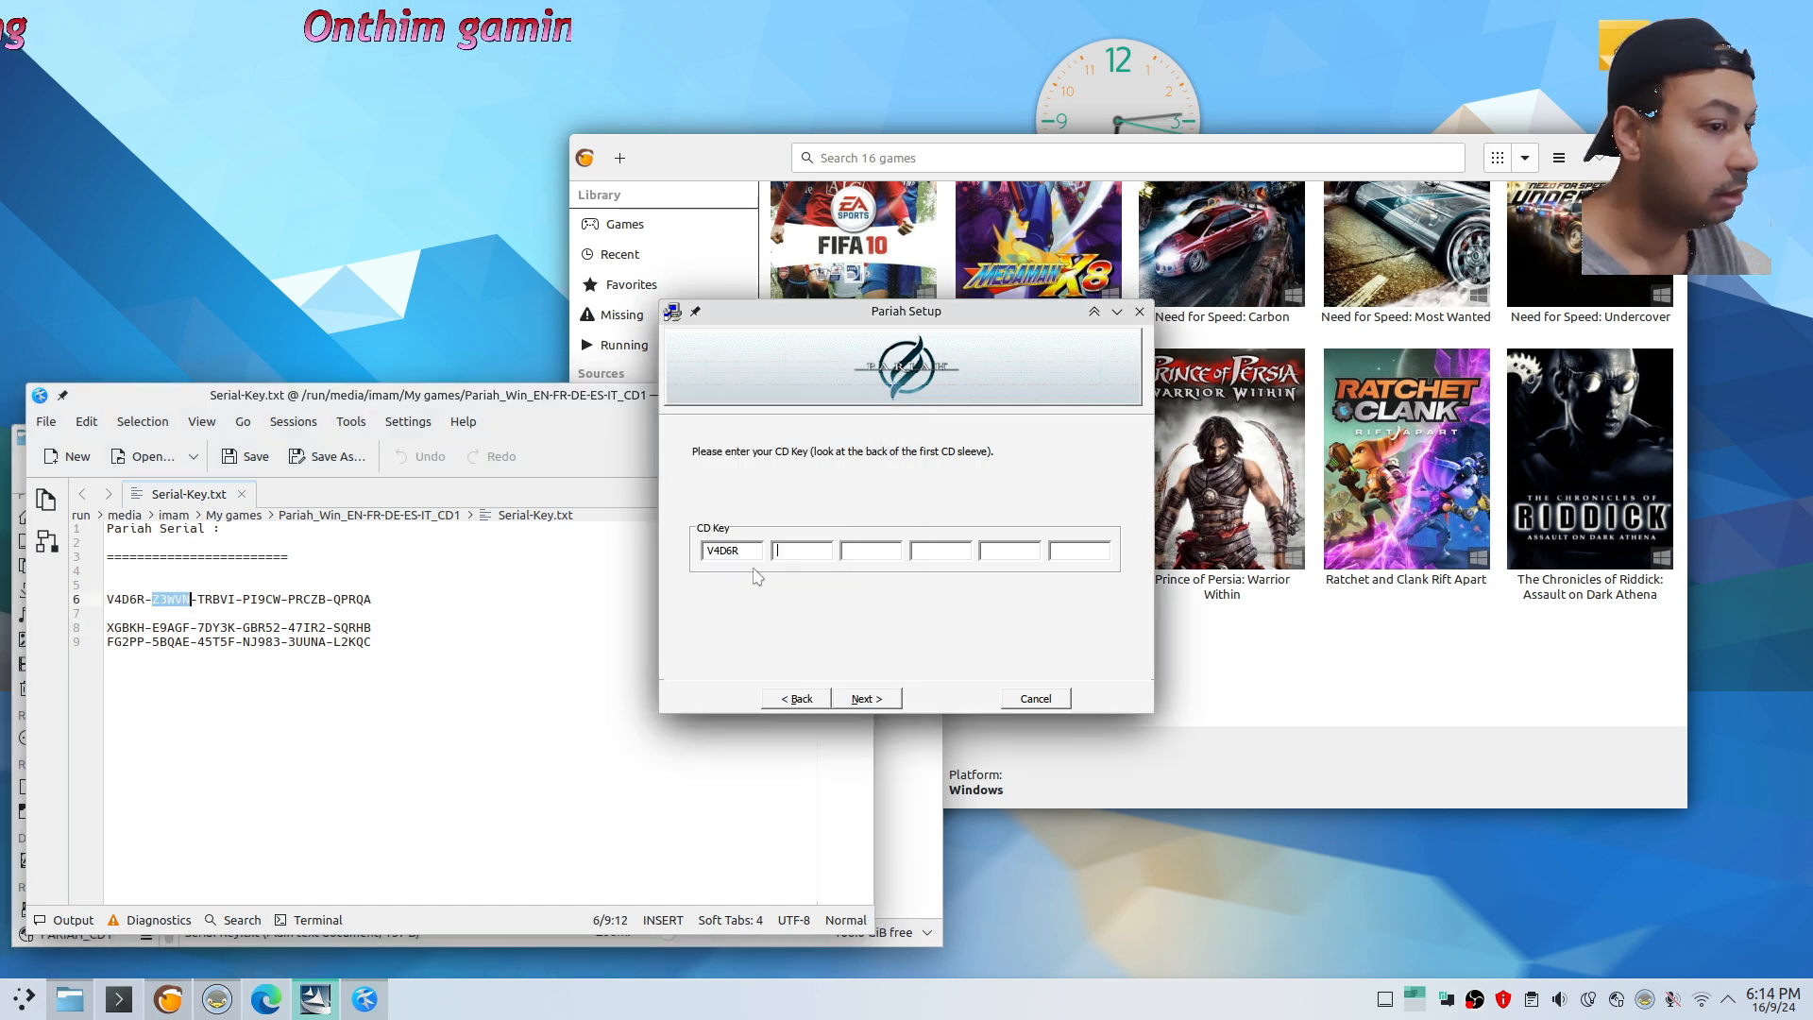
double_click(223, 599)
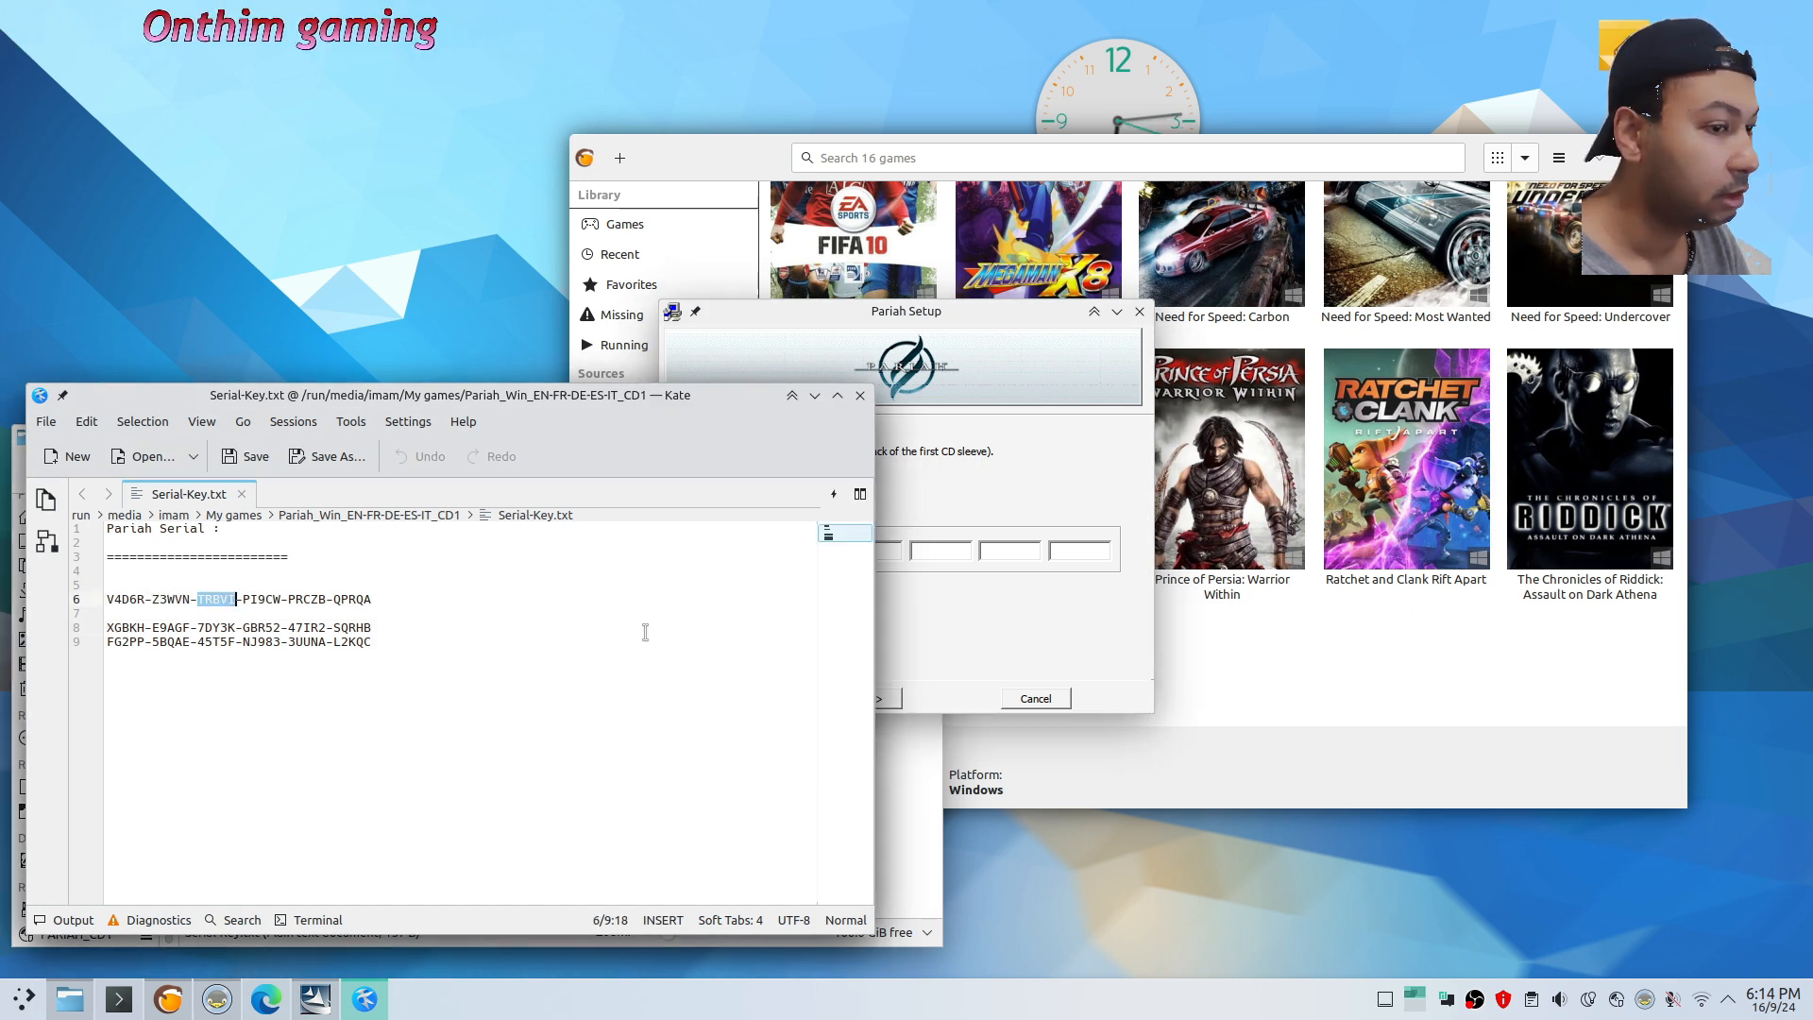
left_click(896, 556)
Copy the last three groups of the serial into the remaining CD key fields and continue to the destination folder page
double_click(262, 598)
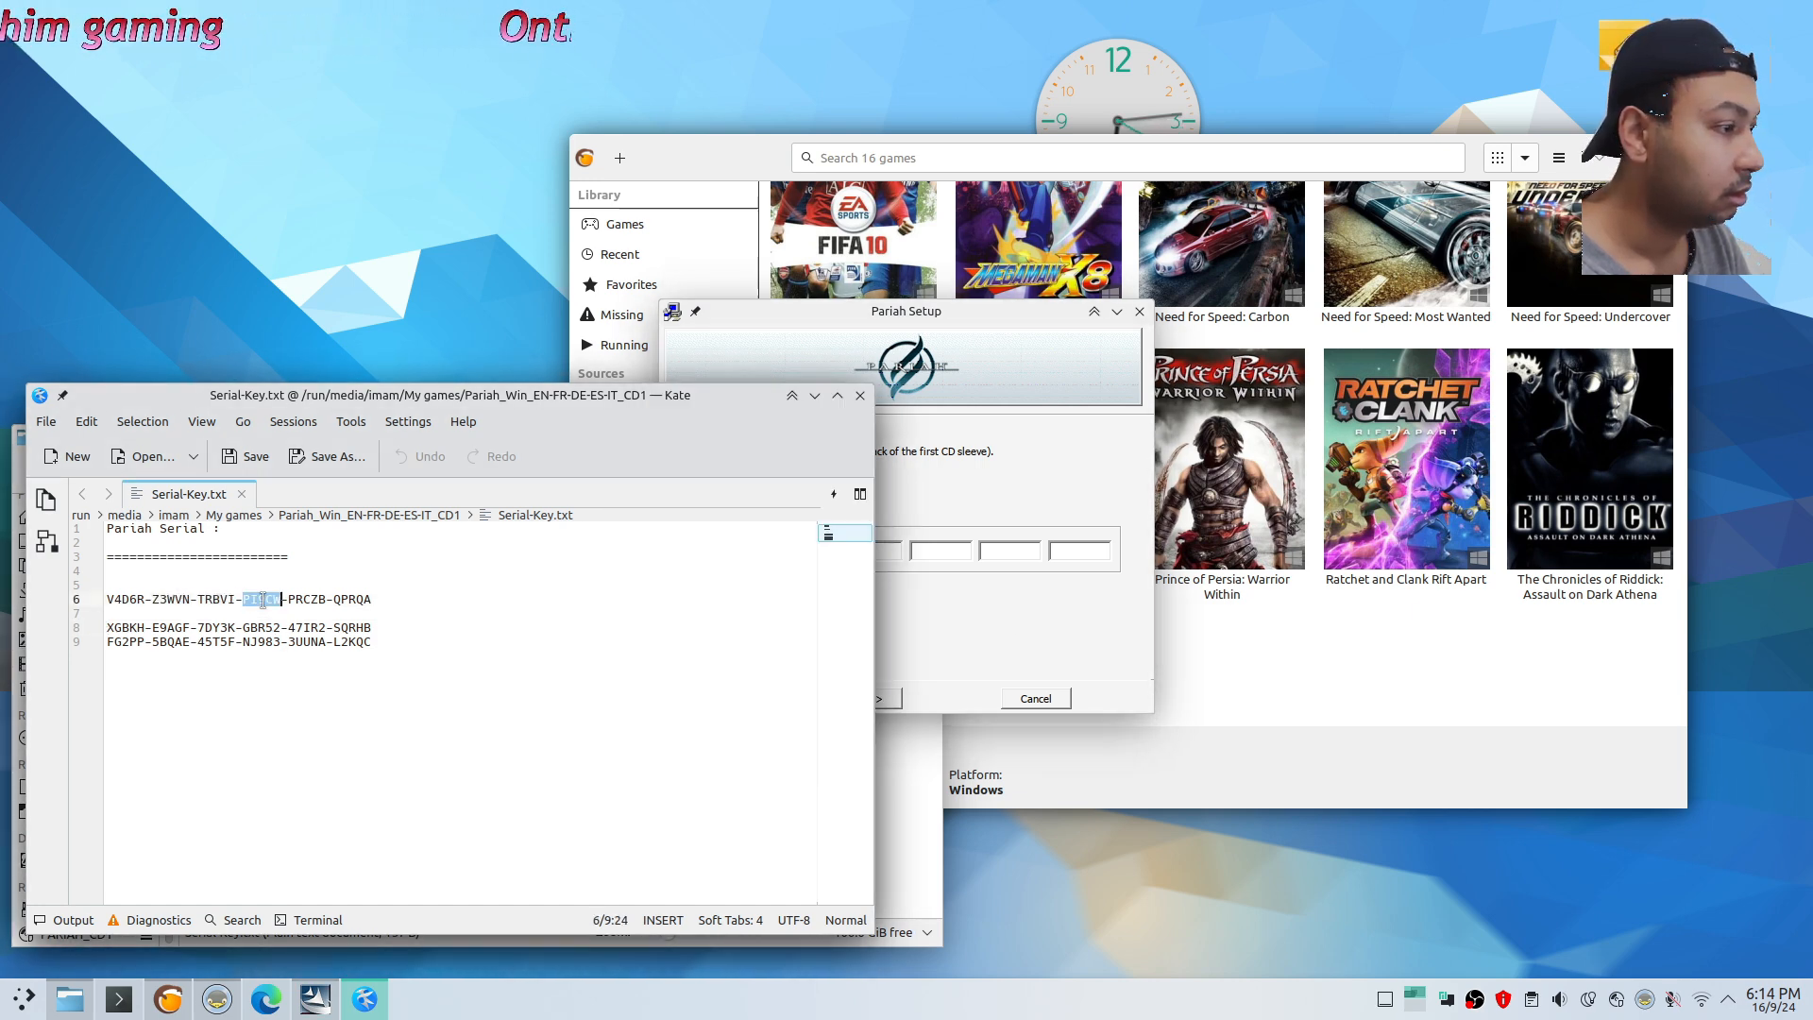
left_click(945, 548)
double_click(288, 601)
key("ctrl+c")
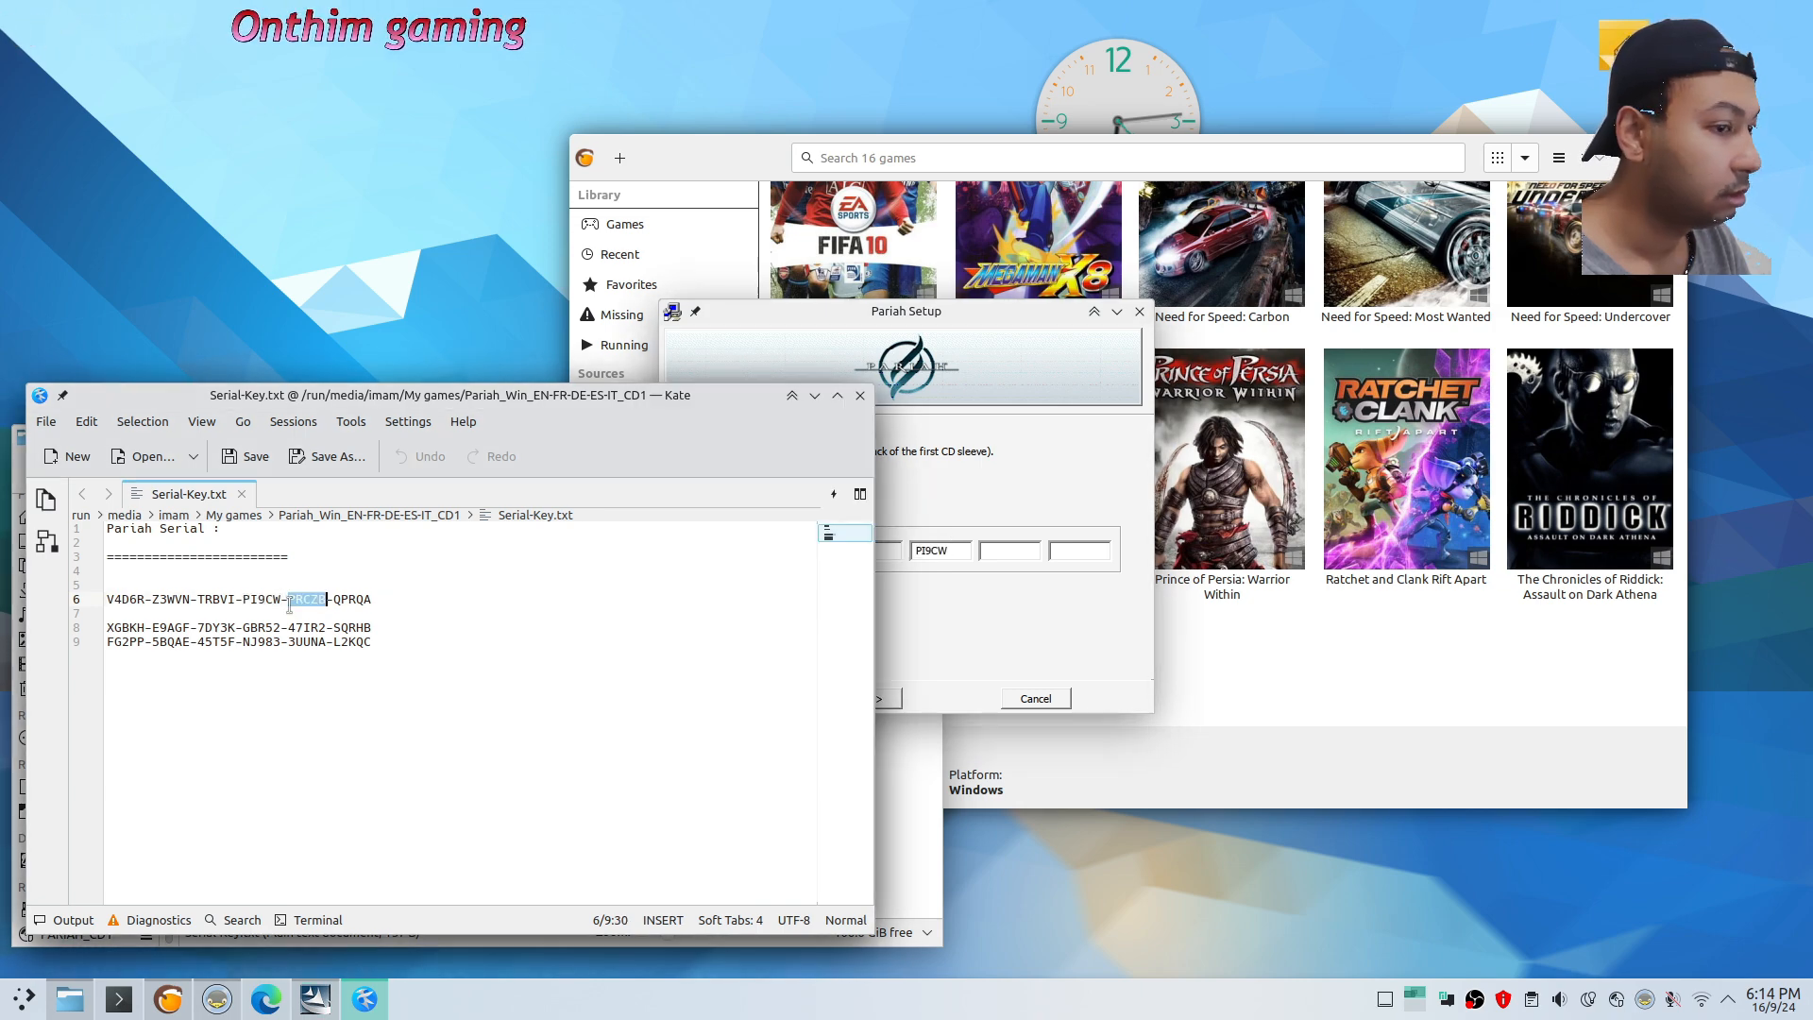
left_click(986, 550)
key("ctrl+v")
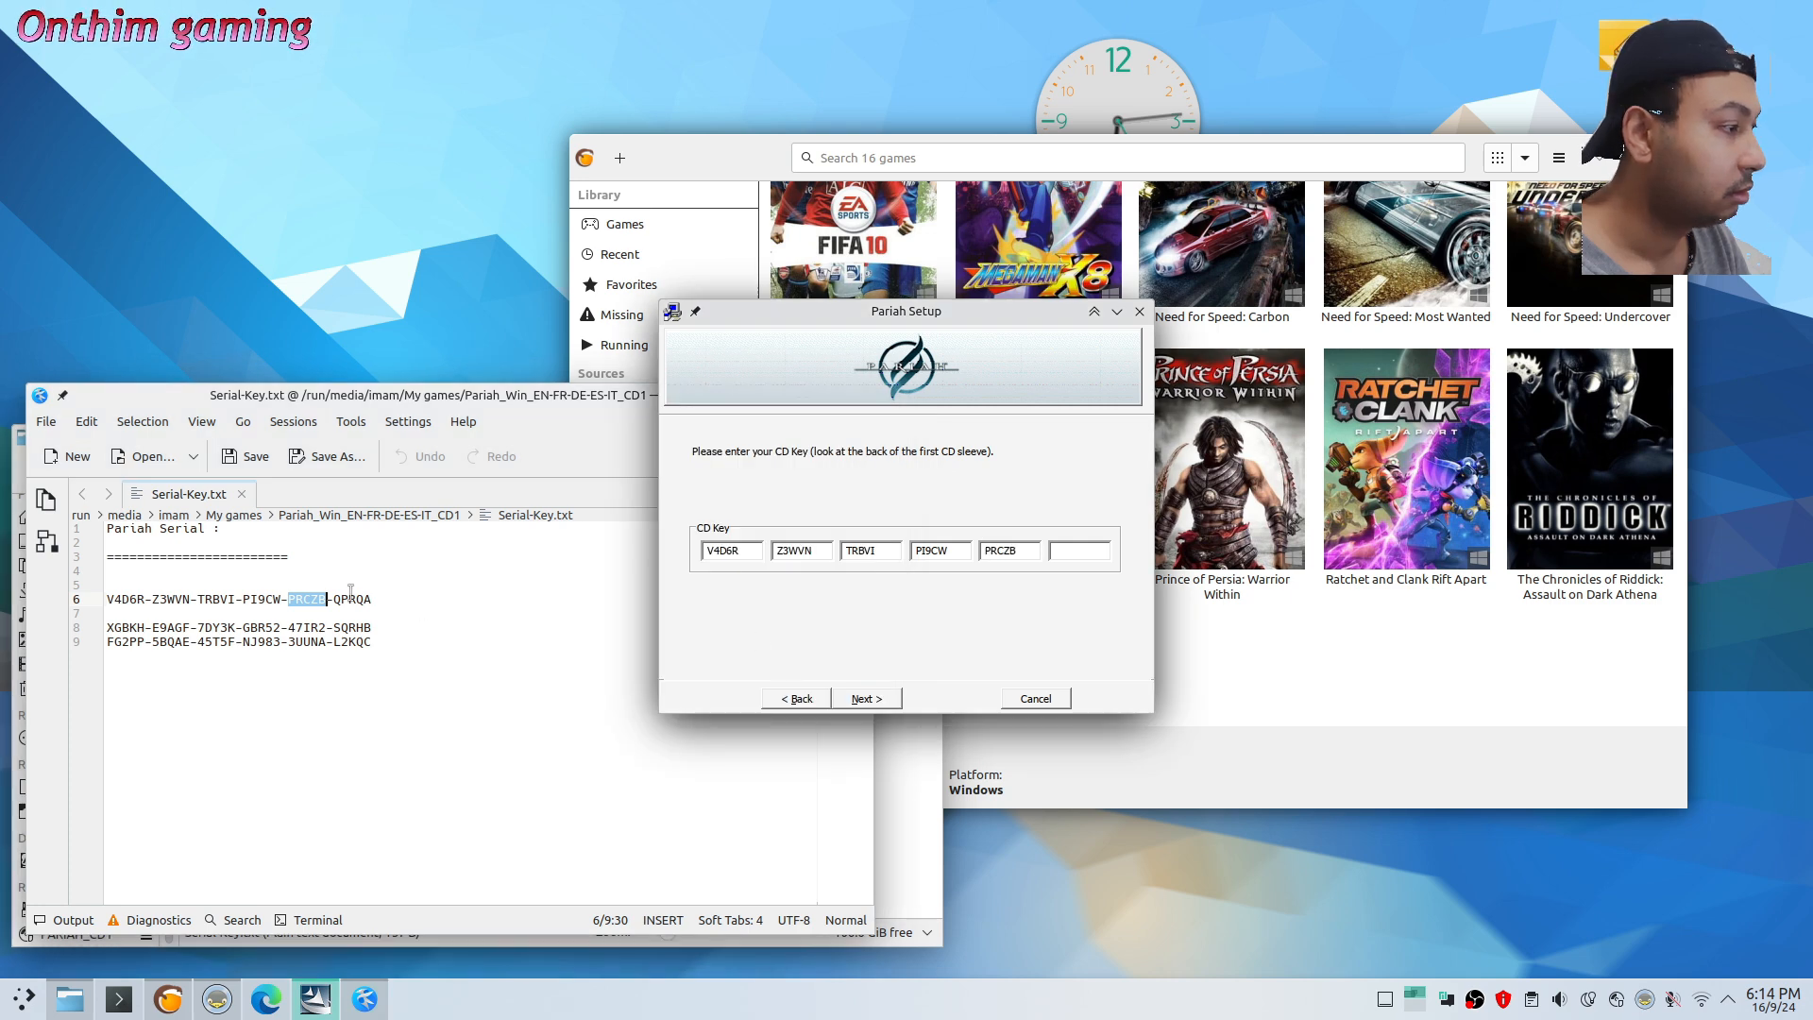
double_click(351, 599)
left_click(1077, 550)
key("ctrl+v")
left_click(861, 698)
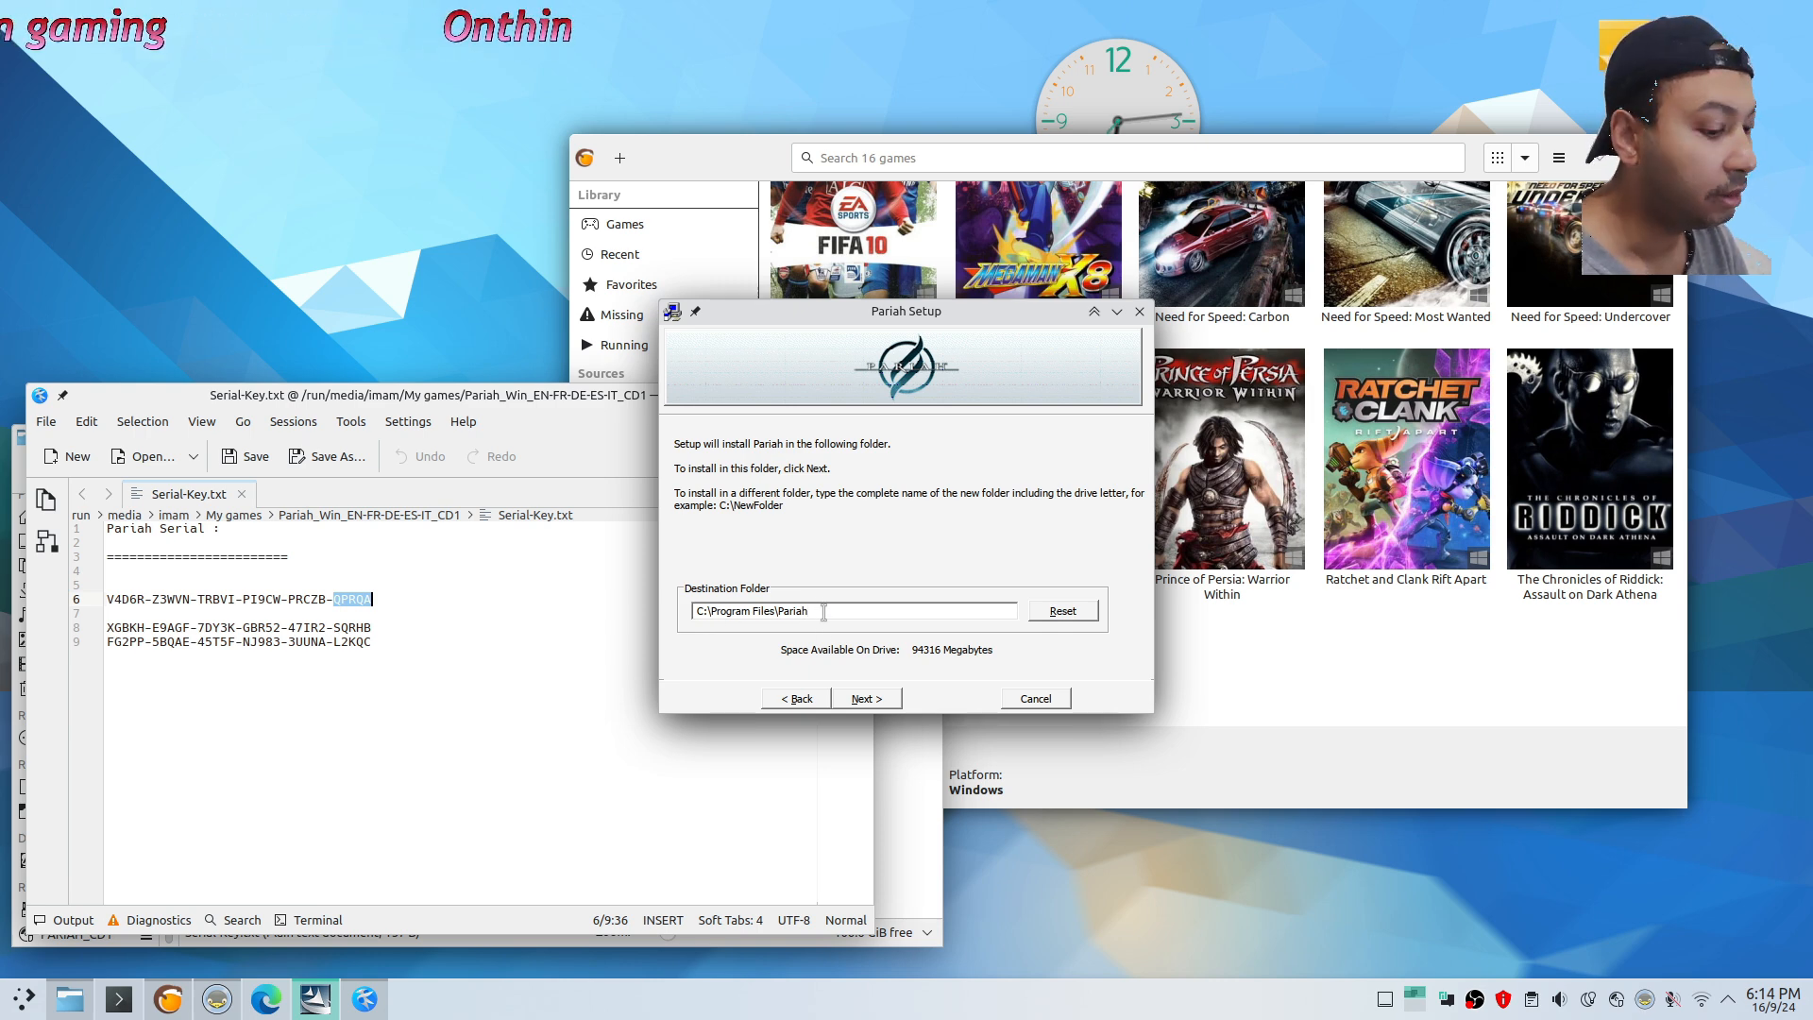
Open Pariah's configuration in Lutris, copy its Wine prefix path from the game options and close without saving
left_click(1302, 686)
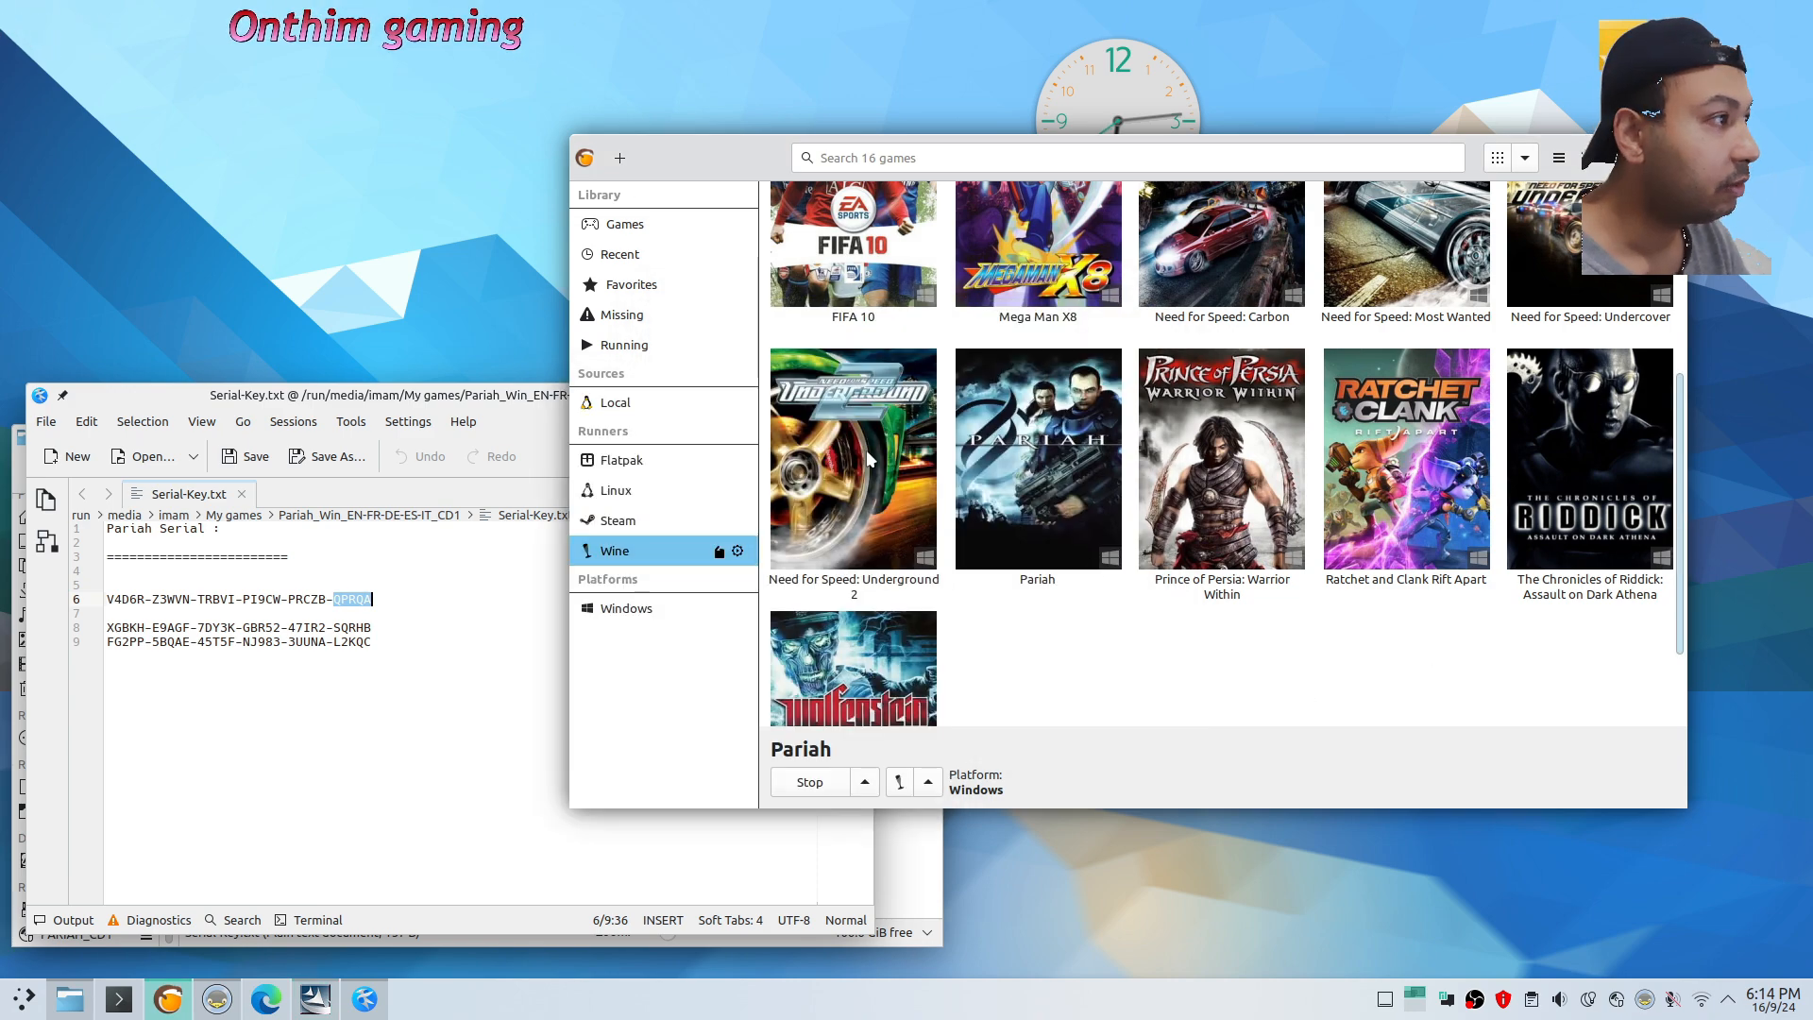
right_click(1044, 480)
left_click(1163, 541)
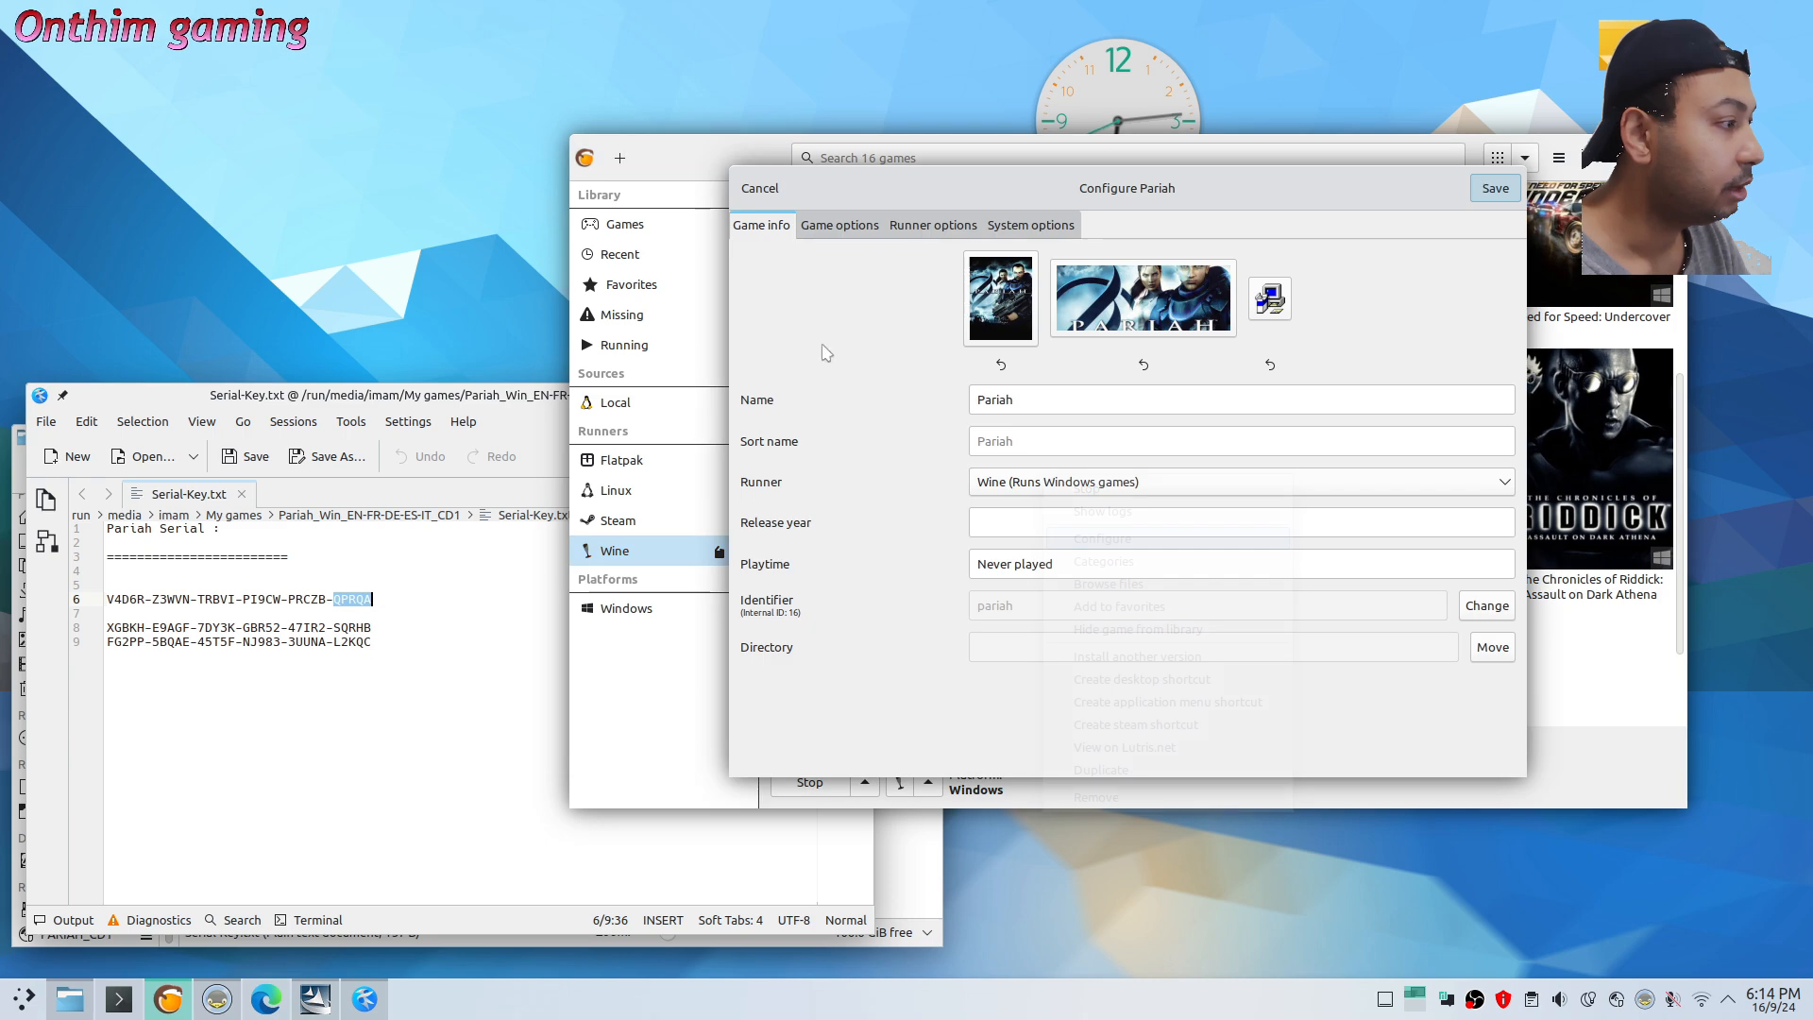
left_click(849, 226)
triple_click(1135, 377)
key("ctrl+c")
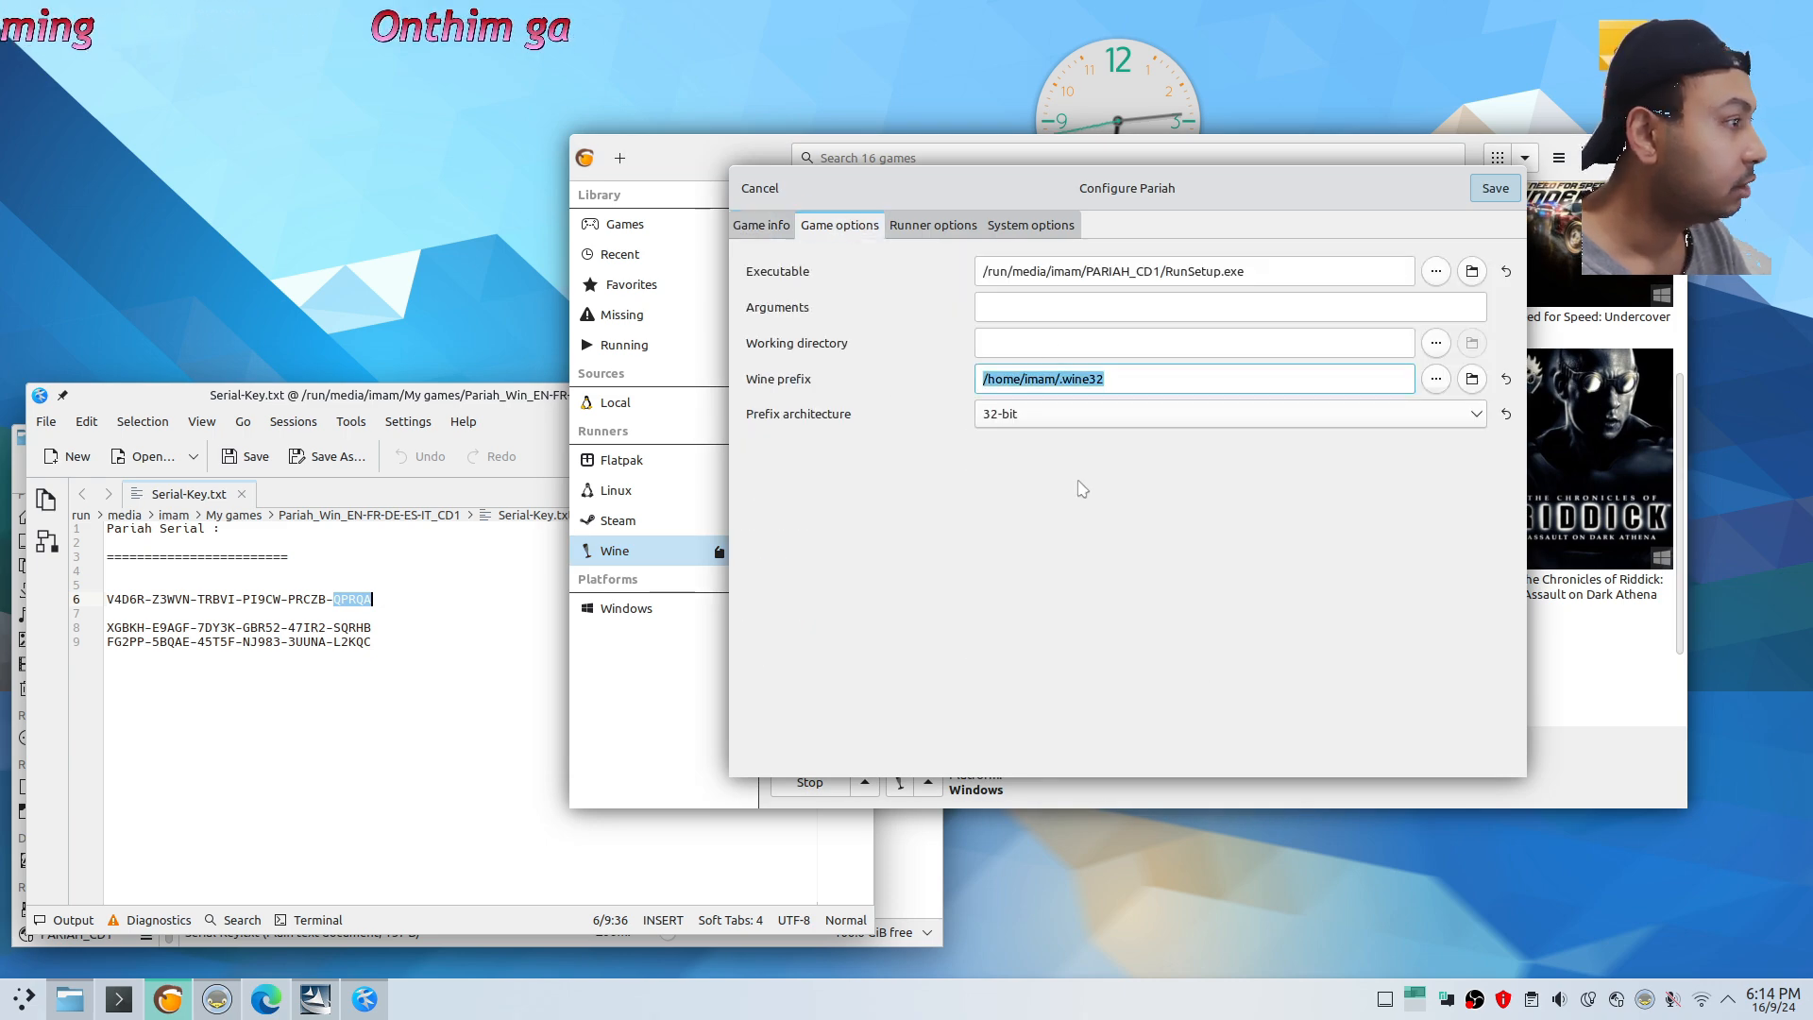
key("Escape")
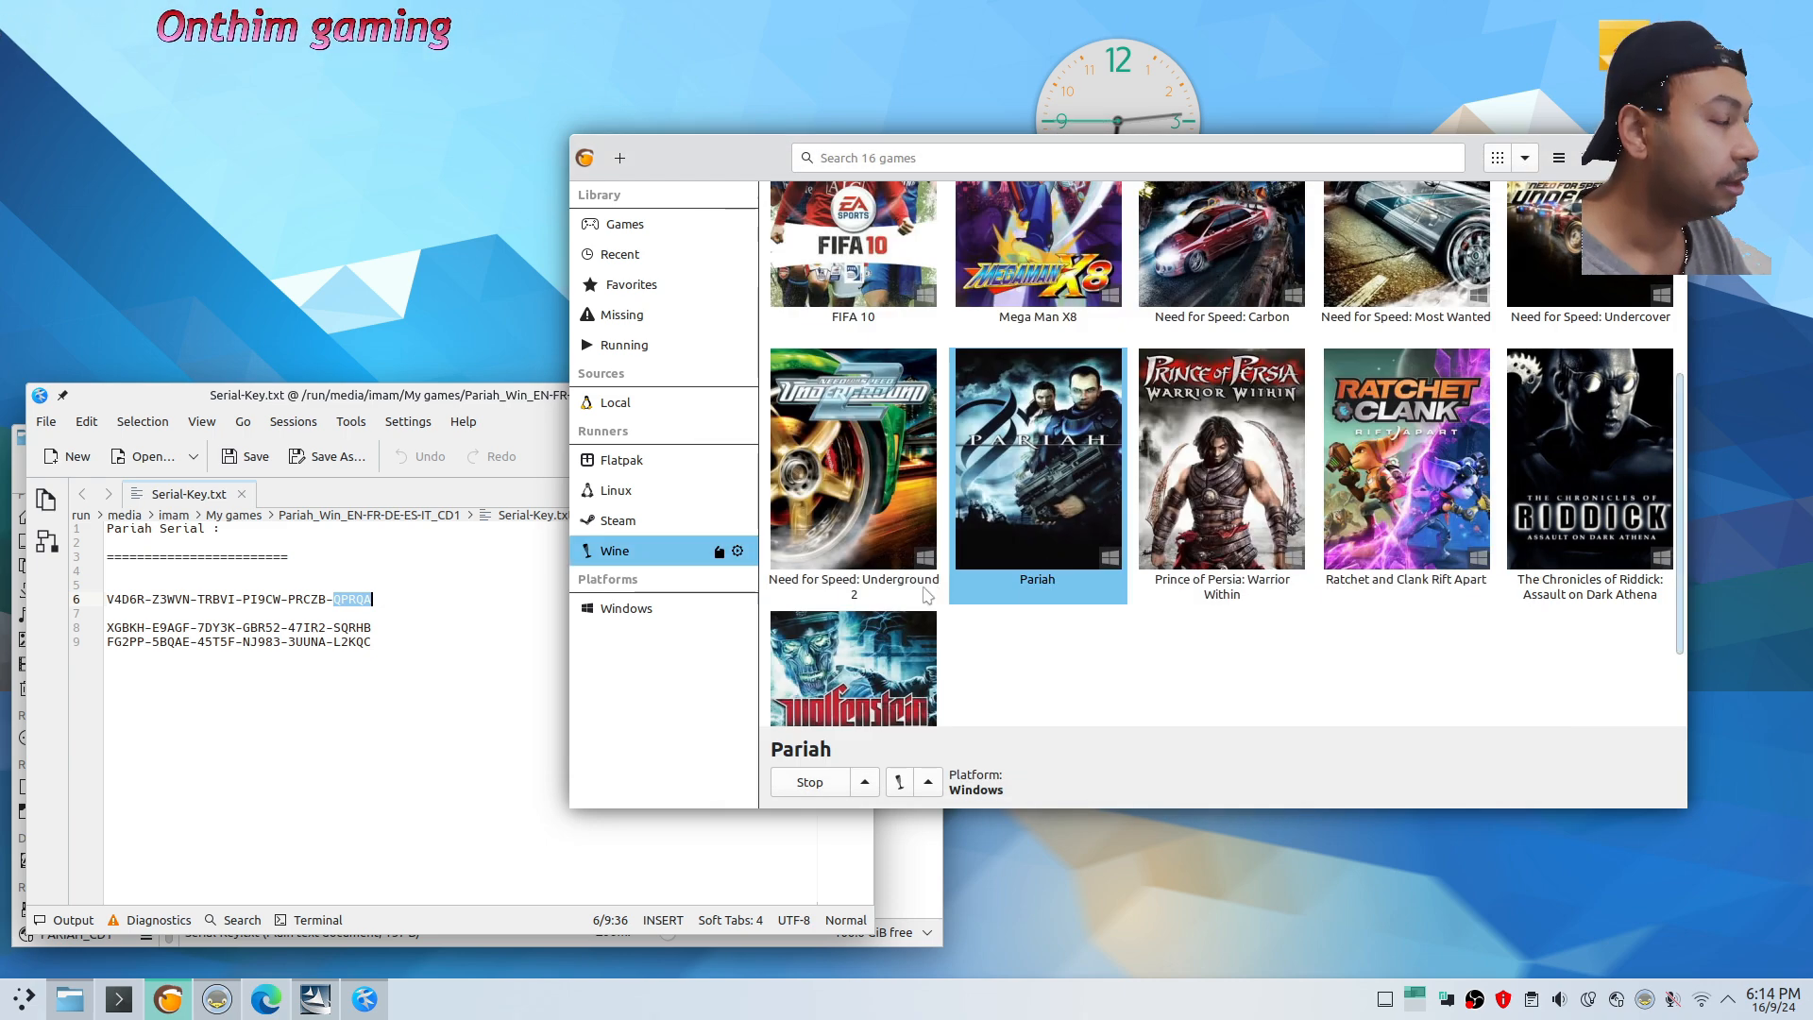
Open the copied .wine32 prefix path, enter its drive_c folder and compare it with the installer's destination folder
key("alt+space")
key("ctrl+v")
key("Return")
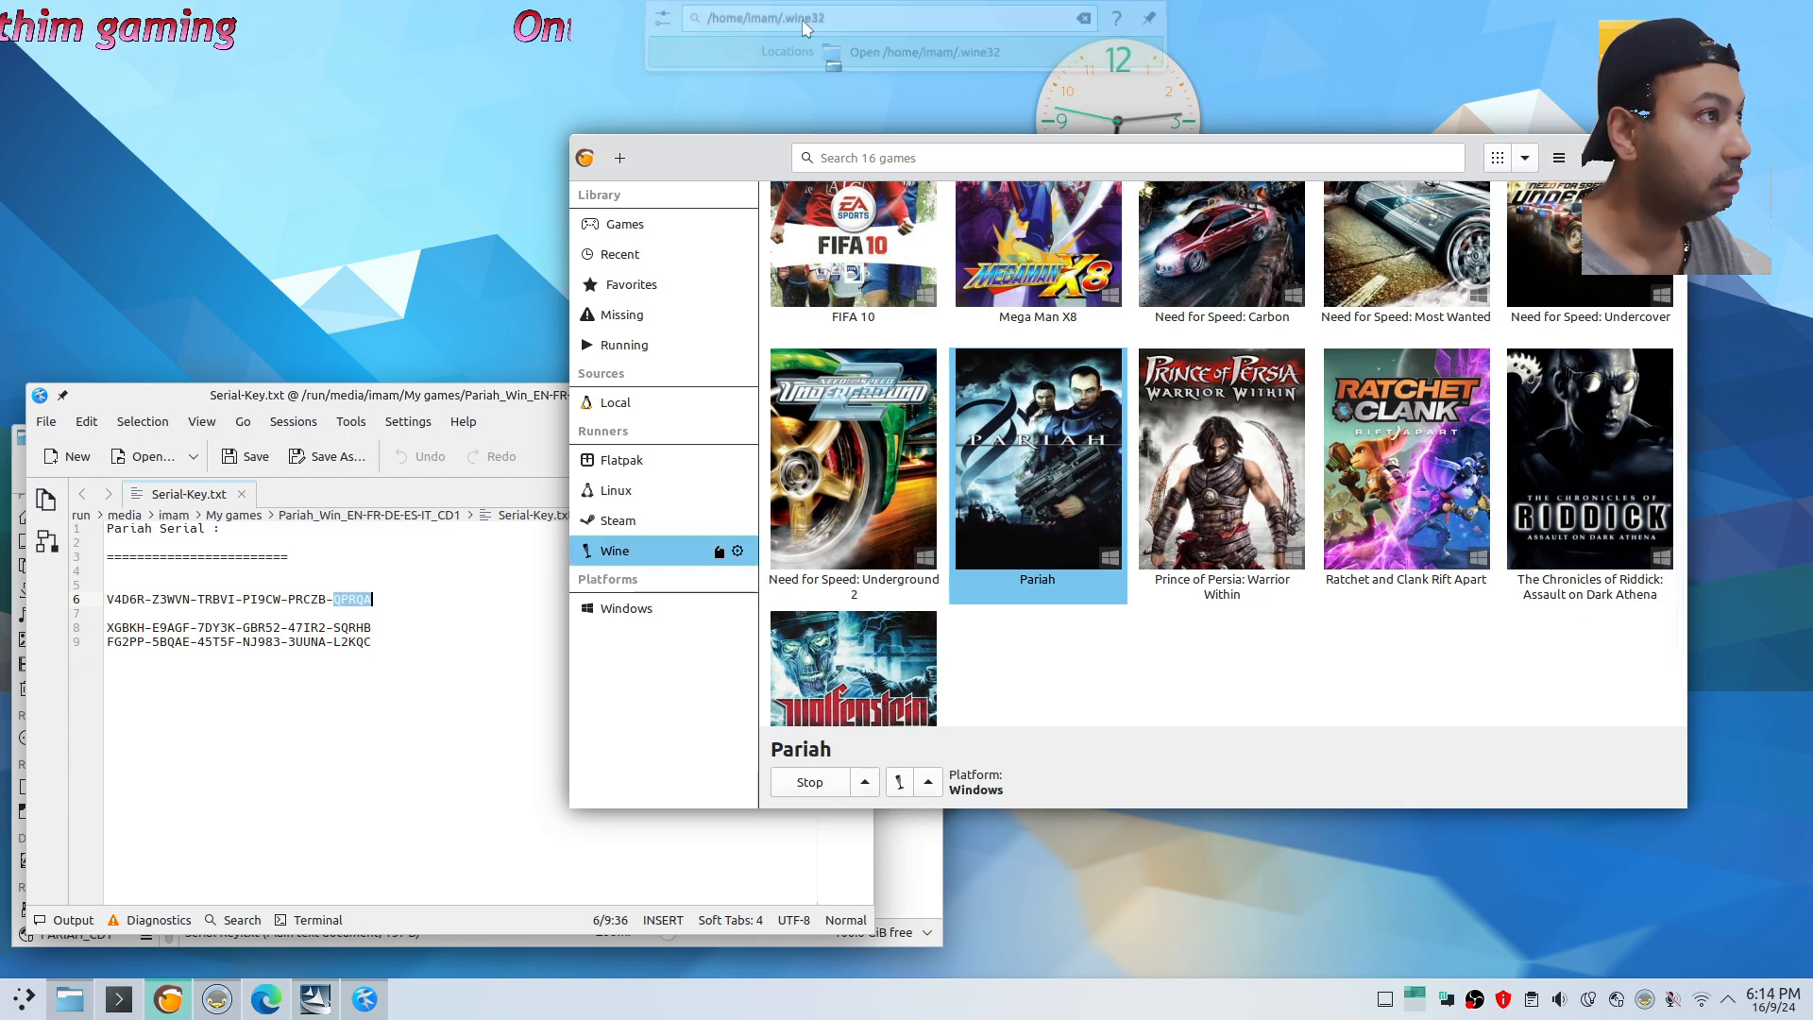
left_click(780, 410)
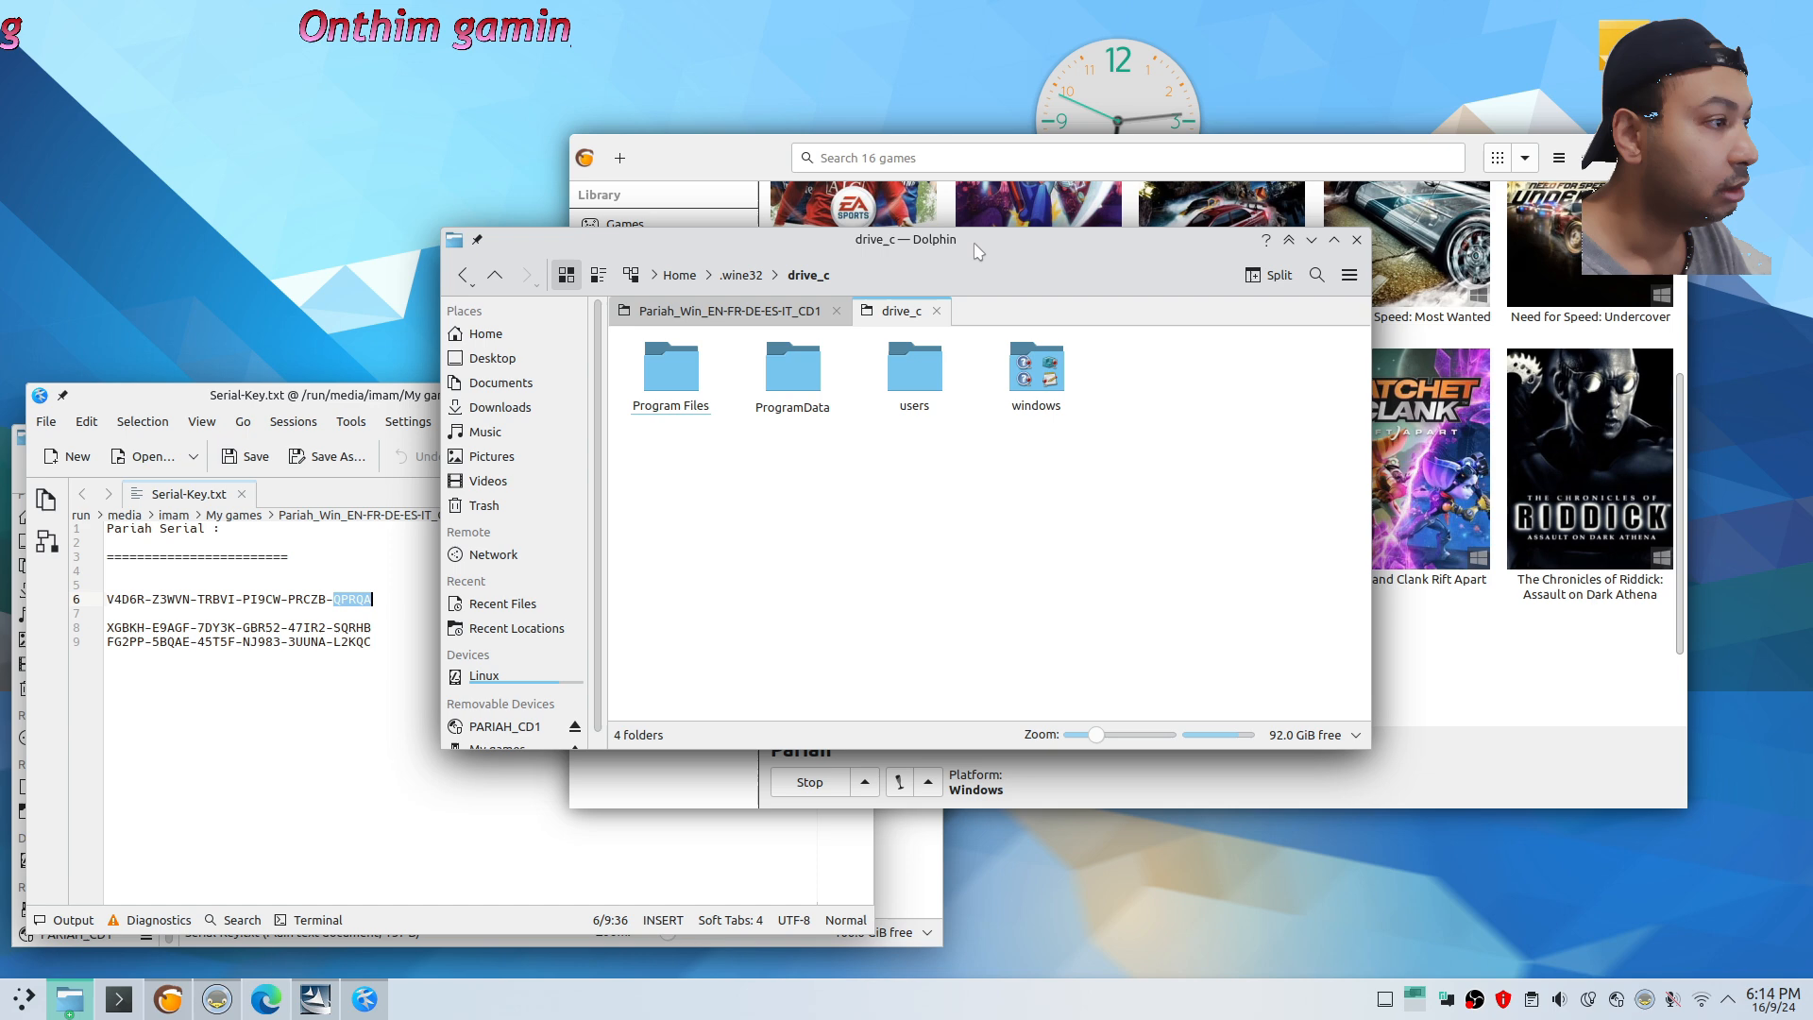
left_click_drag(976, 242, 781, 429)
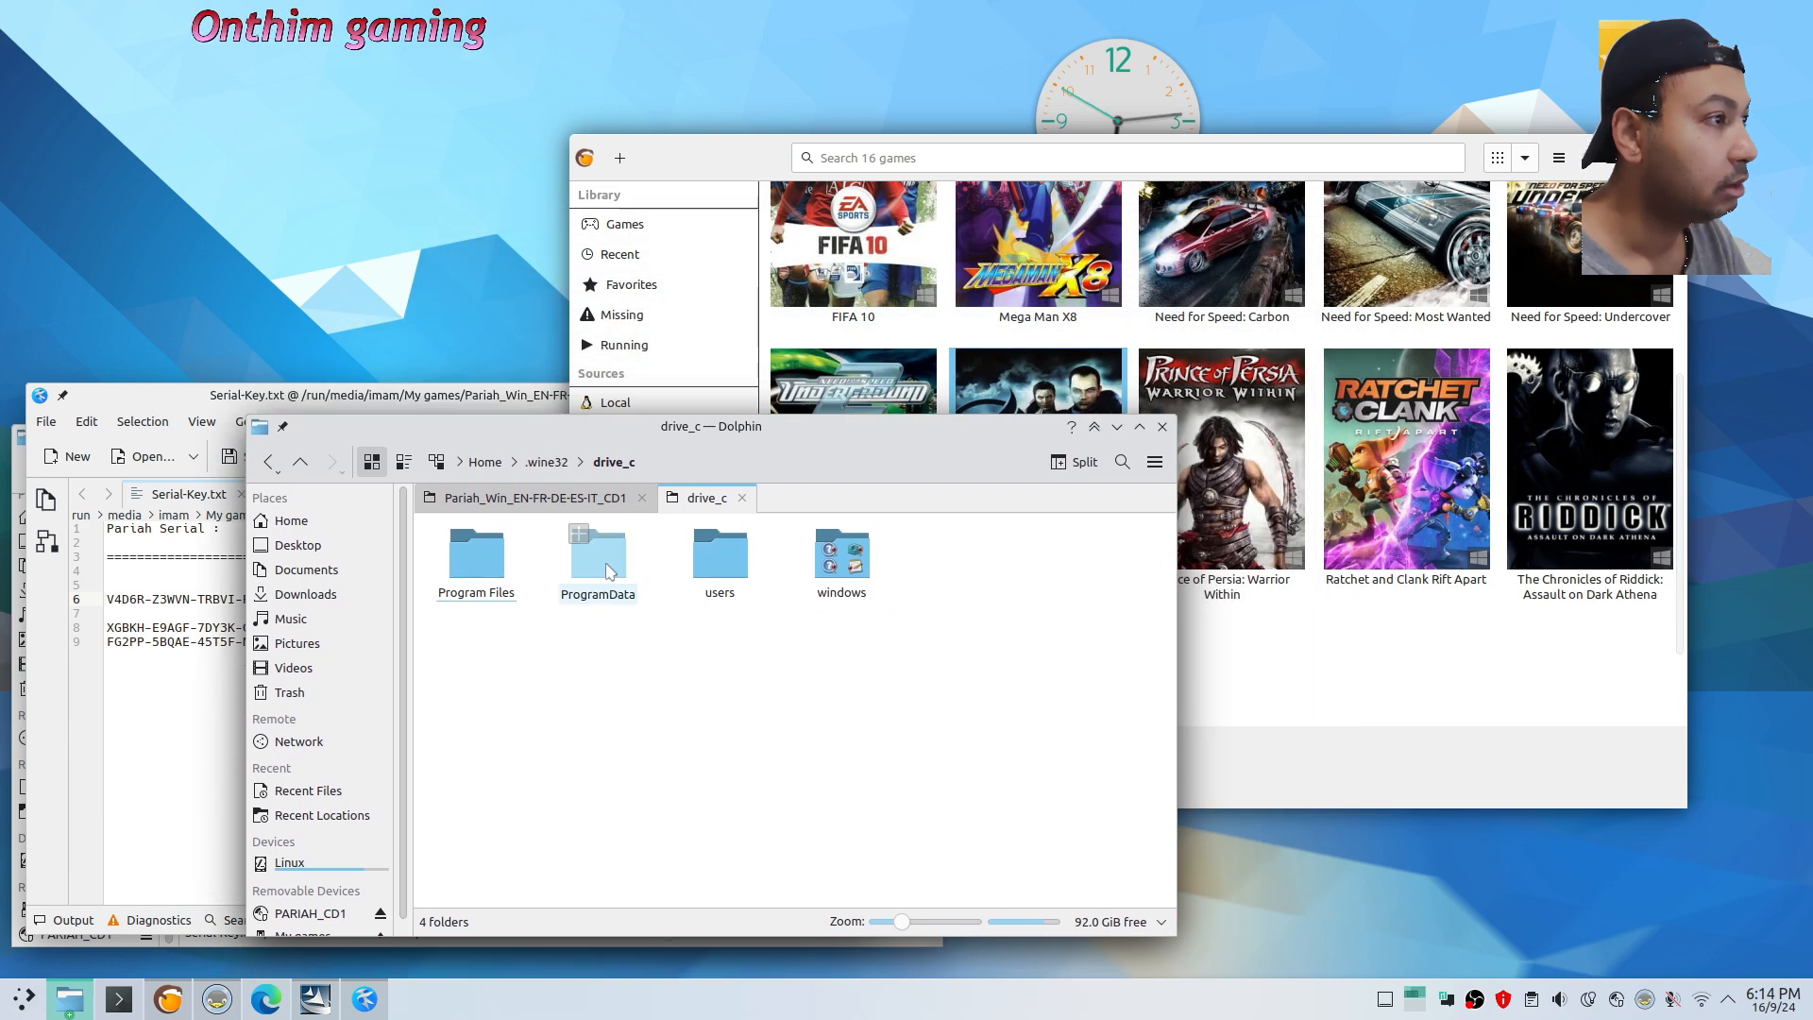
left_click(1412, 688)
left_click(315, 1001)
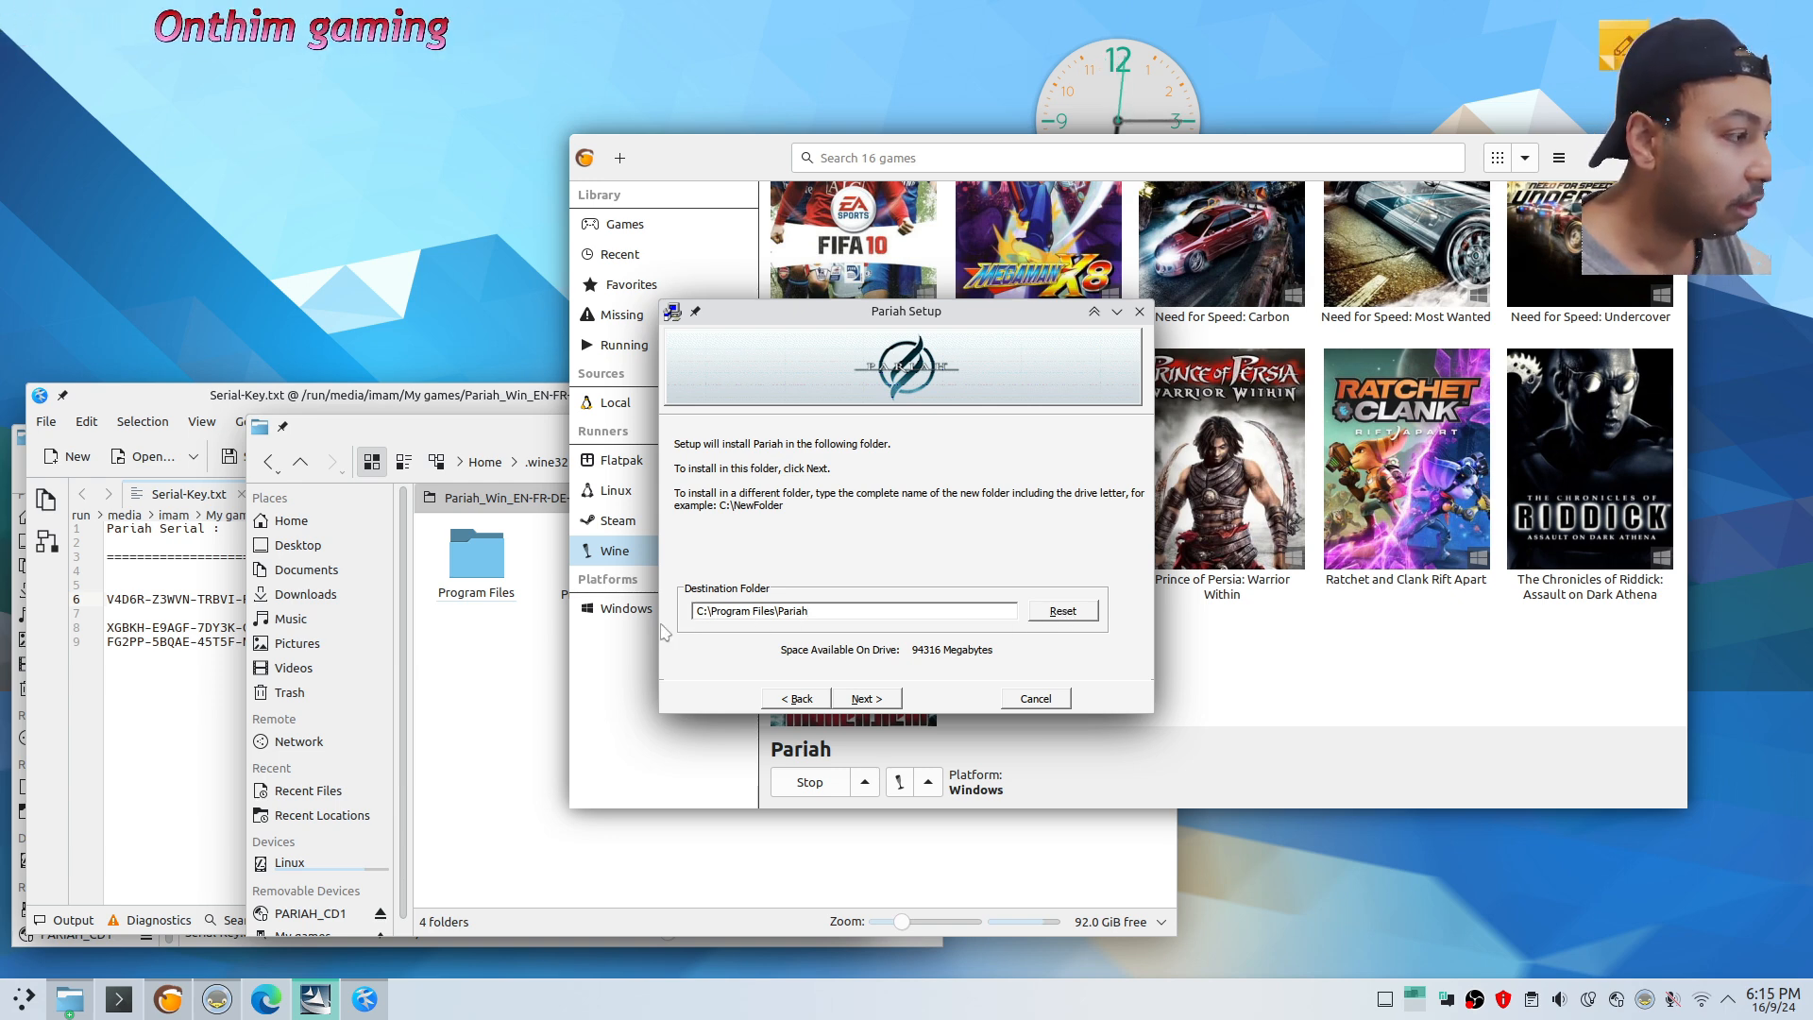
left_click(529, 652)
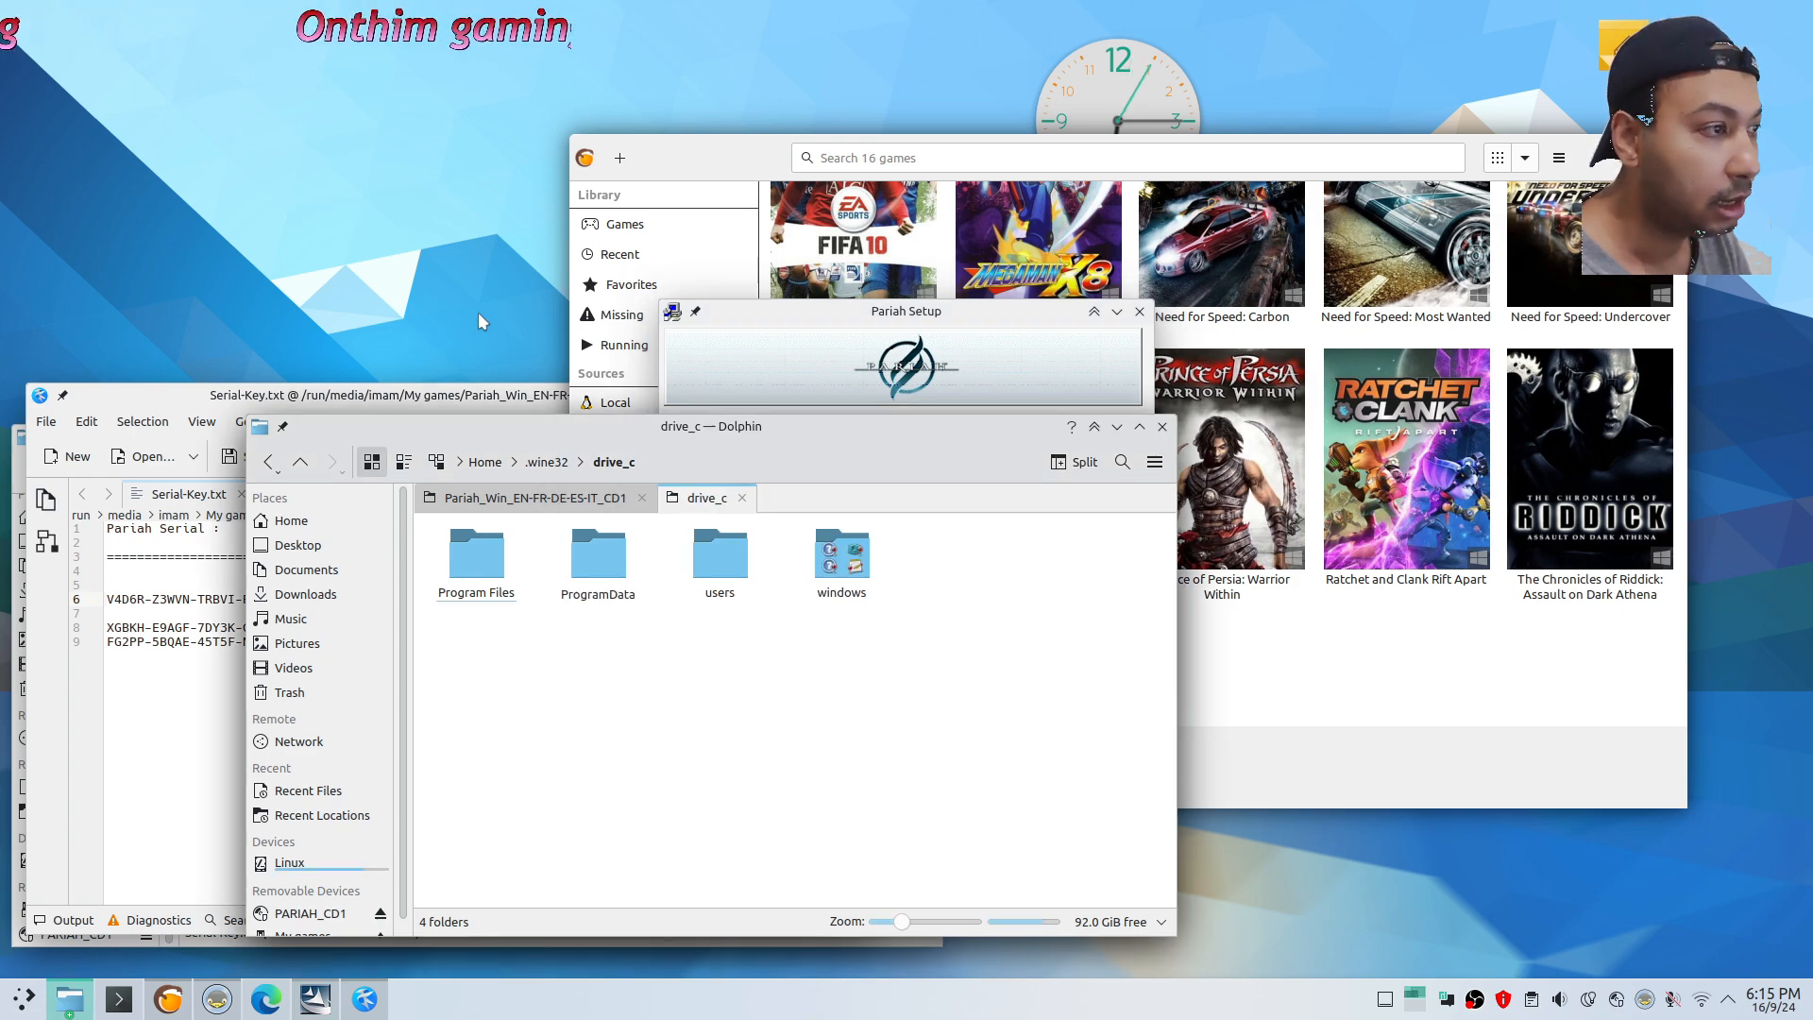
Create a new folder named Pariah in the My games folder, taking the name from the clipboard history
key("alt+space")
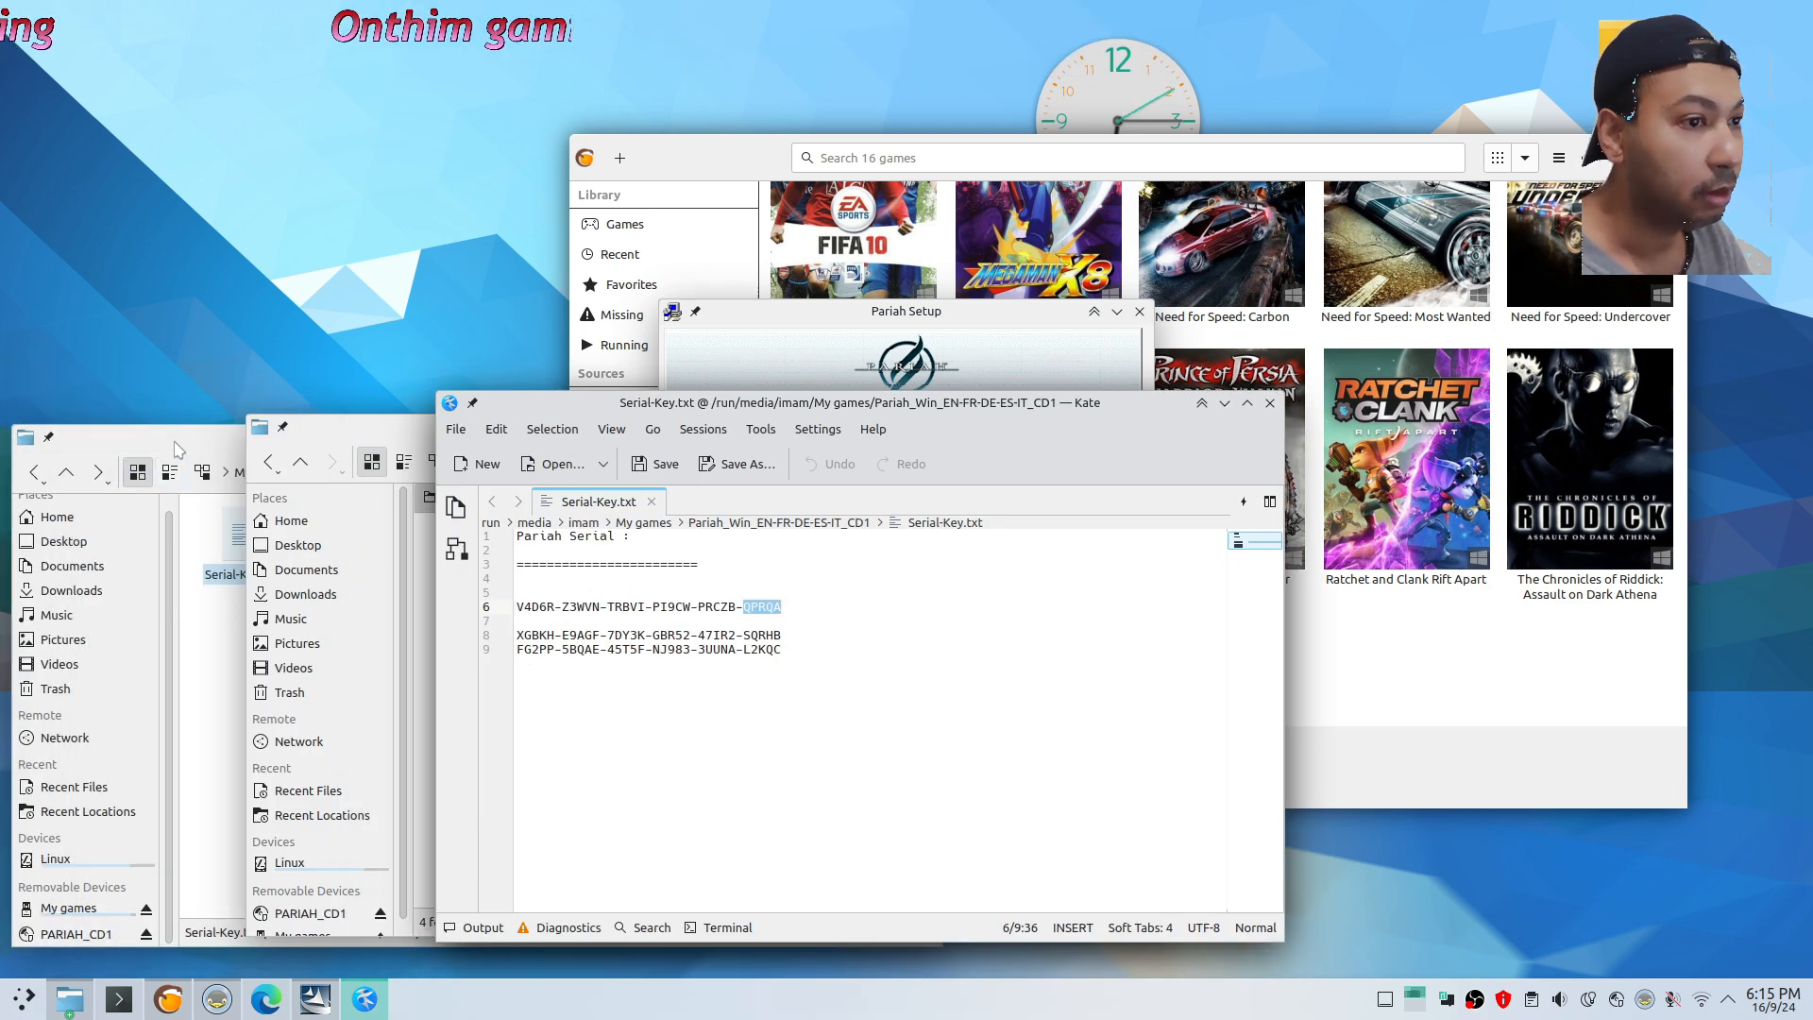
left_click(424, 488)
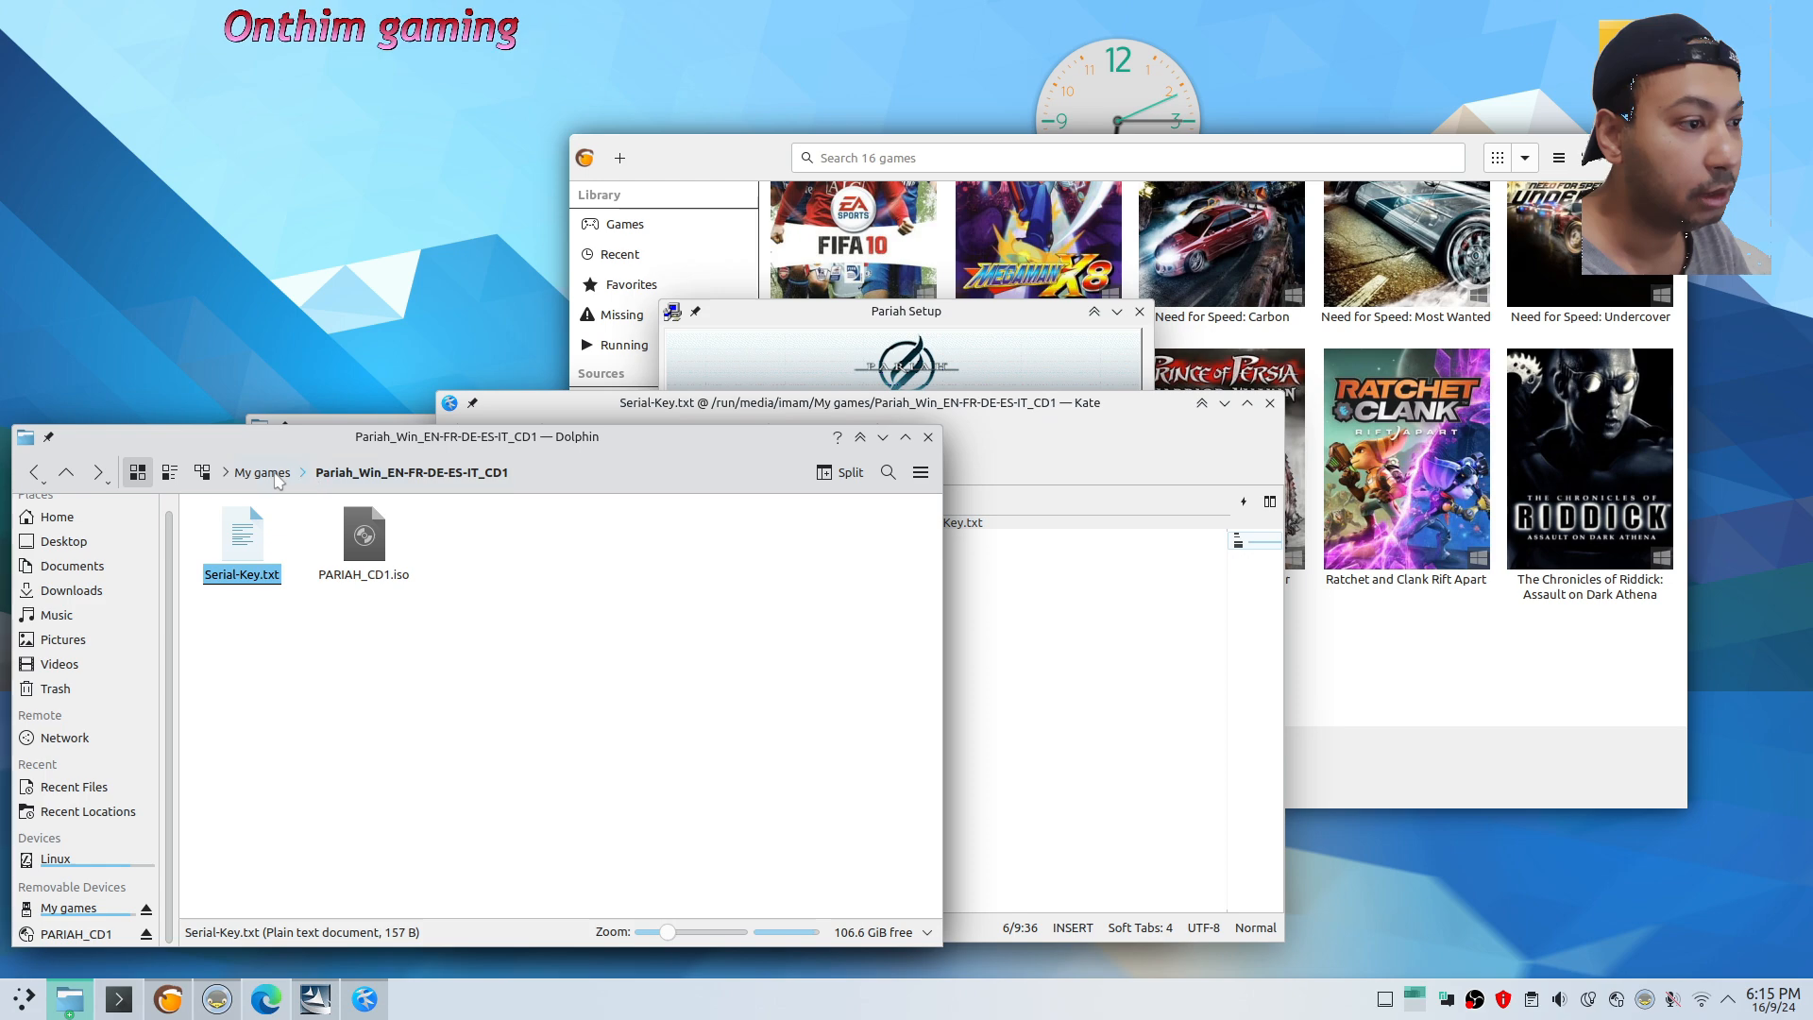
left_click(269, 472)
right_click(651, 801)
mouse_move(718, 535)
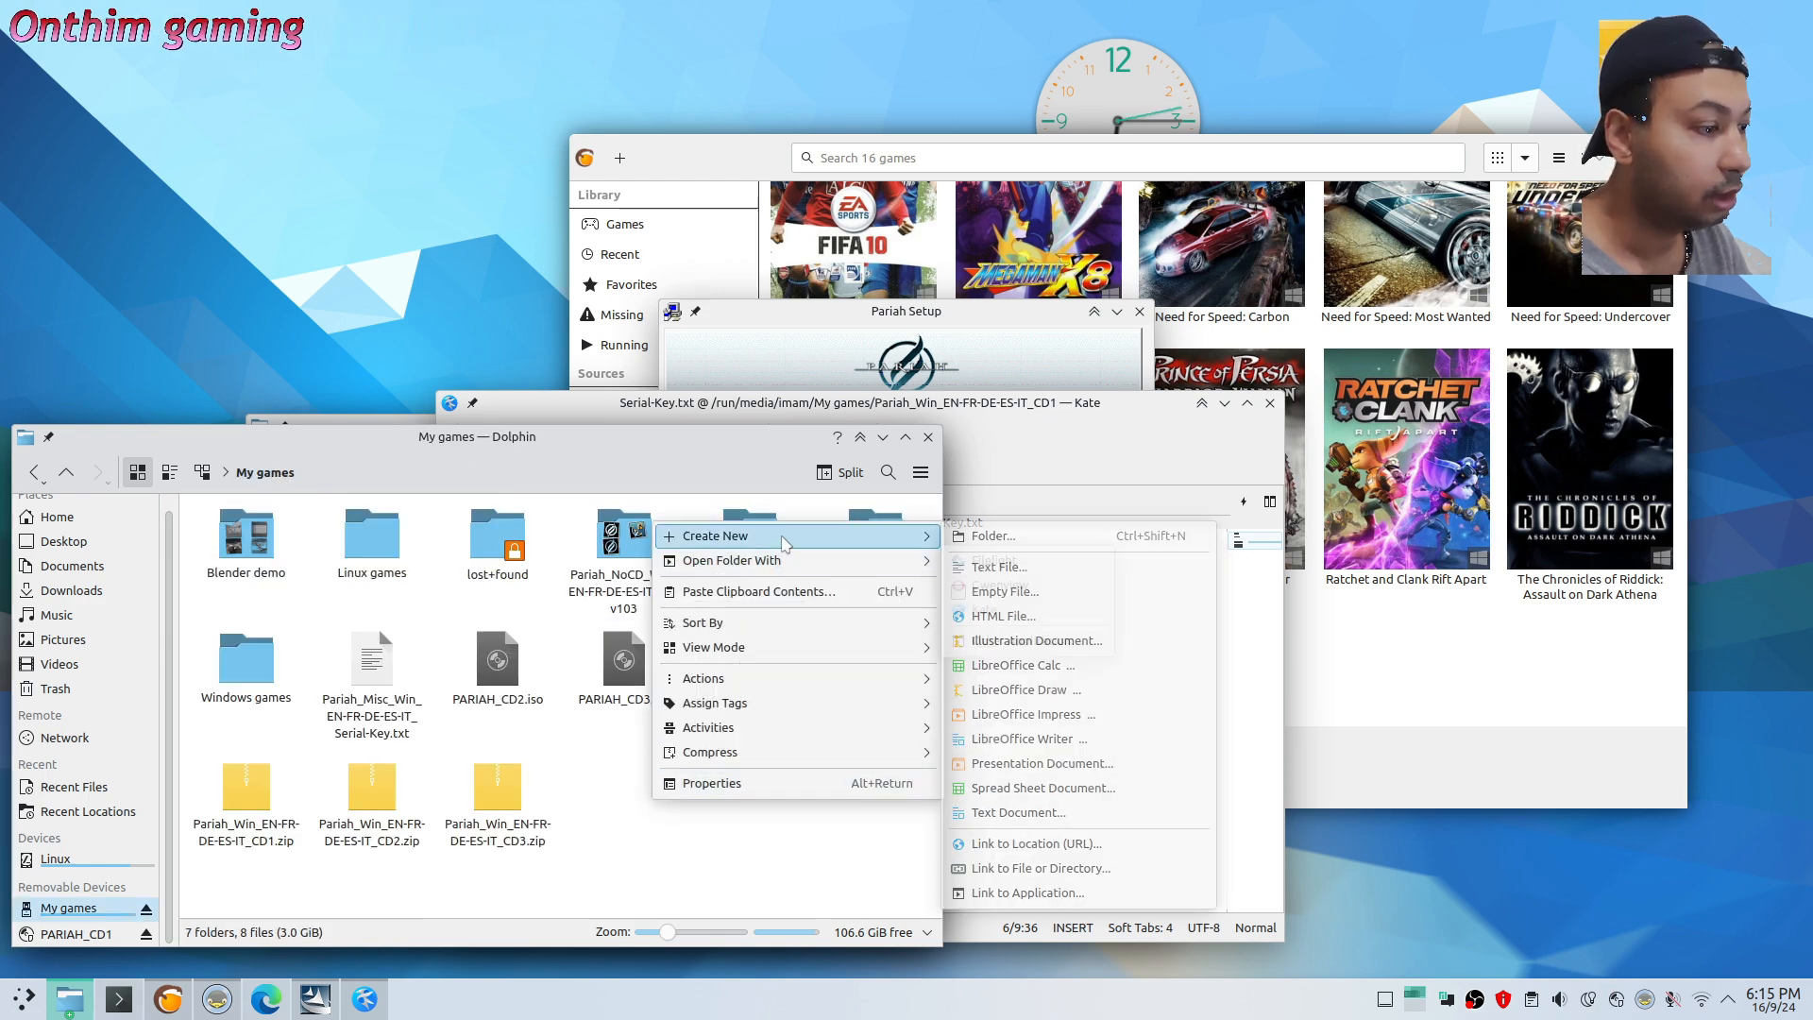
left_click(1020, 535)
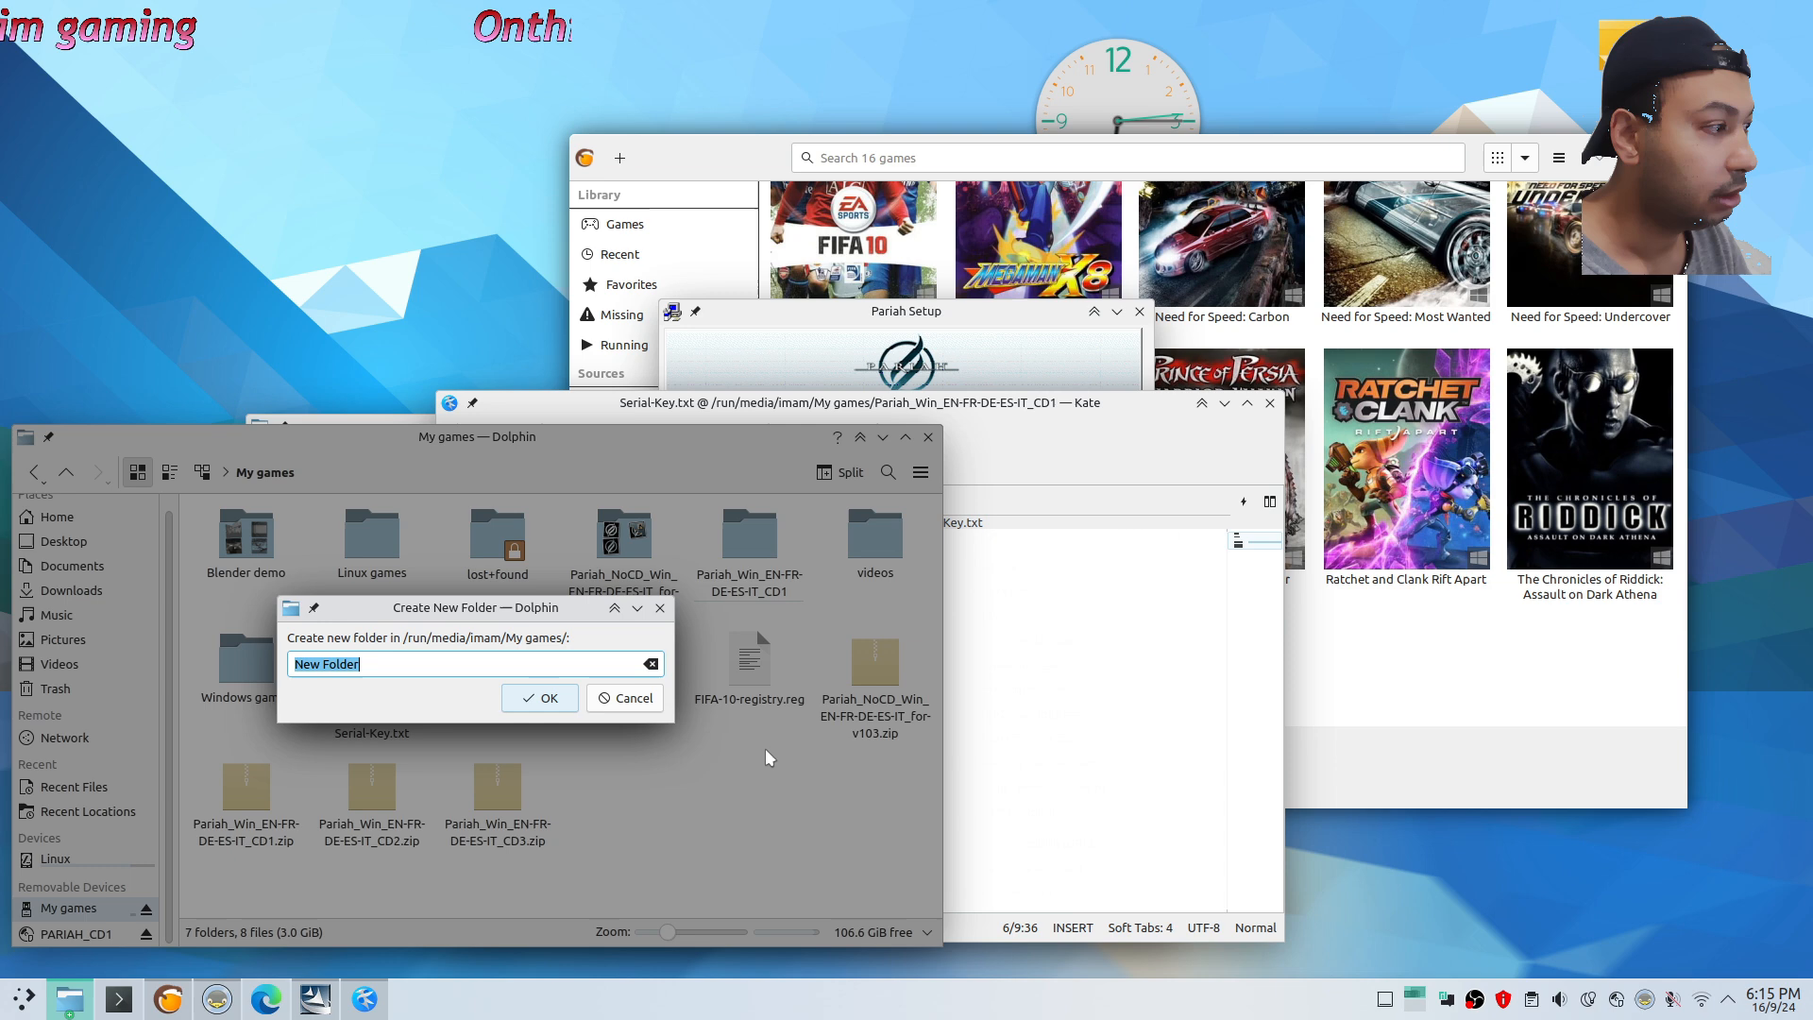
left_click(1530, 999)
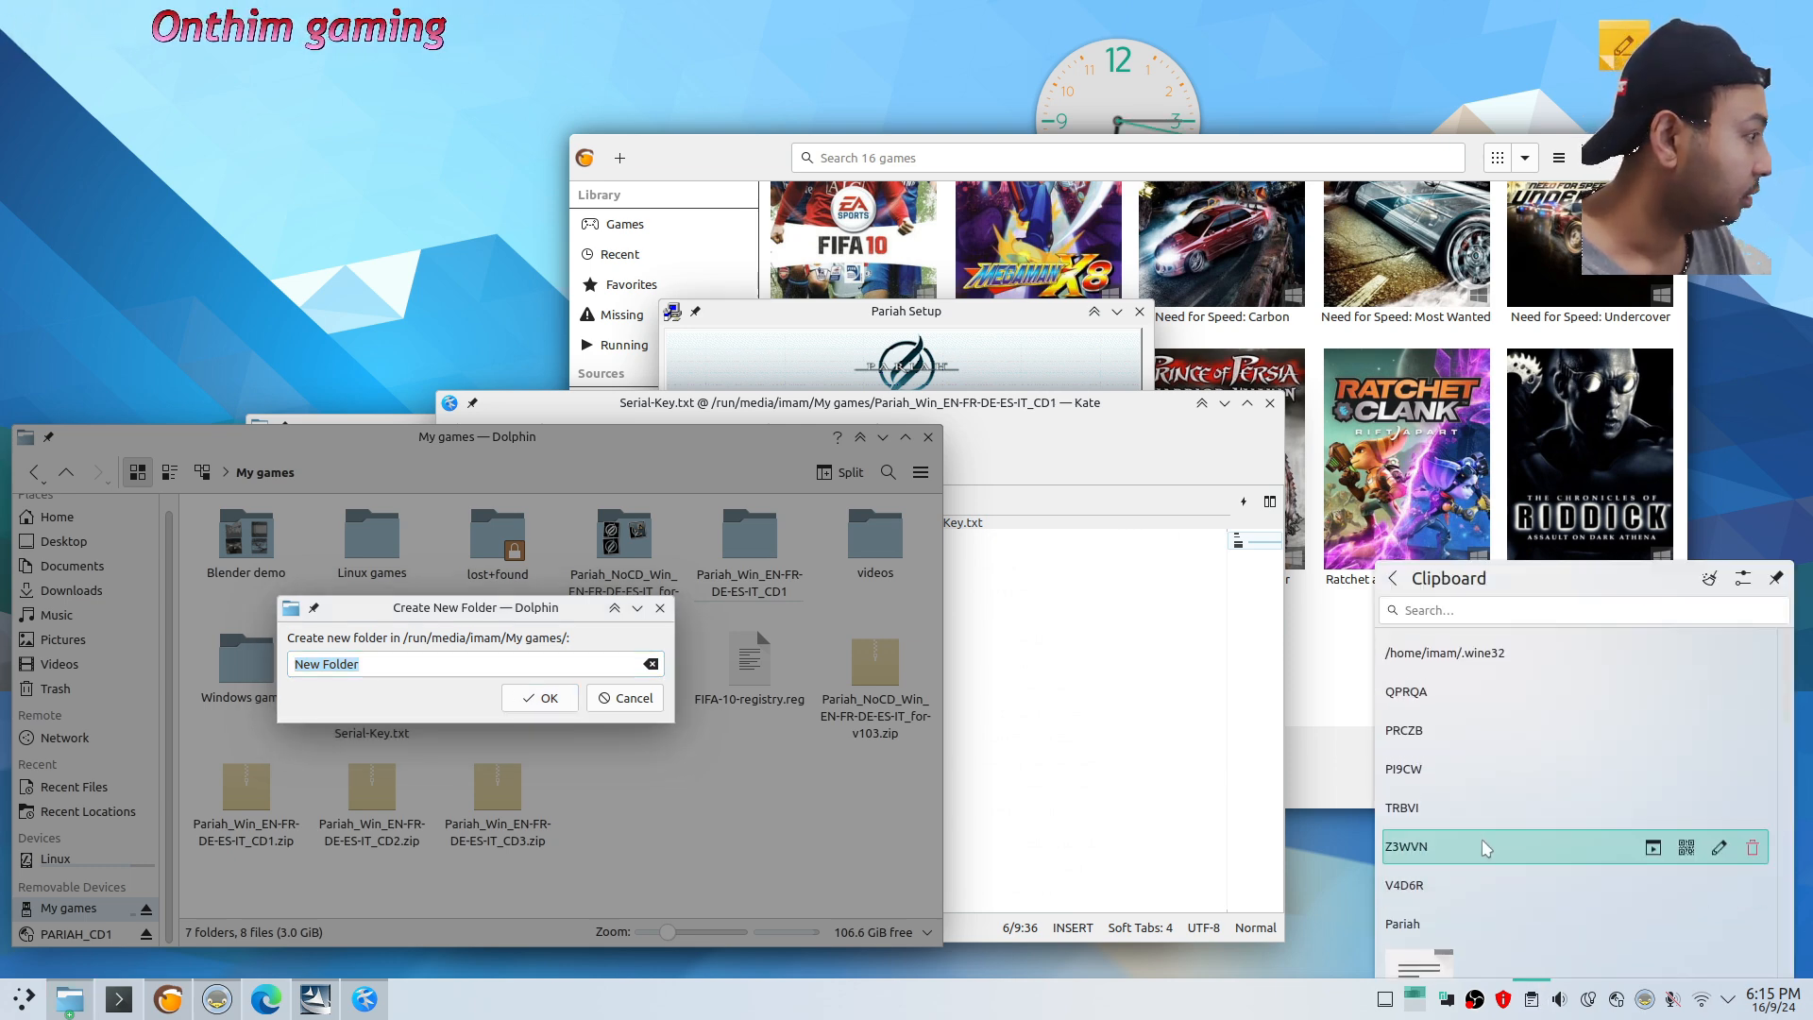
left_click(1402, 924)
type("Pariah")
left_click(536, 698)
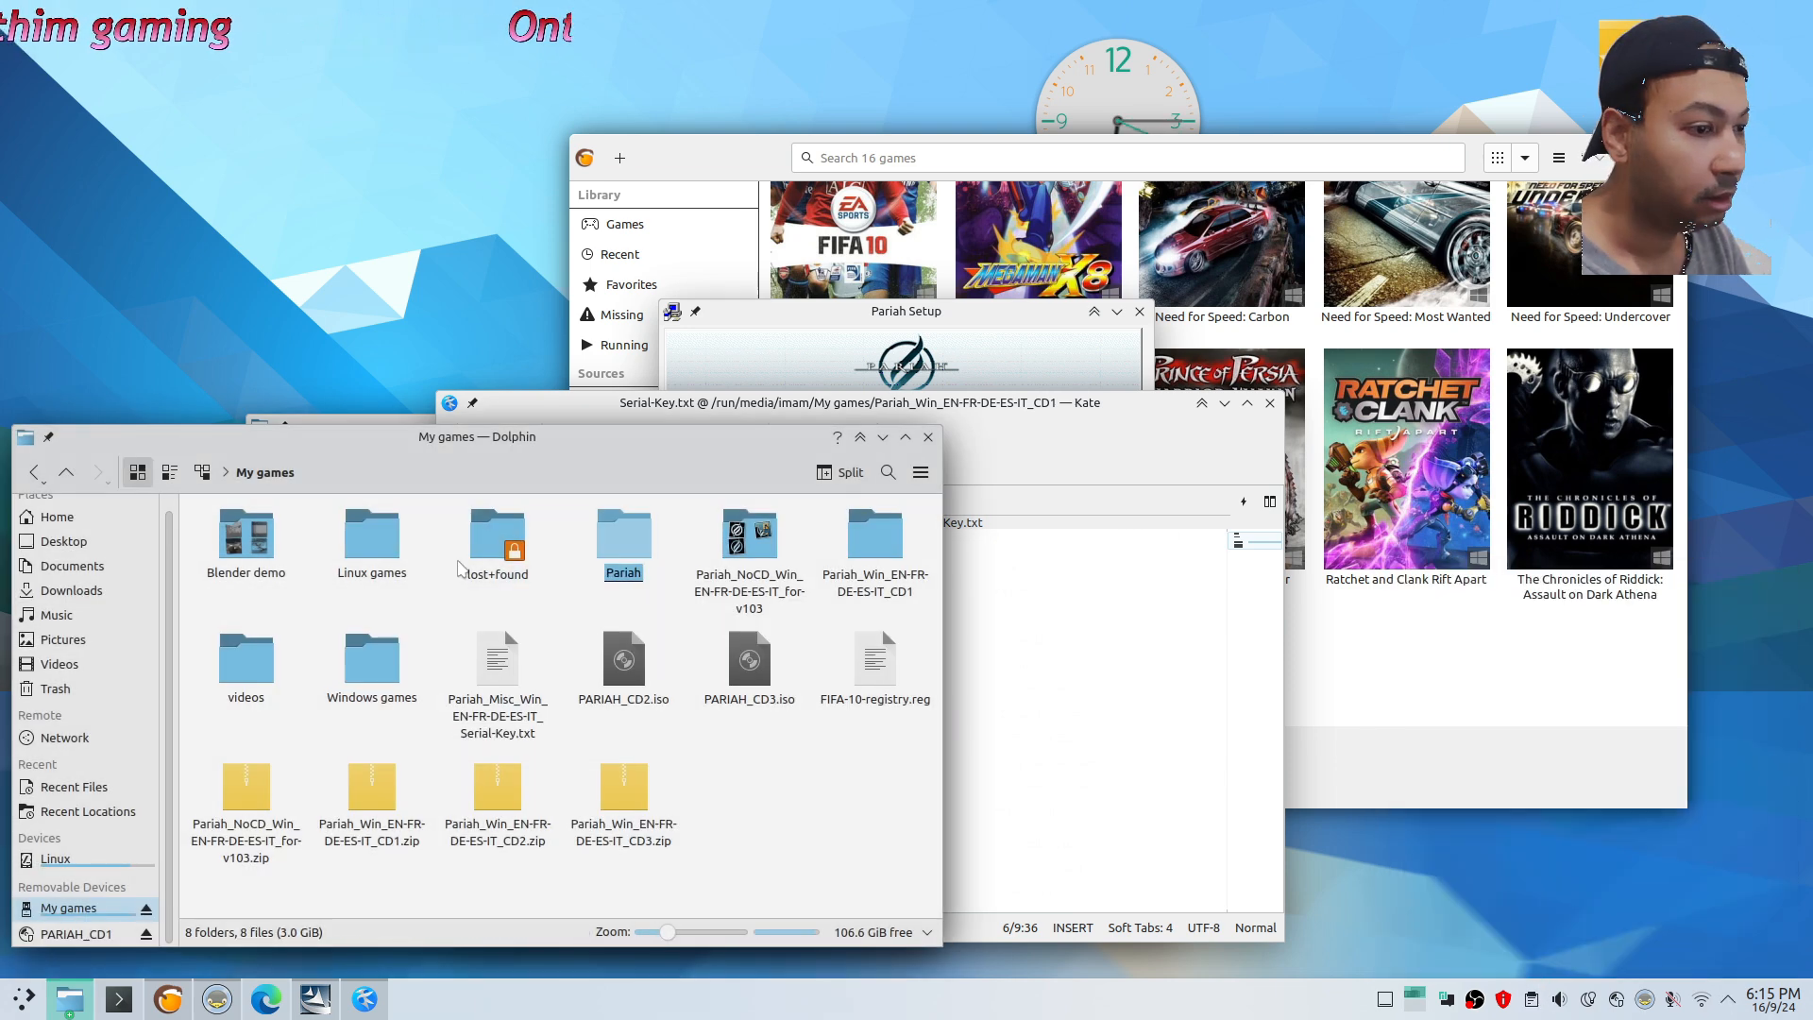
Open the new Pariah folder, copy its full path and replace the installer's destination folder with it
double_click(623, 543)
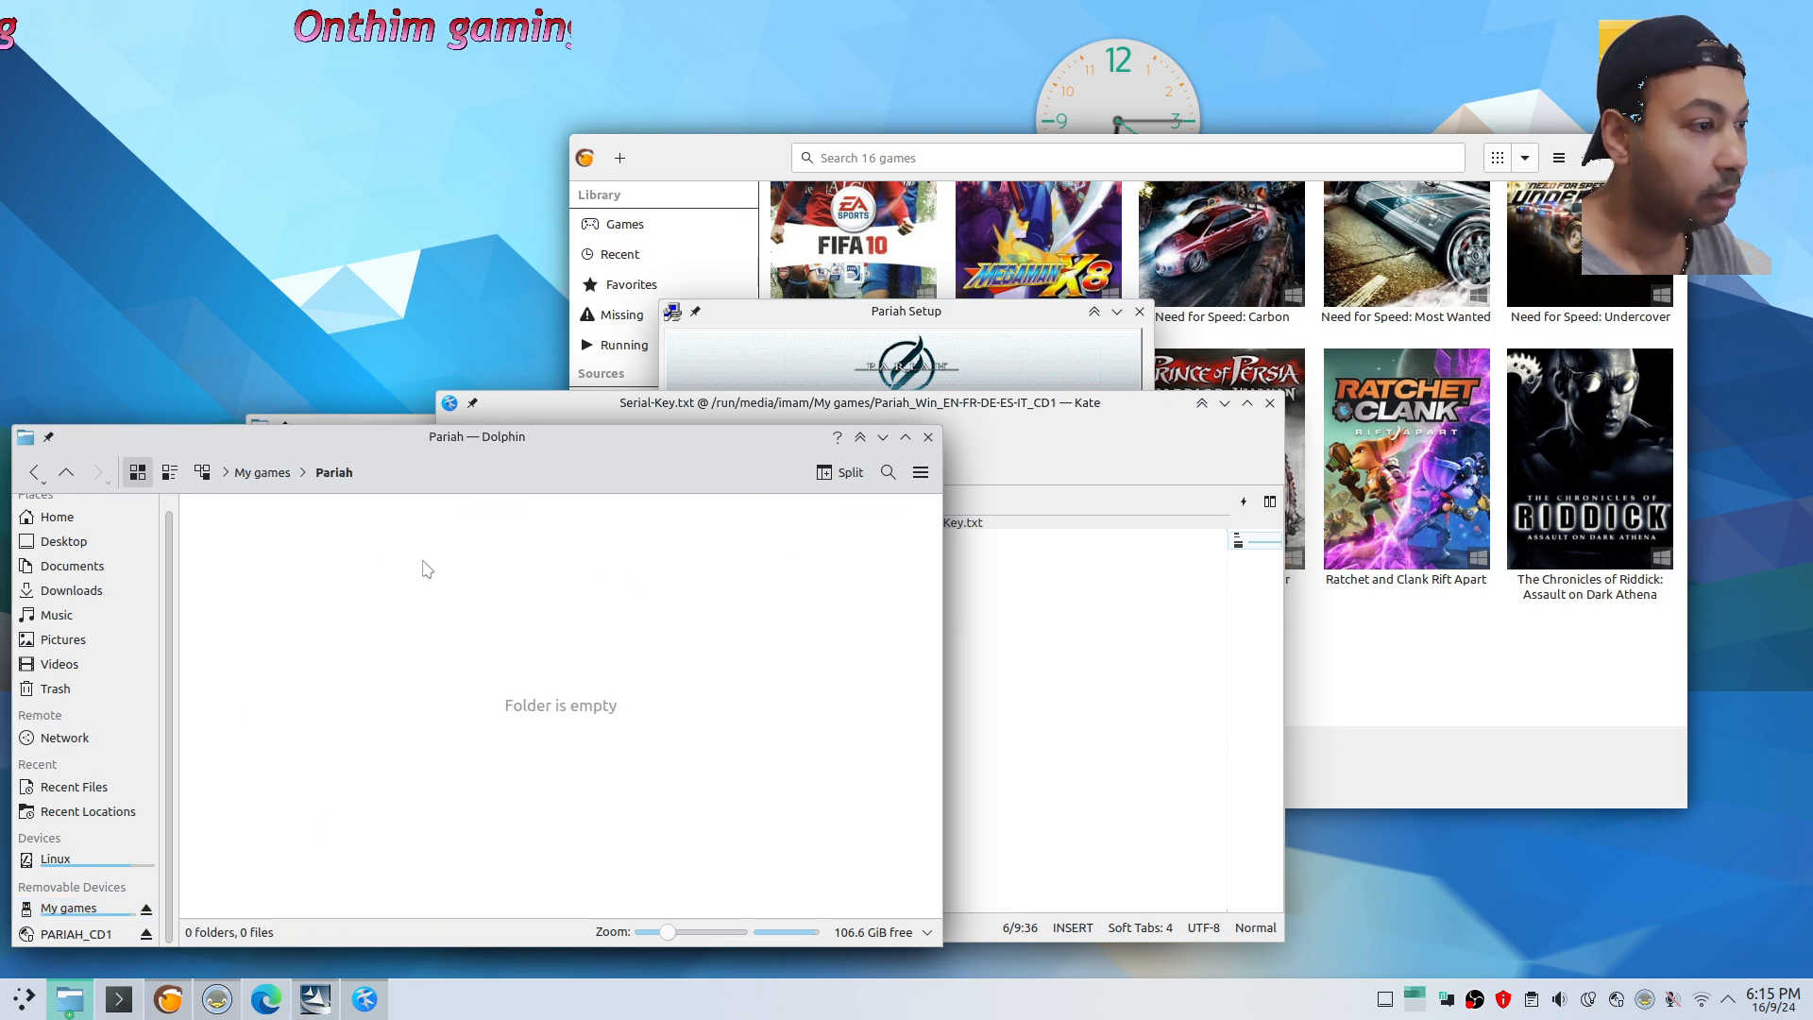
left_click(424, 471)
key("ctrl+c")
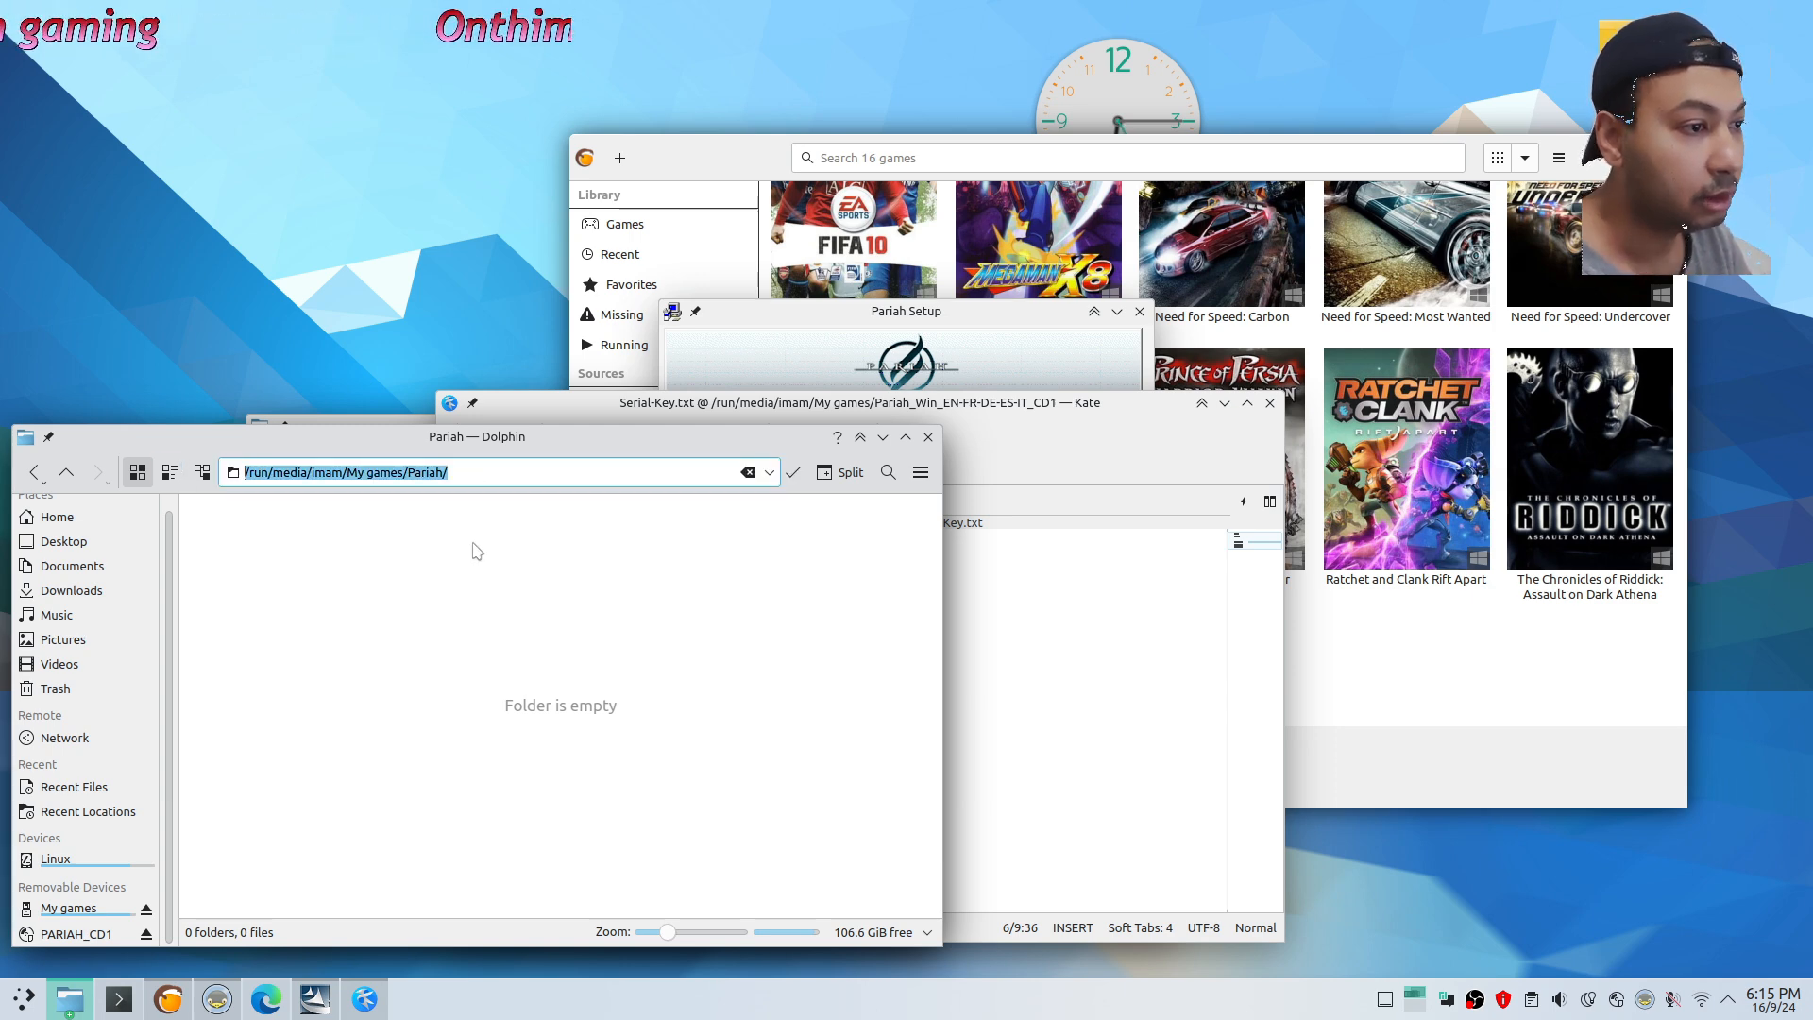
left_click(1030, 340)
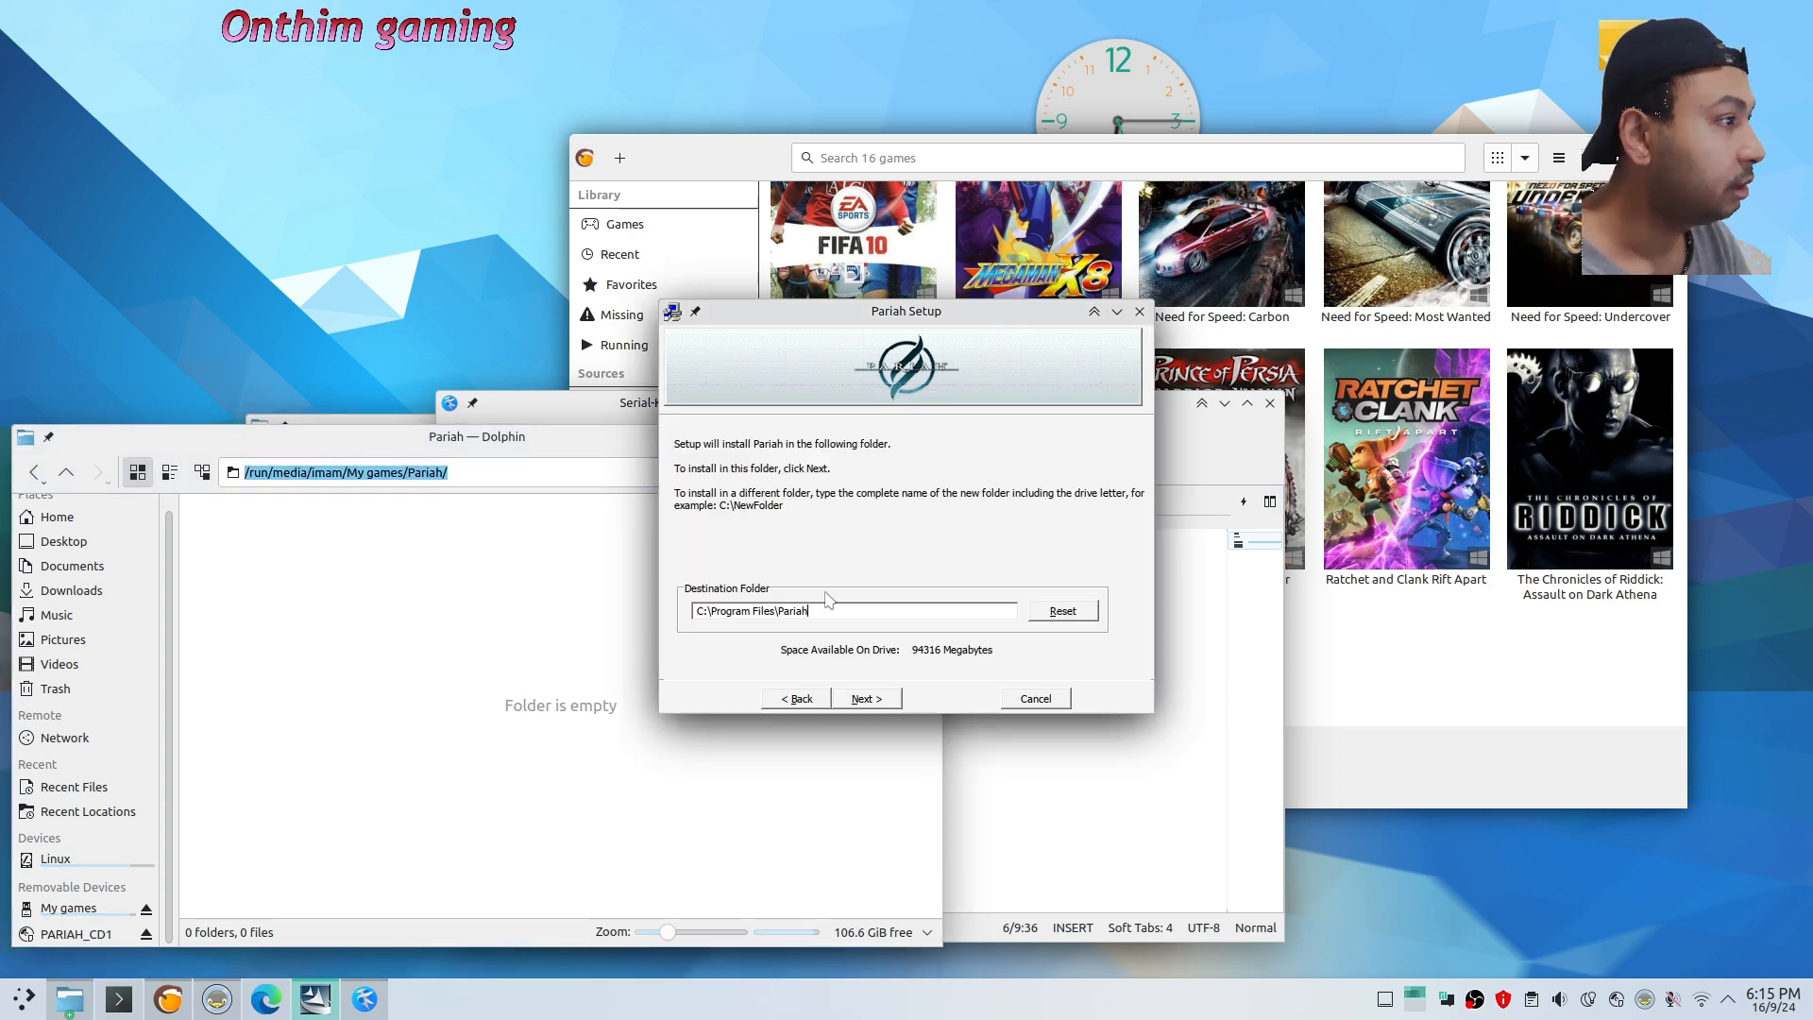
left_click_drag(848, 612, 682, 597)
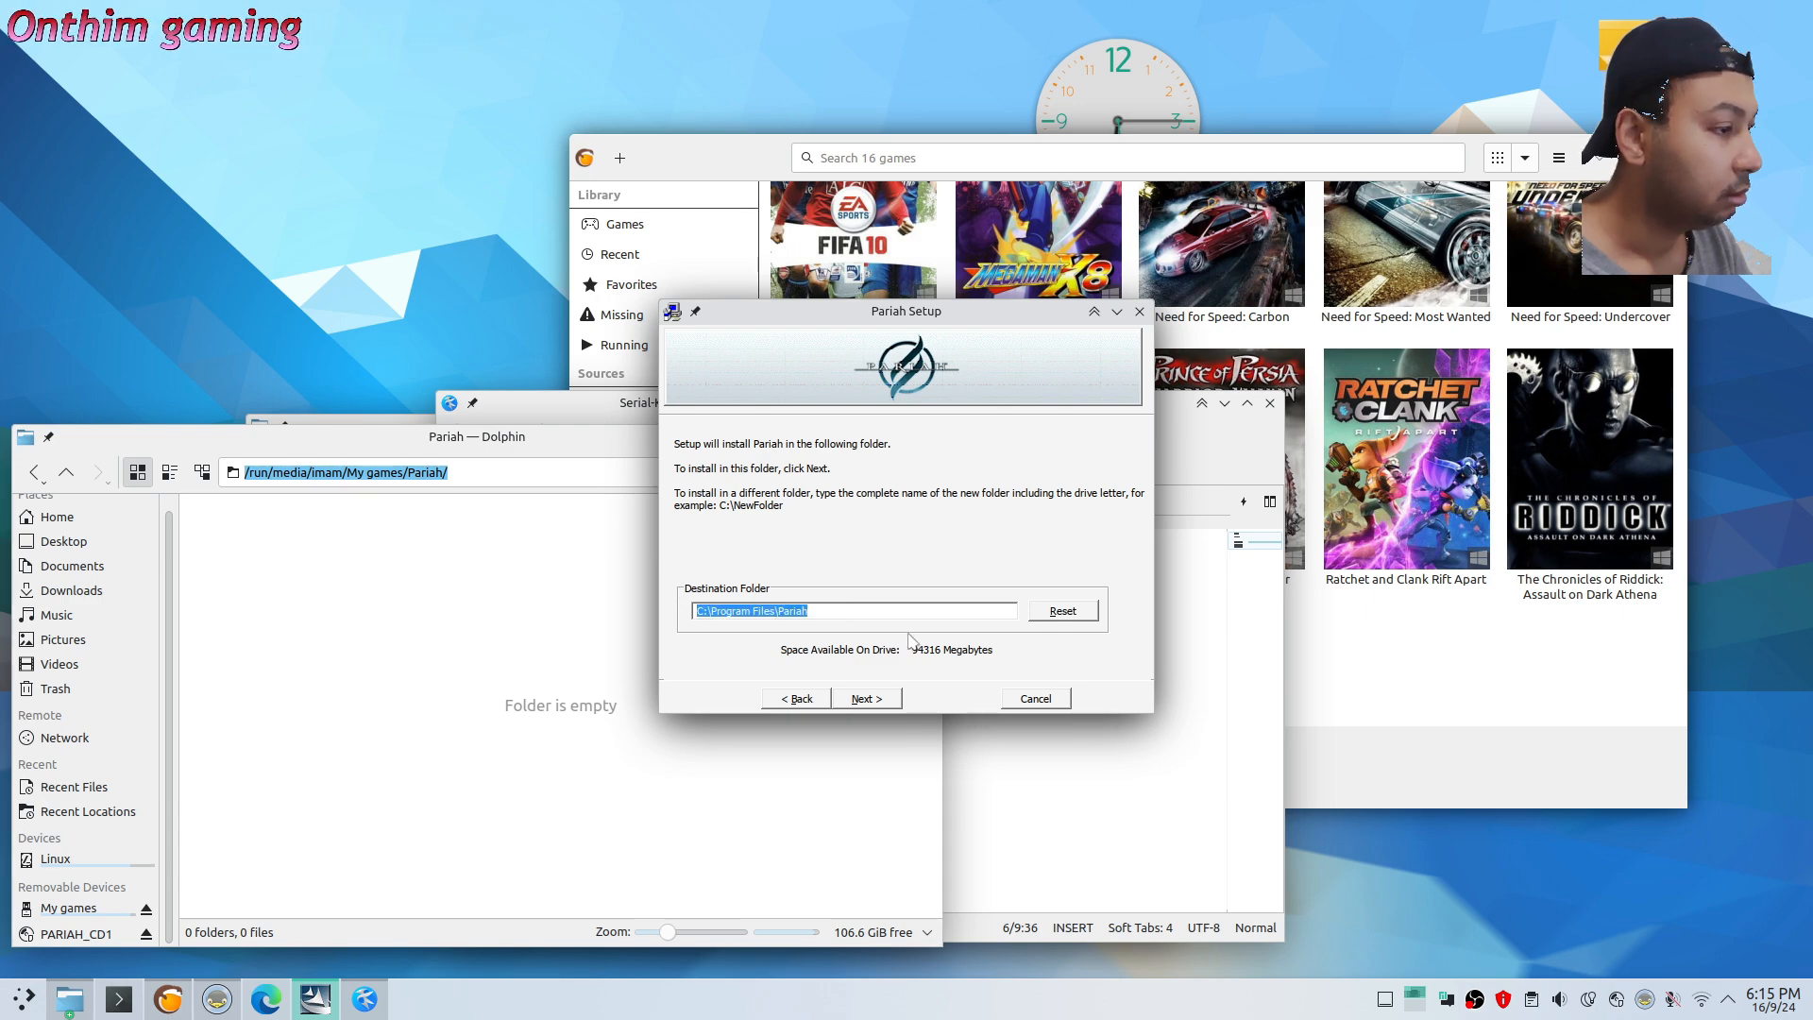
key("ctrl+v")
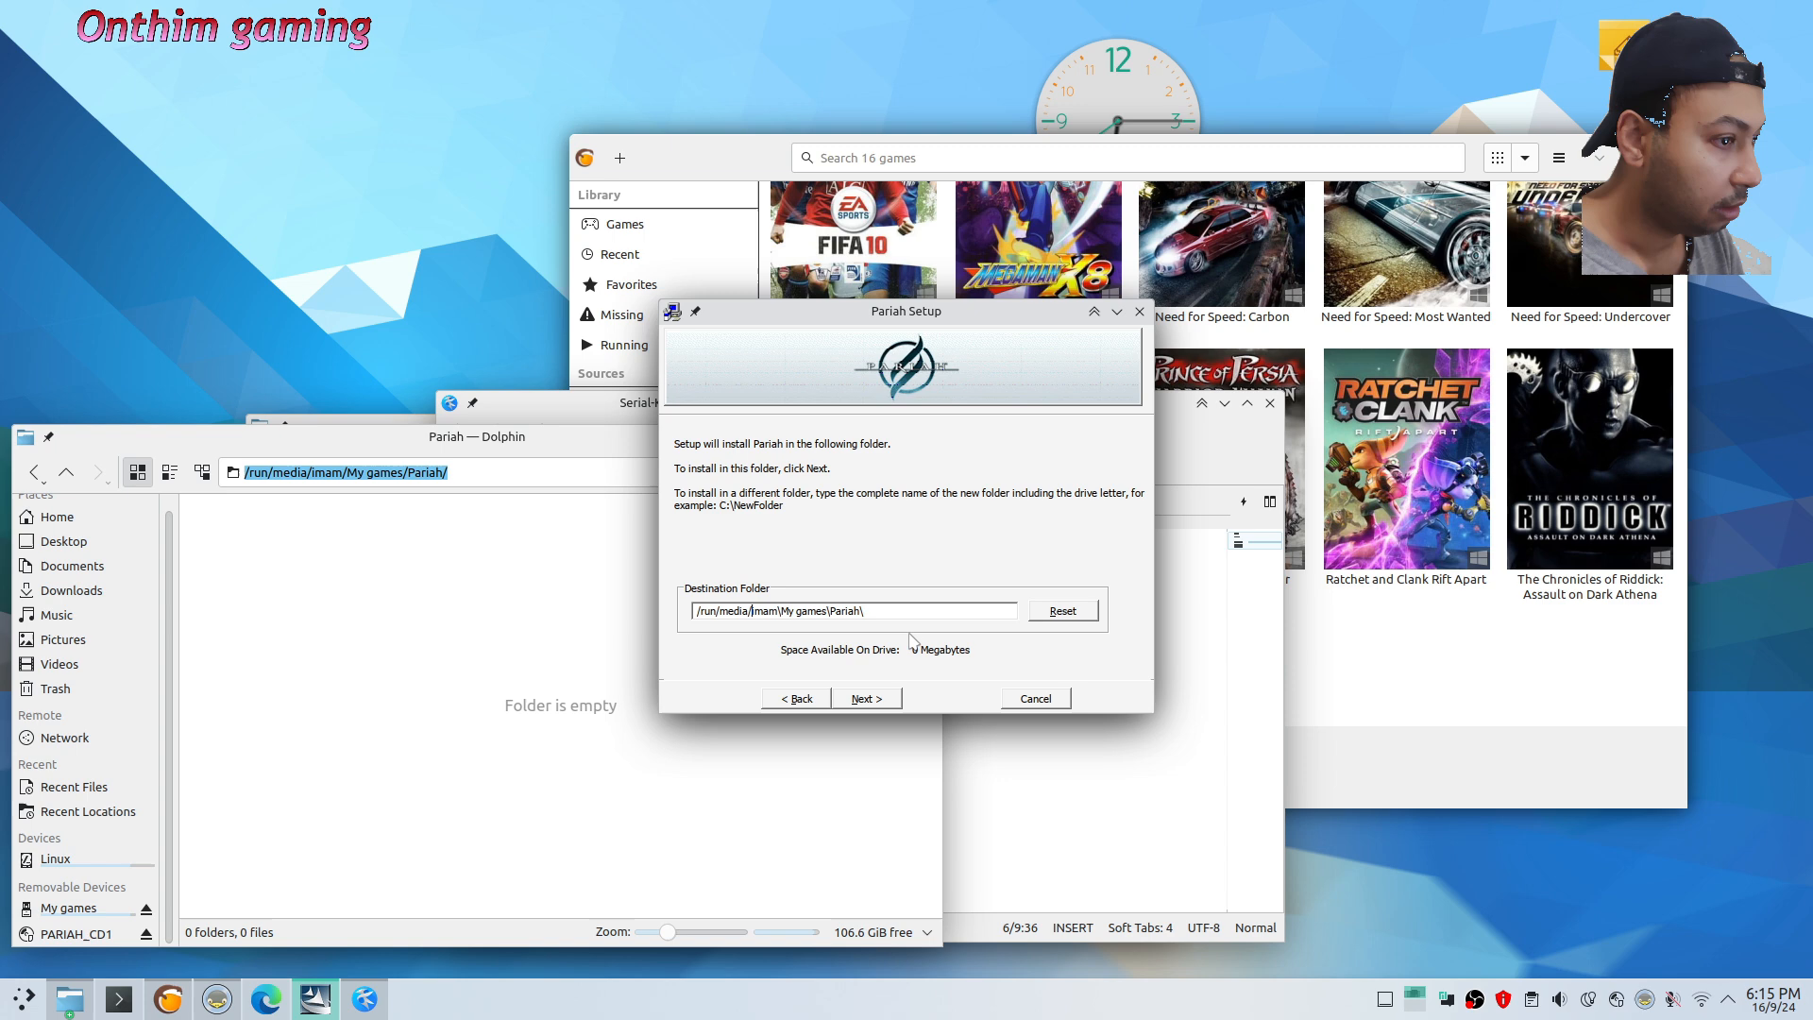
Convert the destination path to Windows format by replacing its forward slashes with backslashes and prefixing the drive Z:
key("BackSpace")
type("\\")
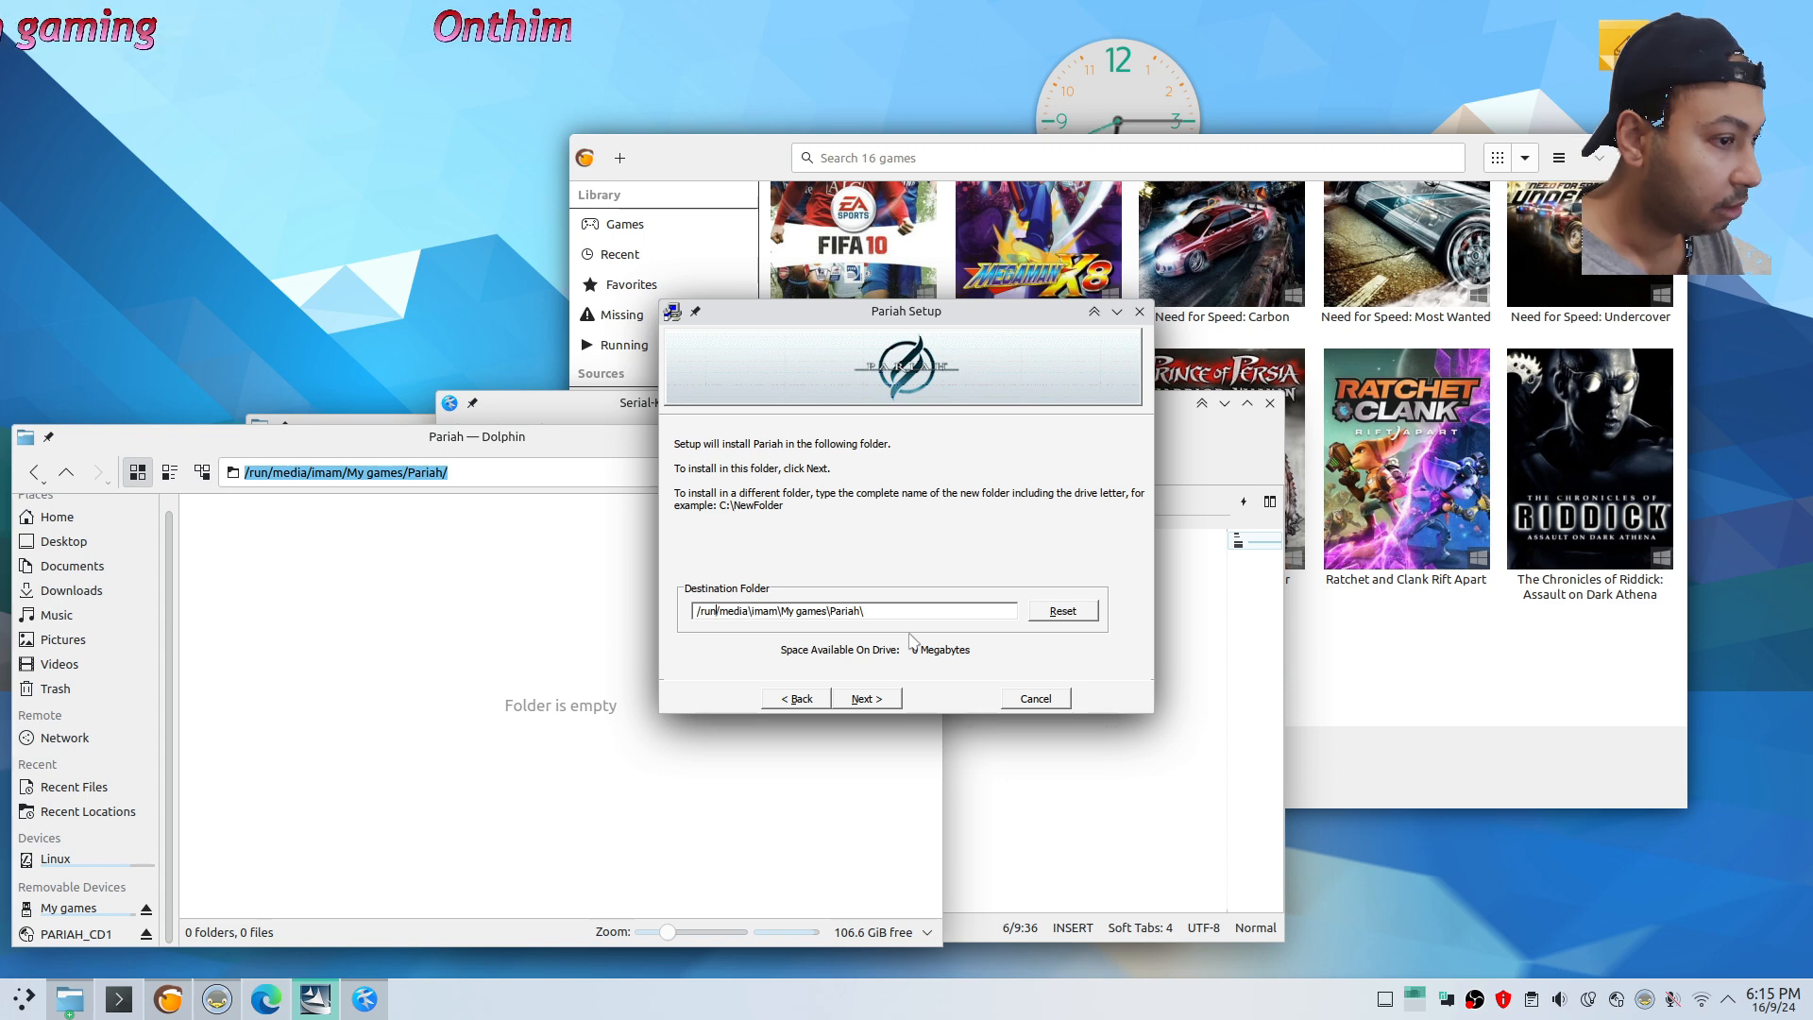
key("BackSpace")
type("\\")
key("BackSpace")
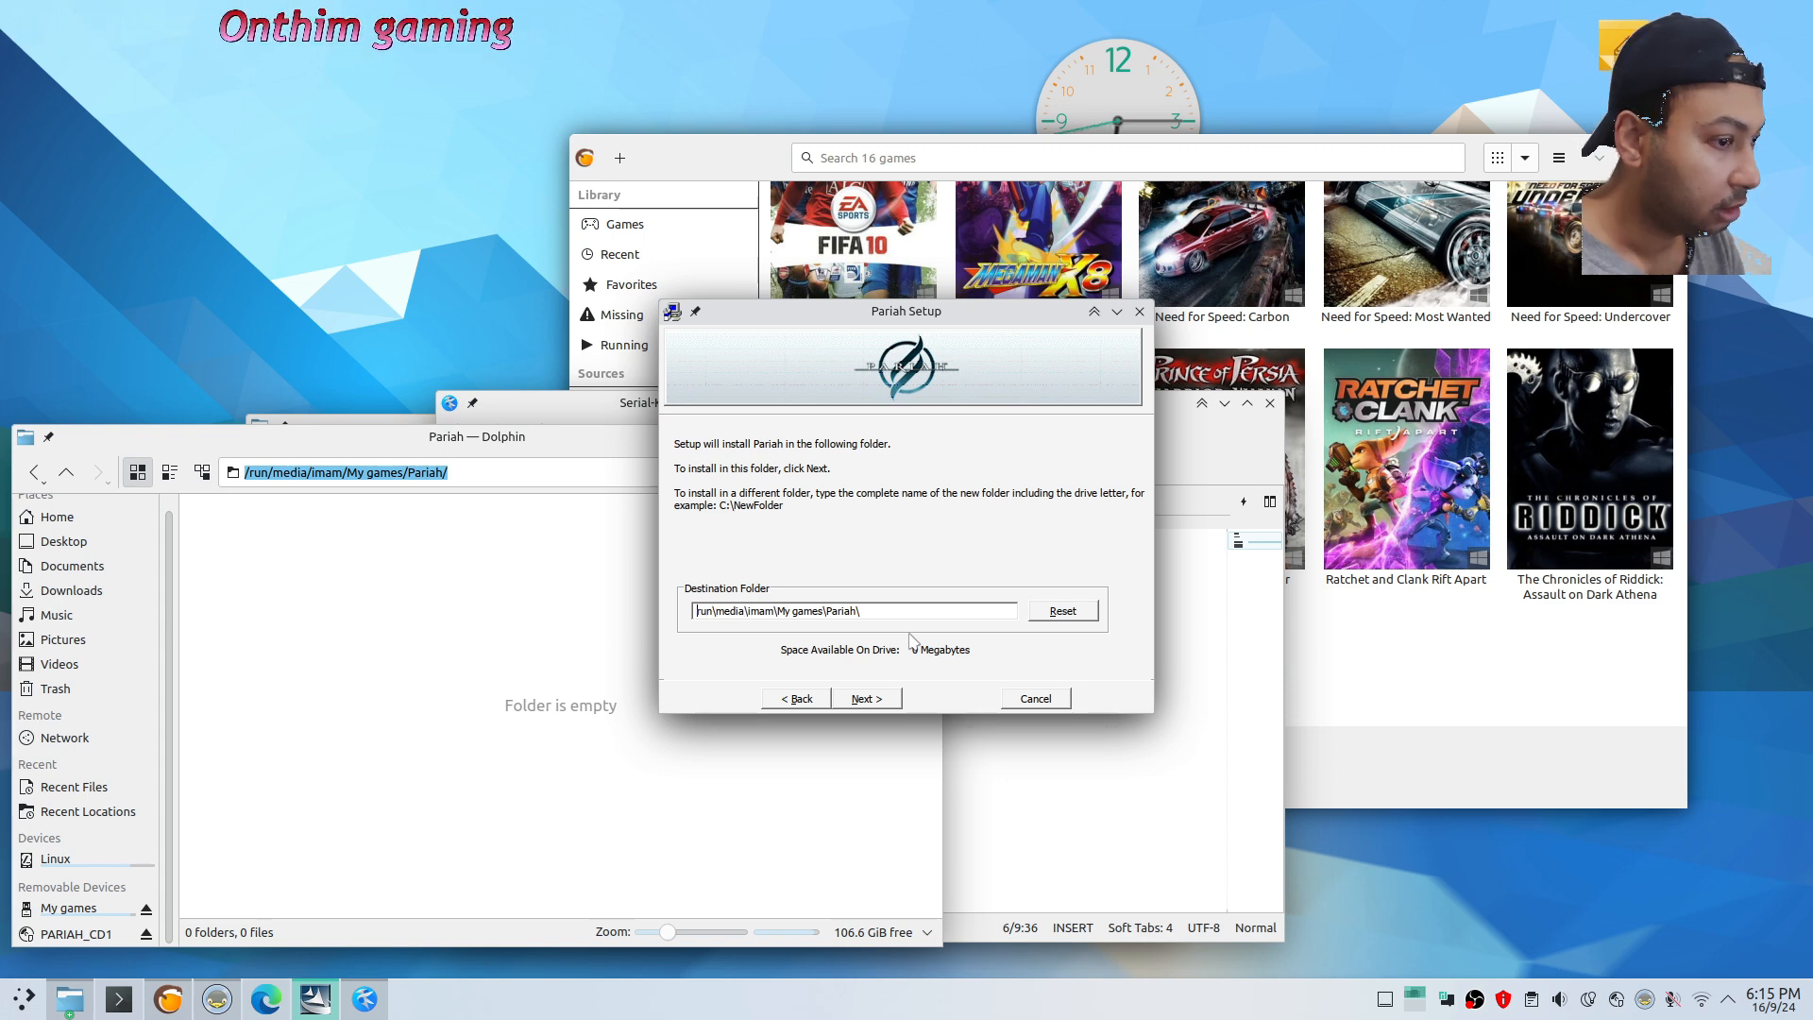
type("\\")
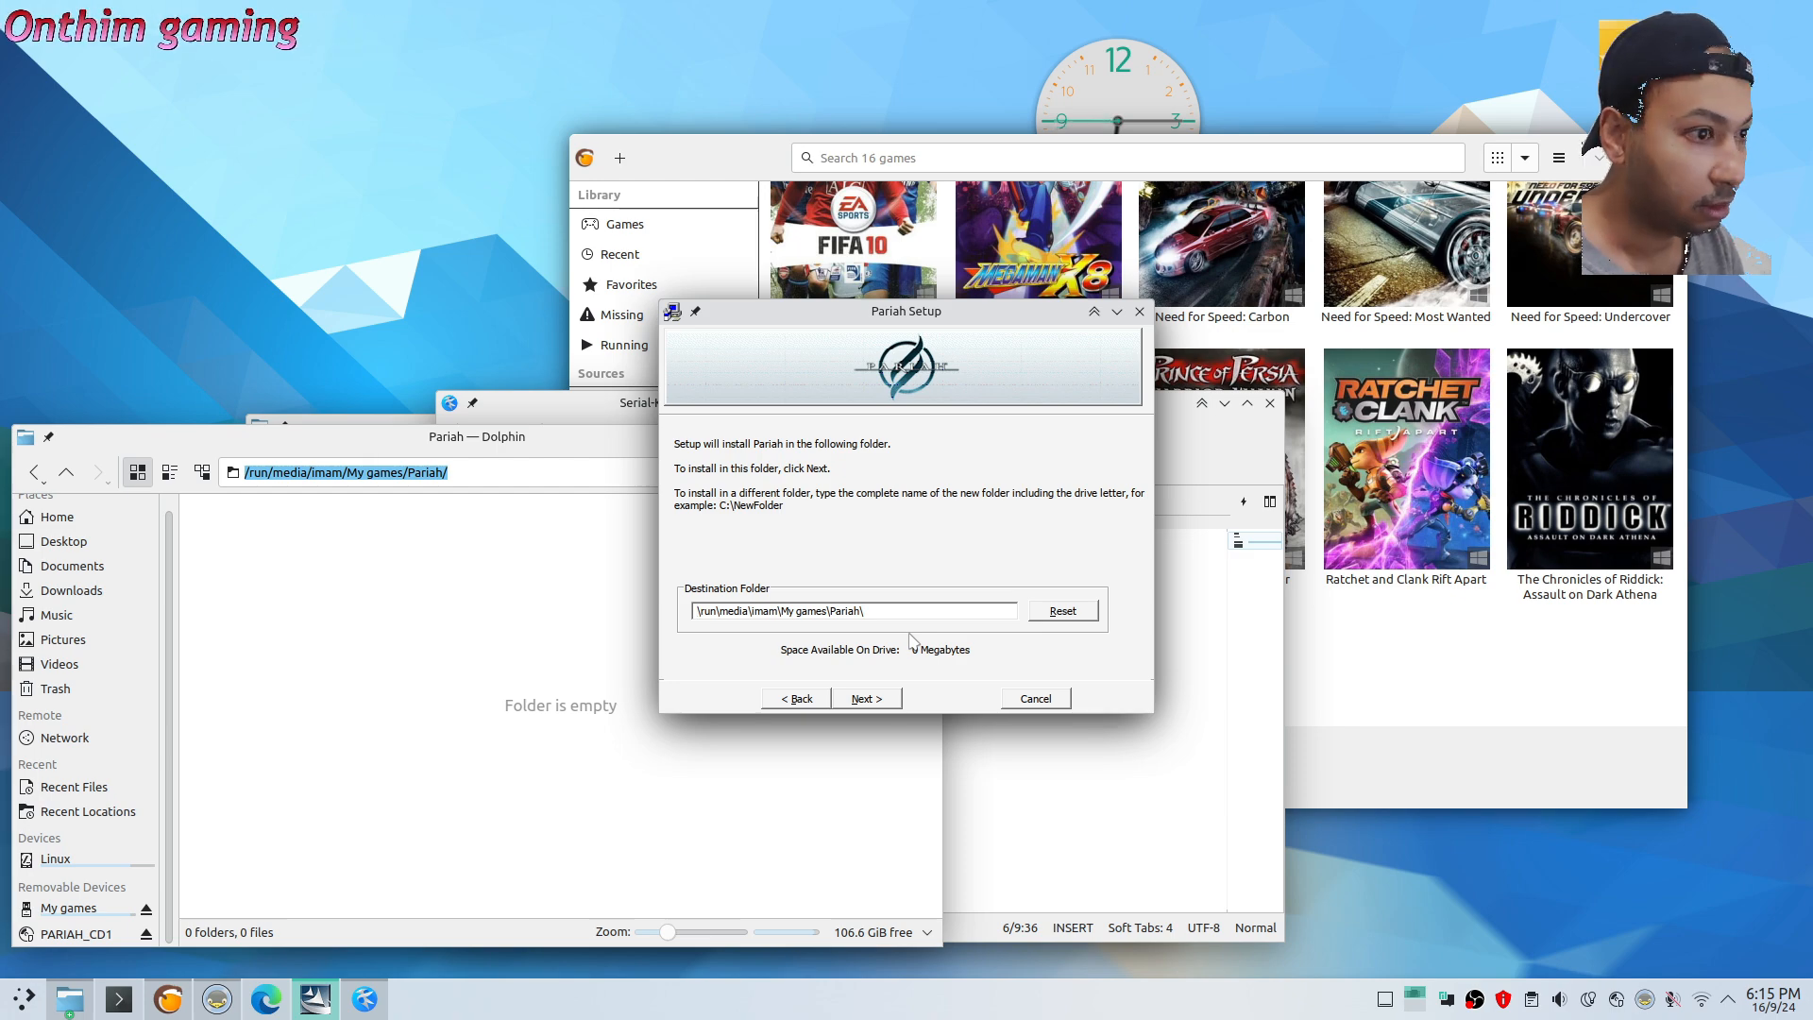
type("Z:")
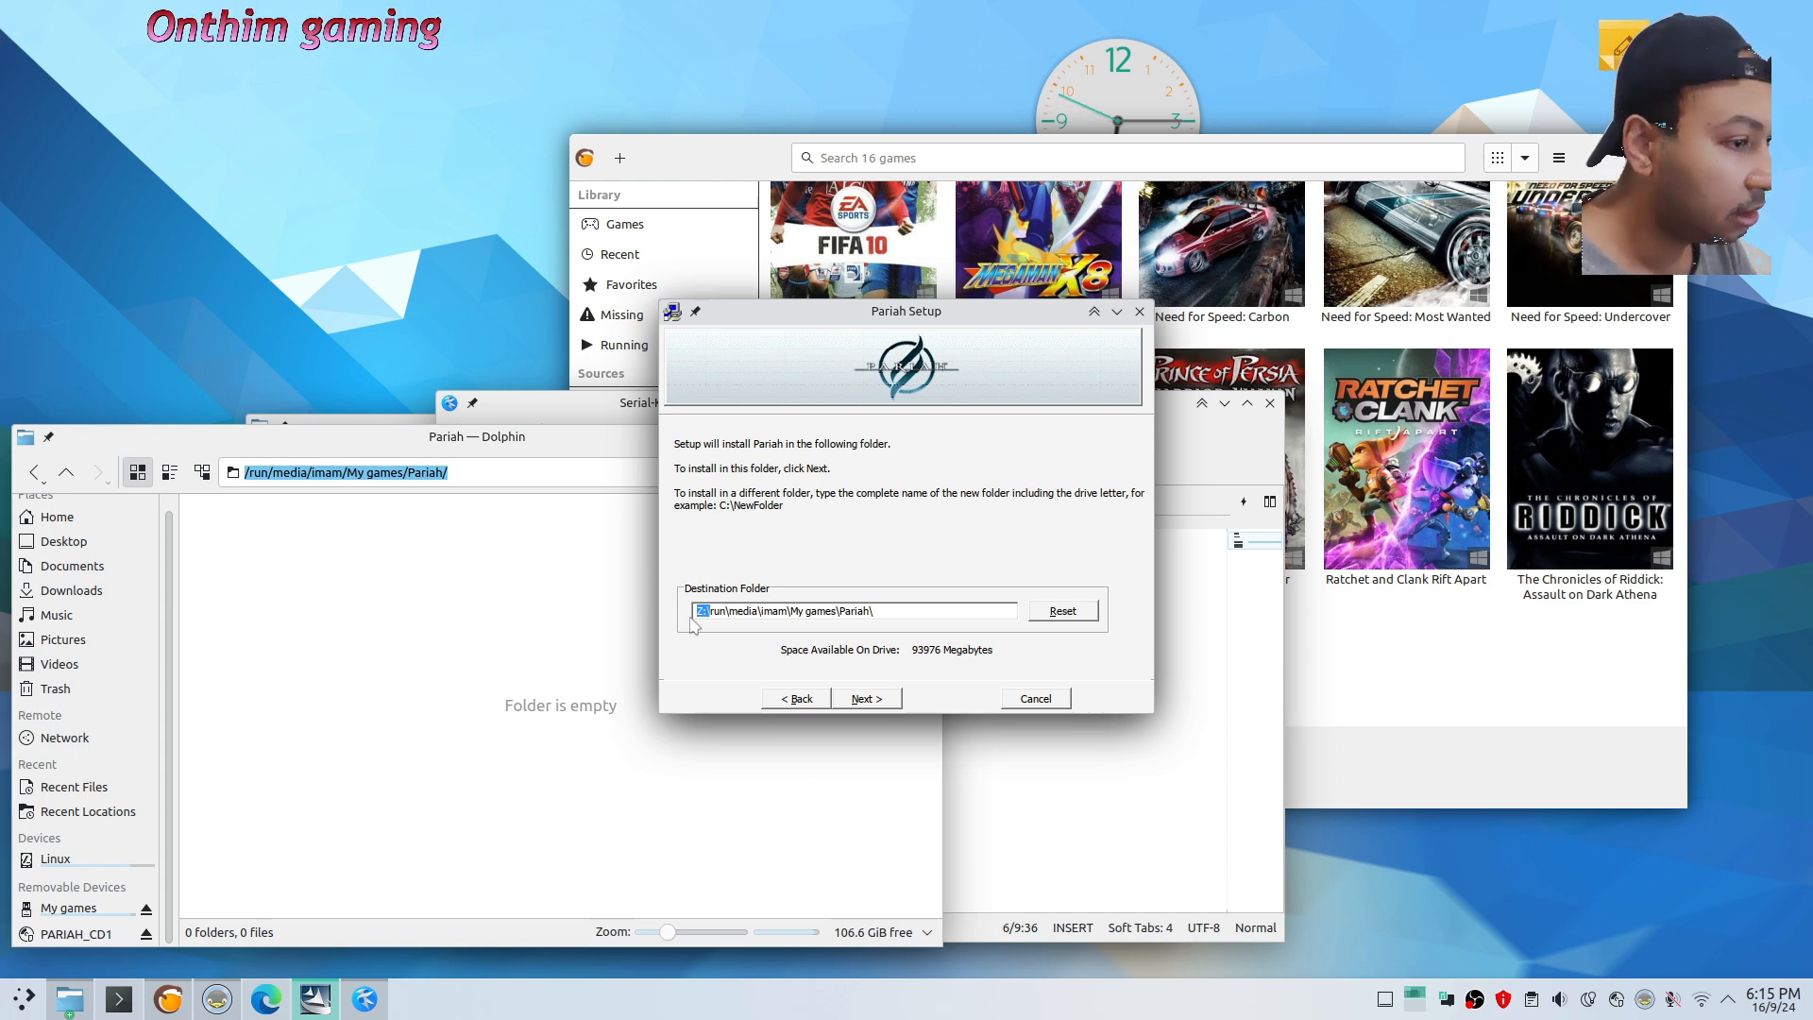
Compare the installer's Z: destination path with the Pariah folder's path in the file manager
left_click(252, 473)
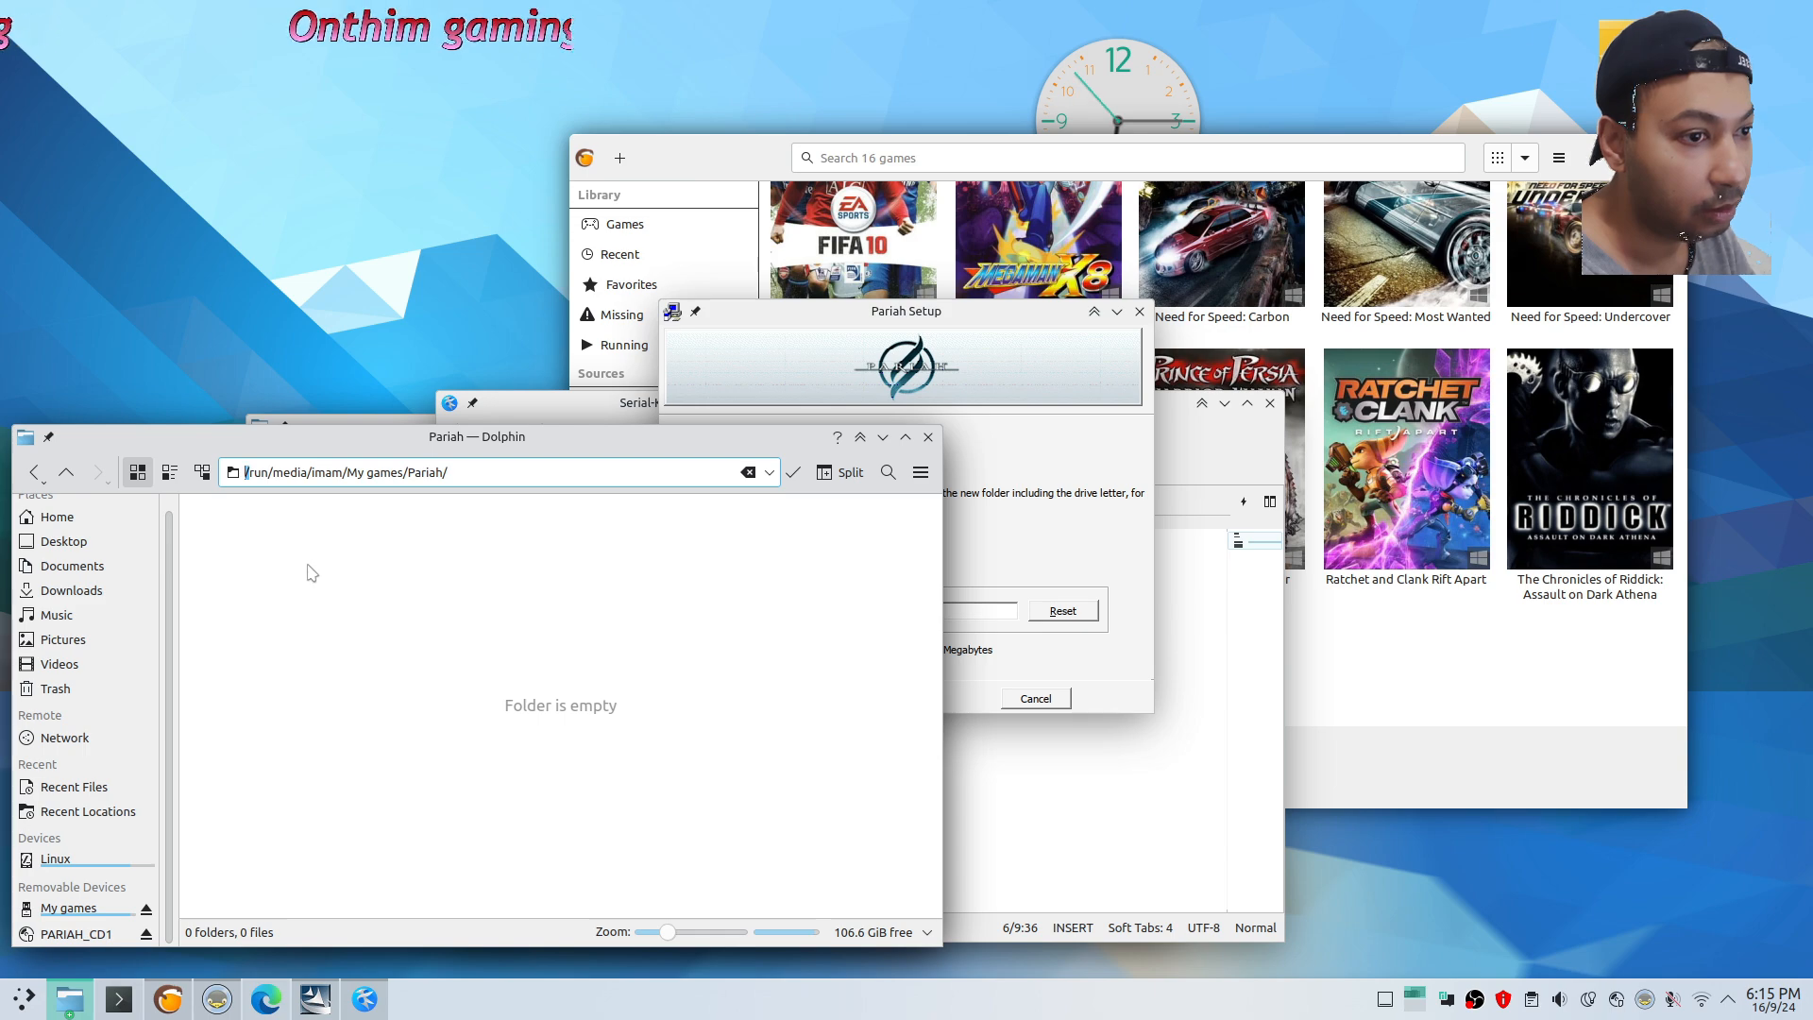
left_click(1103, 553)
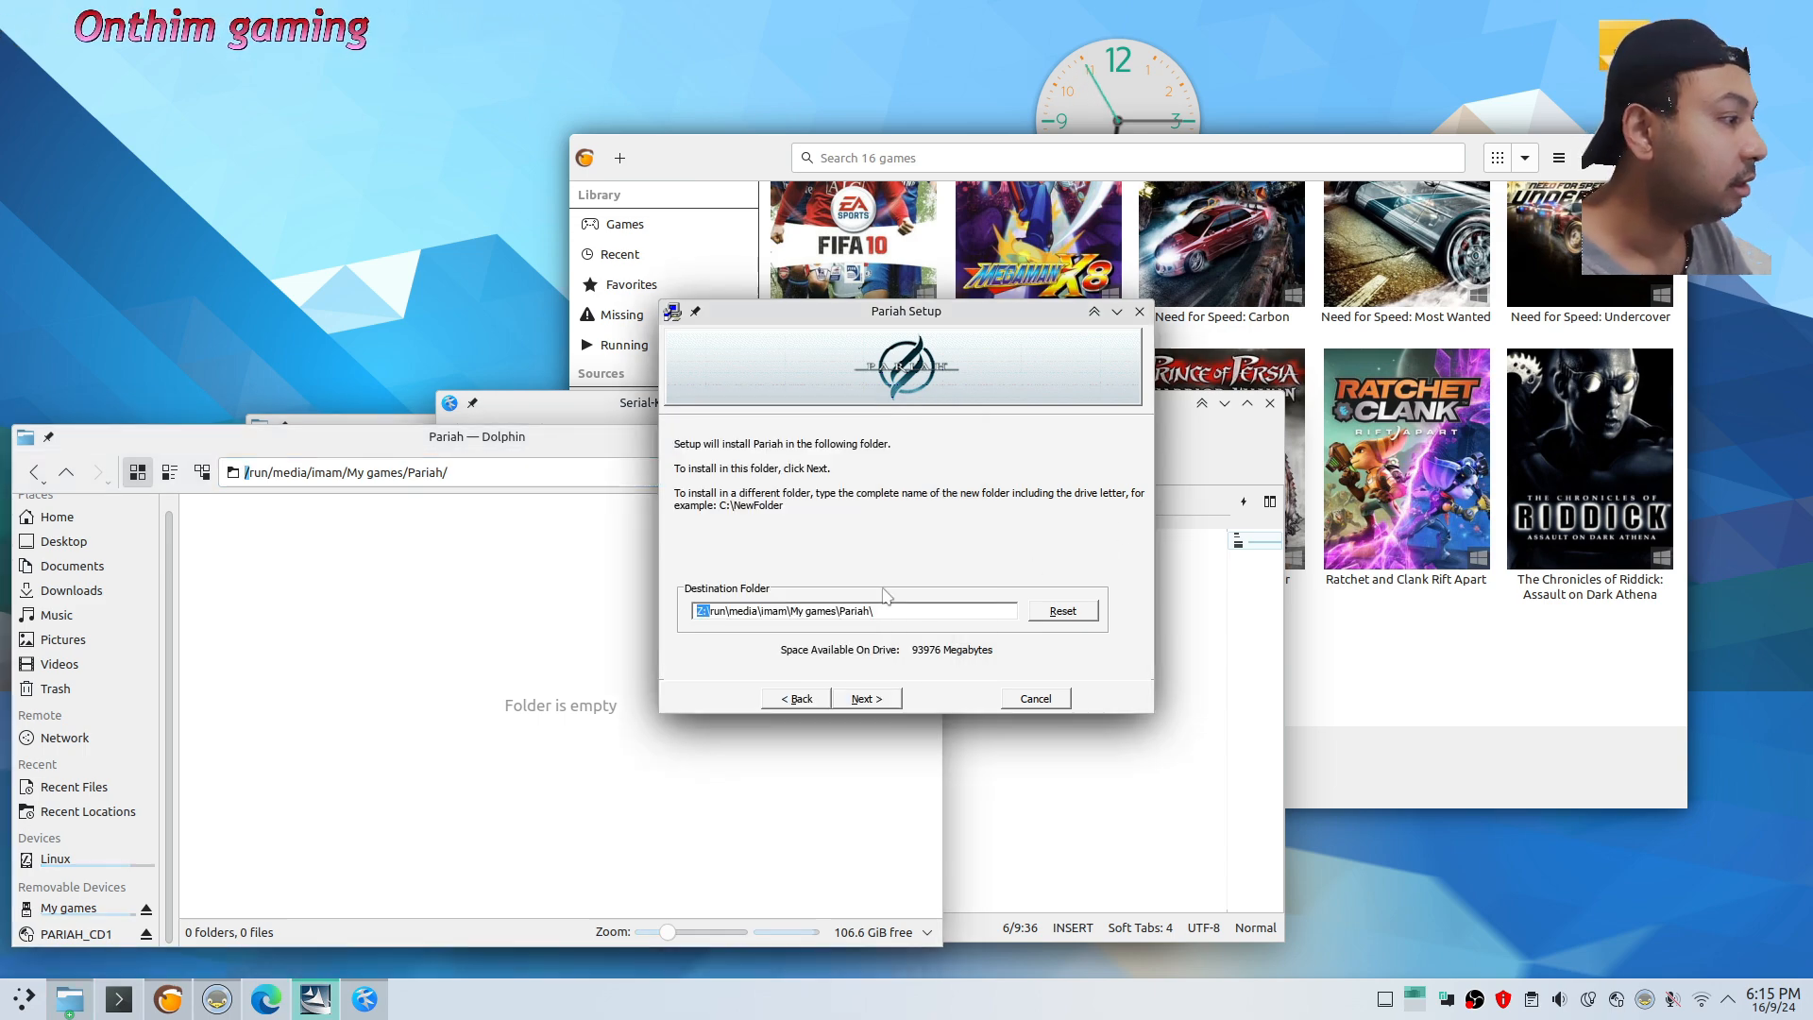
left_click(346, 572)
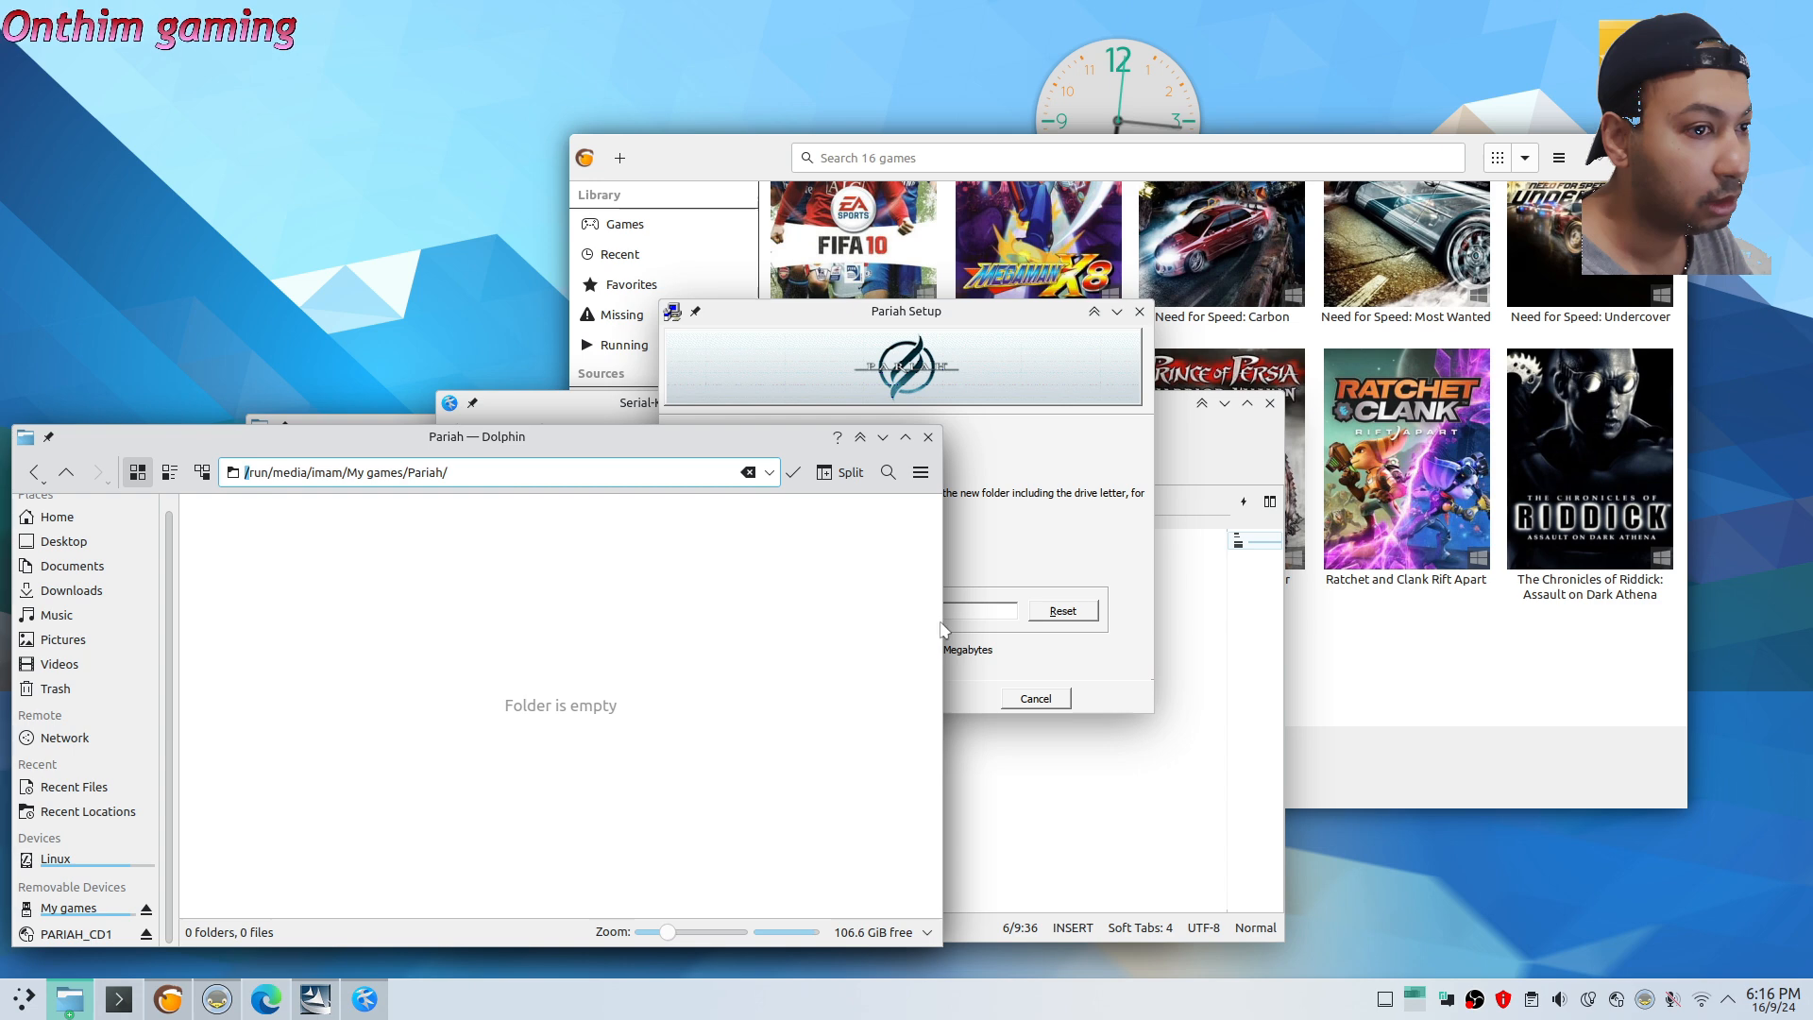
left_click(793, 475)
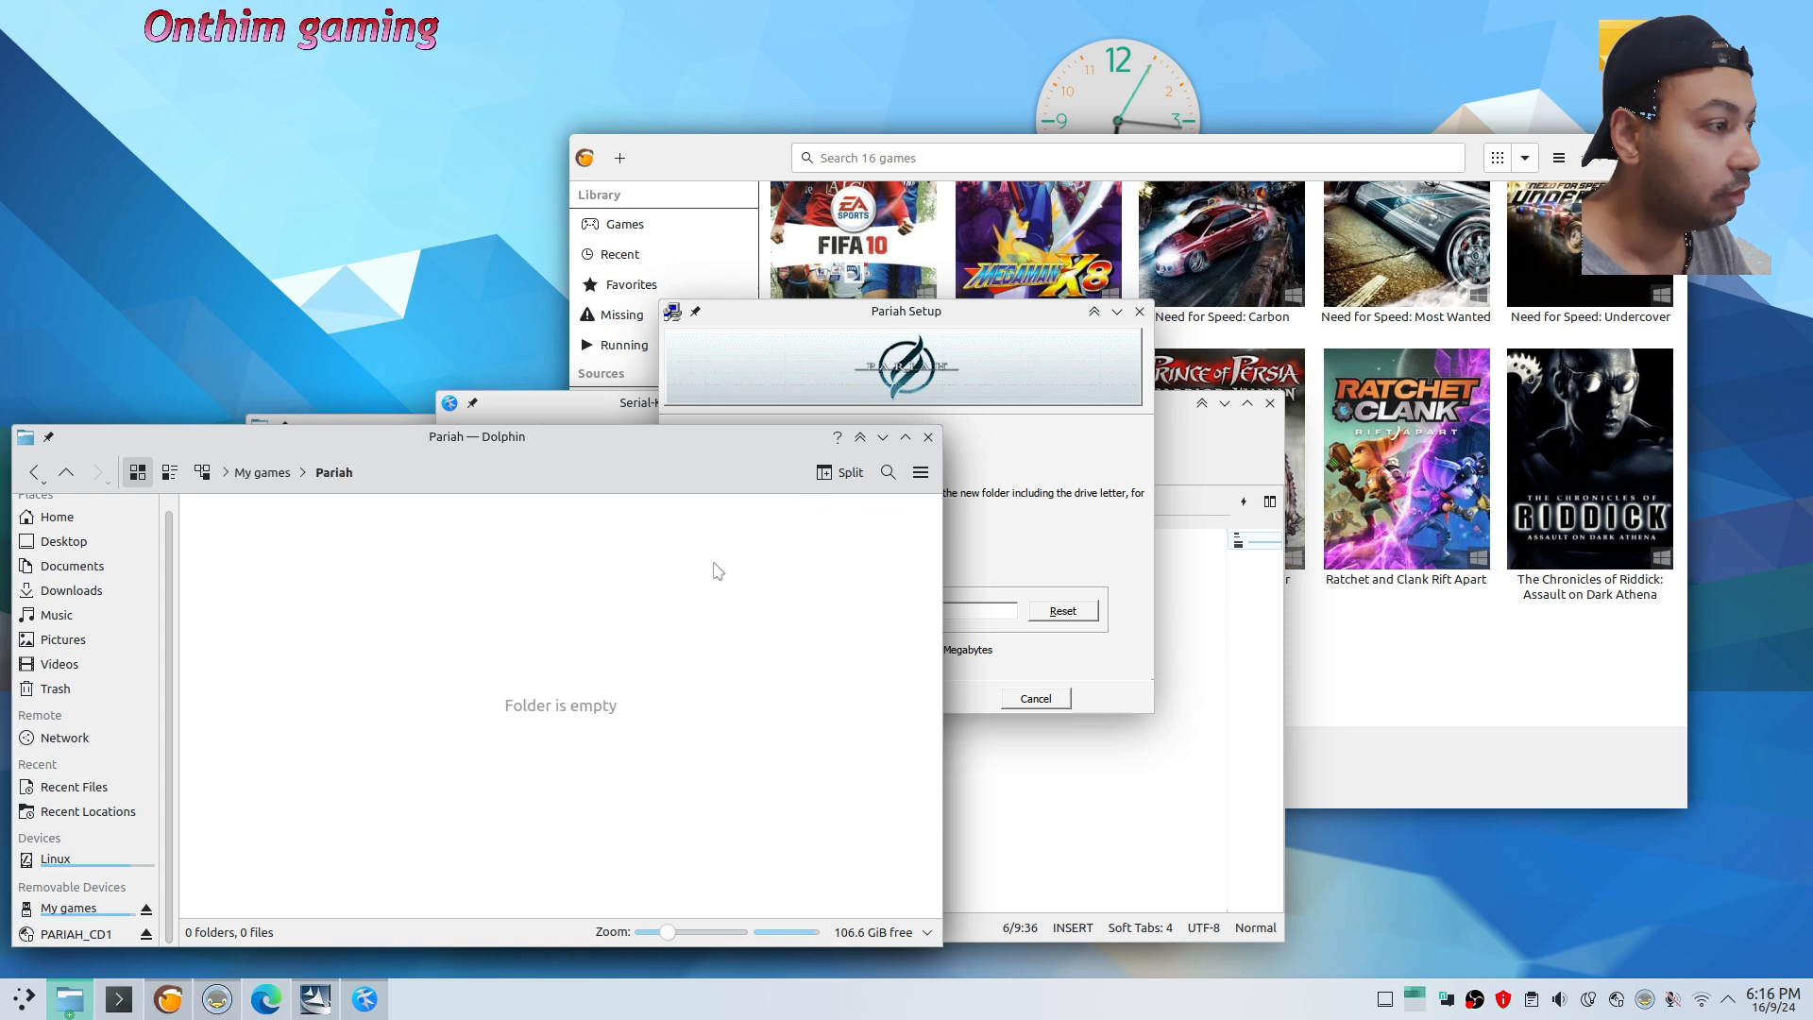
left_click(999, 644)
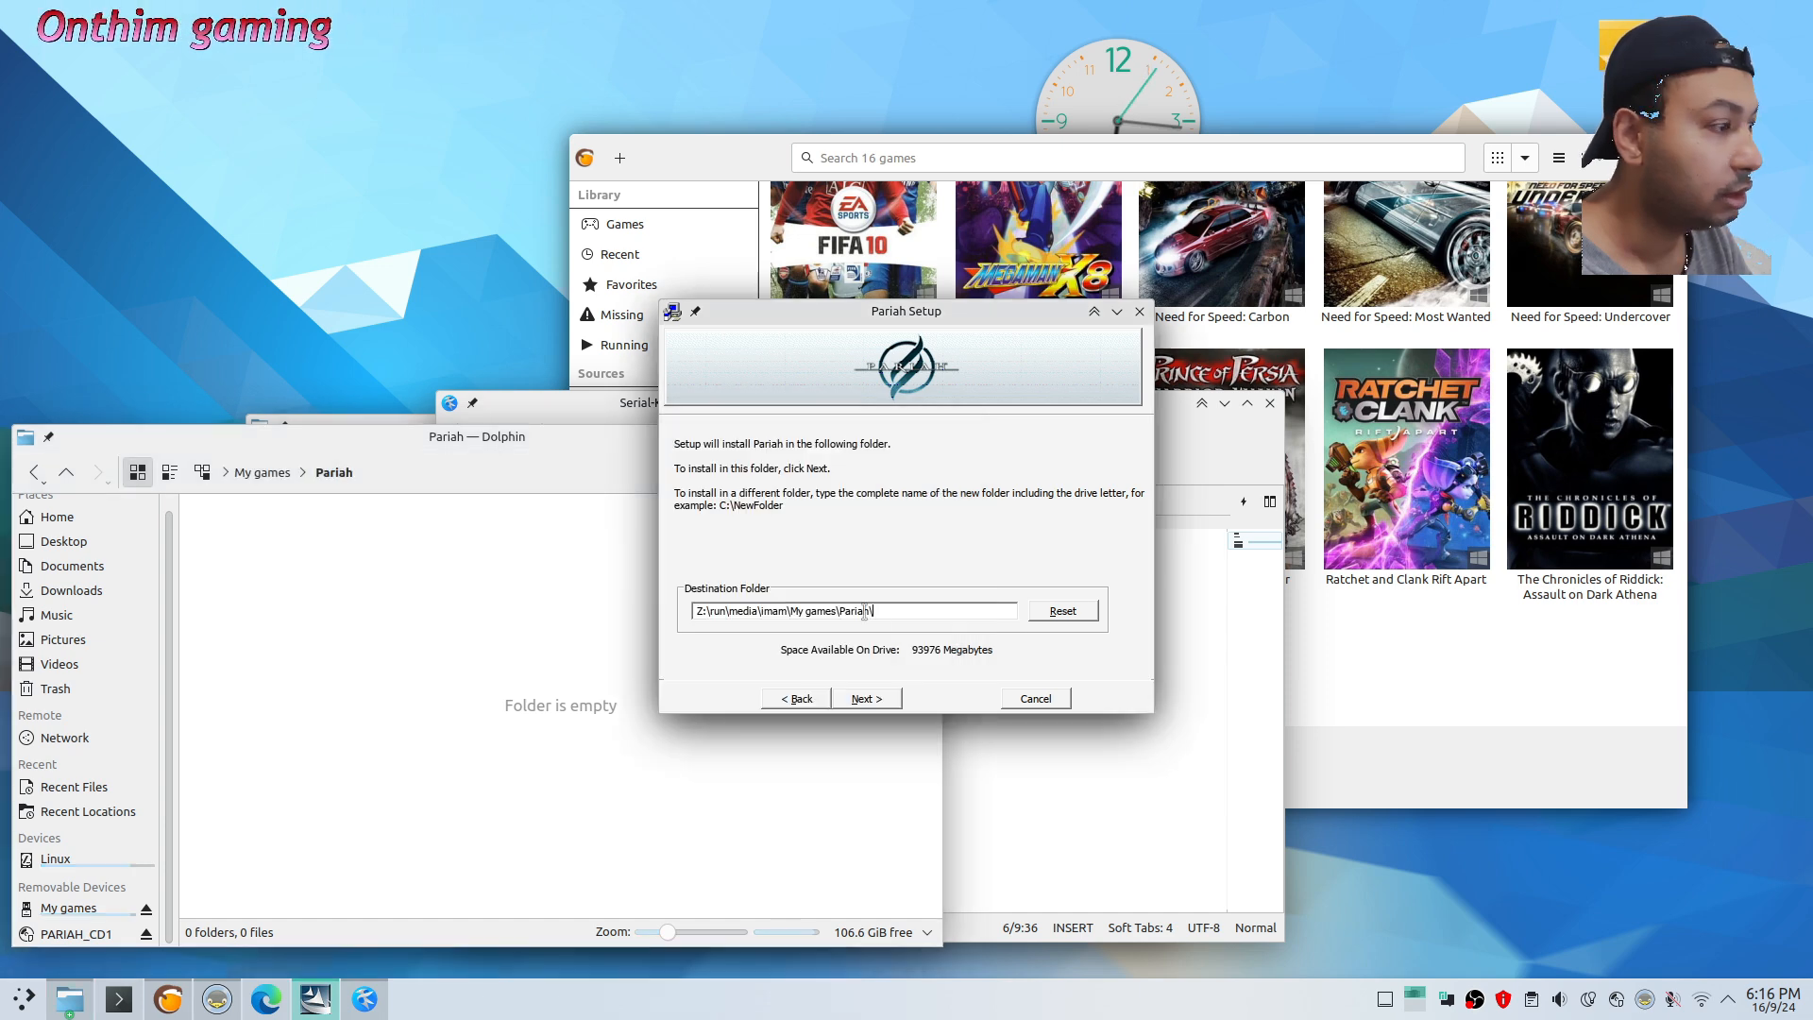
Accept the destination folder, exclude DirectX 9.0c from the components and start the installation
left_click(865, 699)
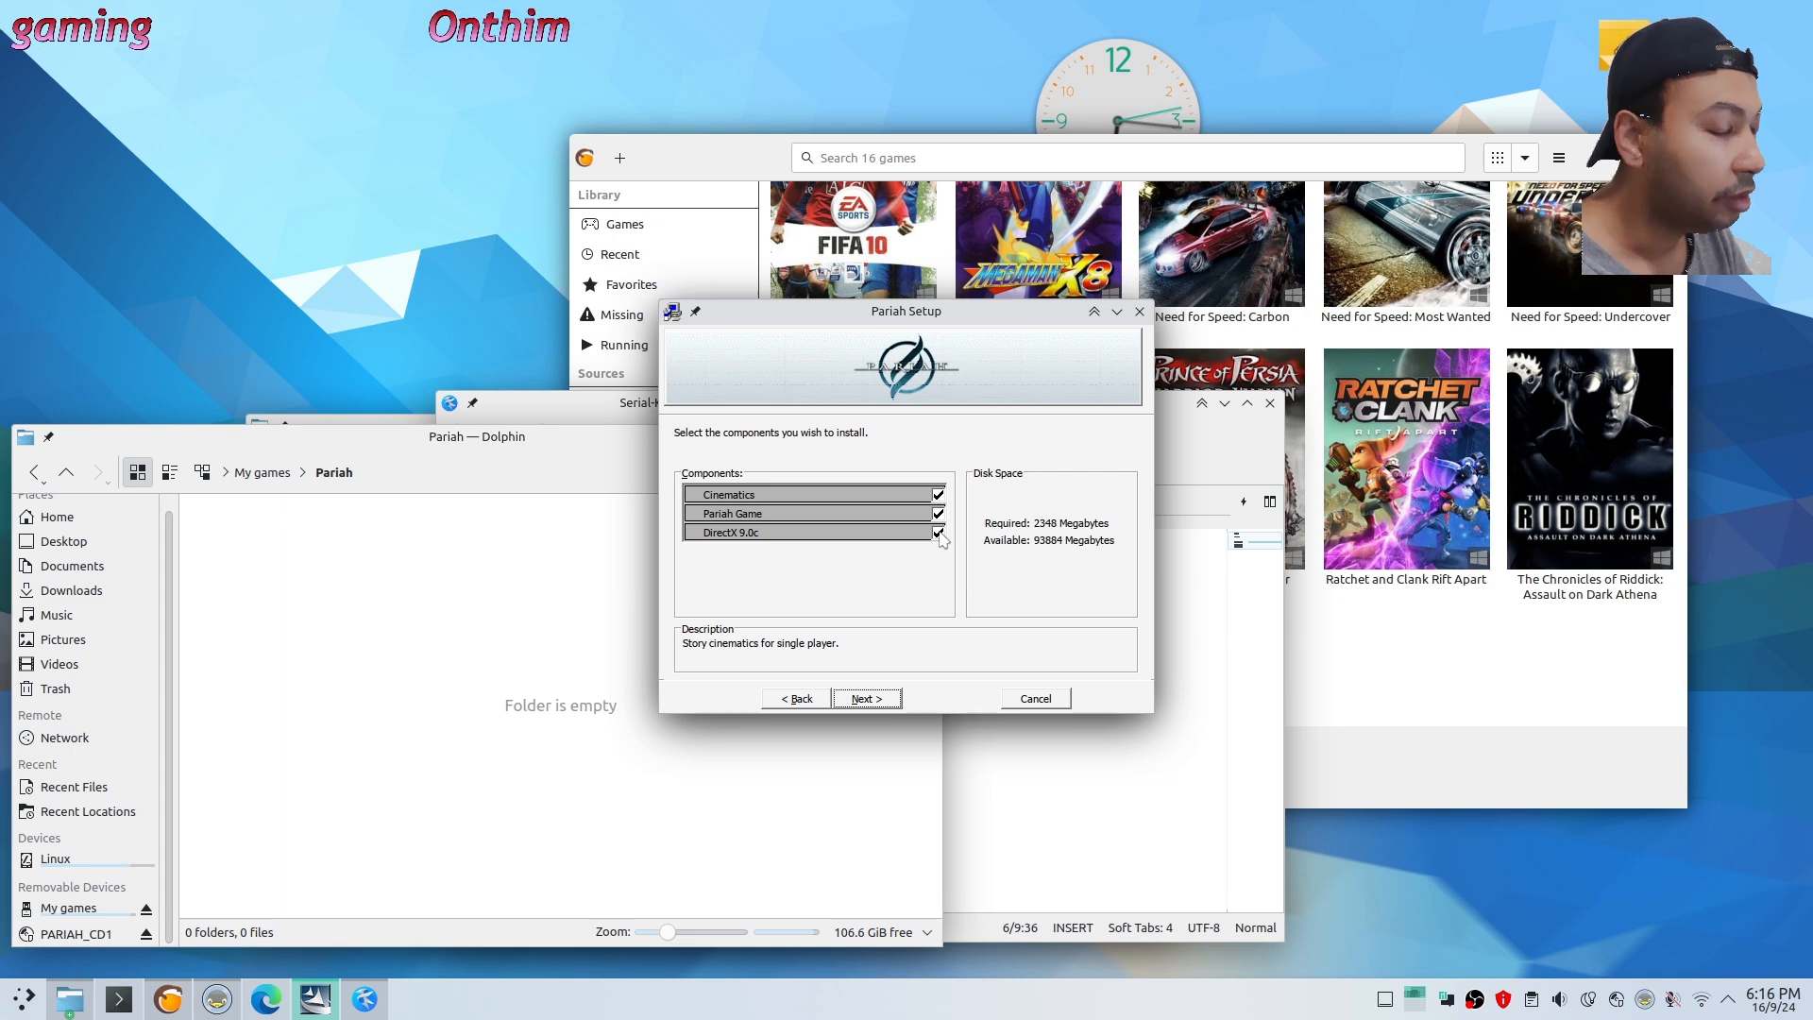
left_click(938, 533)
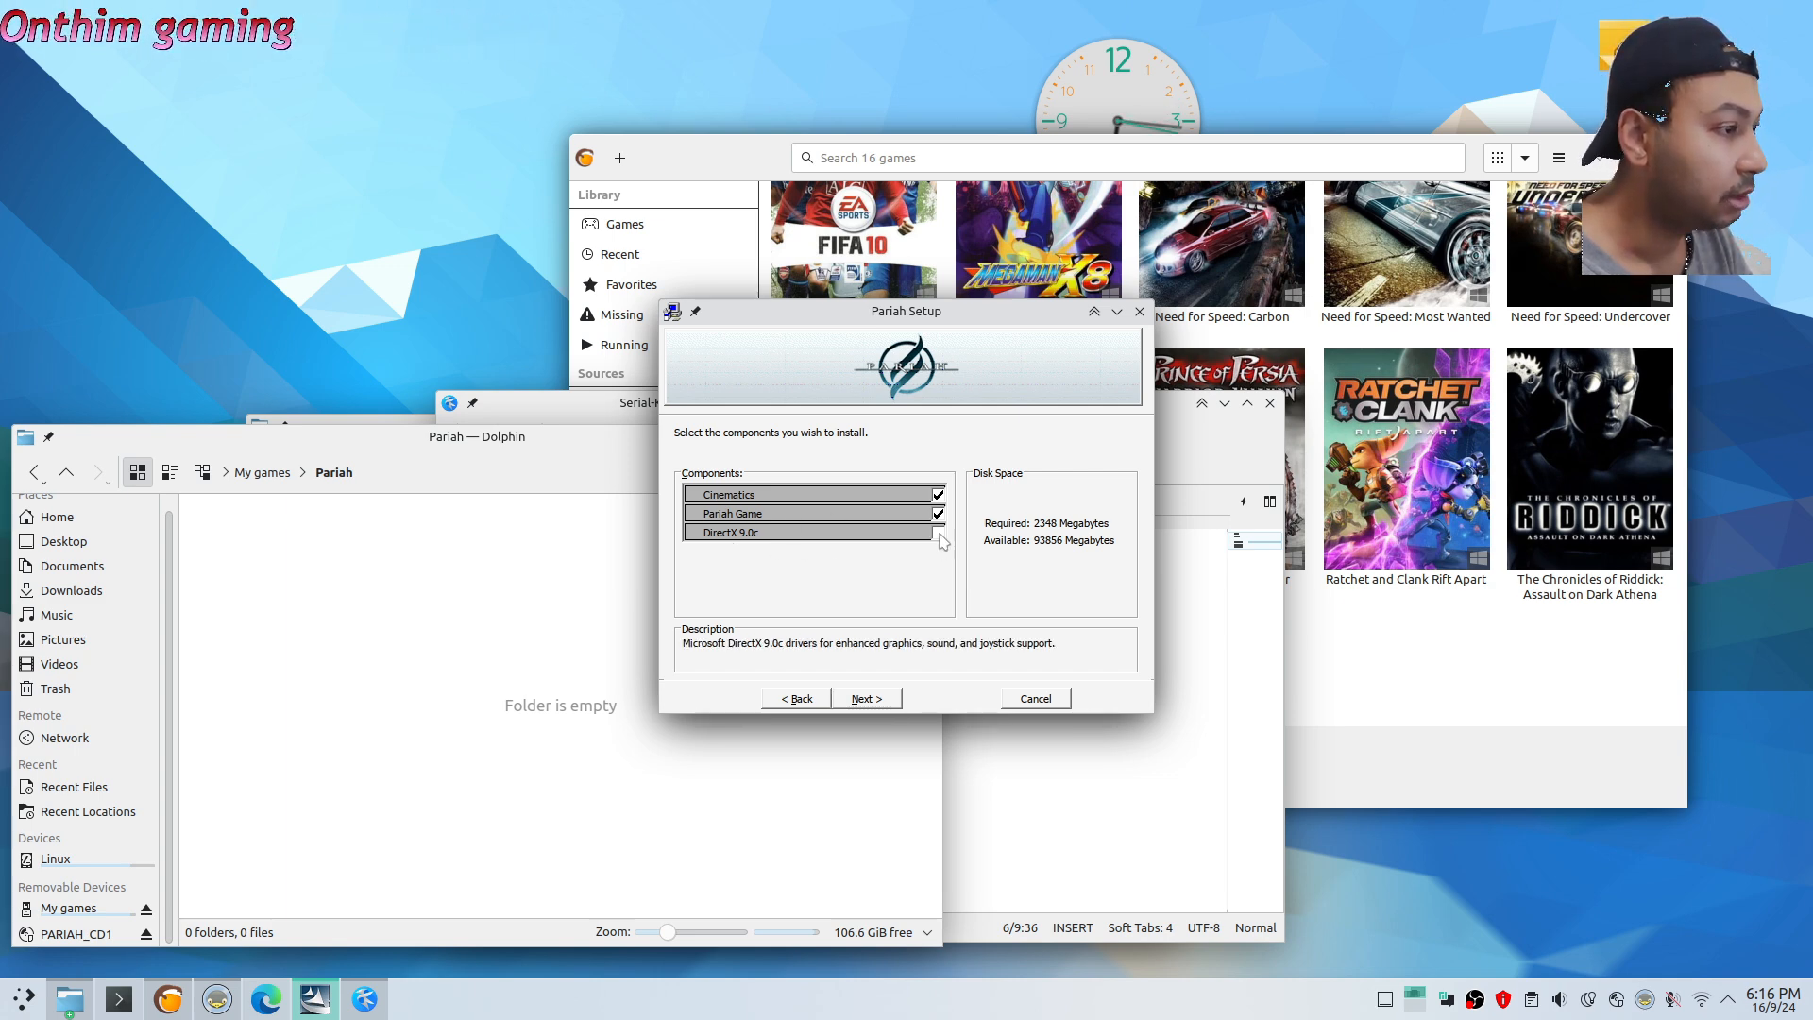
left_click(875, 700)
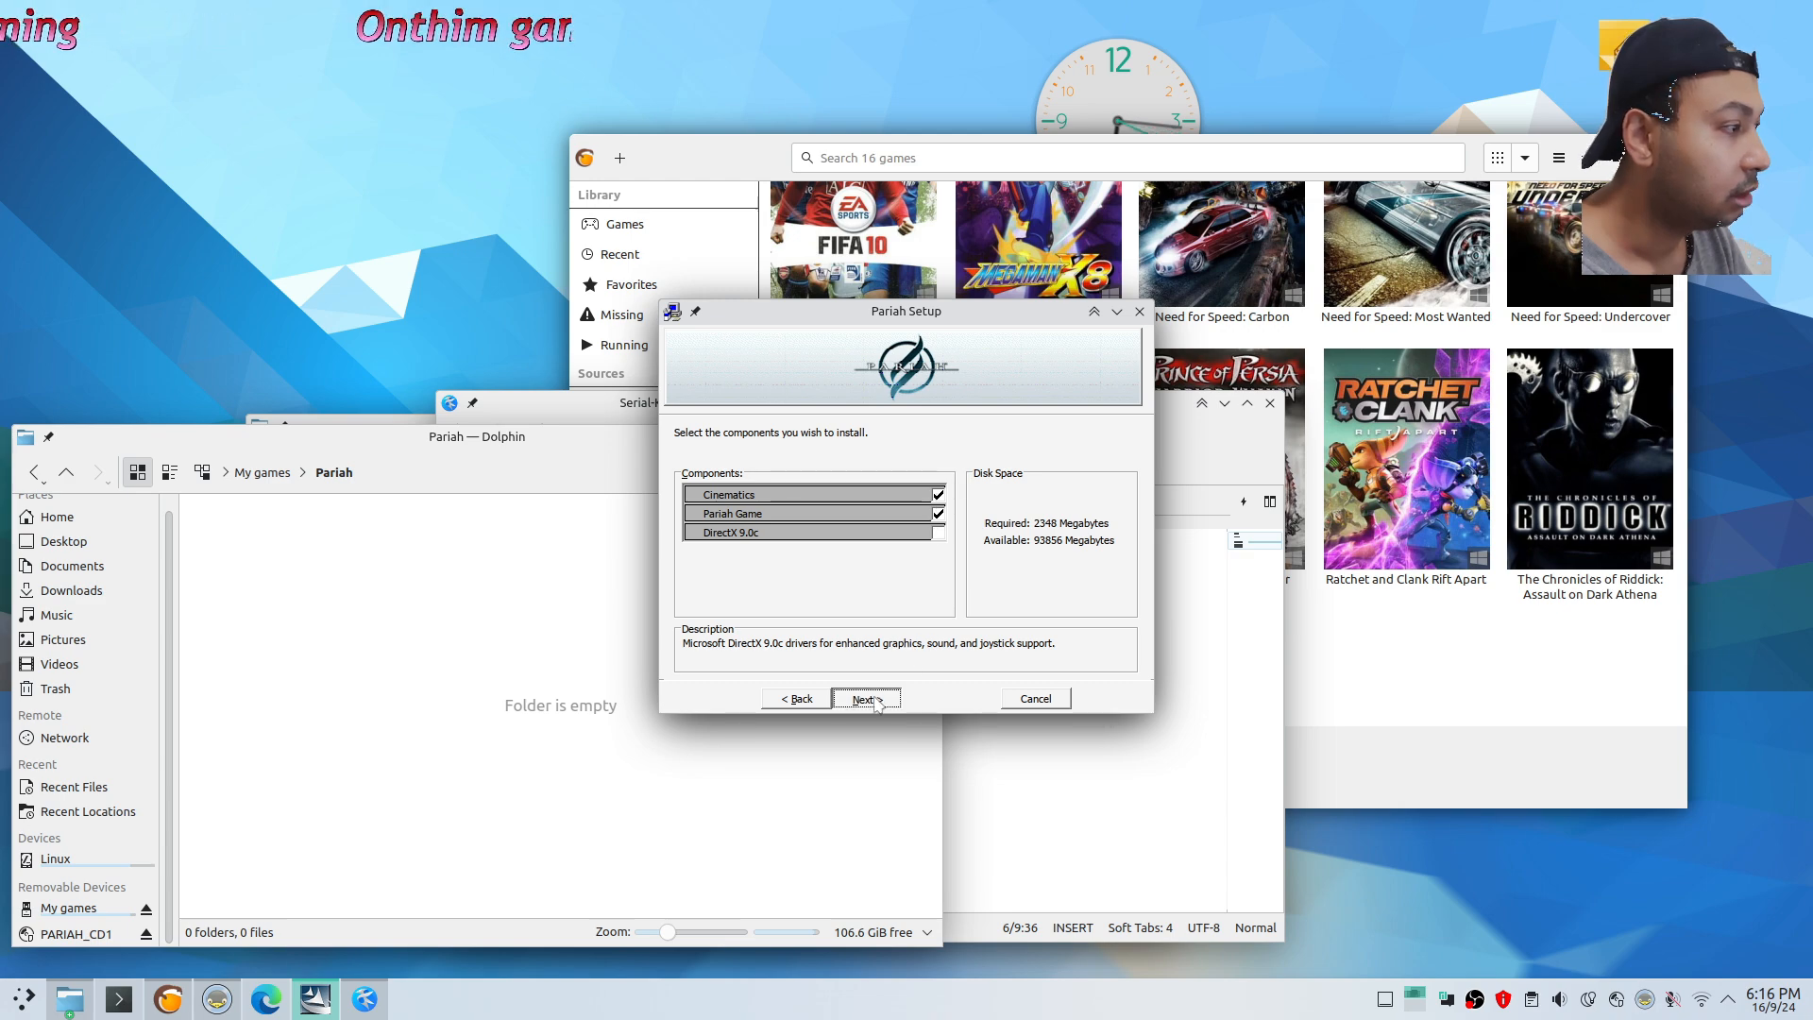
left_click(868, 700)
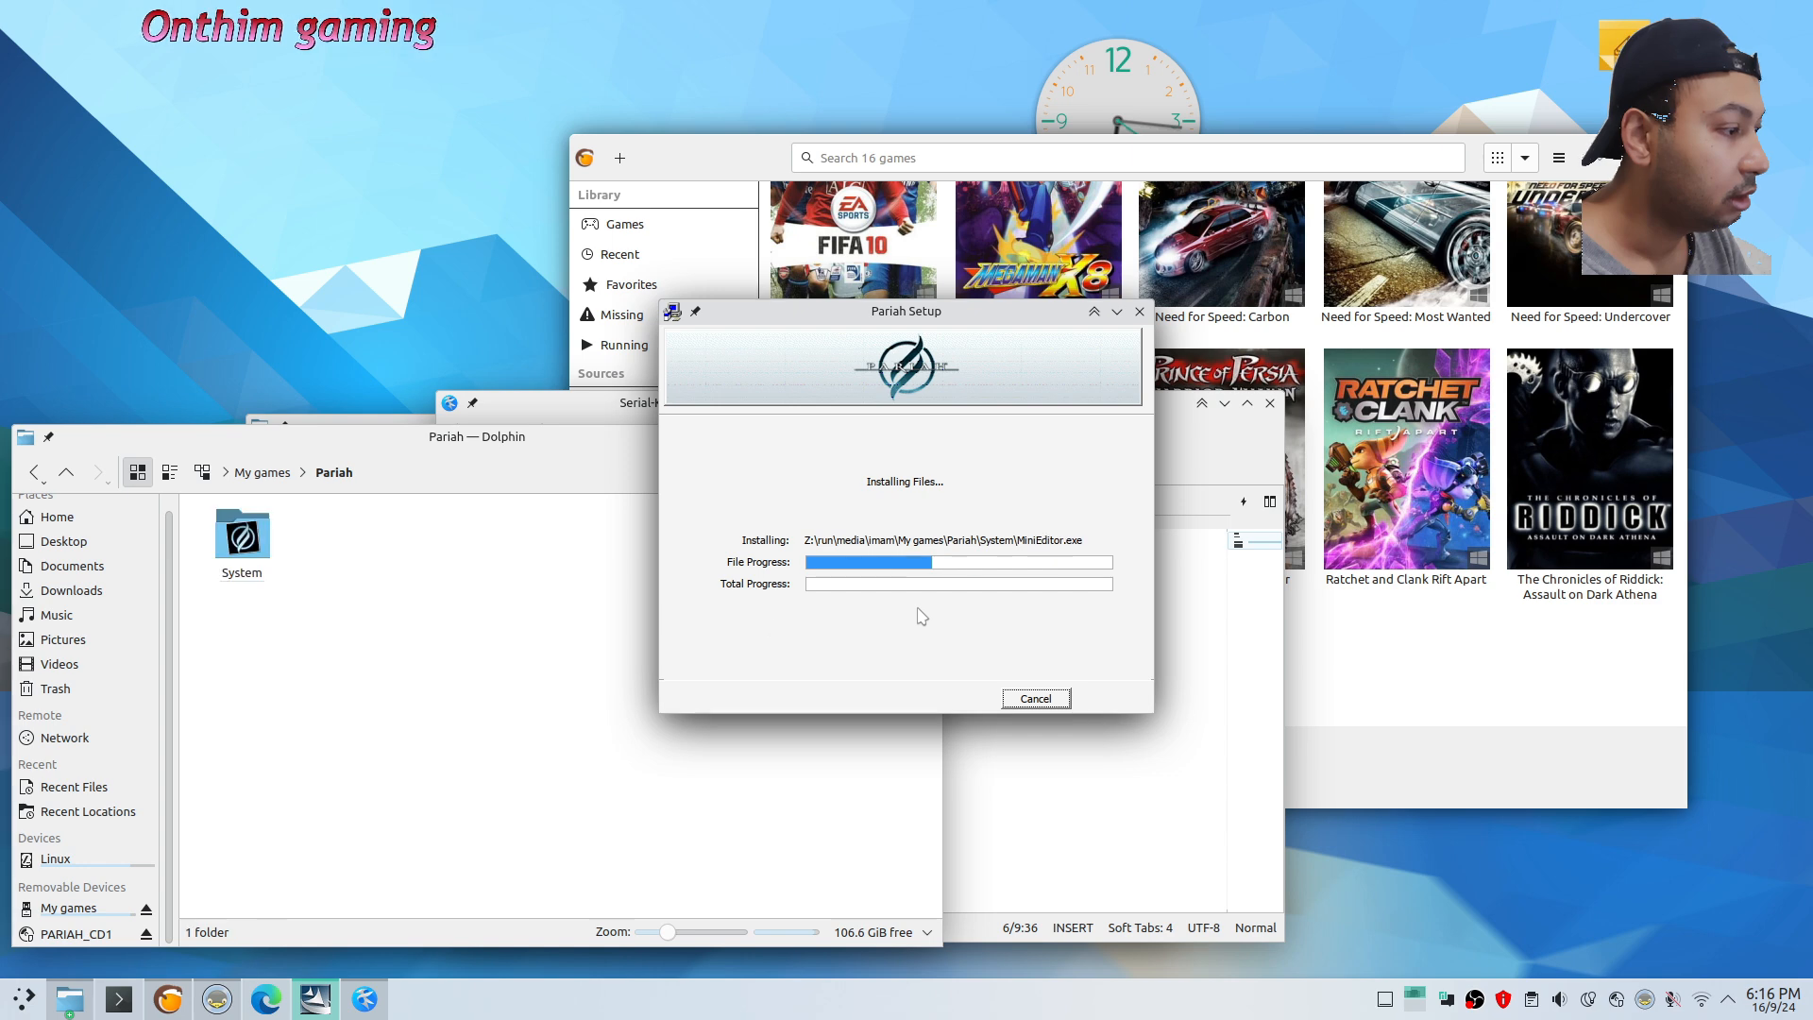
Check the Pariah folder in My games for the files being installed and return to My games
left_click(325, 548)
left_click(68, 908)
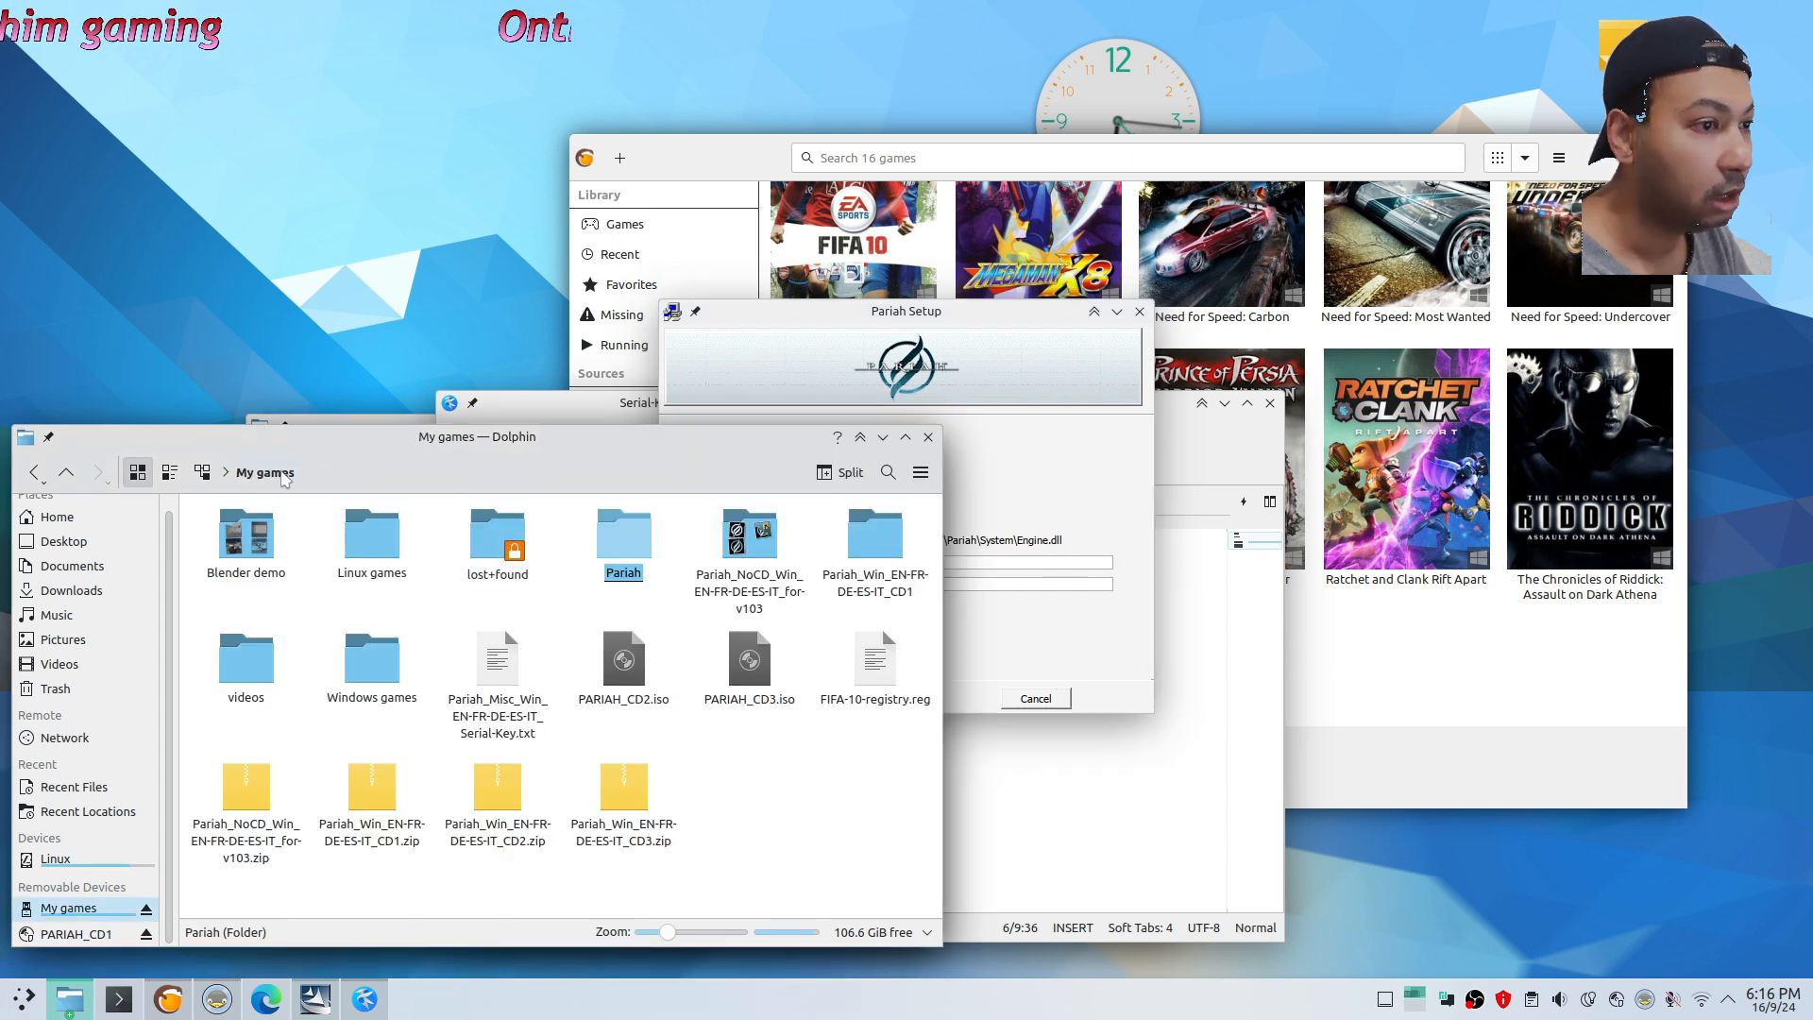
left_click(623, 552)
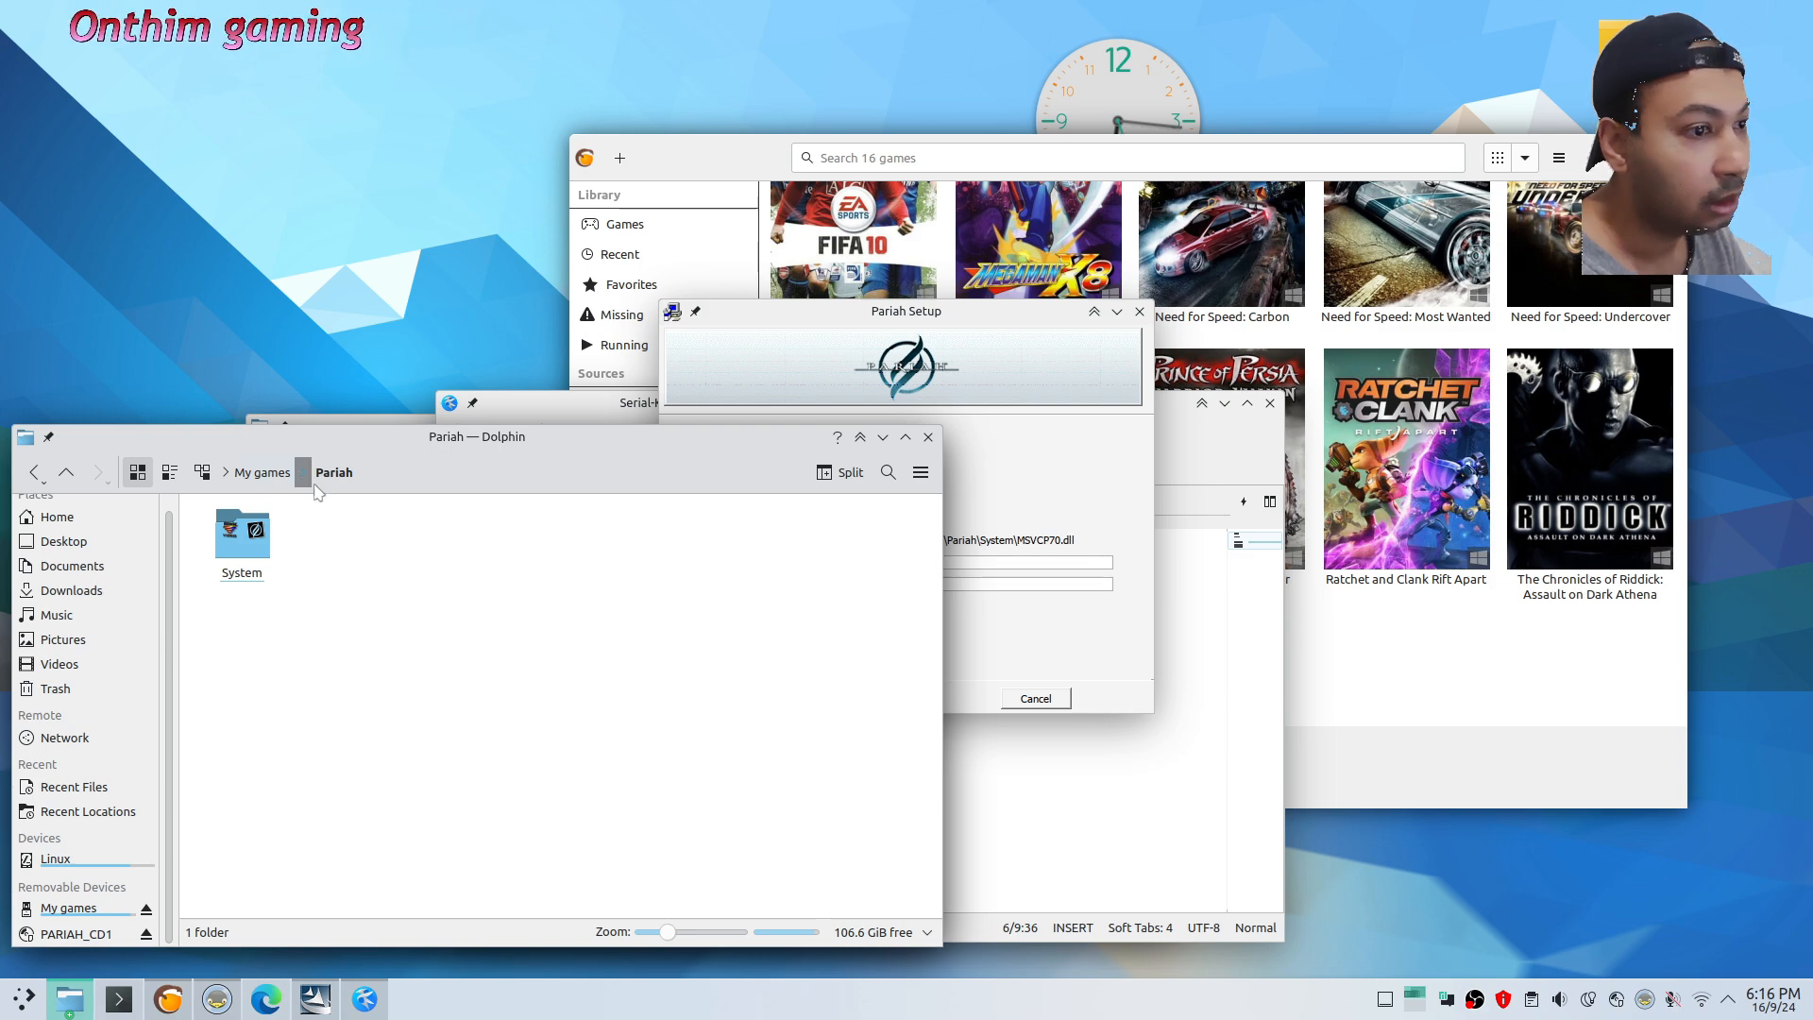
left_click(274, 474)
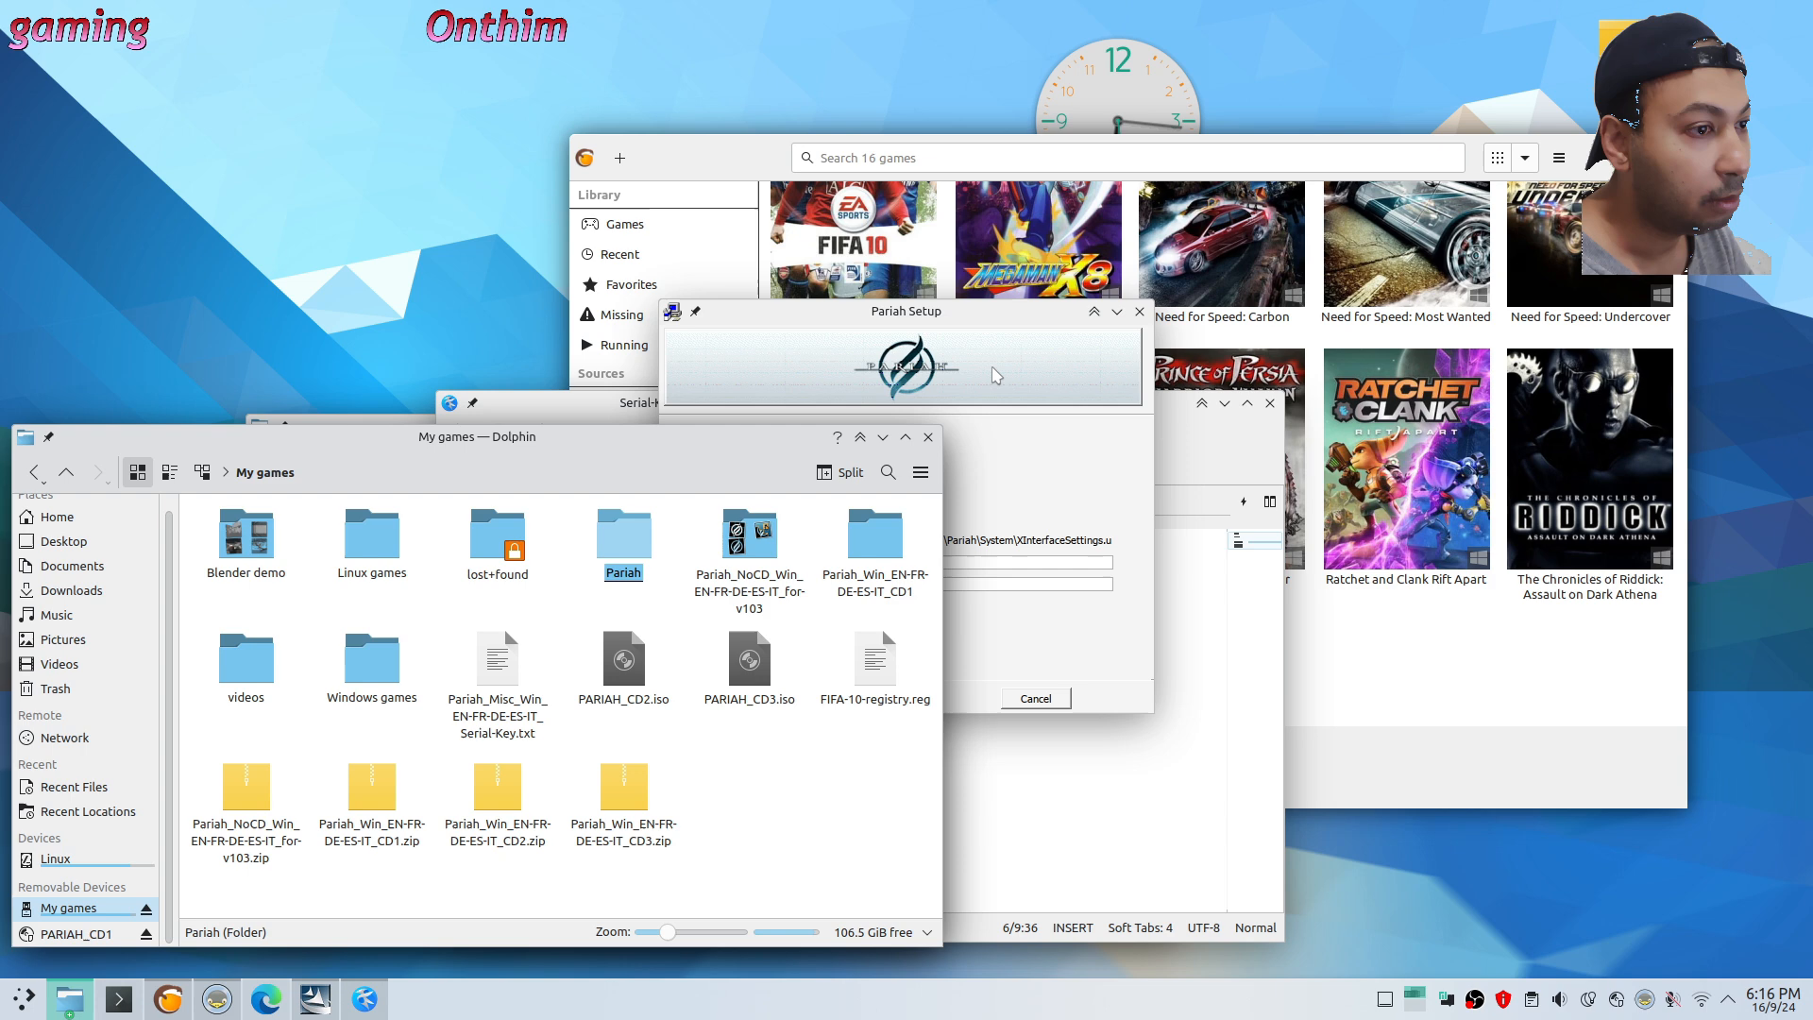
Move the Pariah Setup window clear of the file manager so the installation progress can be watched
left_click(997, 372)
left_click_drag(996, 314, 1450, 316)
left_click(664, 578)
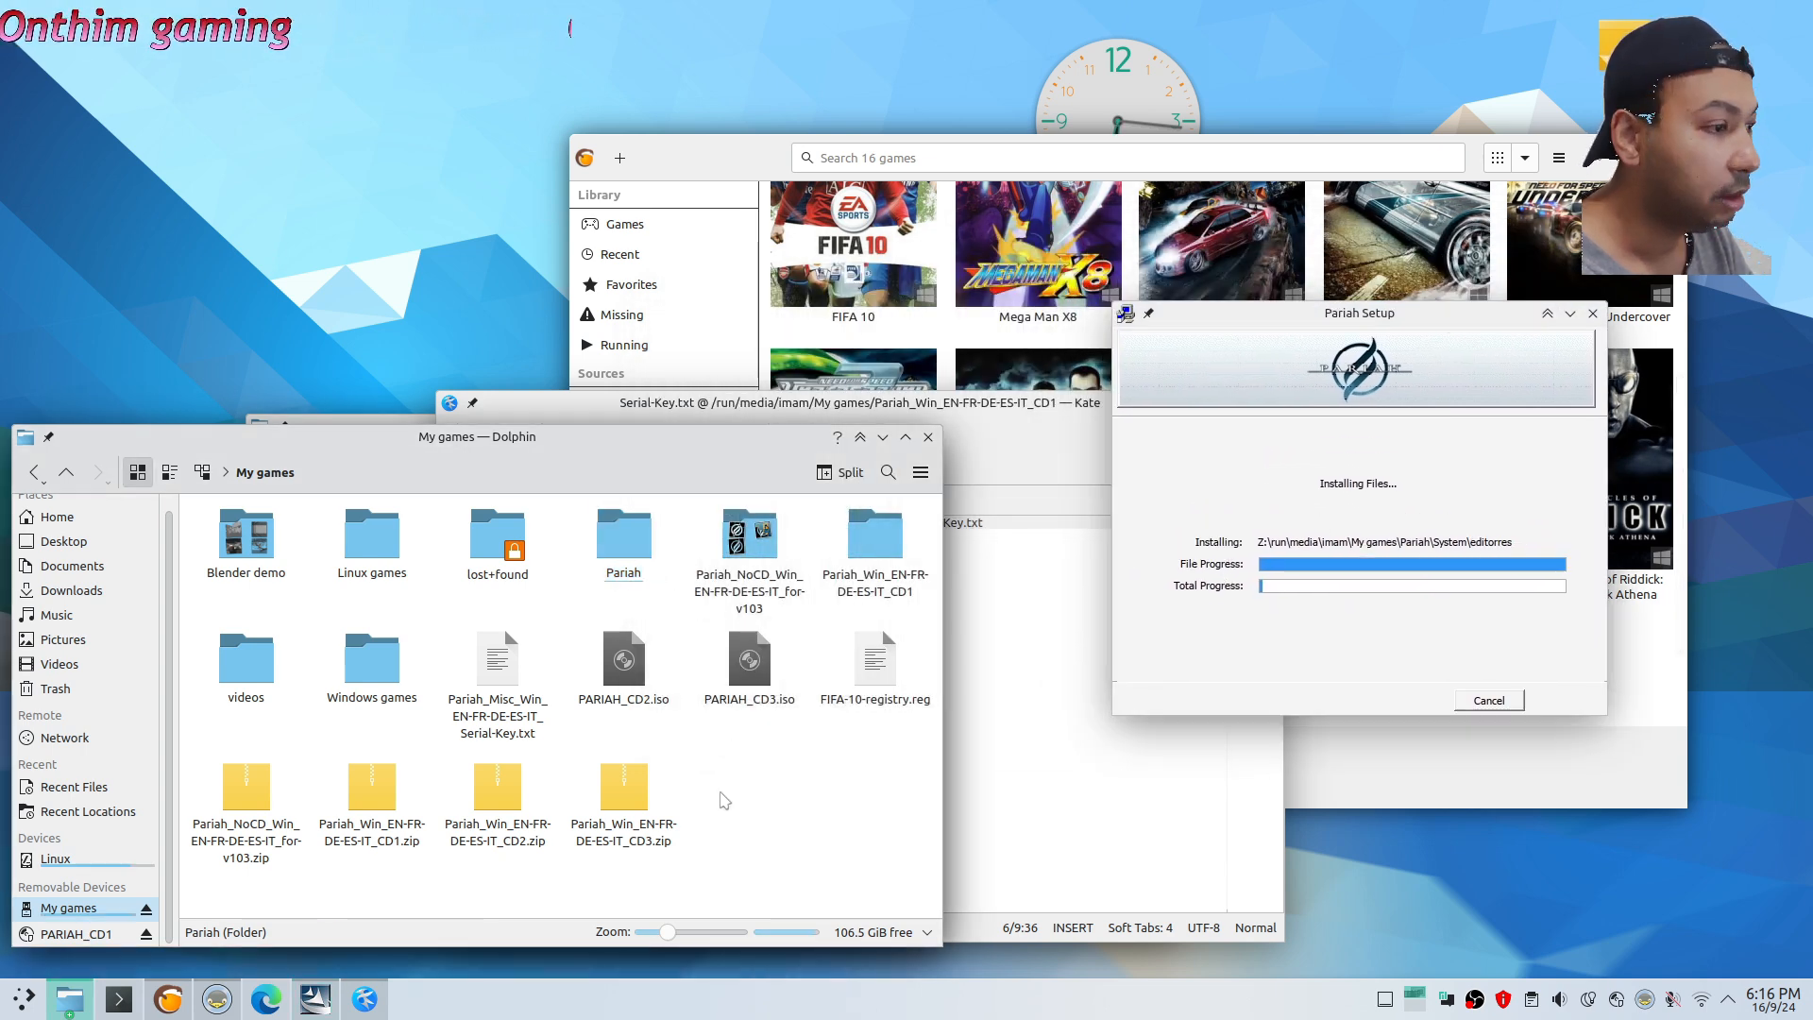
left_click(1018, 762)
left_click(1436, 509)
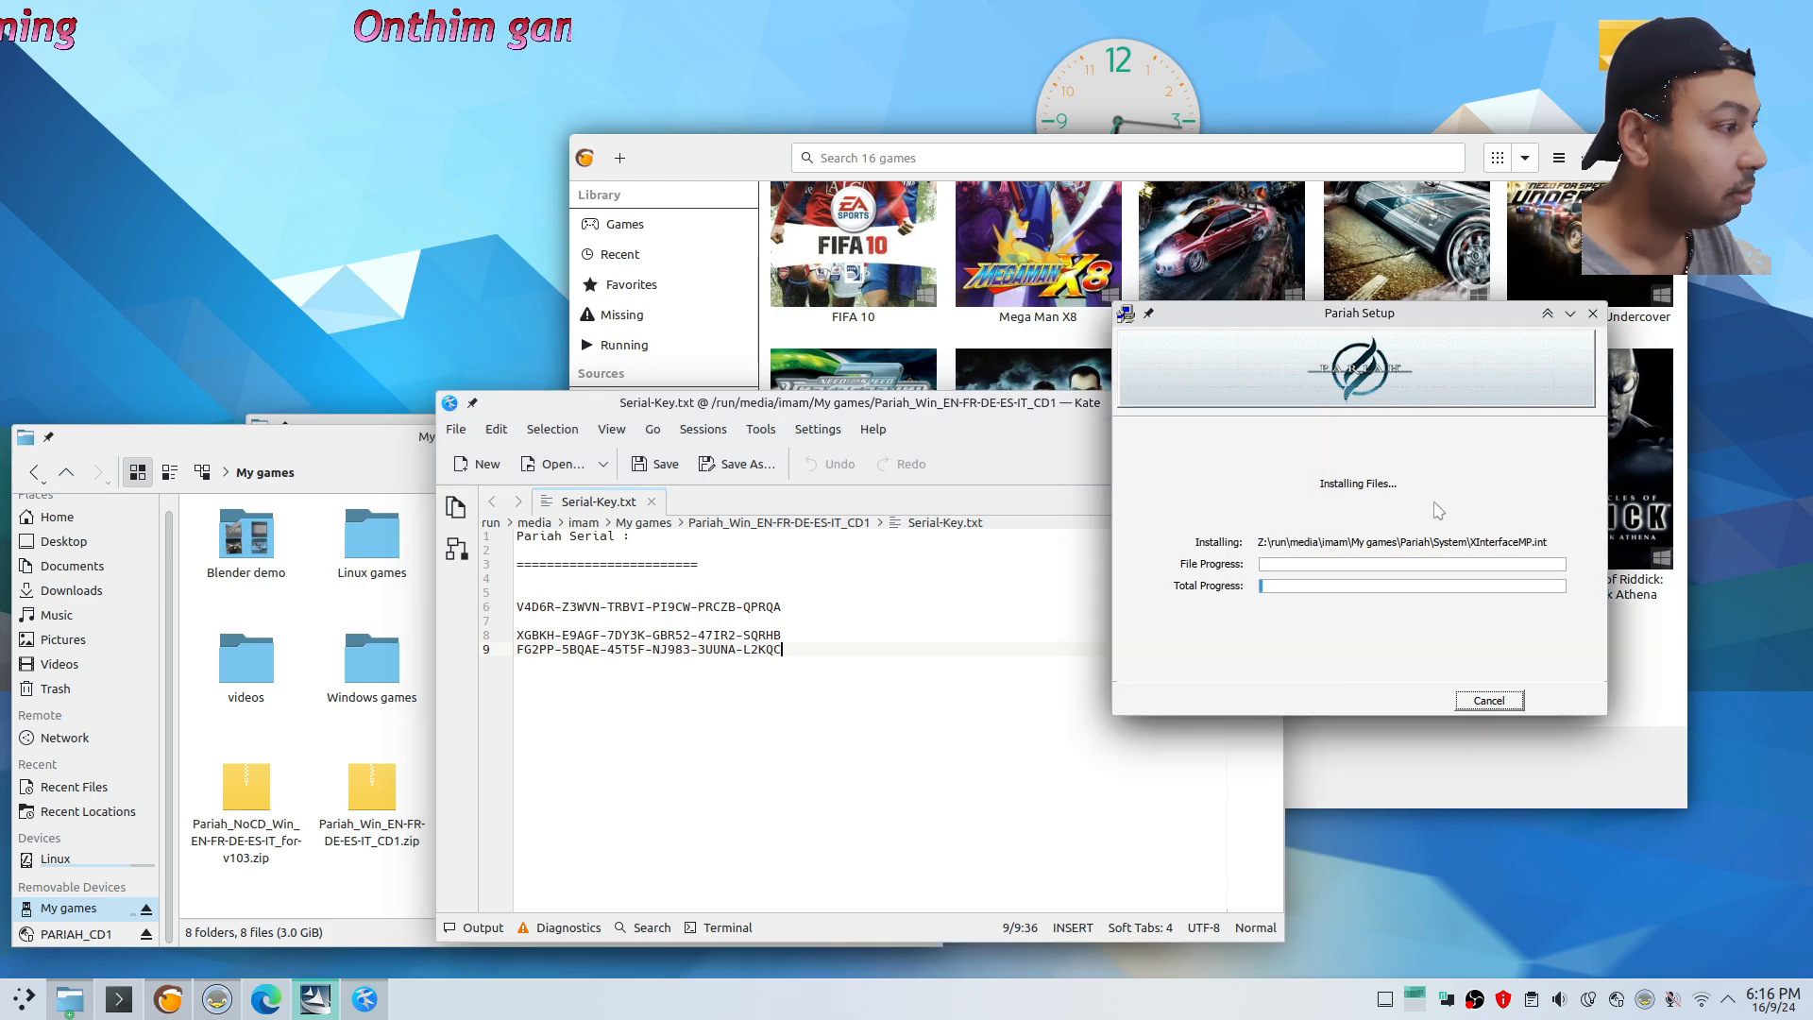
Look into the Pariah folder once more during the installation and go back to its parent folder
left_click(417, 510)
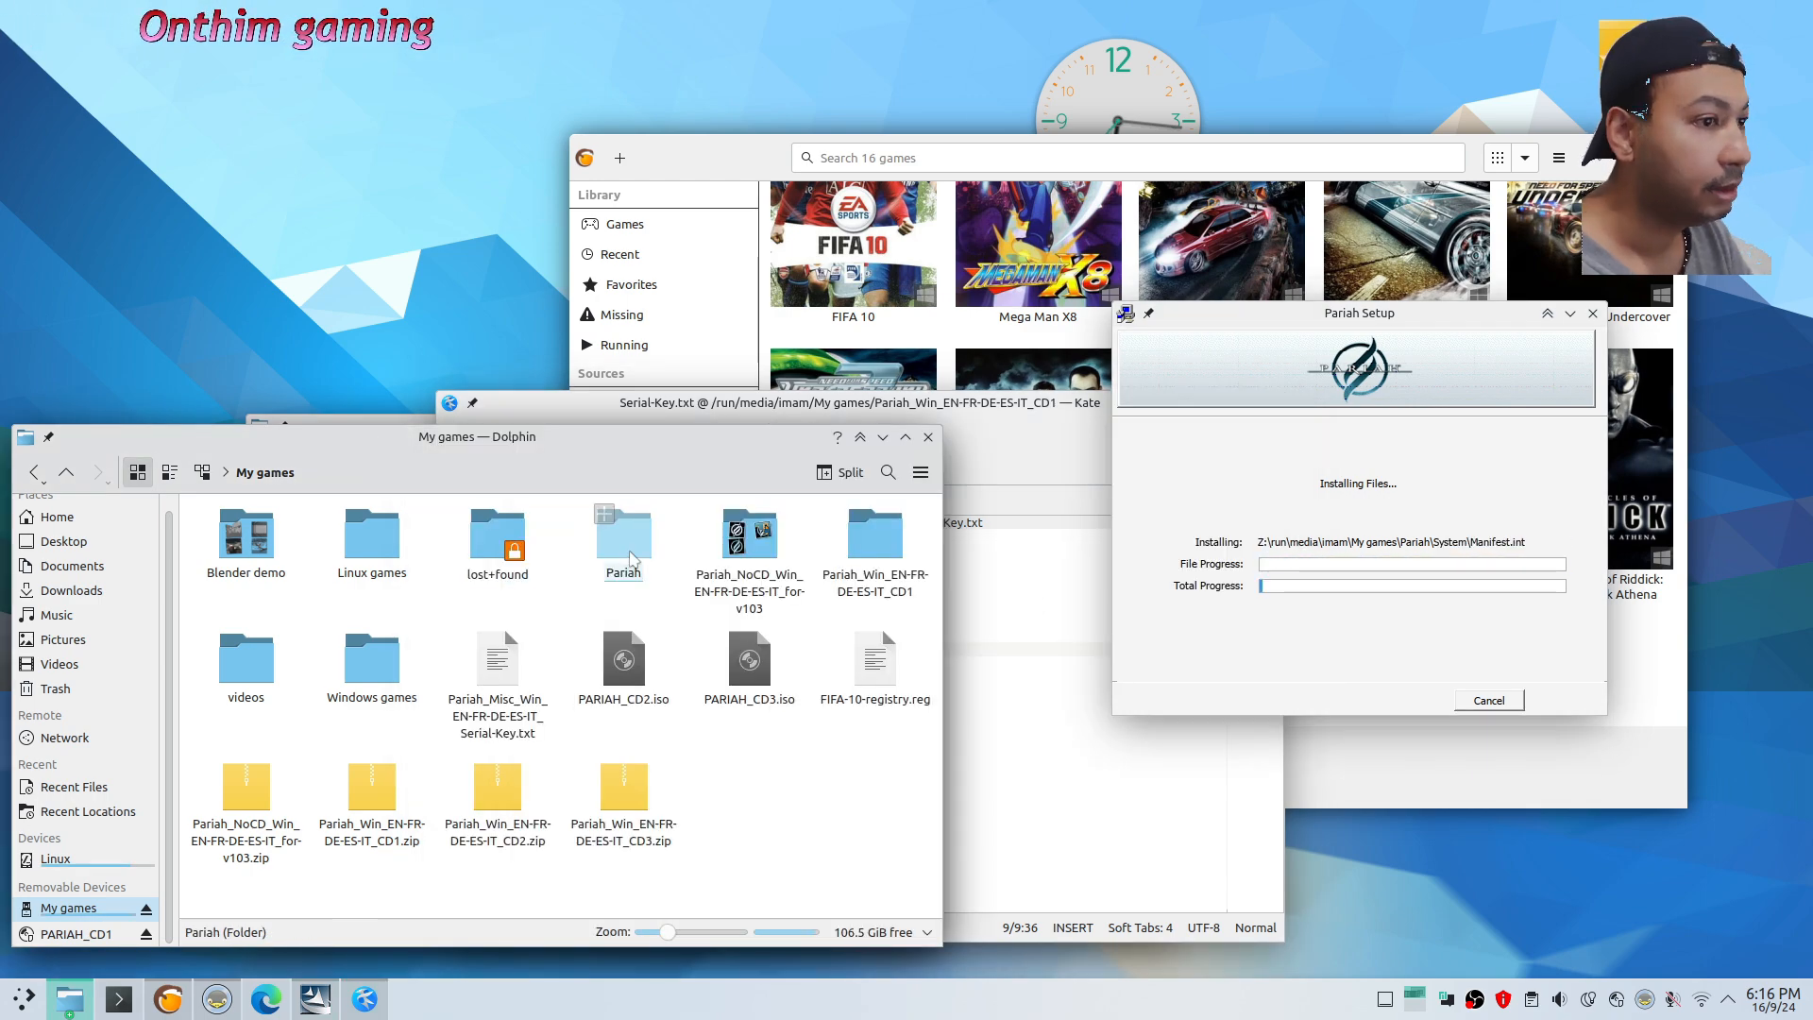
left_click(632, 559)
left_click(269, 474)
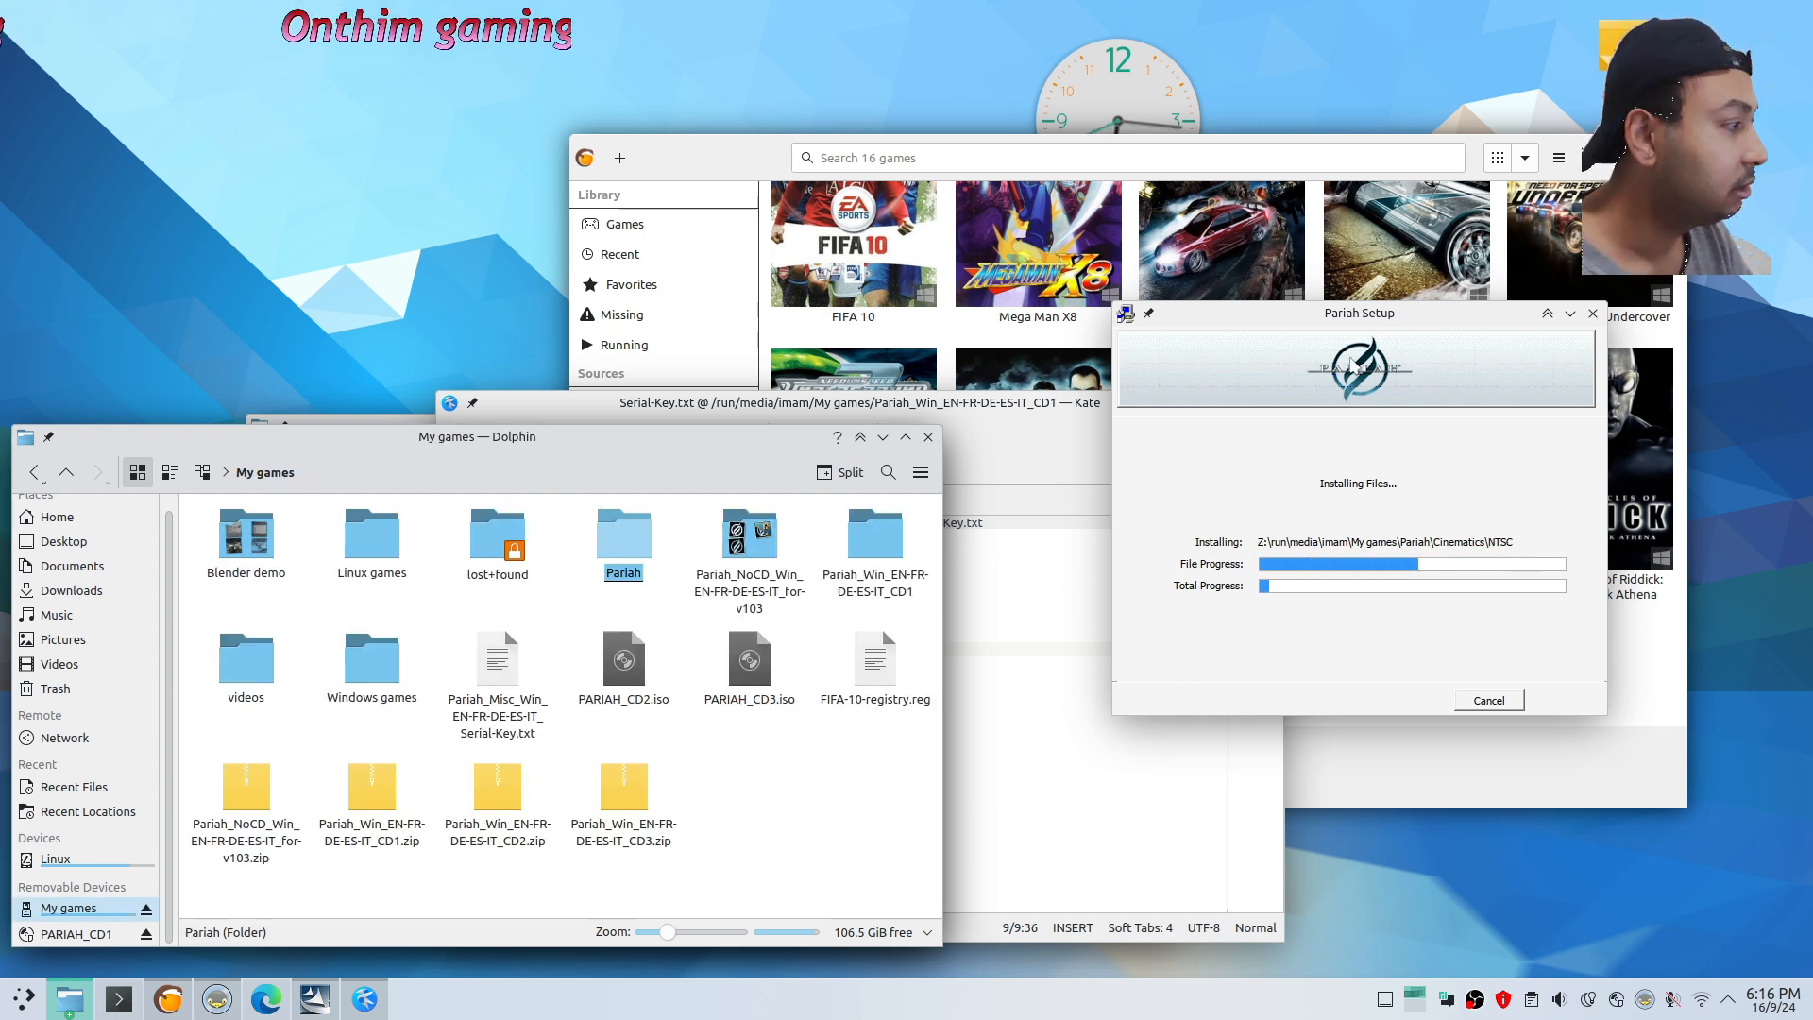
Close the Serial-Key.txt window and go from the CD1 folder tab to My games in the other file manager window
mouse_move(1364, 330)
left_mouse_down()
mouse_move(1482, 430)
mouse_move(1363, 329)
left_mouse_up()
left_click(1047, 649)
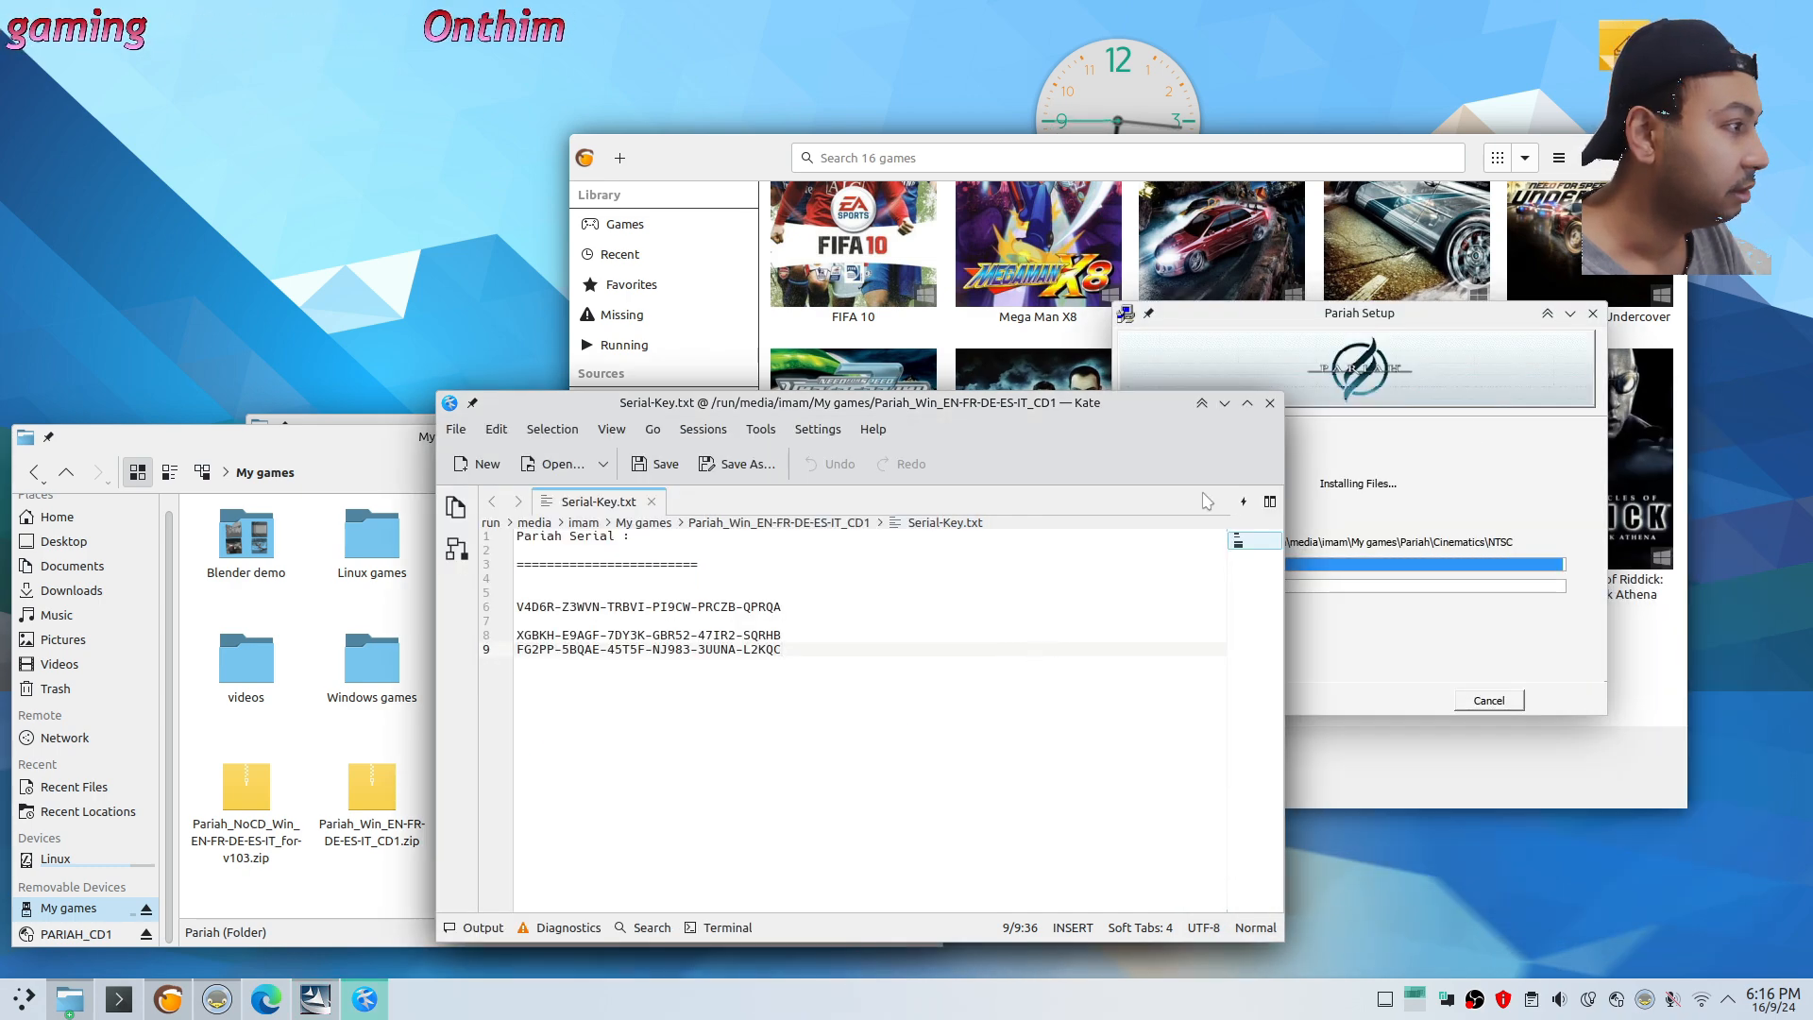
left_click(1270, 402)
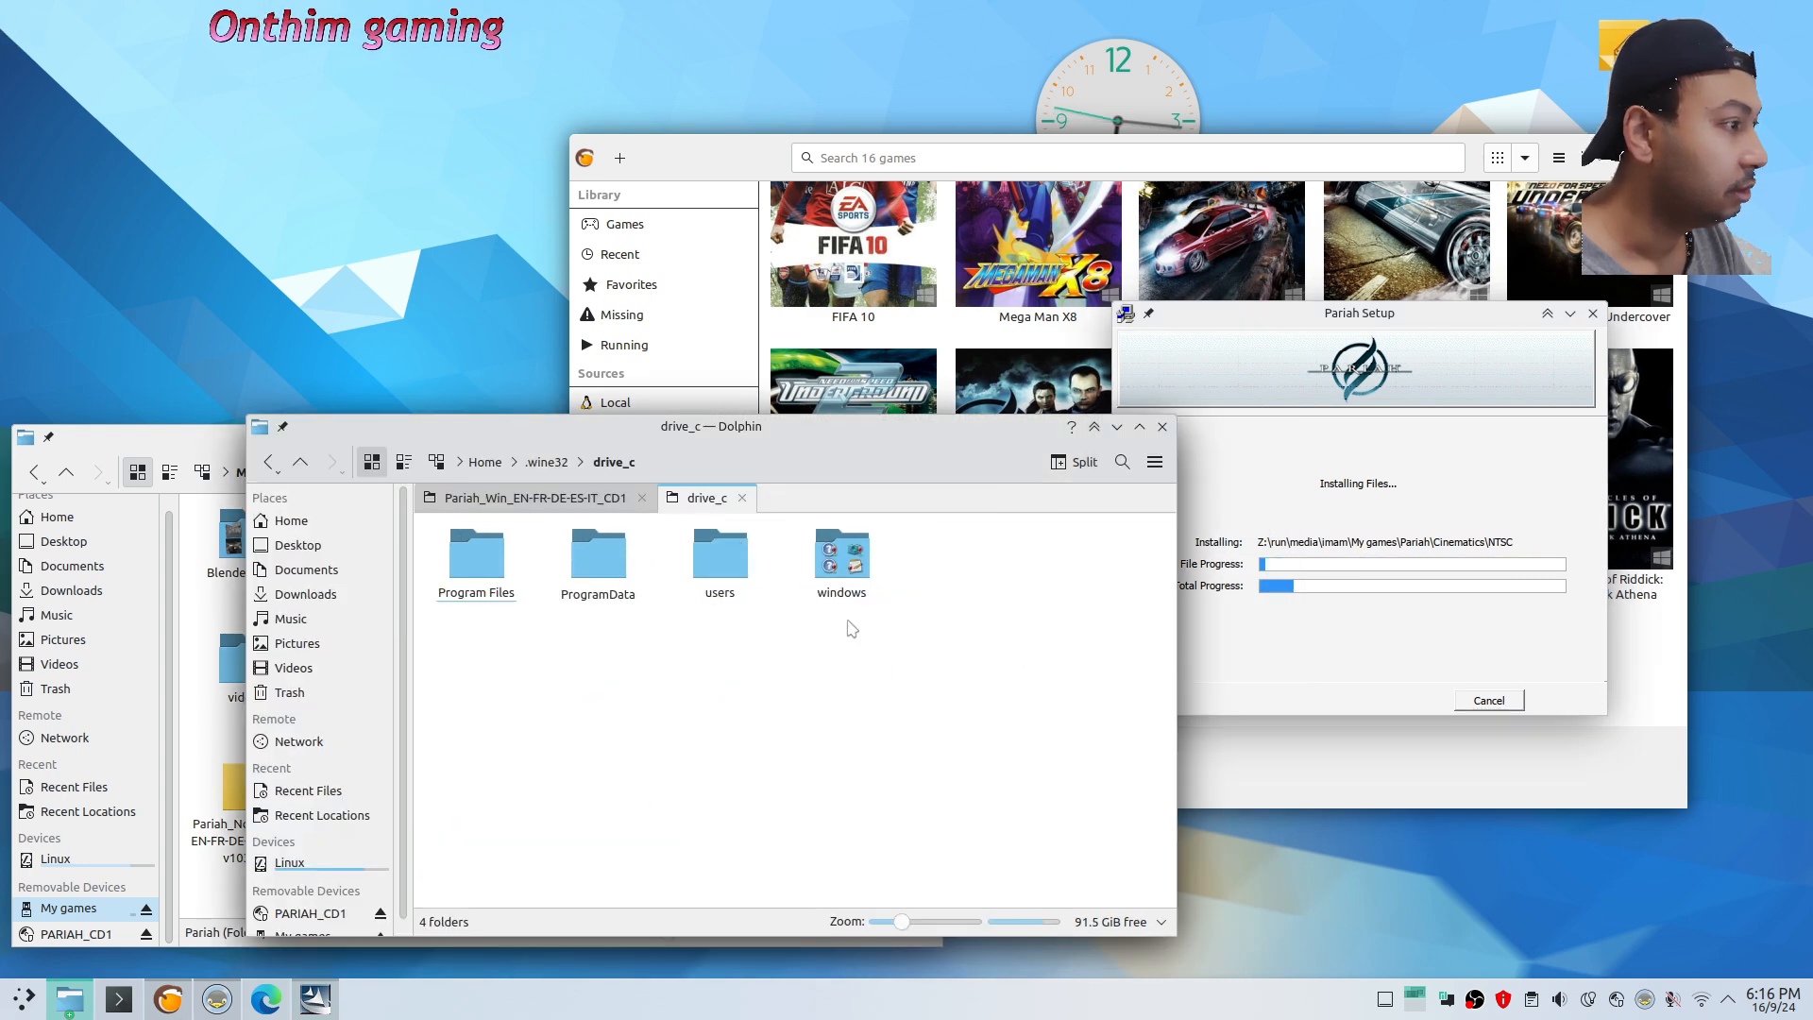
left_click(535, 498)
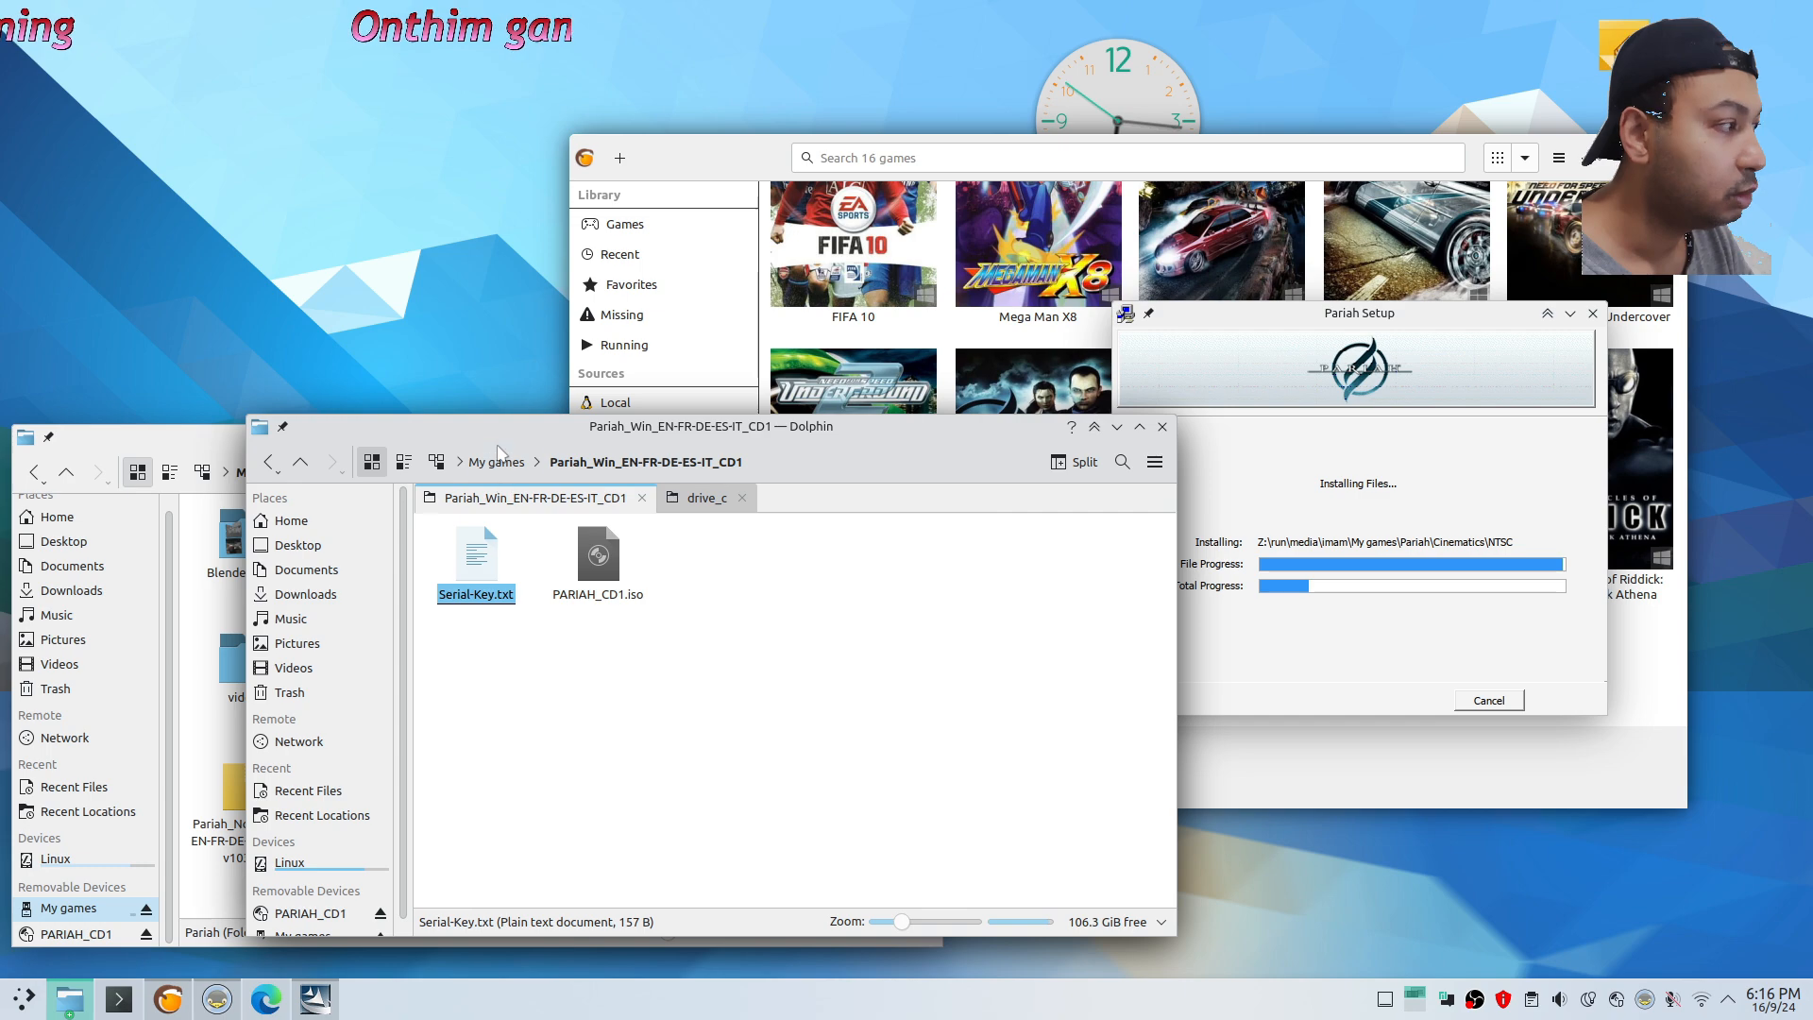
left_click(496, 461)
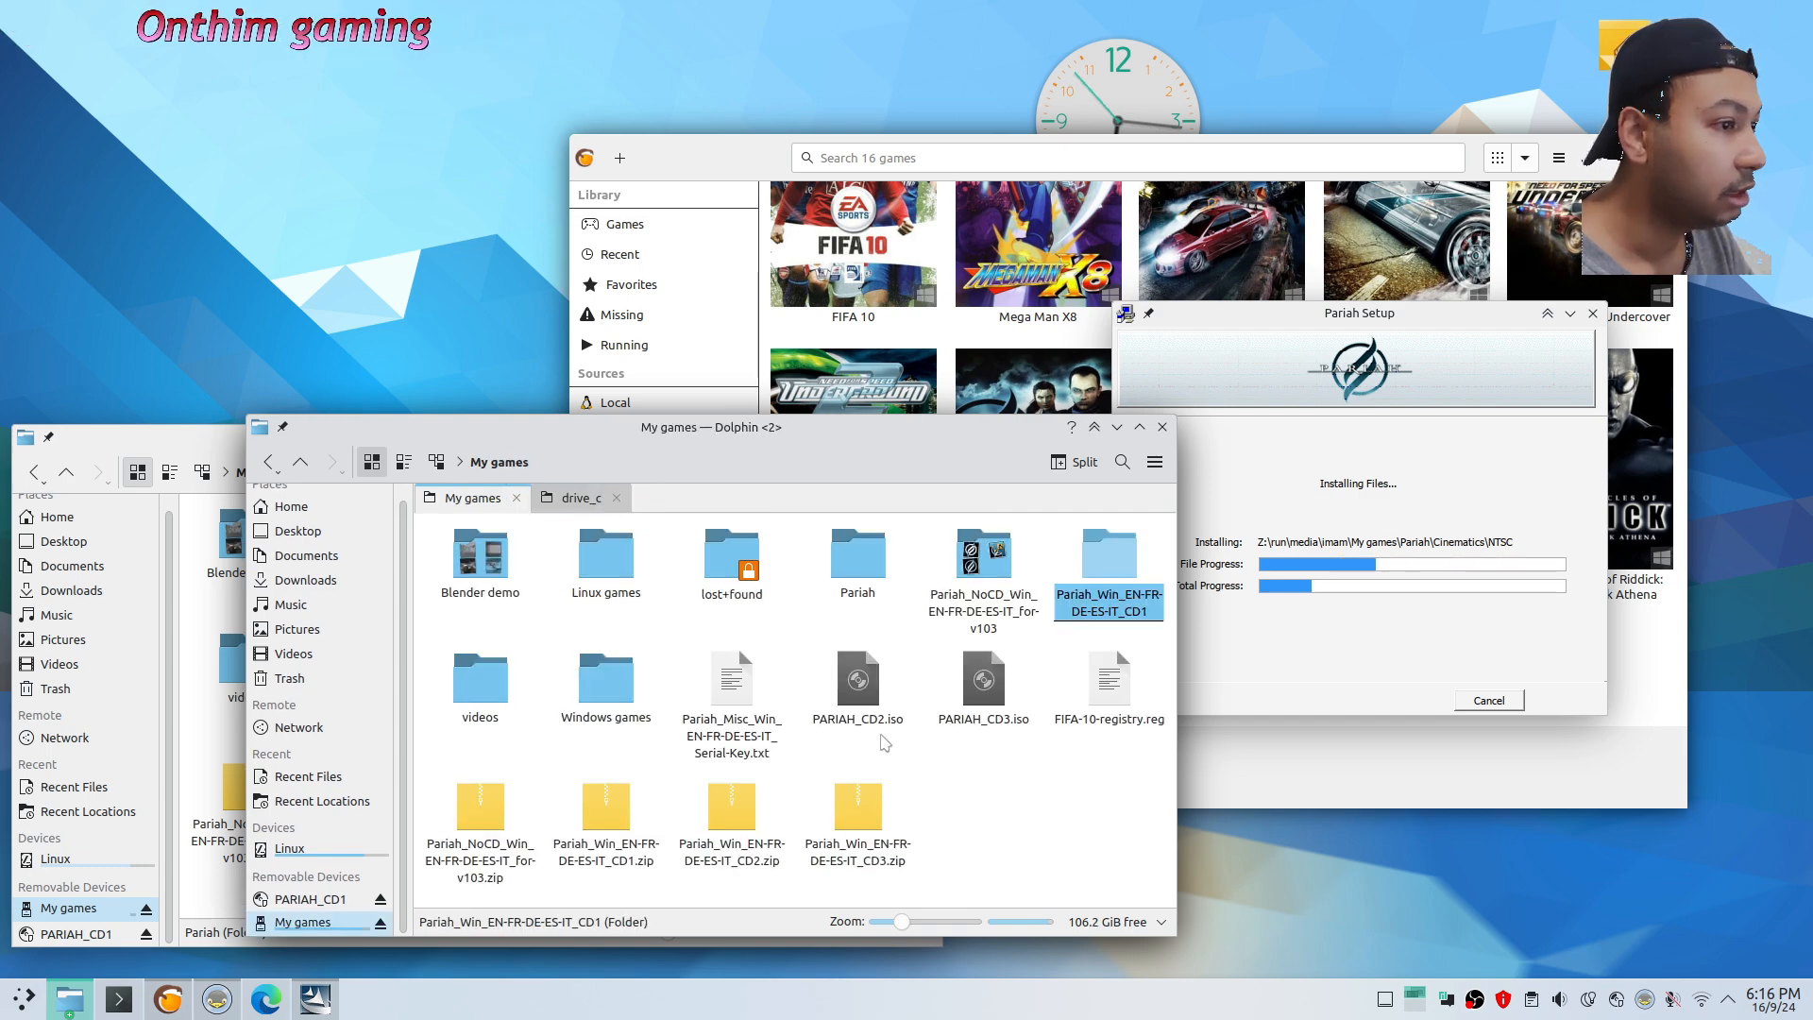
Minimize the second file manager window and unload PARIAH_CD1.iso from the virtual drive Device #00
left_click(1117, 428)
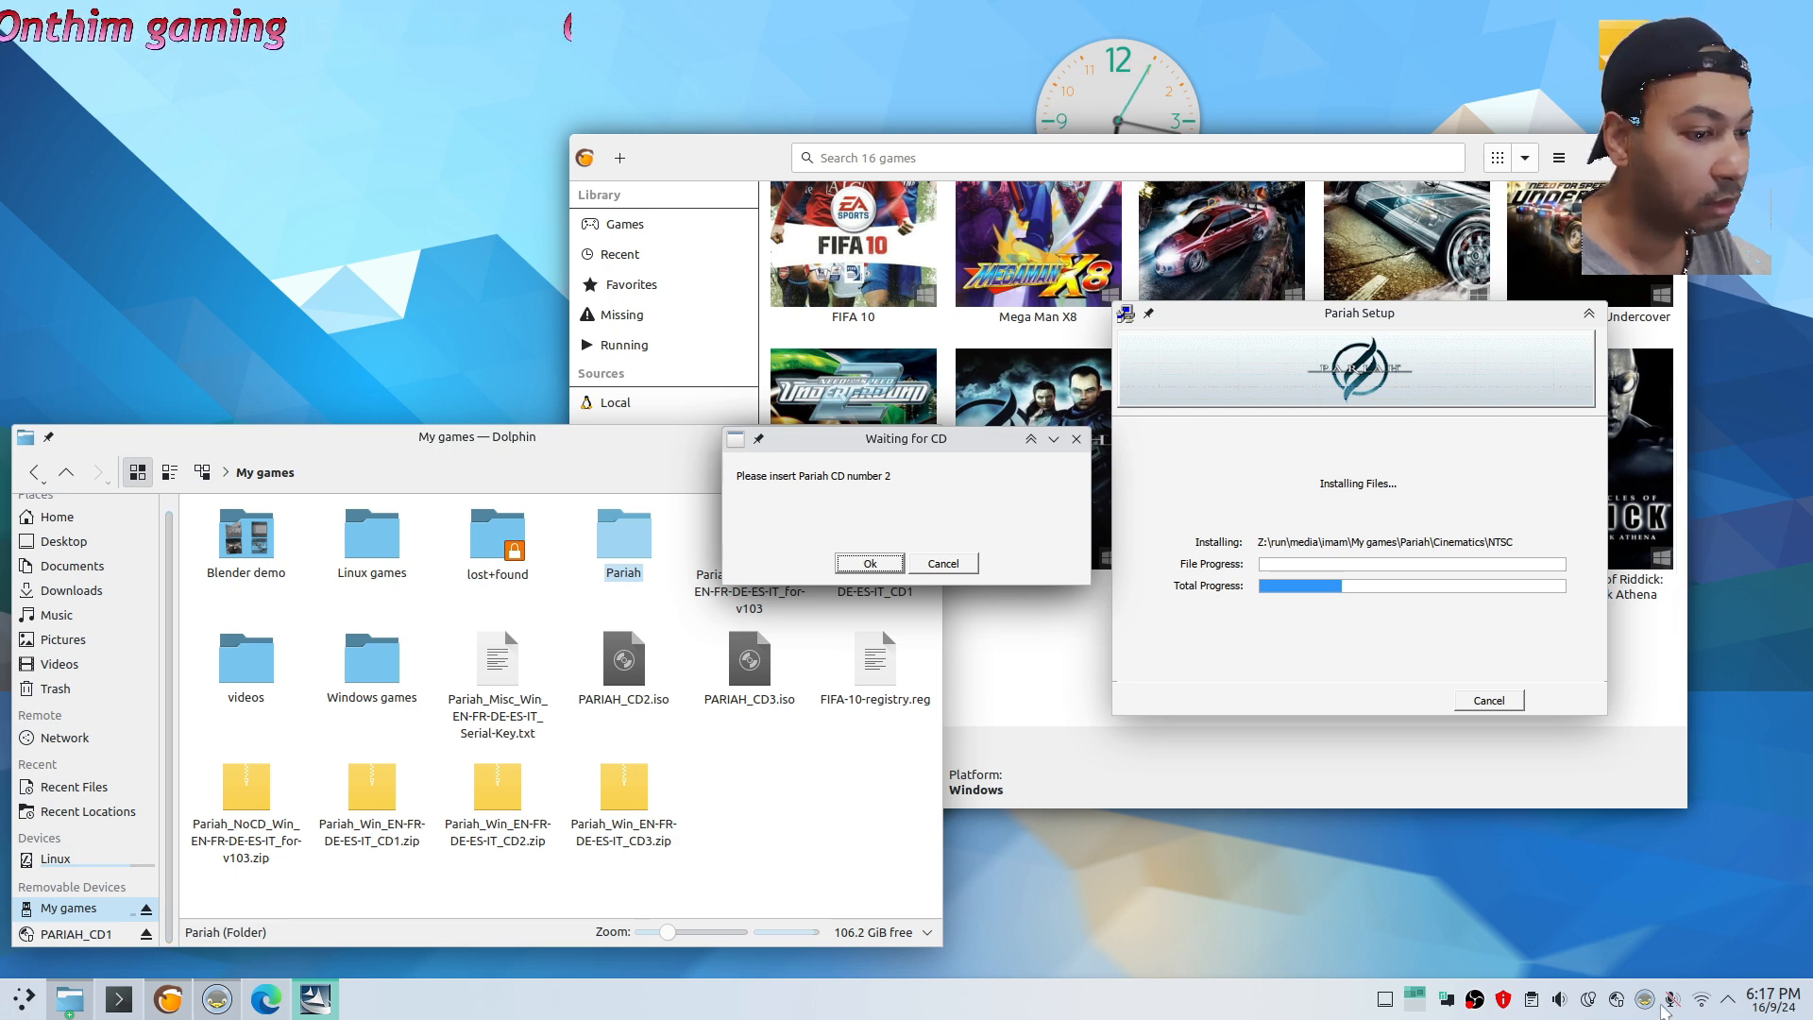
left_click(1646, 1009)
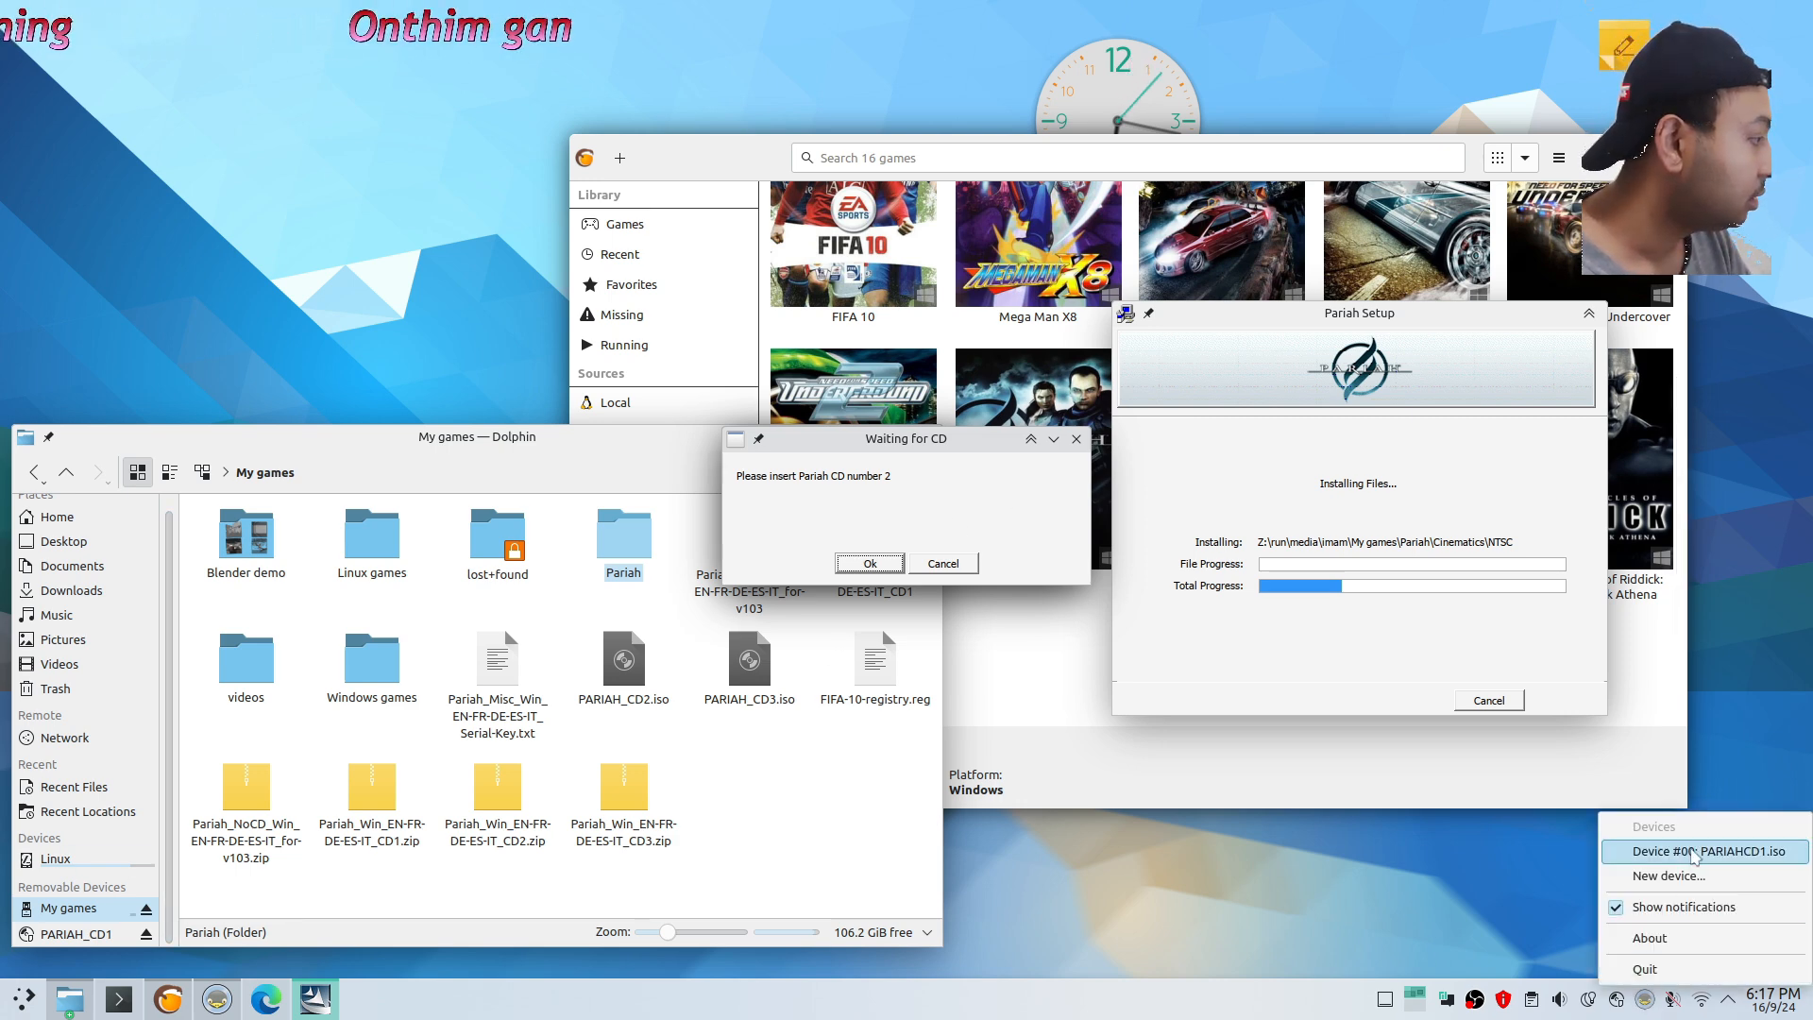
left_click(1692, 854)
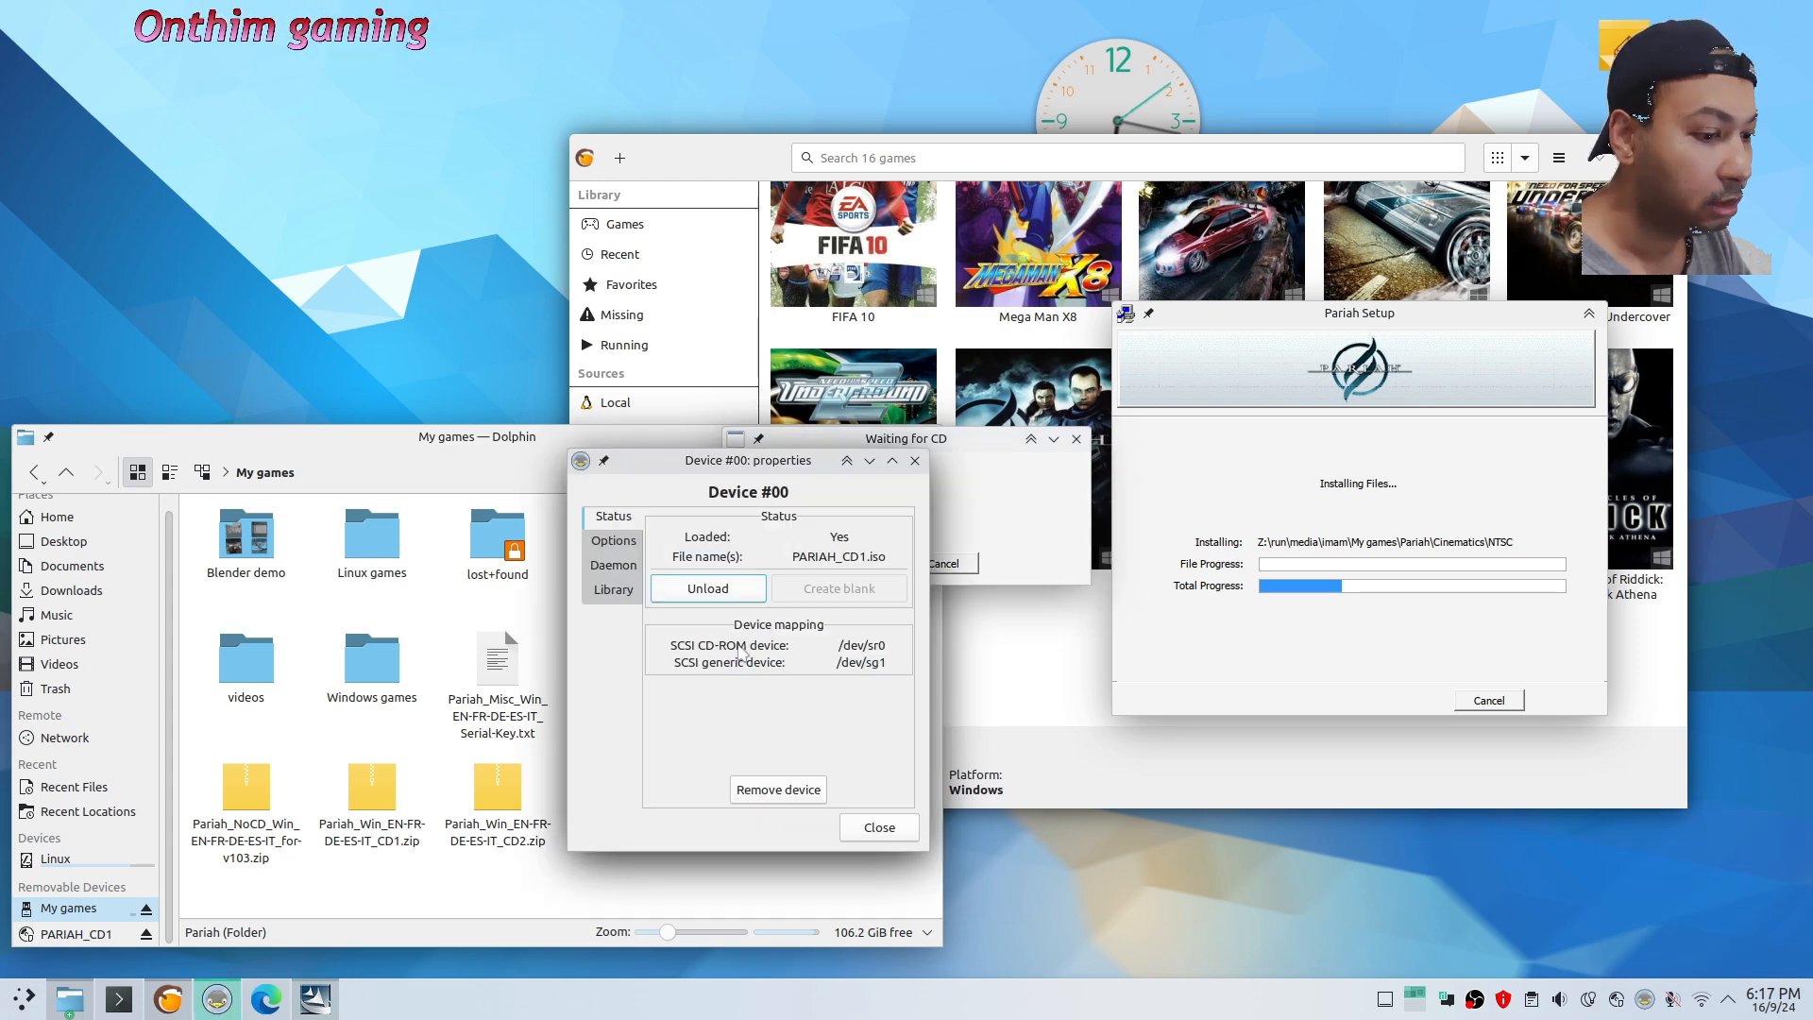
left_click(708, 588)
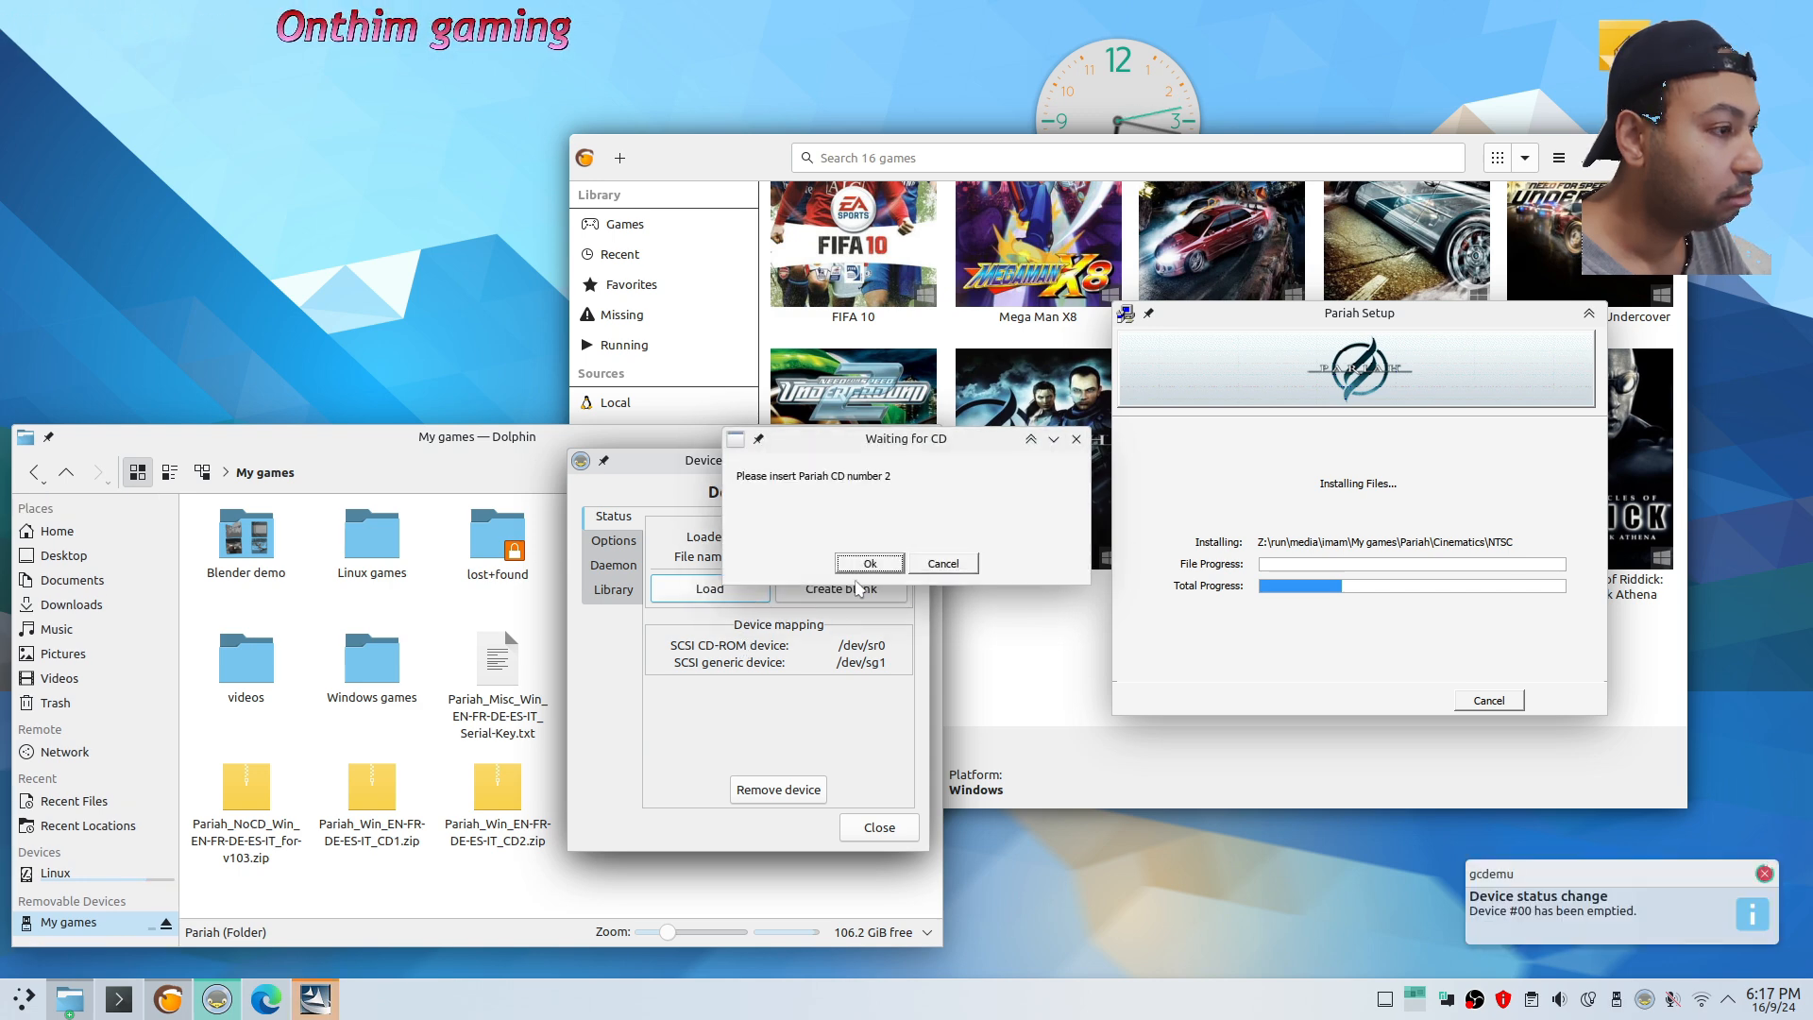
Load PARIAH_CD2.iso from My games into the virtual drive Device #00
left_click(688, 595)
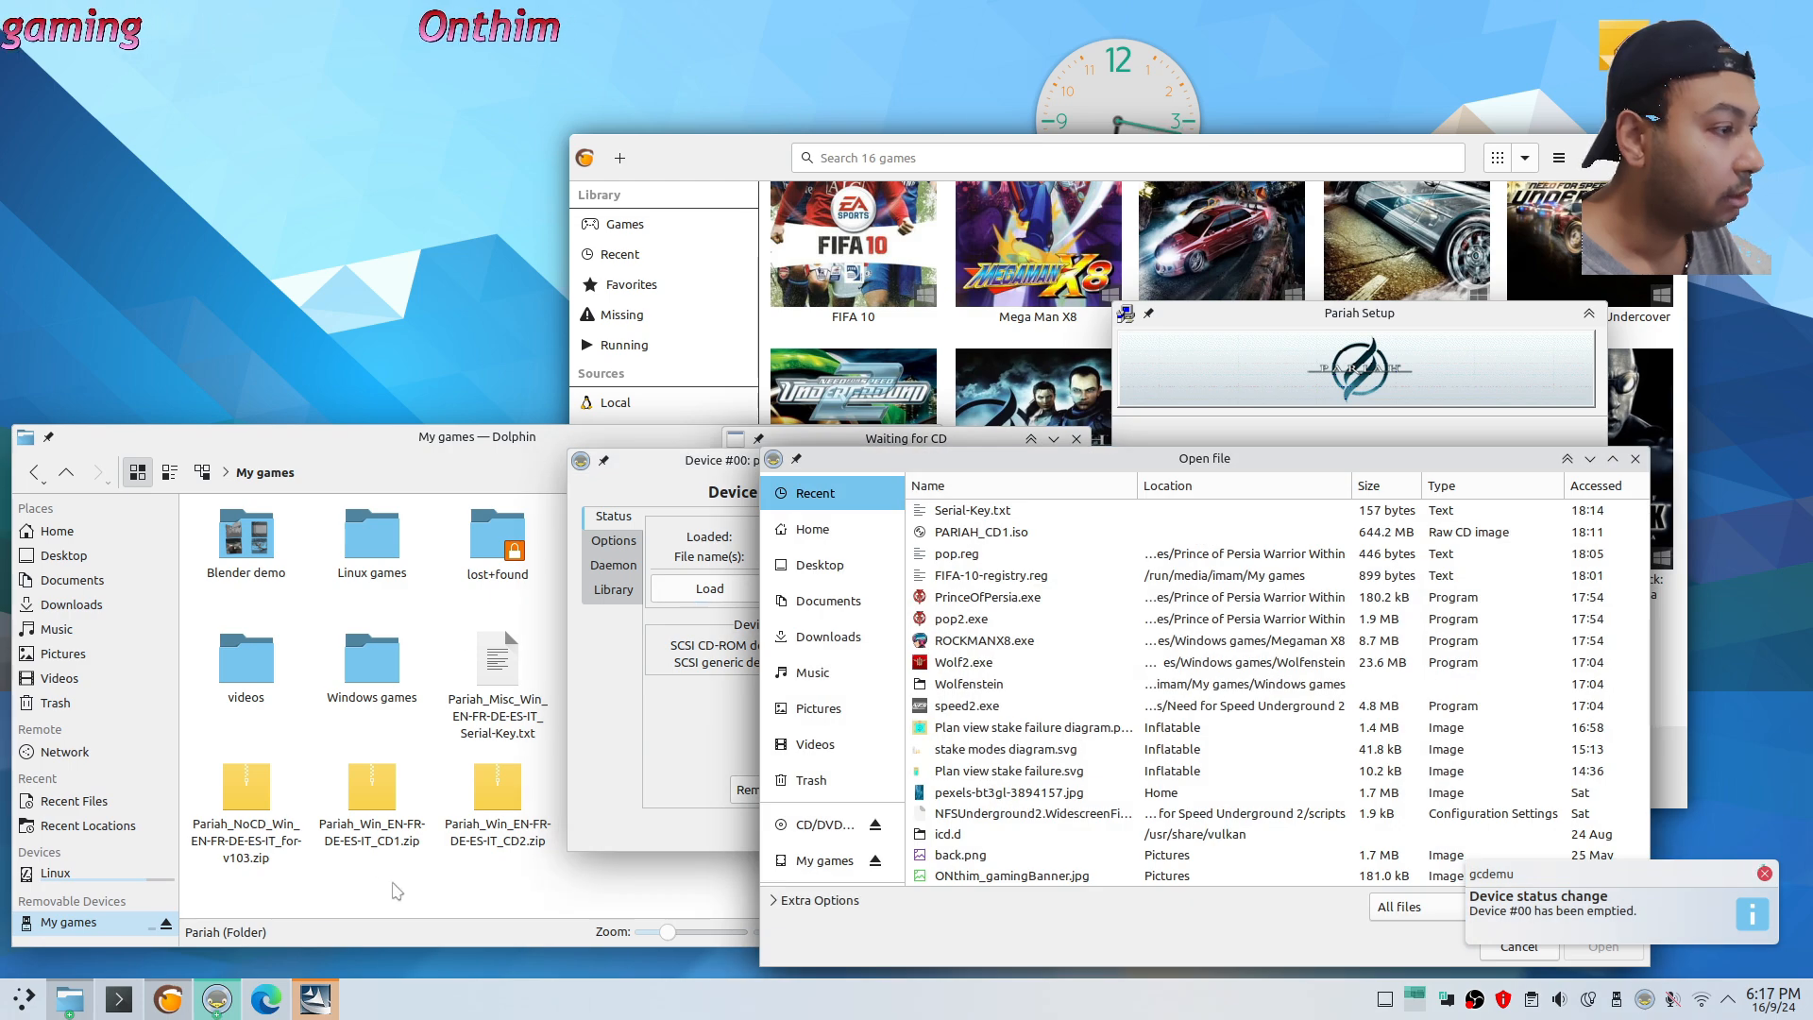
left_click(396, 891)
left_click_drag(623, 661, 1230, 737)
left_click(1603, 946)
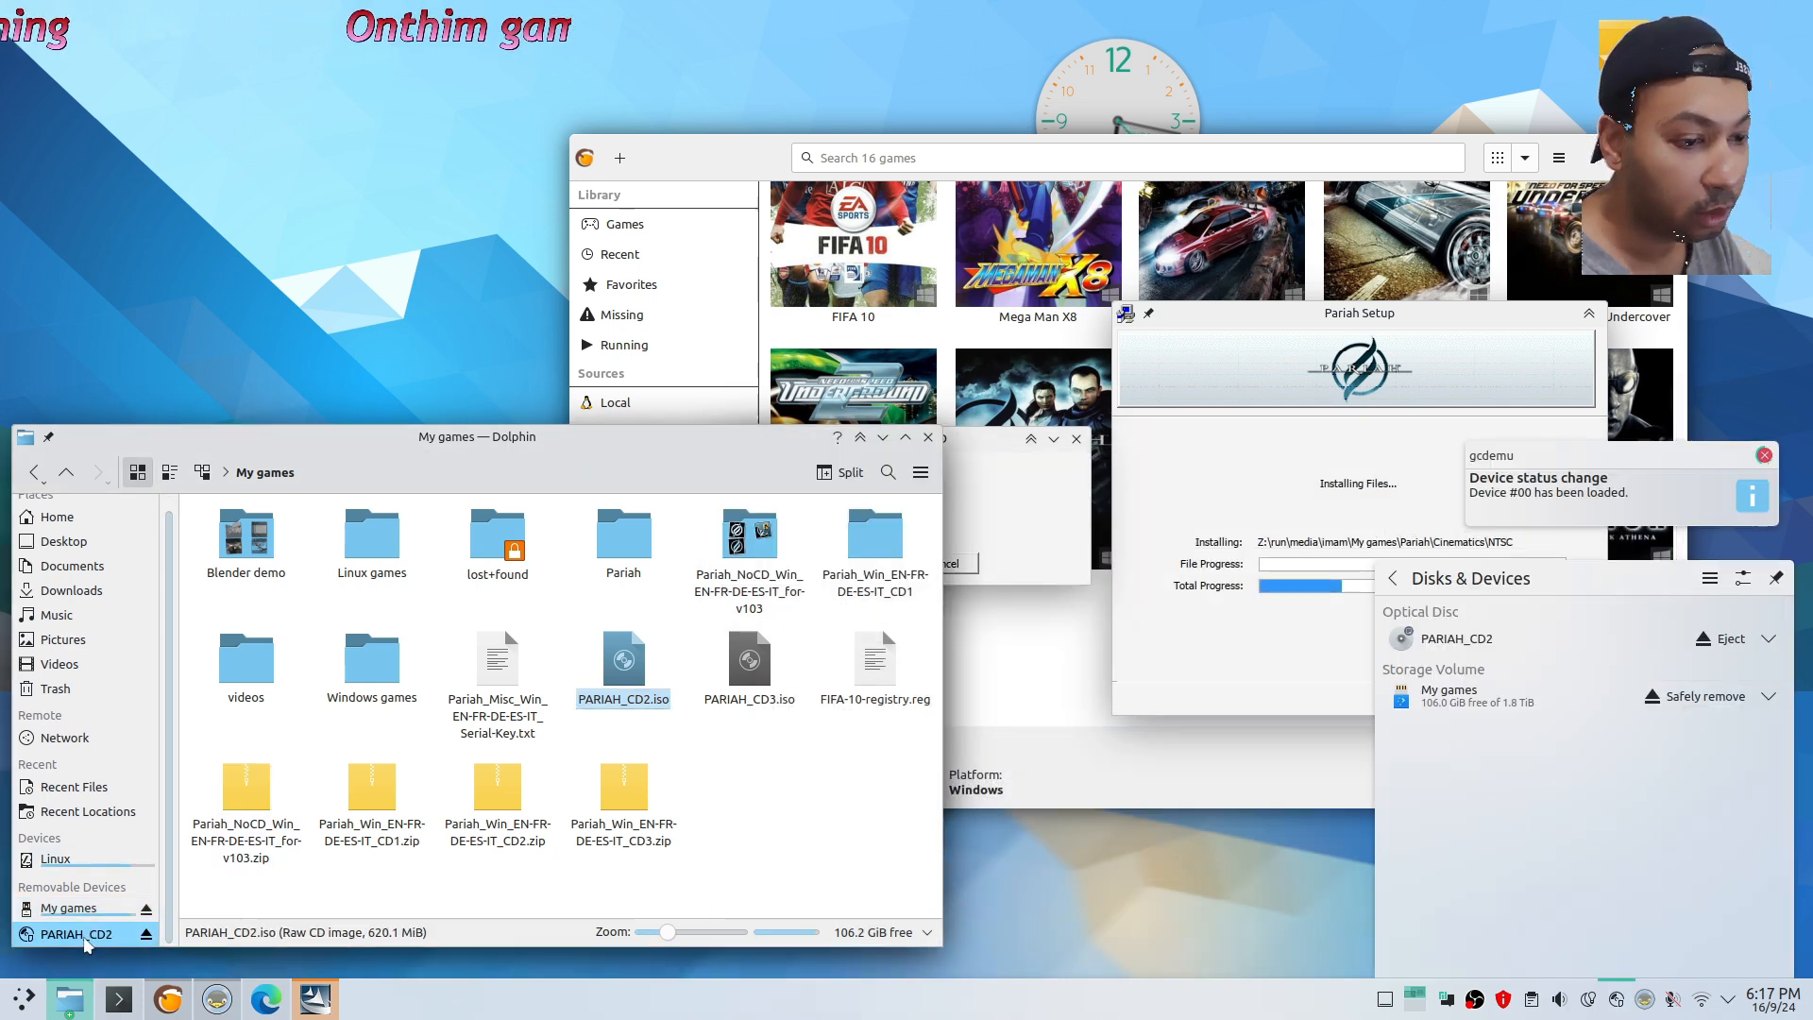
Check the files on the mounted PARIAH_CD2 disc and try to continue the installation at the prompt for CD number 2
left_click(80, 934)
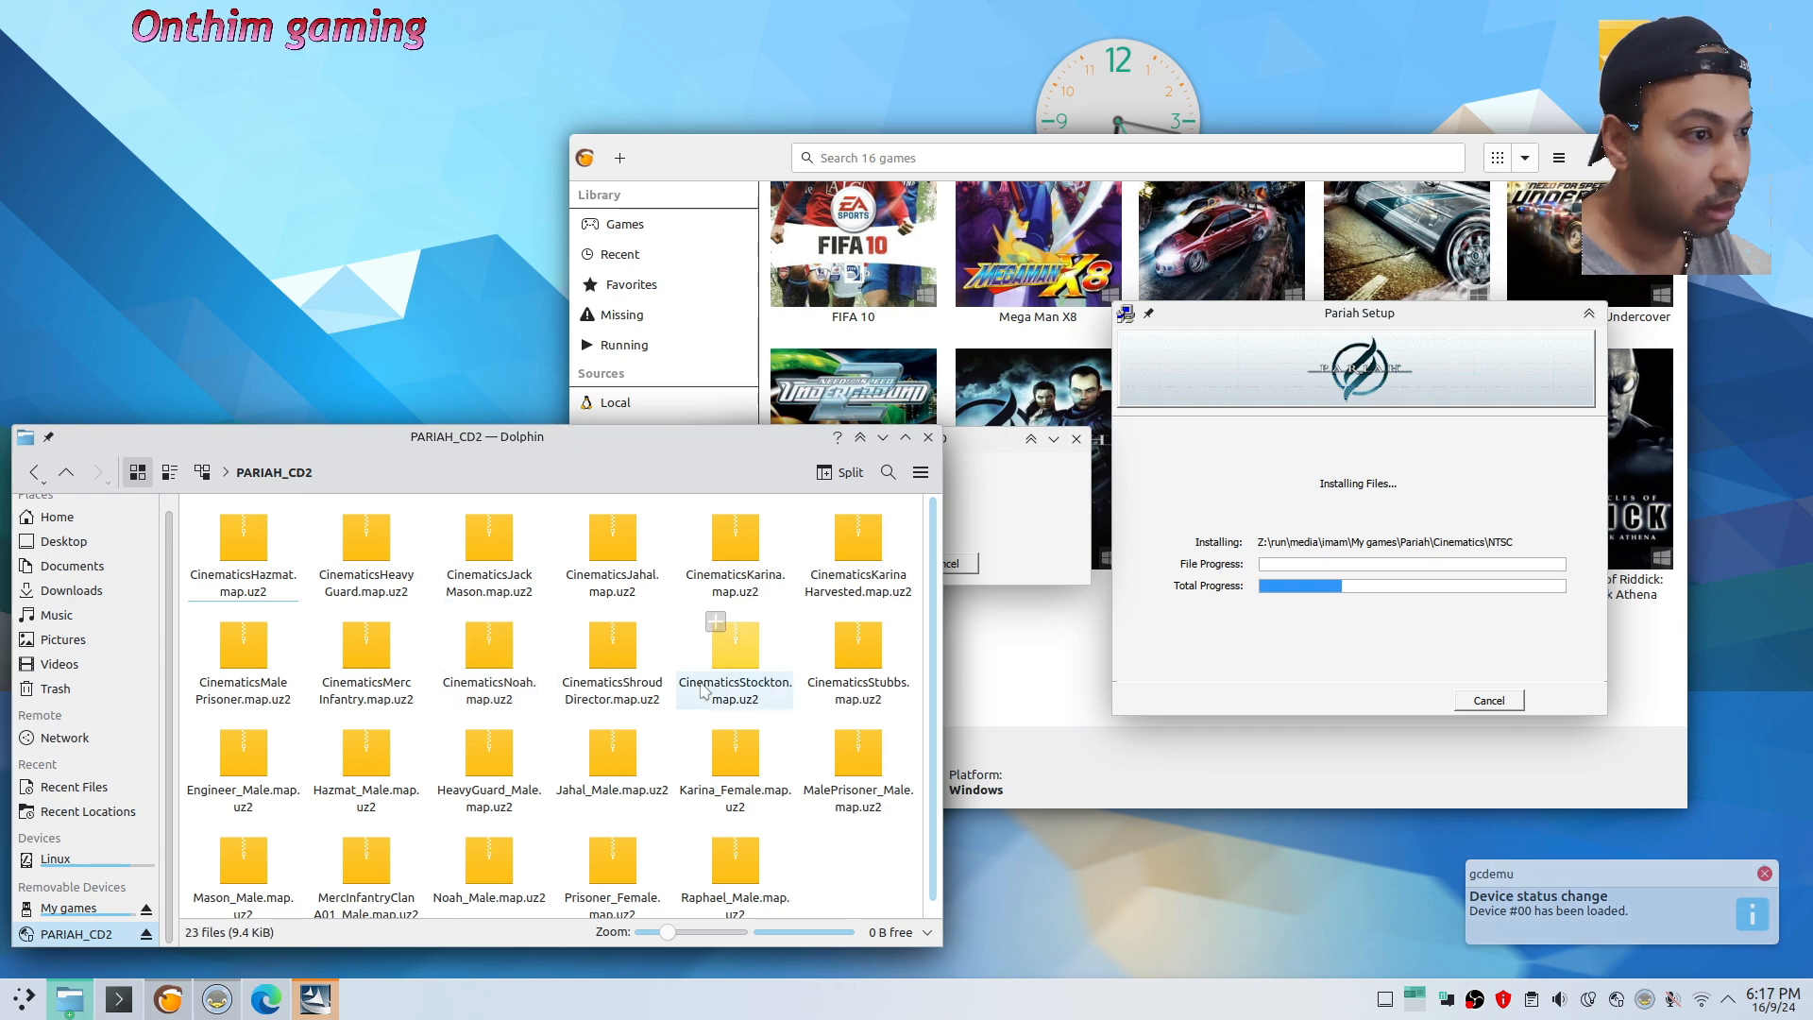
left_click(883, 438)
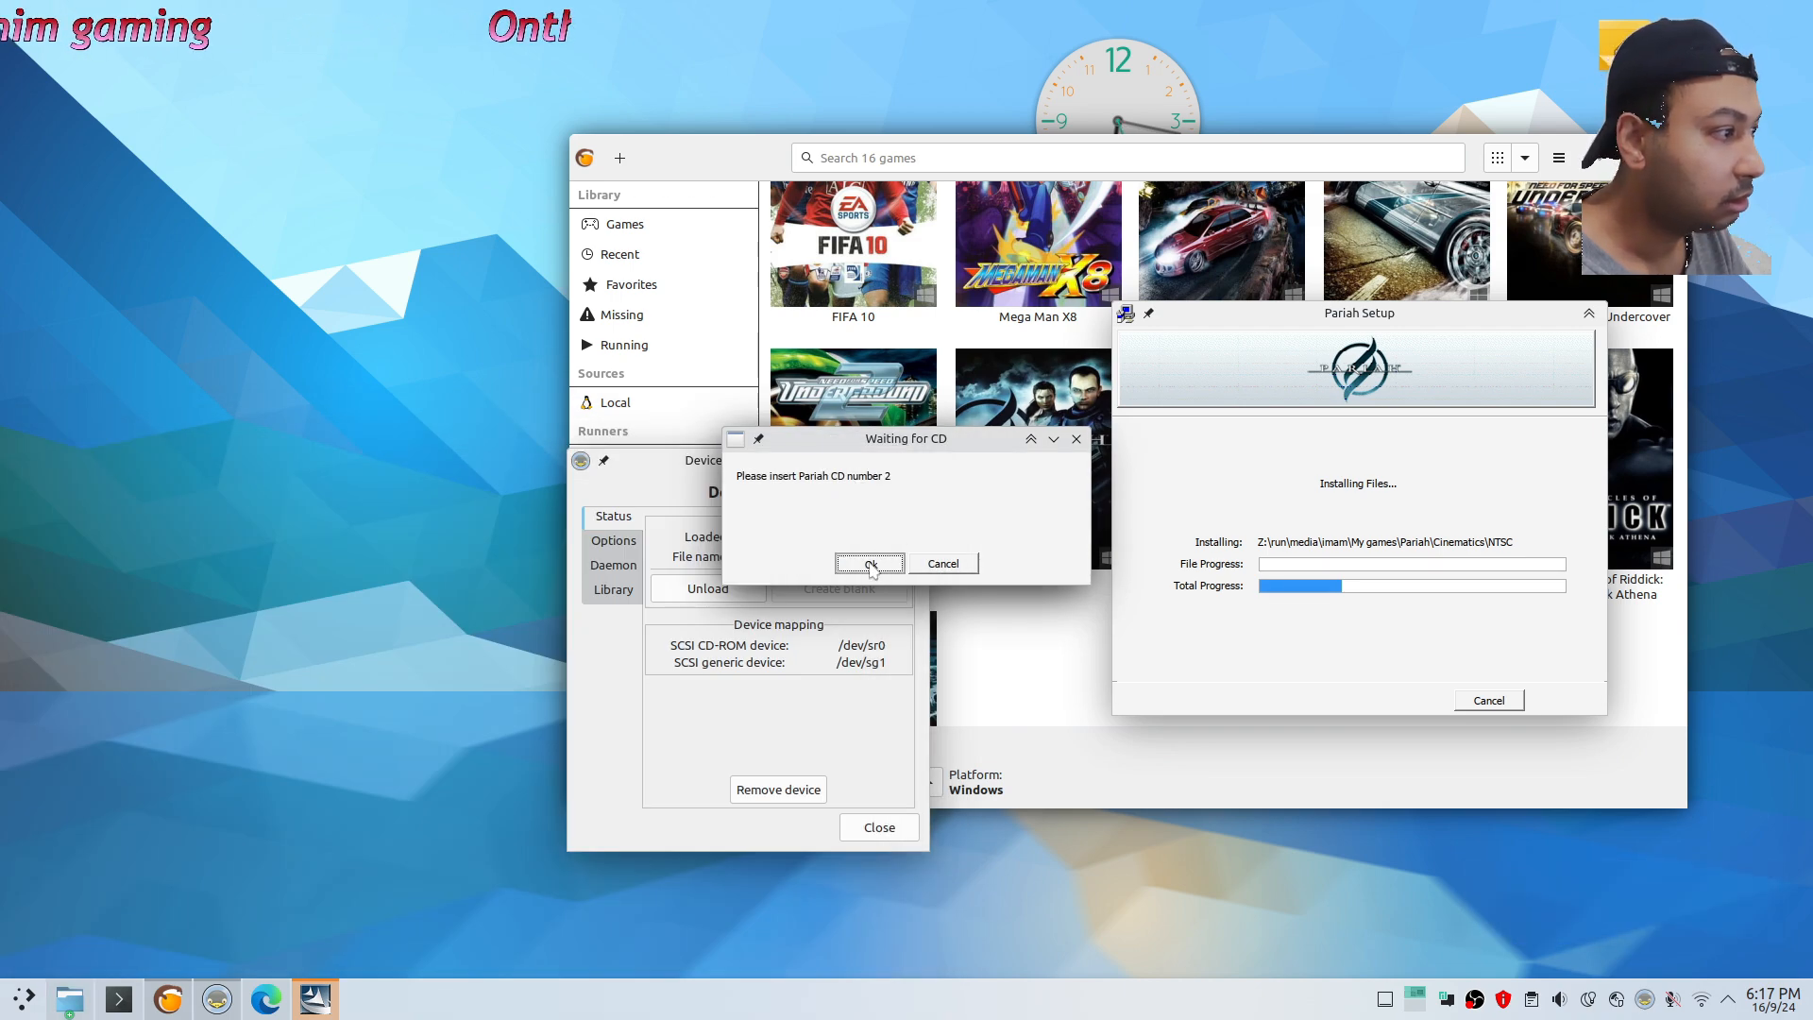
left_click(869, 563)
left_click(871, 564)
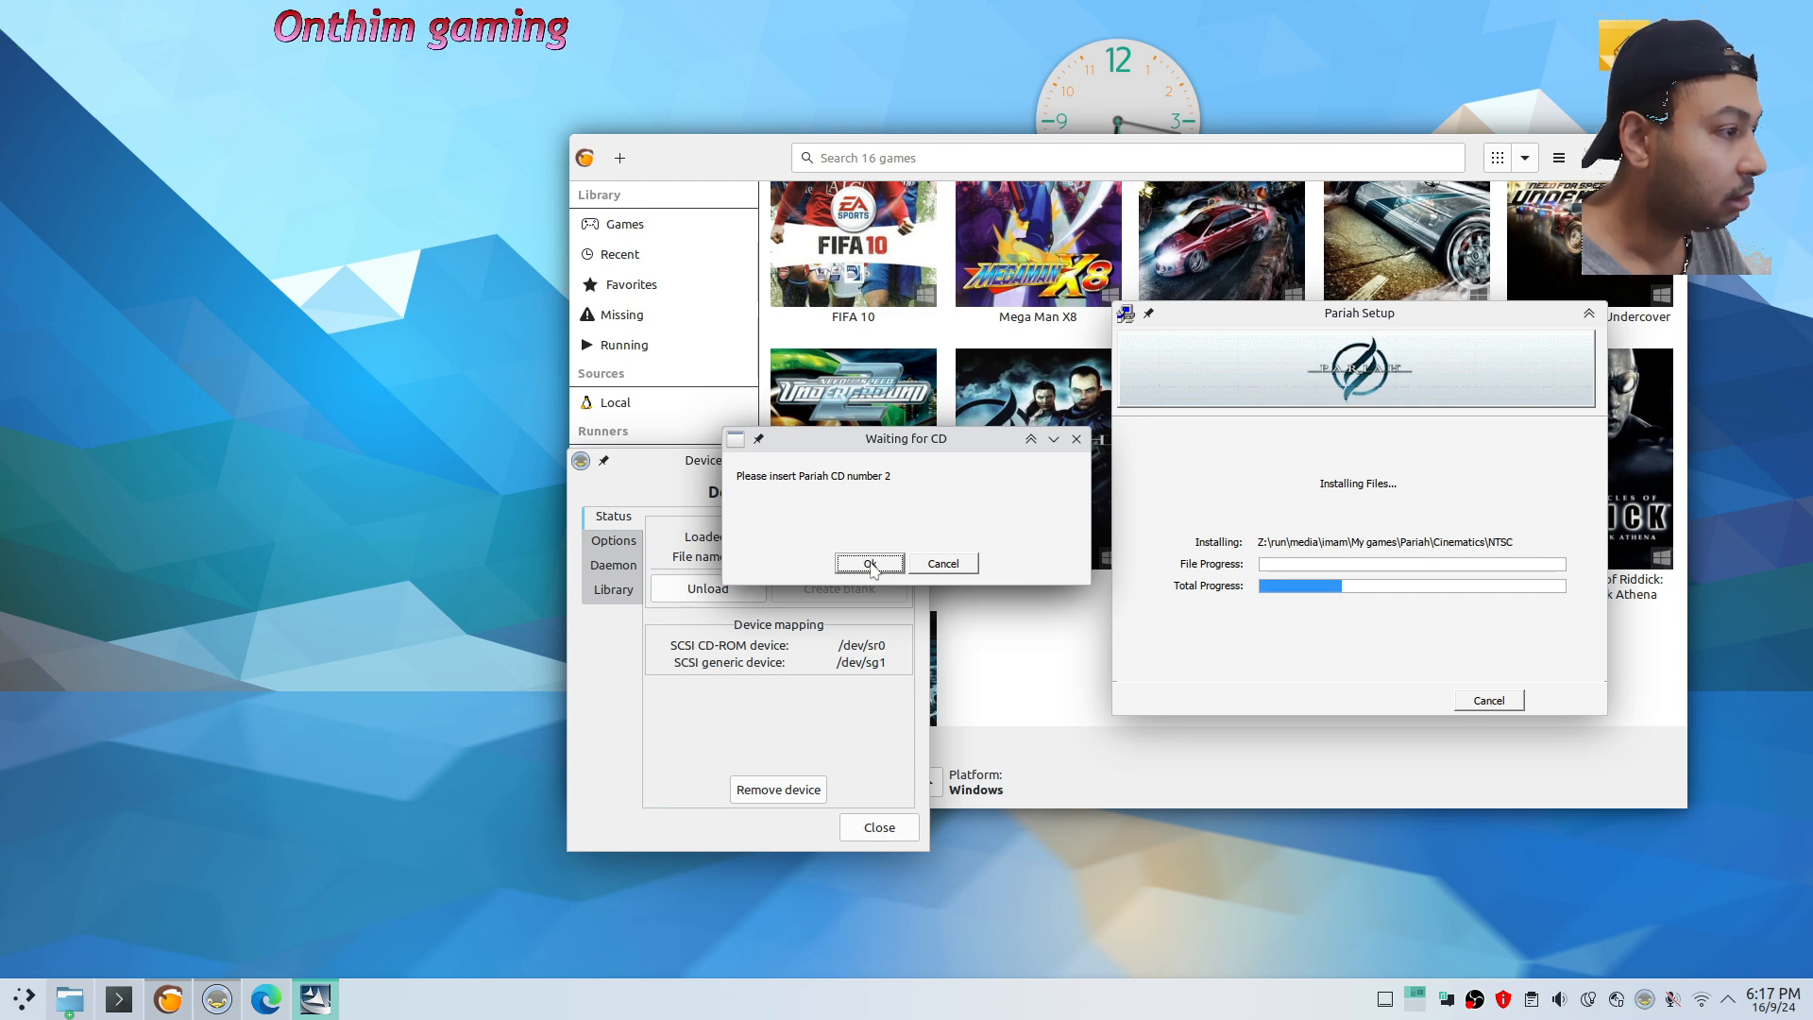
Move the CD prompt and Device #00 windows apart and bring up the drive settings in Pariah's Wine configuration
left_click_drag(898, 442, 1130, 499)
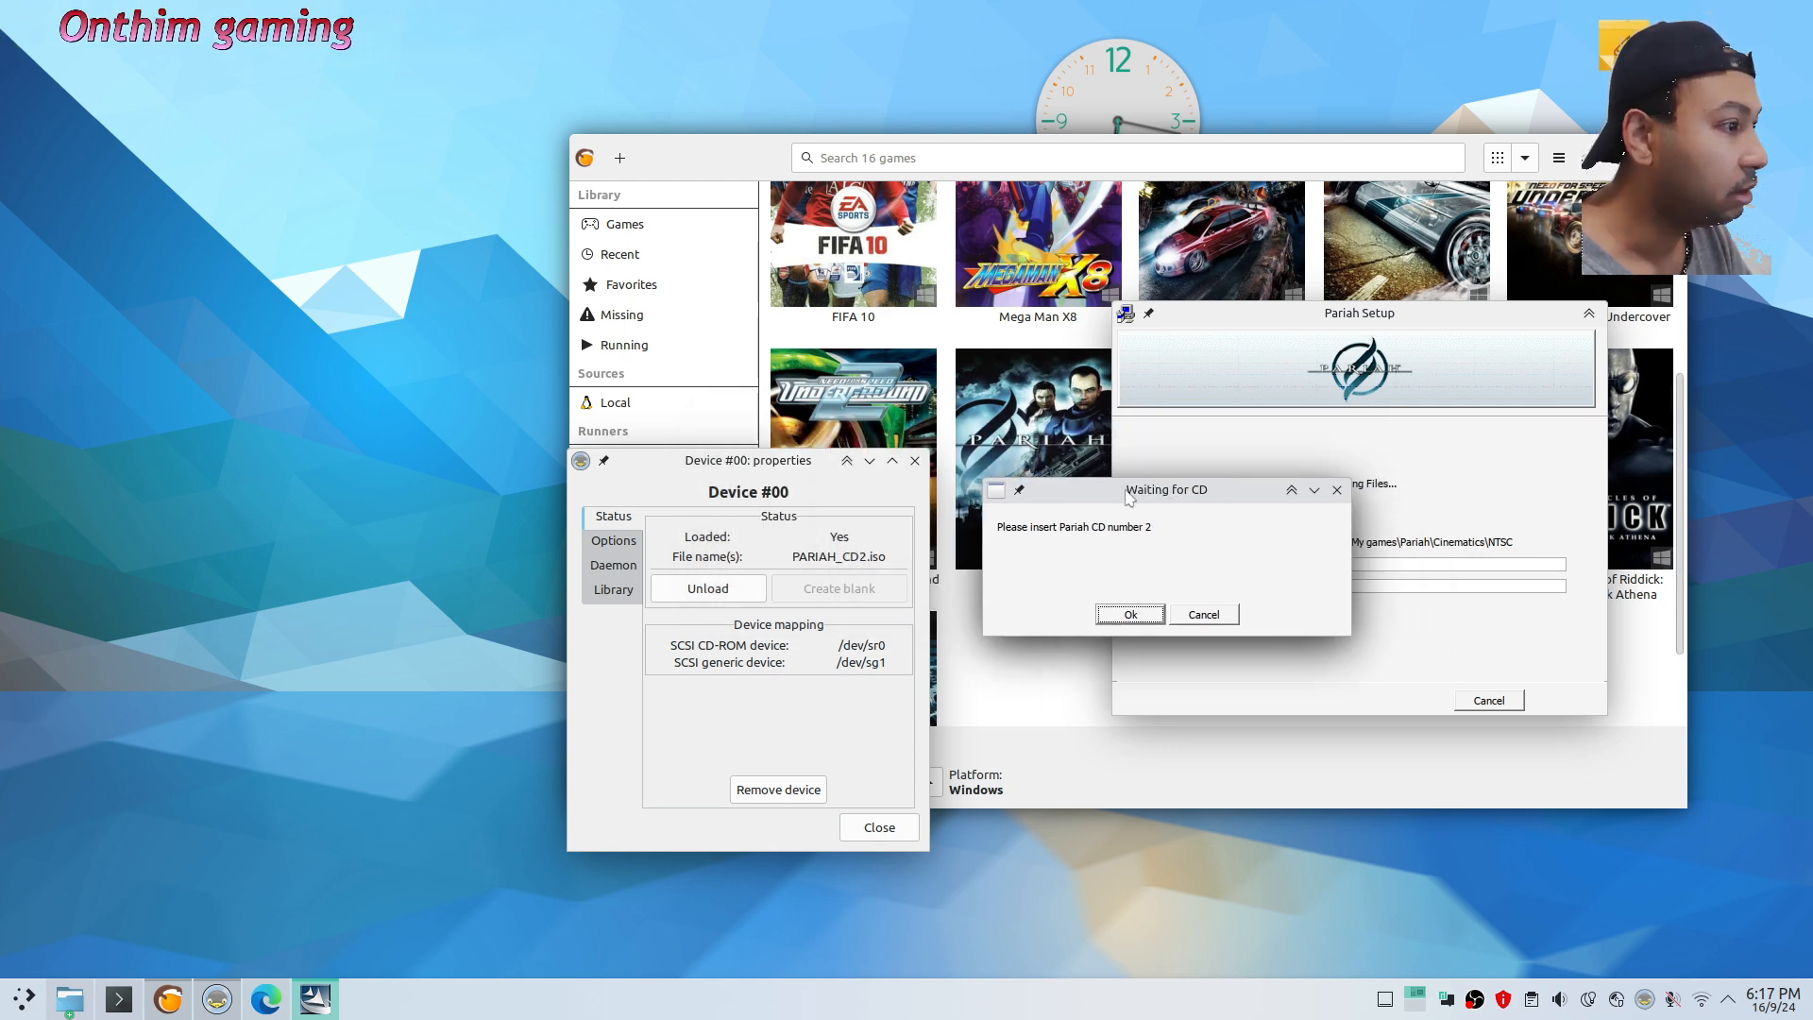
left_click_drag(767, 476, 414, 537)
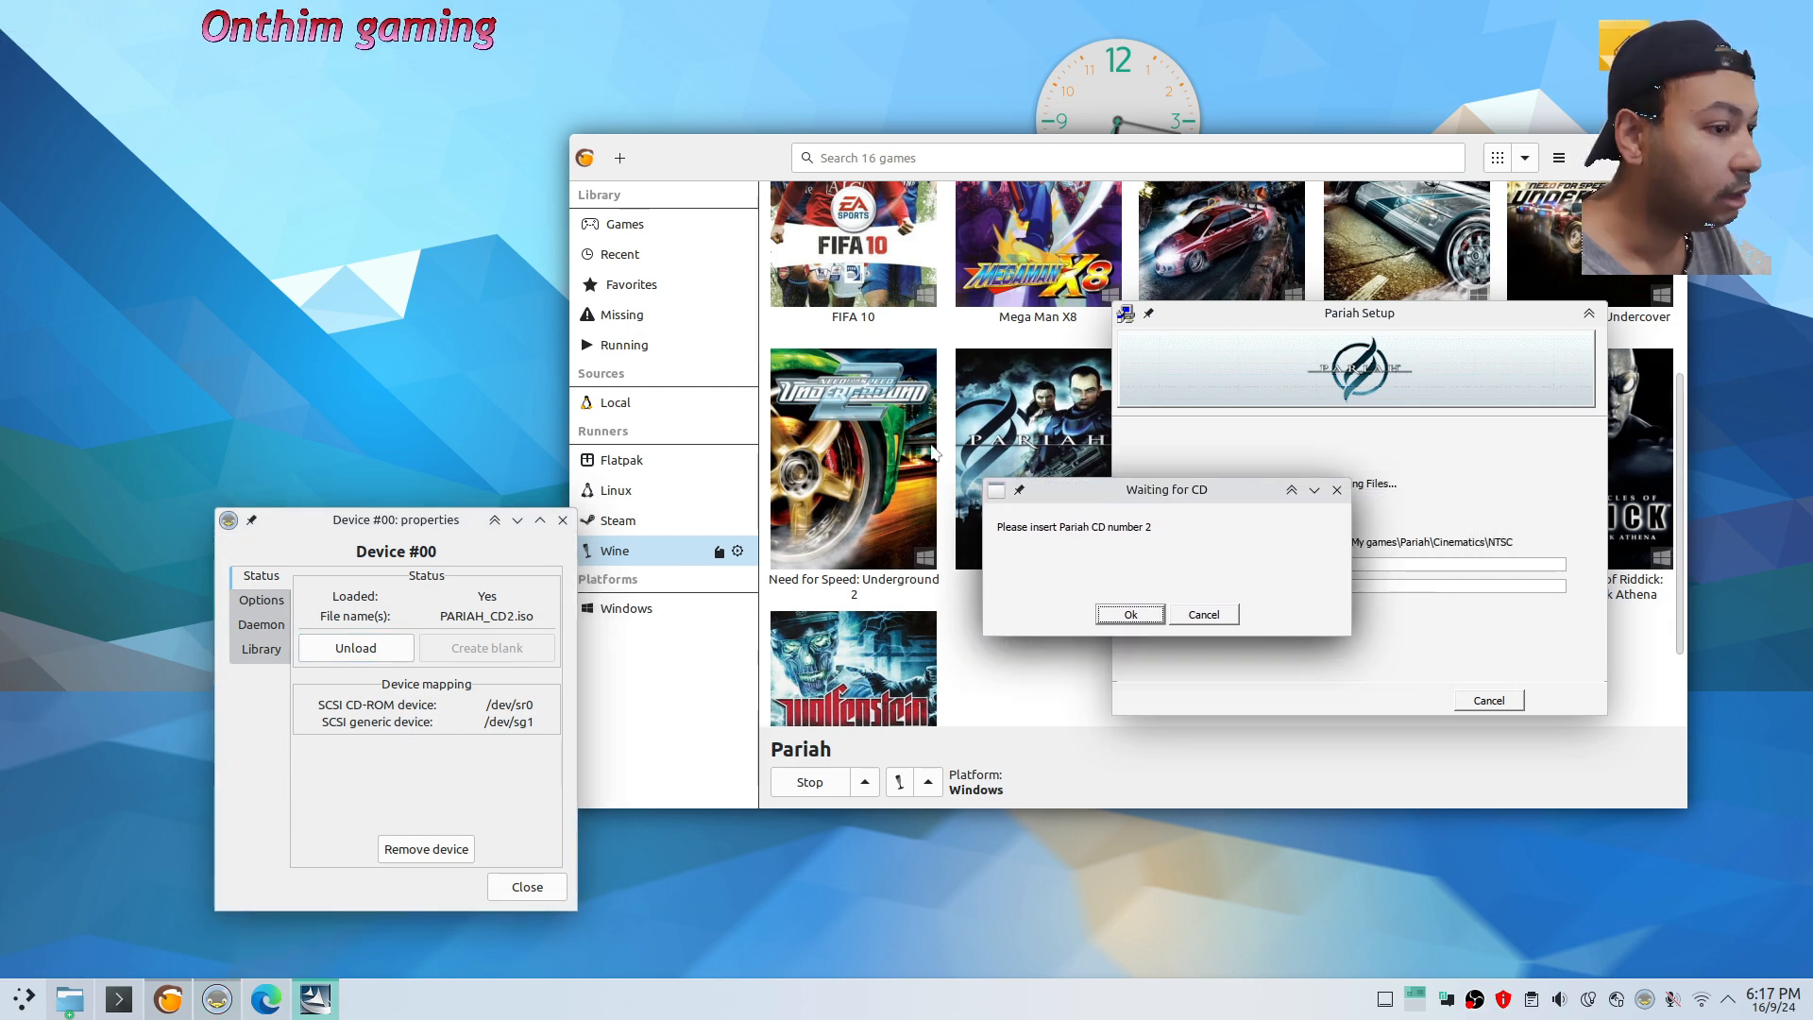
left_click(1029, 437)
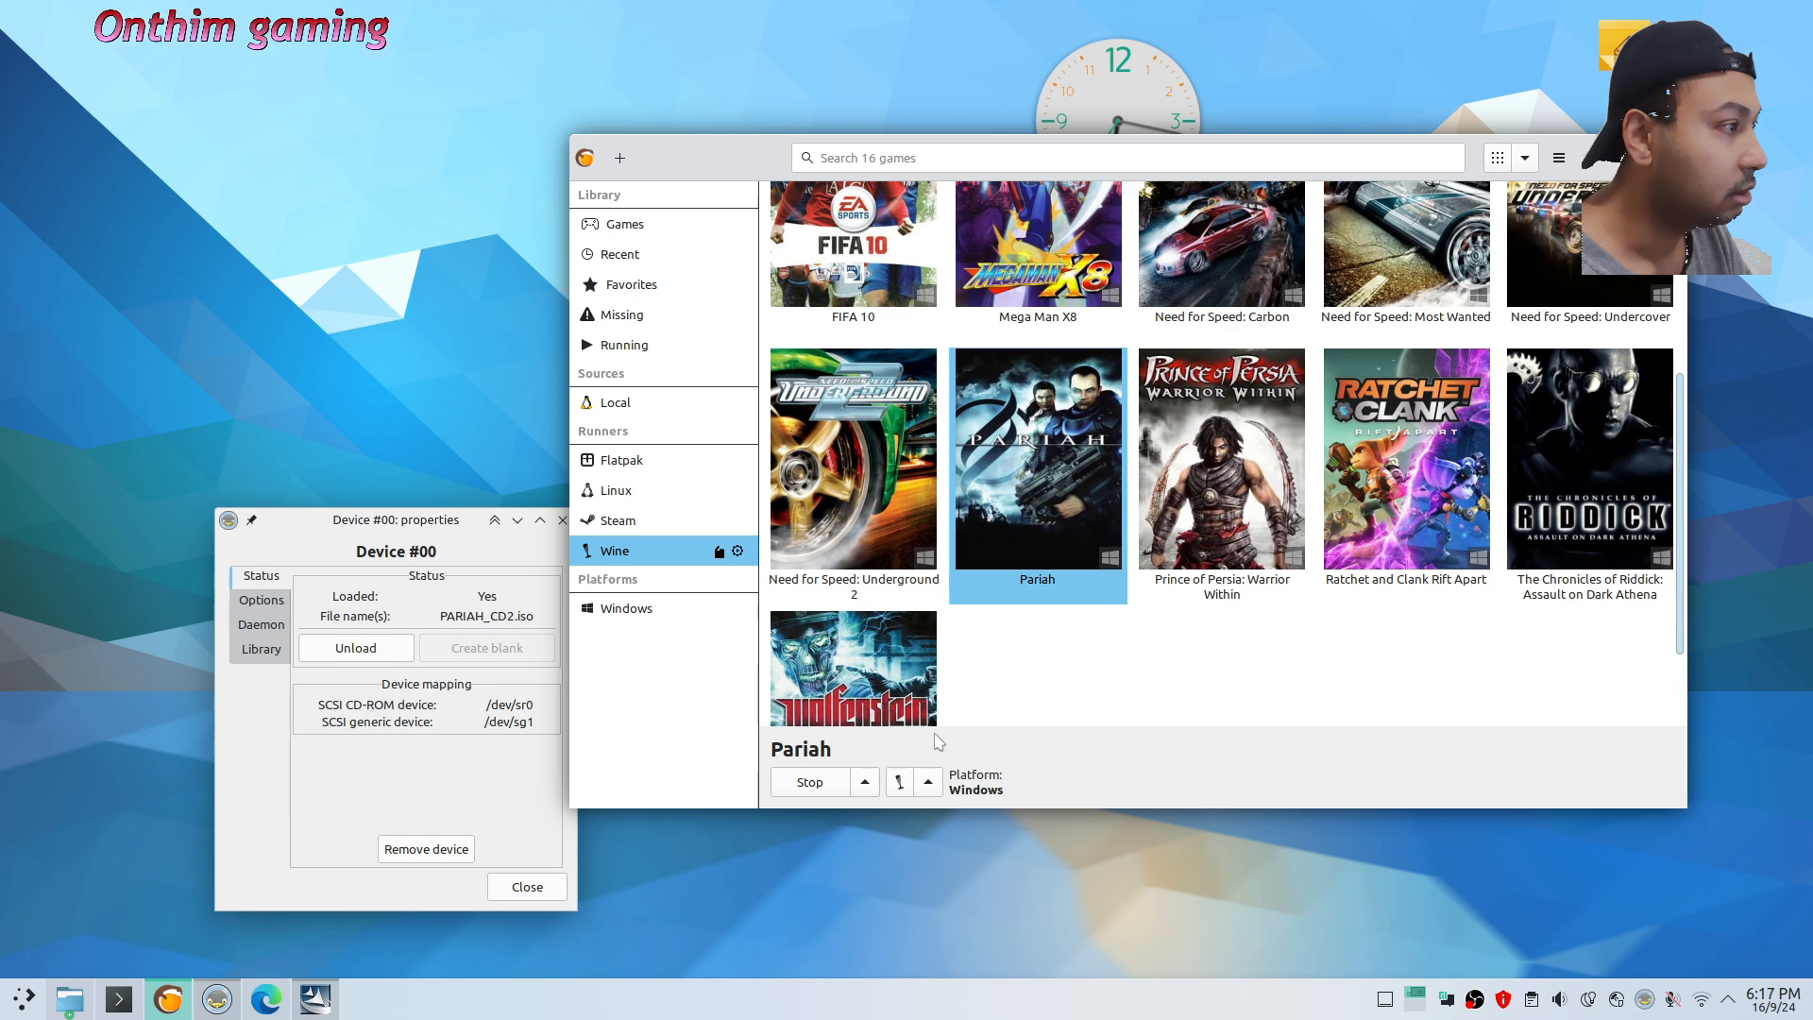
left_click(900, 783)
left_click(907, 630)
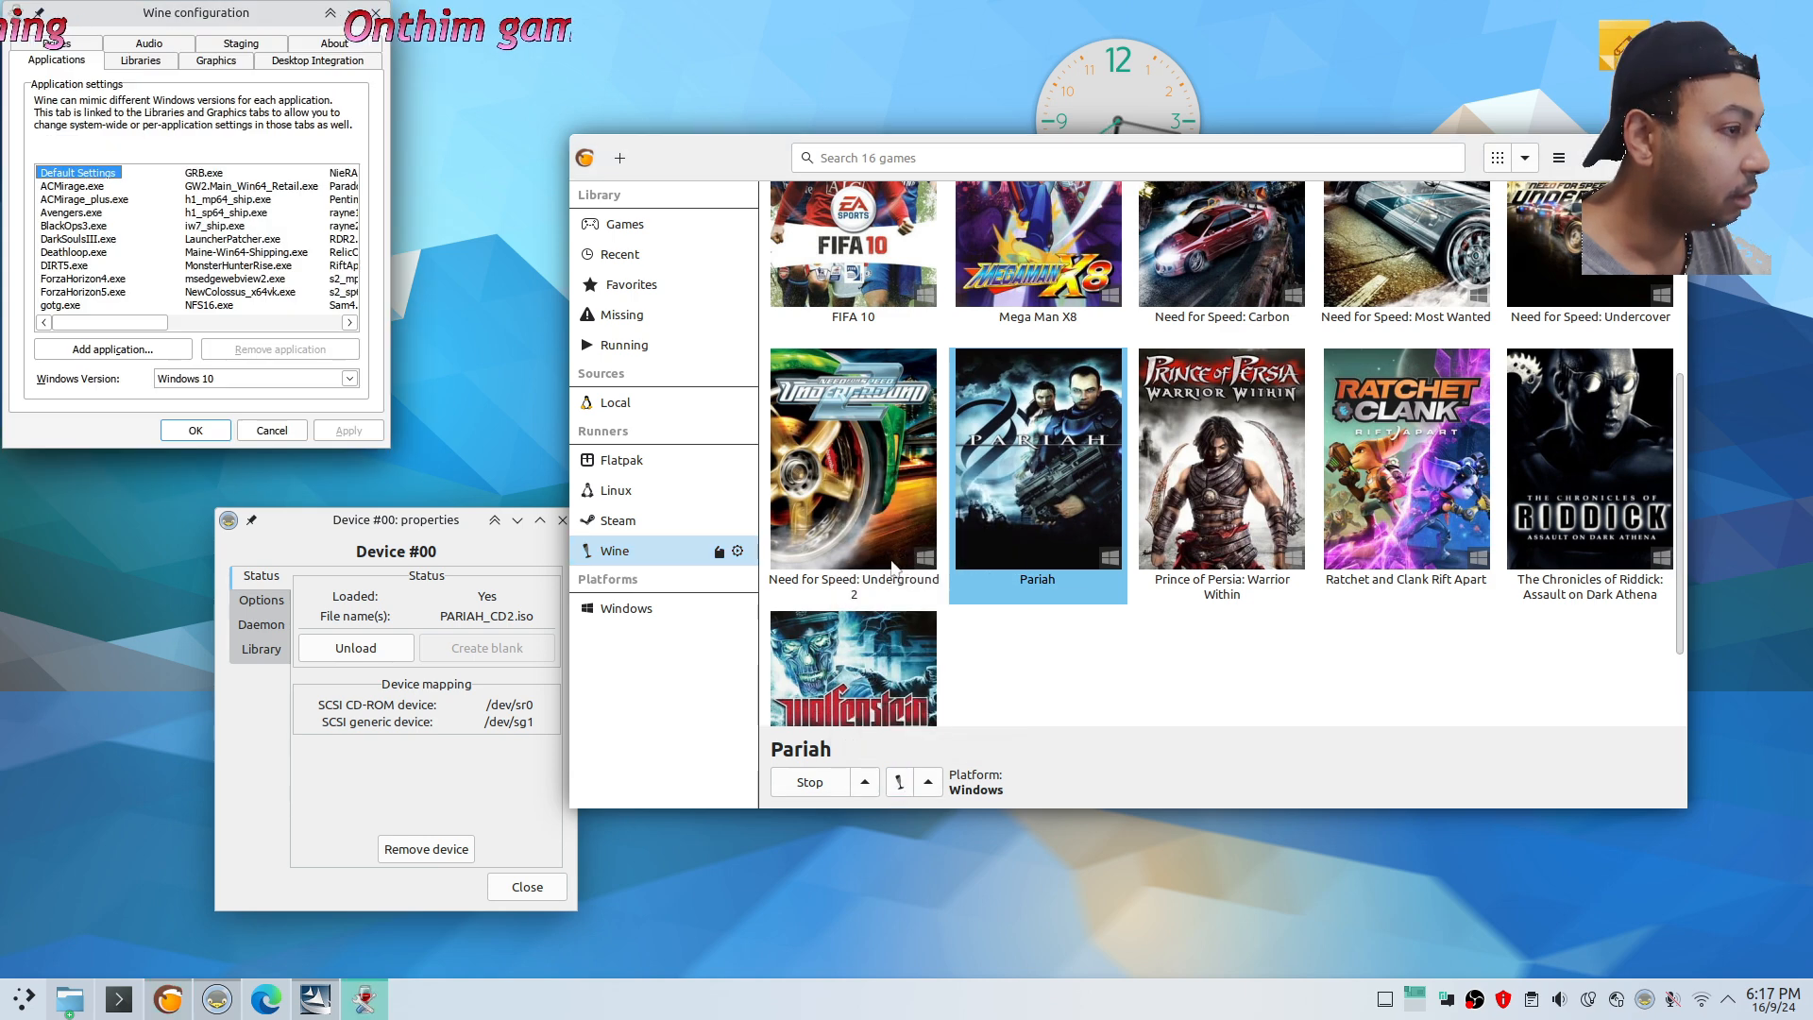
left_click(82, 41)
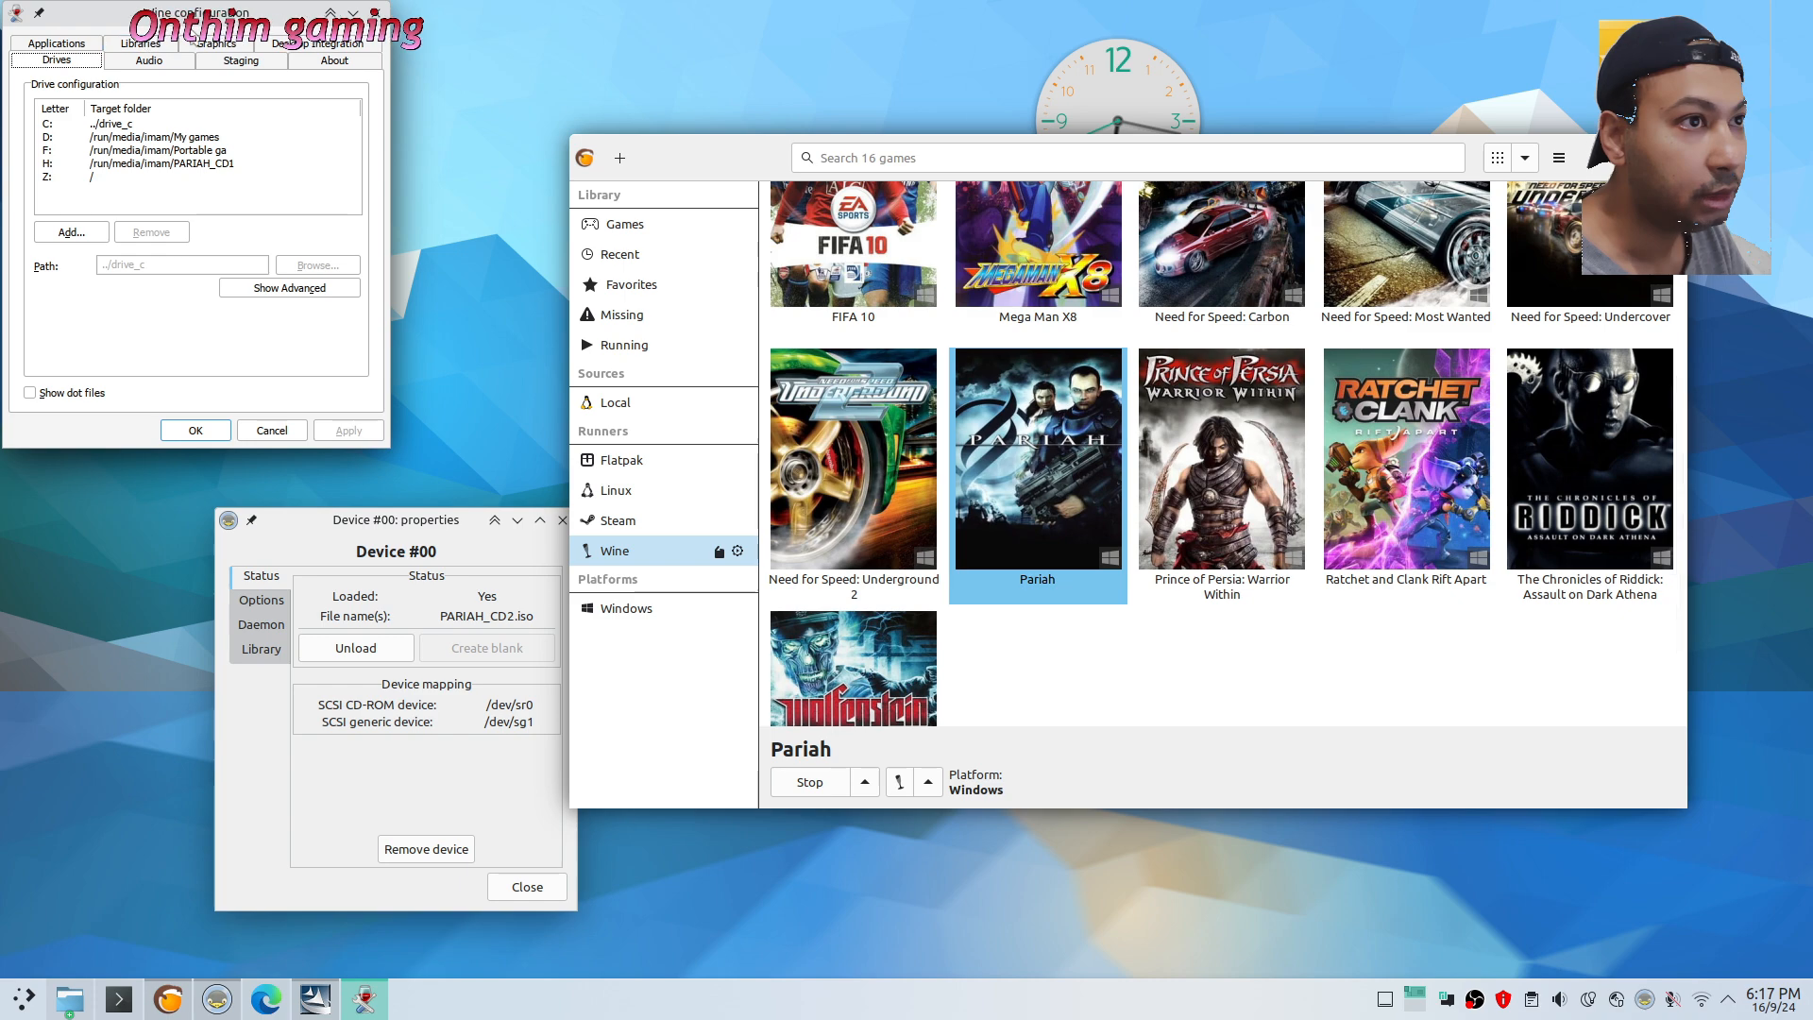
Examine the advanced settings of the F: and H: drives in the Wine configuration, with its window moved into clear view
left_click_drag(224, 24, 539, 502)
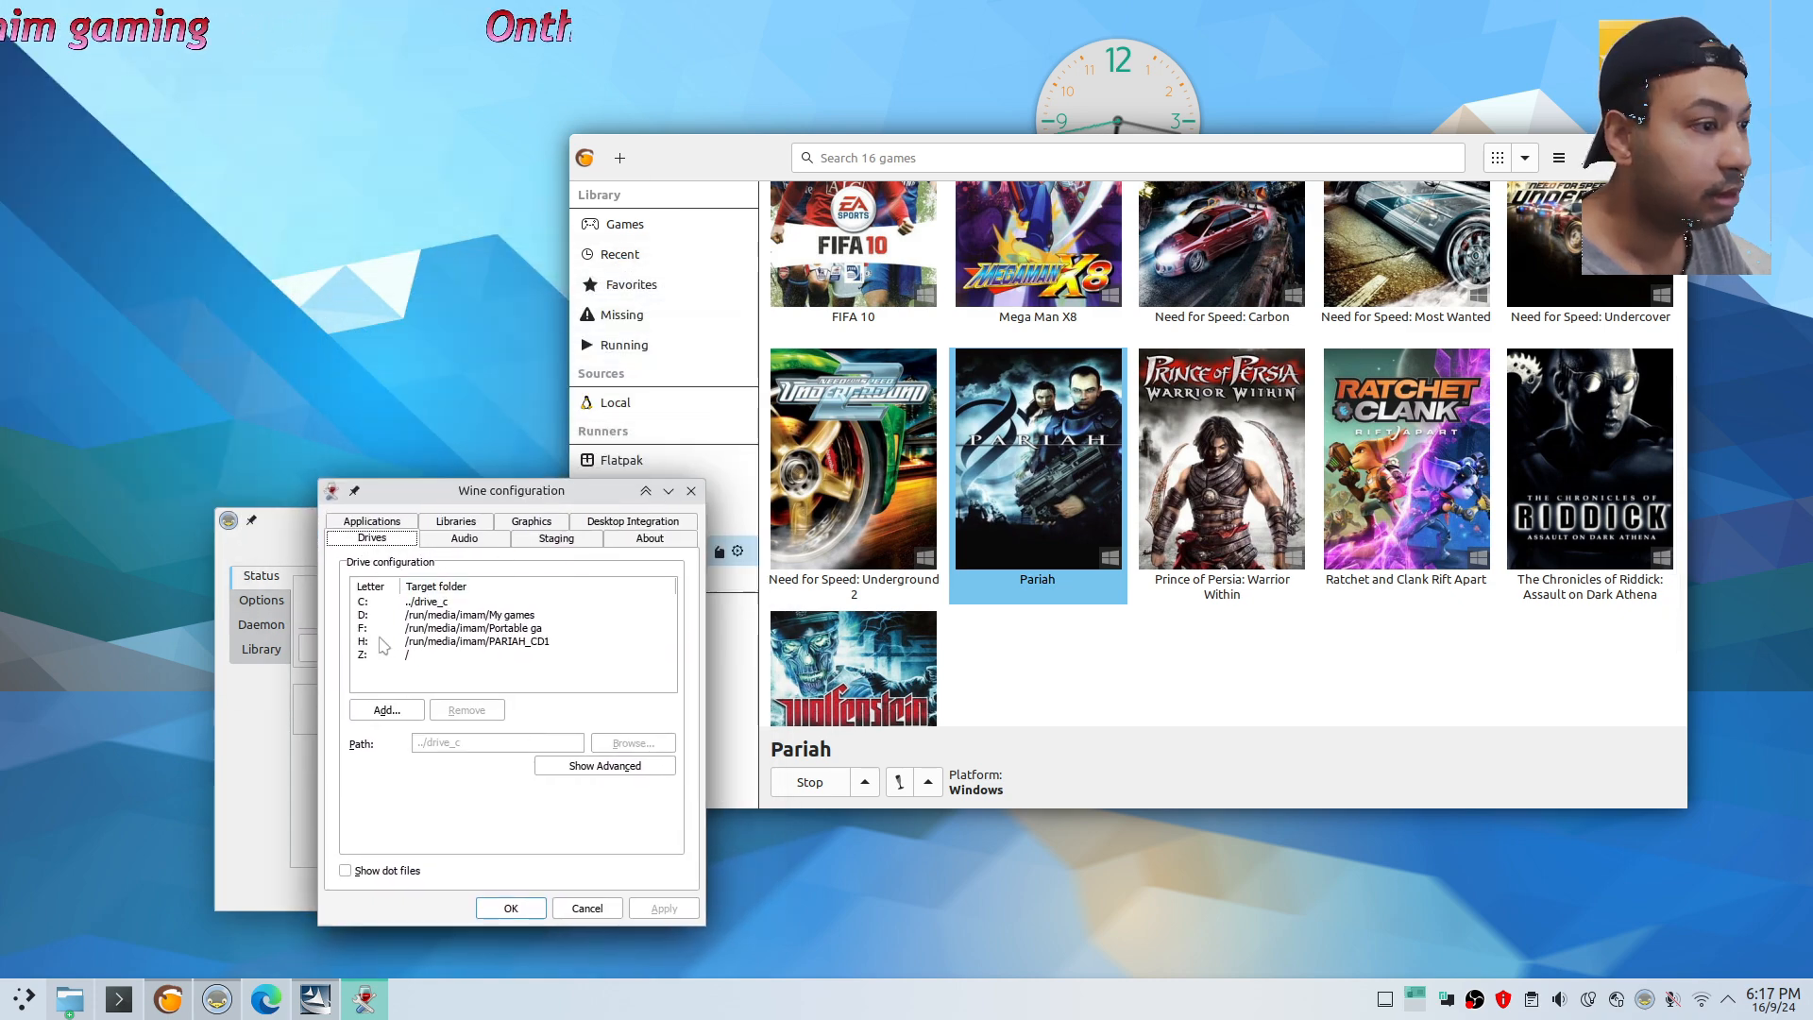
left_click(363, 629)
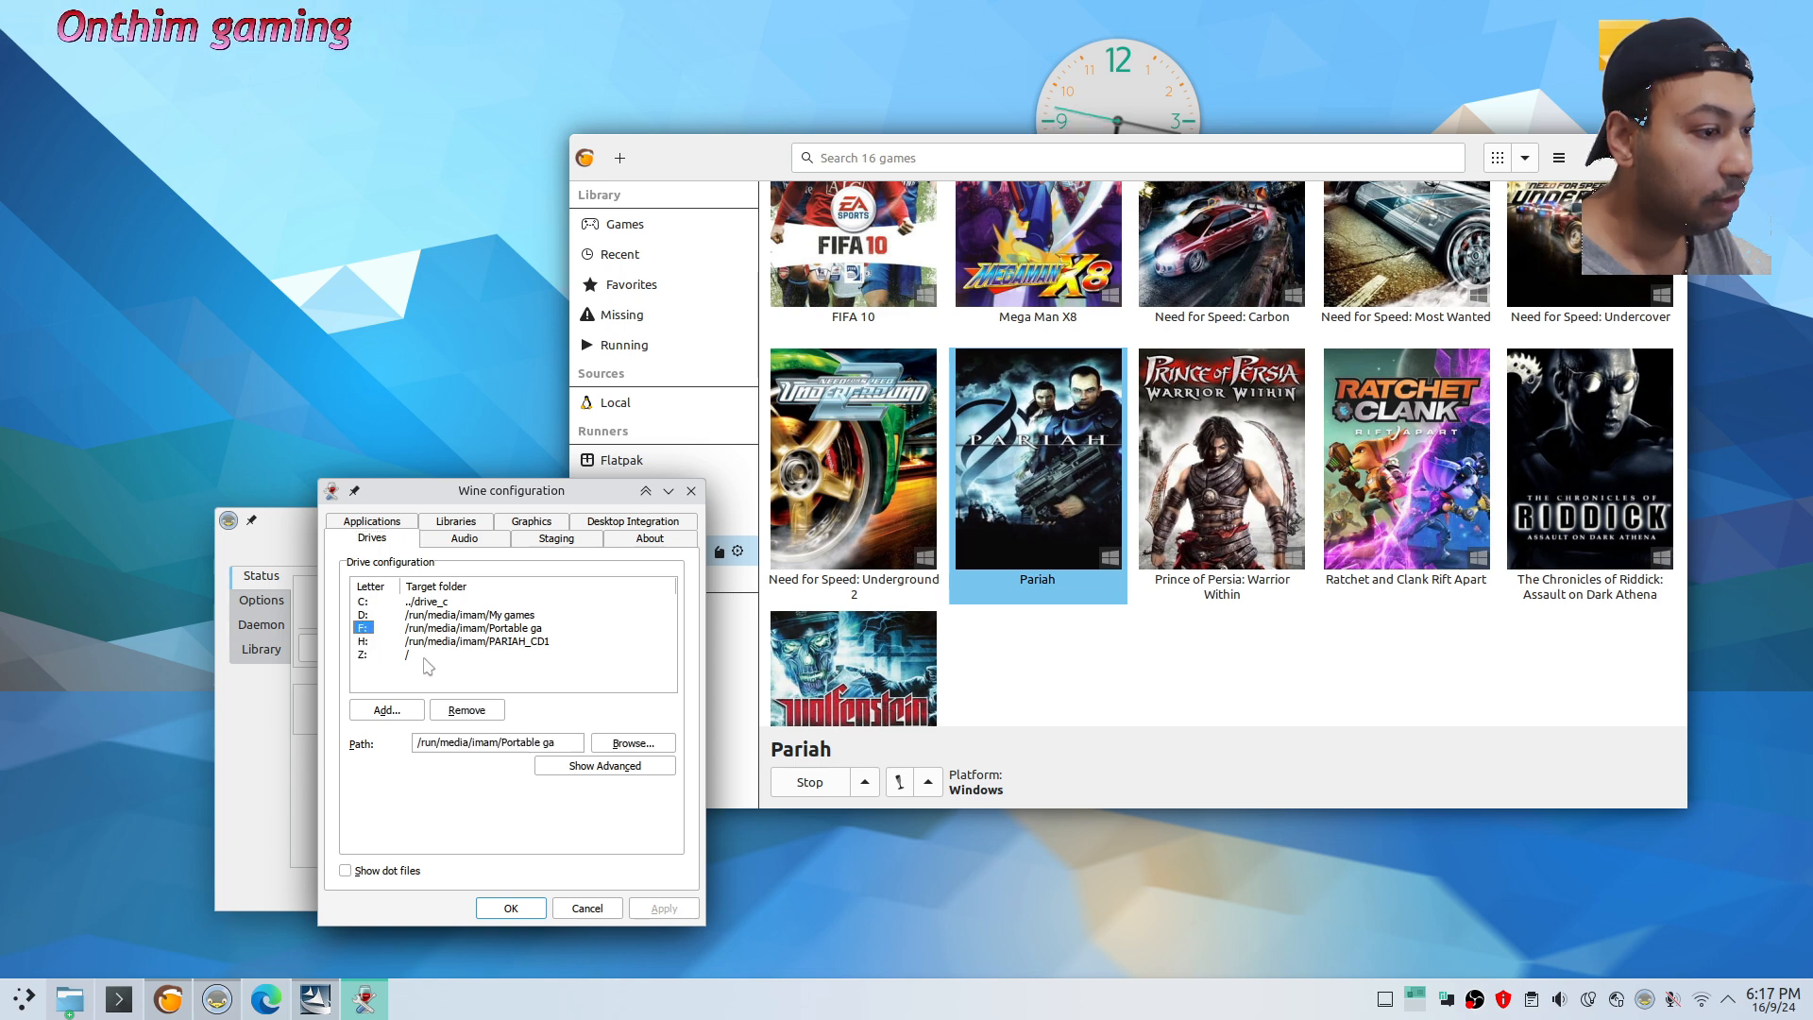
left_click(605, 766)
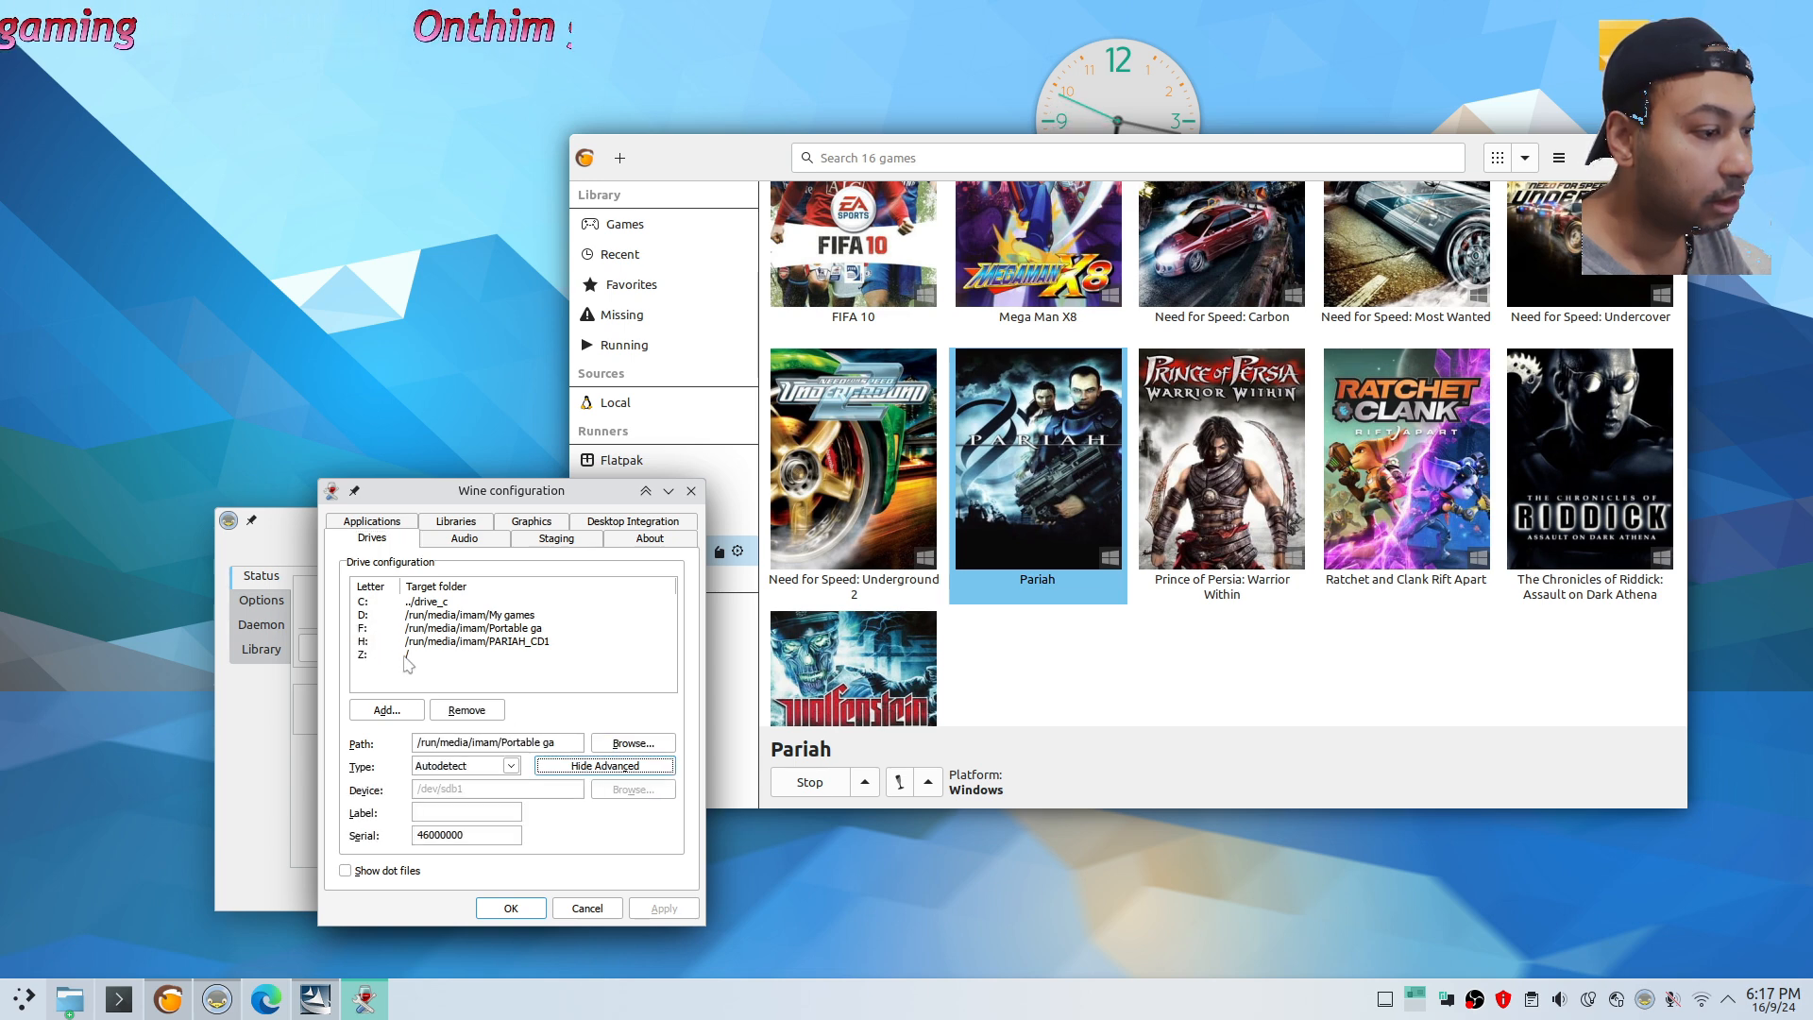
left_click(363, 643)
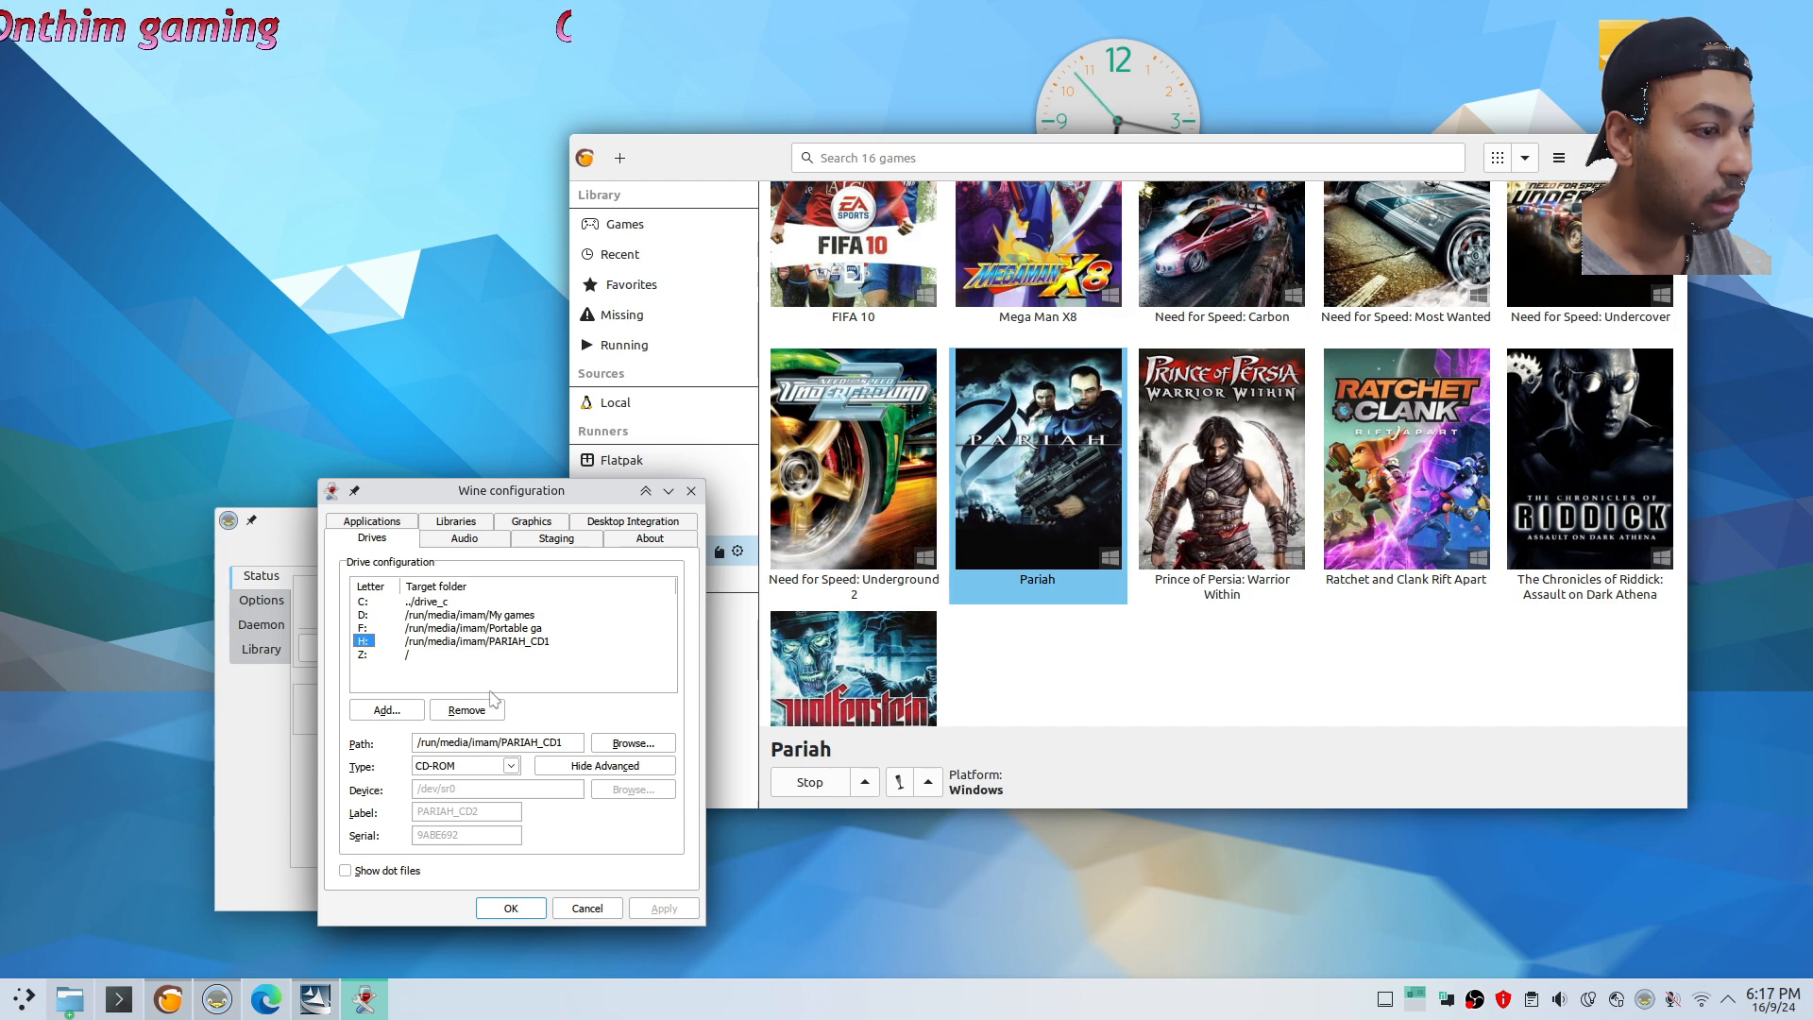
Compare the full path of the mounted PARIAH_CD2 disc with the H: drive's target and close the Wine configuration without saving
left_click(70, 999)
left_click(374, 476)
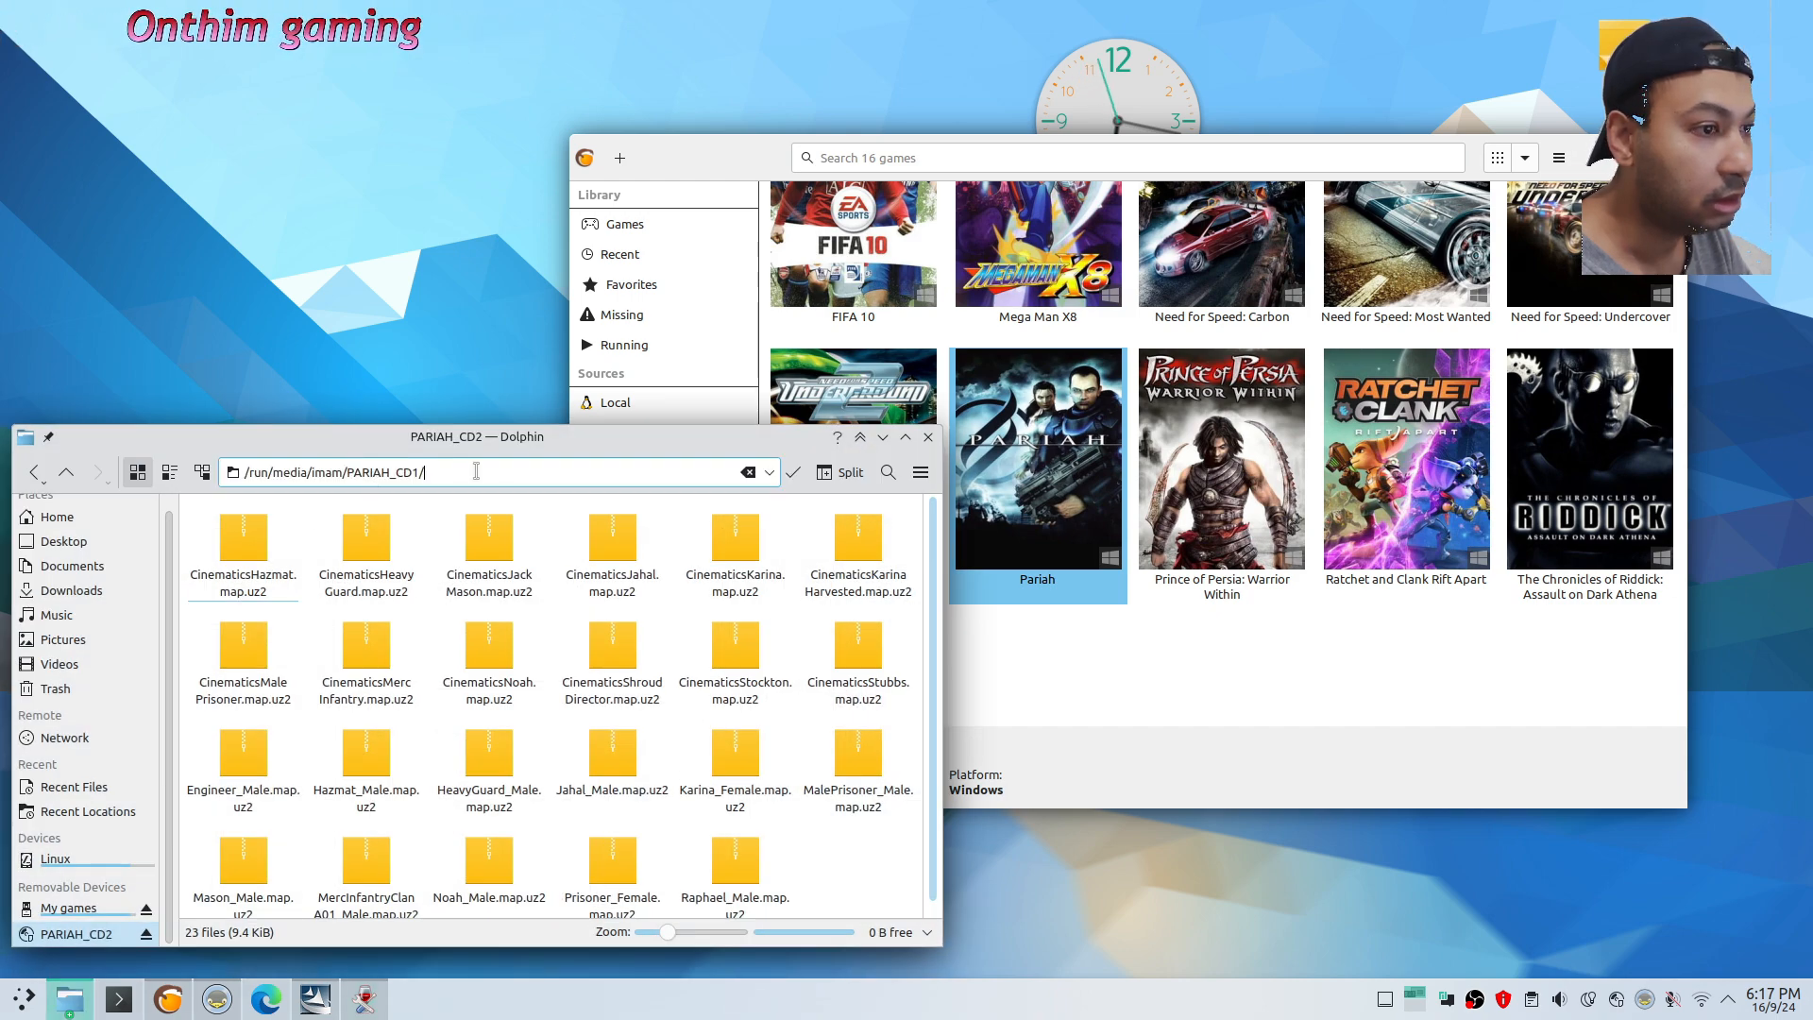
left_click_drag(476, 471, 220, 473)
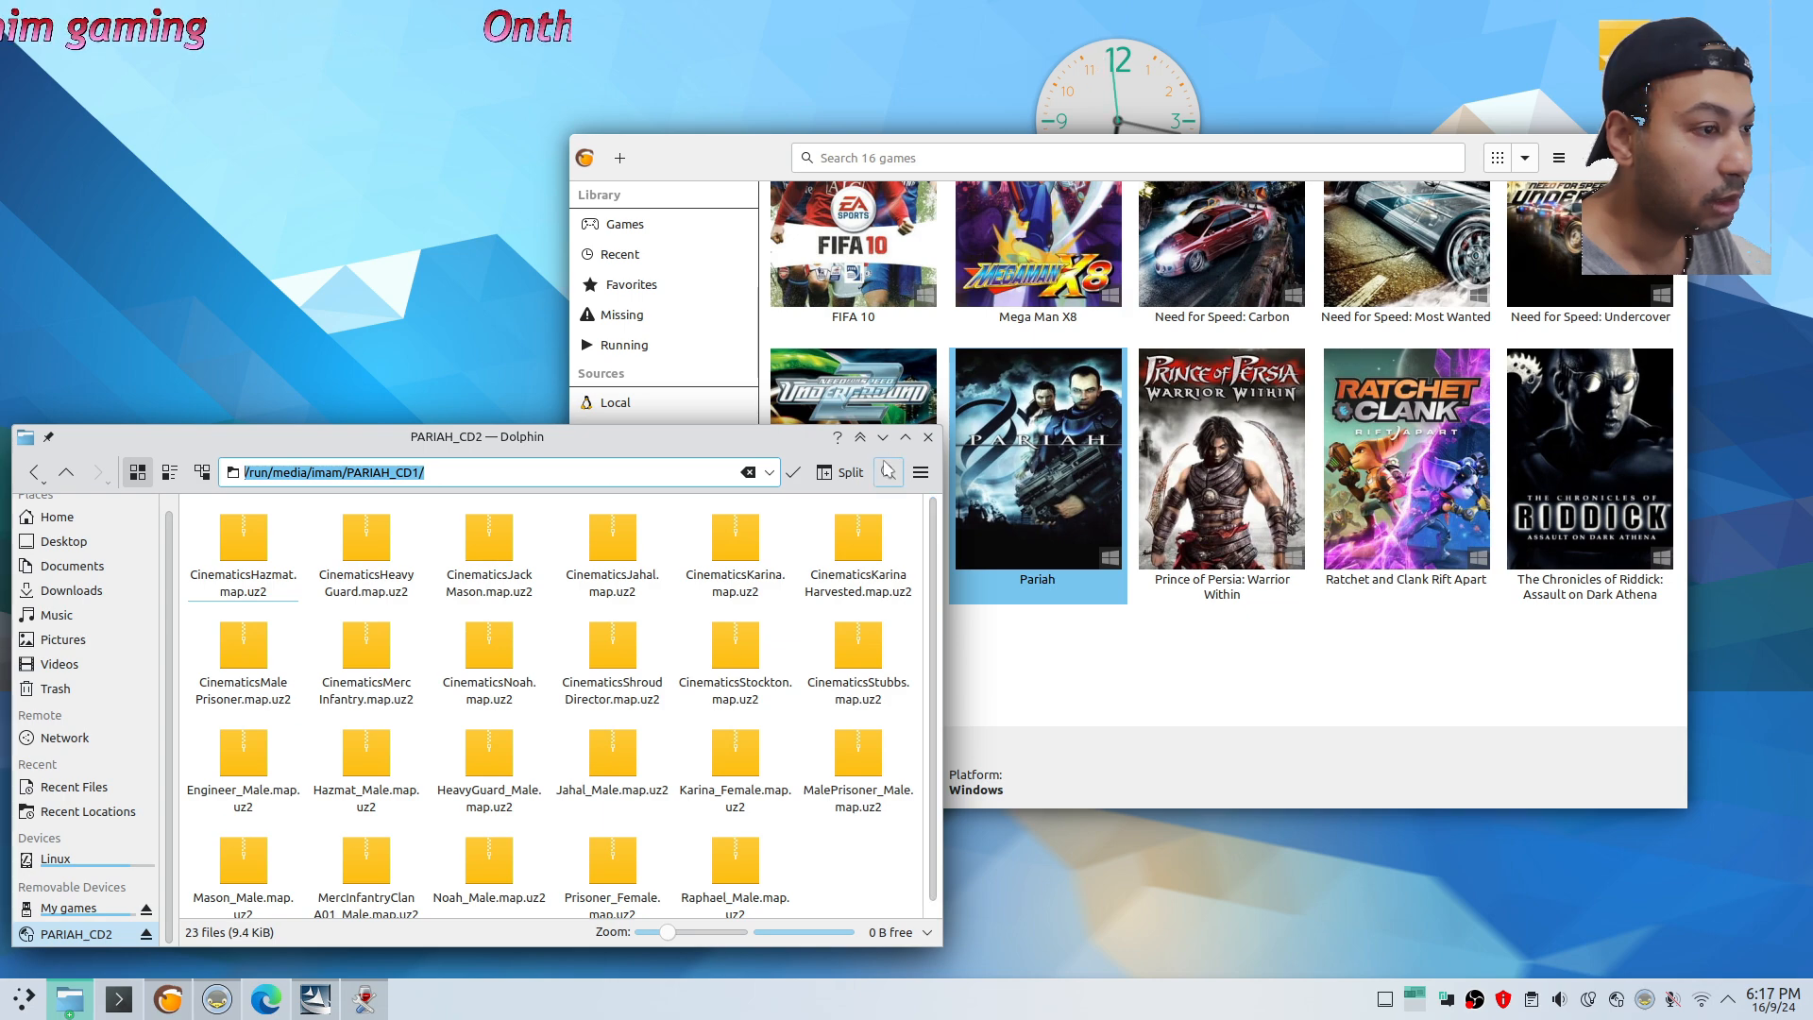
left_click(67, 1010)
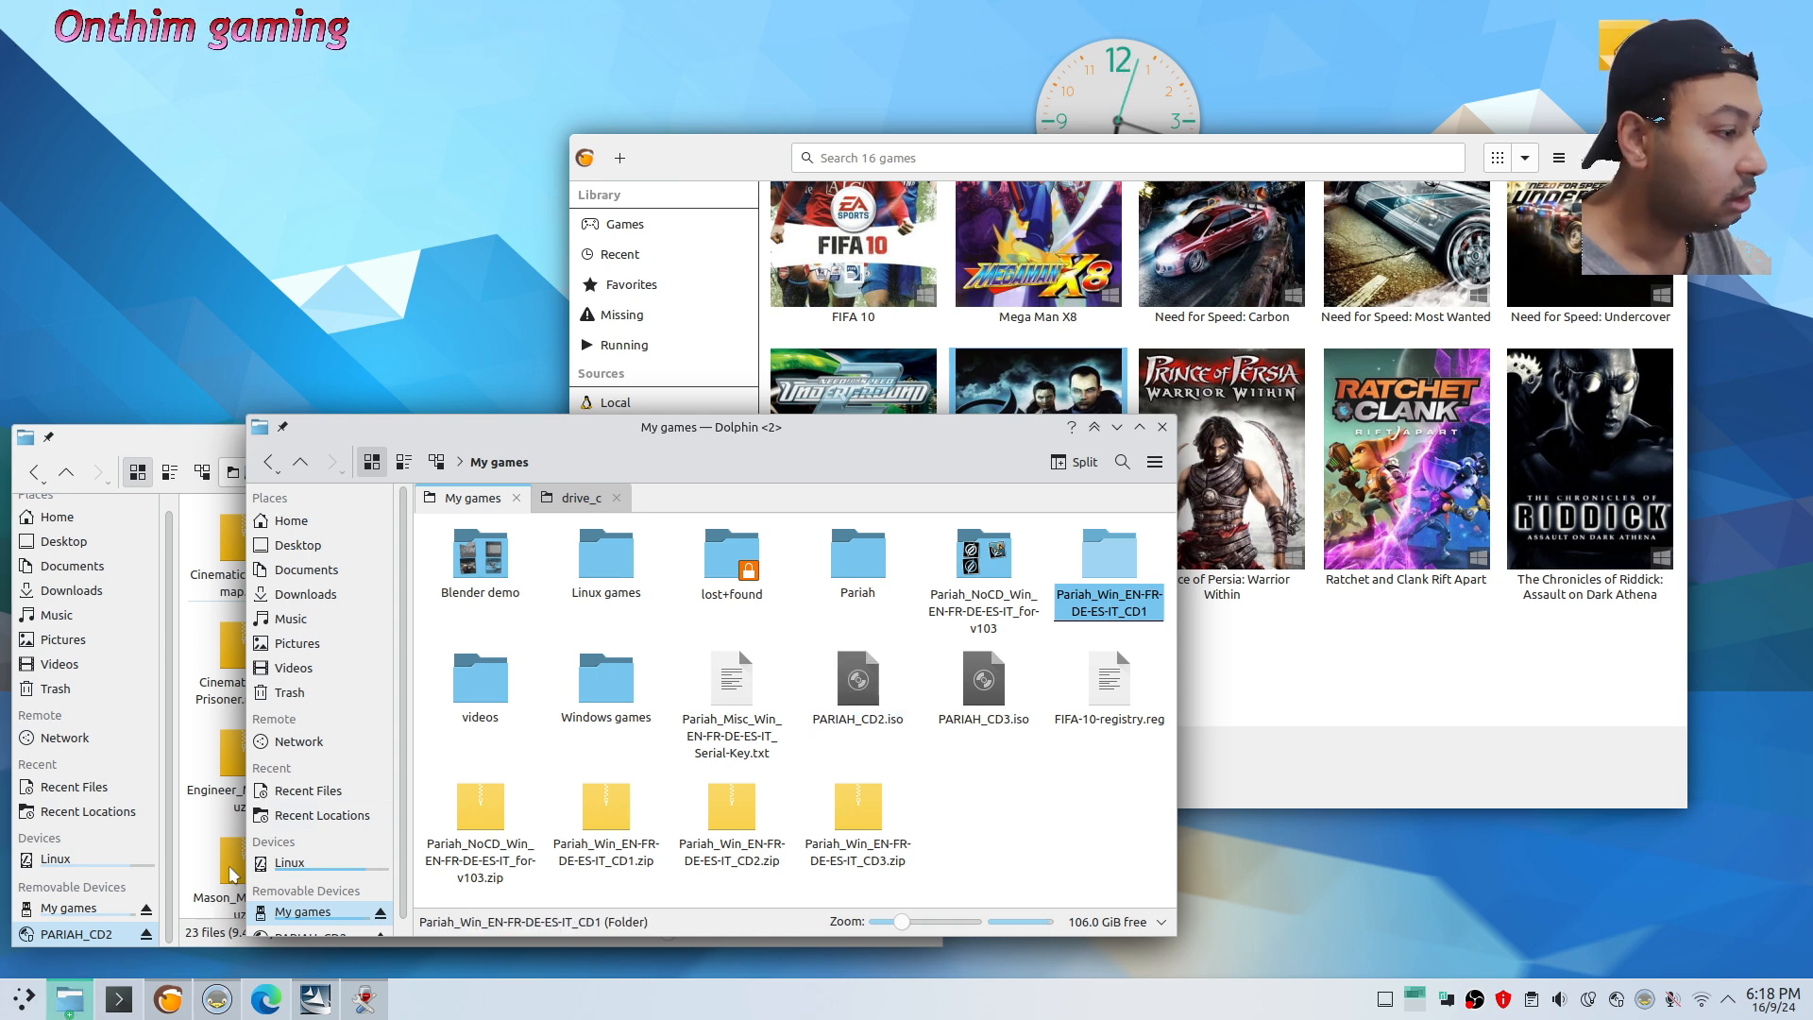
left_click(103, 939)
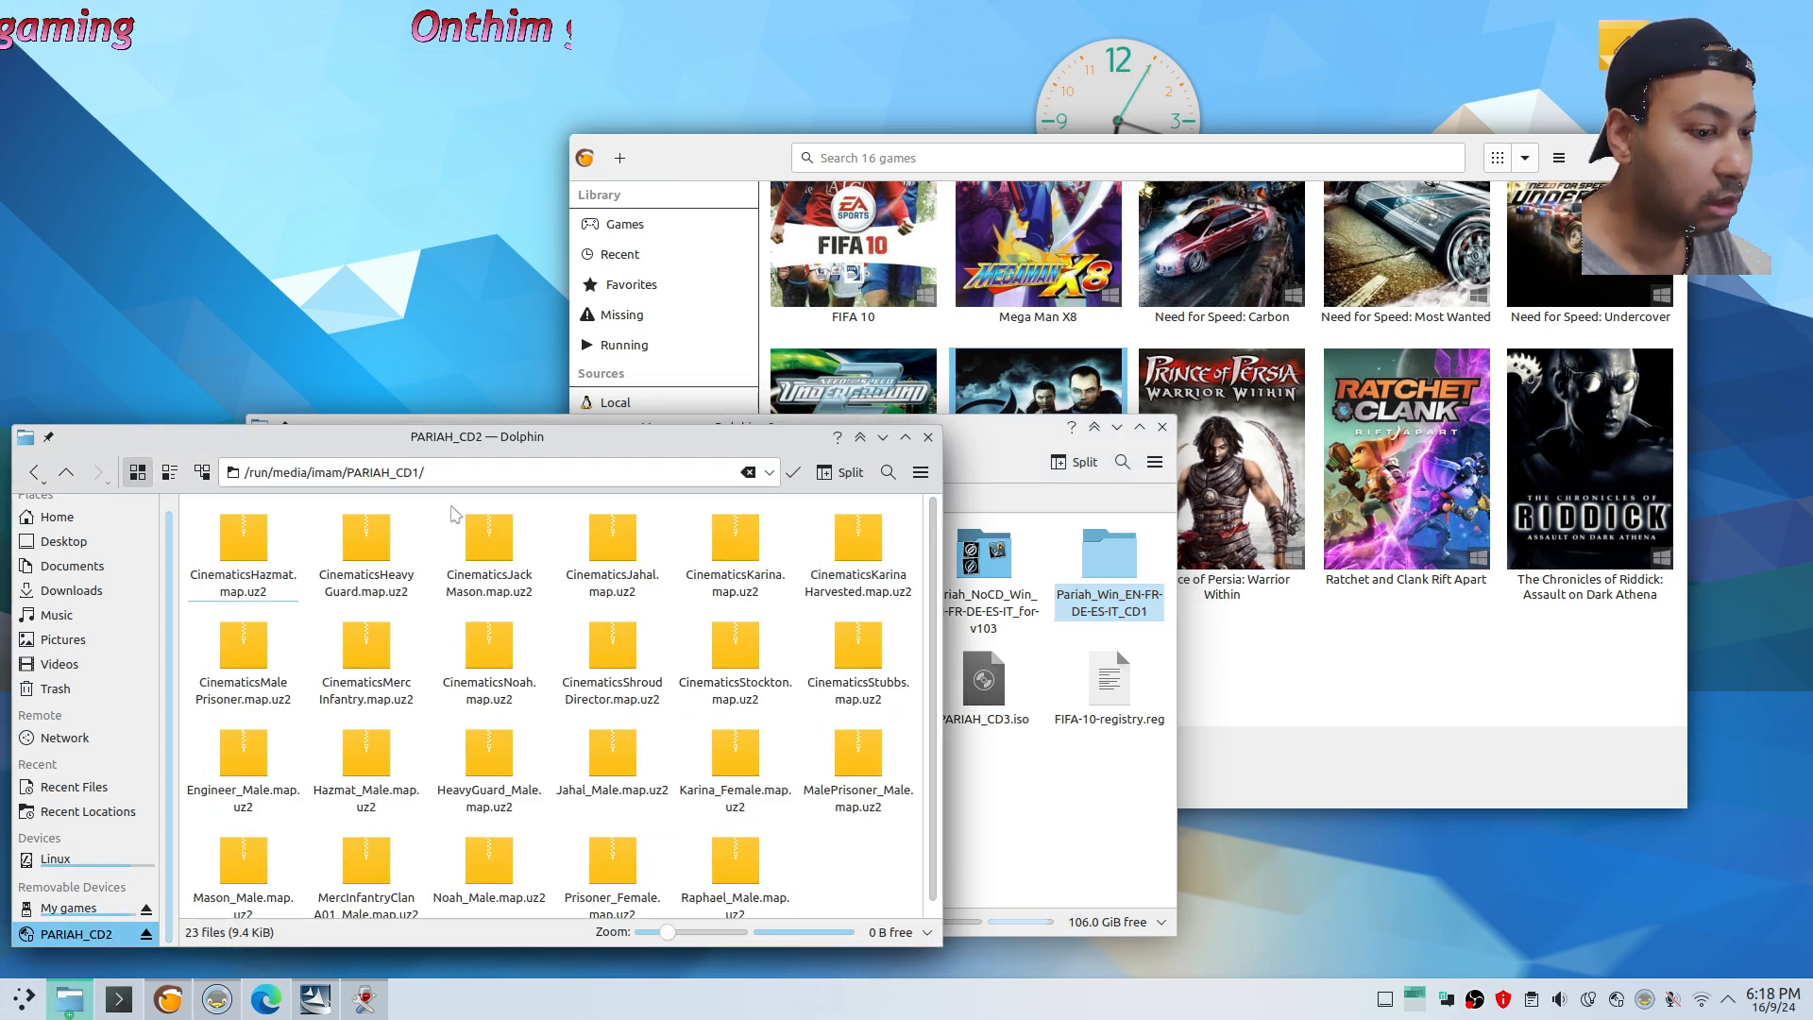
left_click(796, 472)
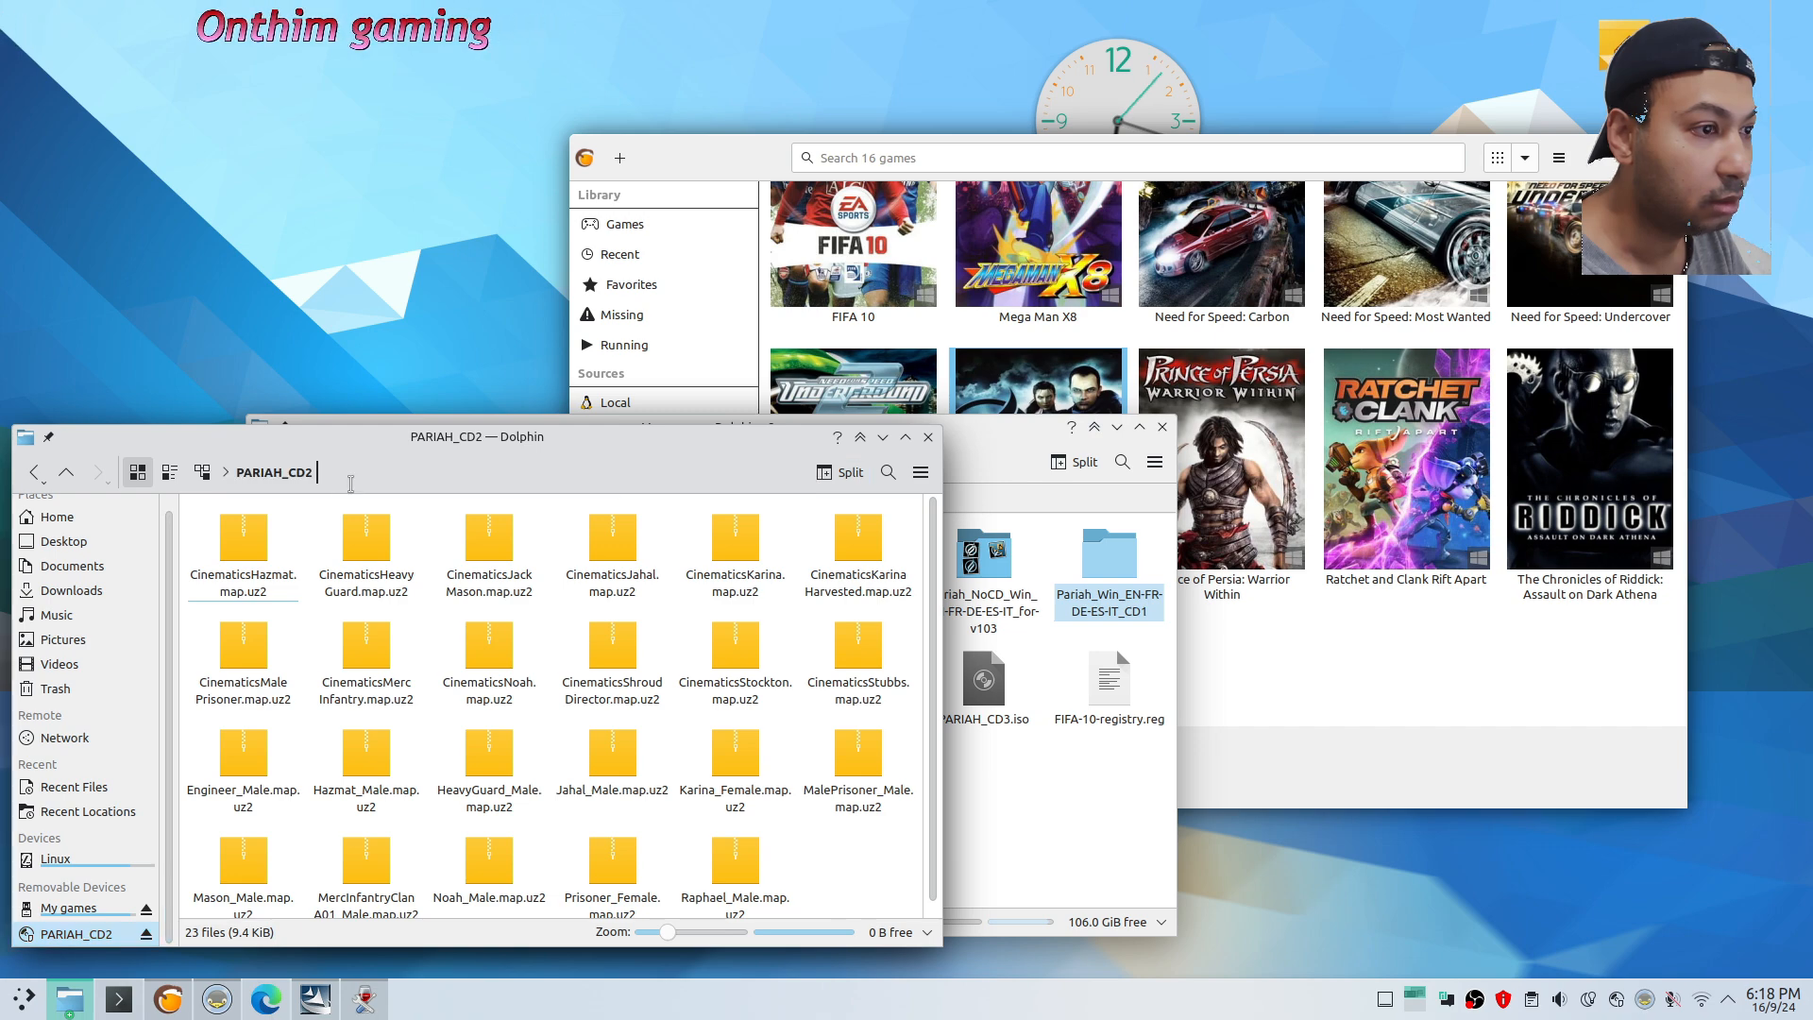
left_click(427, 470)
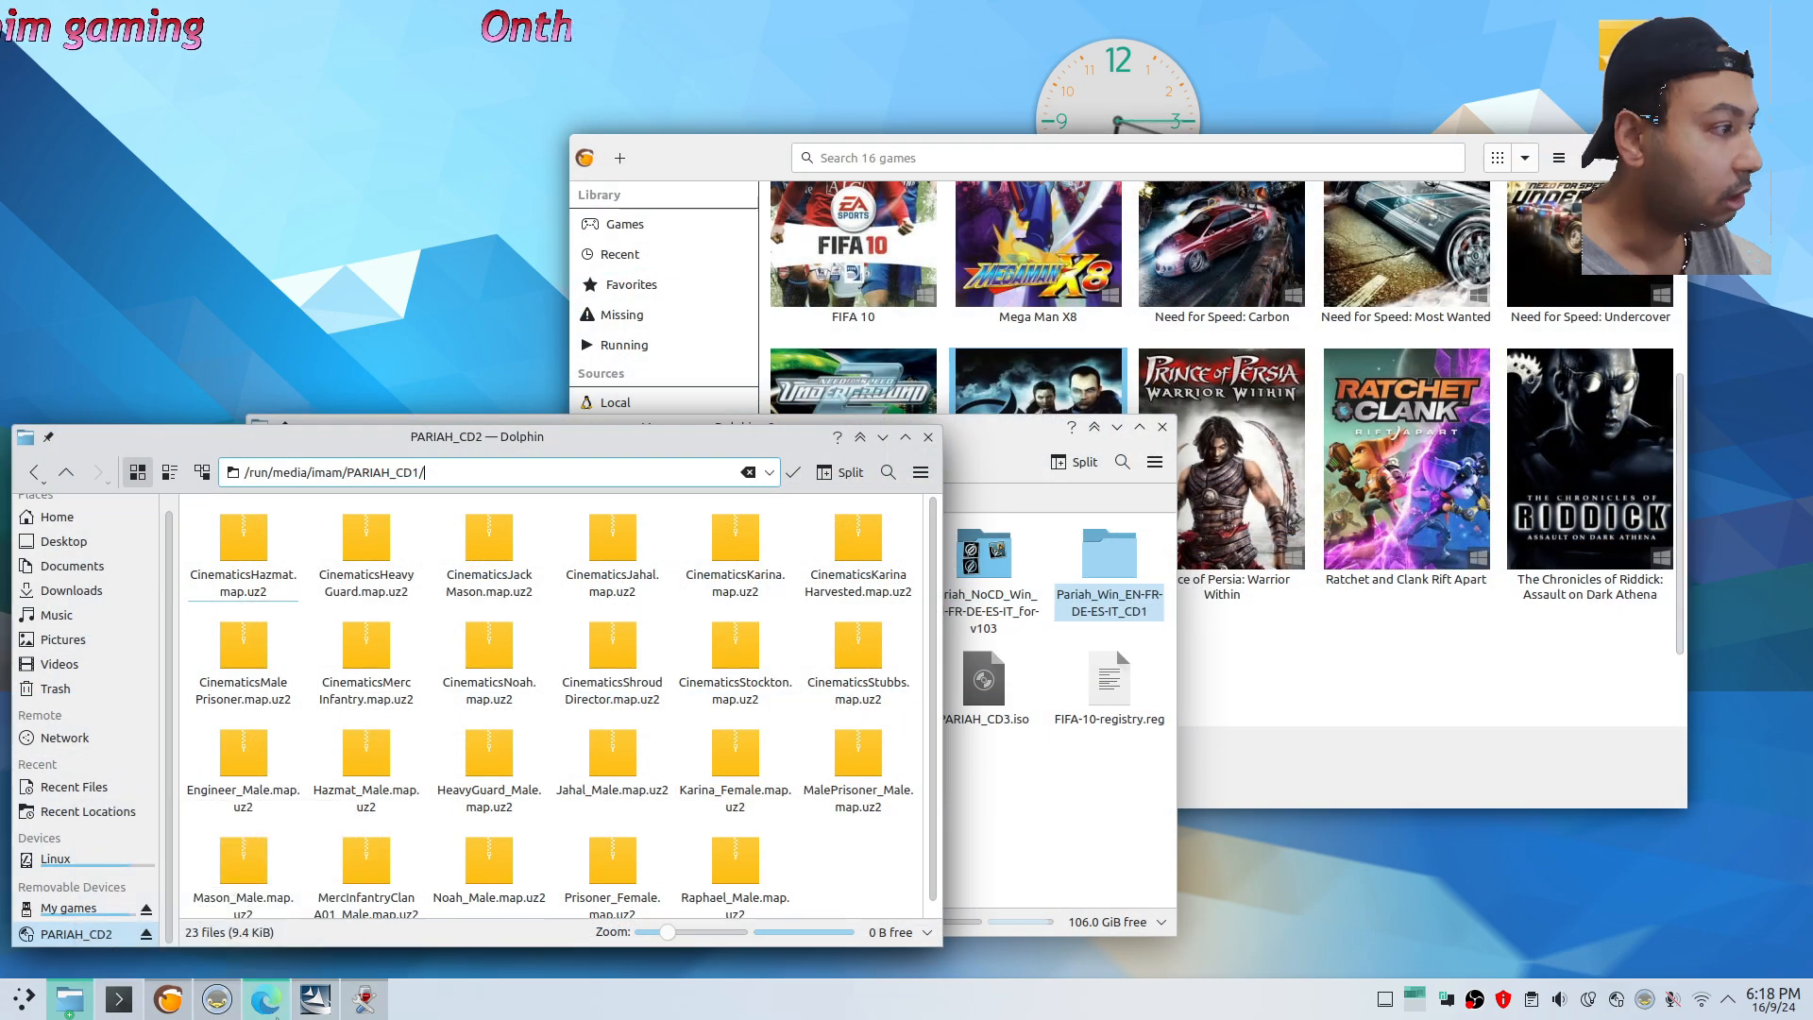
left_click(366, 1001)
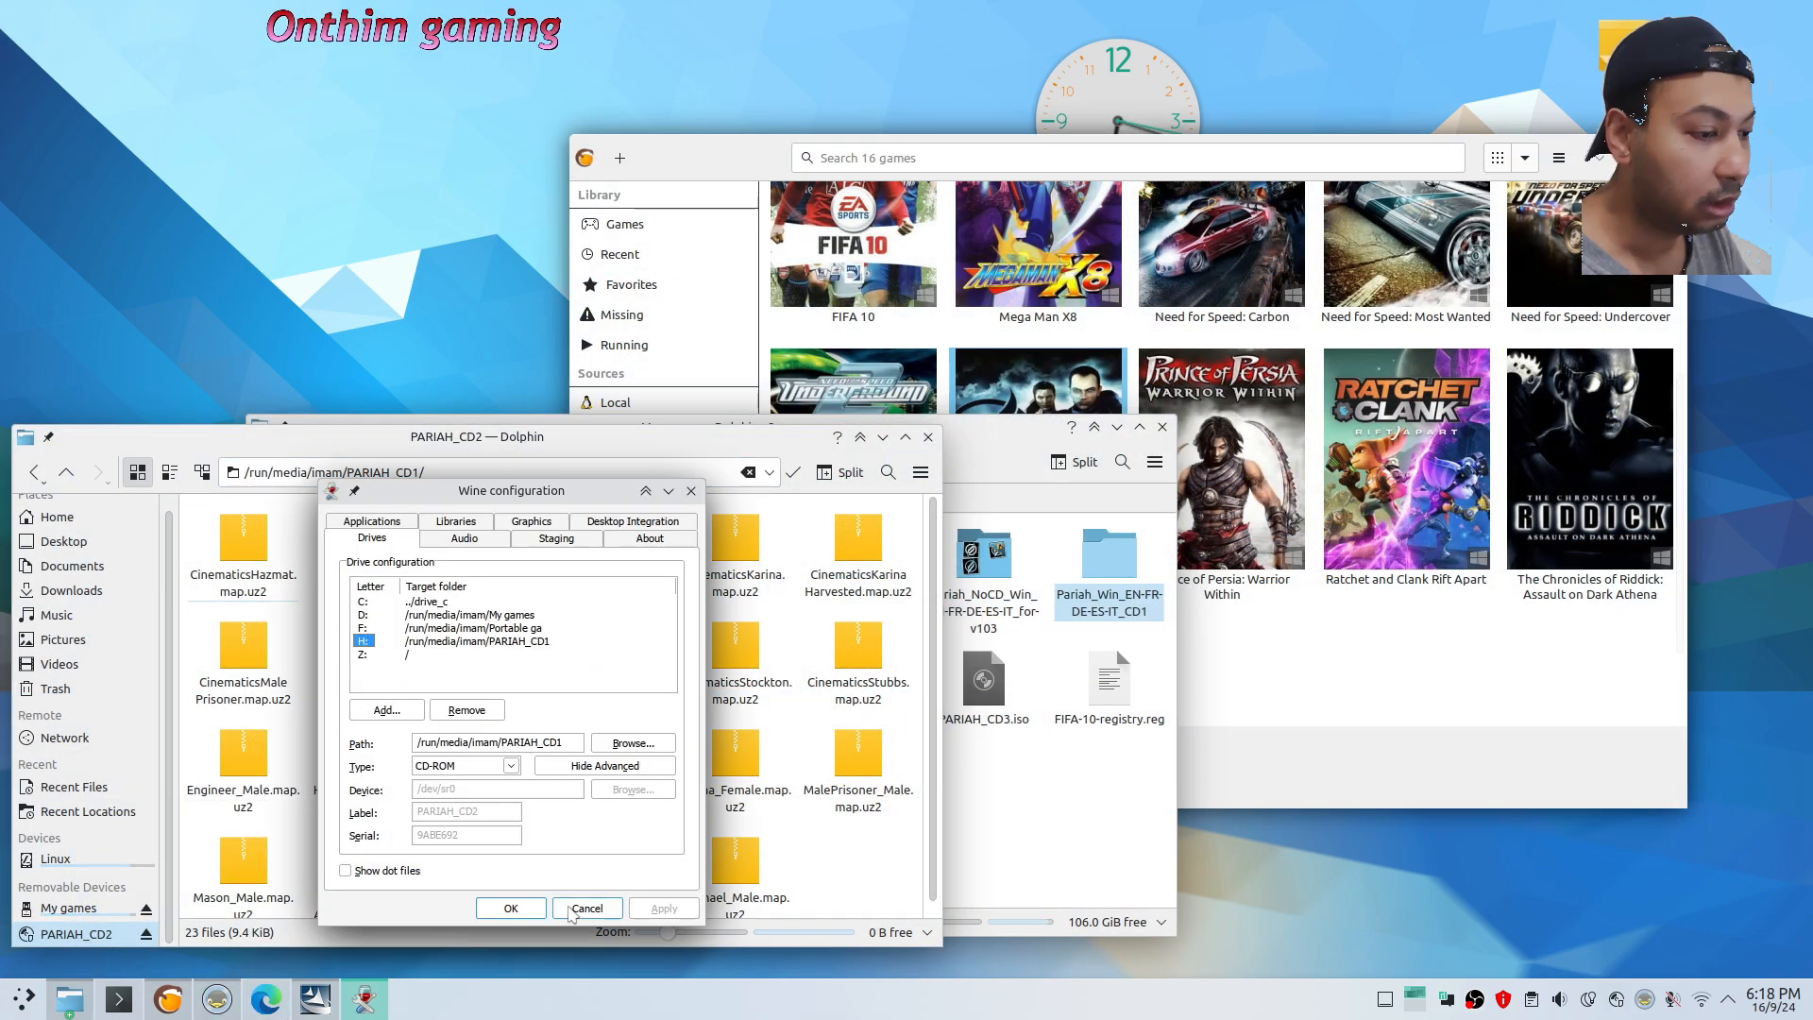
left_click(573, 911)
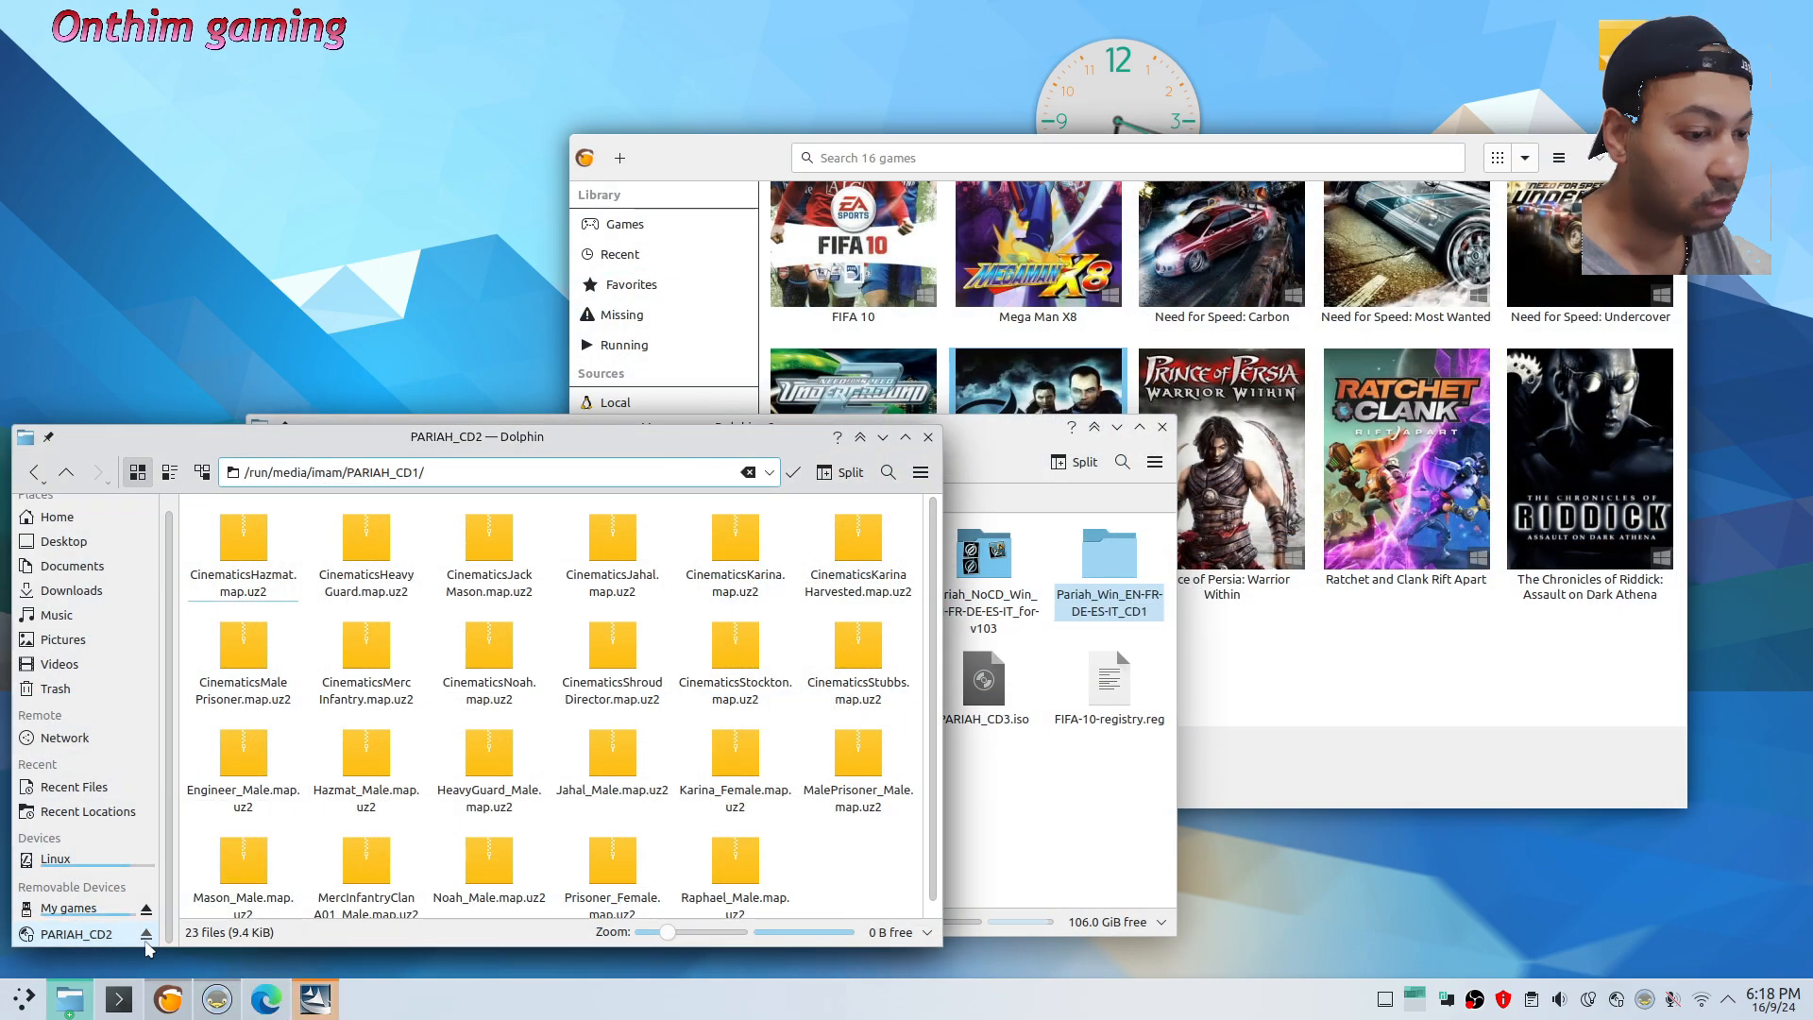
Look into the Pariah_Win_EN-FR-DE-ES-IT_CD1 folder and return to My games
left_click(1036, 794)
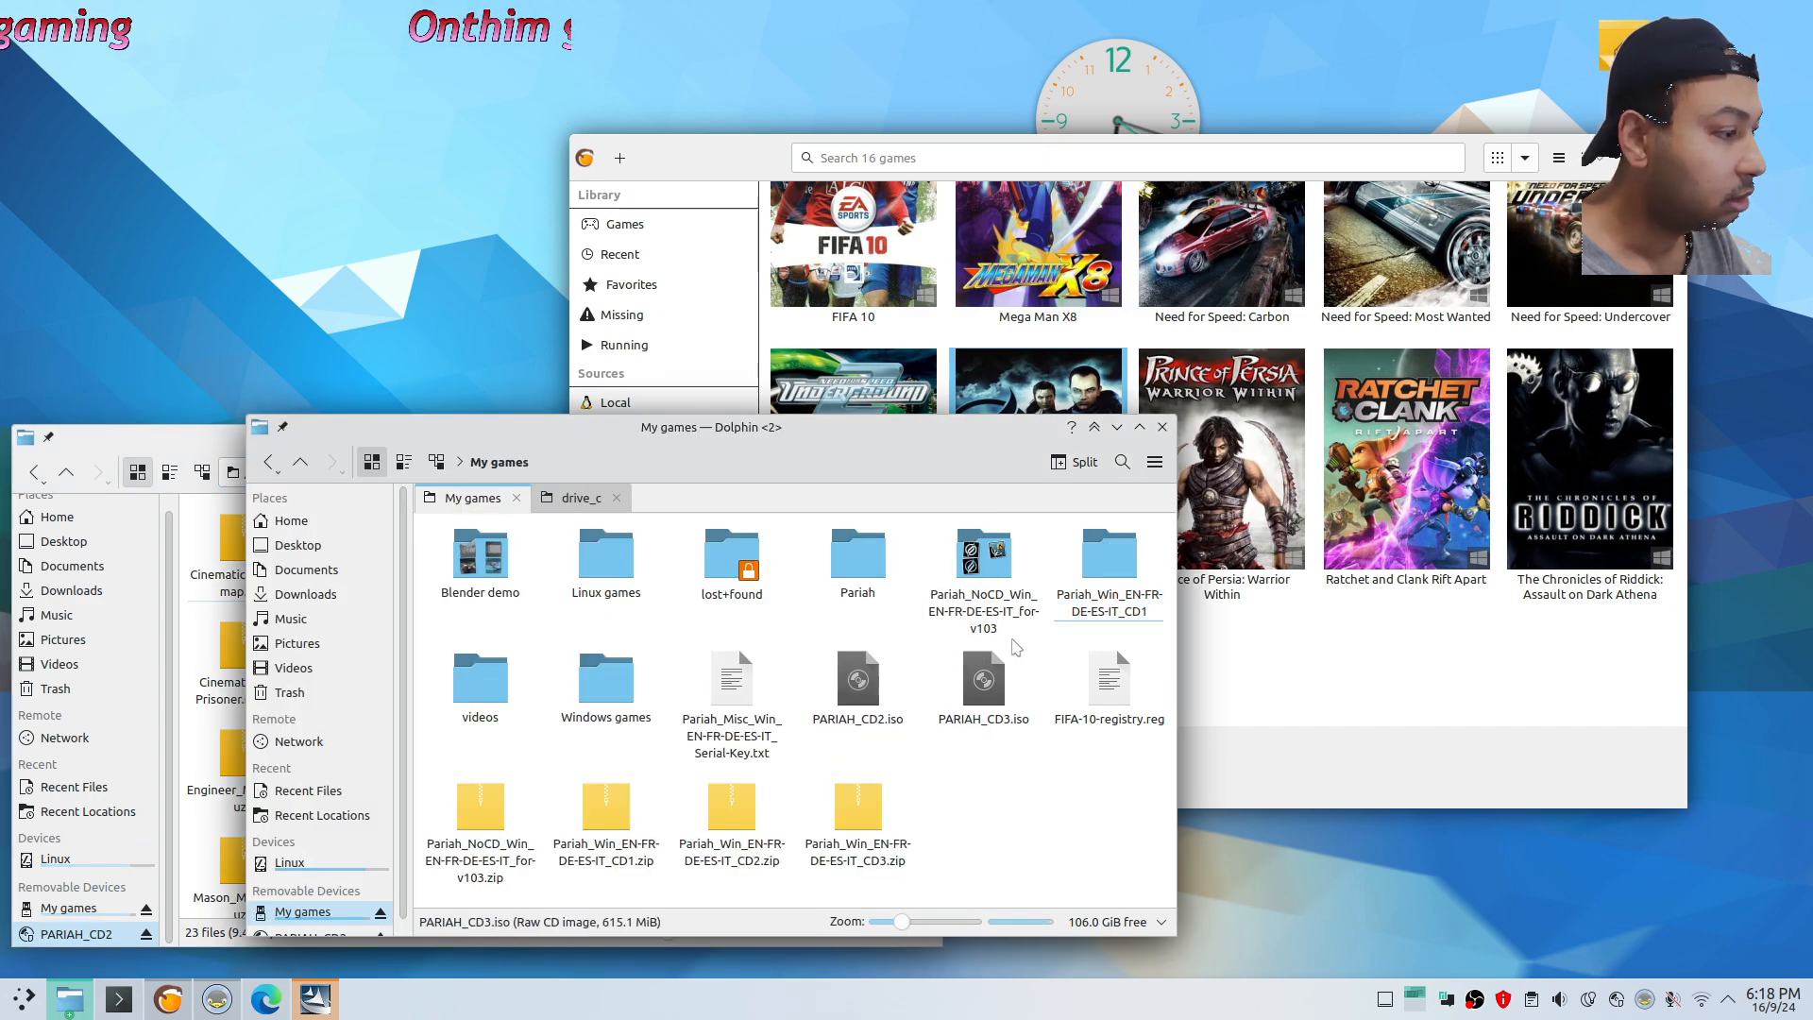
double_click(1095, 593)
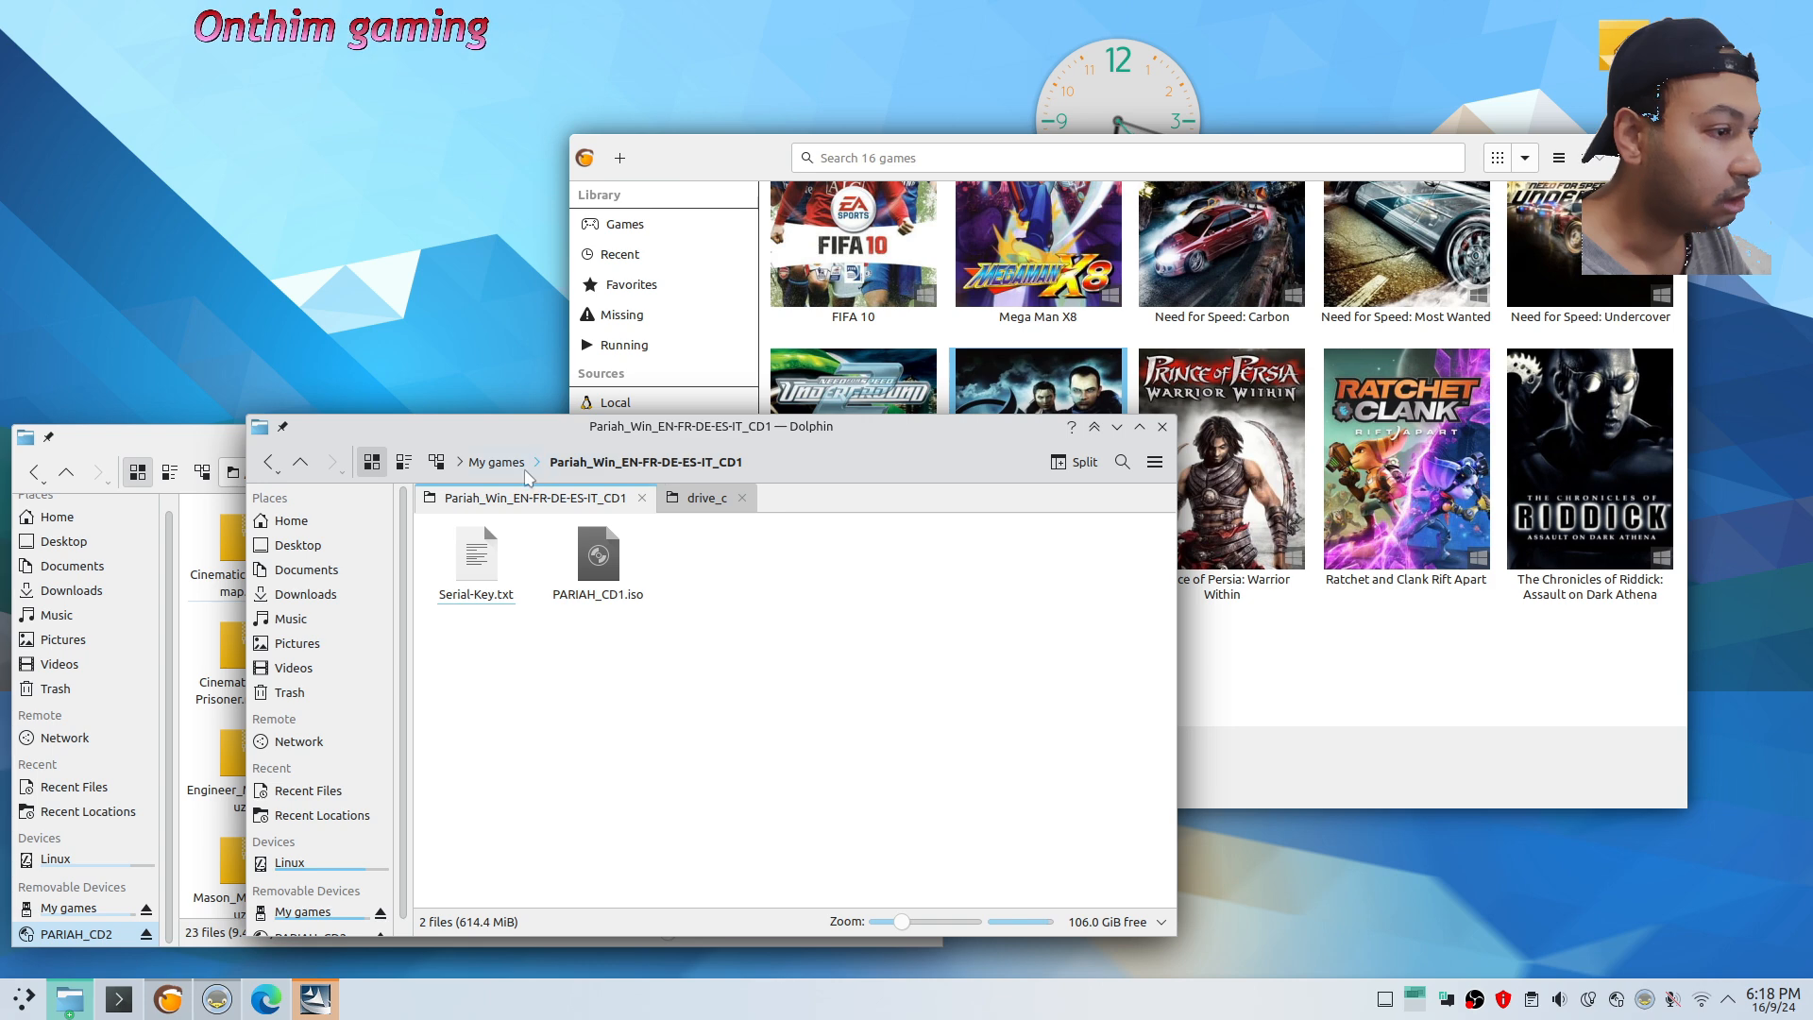
left_click(496, 462)
Try to eject the PARIAH_CD2 disc from the file manager, trying again after leaving the disc's folder for My games
left_click(147, 937)
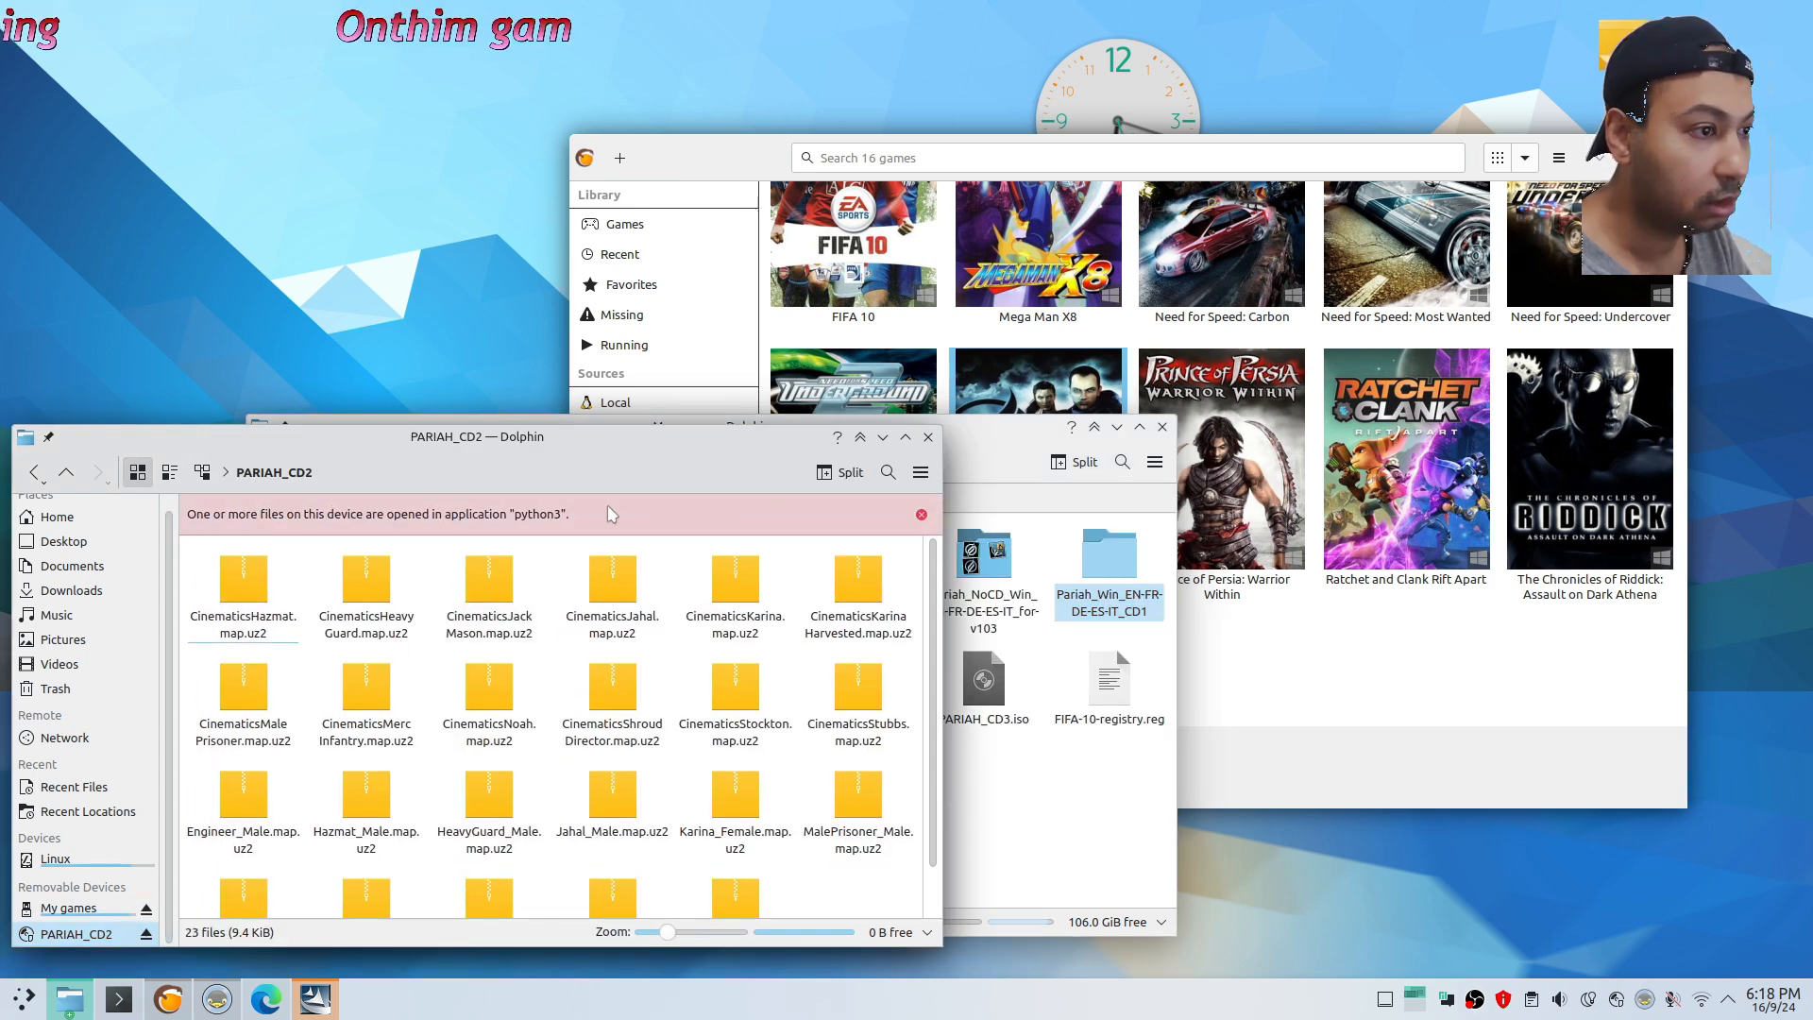
left_click(35, 472)
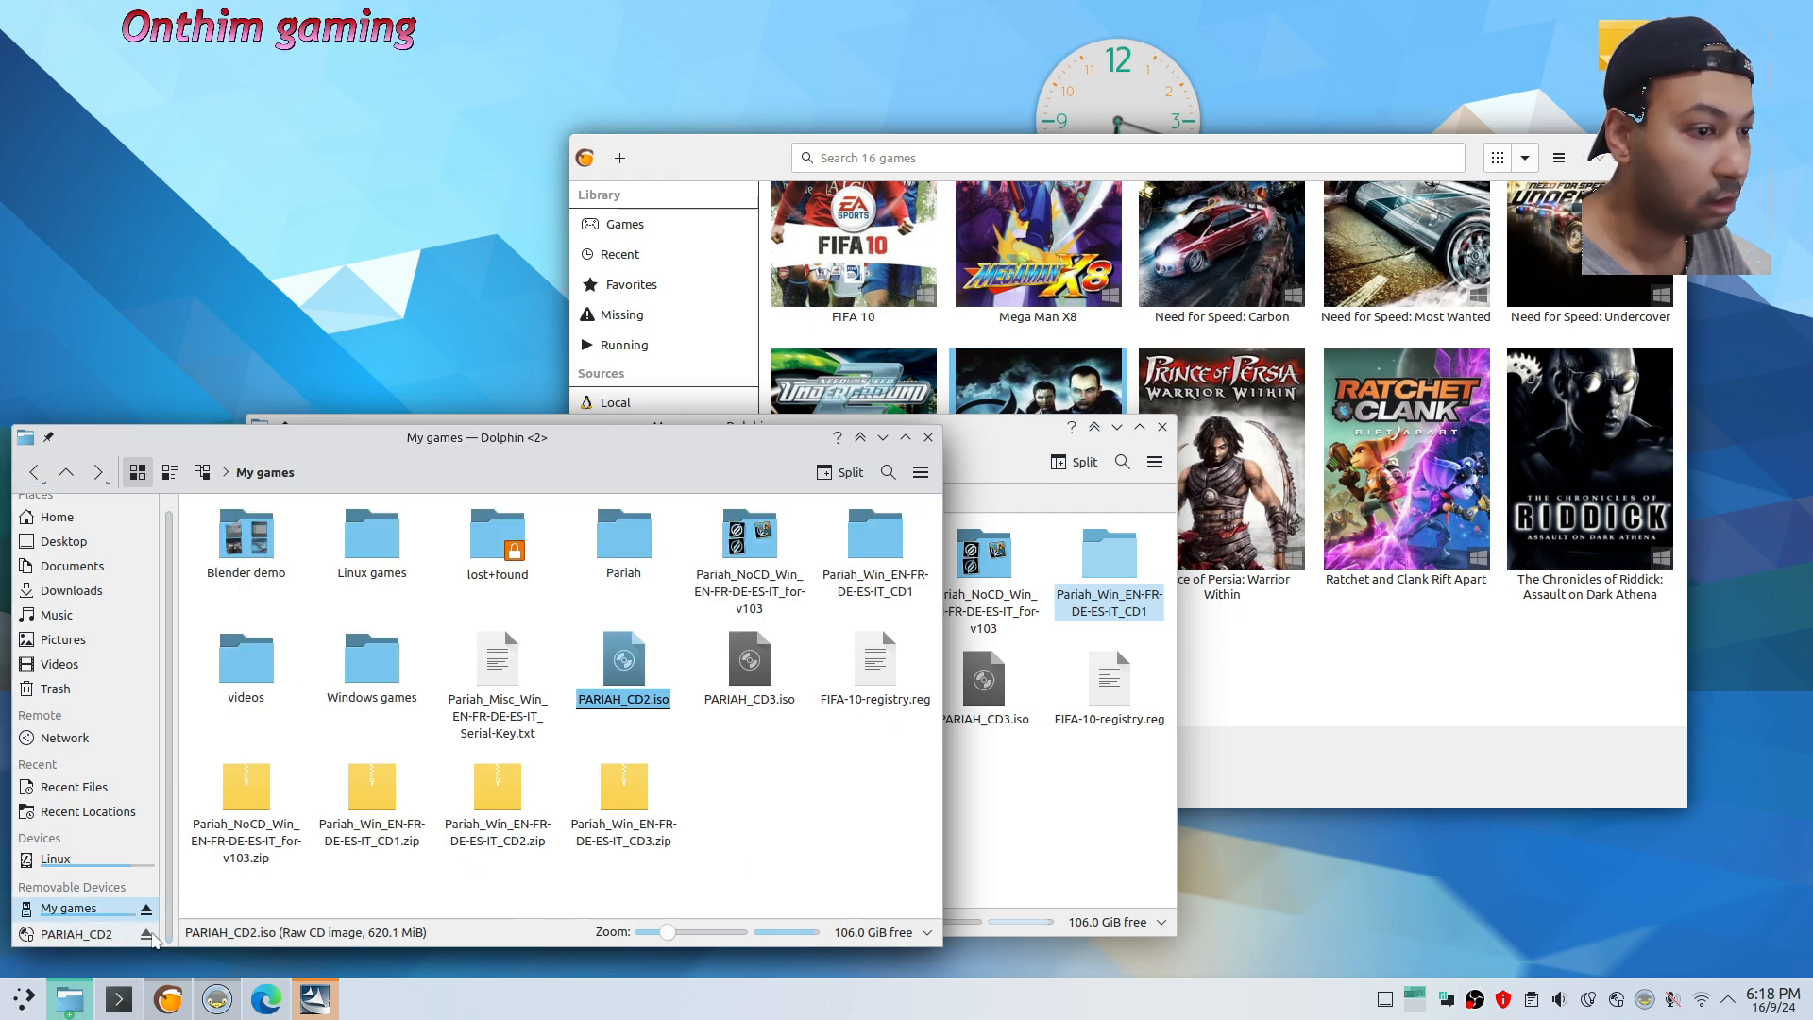
left_click(147, 935)
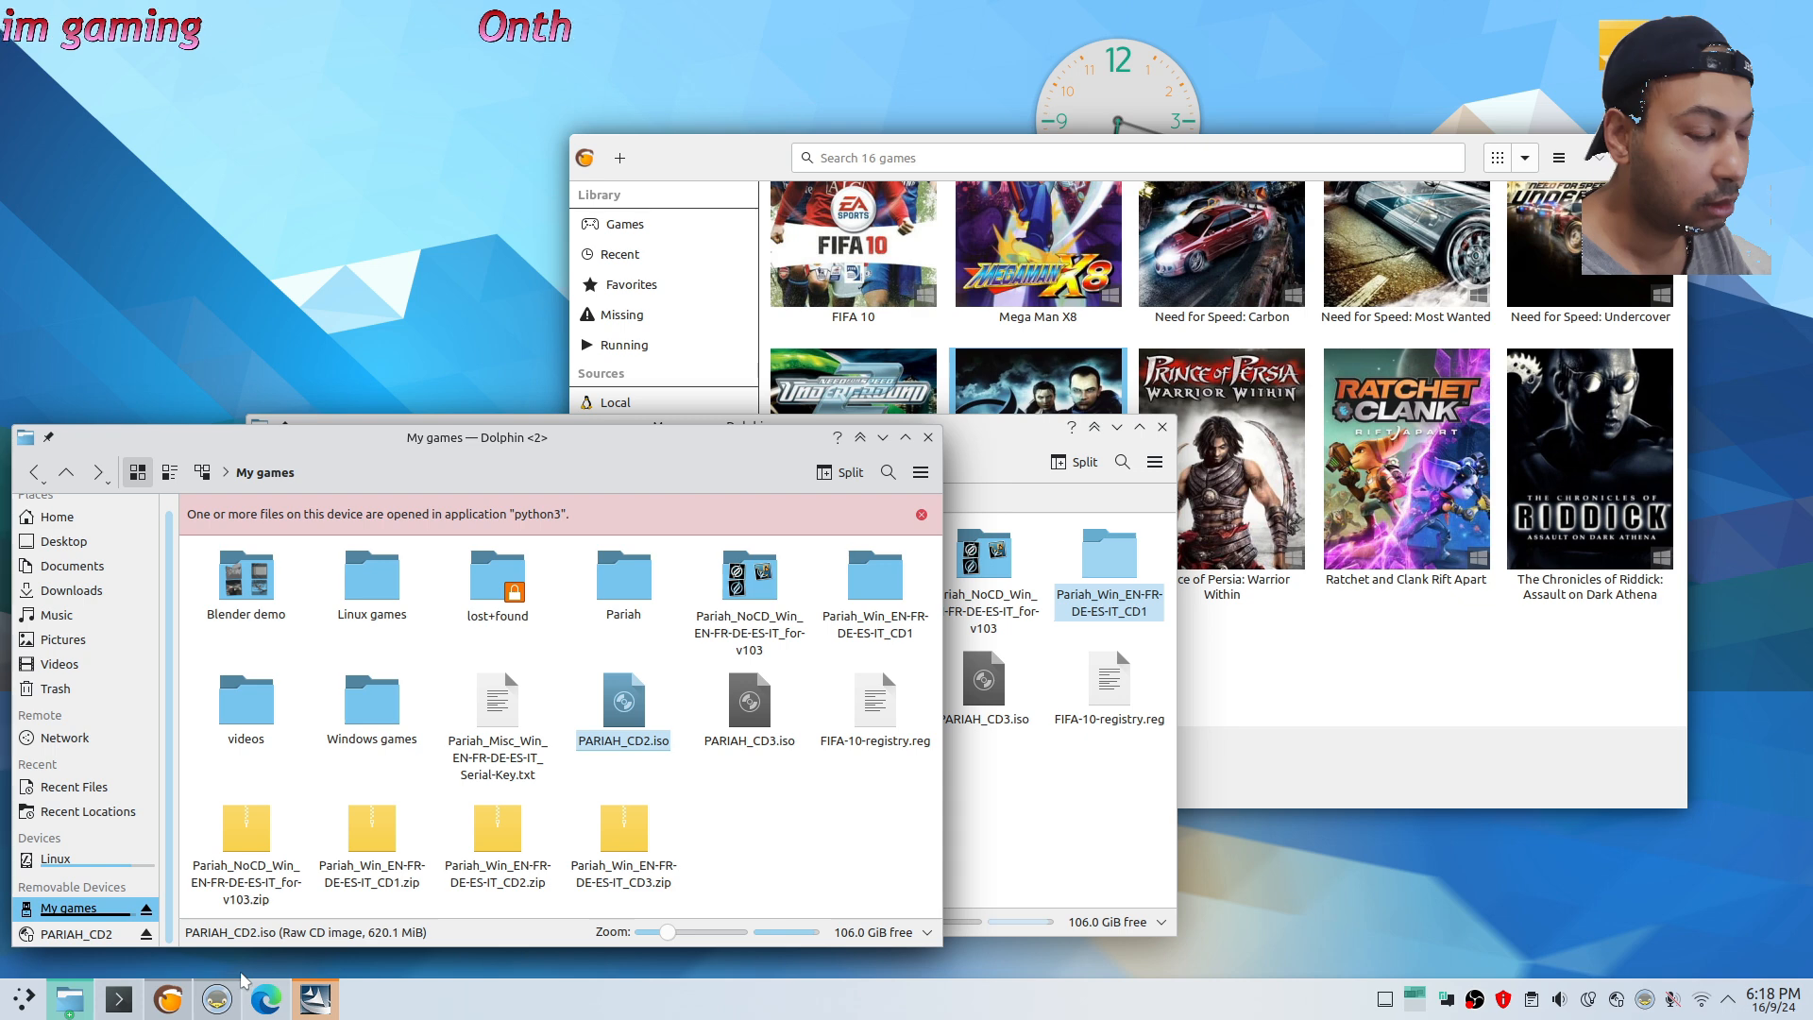
Unload PARIAH_CD2.iso from Device #00 and place its properties window in front of the Pariah Setup window
left_click(1652, 1001)
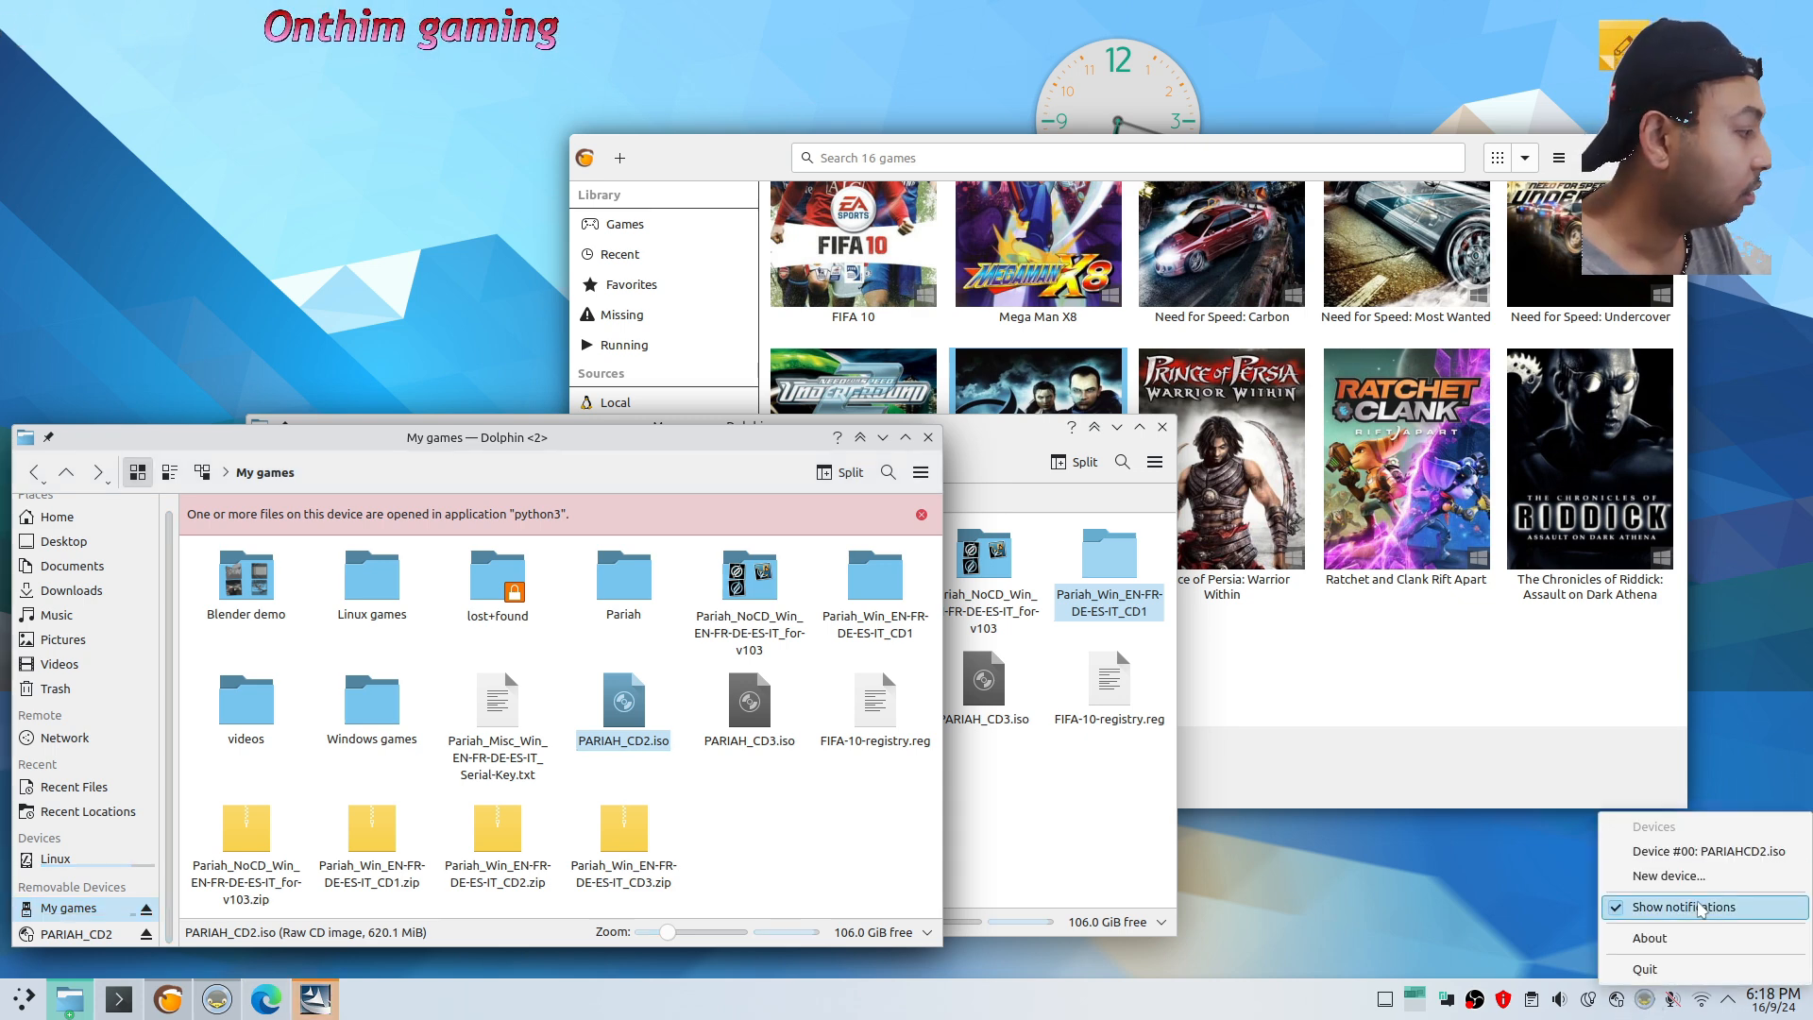
left_click(1685, 854)
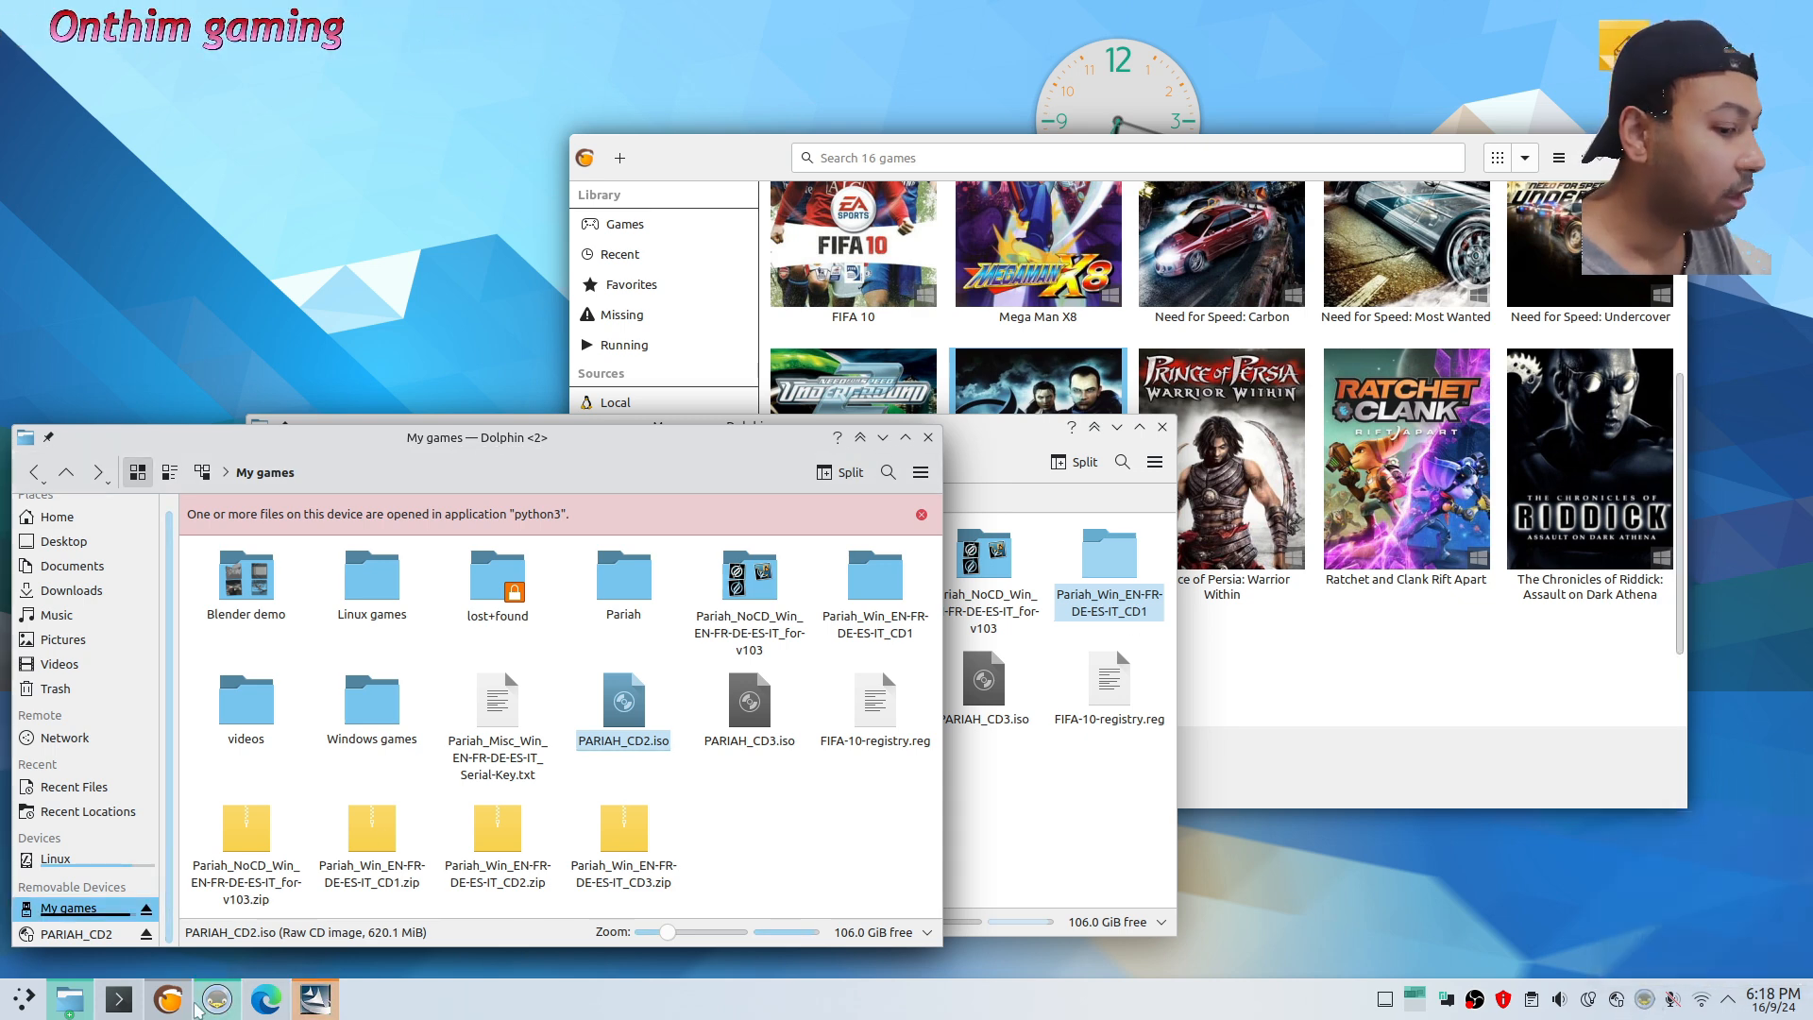
left_click(217, 999)
left_click_drag(366, 528, 1297, 449)
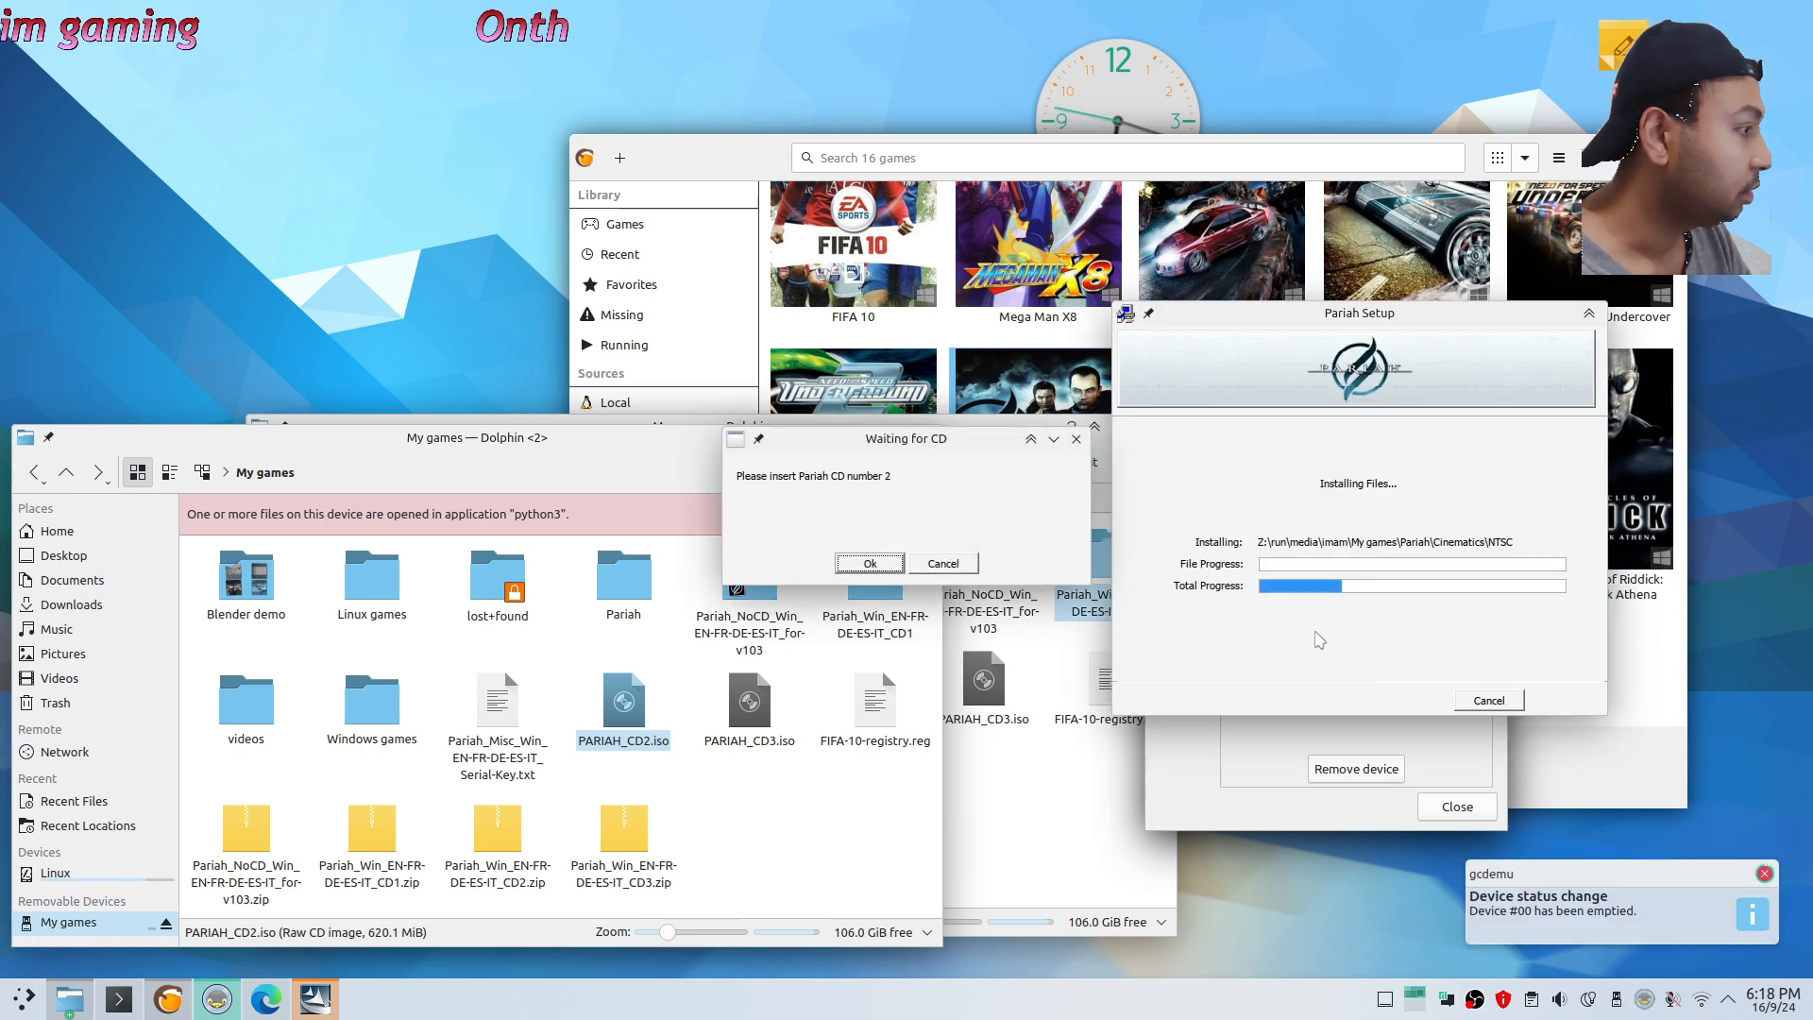
left_click(1239, 753)
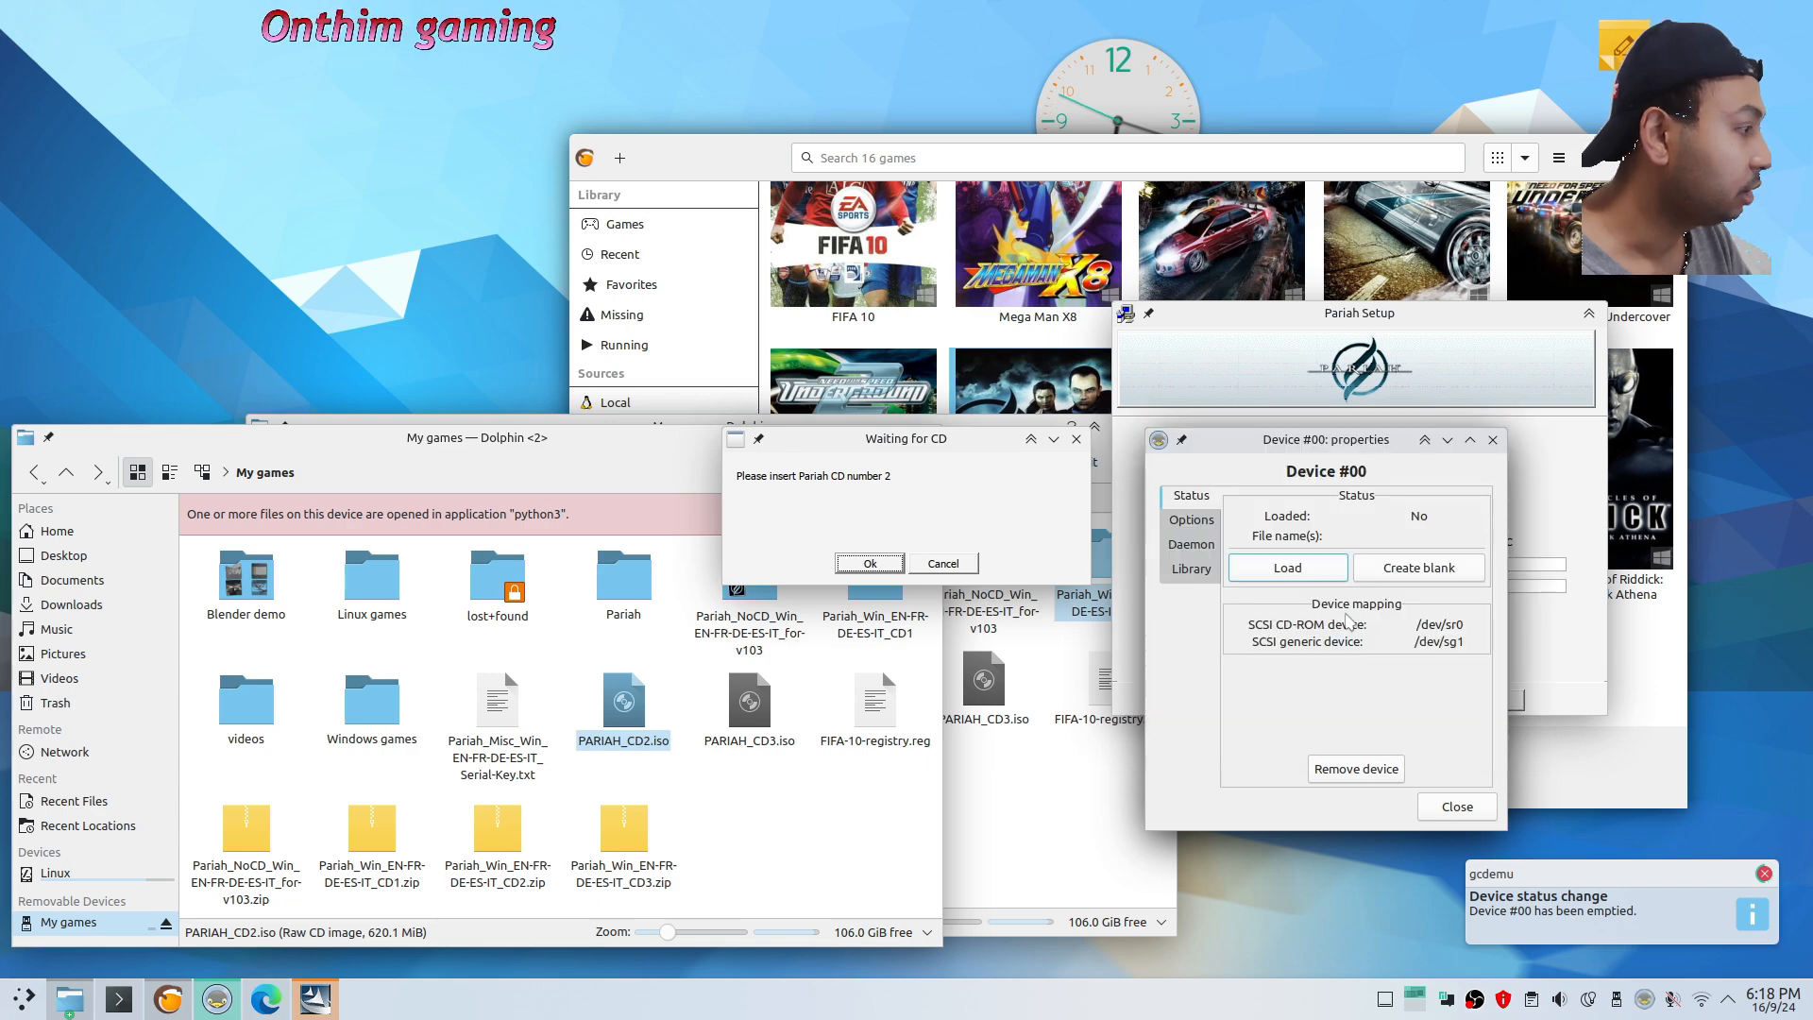
Load PARIAH_CD1.iso into Device #00 and open the mounted disc in the file manager with its full path shown
left_click(1289, 574)
double_click(982, 532)
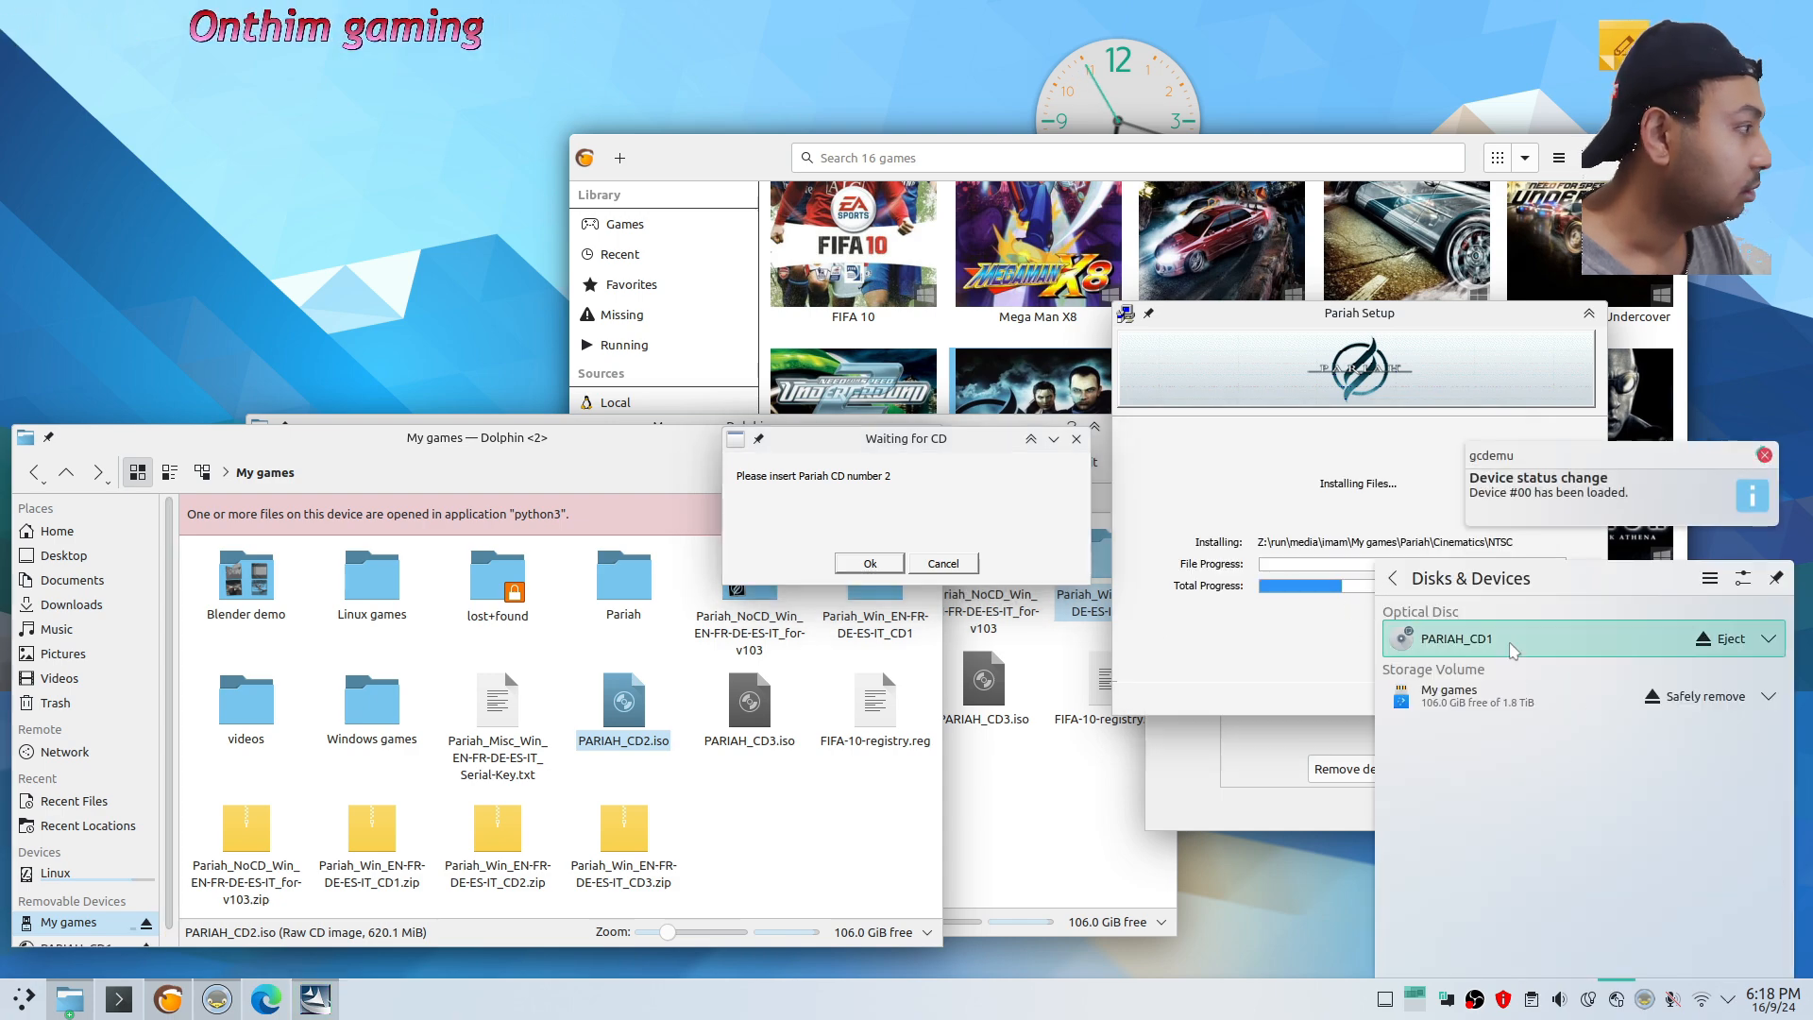
left_click(76, 939)
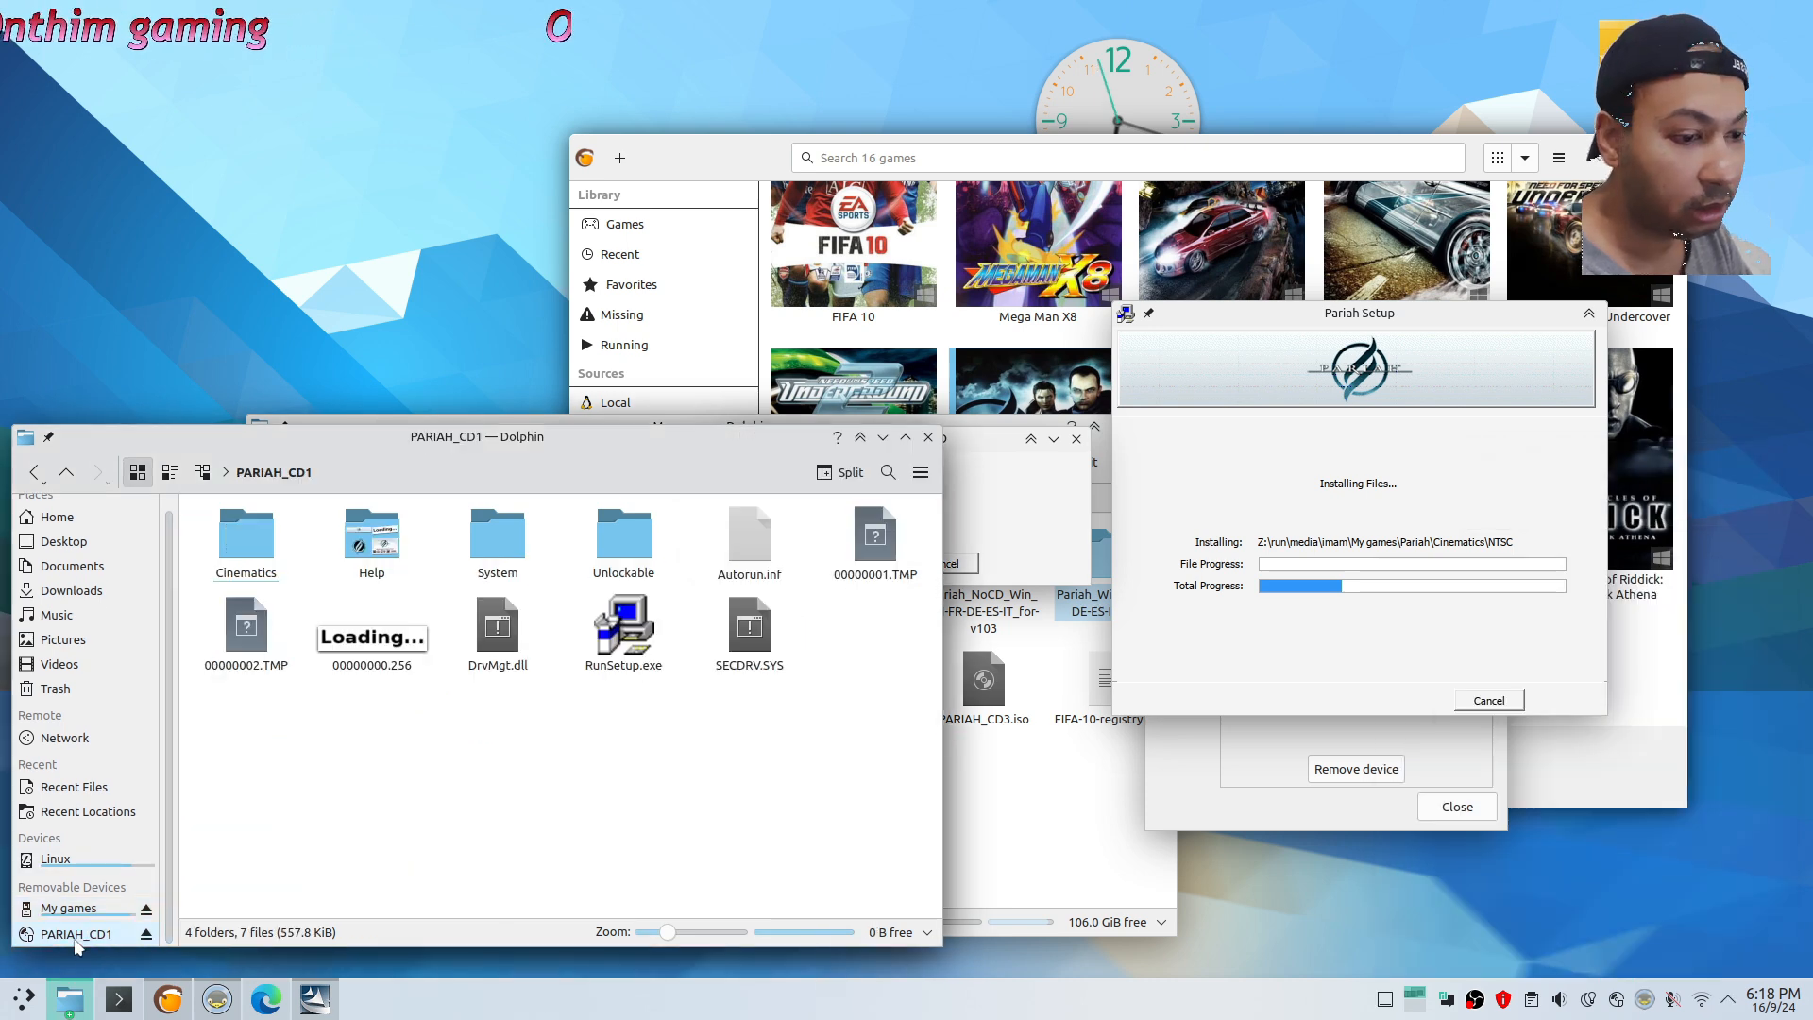
left_click(639, 472)
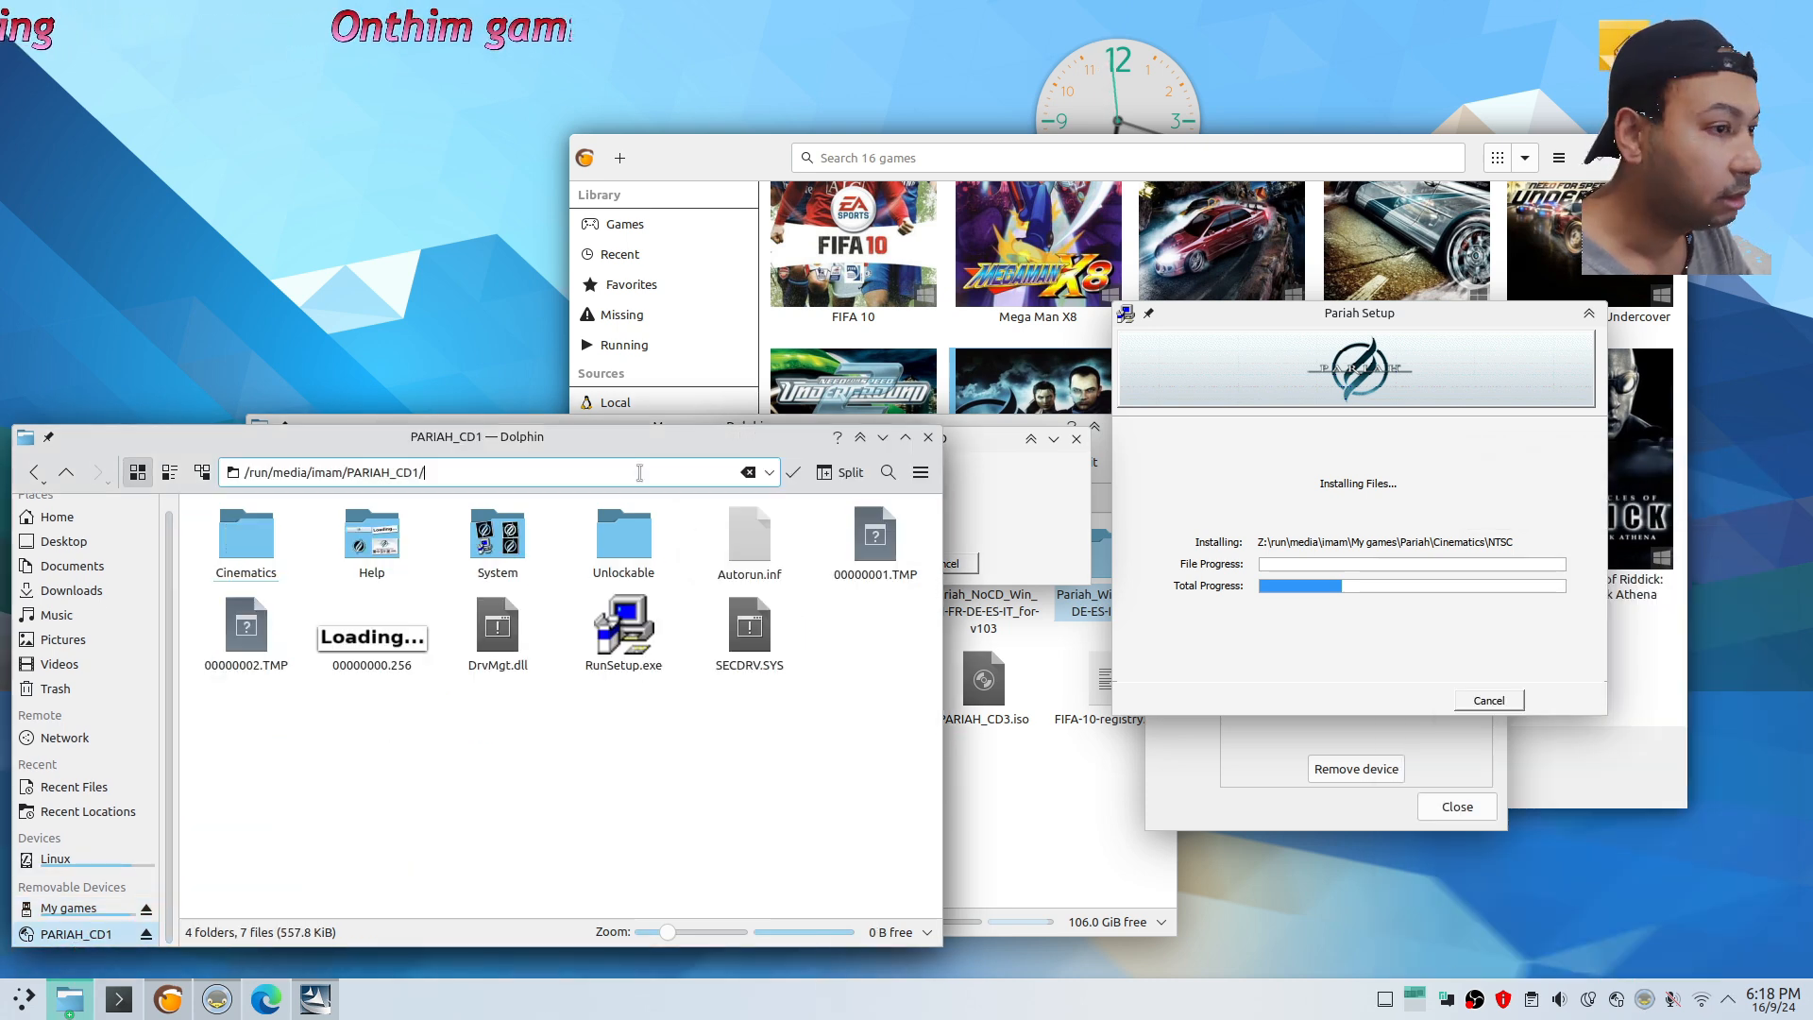
Add a second virtual device and load PARIAH_CD2.iso from My games into it
left_click(1652, 998)
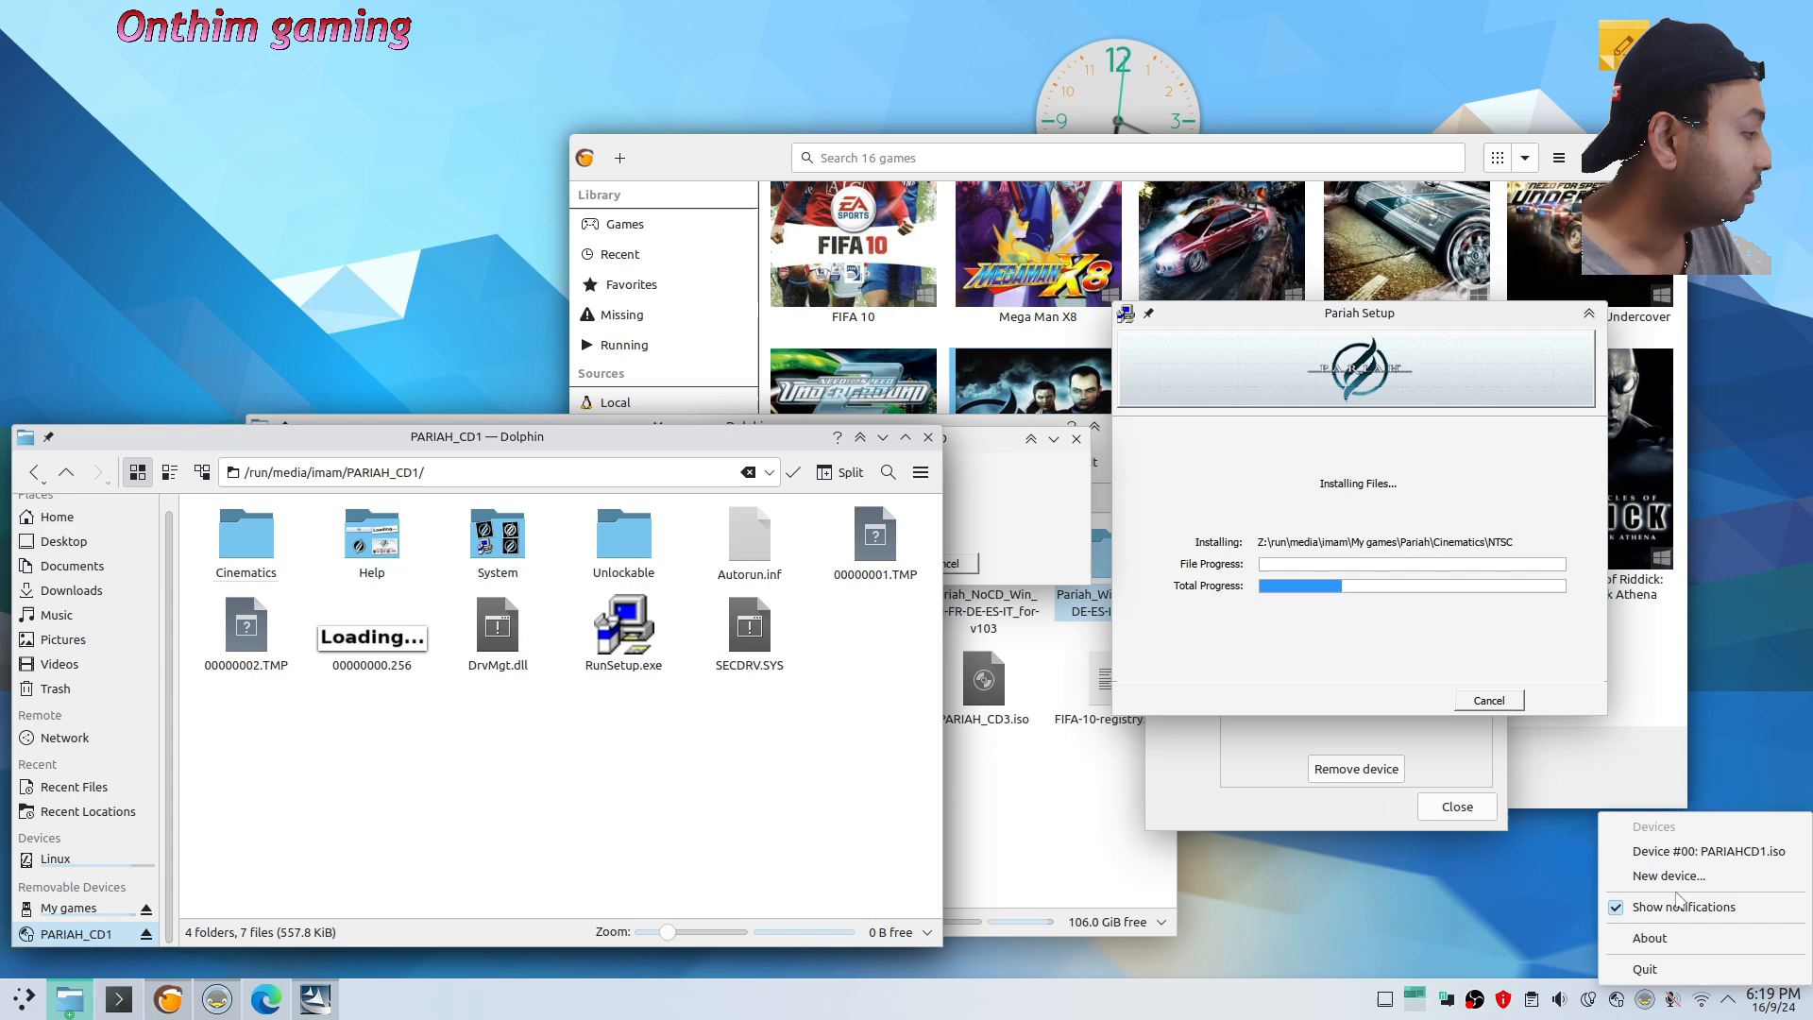
left_click(1694, 881)
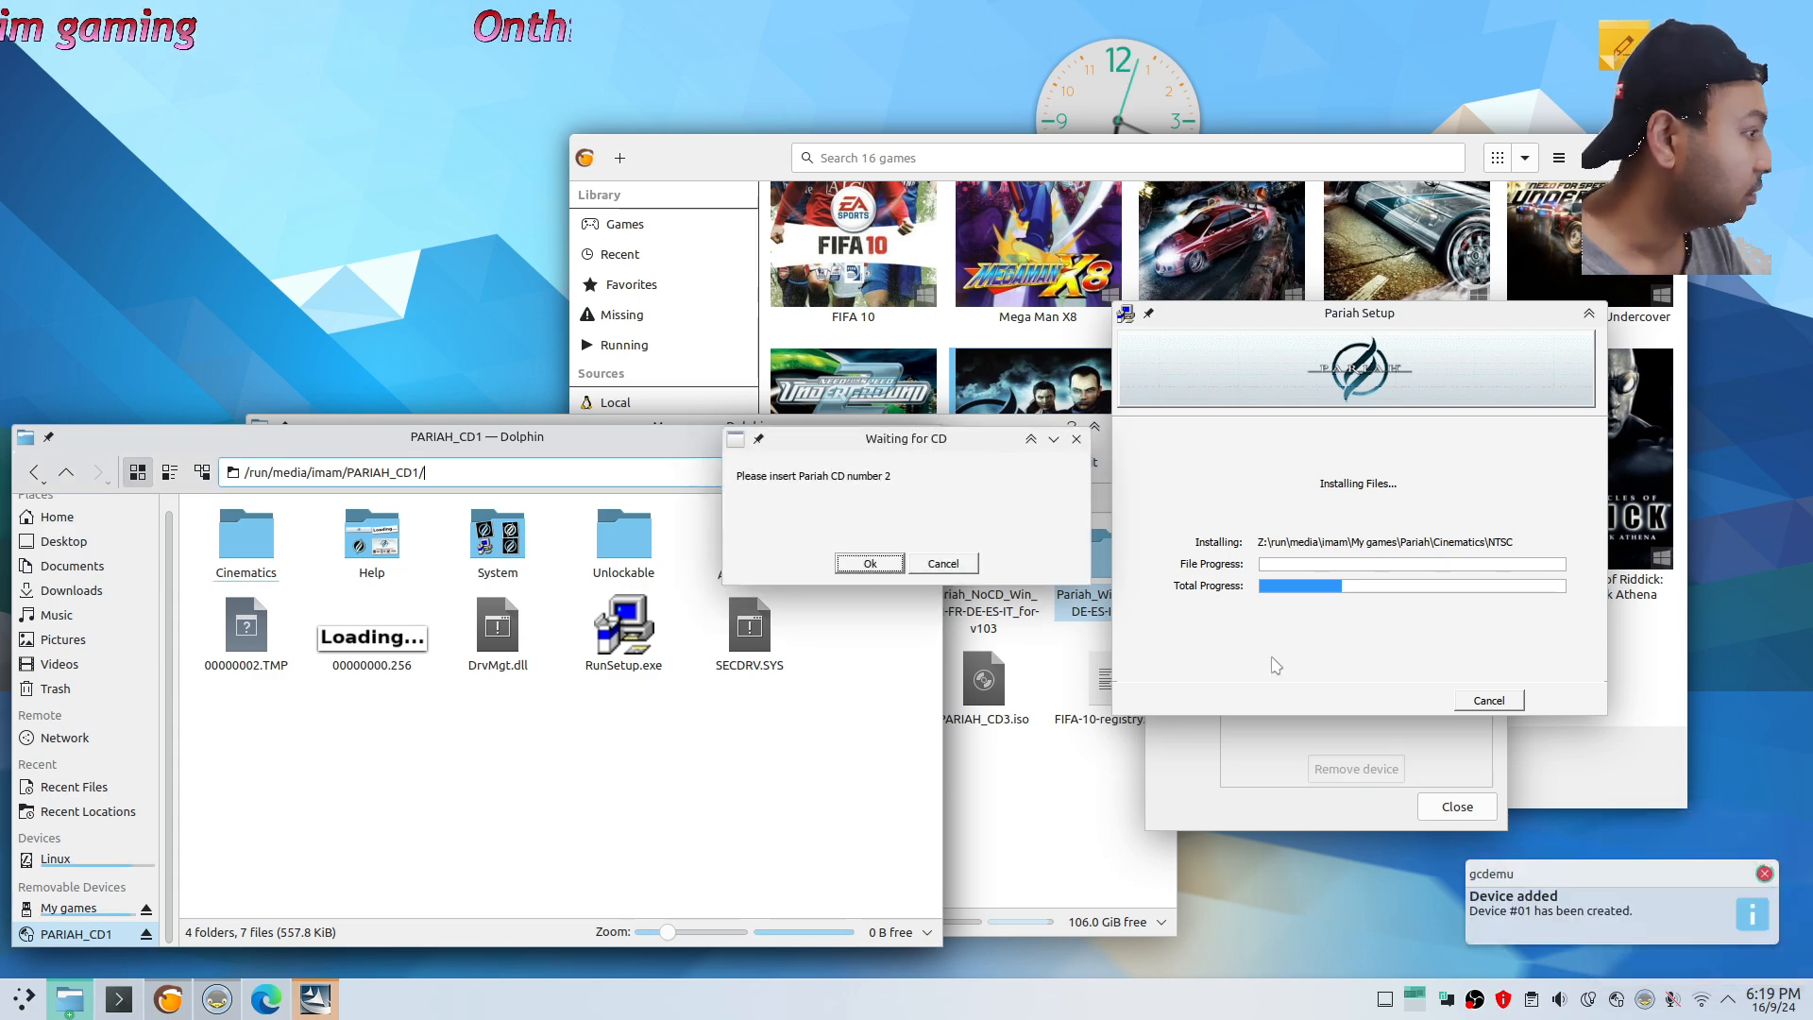
left_click(1216, 796)
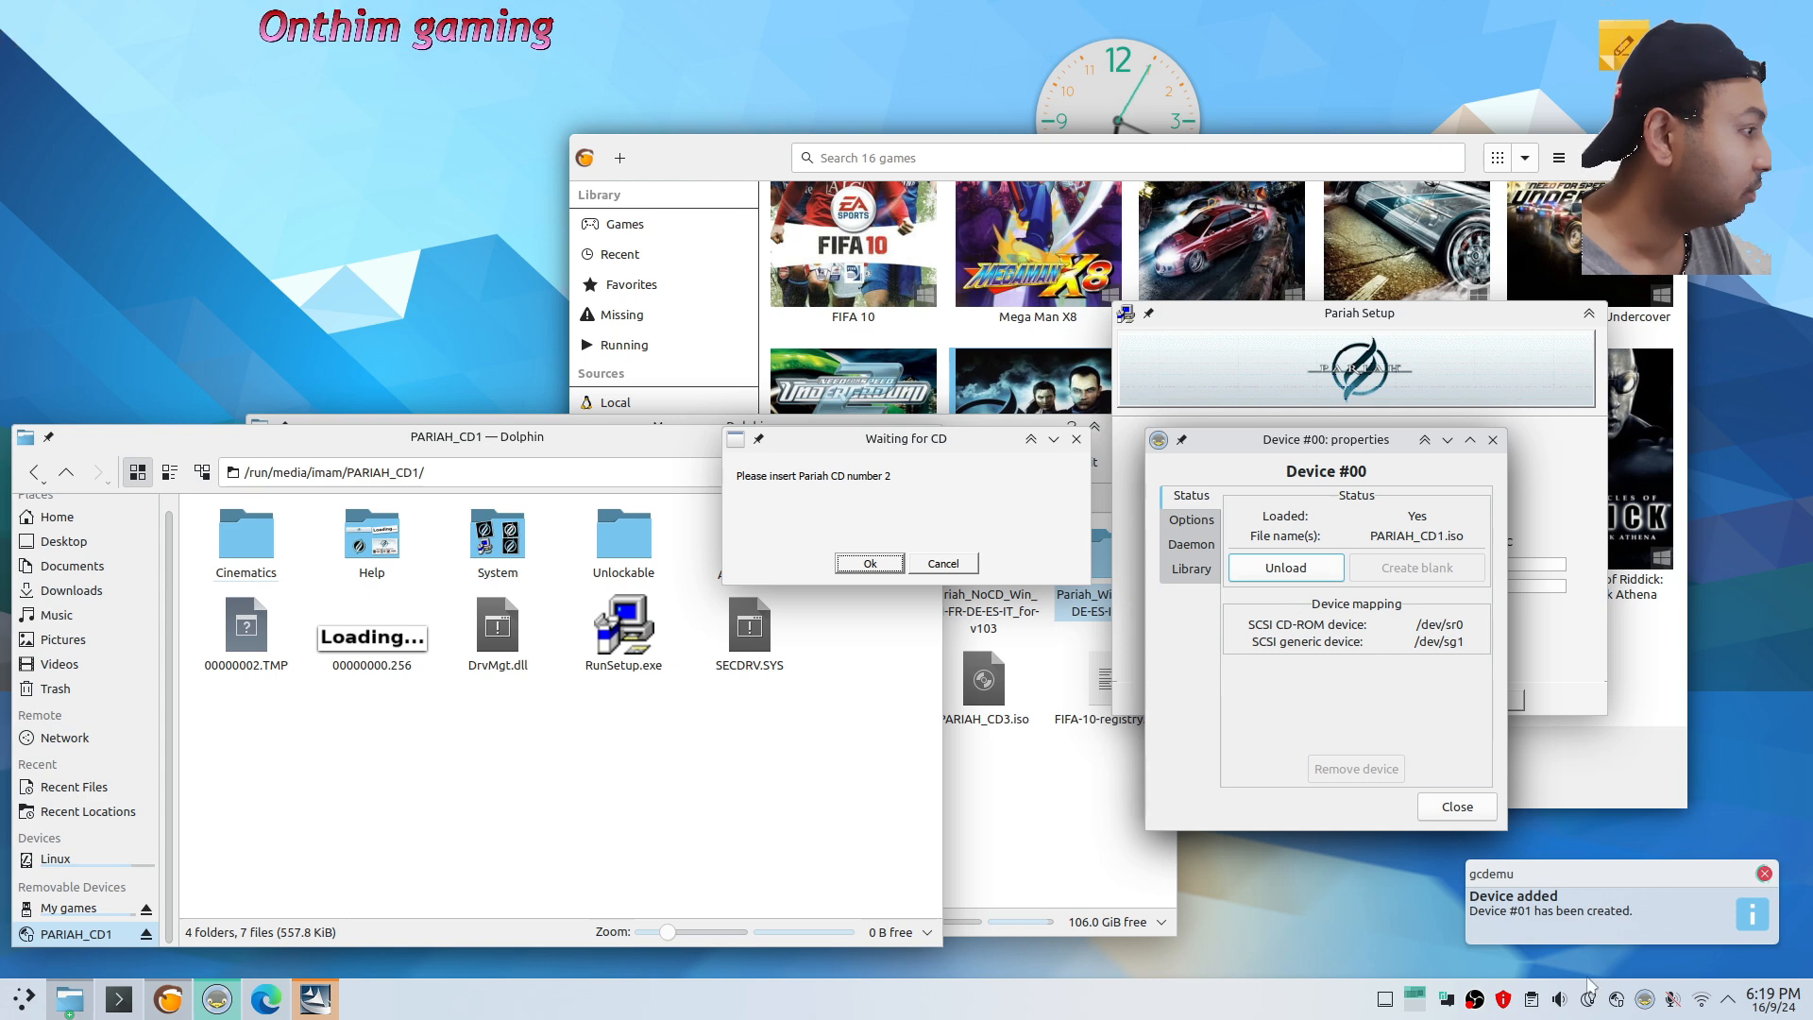
left_click(1643, 1003)
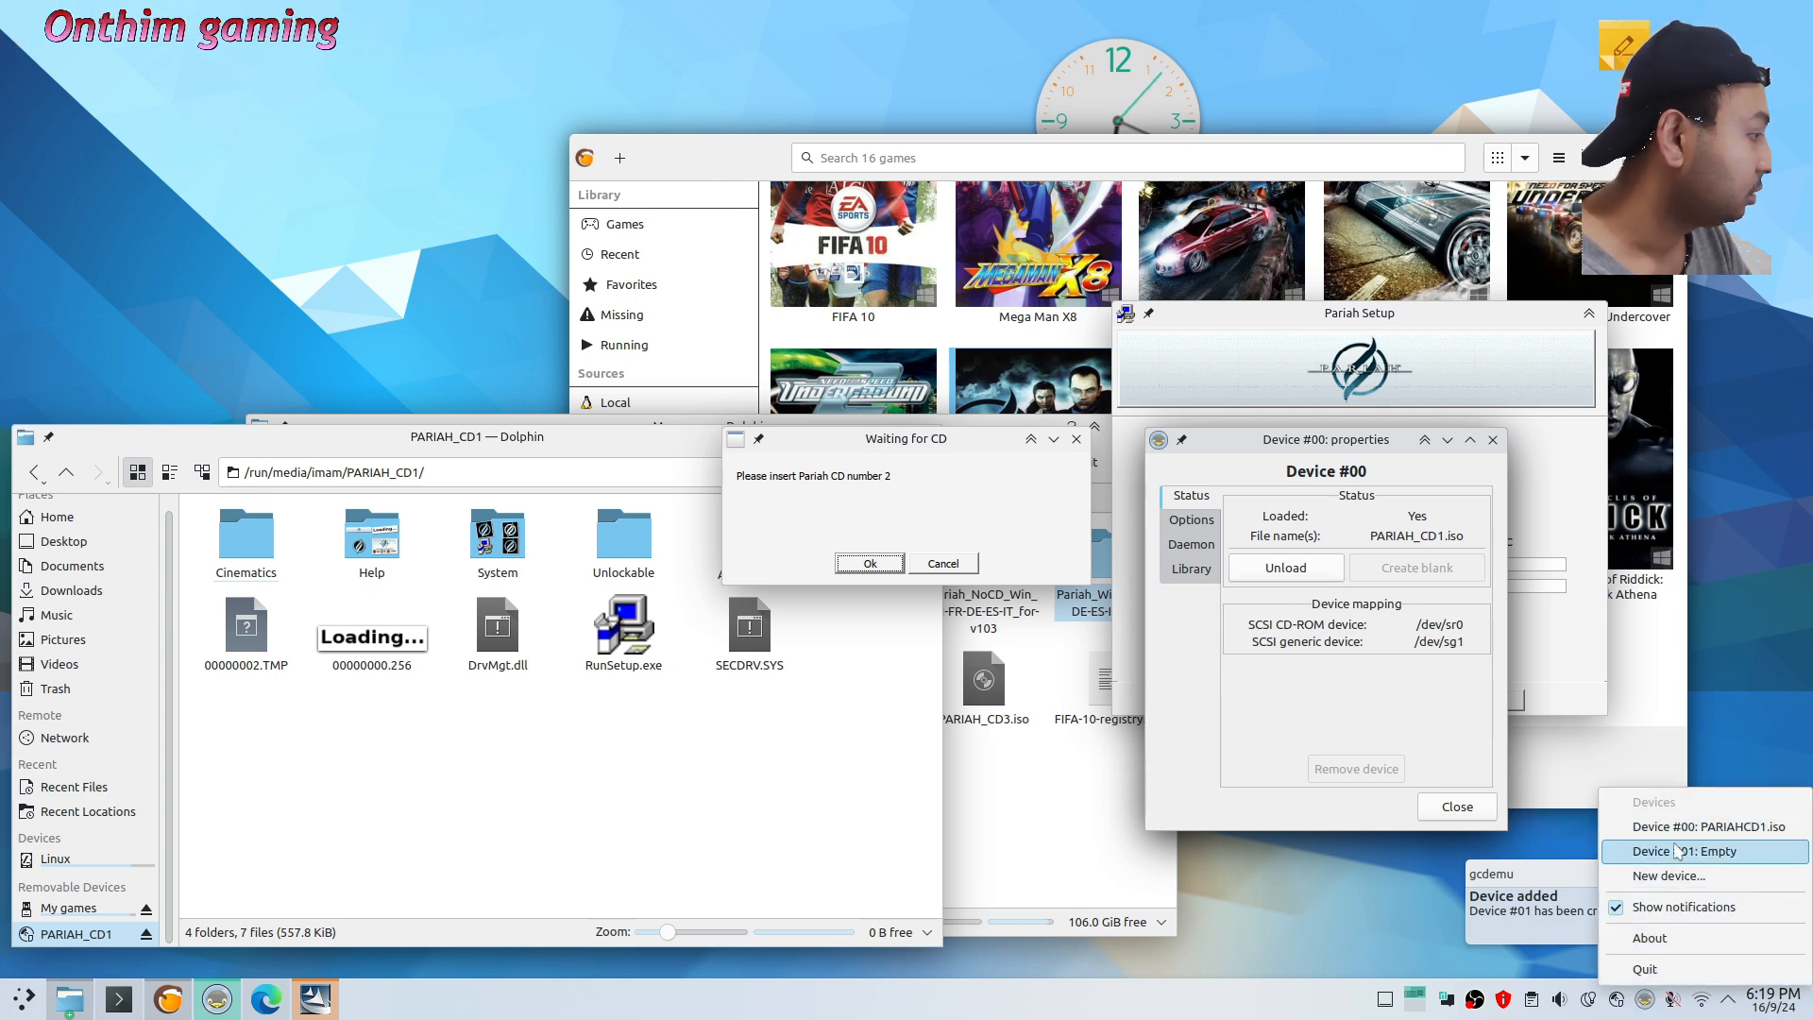
left_click(1721, 852)
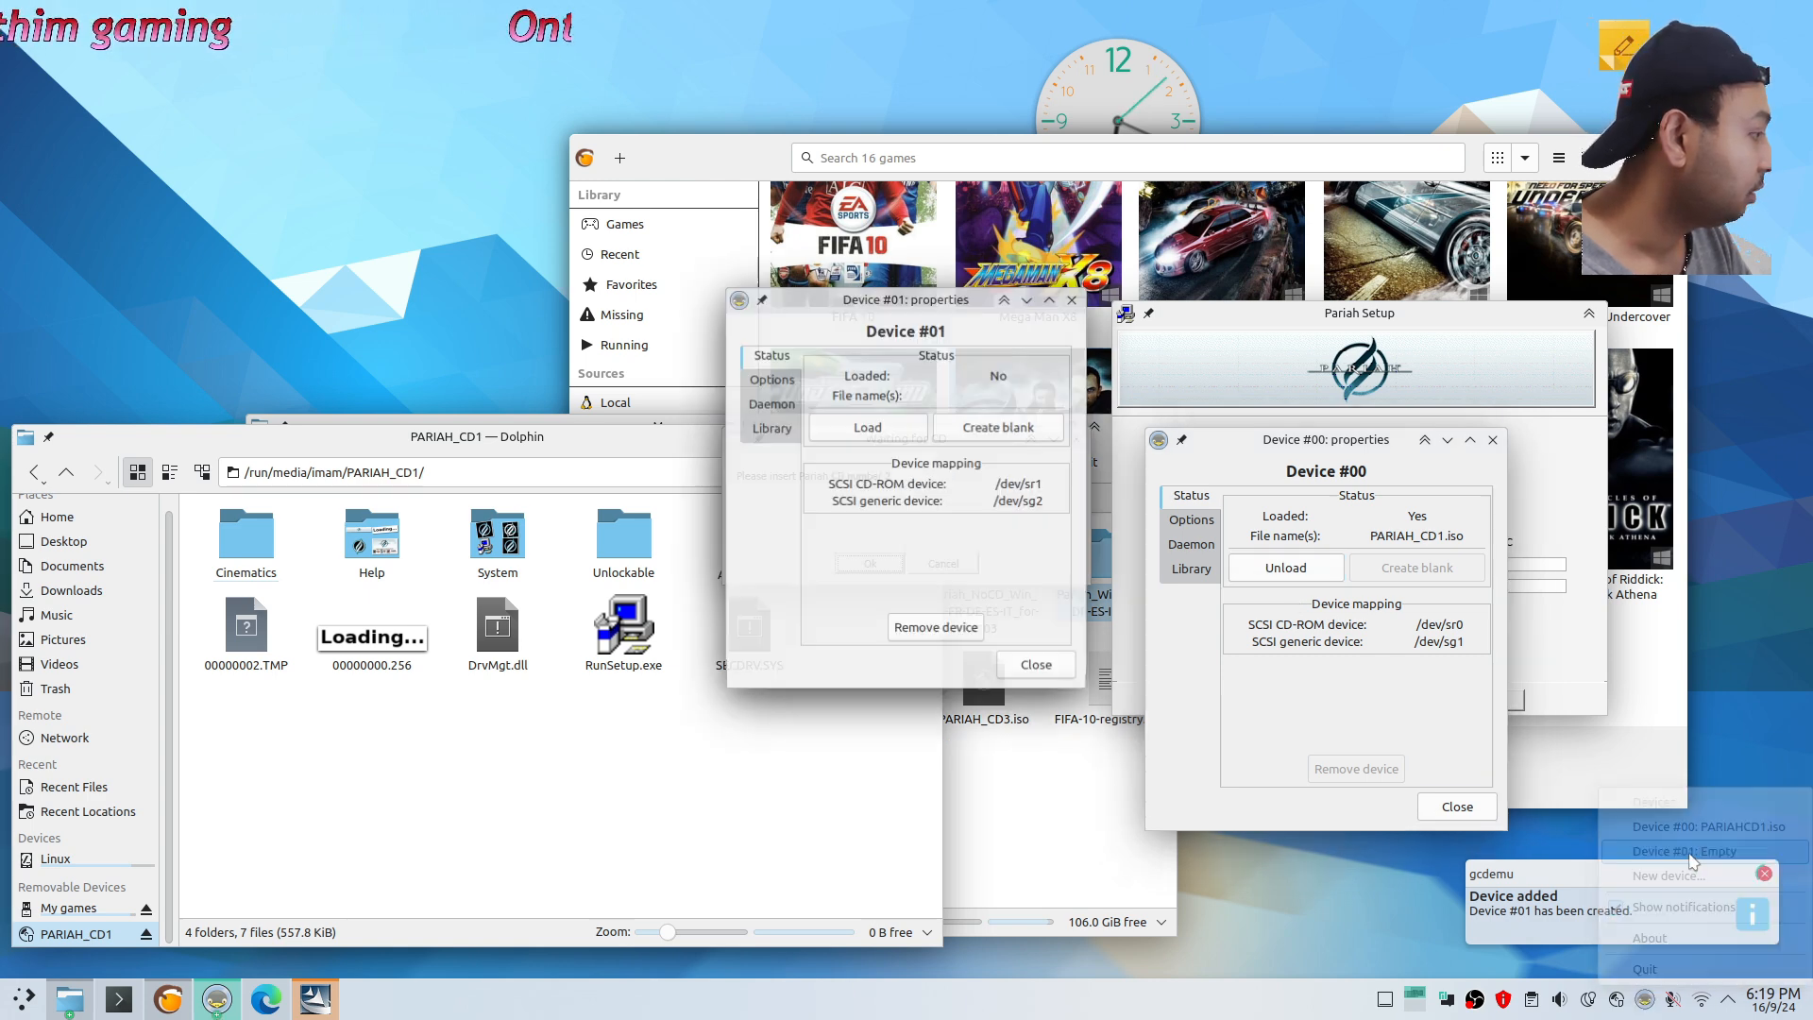
left_click(867, 427)
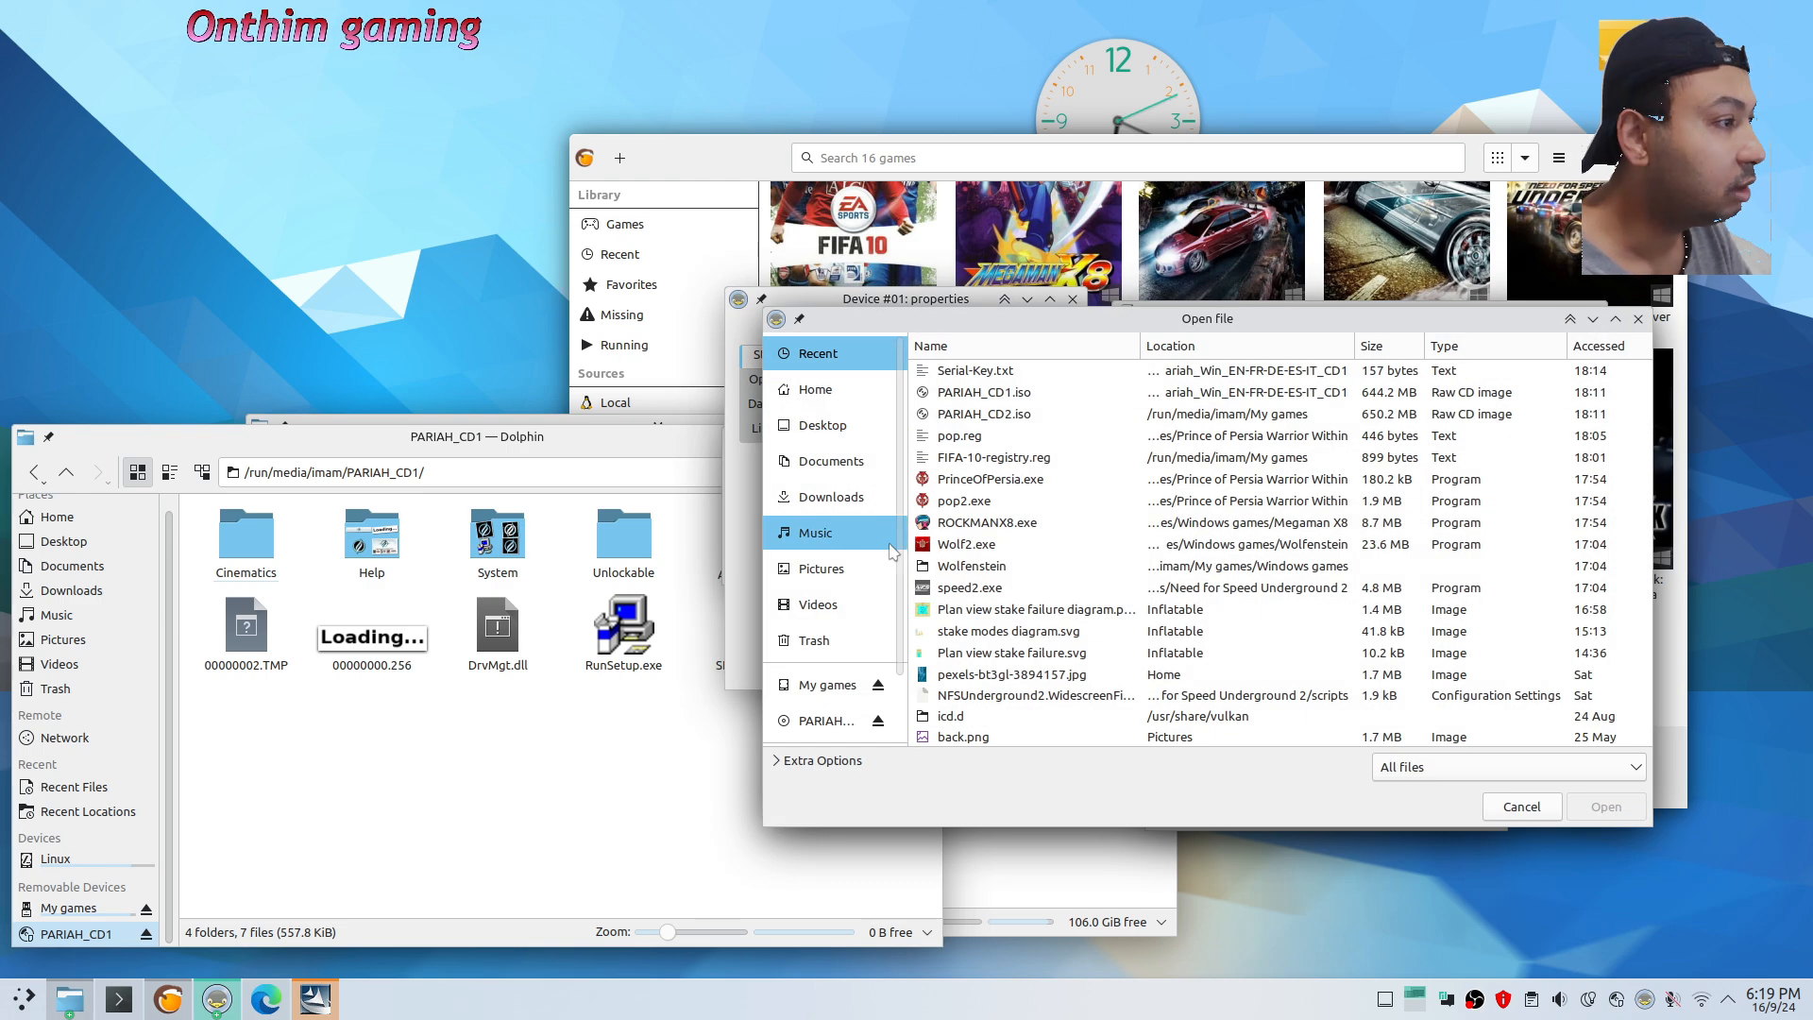
left_click(1043, 416)
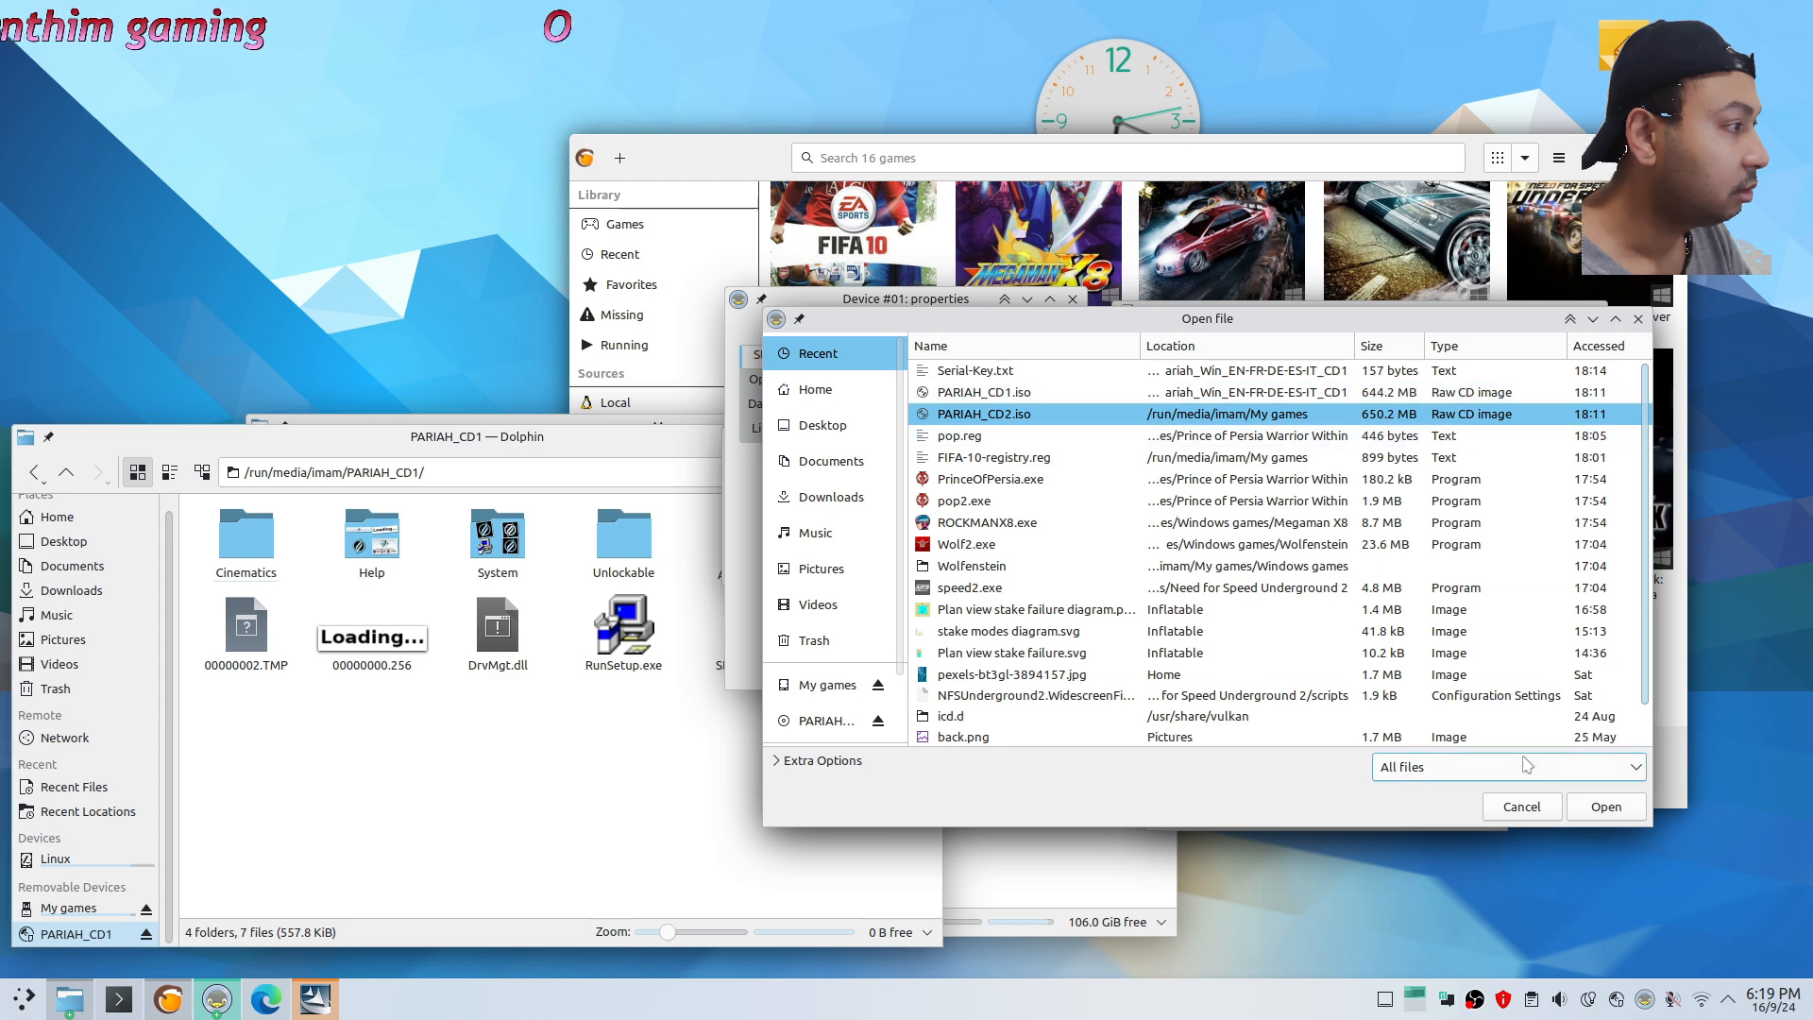
left_click(1596, 808)
left_click(1114, 607)
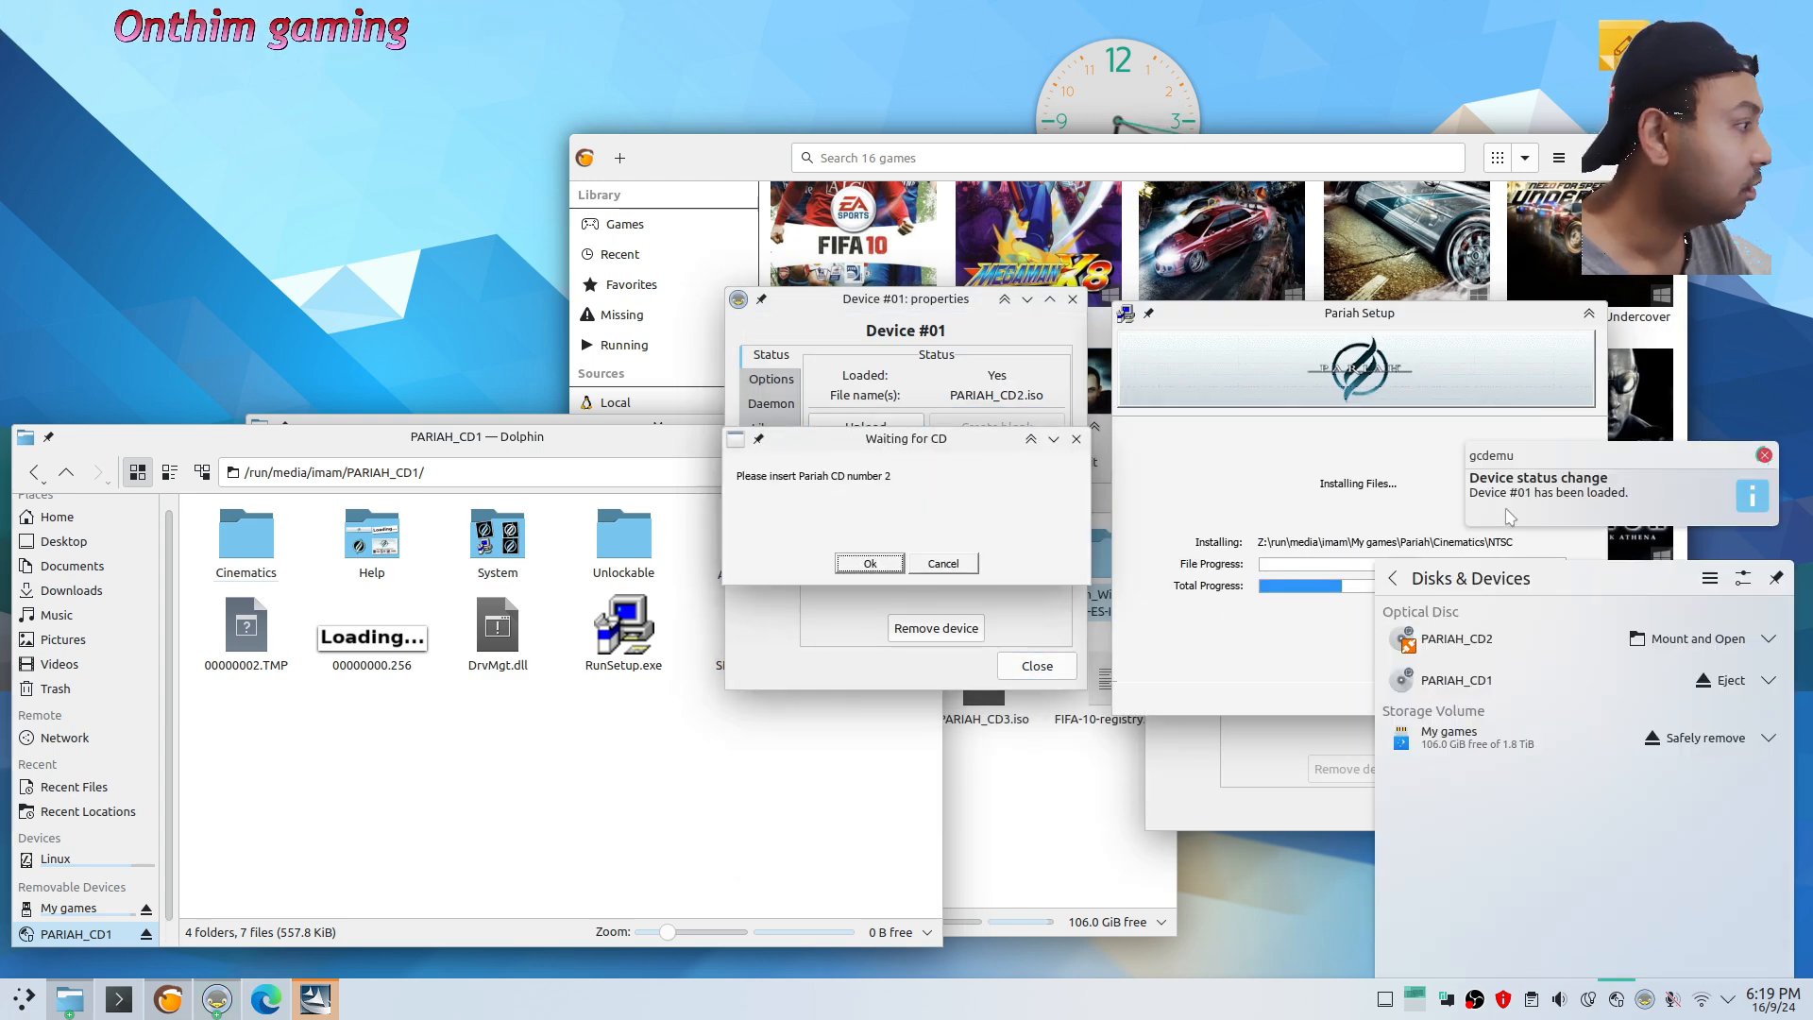
Try to continue the Pariah setup with CD 2 and close the properties windows of both virtual devices
left_click(870, 563)
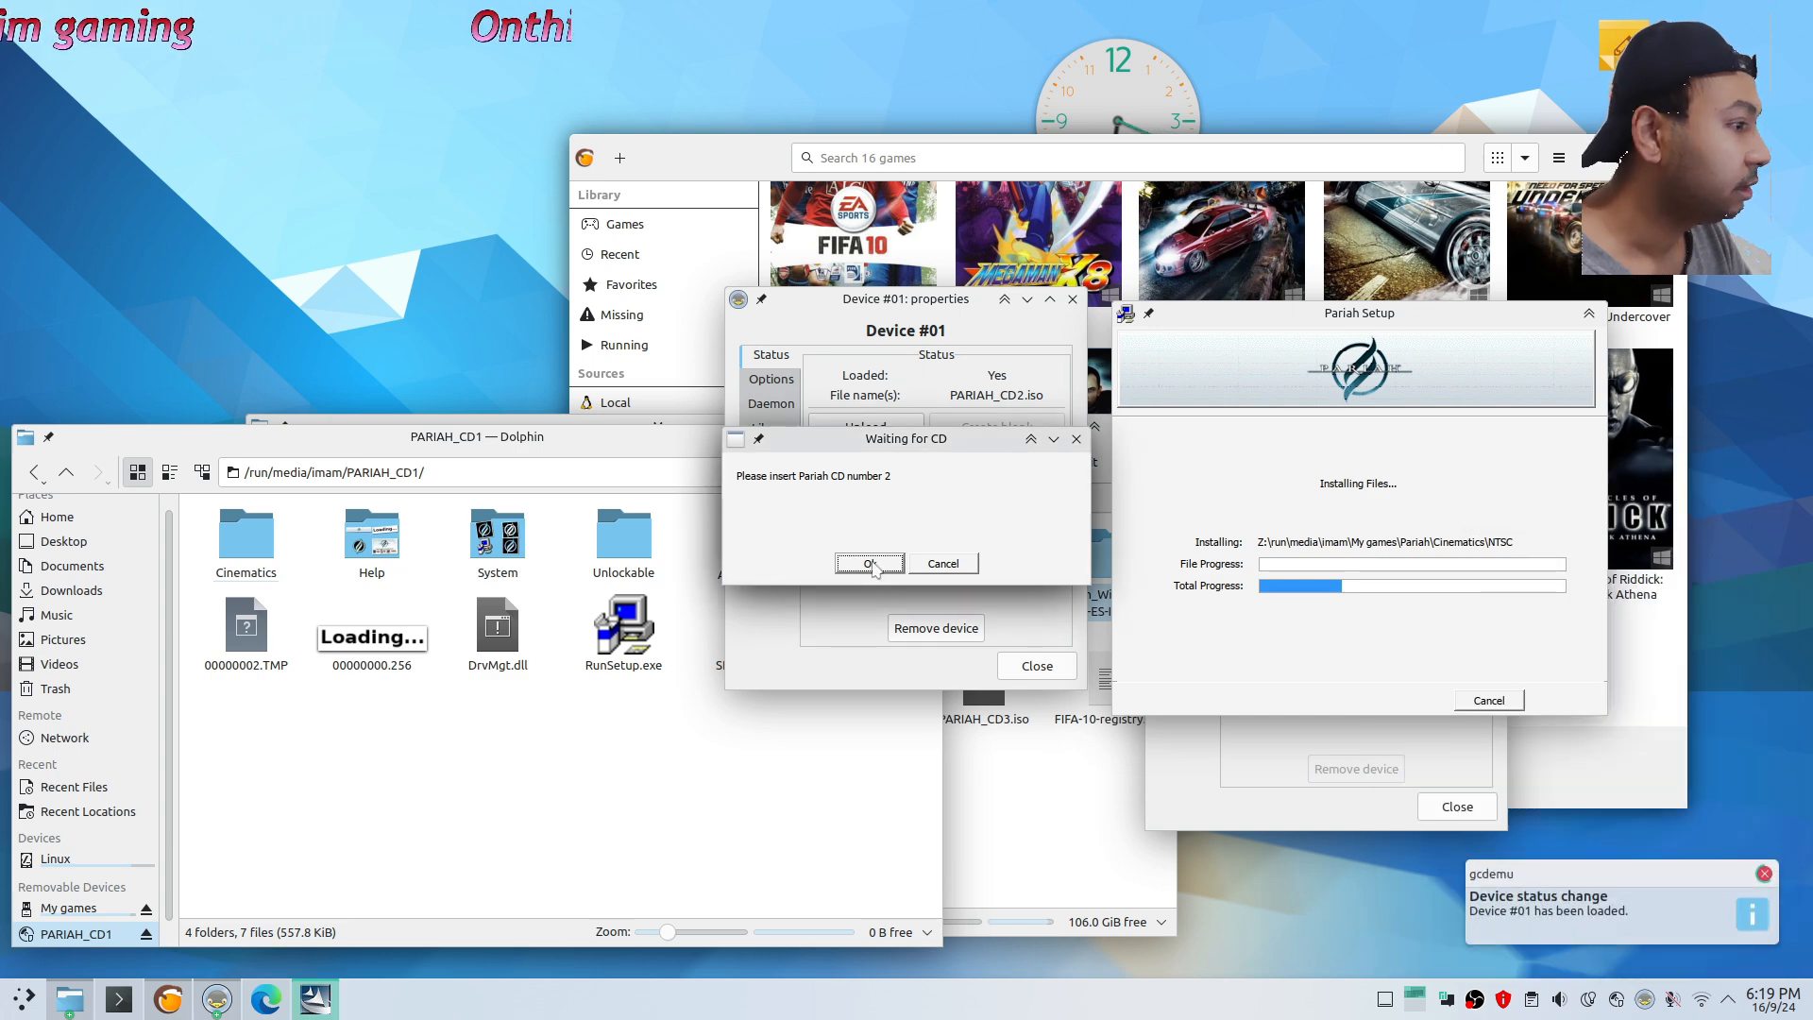
left_click(1017, 632)
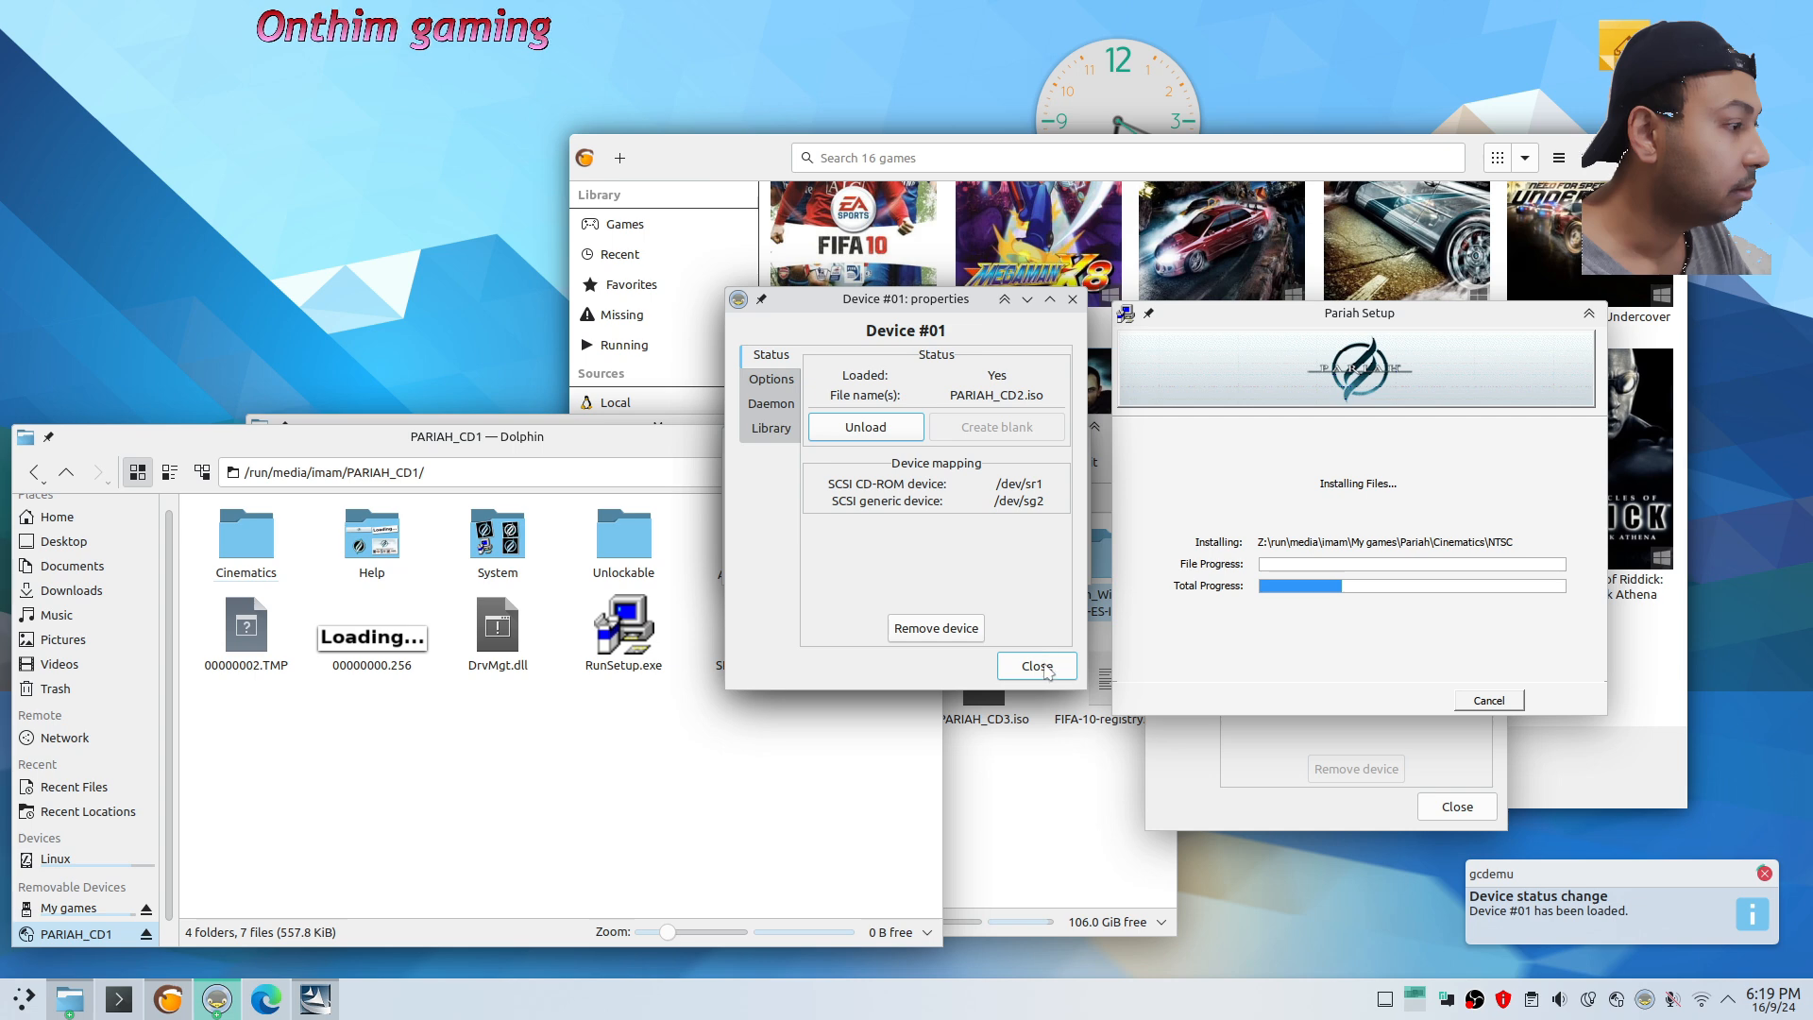
left_click(1037, 666)
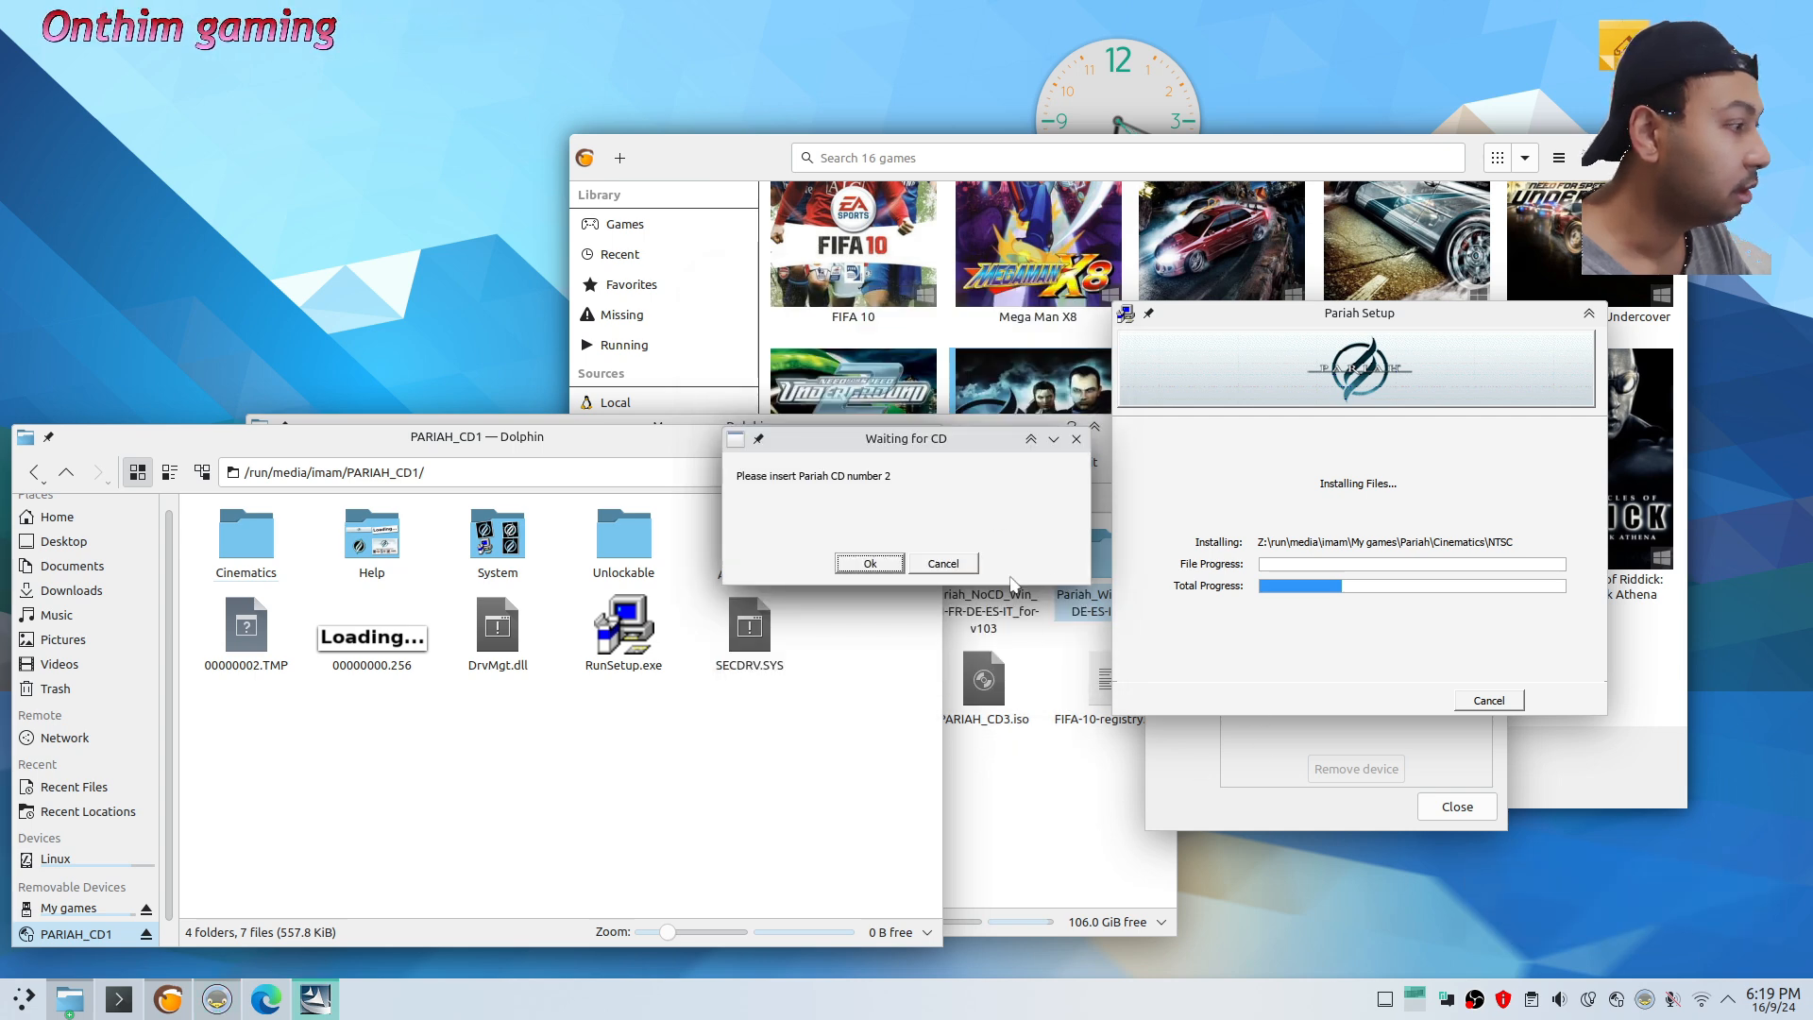
left_click(1204, 763)
left_click(1457, 807)
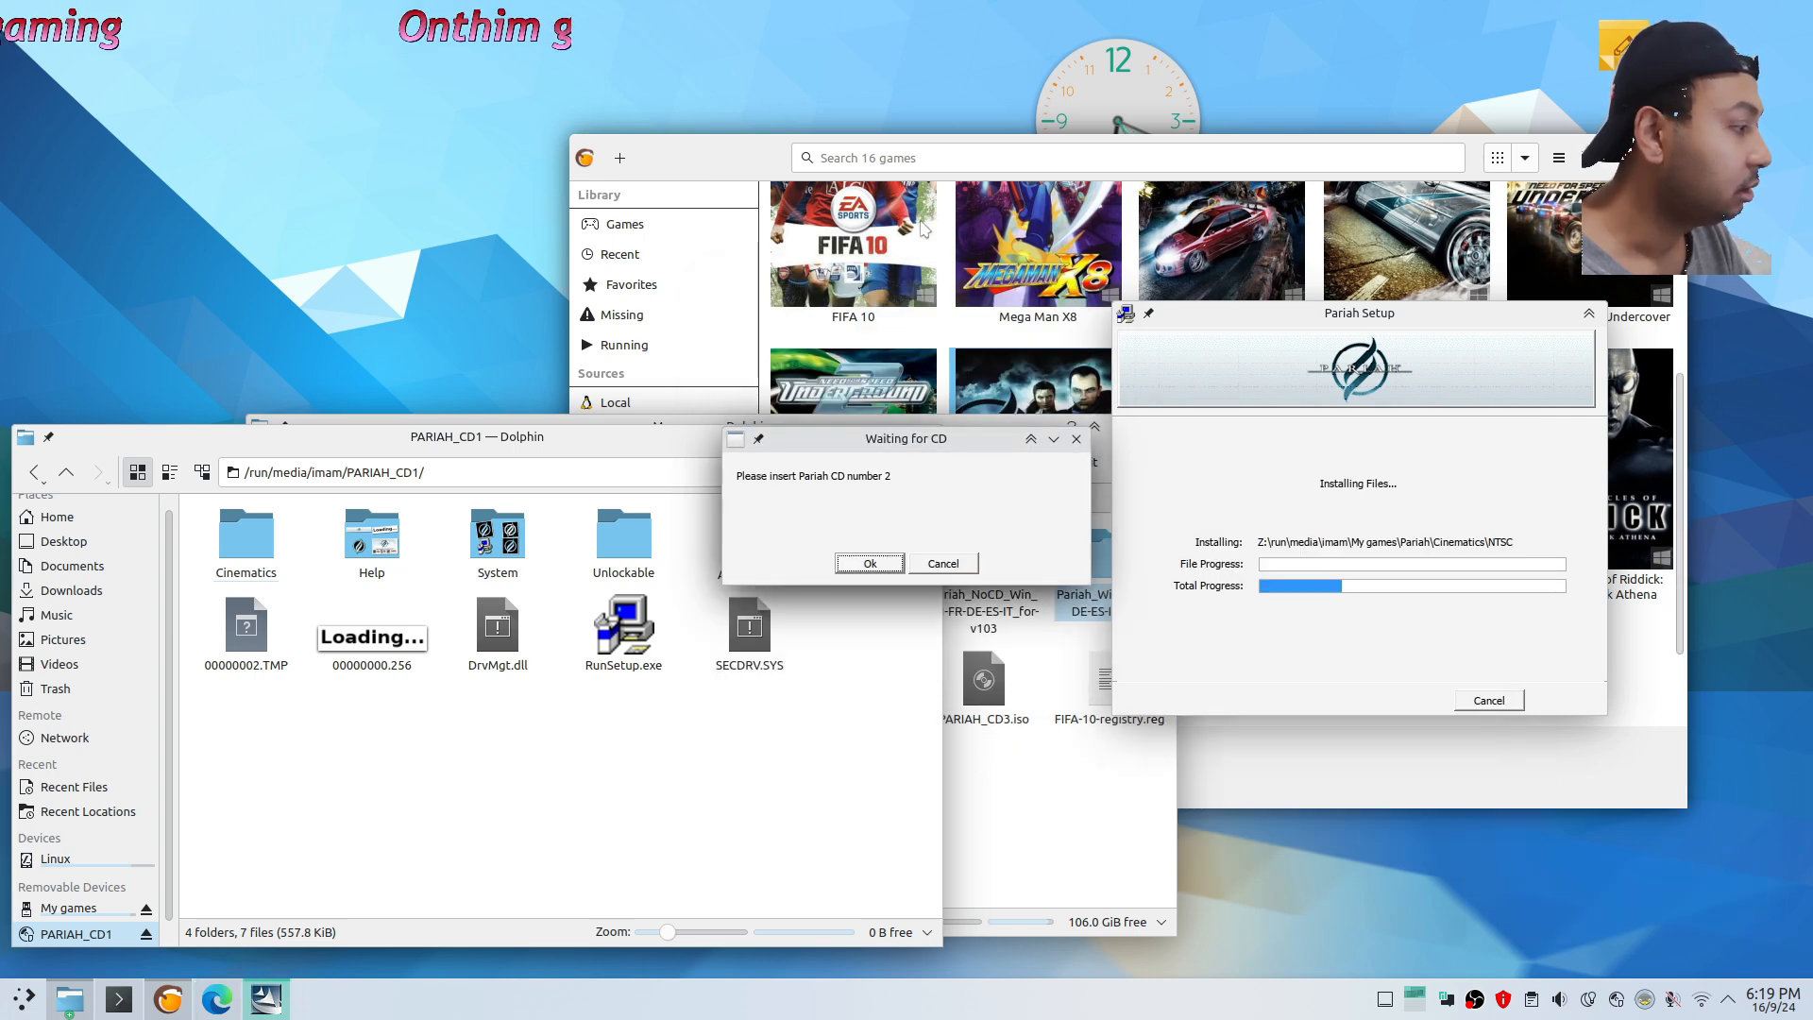
Mount the PARIAH_CD2 disc, show its full path in the file manager and return to the Waiting for CD prompt
left_click(103, 937)
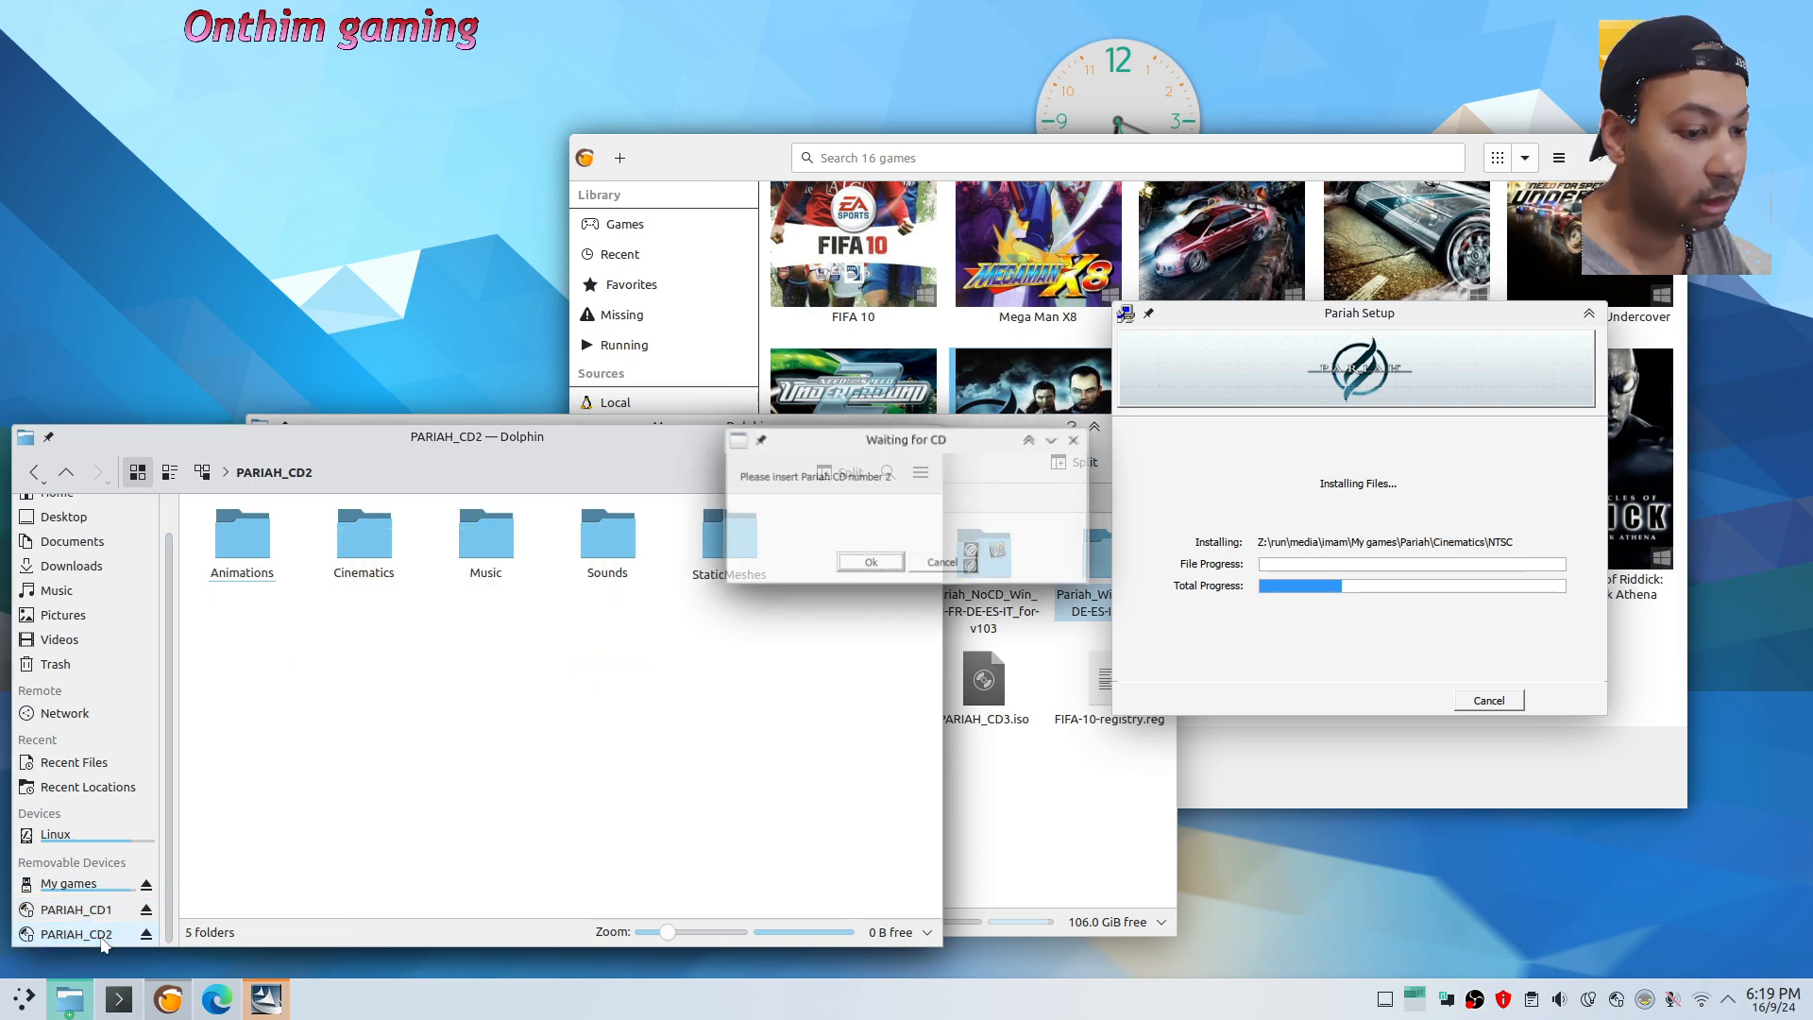
left_click(342, 476)
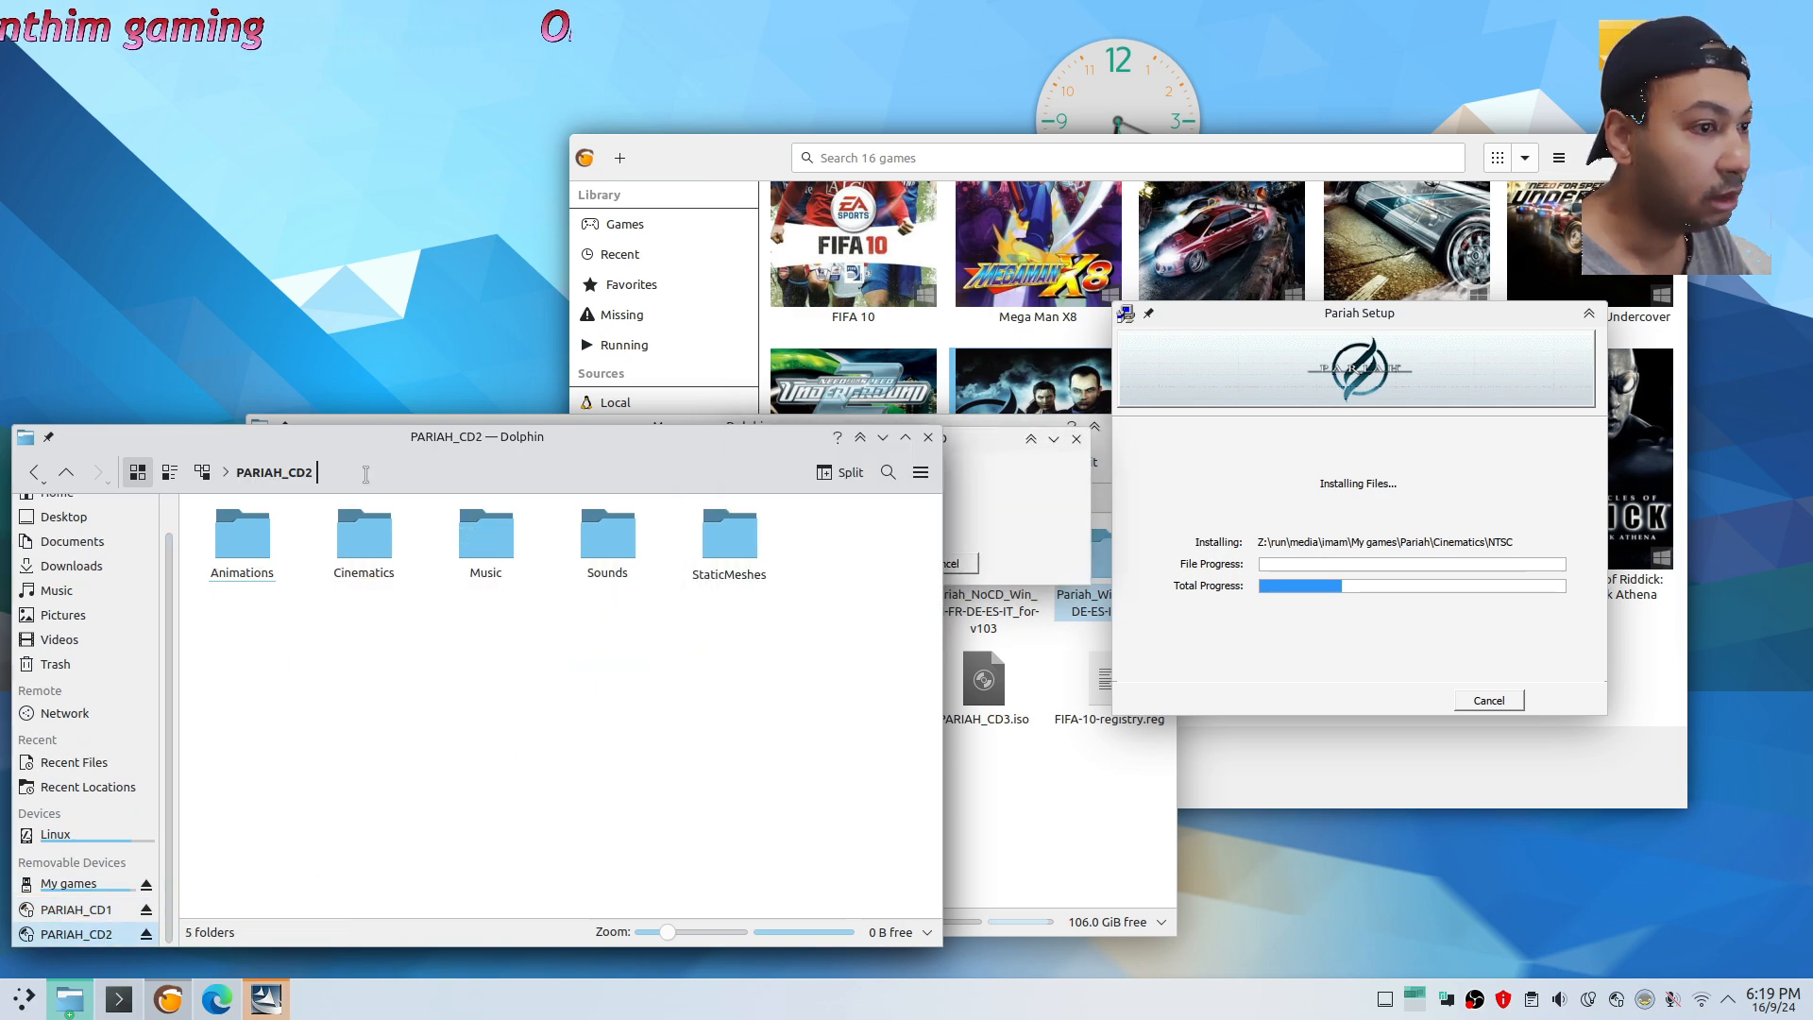
left_click(1018, 489)
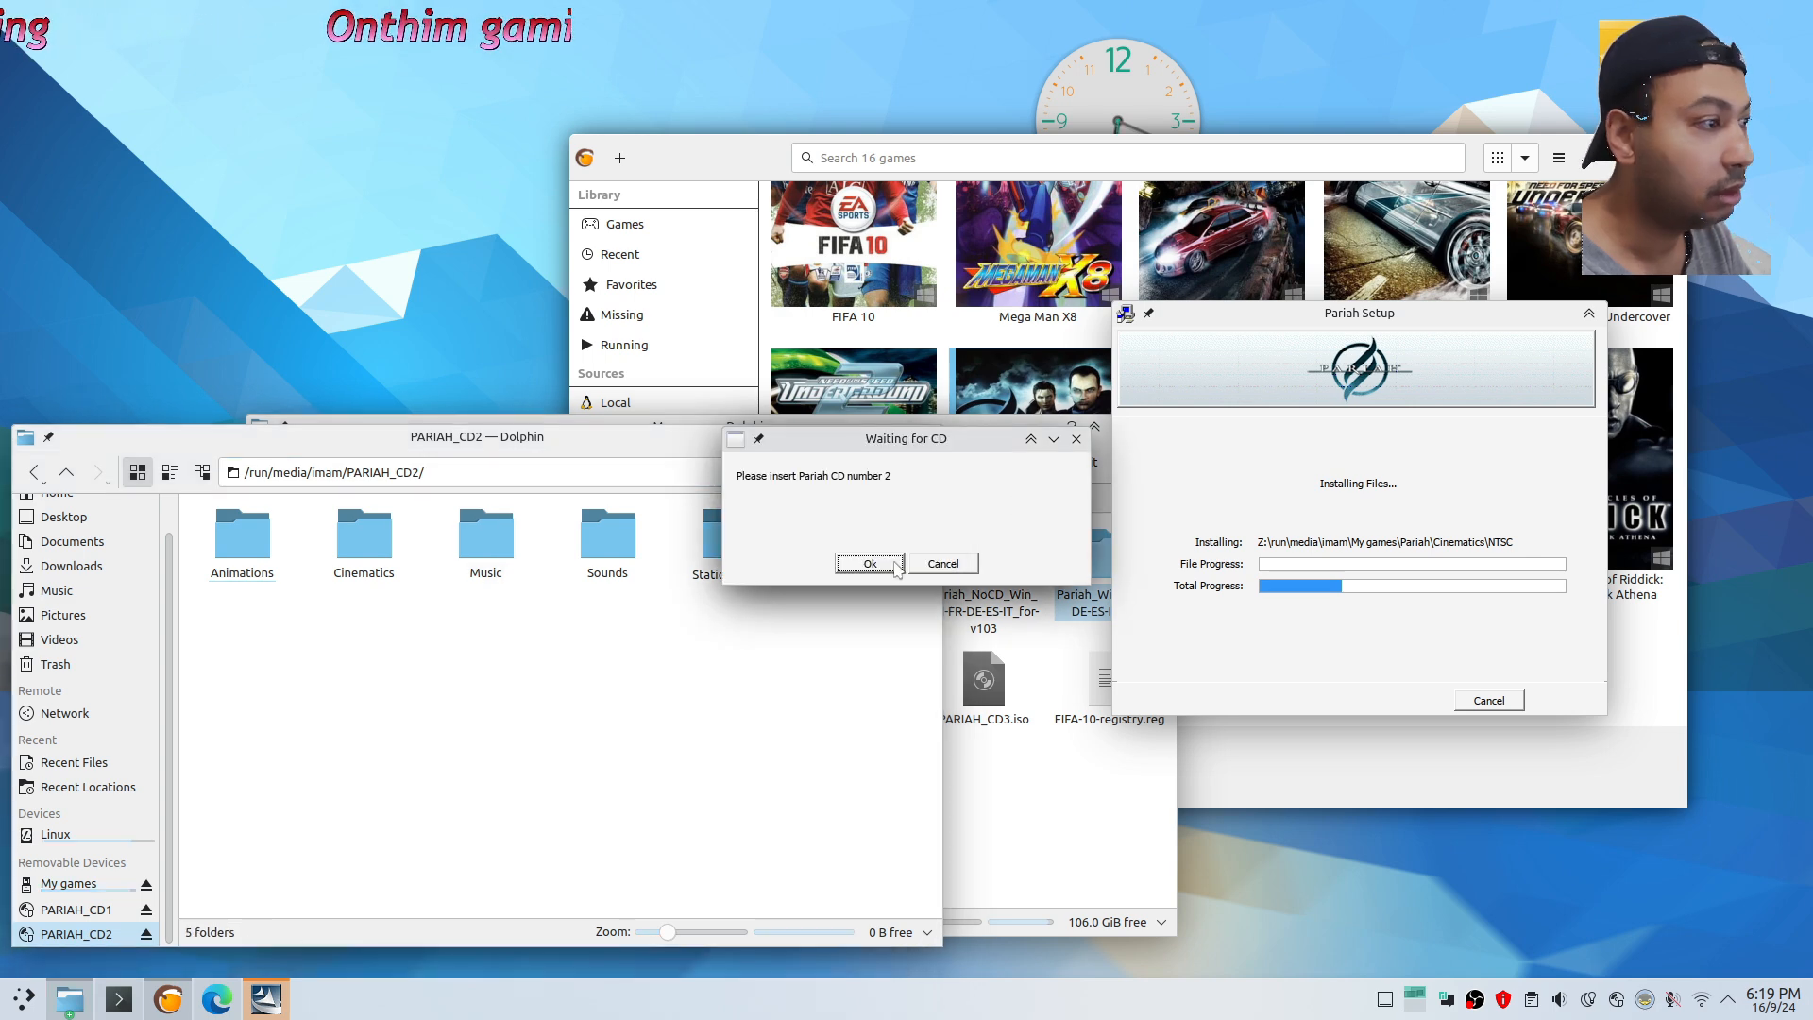
Open Pariah's Wine configuration at the drive mappings and remove the I: drive that targets PARIAH_CD2
left_click(1344, 752)
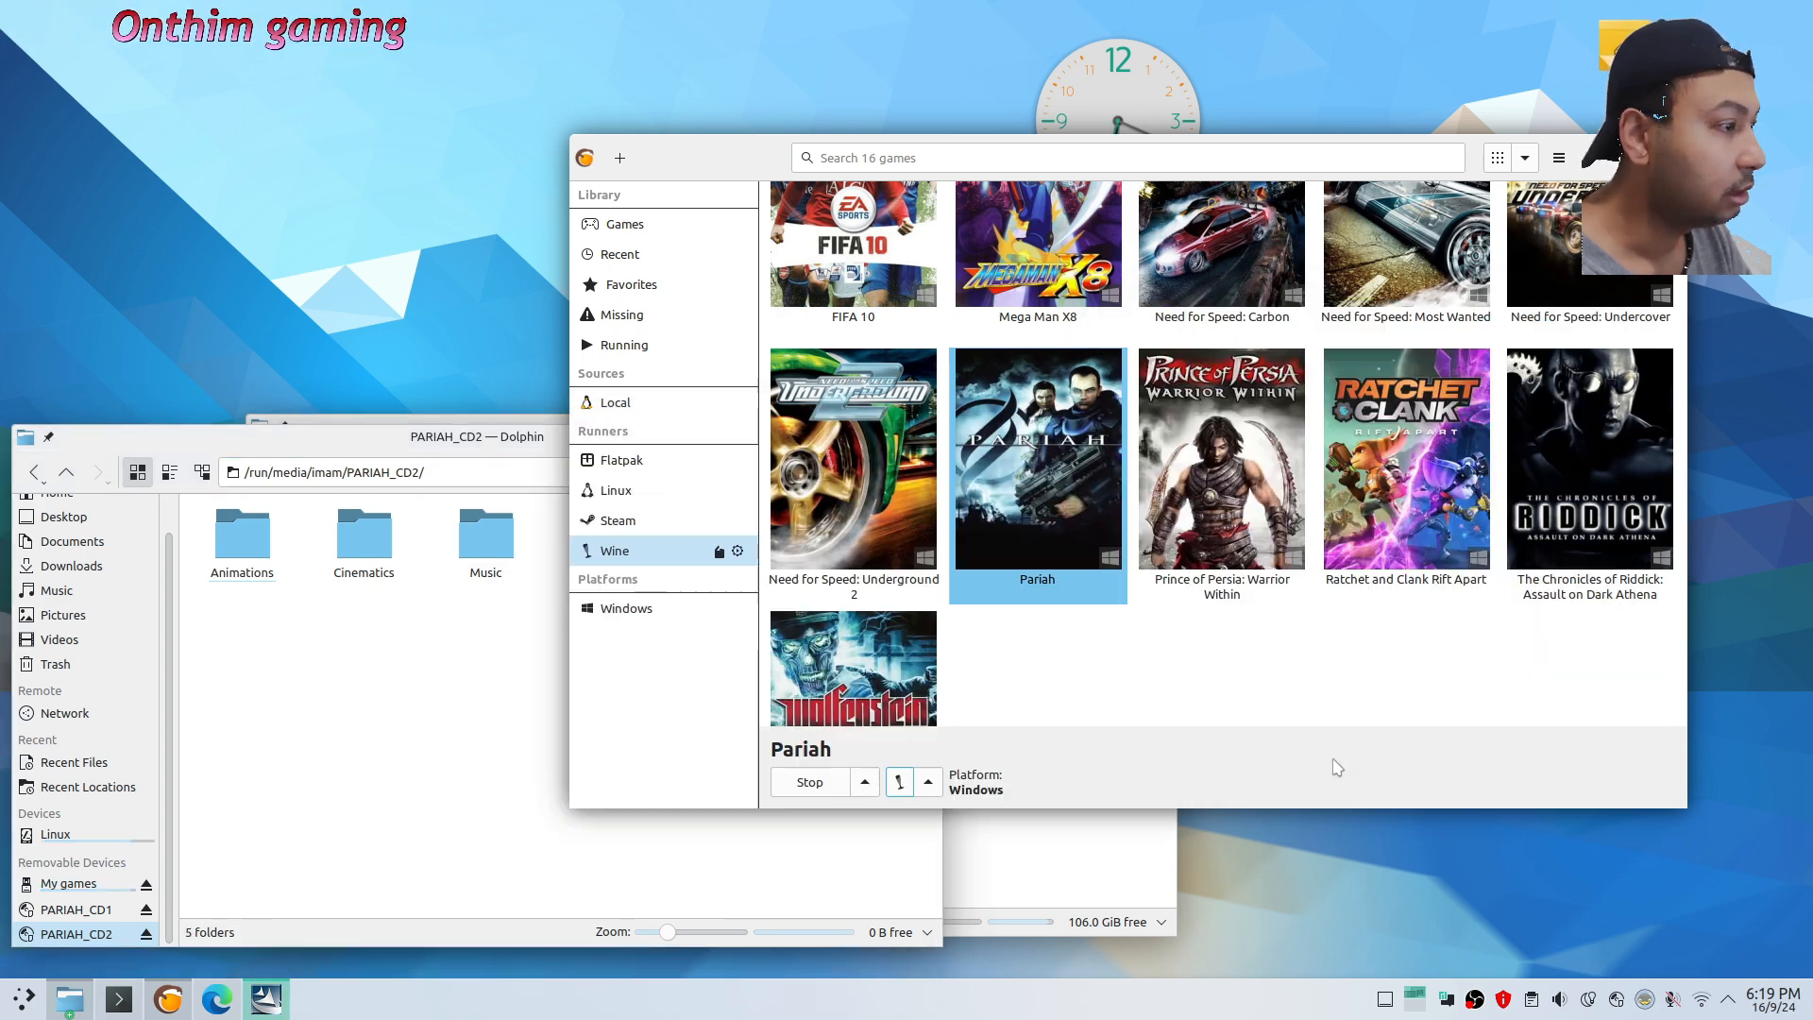
left_click(899, 782)
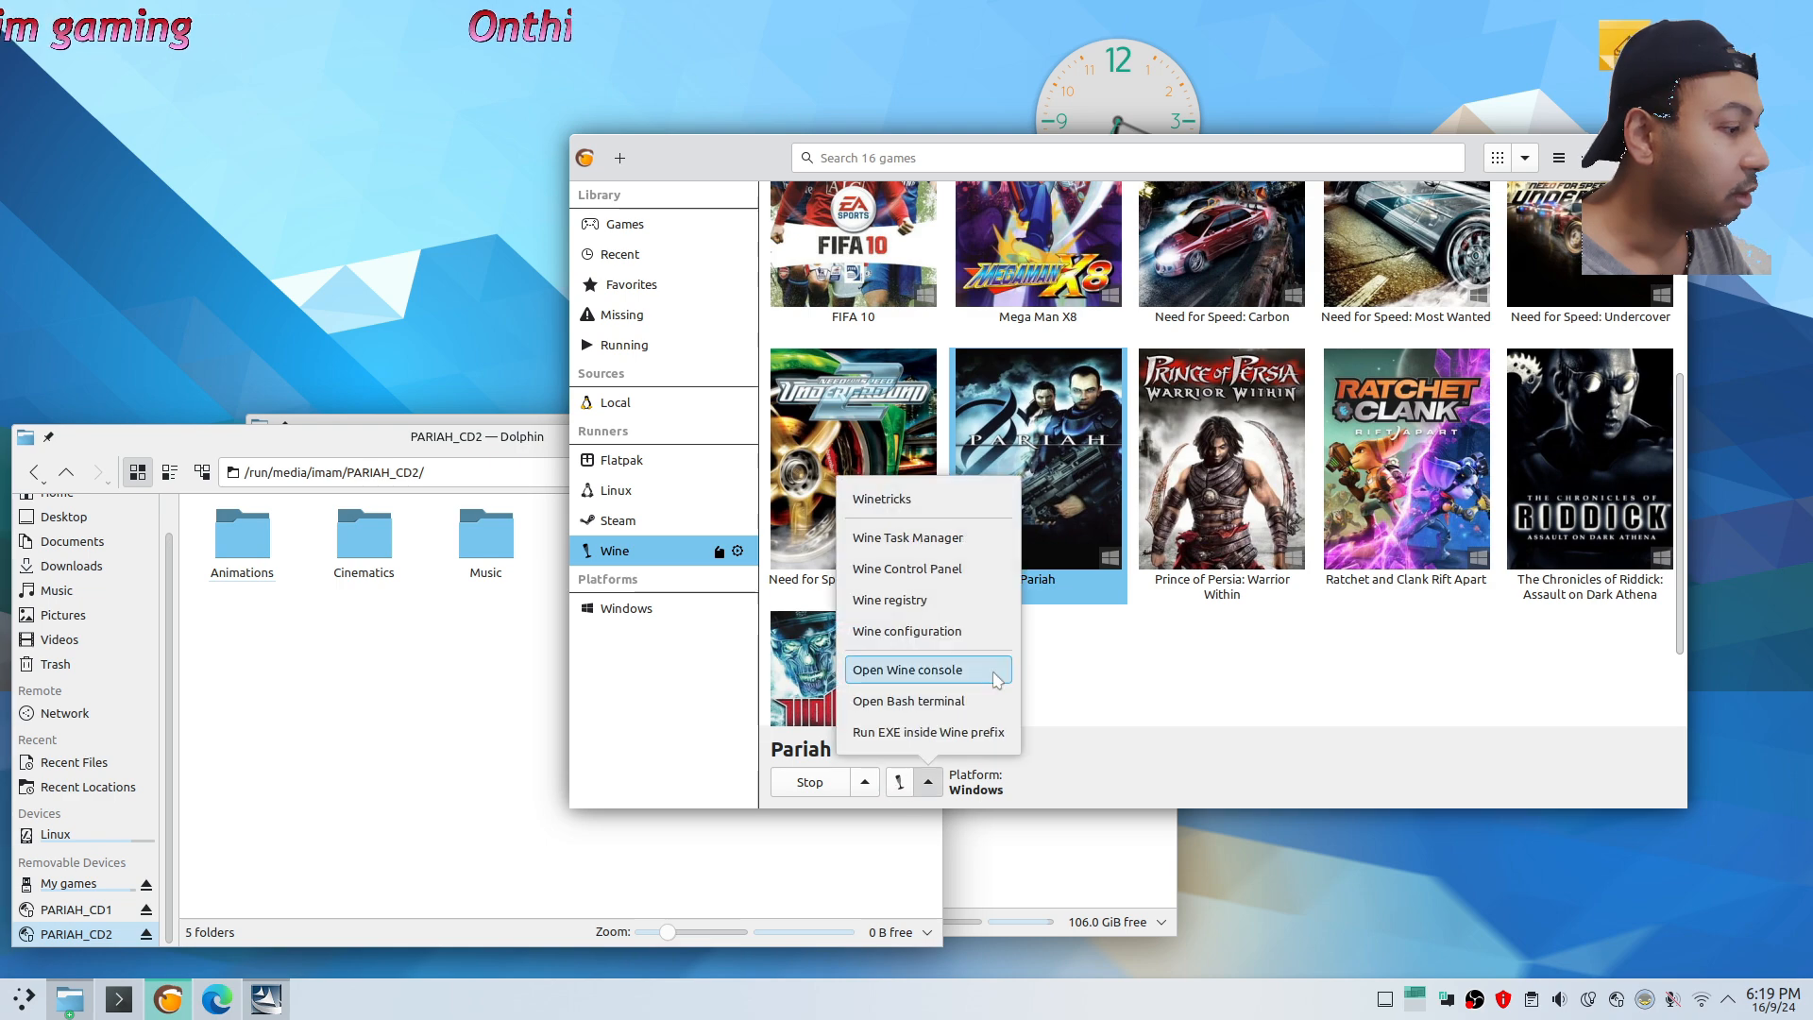
left_click(993, 631)
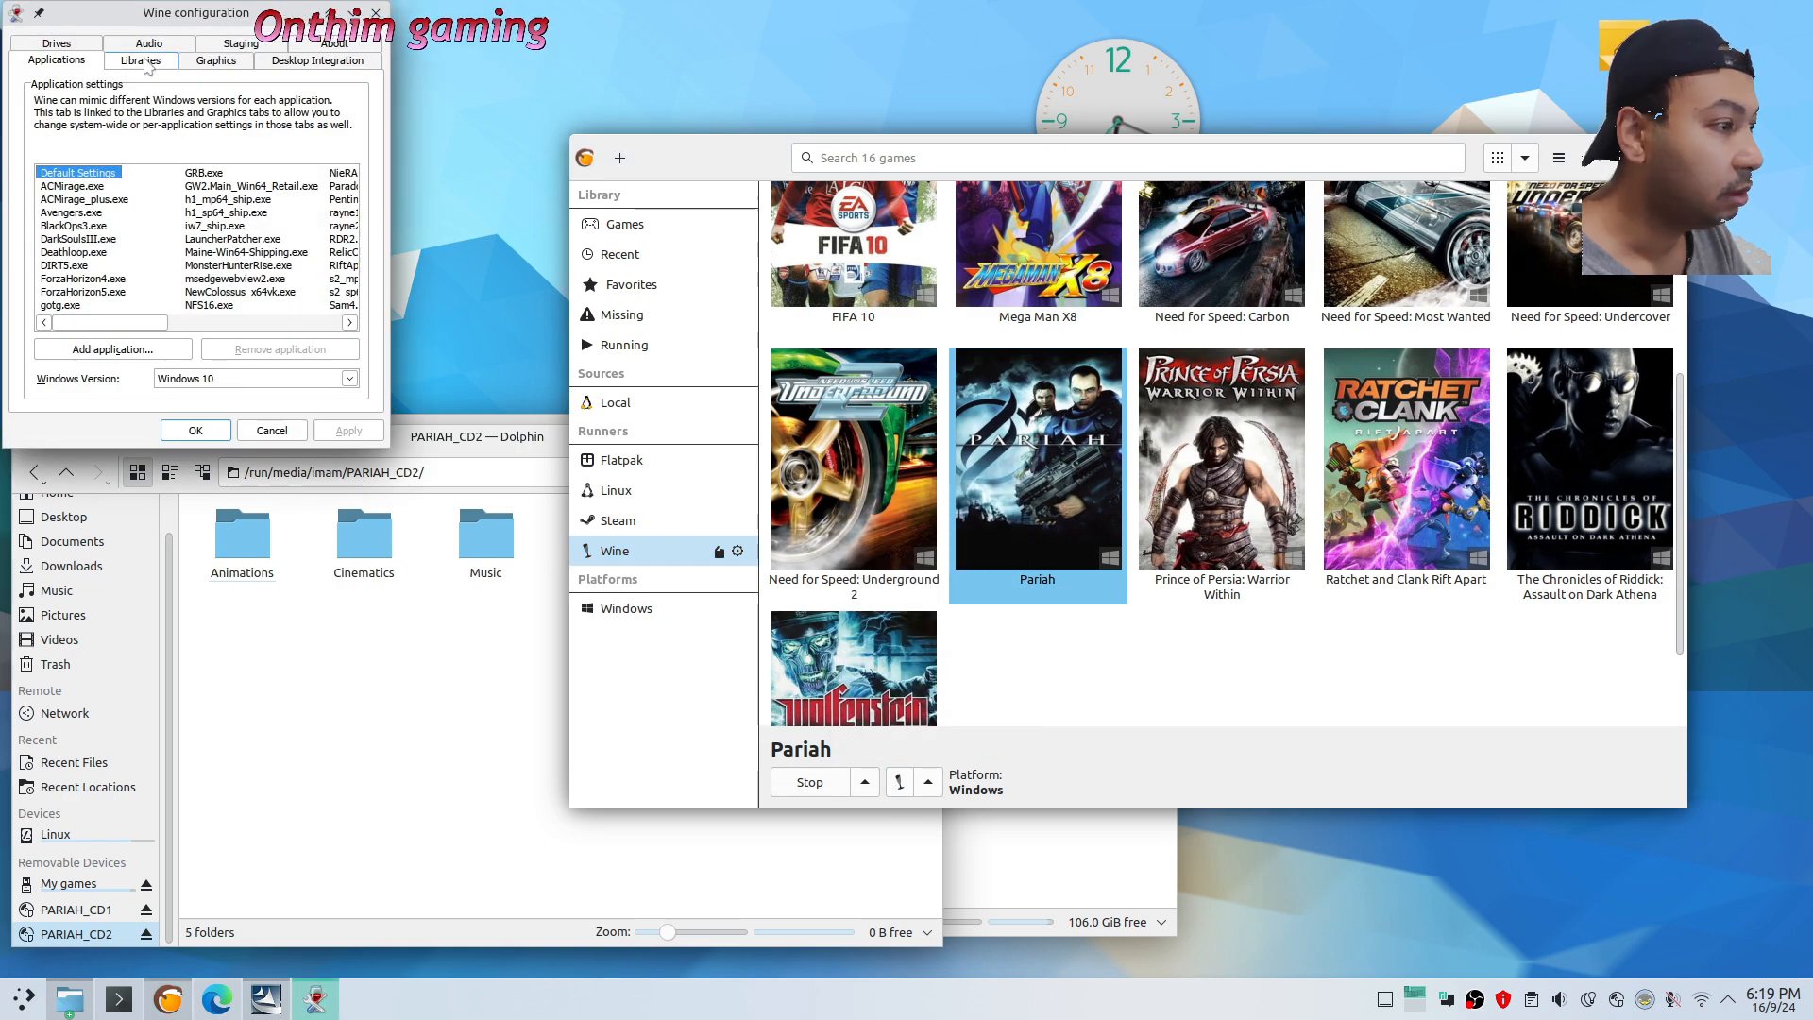
left_click(91, 47)
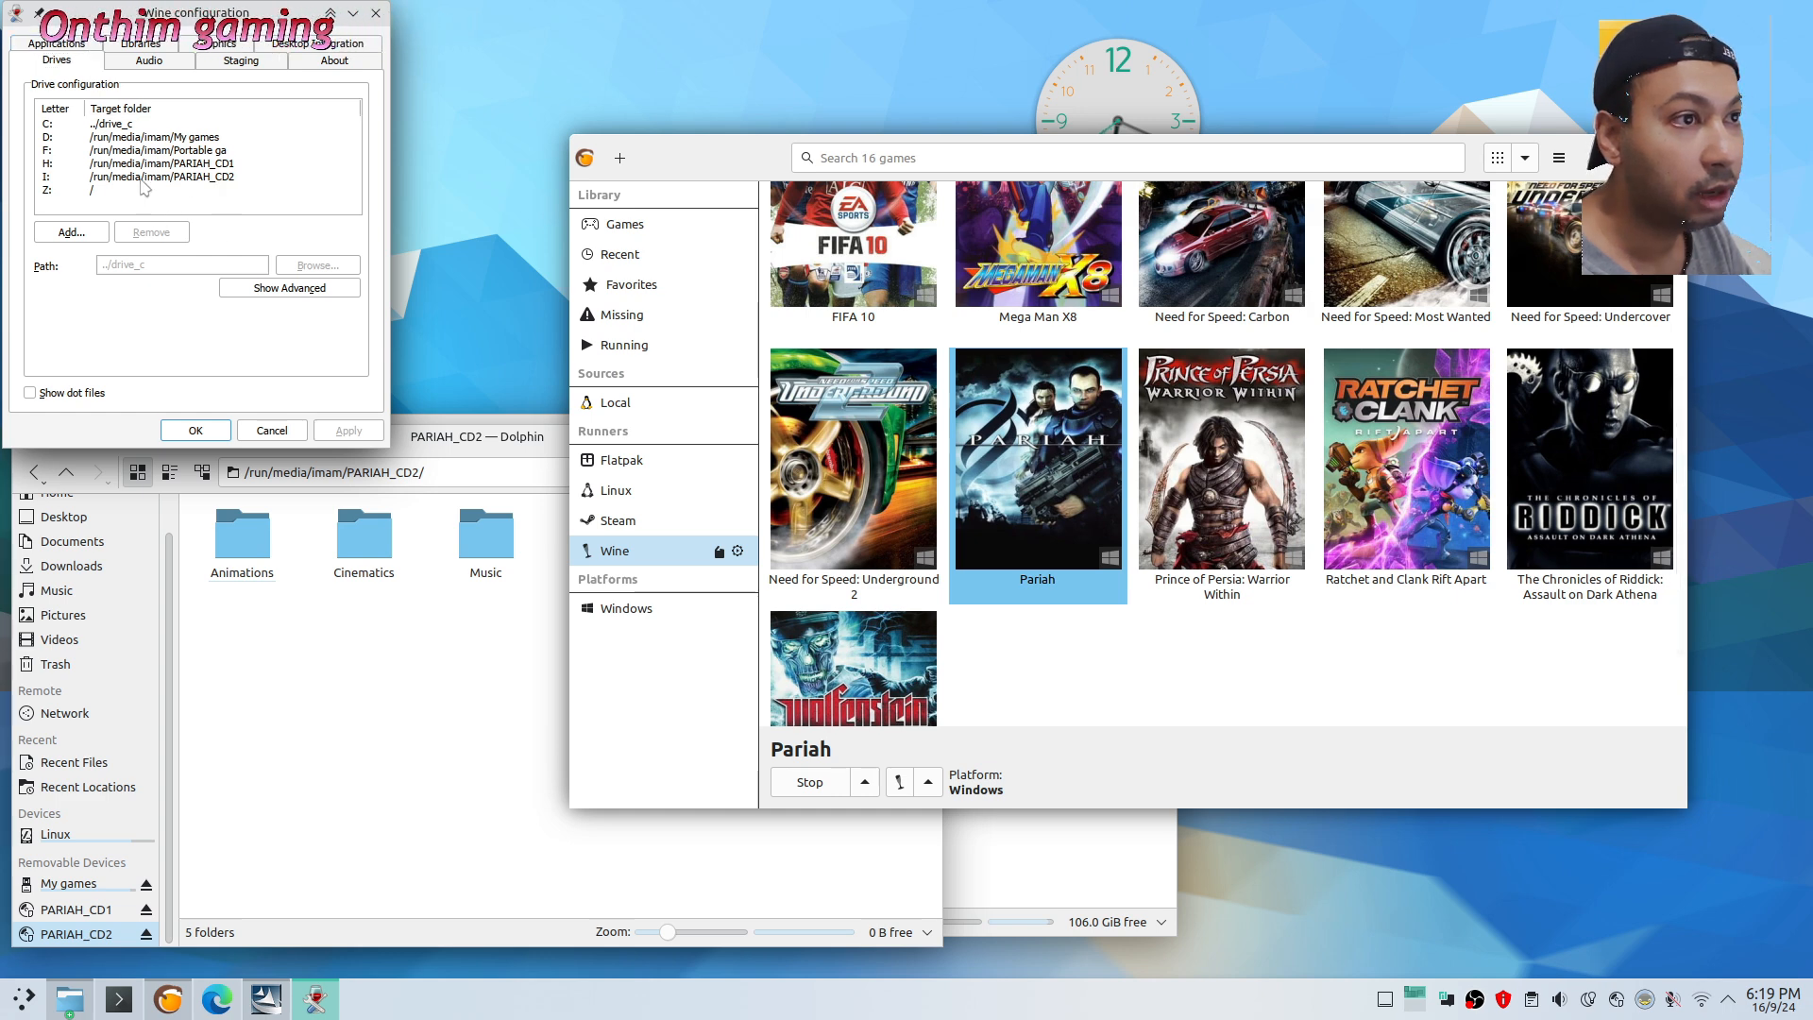
left_click(281, 290)
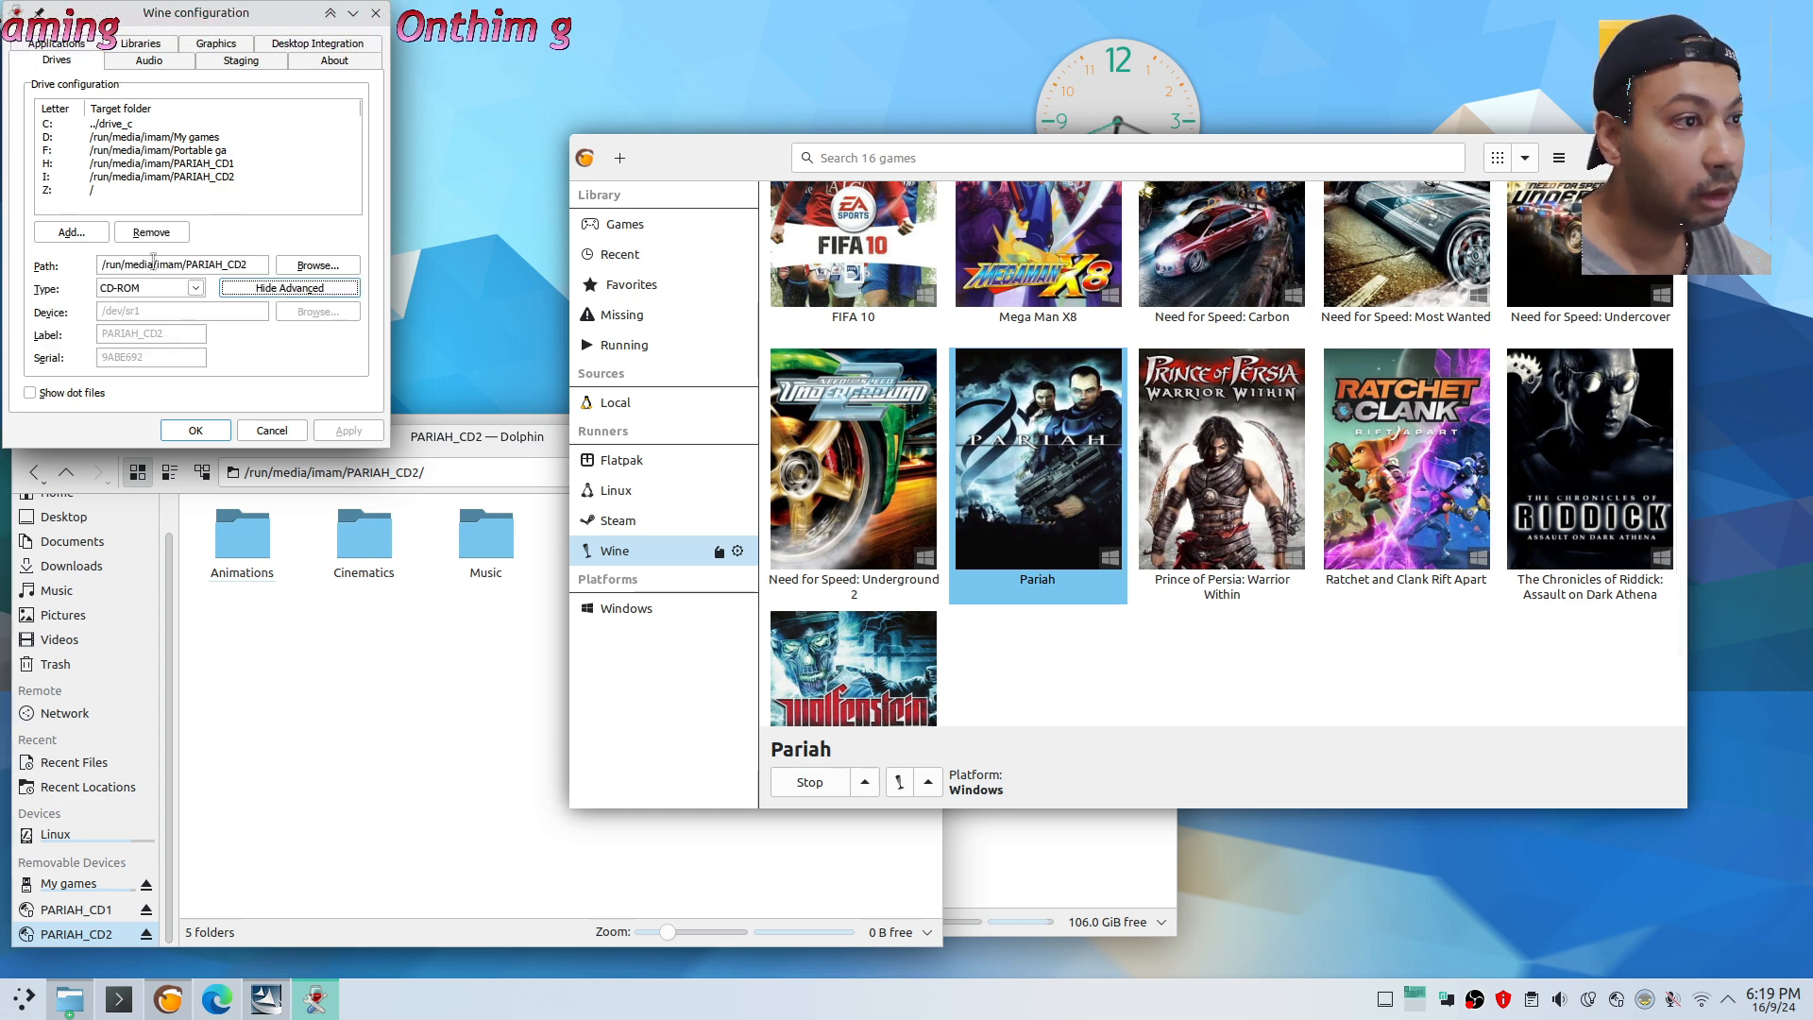
left_click(47, 164)
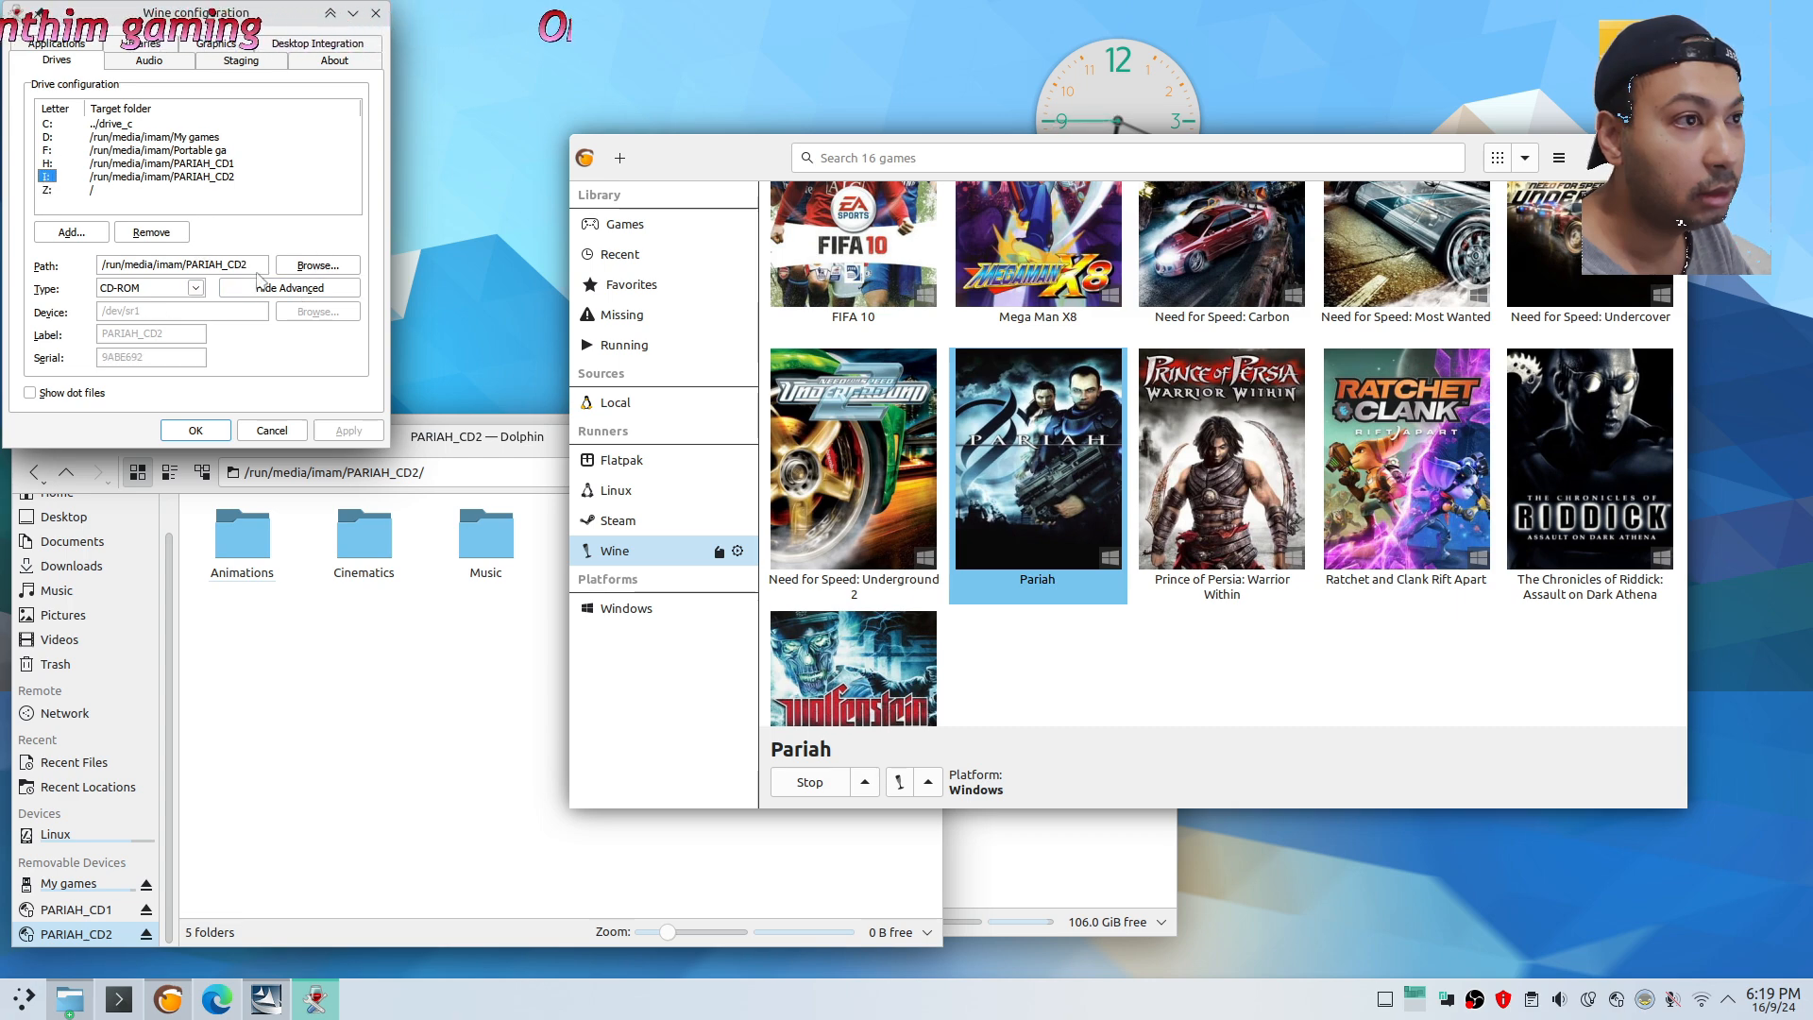
left_click(151, 233)
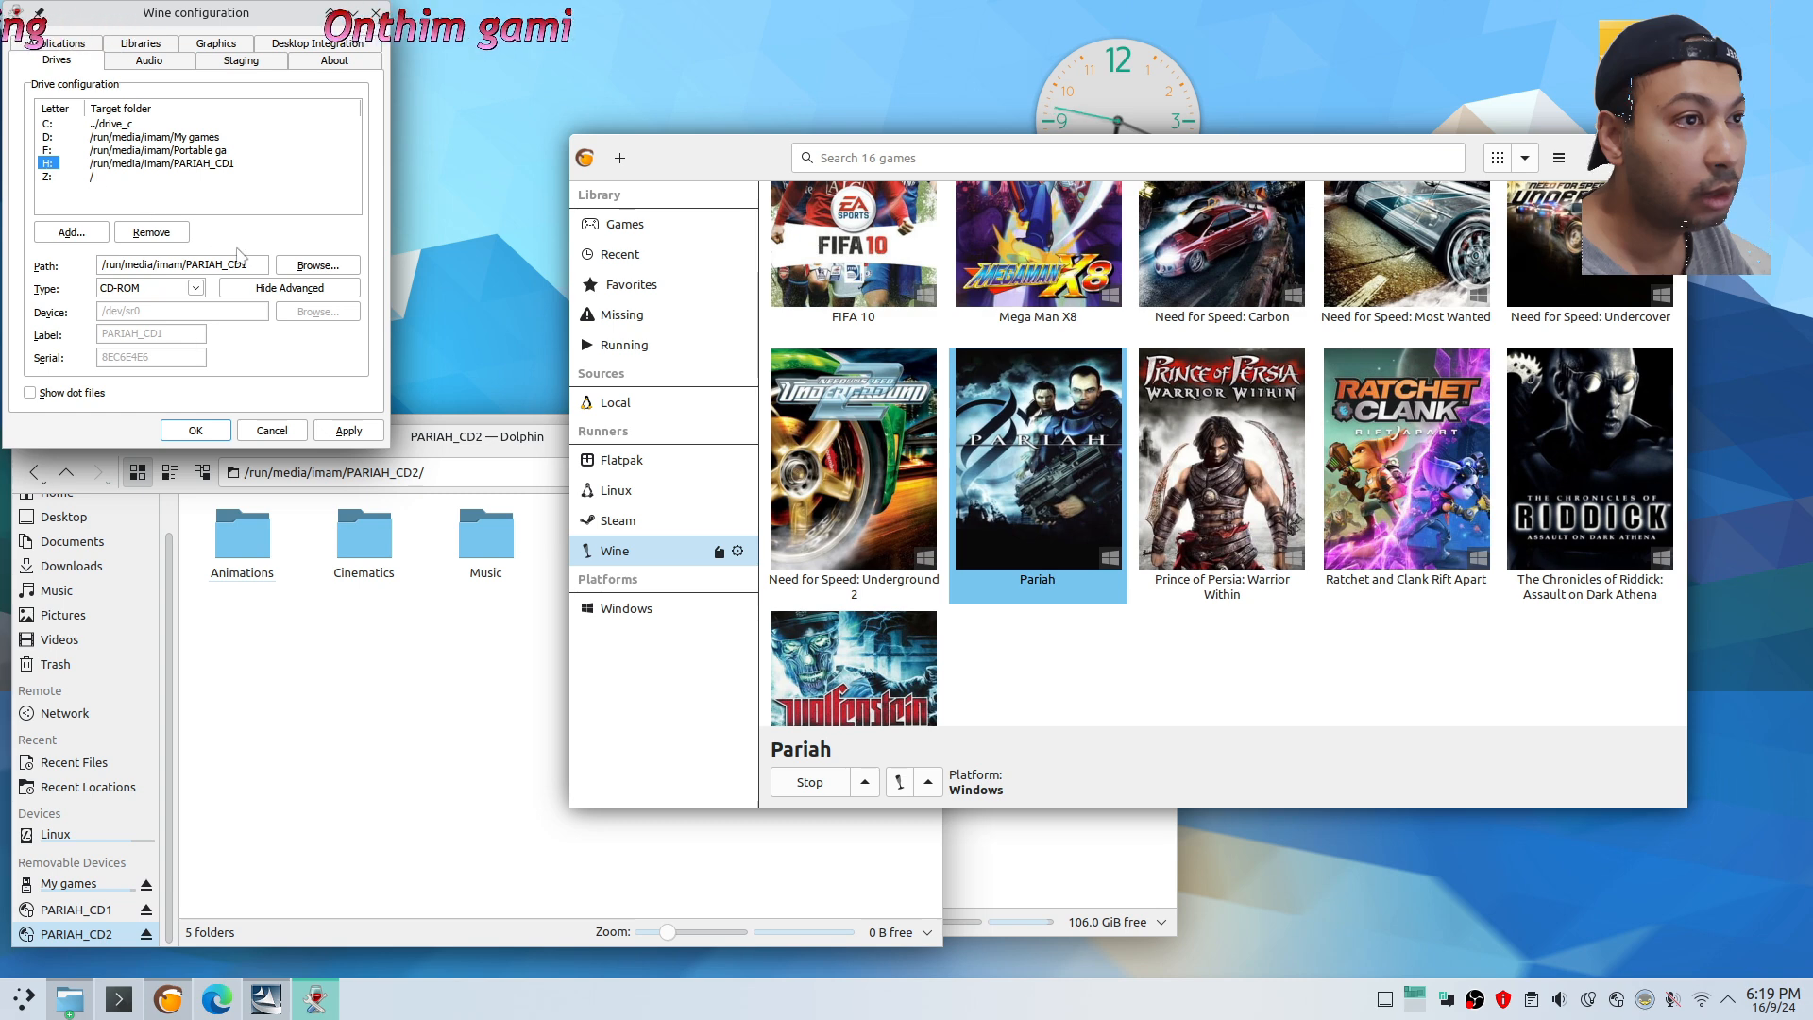
Replace the H: drive's path with the copied PARIAH_CD2 disc path, save the Wine configuration and continue the setup with CD 2
left_click(401, 603)
triple_click(418, 473)
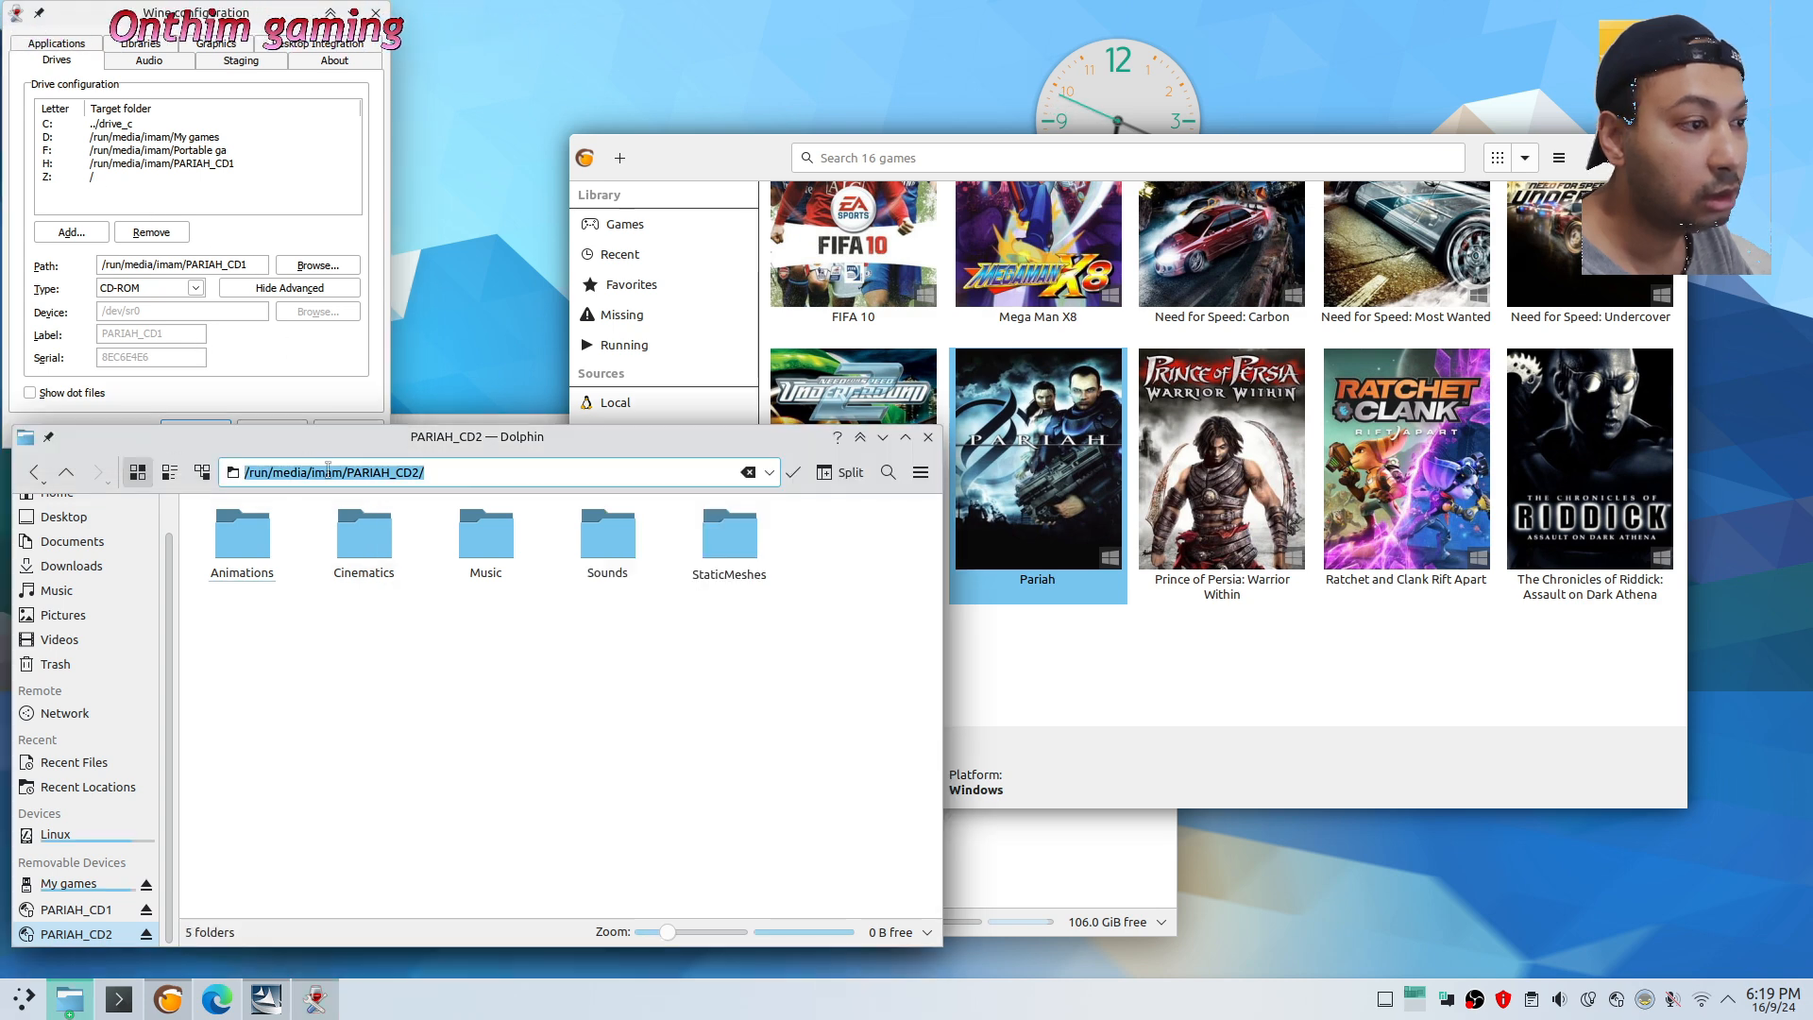
right_click(331, 472)
left_click(416, 578)
mouse_move(246, 265)
left_mouse_down()
mouse_move(182, 266)
mouse_move(234, 284)
left_mouse_up()
left_click(158, 264)
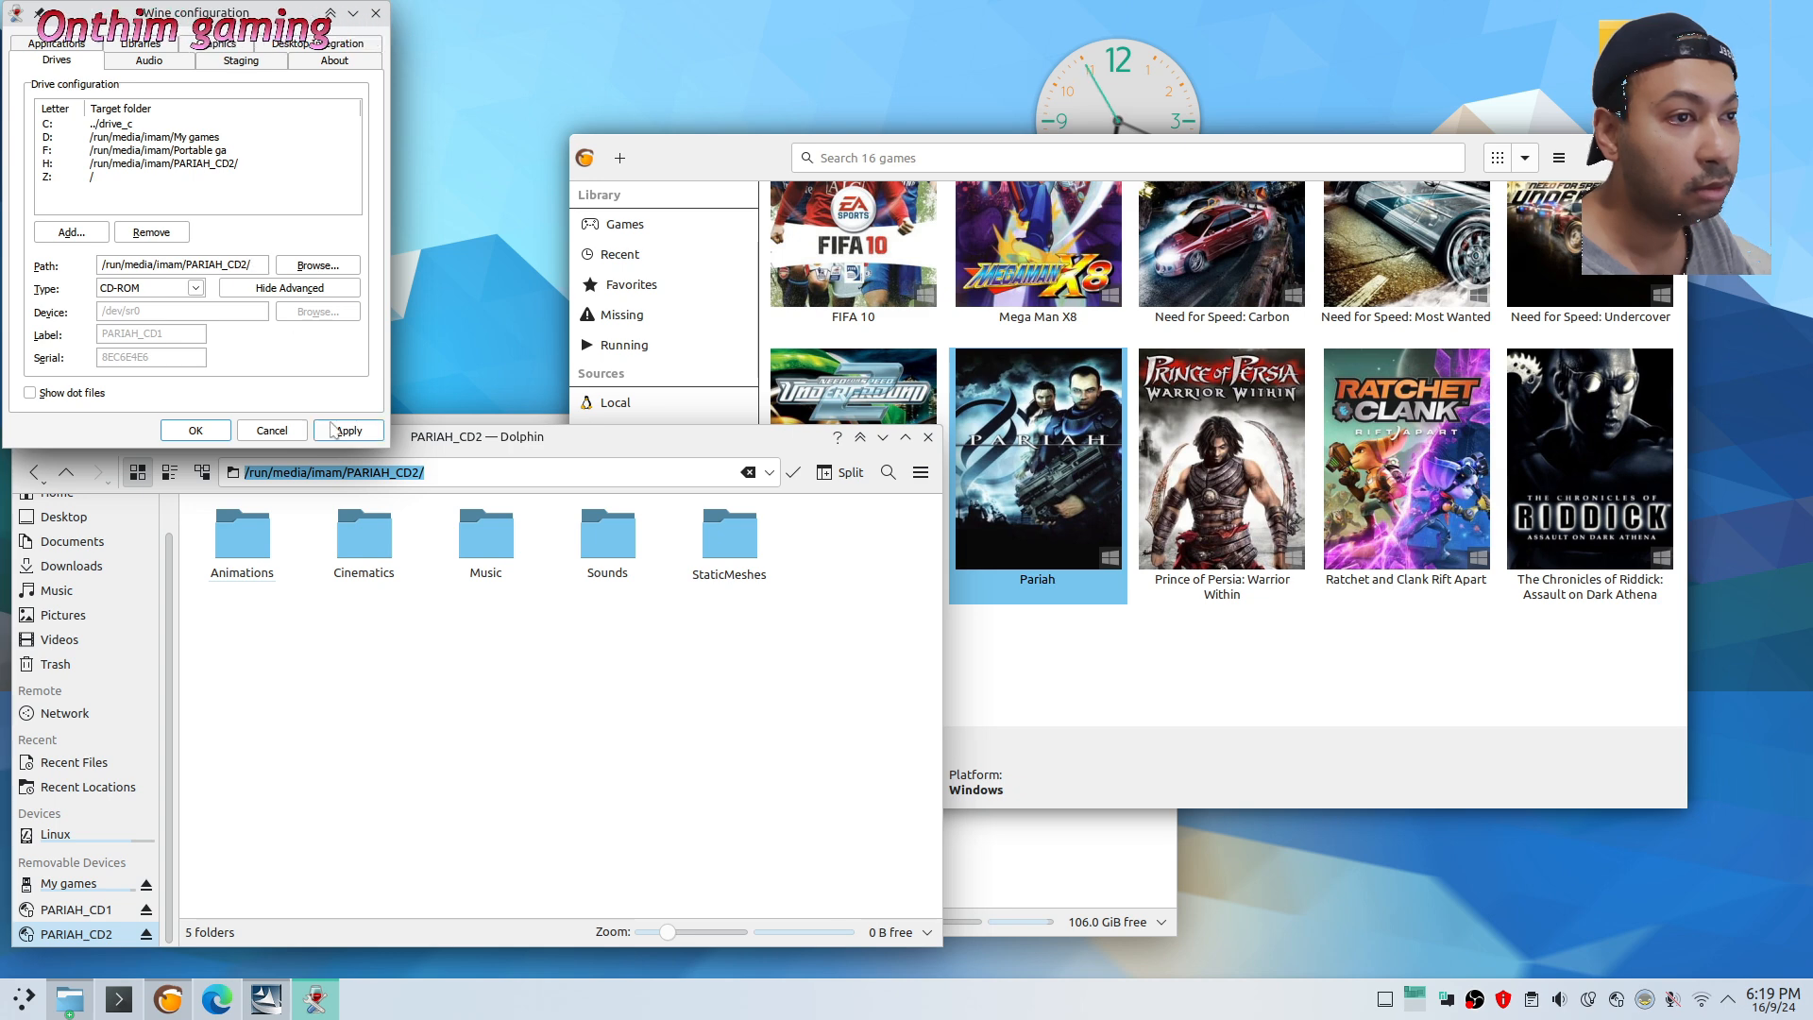
left_click(195, 432)
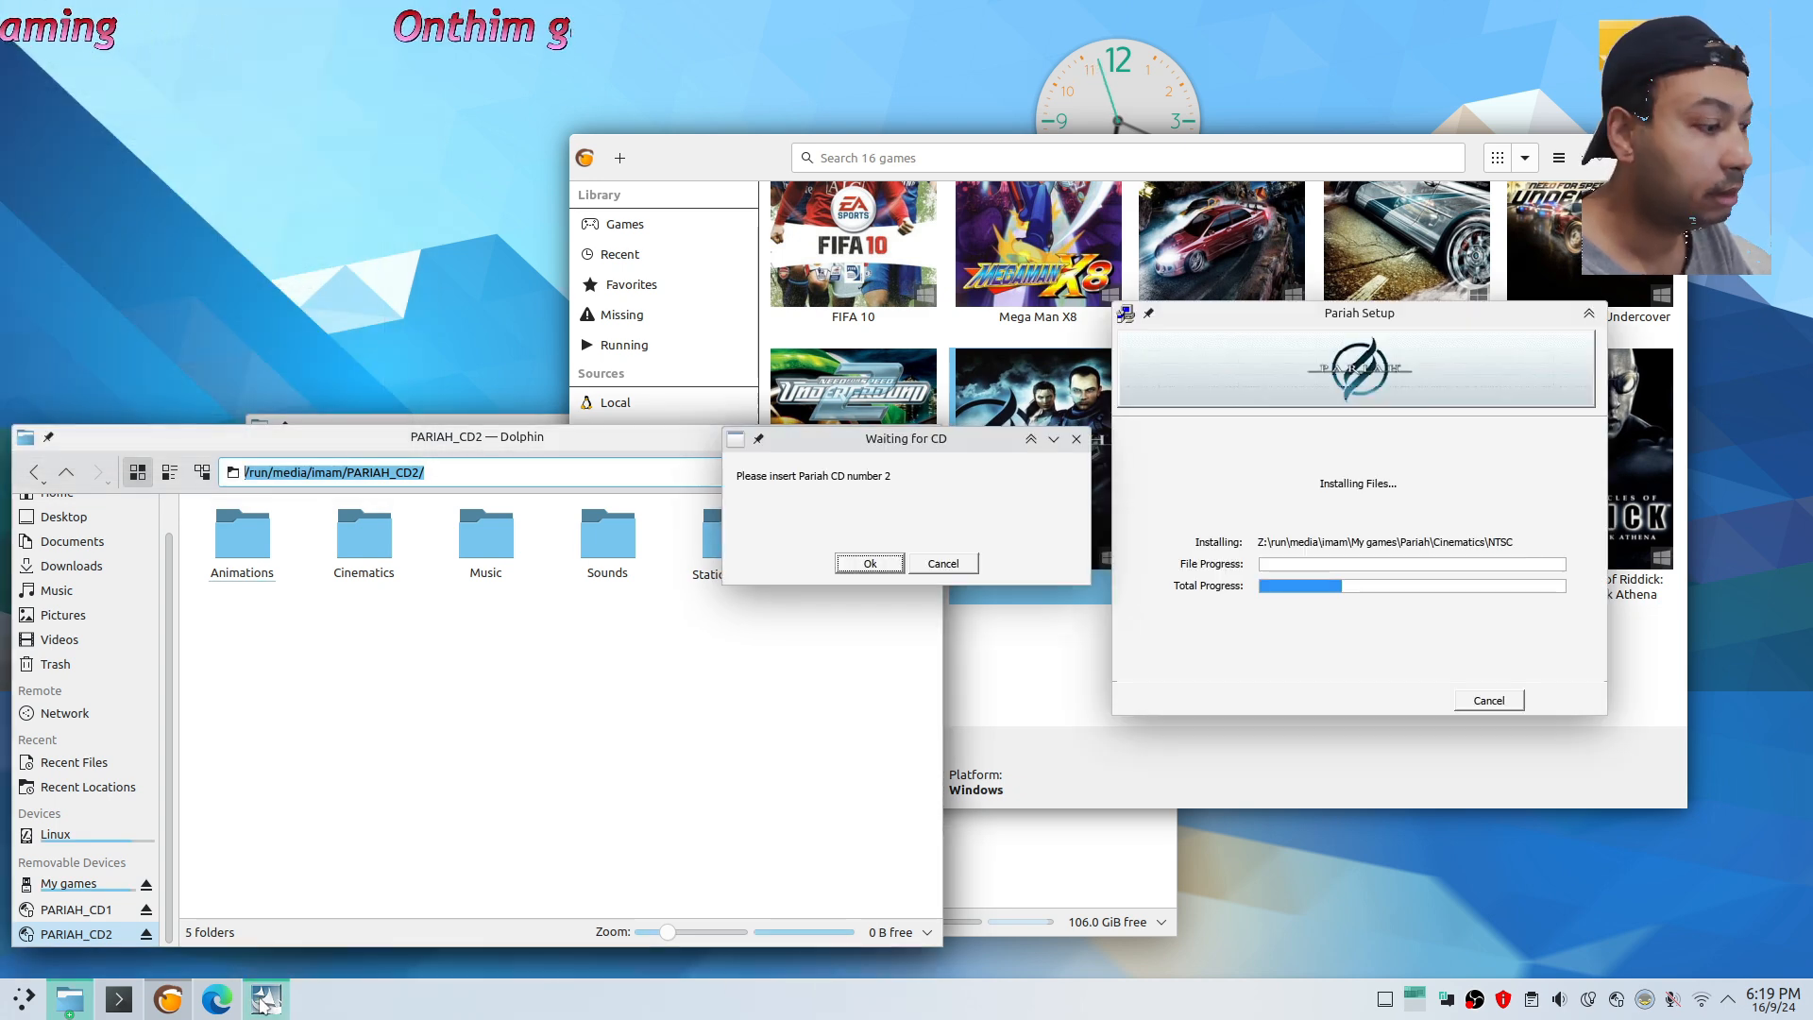
left_click(872, 565)
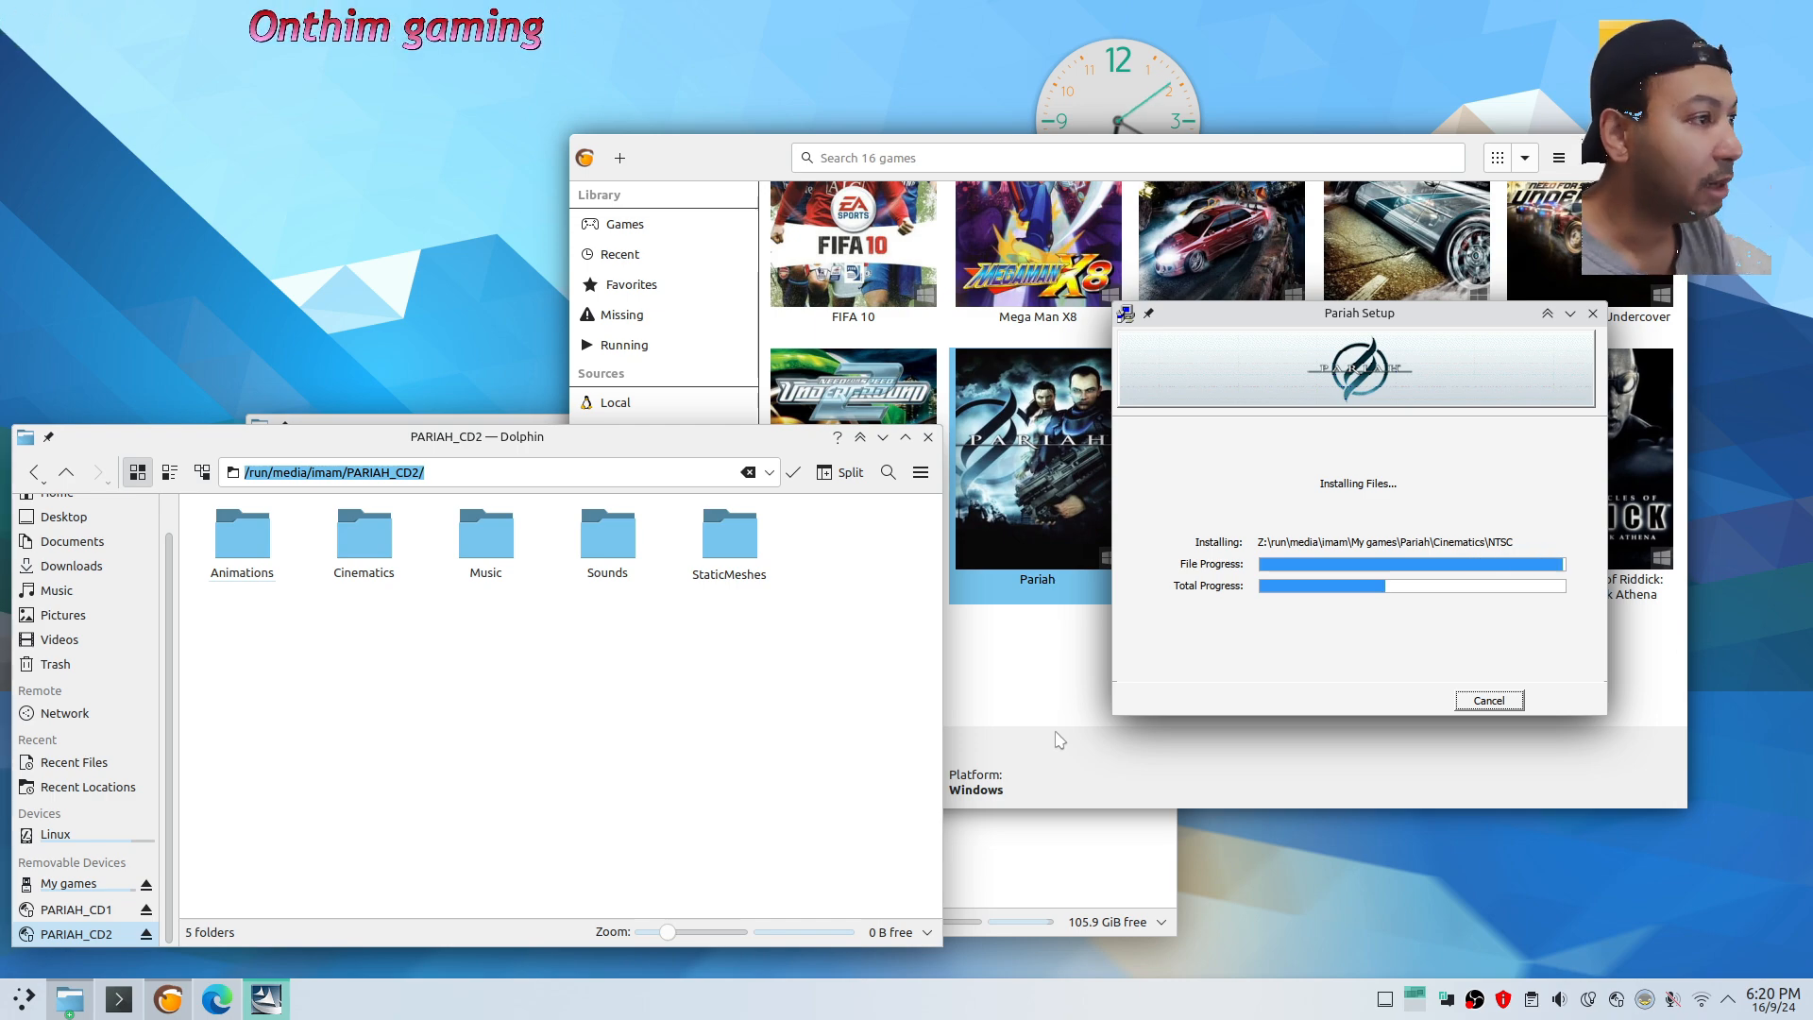
left_click(1644, 998)
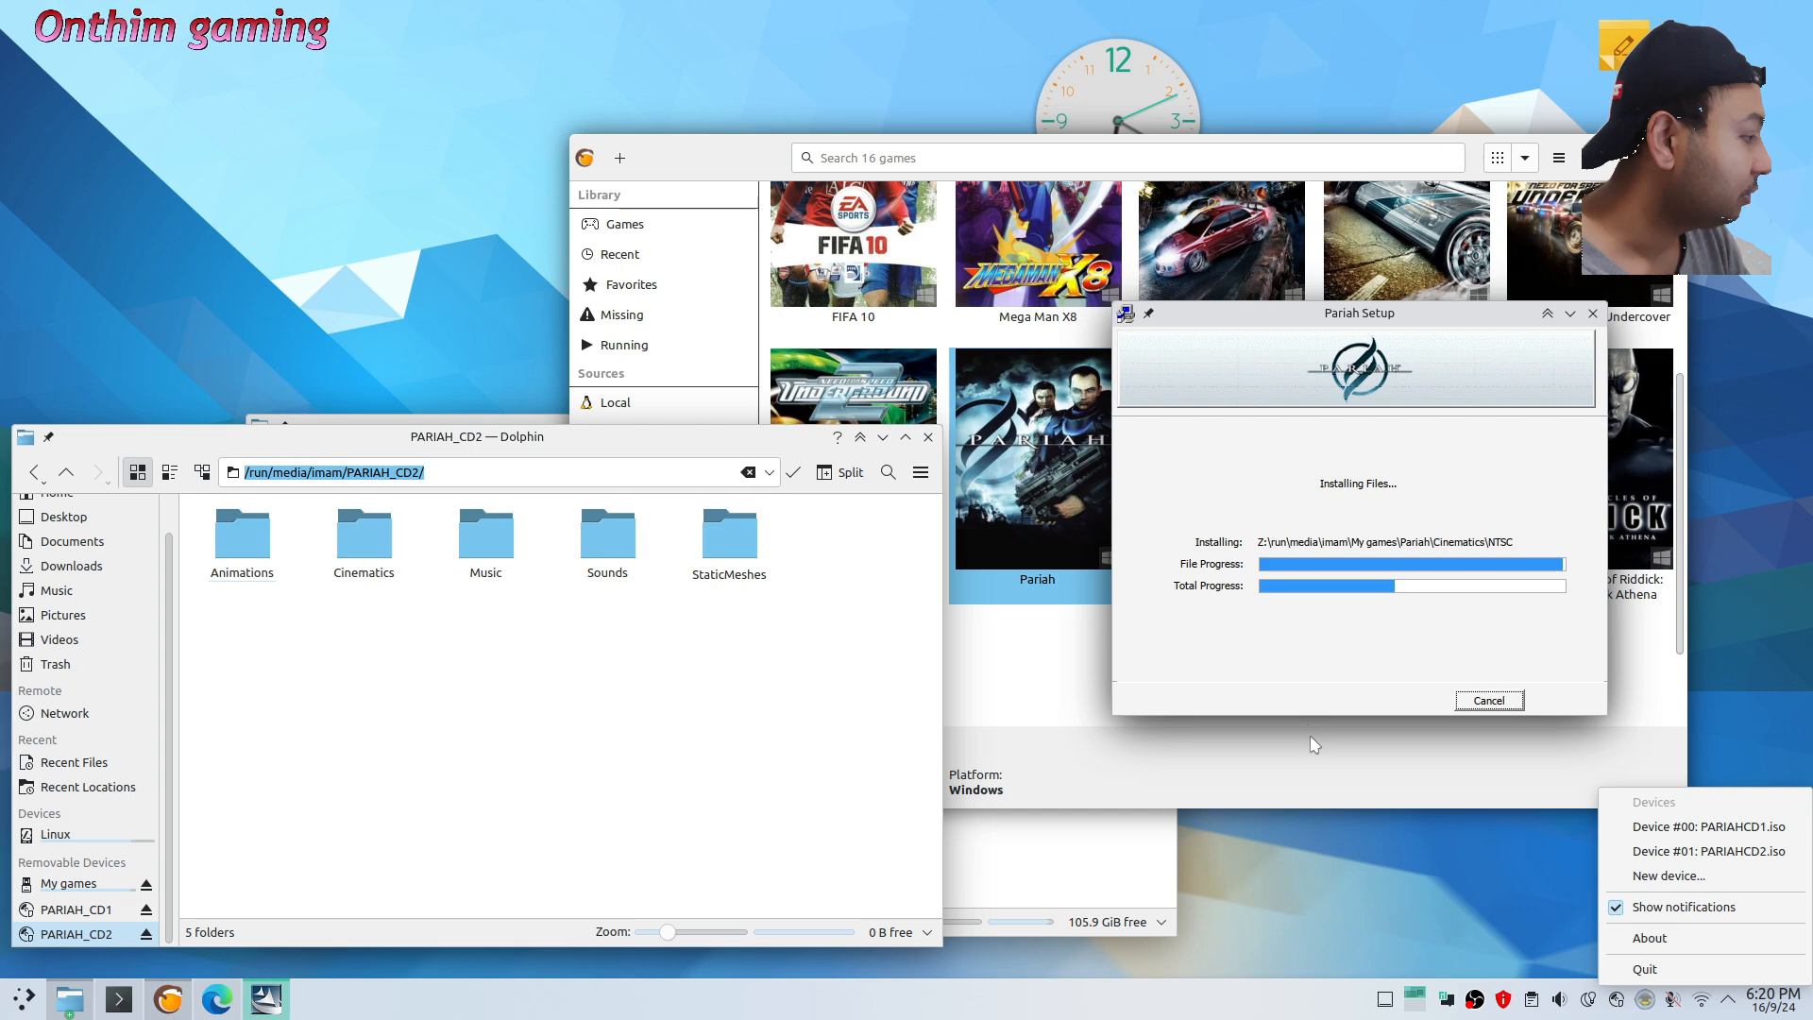
left_click(1241, 661)
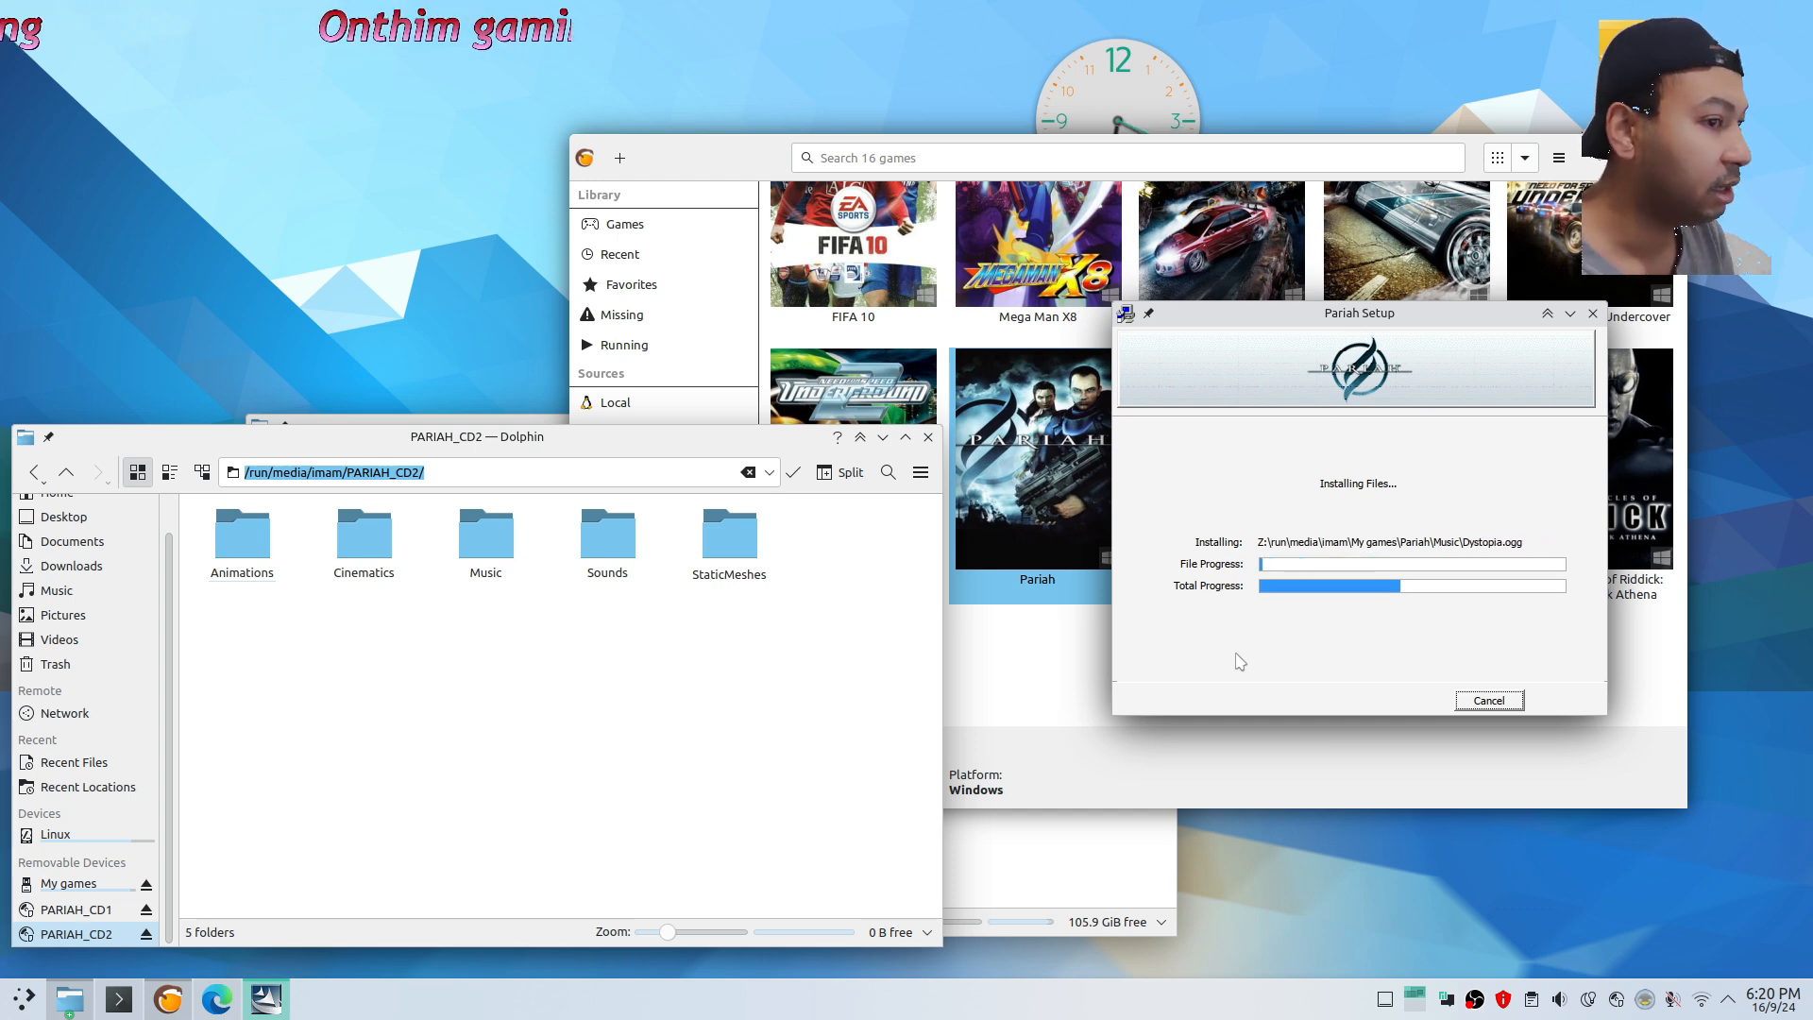
left_click(1002, 749)
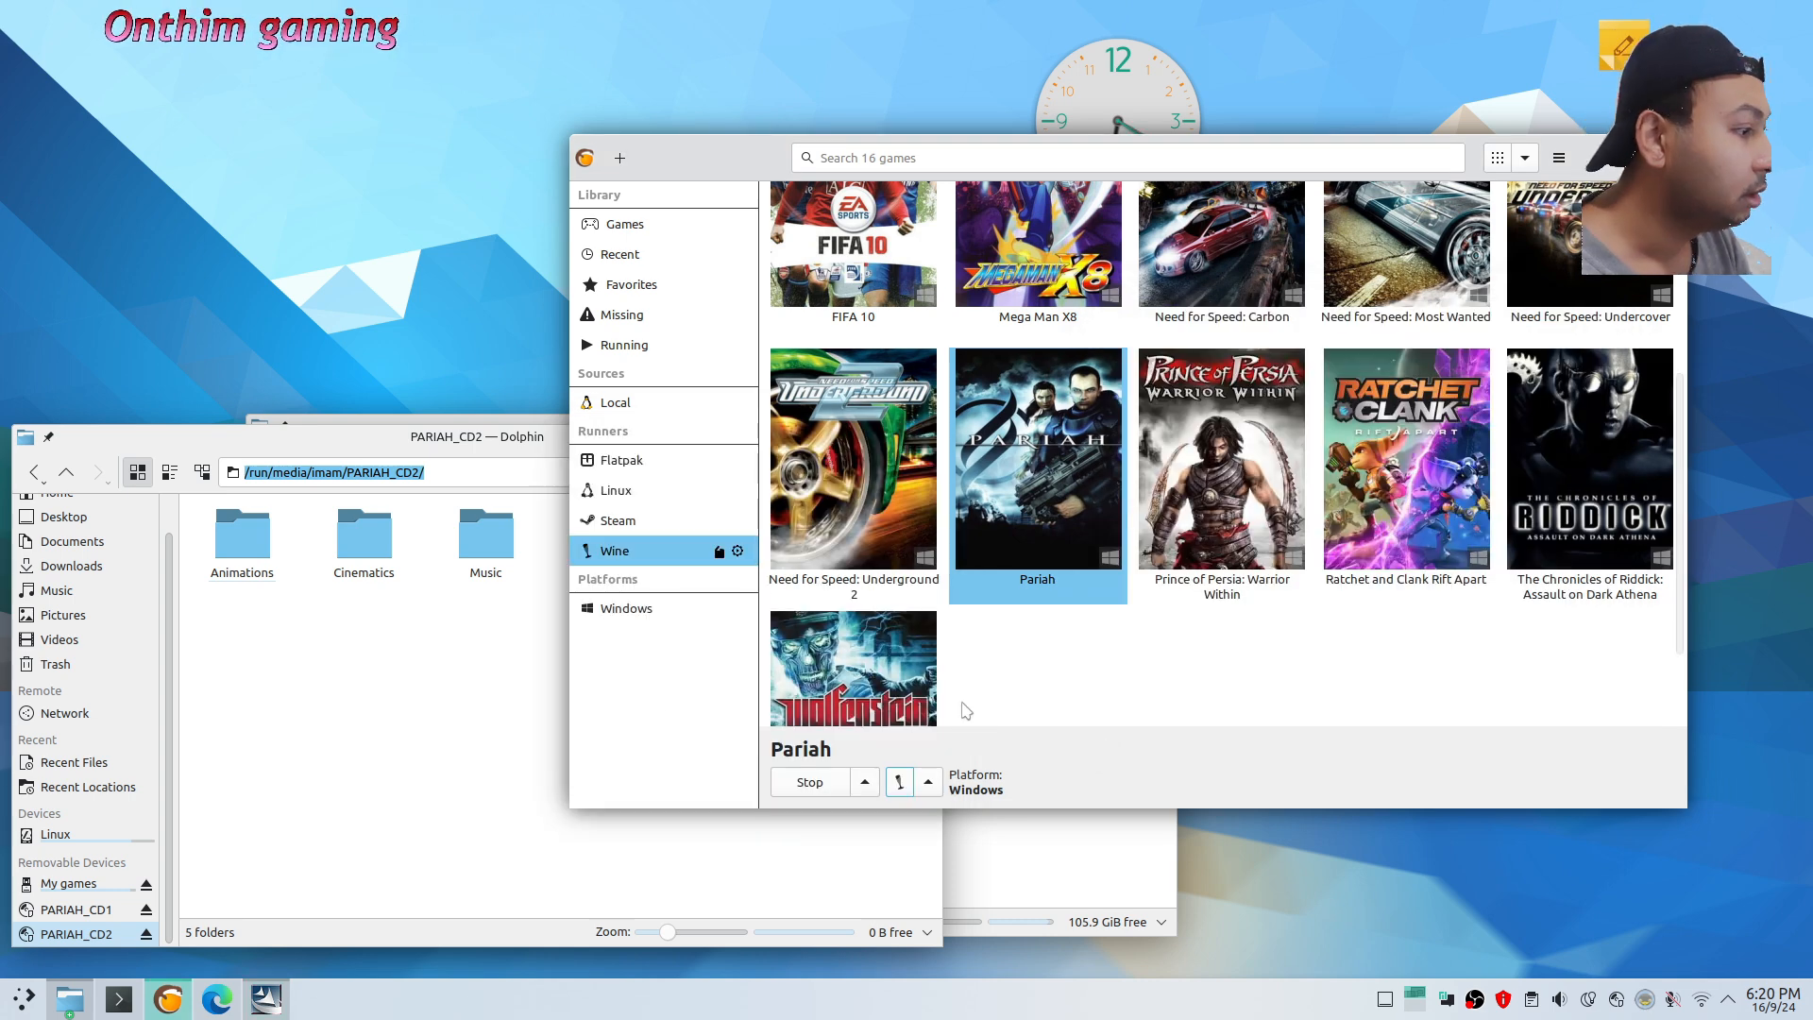
left_click(319, 643)
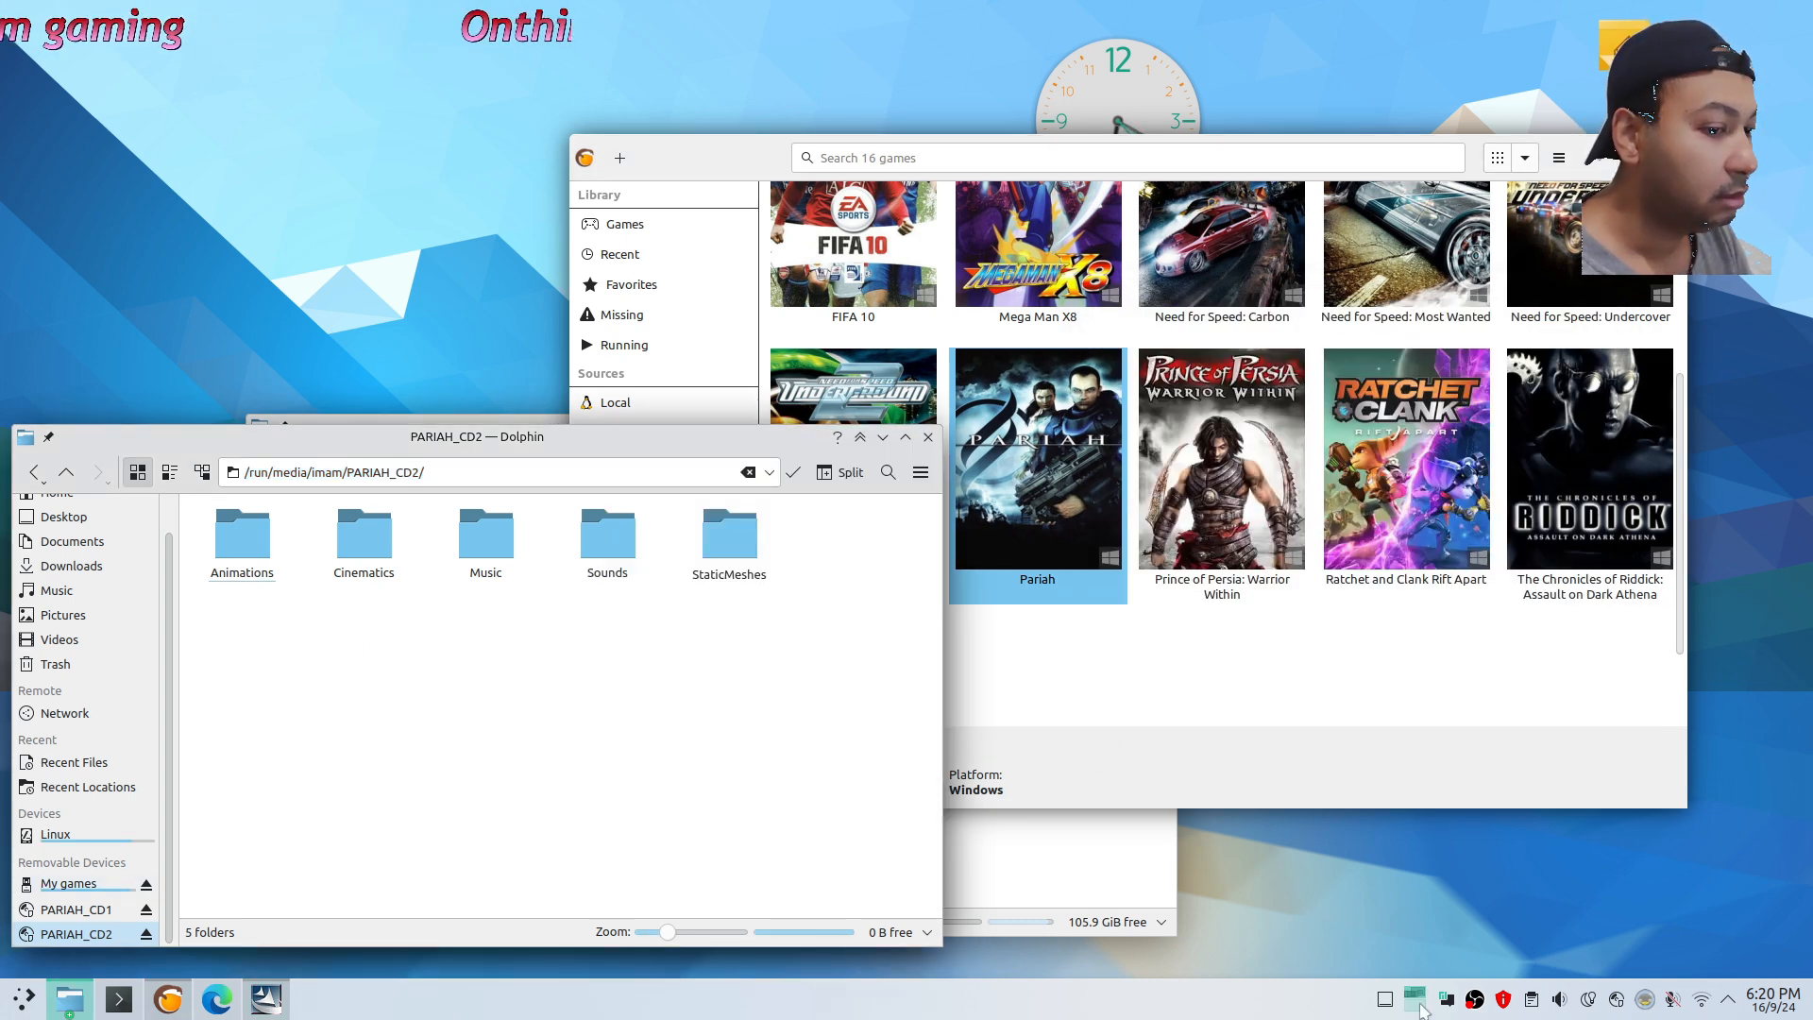
Create a third virtual disc device and open the properties of the empty Device #02
left_click(1644, 999)
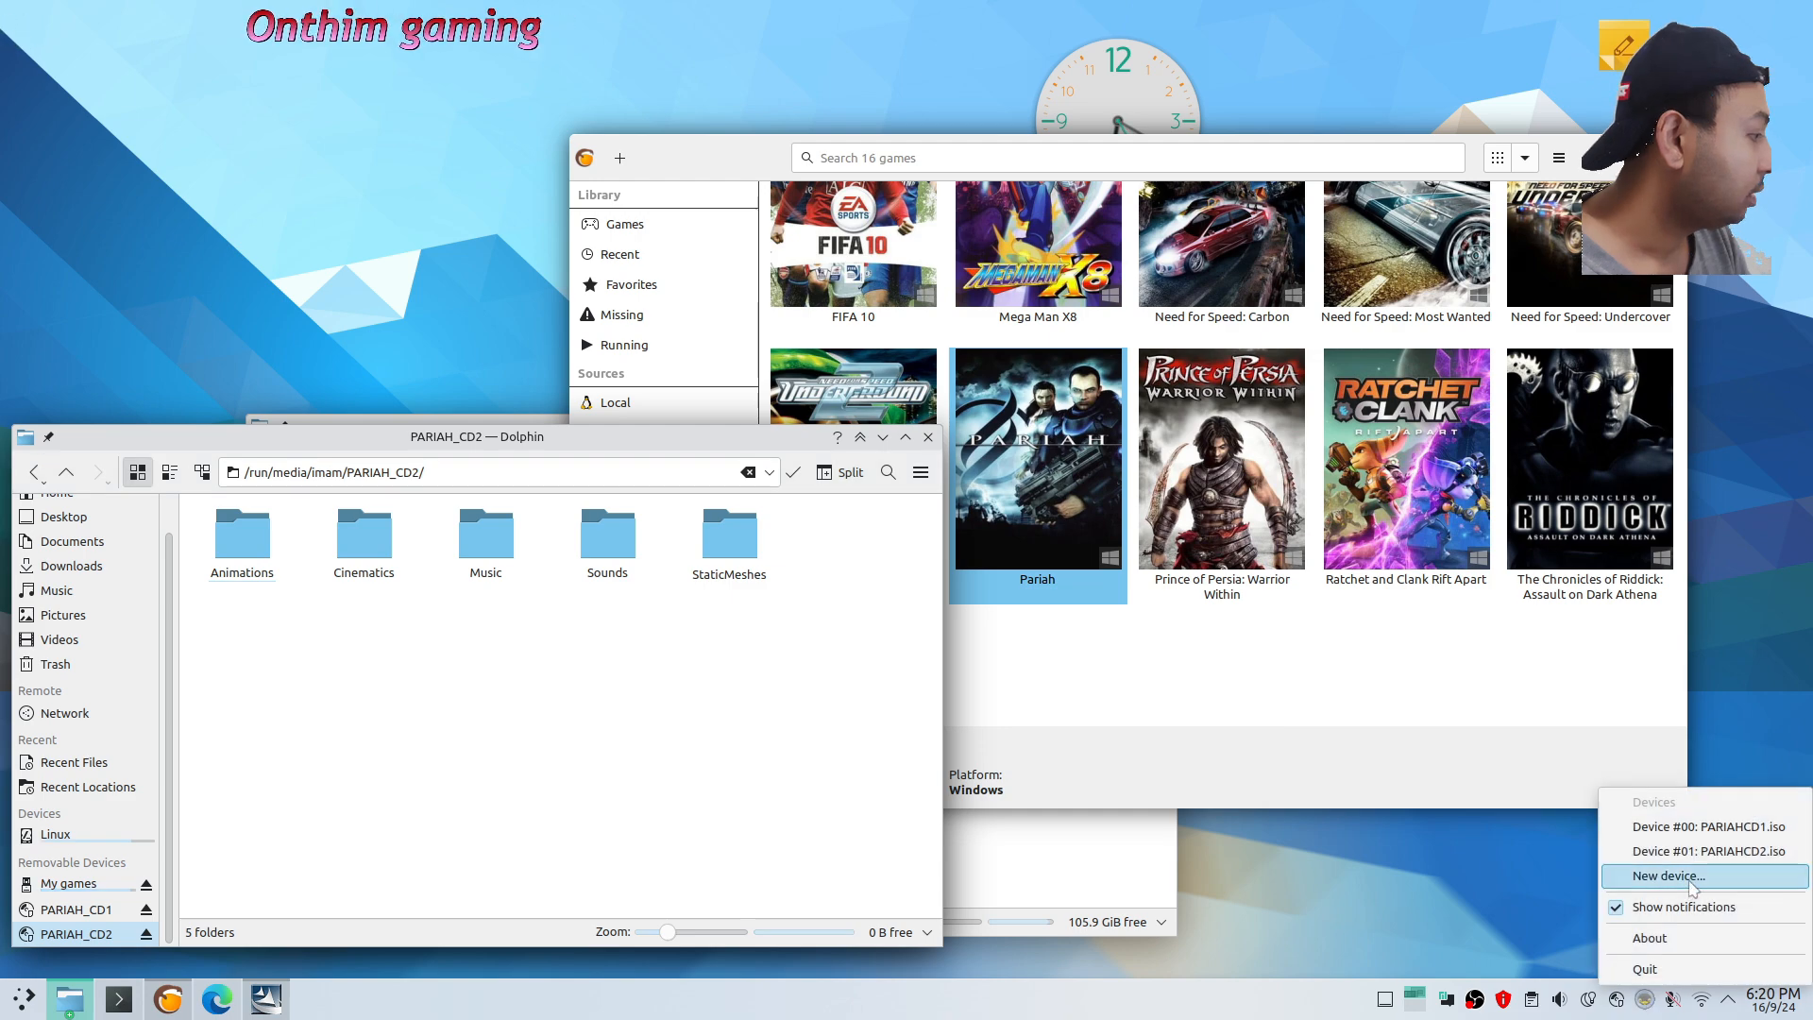
left_click(1662, 870)
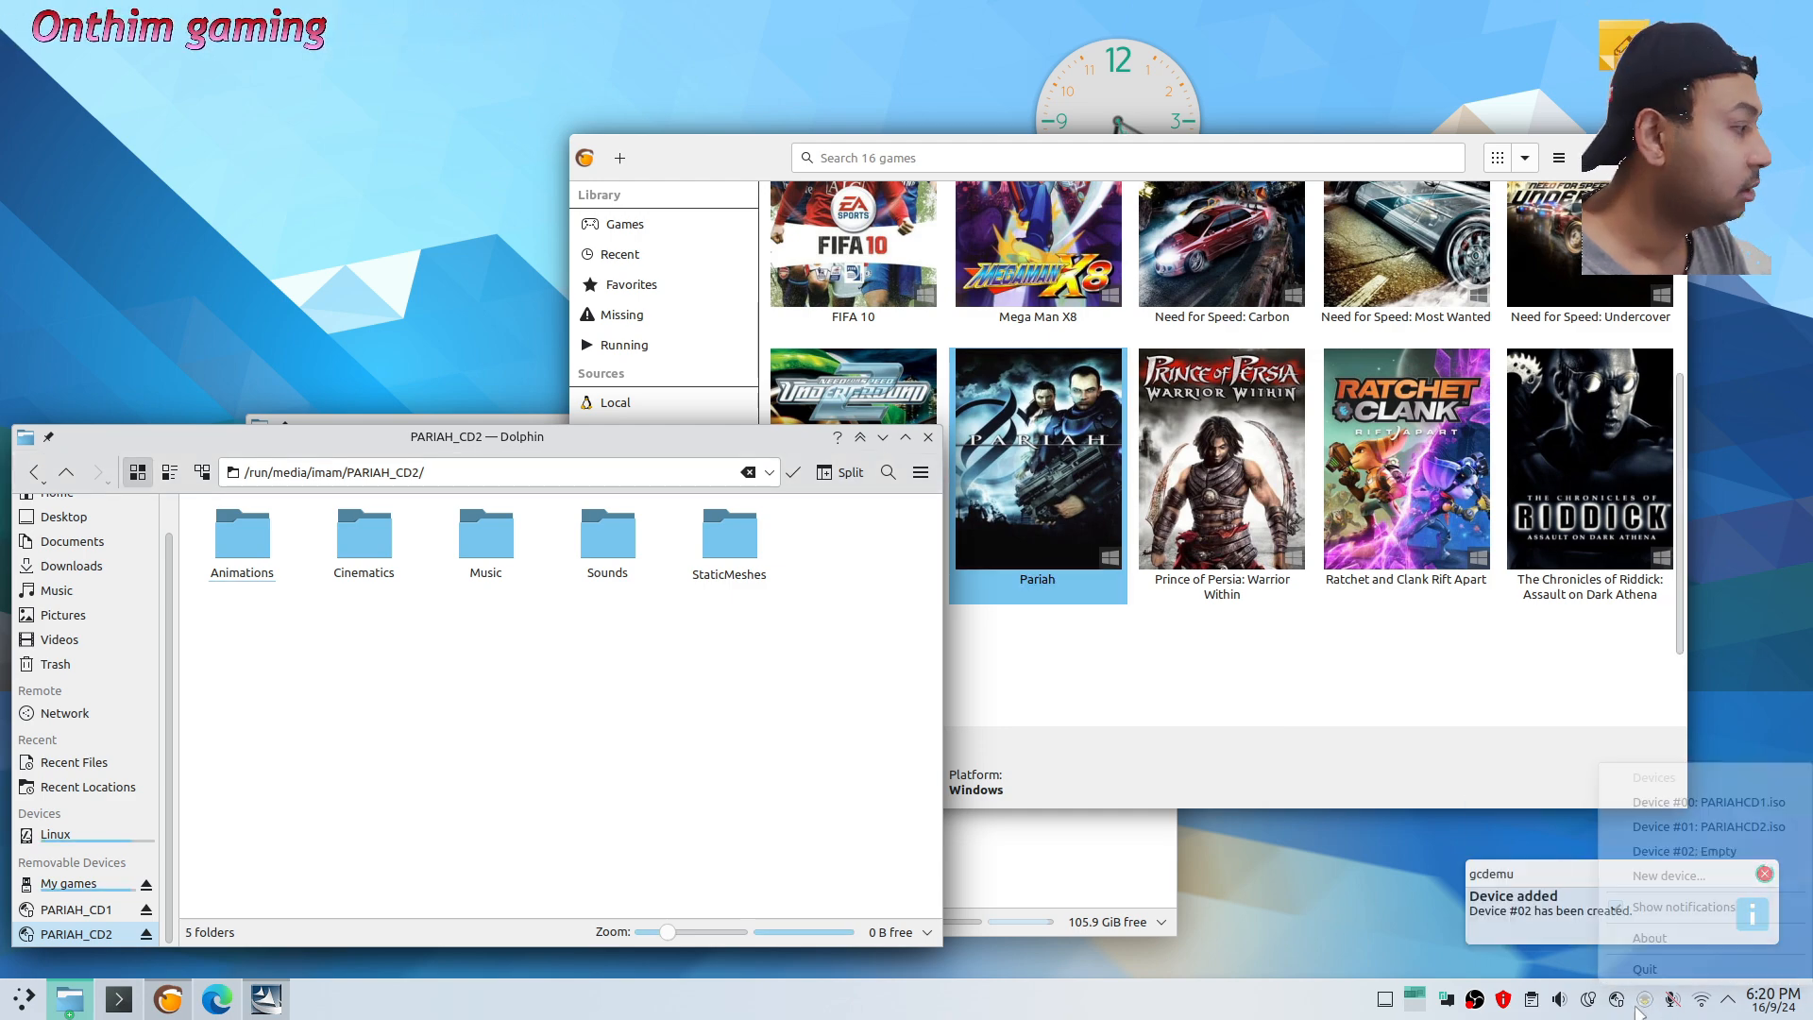
left_click(1645, 999)
left_click(1690, 850)
left_click(1003, 563)
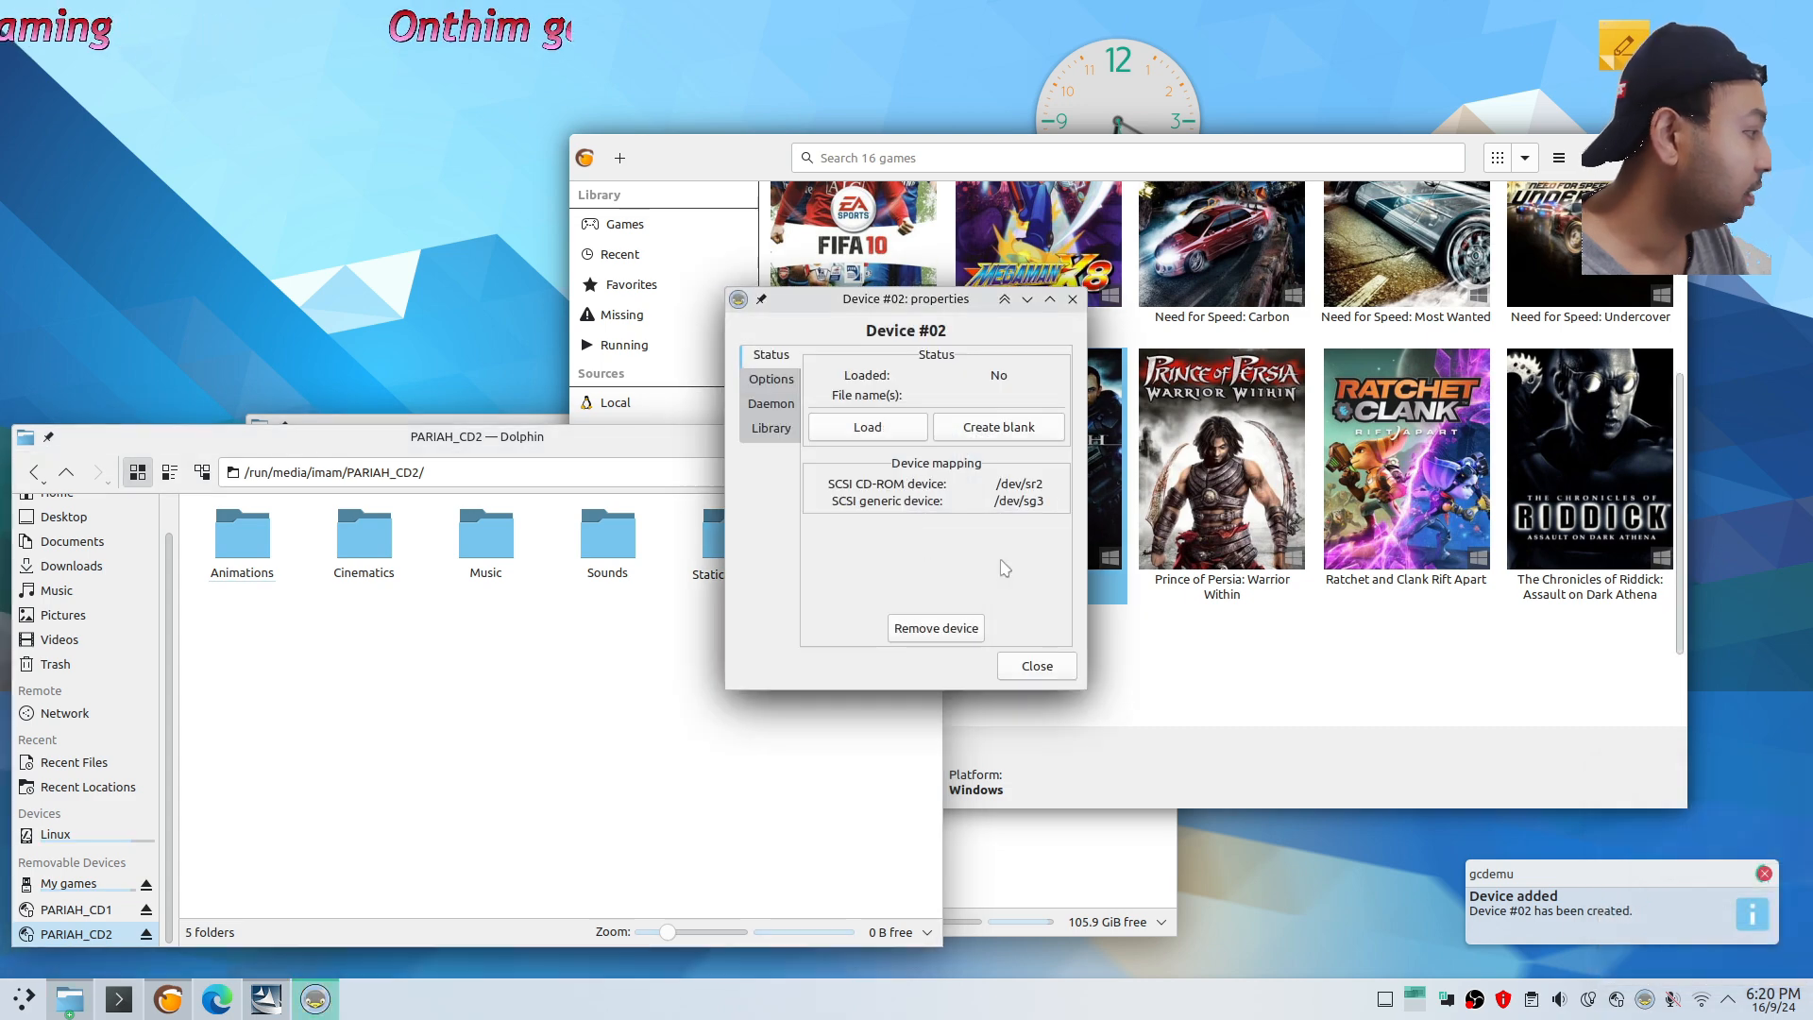
Load PARIAH_CD3.iso from the My games drive into virtual Device #02
left_click(871, 427)
left_click(37, 461)
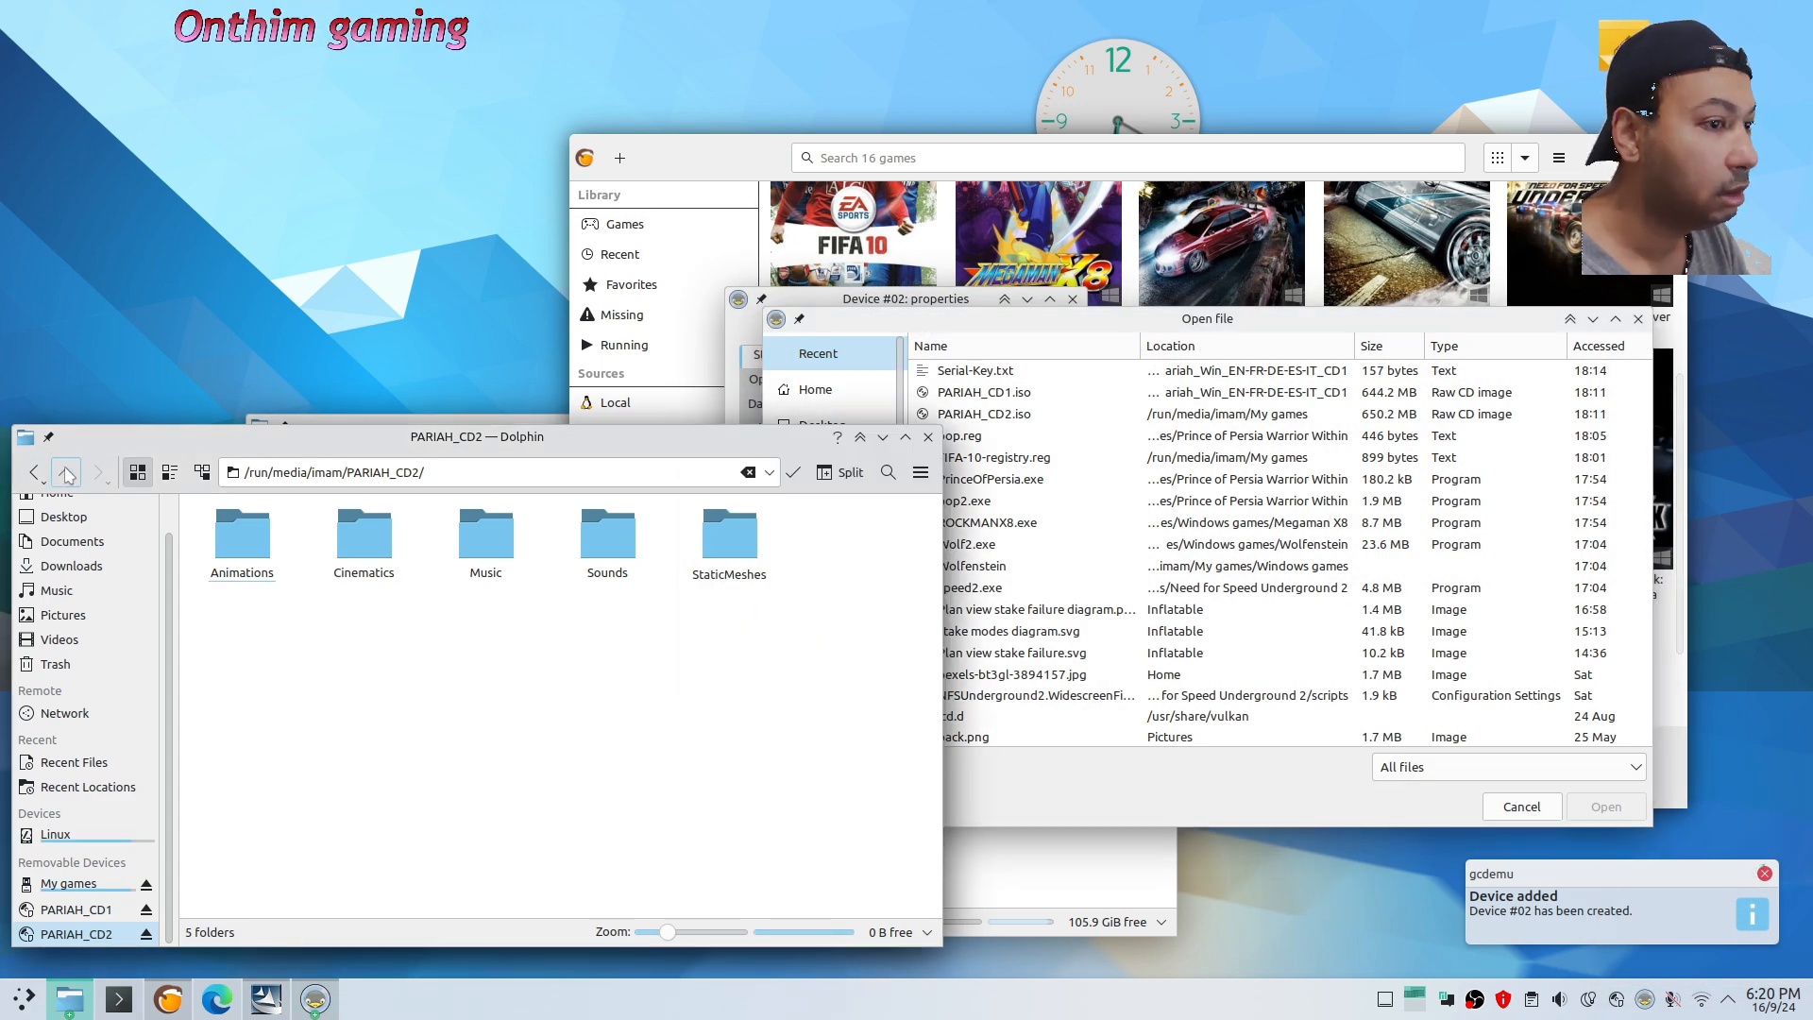
left_click(66, 472)
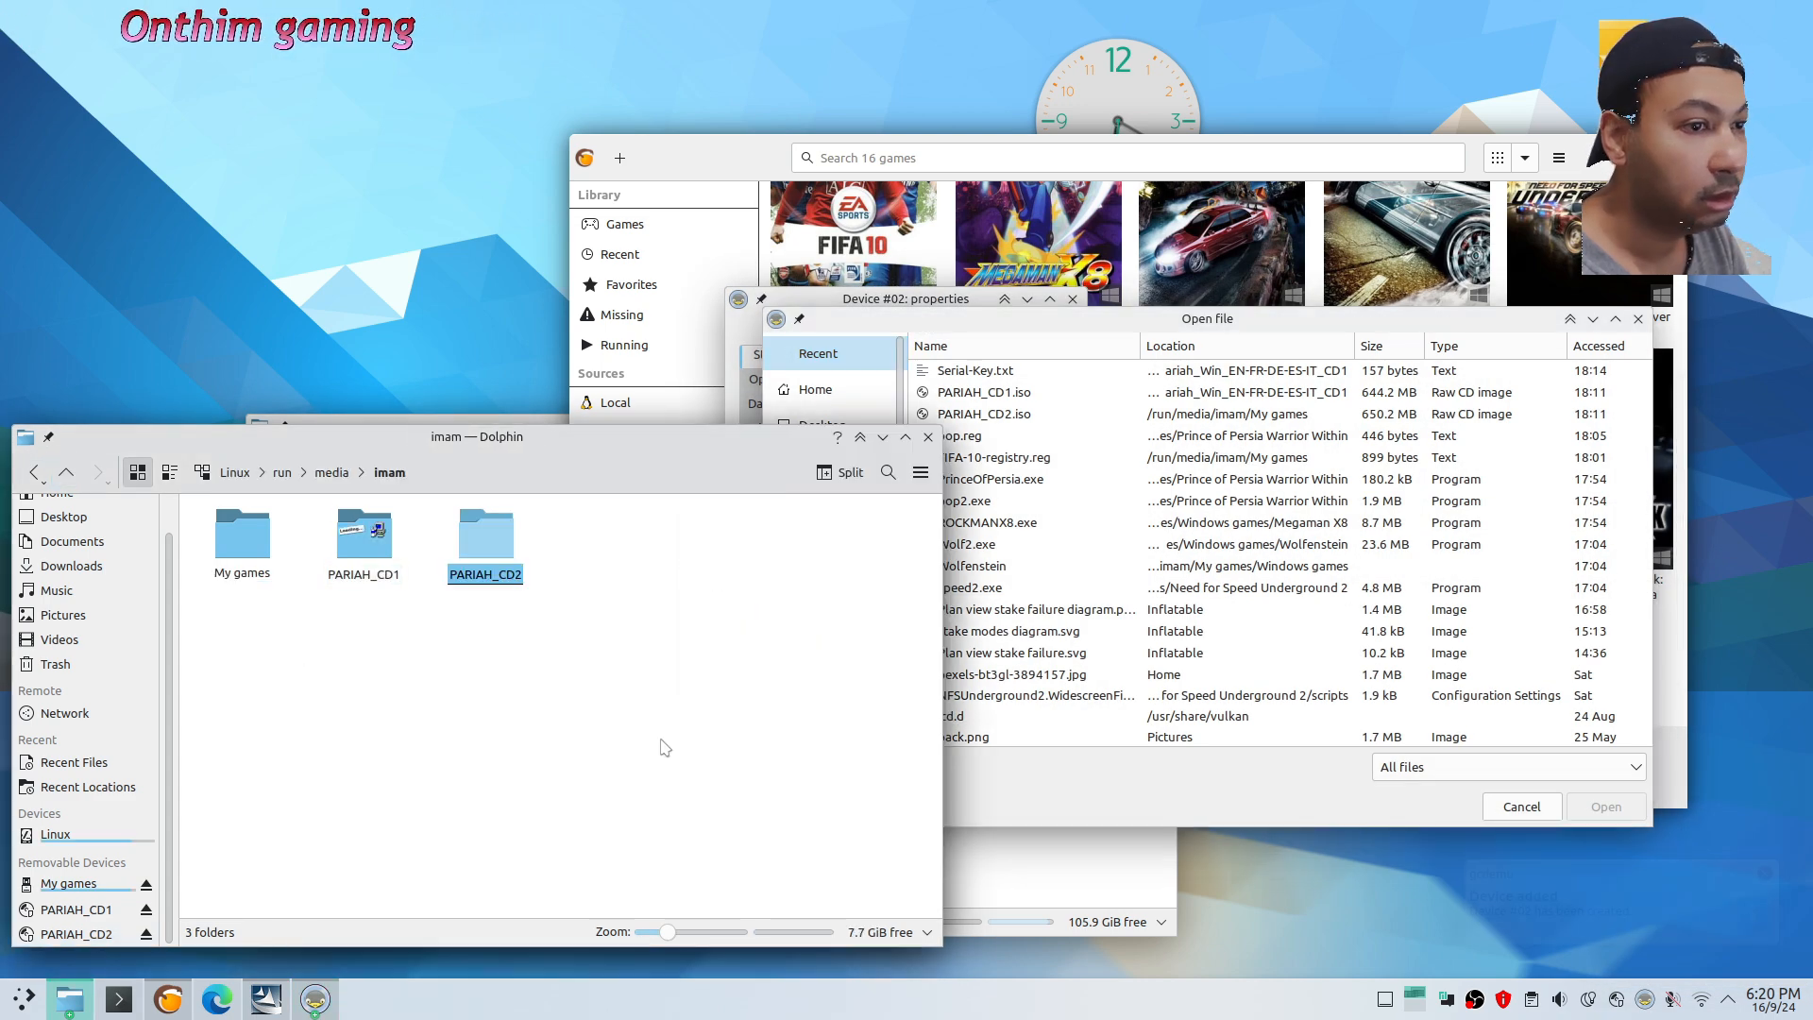
left_click(69, 883)
left_click_drag(749, 661, 1579, 788)
left_click(1608, 804)
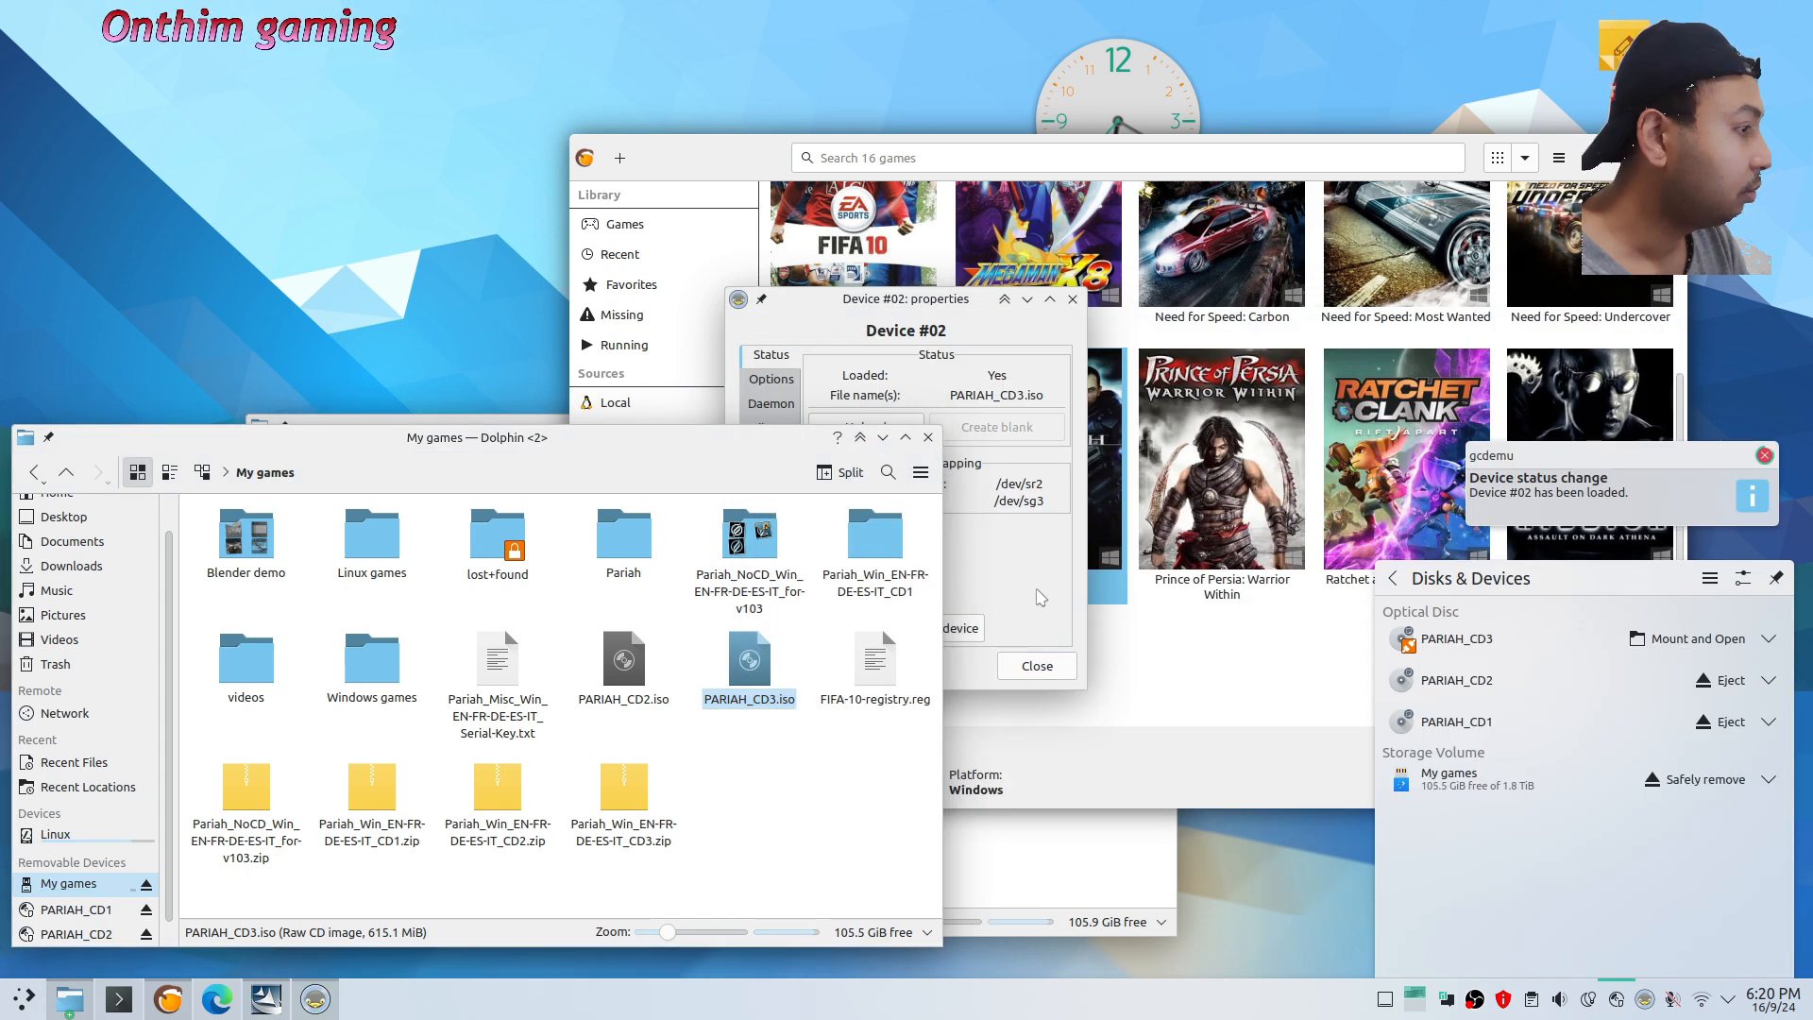
Mount the PARIAH_CD3 disc in the file manager and close both its window and the Device #02 properties
left_click(523, 886)
scroll(157, 854, "down", 1)
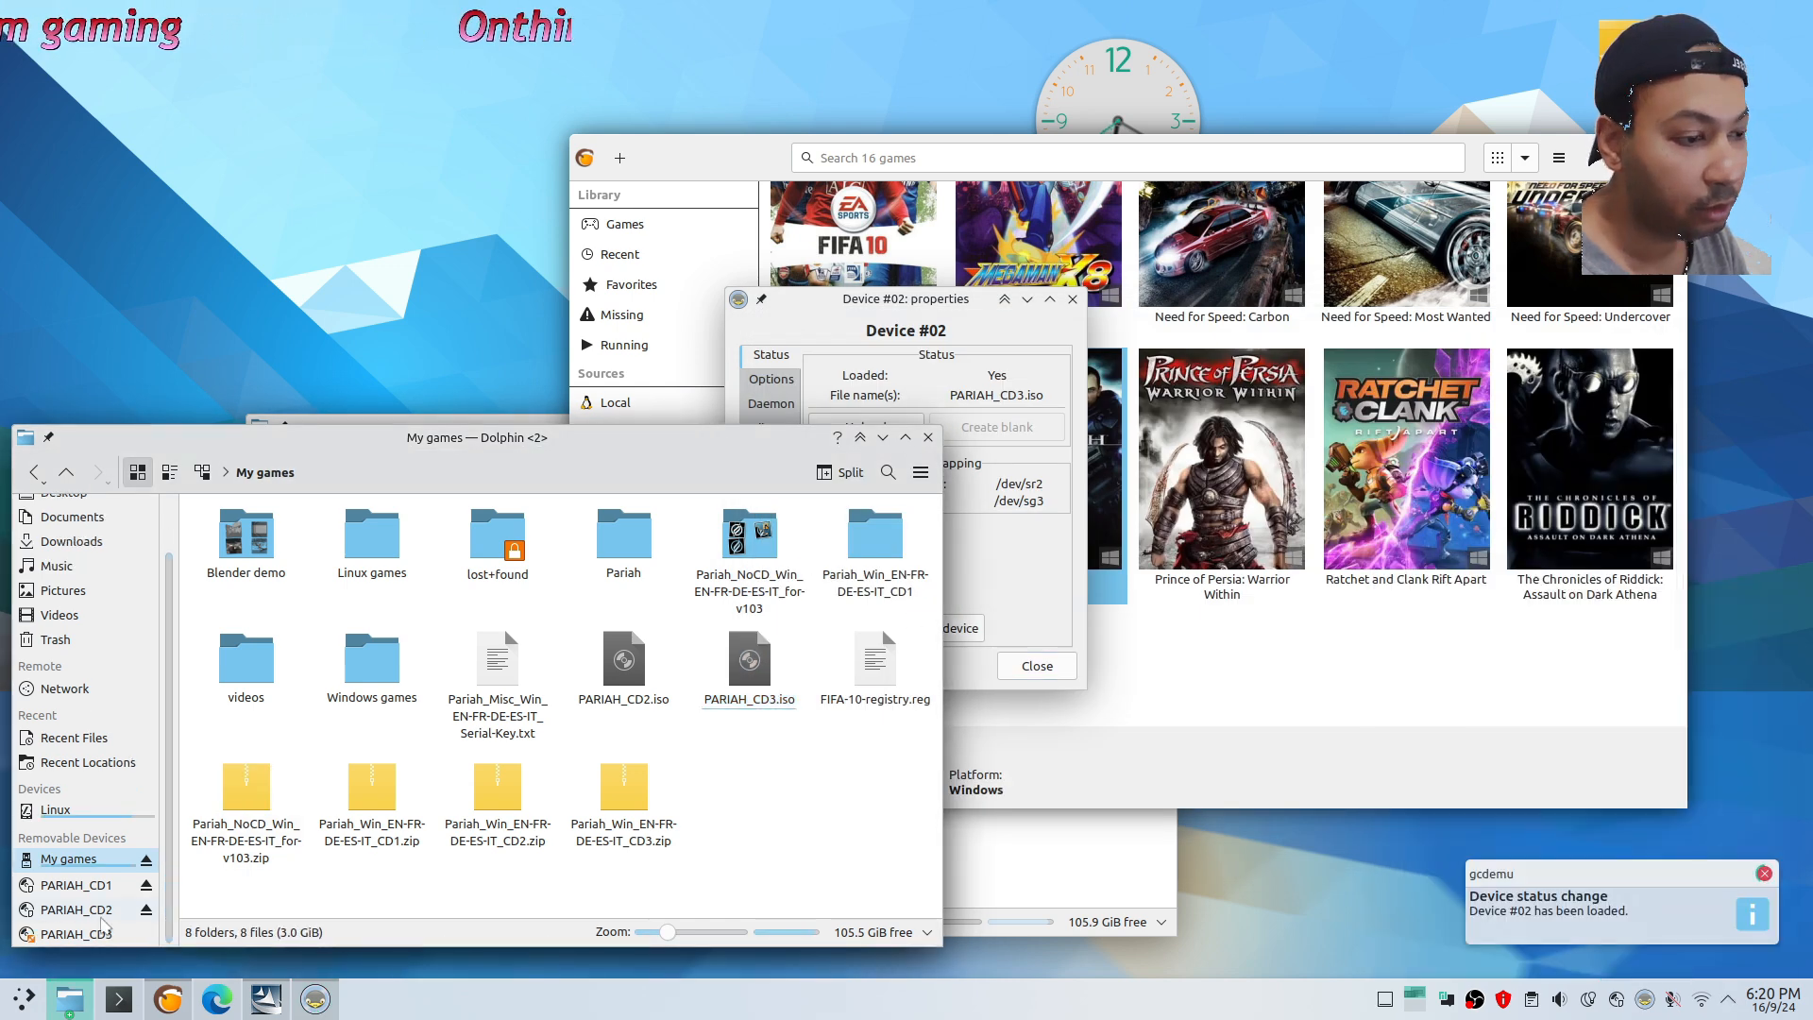
left_click(78, 934)
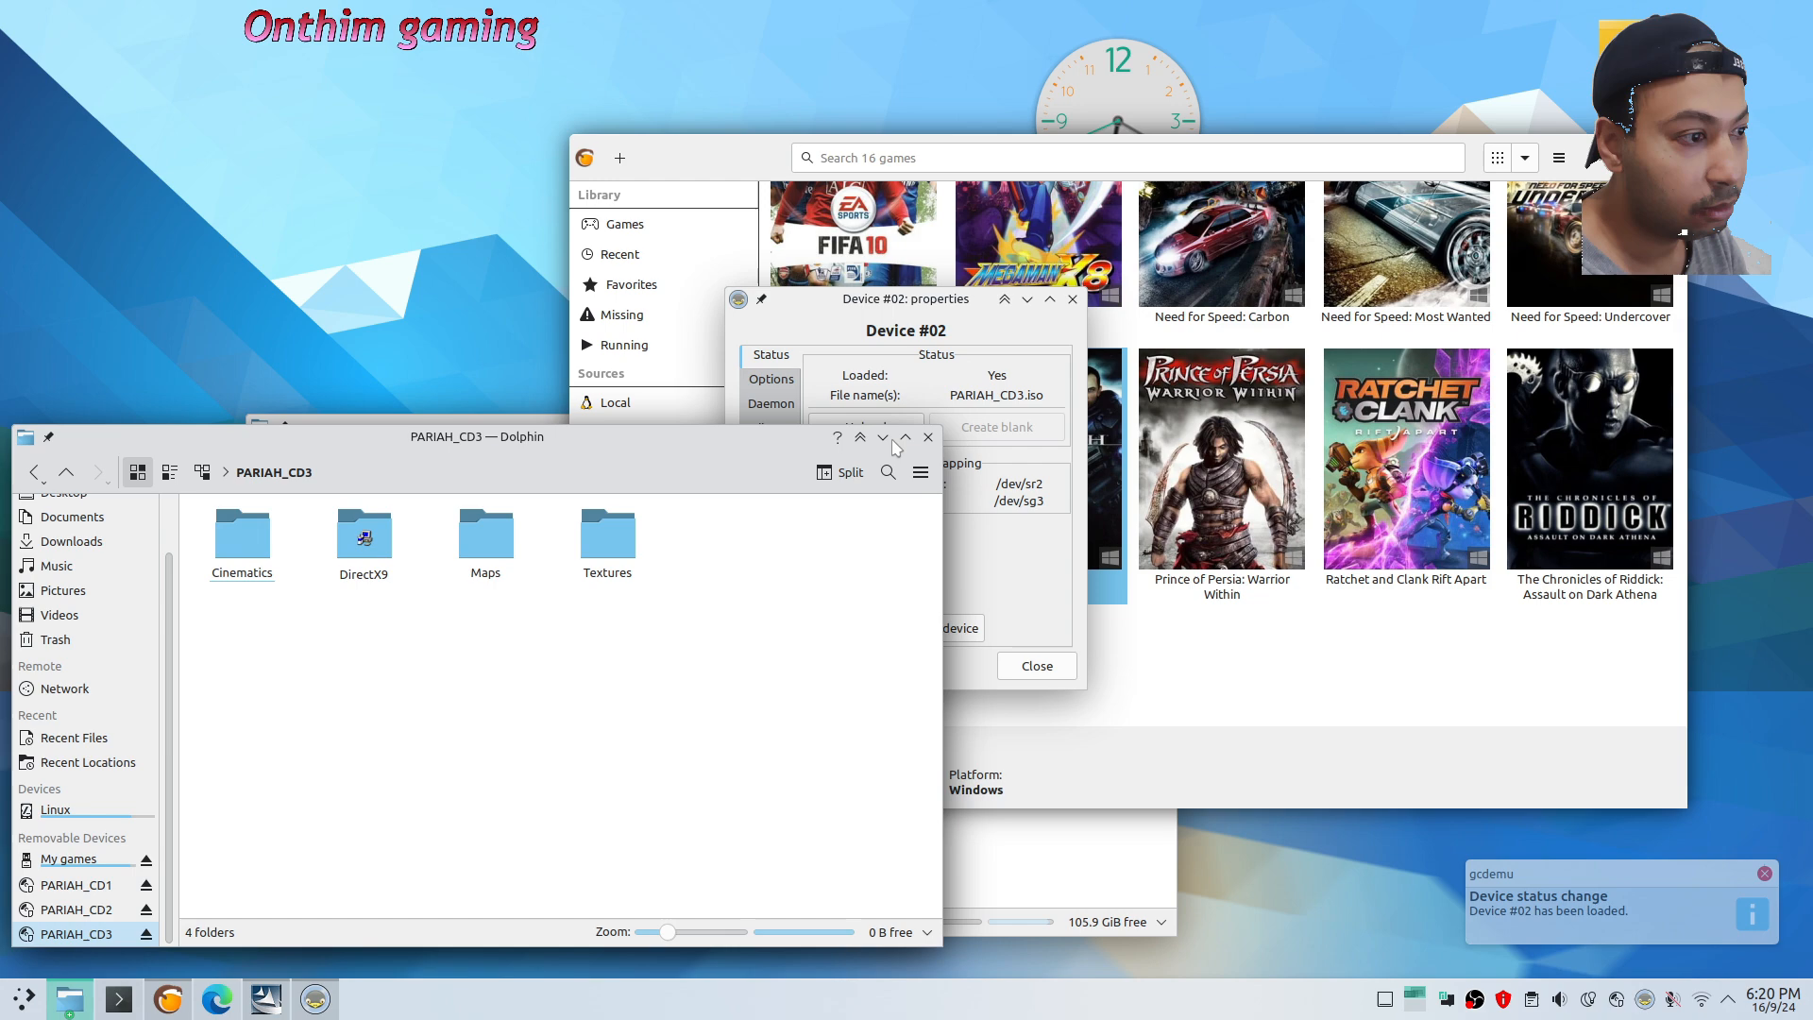
left_click(929, 436)
left_click(1037, 665)
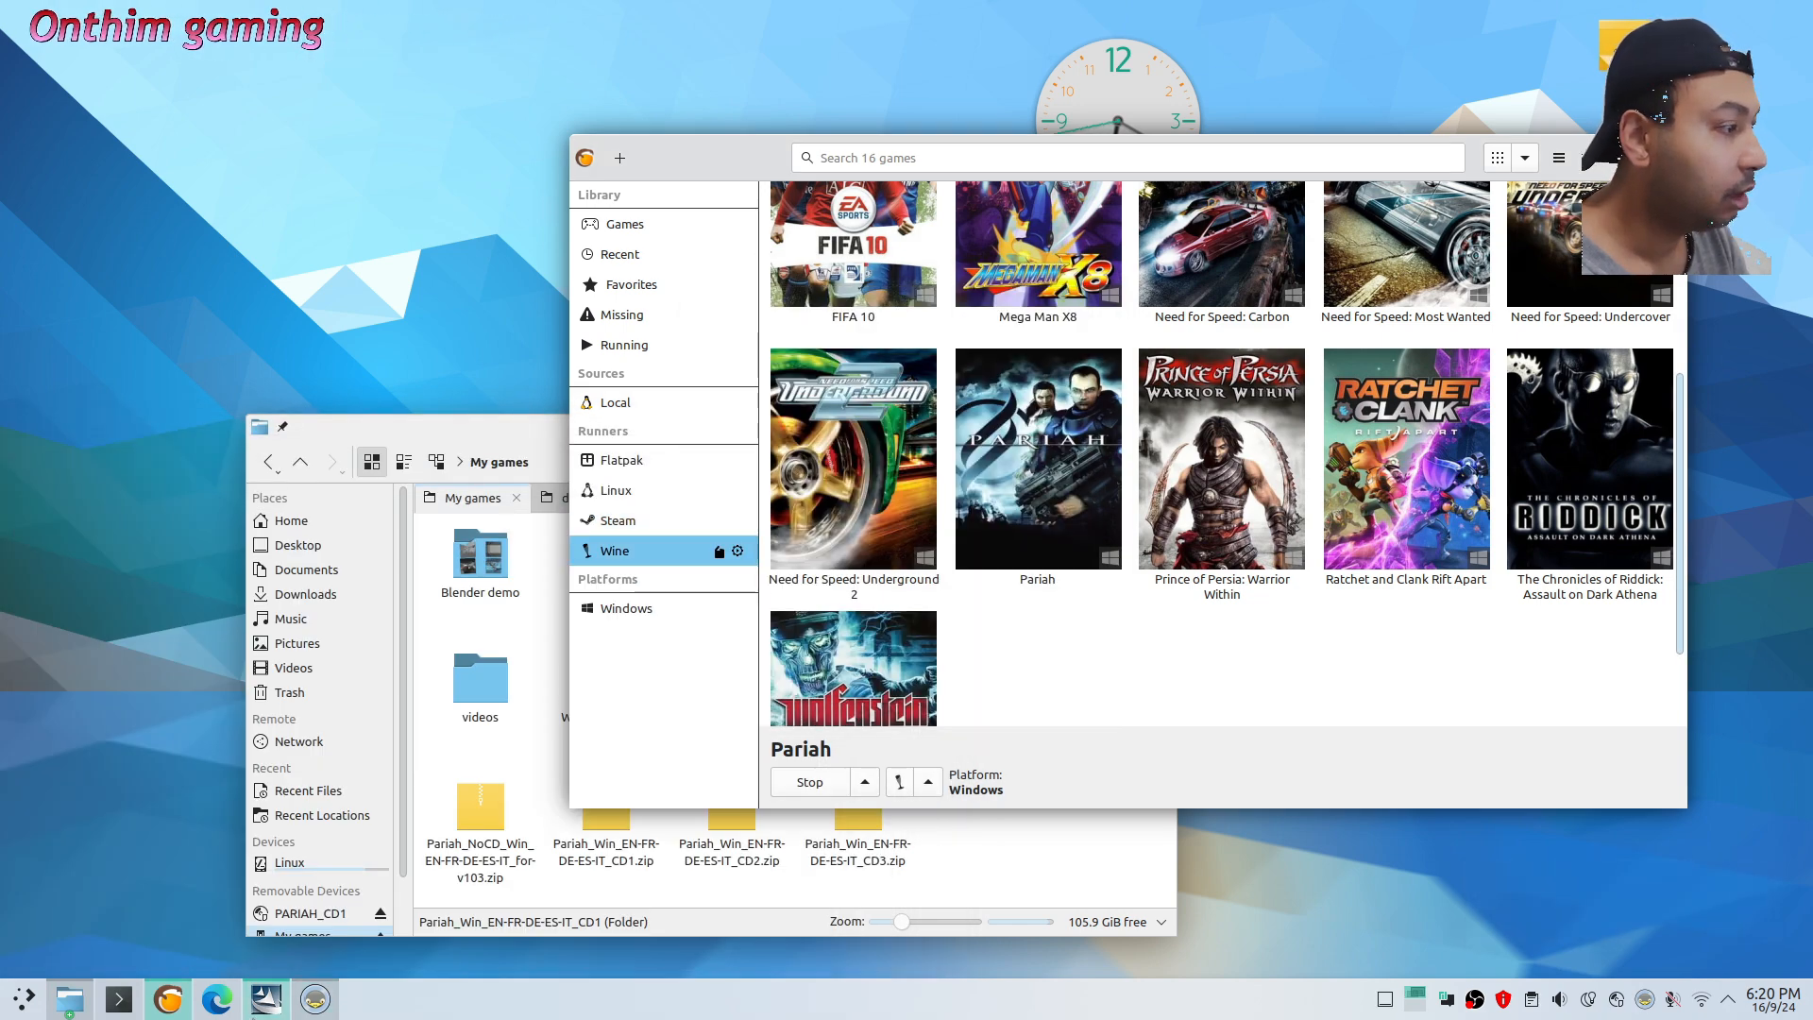
Bring up the Pariah setup and copy the PARIAH_CD3 disc's full path from the other file manager window, then minimize that window
left_click(273, 1007)
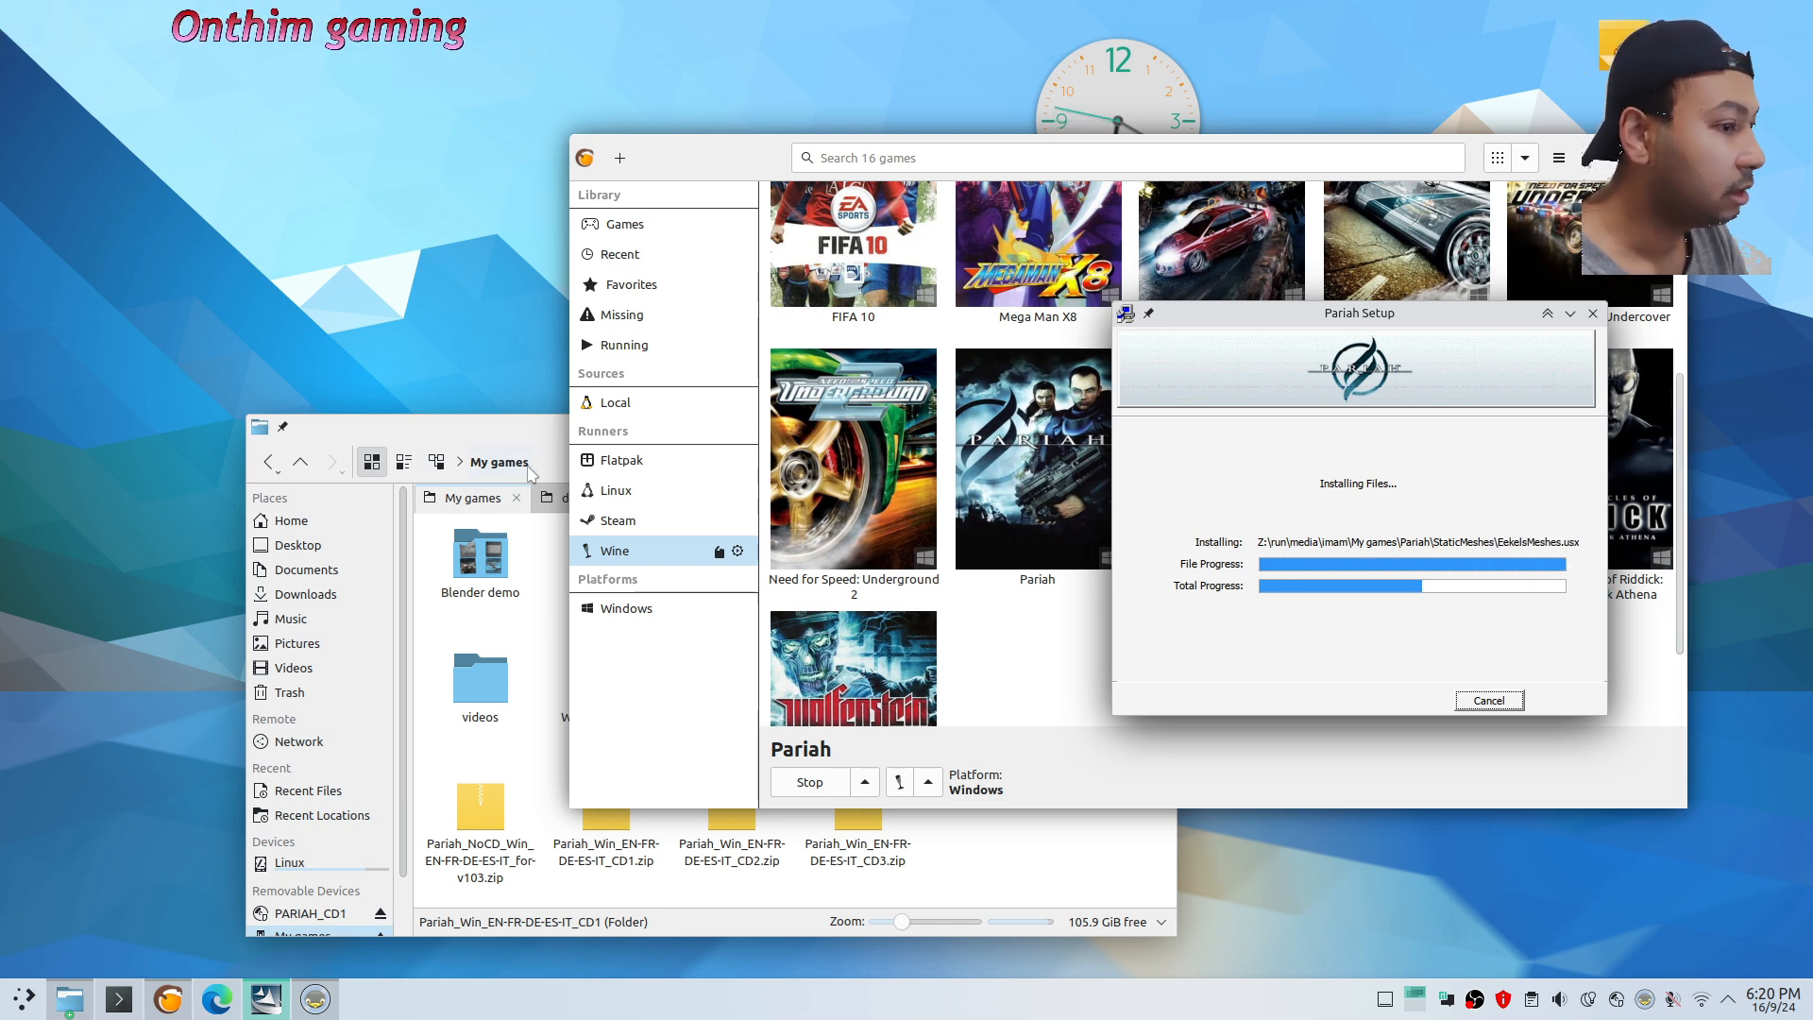
left_click_drag(536, 436, 356, 444)
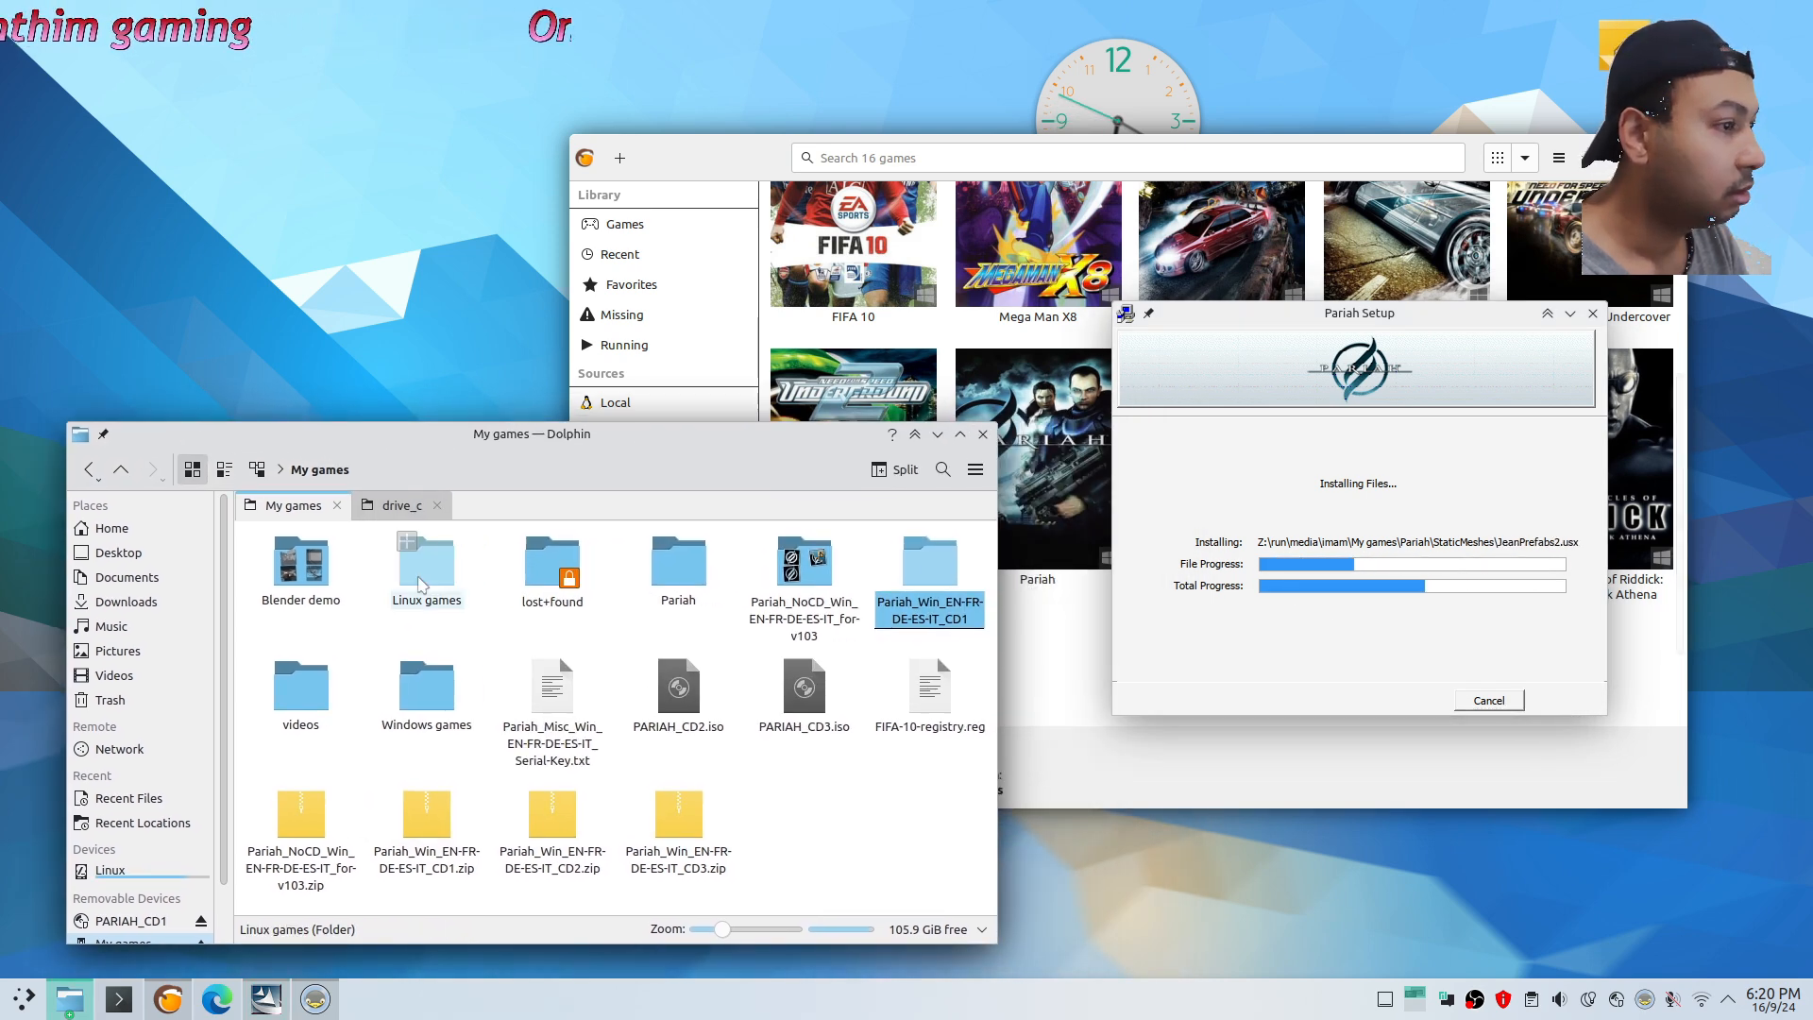
scroll(151, 904, "down", 2)
left_click(130, 931)
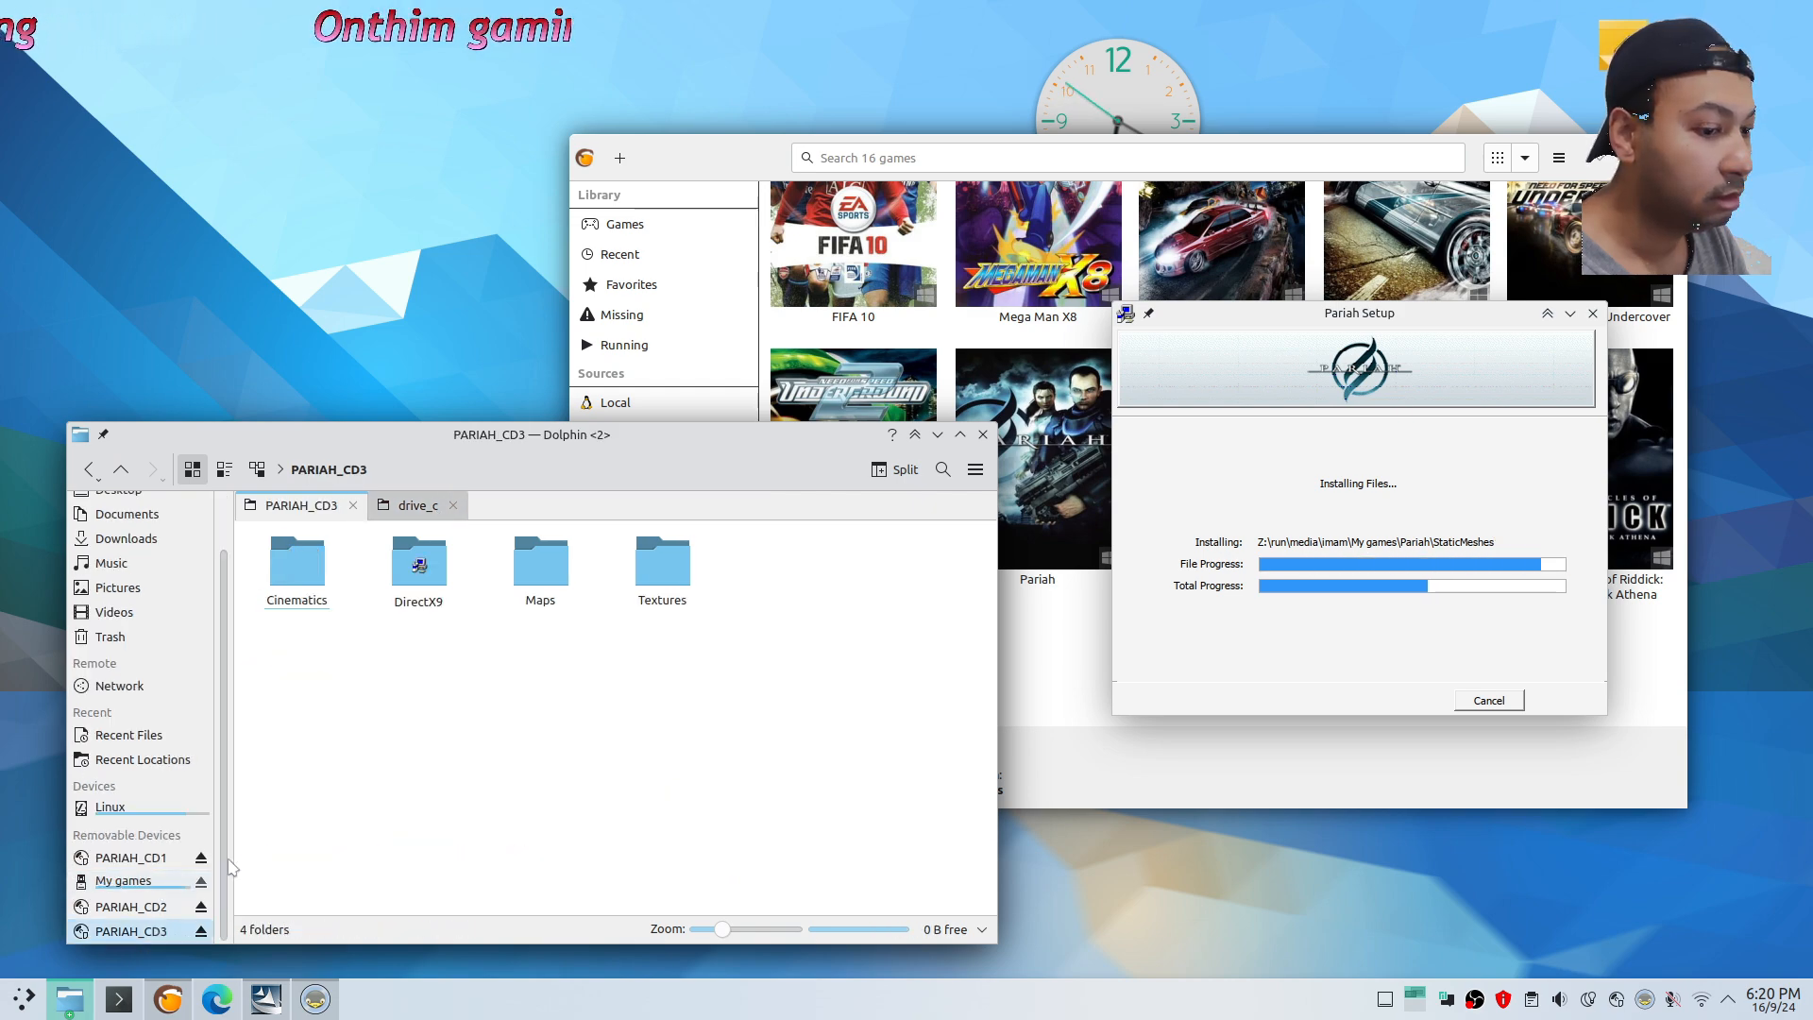
left_click(485, 469)
triple_click(485, 470)
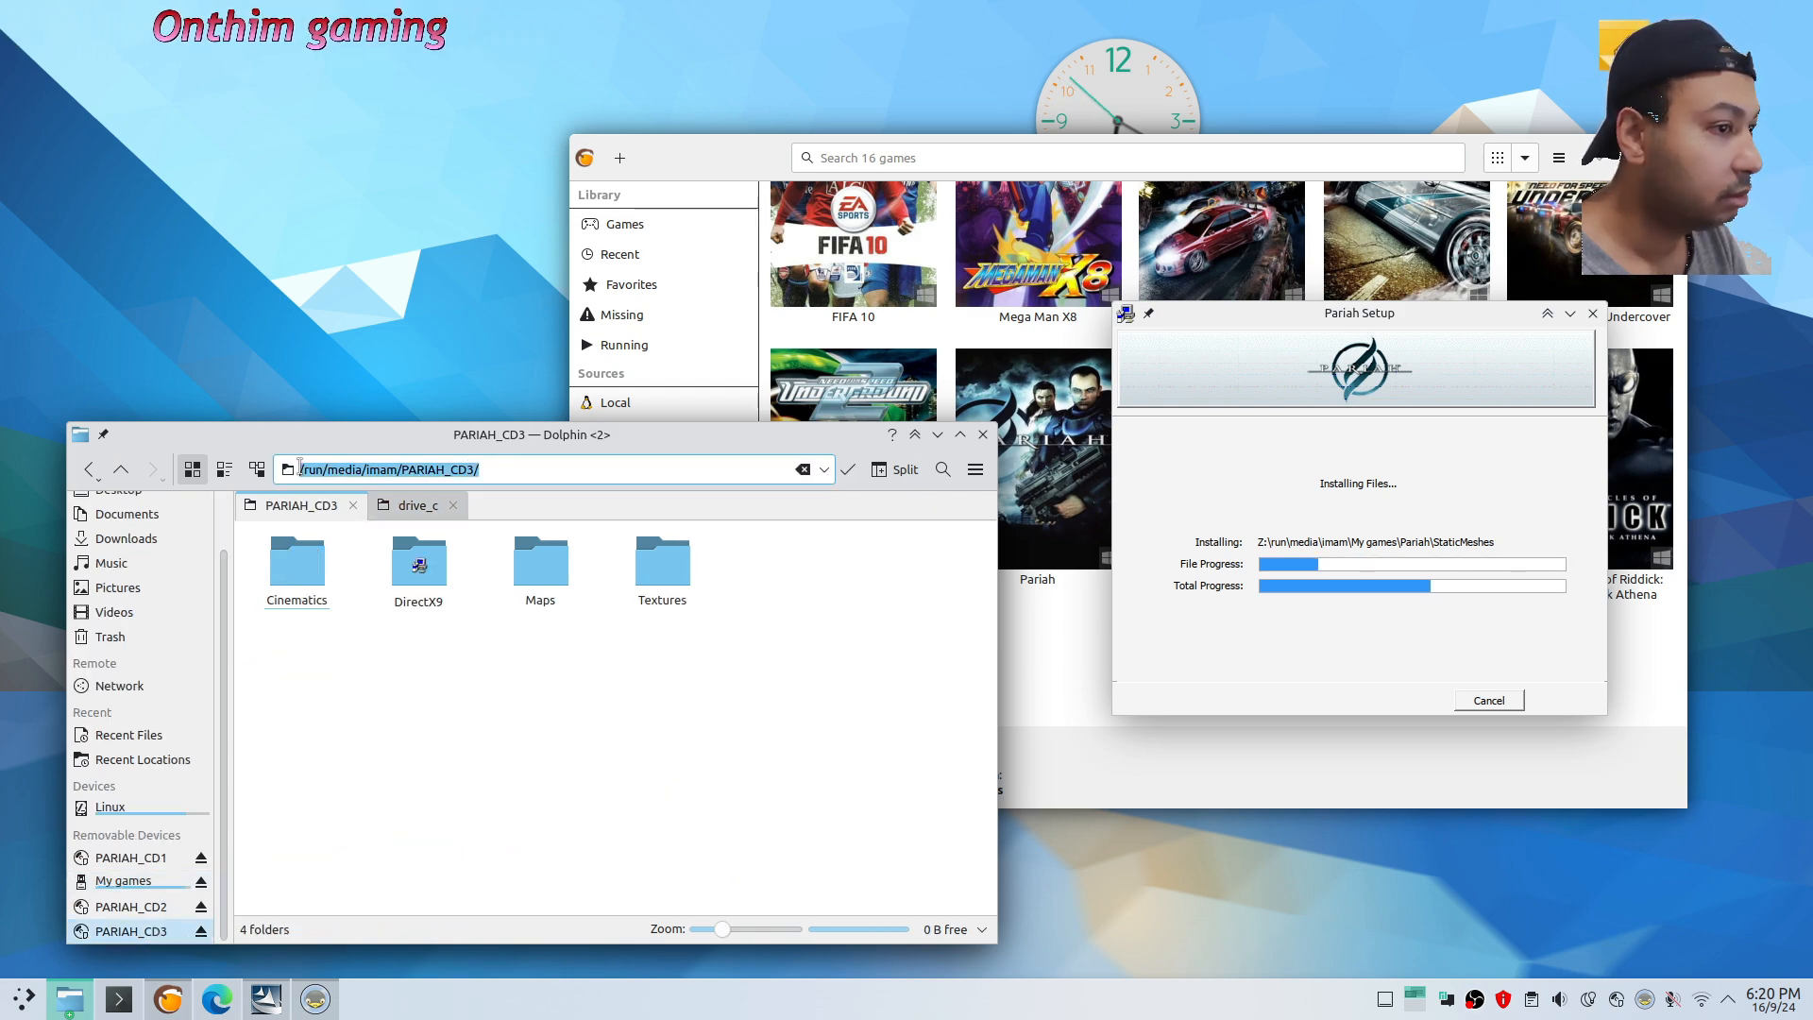
right_click(393, 469)
left_click(437, 561)
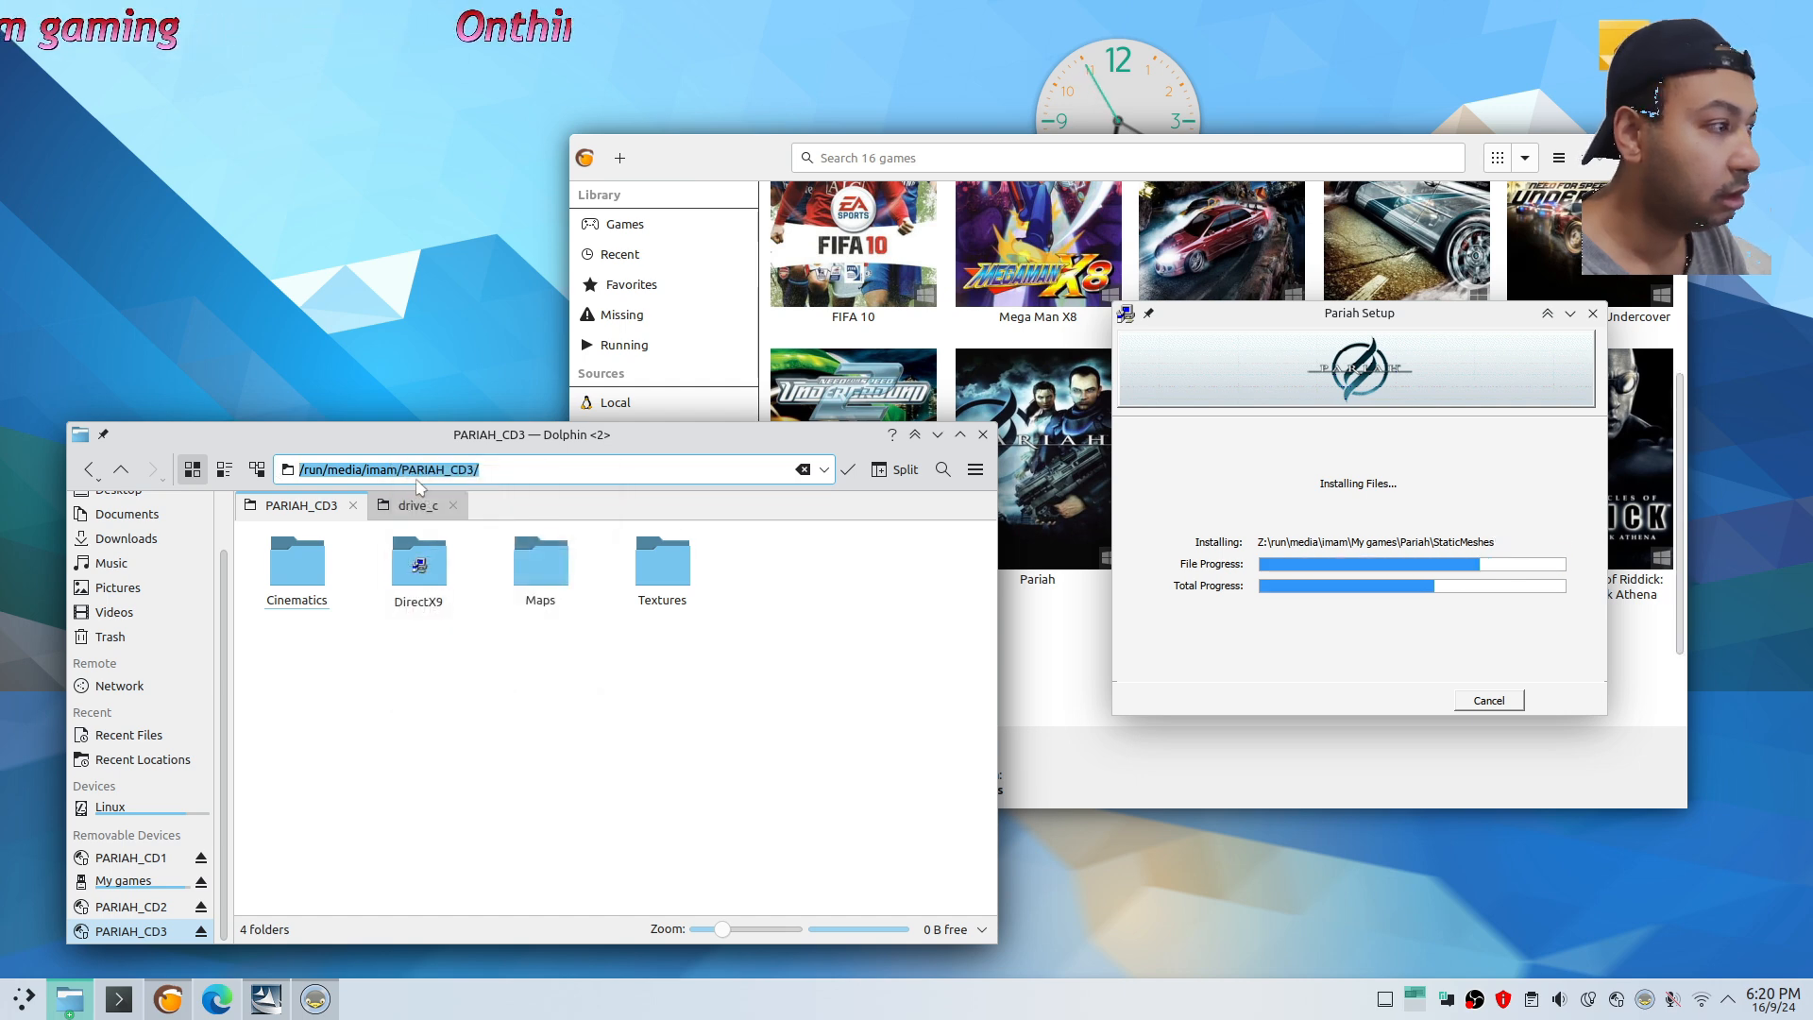
left_click(937, 435)
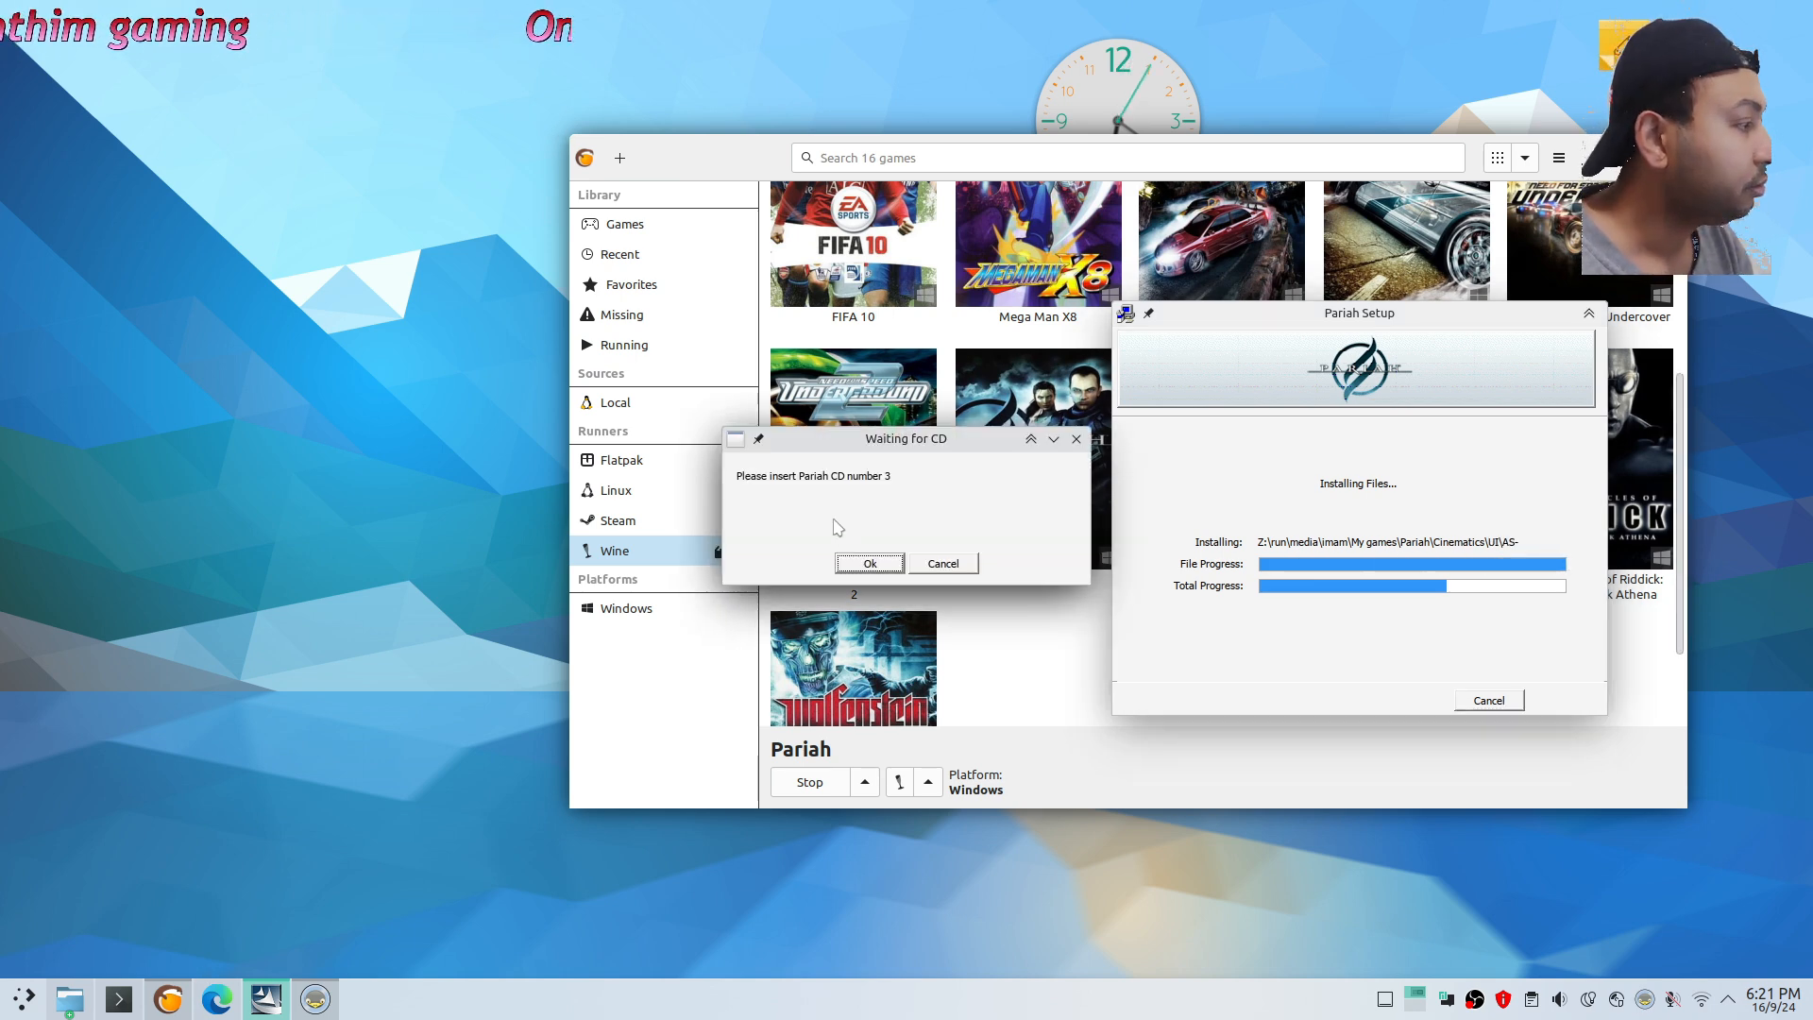
Open Pariah's Wine configuration at the drive mappings and remove the extra drive that targets PARIAH_CD3
left_click(928, 782)
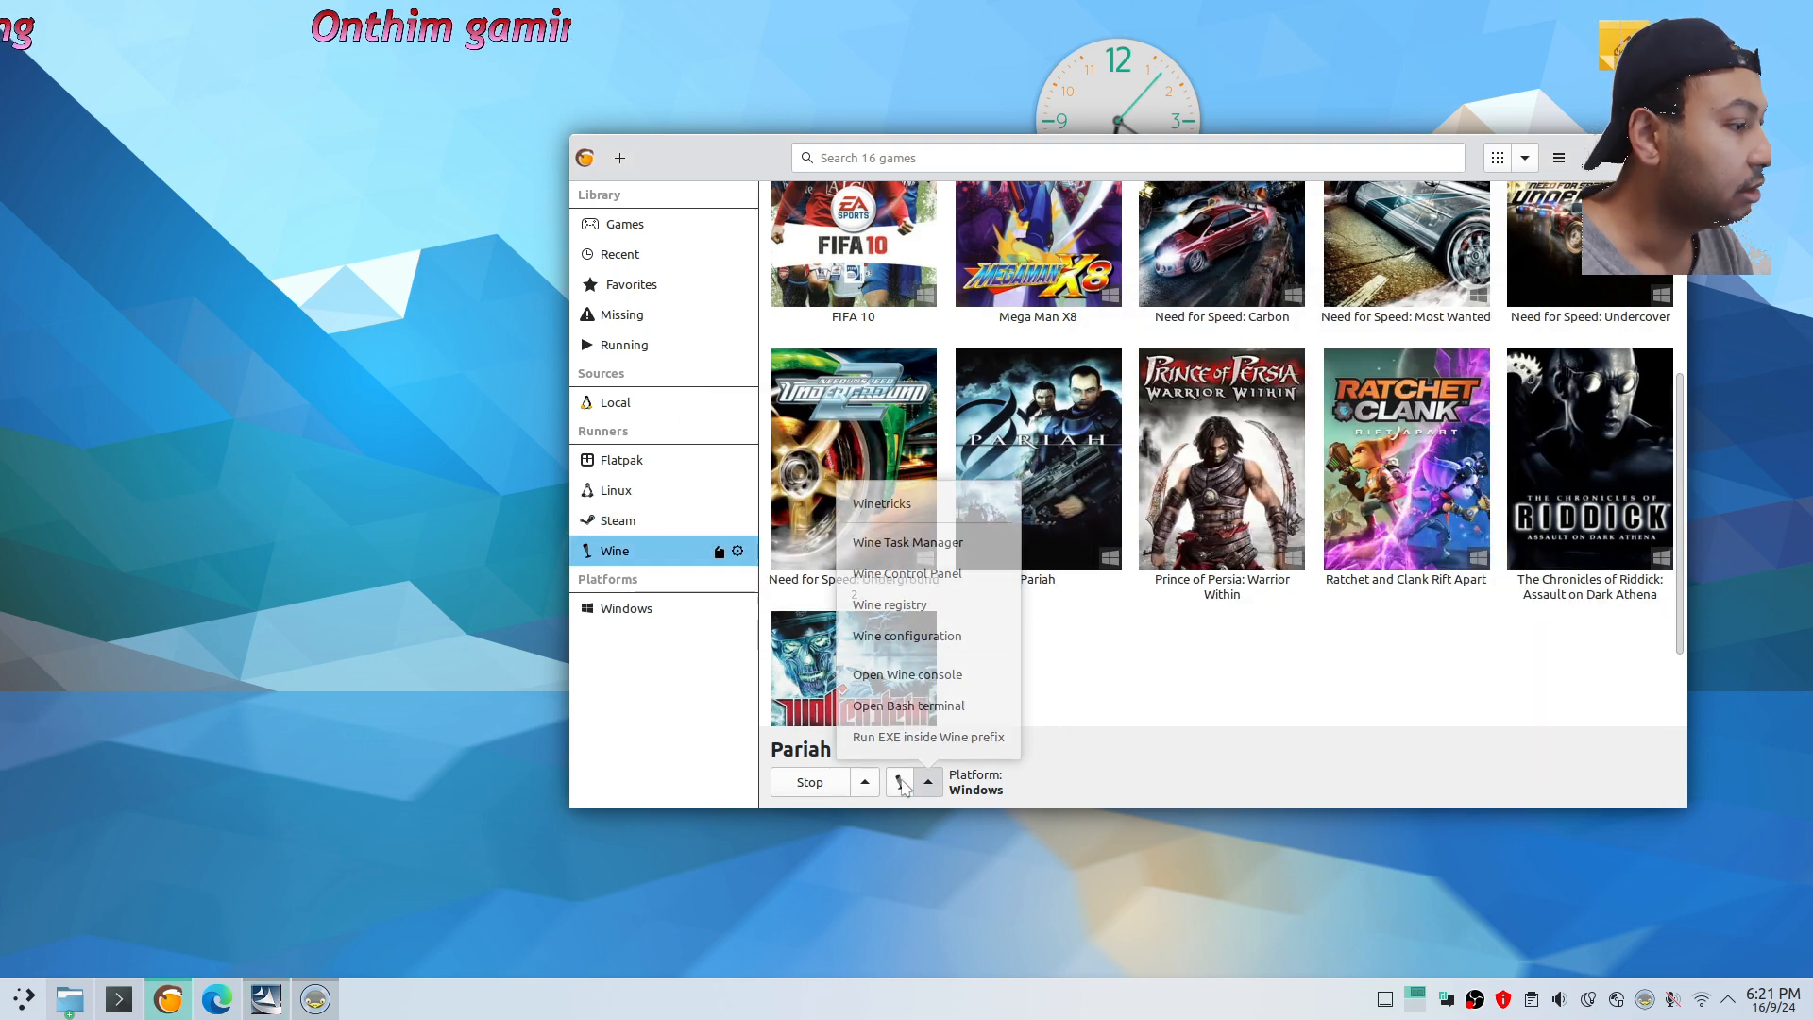
left_click(974, 638)
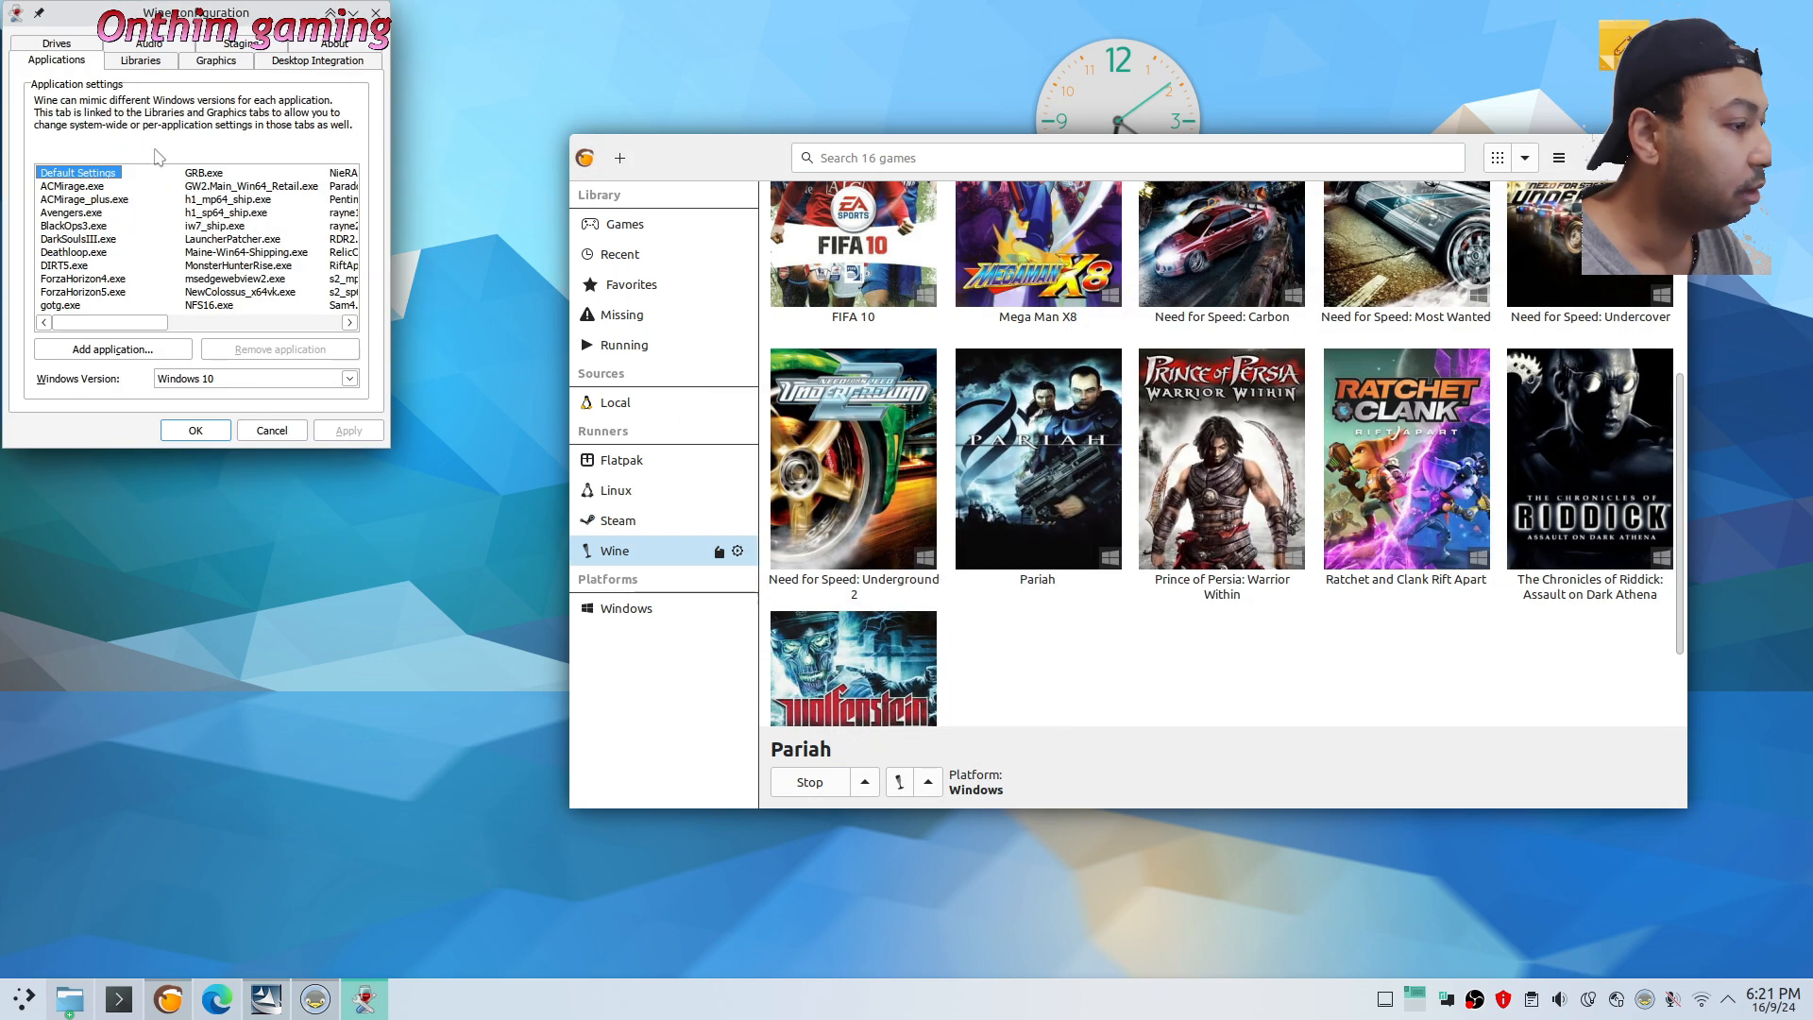
left_click(81, 42)
left_click(80, 176)
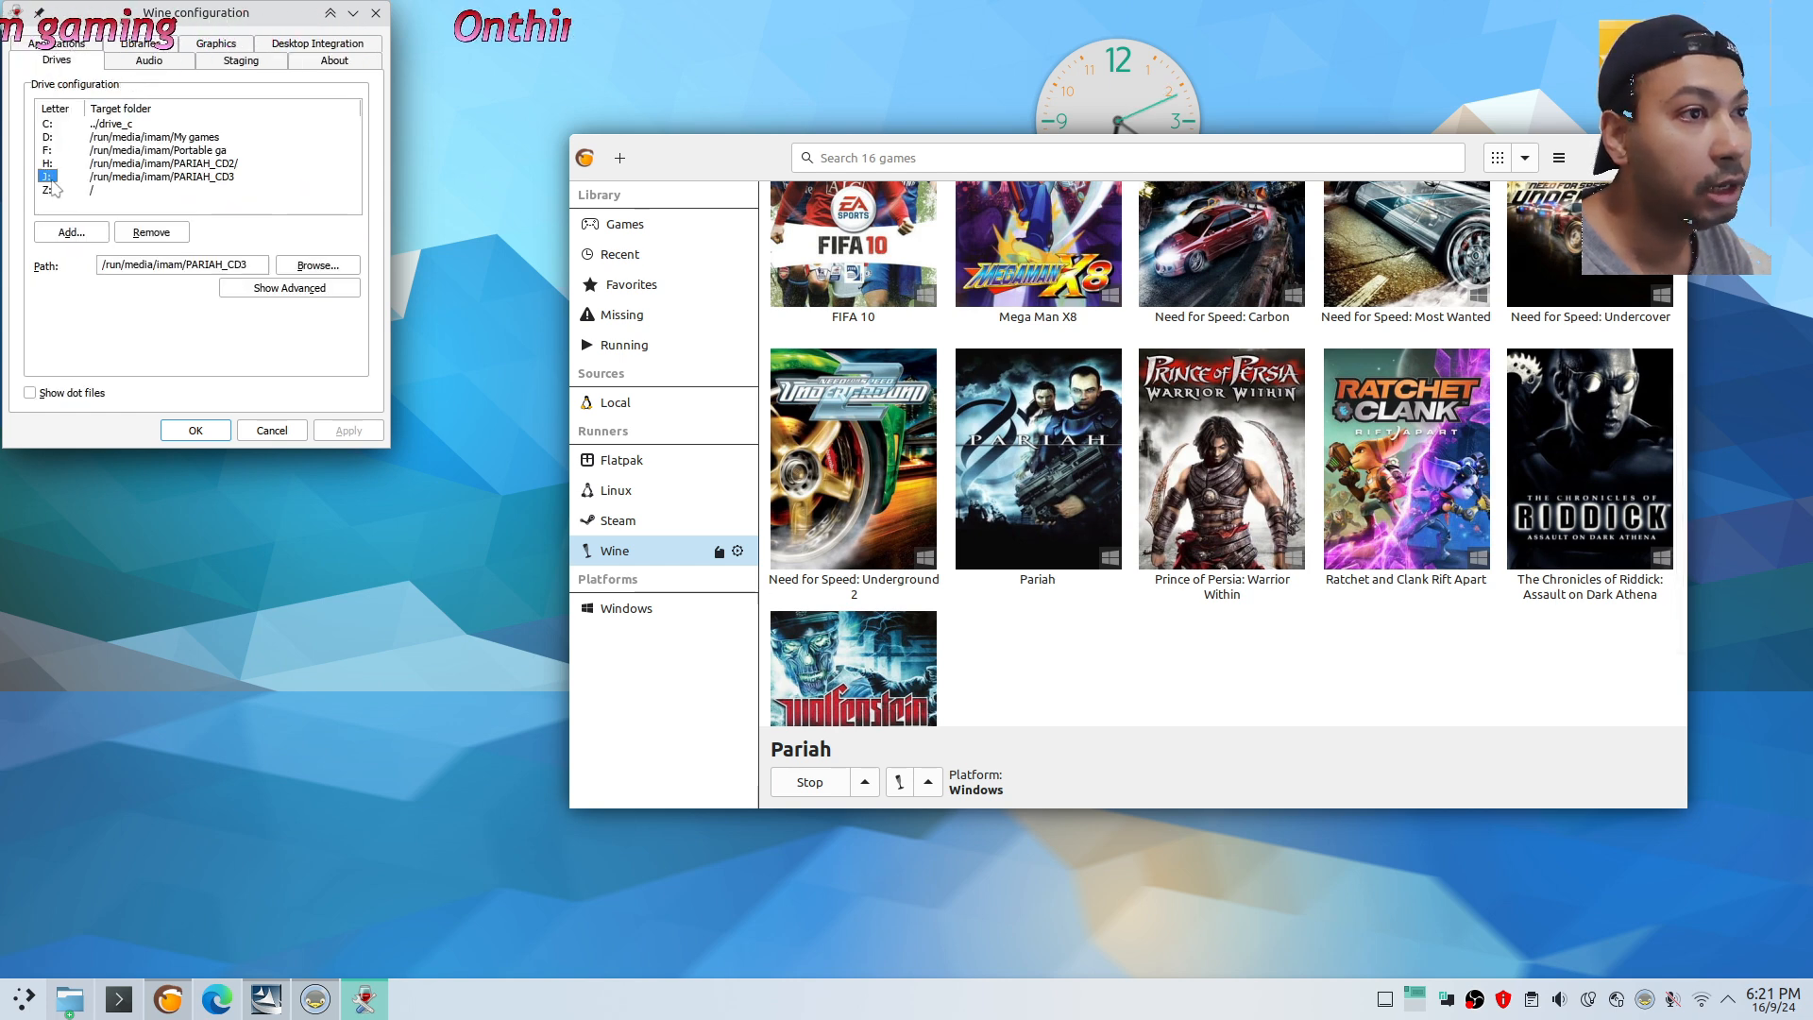
left_click(151, 231)
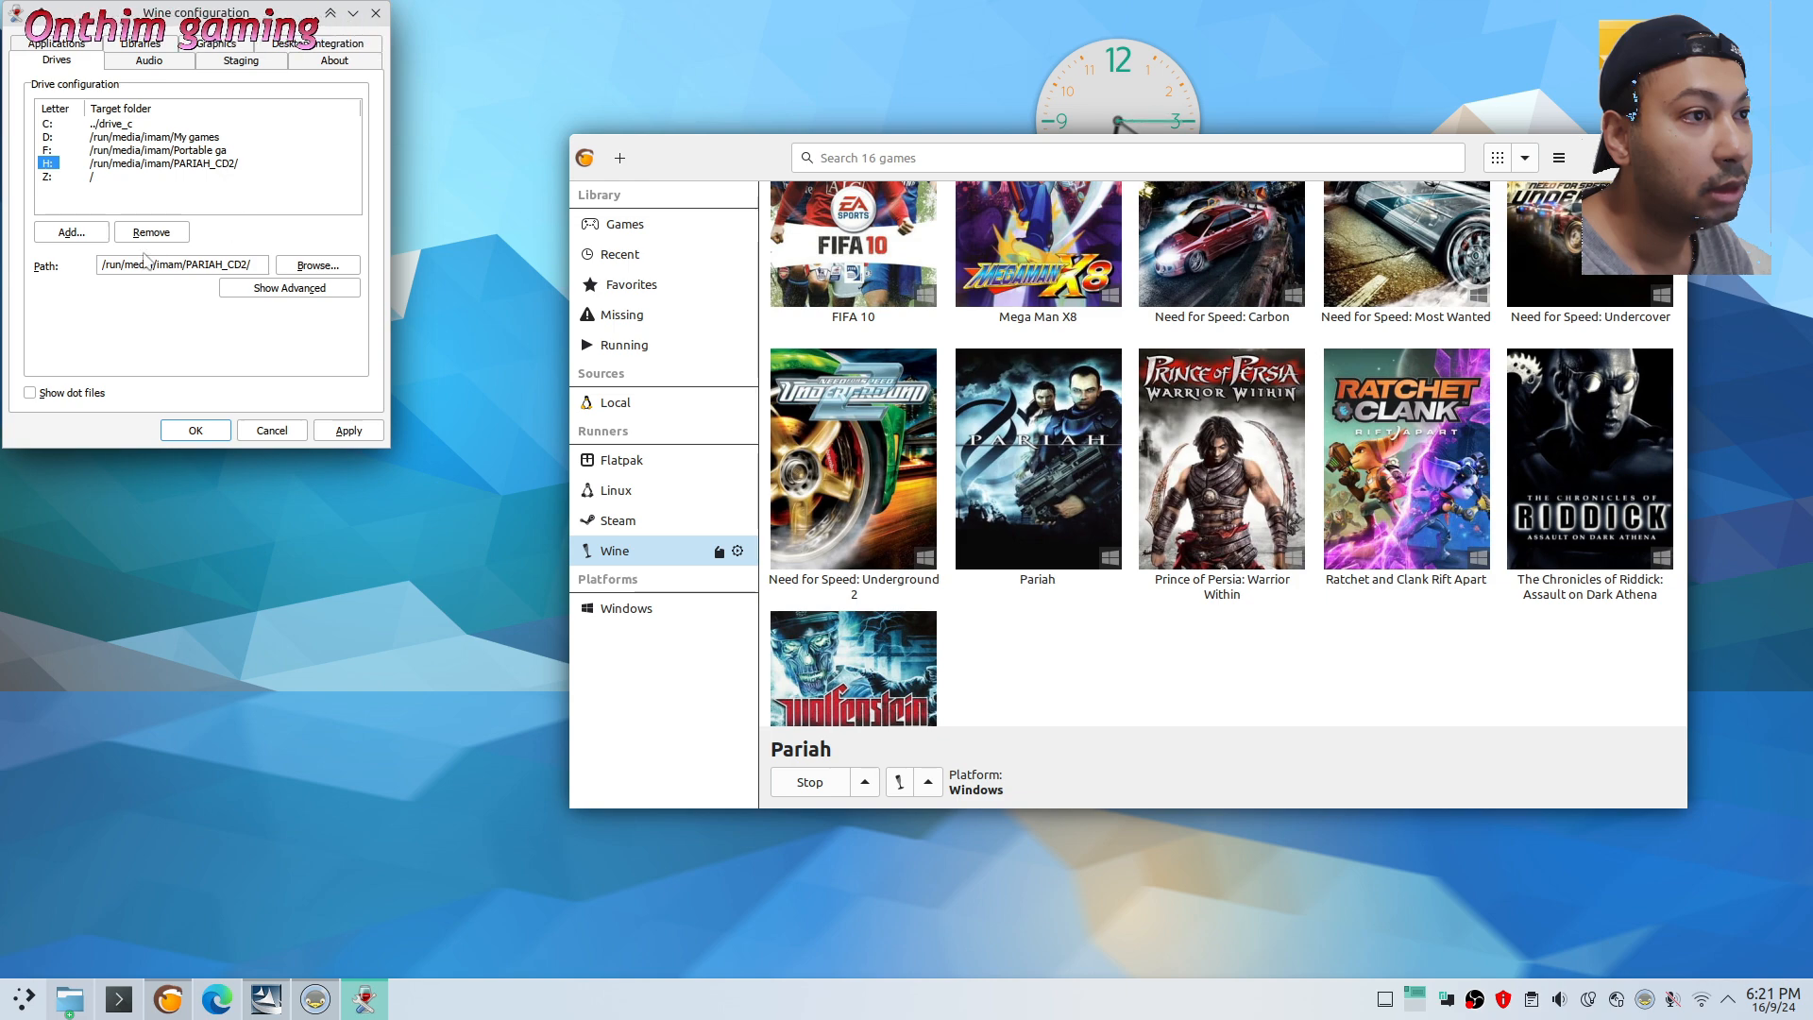
Replace the H: drive's path with the copied PARIAH_CD3 disc path, save the Wine configuration and continue the setup with CD 3
left_click_drag(215, 264, 271, 275)
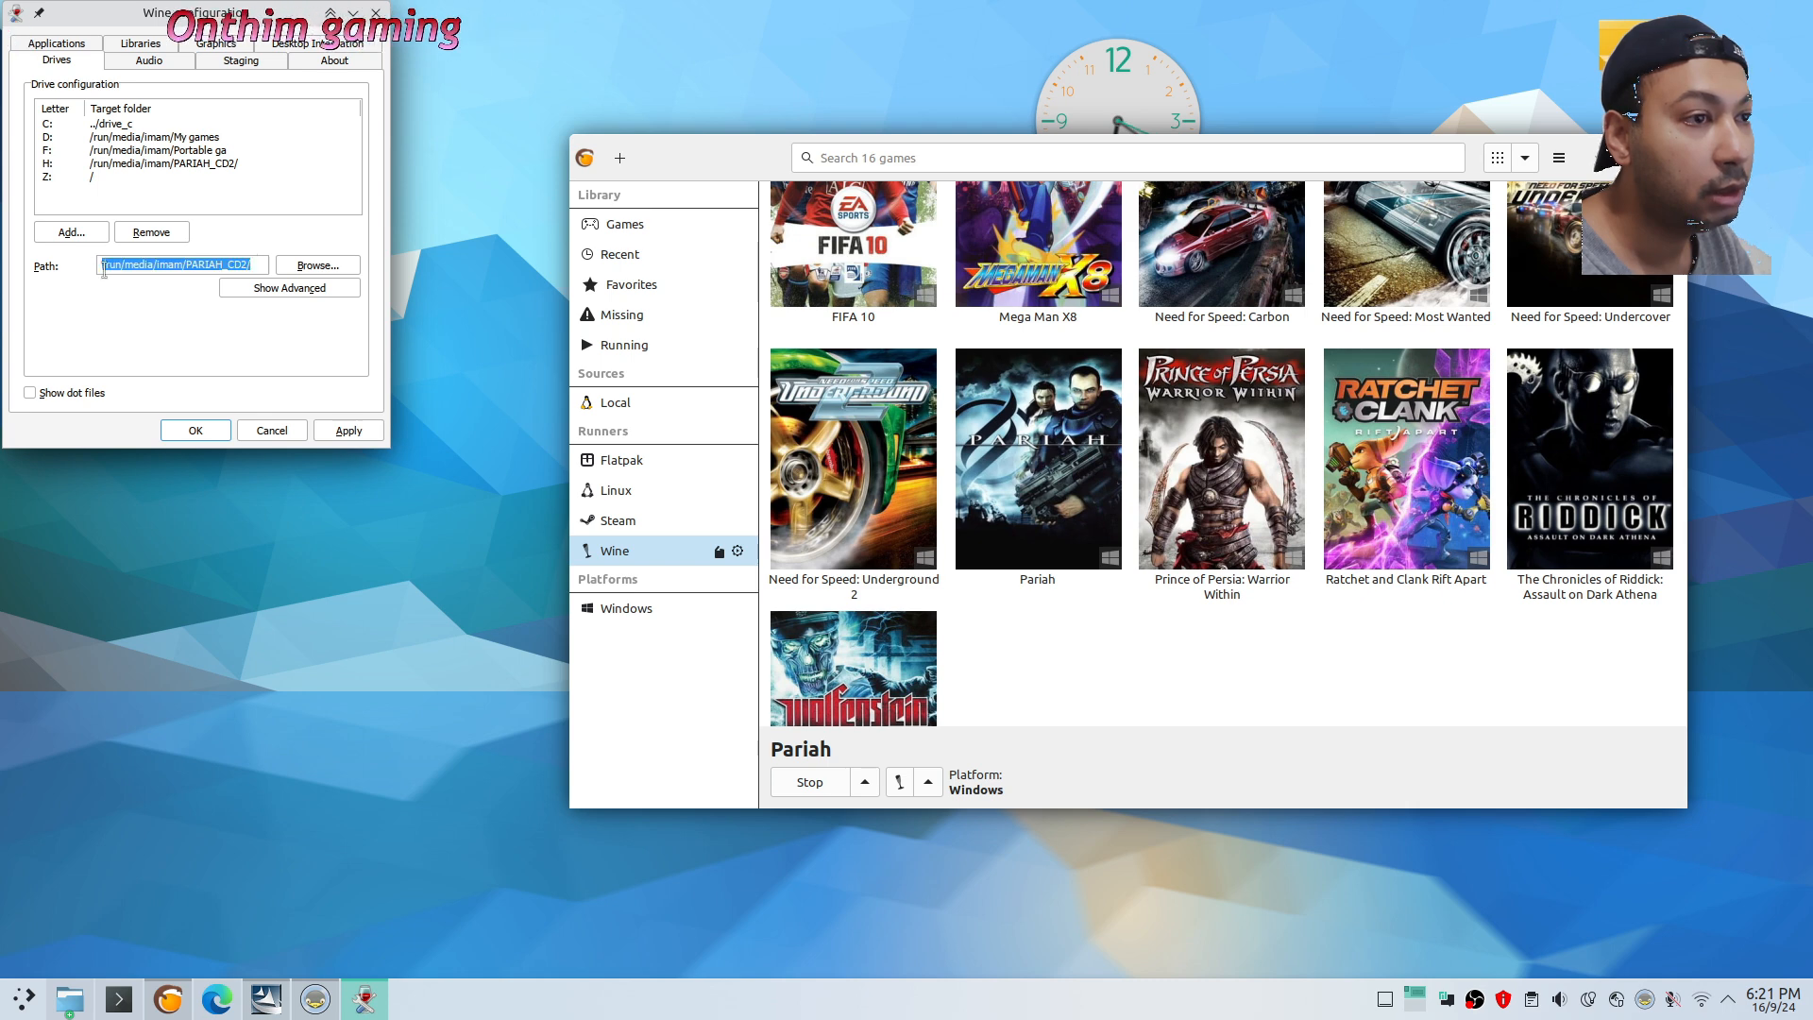
left_click(111, 1004)
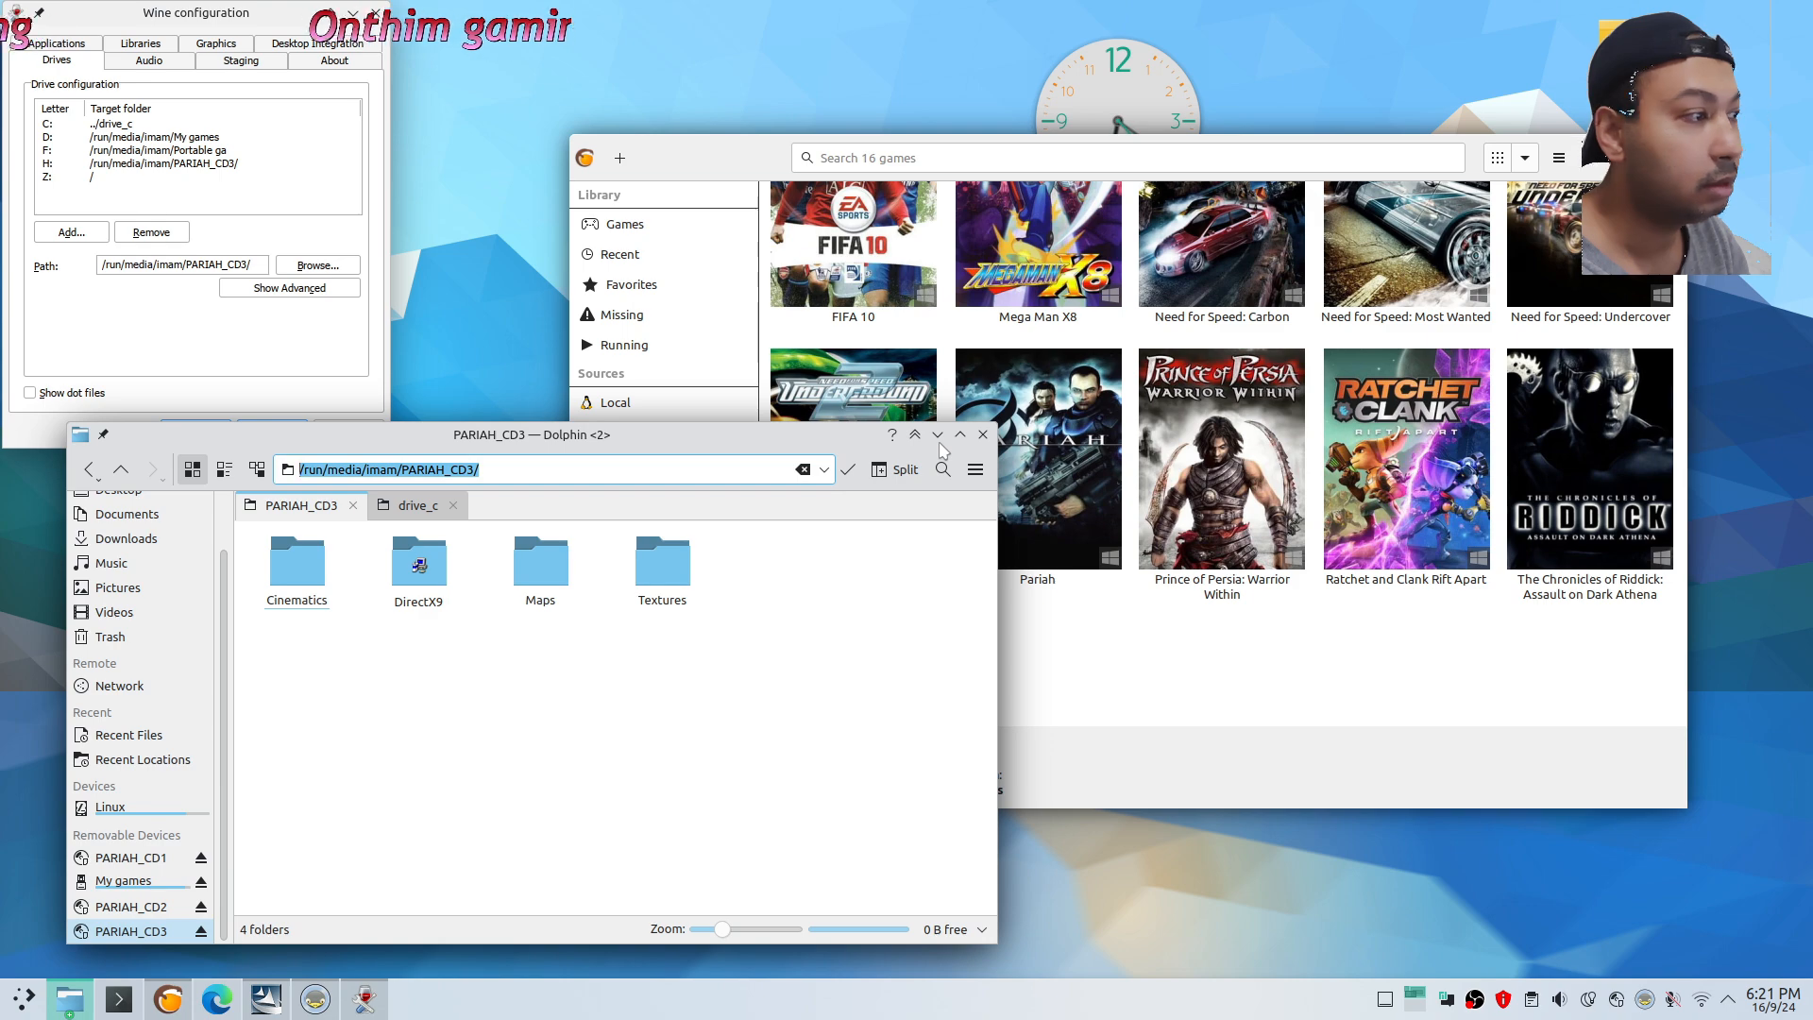
left_click(937, 435)
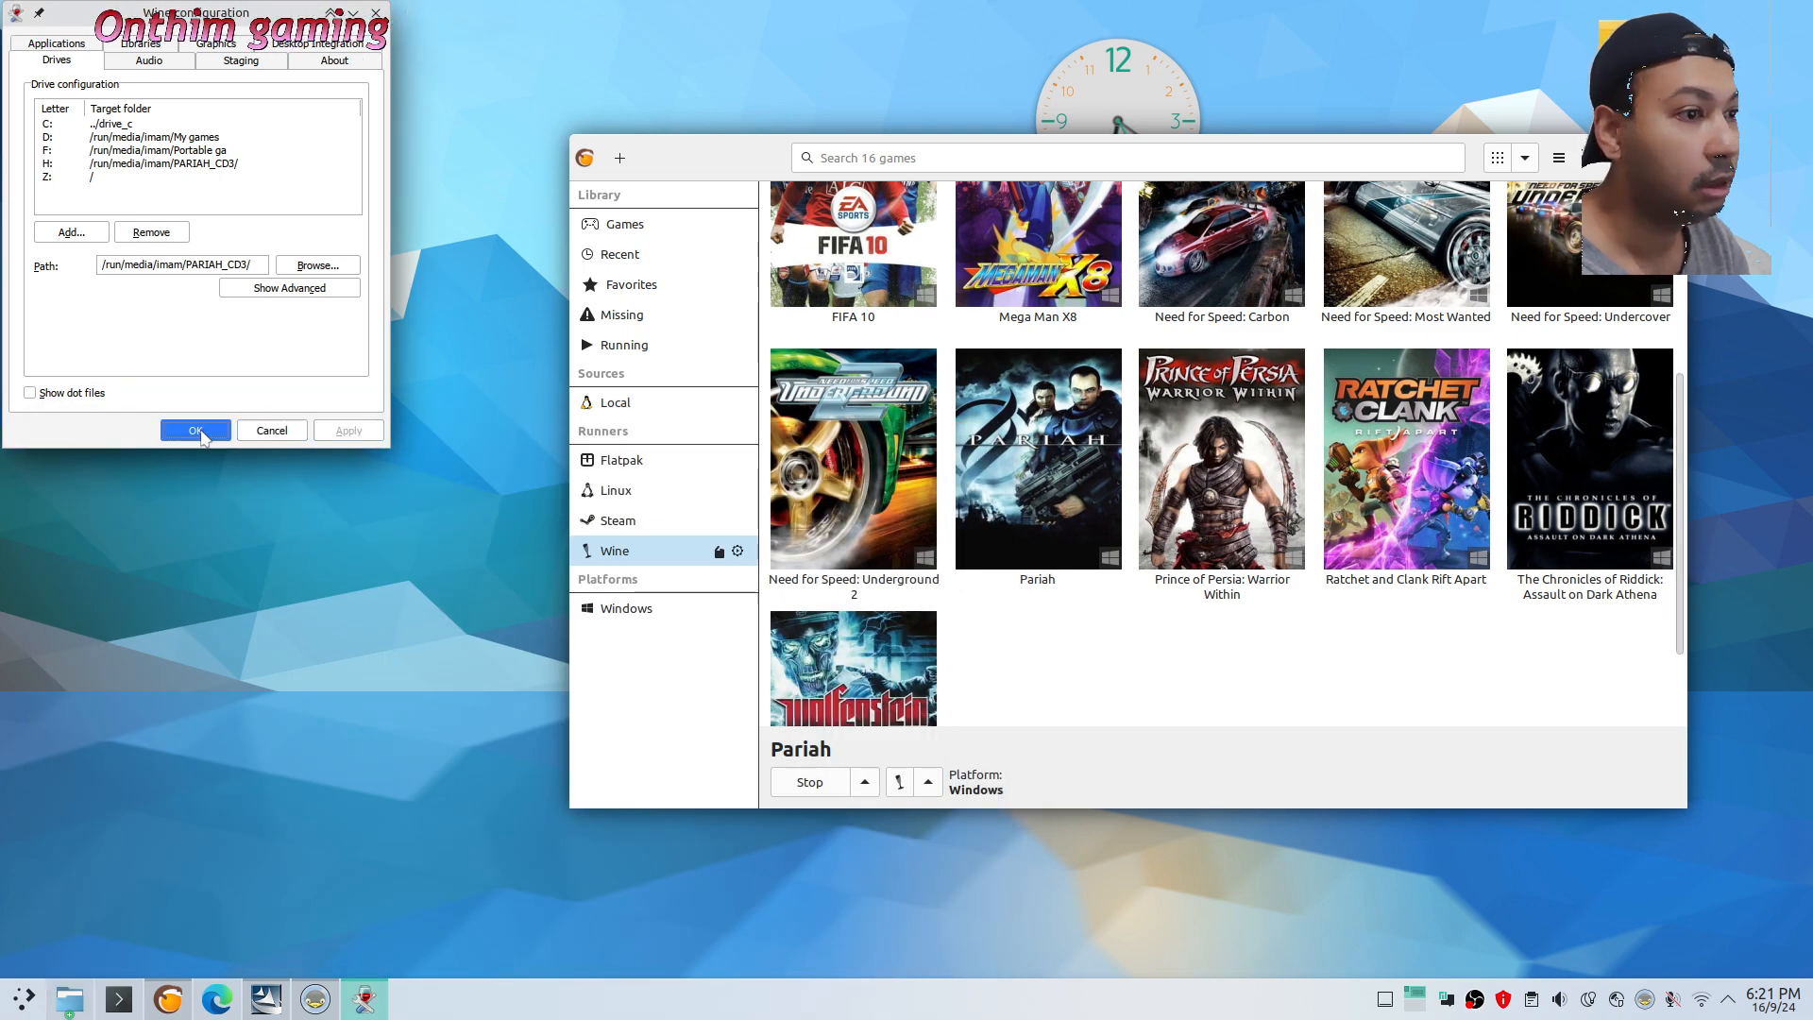
left_click(196, 431)
left_click(316, 999)
left_click(316, 1001)
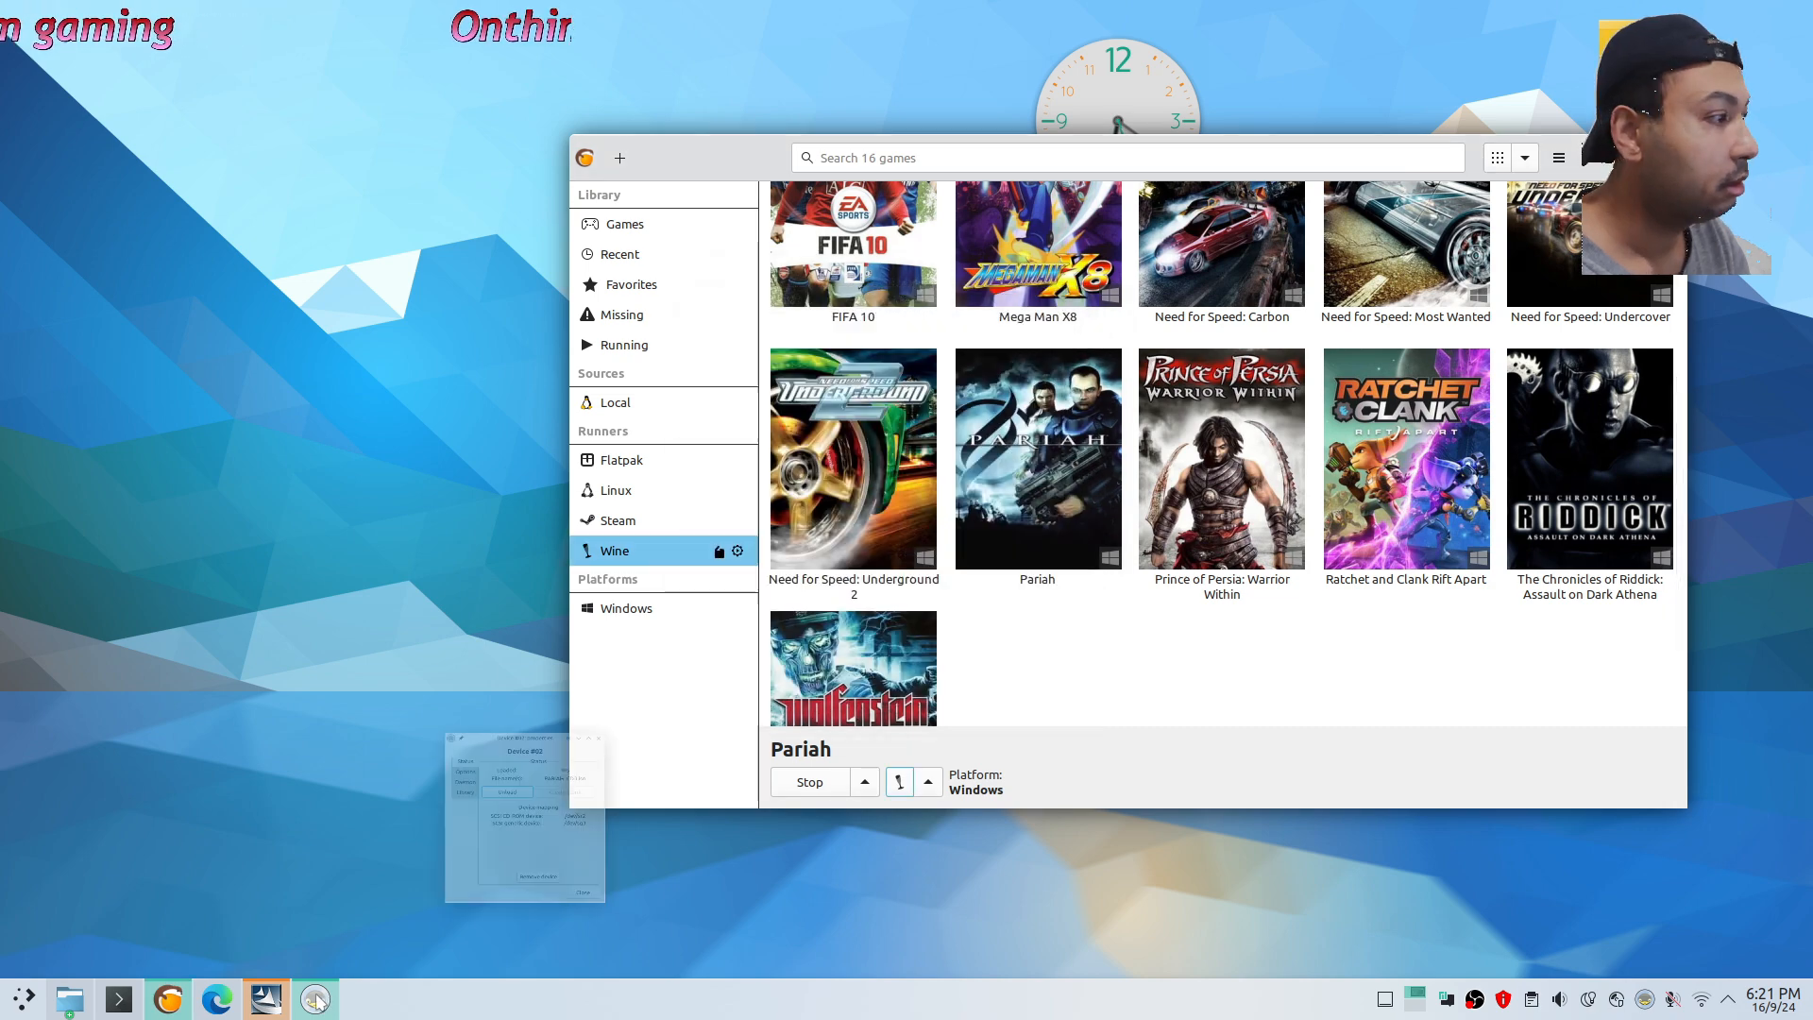
left_click(1038, 665)
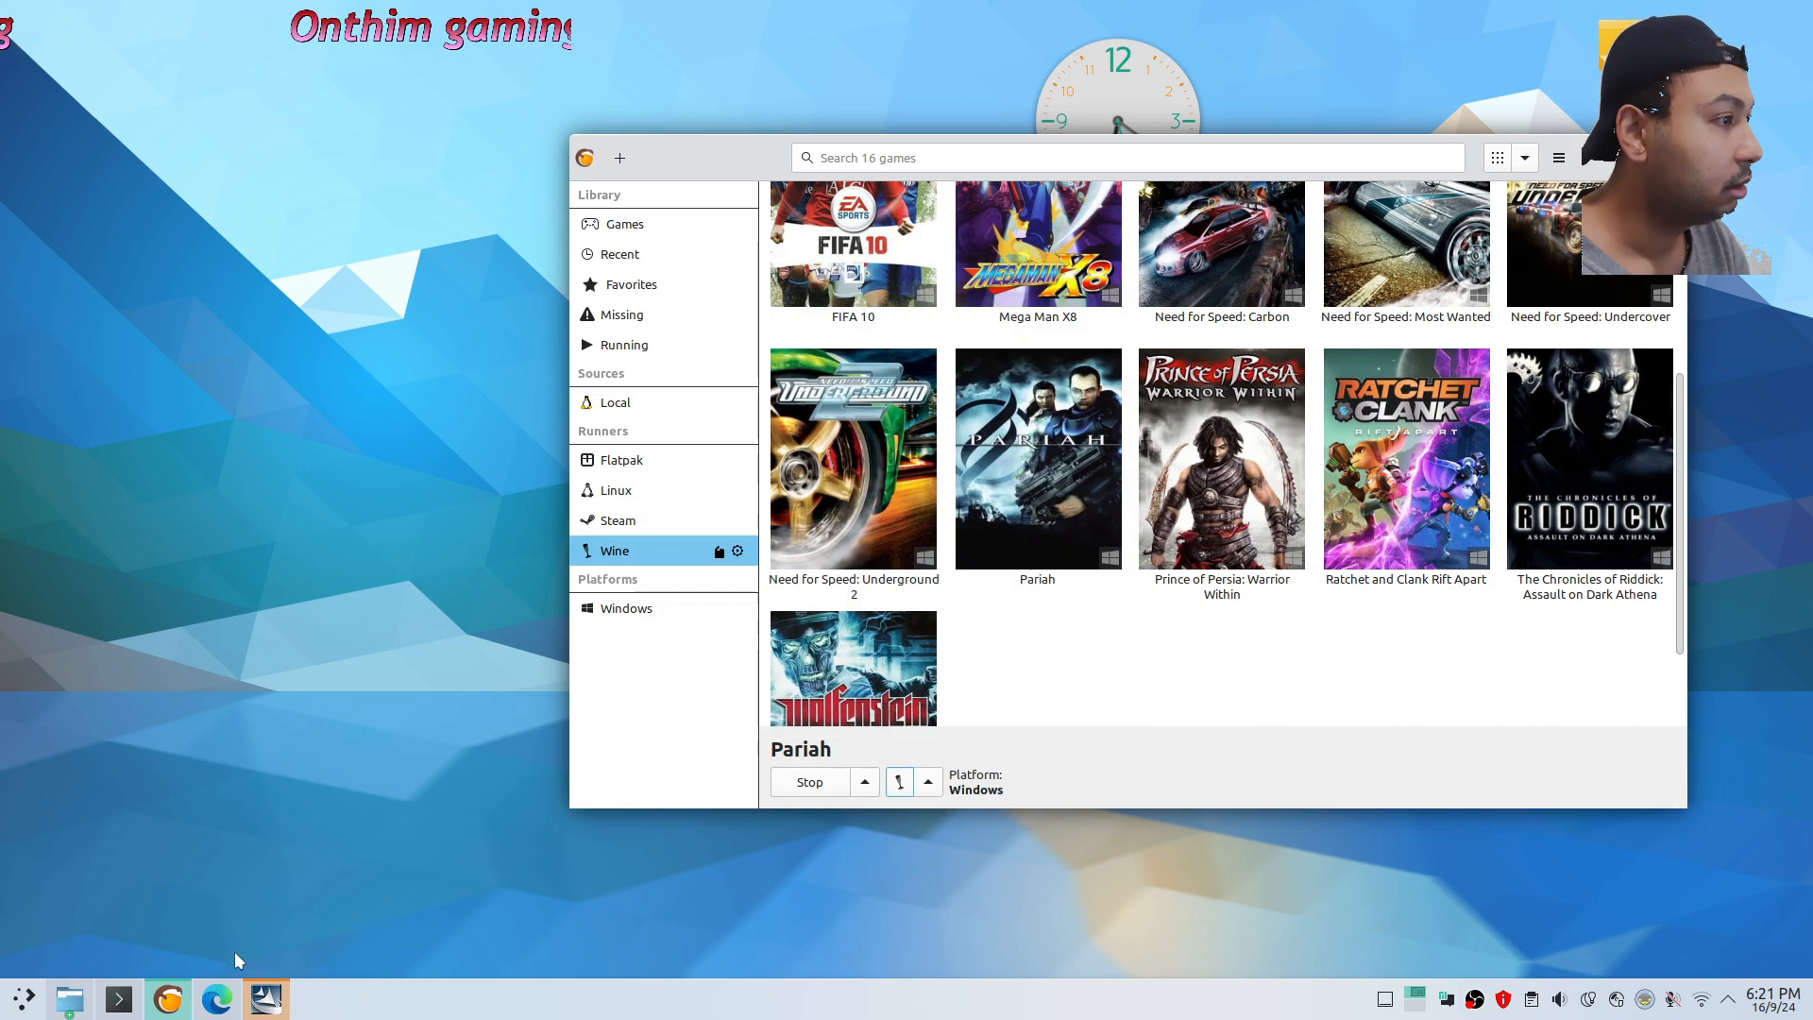
left_click(265, 999)
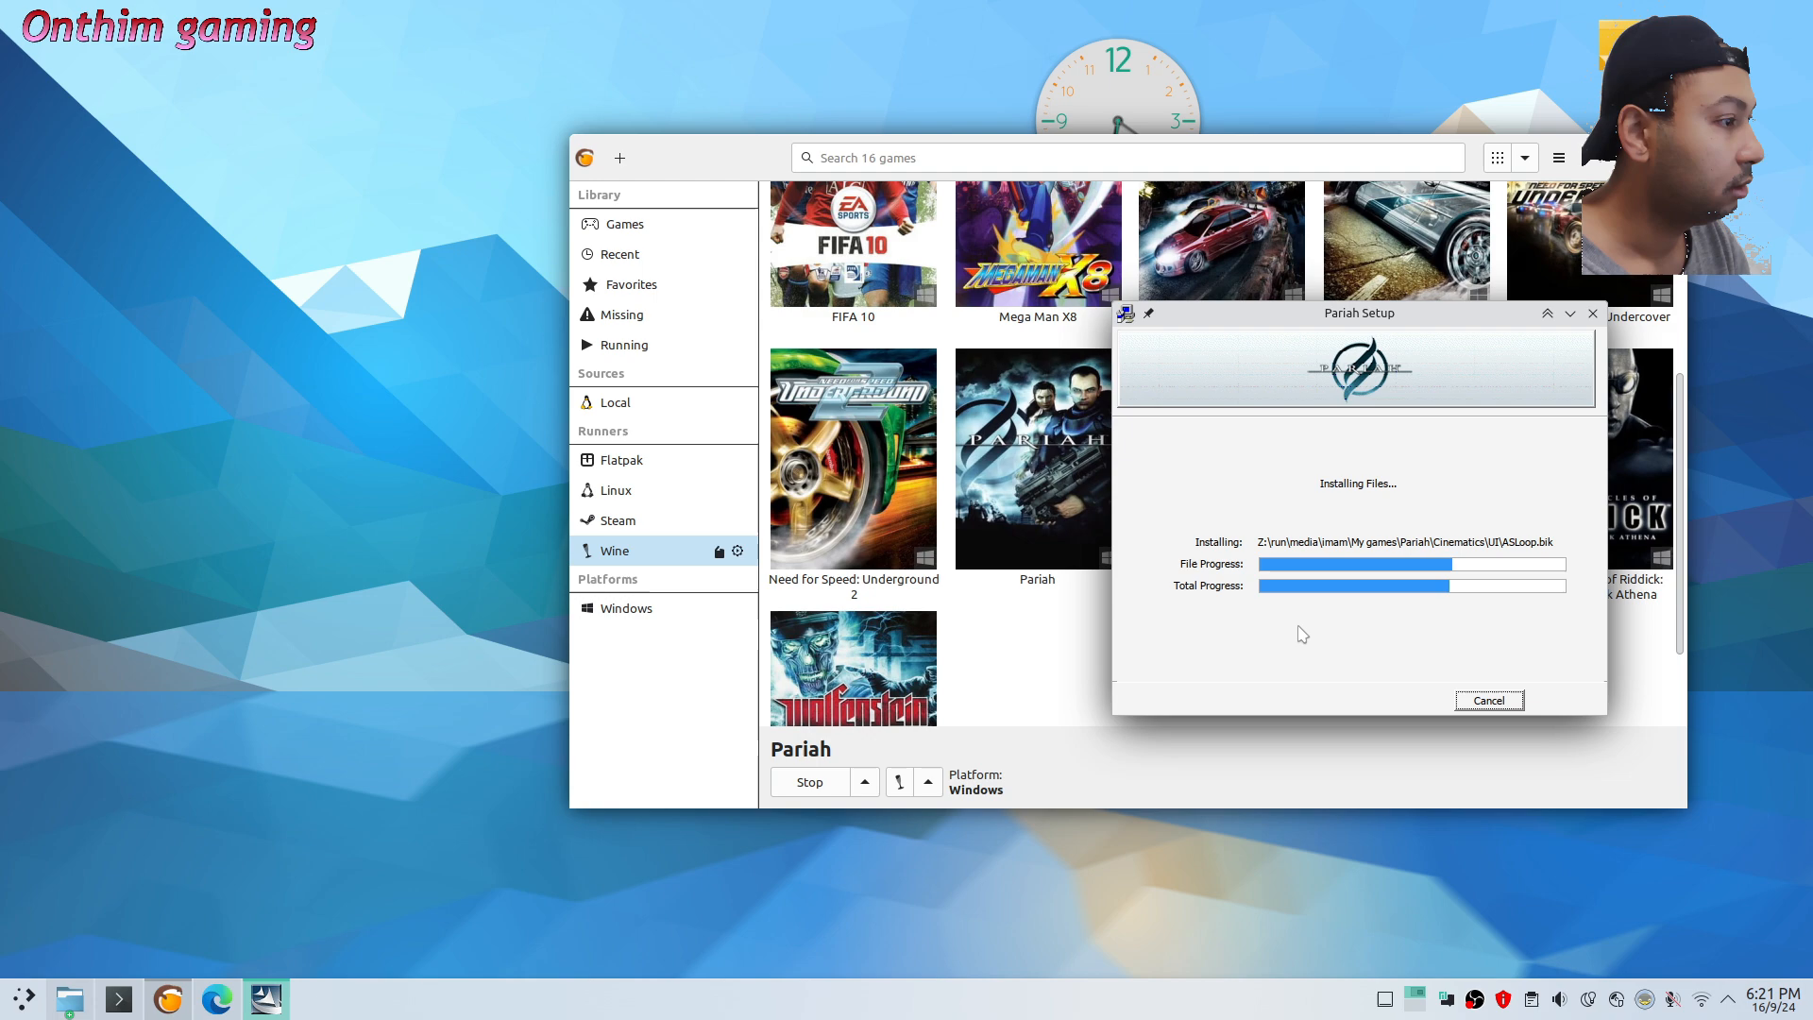
View the virtual device list and the About gcdemu information, and move the Pariah Setup window lower
left_click(1644, 999)
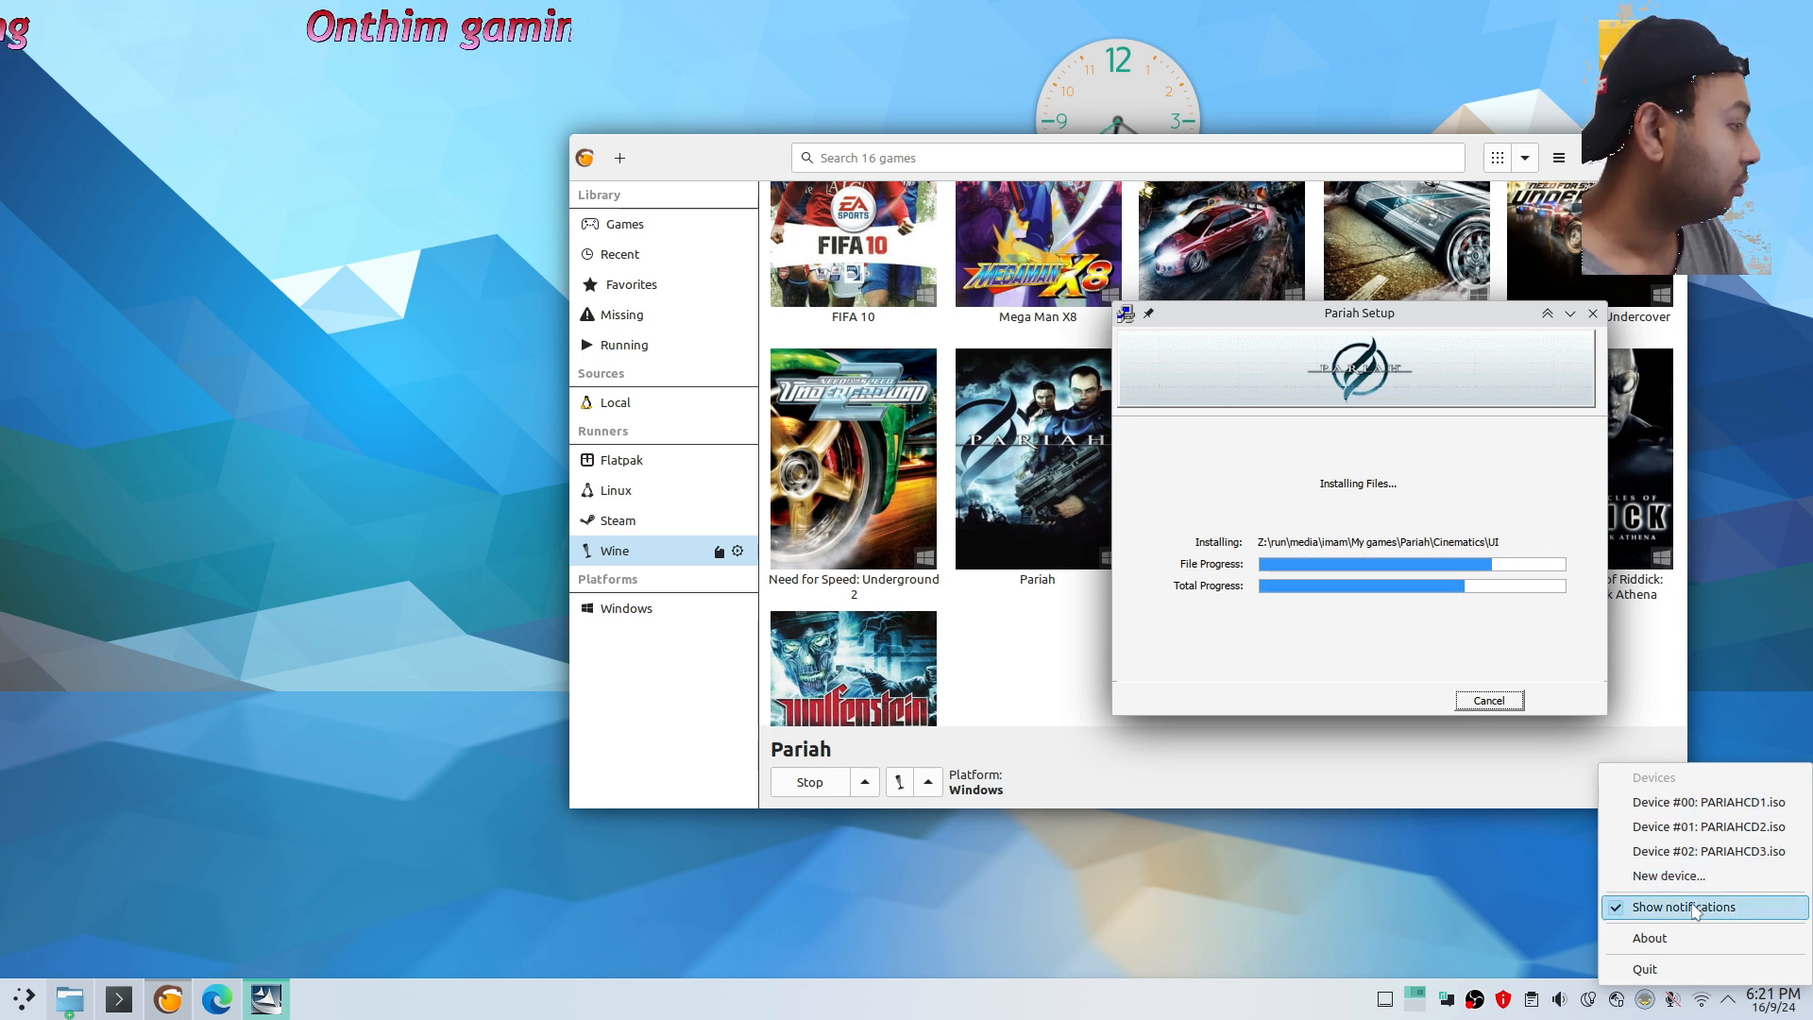
left_click(1667, 940)
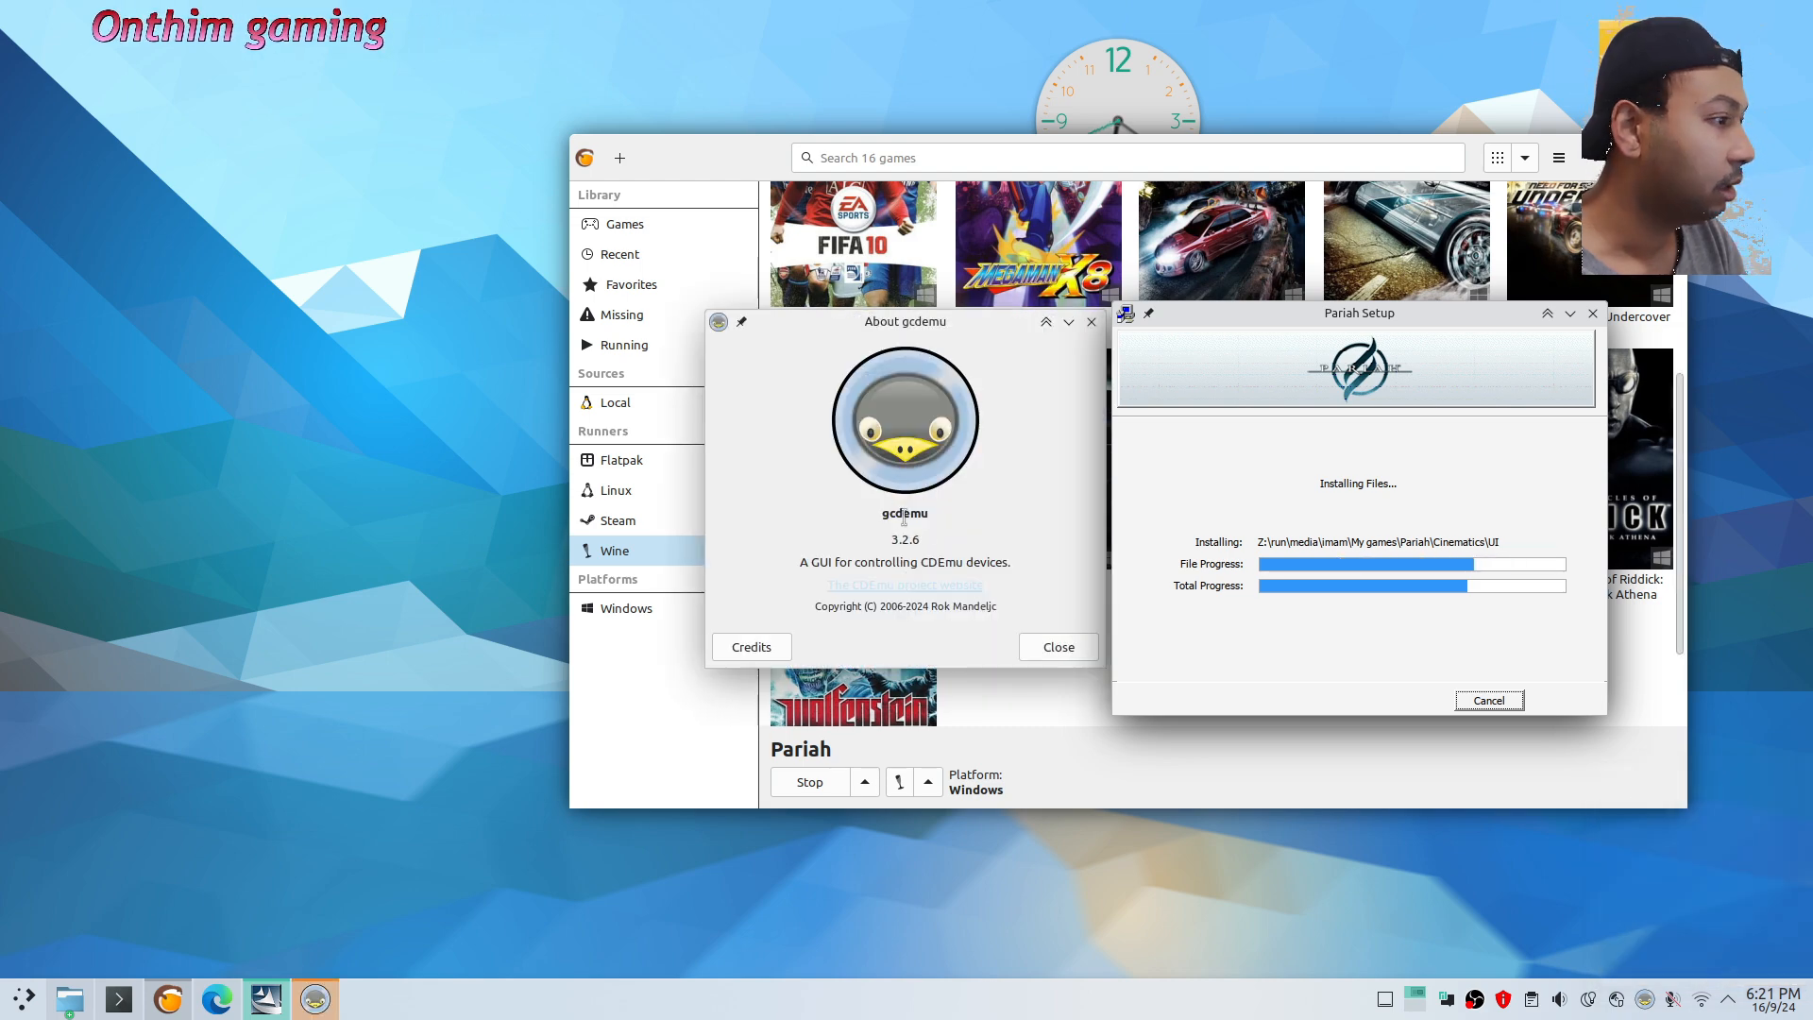
left_click(1057, 647)
left_click_drag(1288, 321, 1333, 469)
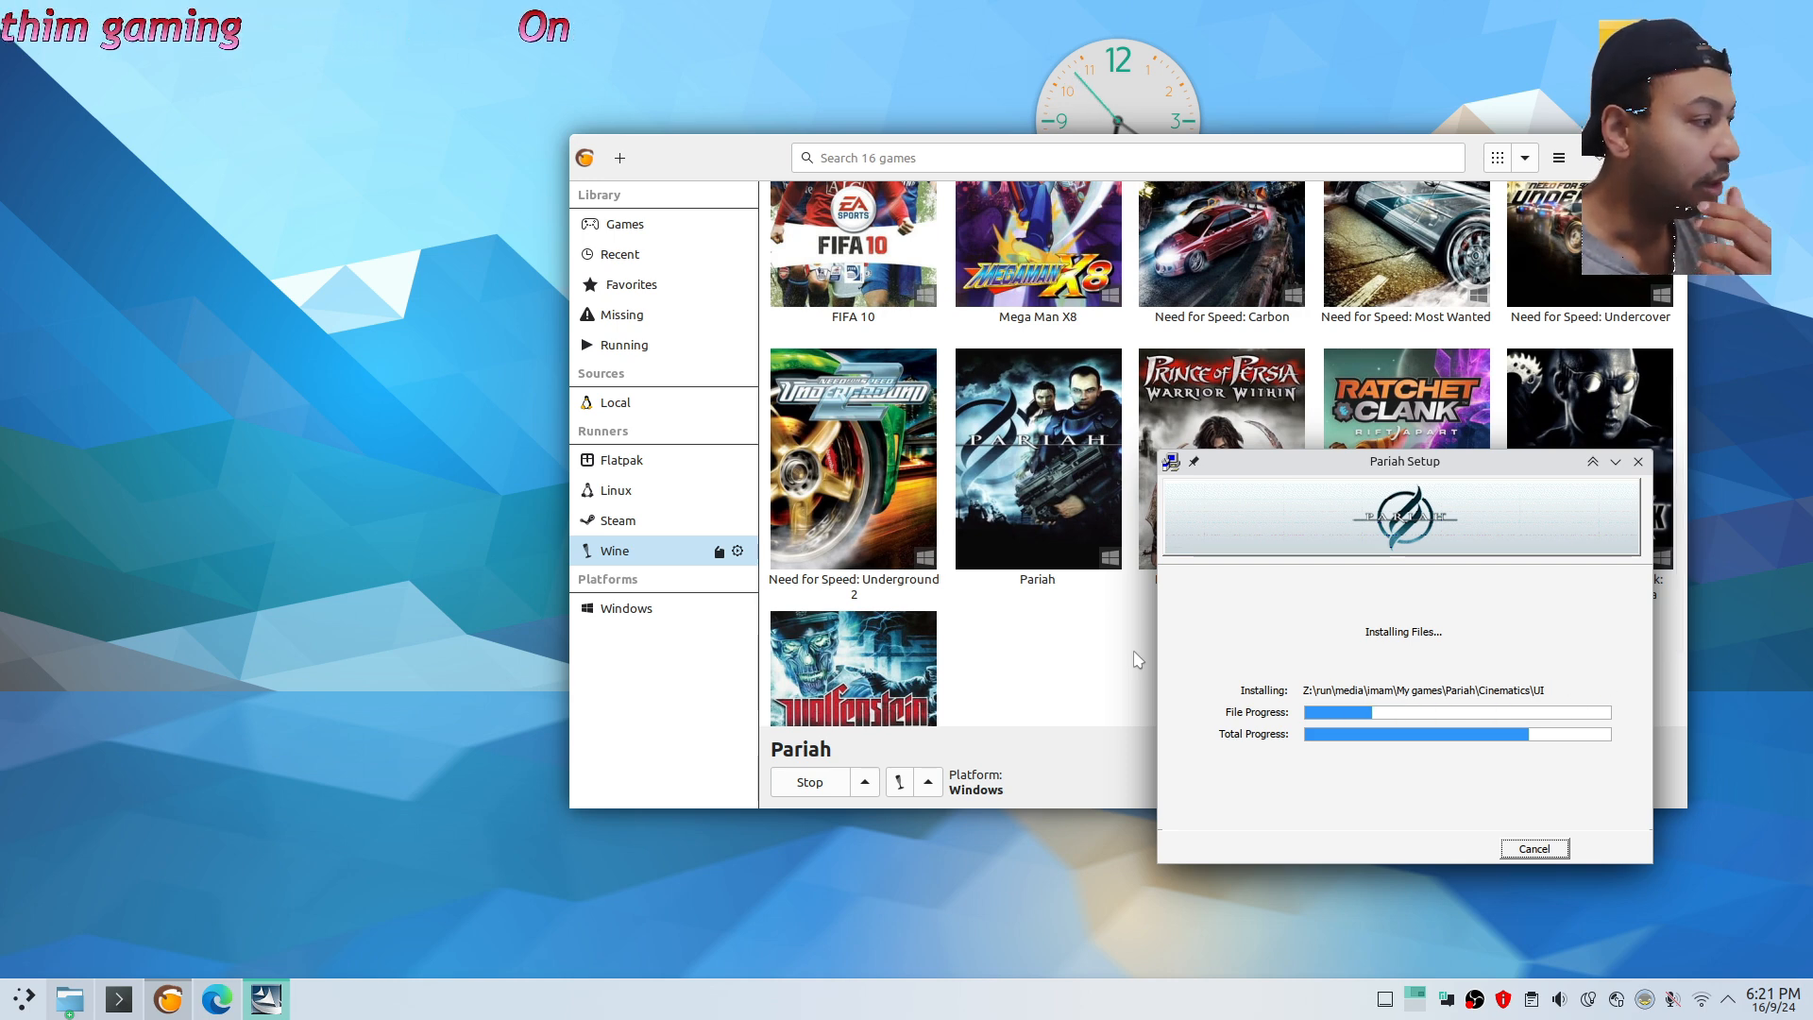
Reopen Pariah's Wine configuration, view the virtual device list and examine the H: drive's path in the drive mappings
left_click(902, 784)
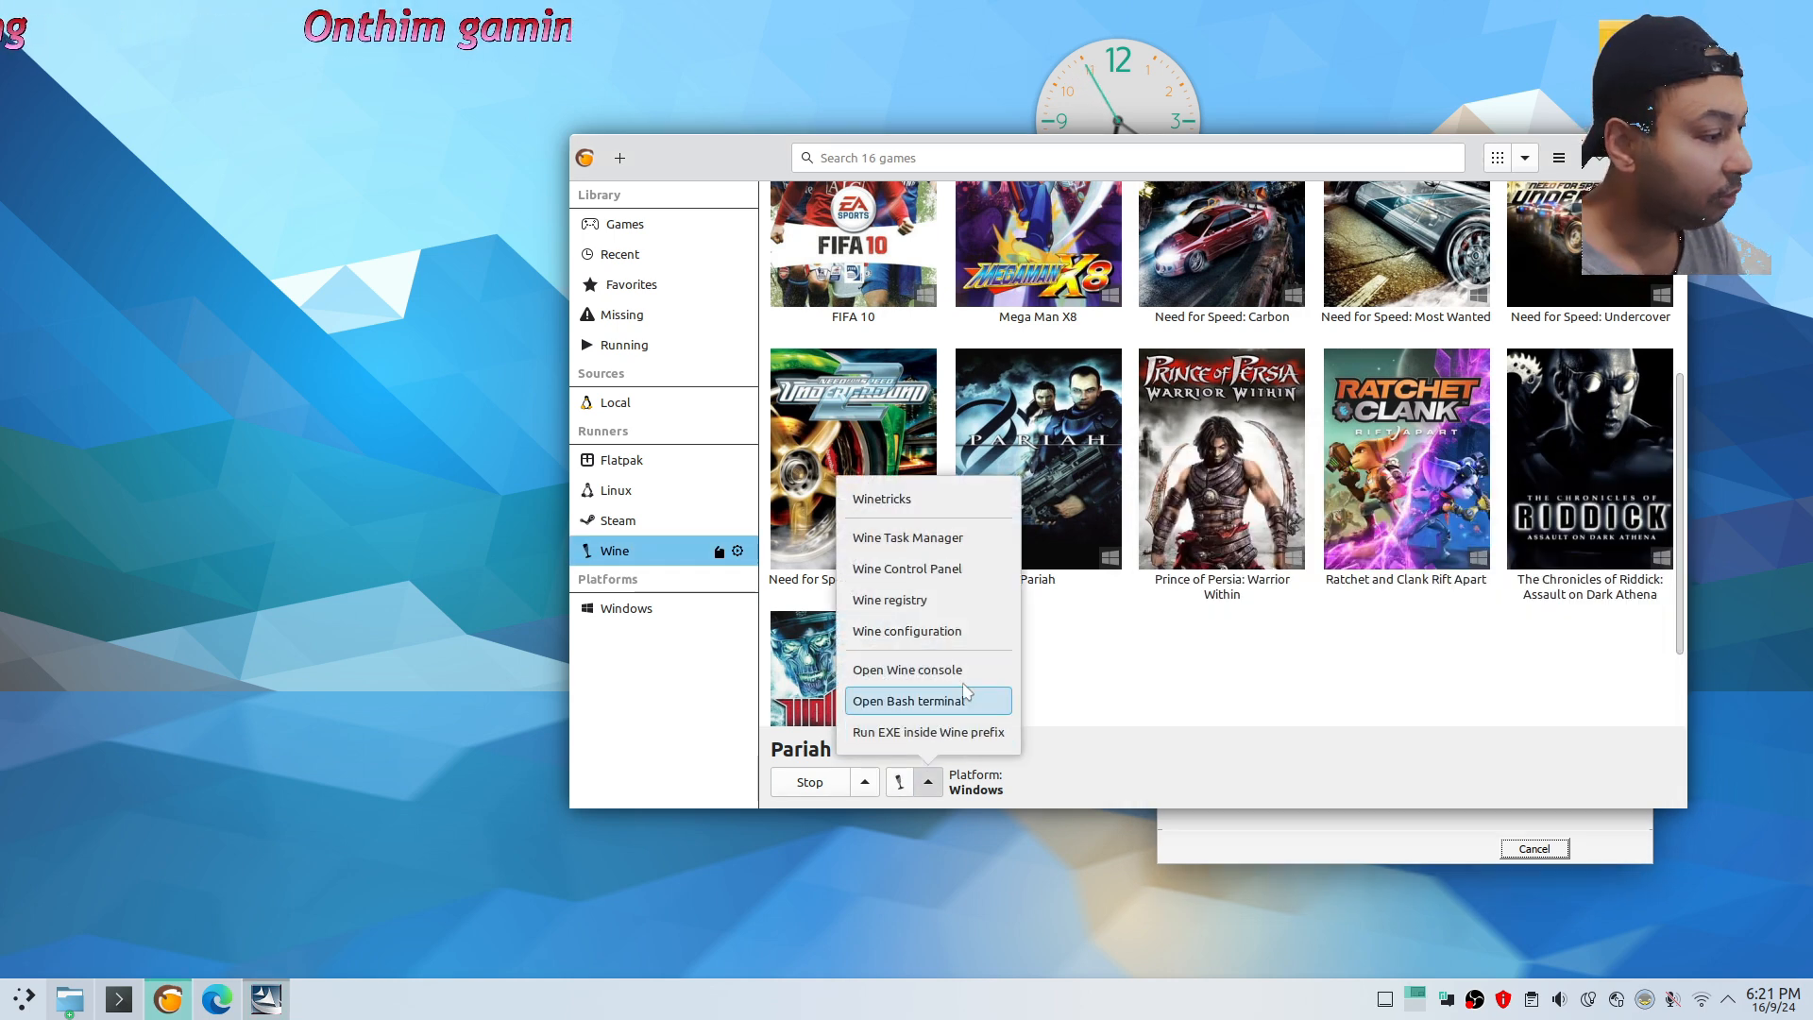
left_click(1332, 846)
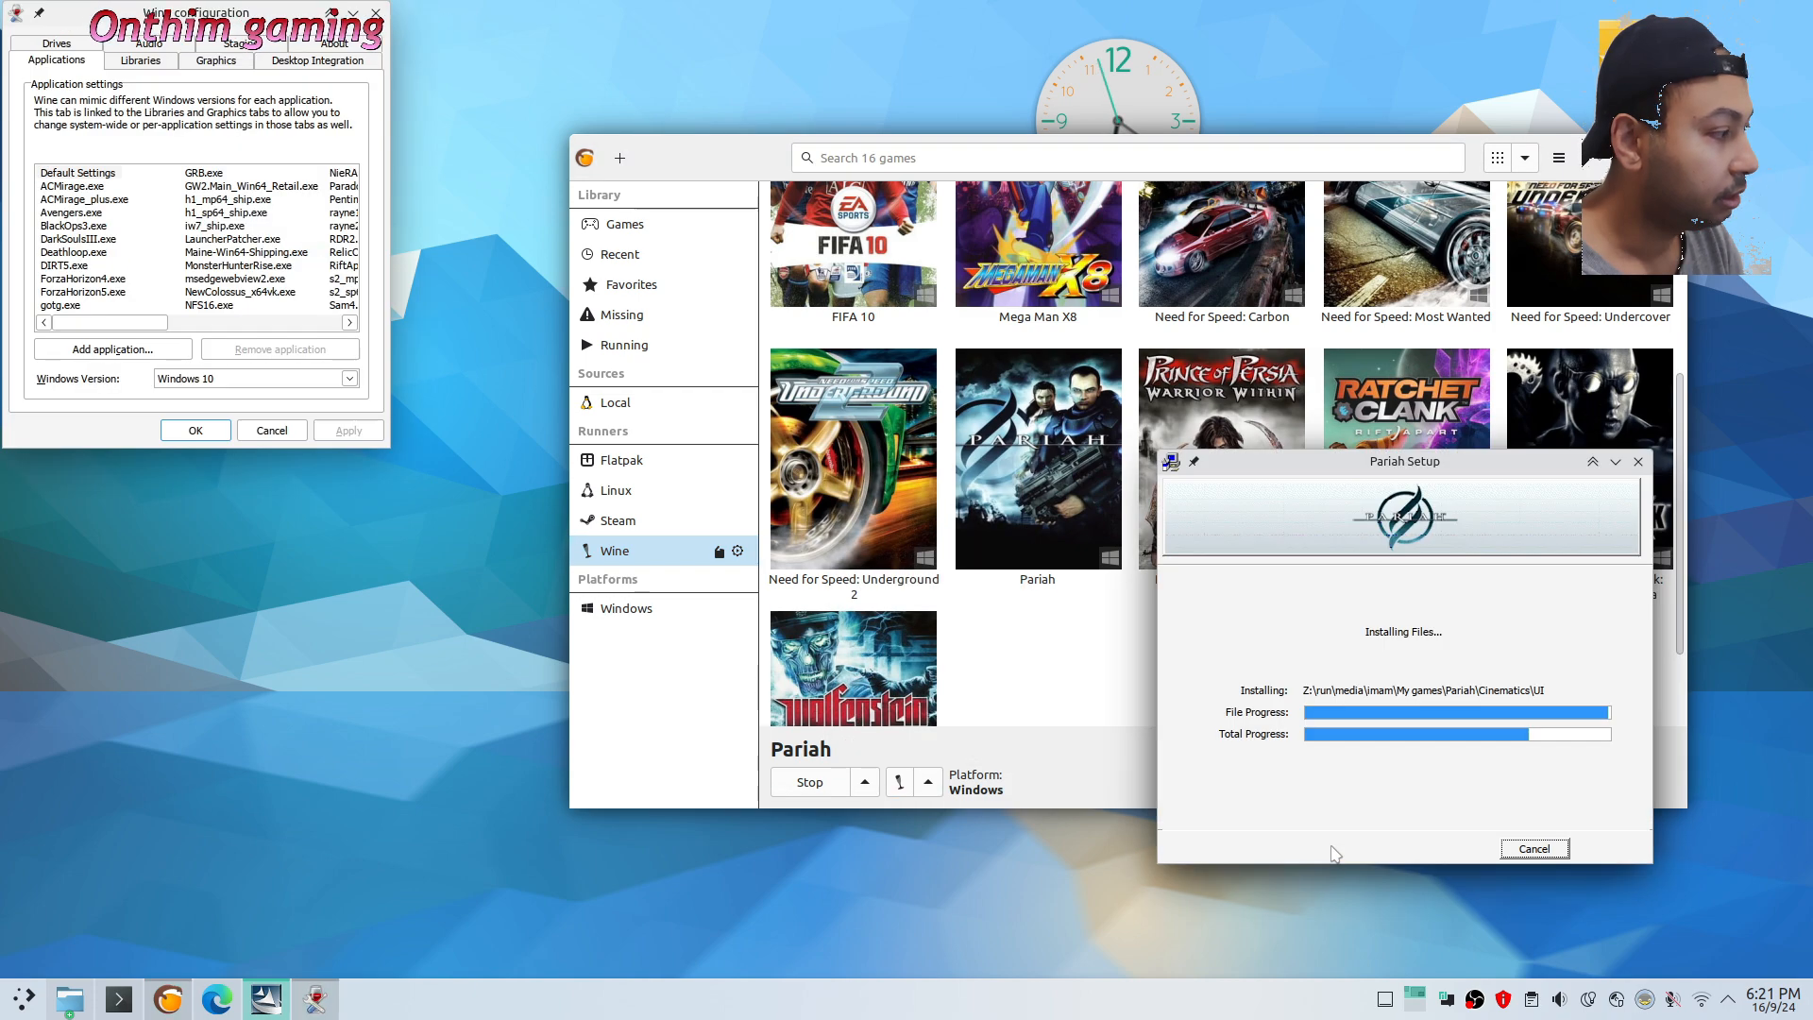
left_click(1645, 999)
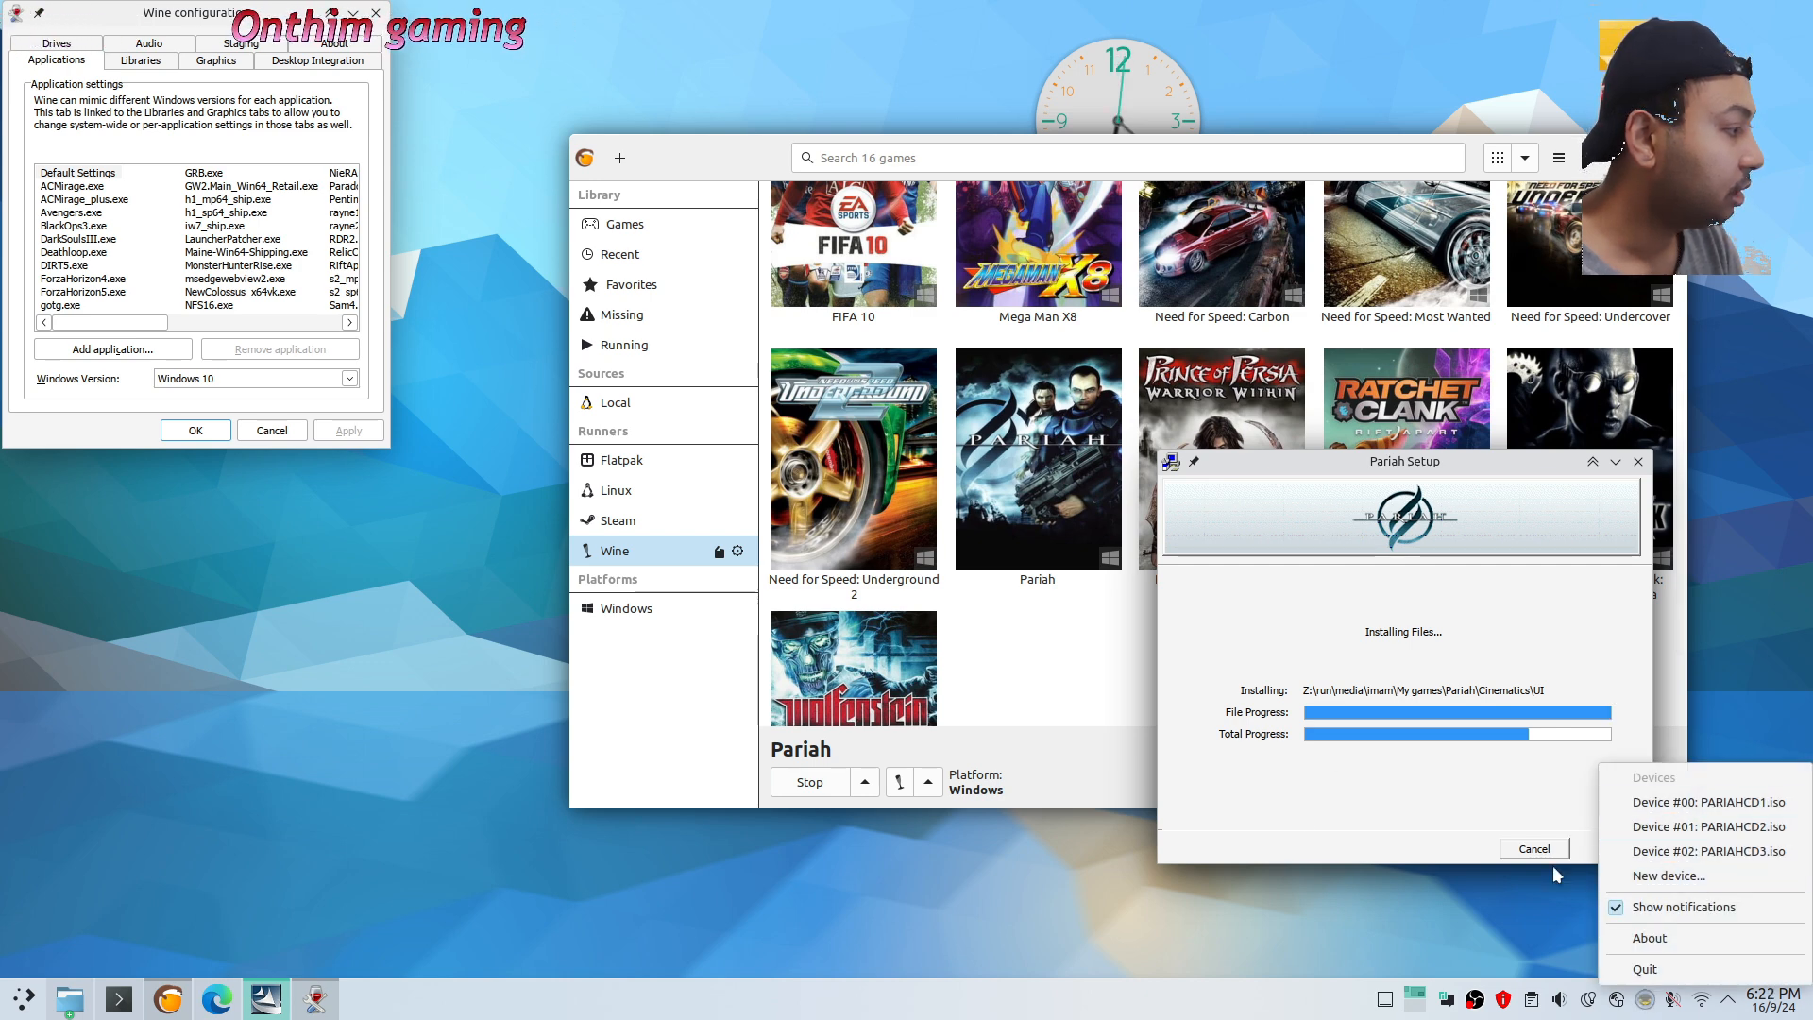
left_click(1308, 782)
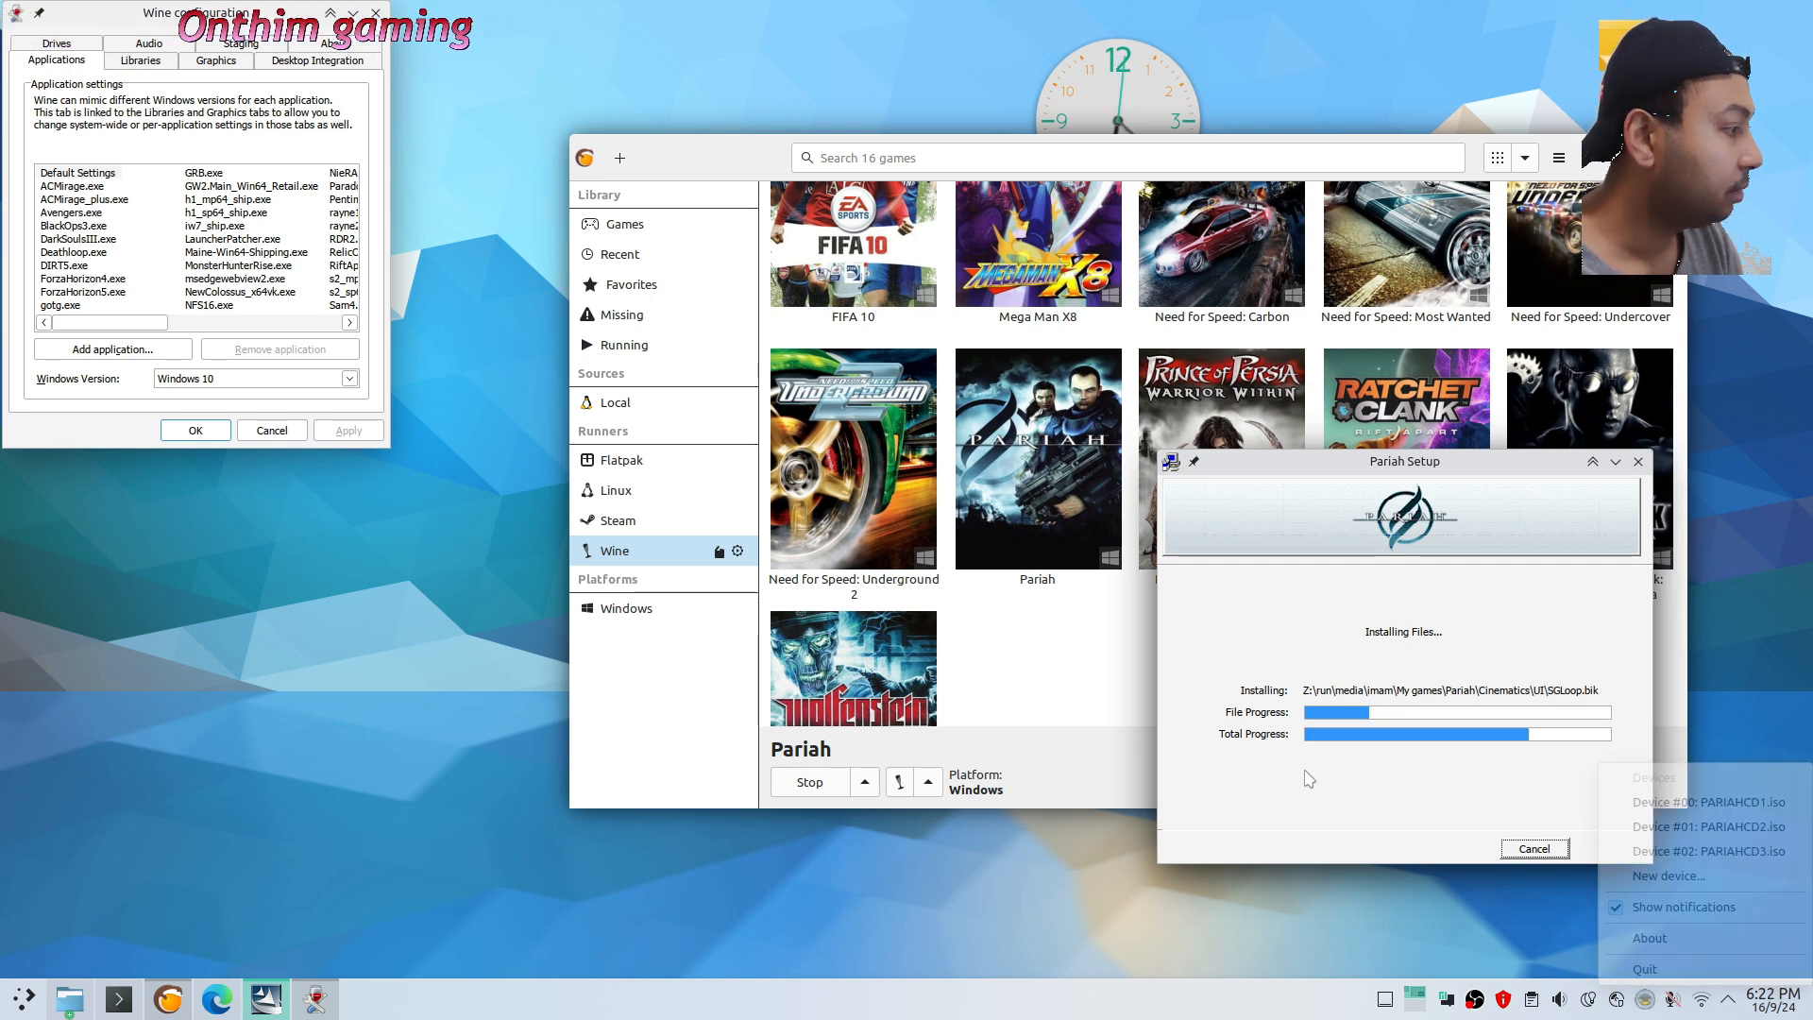
left_click(57, 43)
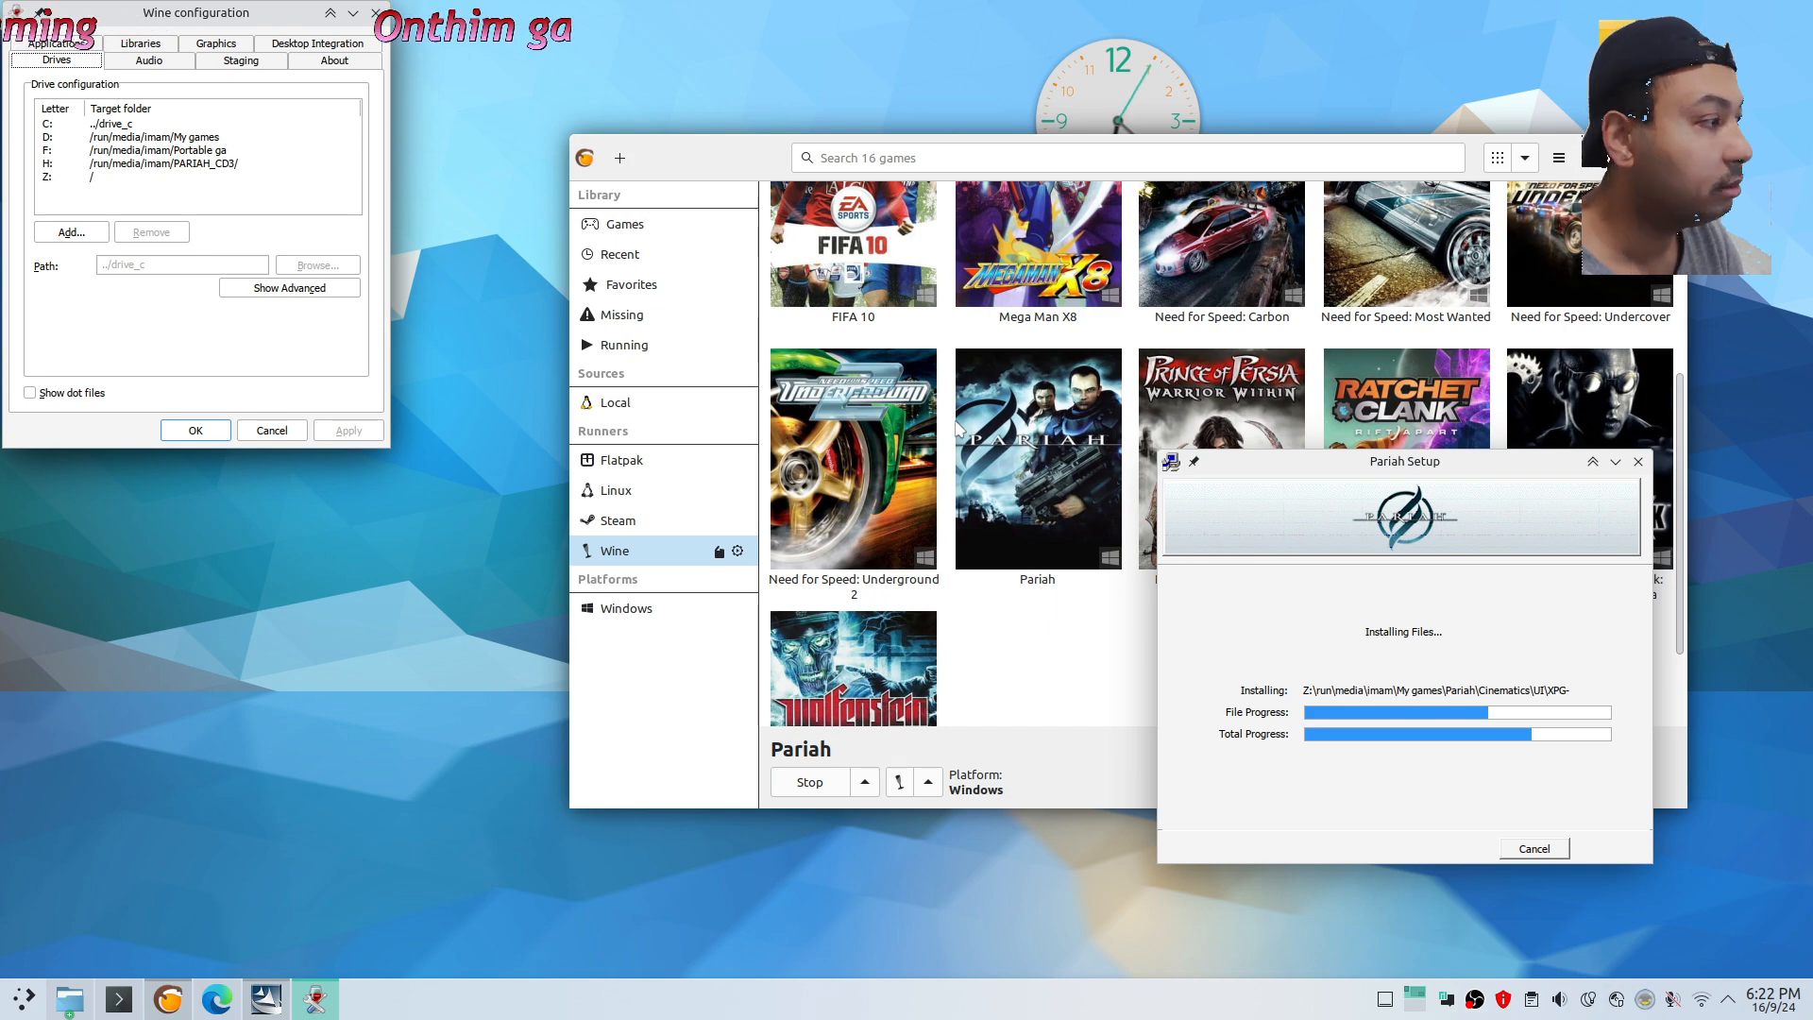
left_click(45, 163)
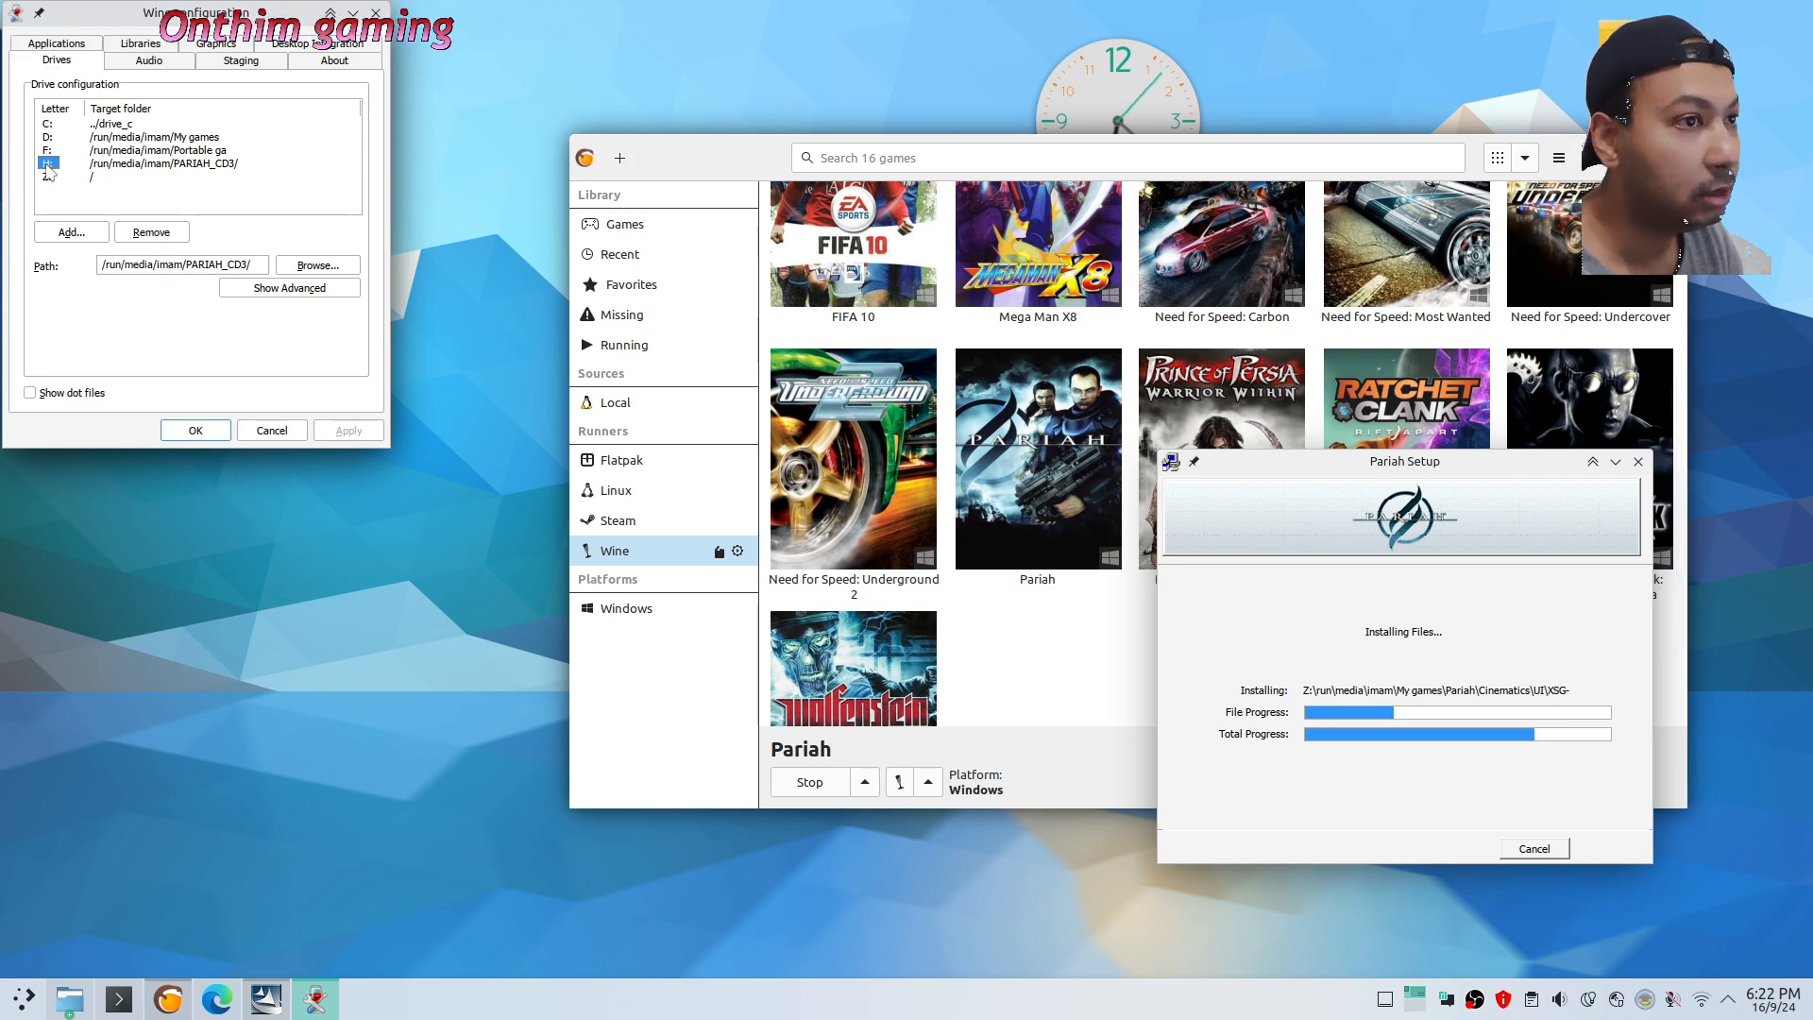
left_click_drag(250, 264, 107, 262)
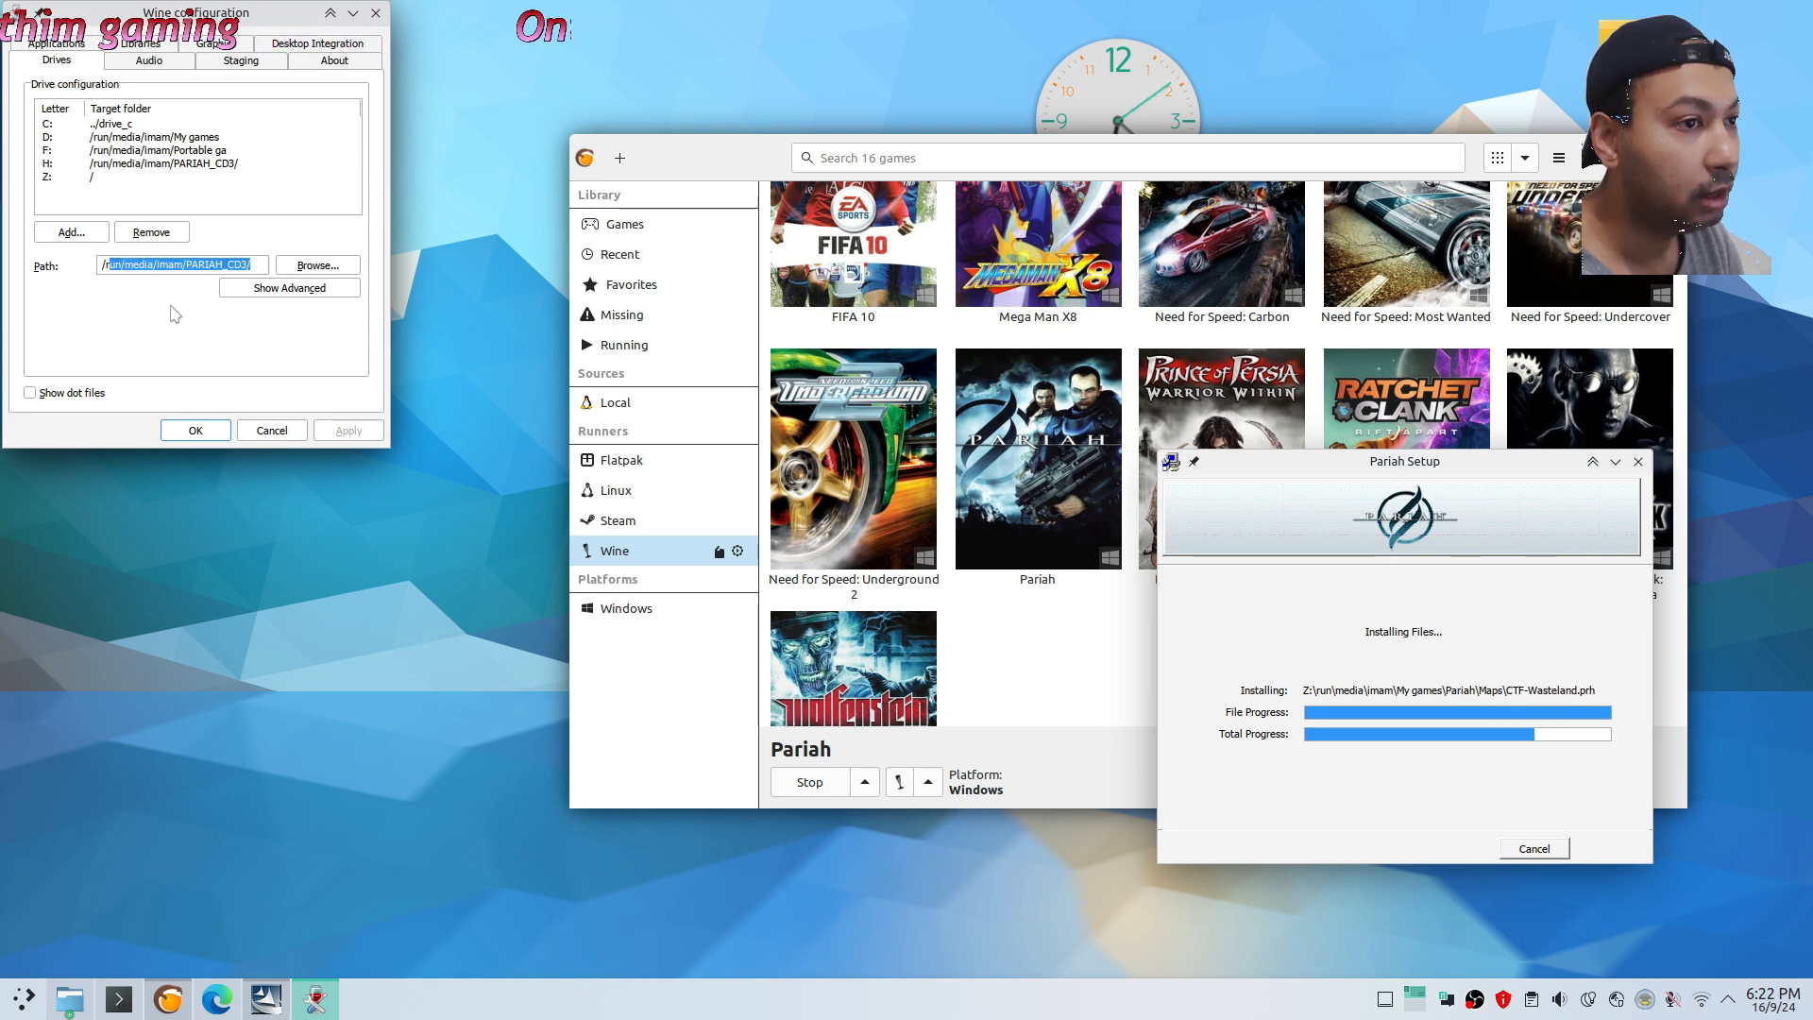
Examine the PARIAH_CD3 disc's folder and its path in Dolphin, and minimize the file manager
left_click(83, 1007)
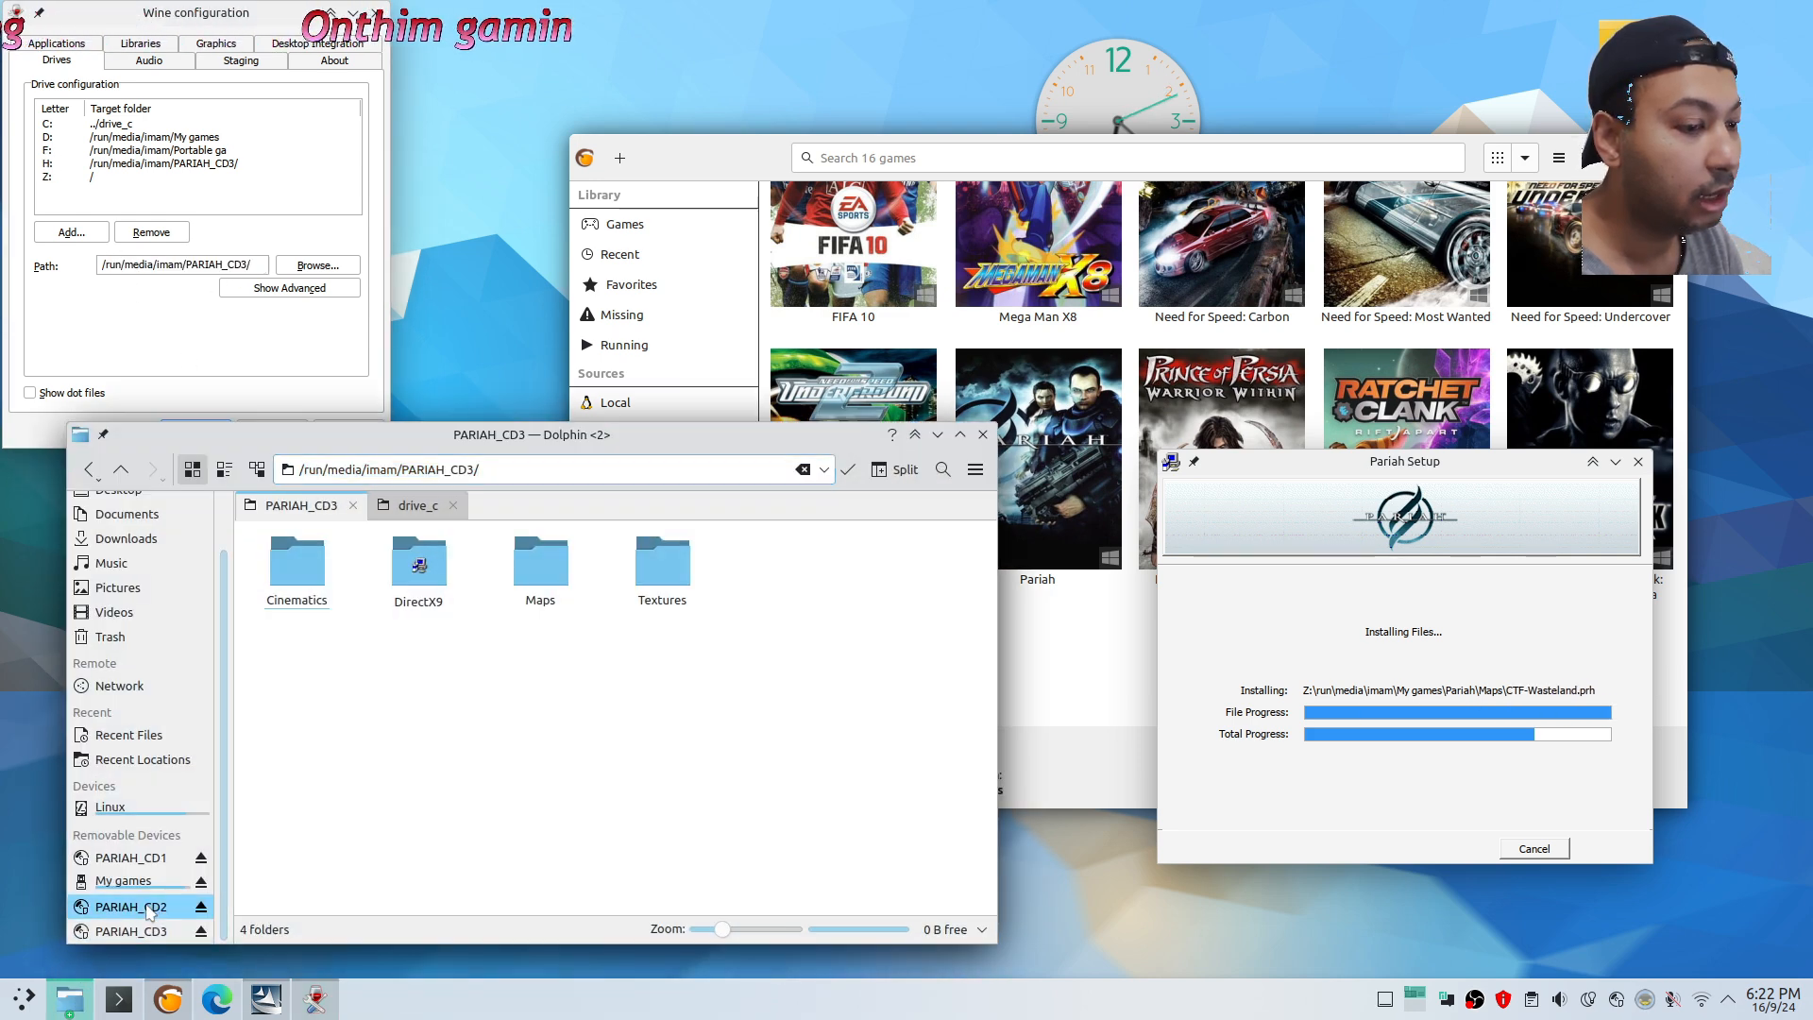
left_click(132, 881)
left_click(131, 906)
left_click(130, 931)
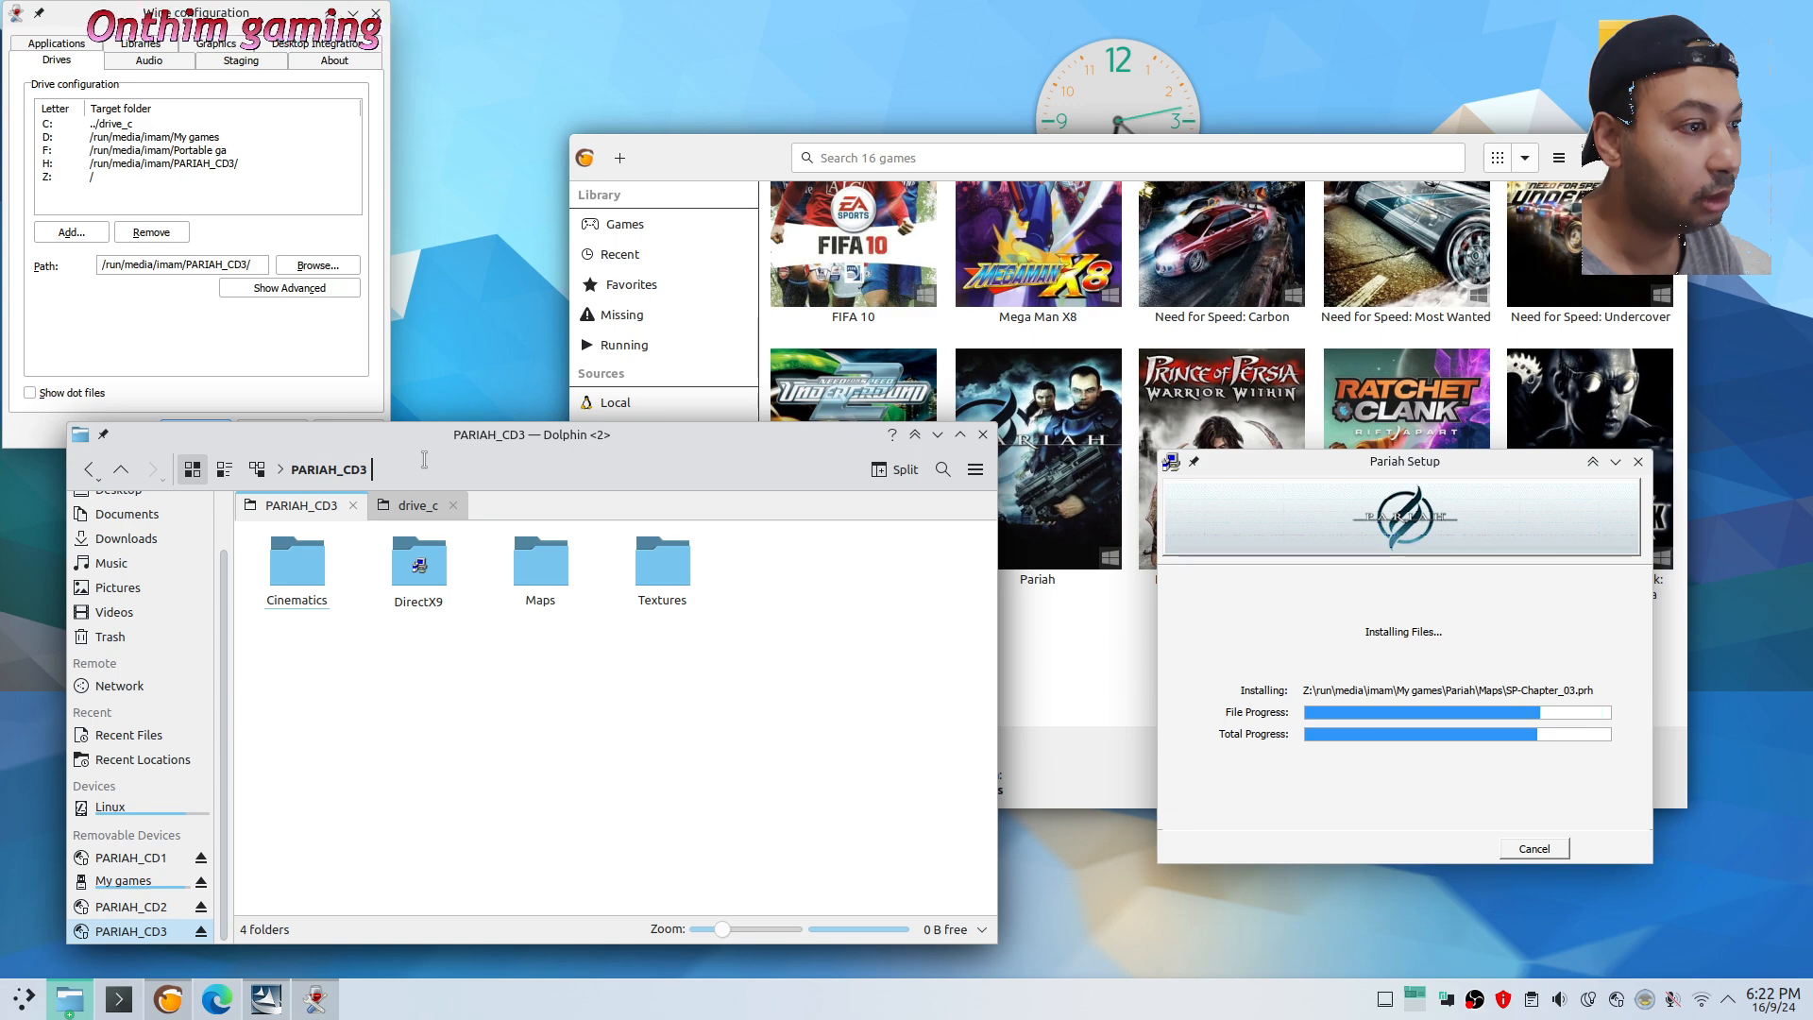
left_click(936, 435)
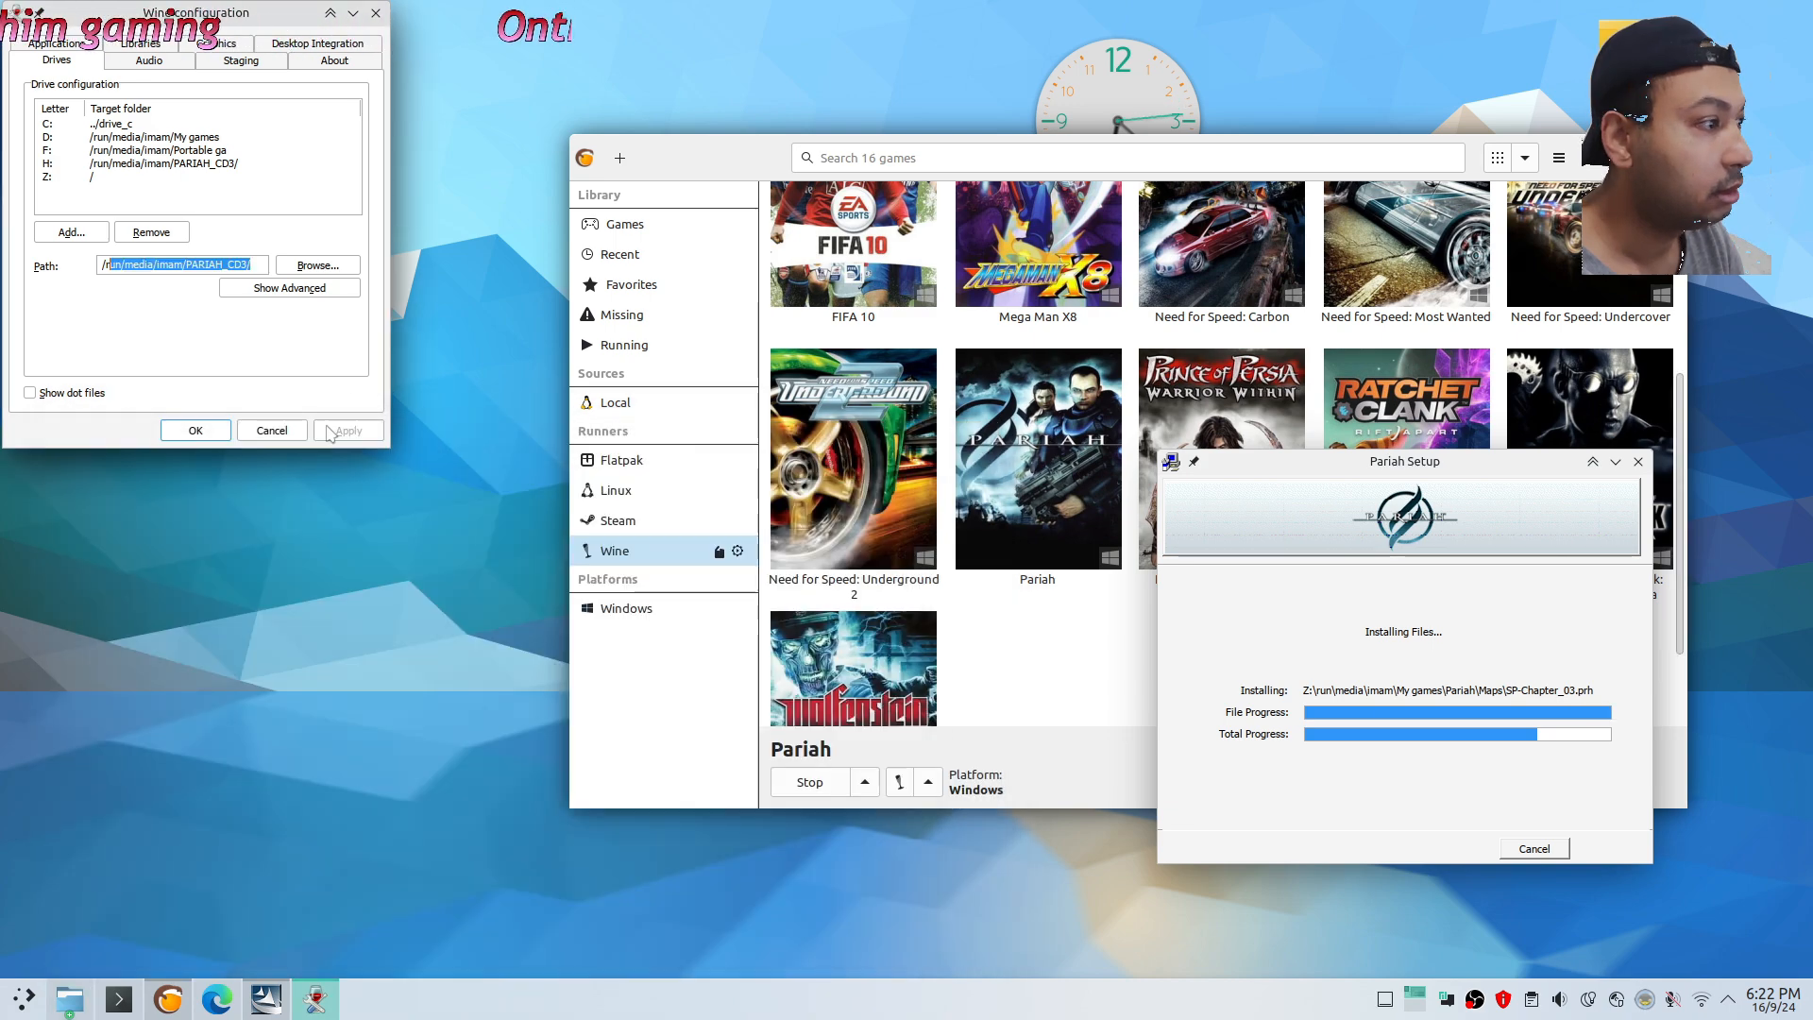
Close the Wine configuration, move the Pariah Setup window over the middle of the game library and view the Disks & Devices list
left_click(204, 432)
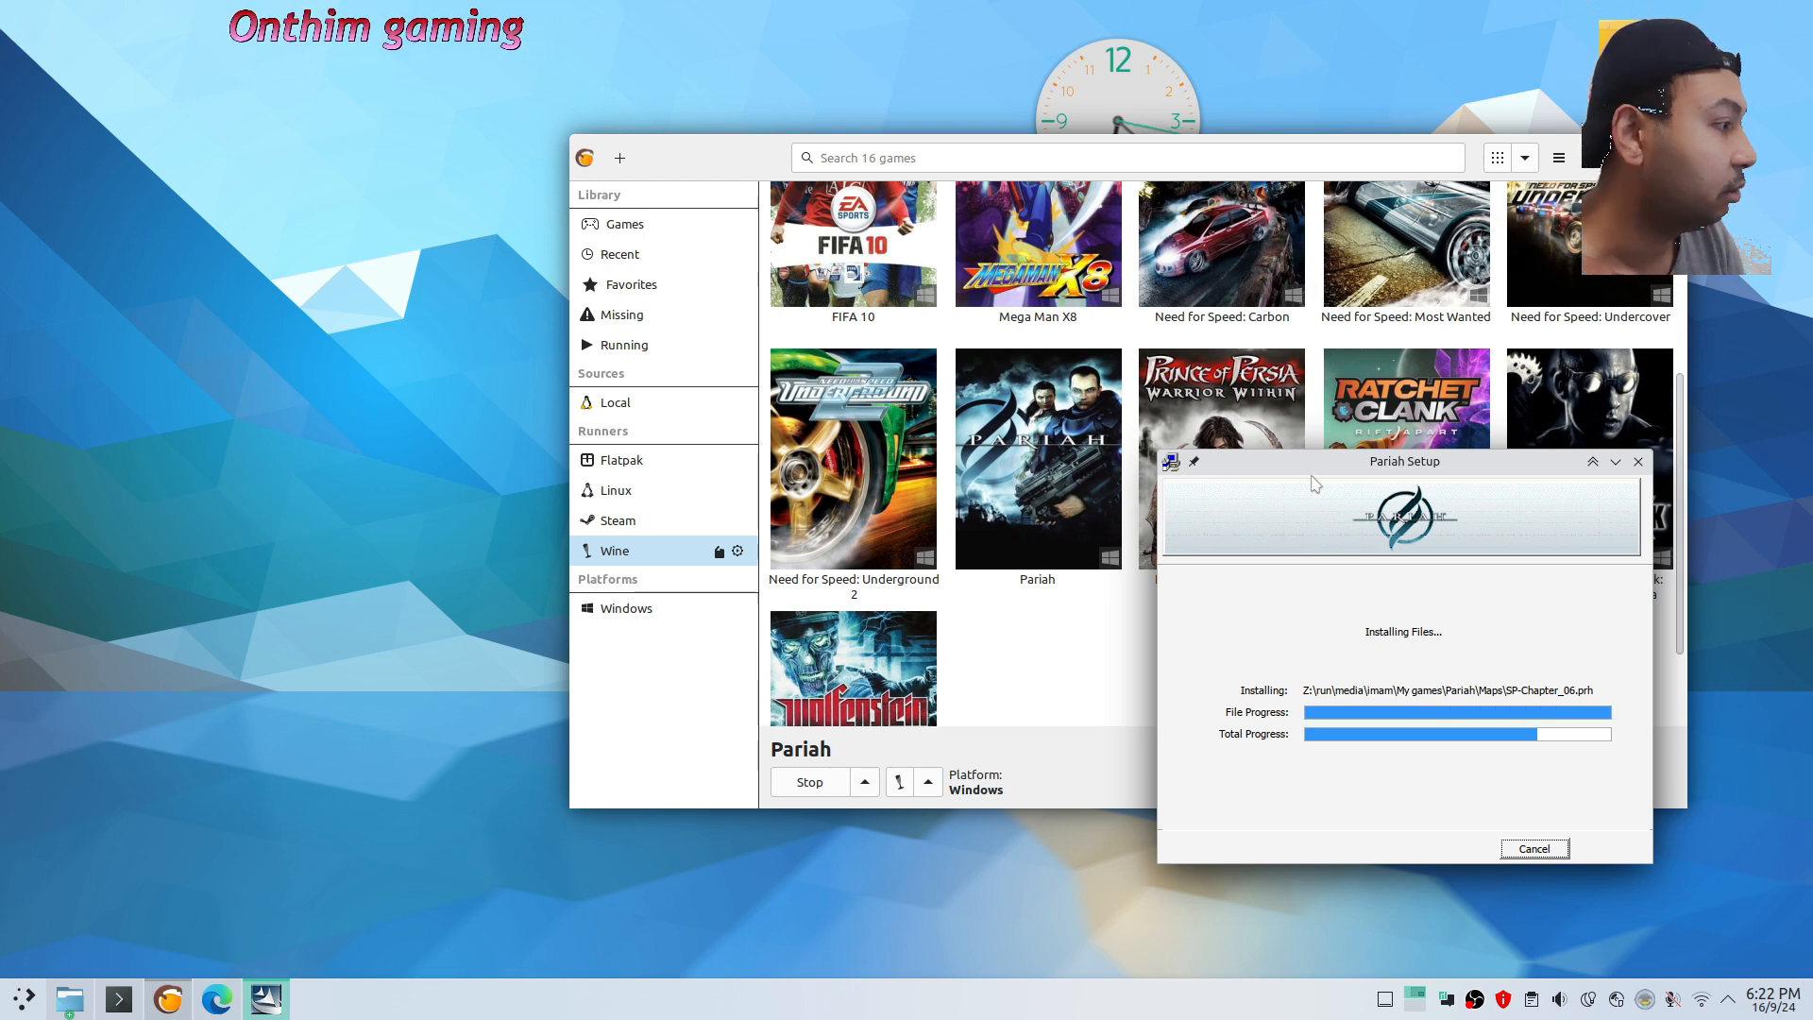
left_click_drag(1312, 466, 1023, 349)
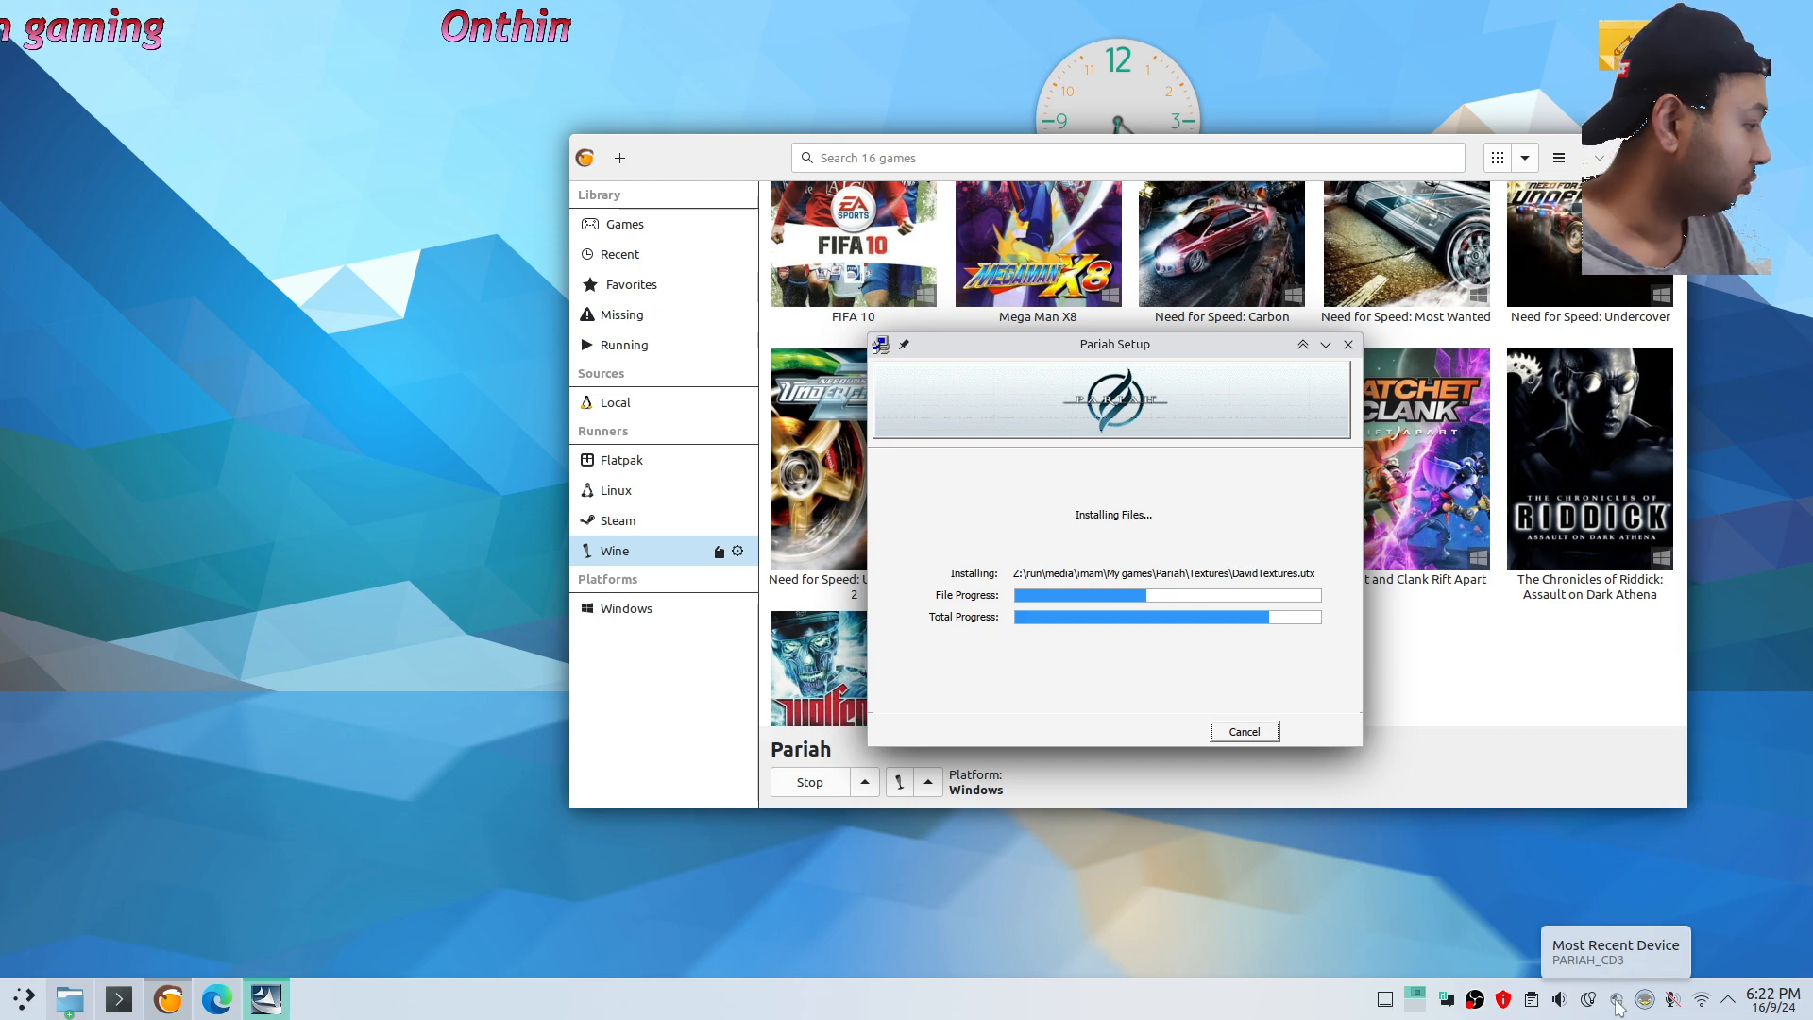
left_click(1616, 1003)
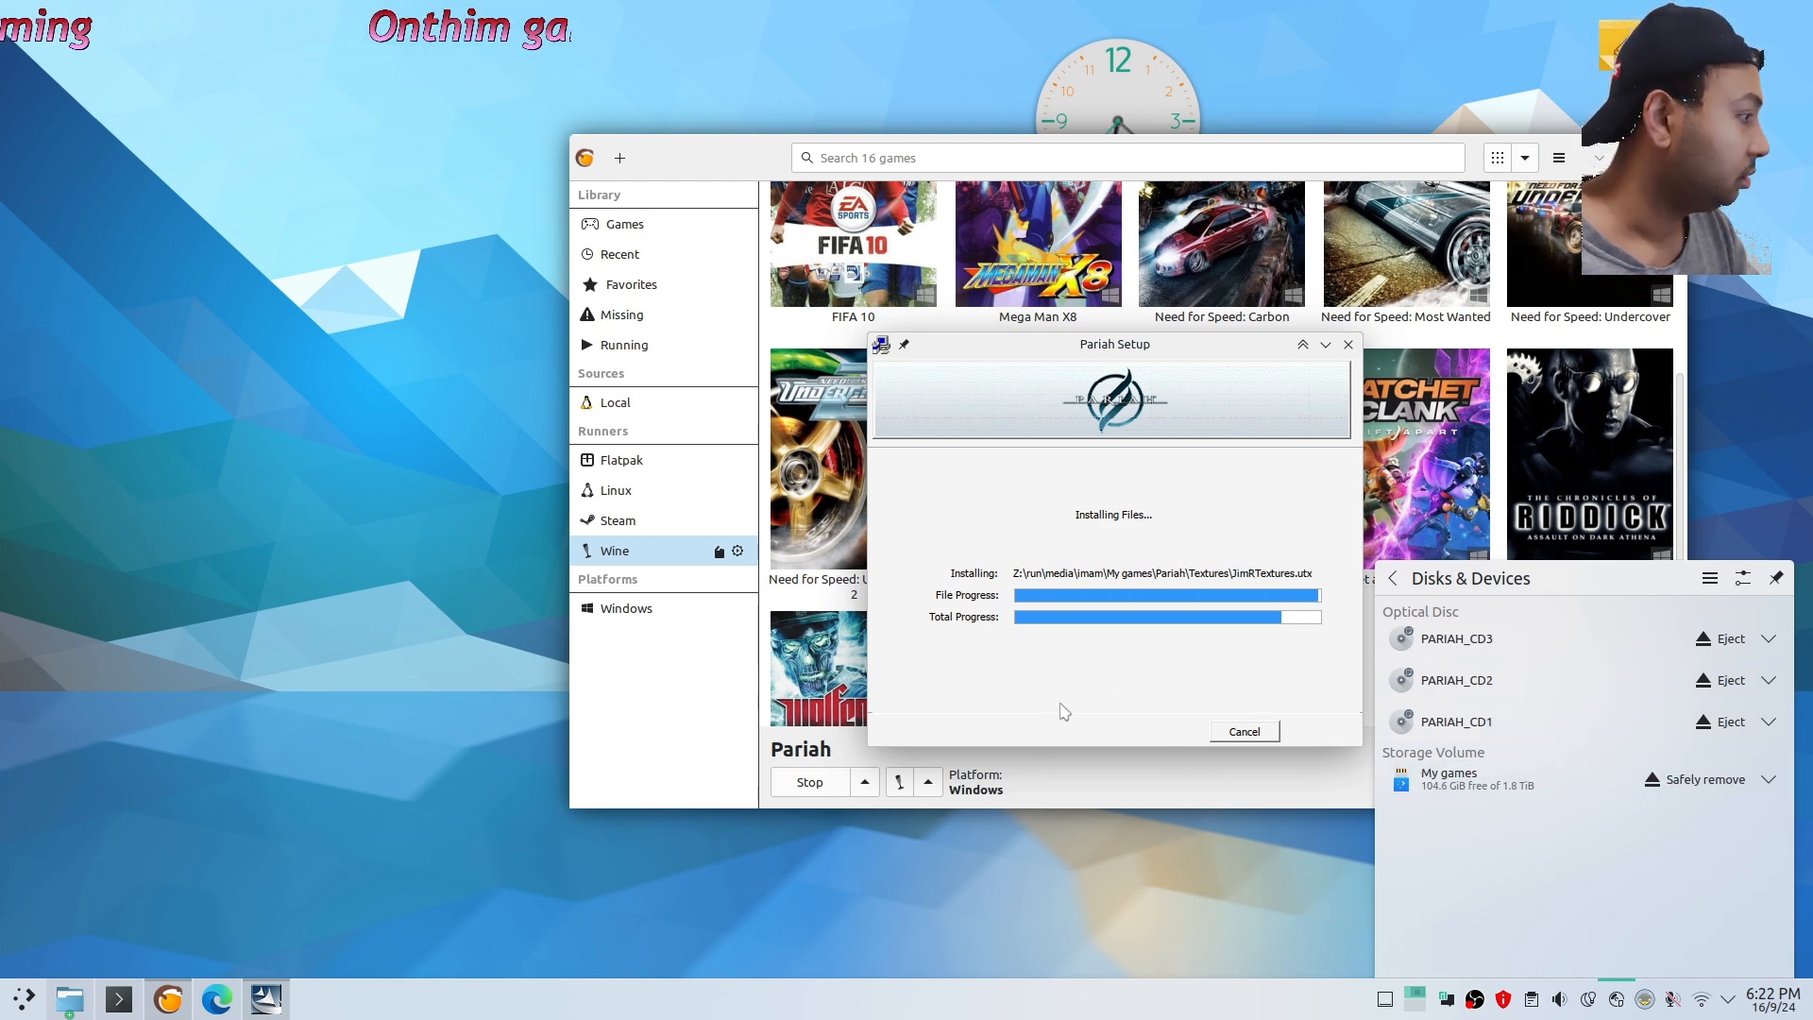
Close the drive_c tab in Dolphin and bring the Pariah Setup window back to the front
left_click(69, 1001)
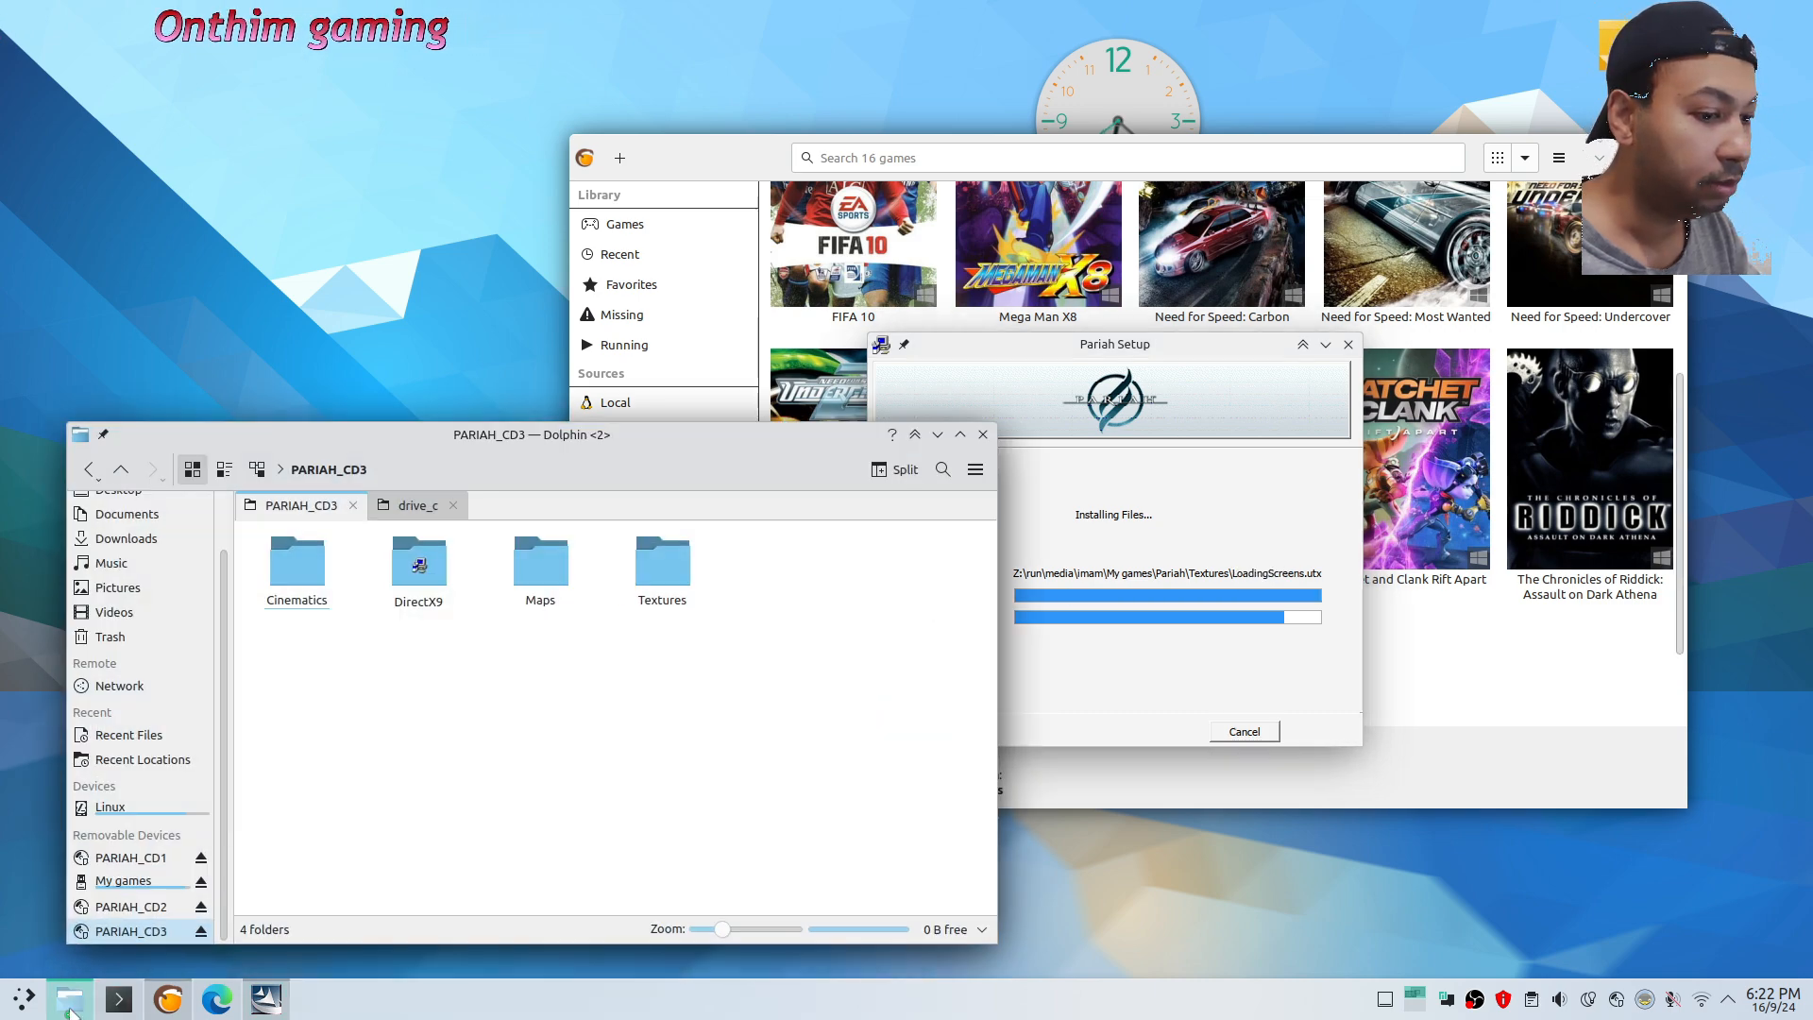
left_click(420, 506)
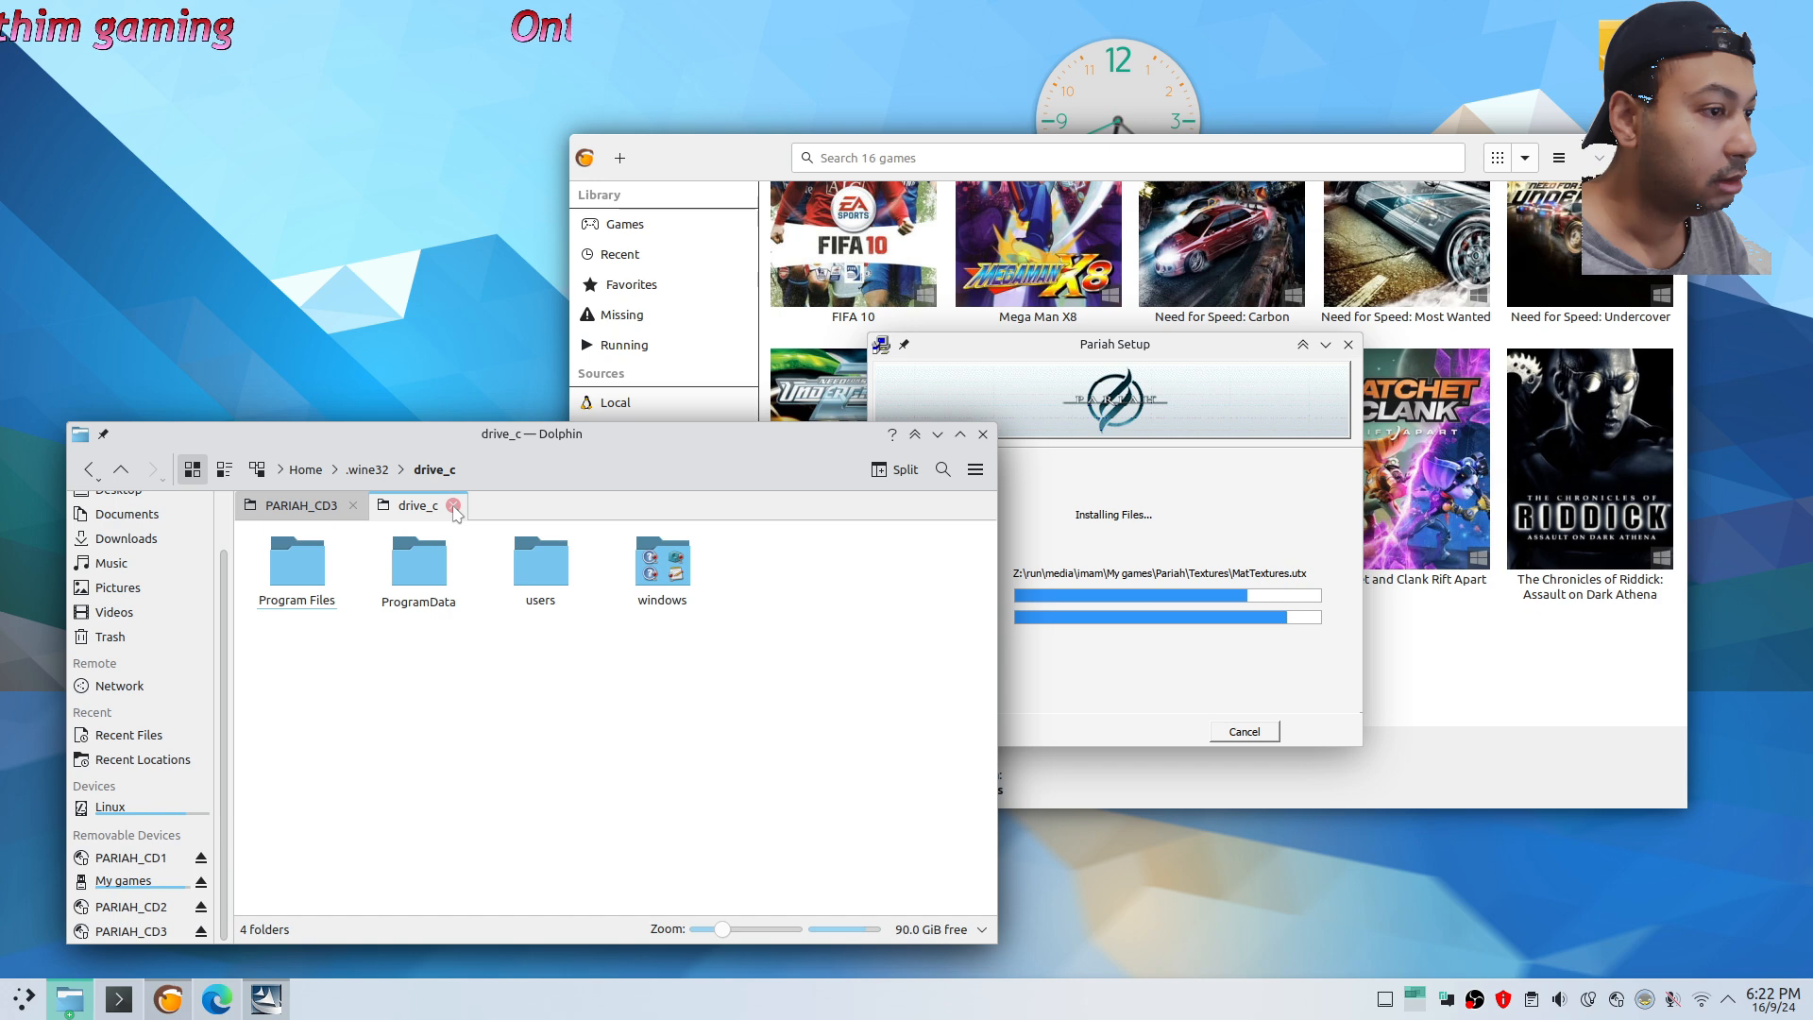
left_click(453, 505)
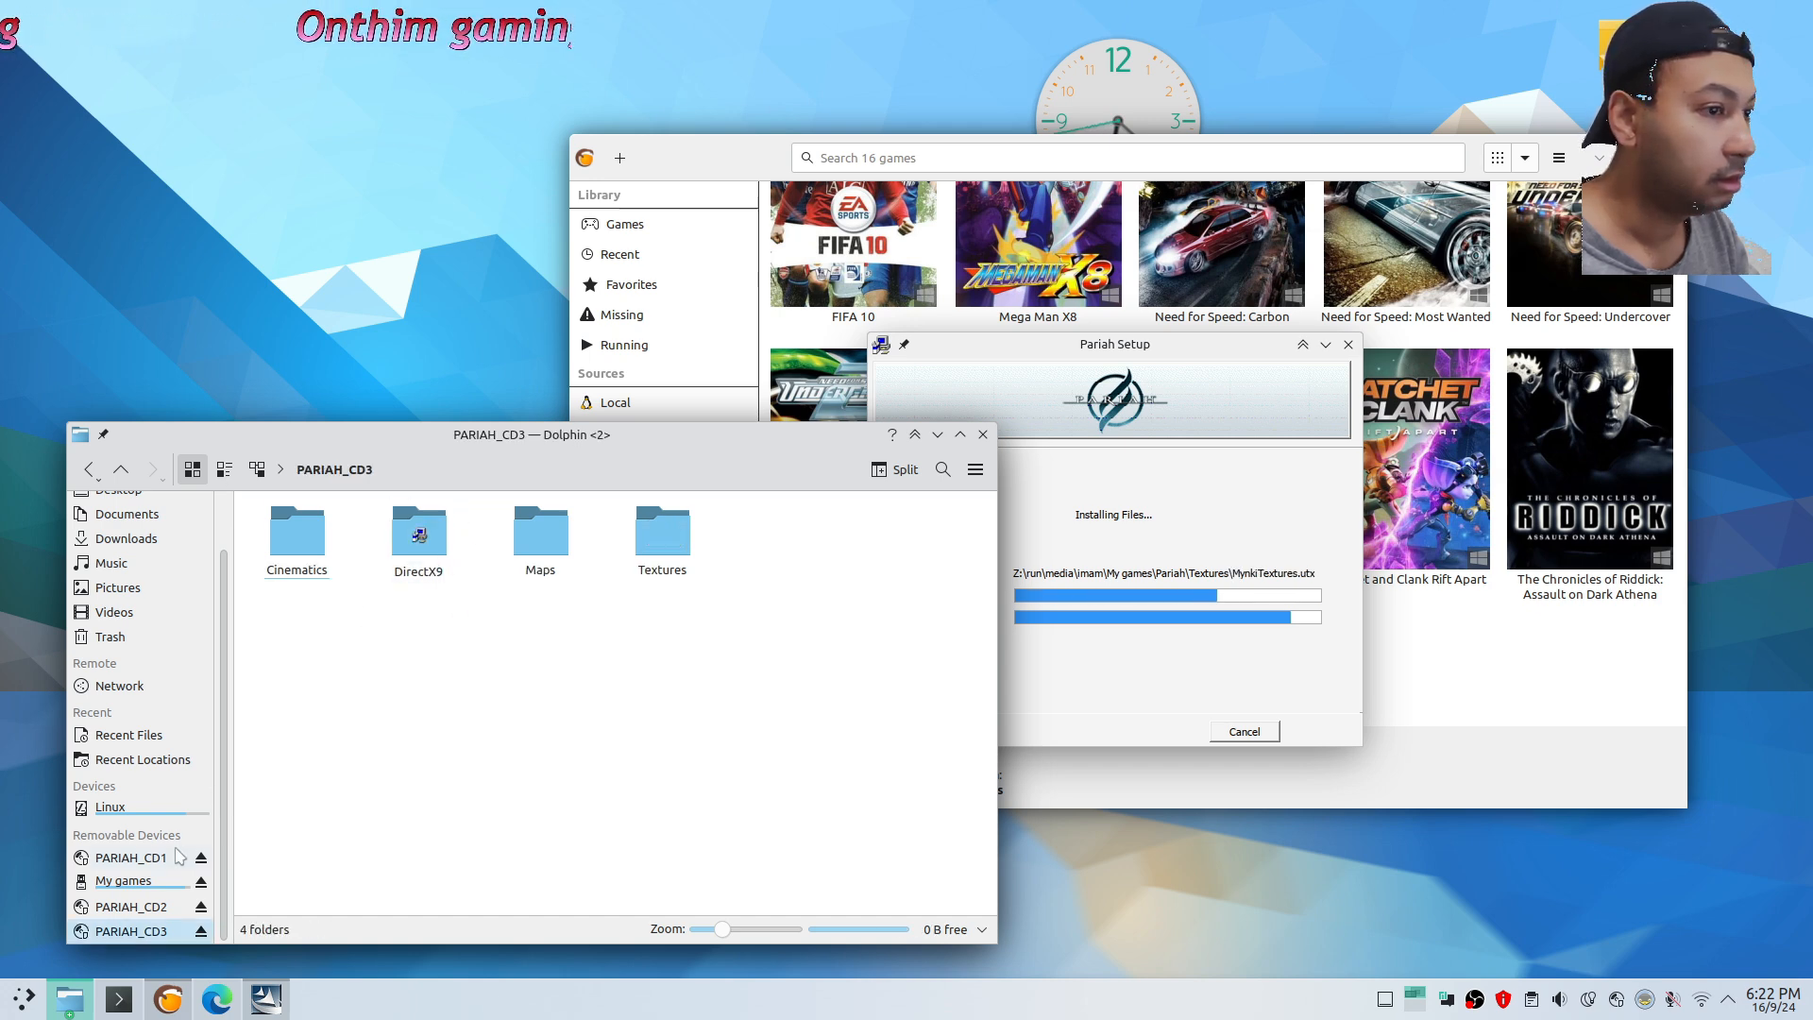
left_click(1223, 677)
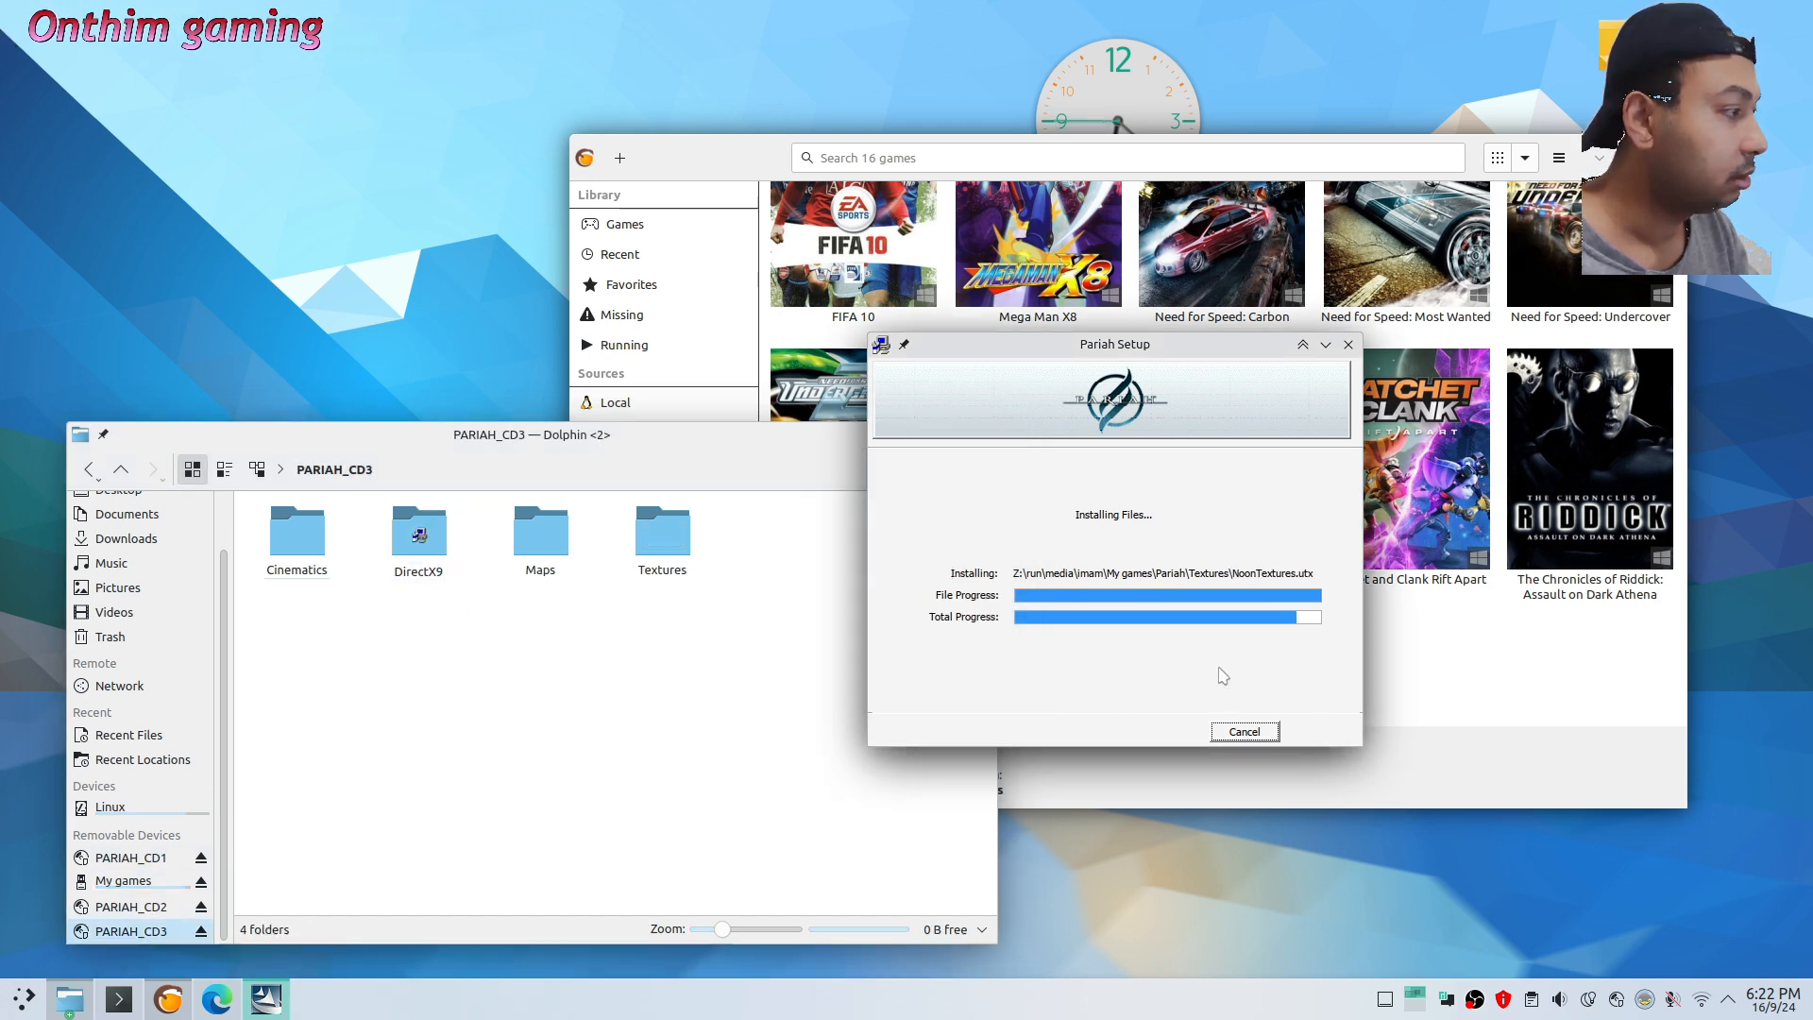
Open the Pariah_NoCD folder from the My games drive in a new tab and move the file manager off the setup window
right_click(153, 884)
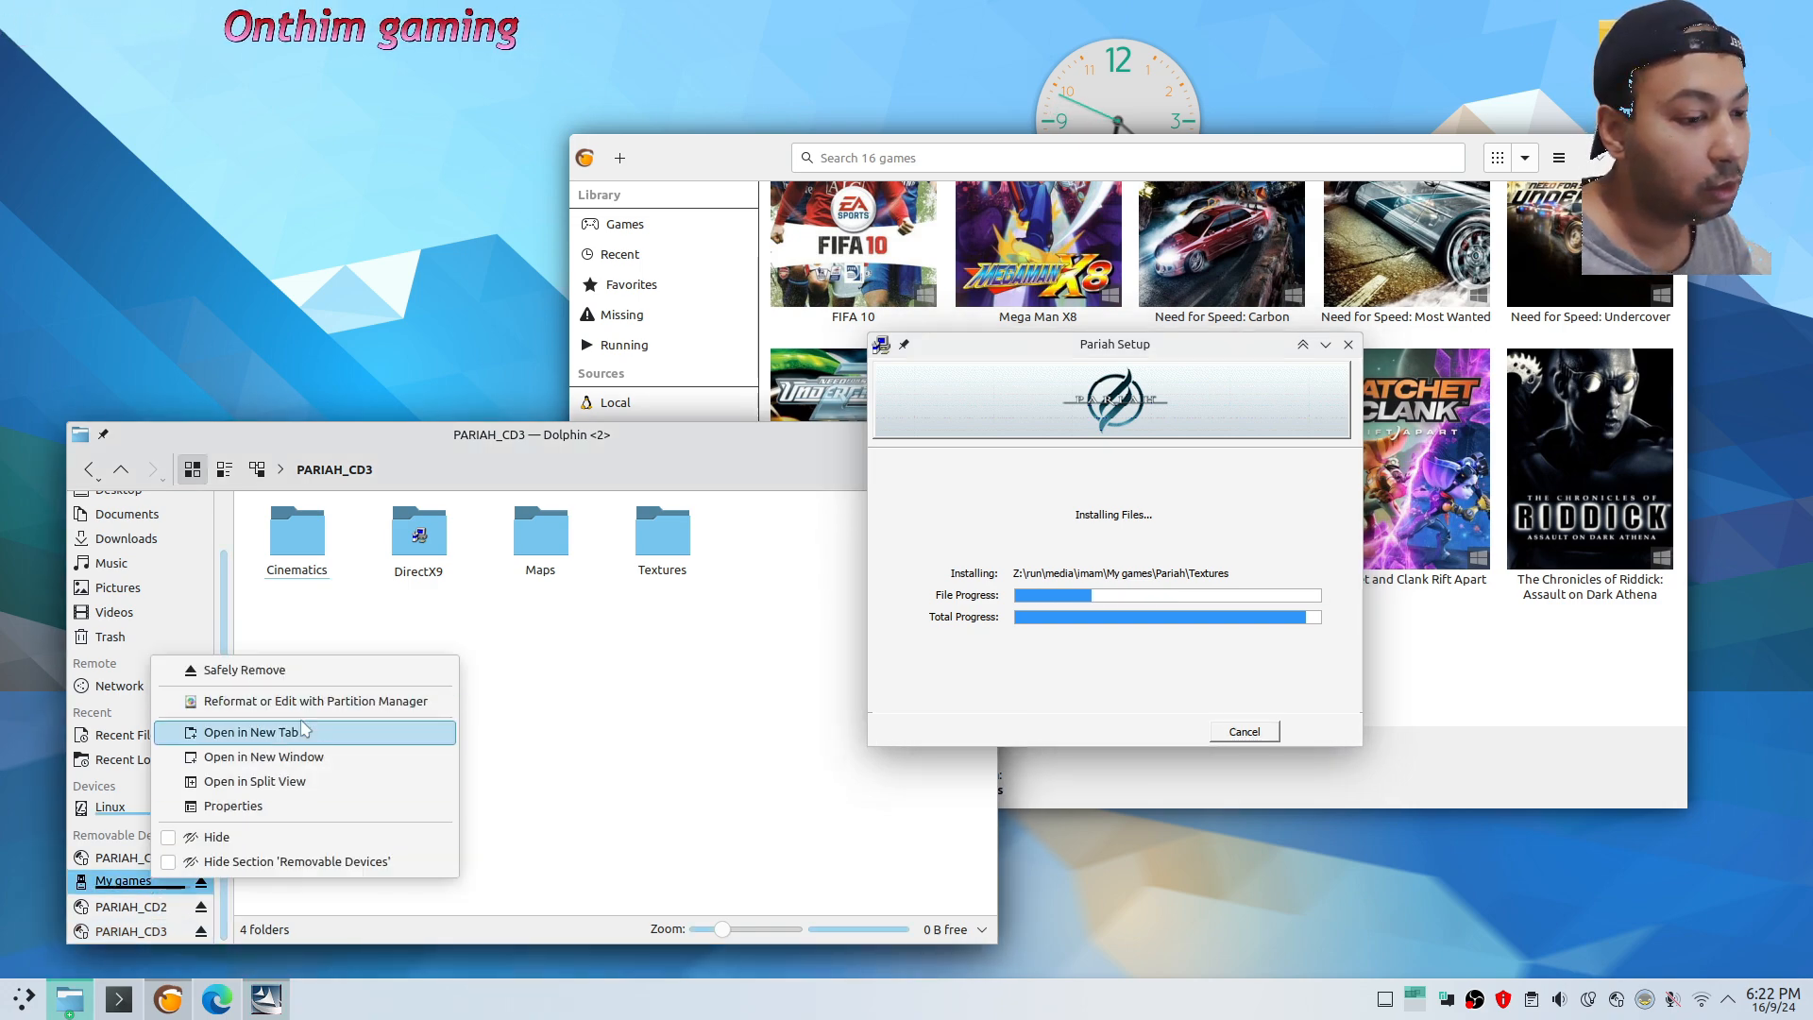
left_click(227, 733)
left_click(417, 506)
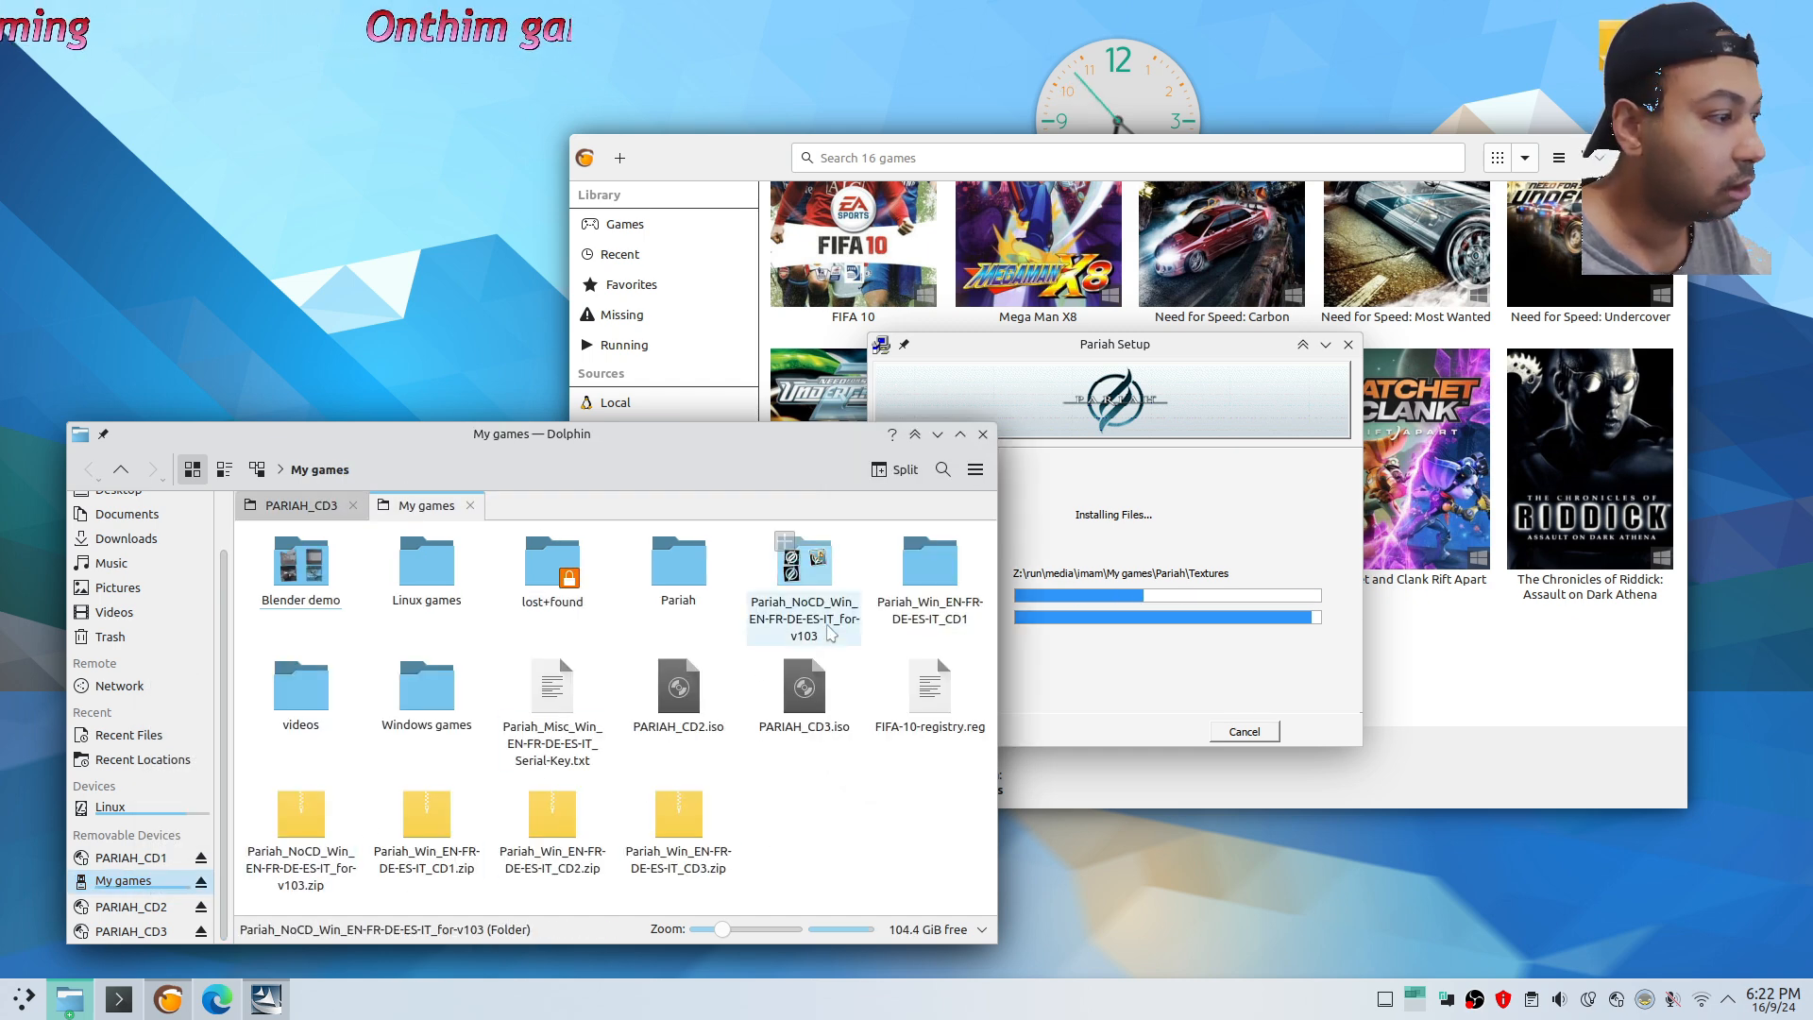
left_click(830, 633)
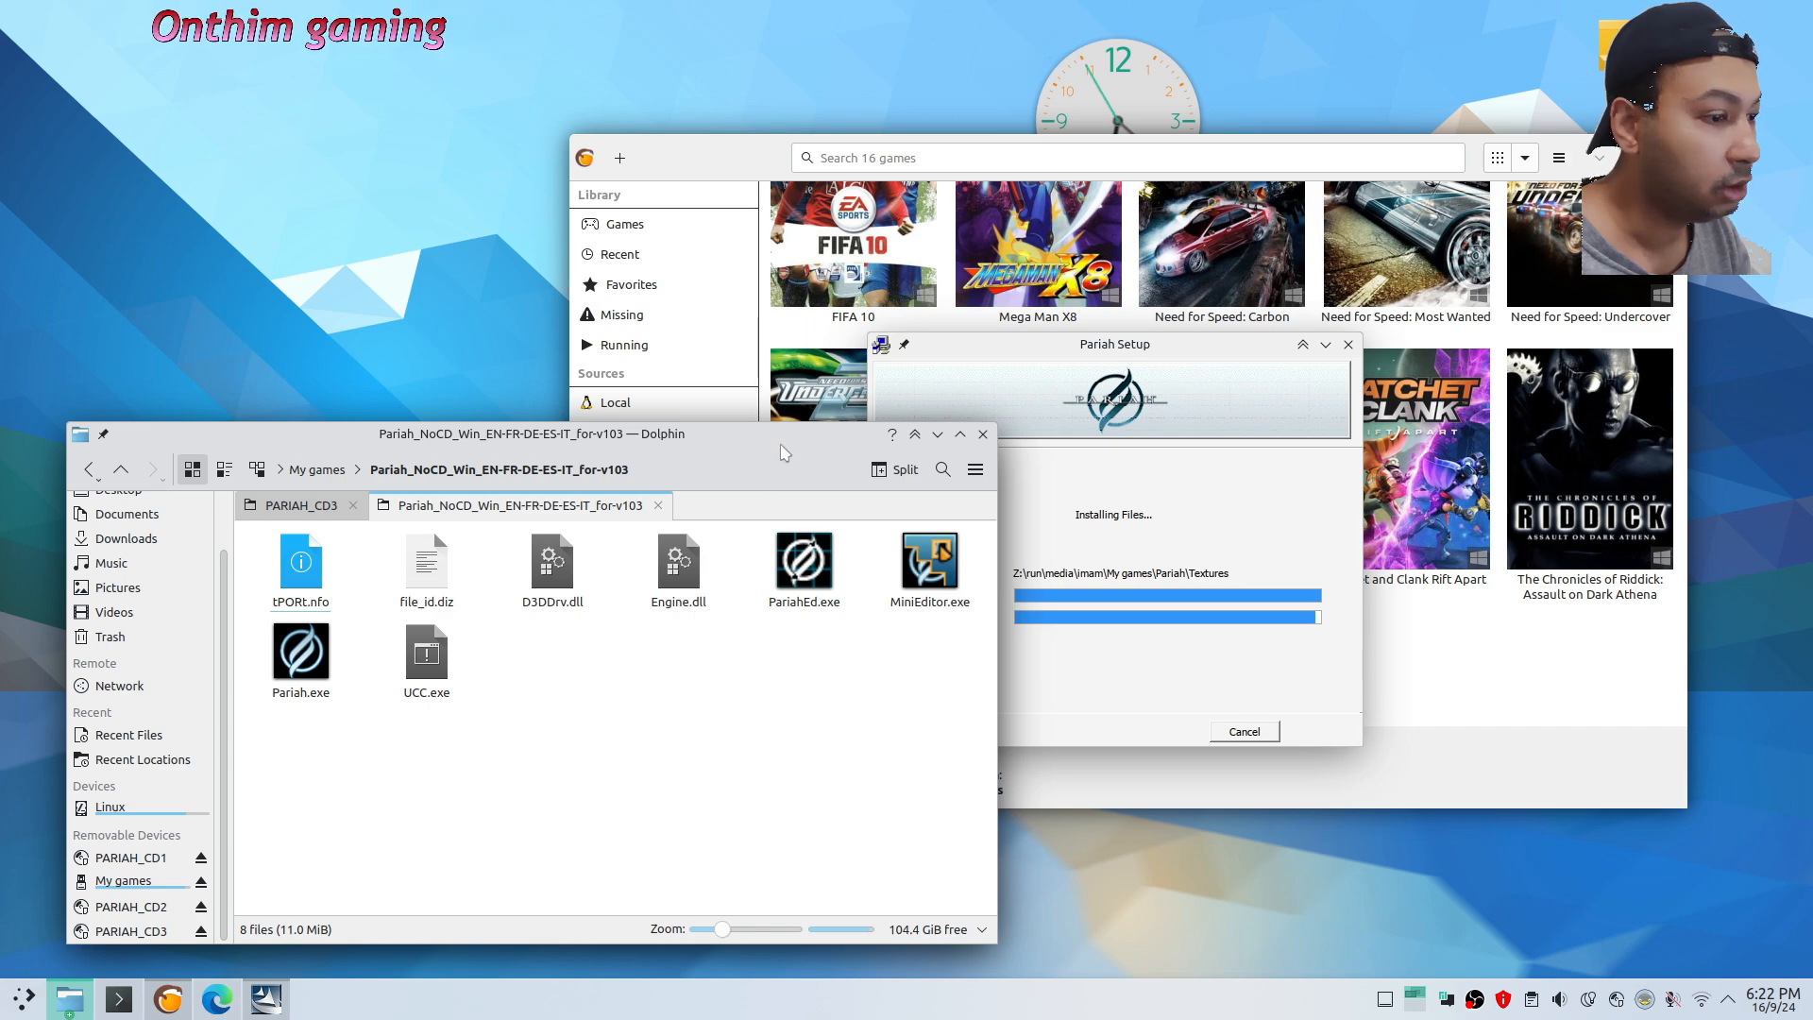
left_click_drag(780, 452, 732, 462)
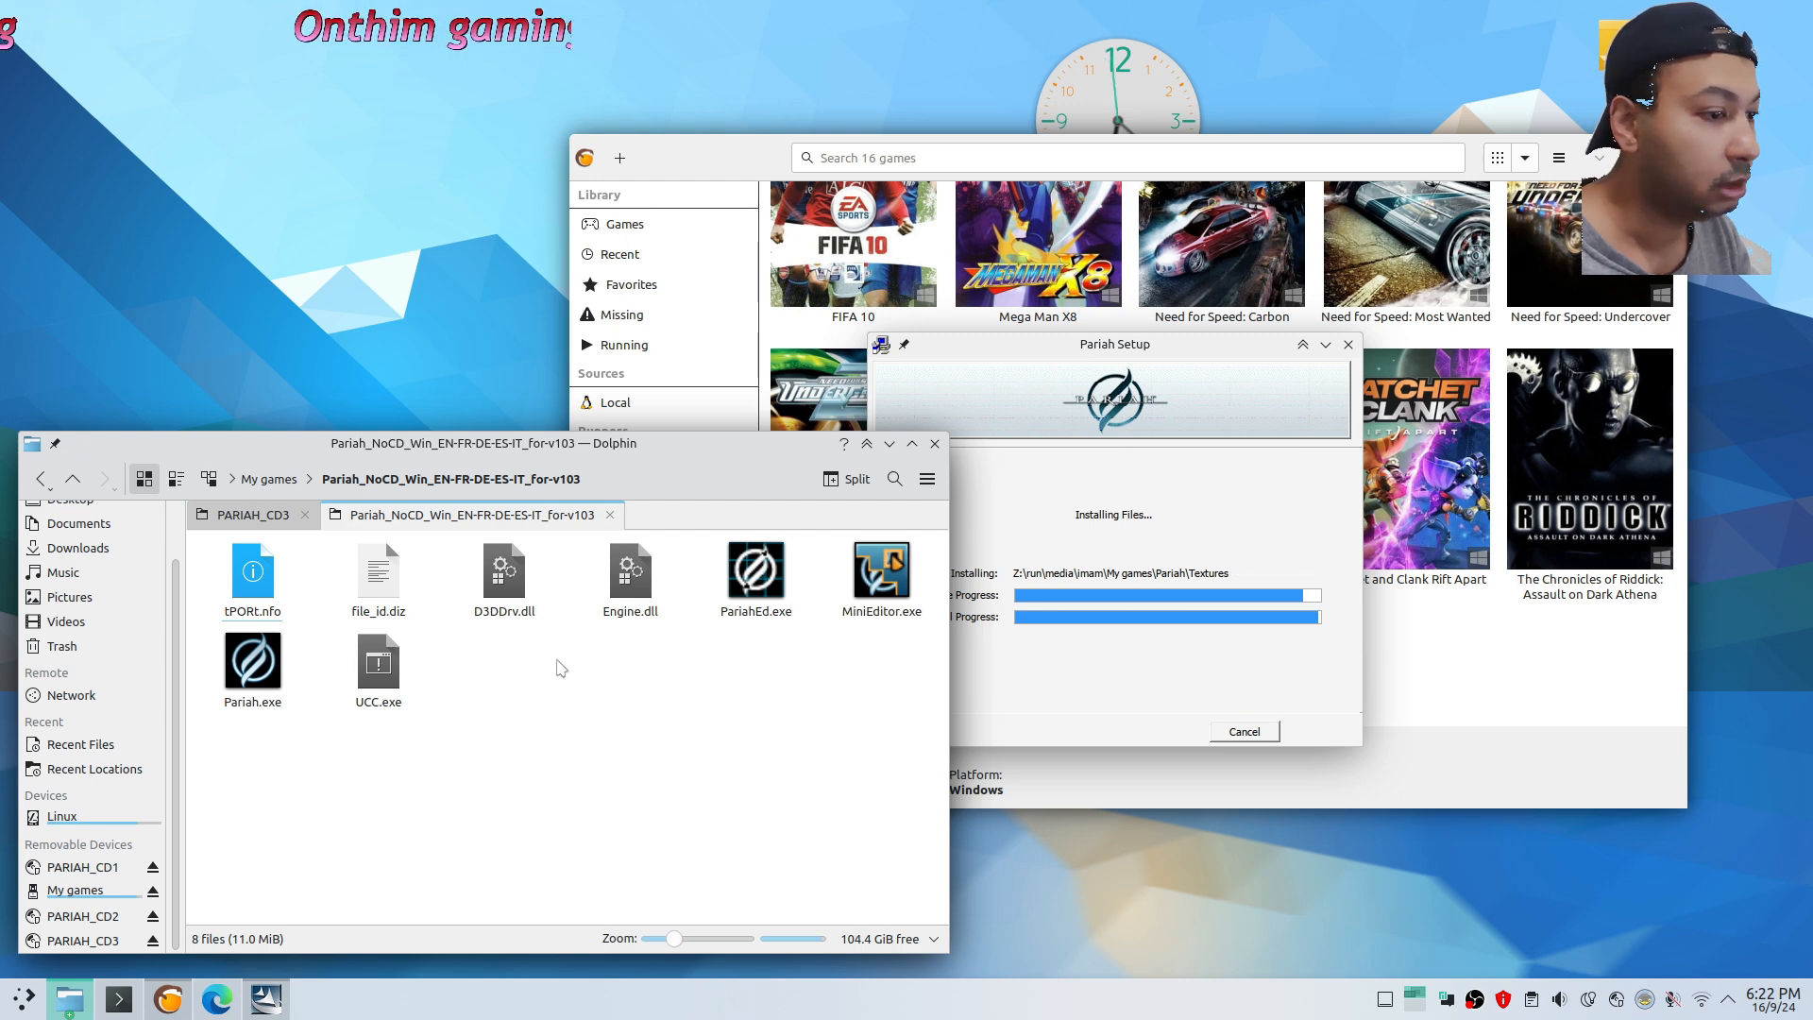
View the file_id.diz text file, close it and select all files in the Pariah_NoCD folder
double_click(378, 571)
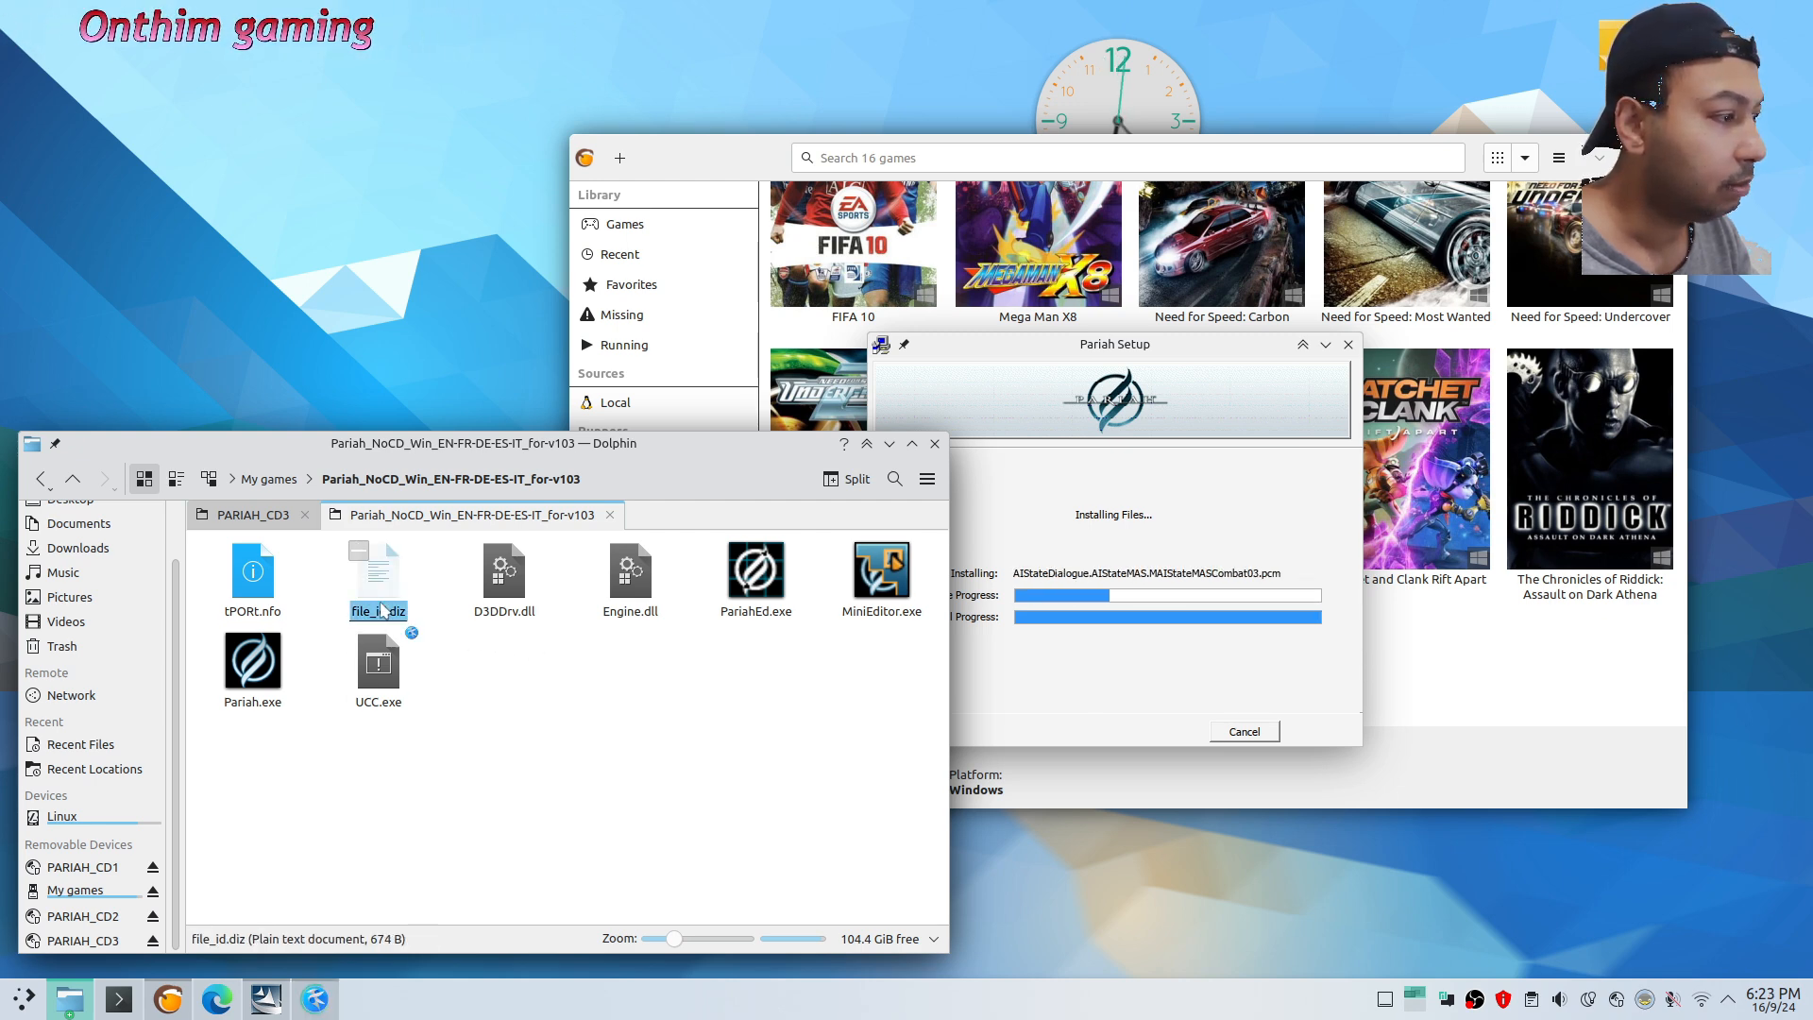
left_click(1313, 225)
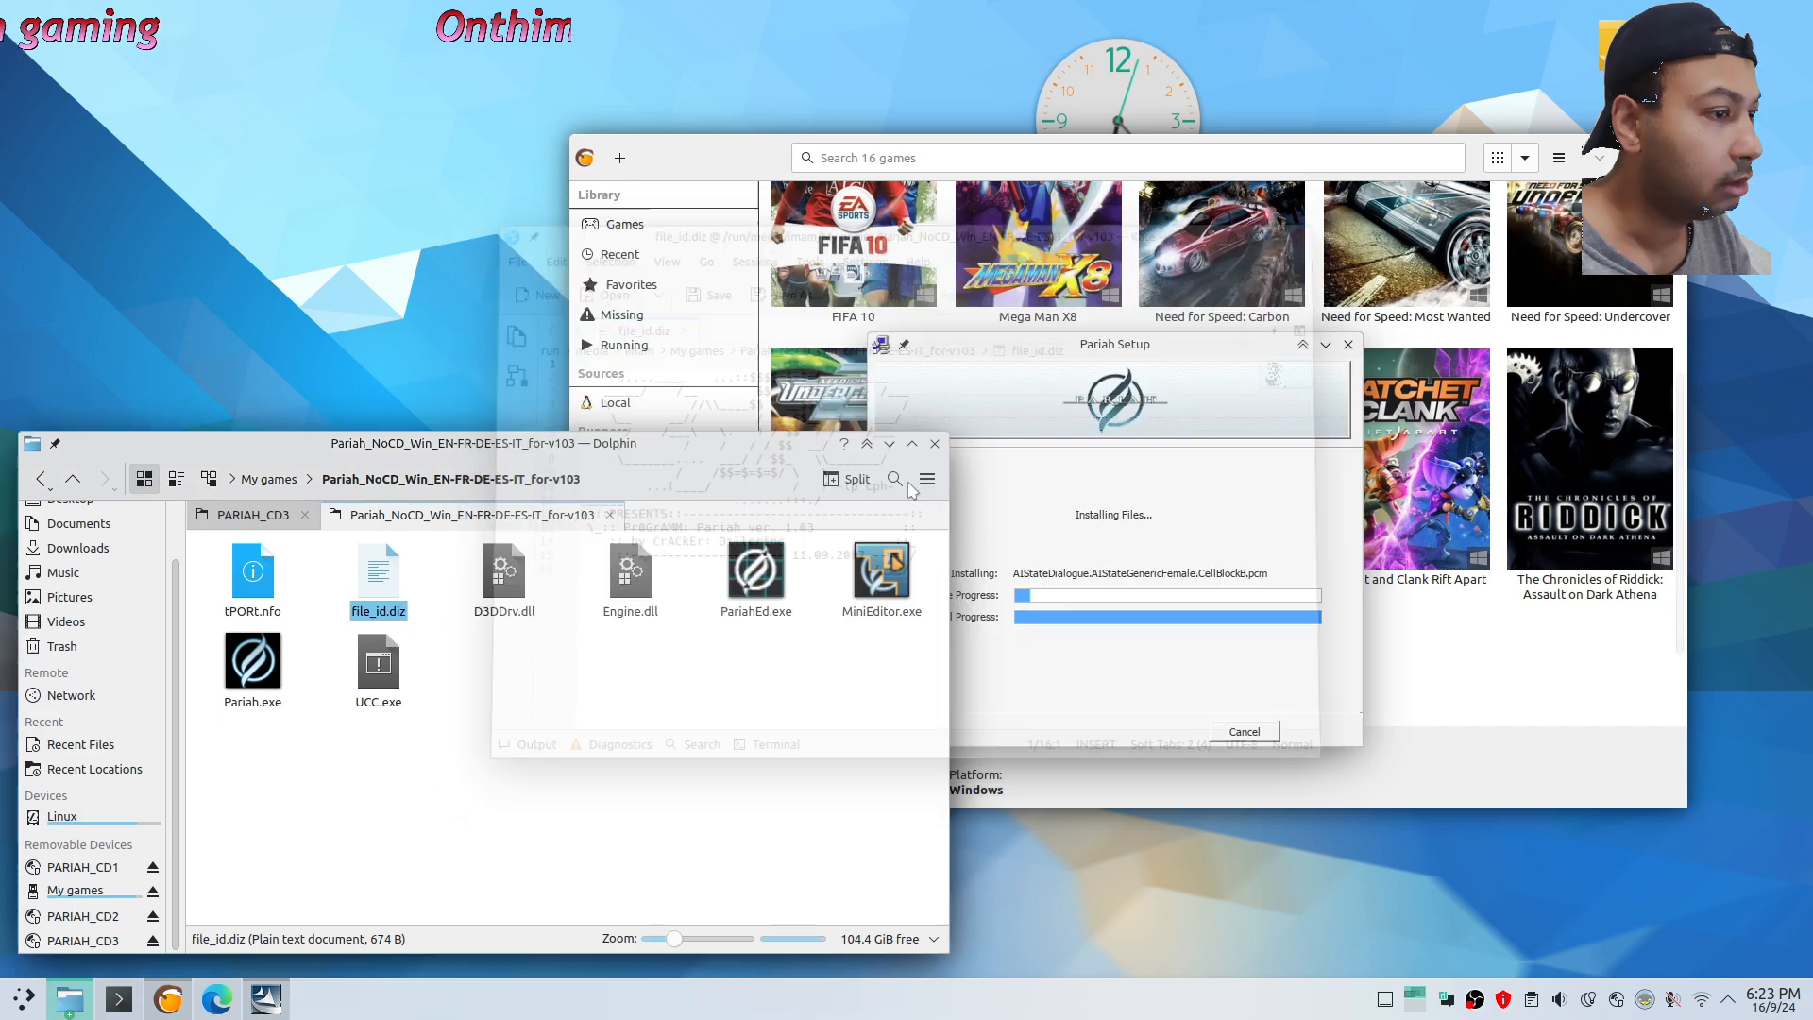
left_click_drag(910, 742, 284, 597)
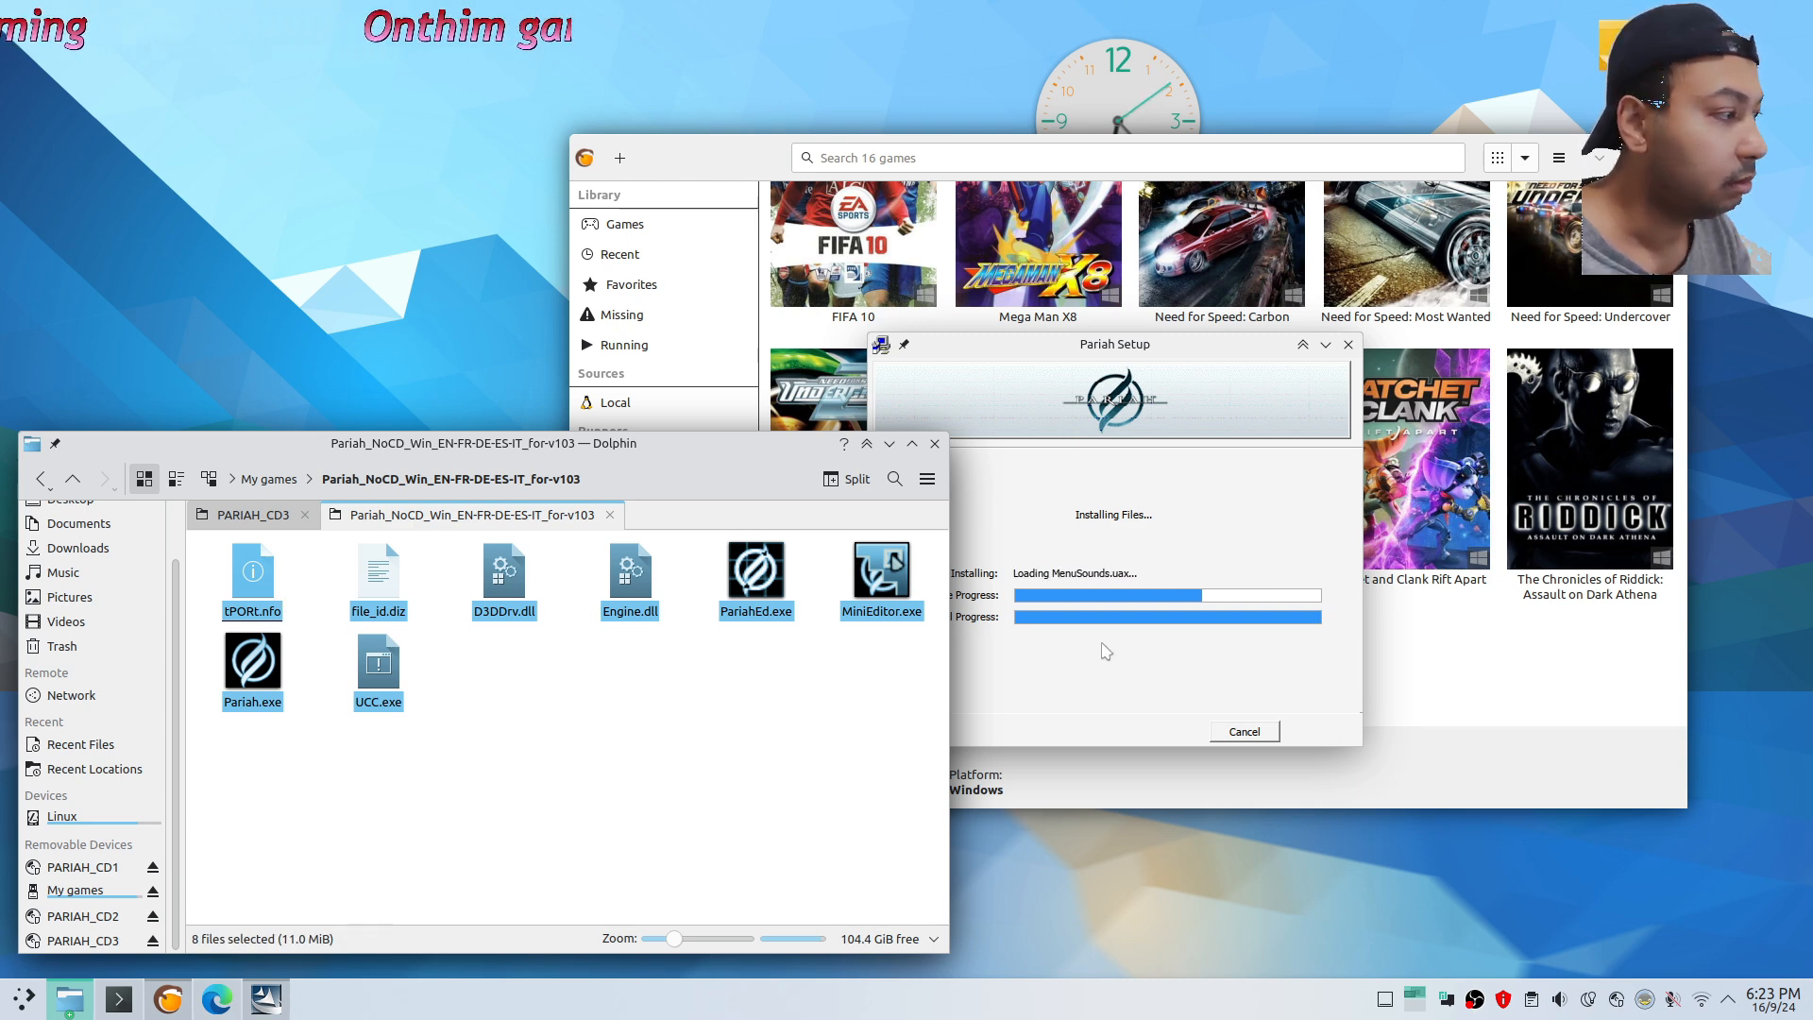
left_click(1079, 674)
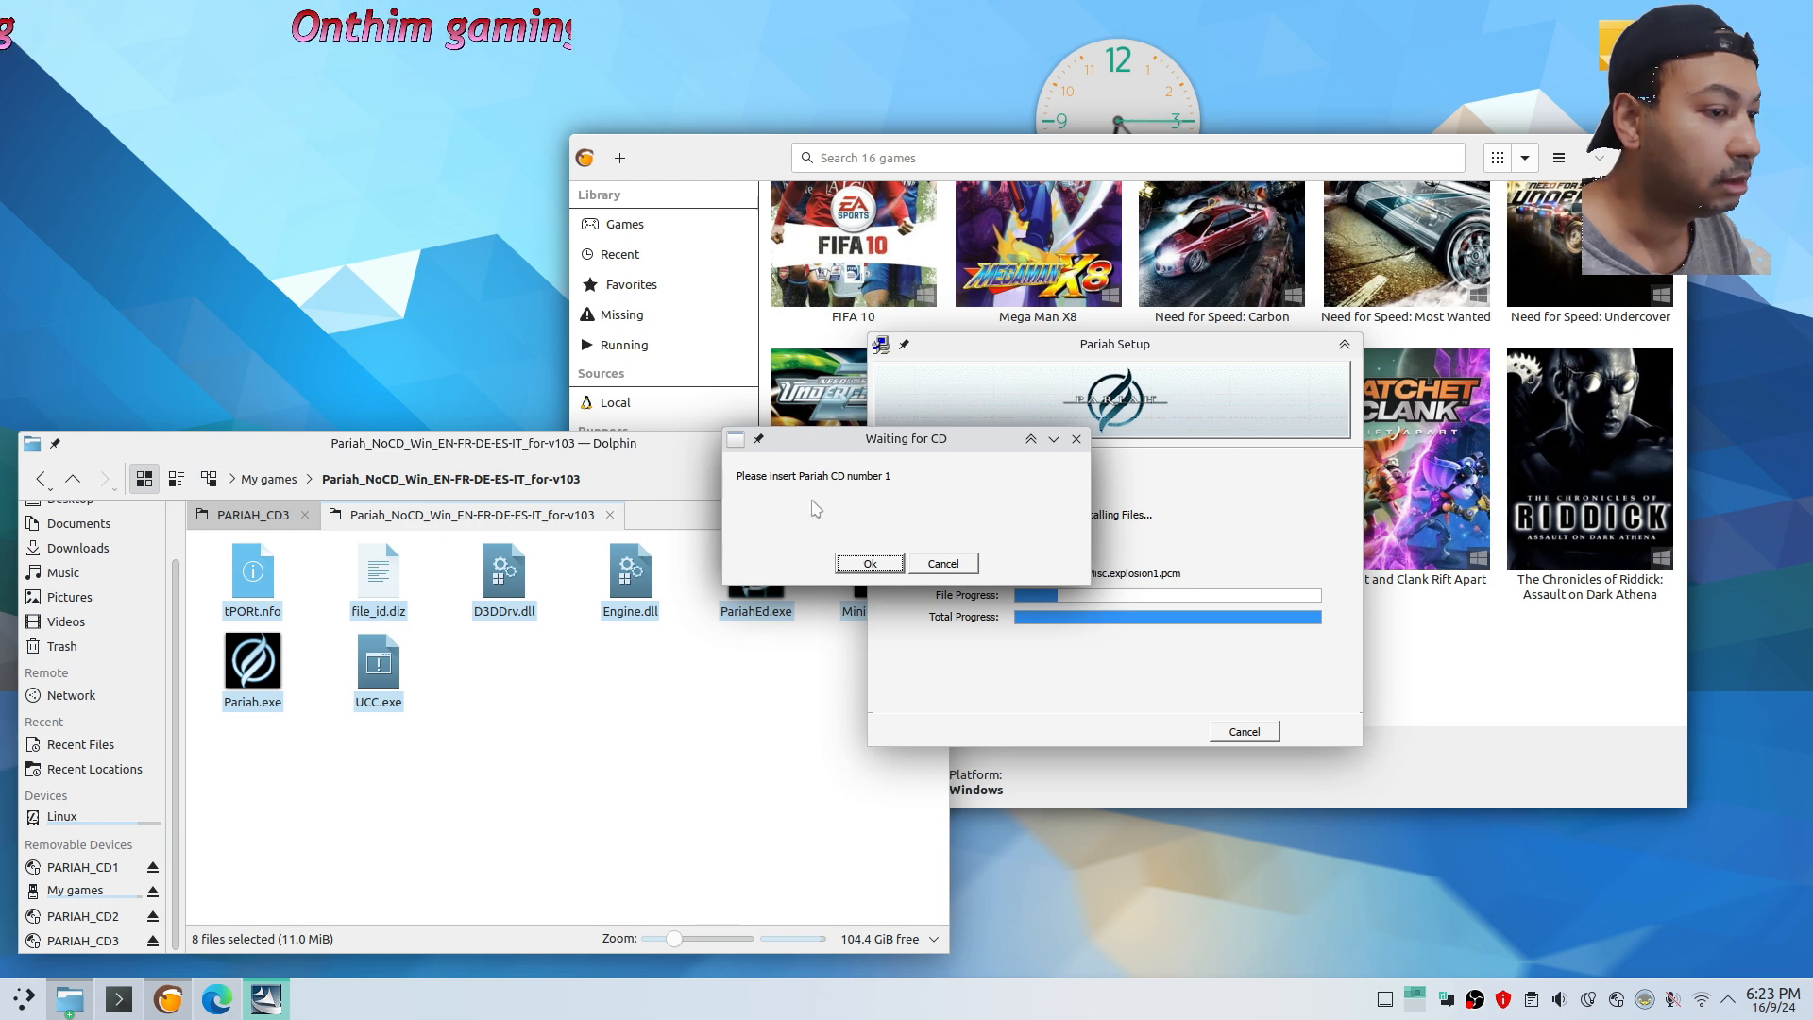
Reopen Pariah's Wine configuration from Lutris at the drive mappings and bring the file manager forward
left_click(1157, 791)
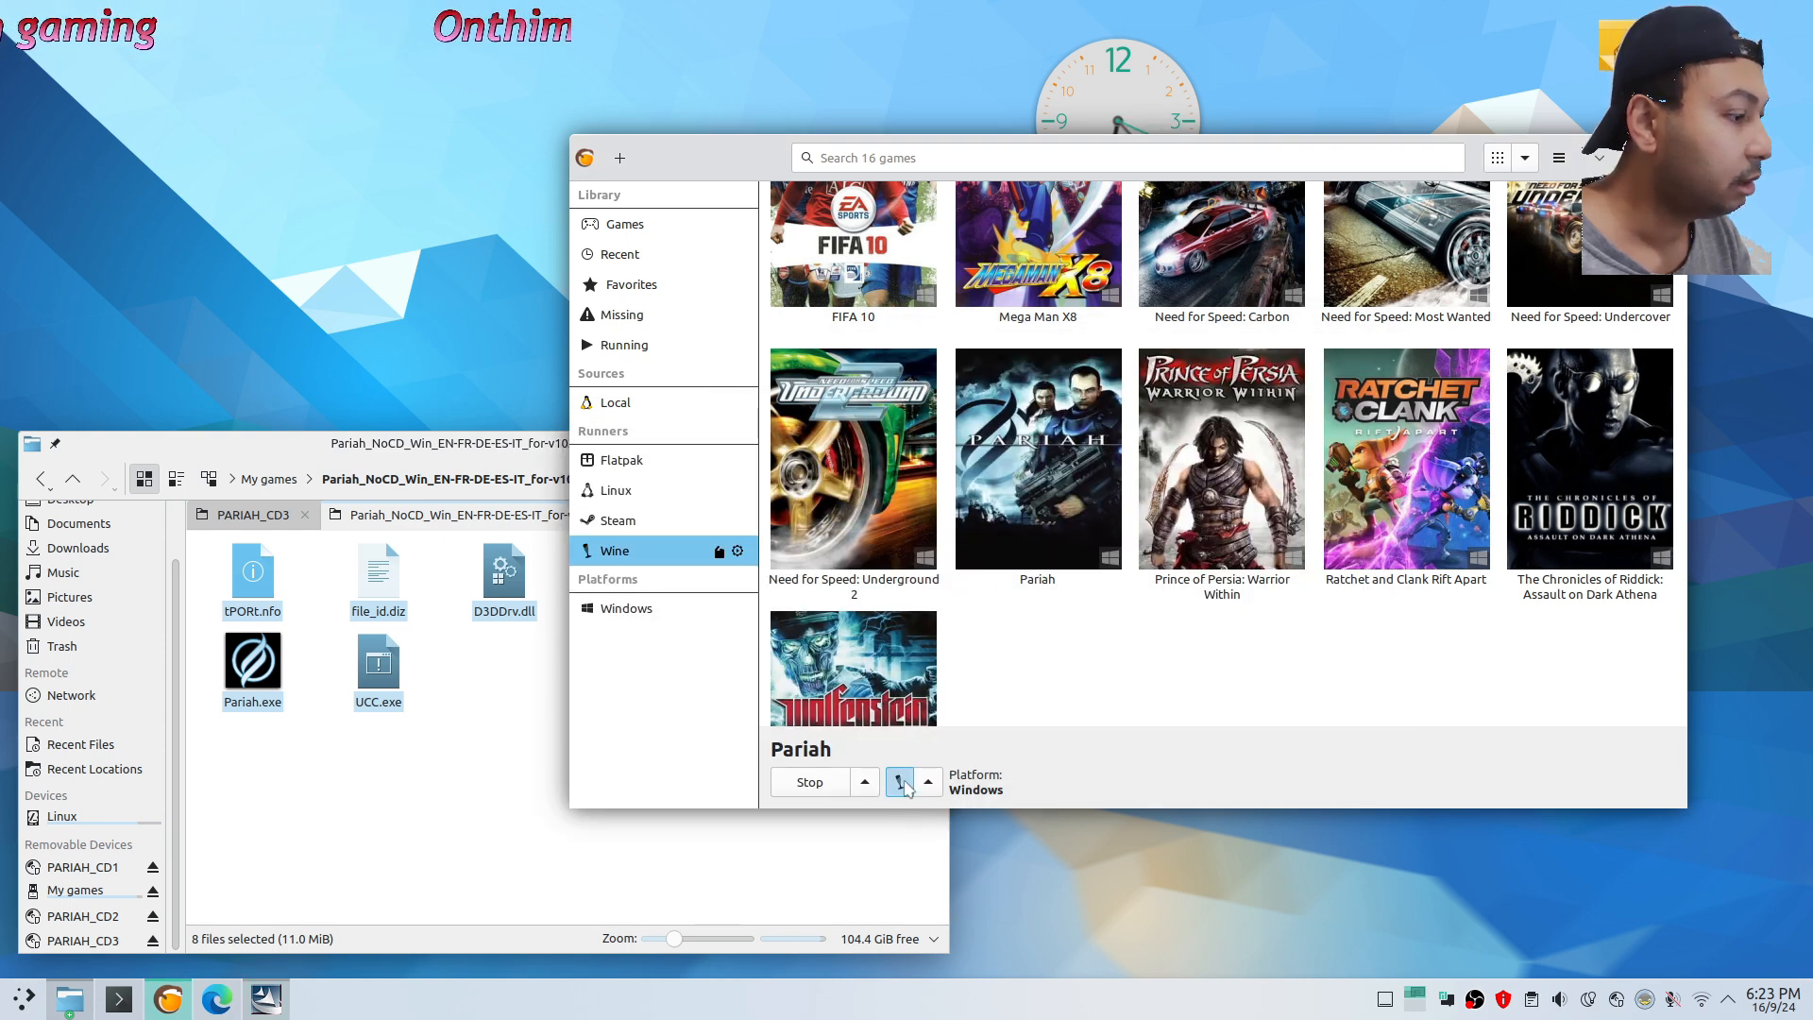
left_click(900, 783)
left_click(930, 633)
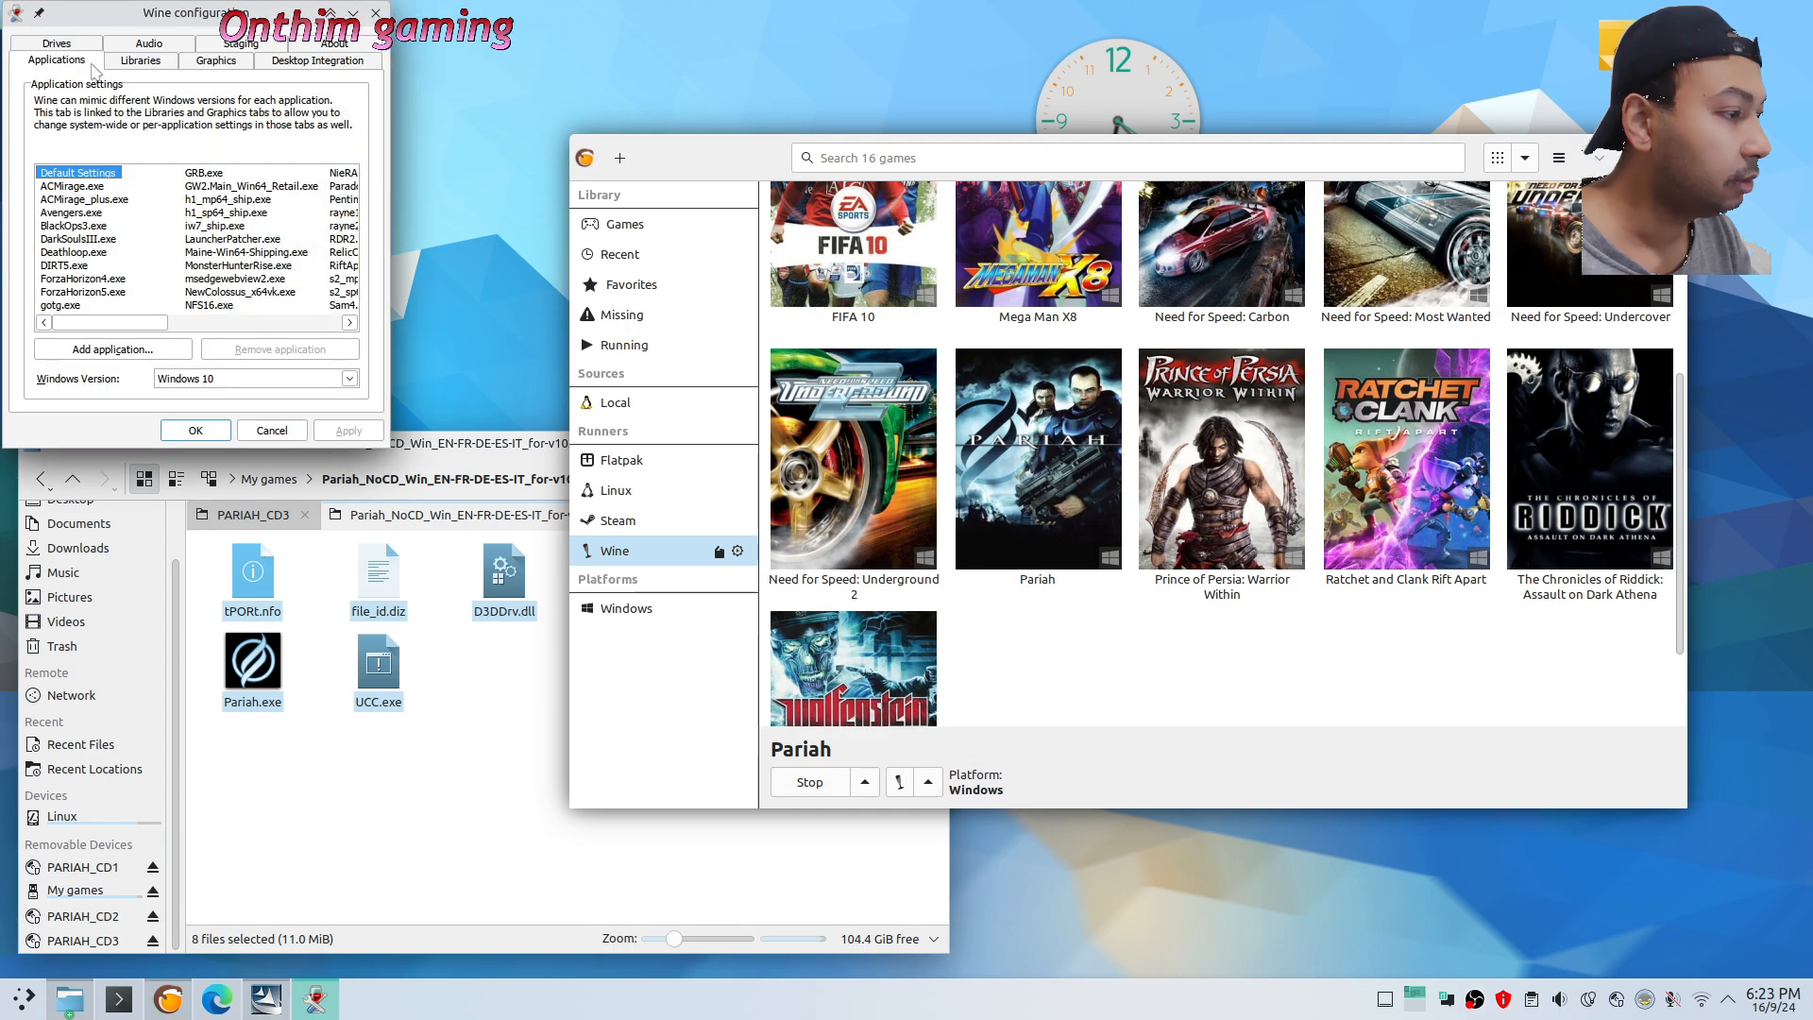
left_click(70, 47)
left_click(363, 791)
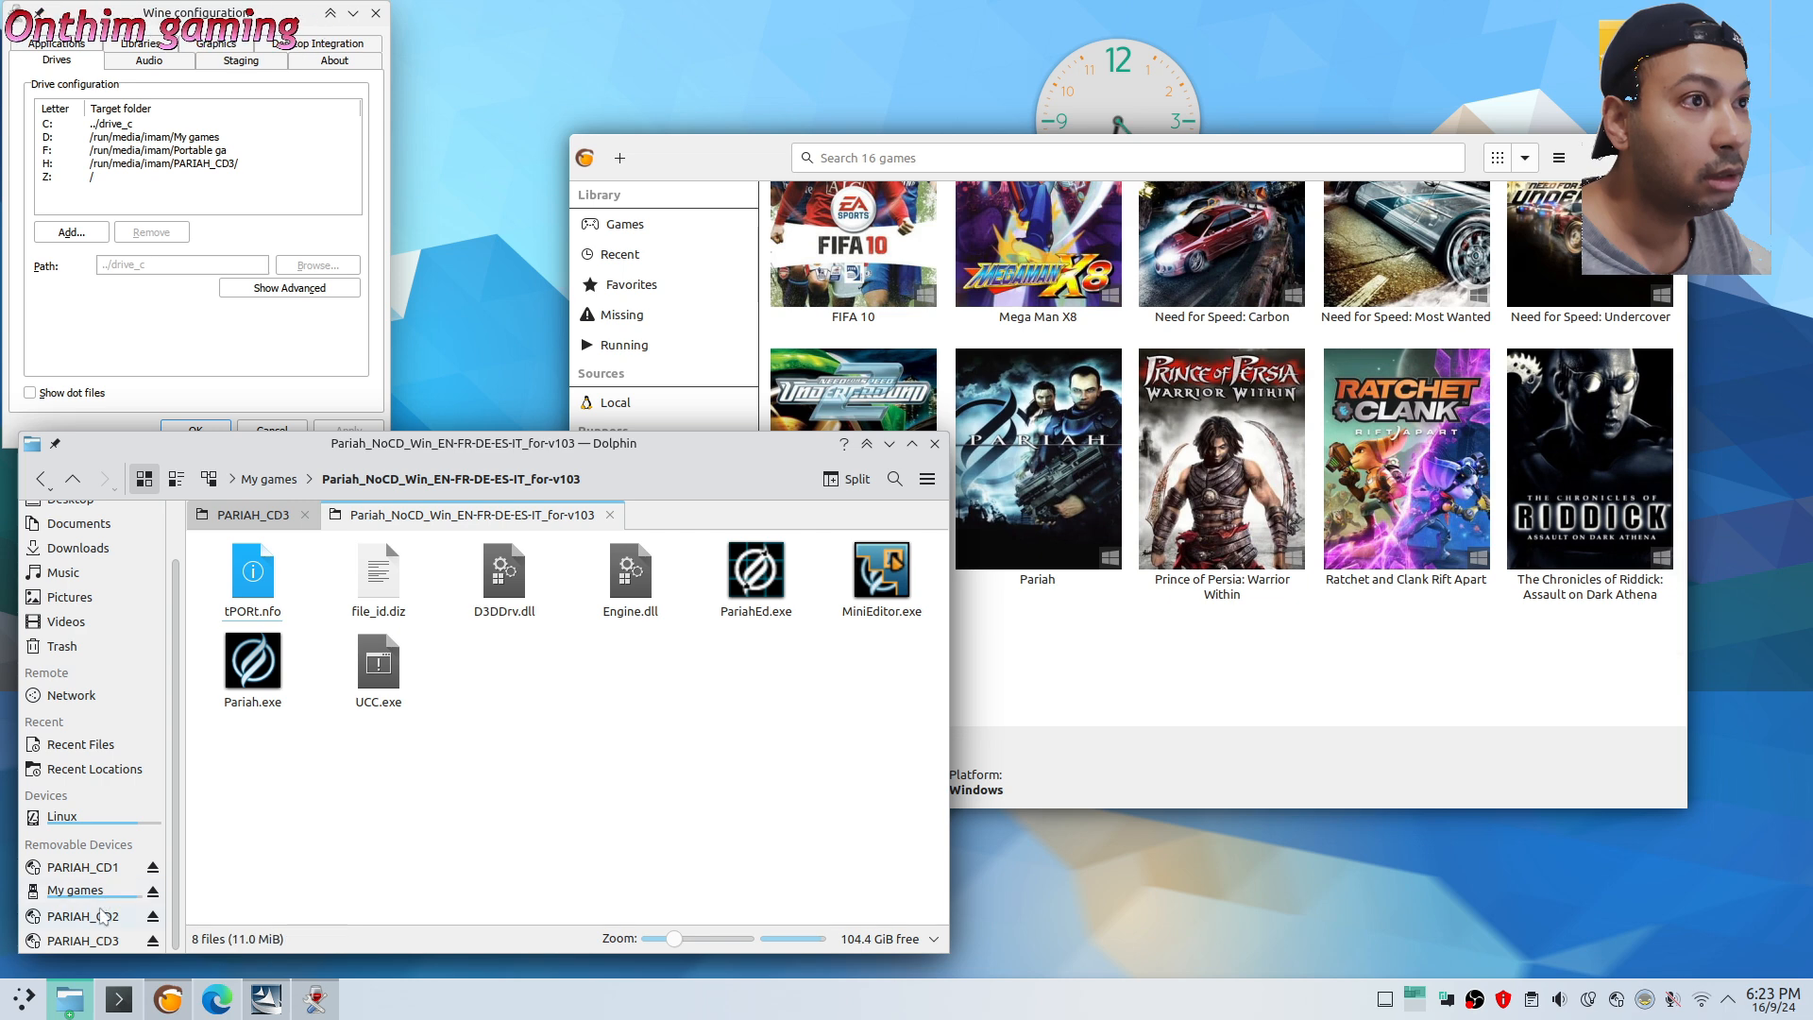
Replace the H: drive's path with the copied PARIAH_CD1 disc path, save the Wine configuration and finish the Pariah setup
left_click(106, 868)
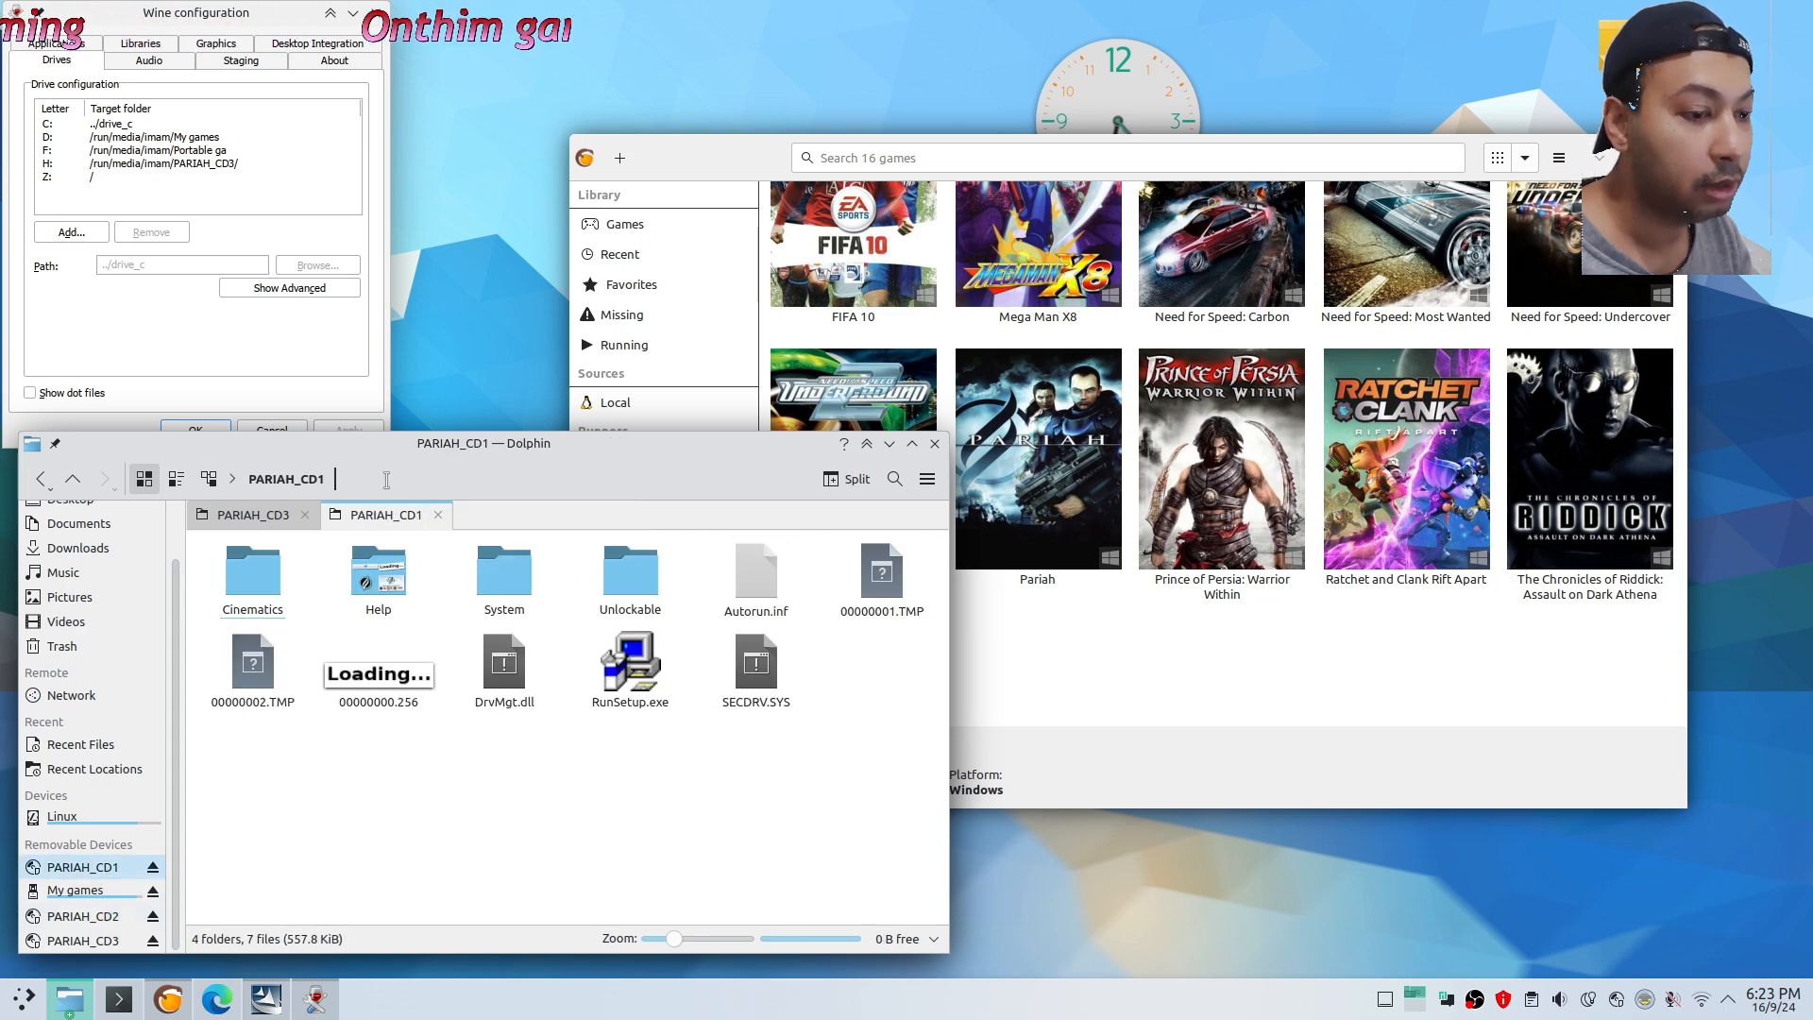
left_click(386, 481)
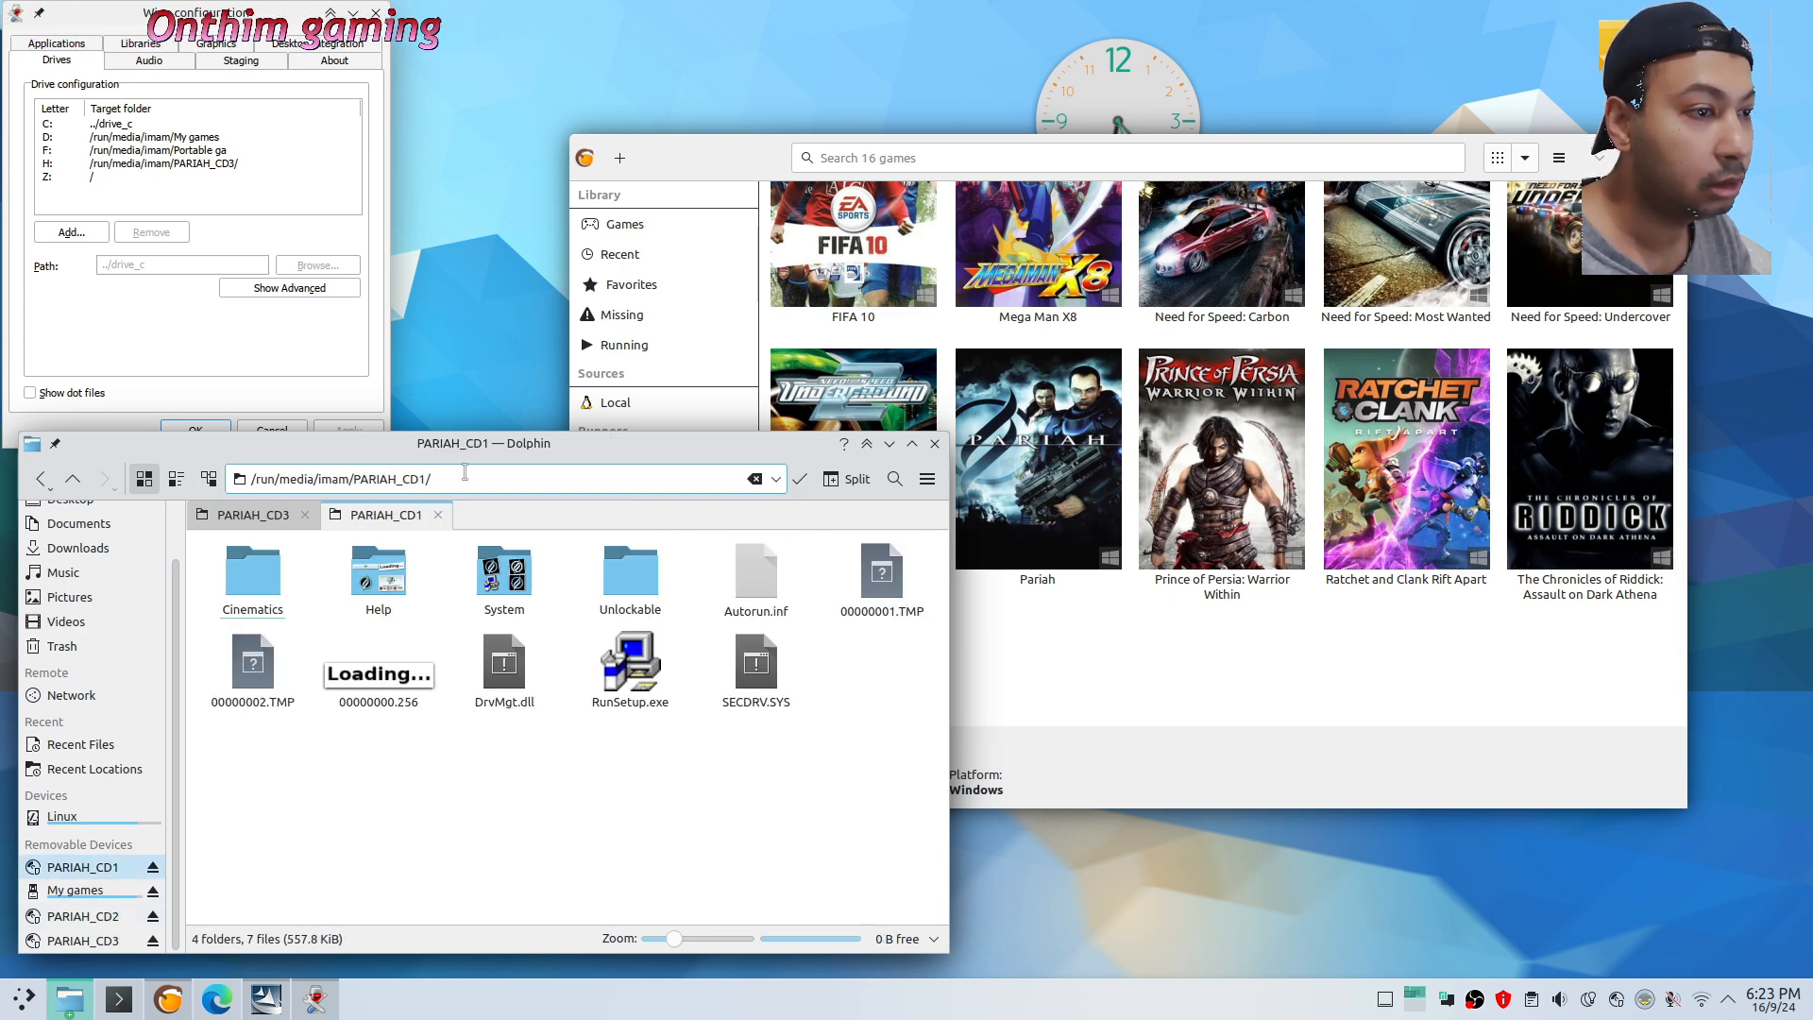
left_click_drag(465, 472, 249, 479)
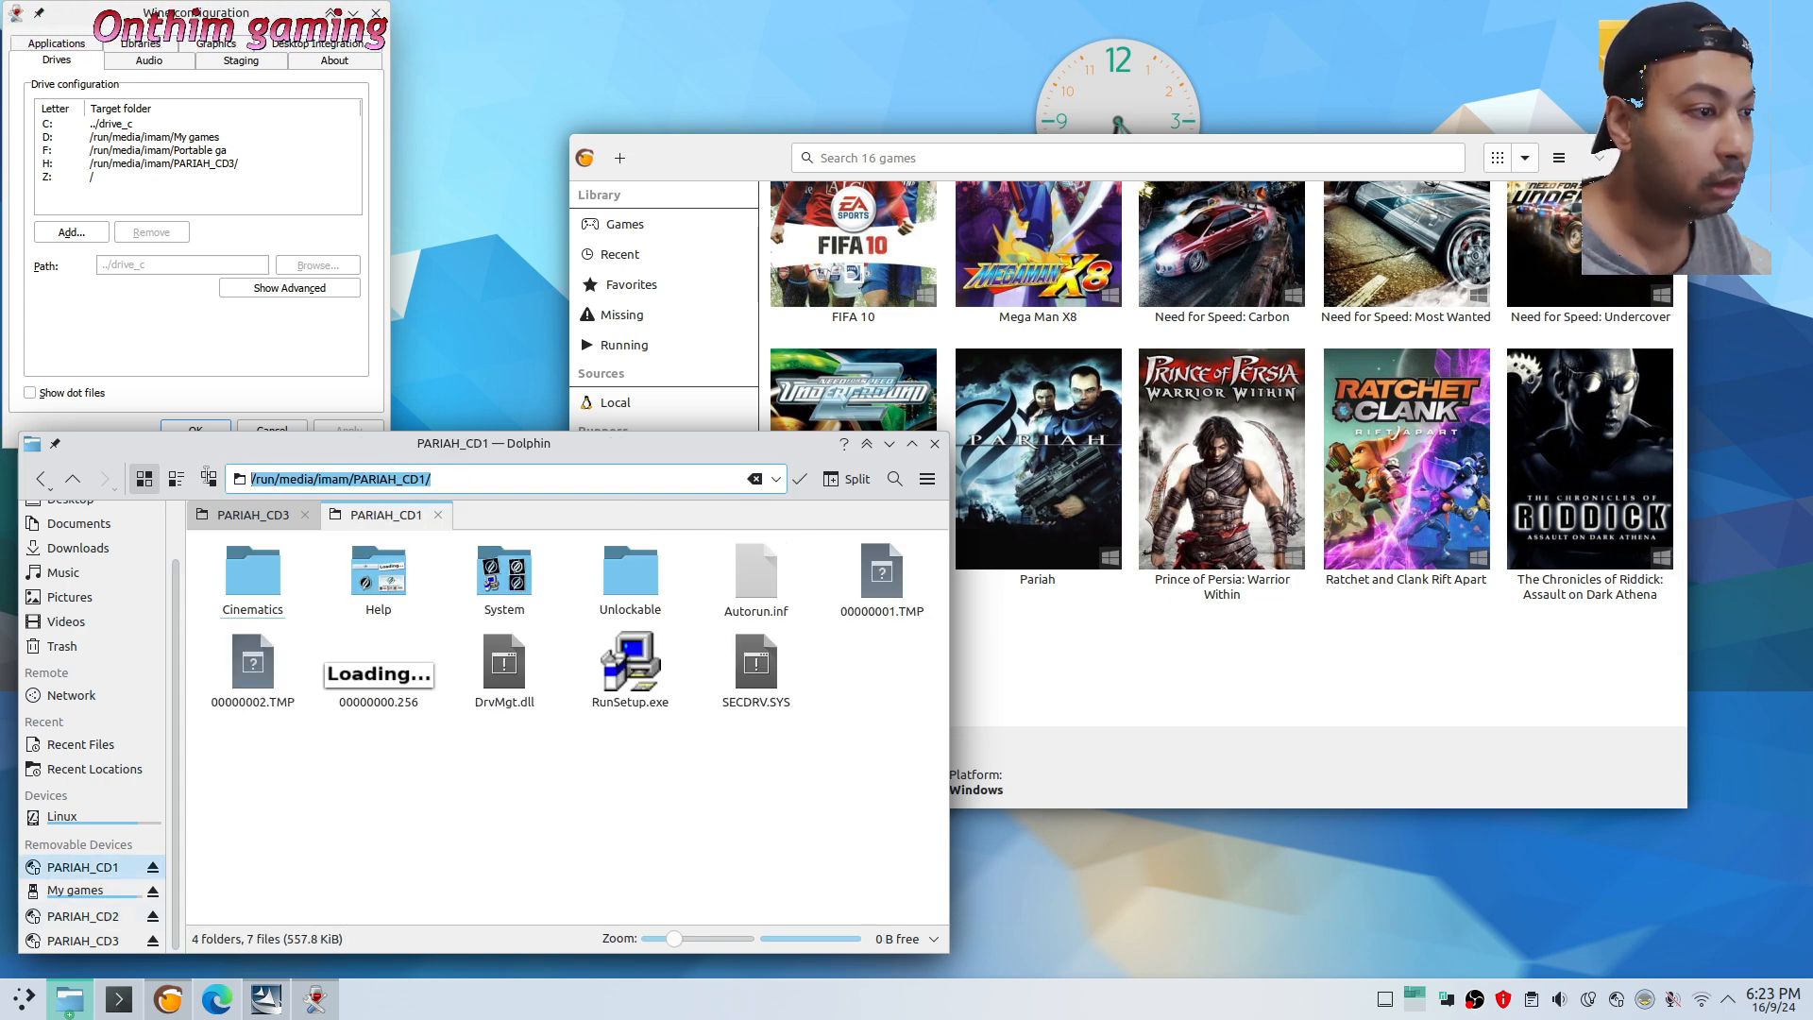
left_click(54, 164)
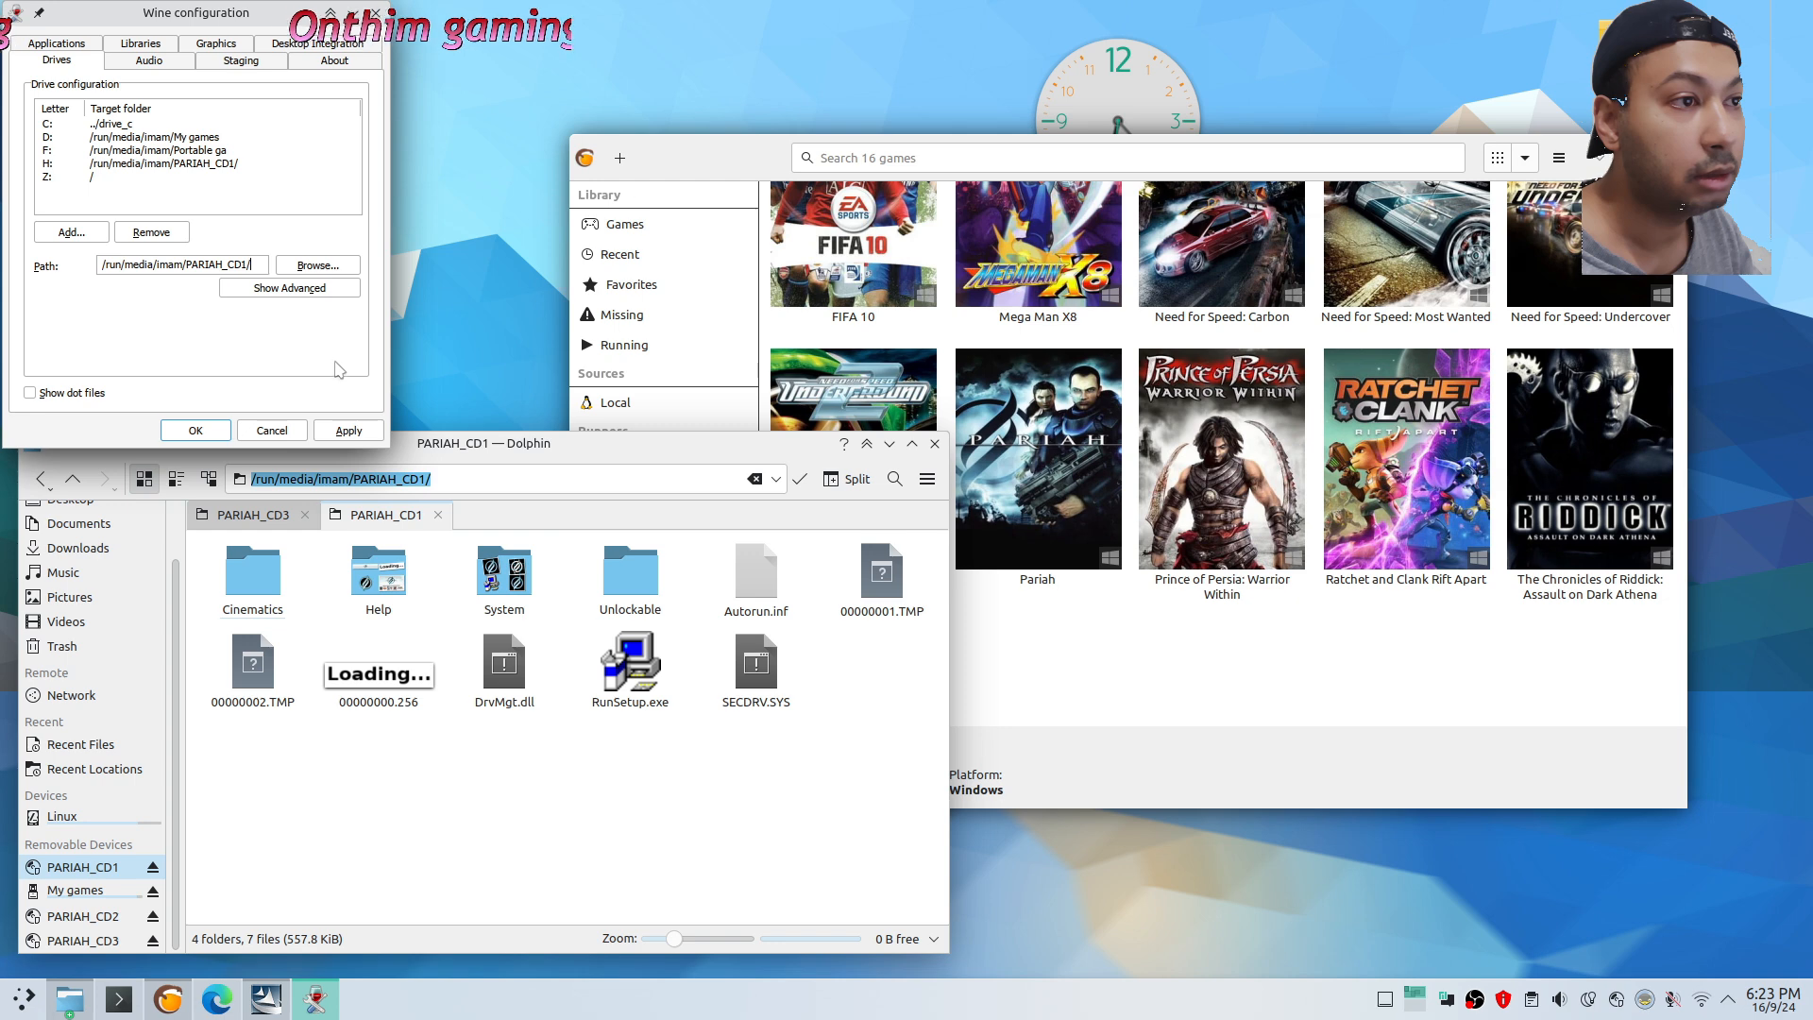
left_click(194, 432)
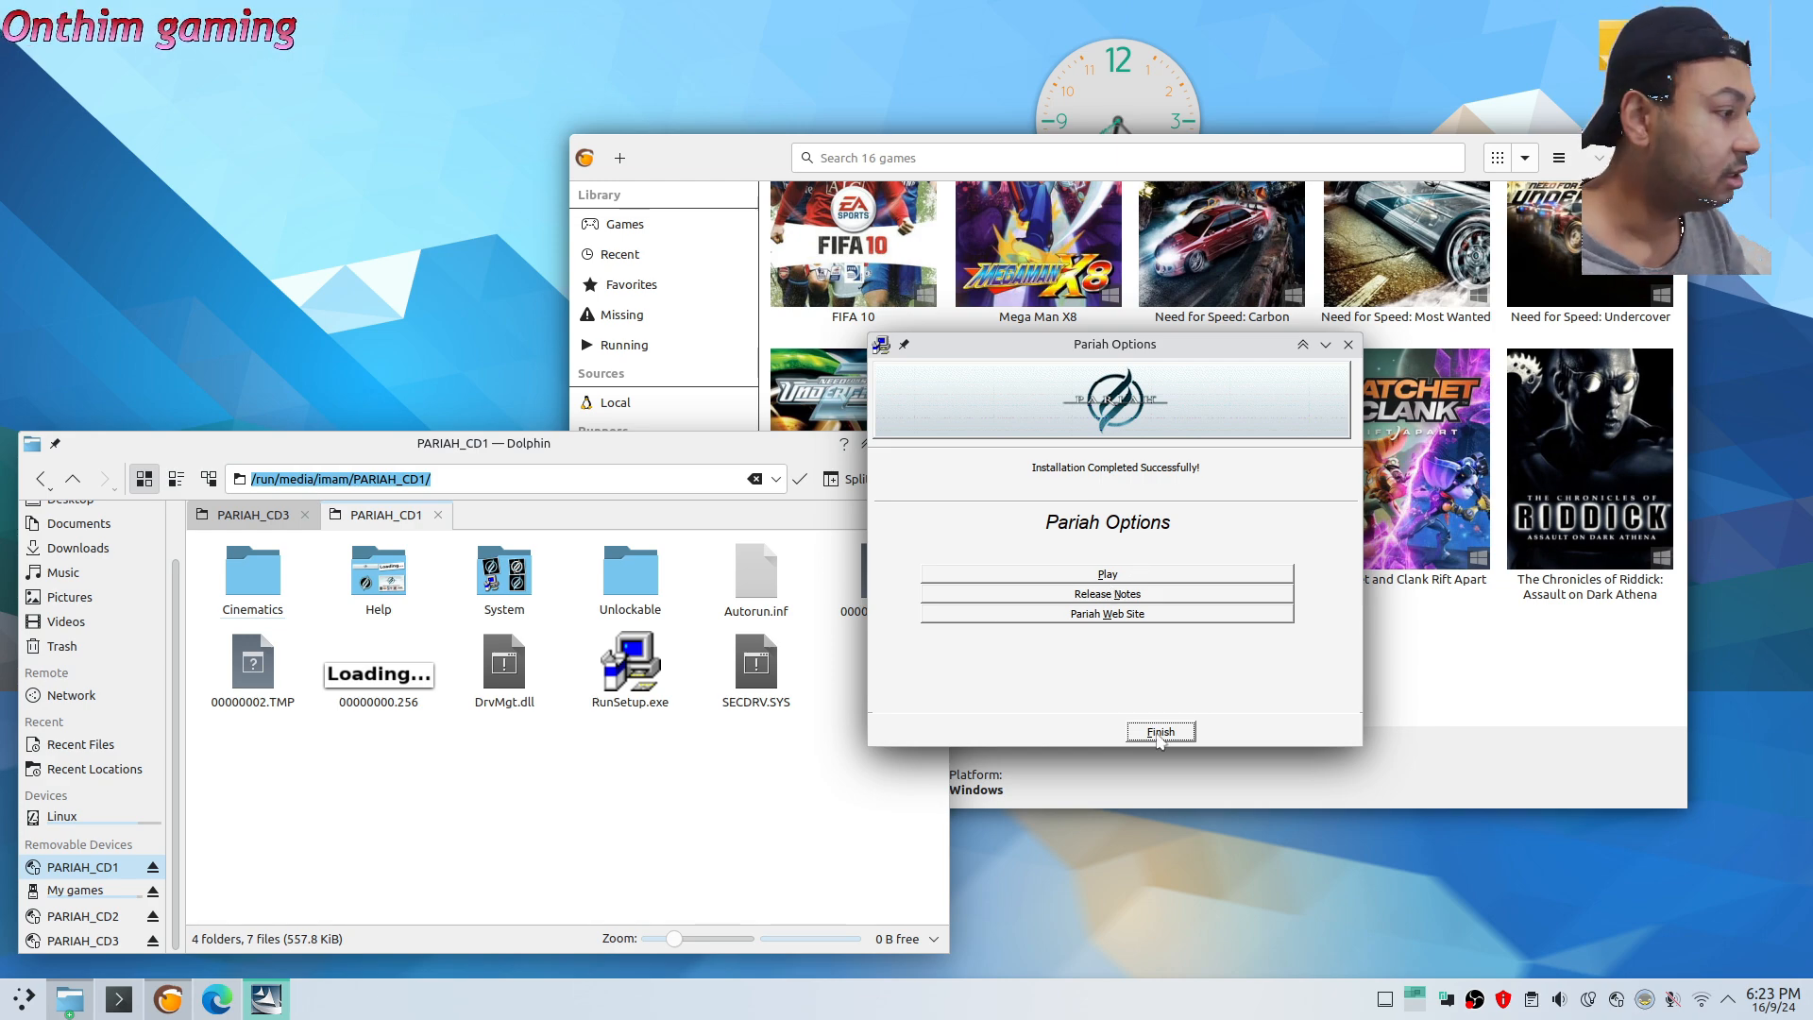
left_click(1161, 733)
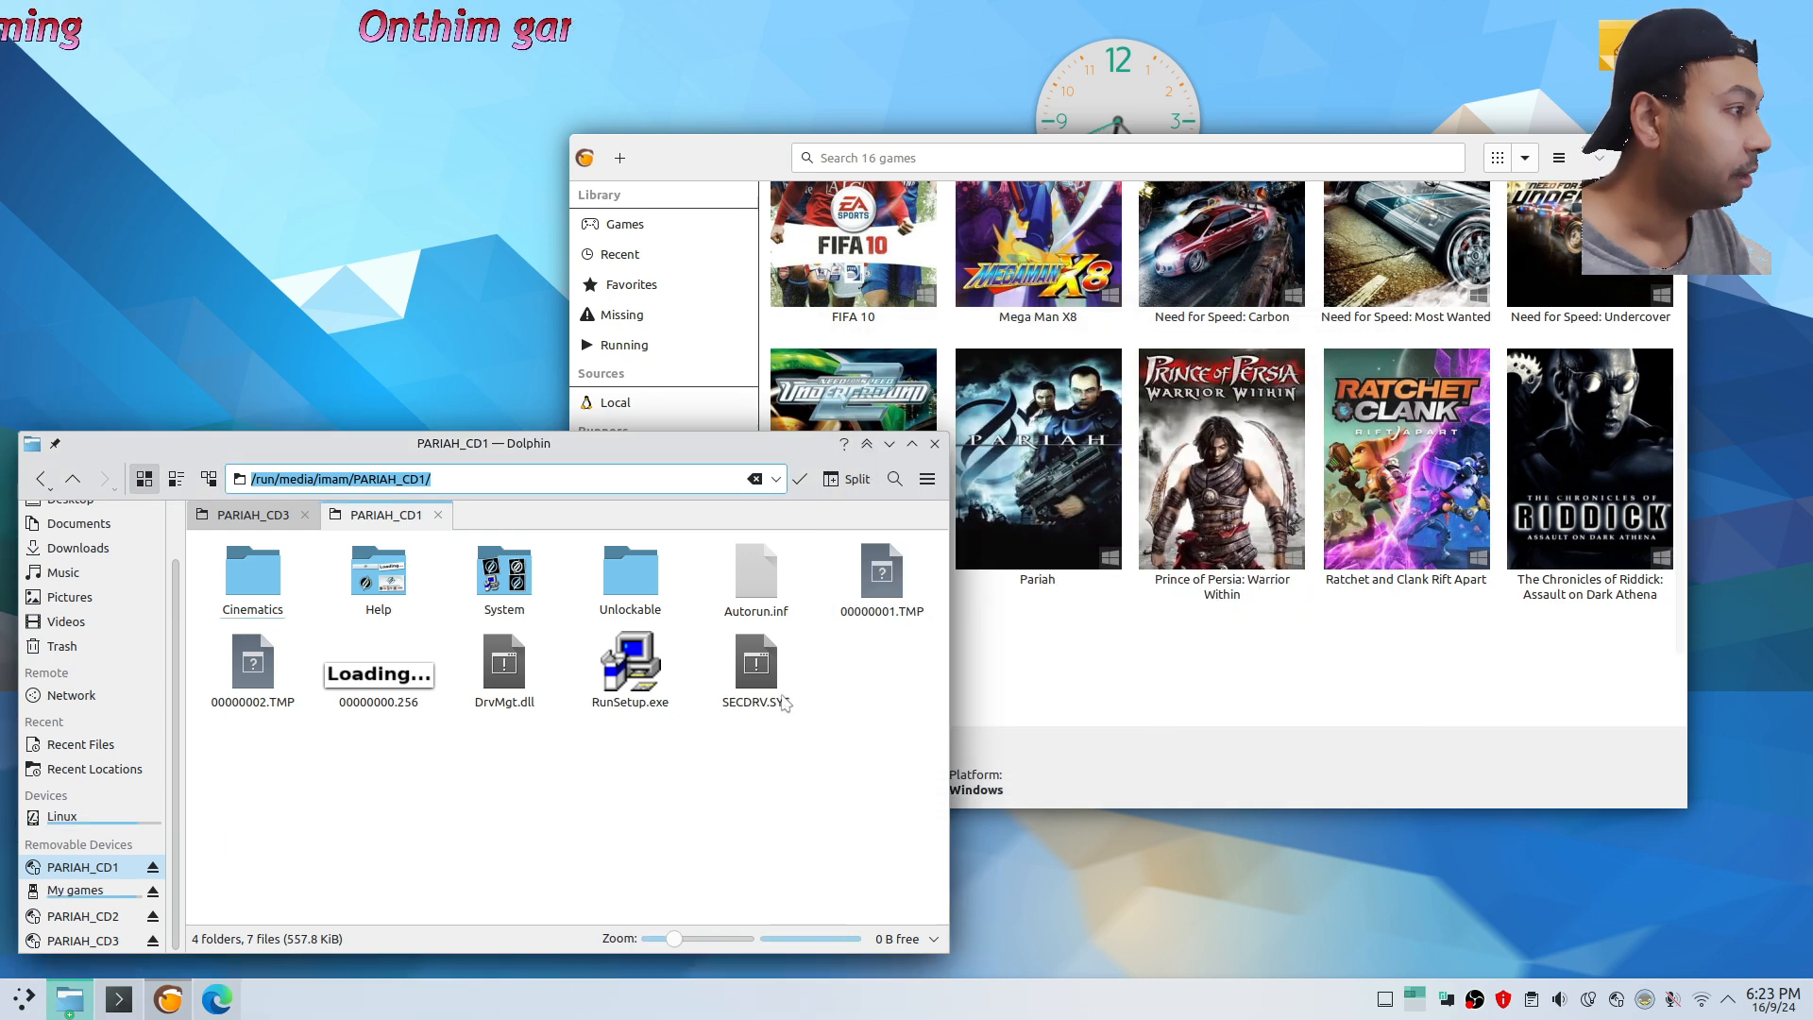
View the properties of the installed Pariah folder on the My games drive and close them
left_click(70, 478)
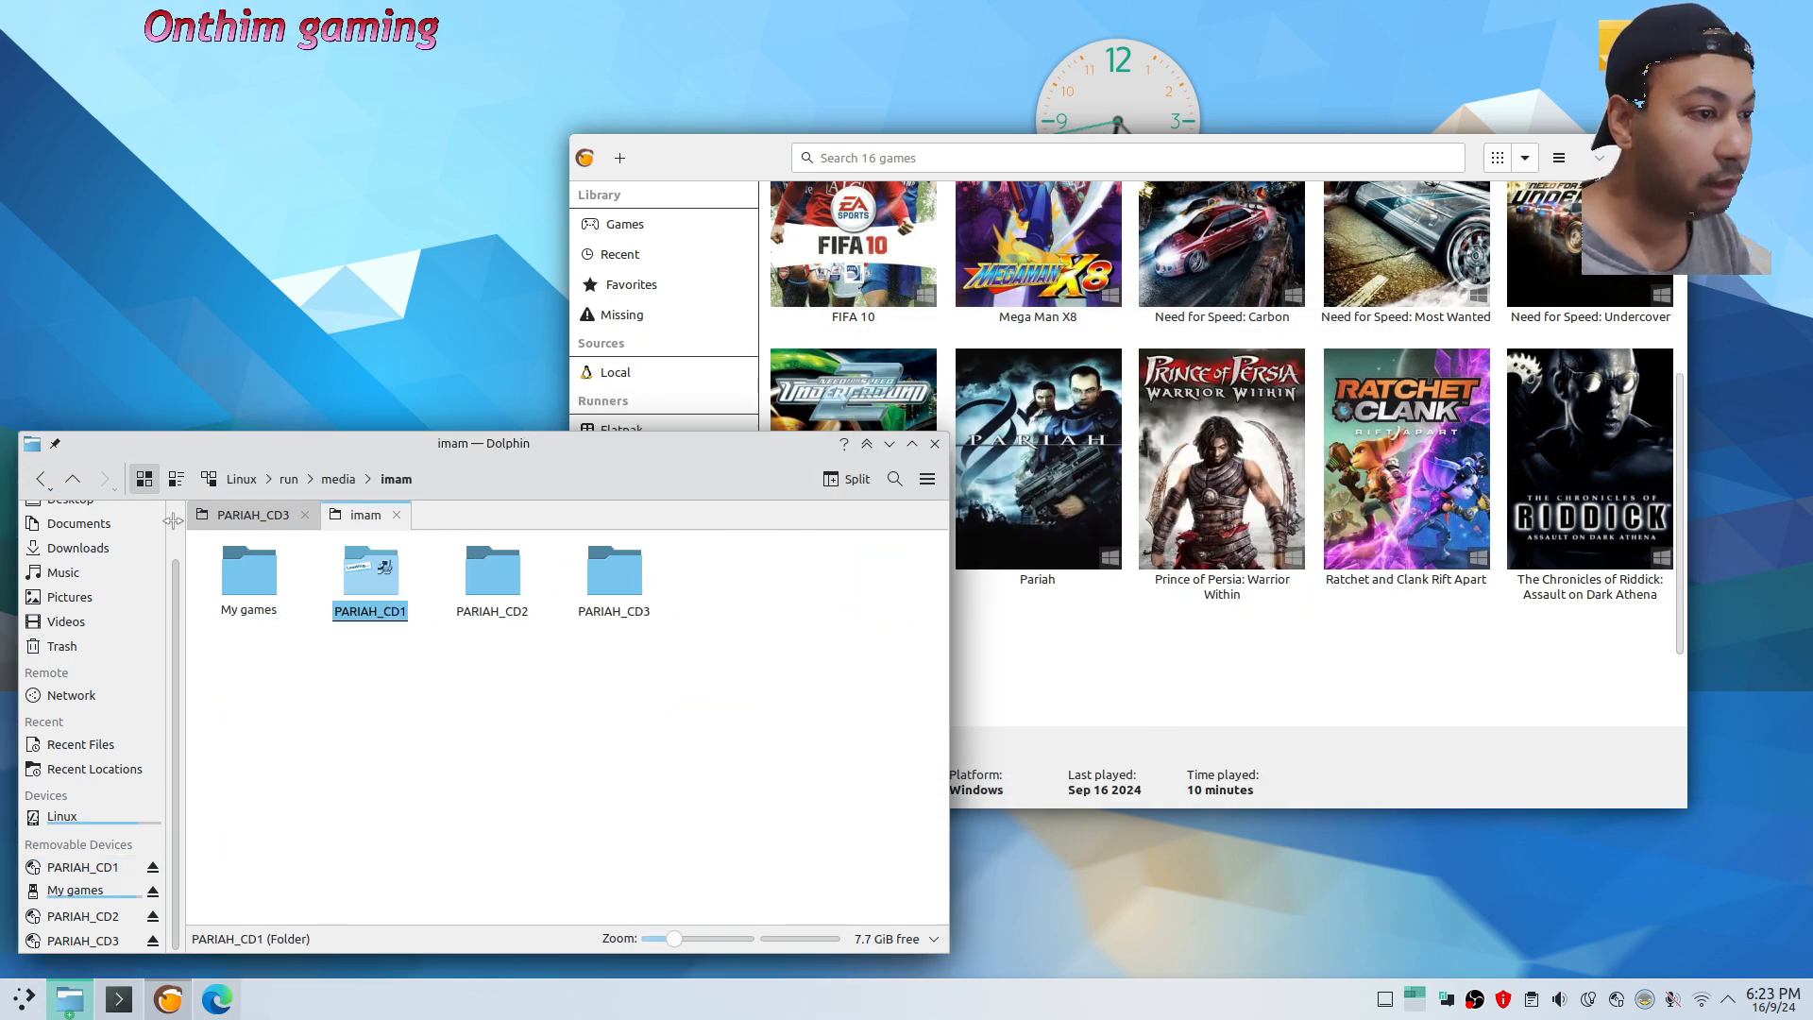
left_click(93, 892)
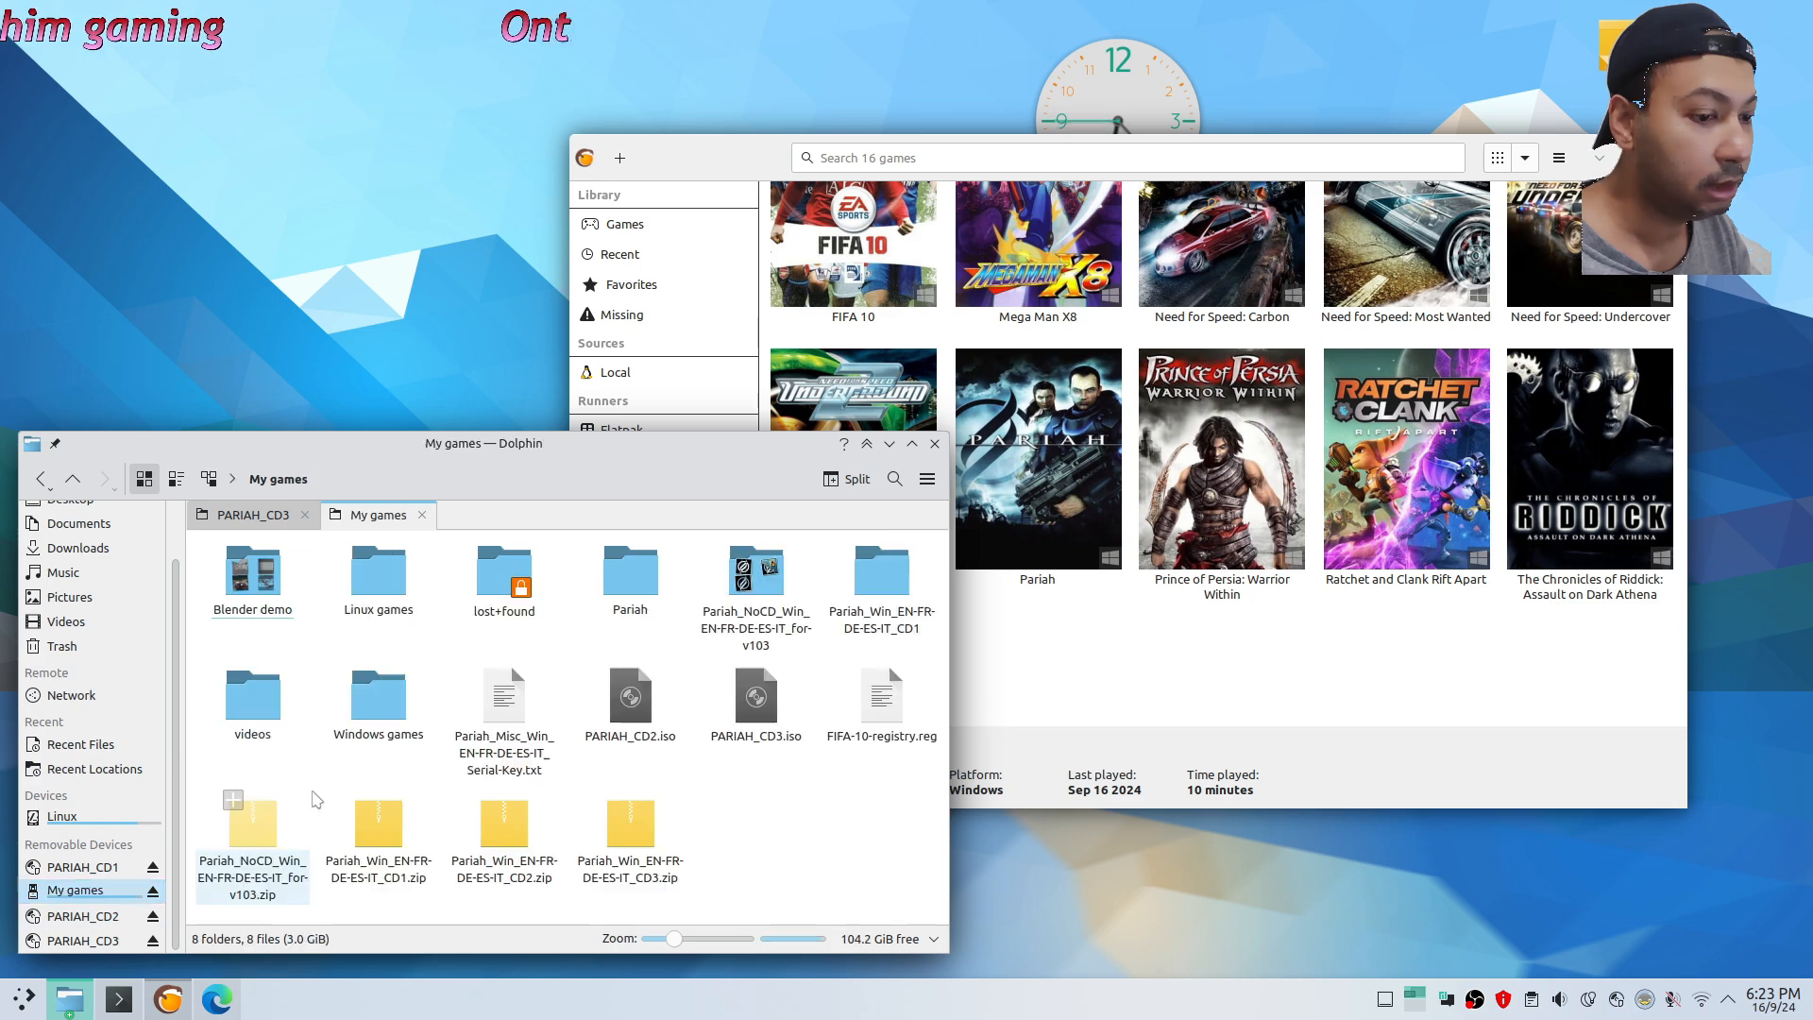
right_click(644, 584)
left_click(690, 573)
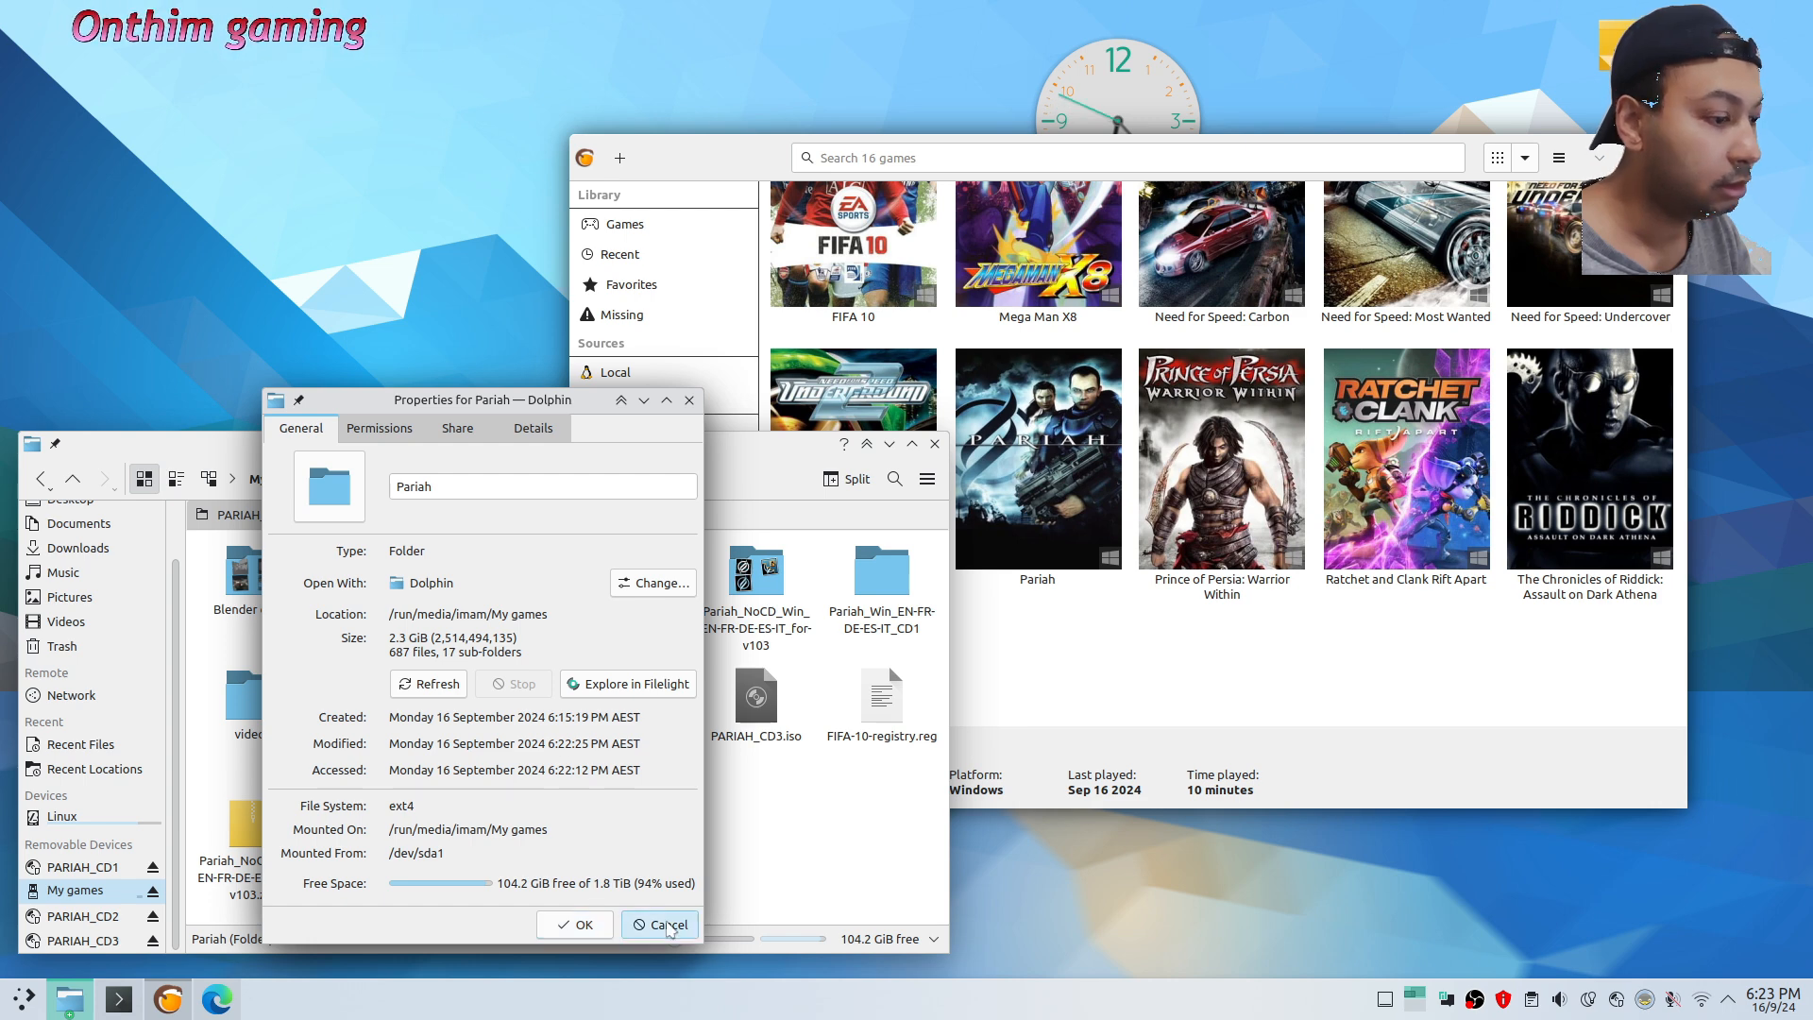
left_click(661, 926)
Examine the files in the installed Pariah game's System folder and return to the My games drive
double_click(630, 571)
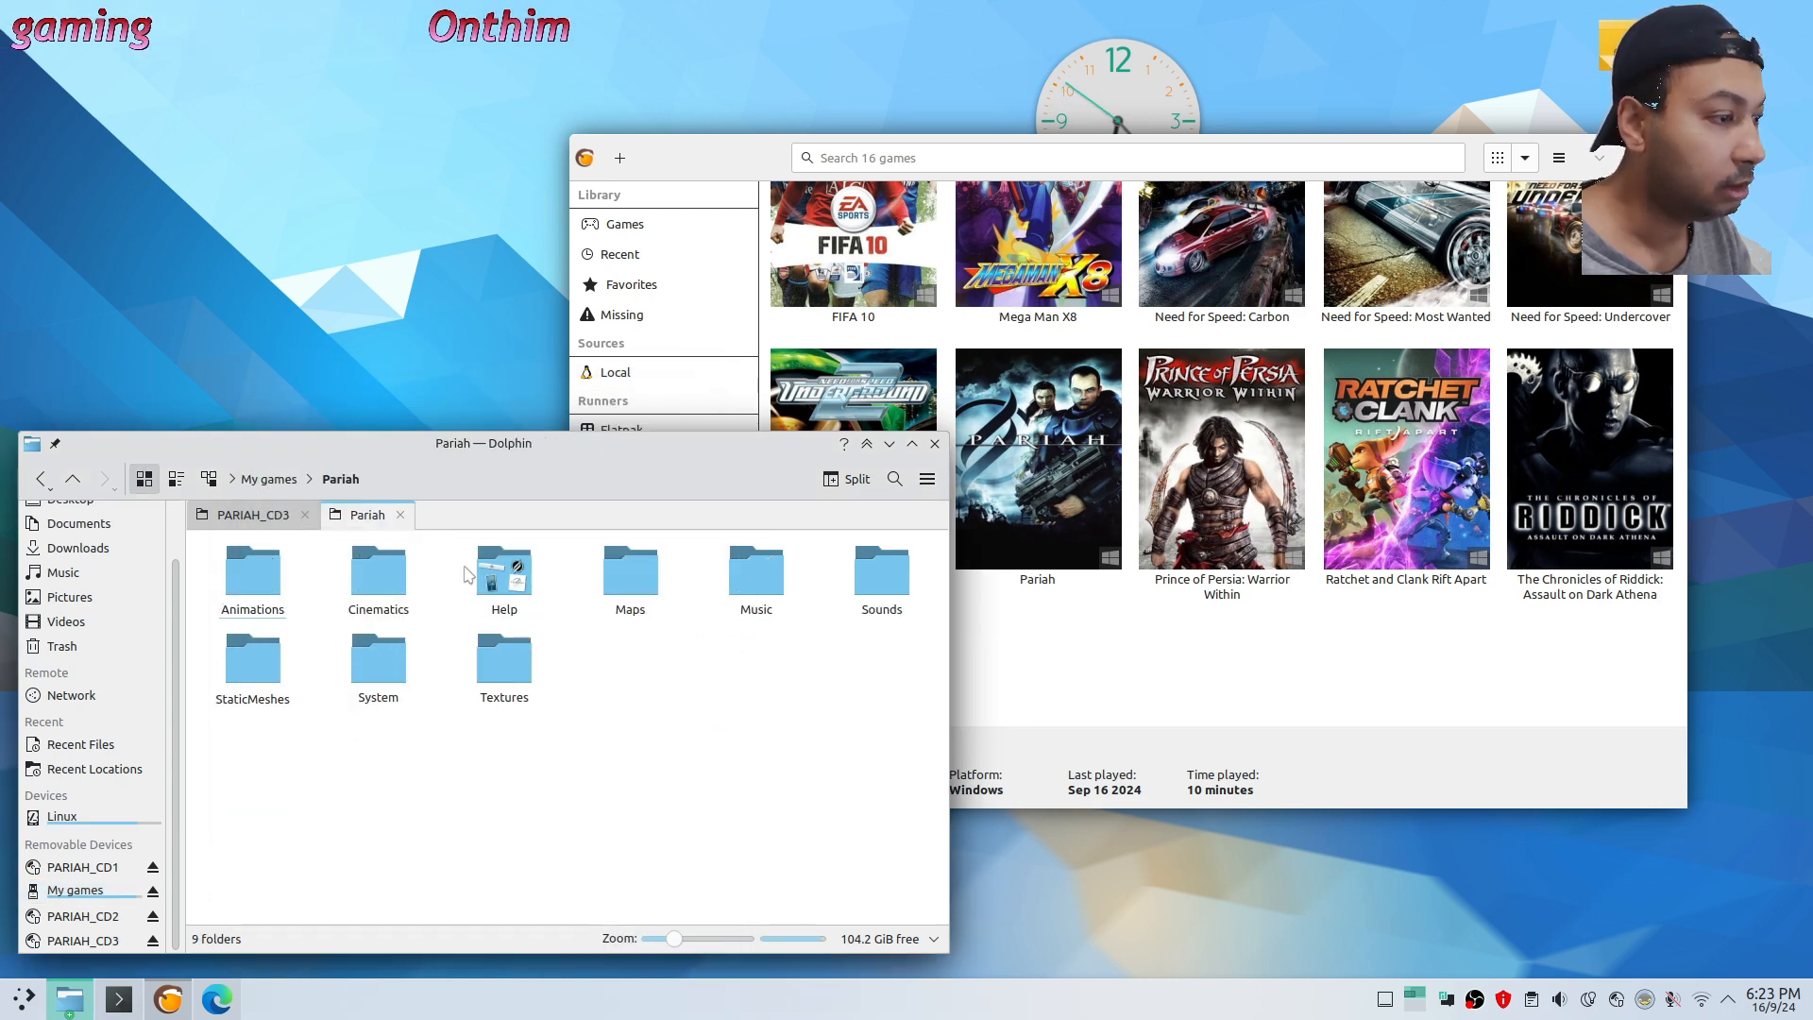
double_click(378, 672)
scroll(618, 707, "down", 3)
scroll(626, 700, "down", 10)
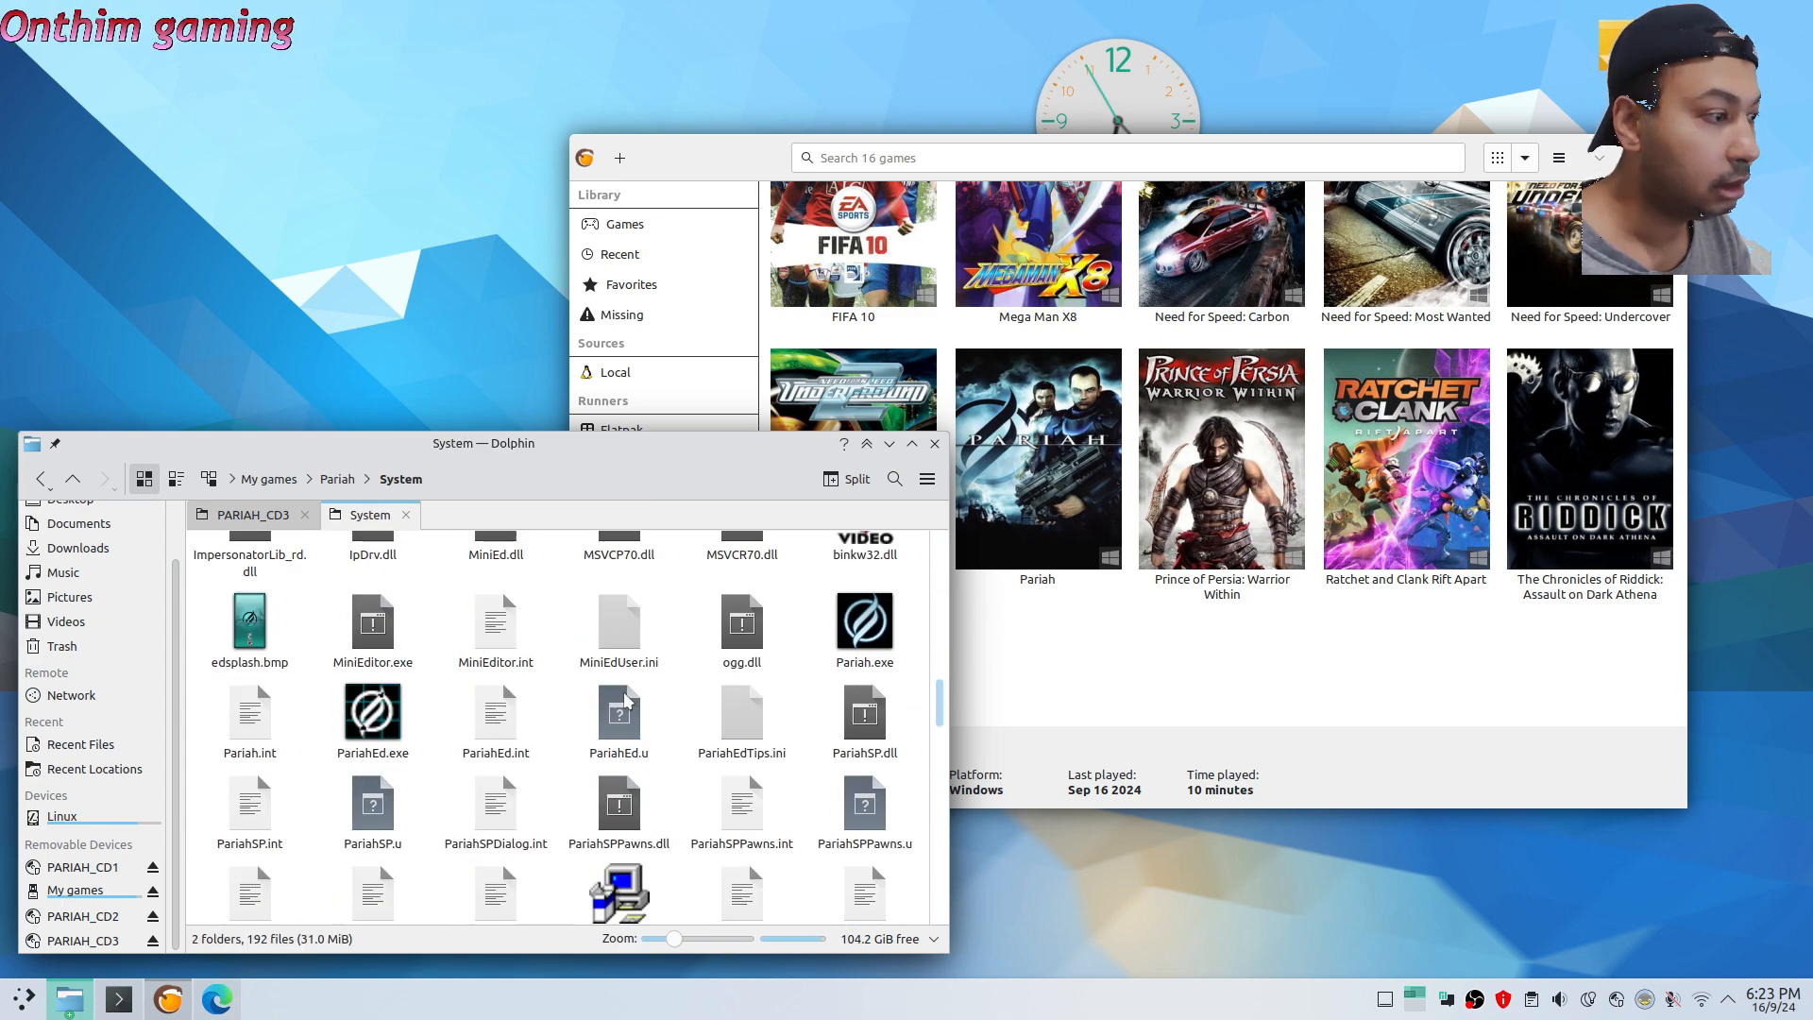
scroll(628, 701, "up", 6)
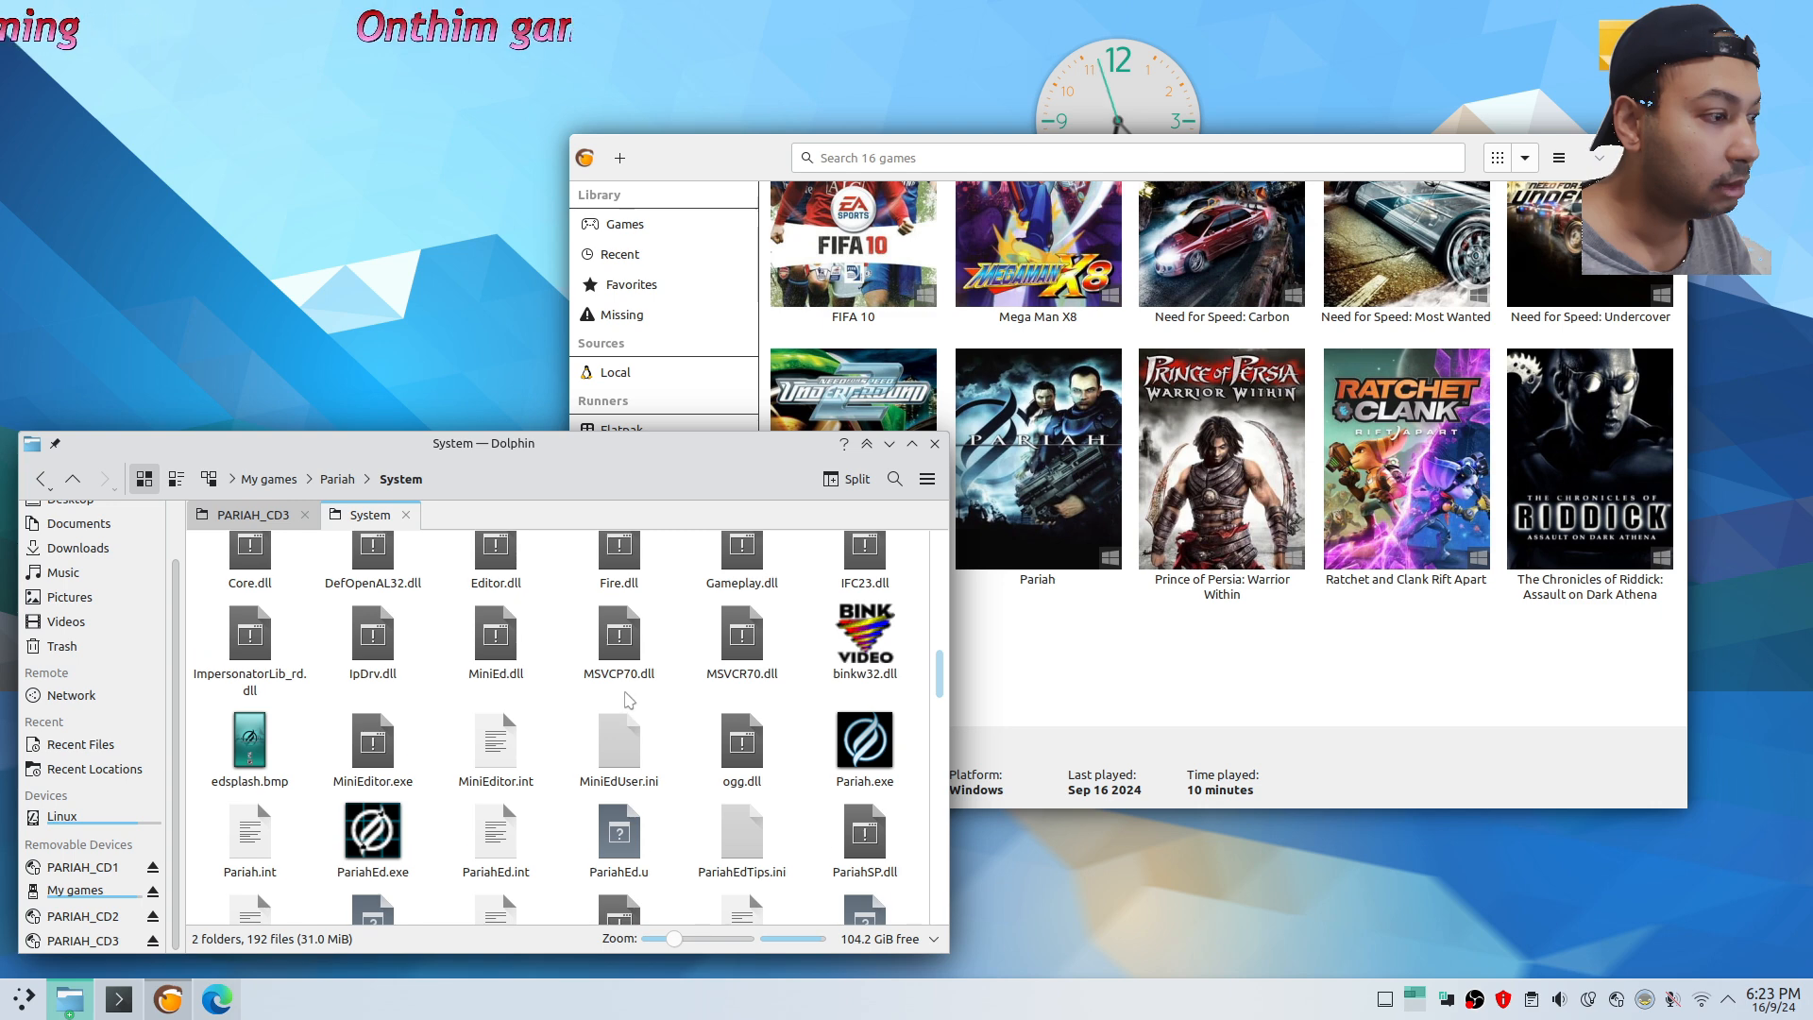
left_click(344, 483)
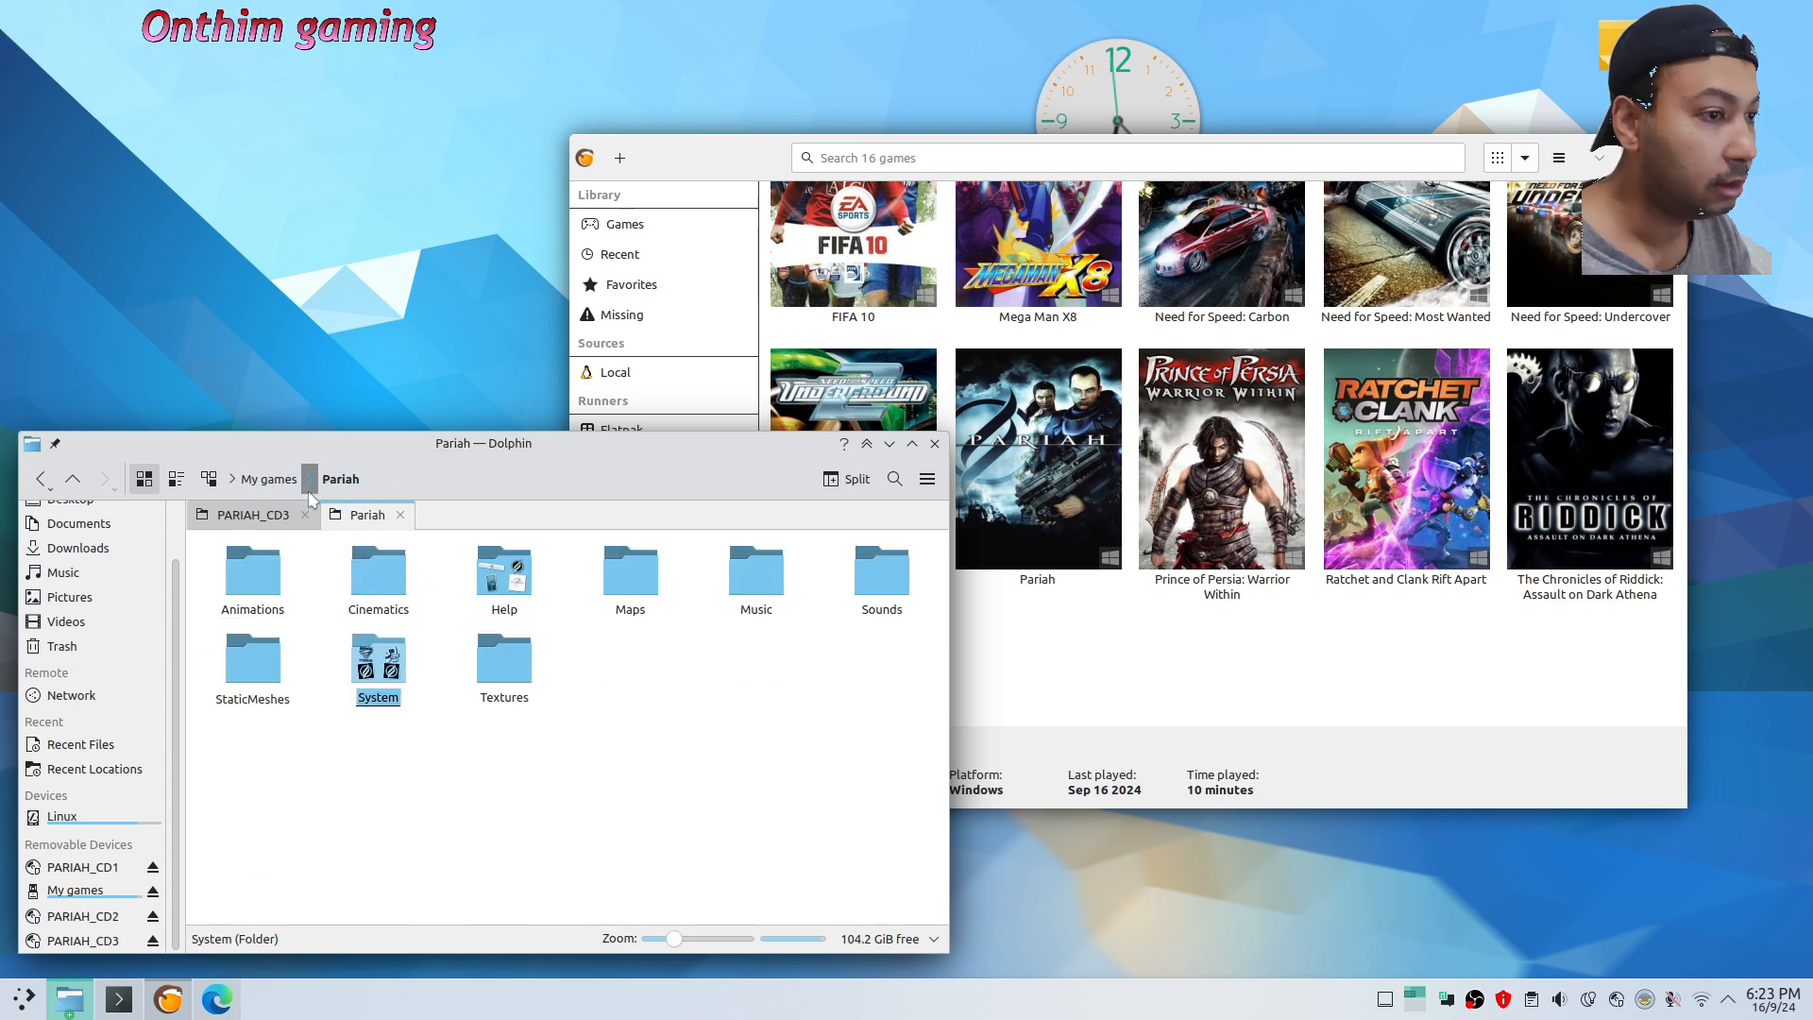
left_click(271, 480)
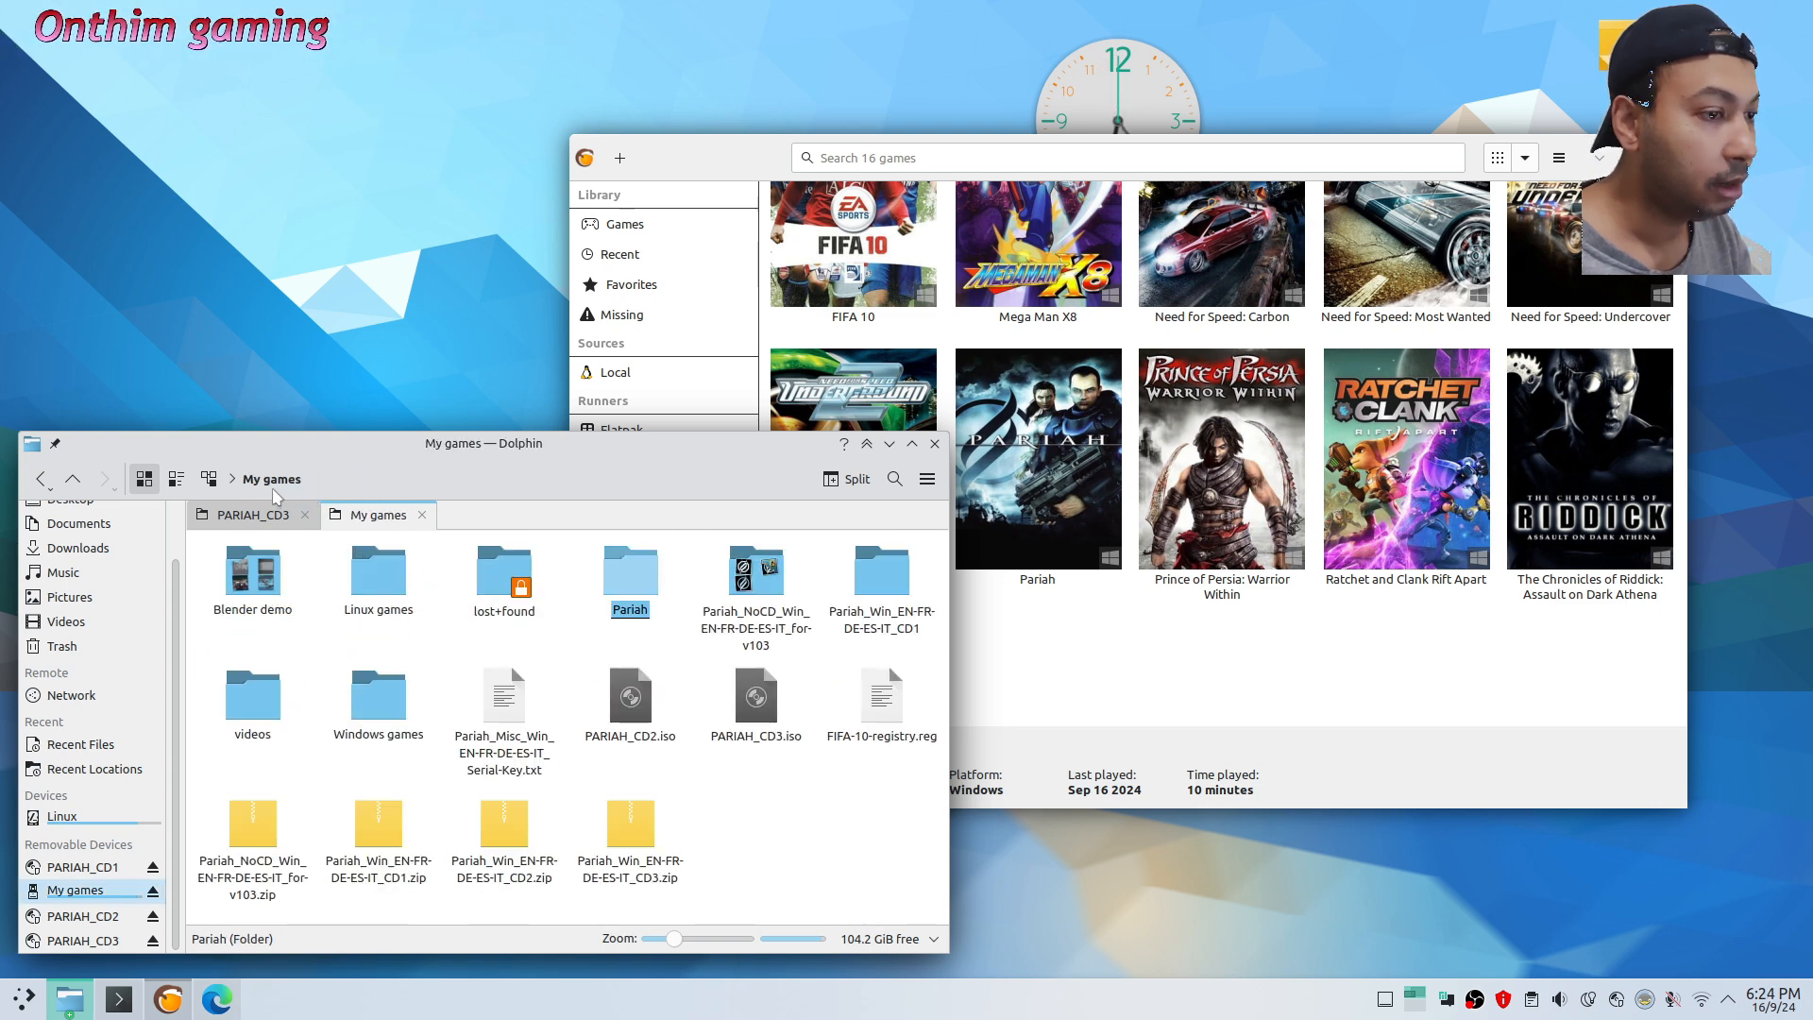
Copy all the files in the Pariah_NoCD_Win_EN-FR-DE-ES-IT_for-v103 folder
double_click(751, 614)
left_click_drag(922, 761, 223, 542)
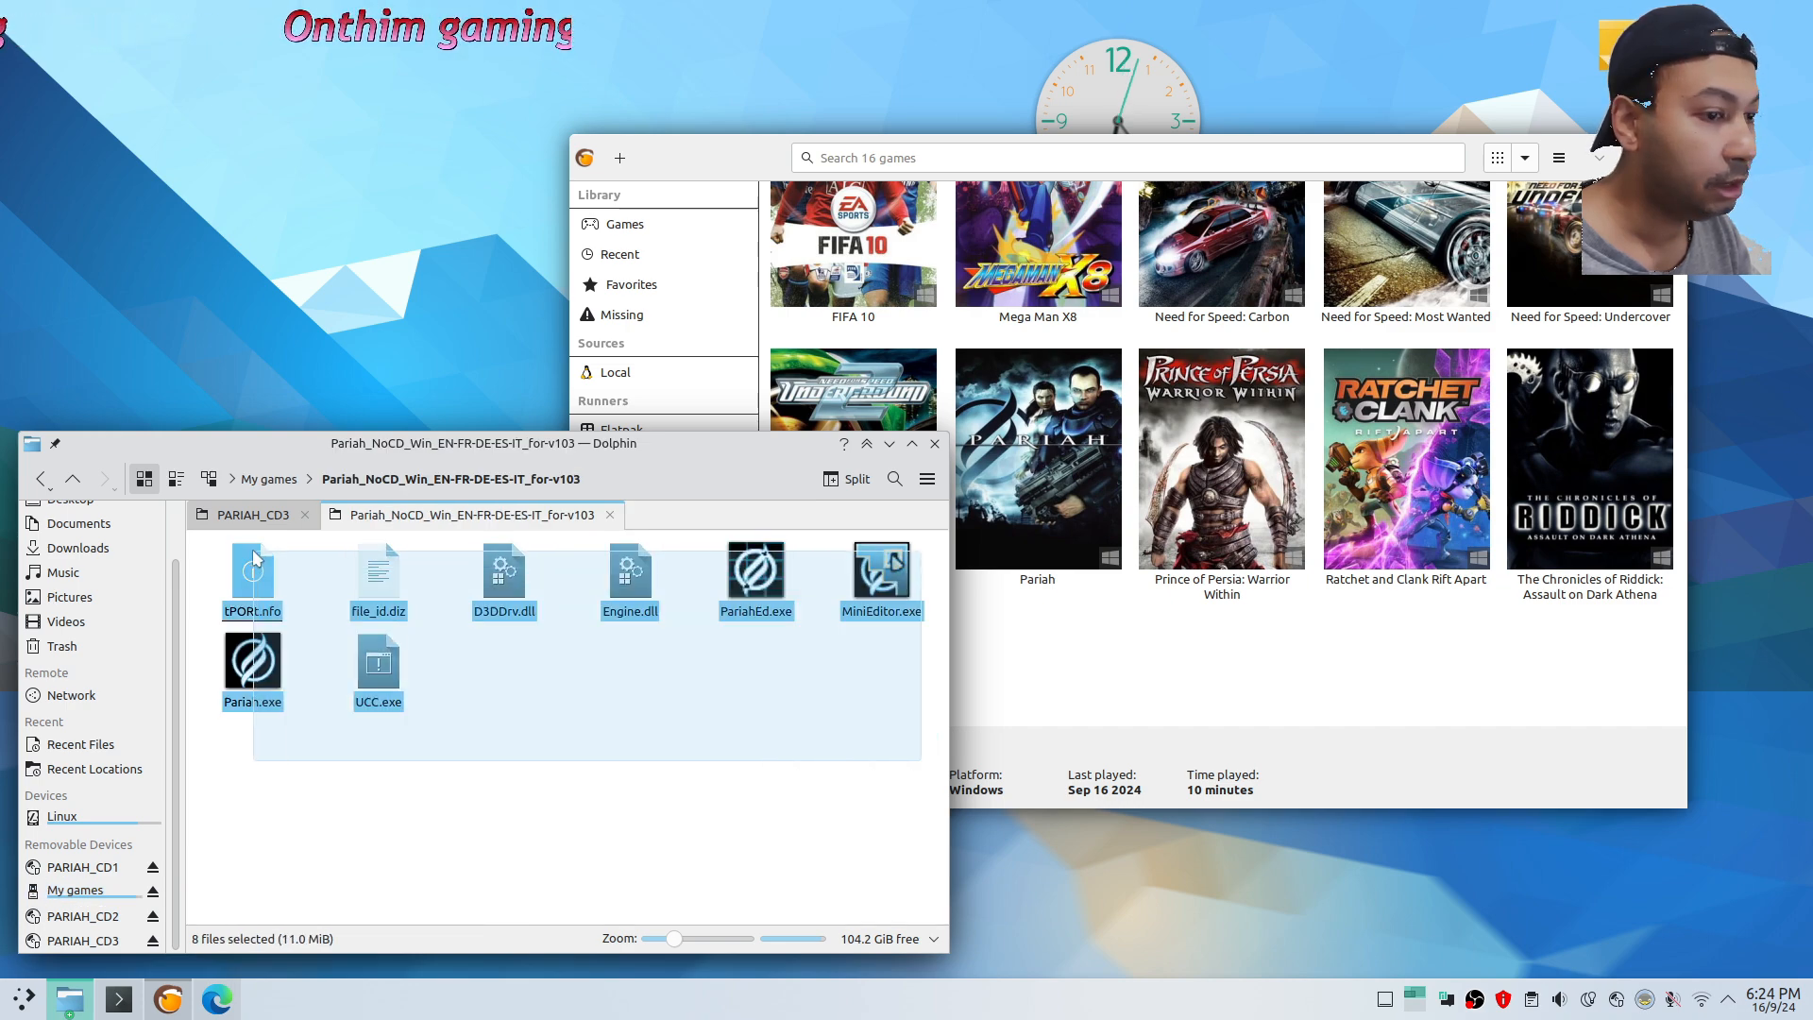
right_click(271, 588)
left_click(481, 679)
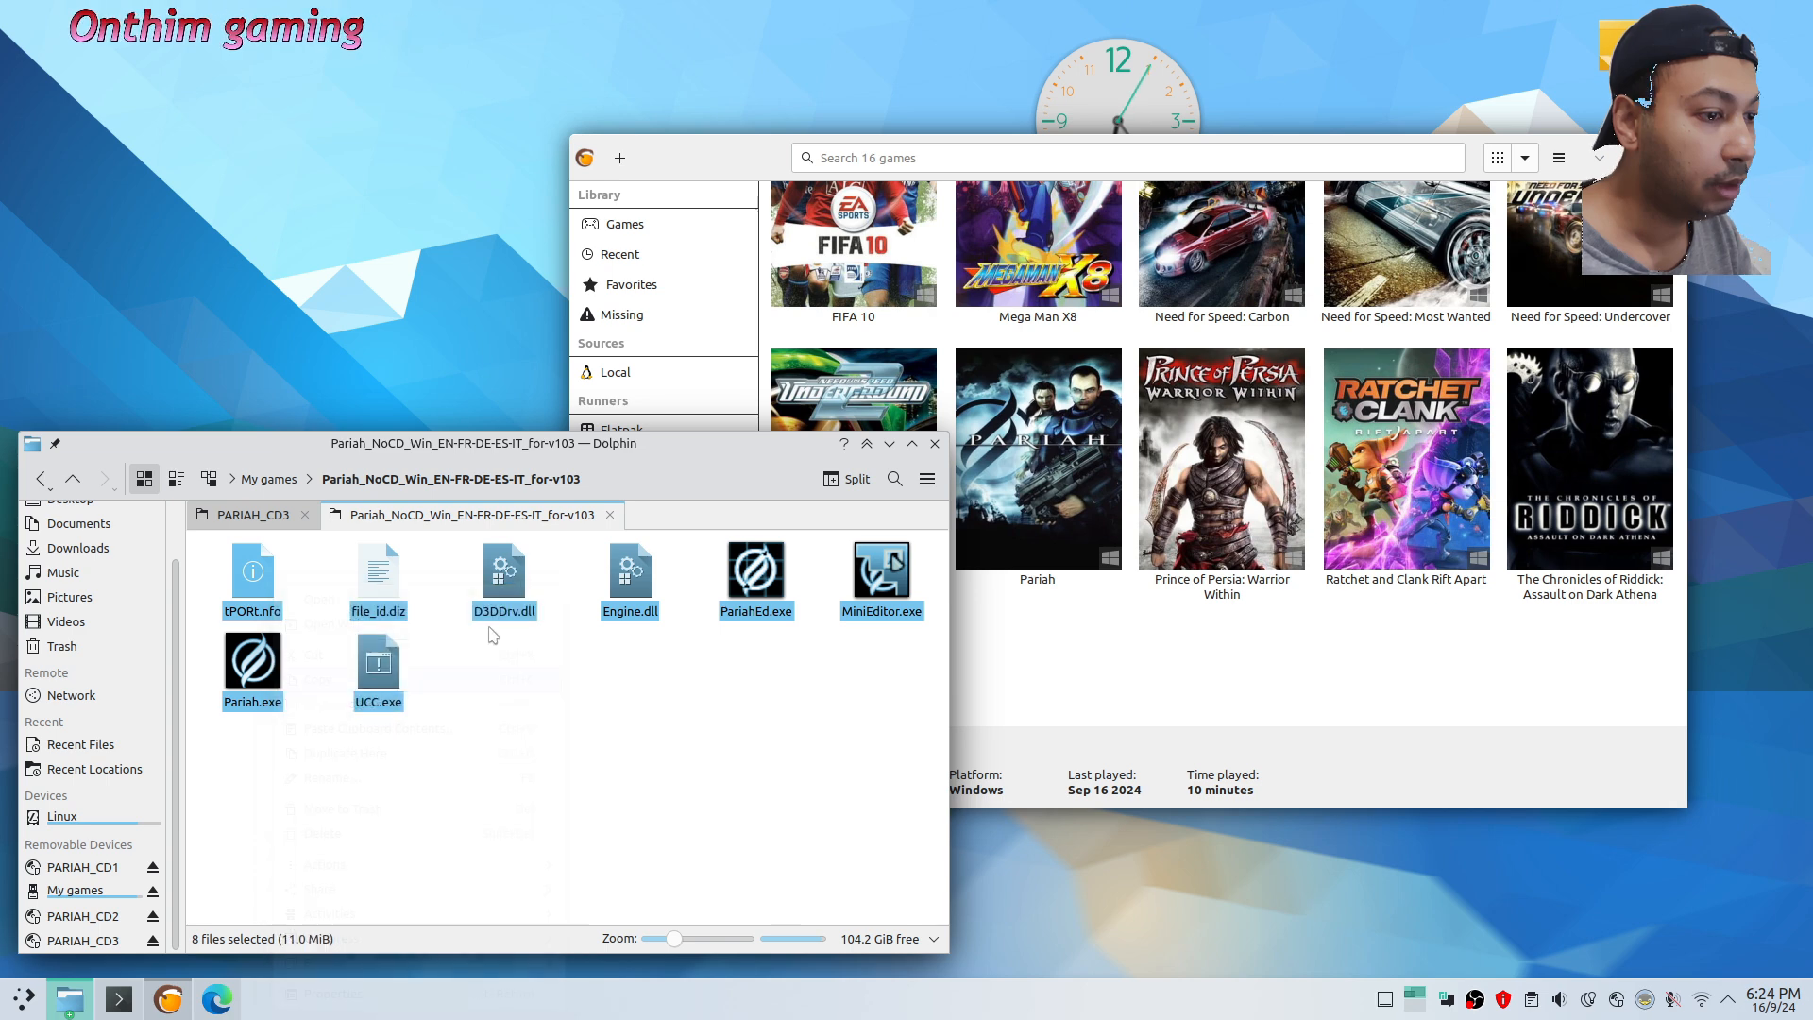
Paste the copied NoCD files into the installed Pariah game's System folder, overwriting all existing files
left_click(283, 480)
double_click(628, 590)
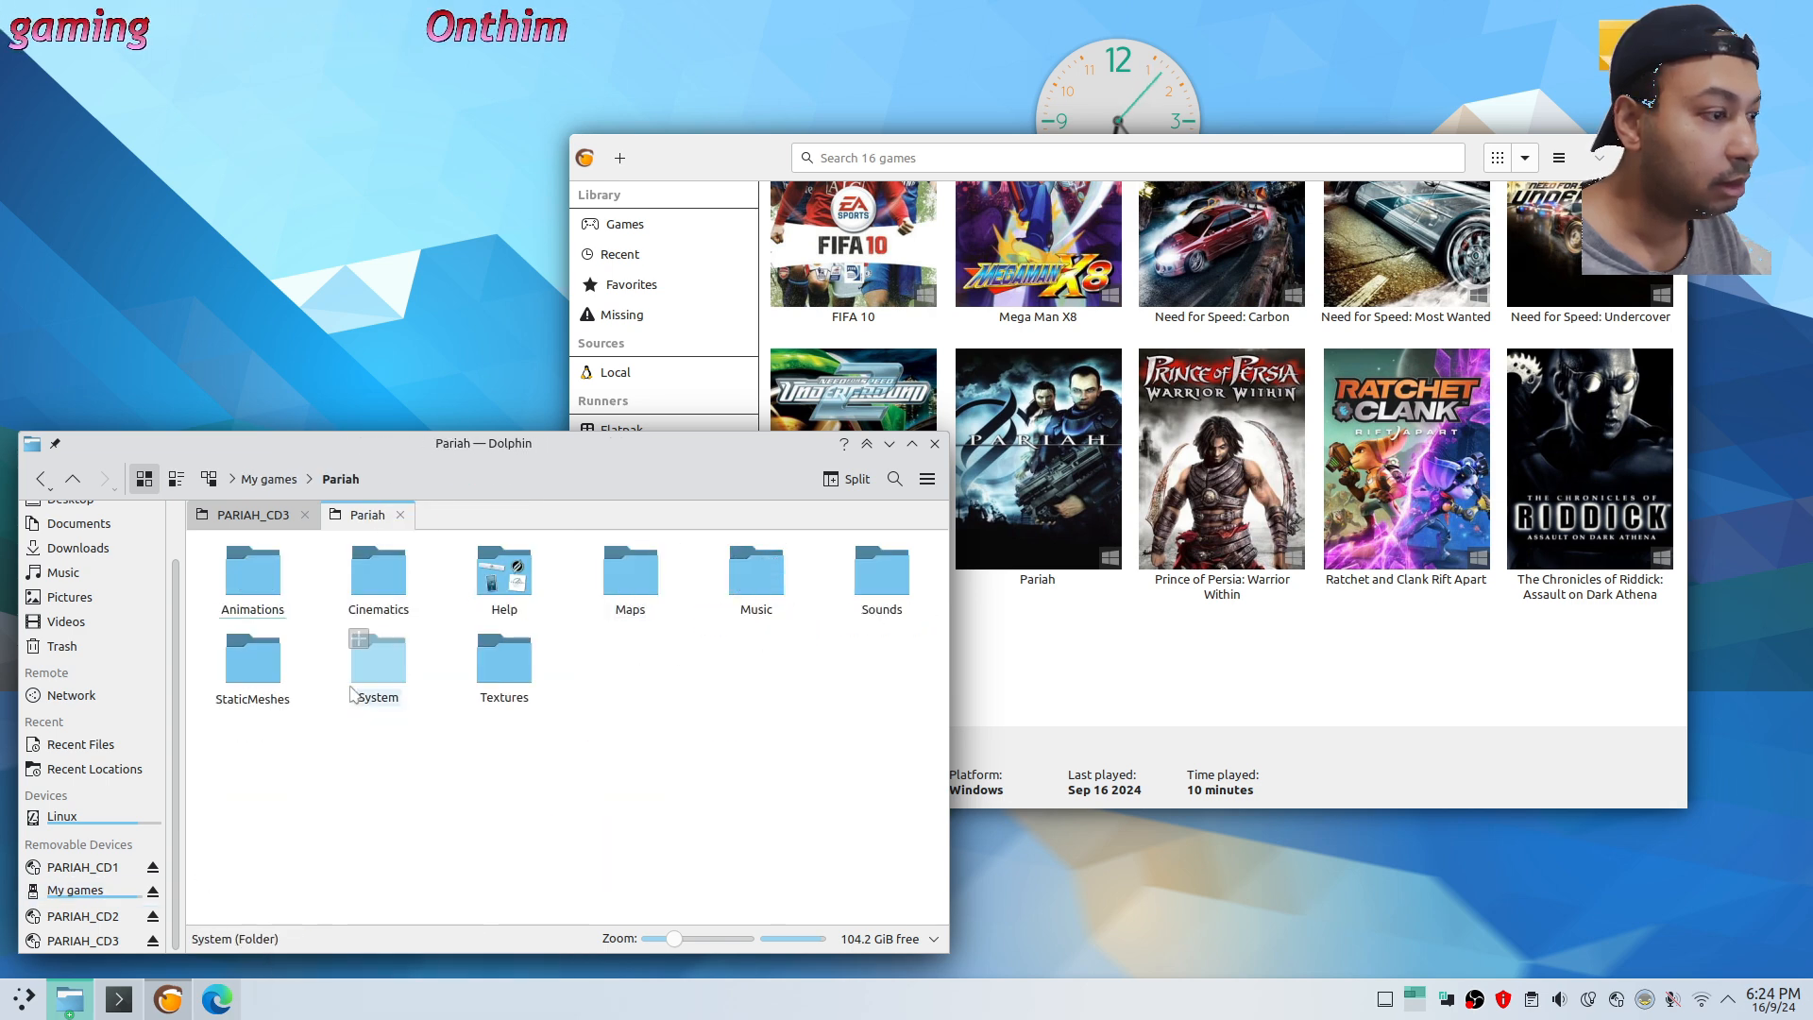
double_click(379, 661)
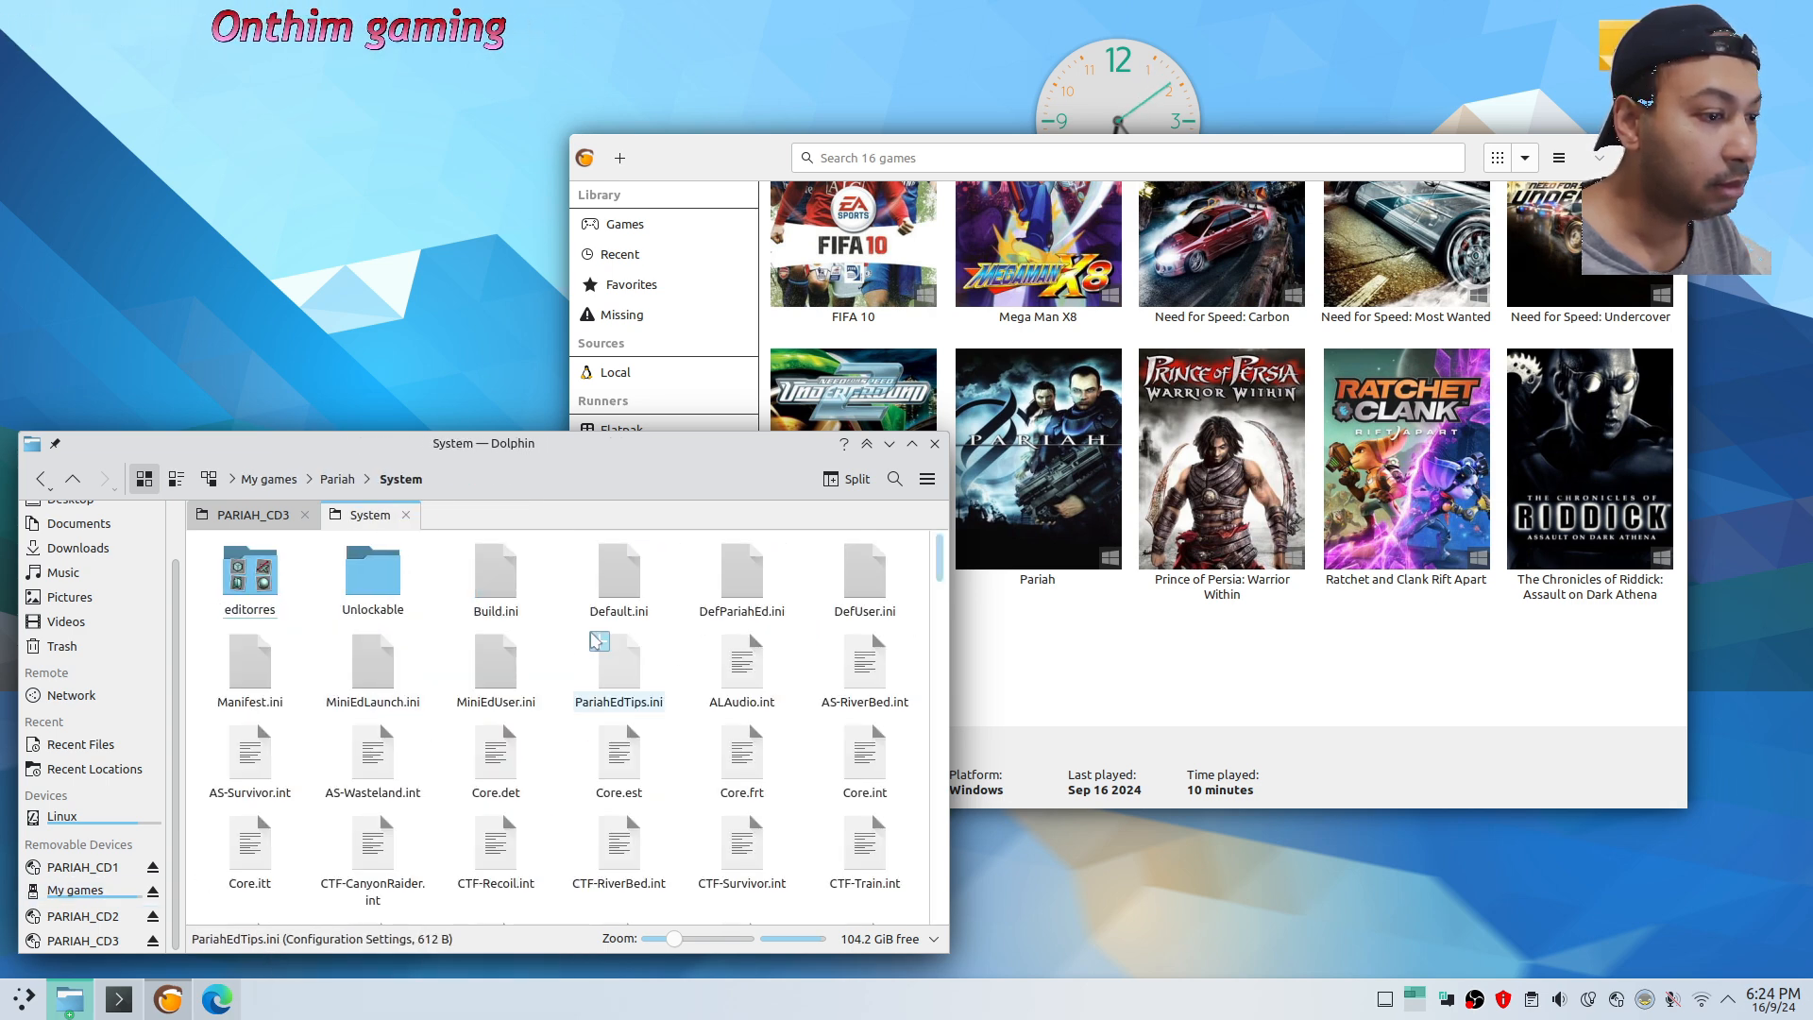
right_click(553, 640)
left_click(619, 704)
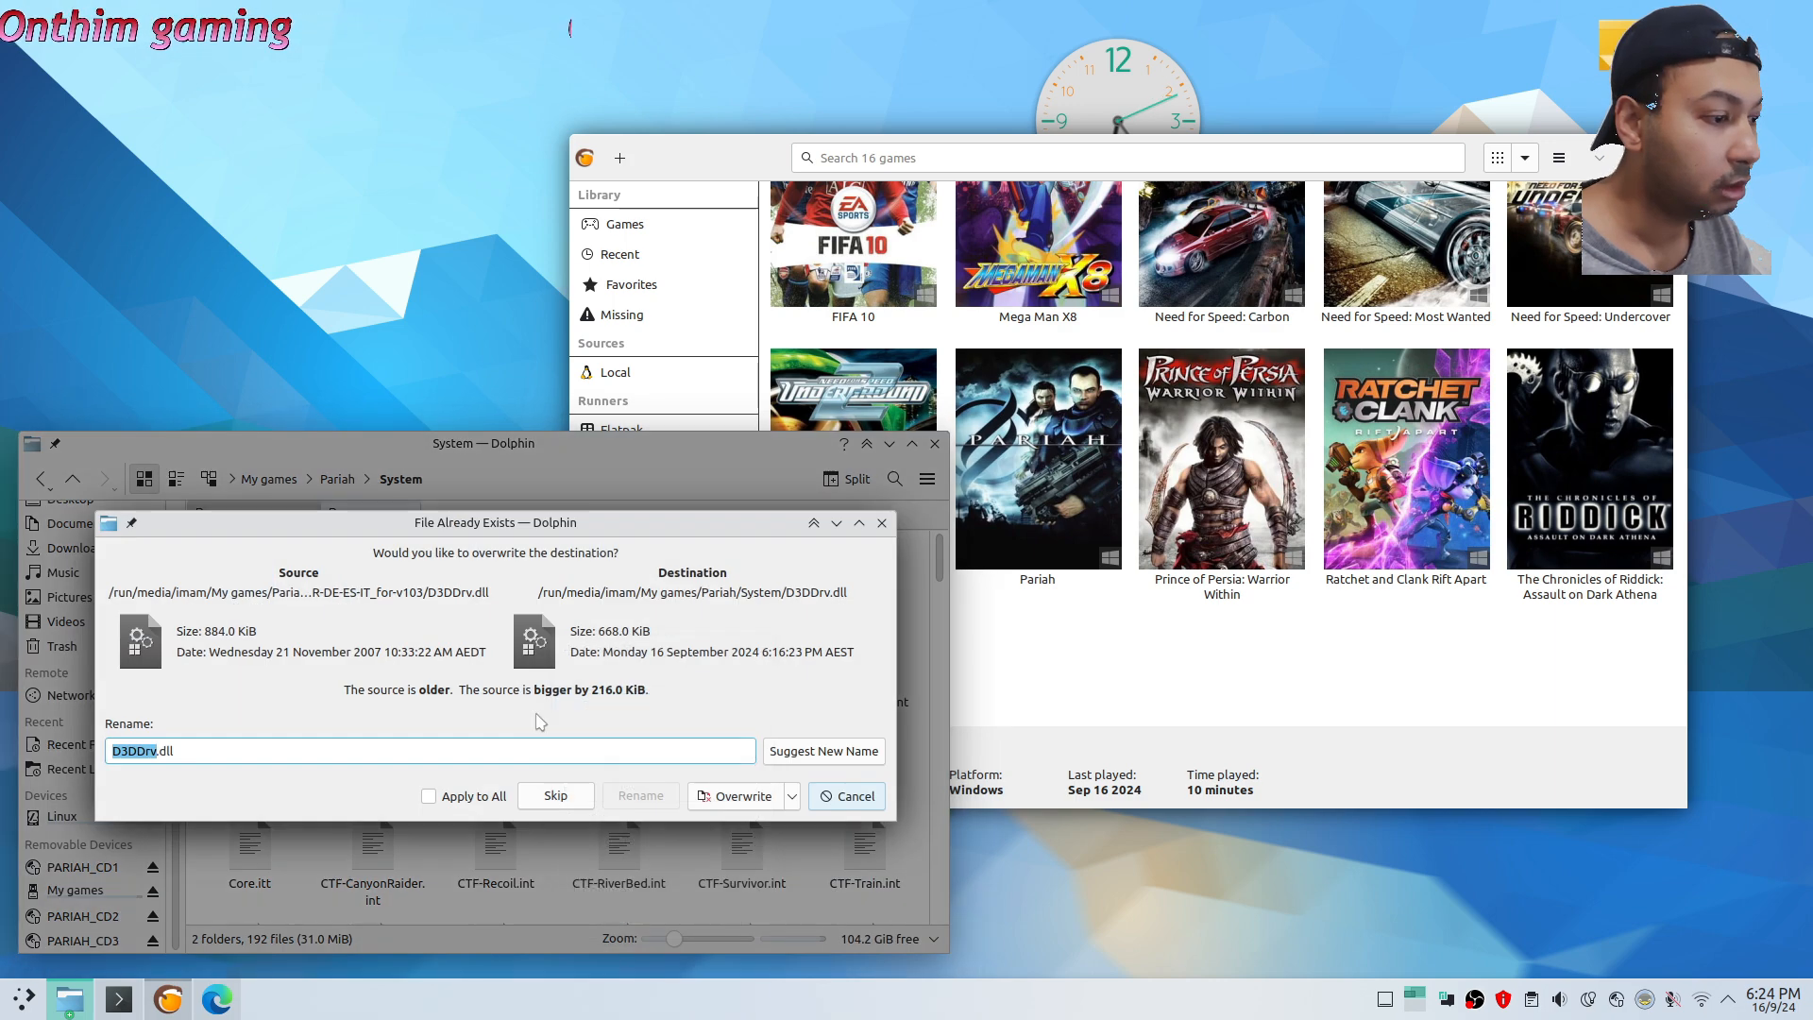
left_click(465, 798)
left_click(664, 799)
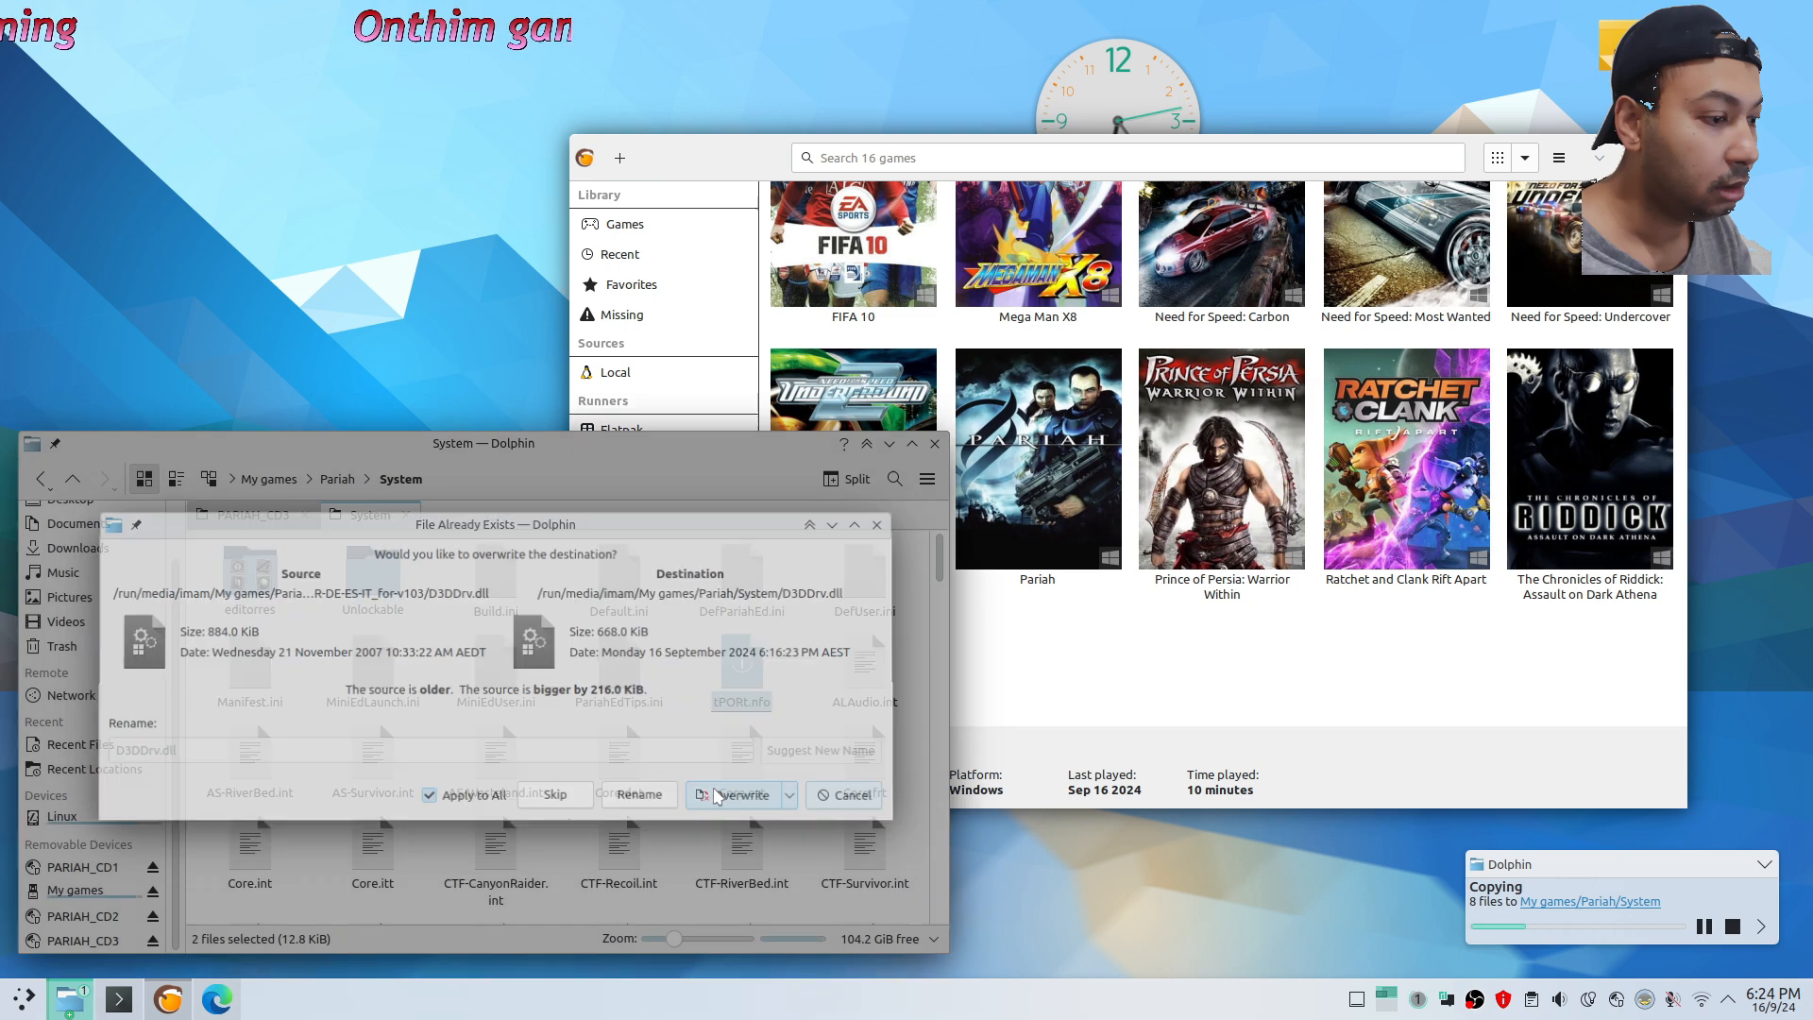
Switch to Lutris and open Pariah's configuration at the game options
left_click(1096, 661)
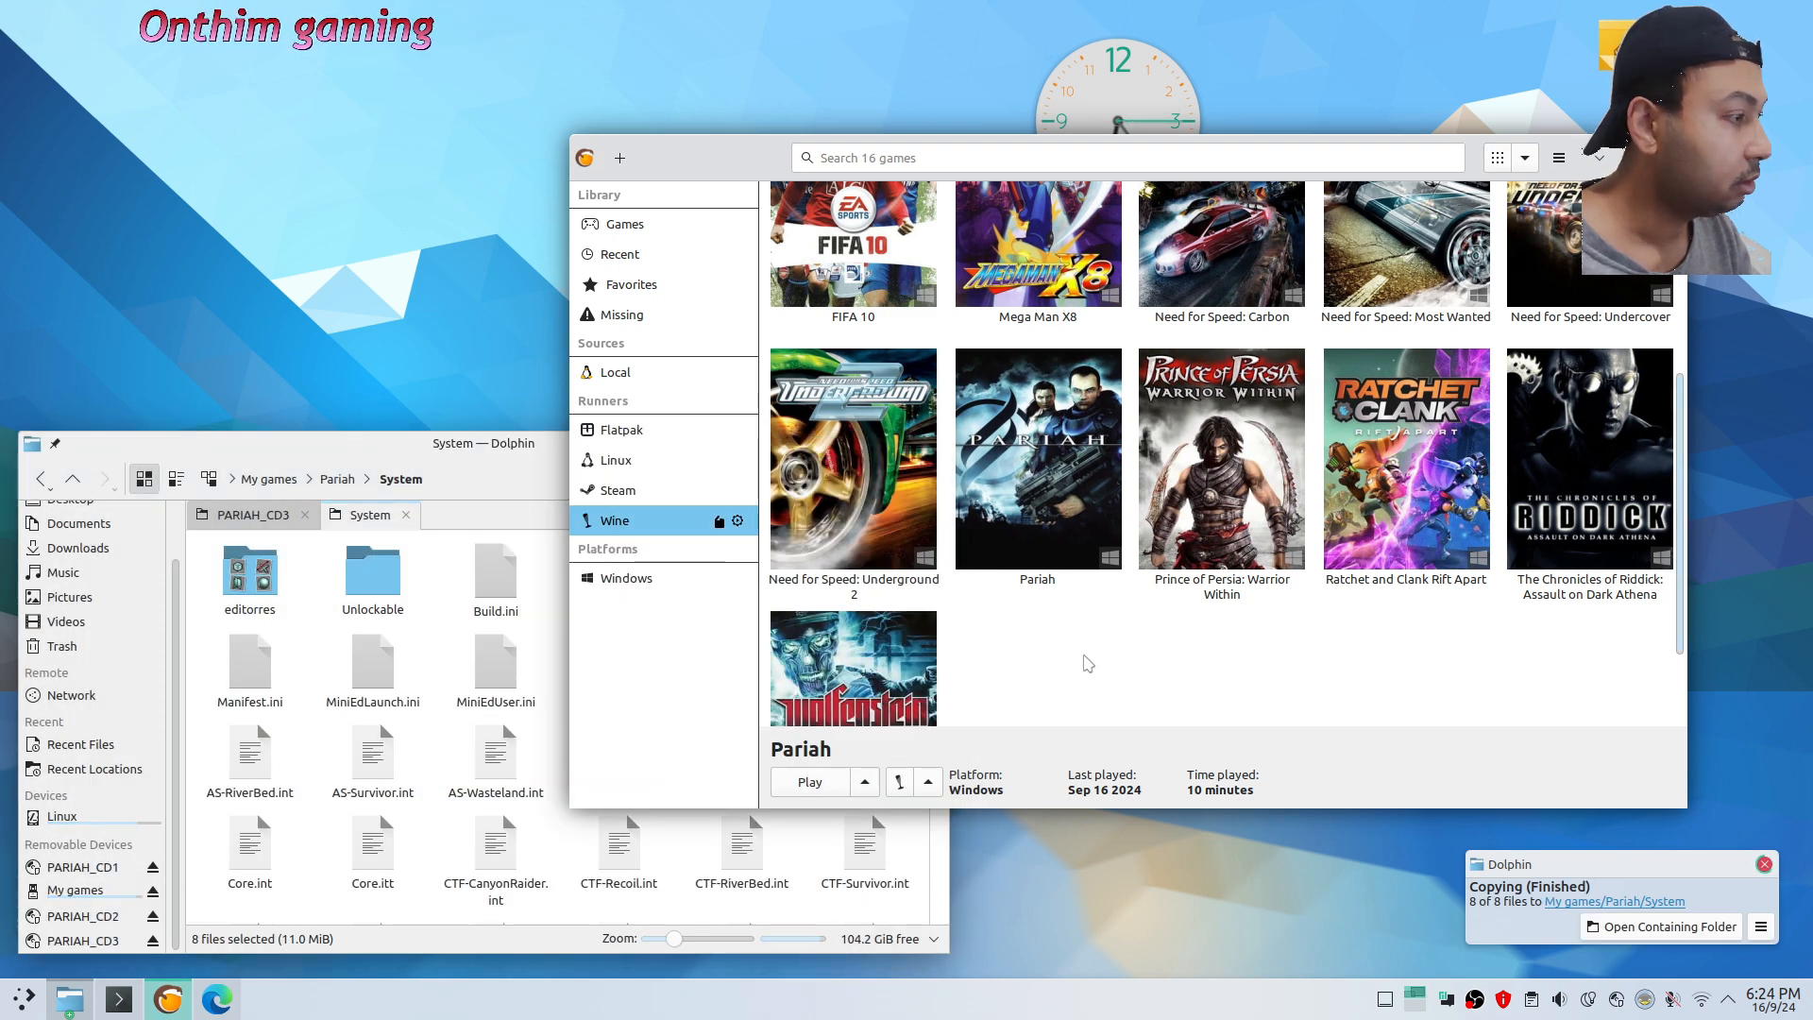
left_click(1055, 492)
right_click(1075, 436)
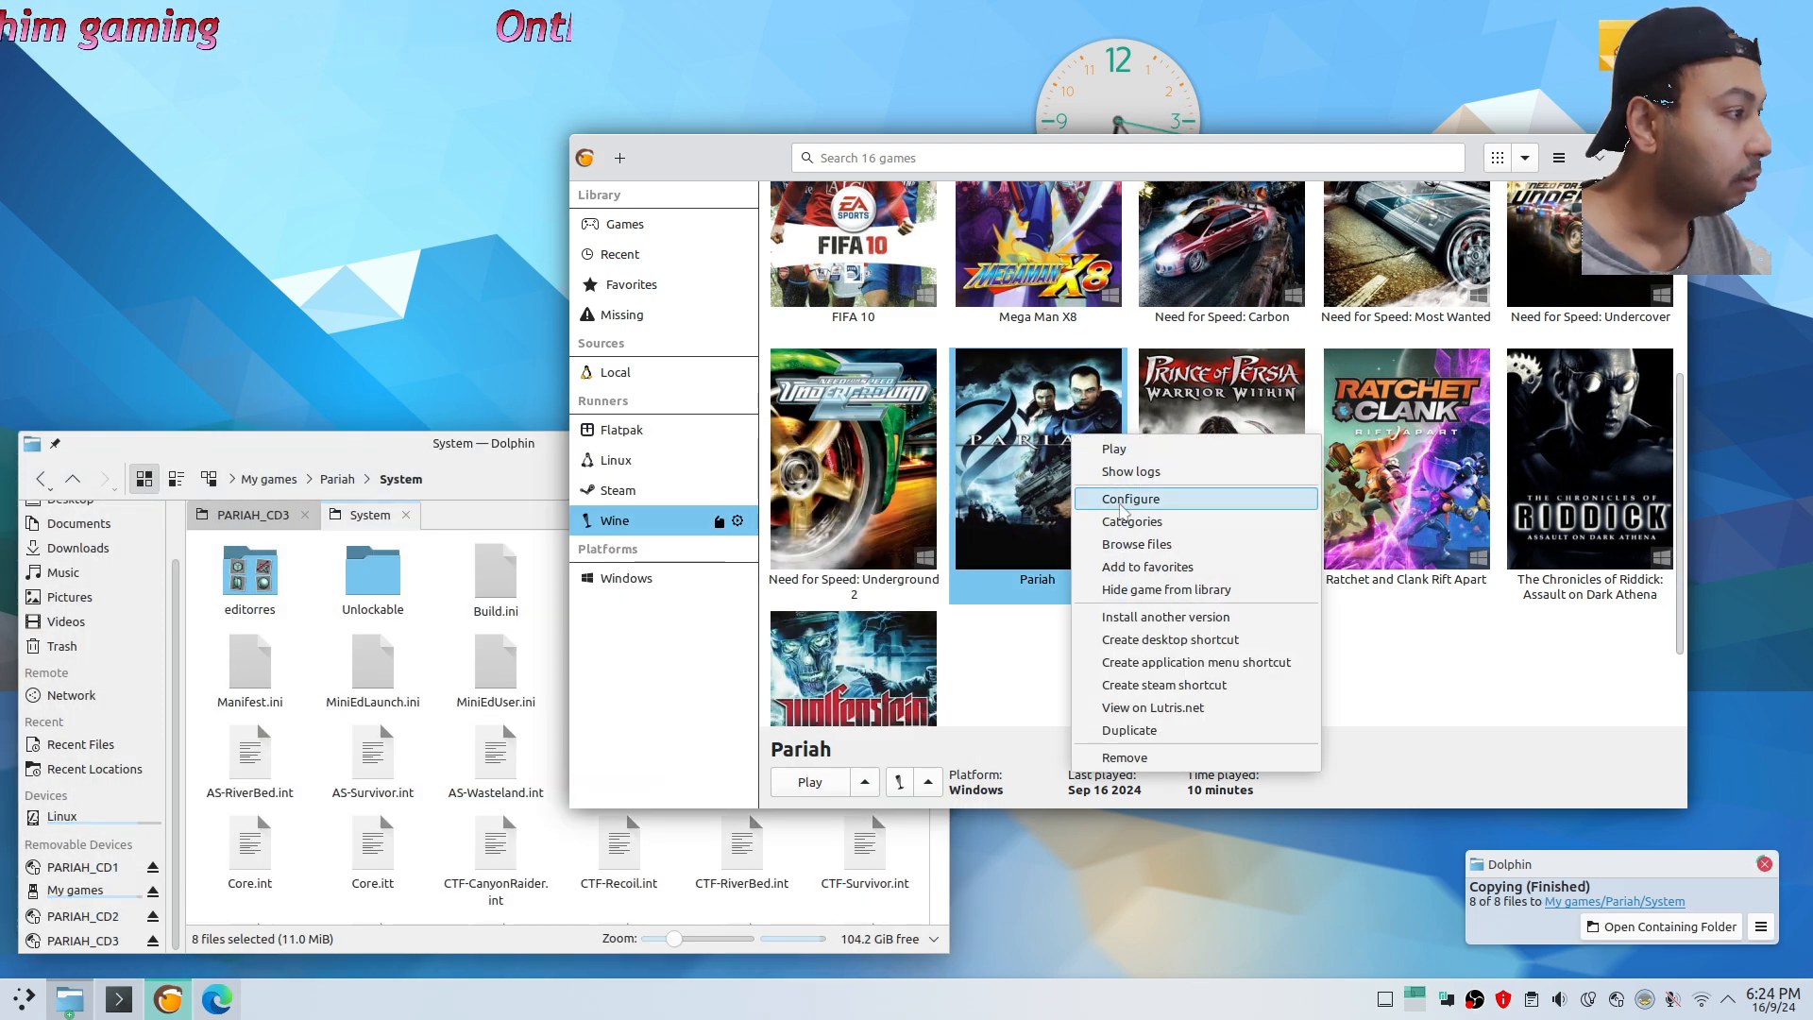
left_click(1005, 645)
right_click(1039, 507)
left_click(1093, 570)
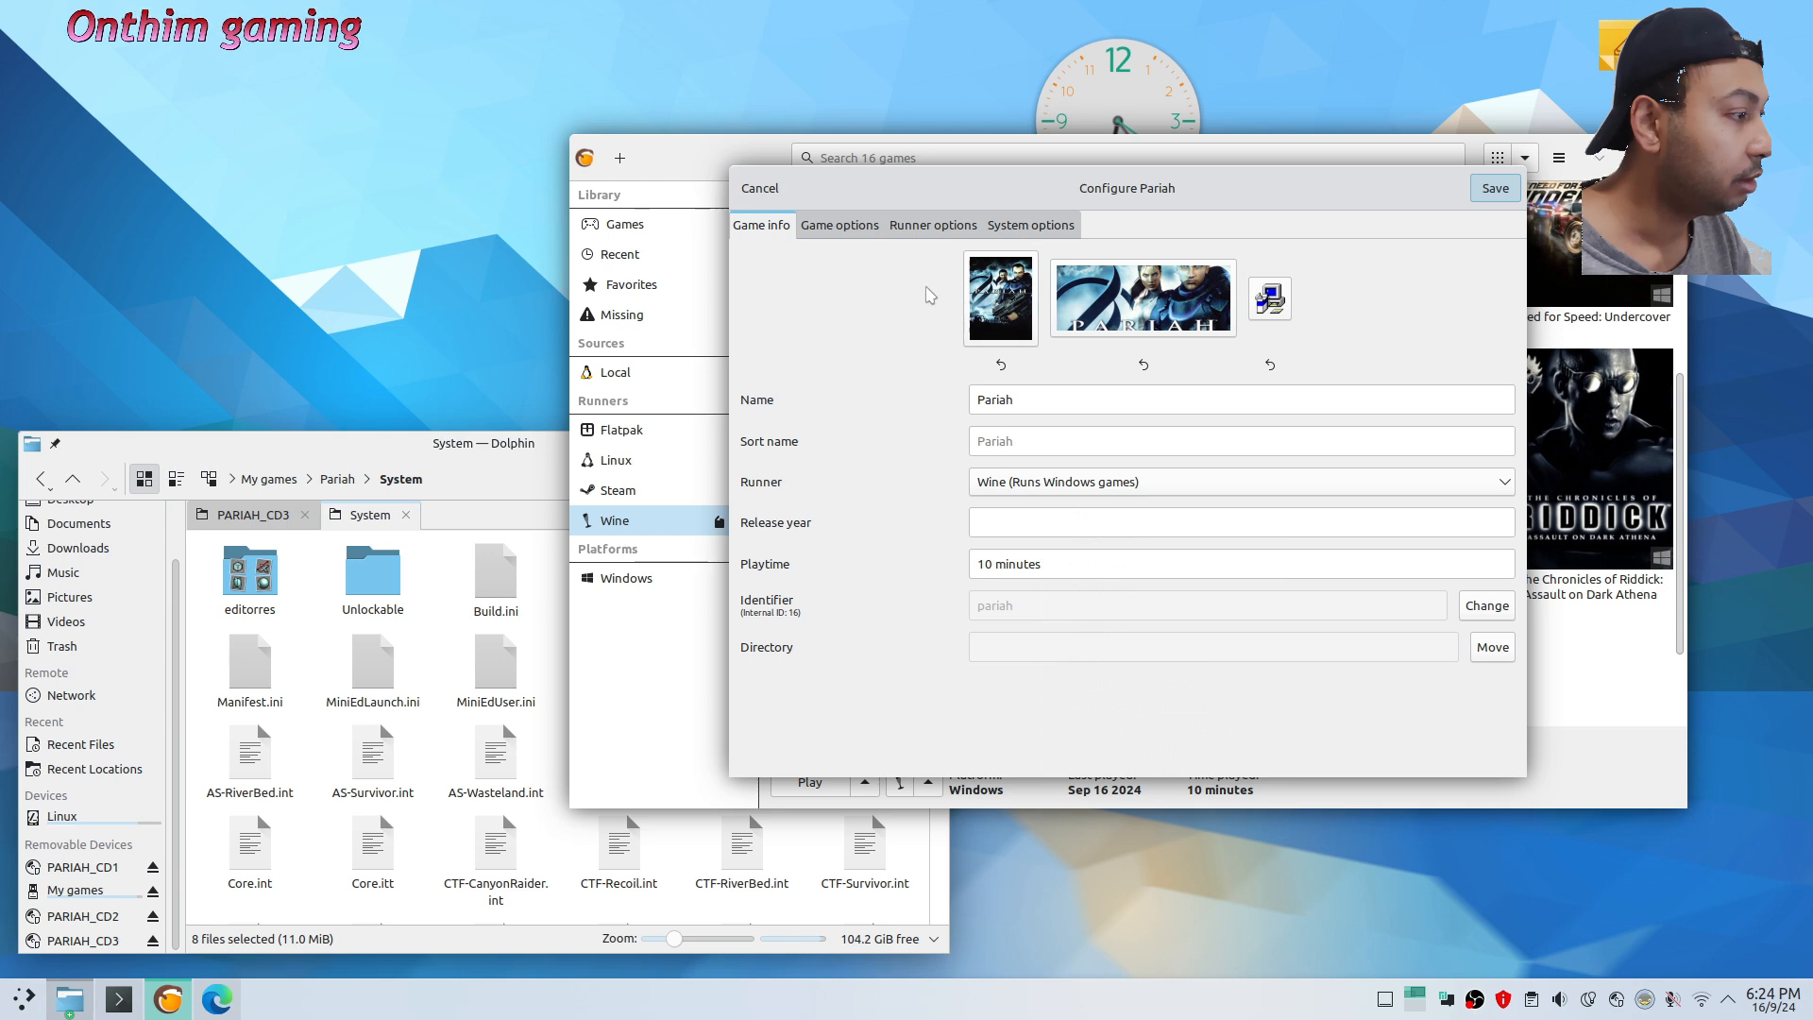
left_click(861, 229)
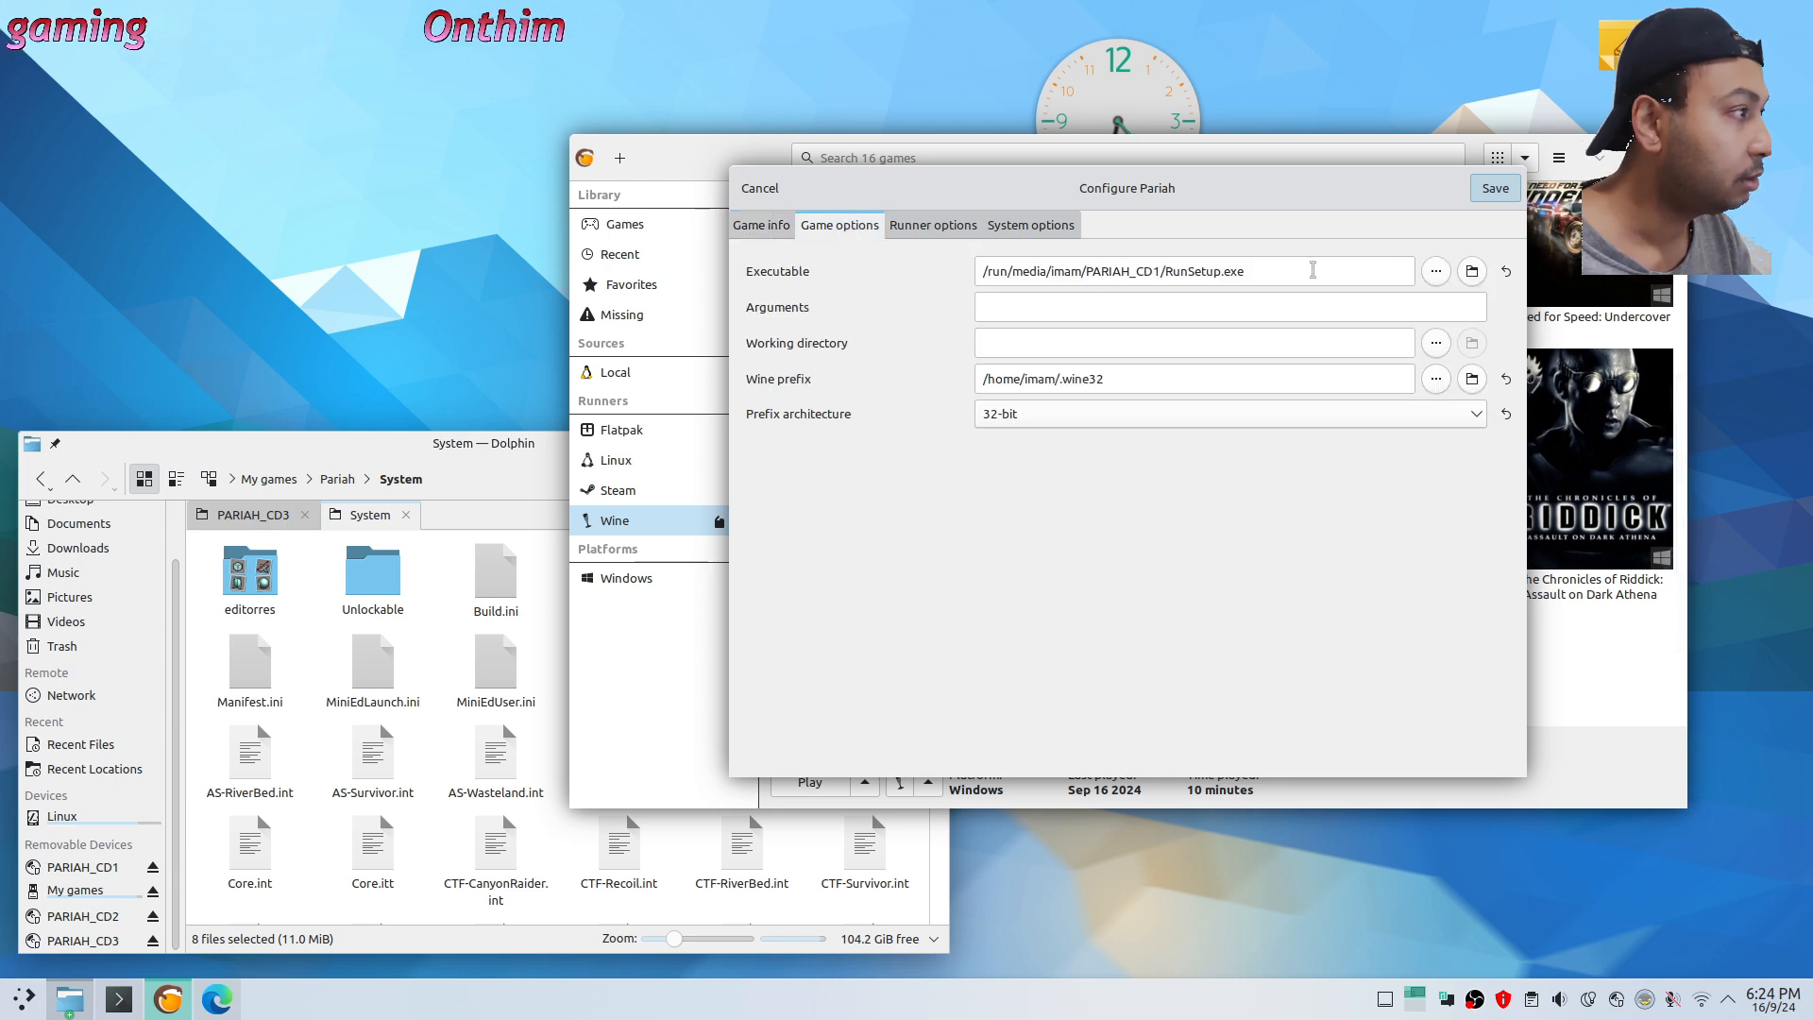
Locate Pariah.exe in the installed game's System folder, set it as Pariah's executable in Lutris and save the configuration
left_click(515, 451)
scroll(606, 706, "down", 15)
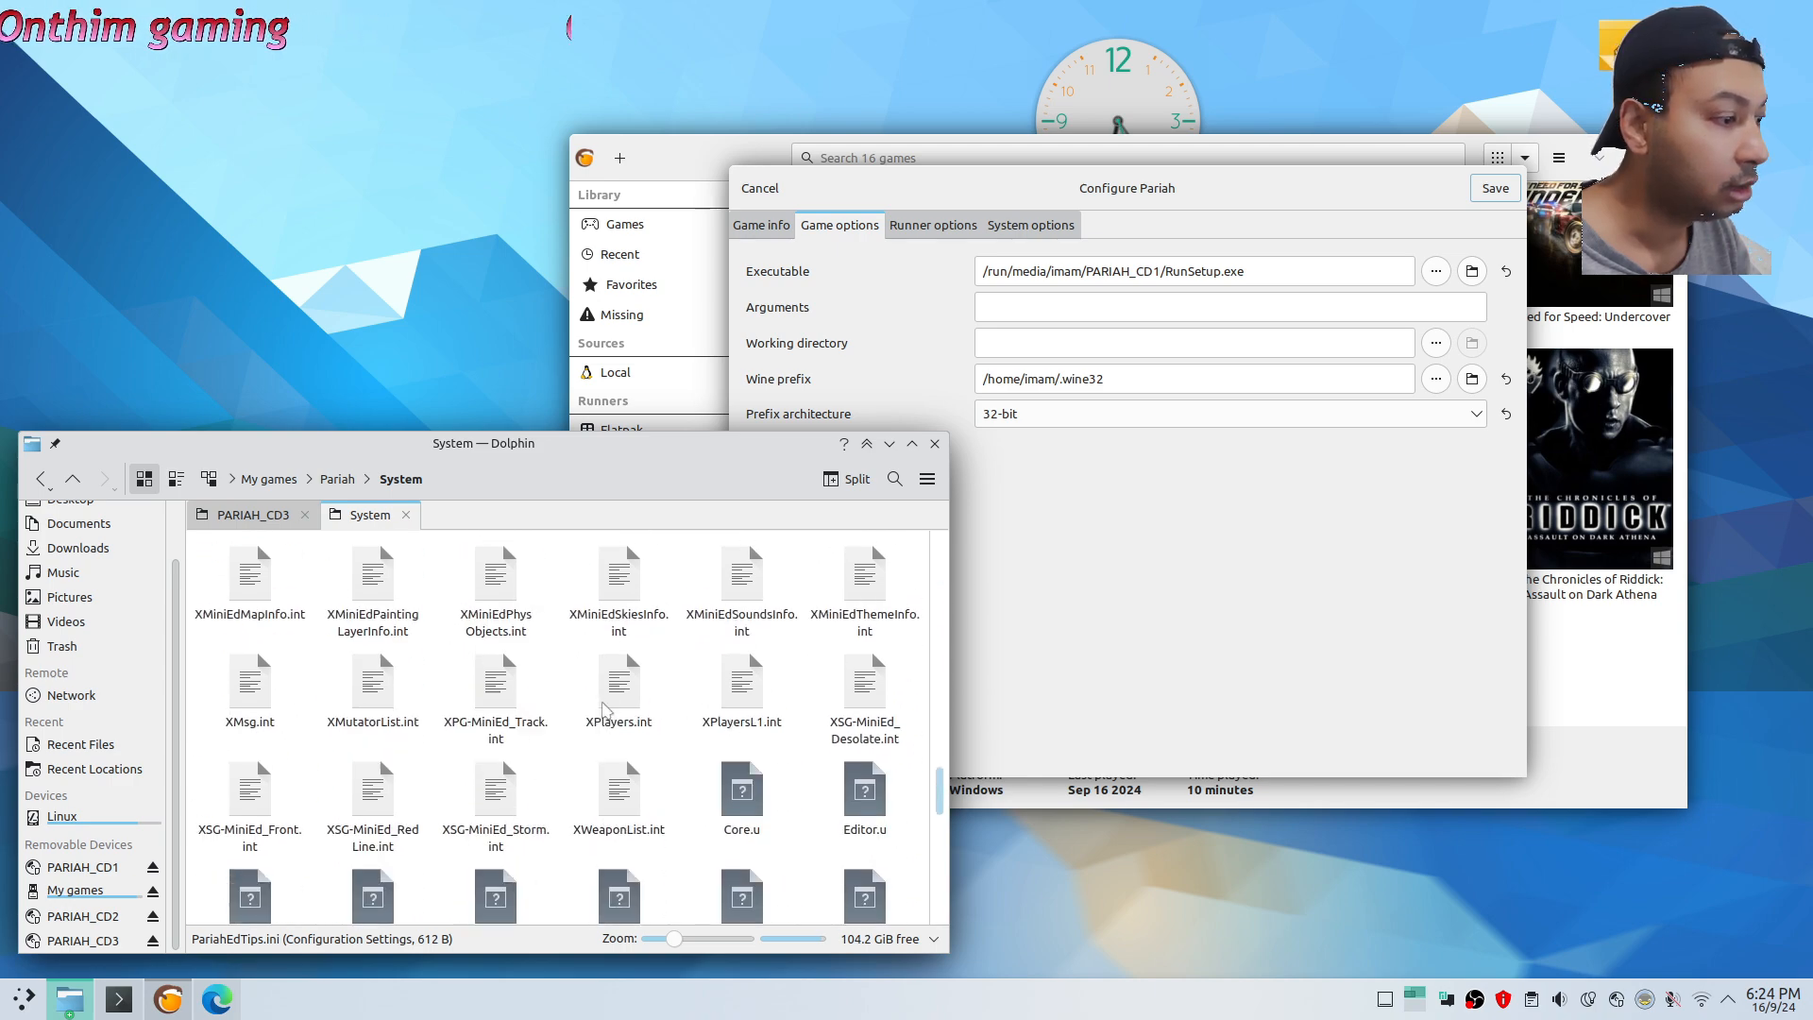
scroll(604, 706, "down", 6)
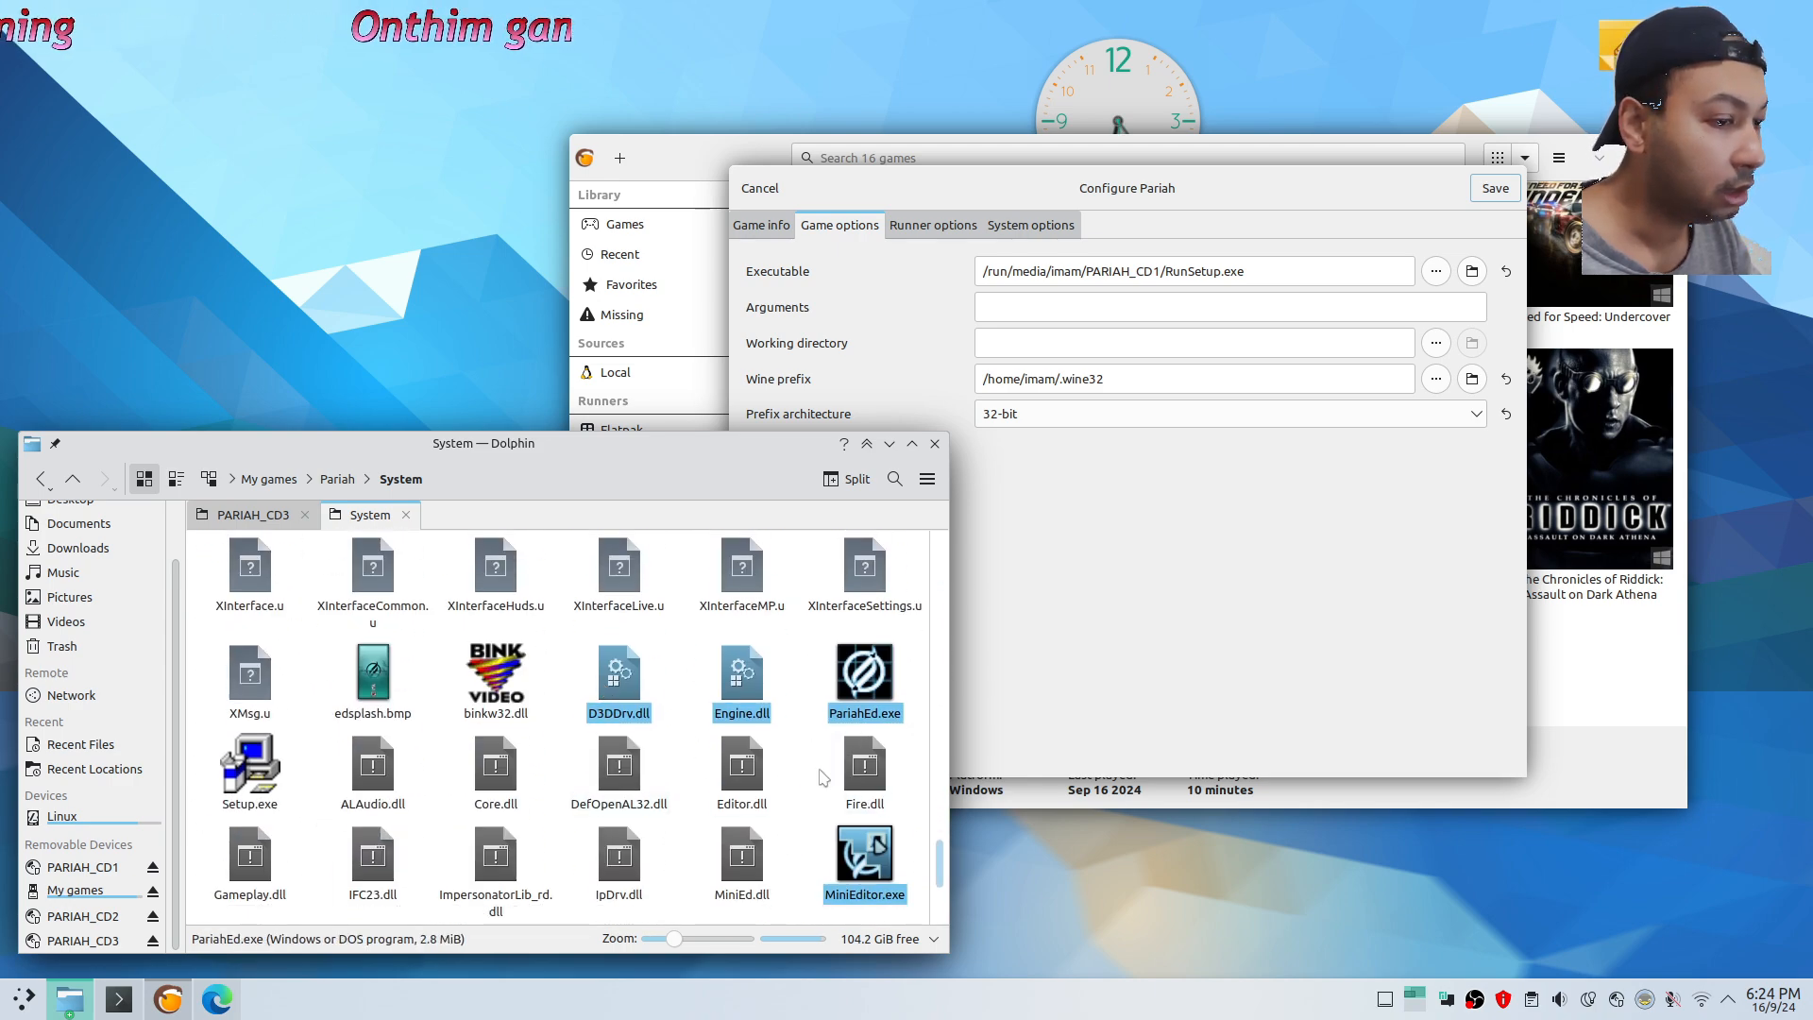
left_click(823, 776)
scroll(782, 783, "down", 3)
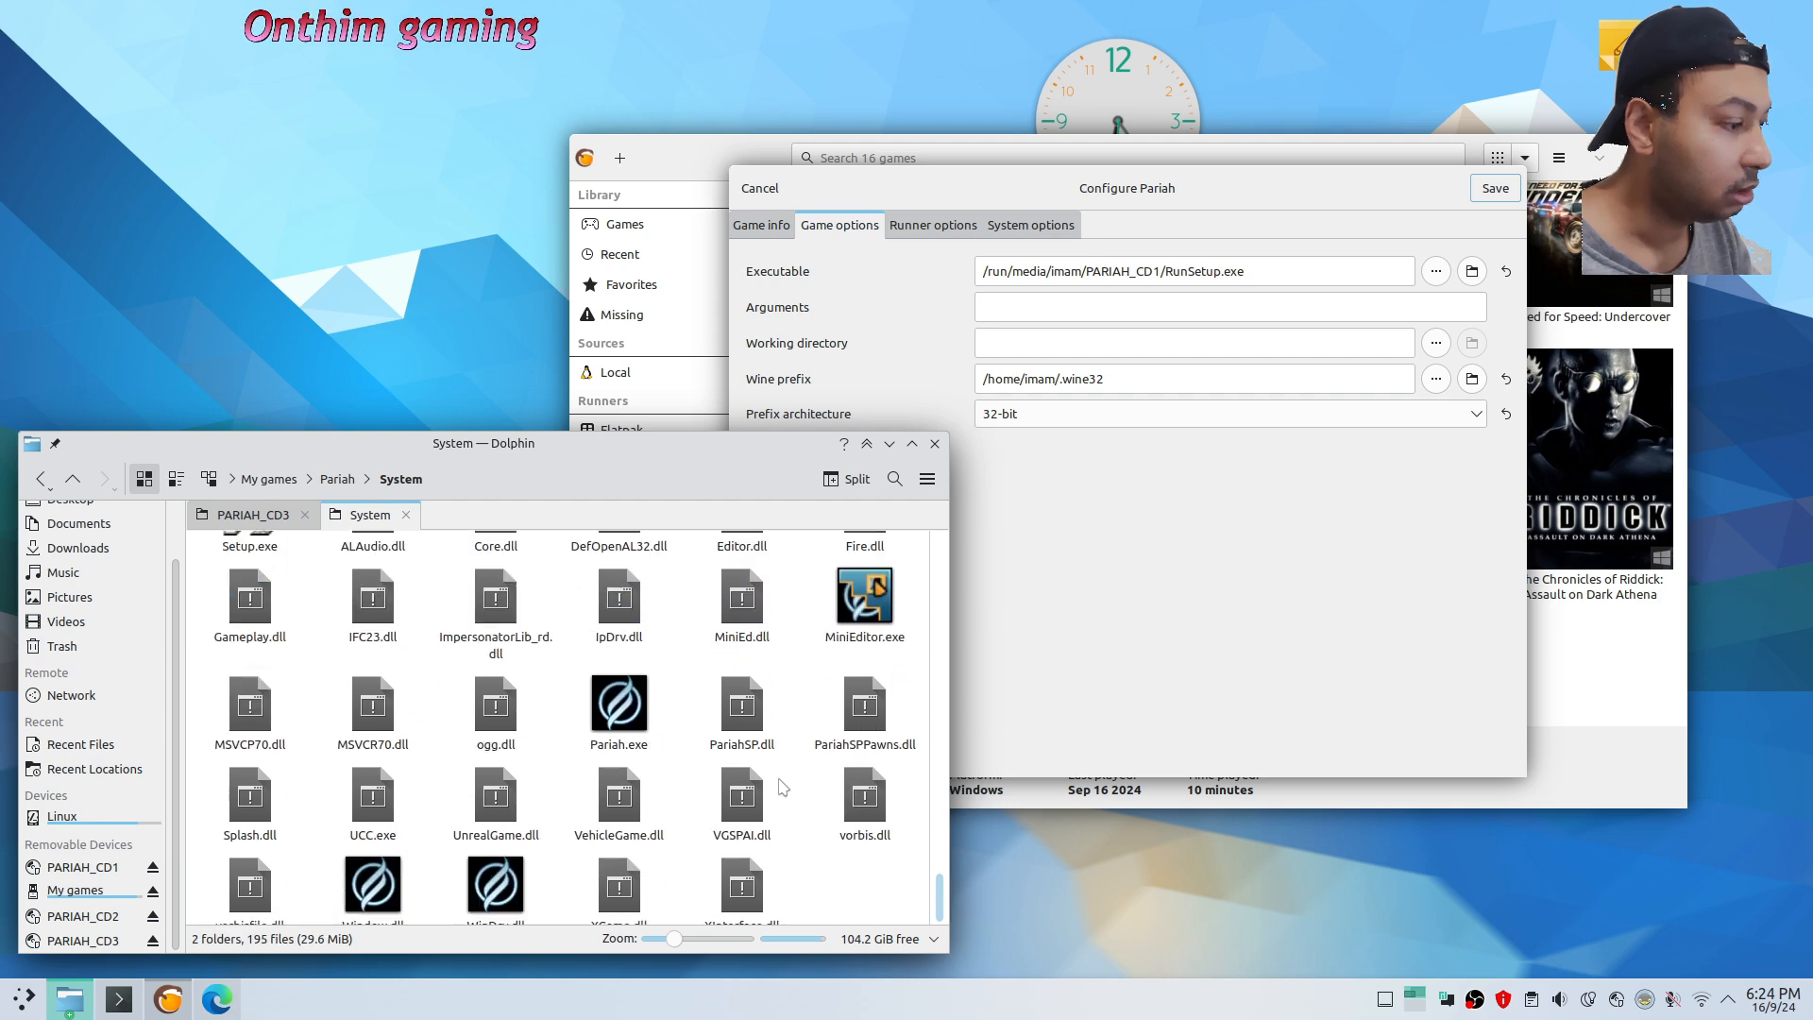
left_click(649, 710)
left_click(1202, 595)
left_click(1435, 271)
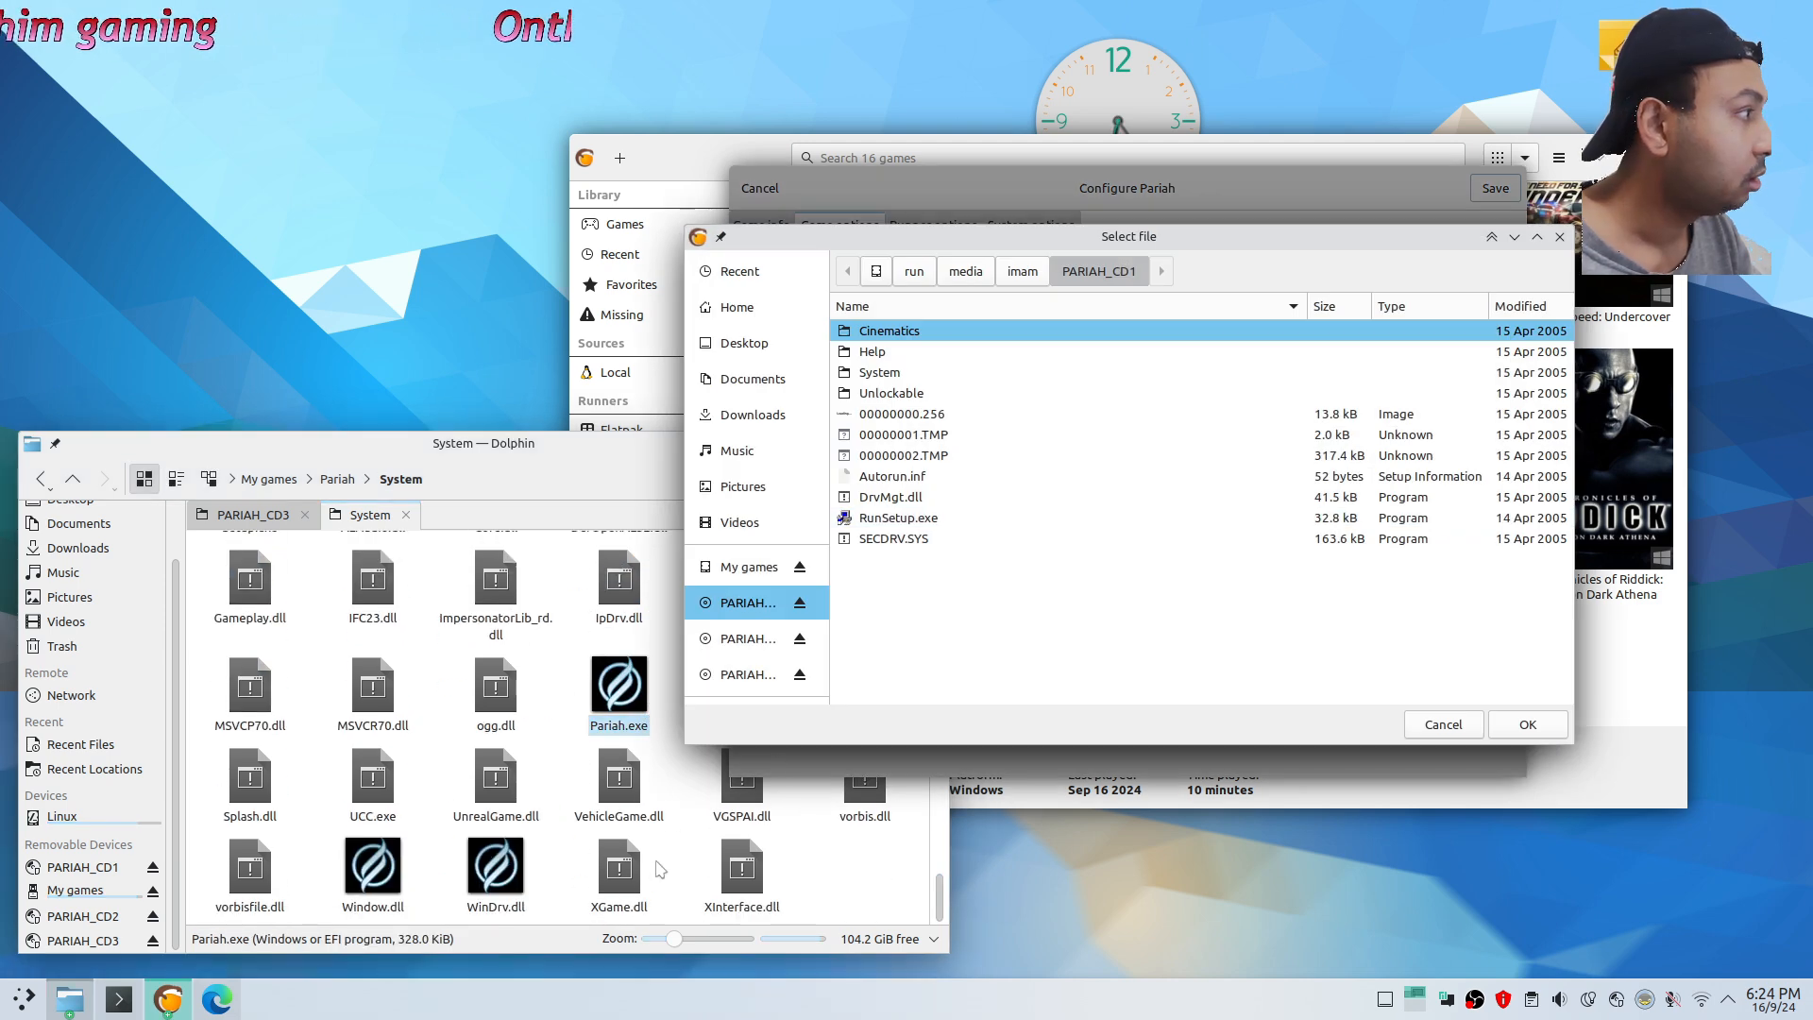
left_click_drag(618, 685, 1260, 634)
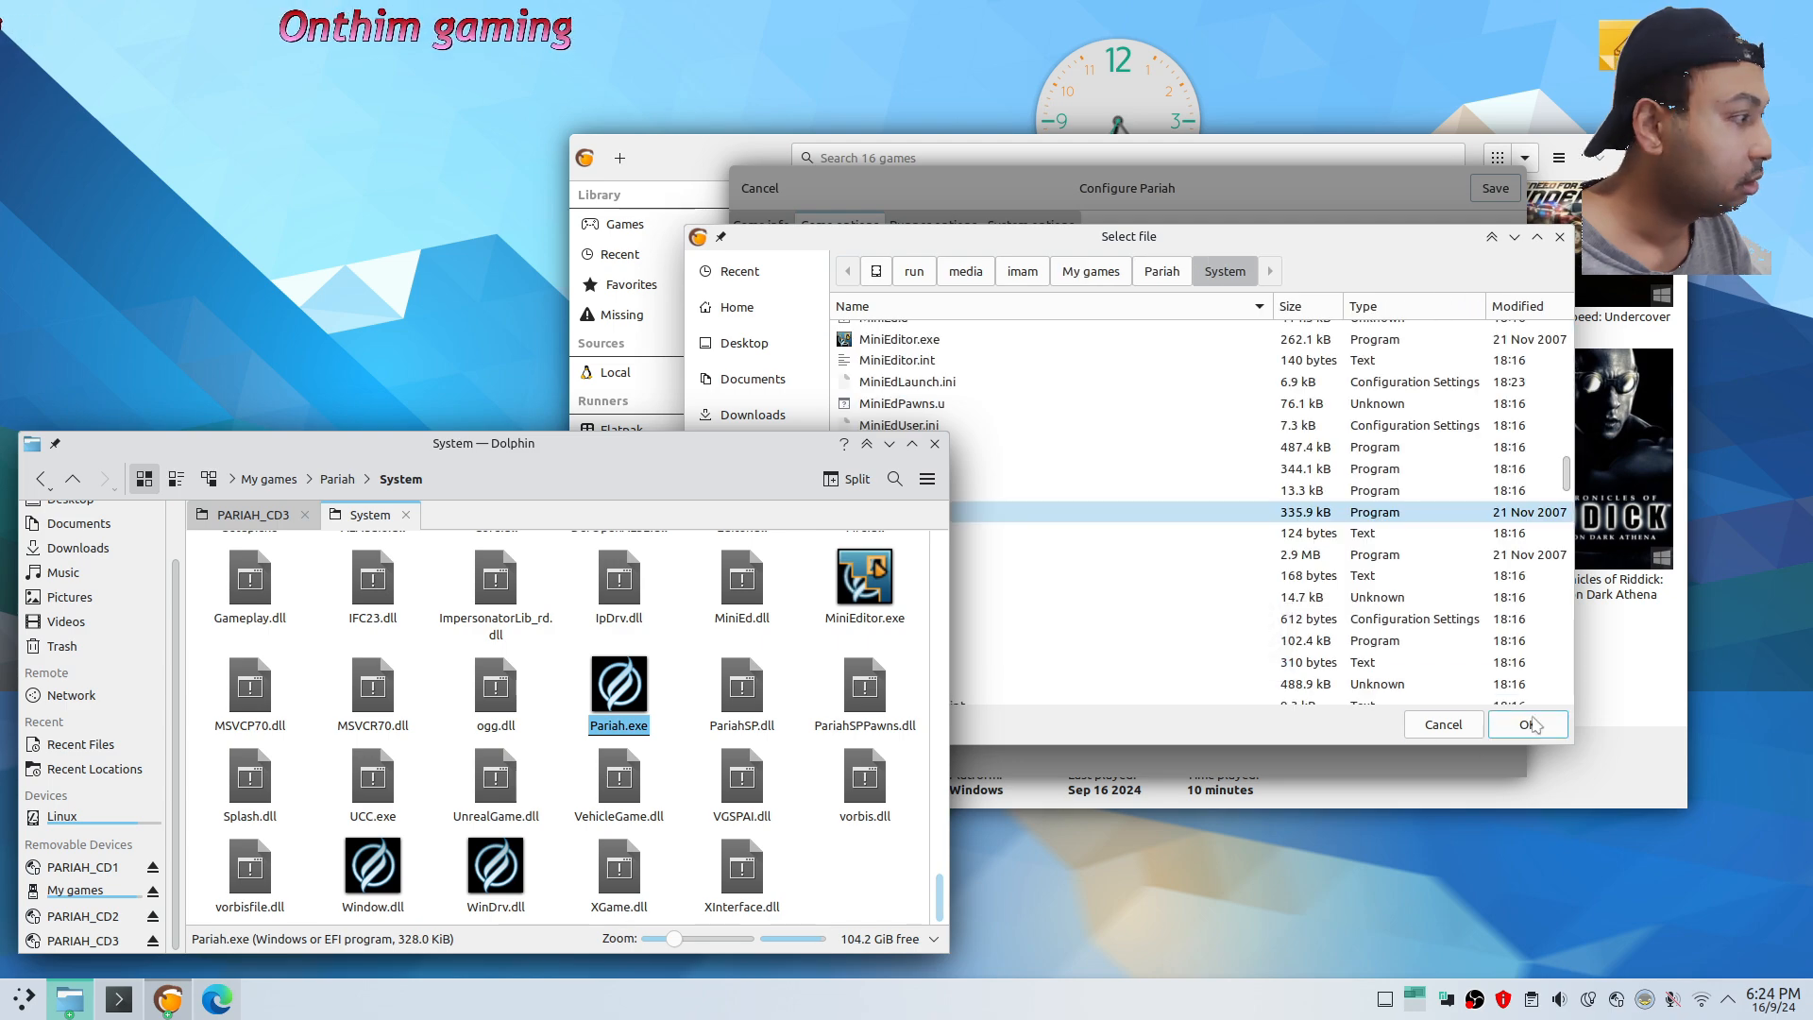
left_click(1528, 724)
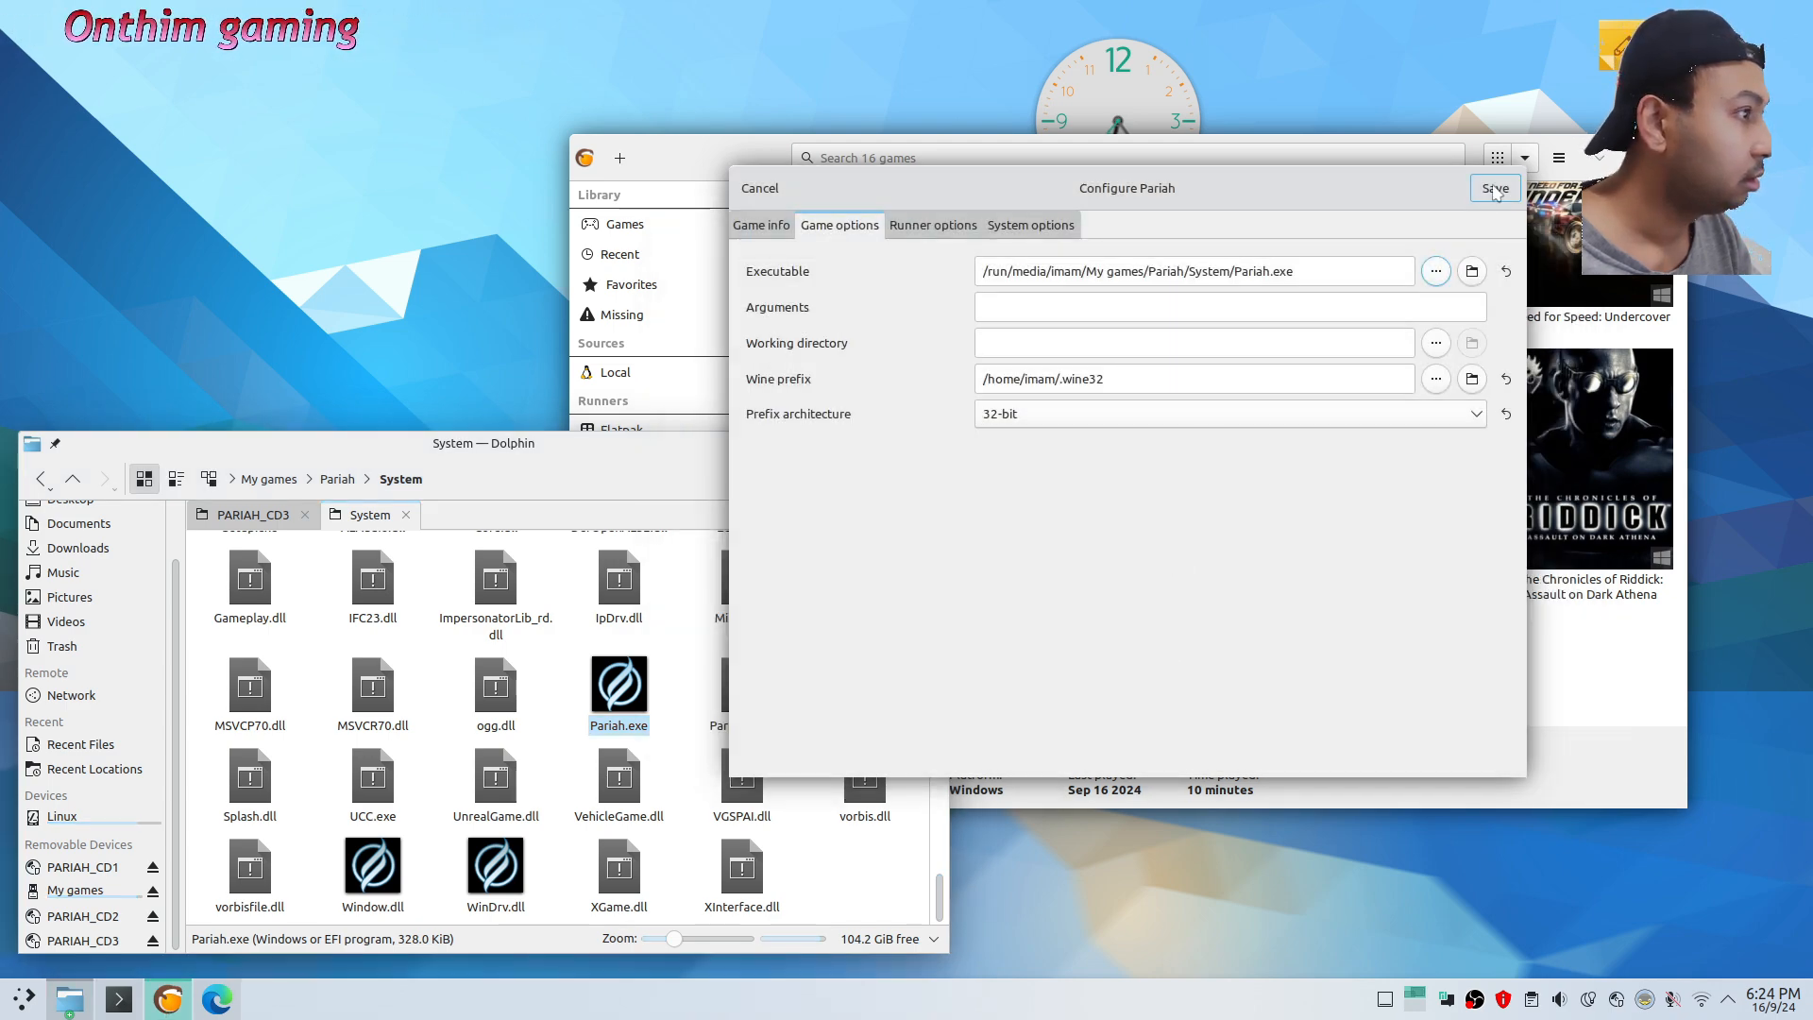
left_click(1495, 189)
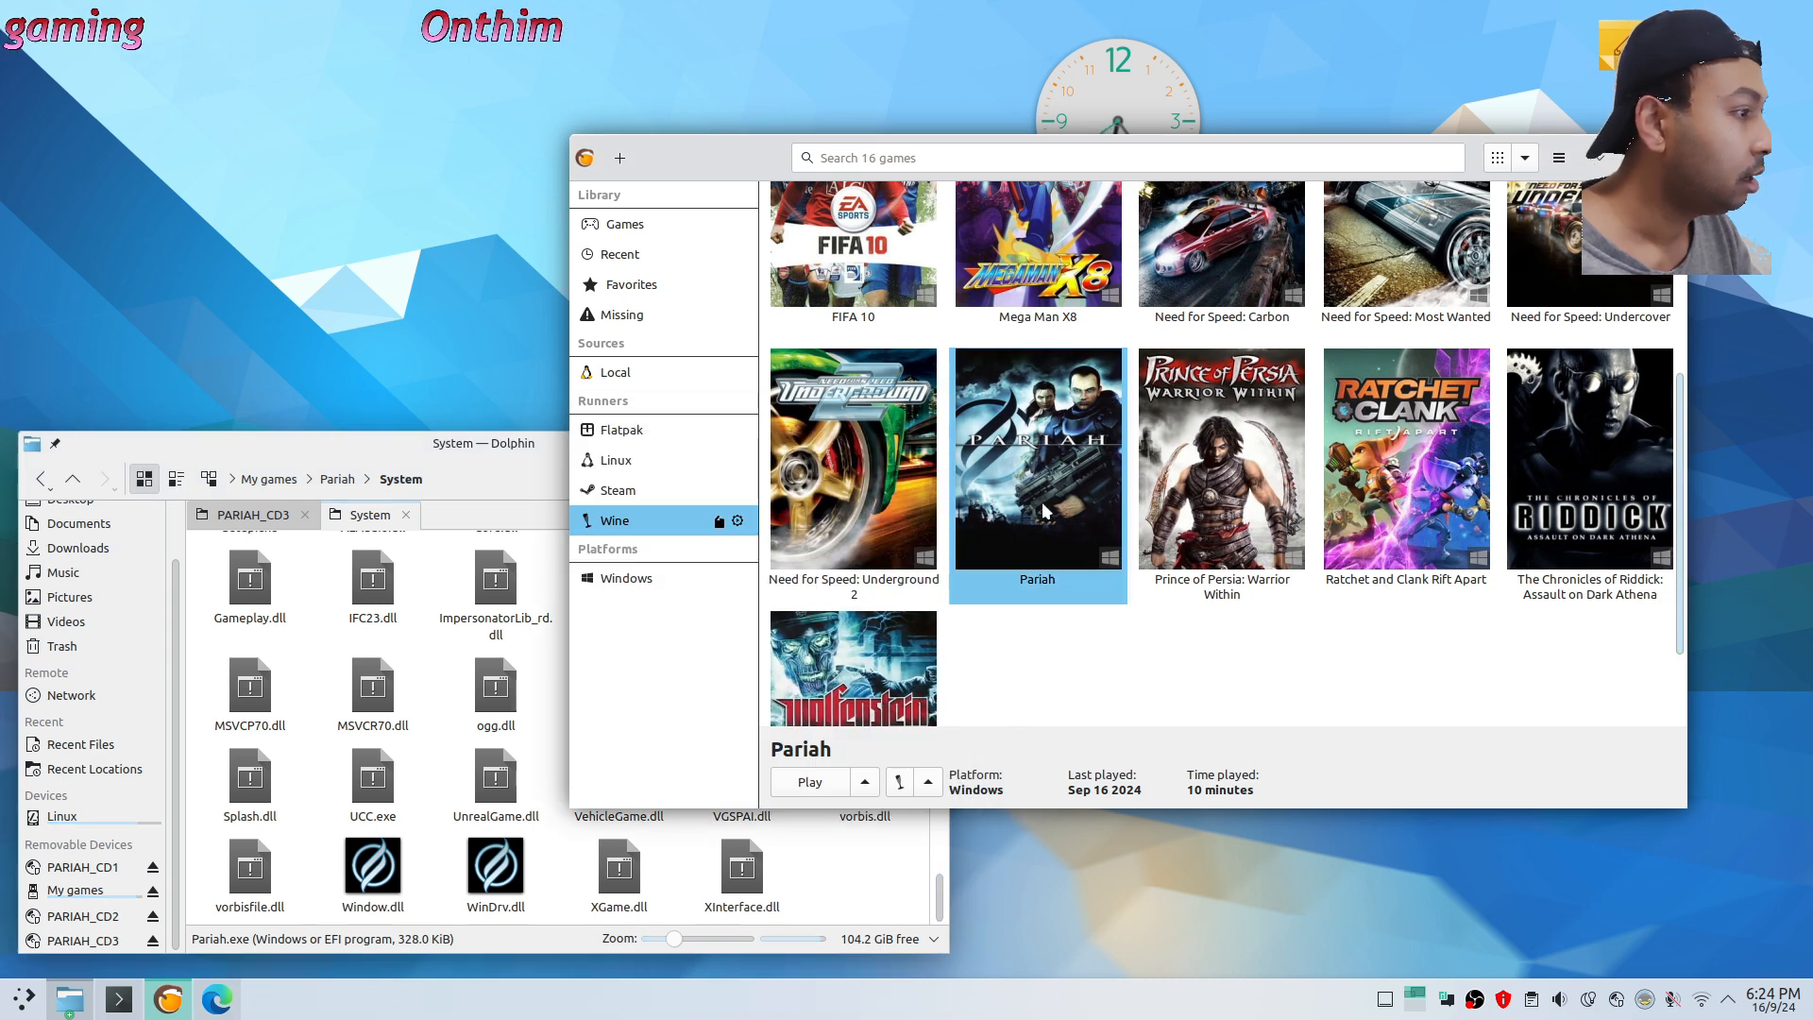
Launch Pariah from Lutris as a test, quit from its main menu and close the critical error dialog
left_click(828, 784)
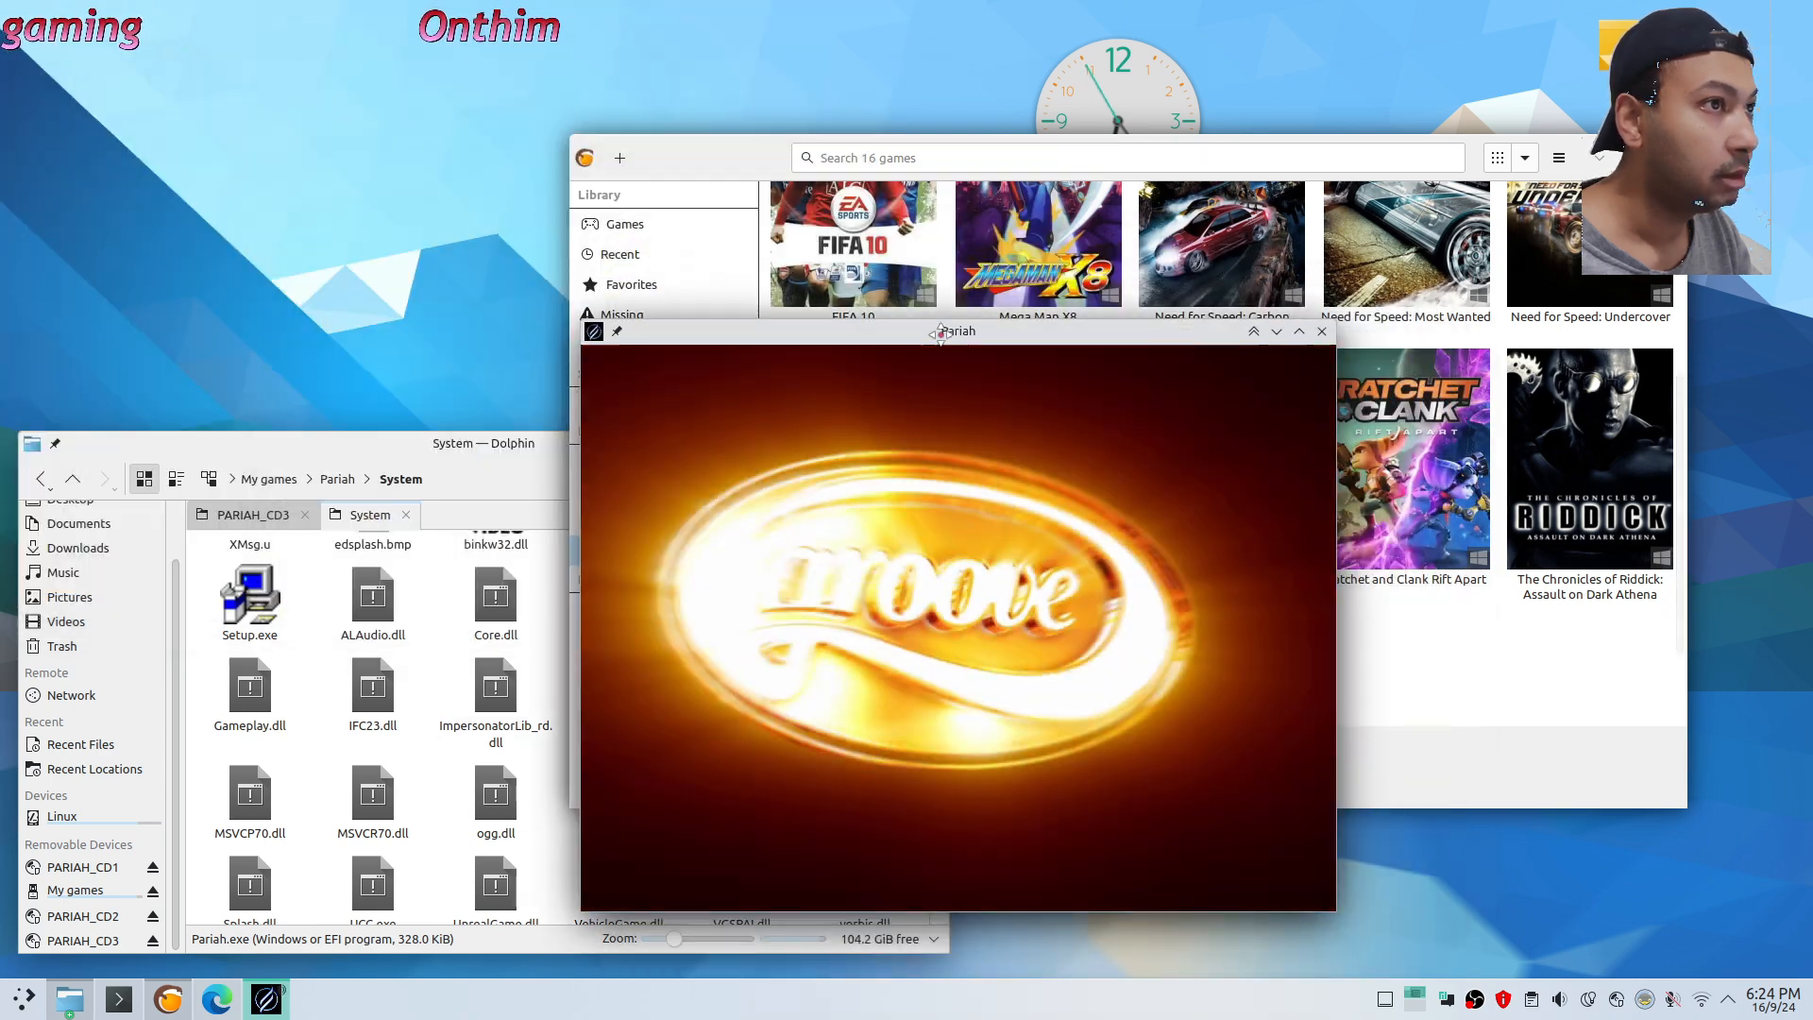
left_click(382, 454)
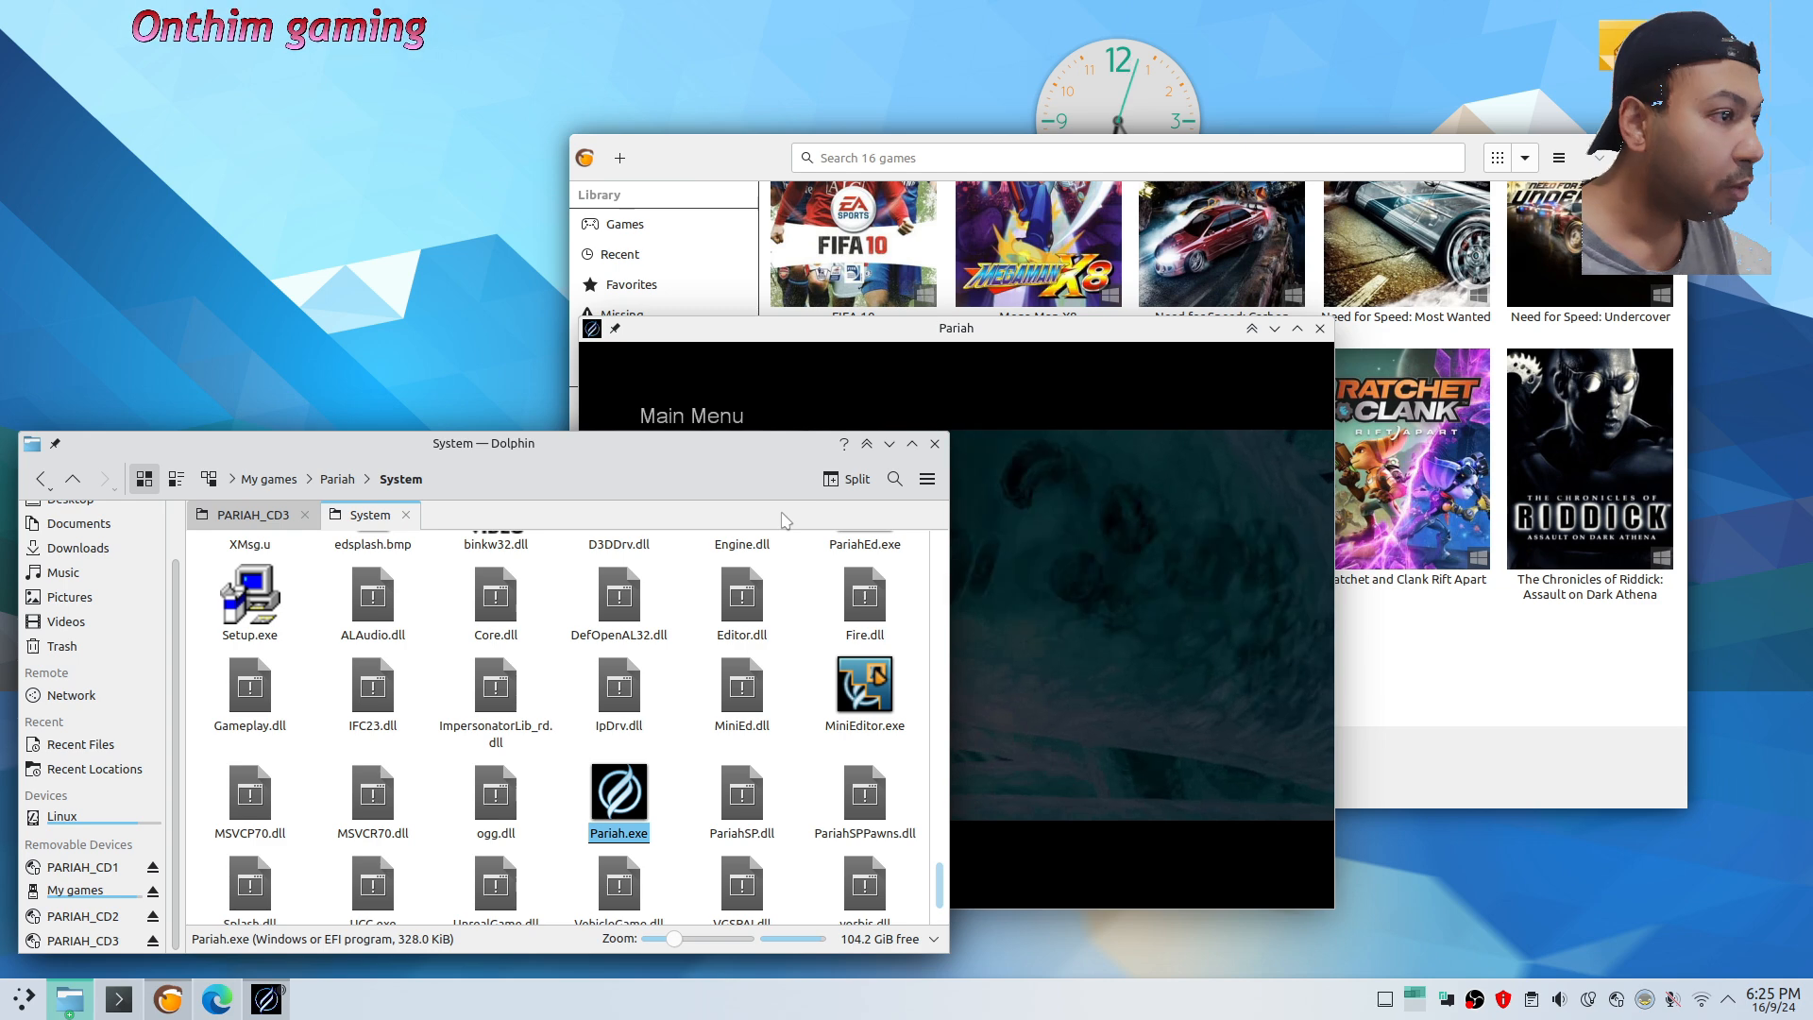
left_click(1078, 421)
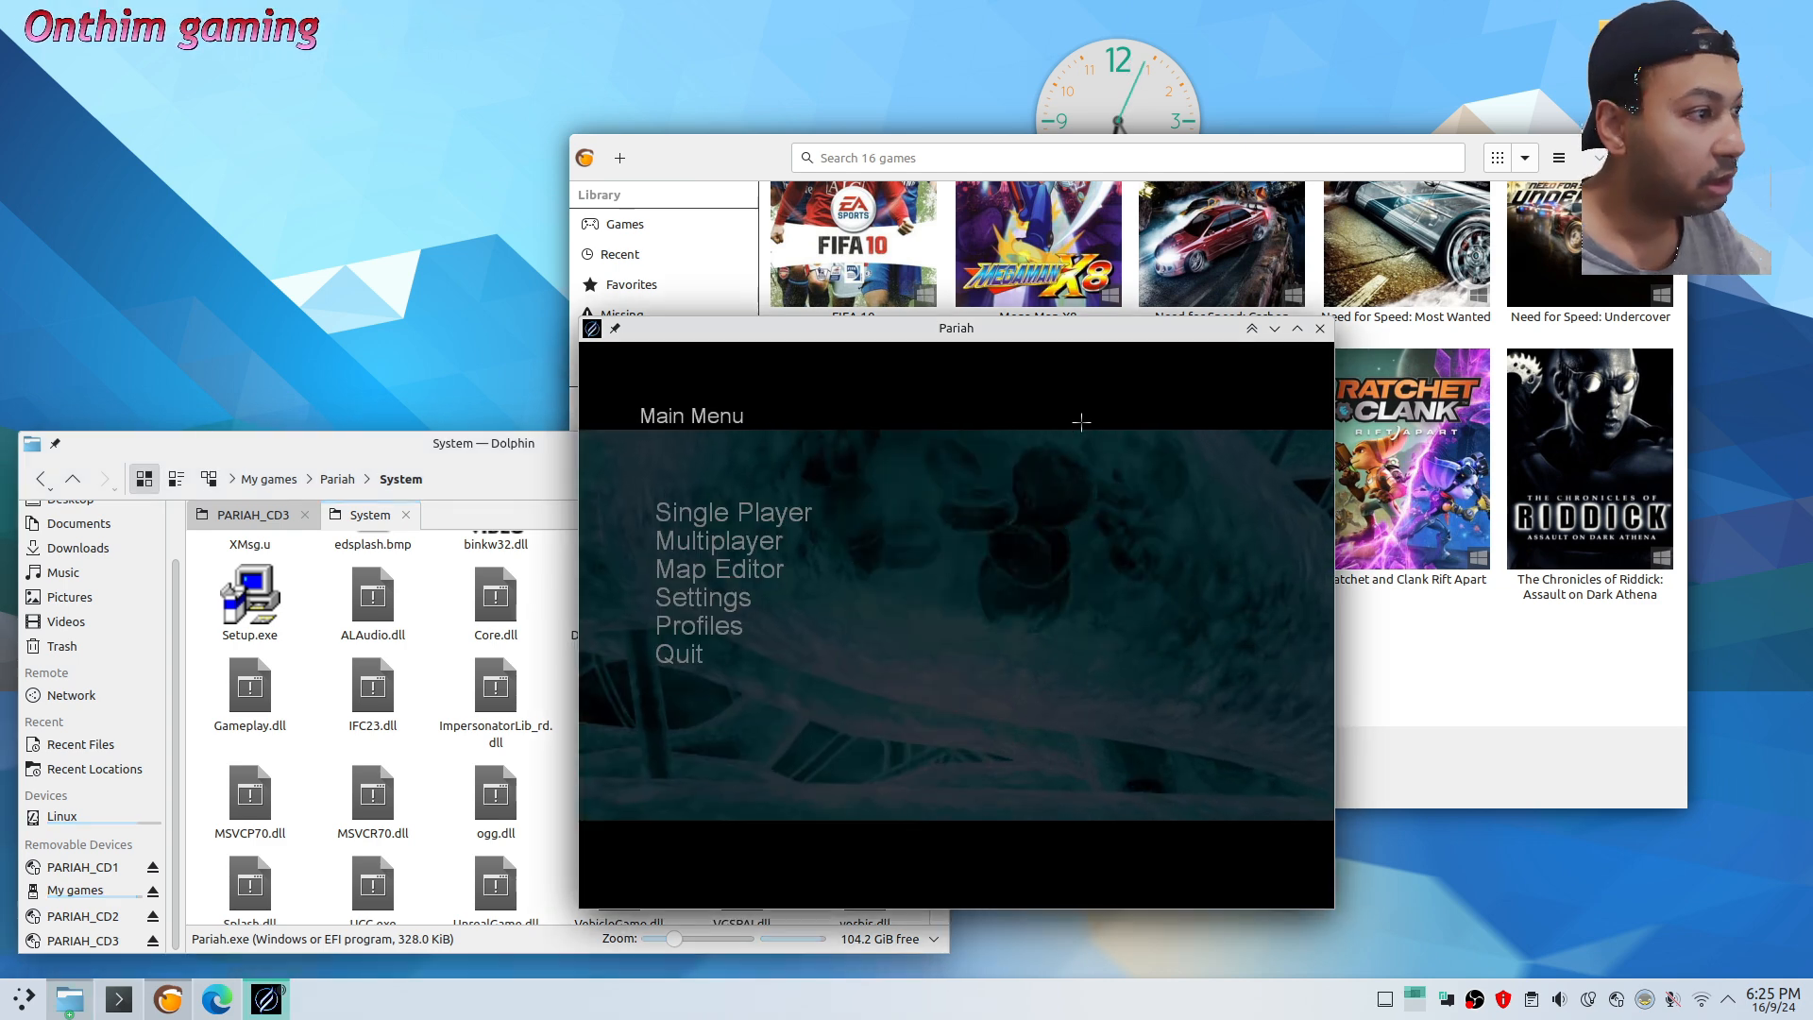
left_click(679, 653)
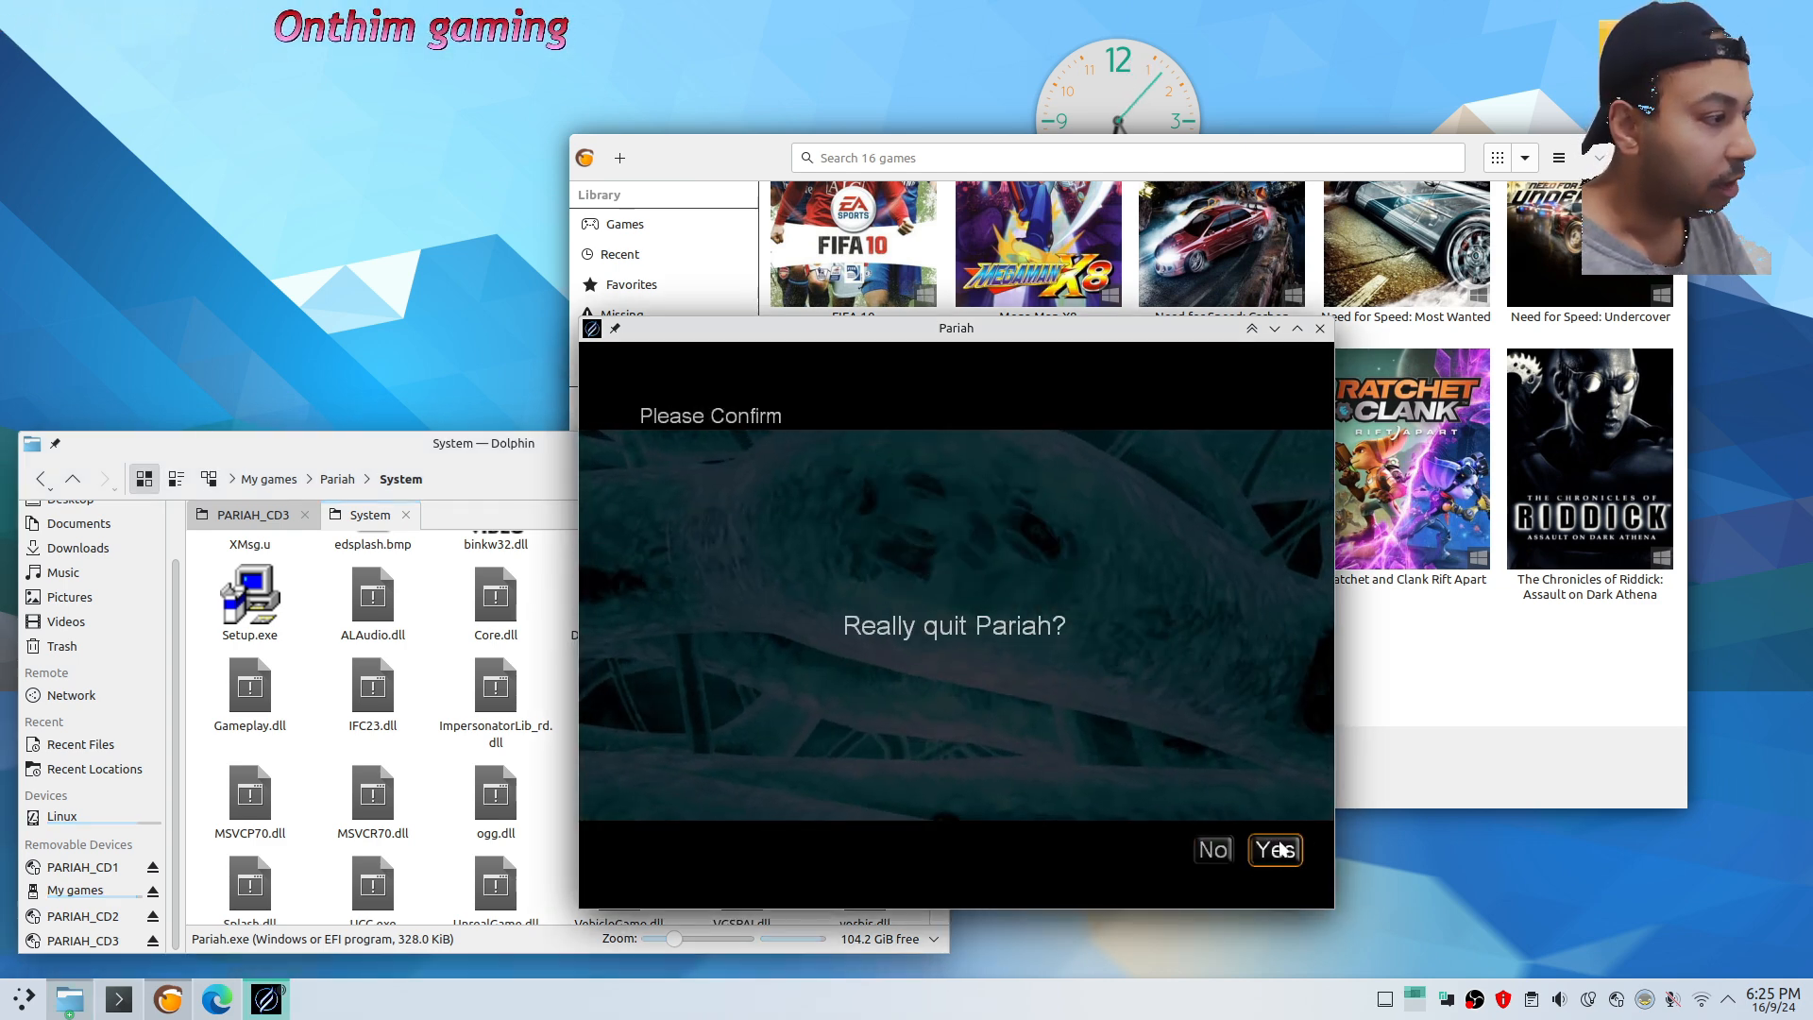
left_click(1275, 850)
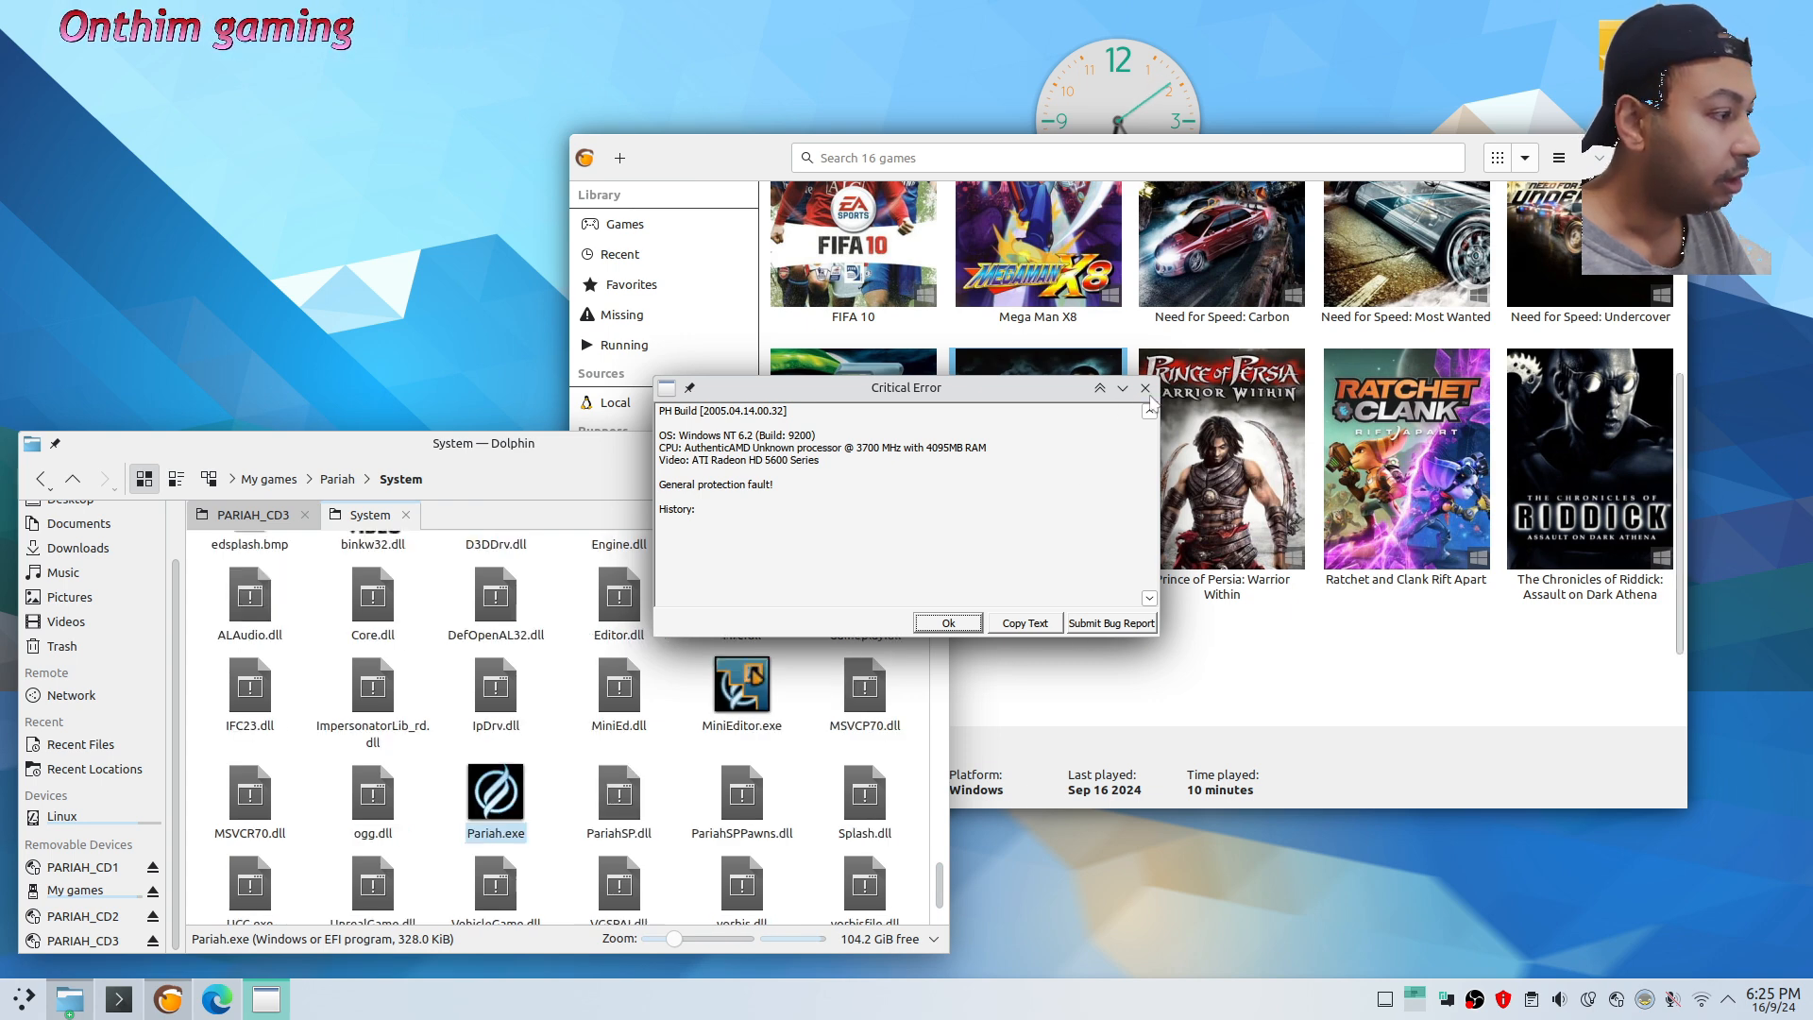
left_click(1144, 389)
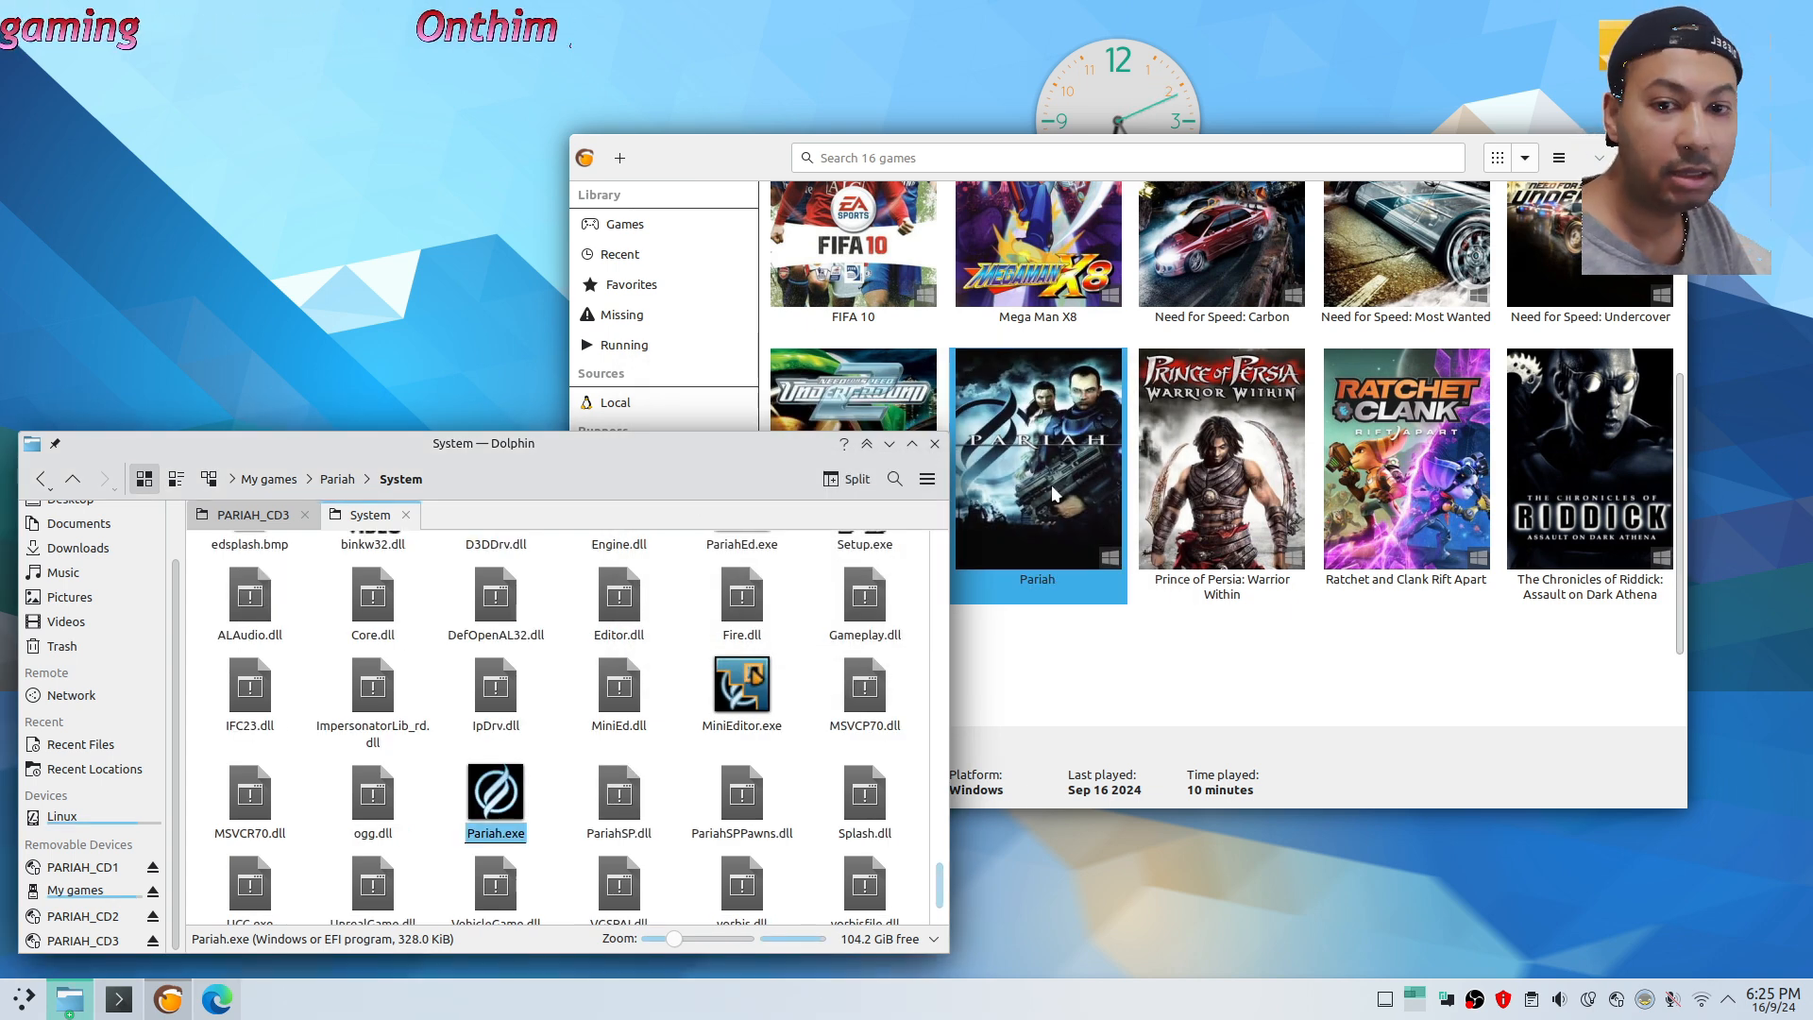